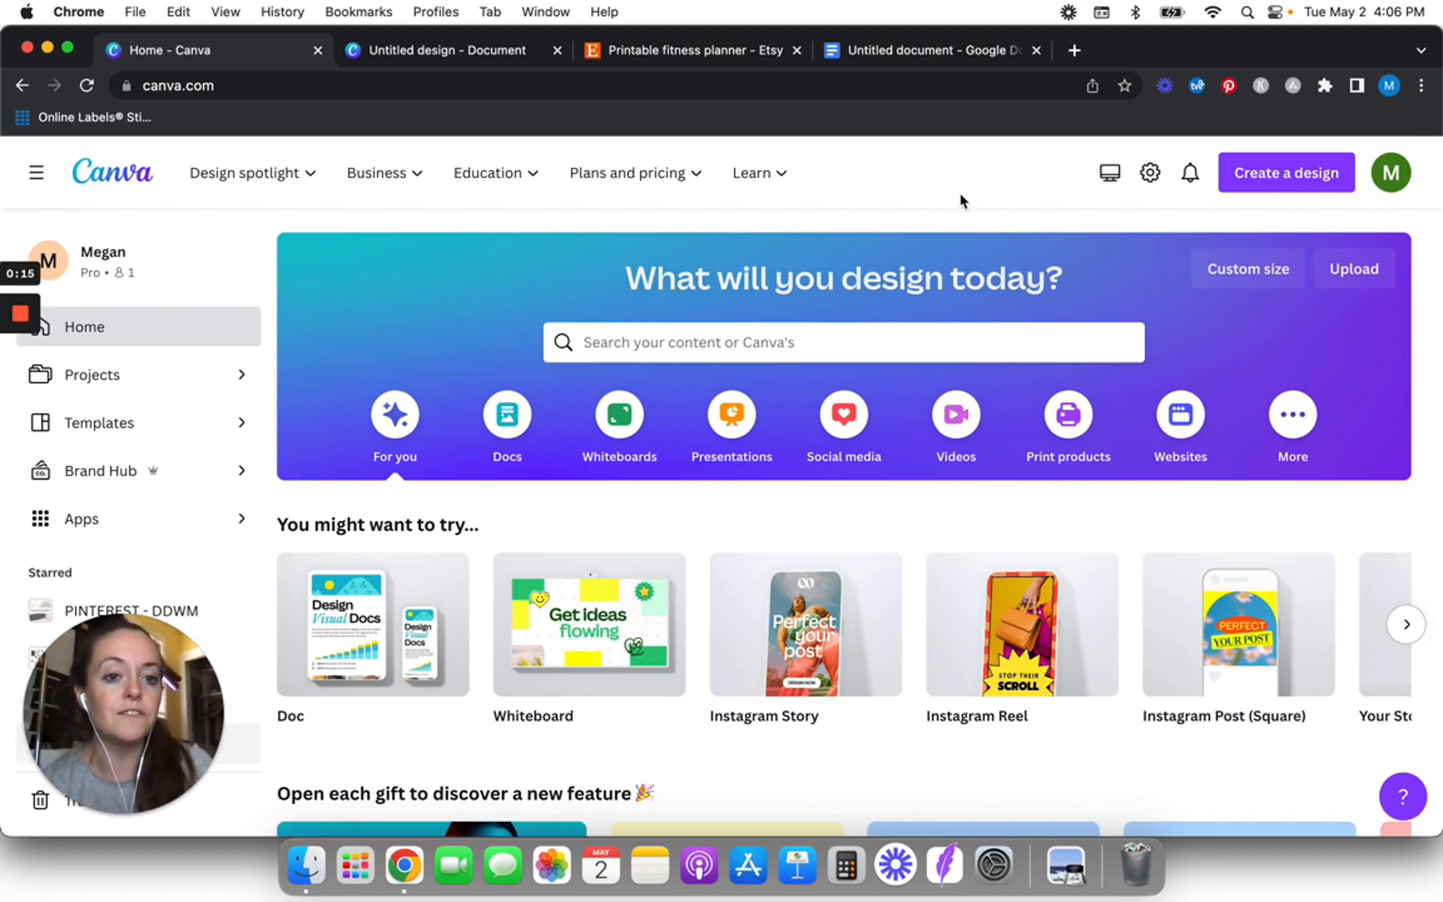
# - Search the new-design formats for "us letter", "a4" and "a5" document sizes without creating a design
pyautogui.click(1272, 178)
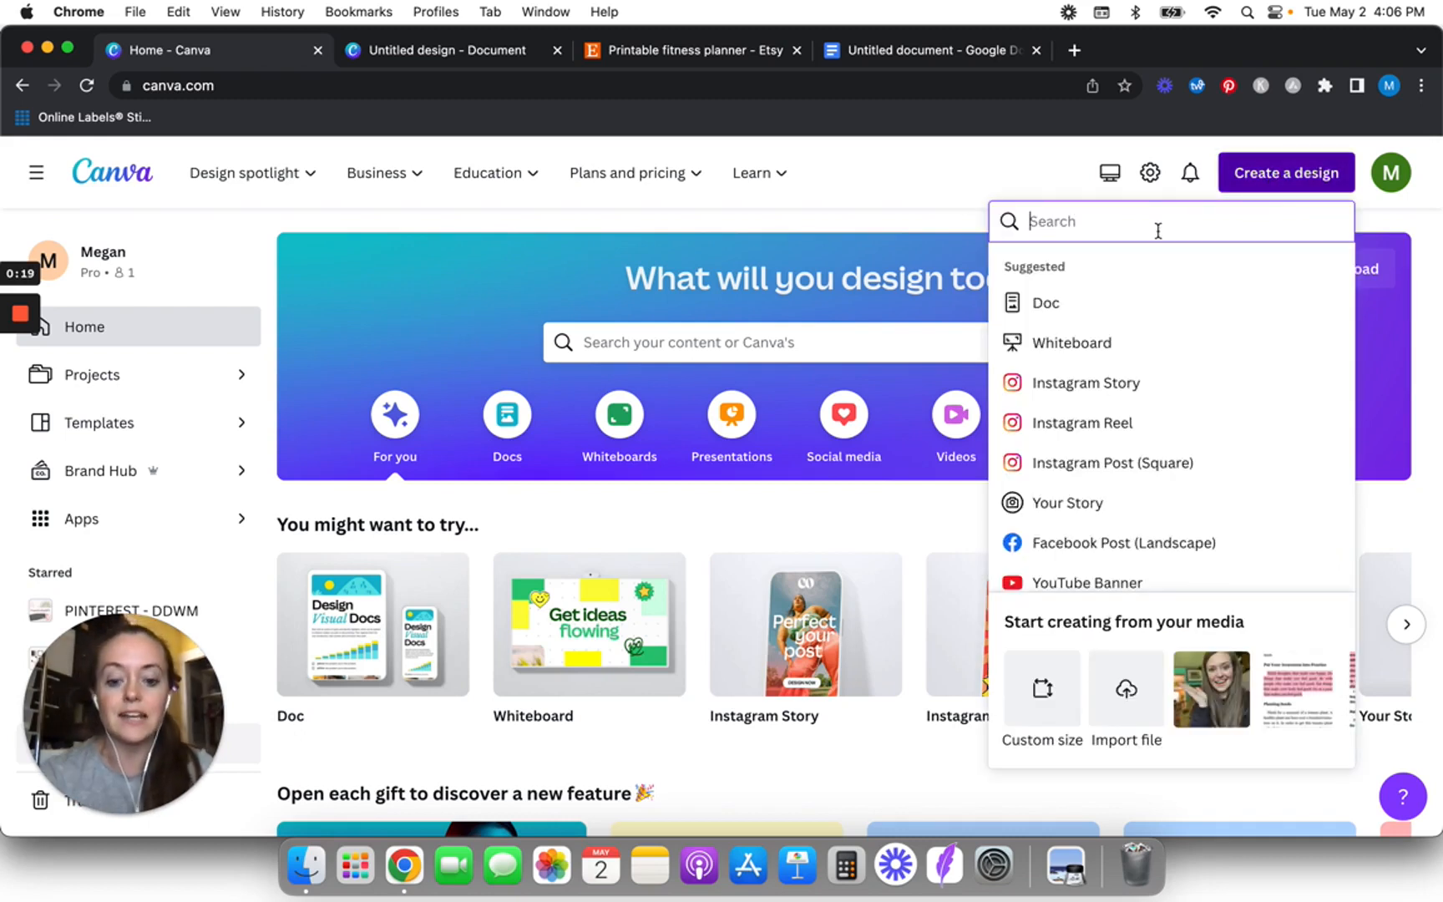
pyautogui.write('us letter')
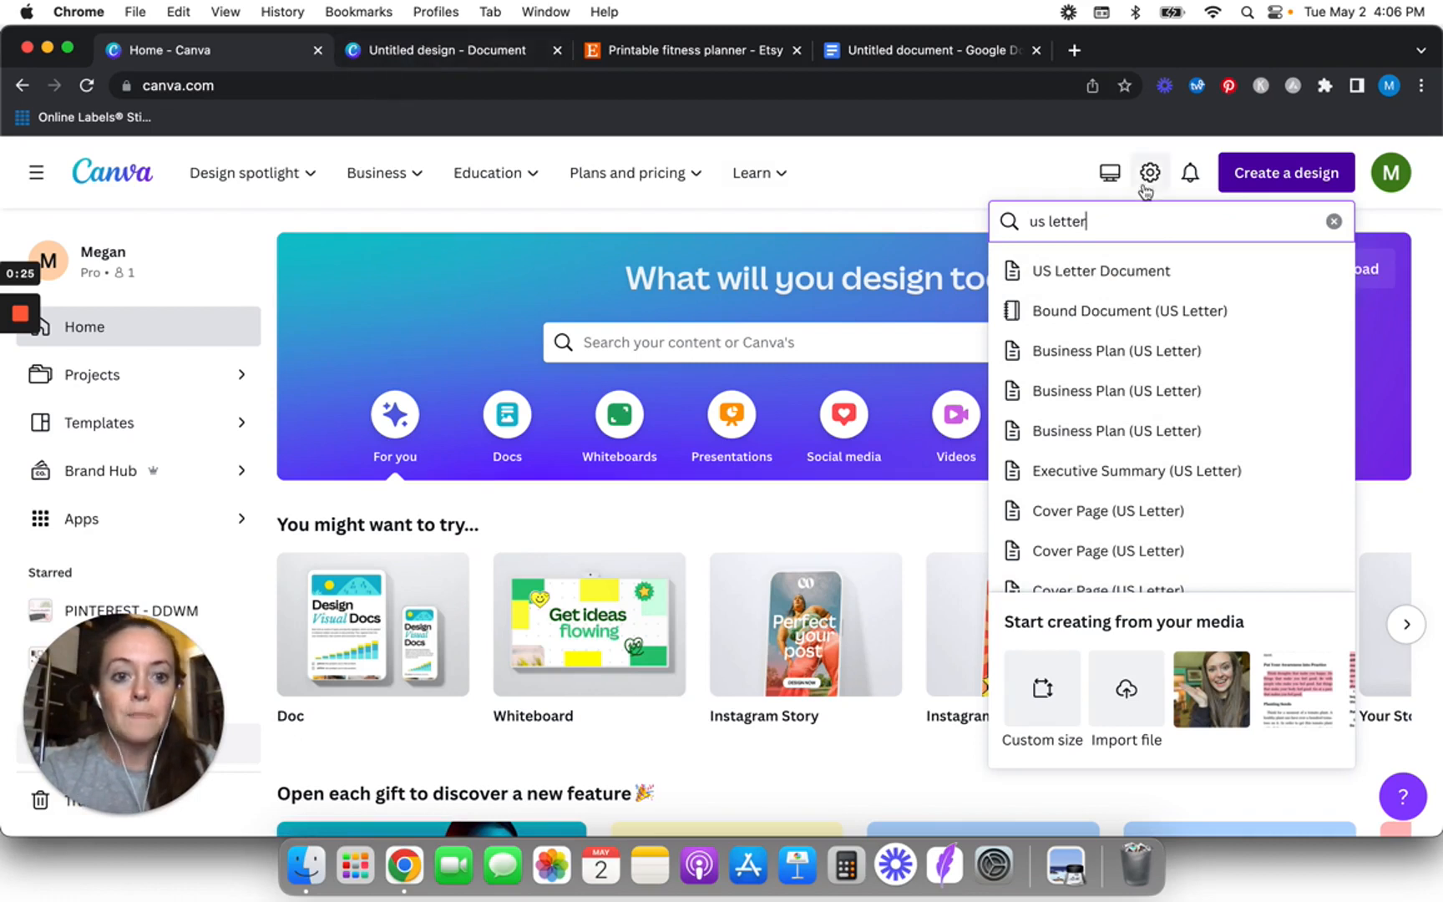
pyautogui.tripleClick(1125, 219)
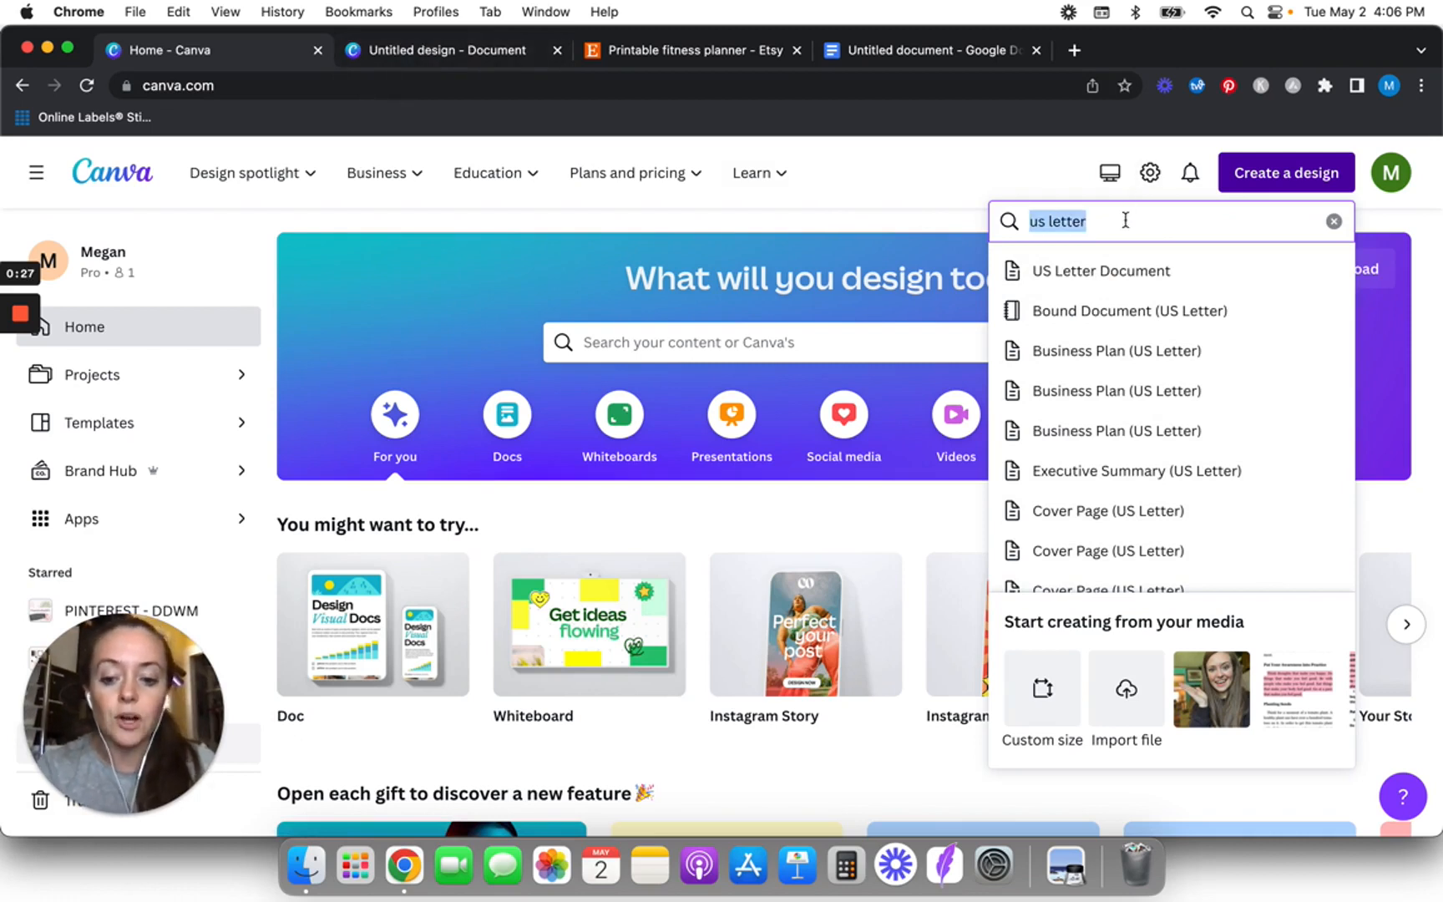
pyautogui.write('a4')
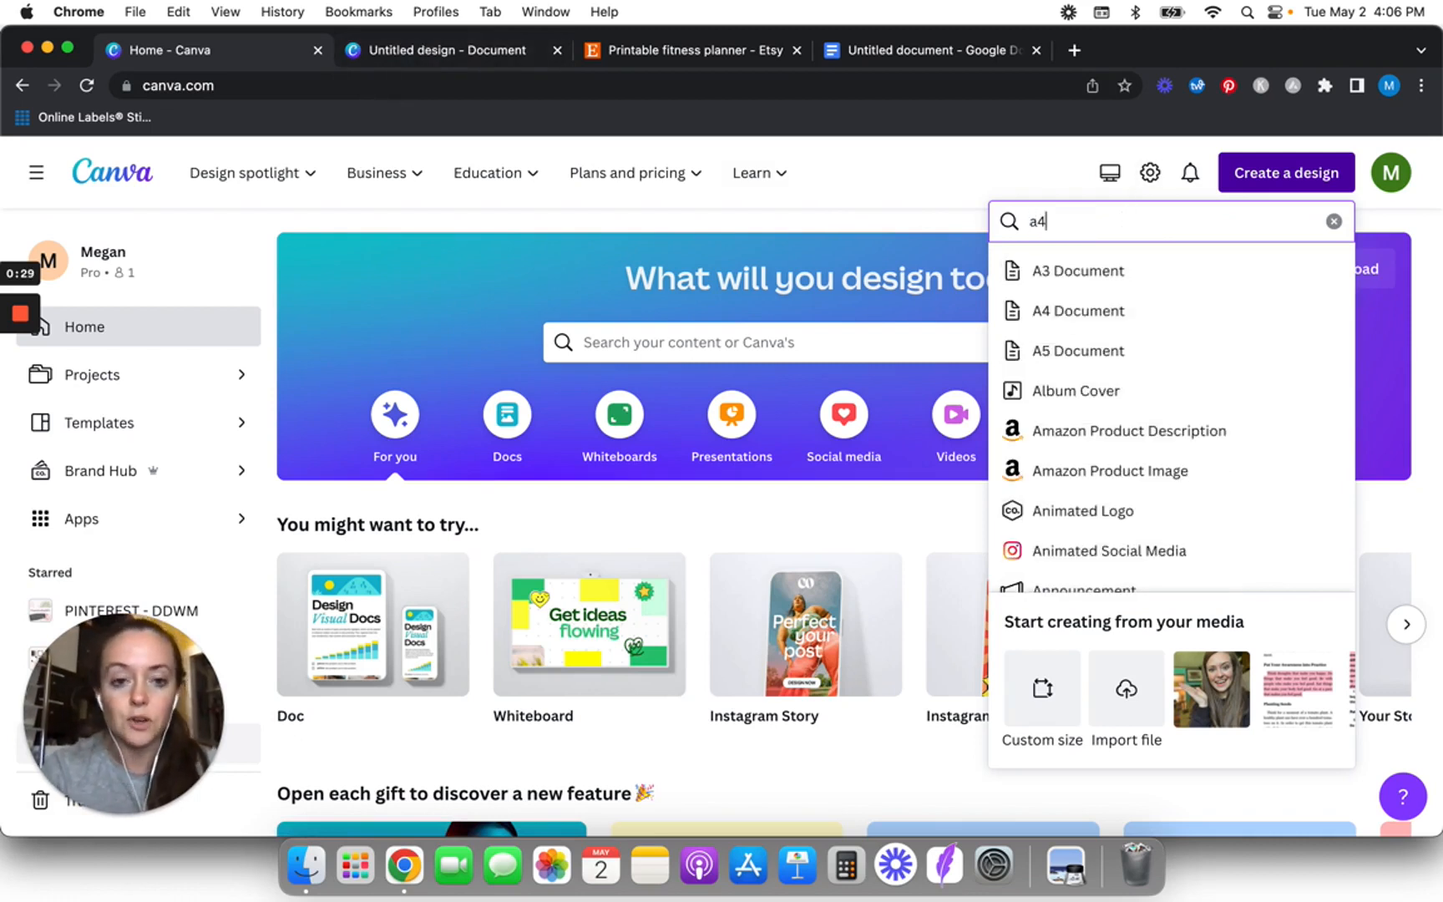
pyautogui.press('BackSpace')
pyautogui.write('5')
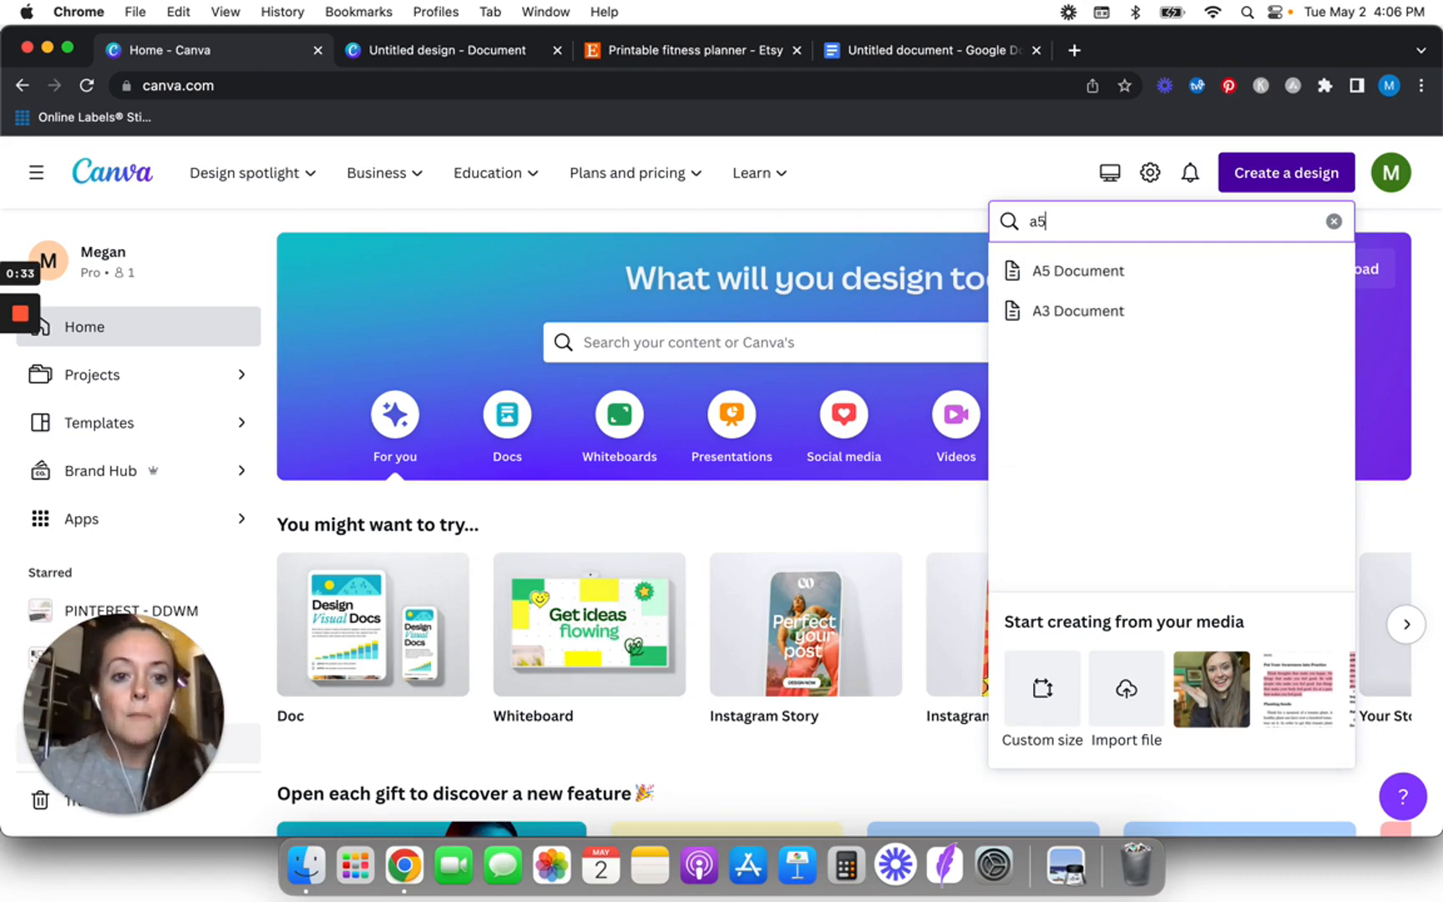
pyautogui.click(1334, 226)
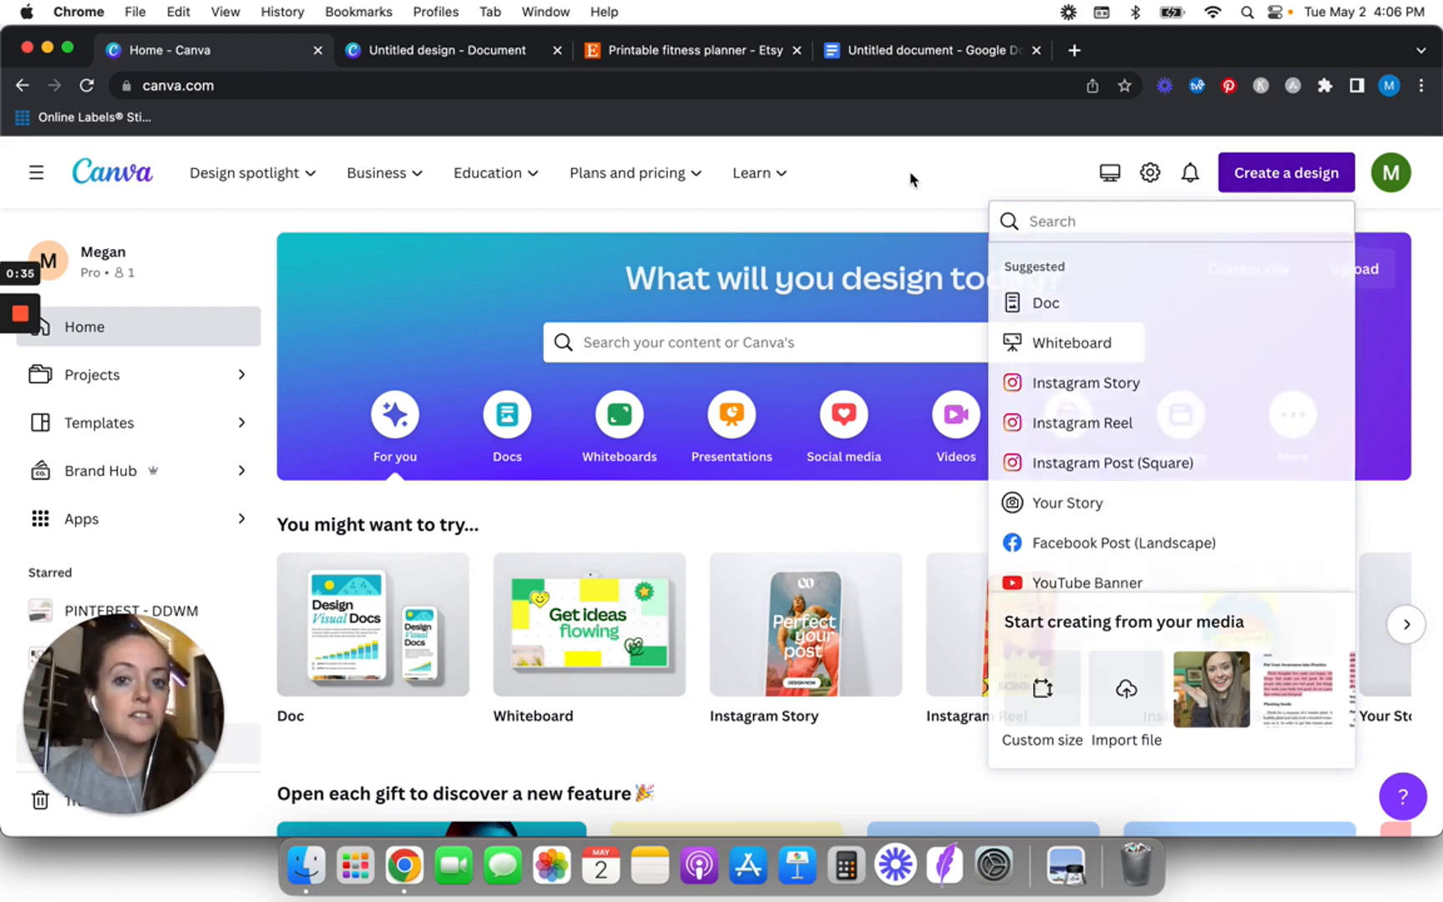
pyautogui.click(909, 180)
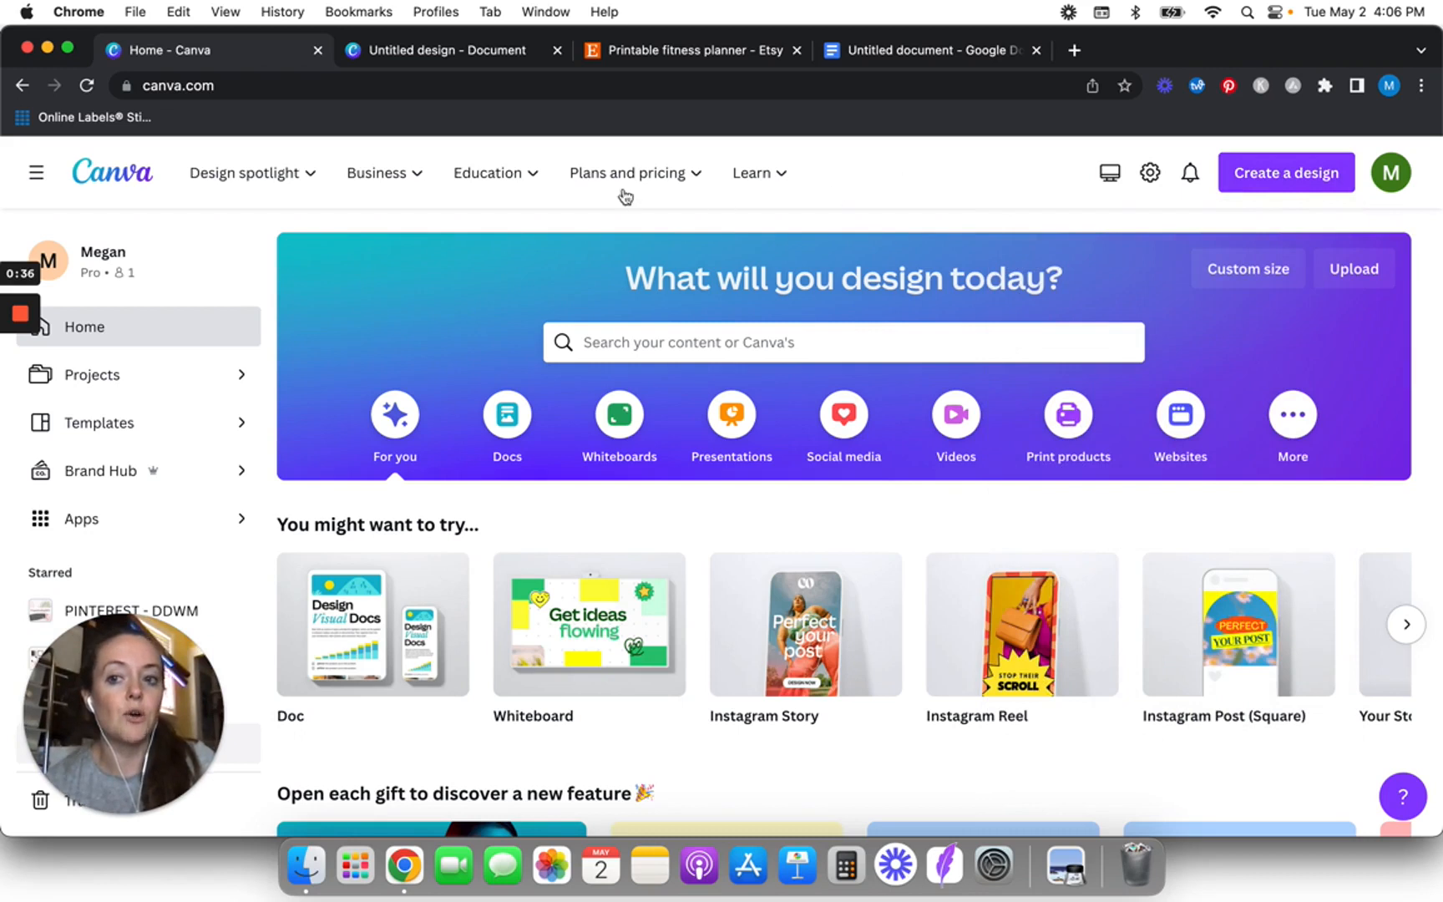
# - Go past the blank document design to the Etsy results for "printable fitness planner" and examine the planner listings and their sizes
pyautogui.click(475, 52)
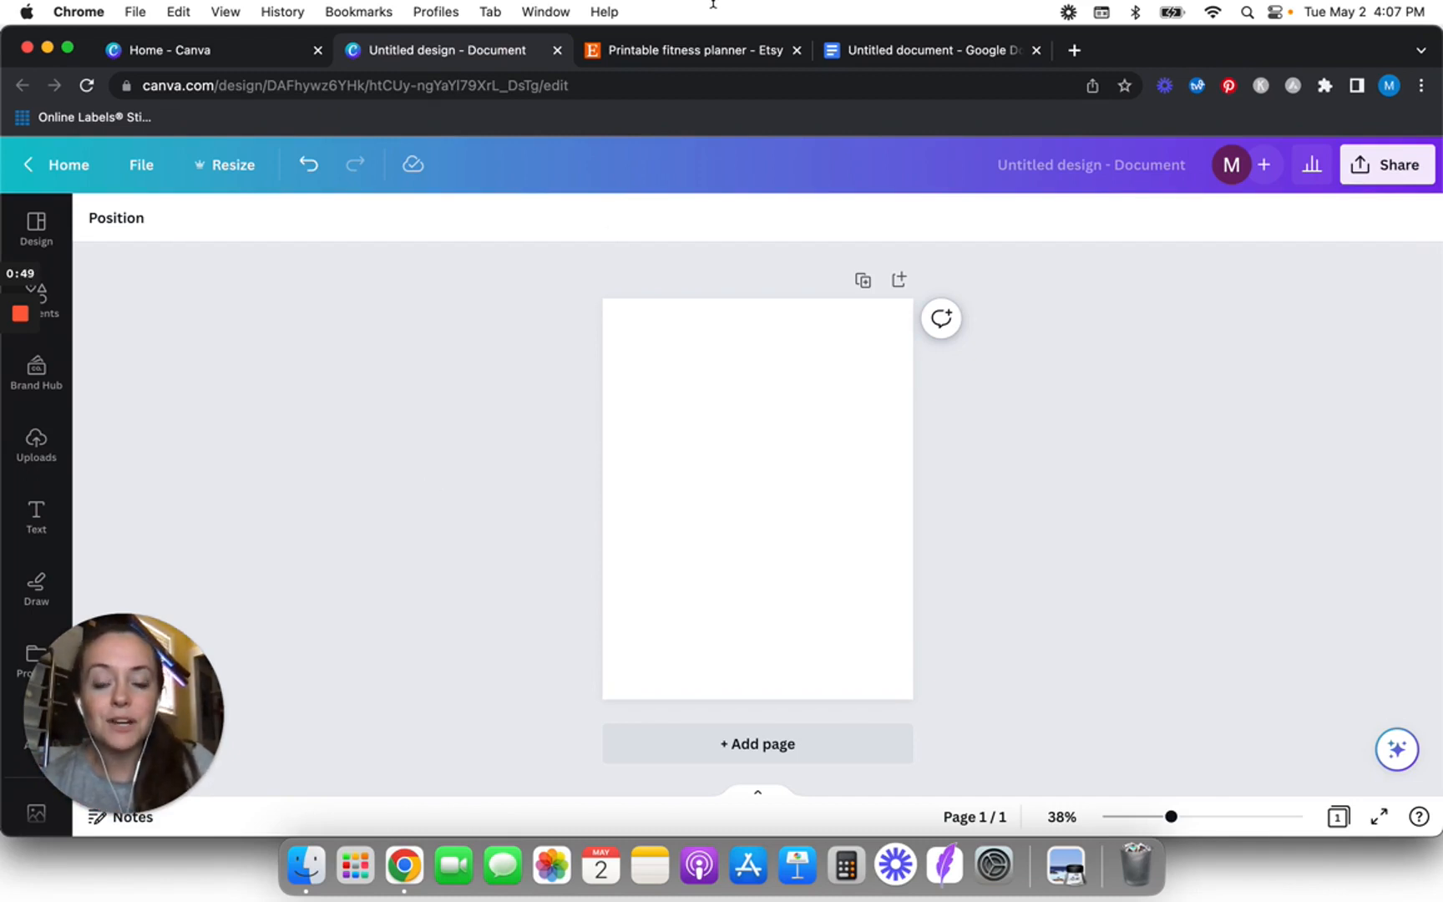
pyautogui.click(710, 55)
pyautogui.scroll(10, 1428, 271)
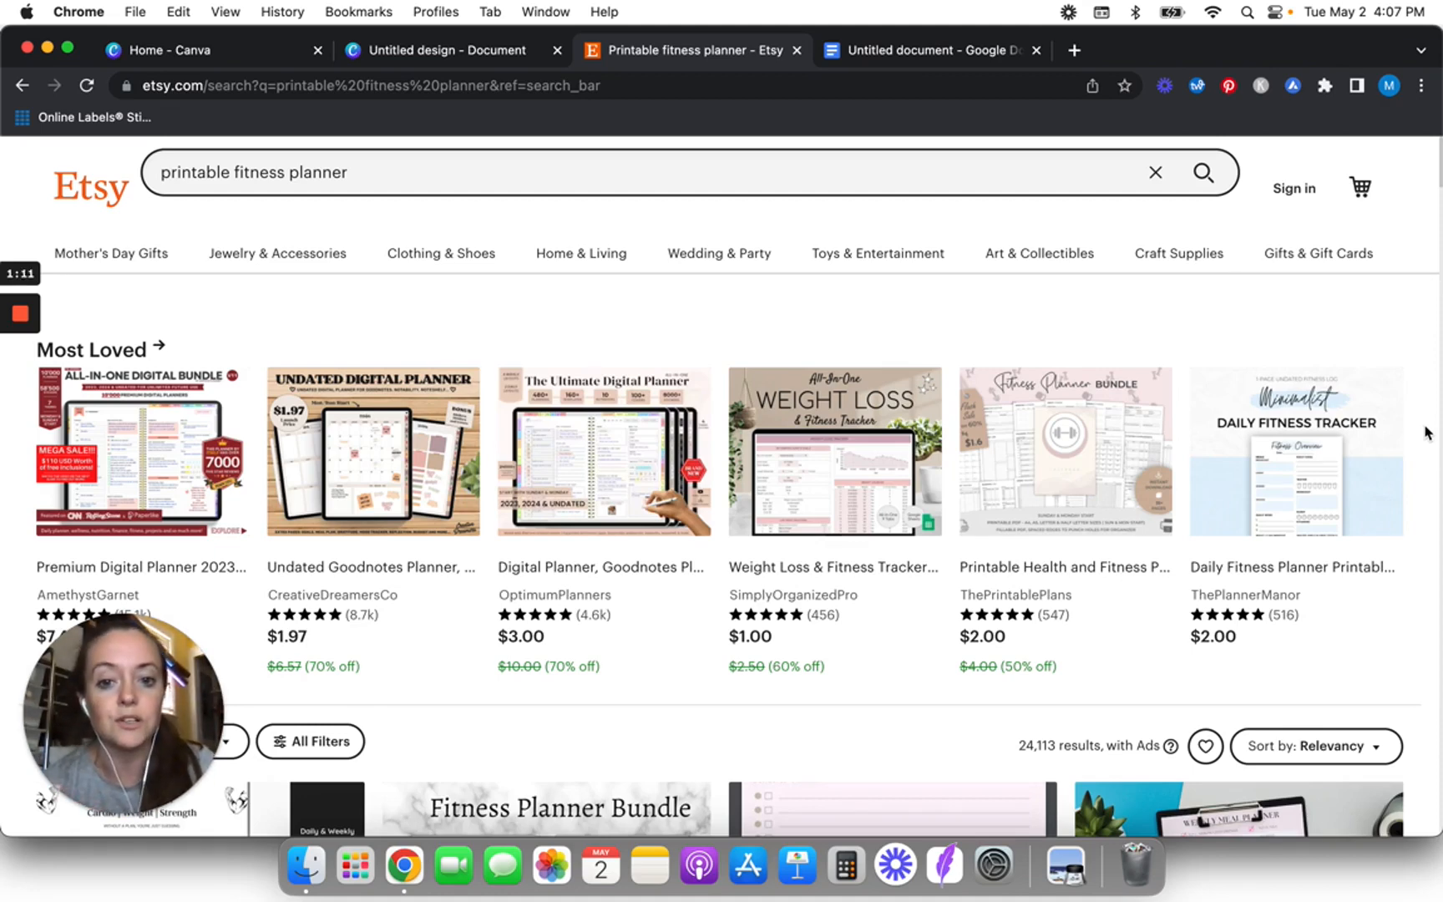
pyautogui.scroll(-5, 1427, 433)
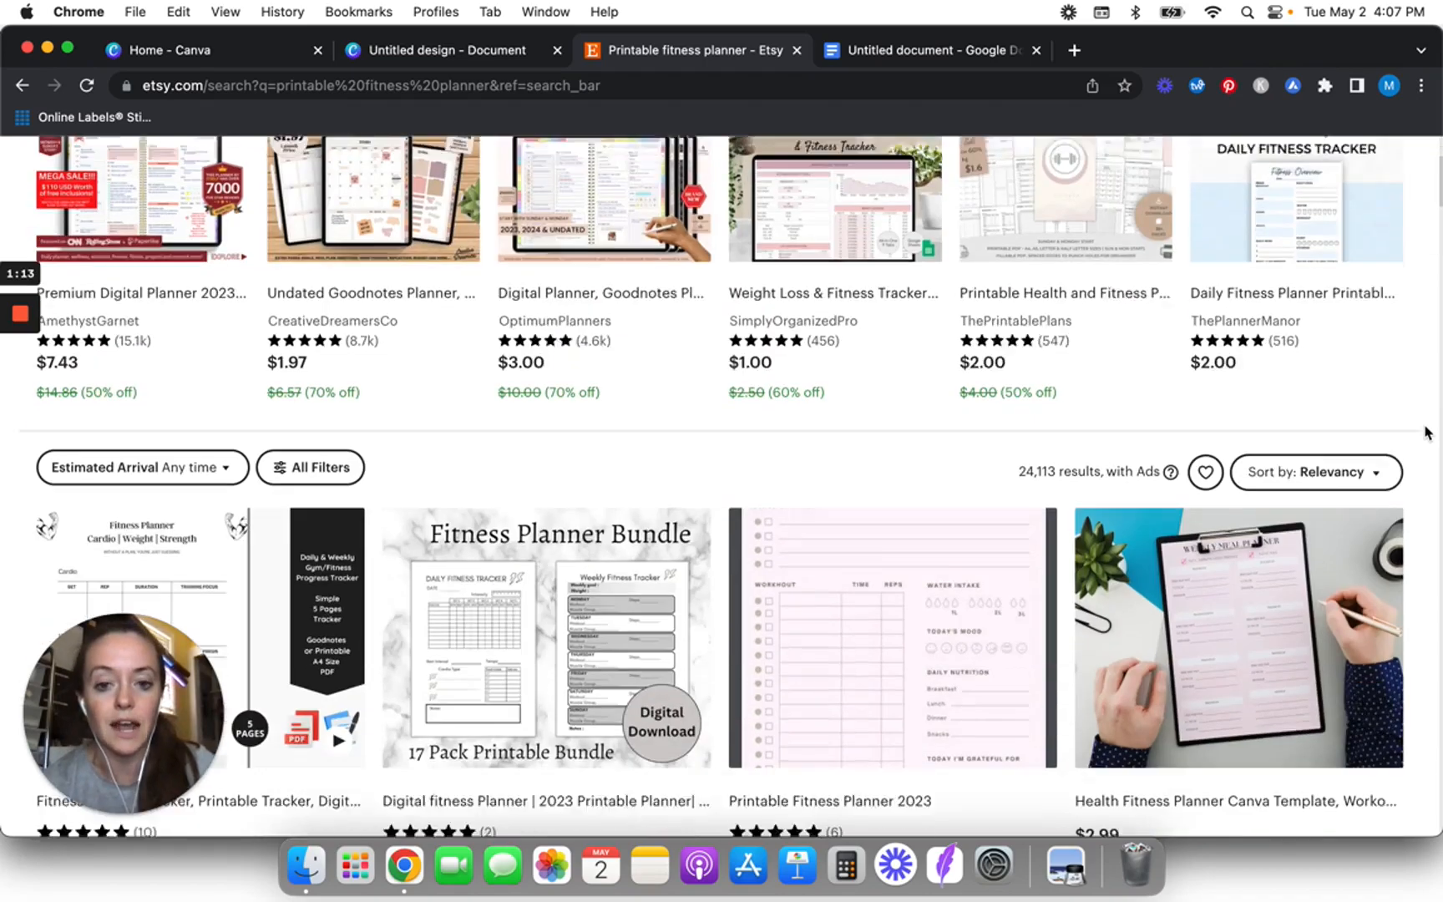
pyautogui.scroll(5, 1427, 433)
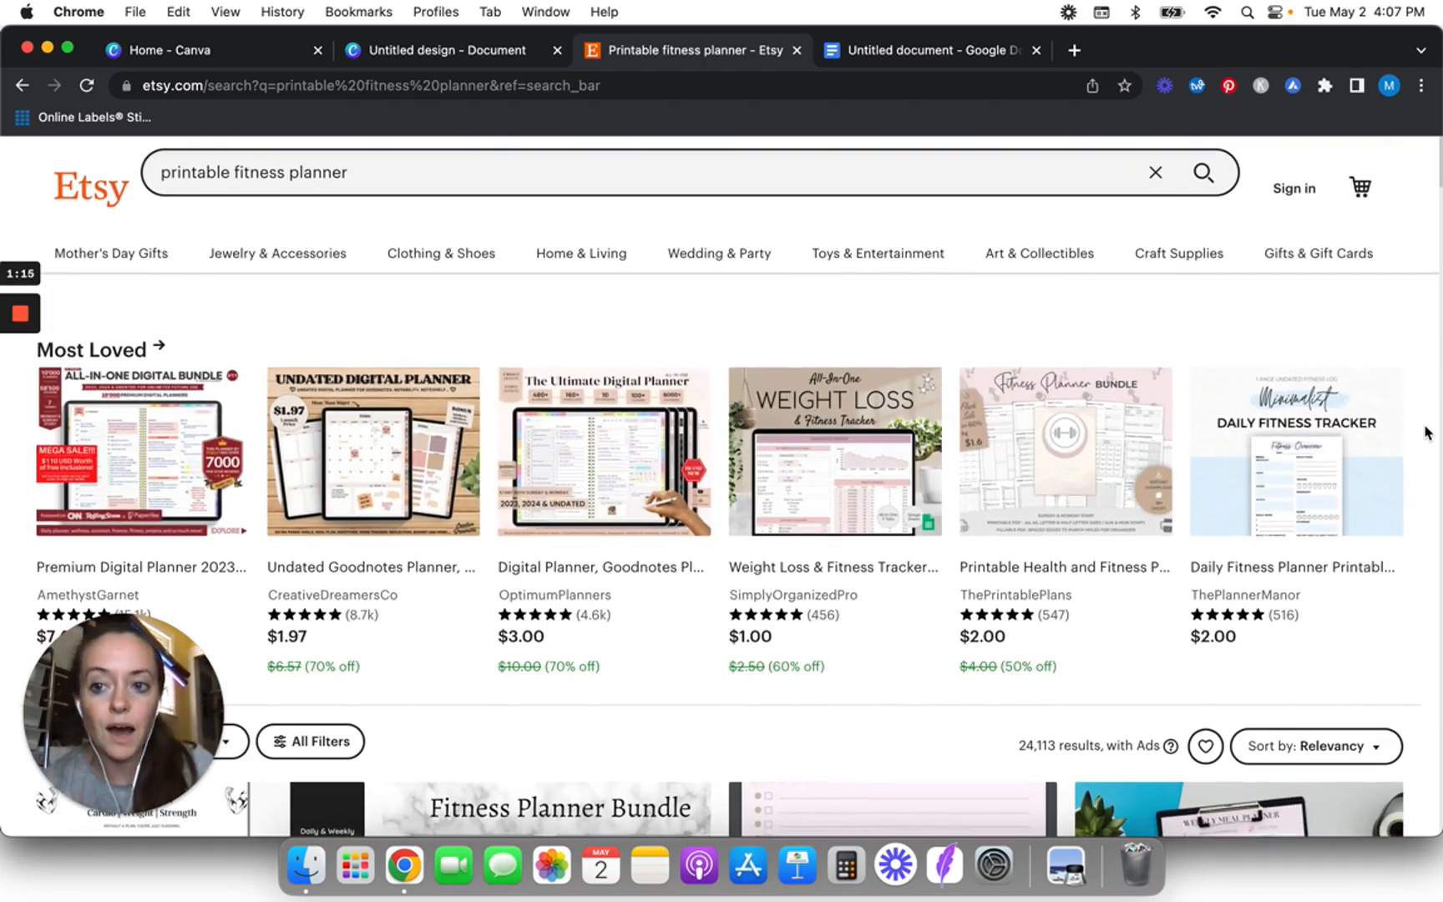
pyautogui.scroll(-10, 1427, 433)
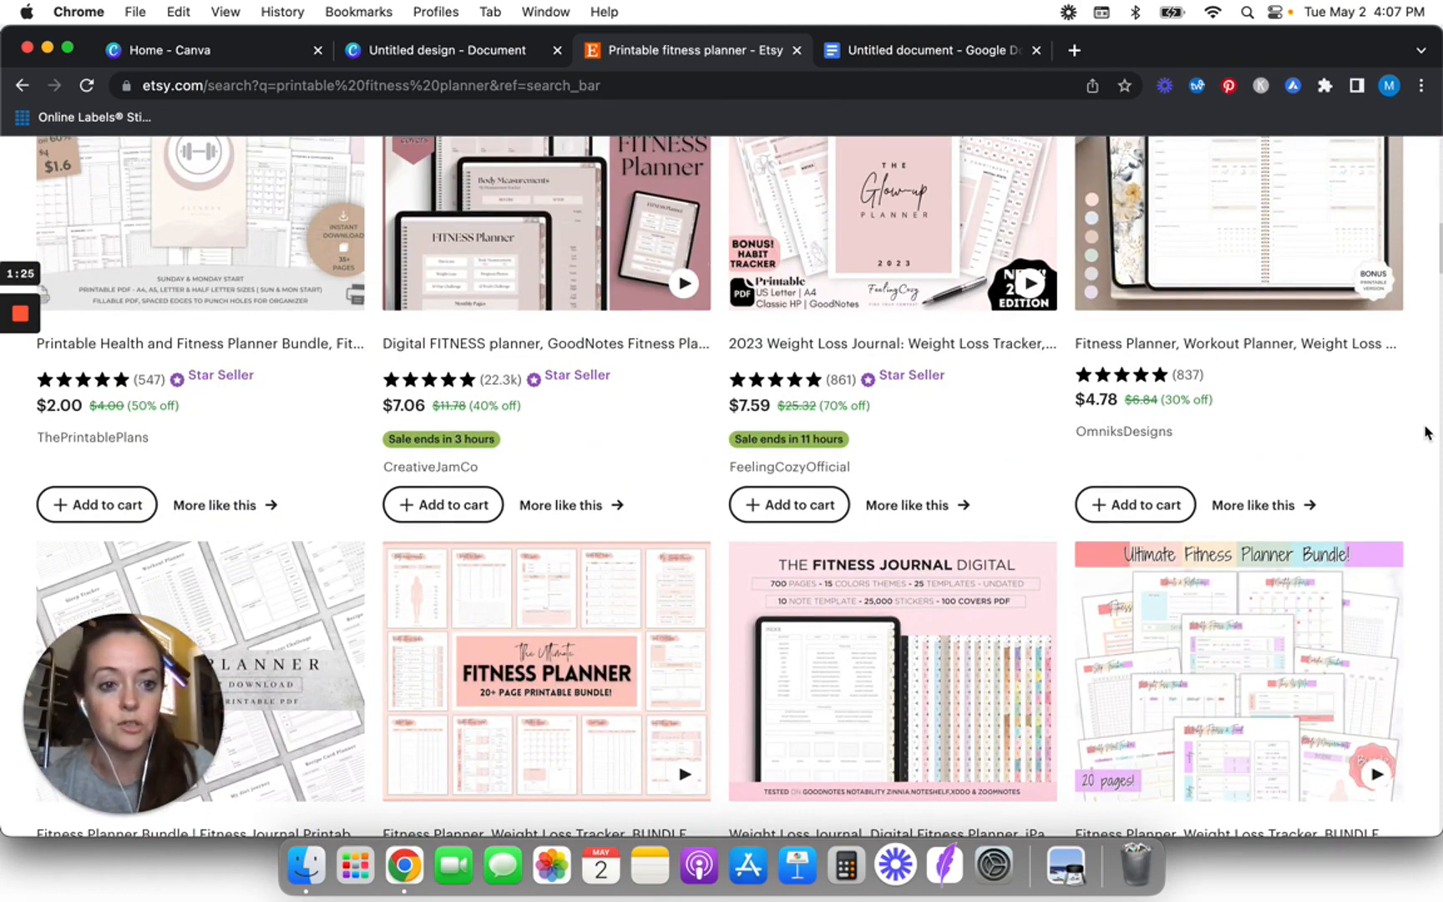
pyautogui.scroll(3, 1426, 432)
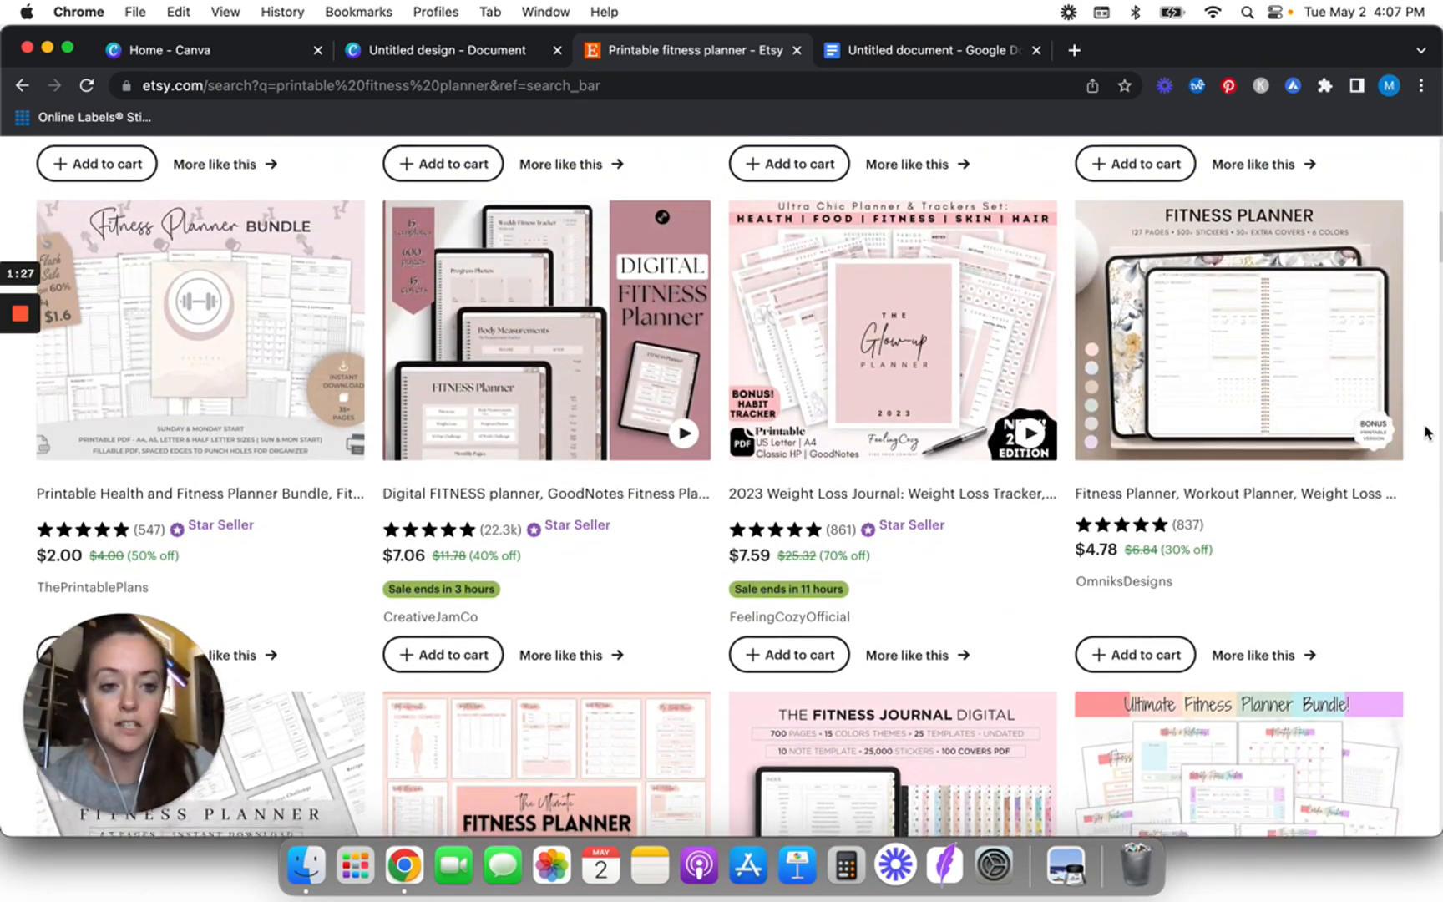
pyautogui.scroll(-9, 1426, 432)
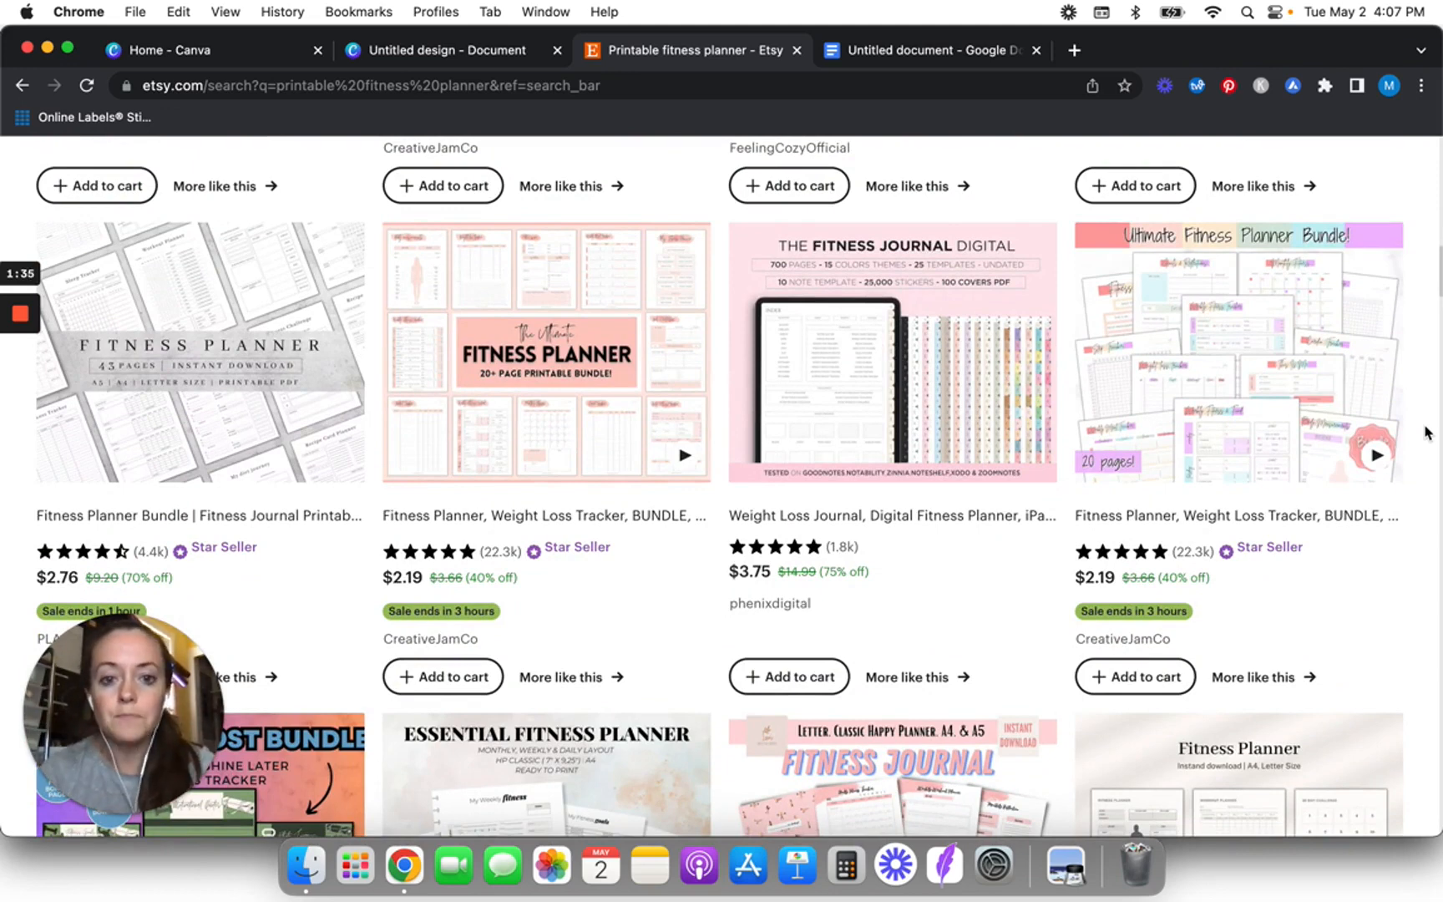
pyautogui.scroll(-2, 1428, 433)
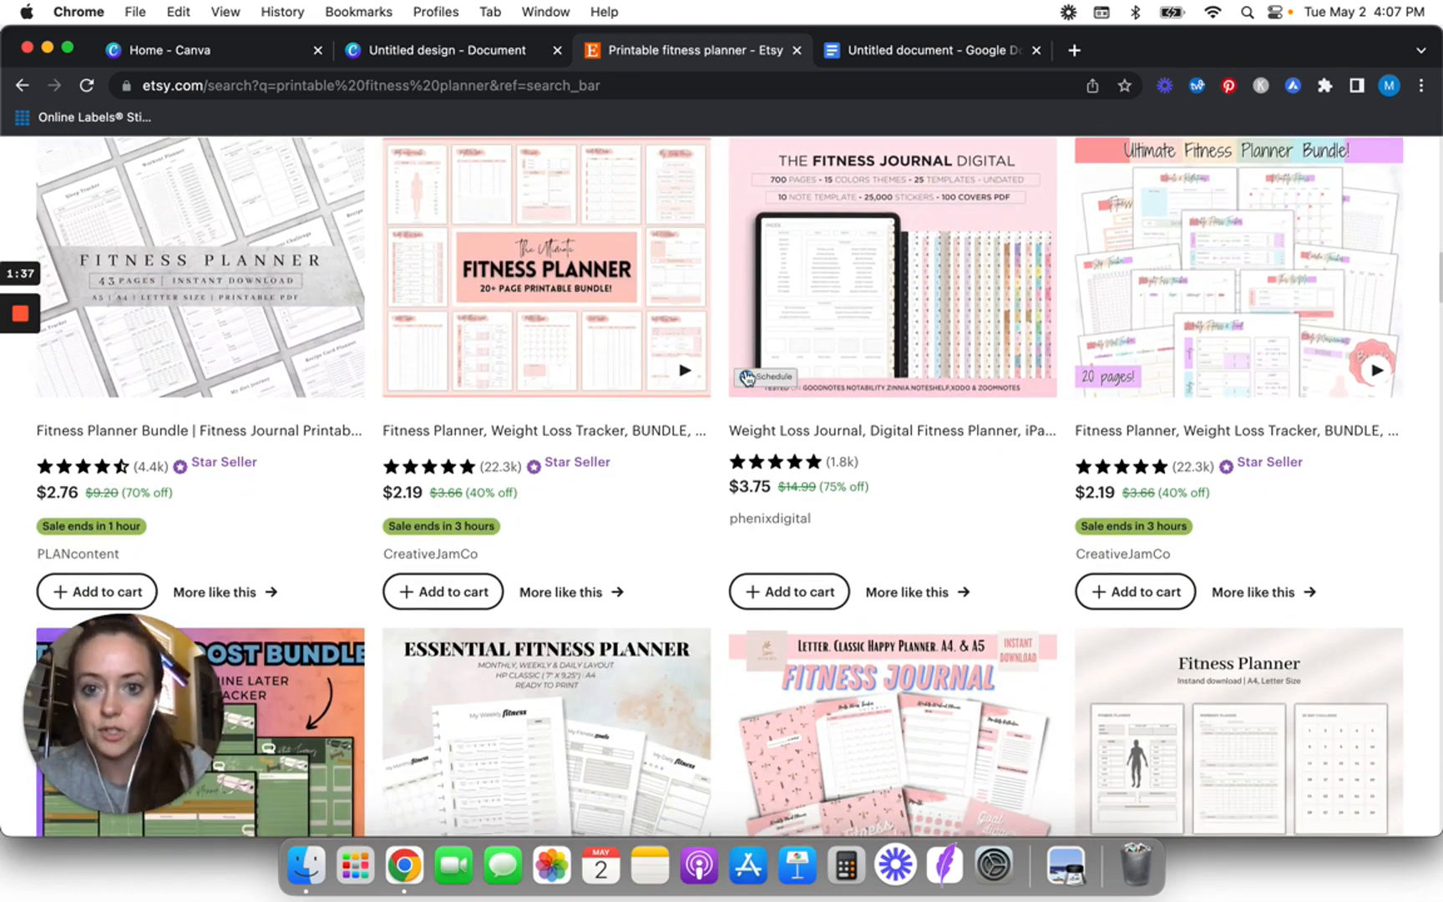
# - Open CreativeJamCo's "The Ultimate Fitness Planner" bundle listing and examine which planner pages it includes
pyautogui.scroll(3, 724, 383)
pyautogui.click(448, 413)
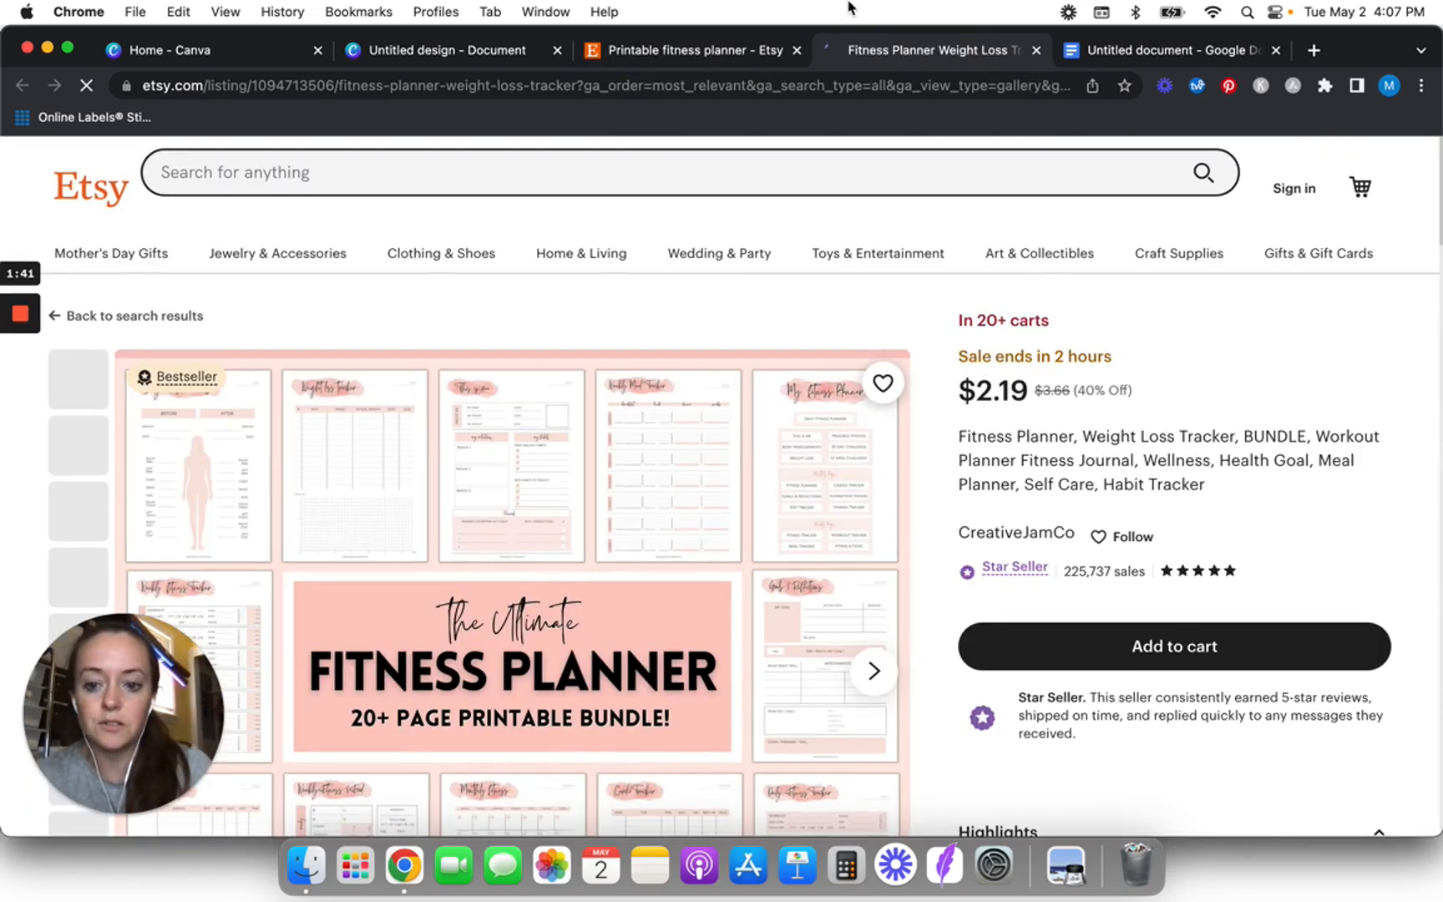
pyautogui.scroll(-3, 923, 484)
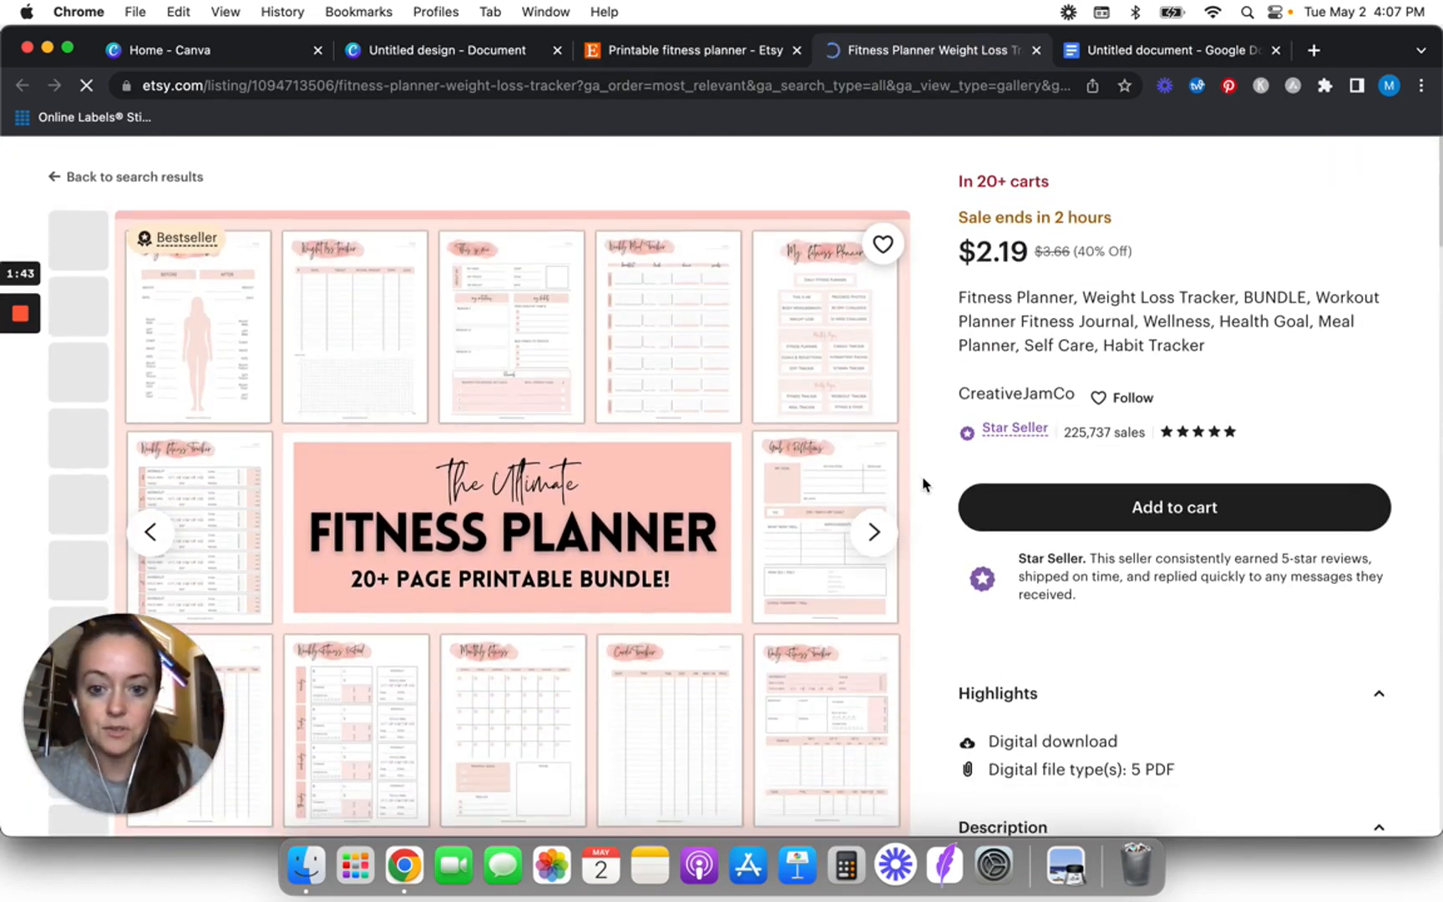
pyautogui.scroll(-2, 923, 485)
pyautogui.scroll(2, 923, 484)
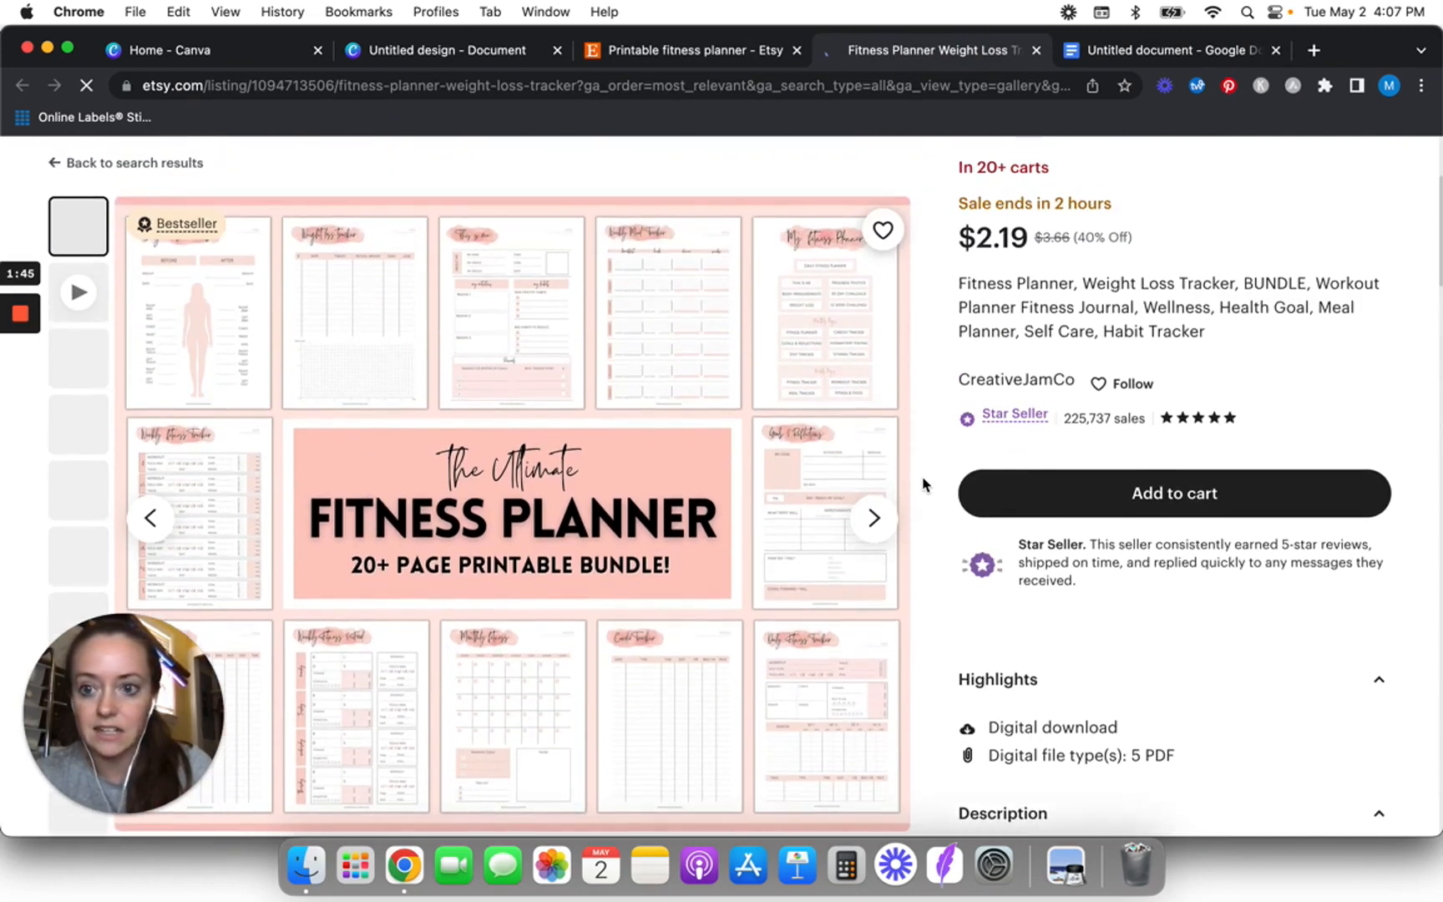
pyautogui.scroll(-1, 923, 484)
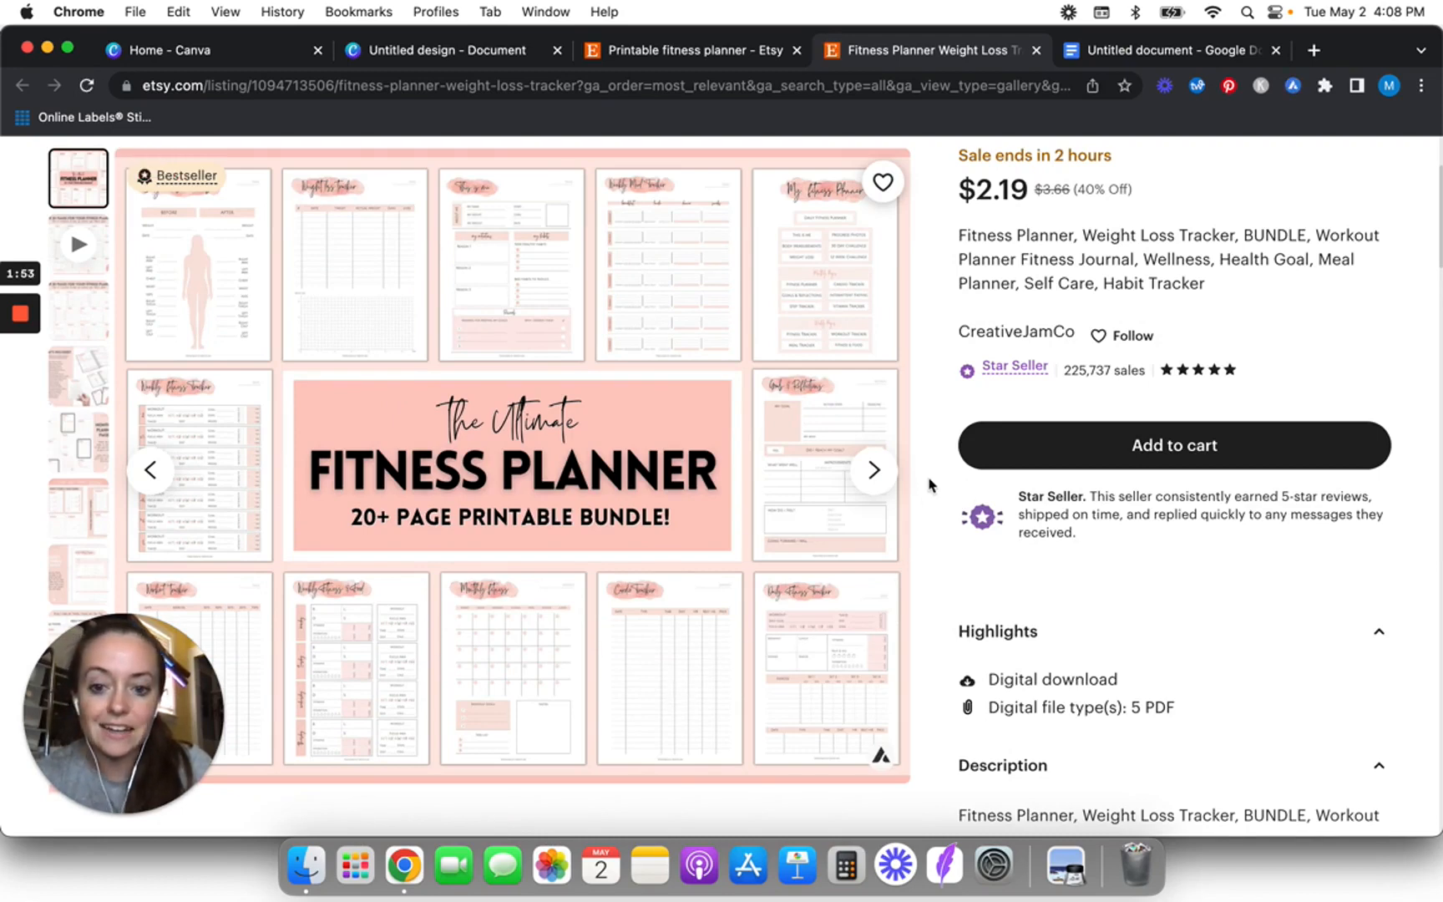
pyautogui.scroll(-3, 929, 484)
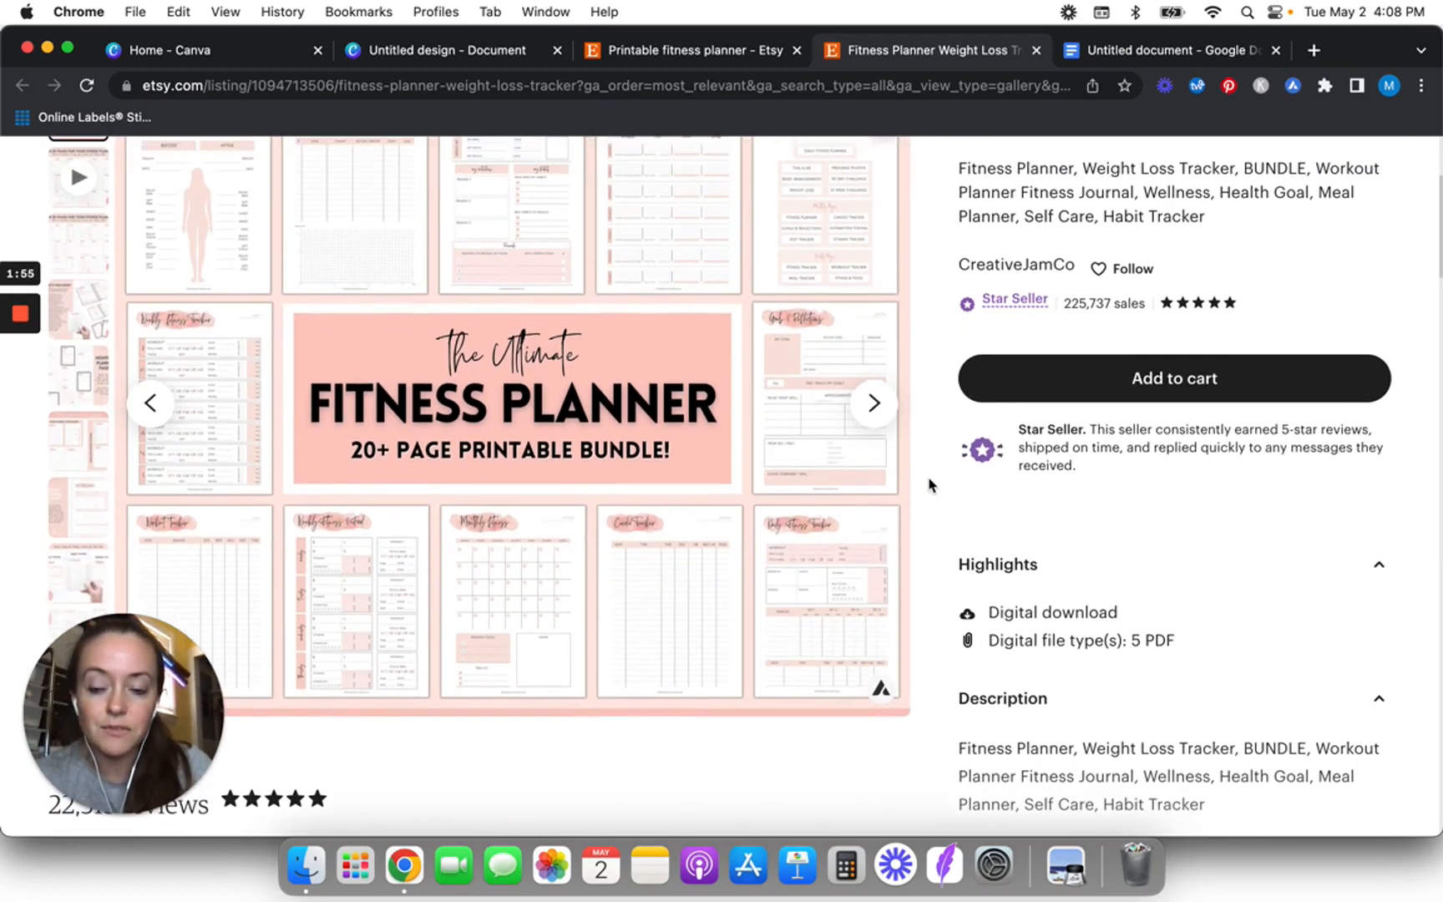
pyautogui.scroll(2, 354, 233)
pyautogui.scroll(-1, 363, 204)
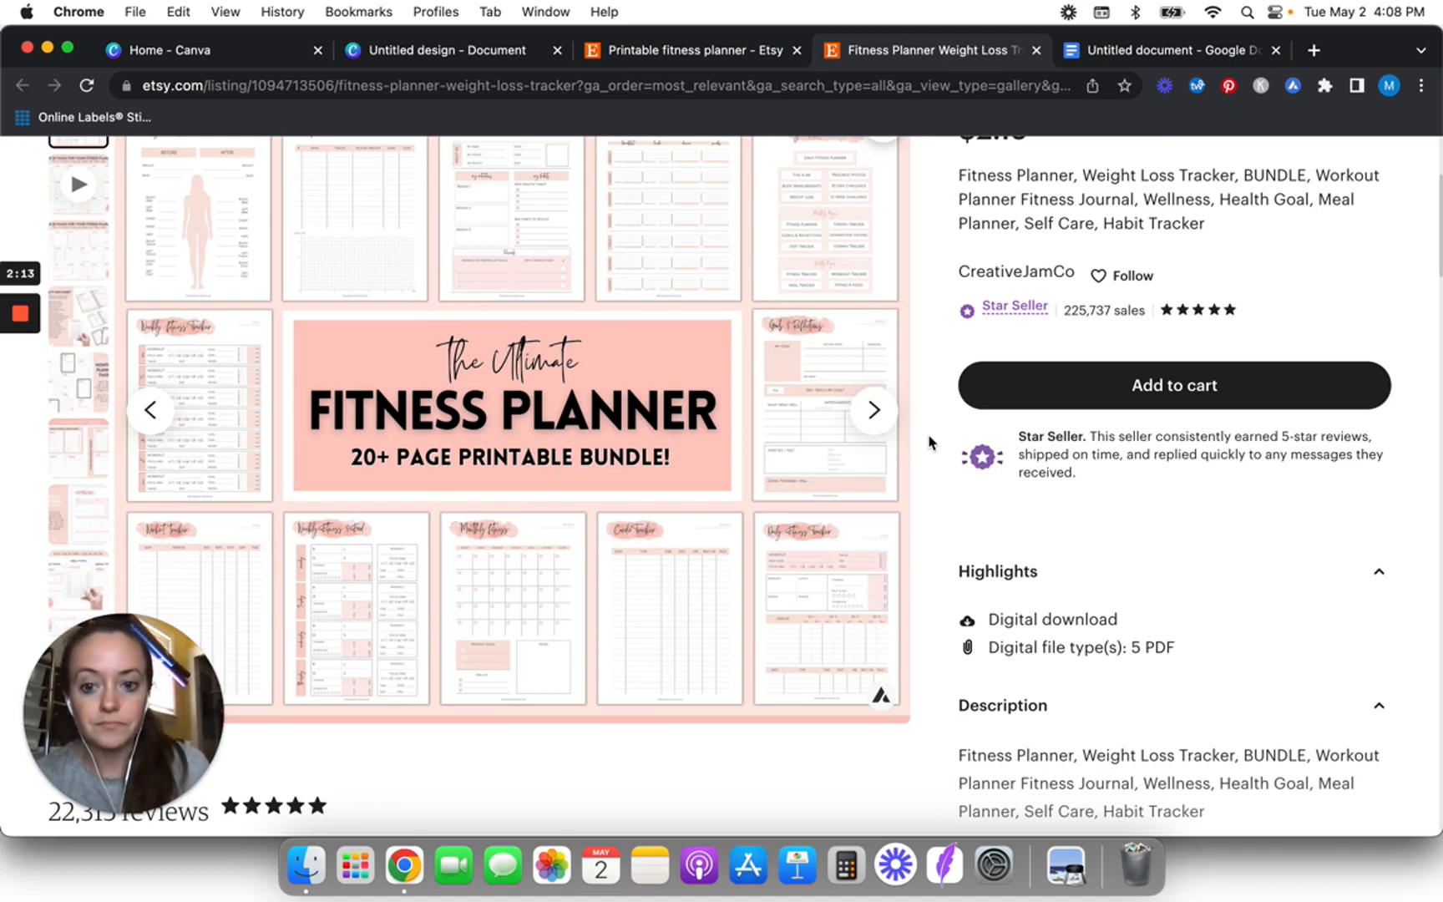
pyautogui.scroll(2, 930, 441)
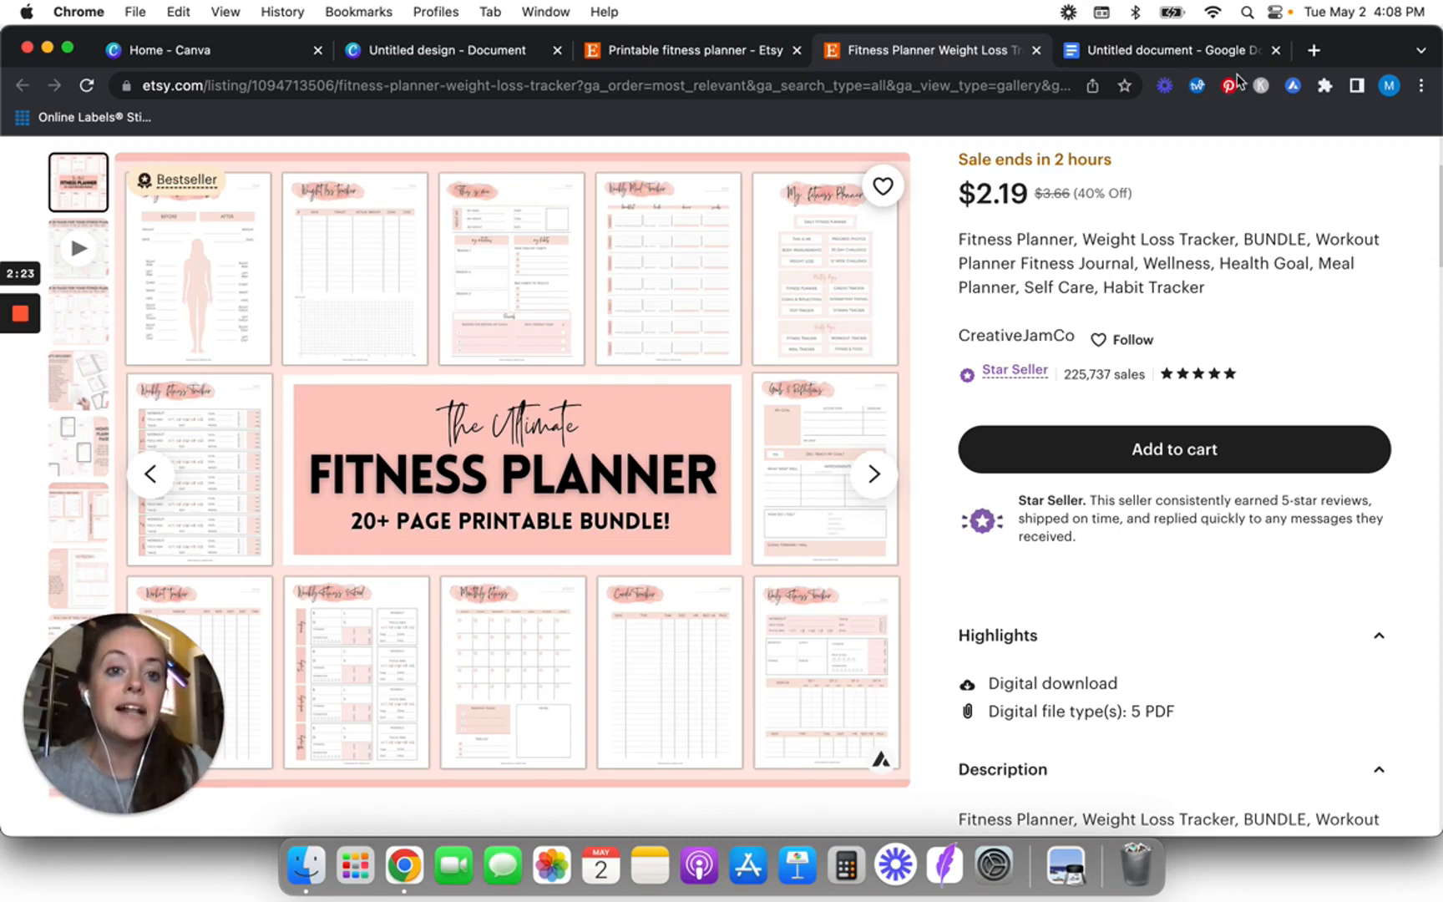
# - Switch to the blank Google Docs document and start a checklist with "Weight loss tracker" as its first item, consulting the Etsy listing
pyautogui.click(1180, 56)
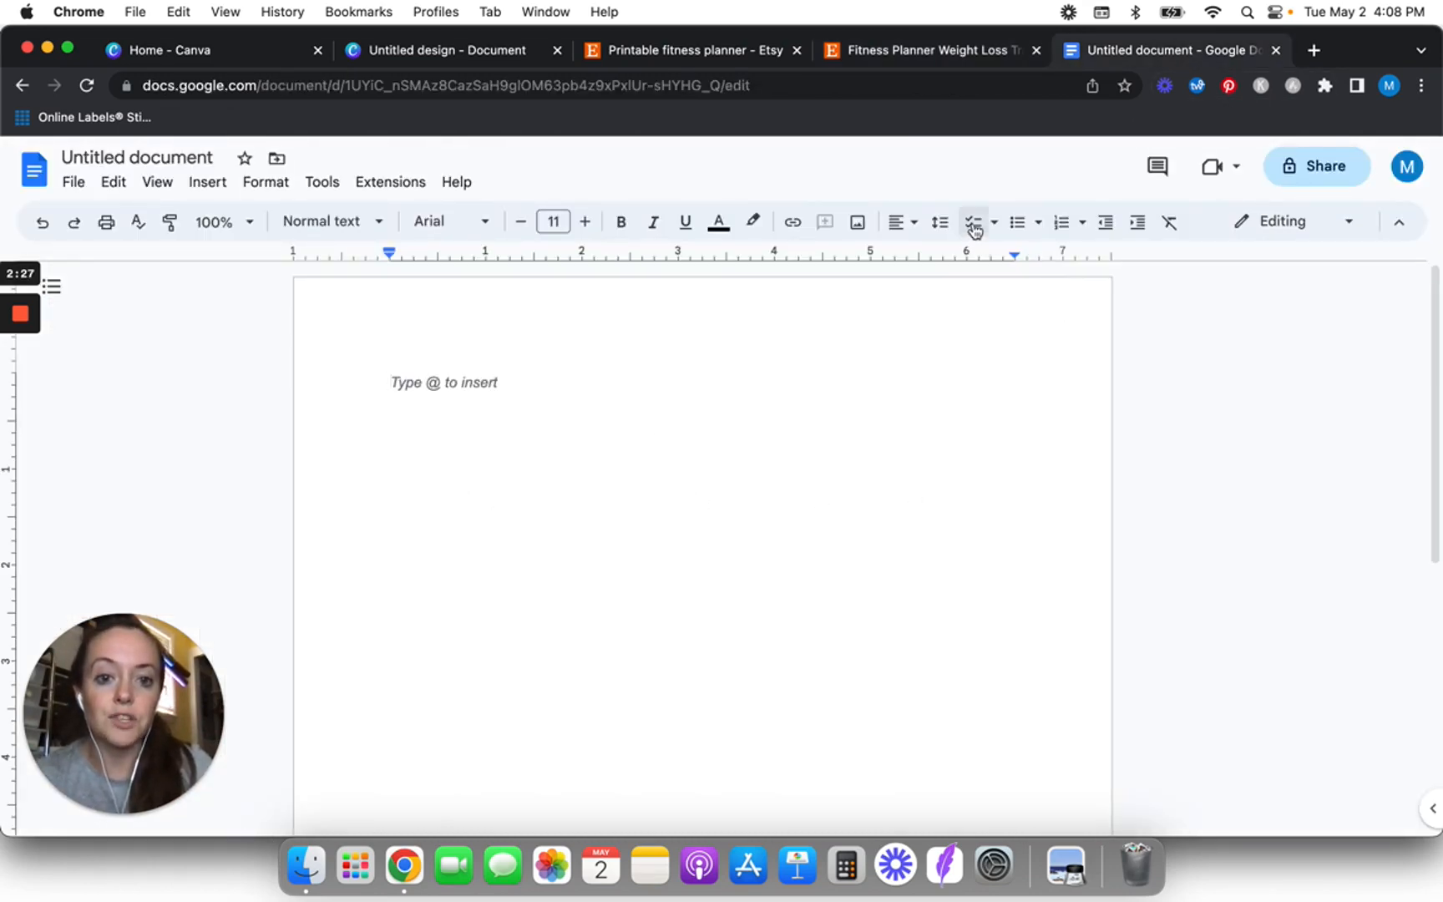
pyautogui.click(974, 228)
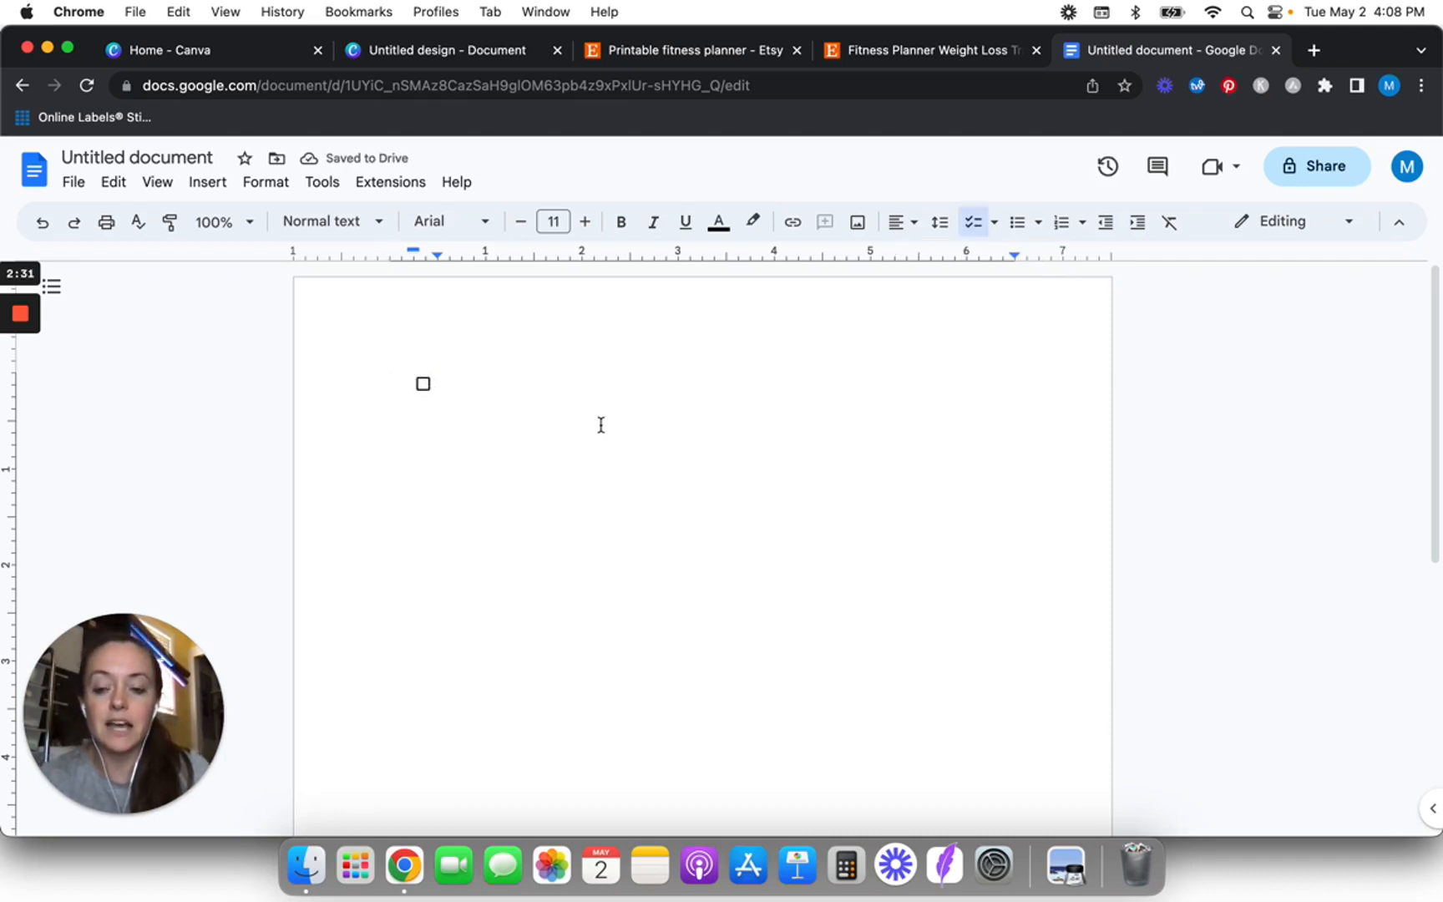
pyautogui.click(895, 53)
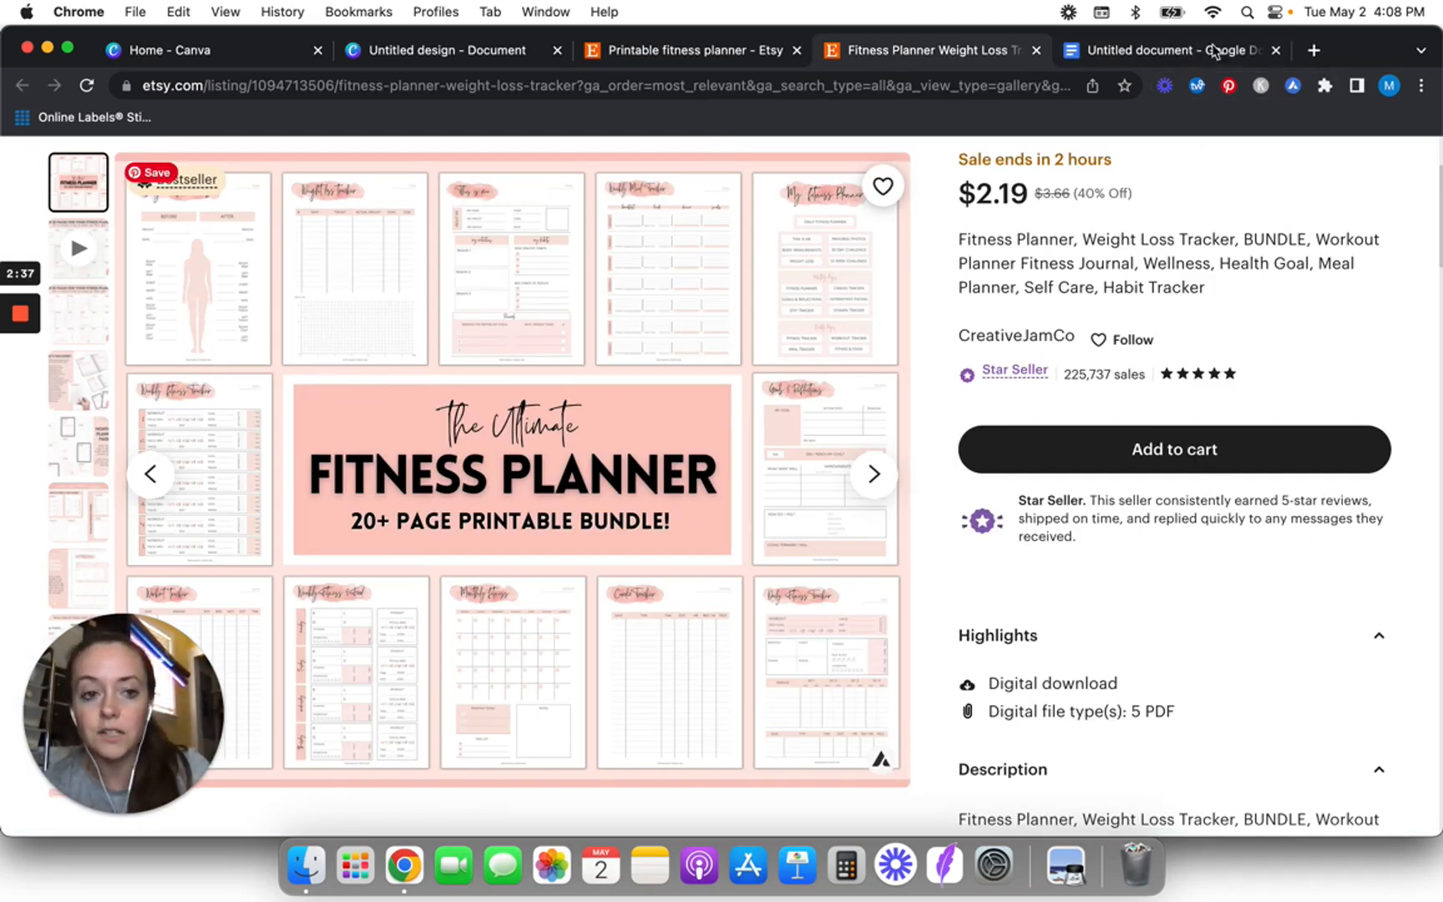
pyautogui.click(1166, 51)
pyautogui.write('Weight loss tracker')
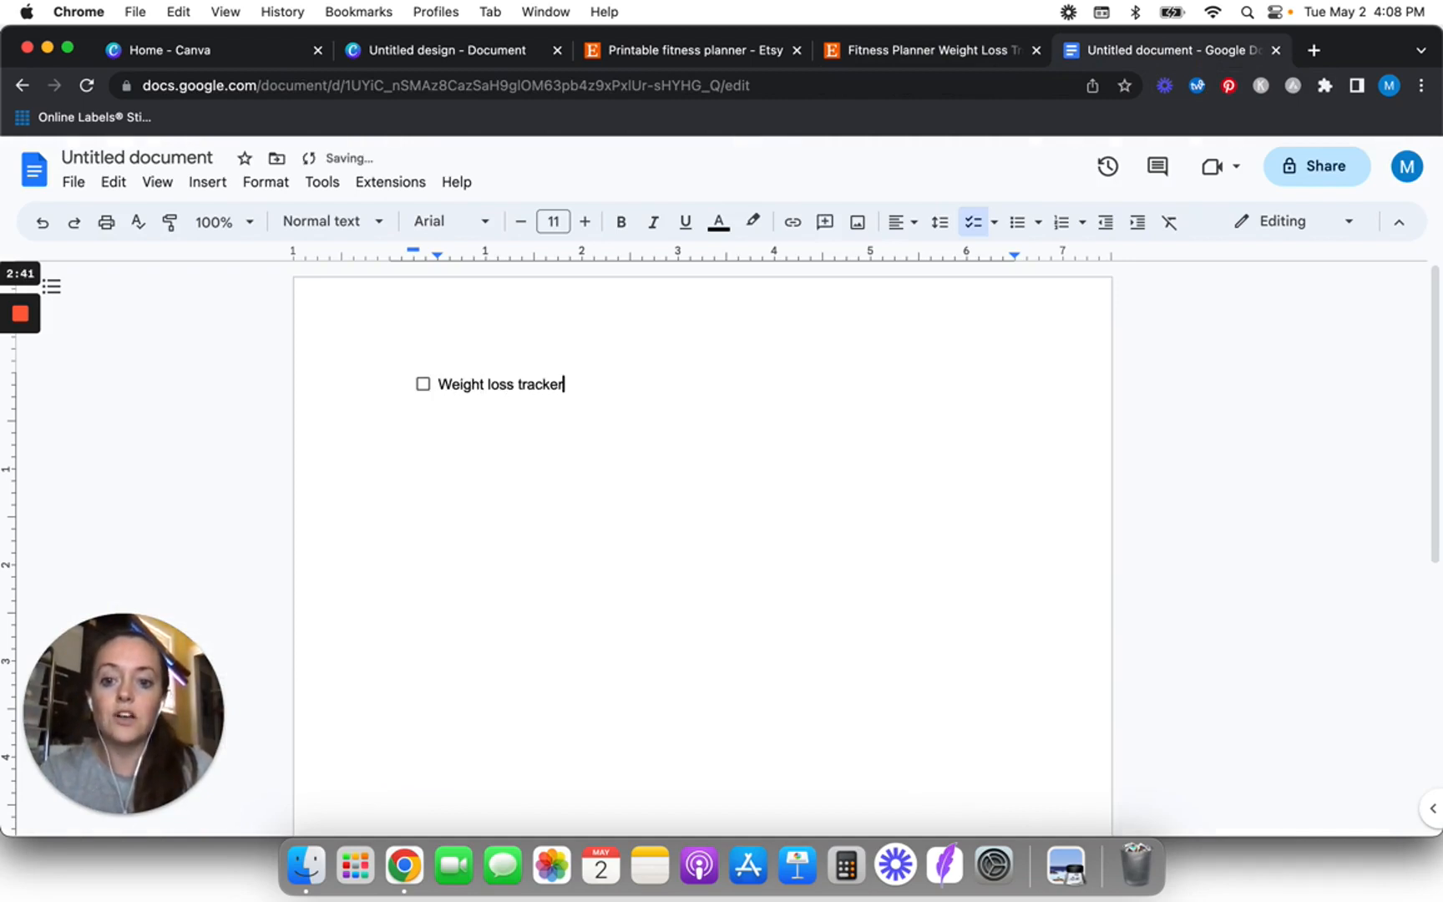
pyautogui.press('Return')
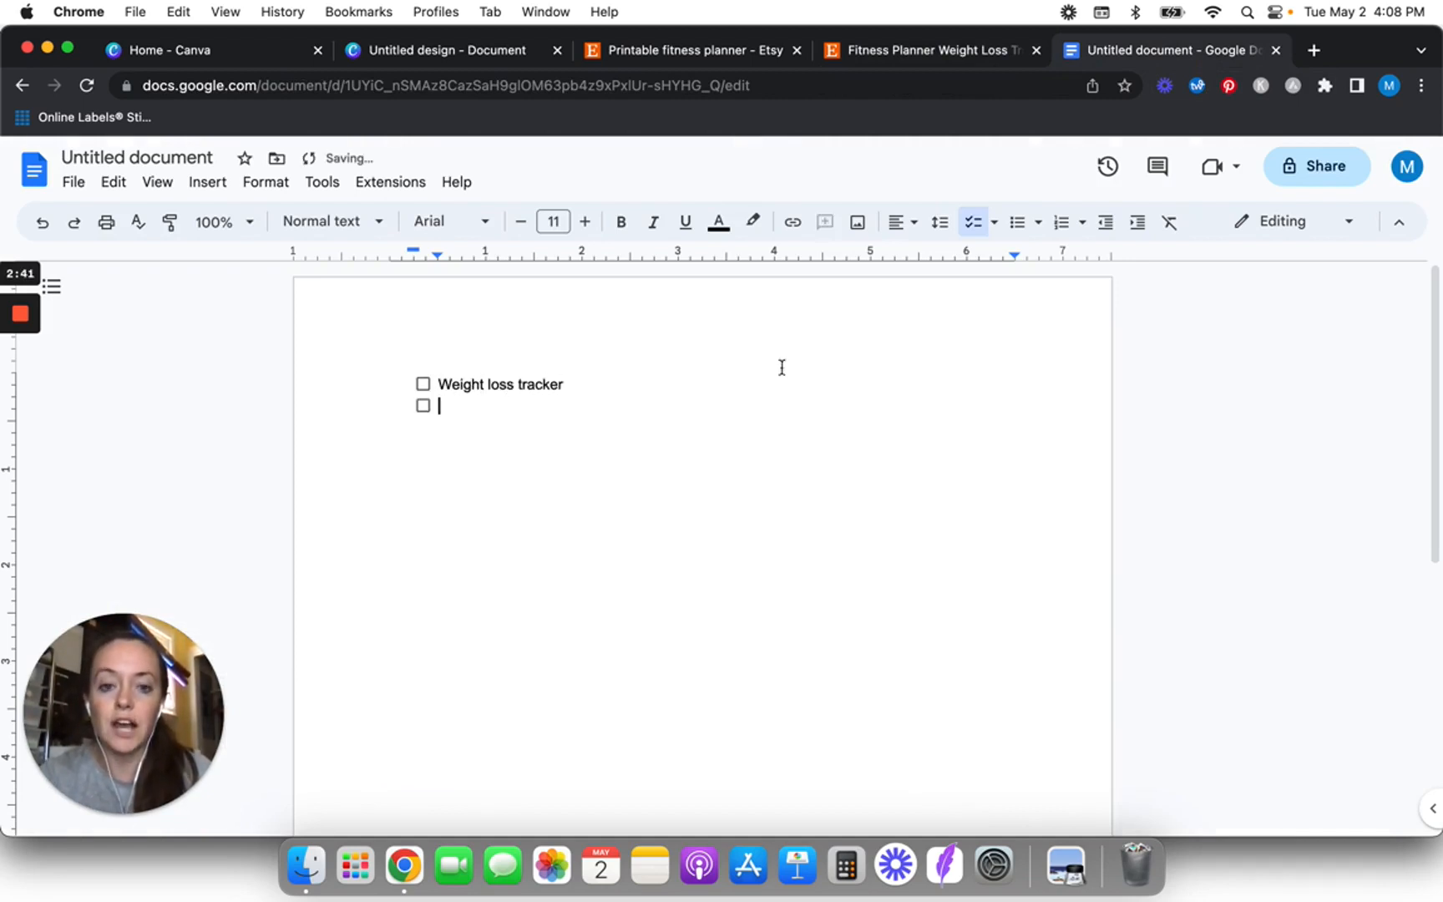
# - Consult the fitness planner listing again and add "Meal tracker" and "Workout tracker" to the Google Docs checklist
pyautogui.click(906, 53)
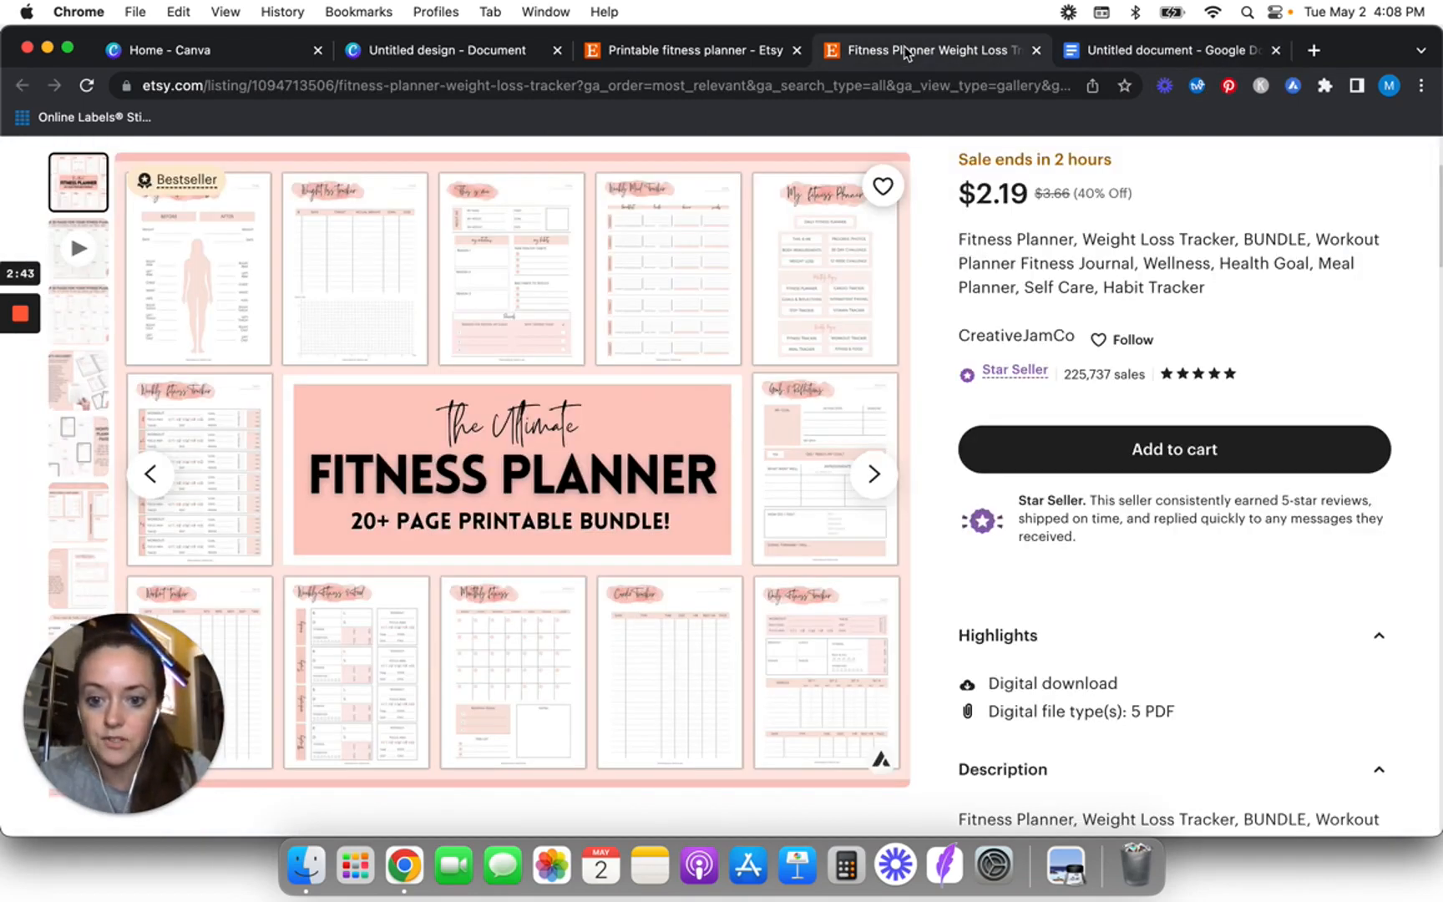
pyautogui.click(1107, 53)
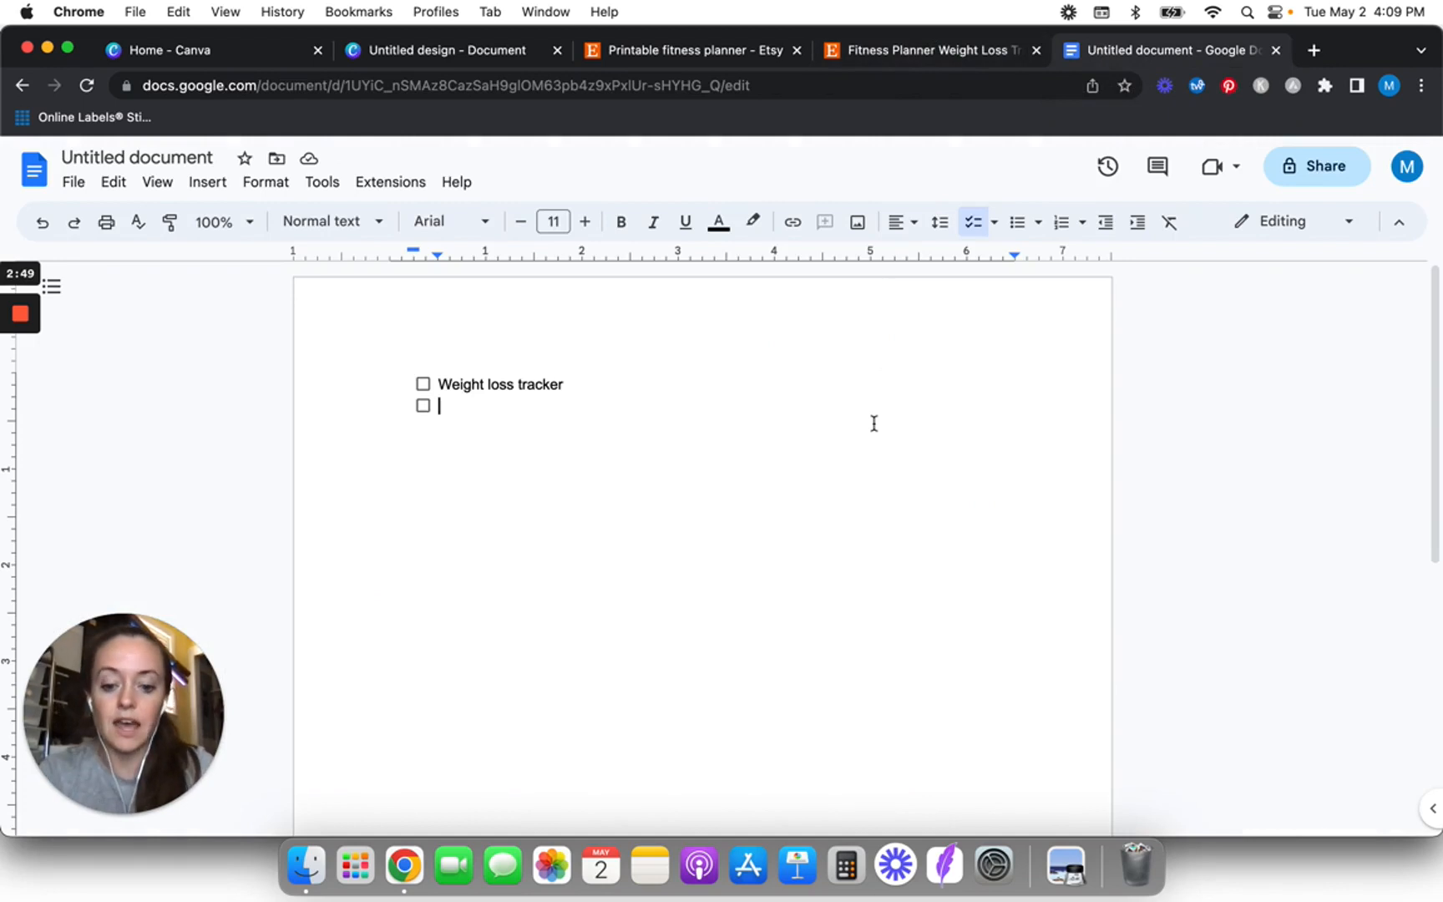
pyautogui.write('Meal tracker')
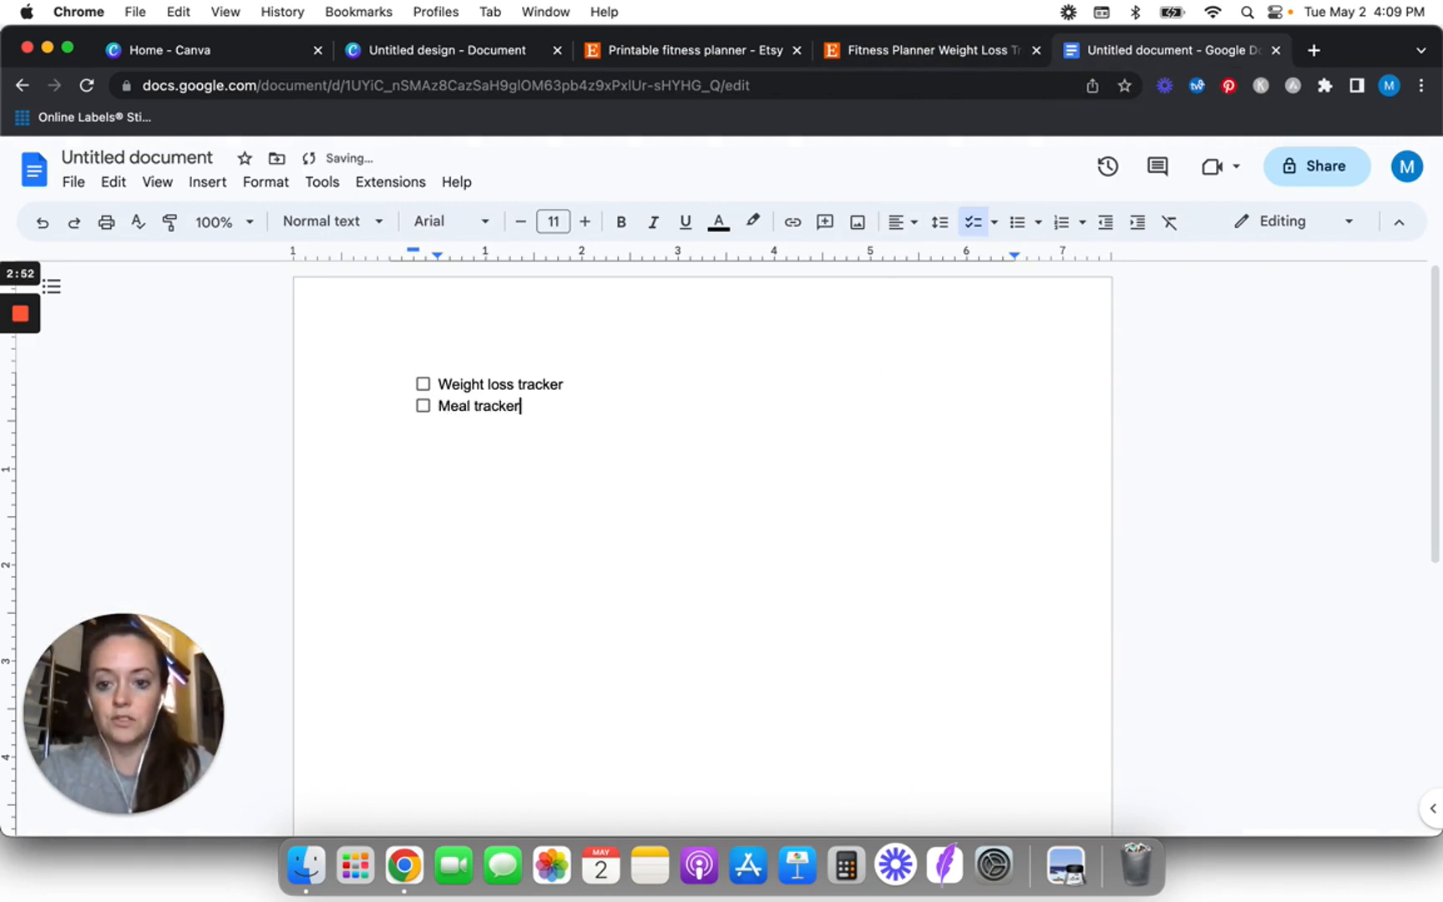
pyautogui.press('Return')
pyautogui.write('Workout tracker')
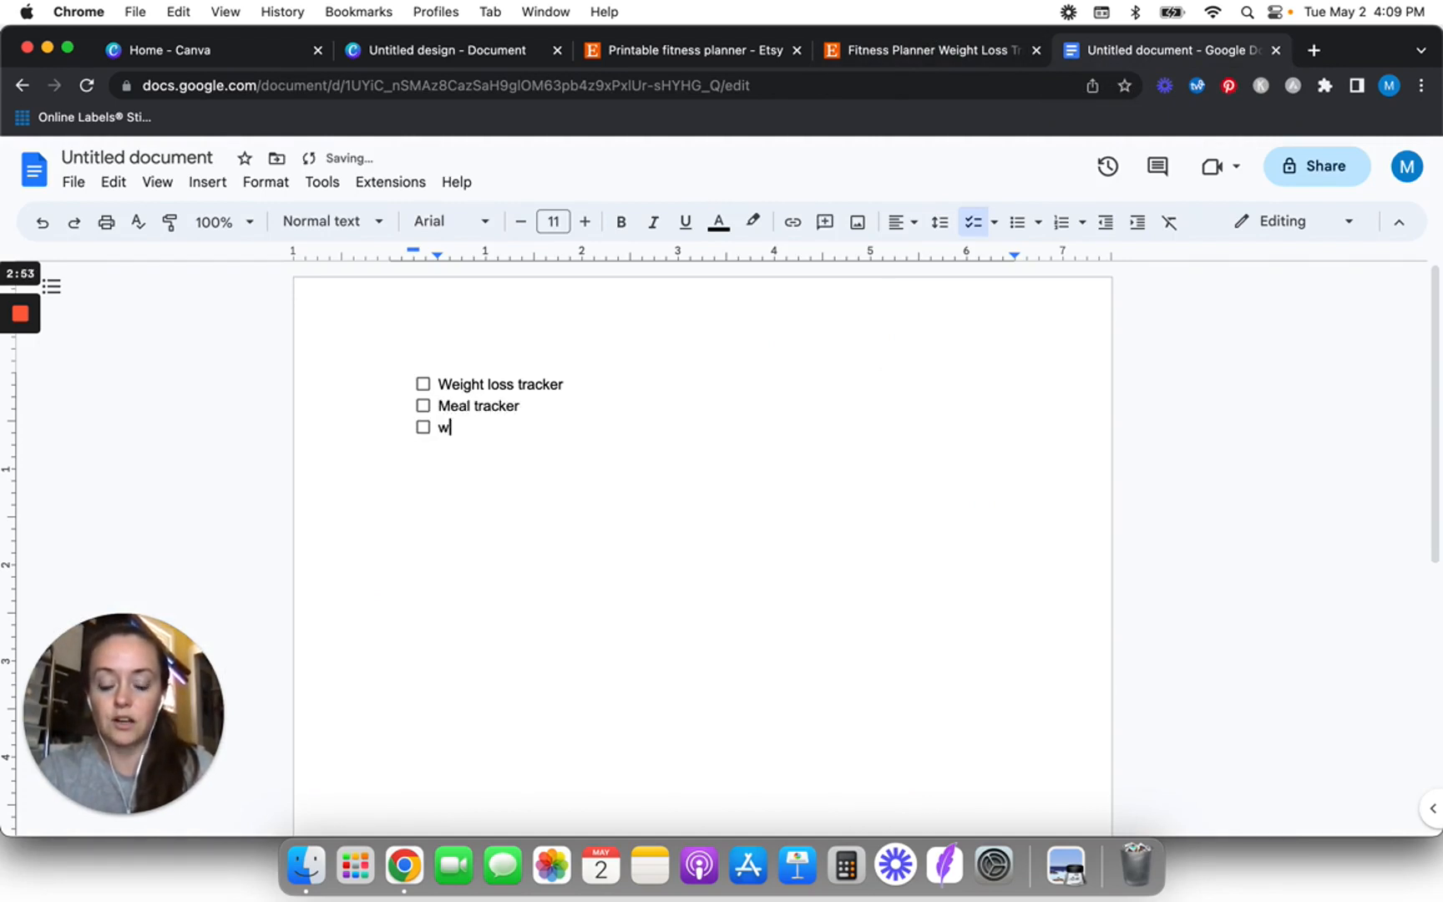
# - Add "Cardio tracker" and "Weekly meal plan" as further checklist items
pyautogui.press('Return')
pyautogui.write('cardio tracker')
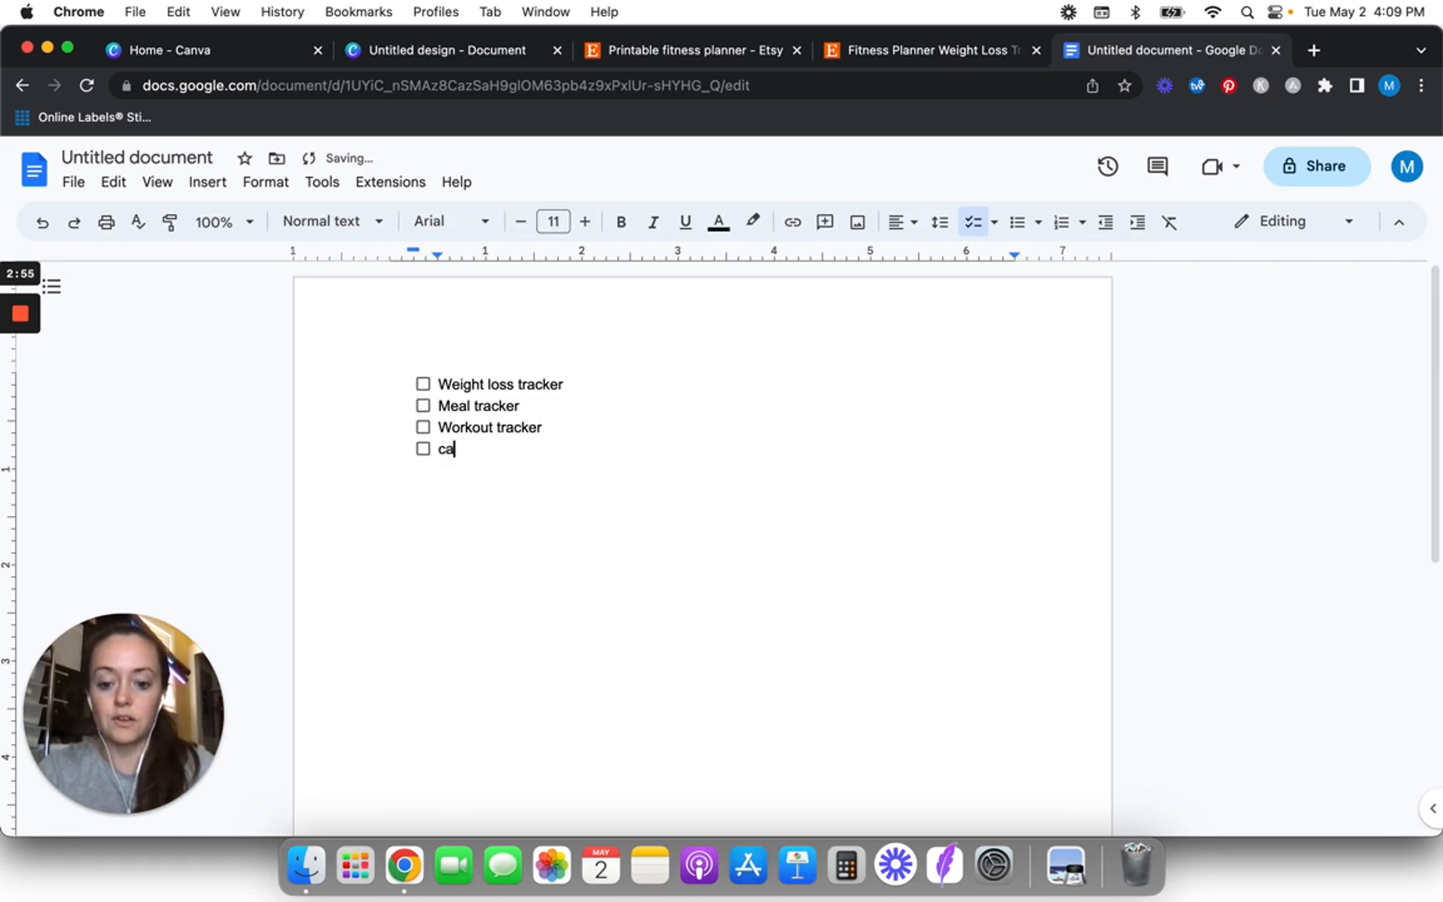
pyautogui.press('Return')
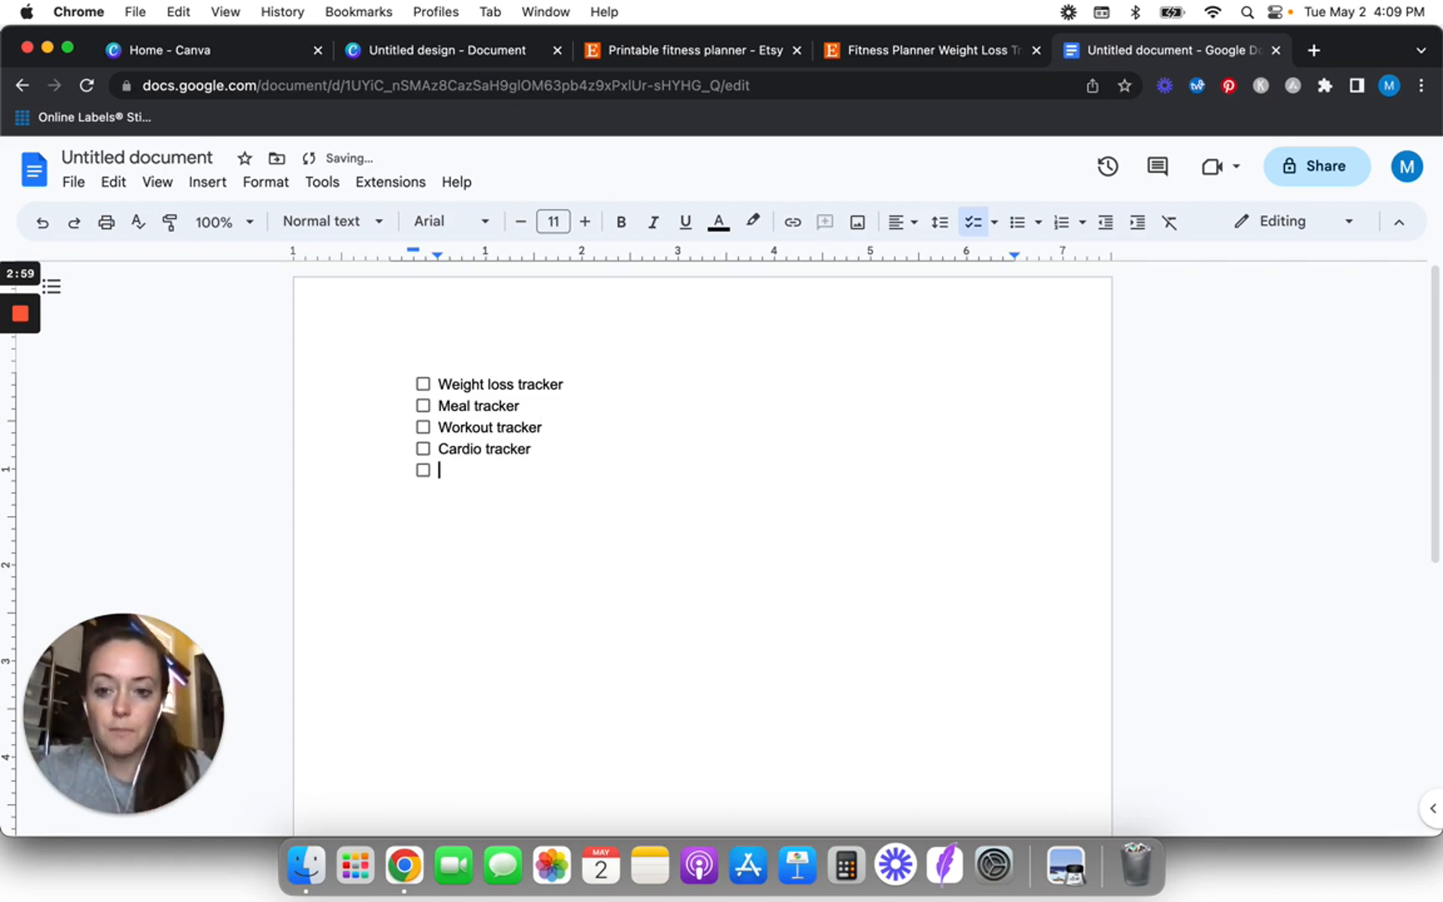
pyautogui.write('weekly meal')
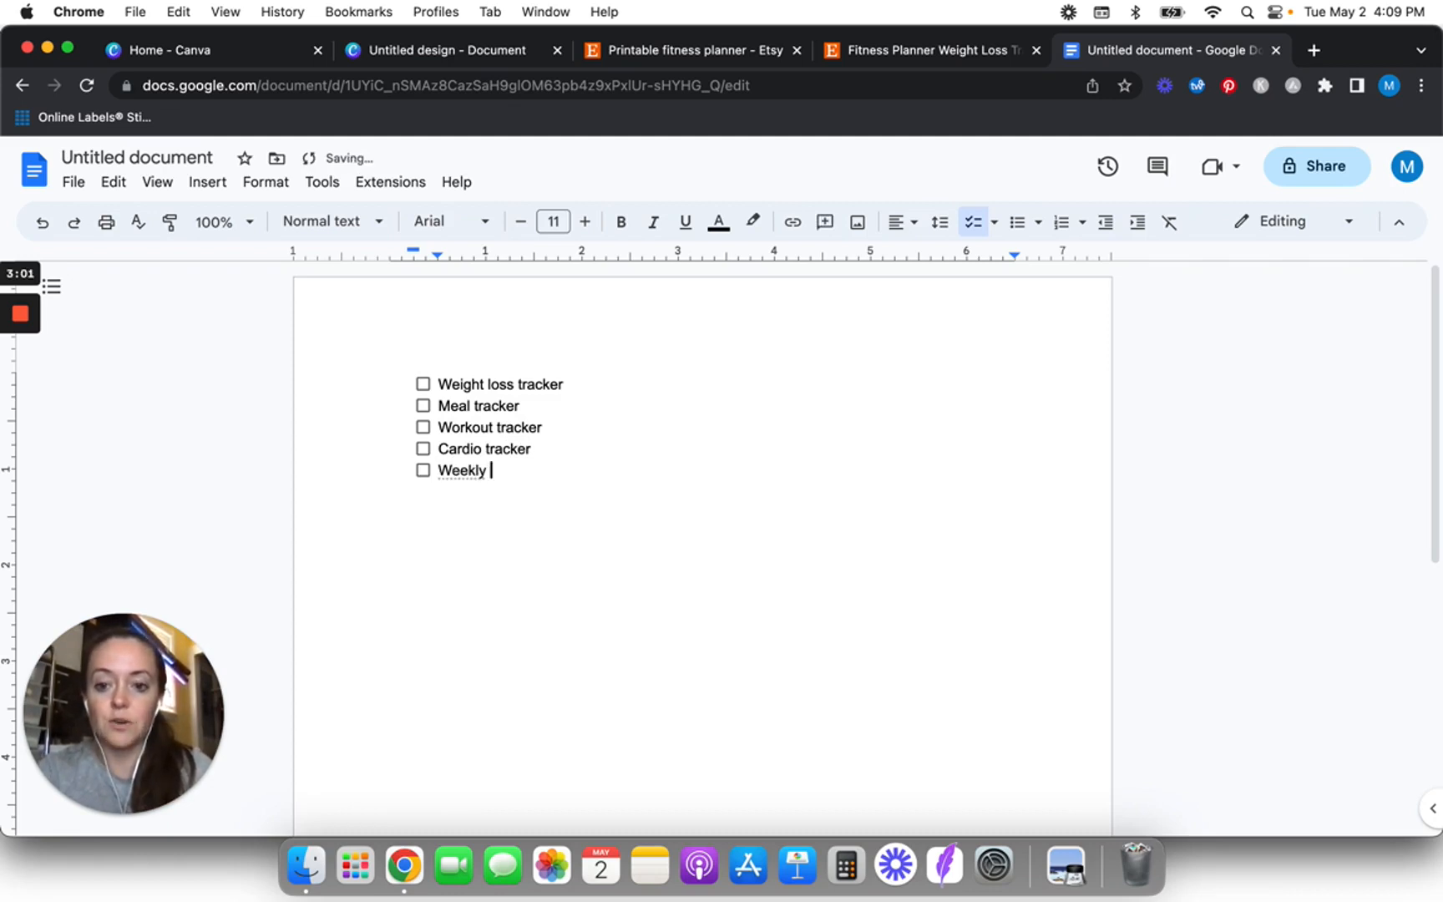
pyautogui.write(' plan')
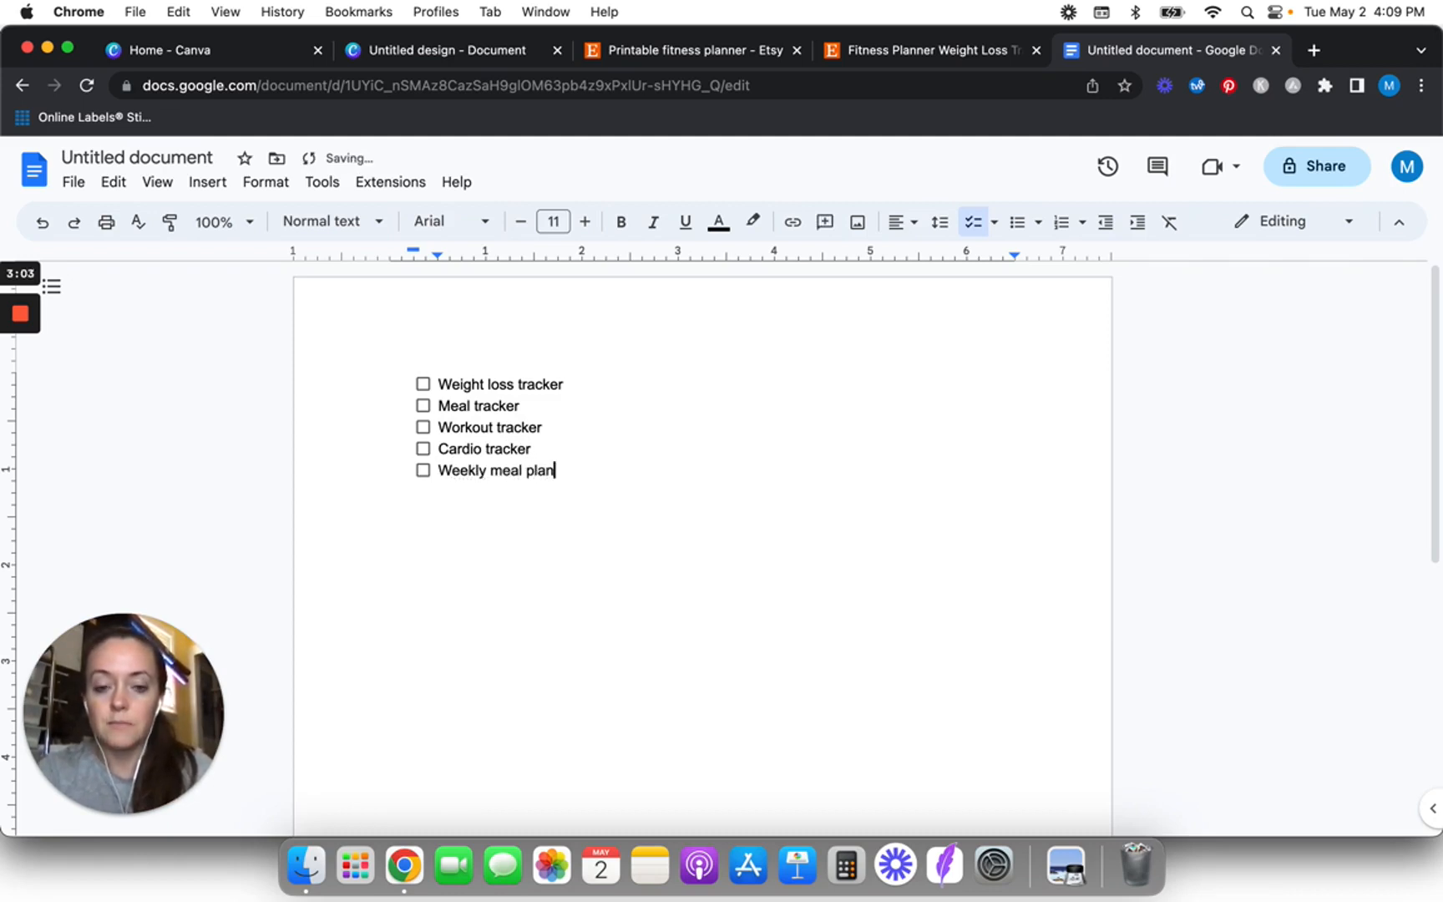
# - Complete the fifth checklist item as "Weekly meal planner", and add "Monthly calendar" after consulting the Etsy listing's page overview image
pyautogui.write('ner')
pyautogui.press('Return')
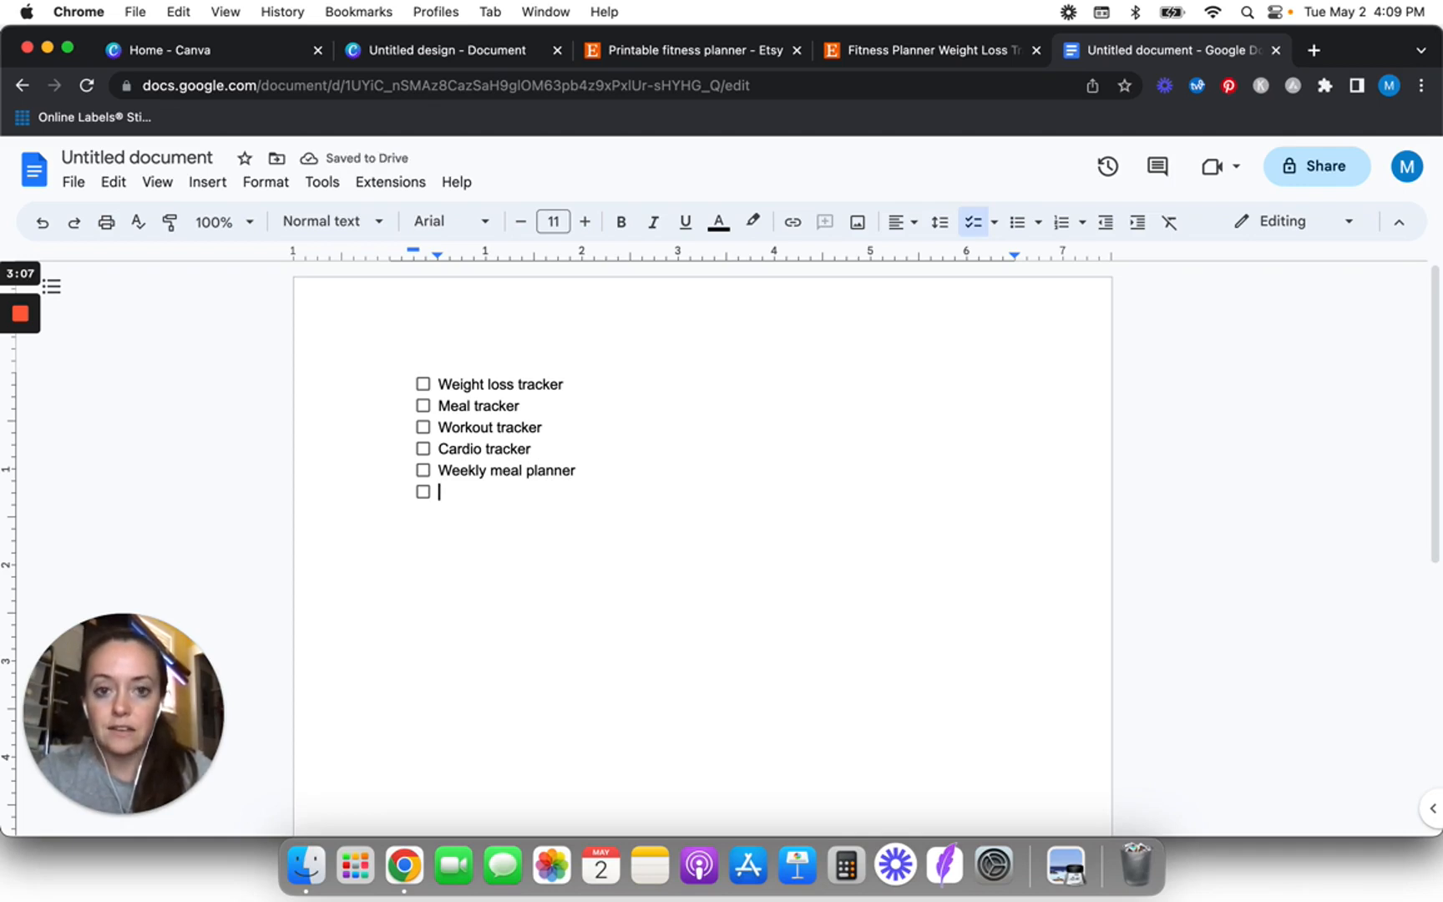
pyautogui.click(919, 50)
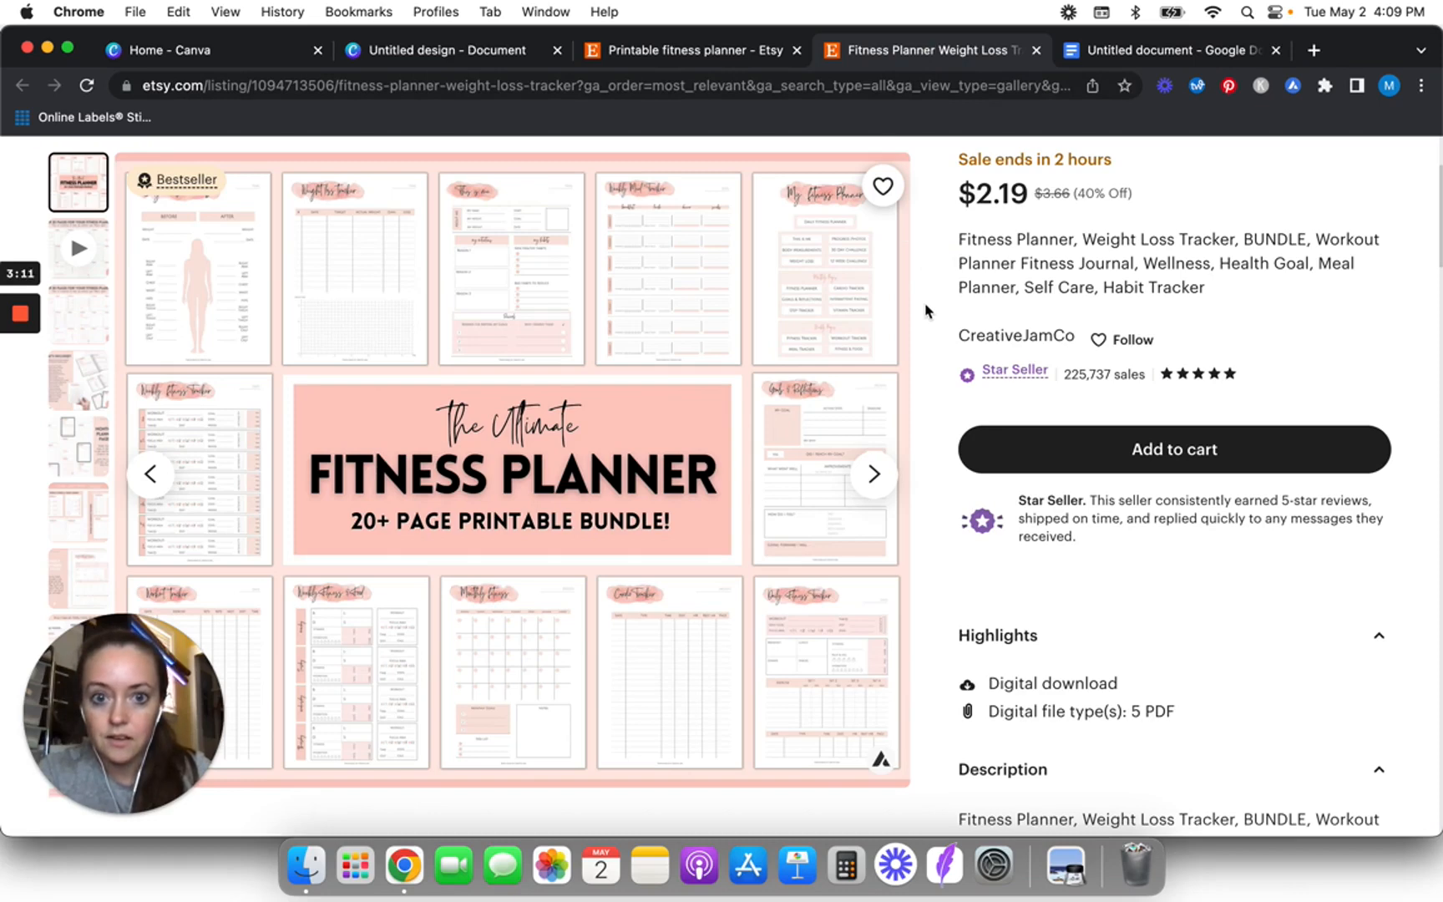
pyautogui.click(99, 329)
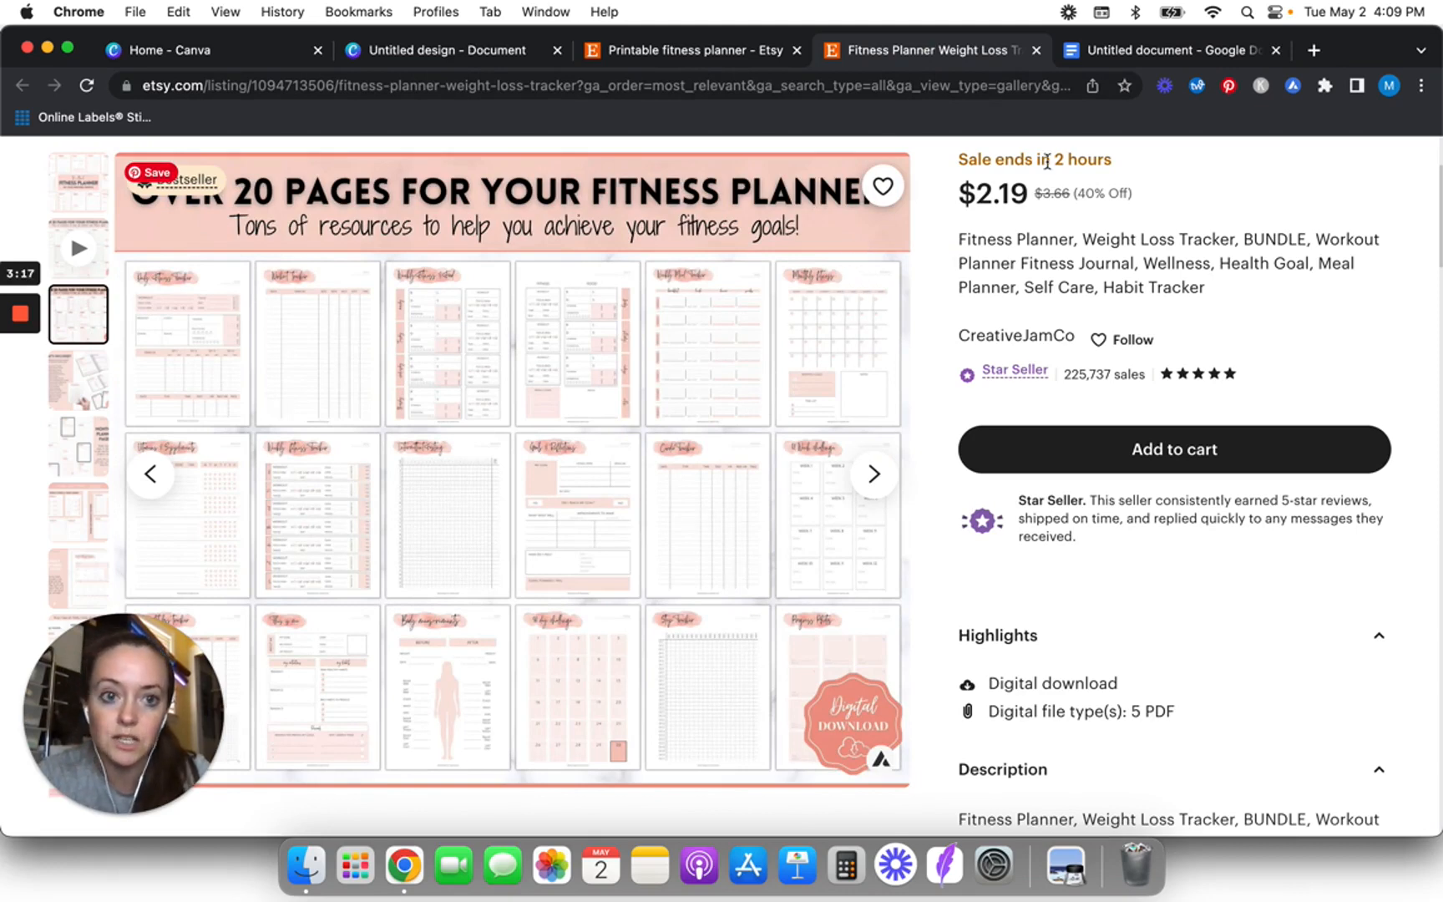
pyautogui.click(1140, 50)
pyautogui.write('Monthly calendar')
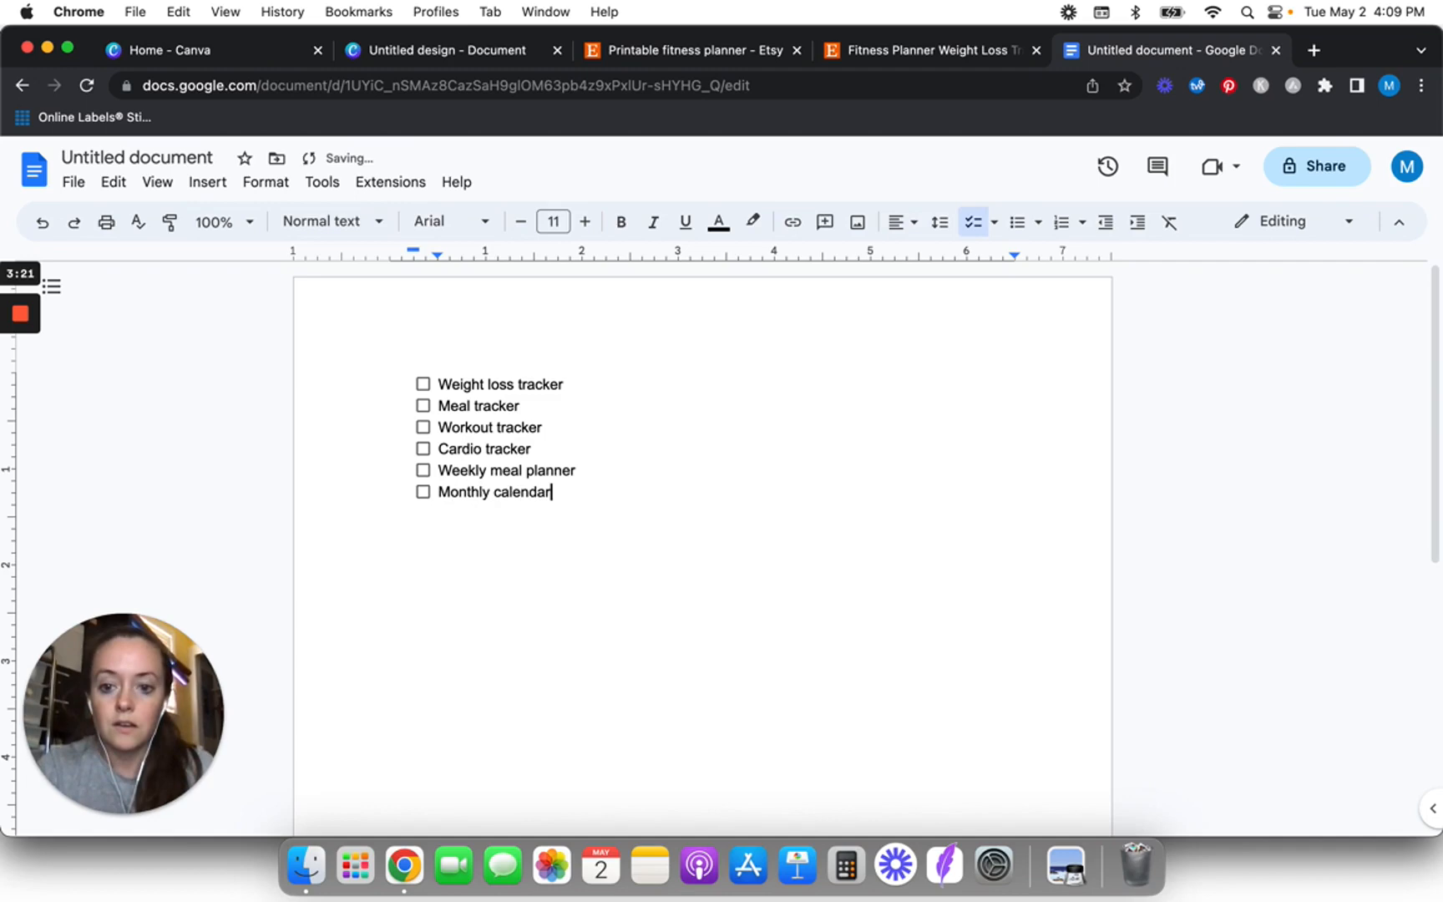
pyautogui.press('Return')
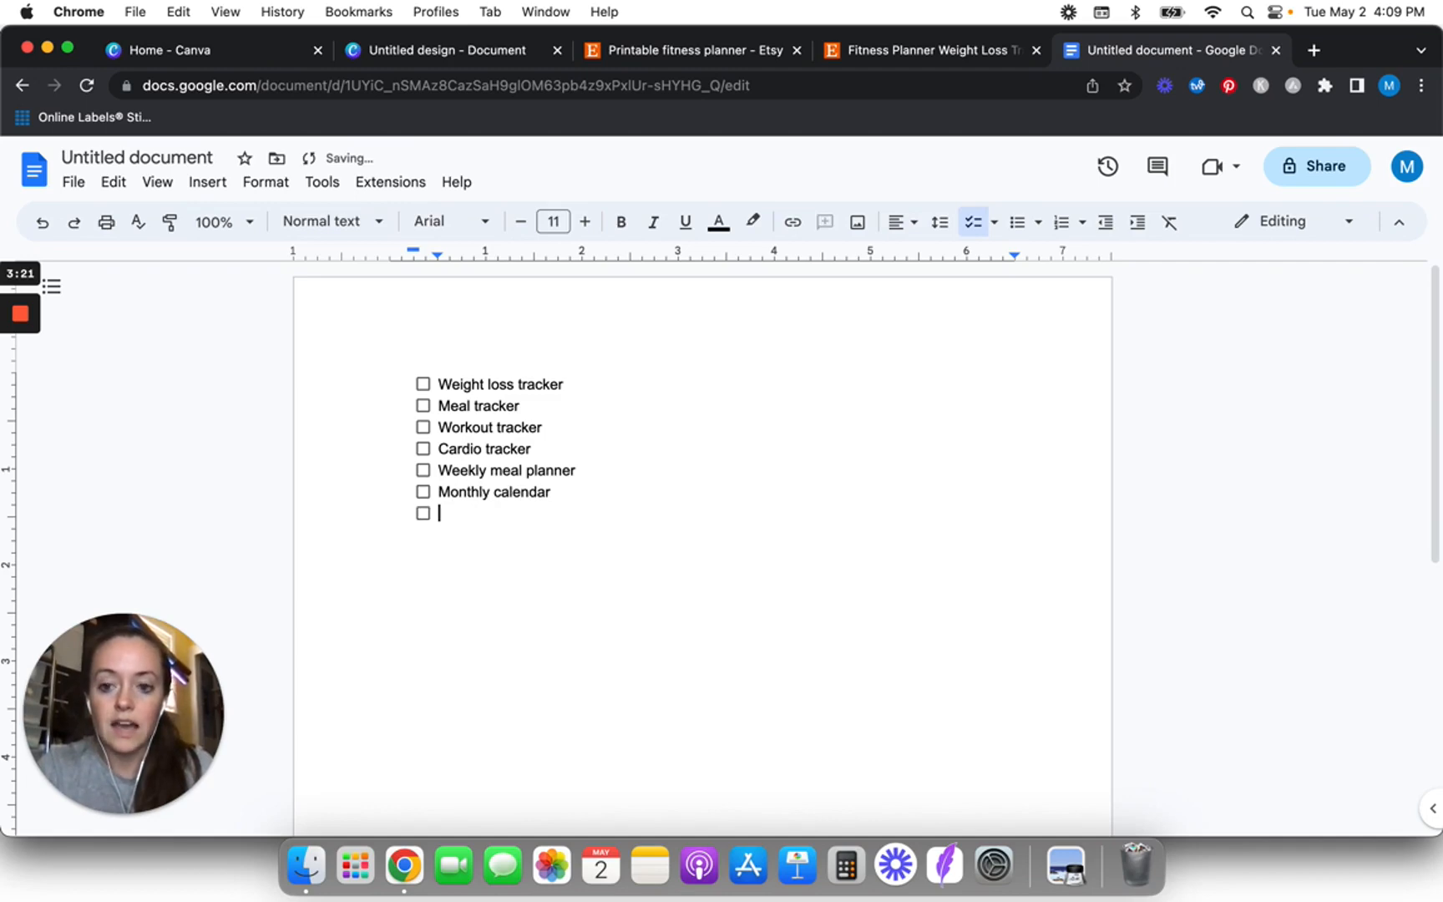
# - Look over the remaining planner pages in the Etsy listing and add "Step tracker" to the Google Docs checklist
pyautogui.click(944, 50)
pyautogui.scroll(-3, 689, 541)
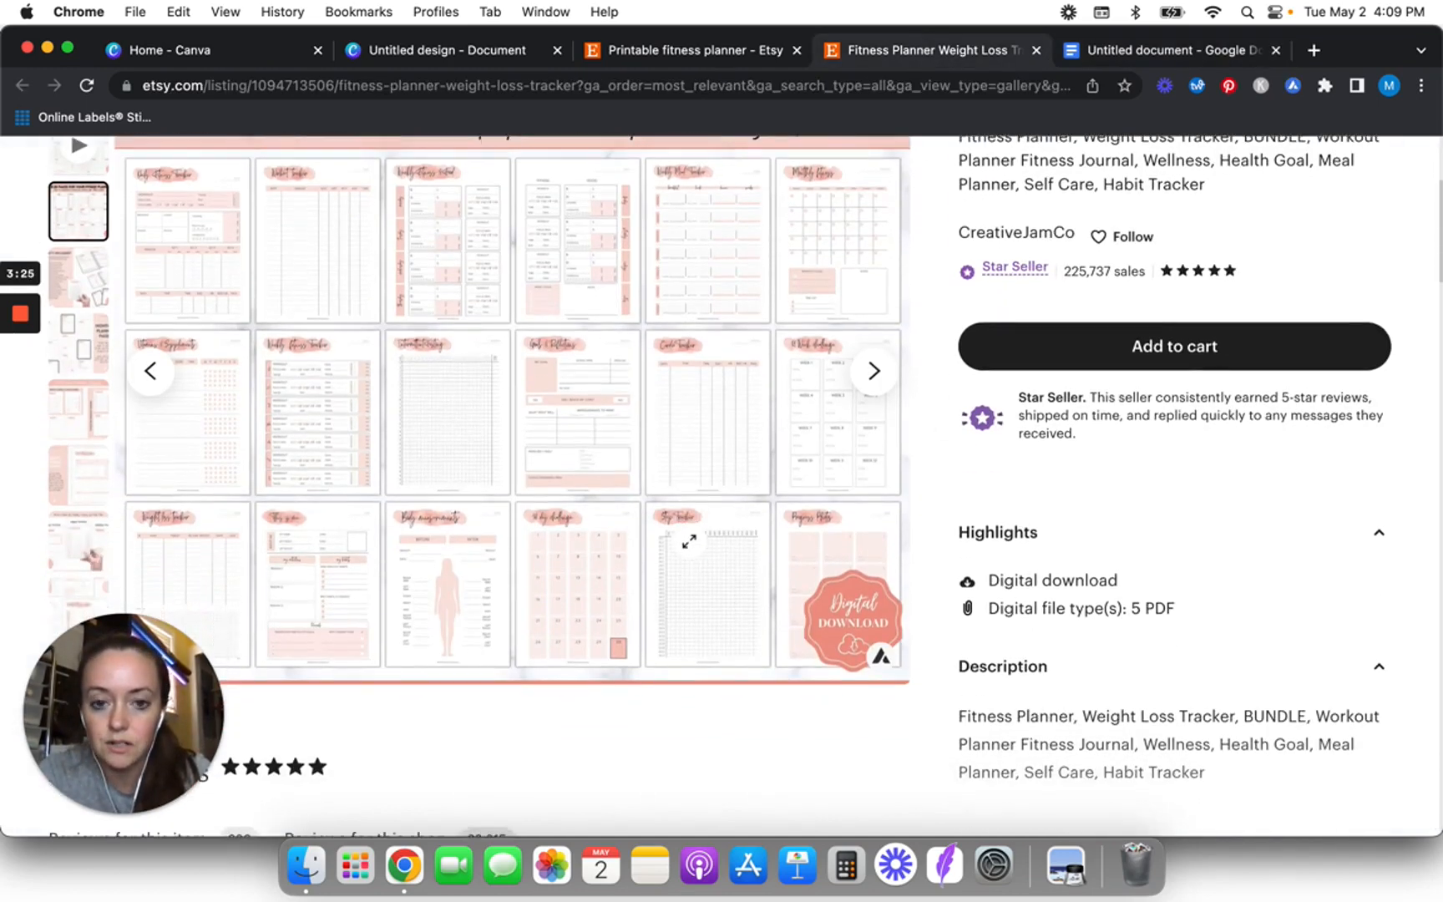
pyautogui.scroll(-2, 689, 541)
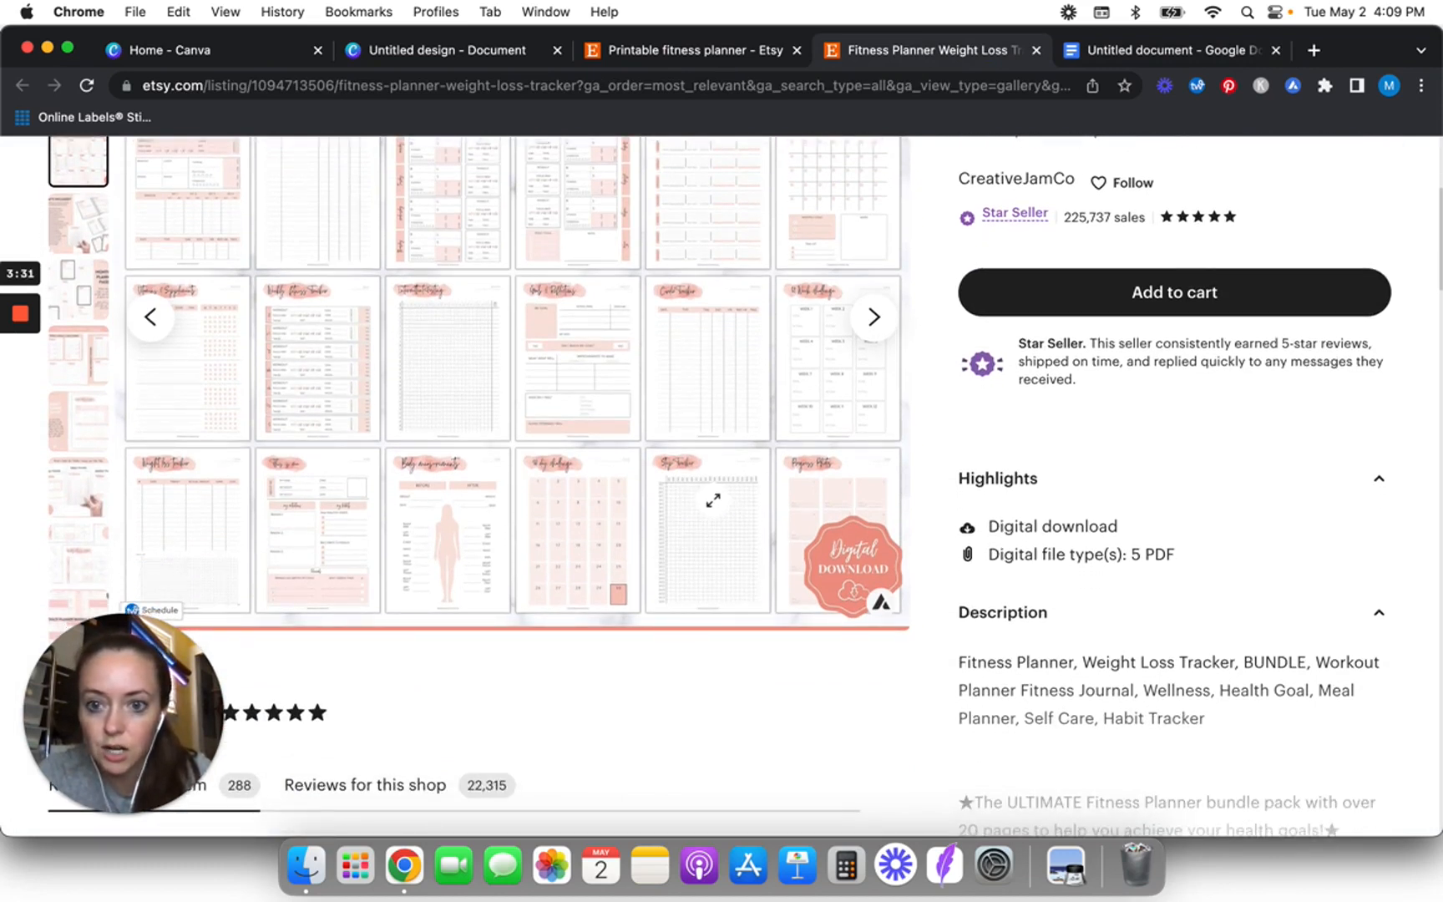
pyautogui.scroll(-2, 711, 499)
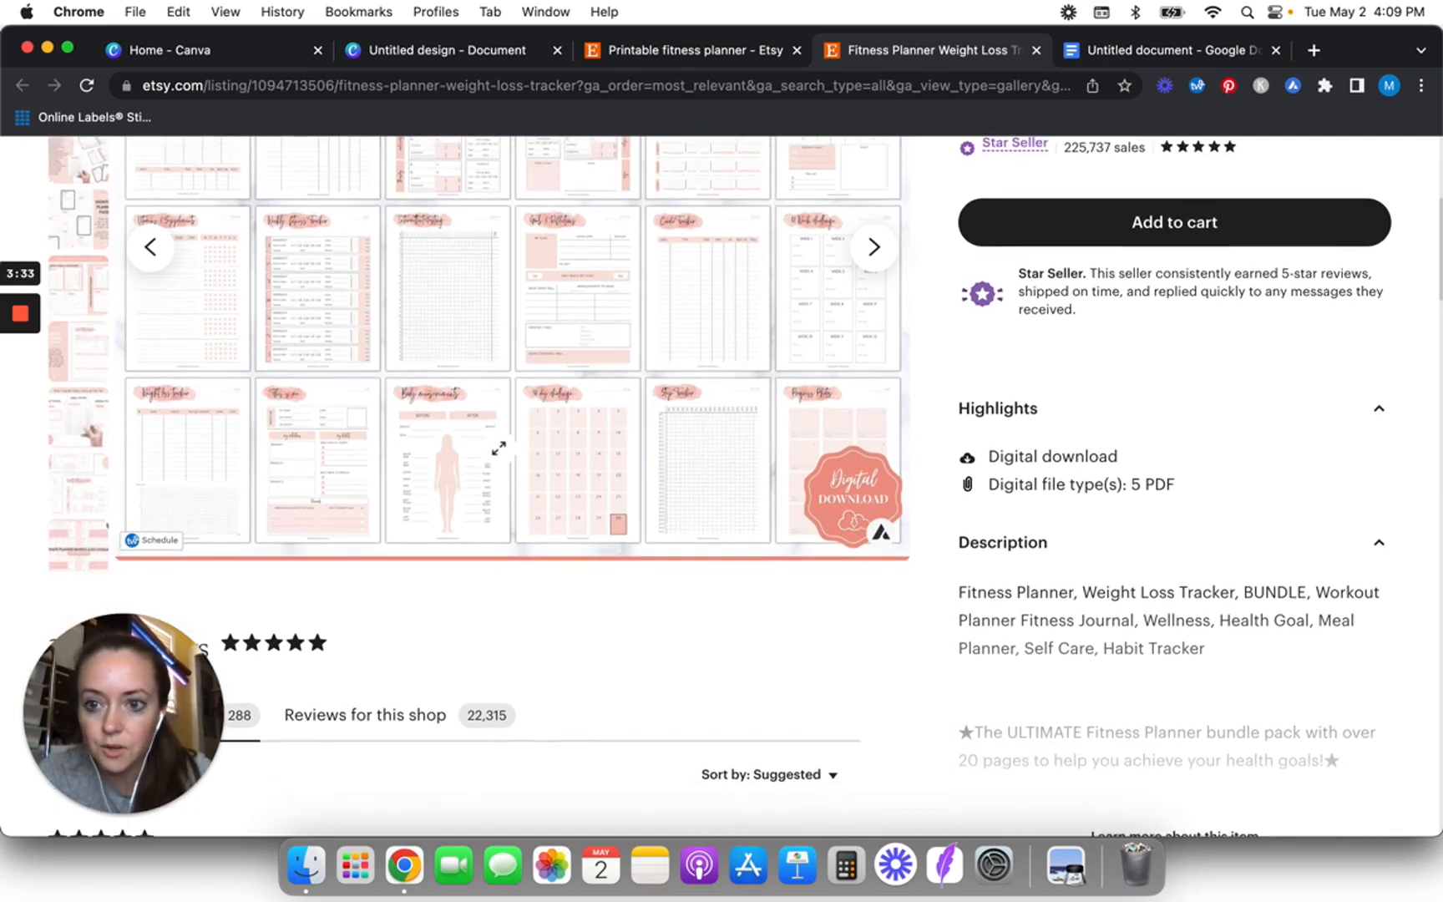
pyautogui.scroll(2, 499, 447)
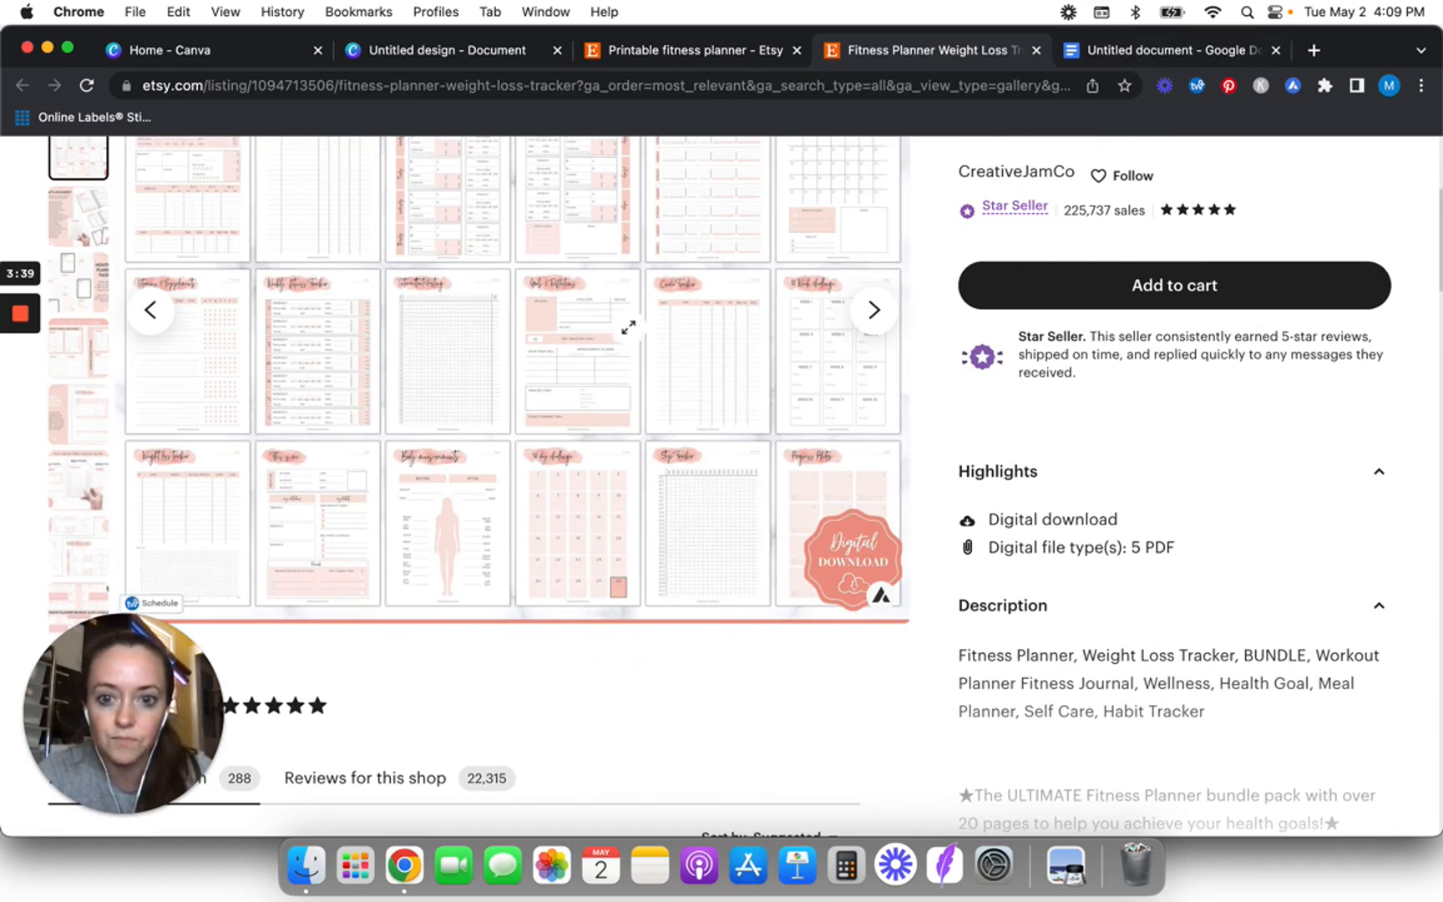
pyautogui.click(1119, 52)
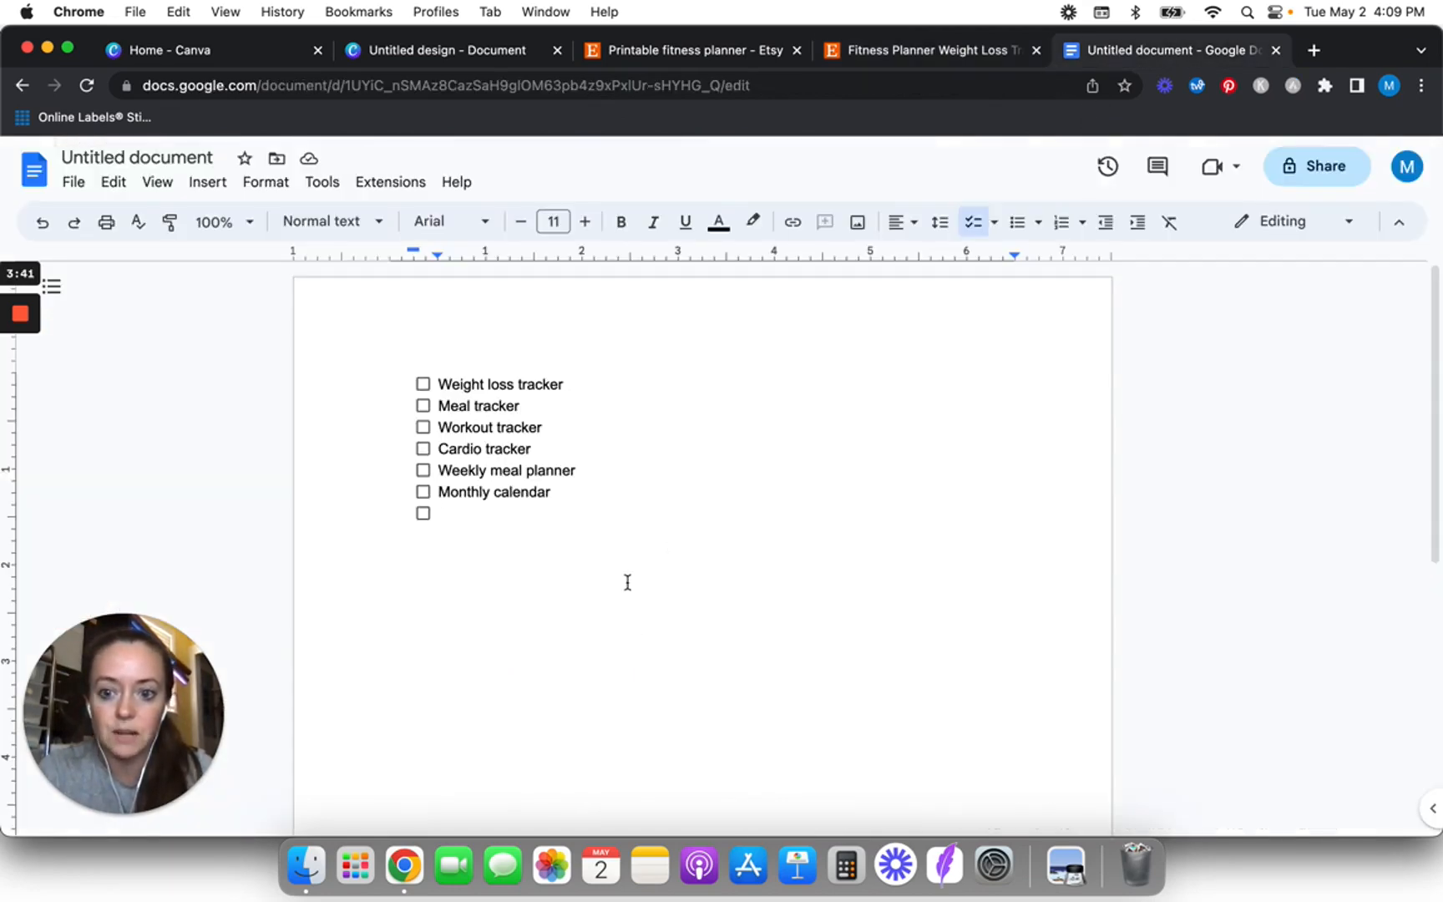
pyautogui.write('Step tracker')
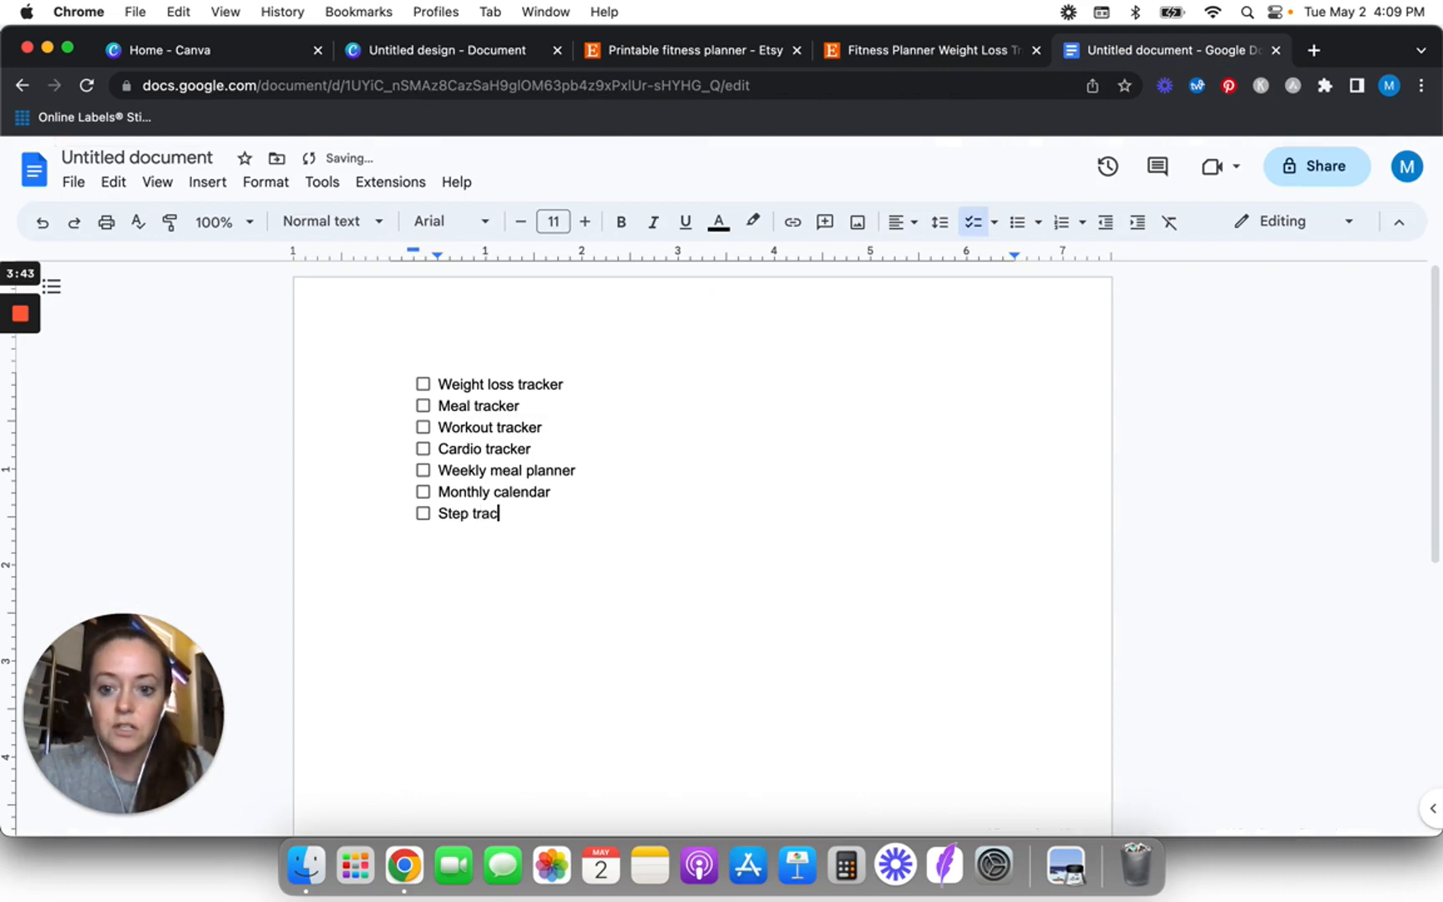
pyautogui.press('Return')
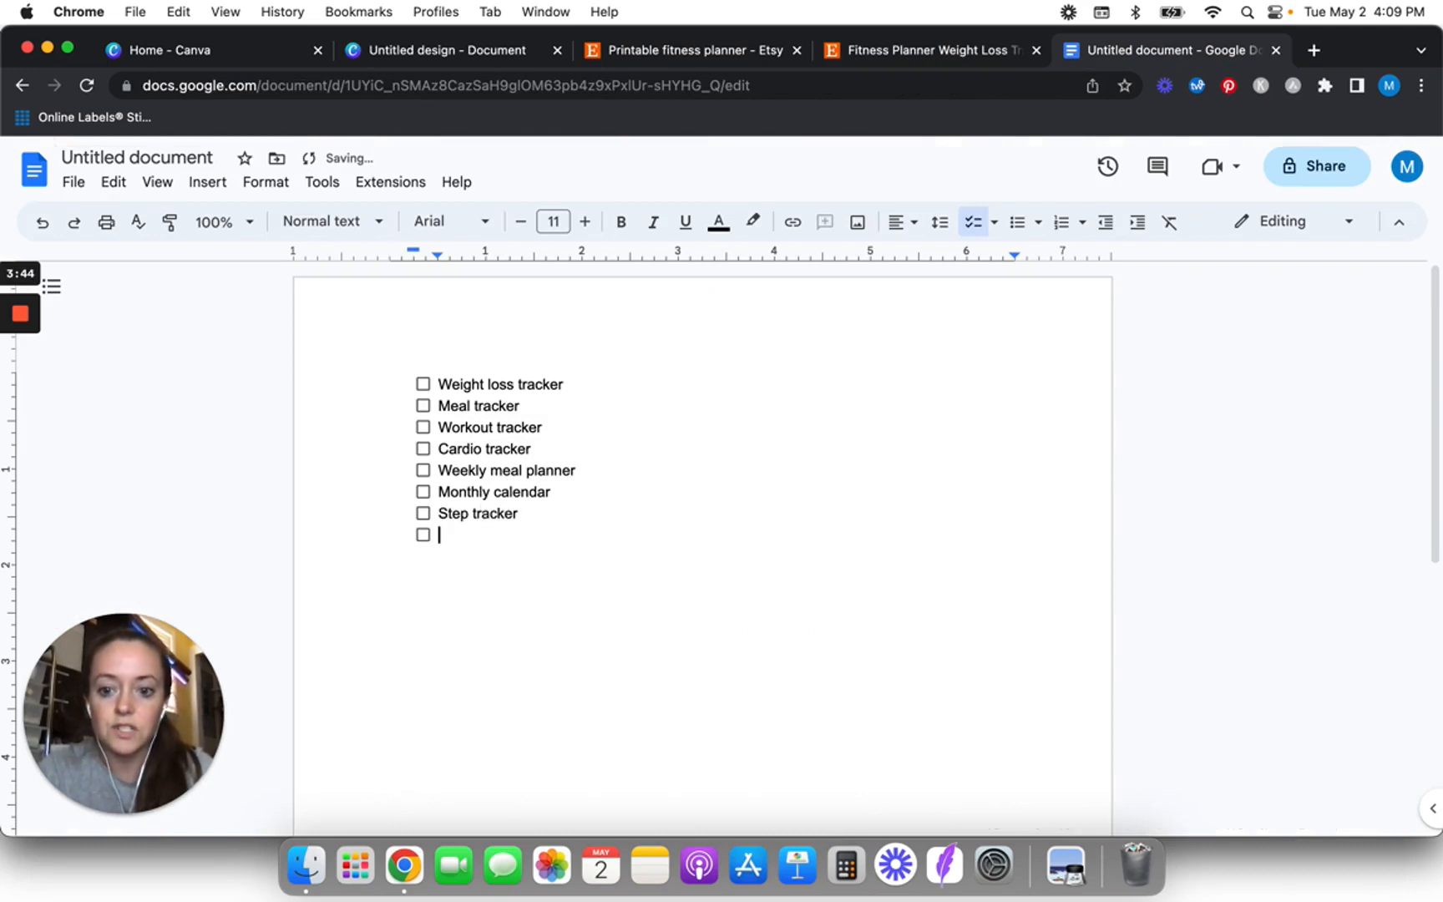
# - View the Etsy listing's weekly and daily fitness tracker images, and add "Daily planner" to the Google Docs checklist
pyautogui.click(856, 61)
pyautogui.scroll(-2, 288, 489)
pyautogui.click(77, 311)
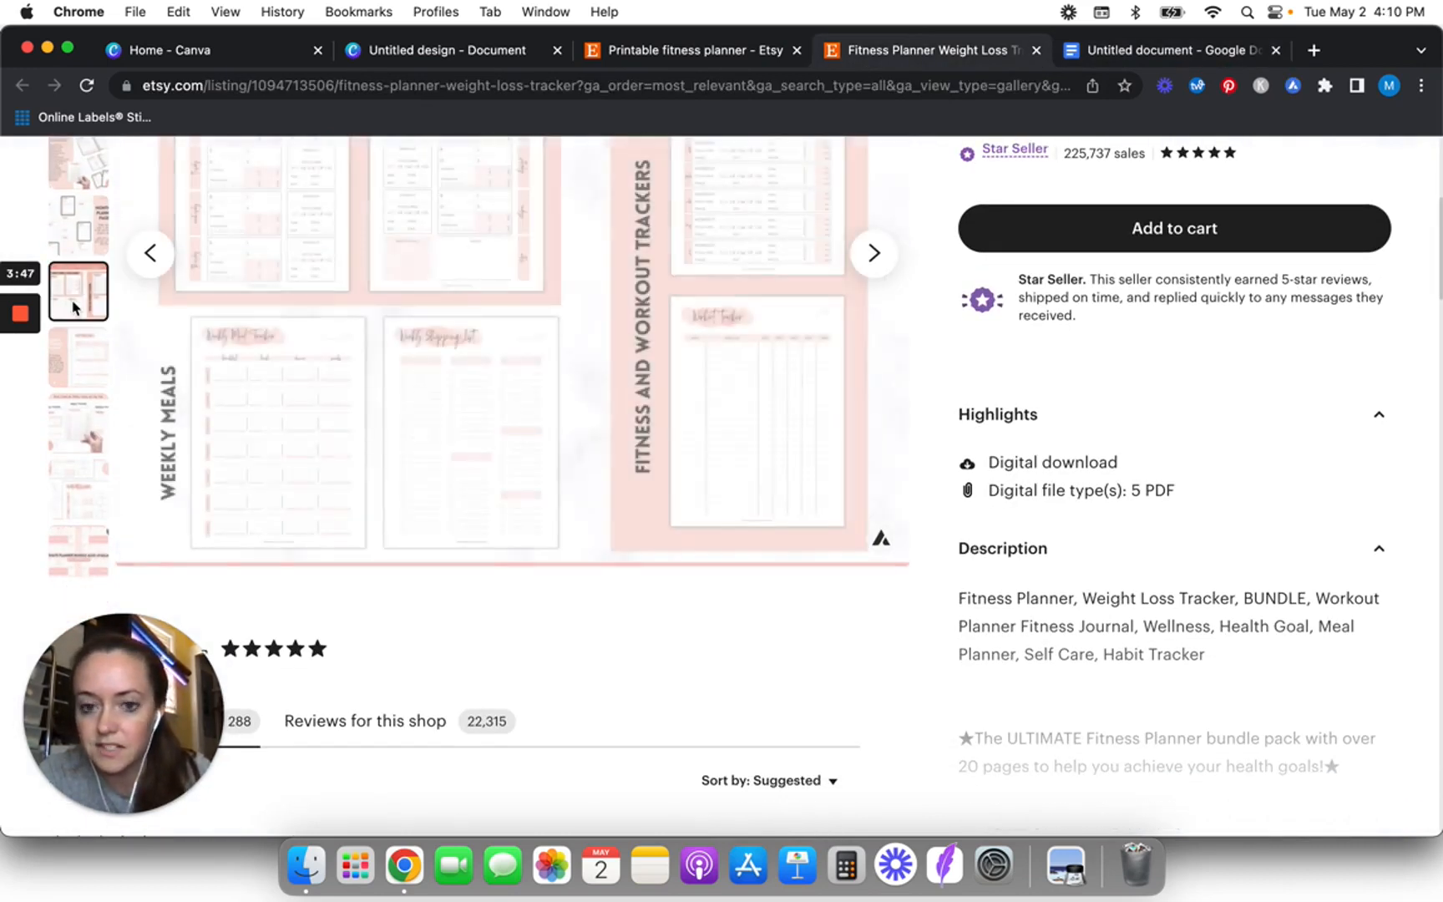
pyautogui.scroll(4, 331, 358)
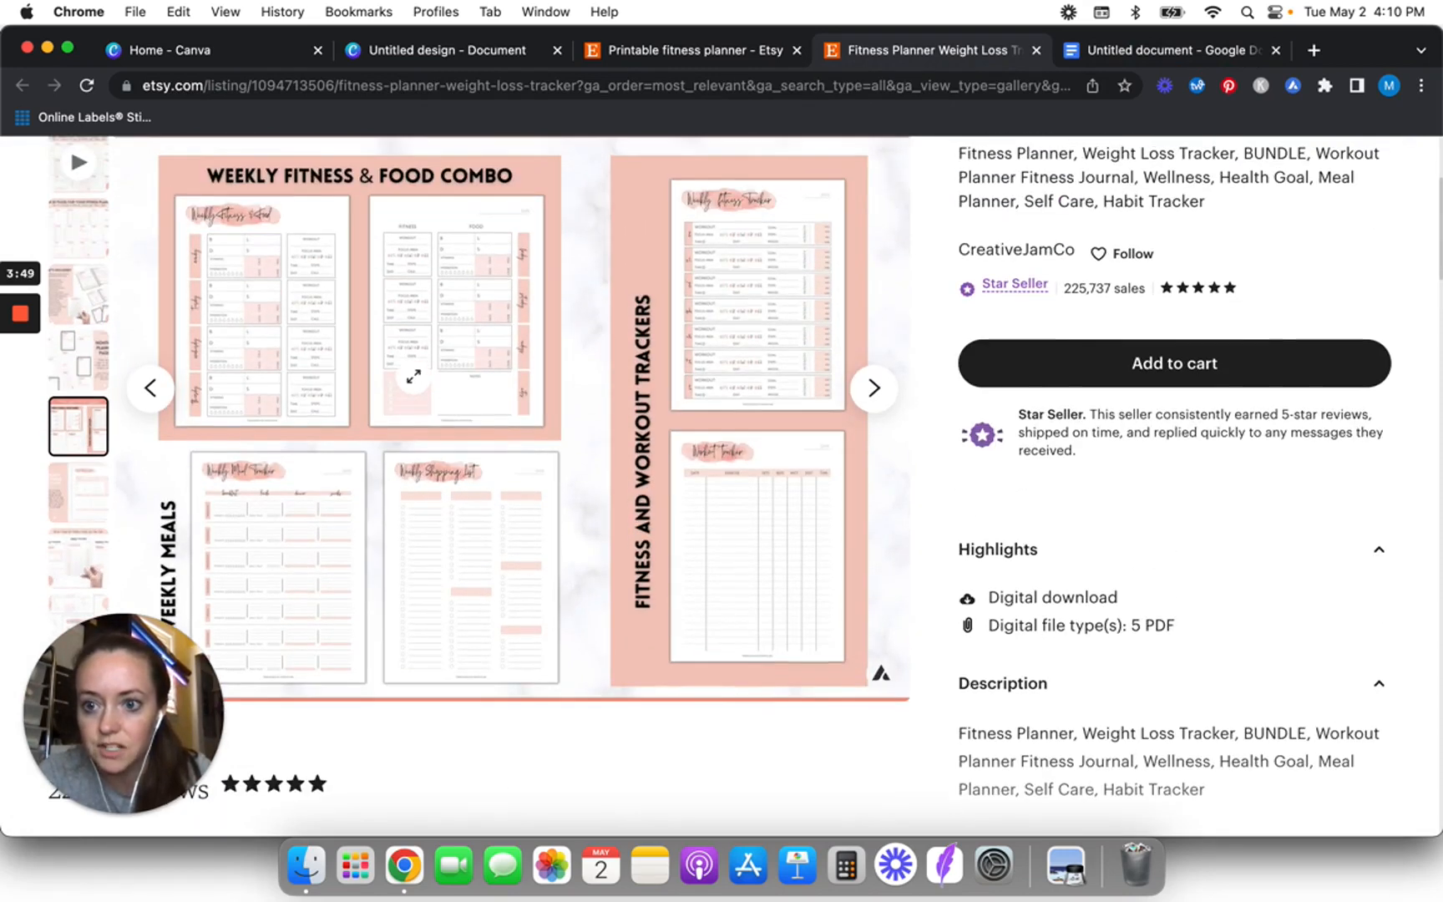
pyautogui.click(90, 497)
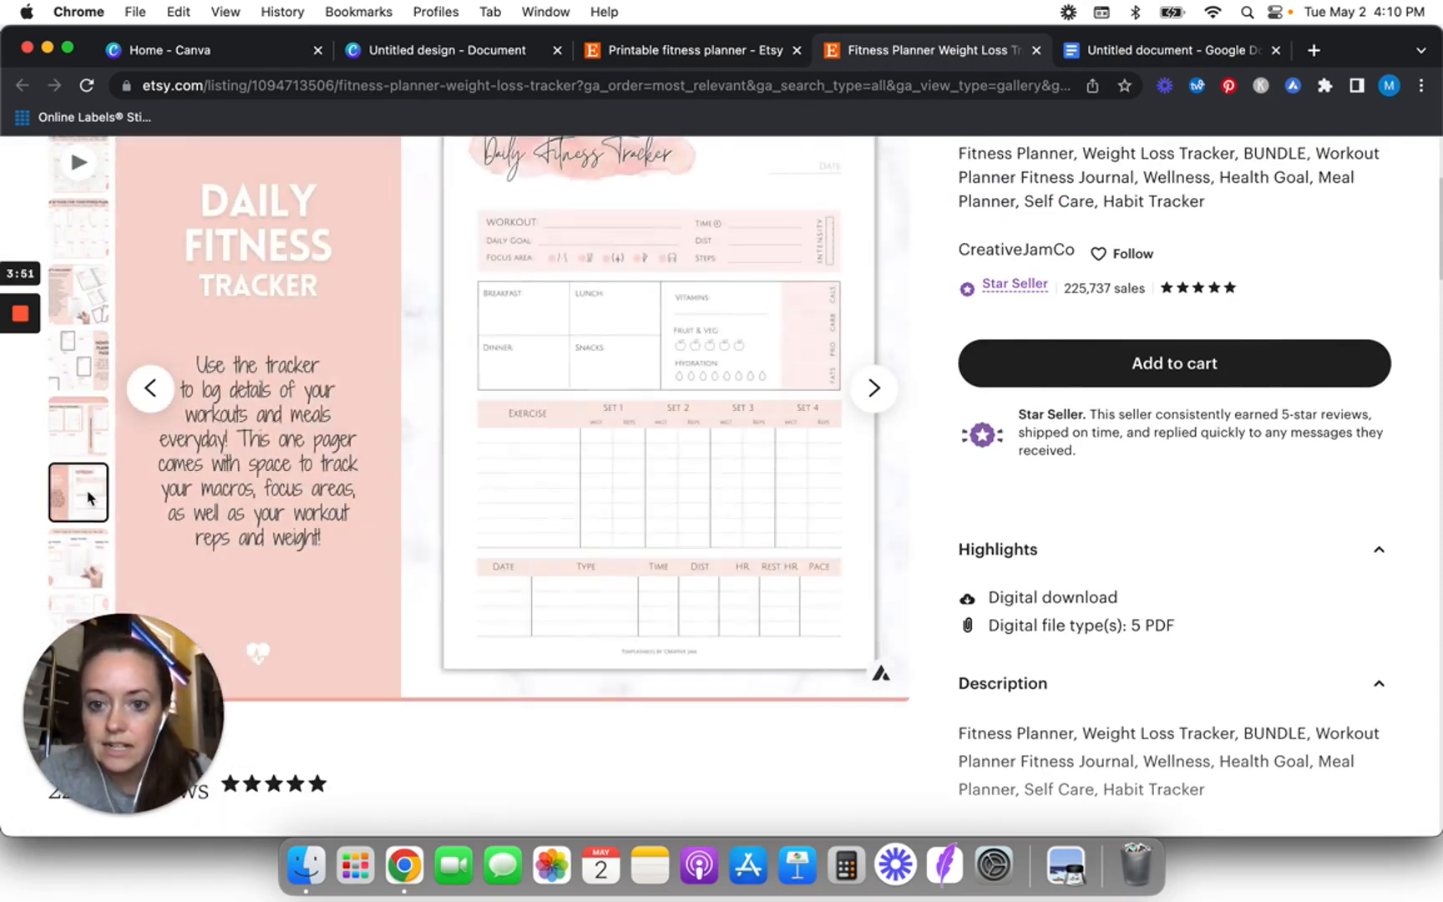
pyautogui.scroll(2, 334, 401)
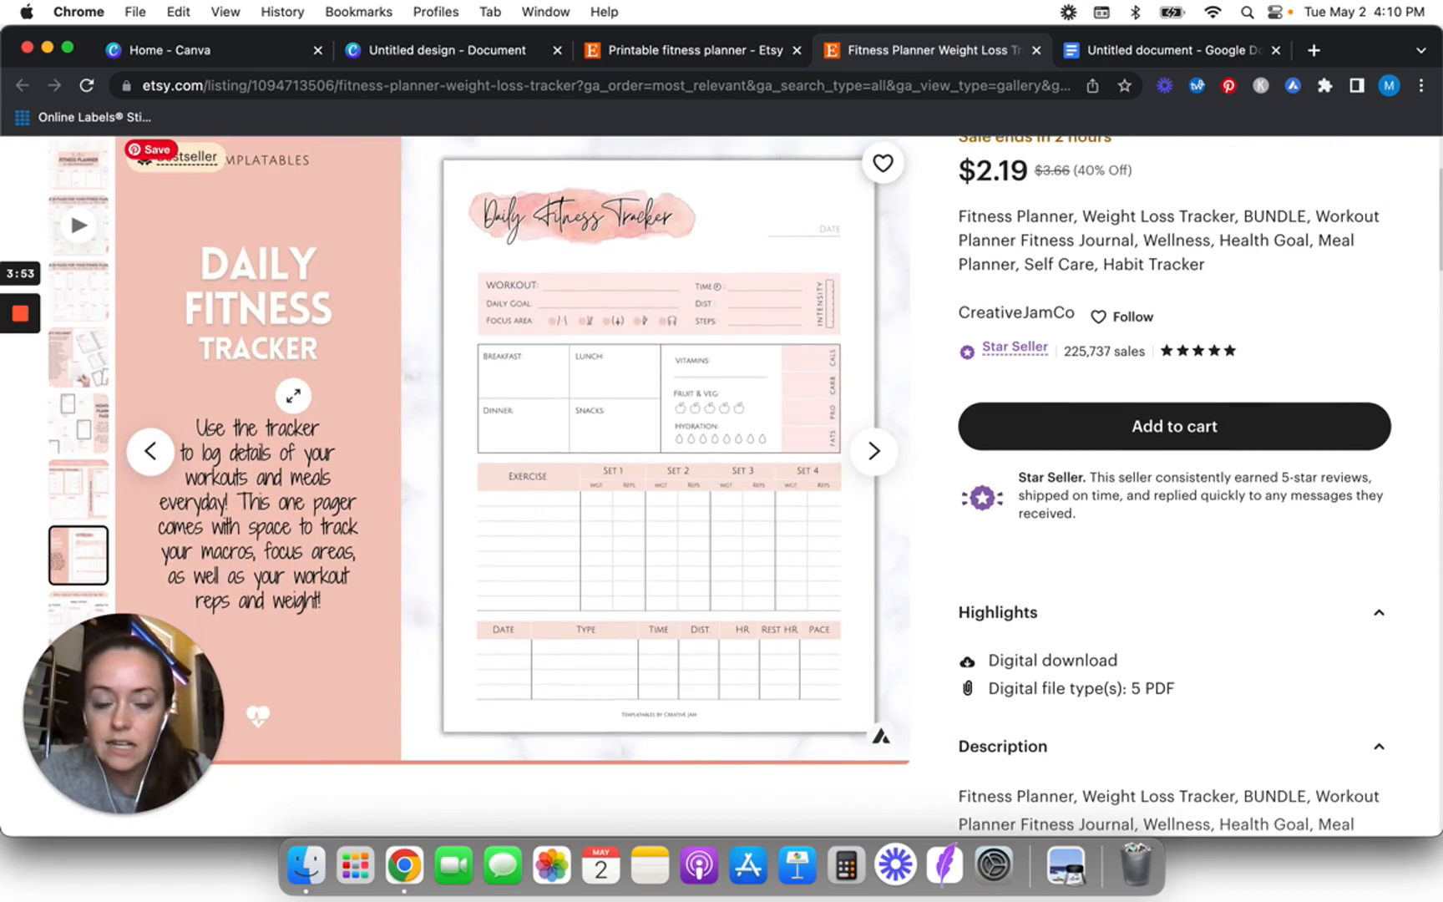
pyautogui.click(1151, 50)
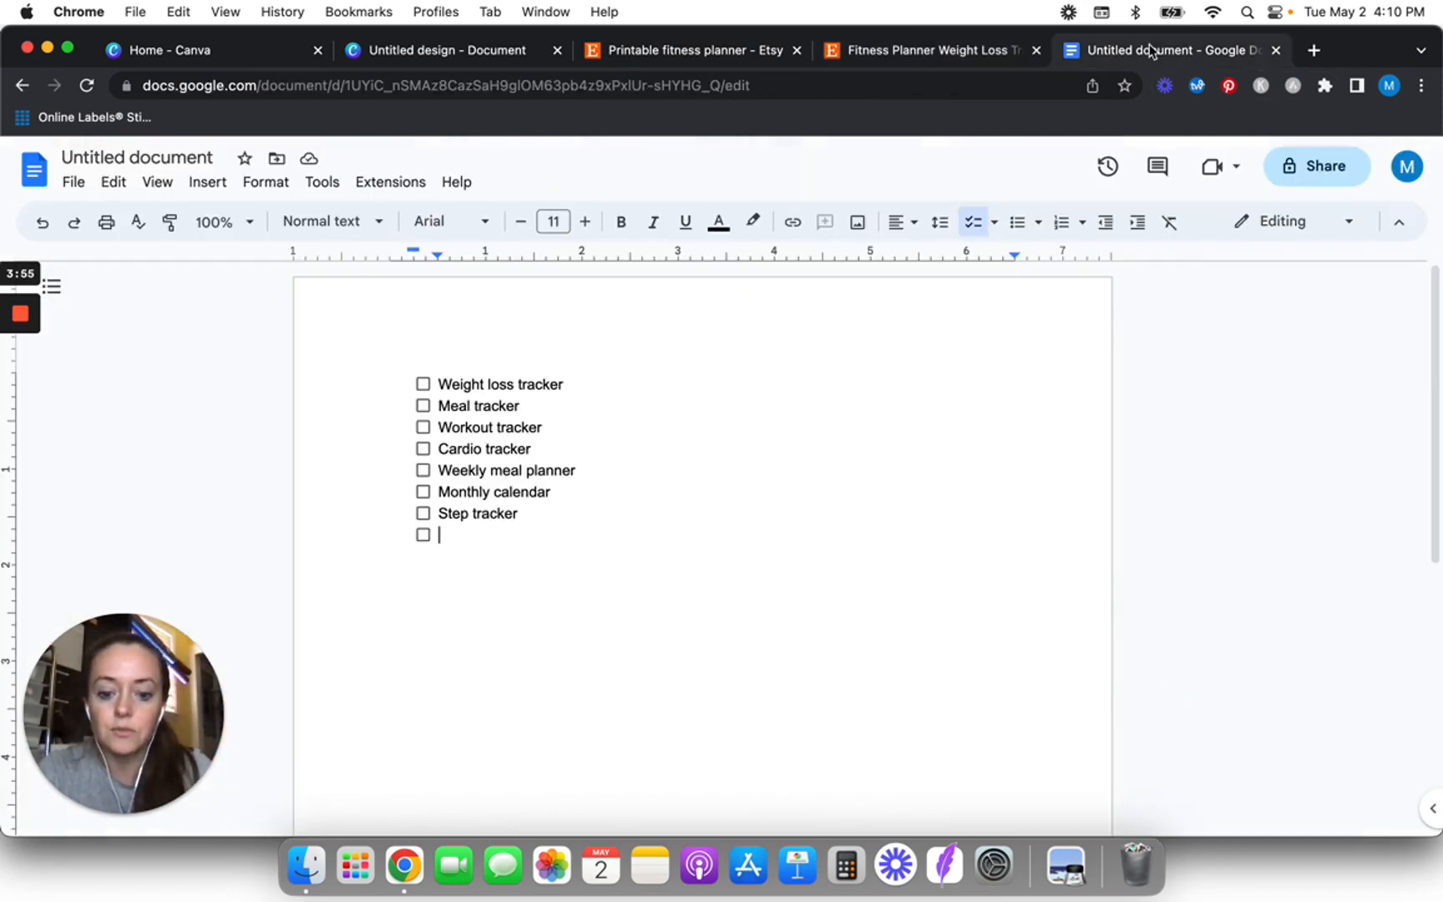
pyautogui.write('Daily planner')
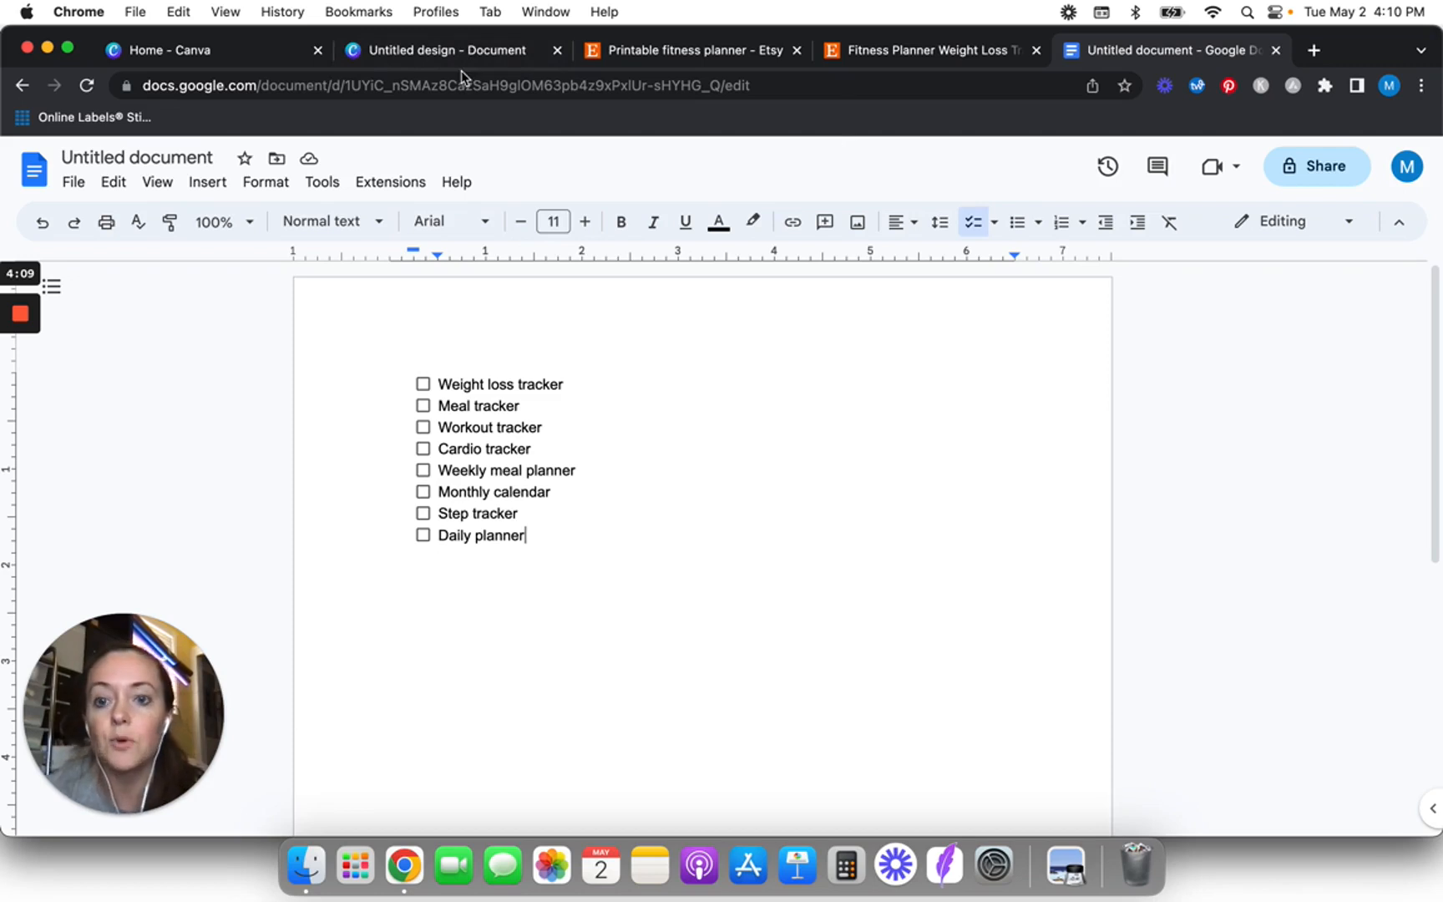
# - Switch to the blank Canva design and title it "Printable Fitness Planner TEST"
pyautogui.click(433, 54)
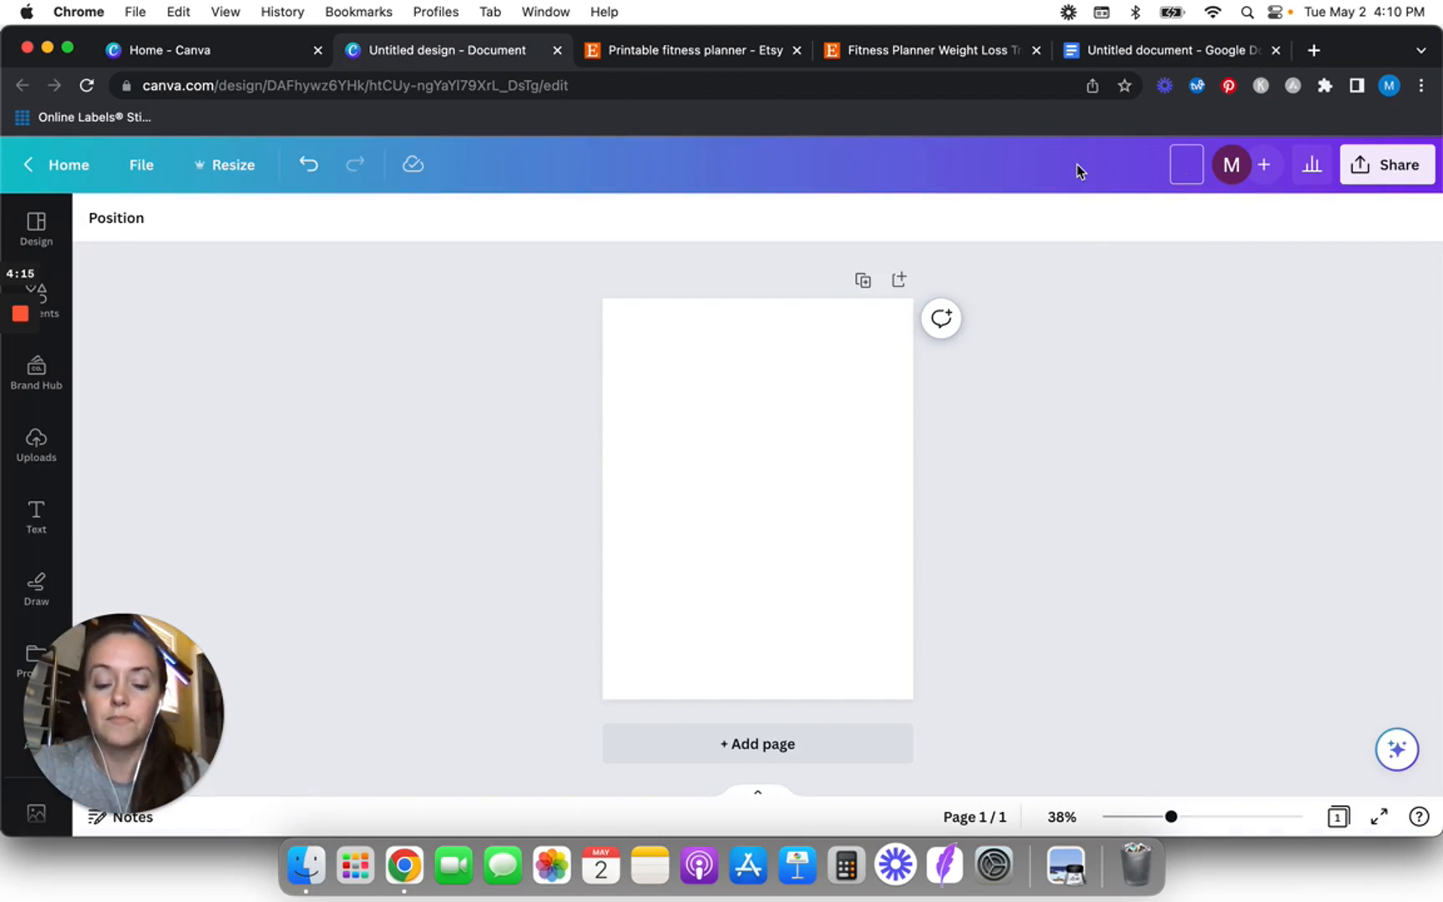
pyautogui.write('Printabl')
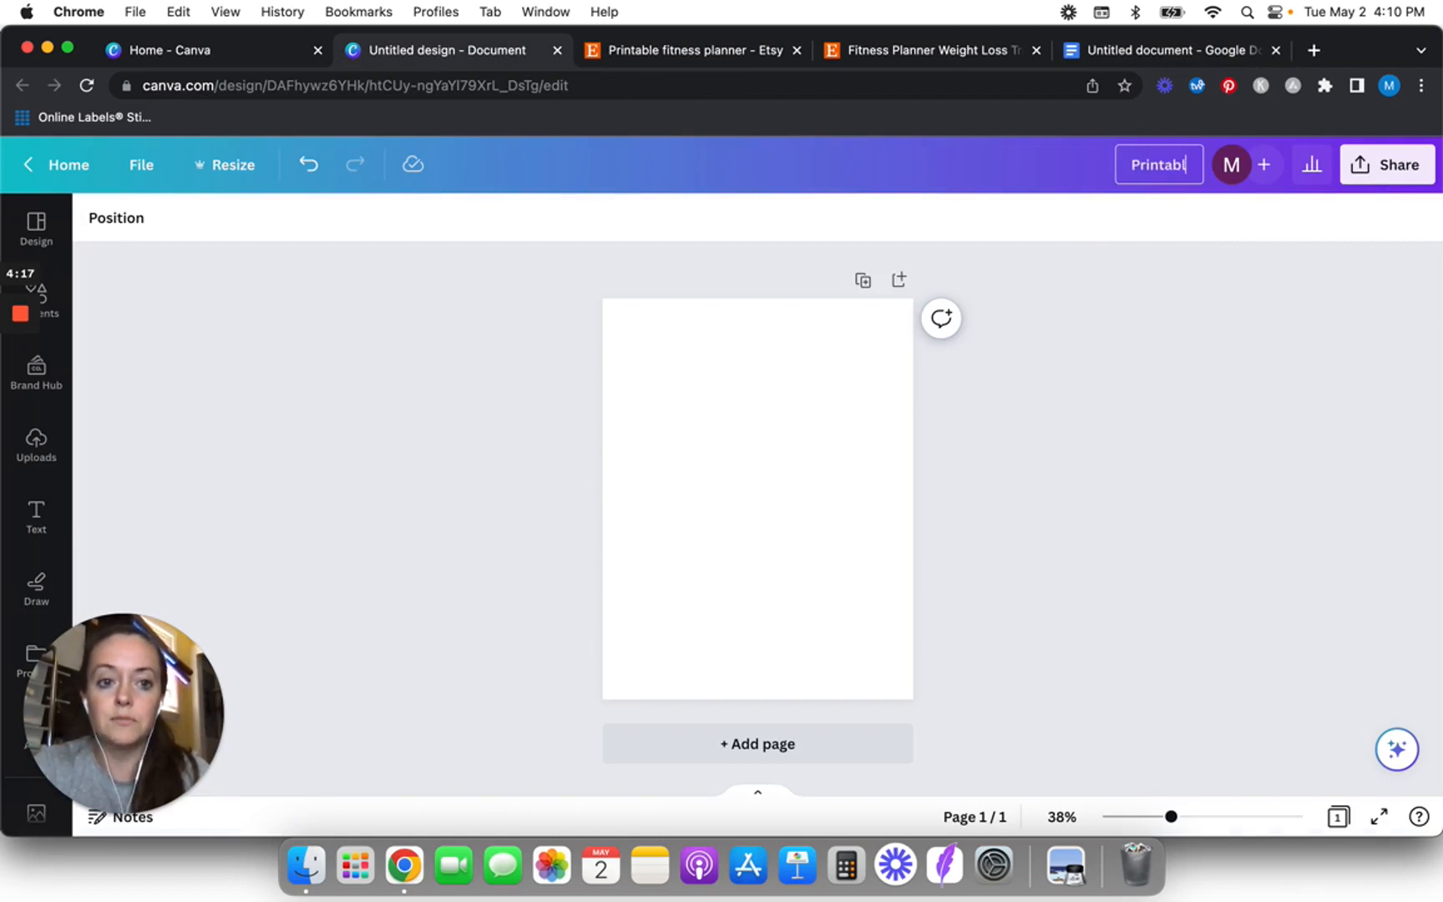
pyautogui.write('e Fitness Planner Tes')
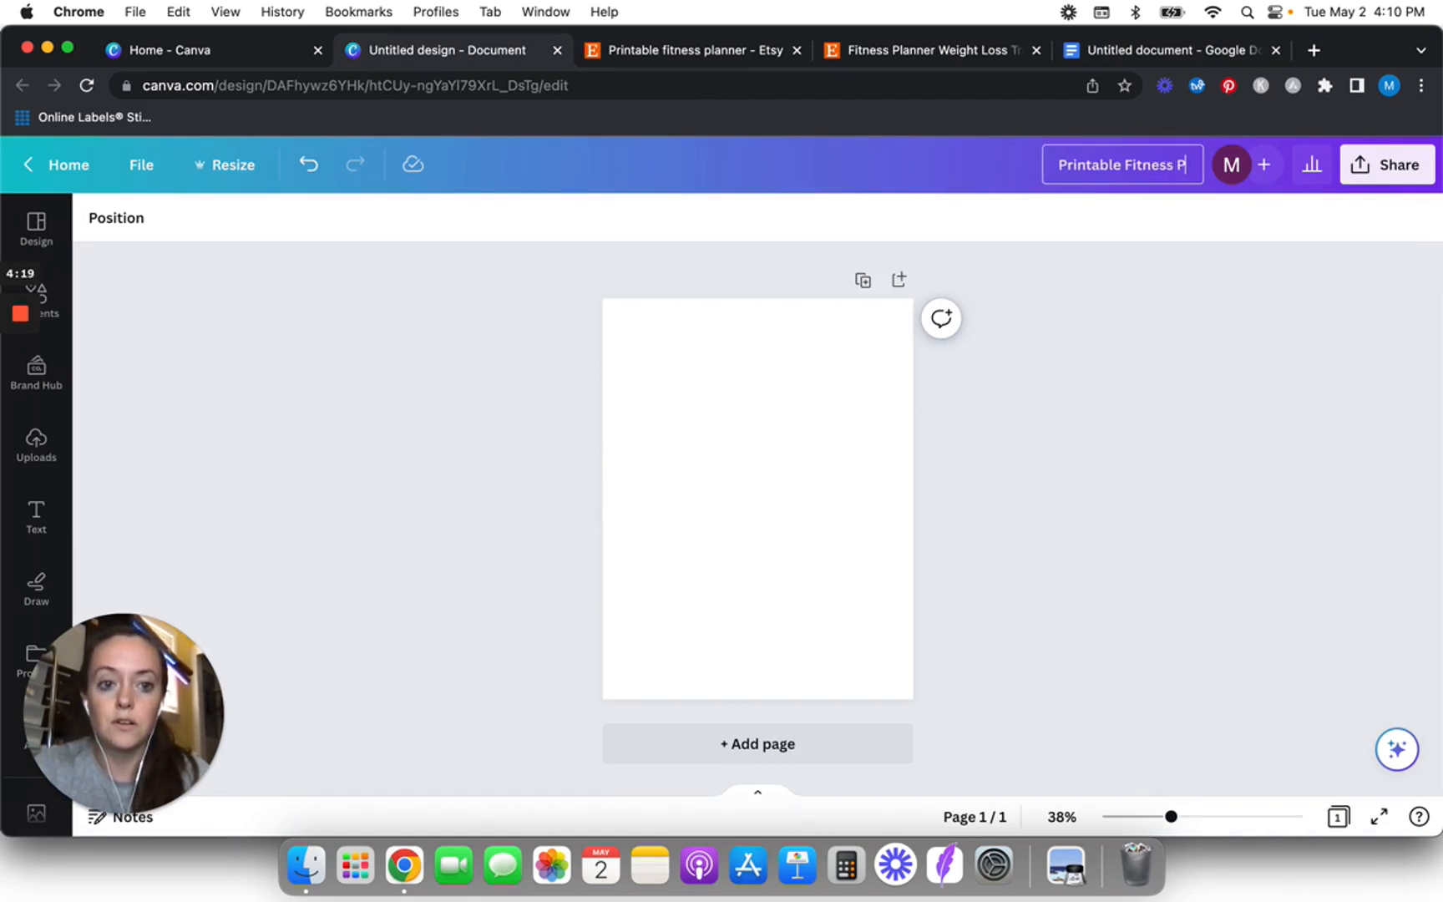
pyautogui.press('BackSpace')
pyautogui.press('BackSpace')
pyautogui.write('EST')
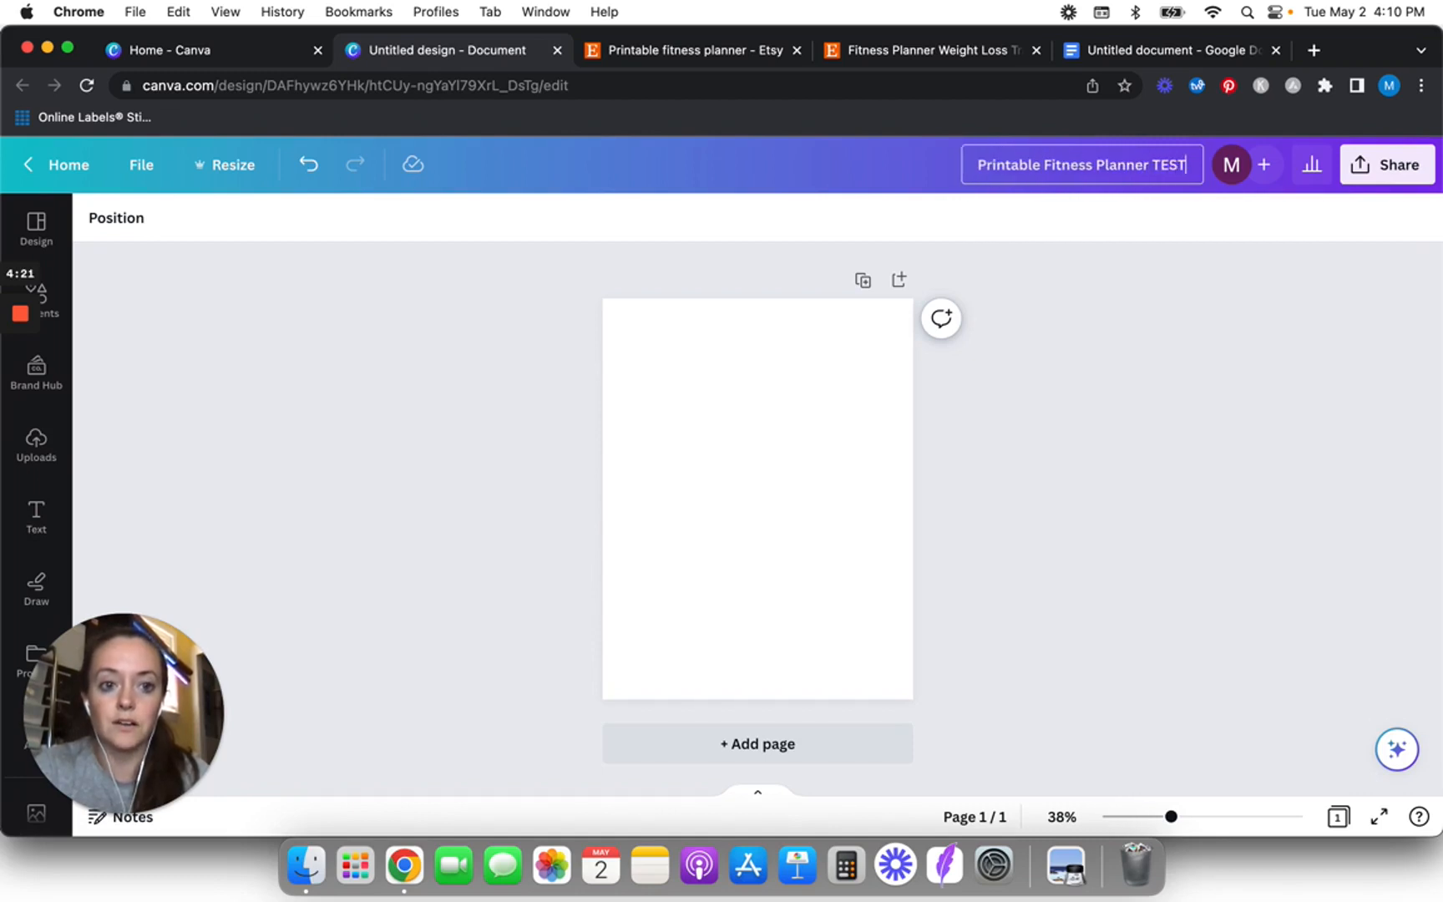
pyautogui.press('Return')
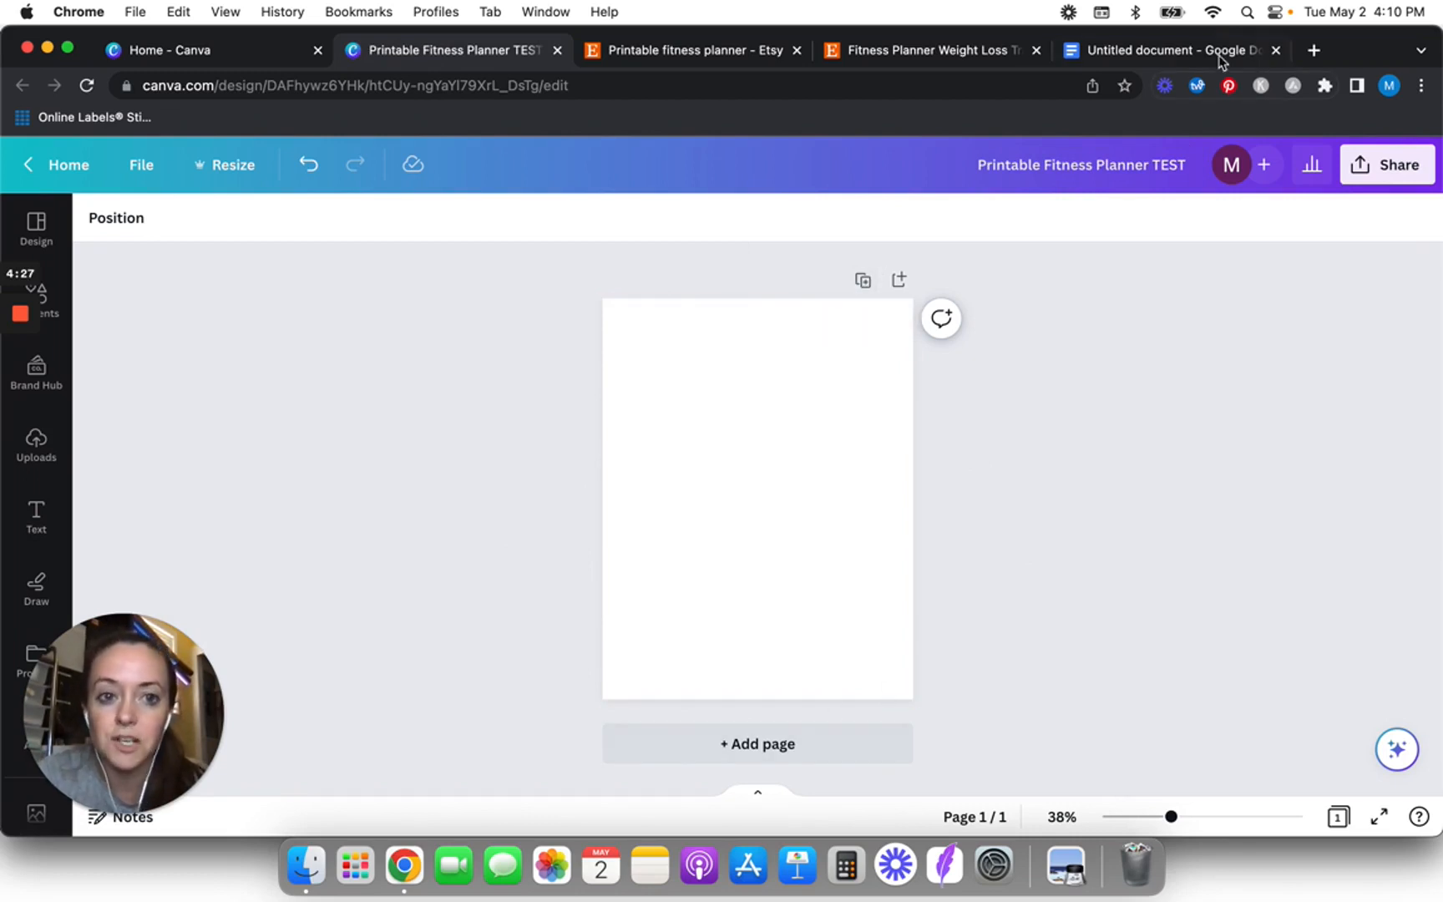
# - Review the Google Docs checklist and examine the weight loss tracker page's layout up close in the Etsy listing's enlarged cover image
pyautogui.click(1172, 53)
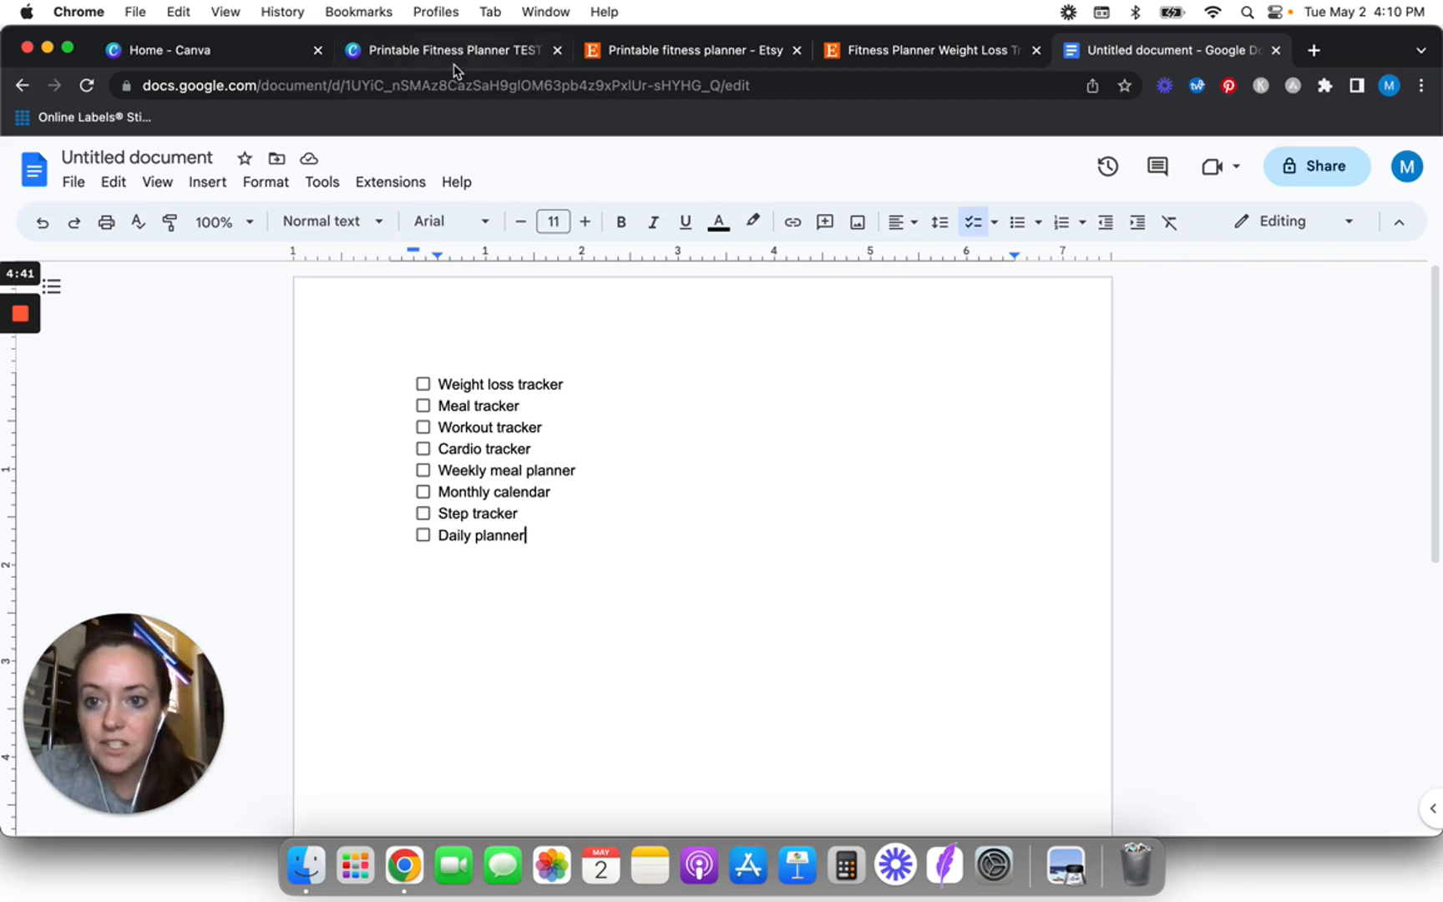
pyautogui.click(919, 50)
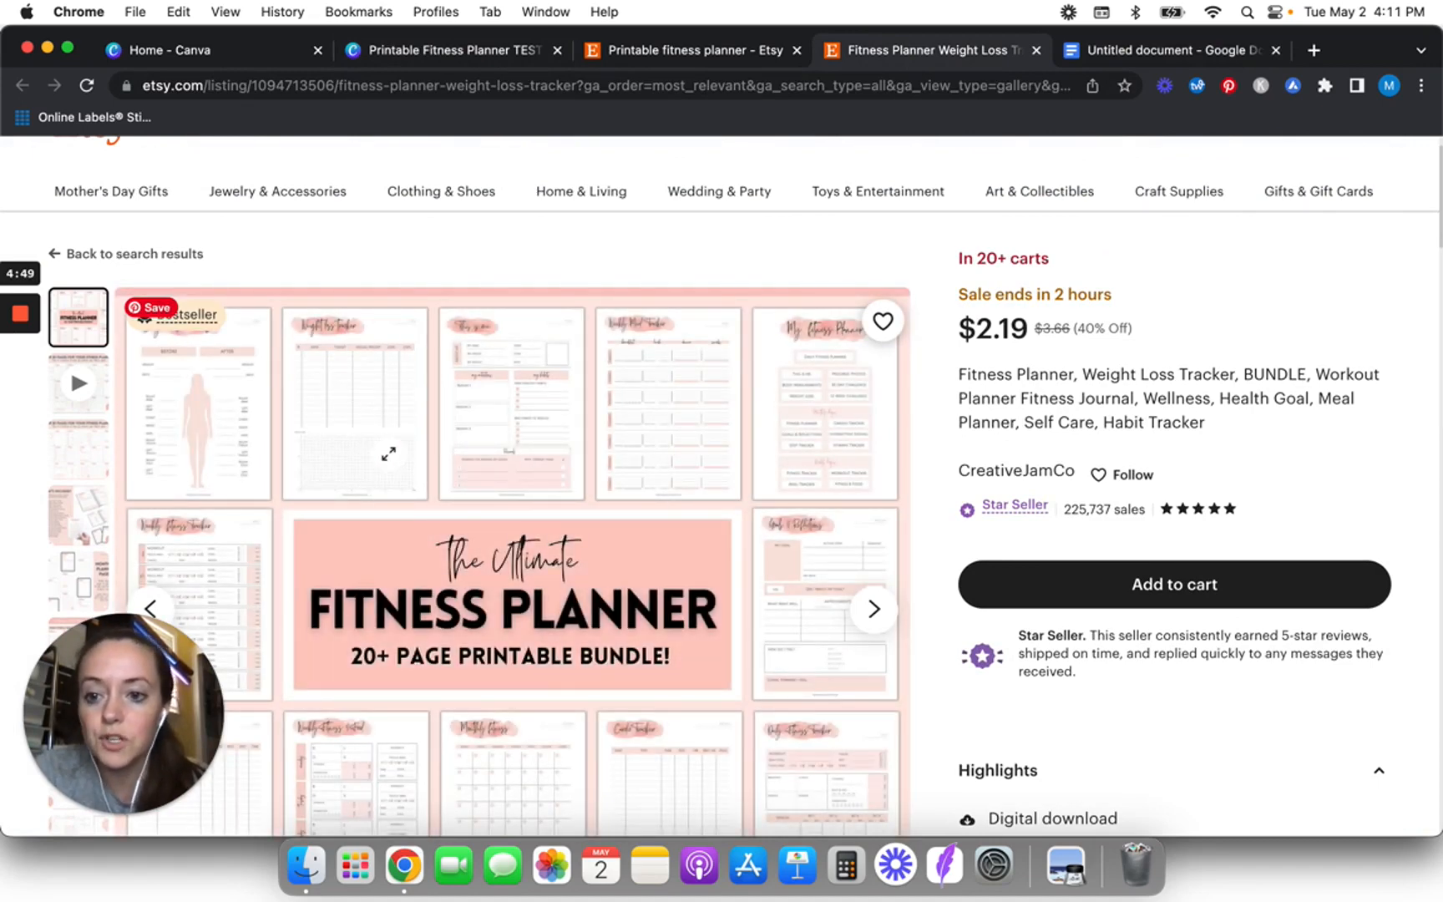
pyautogui.click(356, 363)
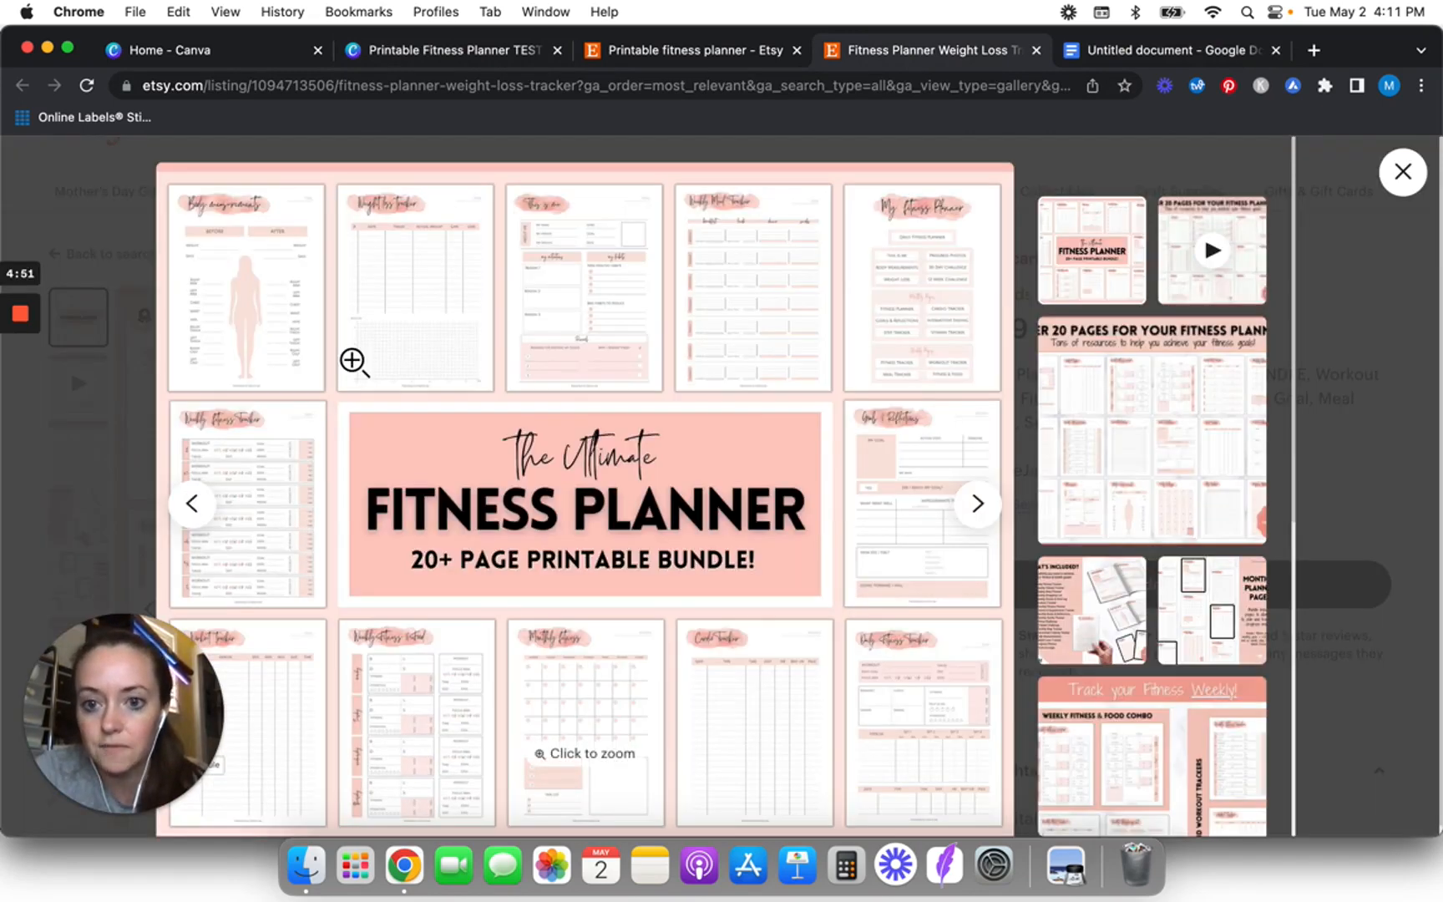
pyautogui.click(421, 287)
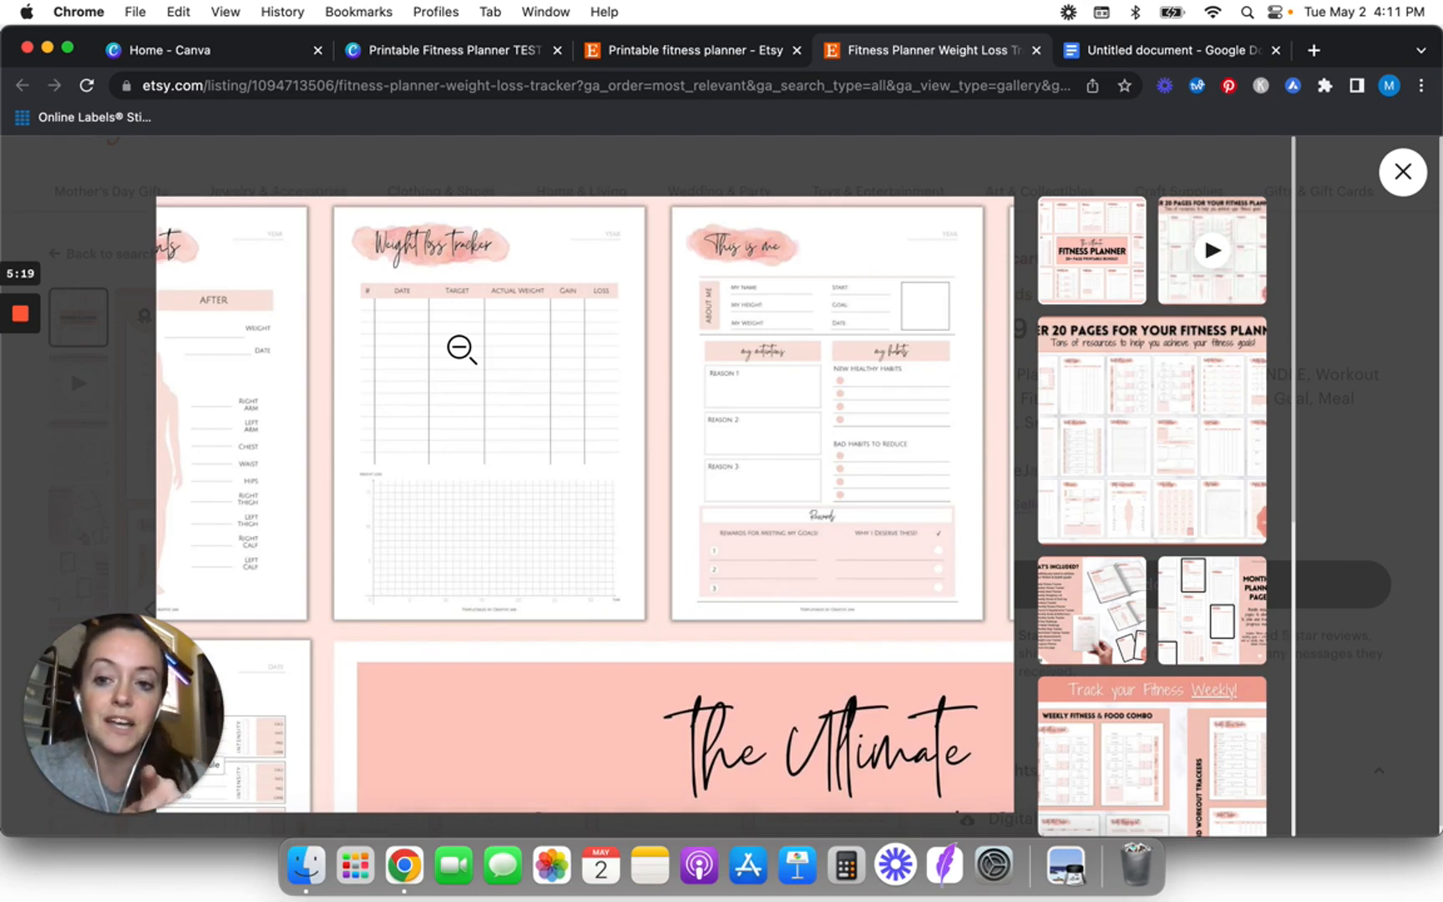
pyautogui.click(461, 350)
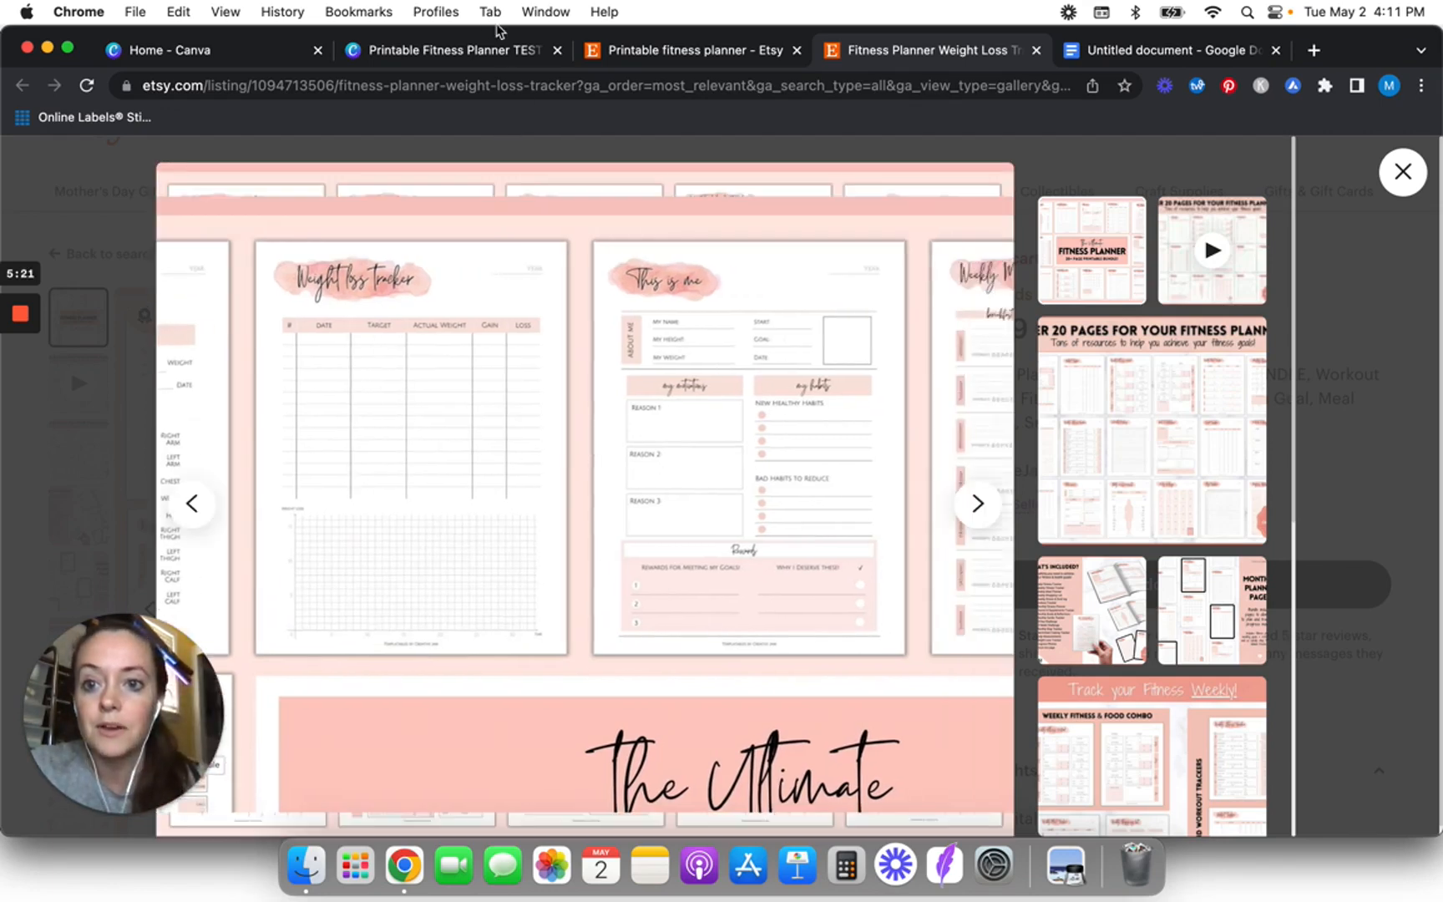
pyautogui.click(450, 52)
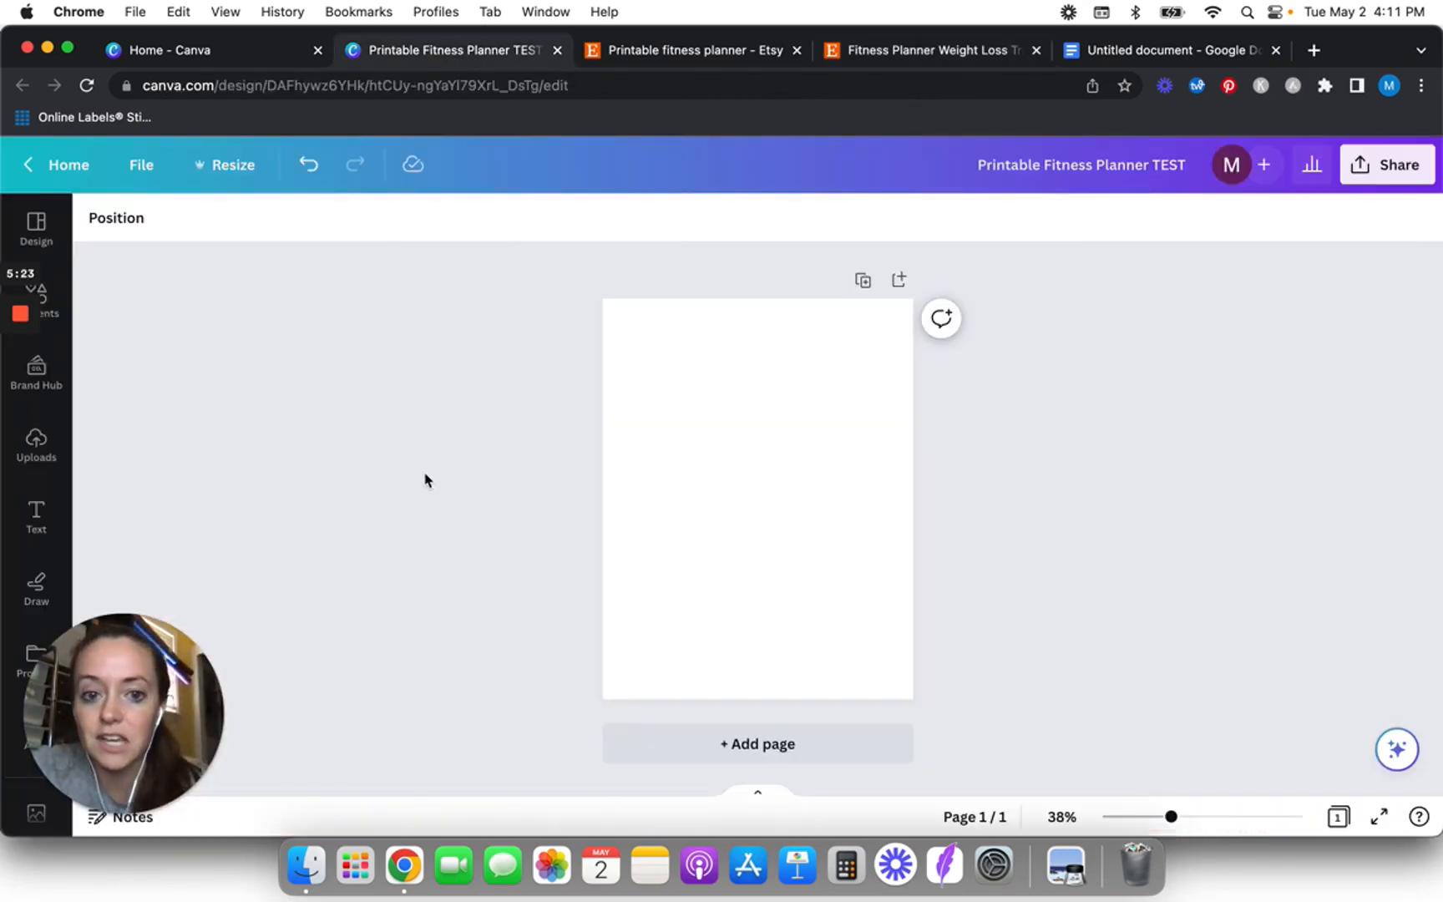
pyautogui.click(1194, 52)
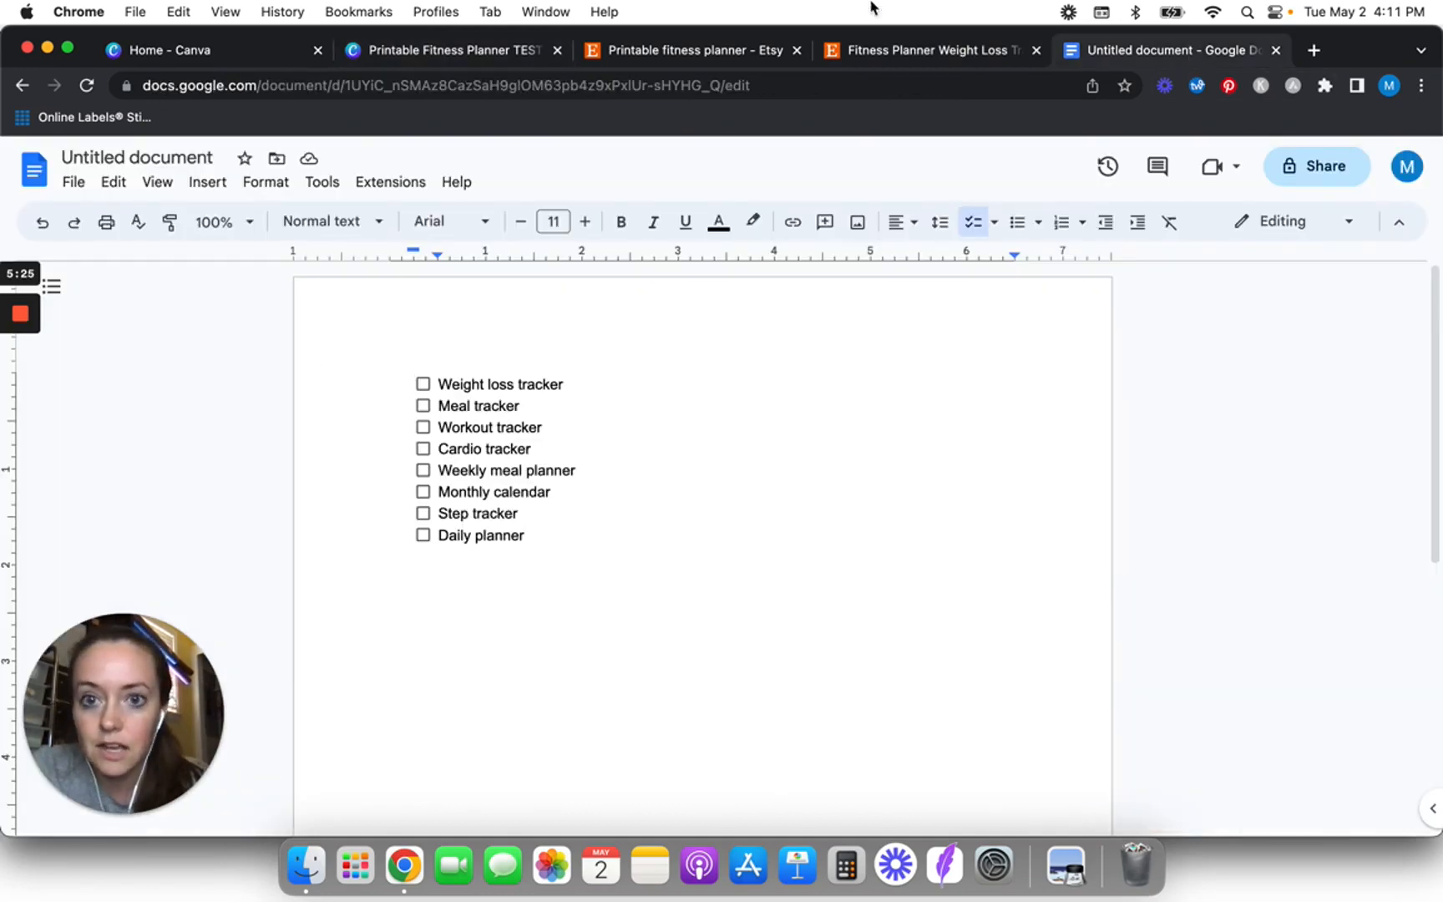
pyautogui.click(911, 52)
pyautogui.click(380, 275)
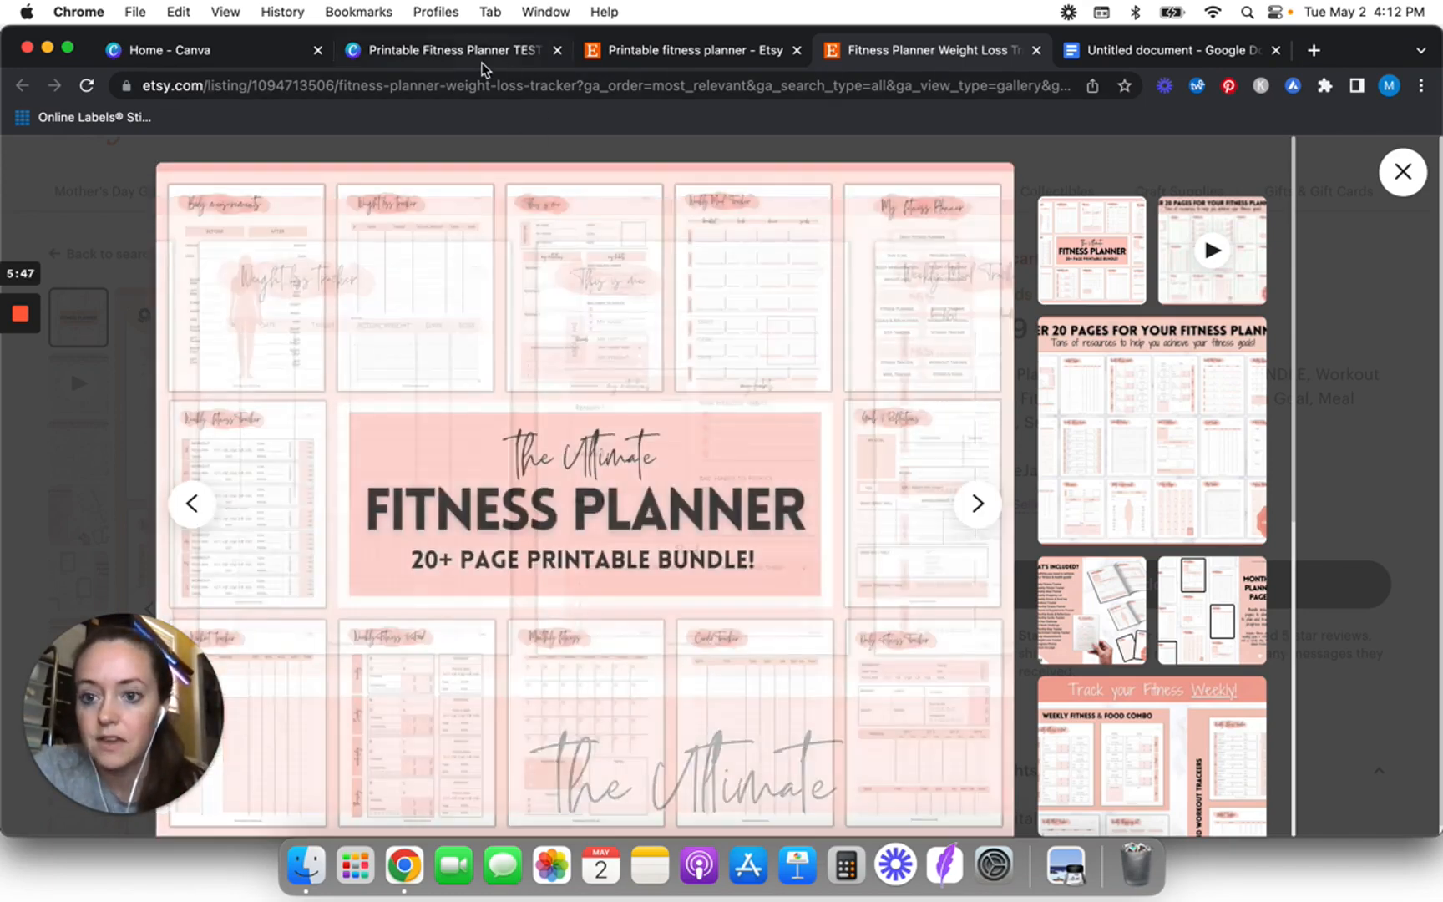
pyautogui.click(416, 248)
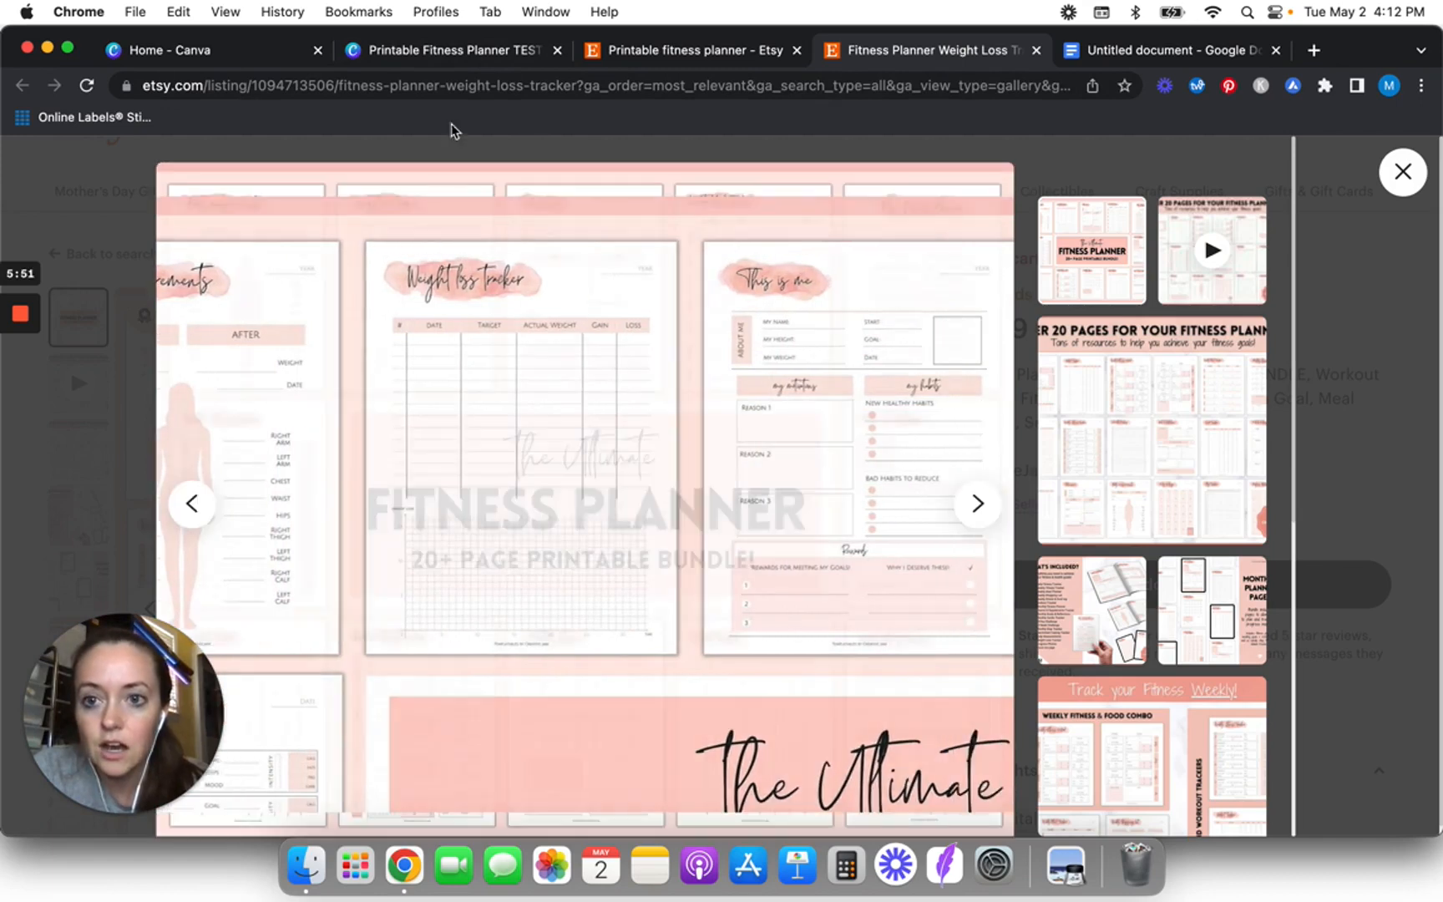
# - Switch to the Canva design, insert the plain grid table from the elements library, and close the library
pyautogui.click(453, 52)
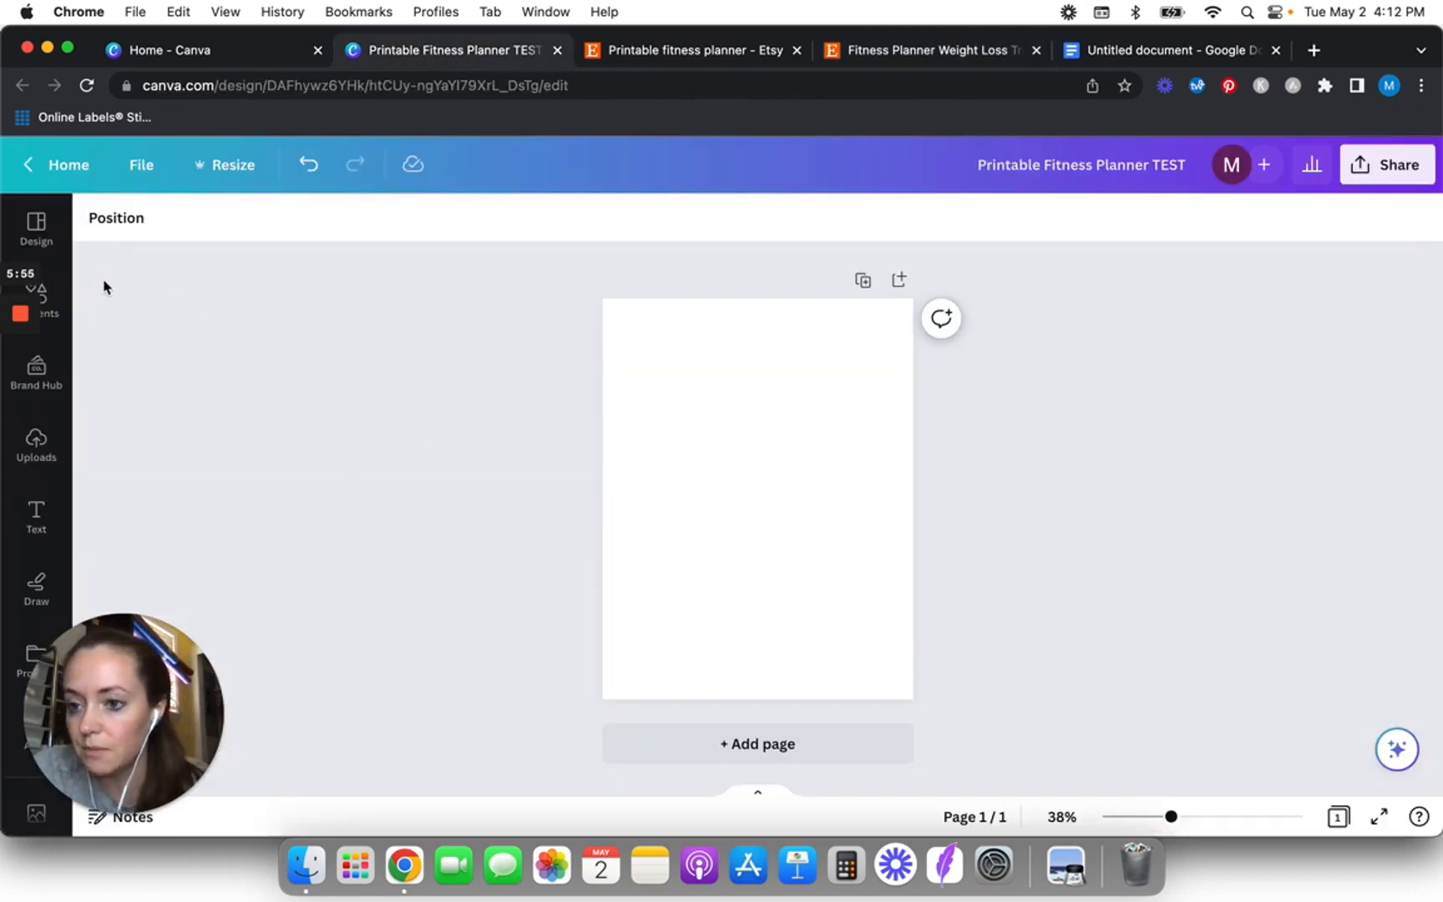
pyautogui.click(37, 298)
pyautogui.scroll(-2, 212, 431)
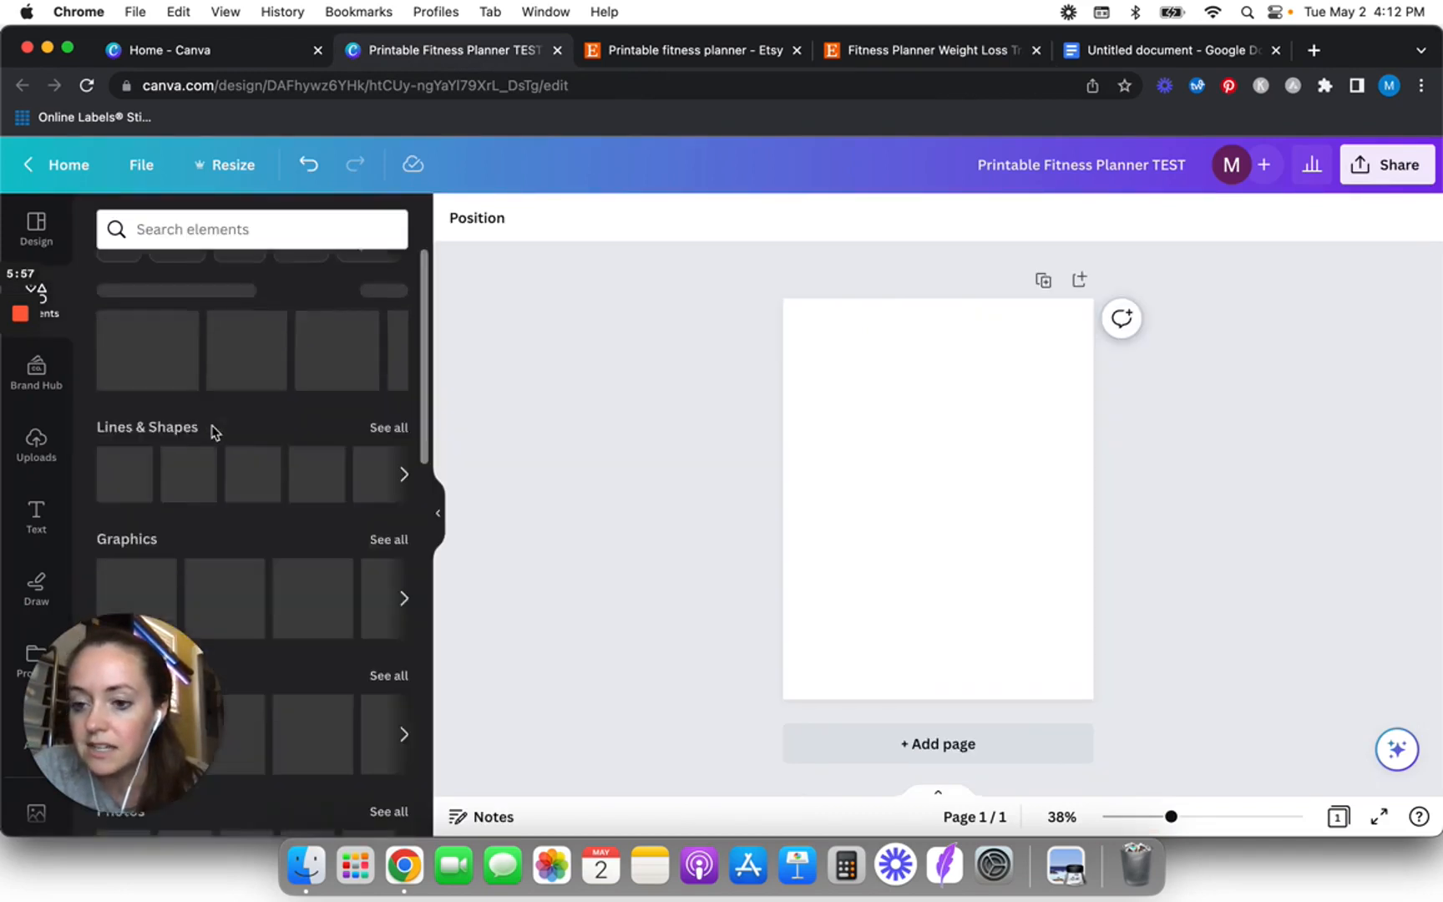
pyautogui.scroll(-10, 212, 431)
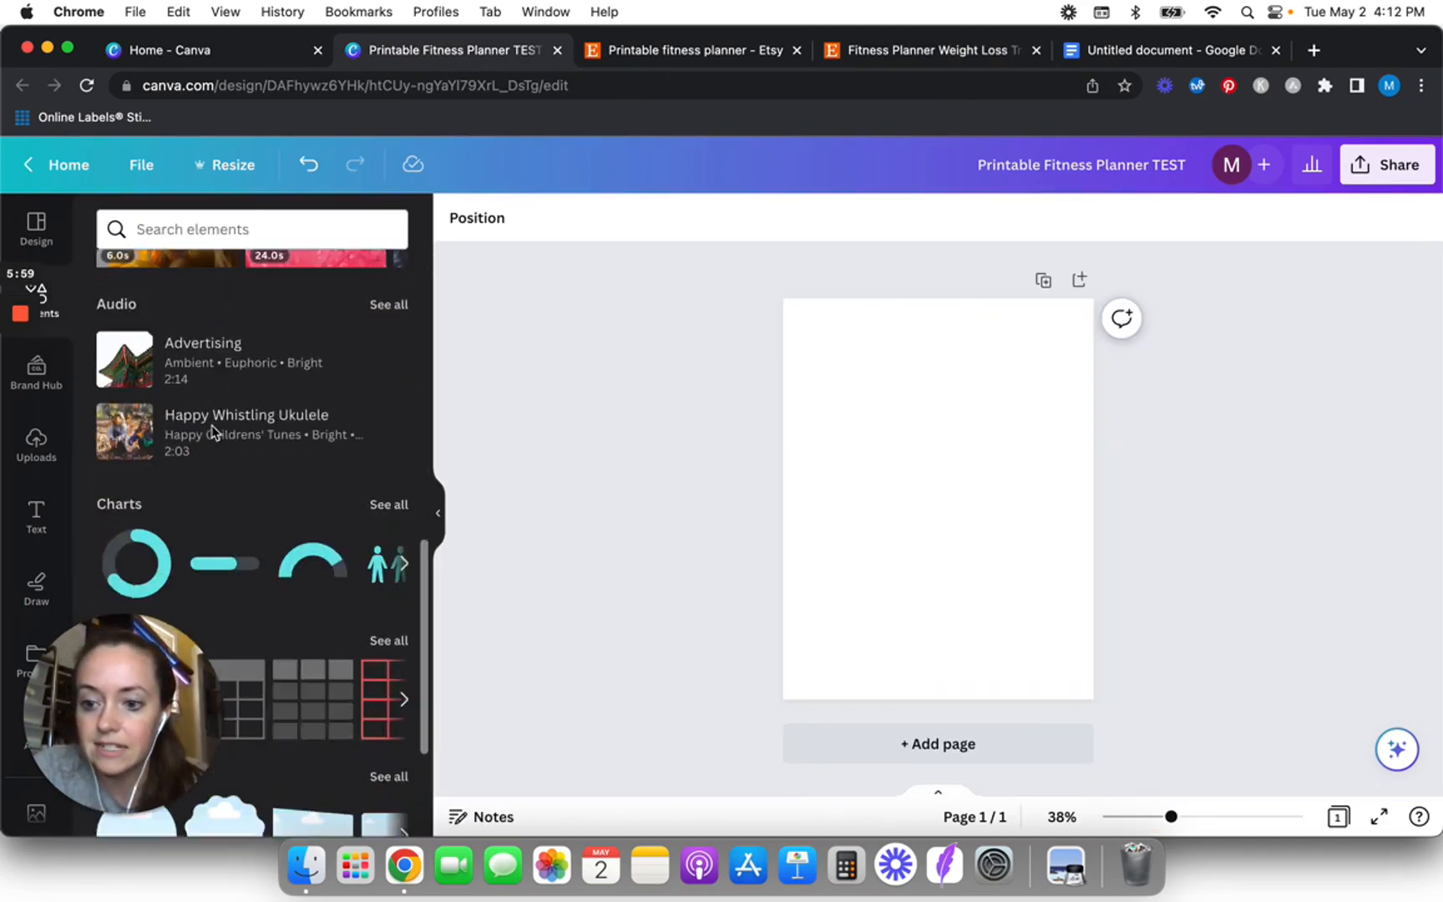
pyautogui.scroll(-3, 212, 431)
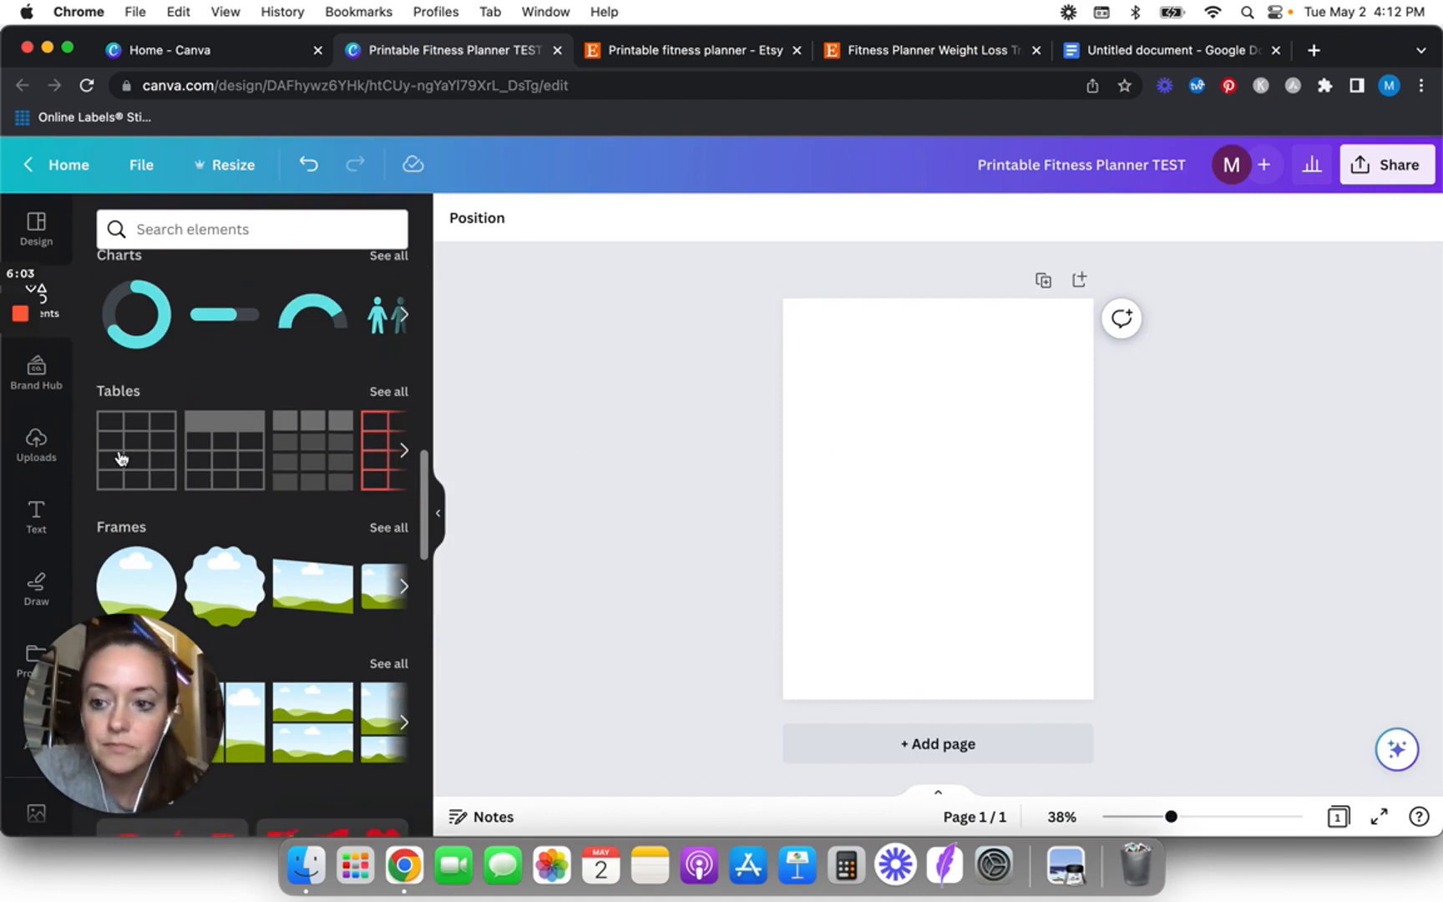
pyautogui.click(121, 458)
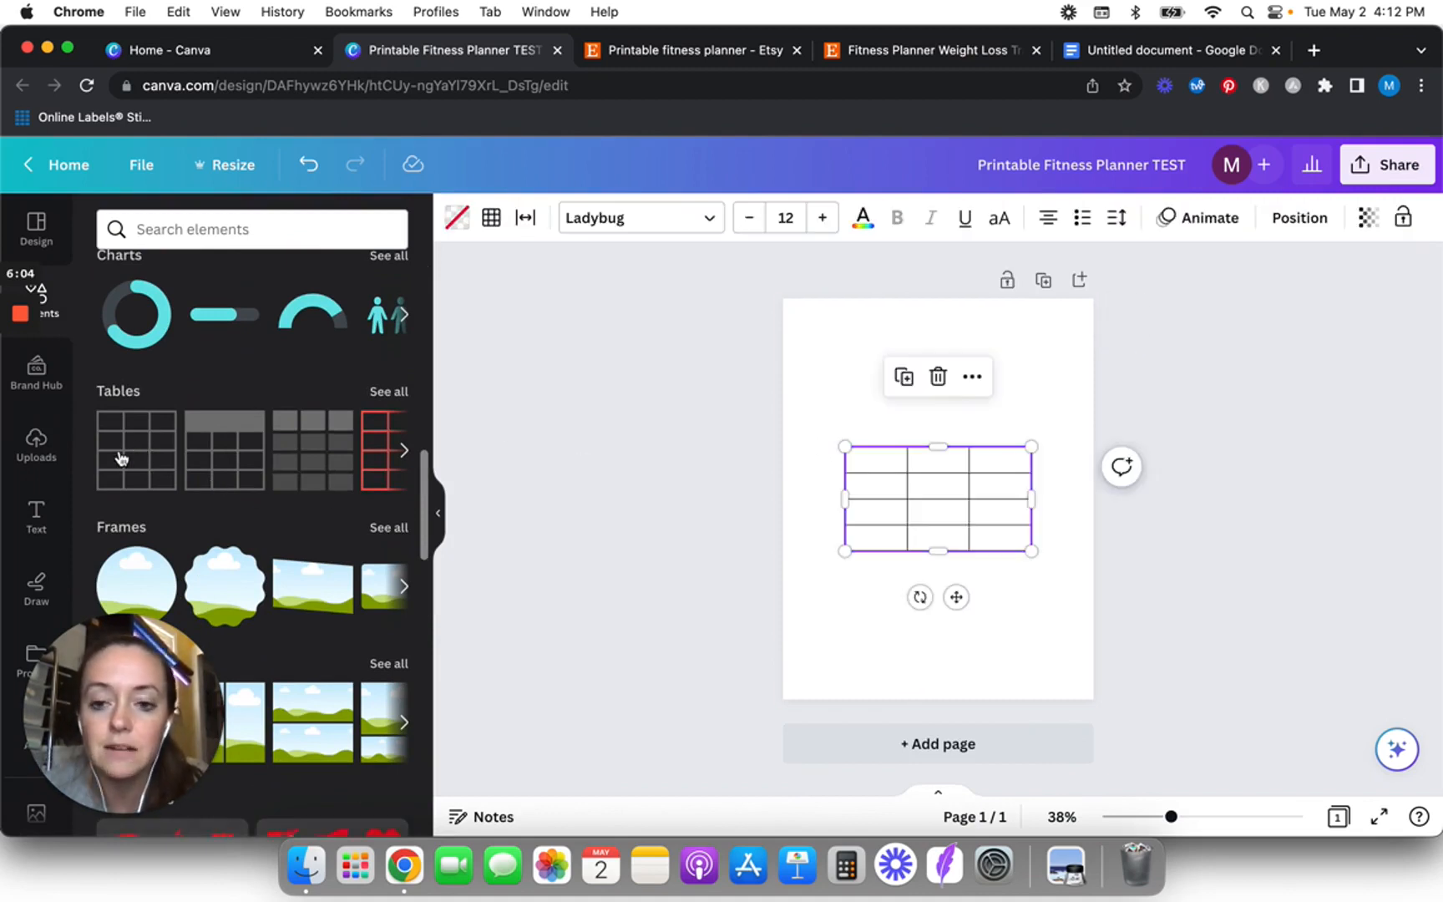
pyautogui.click(441, 520)
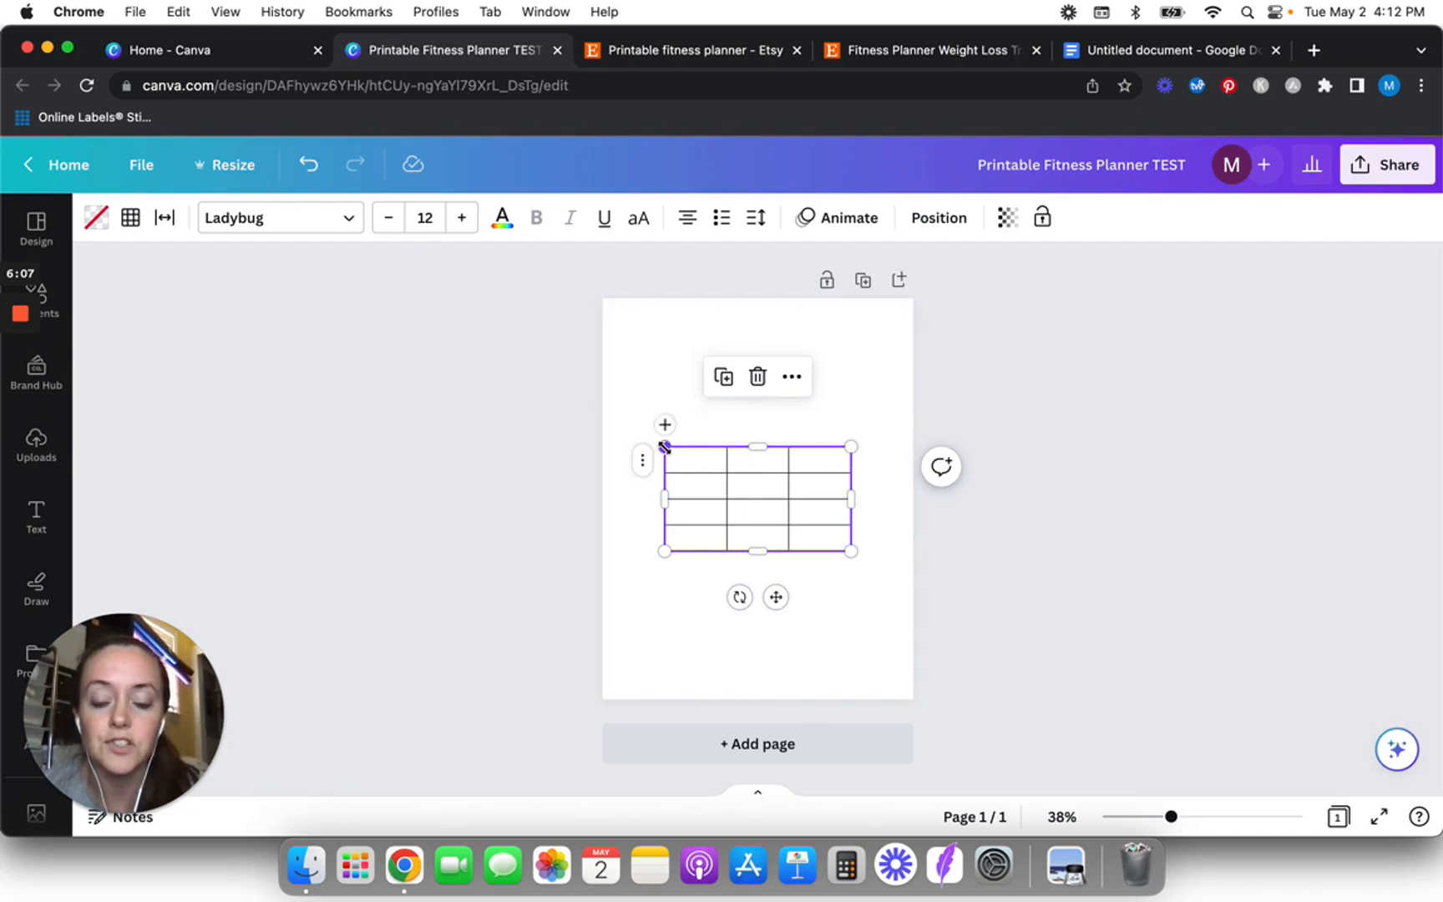
pyautogui.moveTo(644, 433); pyautogui.dragTo(644, 438)
pyautogui.press('super+z')
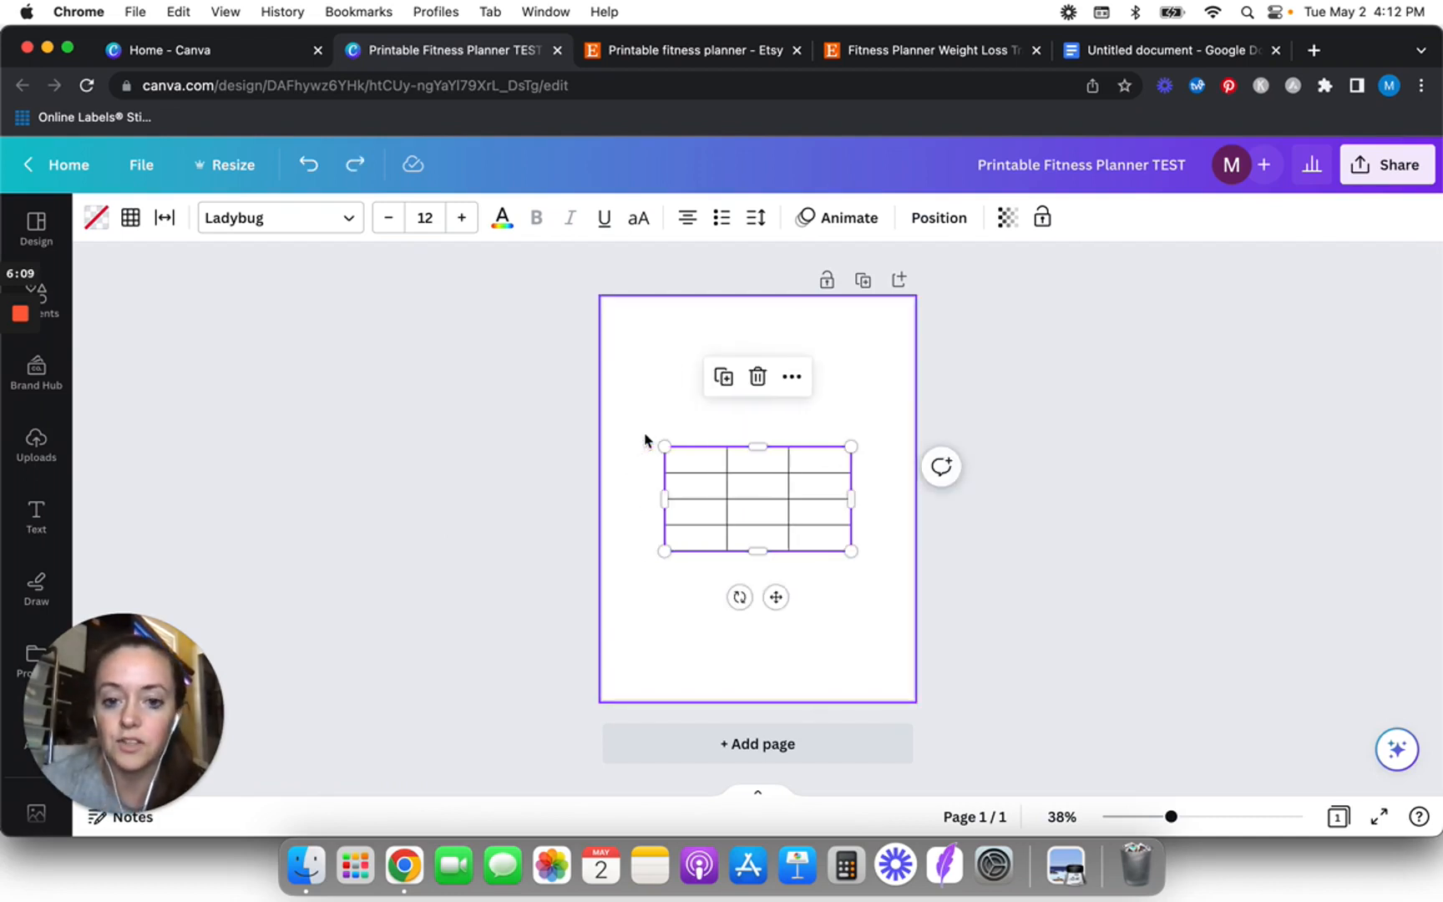
pyautogui.click(487, 525)
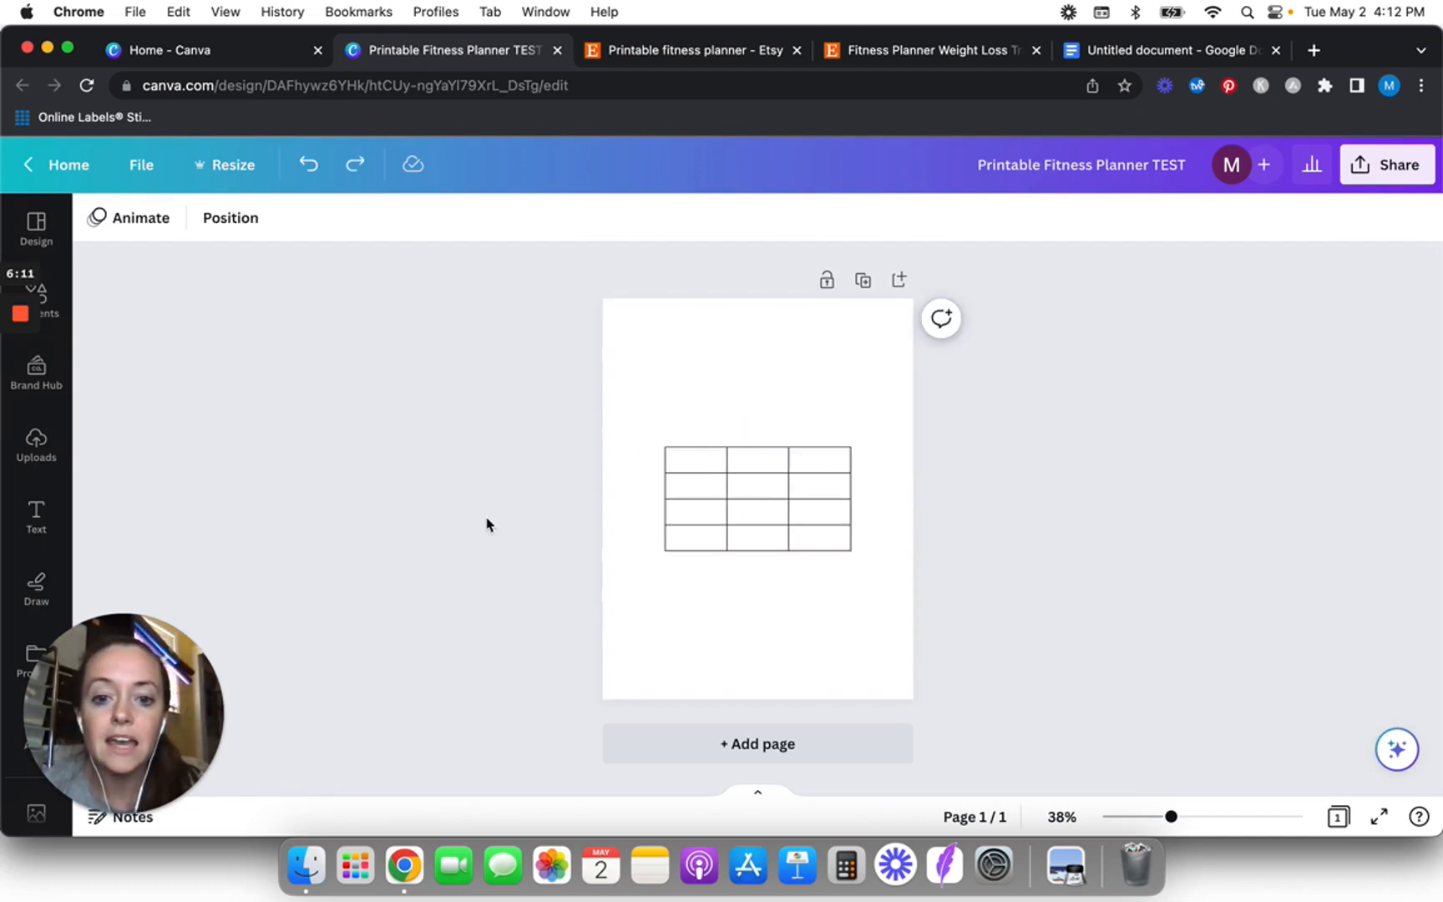
# - Check the weight loss tracker's layout in the Etsy listing's cover image, and return to the Canva design
pyautogui.click(767, 496)
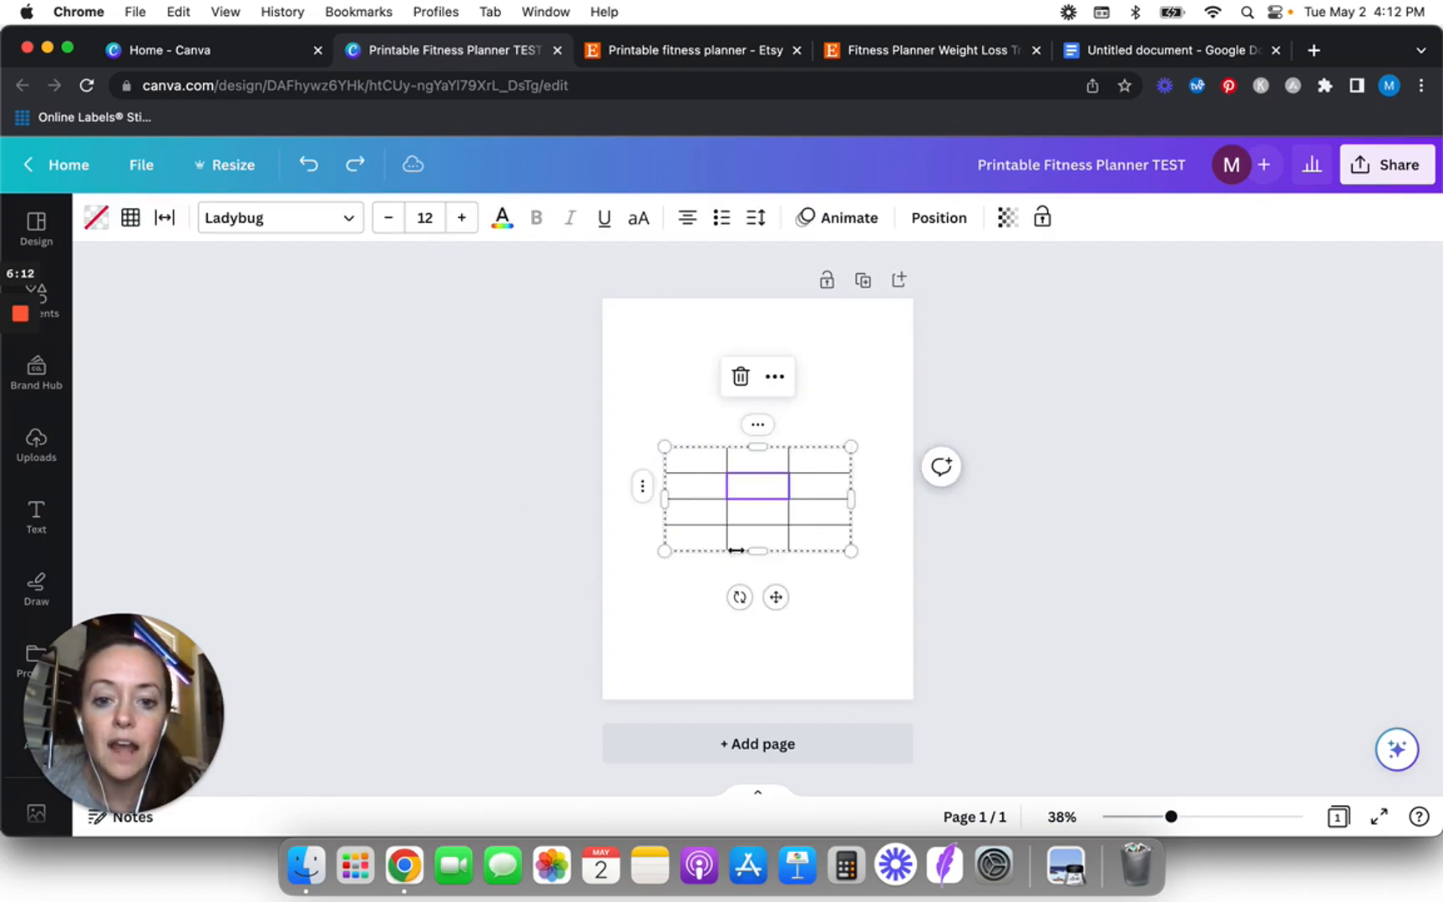
pyautogui.click(705, 467)
pyautogui.click(900, 55)
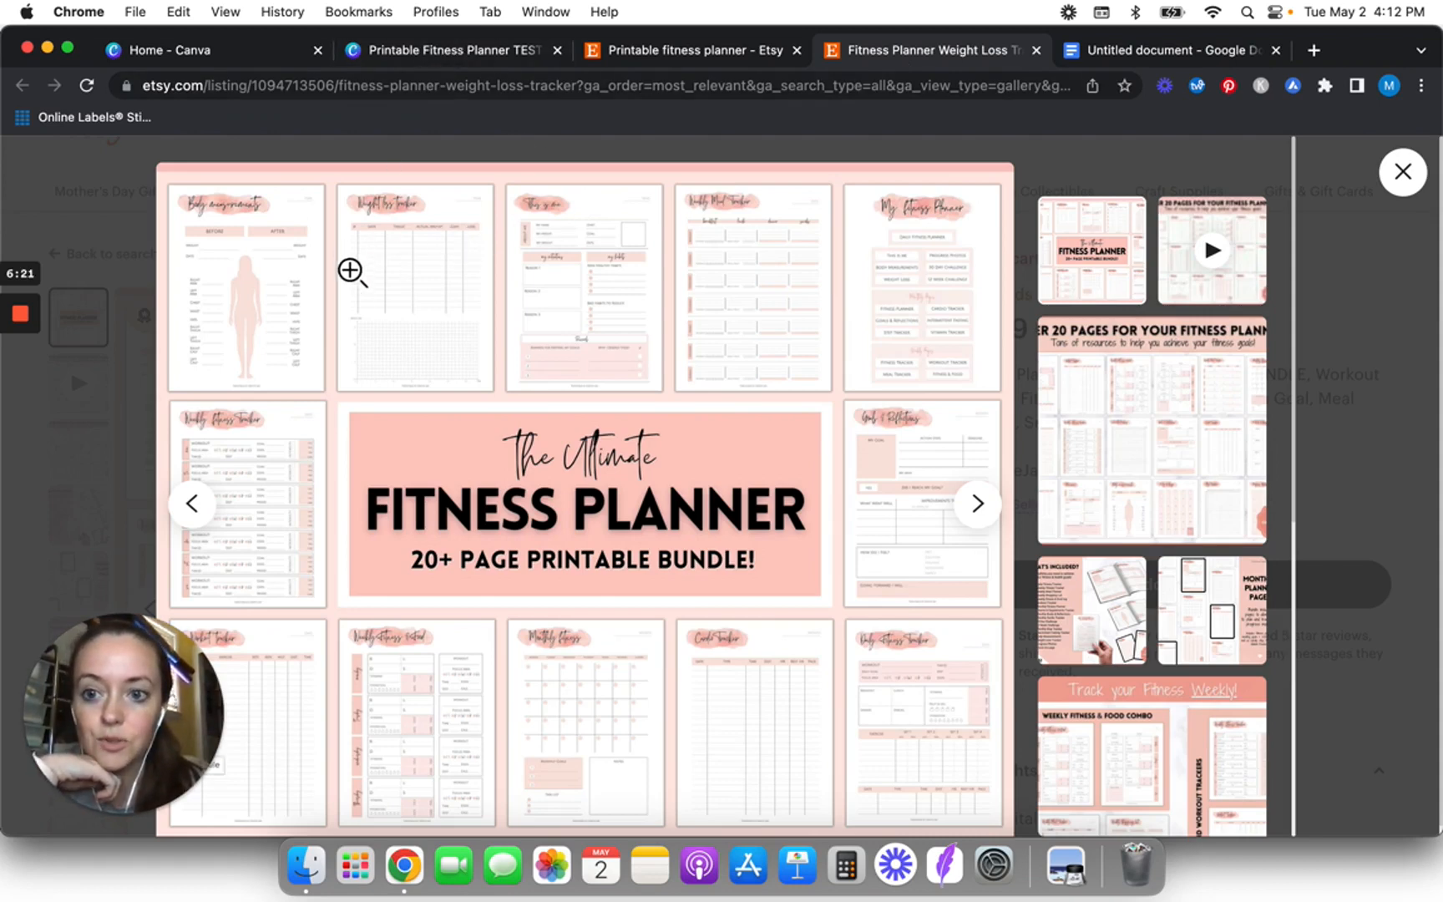
pyautogui.click(432, 63)
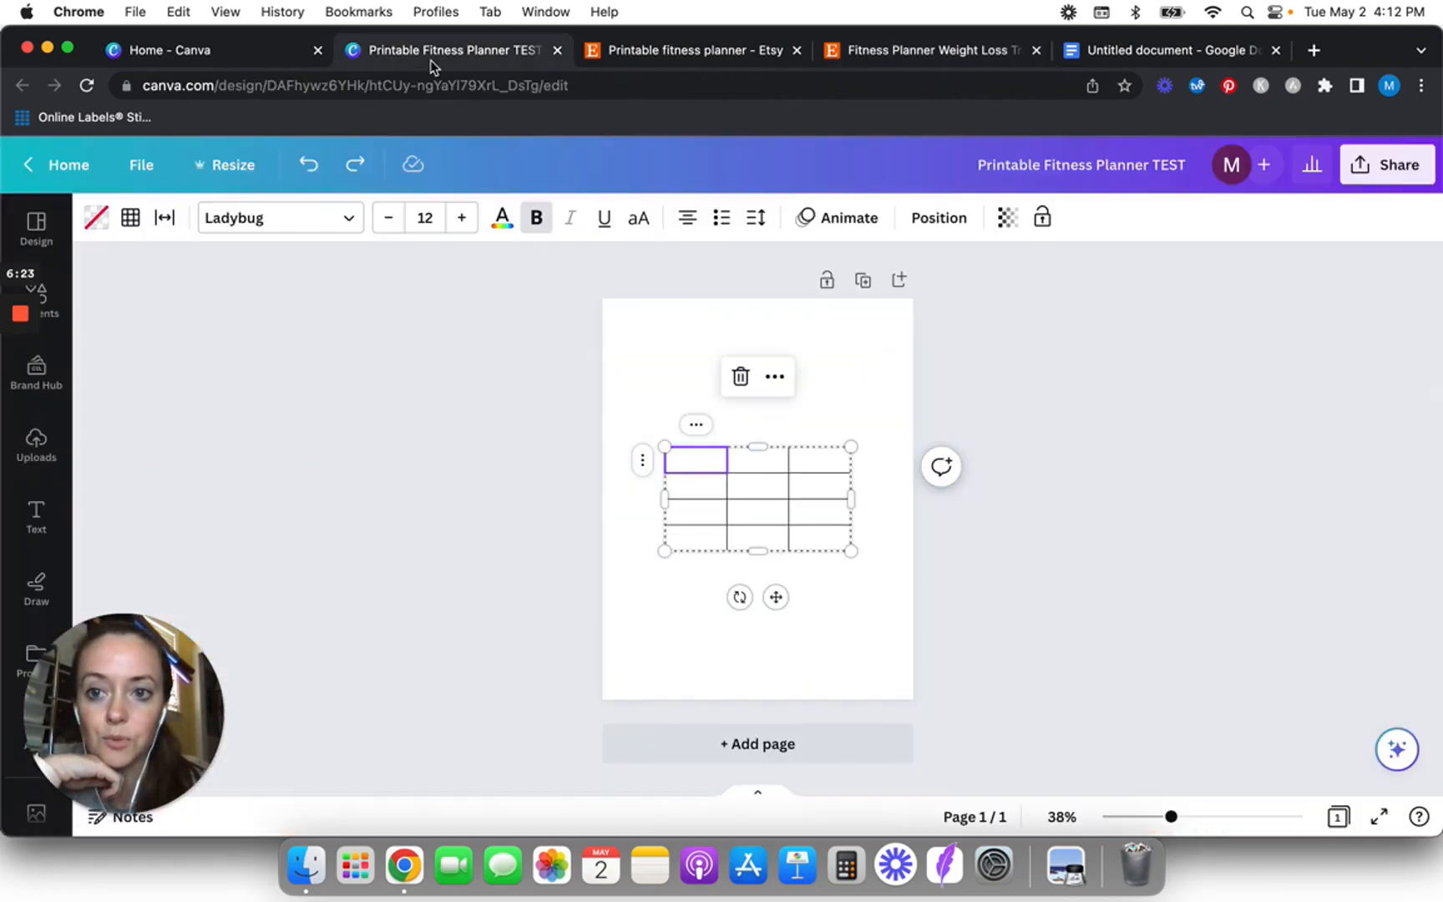
pyautogui.click(623, 482)
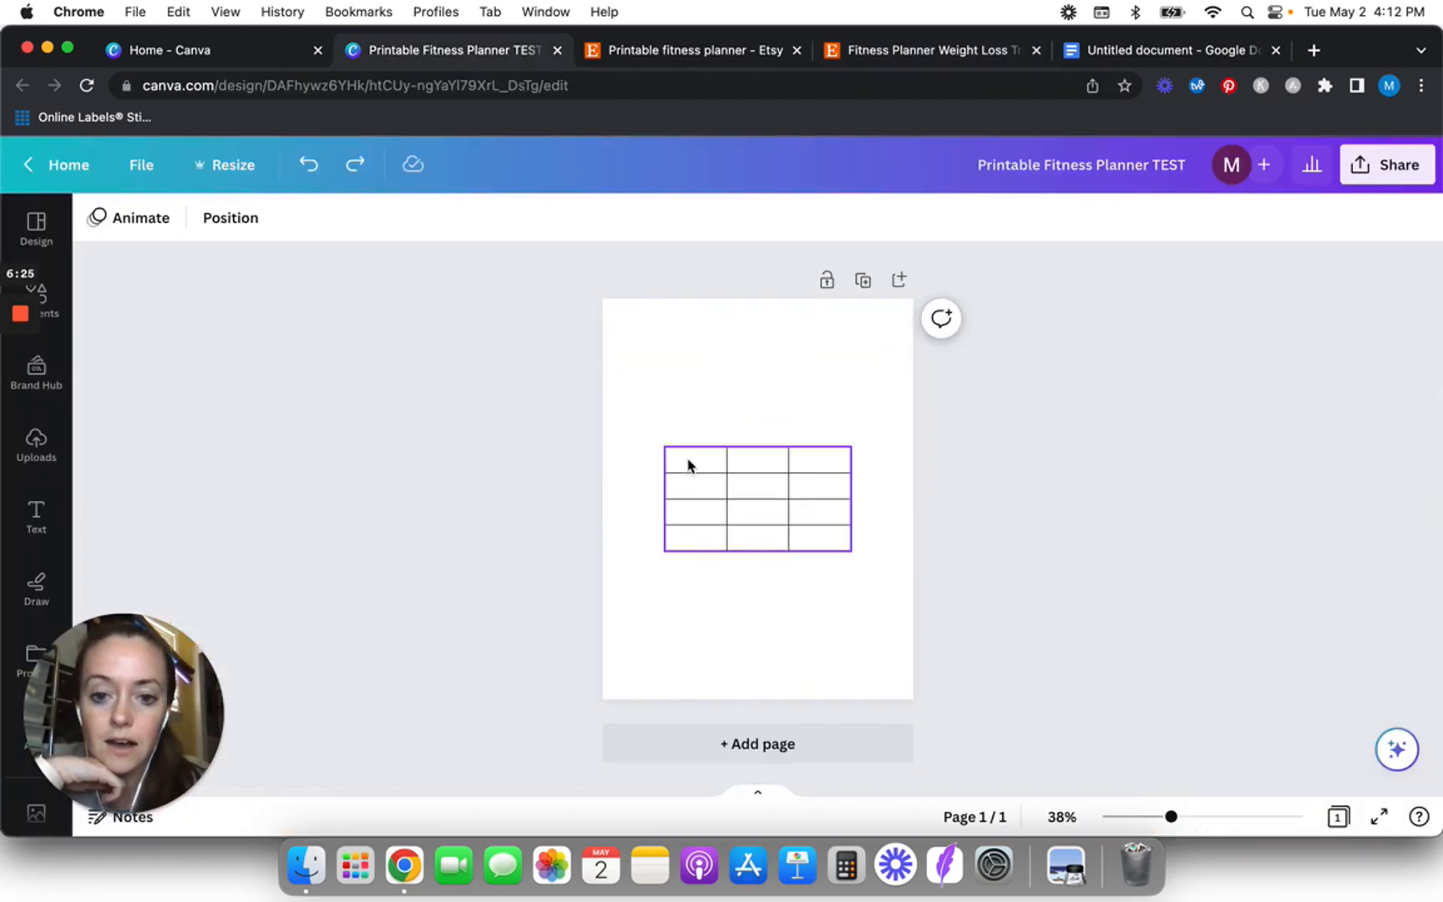
# - Add a fifth row to the table, starting from its first row
pyautogui.click(689, 465)
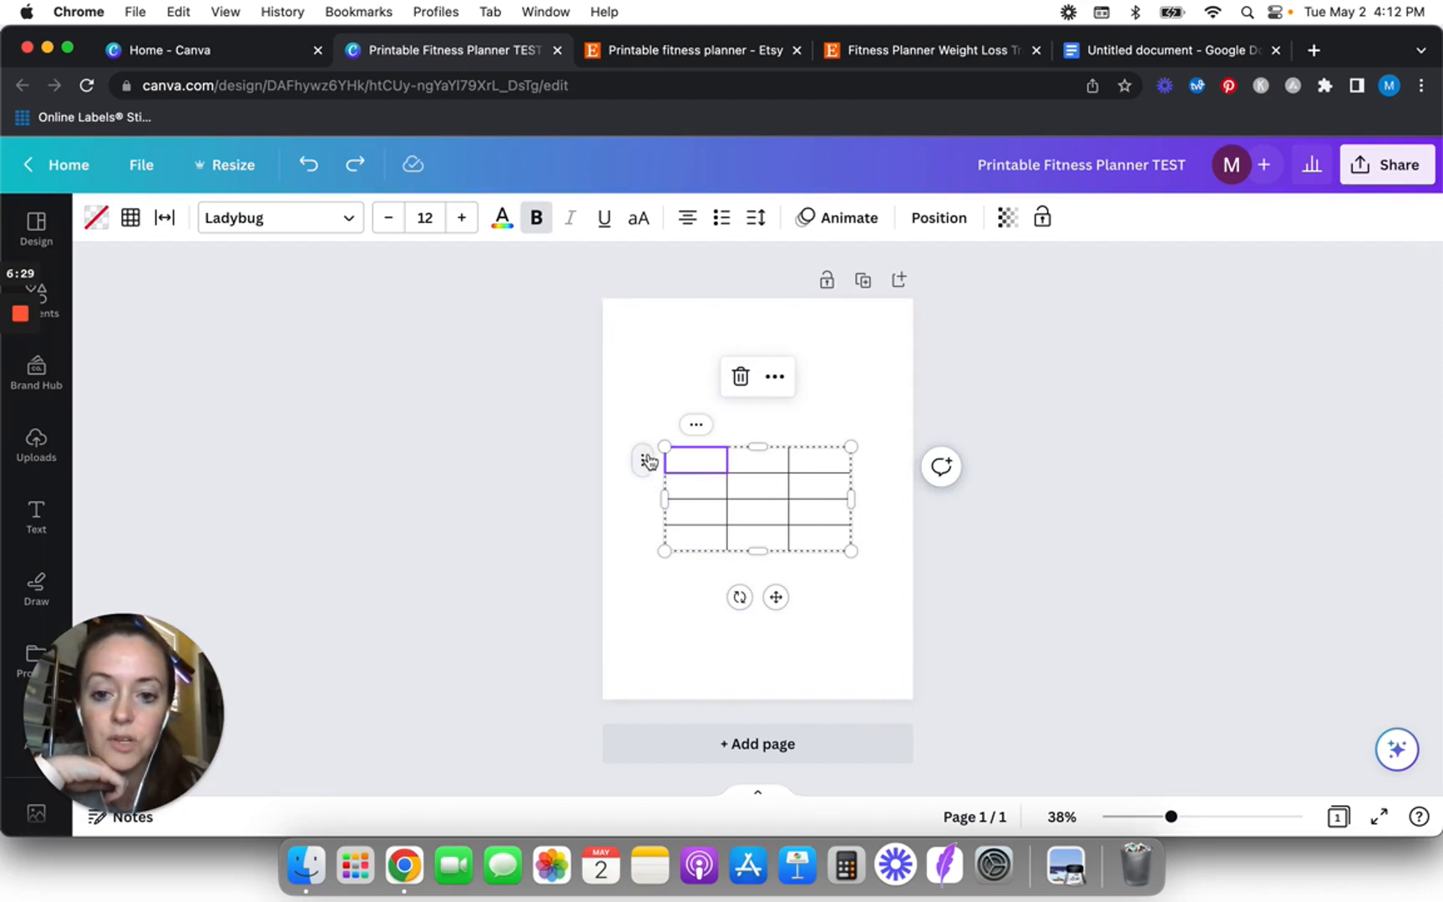
pyautogui.click(644, 467)
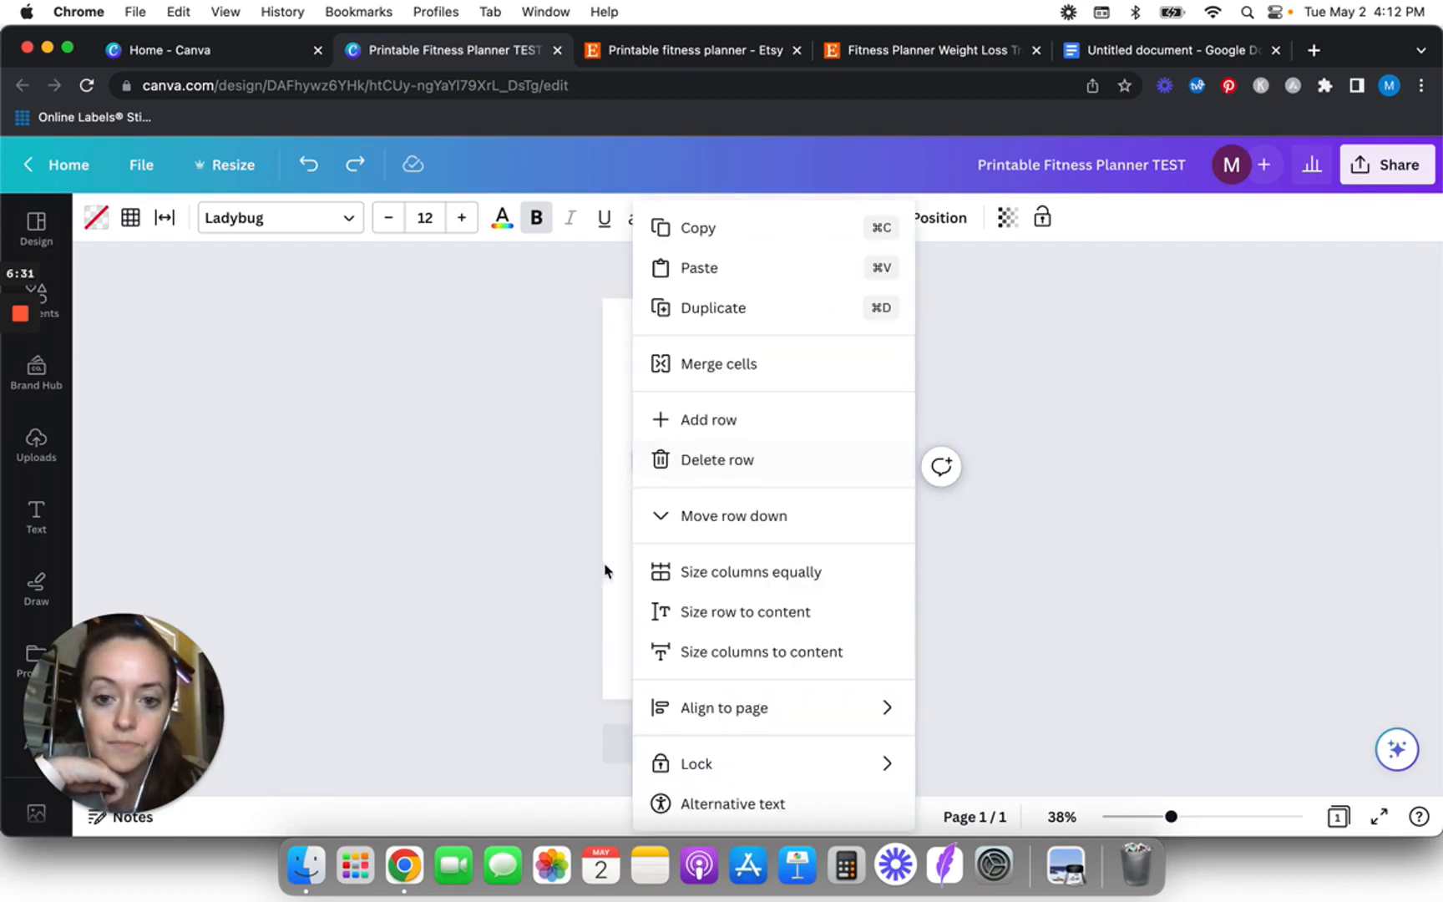
pyautogui.click(741, 428)
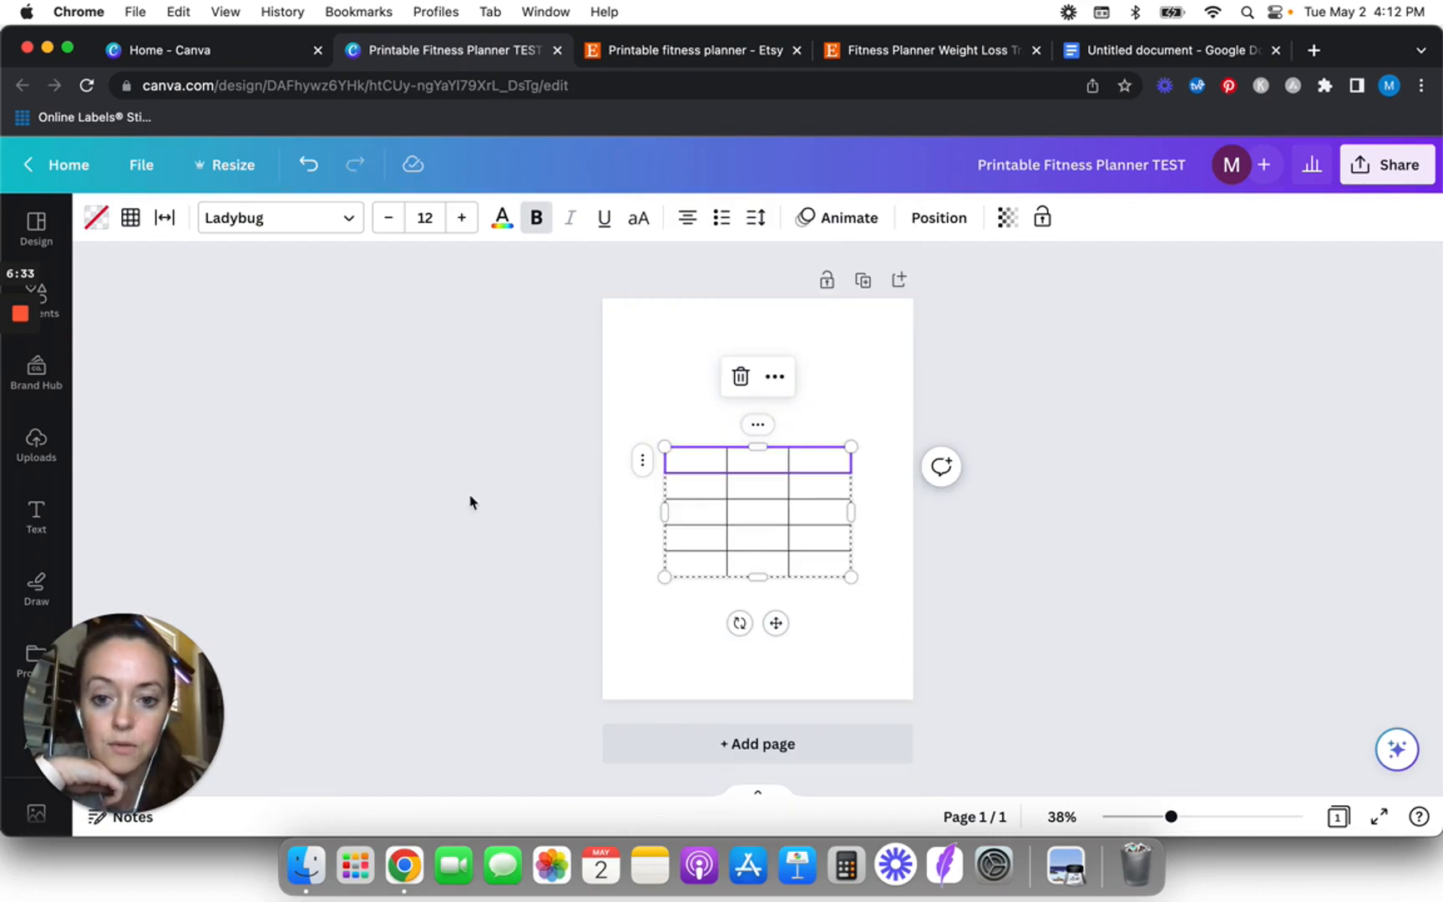
# - Add a fourth column to the table next to its middle column, and deselect the table
pyautogui.click(759, 427)
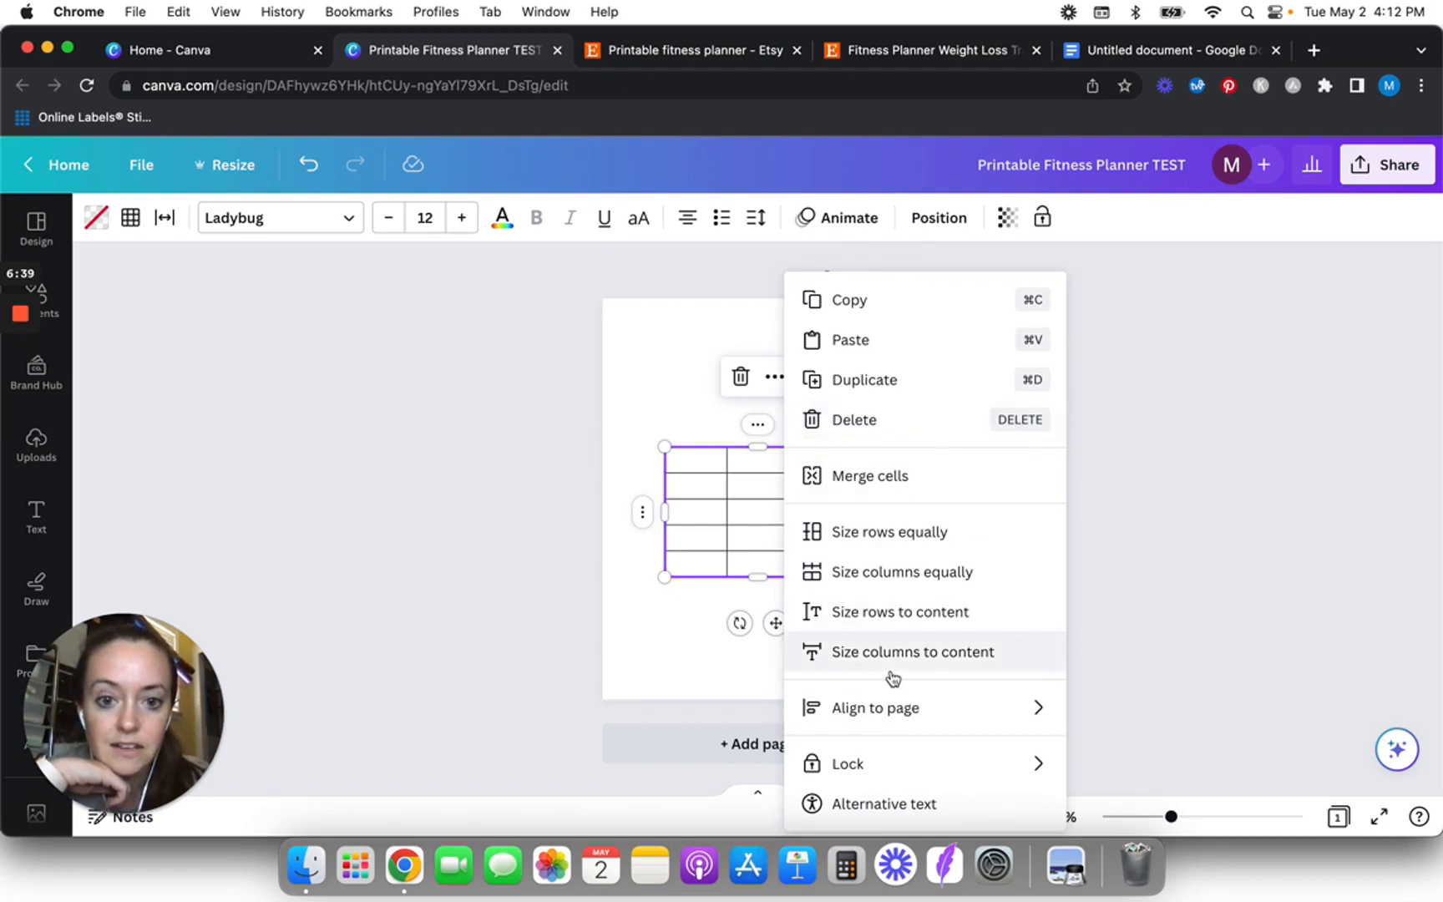
pyautogui.click(616, 396)
pyautogui.click(806, 477)
pyautogui.click(766, 464)
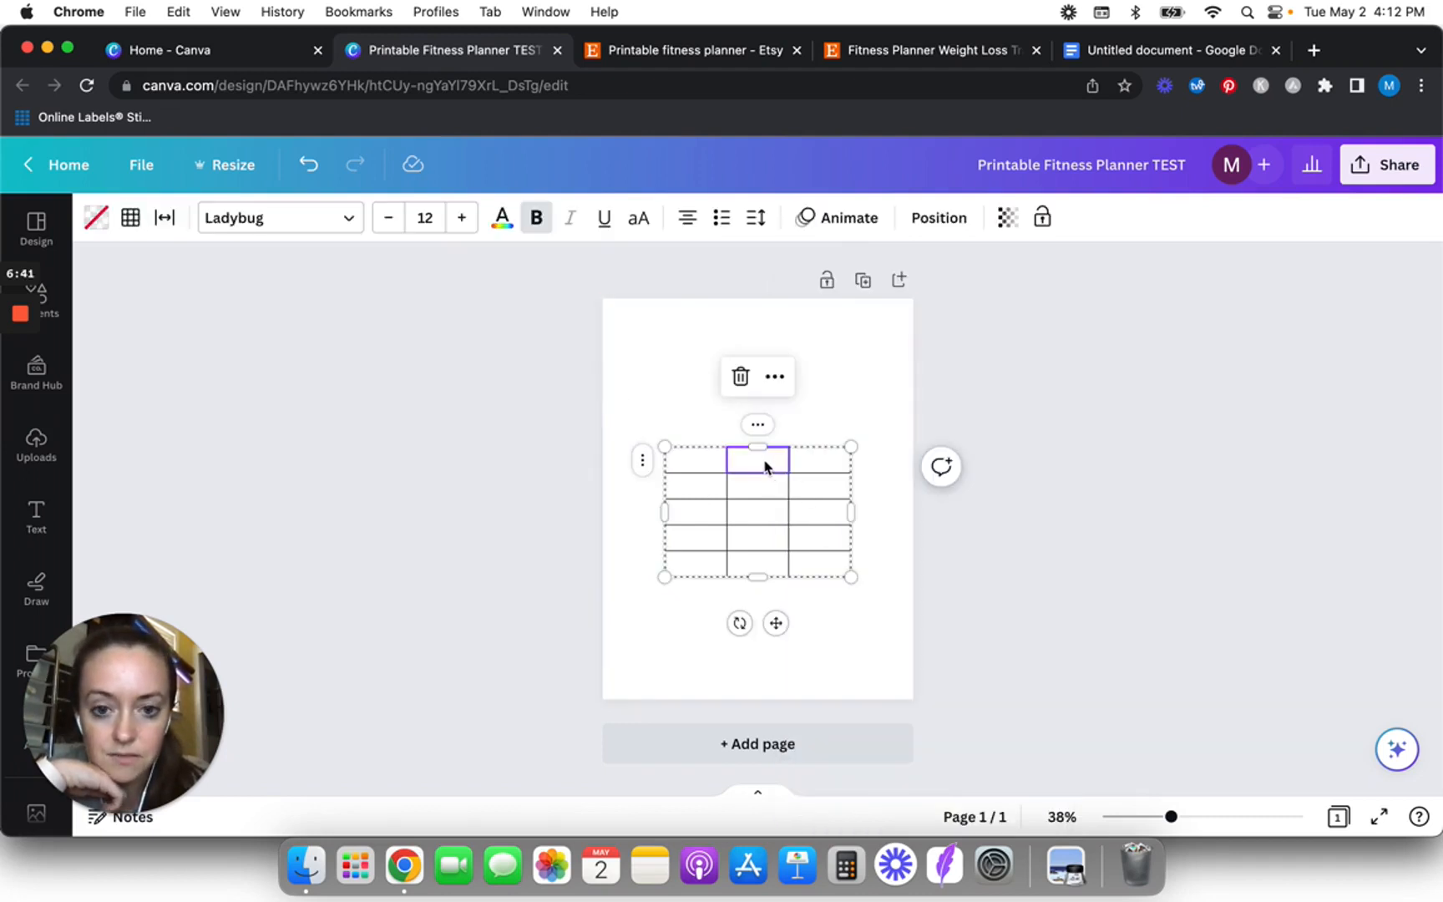
pyautogui.click(758, 424)
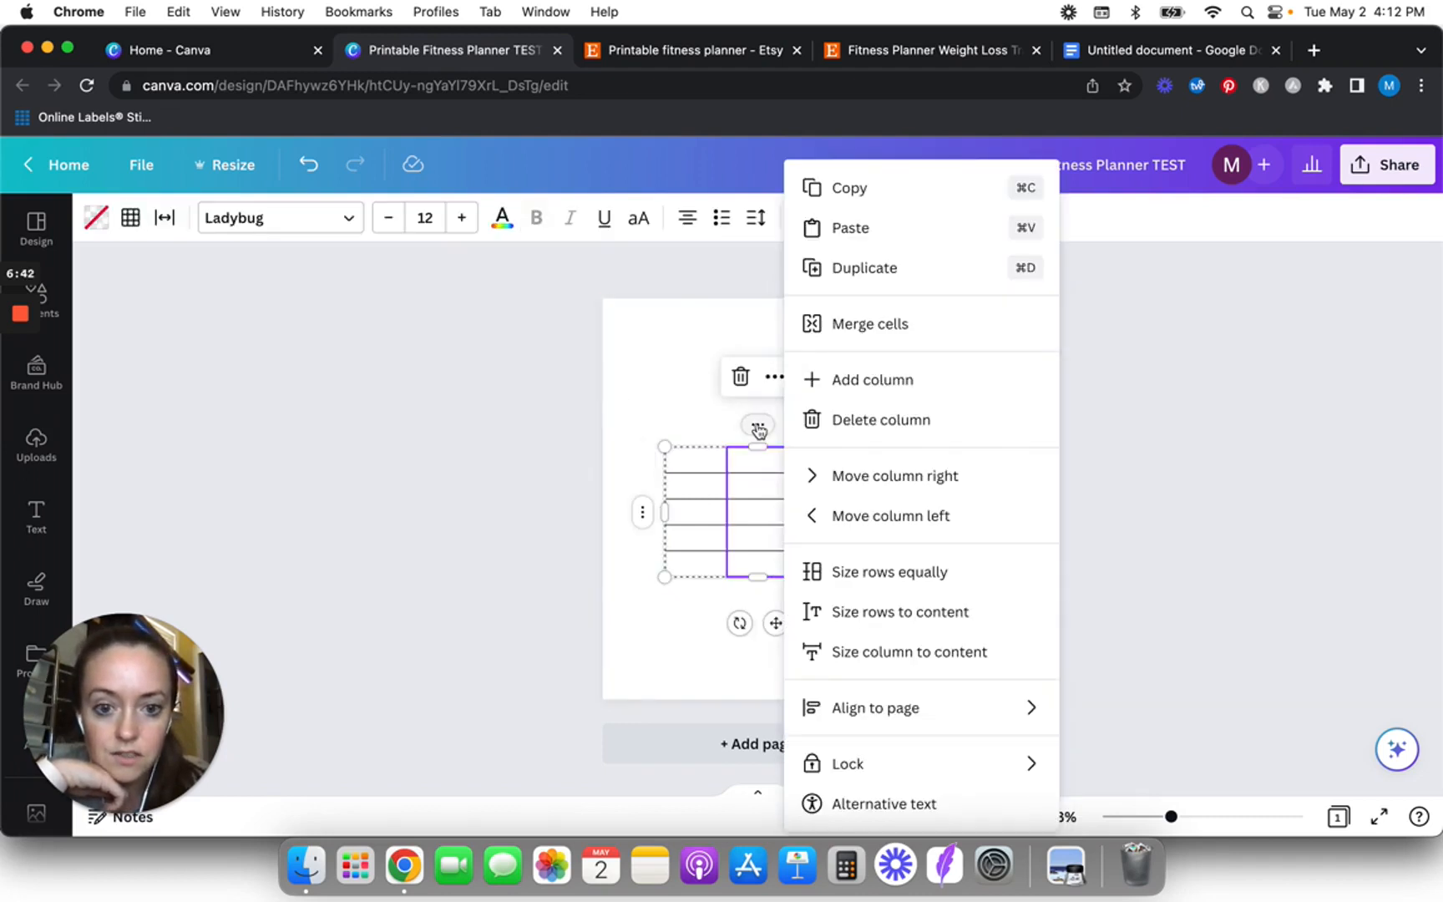
pyautogui.click(874, 378)
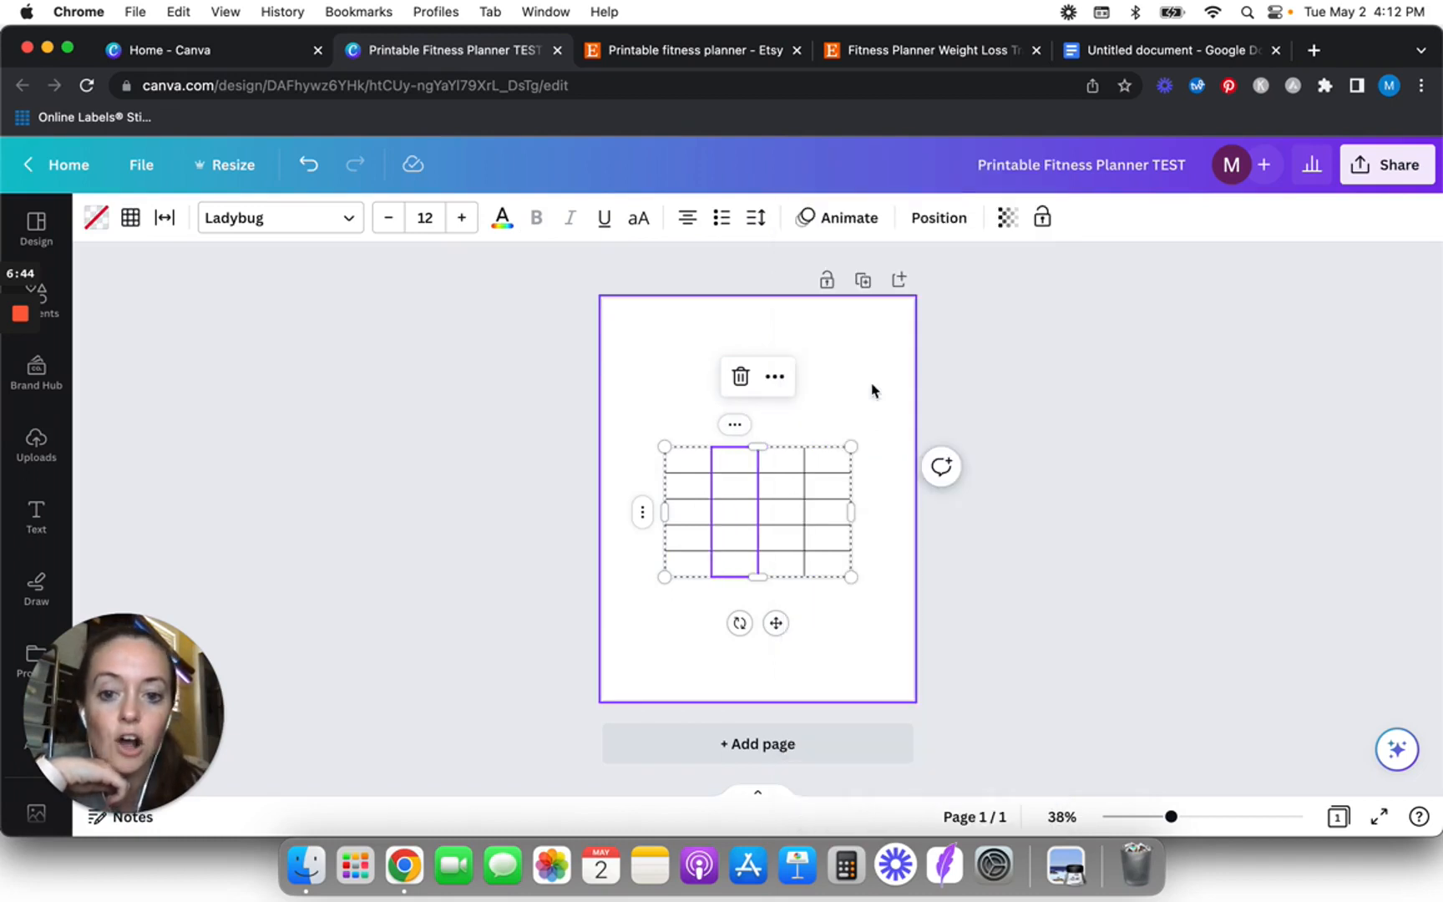
pyautogui.click(520, 464)
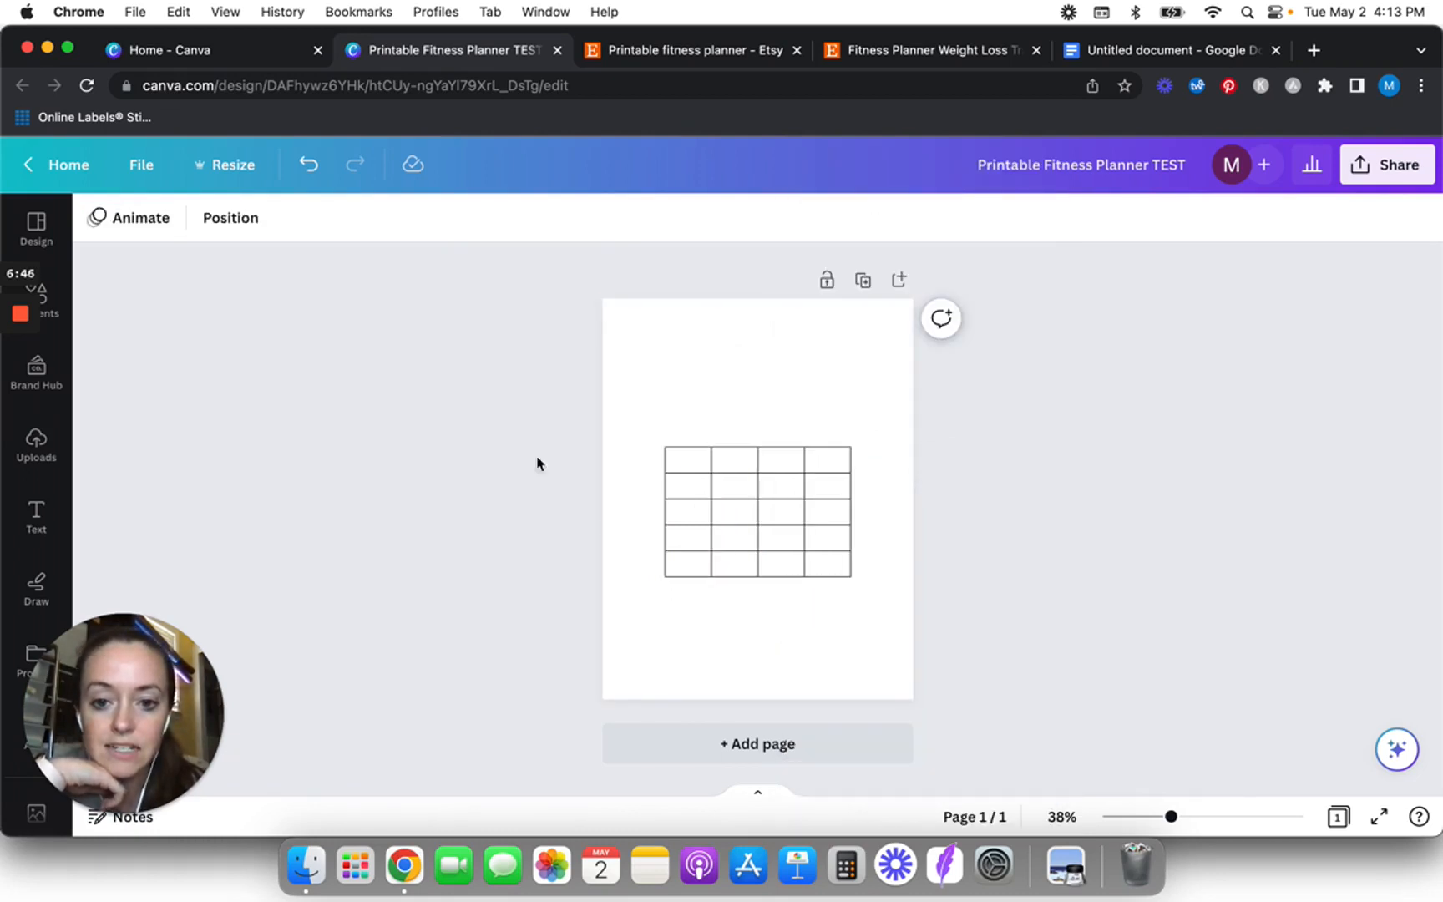
# - In the Google Docs checklist, extend the "Weight loss tracker" item with "- date, weight, up/down from last time,"
pyautogui.click(1129, 50)
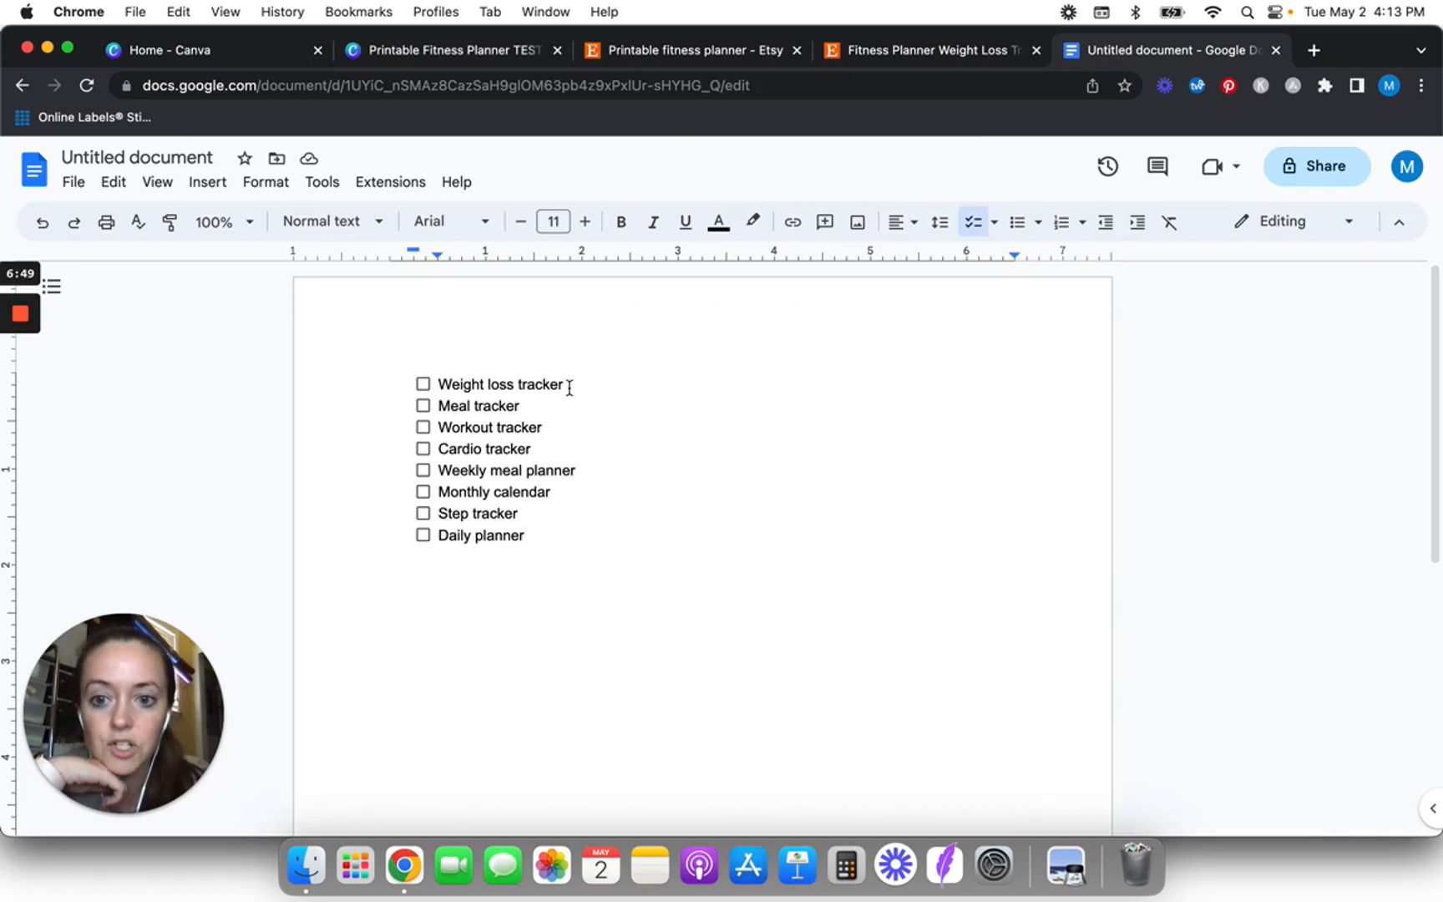
pyautogui.click(565, 384)
pyautogui.write('- ')
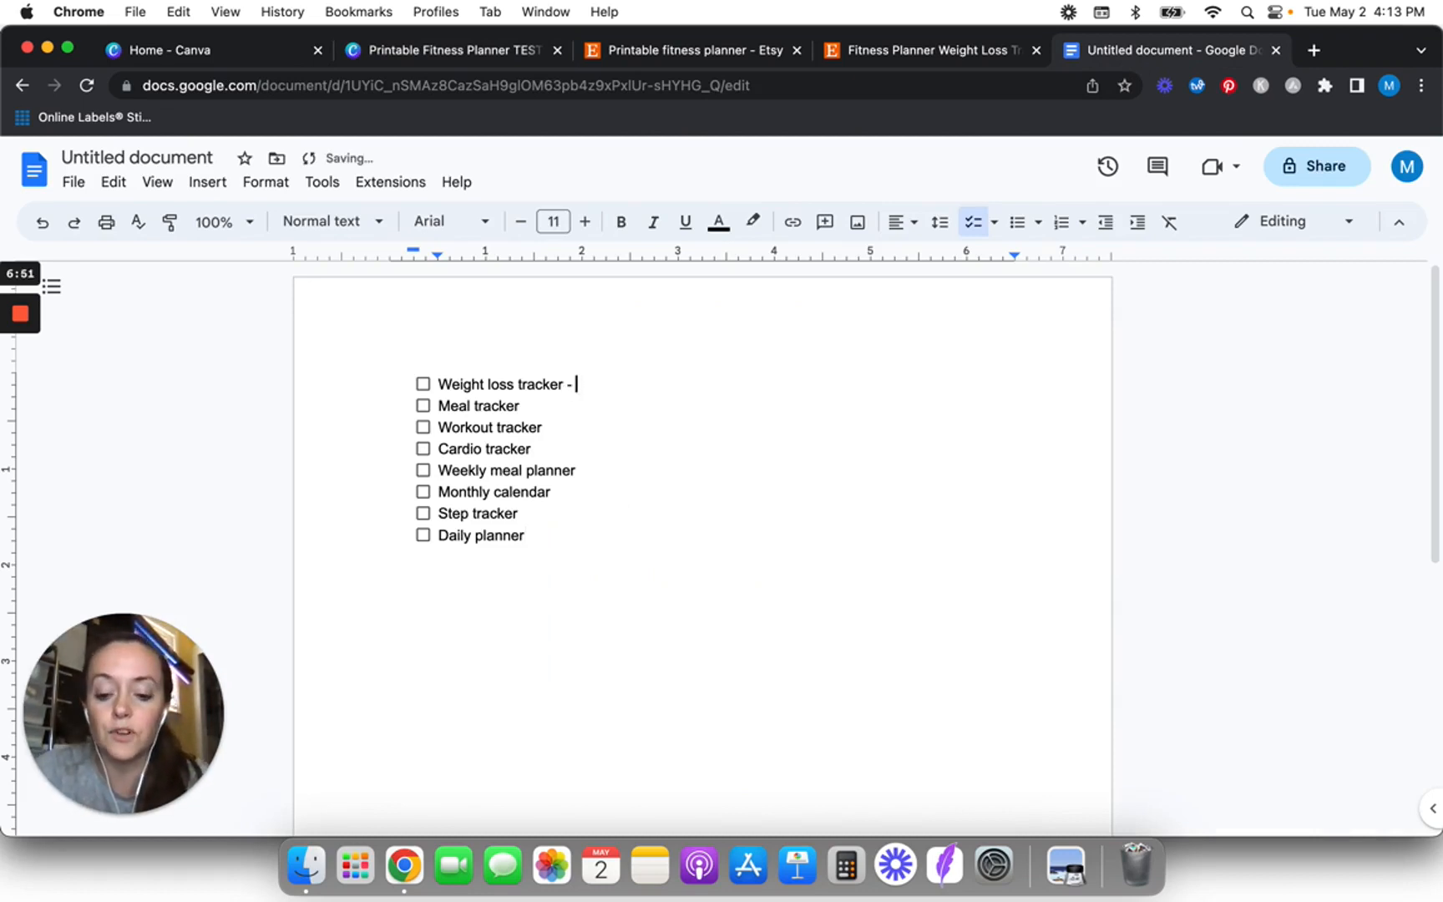
pyautogui.write('date,')
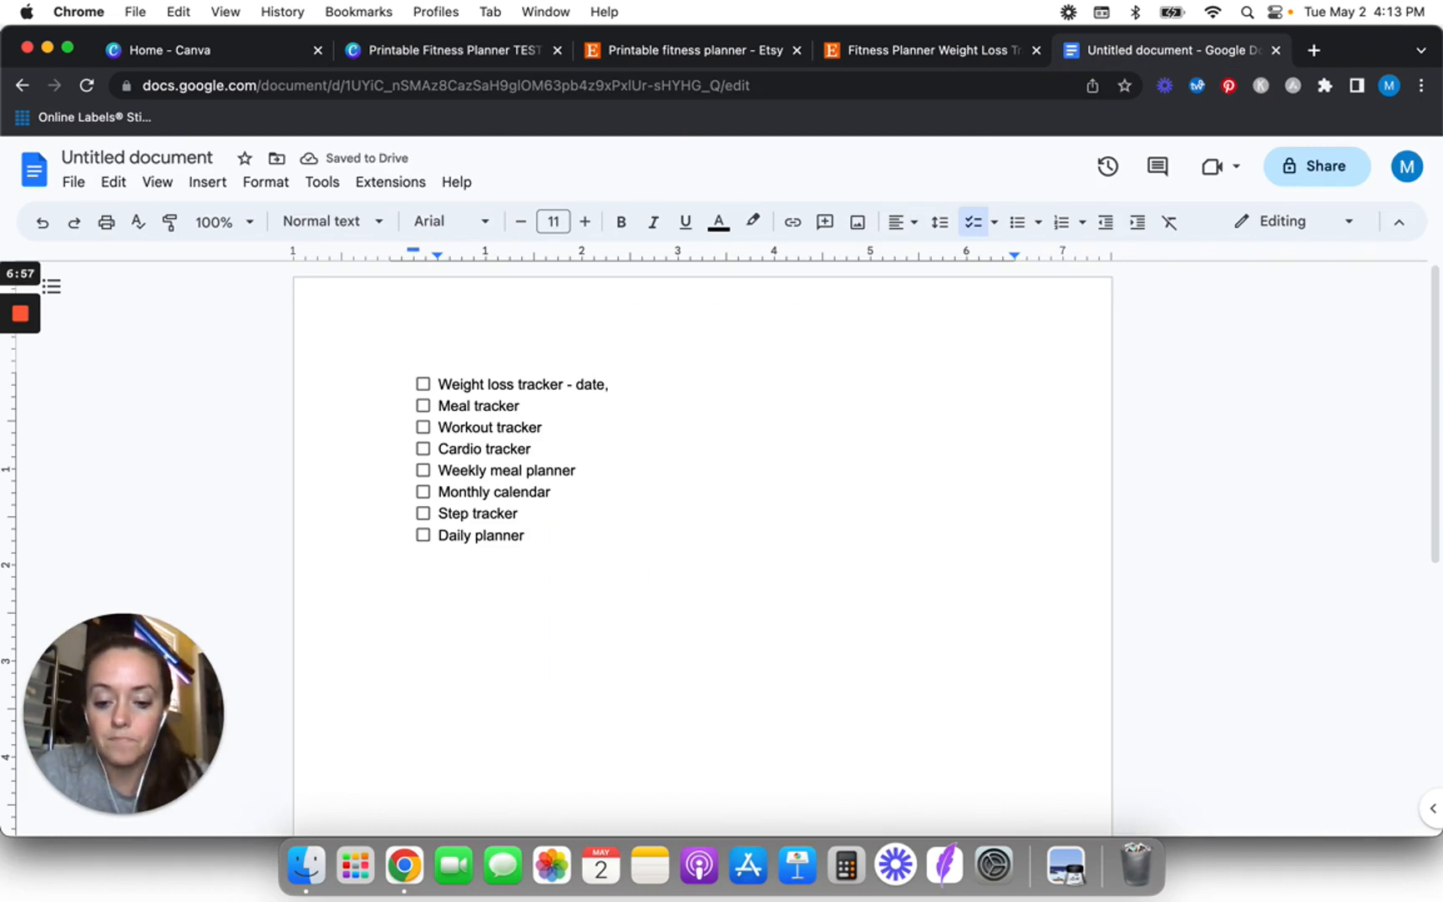
pyautogui.write('weight, up/')
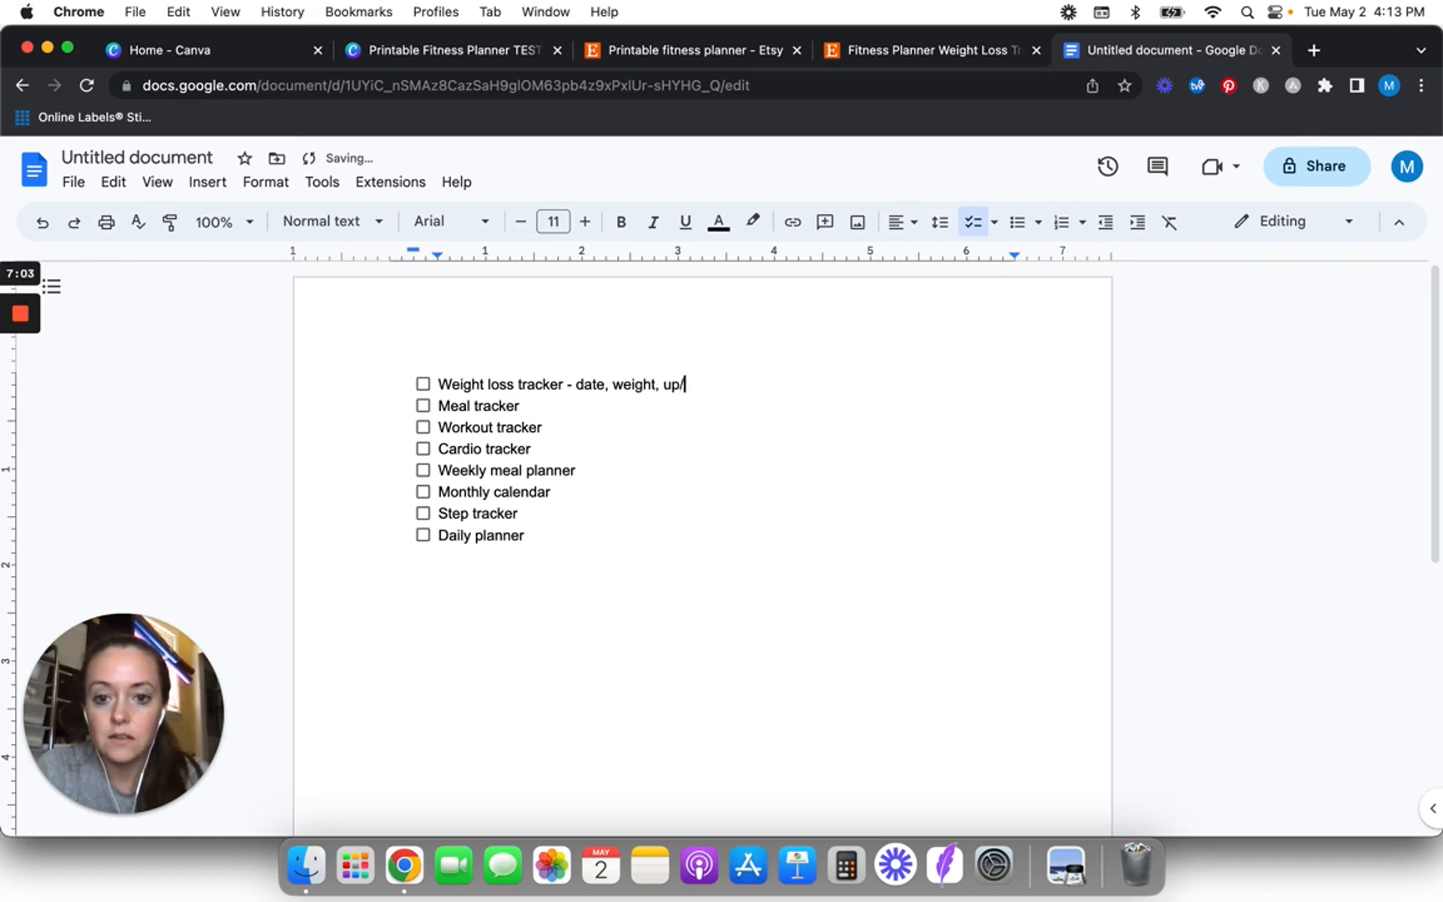
pyautogui.write('down f')
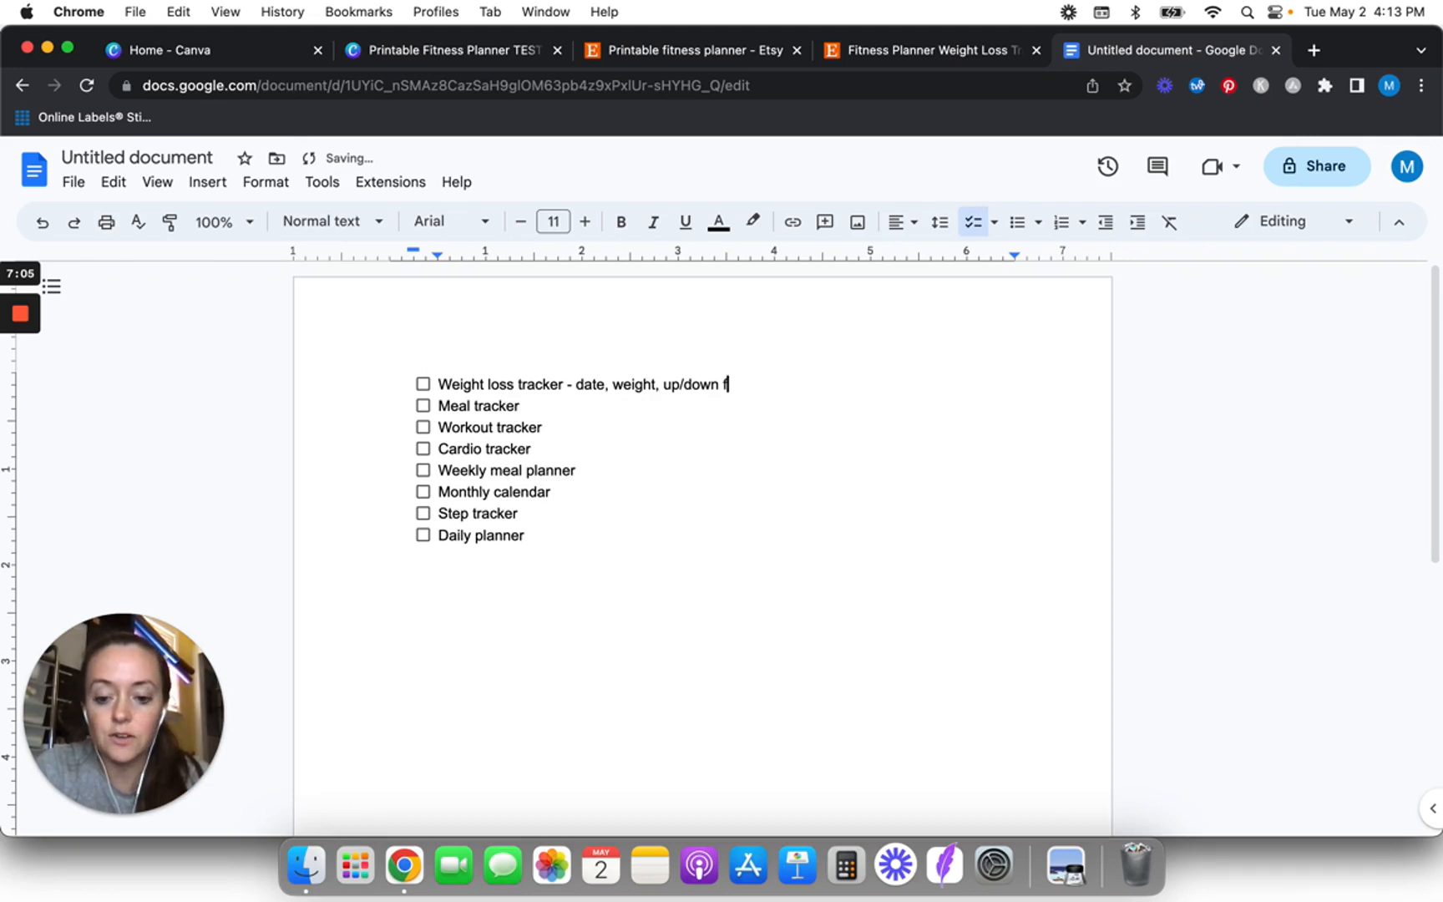
pyautogui.write('rom last time,')
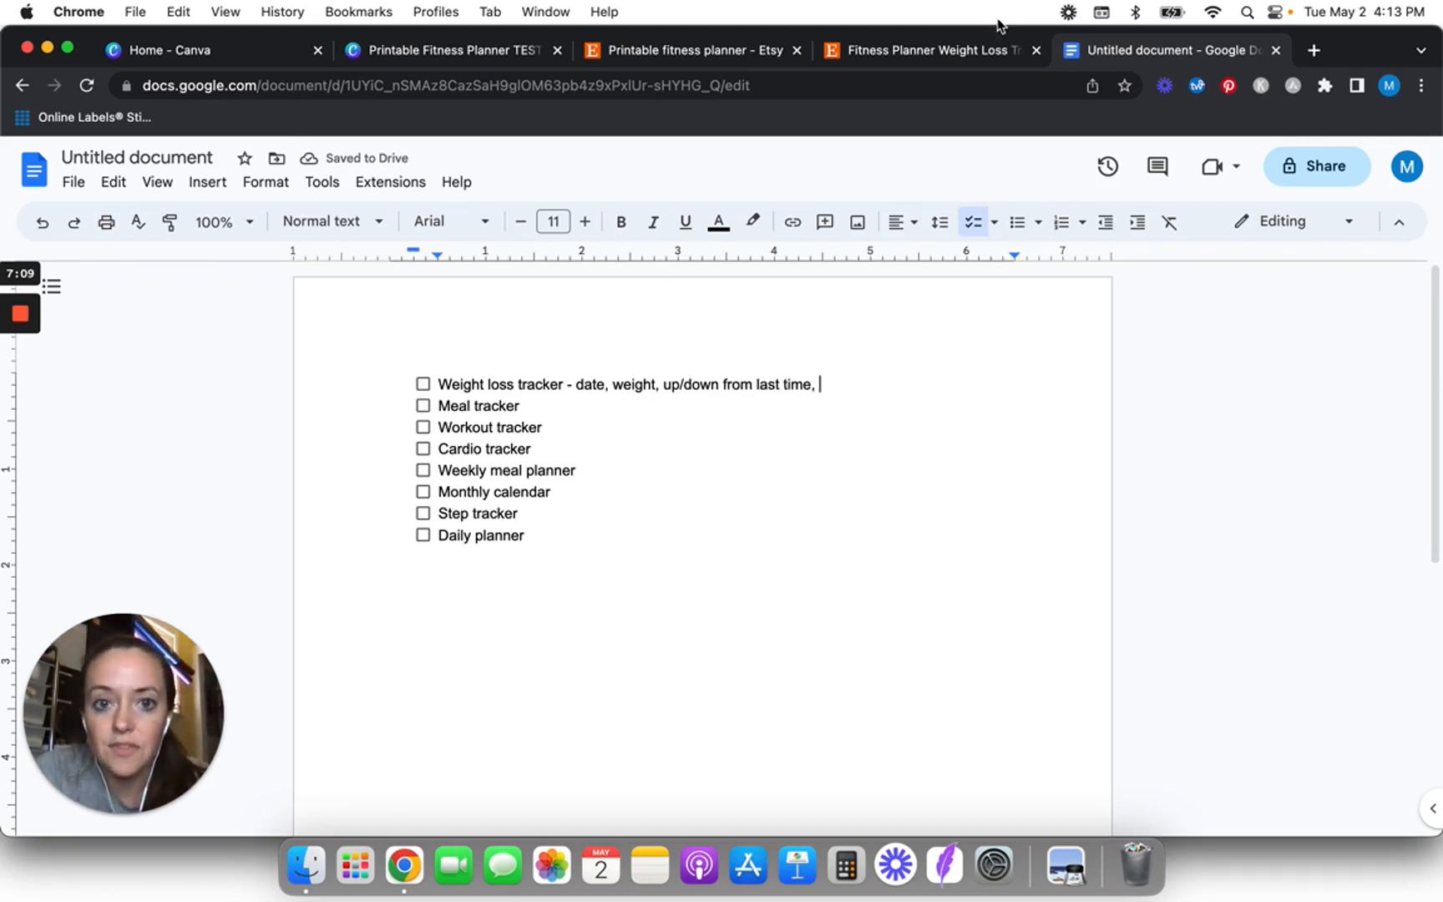
# - Compare the Etsy listing's weight loss tracker with the checklist's column notes, and return to the Canva design
pyautogui.click(932, 51)
pyautogui.click(444, 243)
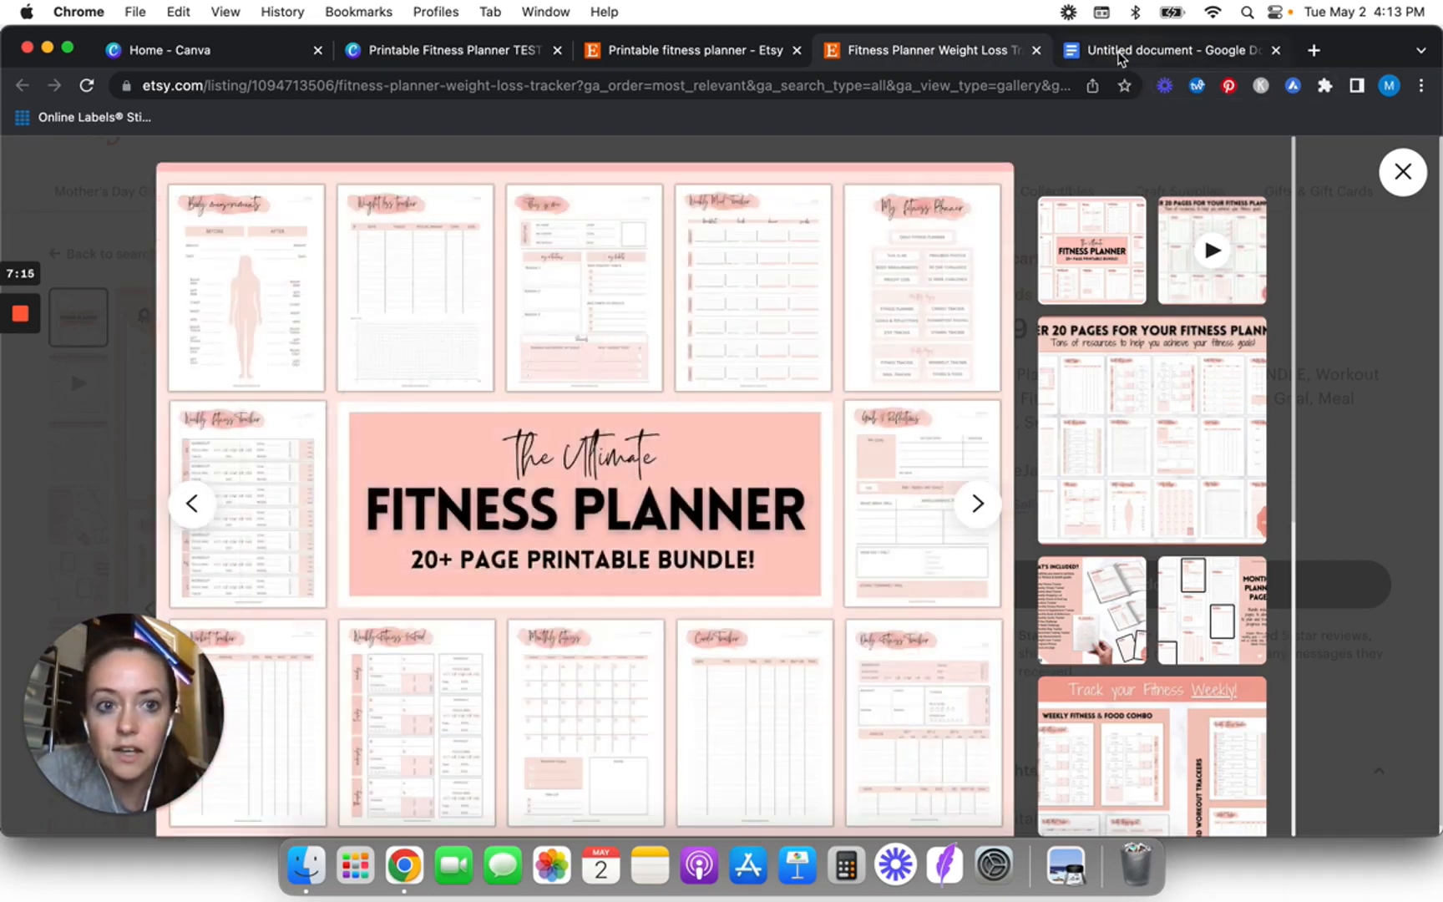
pyautogui.click(1119, 54)
pyautogui.click(842, 386)
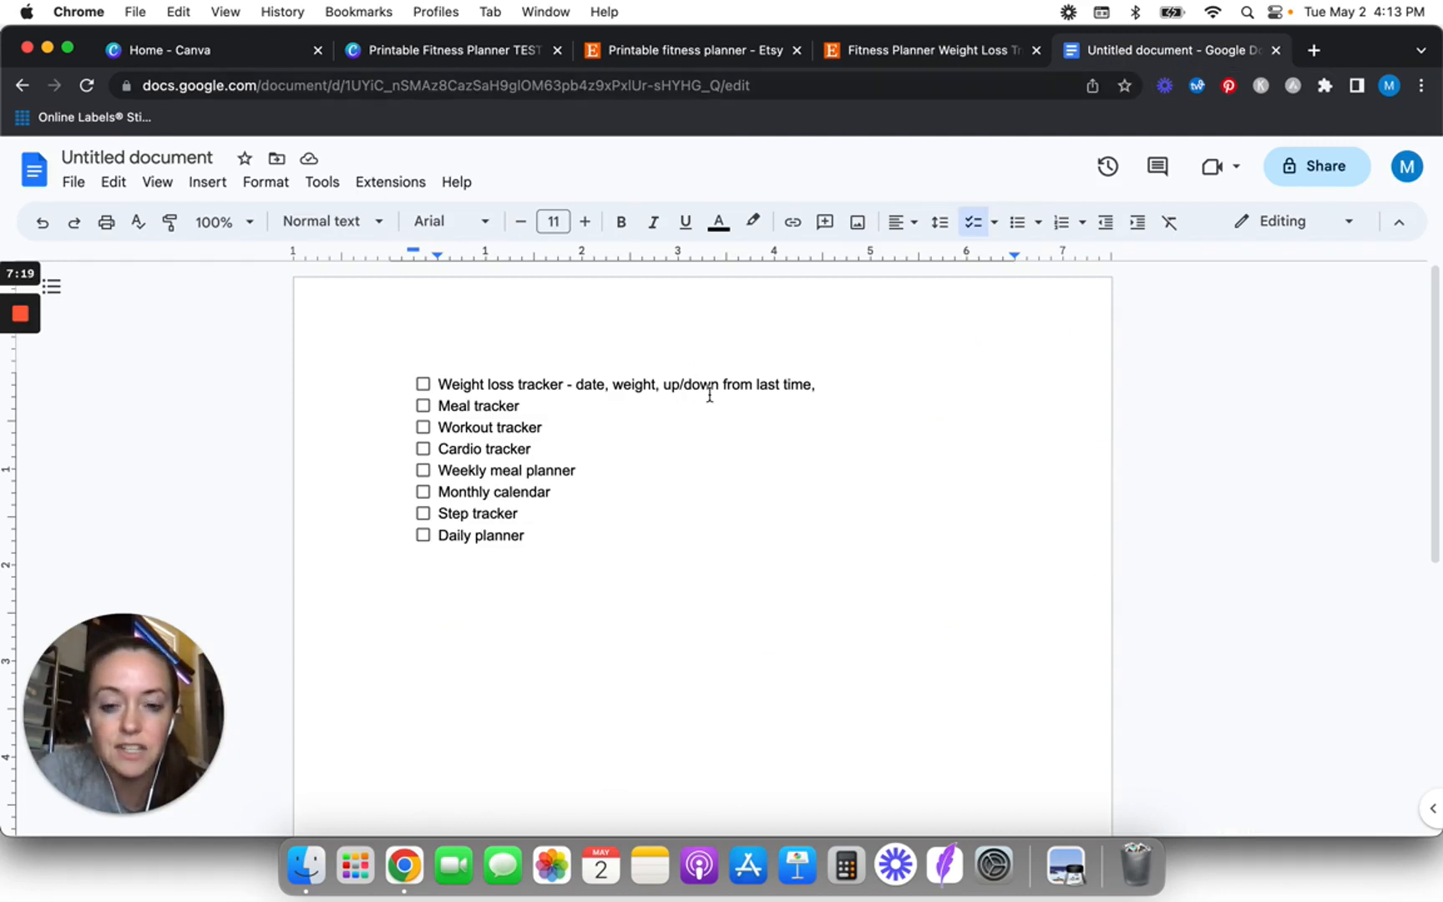
pyautogui.click(438, 53)
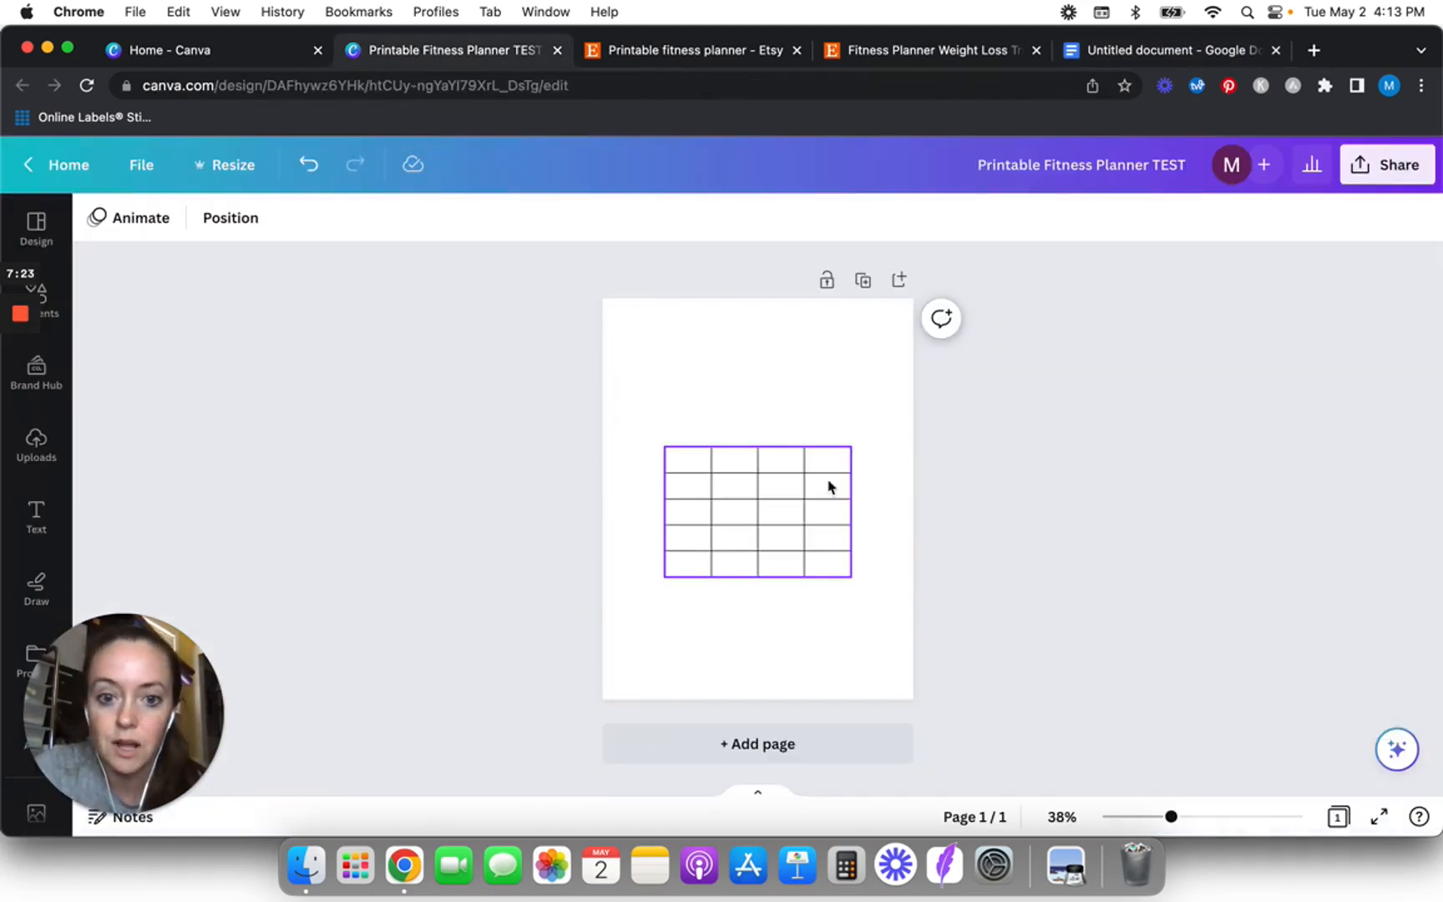
# - Try adding a fifth column at the end of the table, and undo it
pyautogui.click(830, 457)
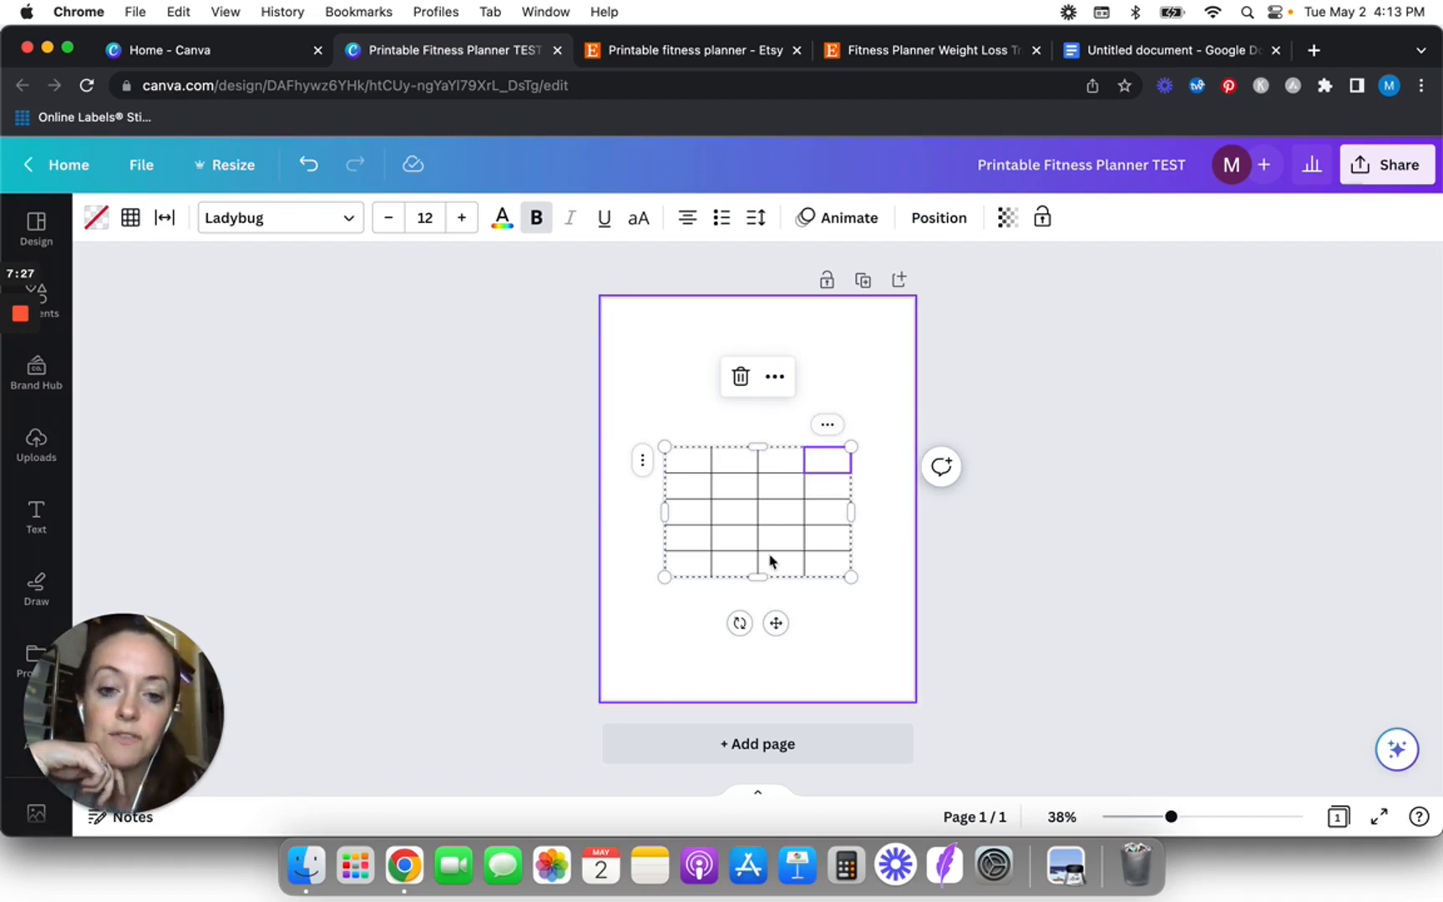
pyautogui.click(826, 426)
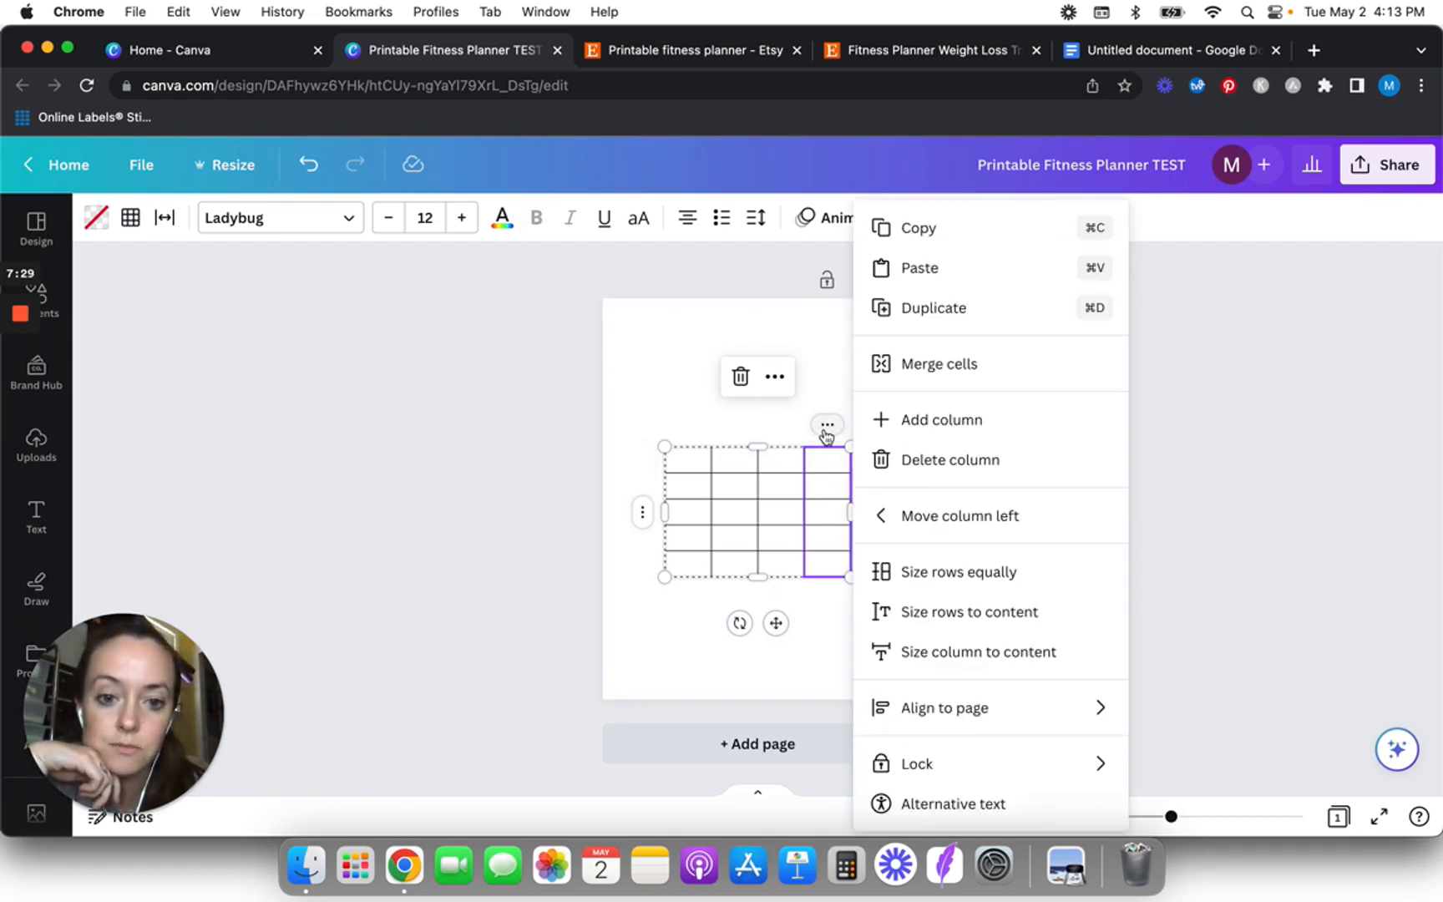
pyautogui.click(758, 424)
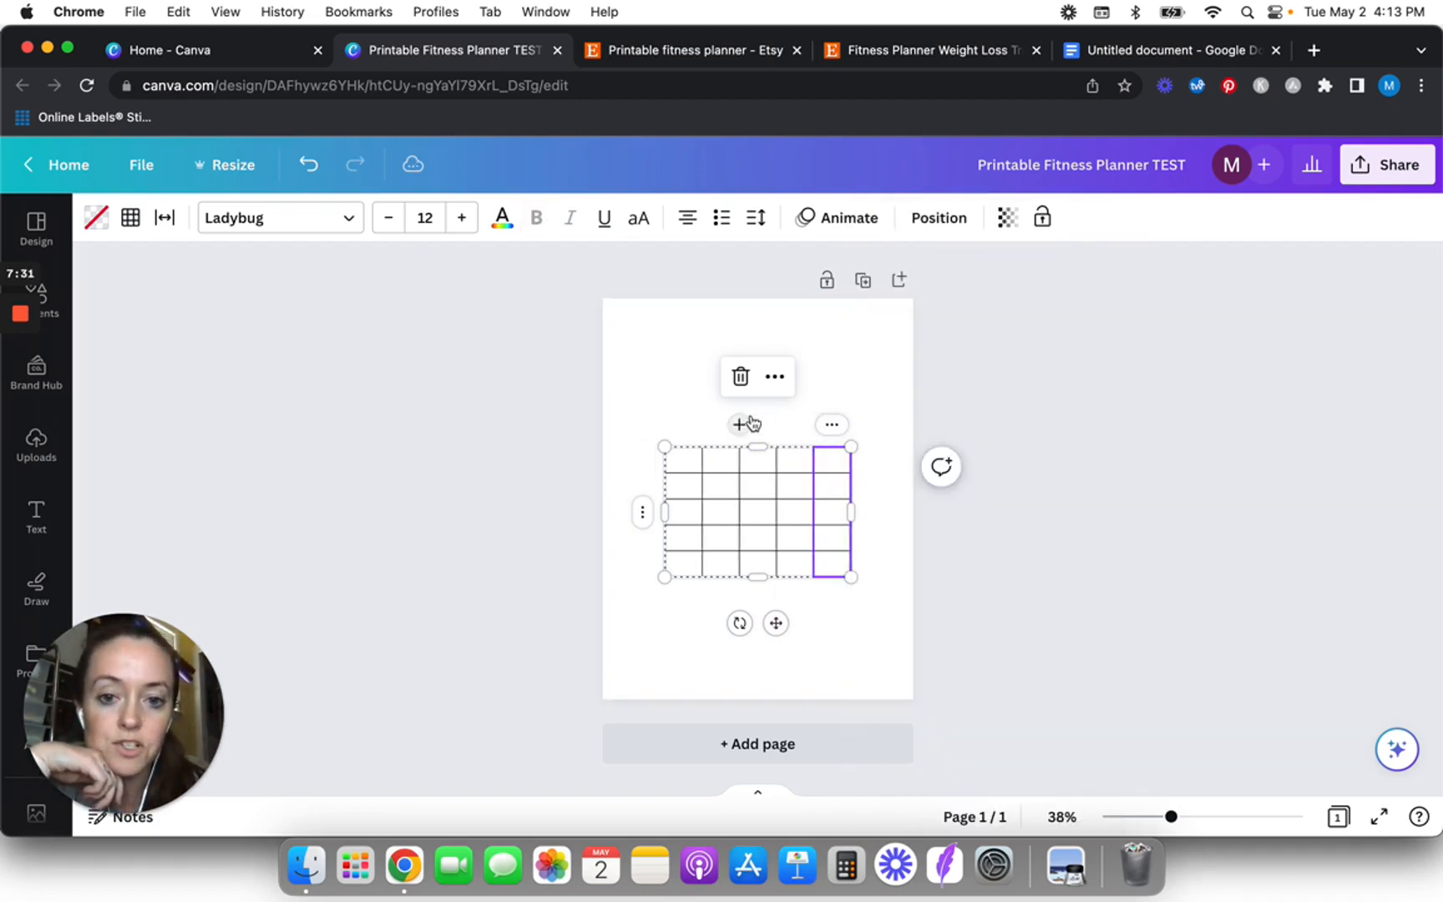
pyautogui.press('super+z')
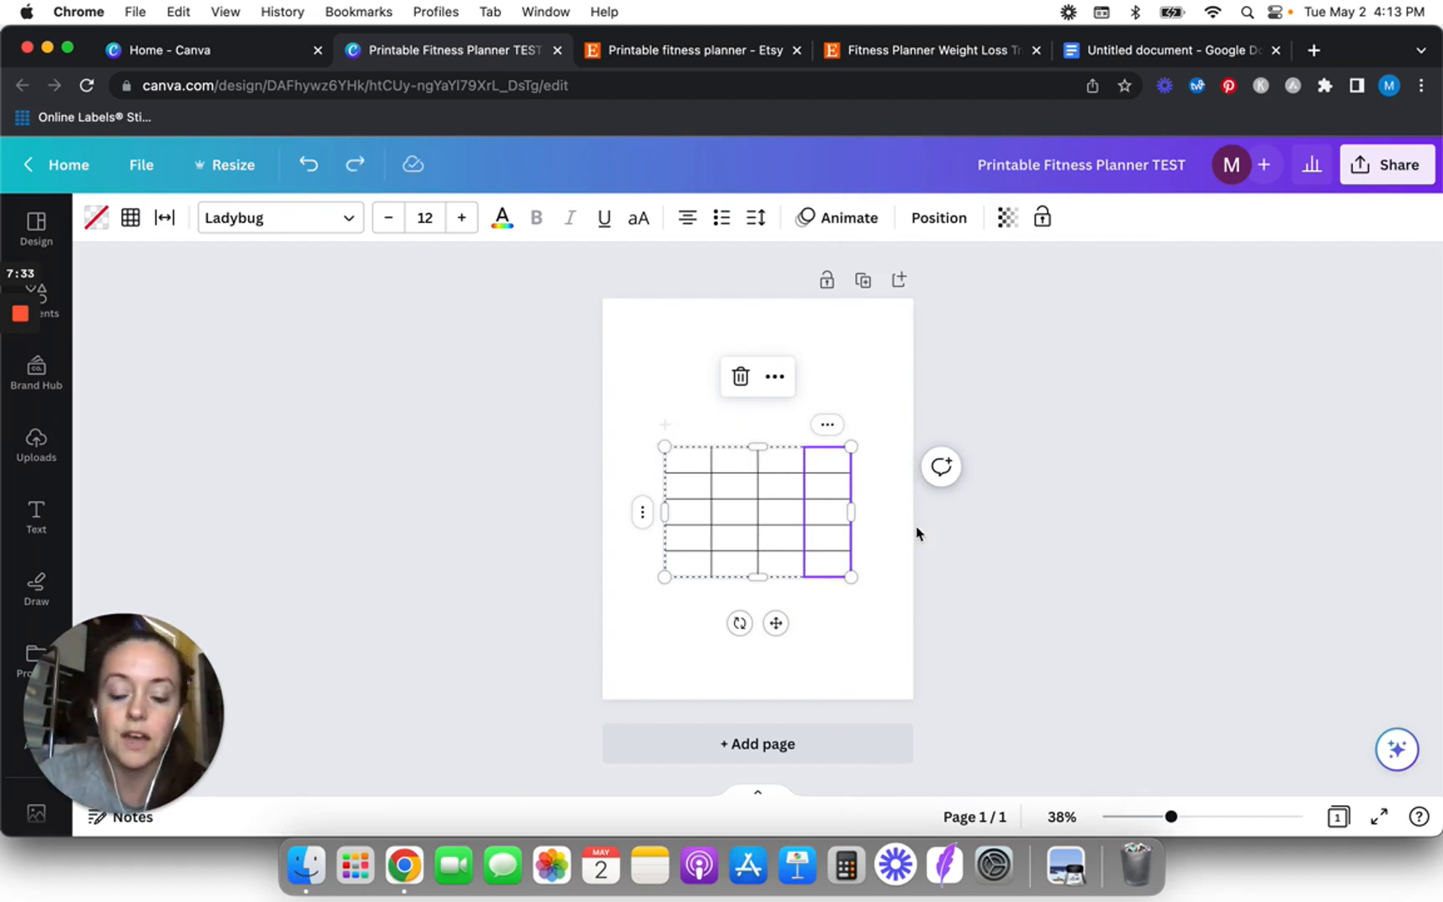
# - Delete the table's last column
pyautogui.click(685, 468)
pyautogui.click(838, 462)
pyautogui.click(834, 447)
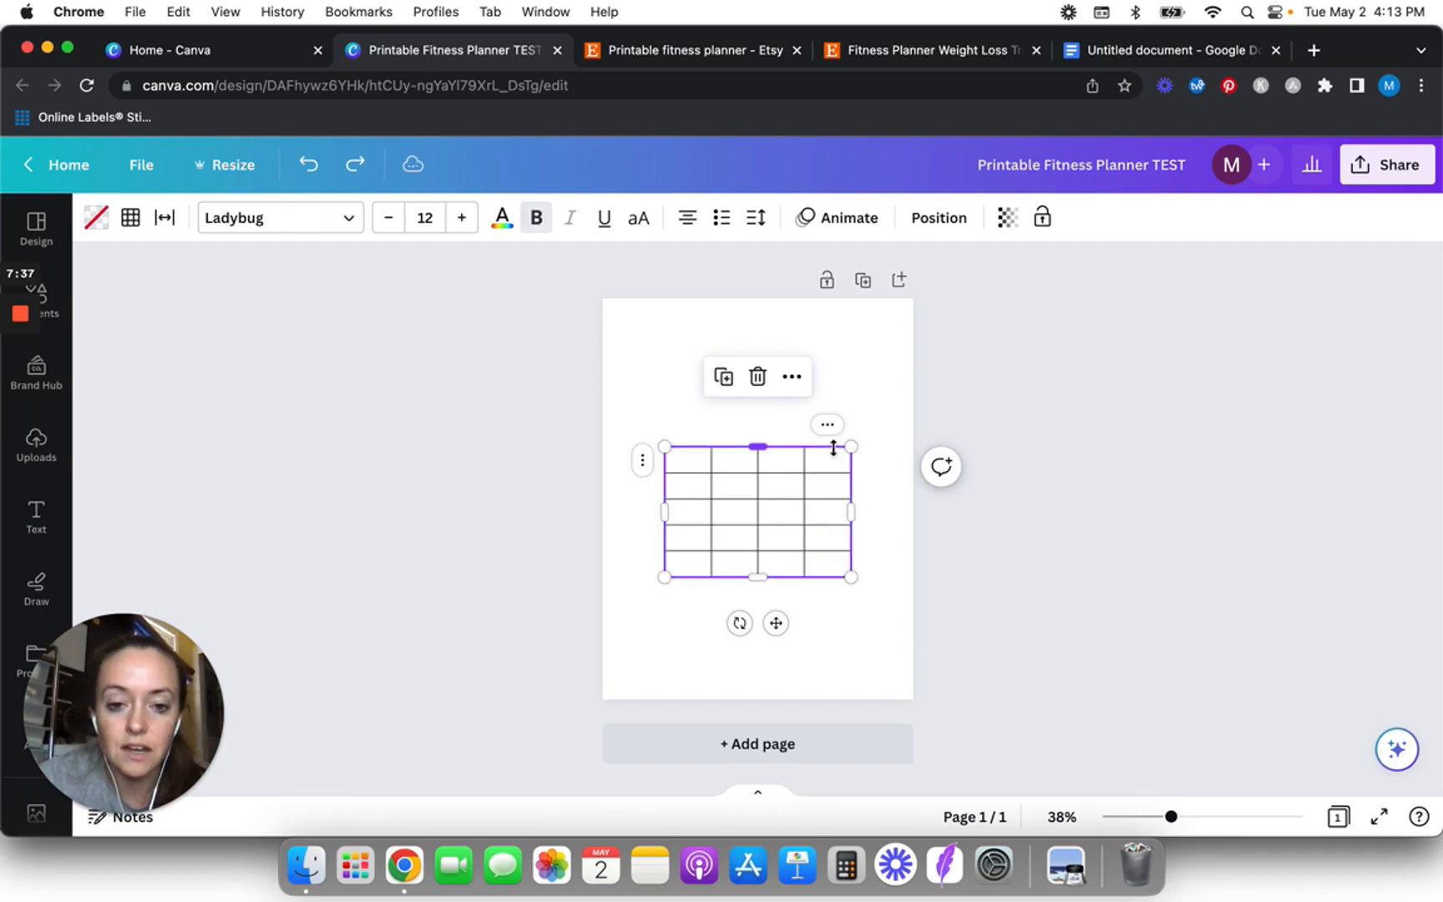
pyautogui.click(831, 468)
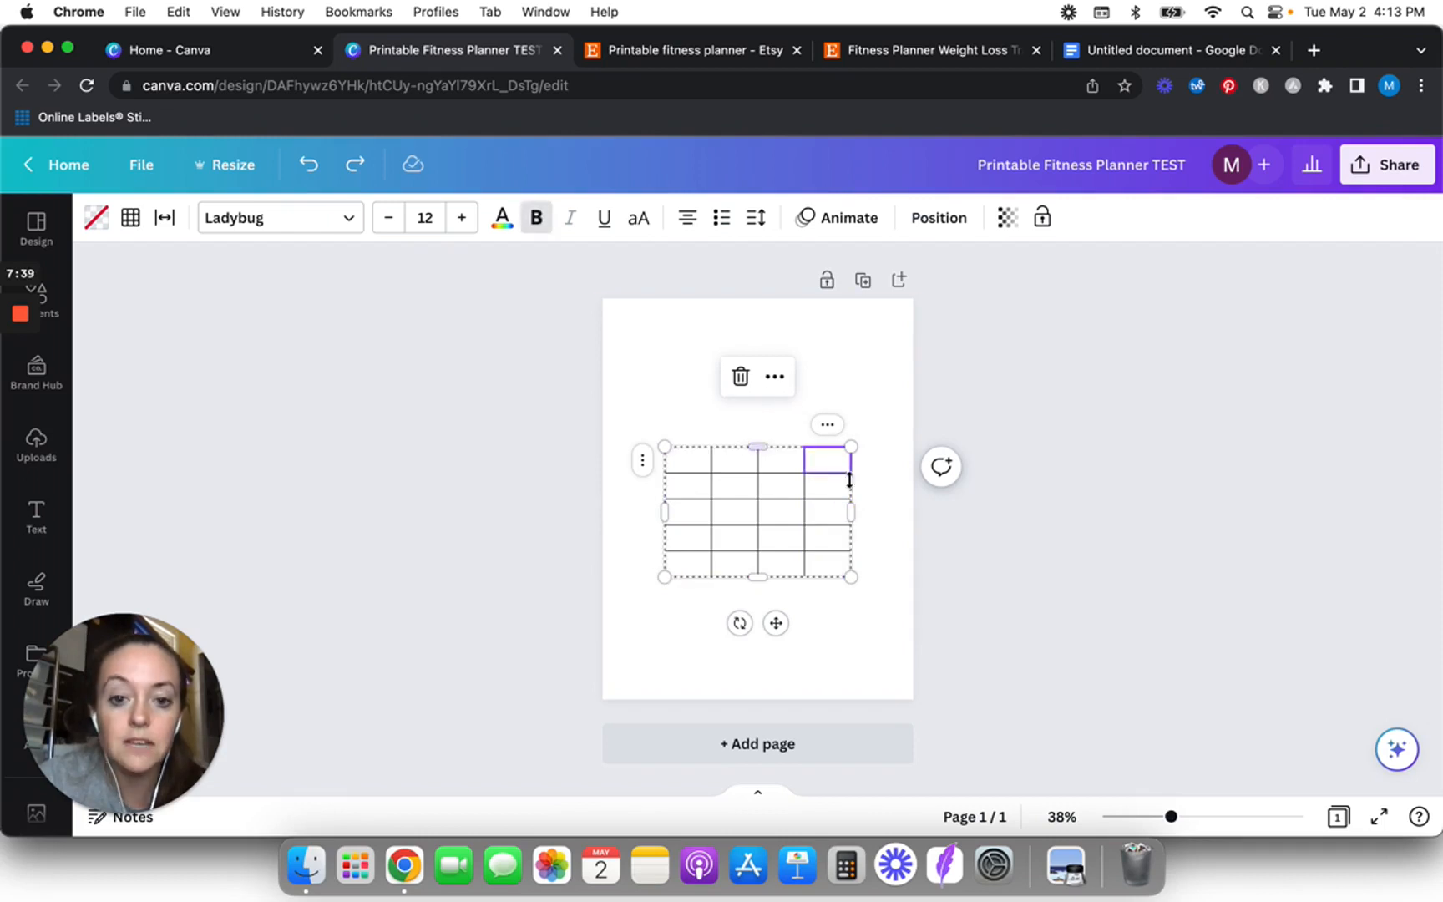
pyautogui.click(828, 432)
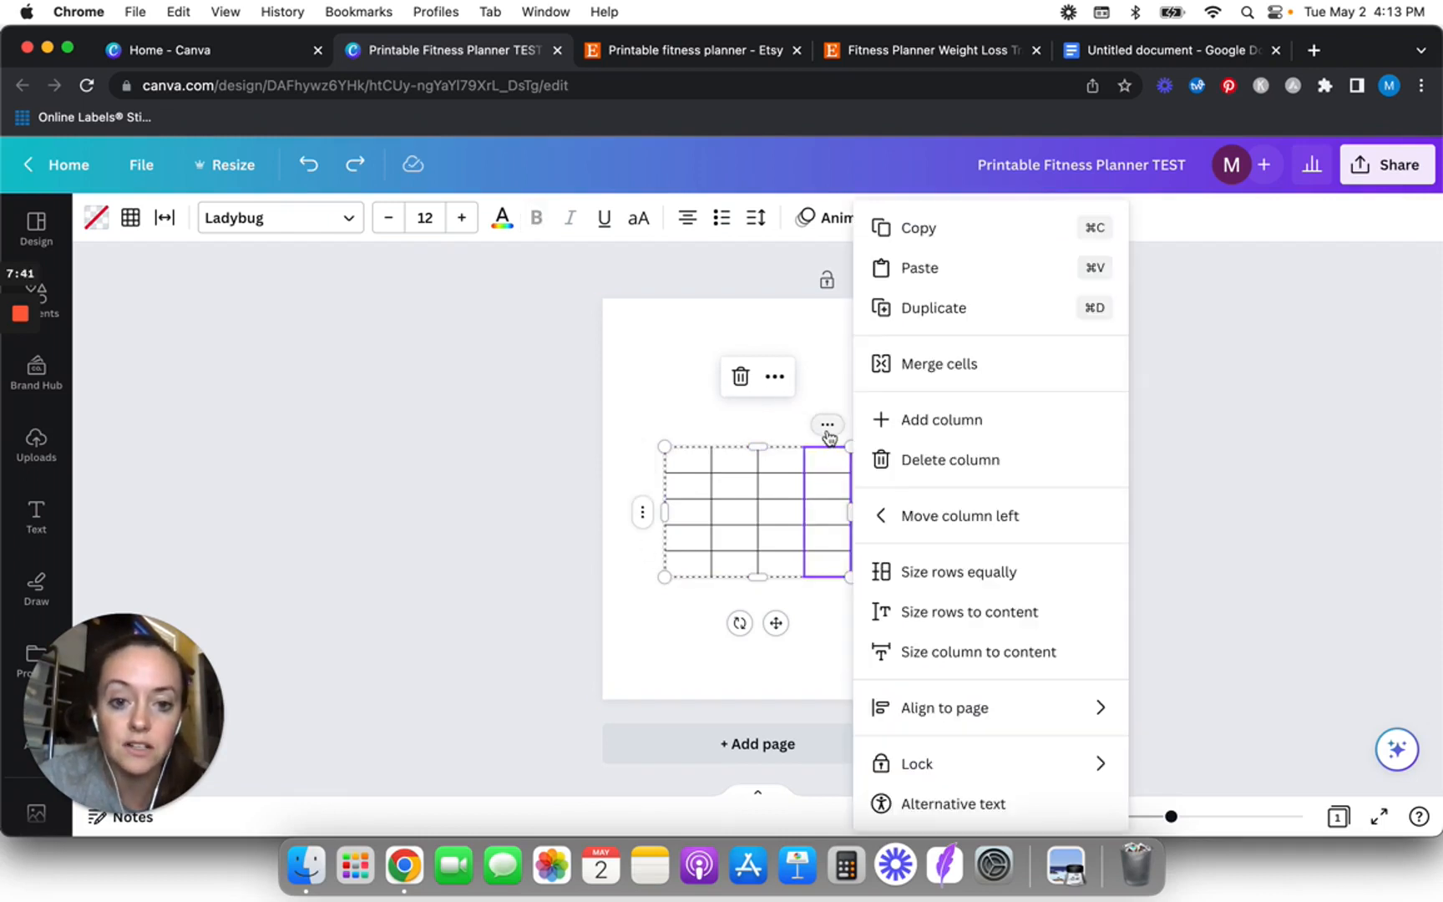
pyautogui.click(922, 464)
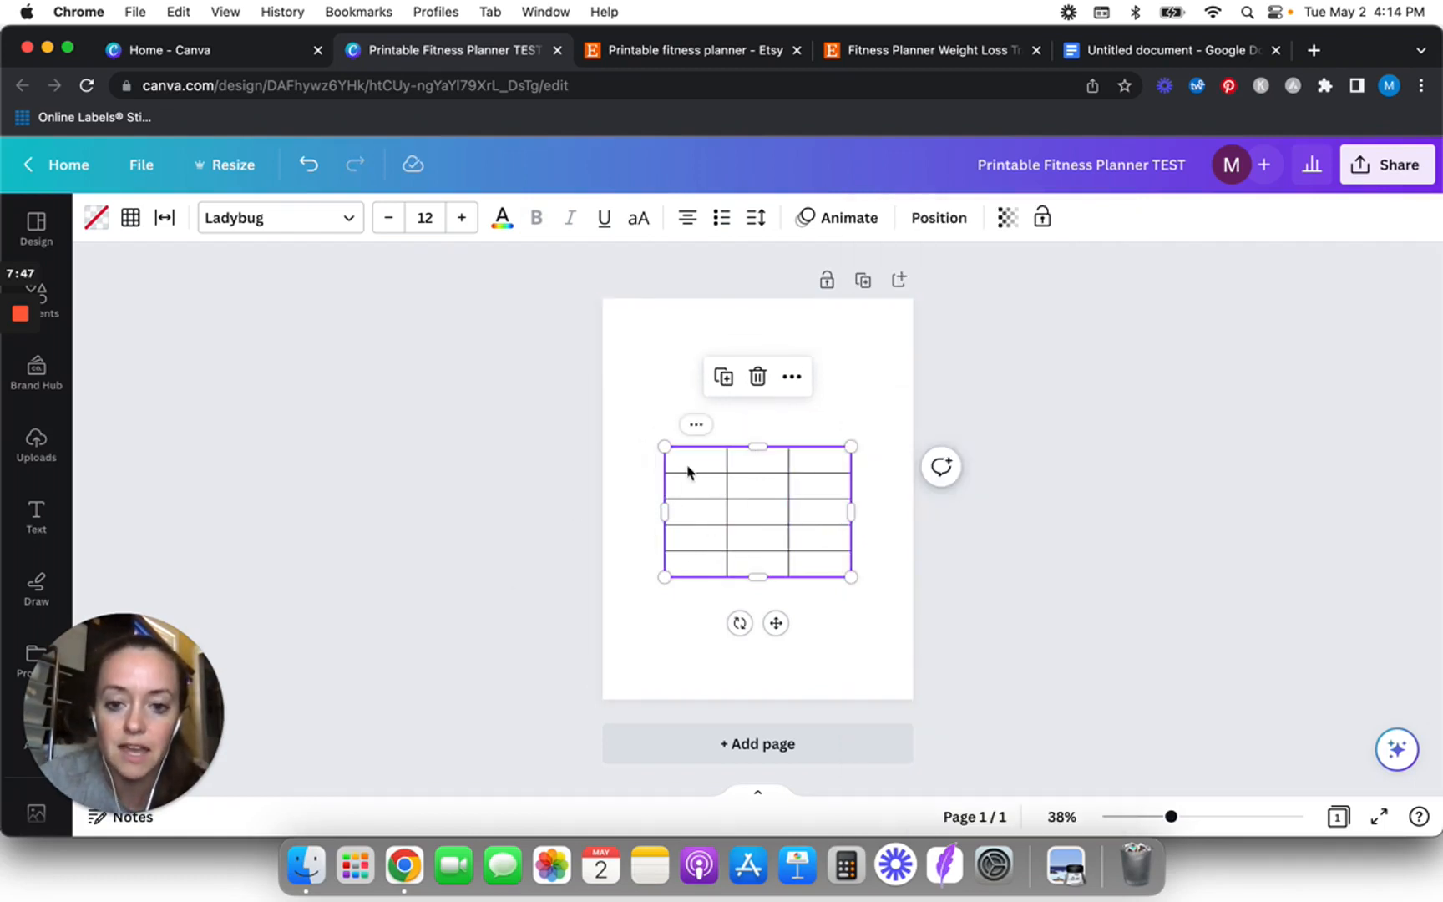
pyautogui.click(697, 425)
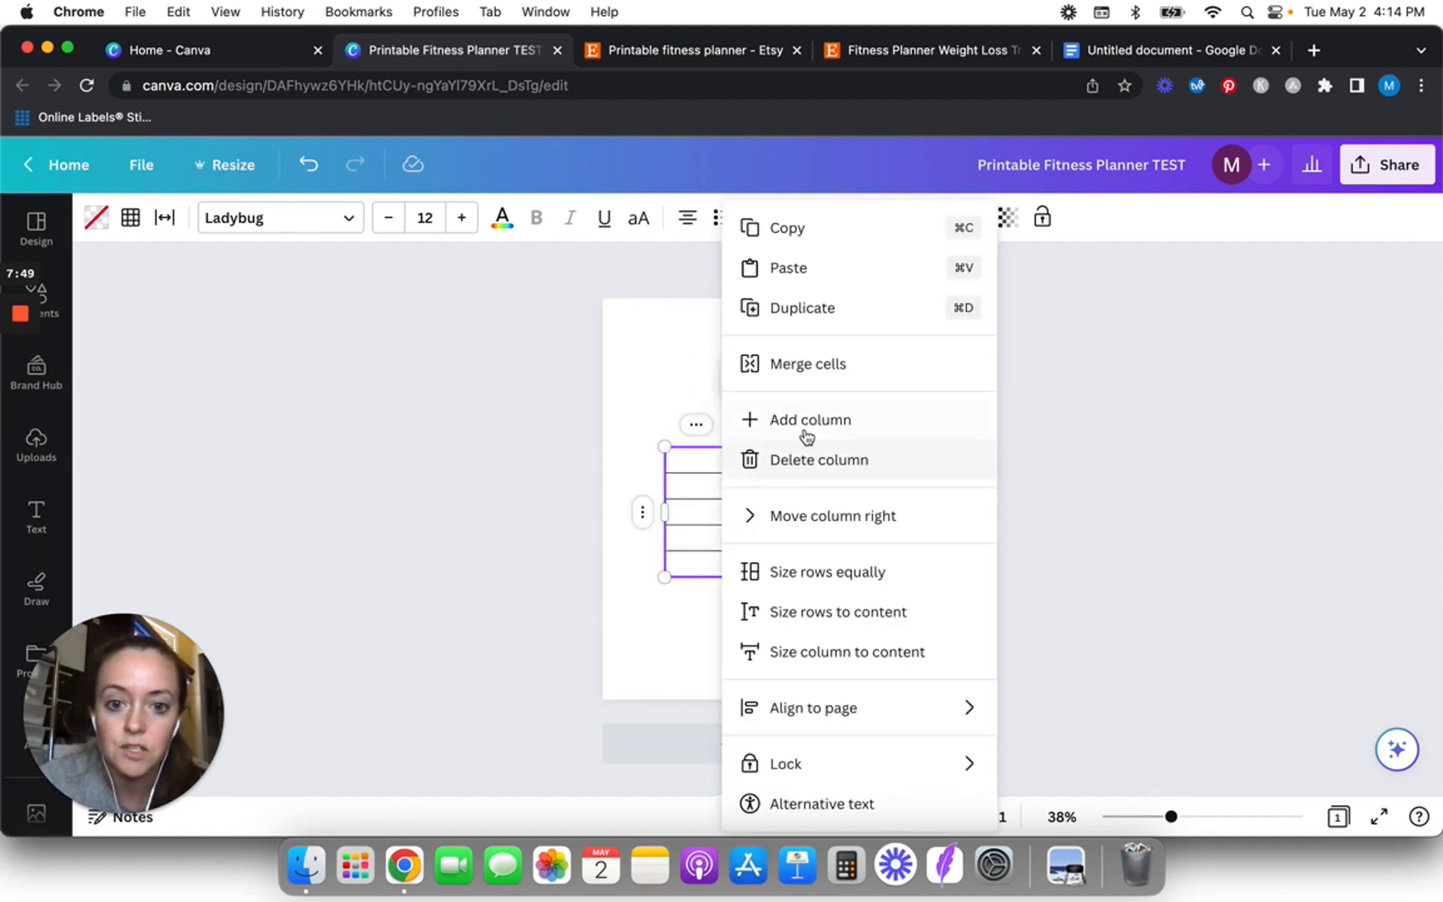
pyautogui.rightClick(640, 522)
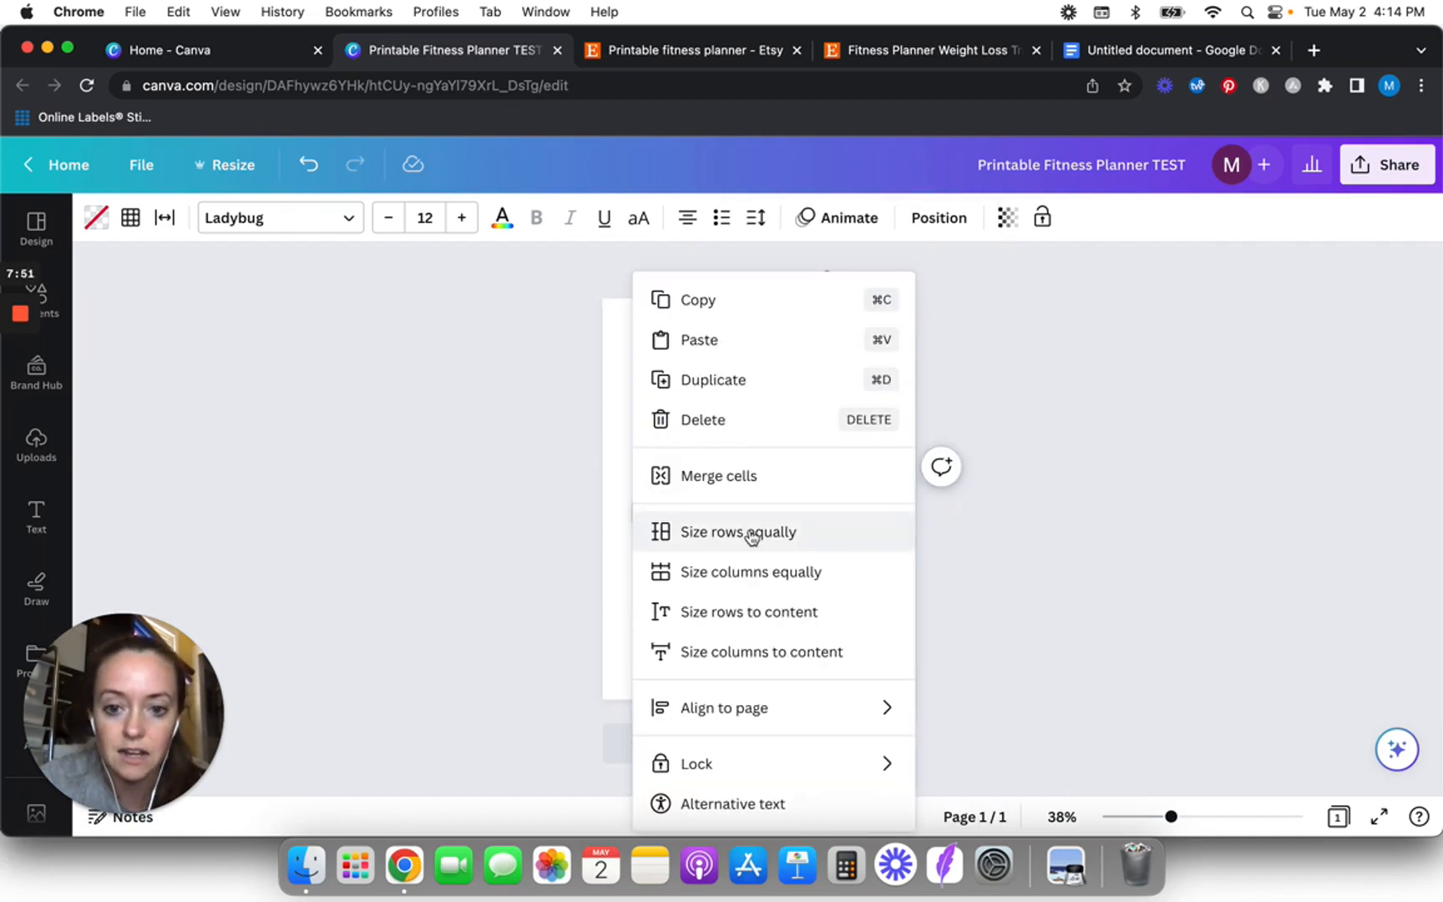
pyautogui.click(556, 555)
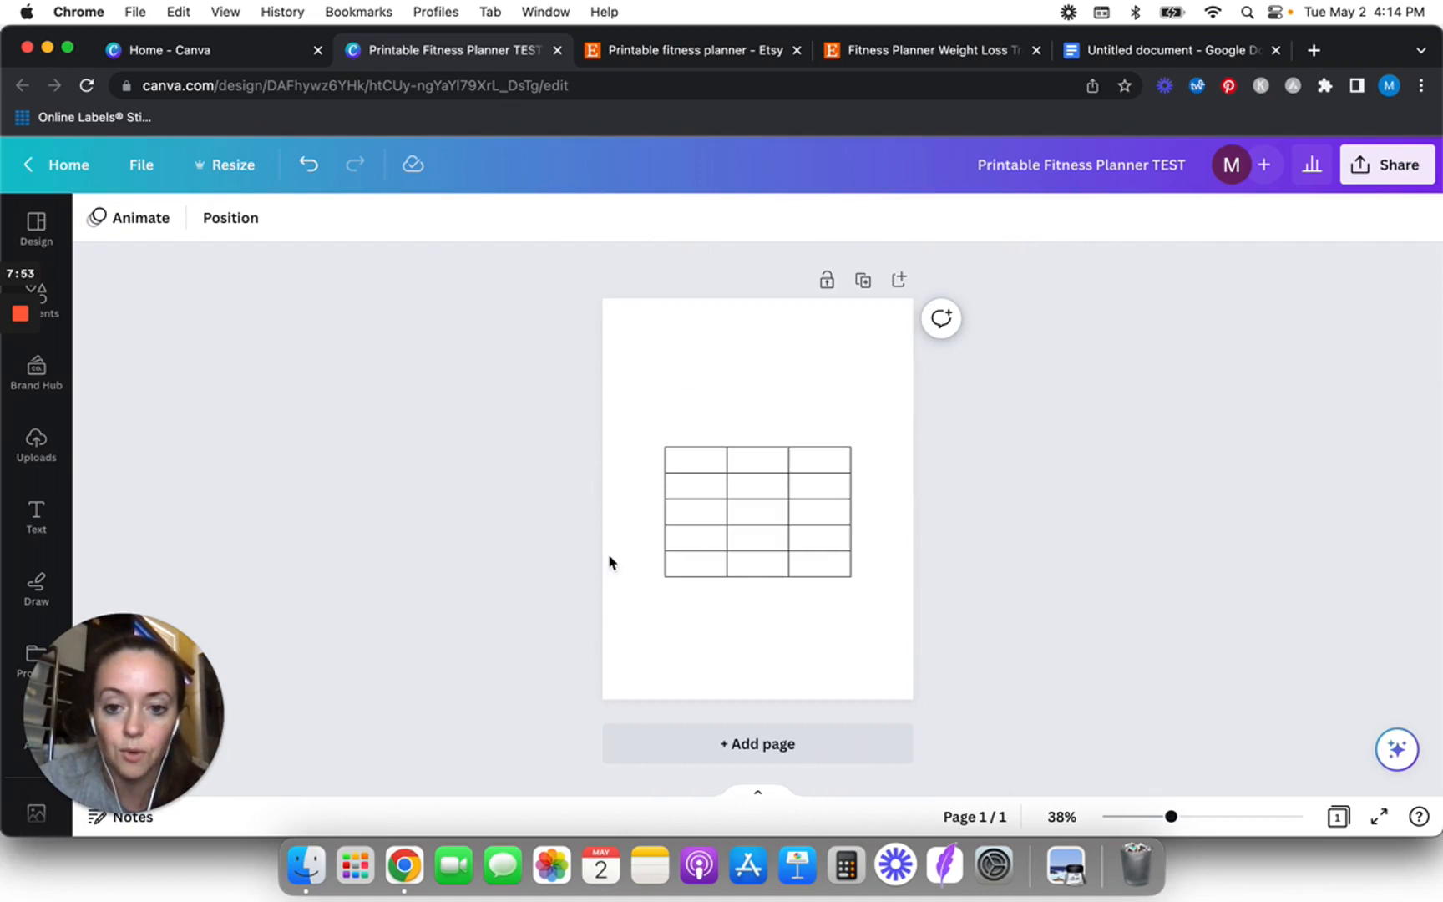
# - Add five rows to the table
pyautogui.click(680, 502)
pyautogui.click(643, 493)
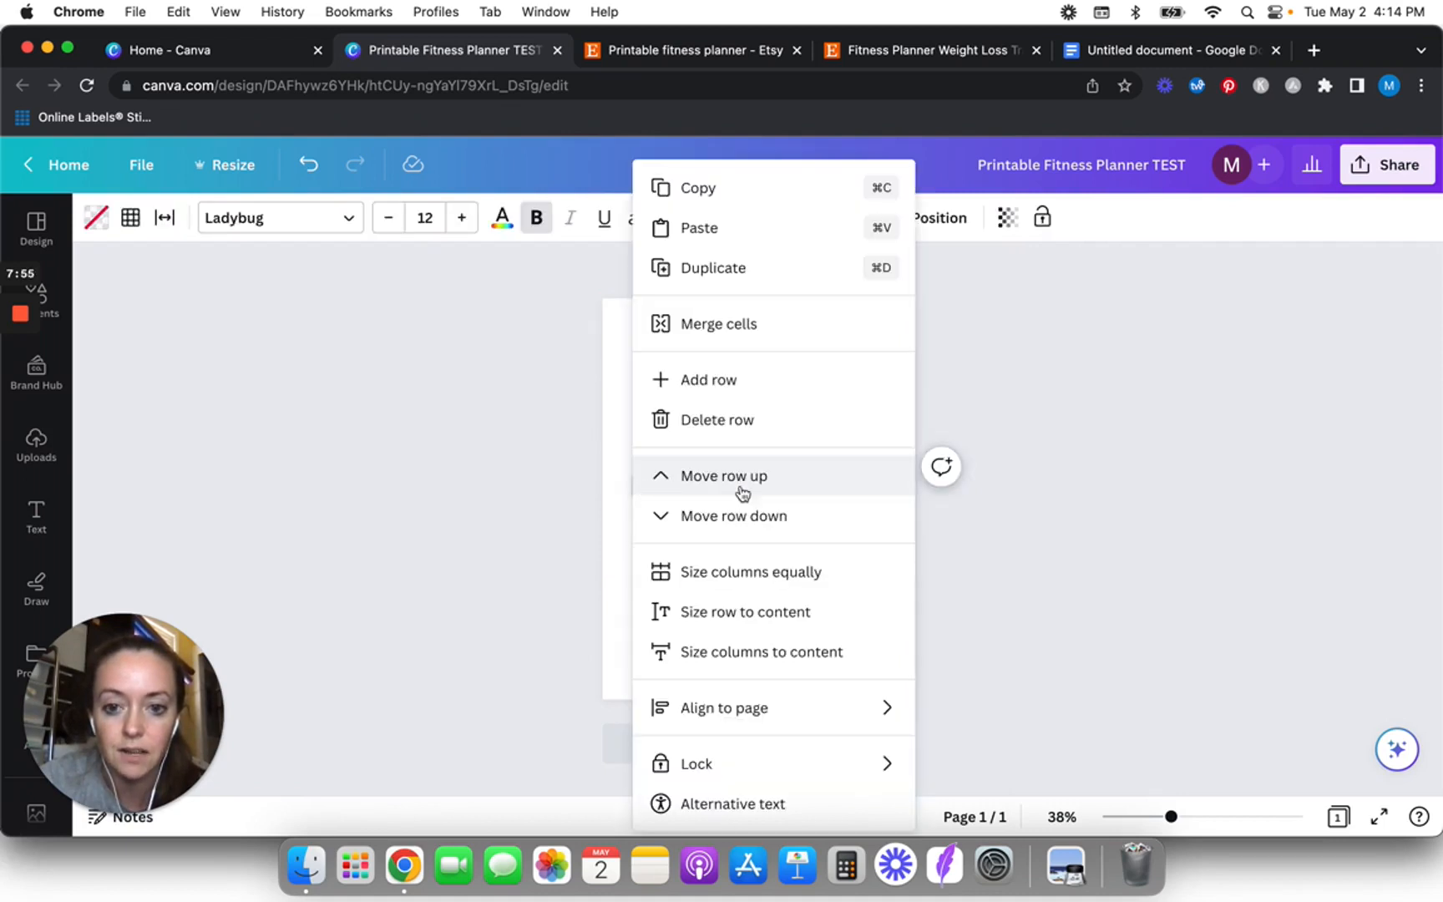
pyautogui.click(736, 386)
pyautogui.click(641, 487)
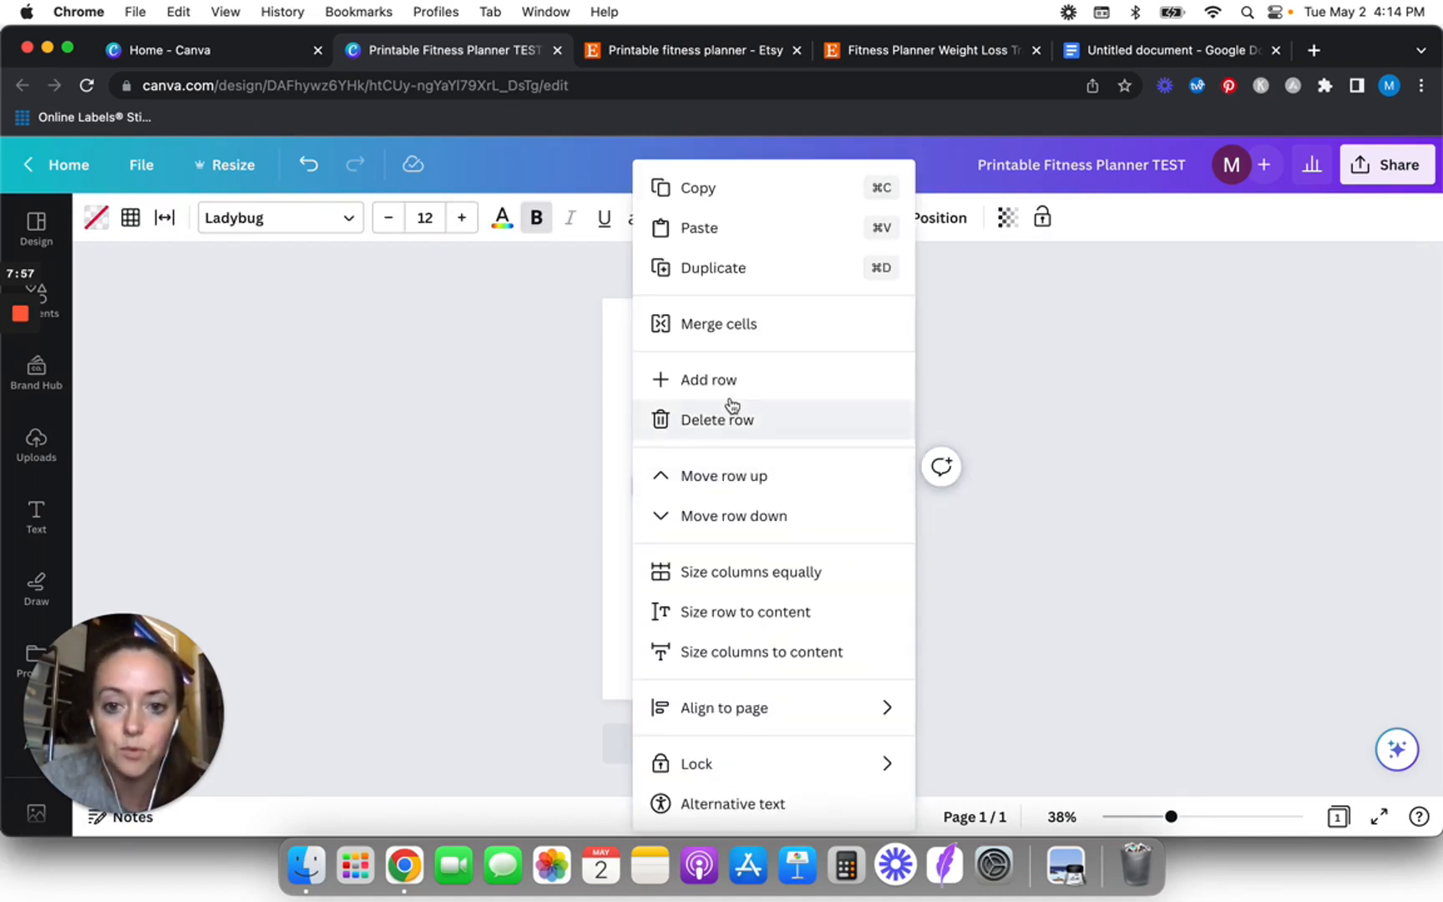
pyautogui.click(733, 389)
pyautogui.click(641, 490)
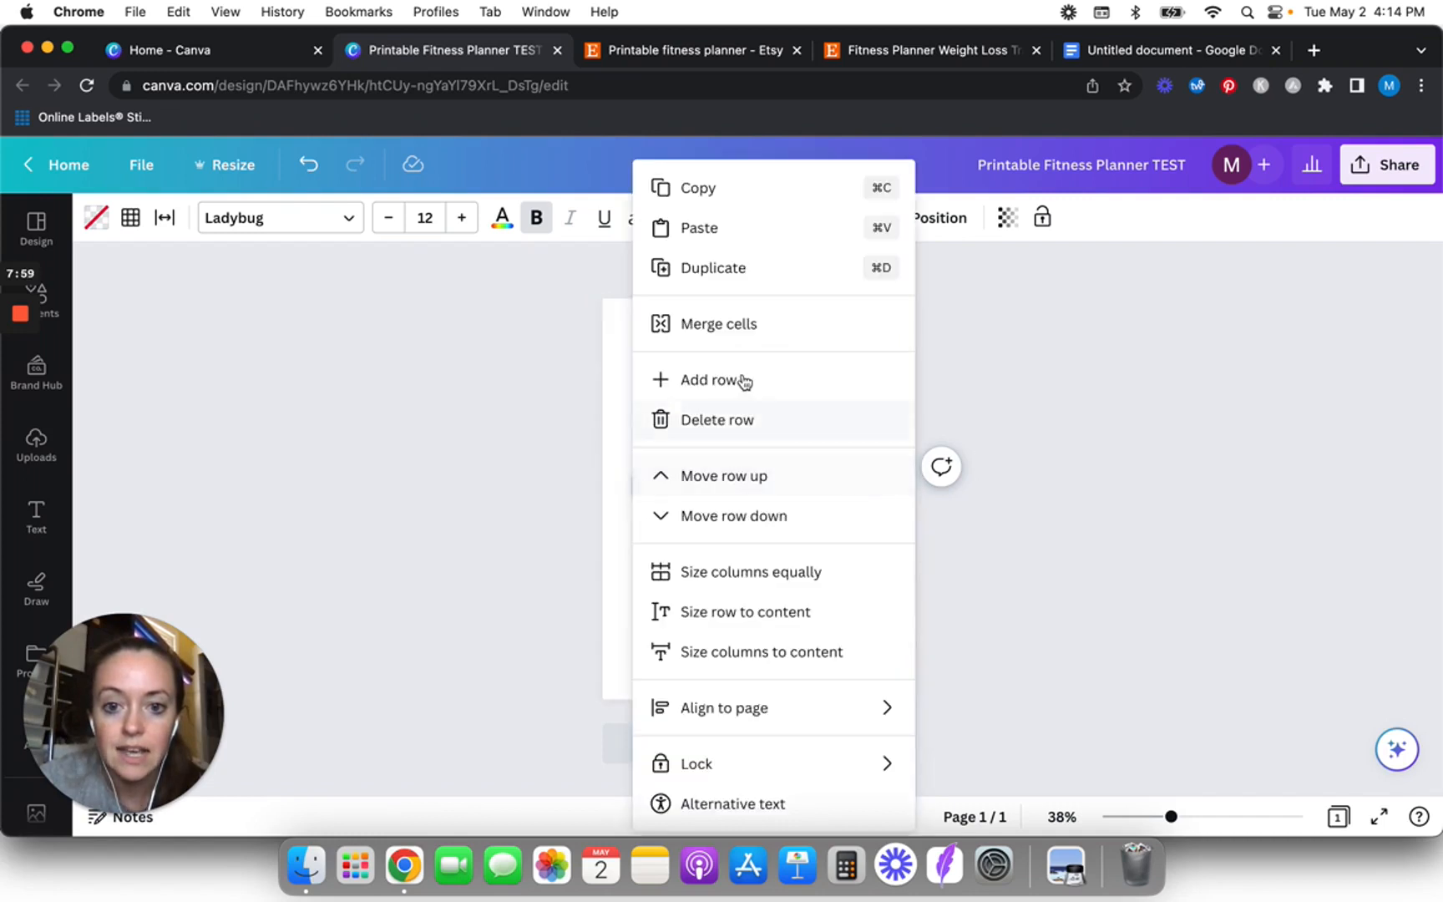
pyautogui.click(743, 382)
pyautogui.click(642, 487)
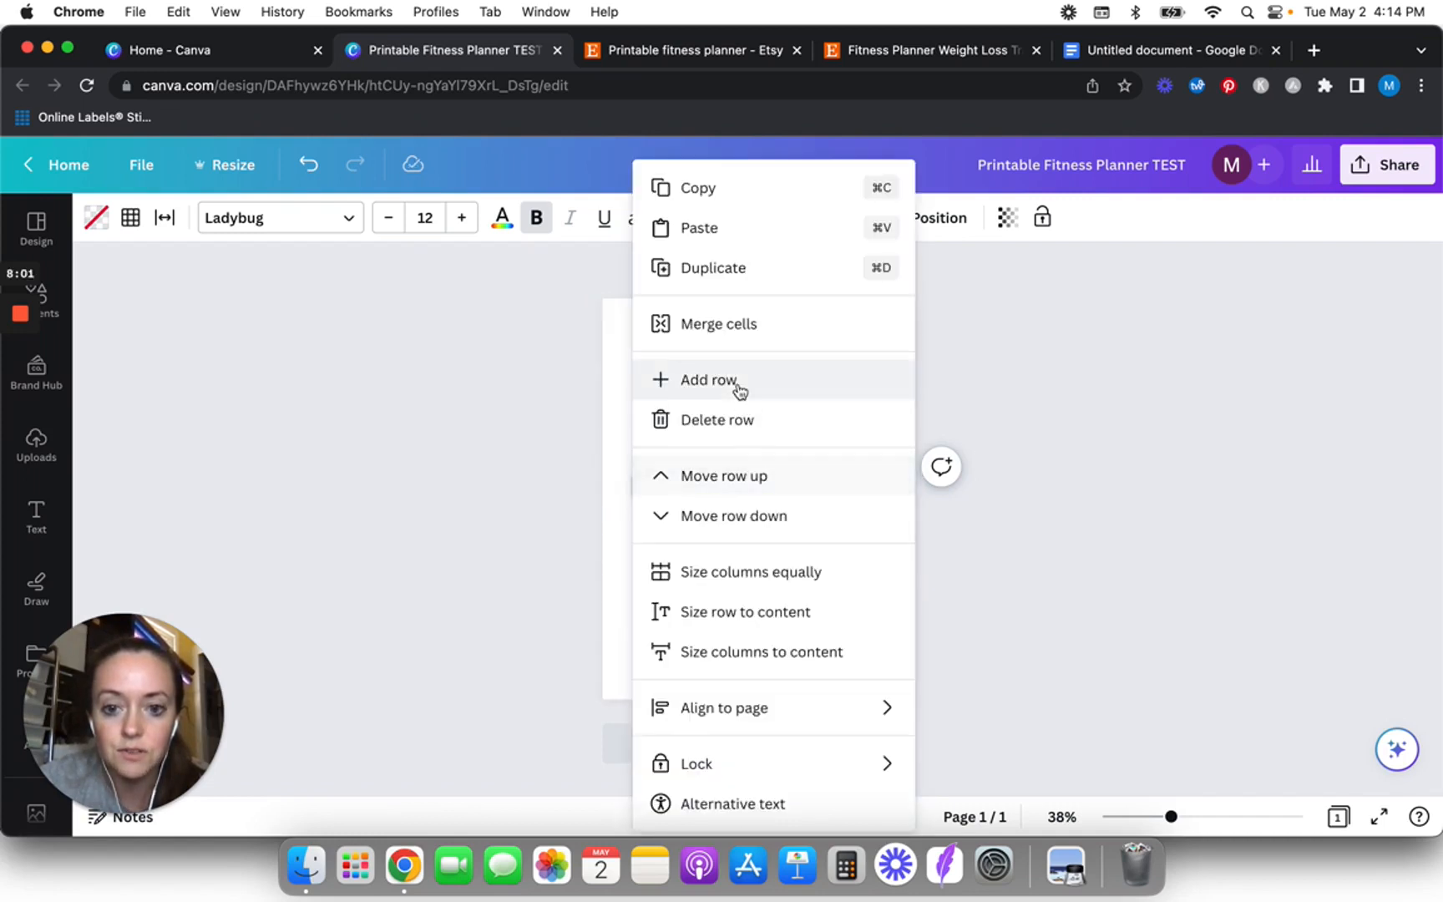
pyautogui.click(737, 386)
pyautogui.click(642, 487)
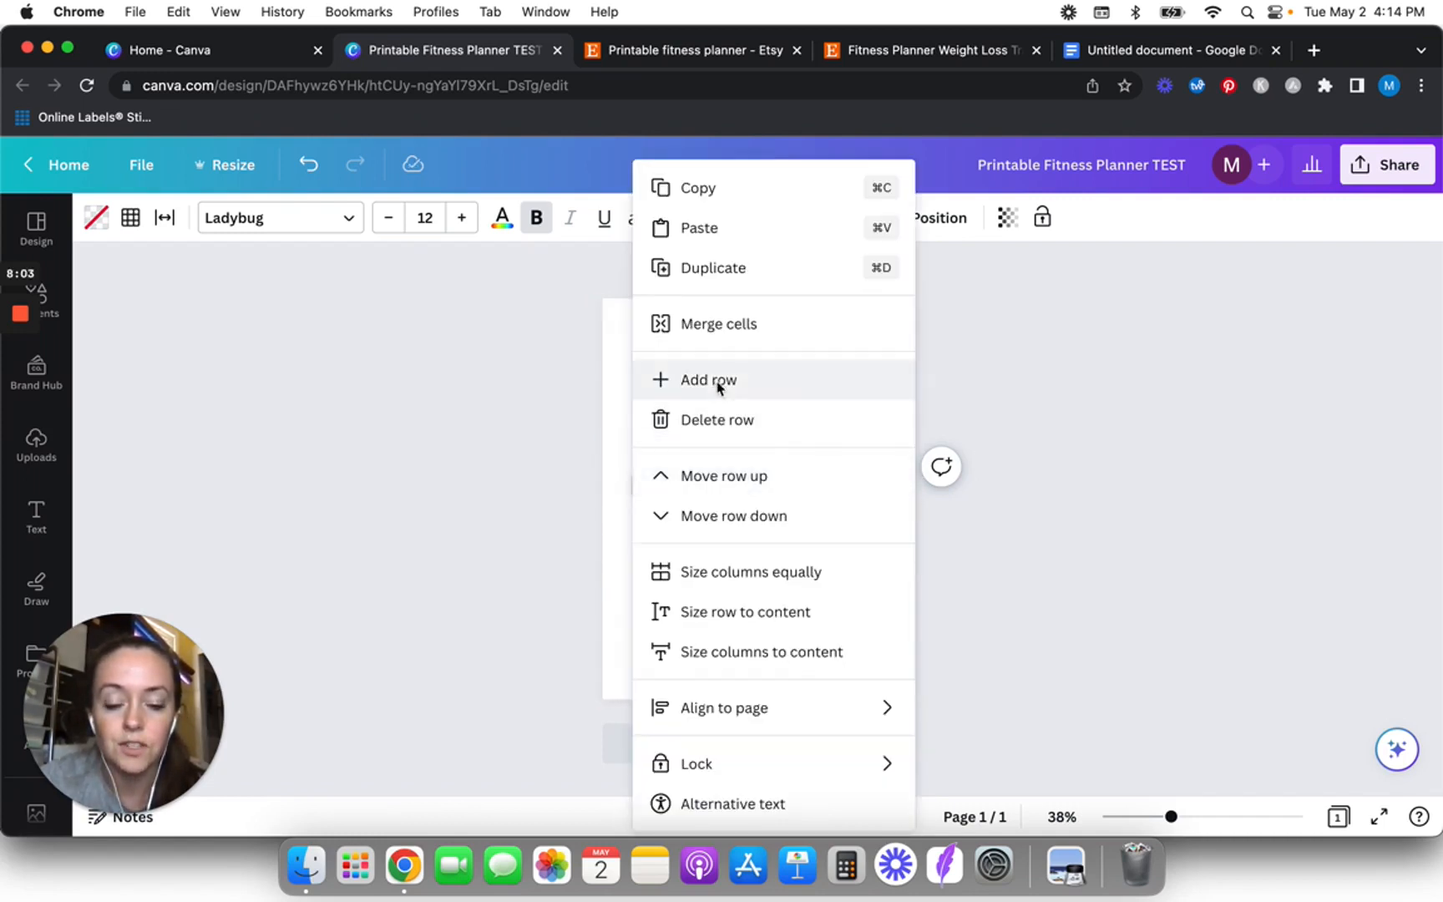
pyautogui.click(718, 386)
pyautogui.click(760, 513)
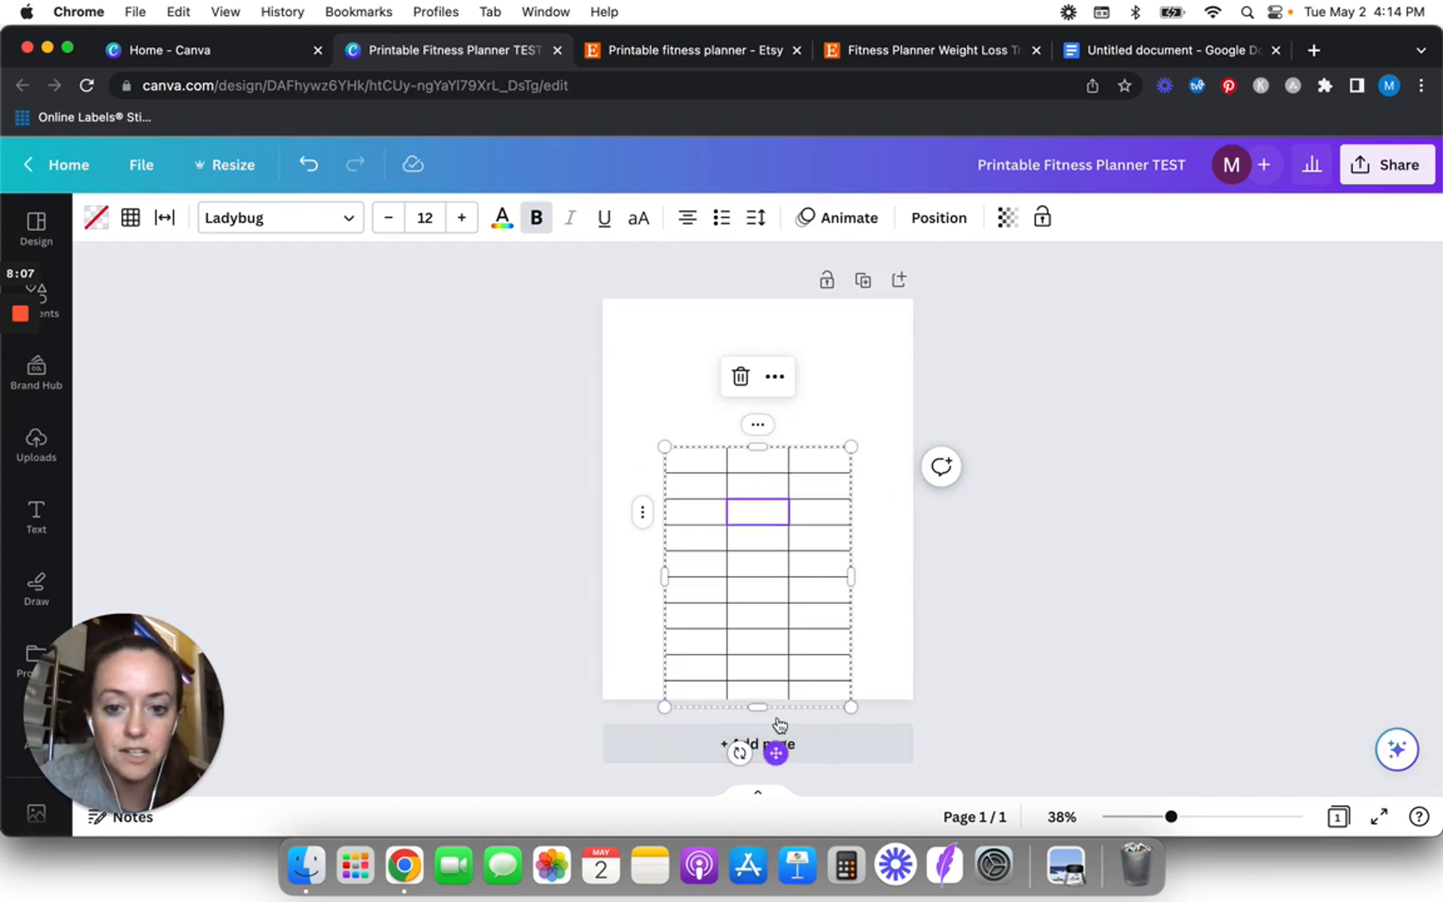
# - Move the table up and toward the page's left margin, and widen it to the matching right margin
pyautogui.moveTo(776, 748); pyautogui.dragTo(744, 702)
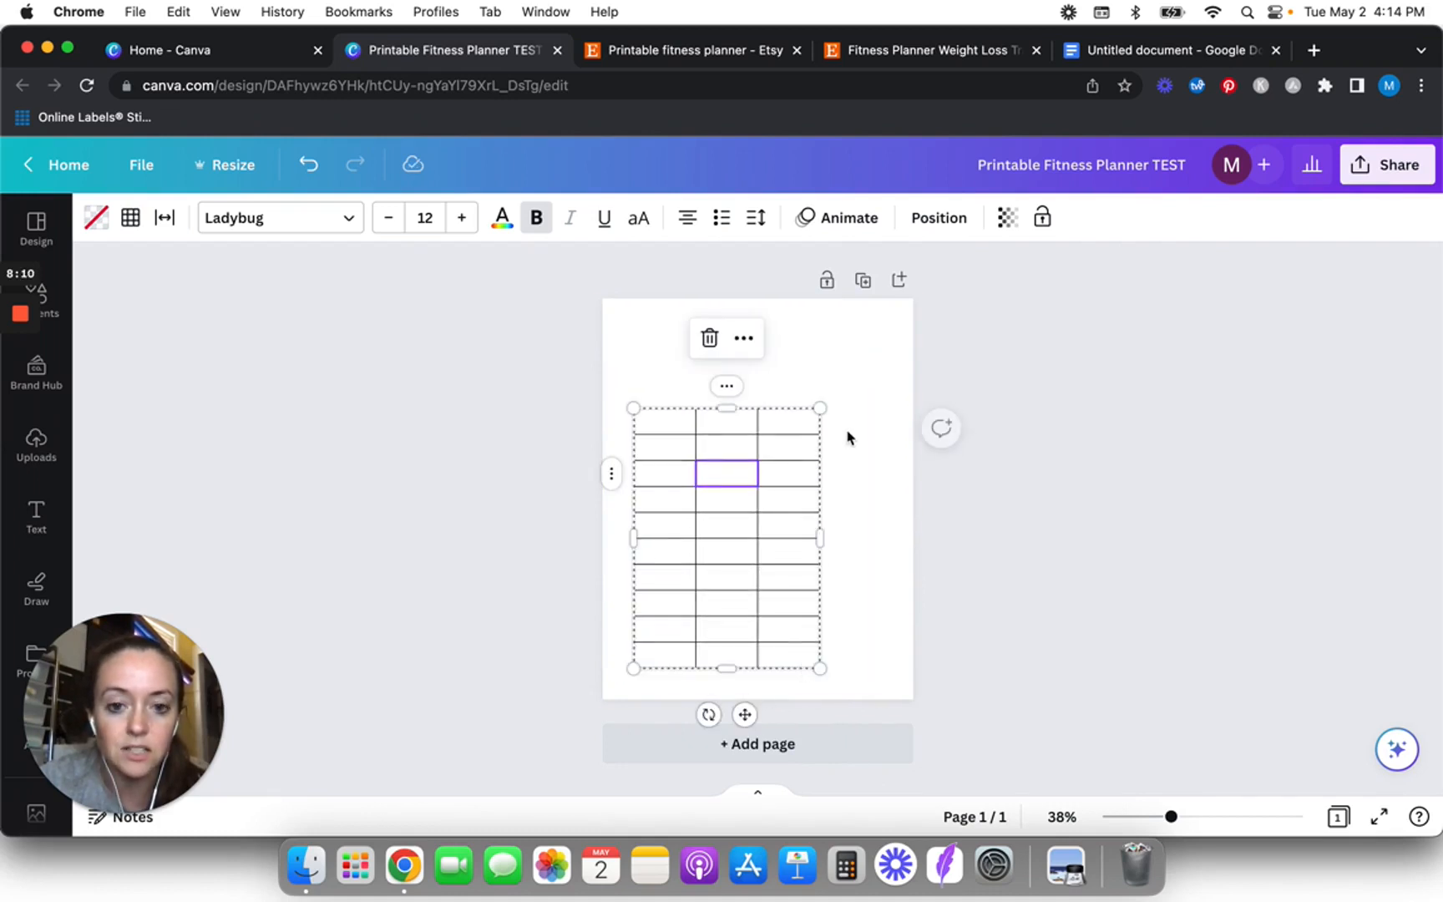
pyautogui.moveTo(820, 408); pyautogui.dragTo(888, 413)
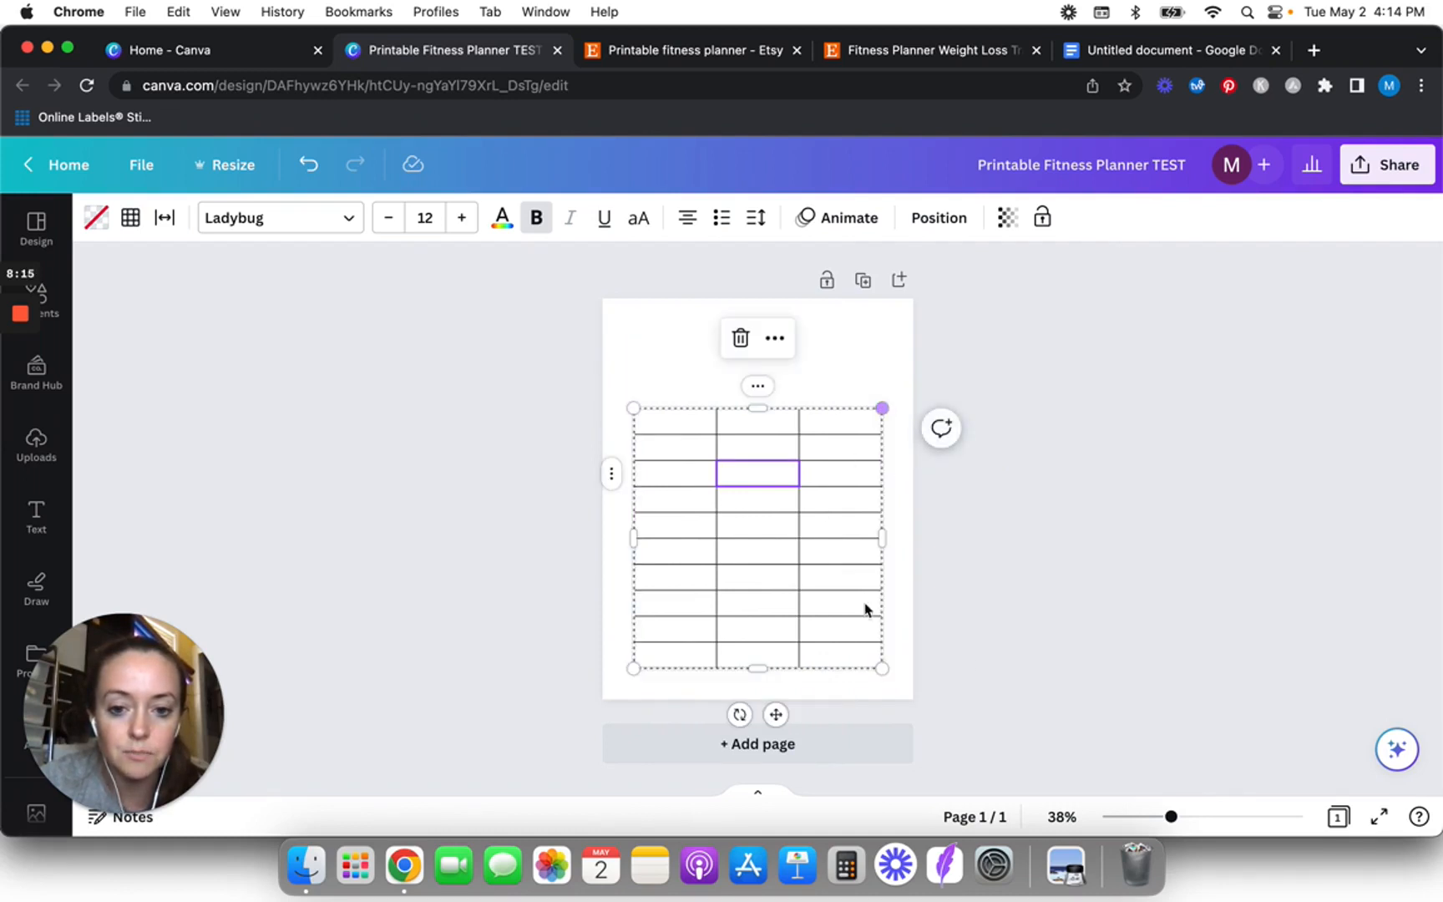
# - Add two more rows to the table, and reduce its height so that it fits within the page
pyautogui.click(611, 474)
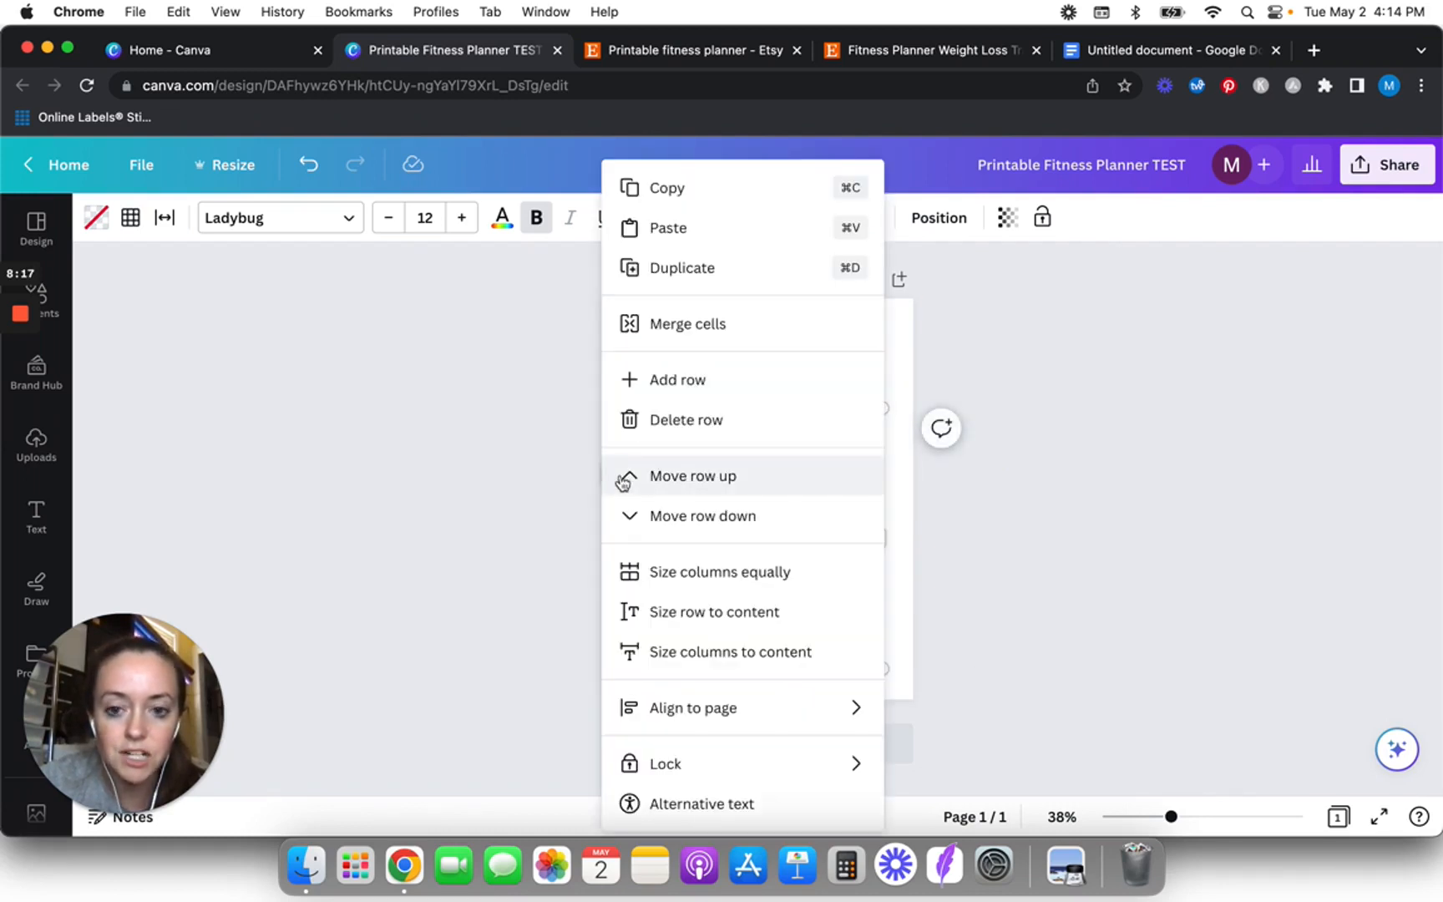
pyautogui.click(690, 378)
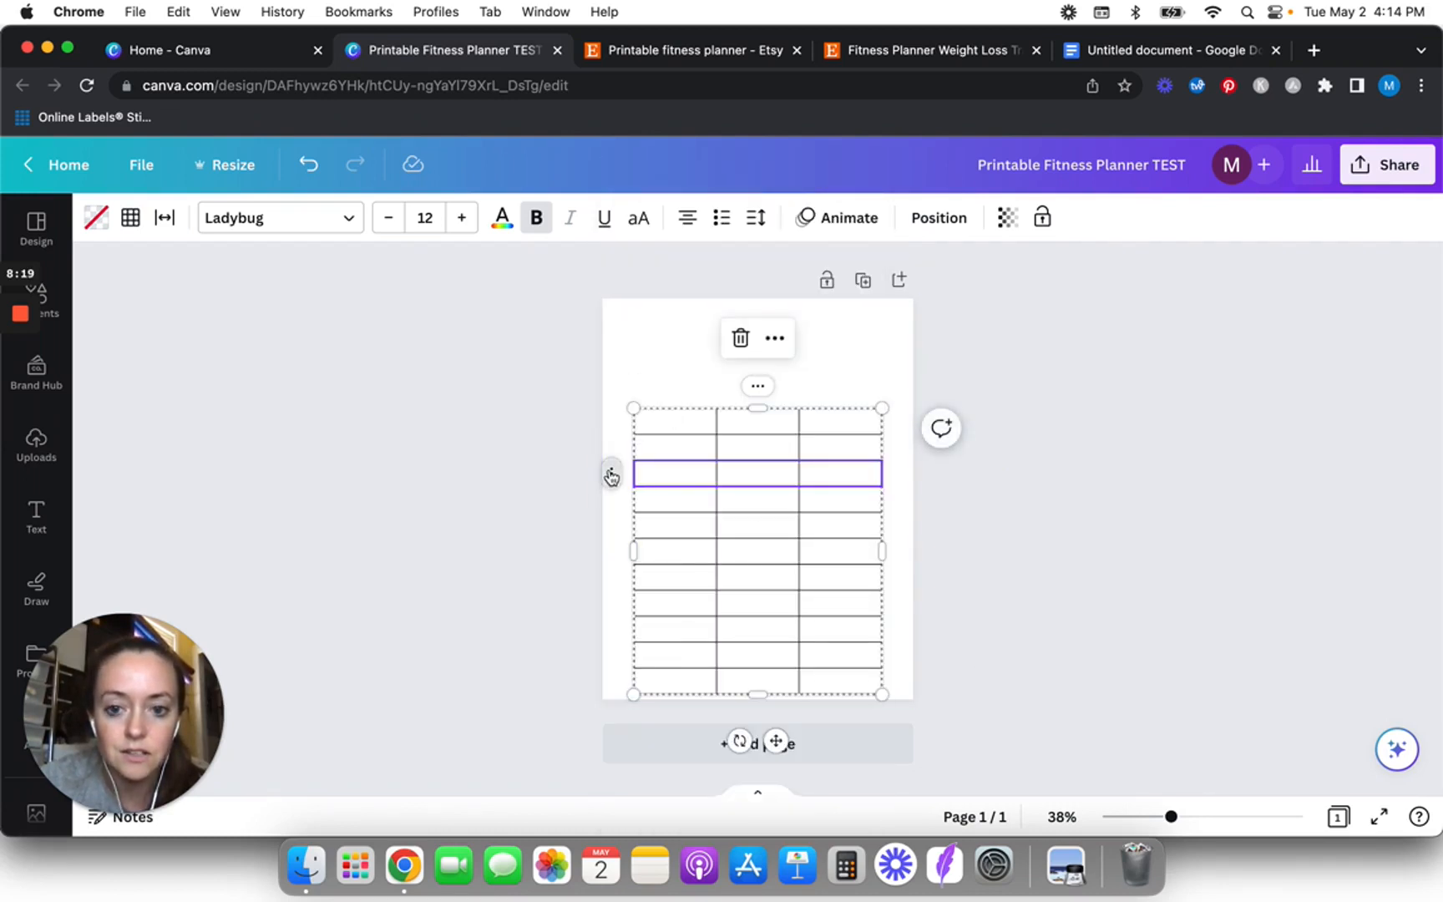
pyautogui.click(612, 477)
pyautogui.click(669, 378)
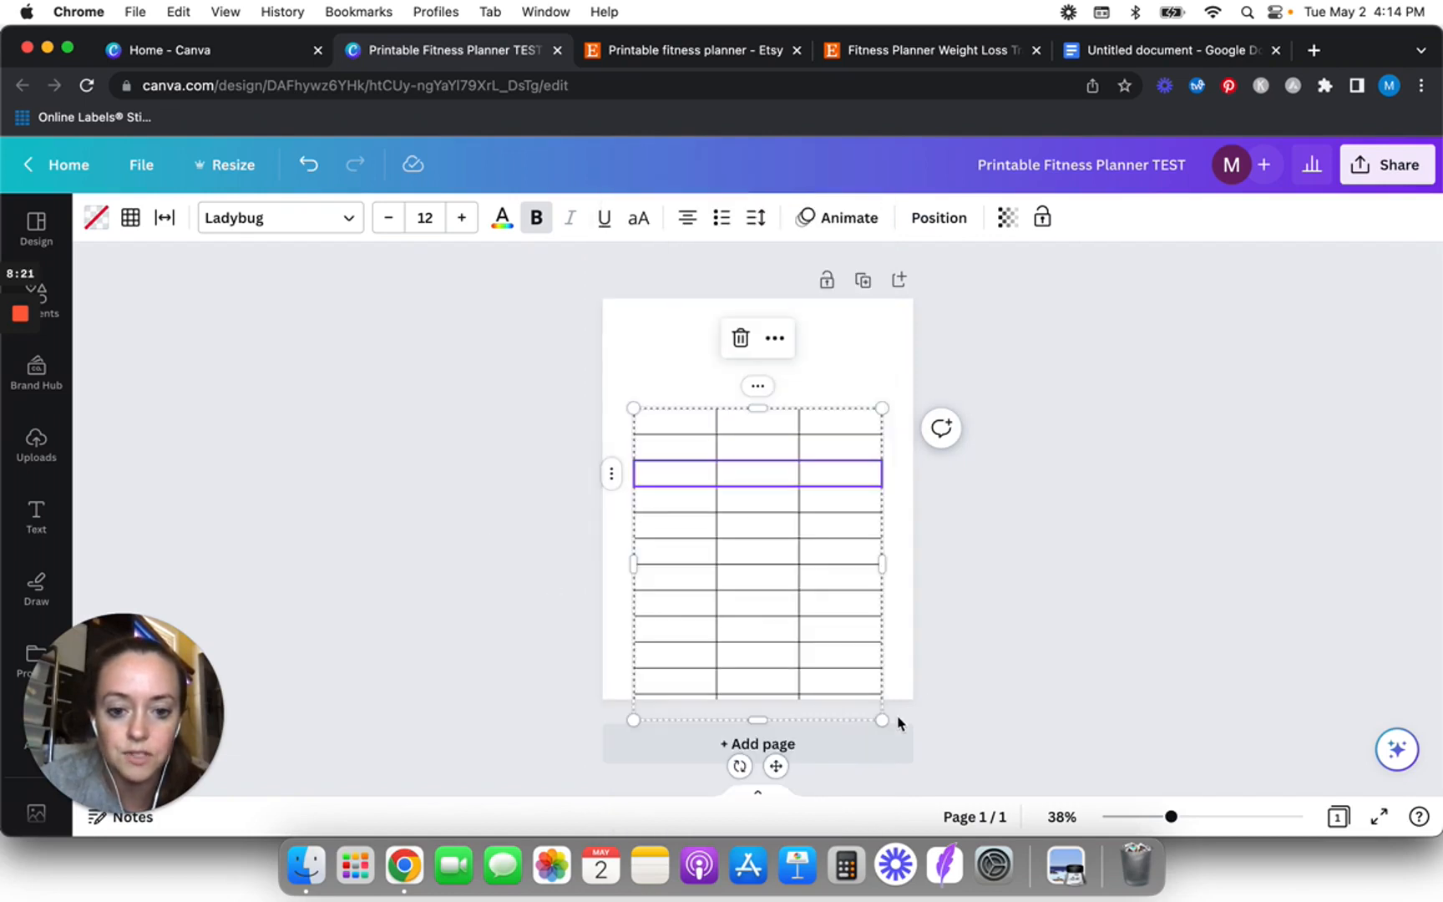
pyautogui.moveTo(878, 674); pyautogui.dragTo(882, 672)
pyautogui.click(1022, 432)
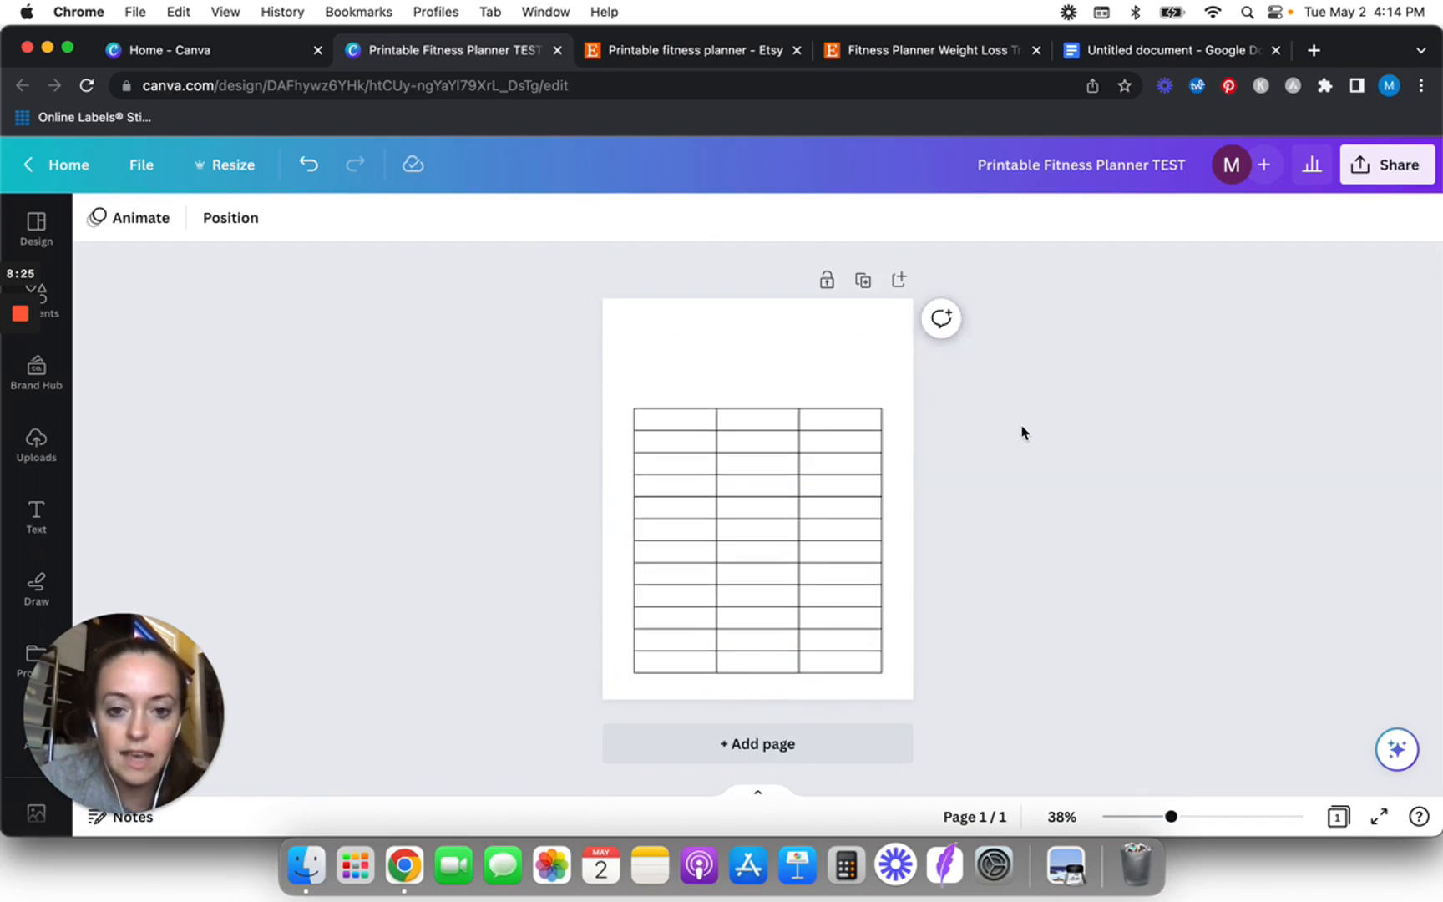
# - Check the column notes for the weight loss tracker in the Google Docs checklist, and return to the Canva design
pyautogui.click(691, 420)
pyautogui.click(1170, 52)
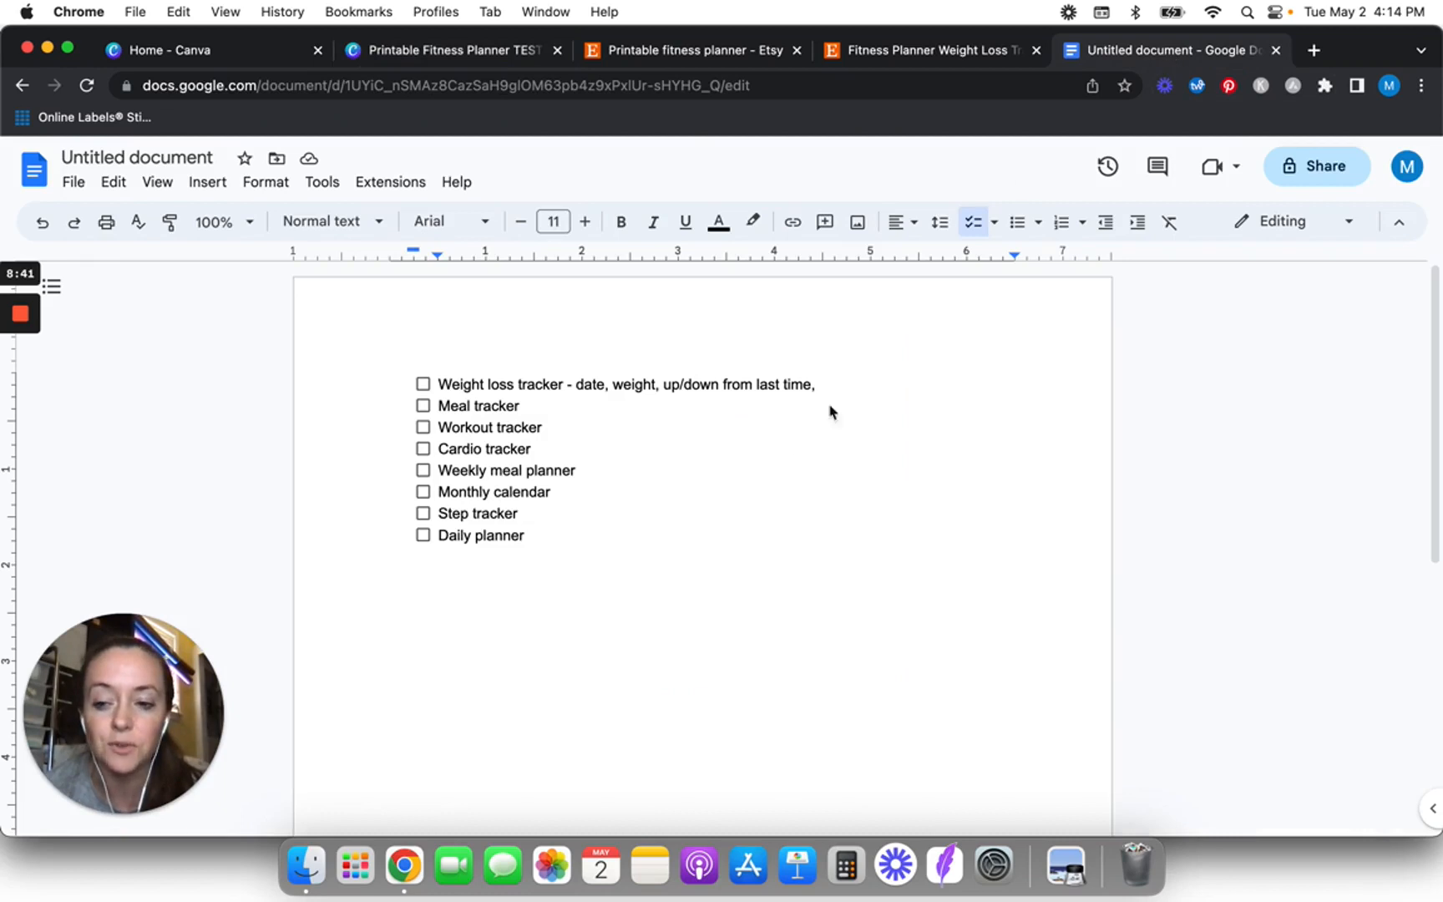
pyautogui.click(447, 50)
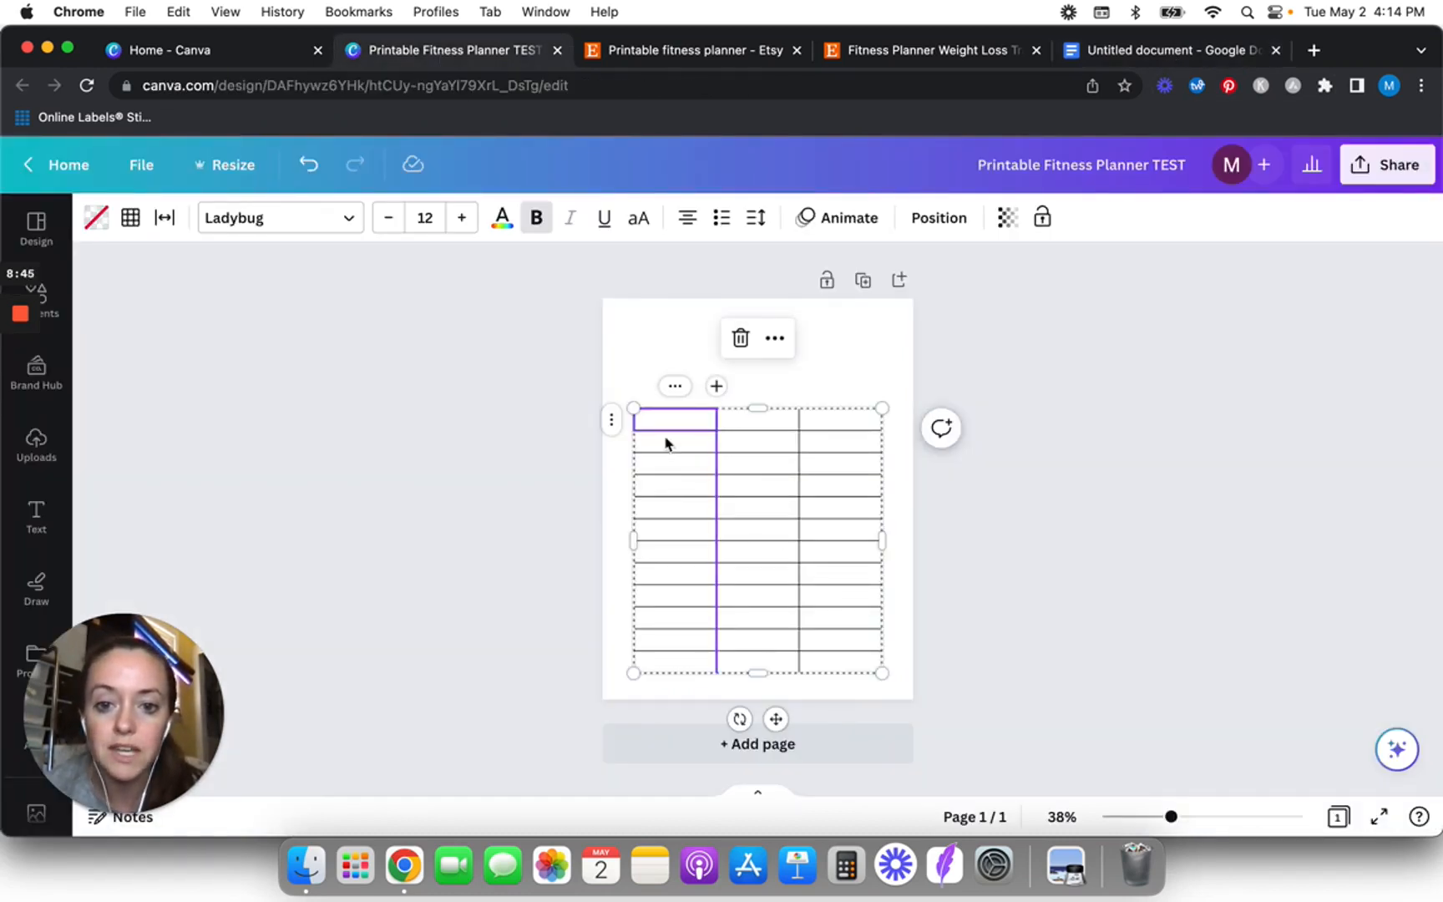
# - Narrow the table's first column to about half its width, and deselect the table
pyautogui.click(439, 554)
pyautogui.click(692, 425)
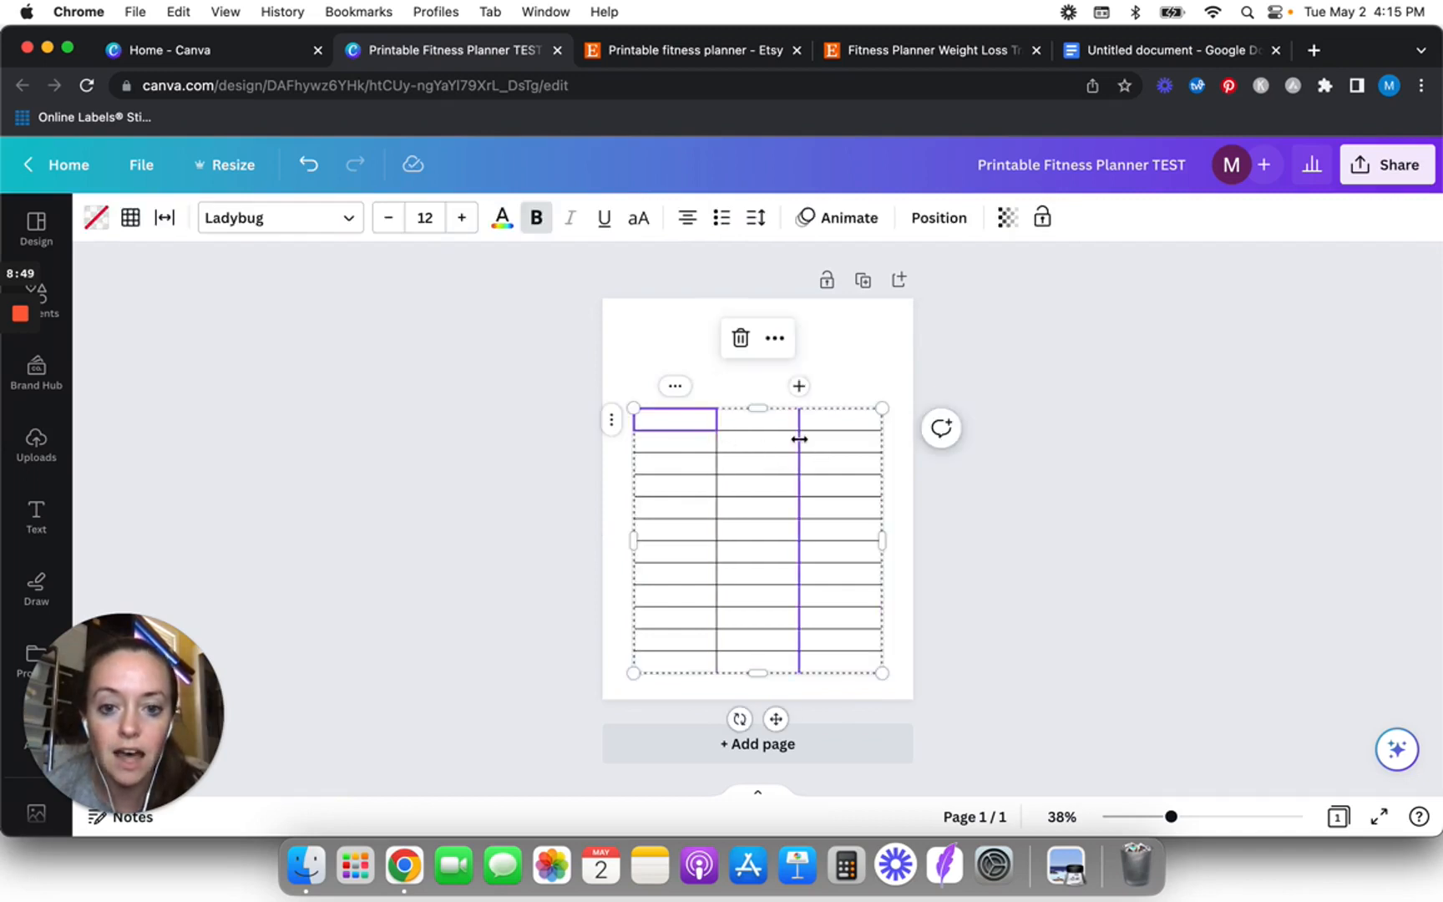
pyautogui.moveTo(682, 438)
pyautogui.mouseDown()
pyautogui.moveTo(814, 448)
pyautogui.moveTo(674, 447)
pyautogui.mouseUp()
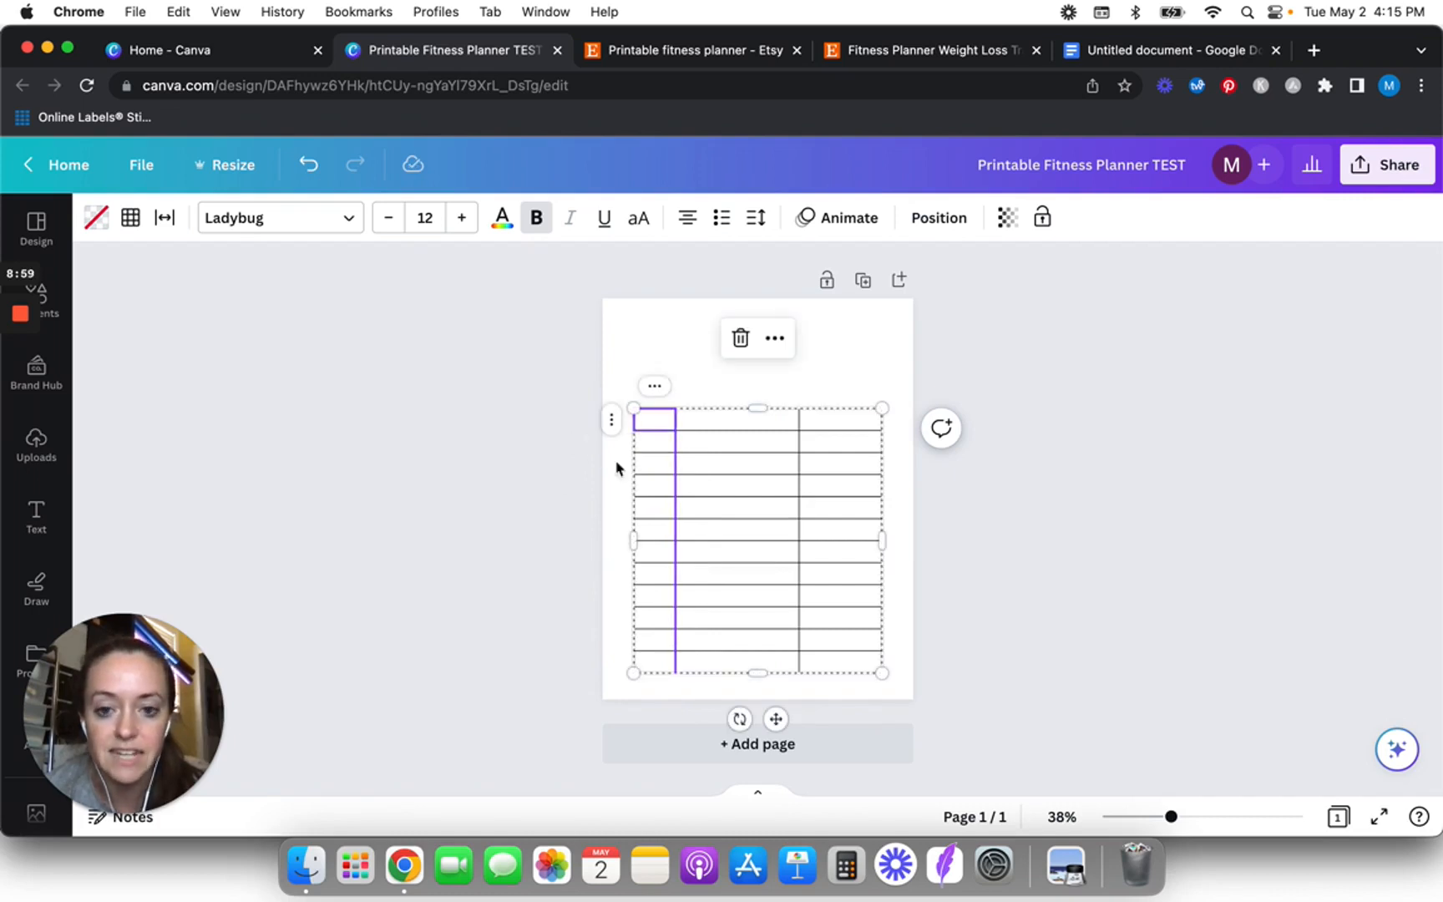
pyautogui.click(590, 467)
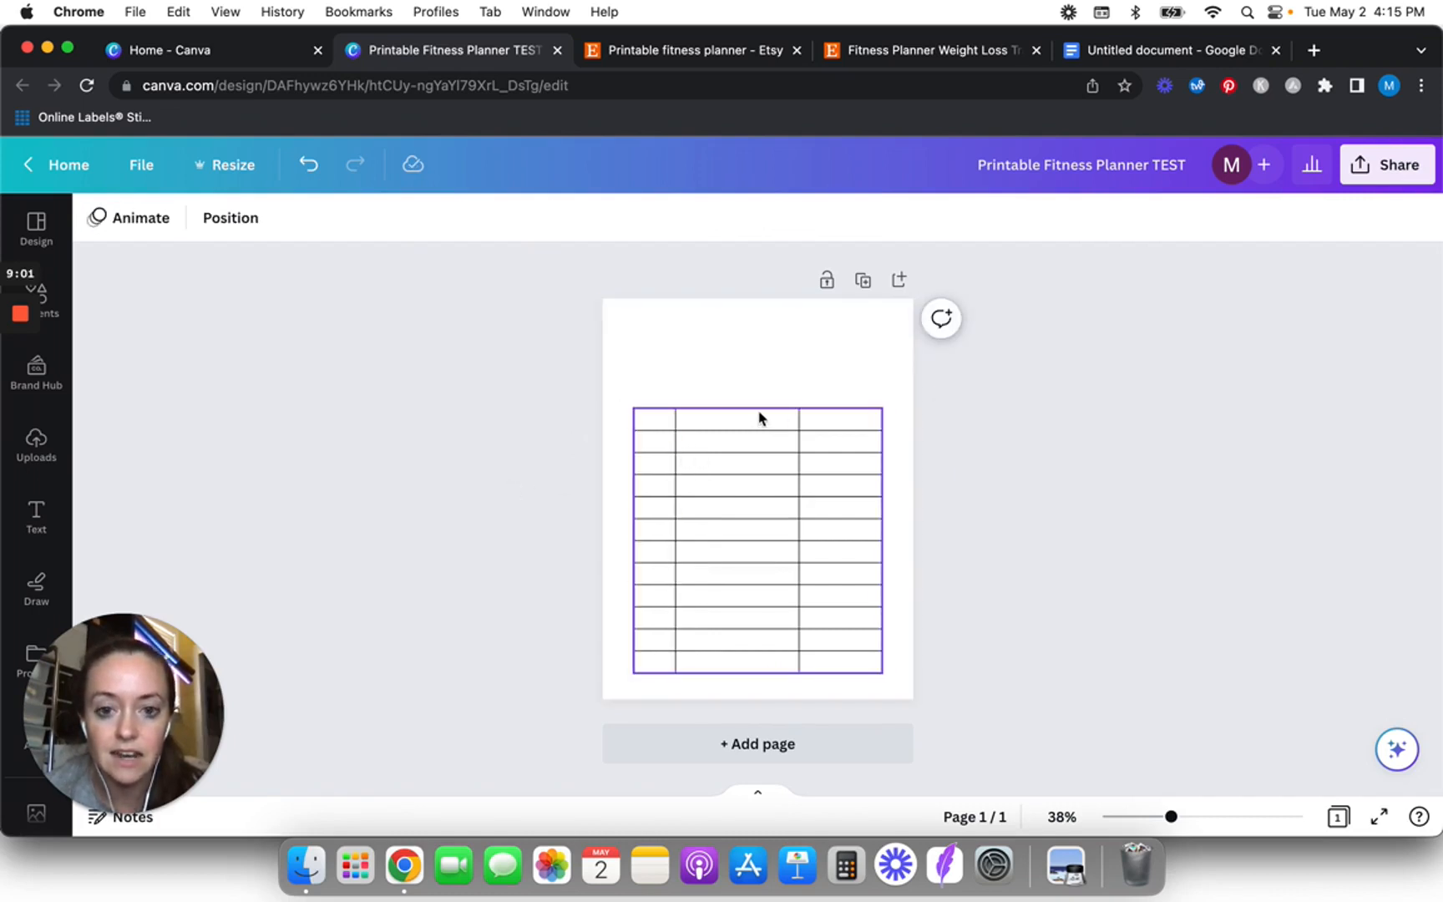
# - Shift the divider between the middle and last columns to make the middle column slightly narrower, and deselect the table
pyautogui.click(803, 427)
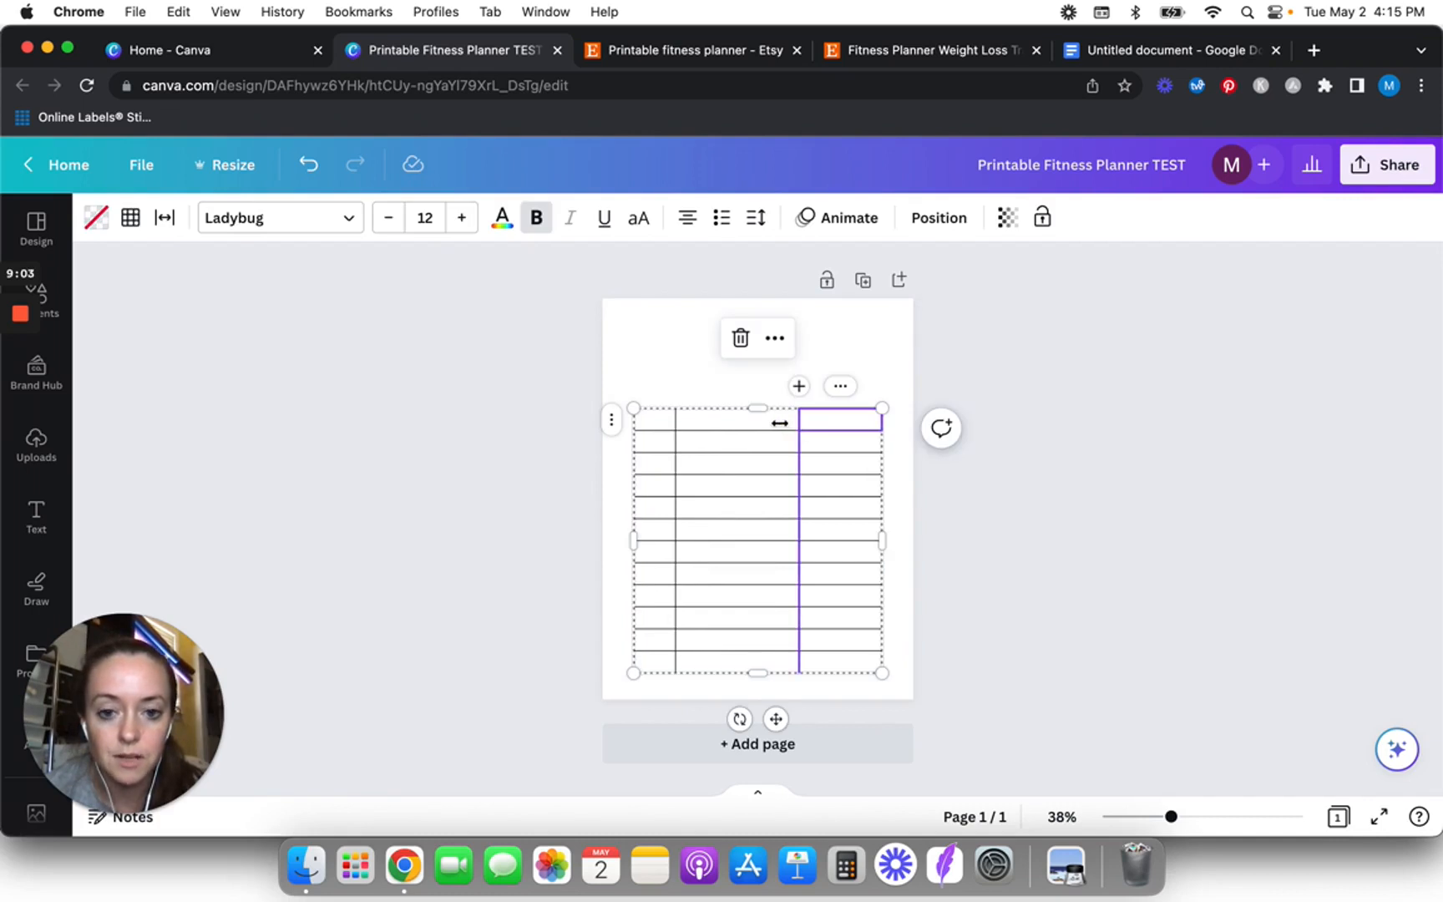
pyautogui.moveTo(779, 423); pyautogui.dragTo(780, 424)
pyautogui.click(570, 413)
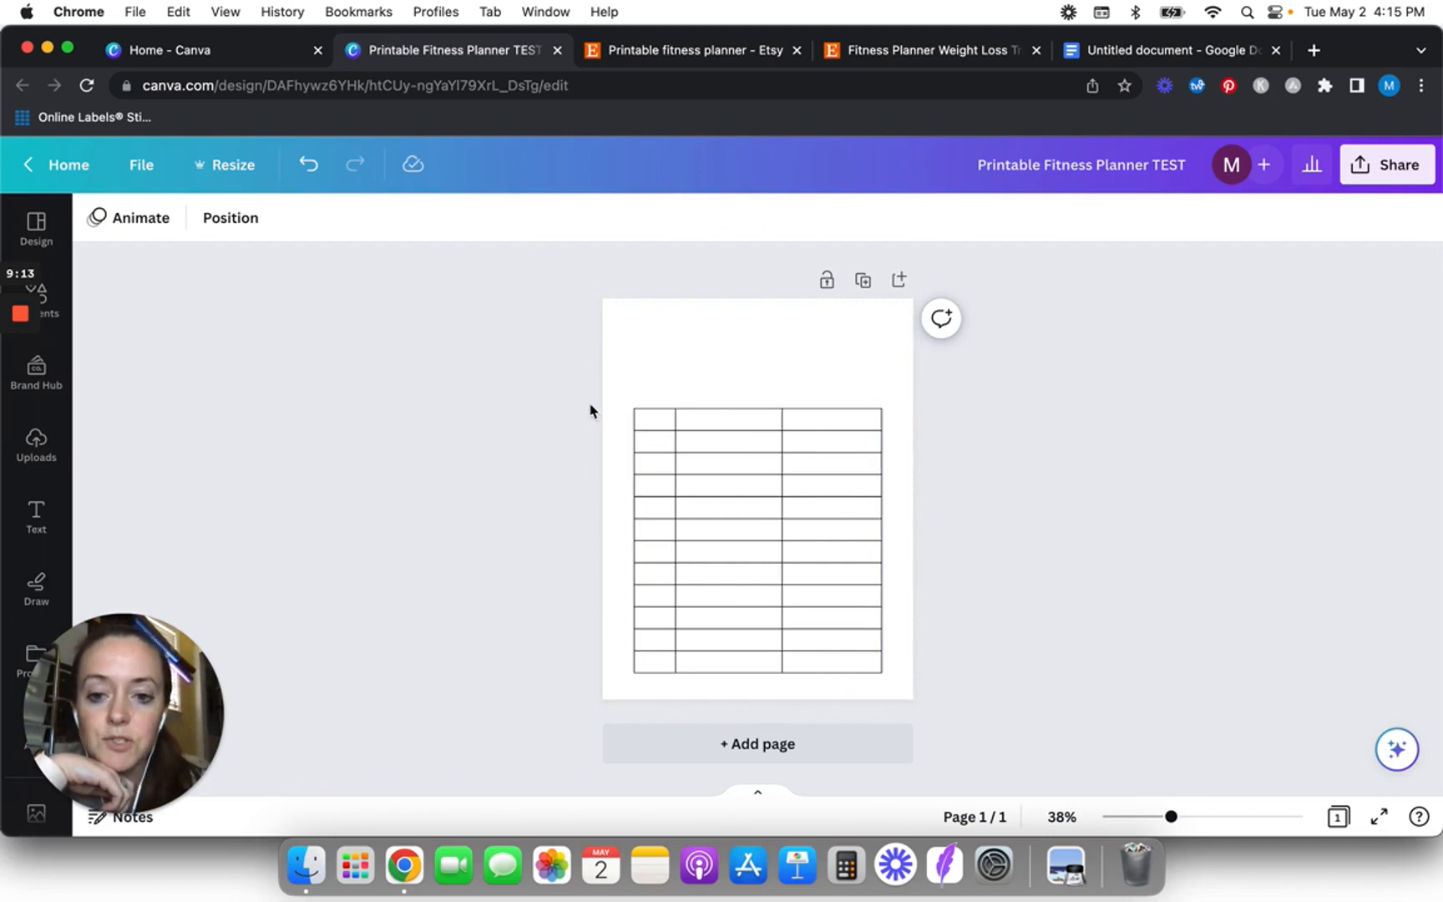
# - Try placing a separate text box over the middle column's header cell, and delete it
pyautogui.click(733, 431)
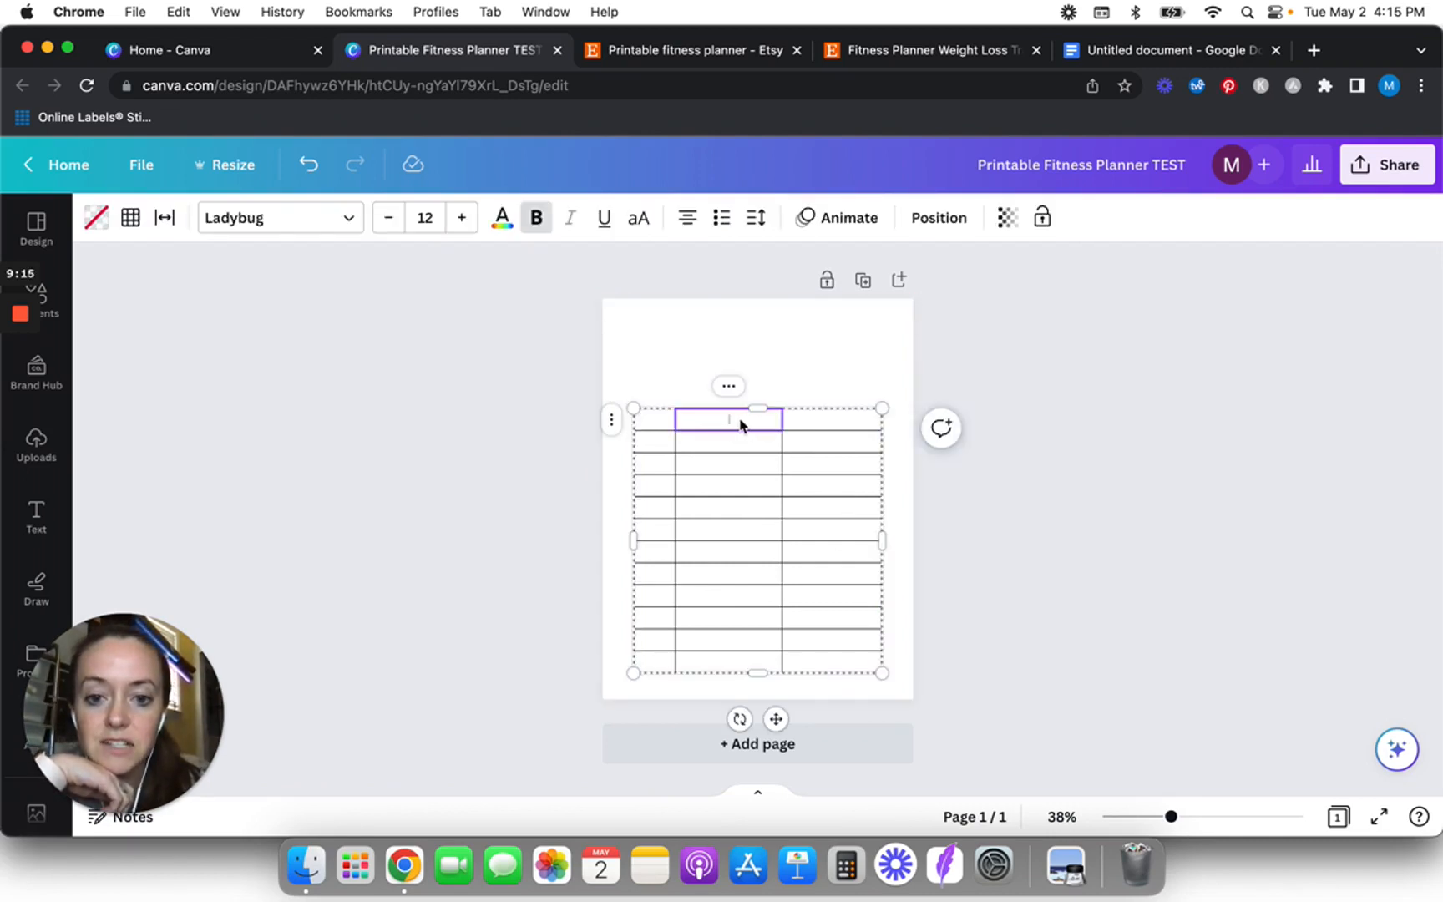
pyautogui.scroll(5, 739, 445)
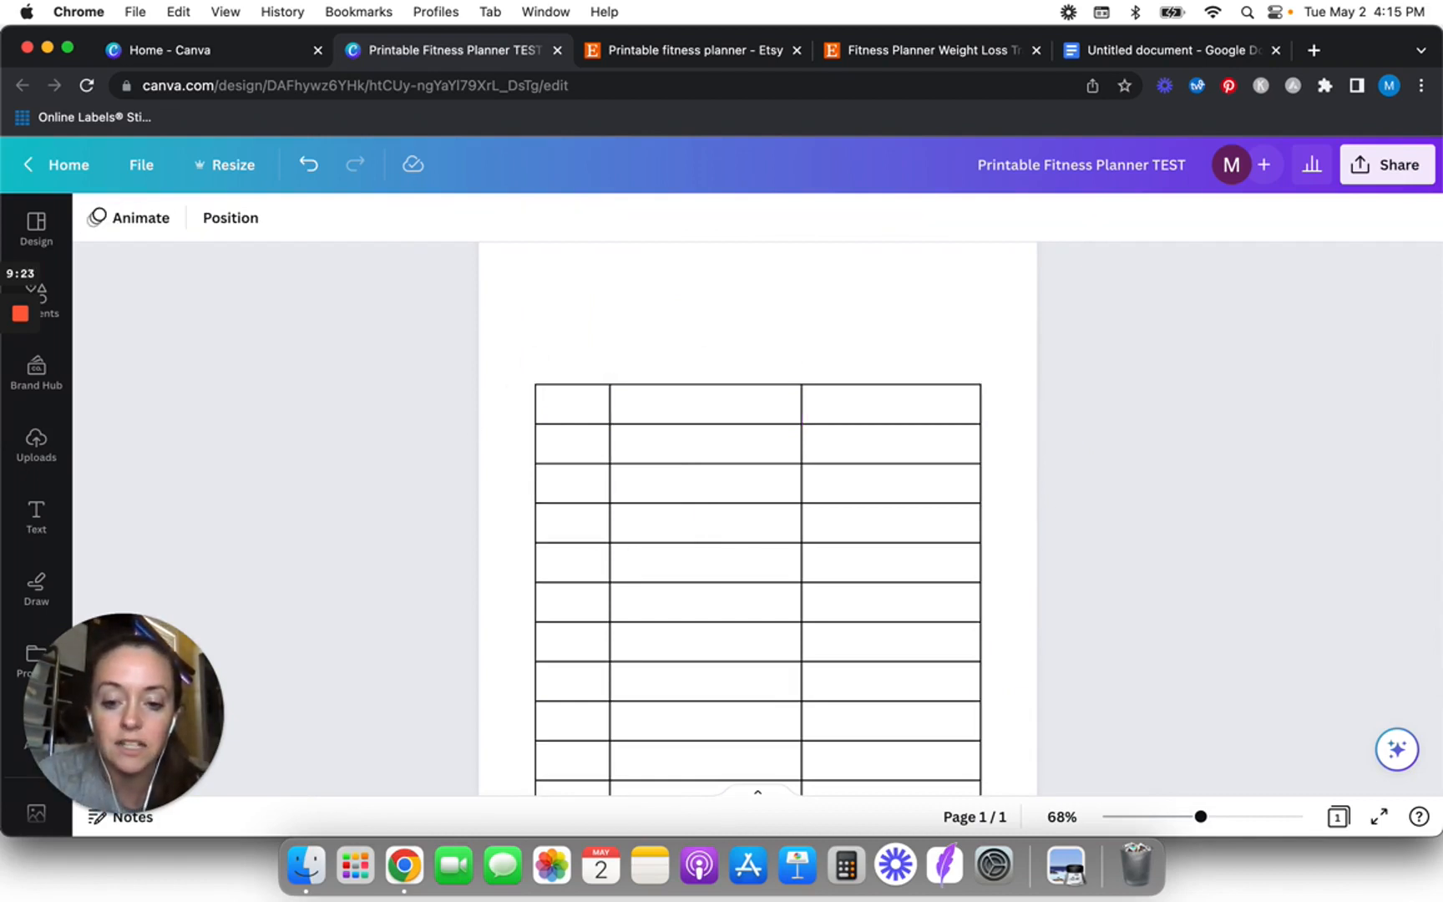
pyautogui.press('t')
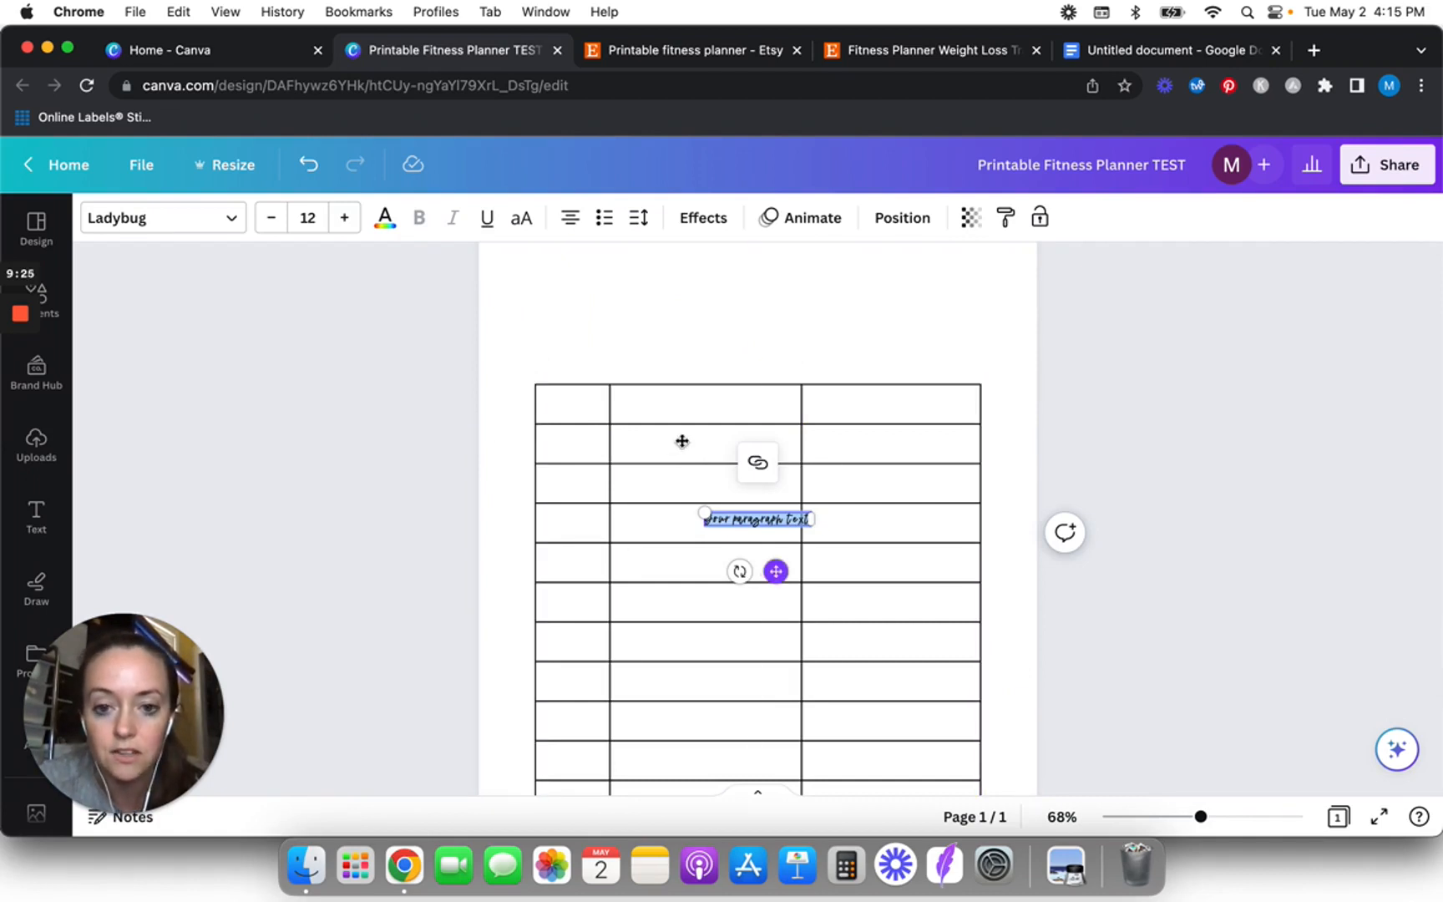
pyautogui.moveTo(683, 441); pyautogui.dragTo(722, 457)
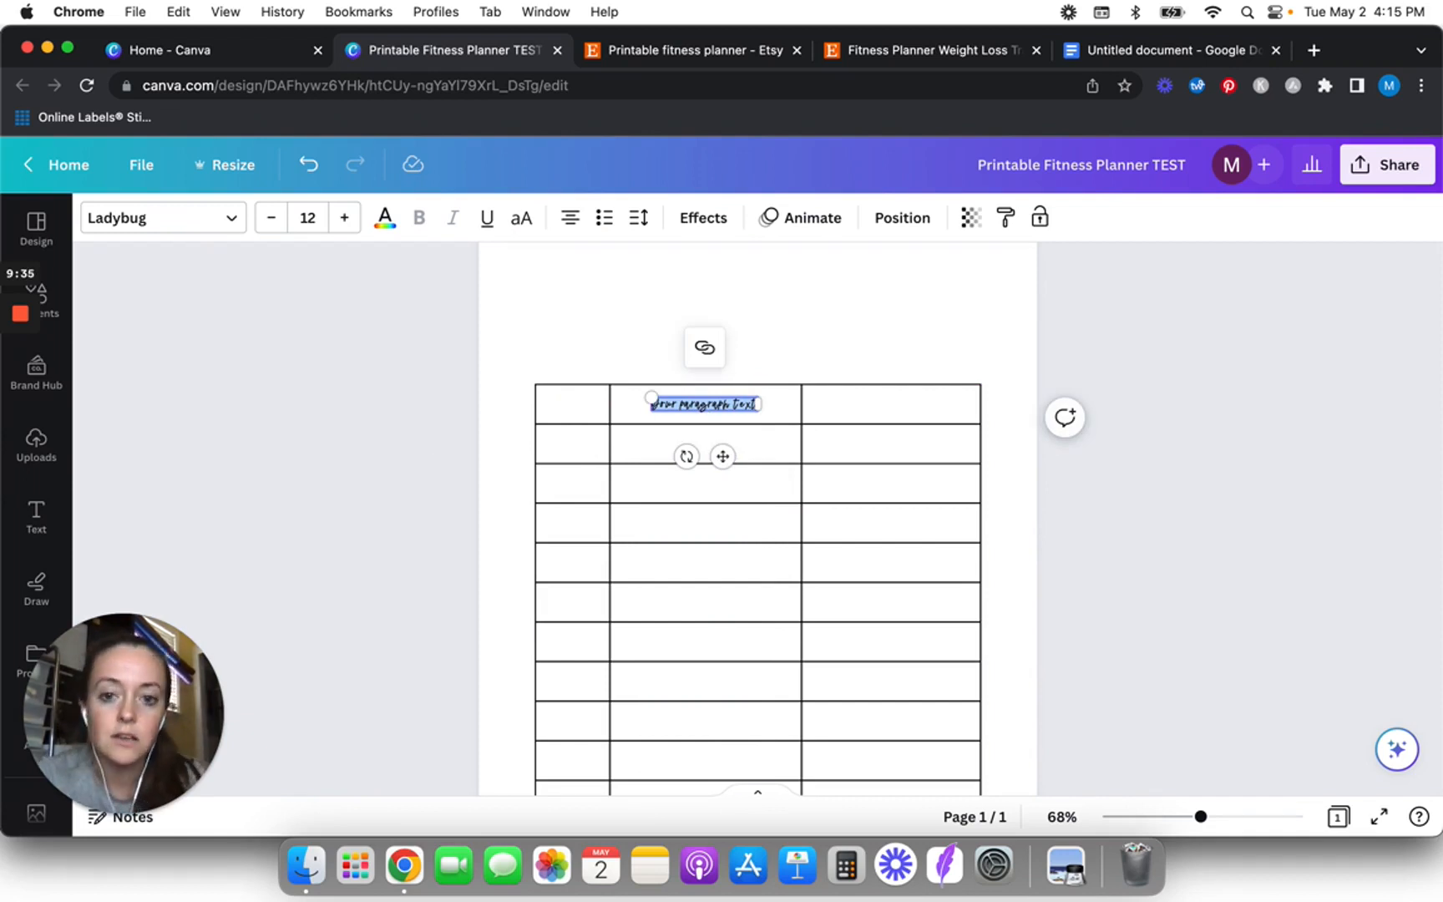
pyautogui.press('BackSpace')
pyautogui.click(433, 464)
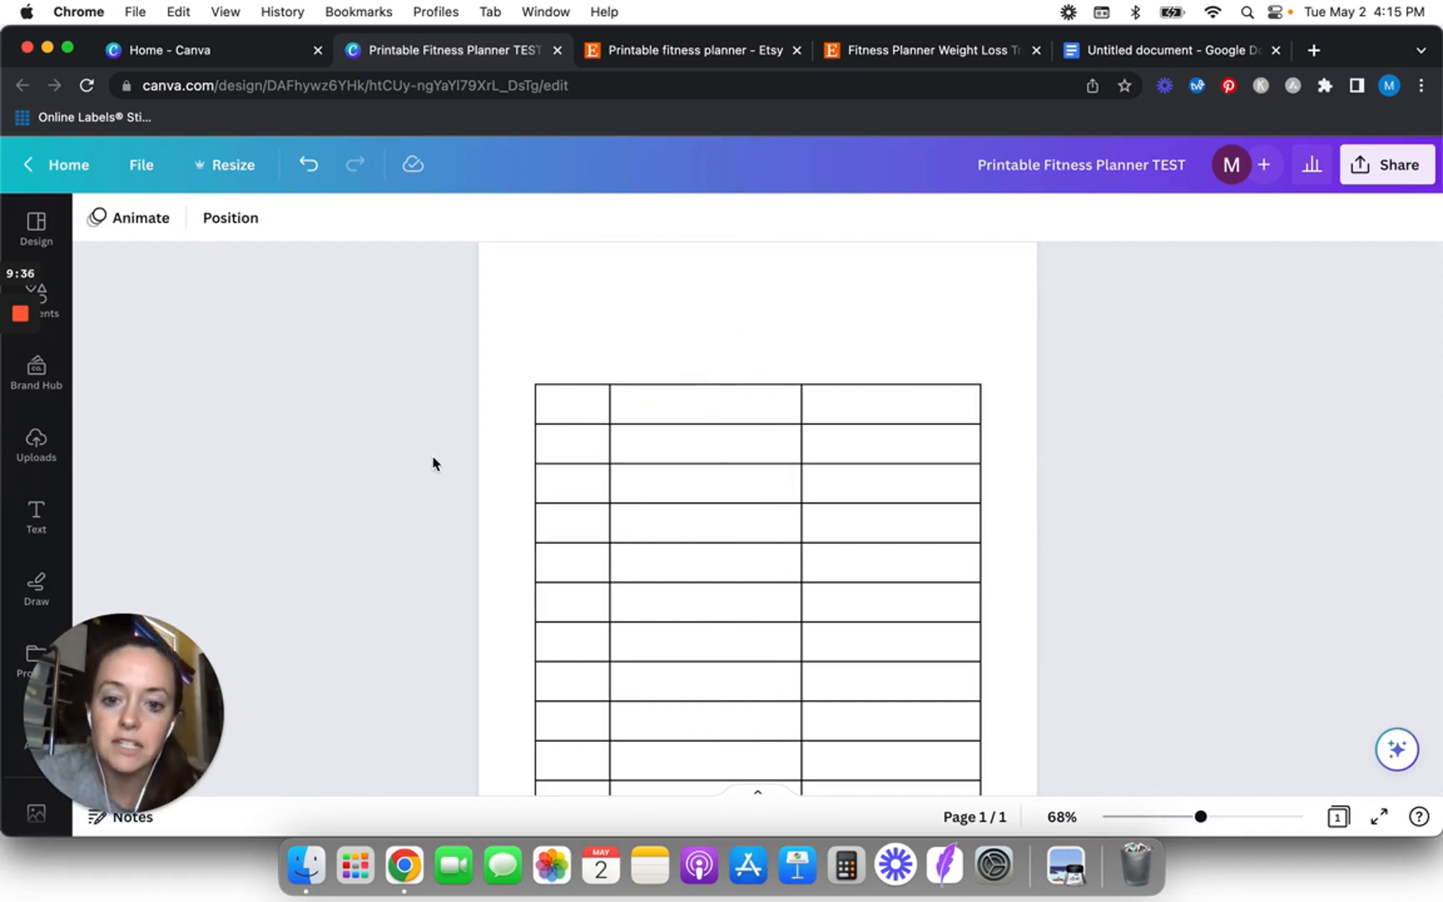
# - Label the first two header cells of the table "Date" and "Actual Weight"
pyautogui.doubleClick(563, 404)
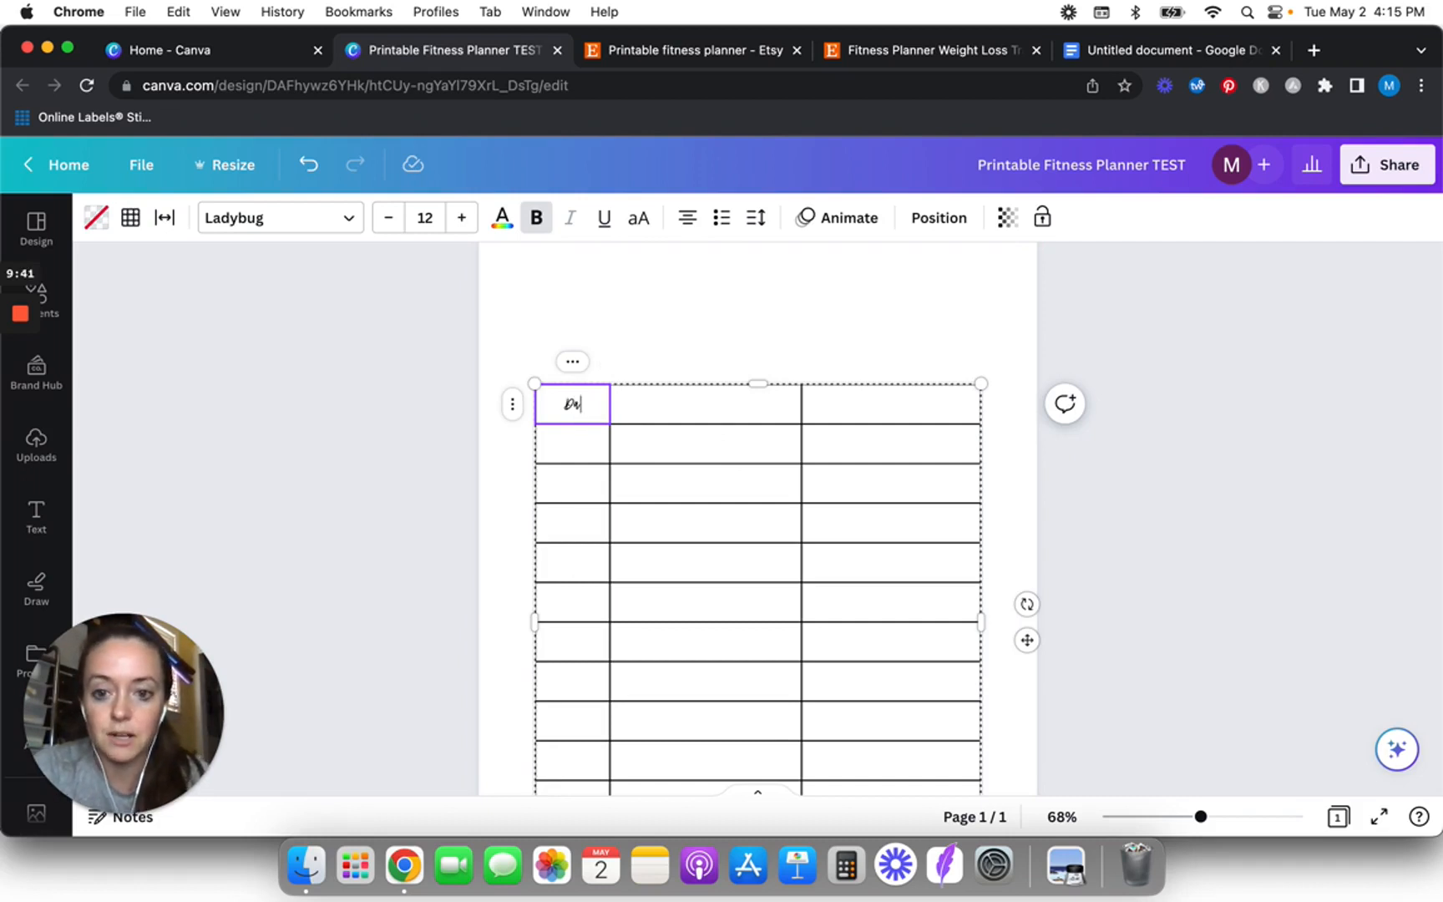
pyautogui.click(716, 406)
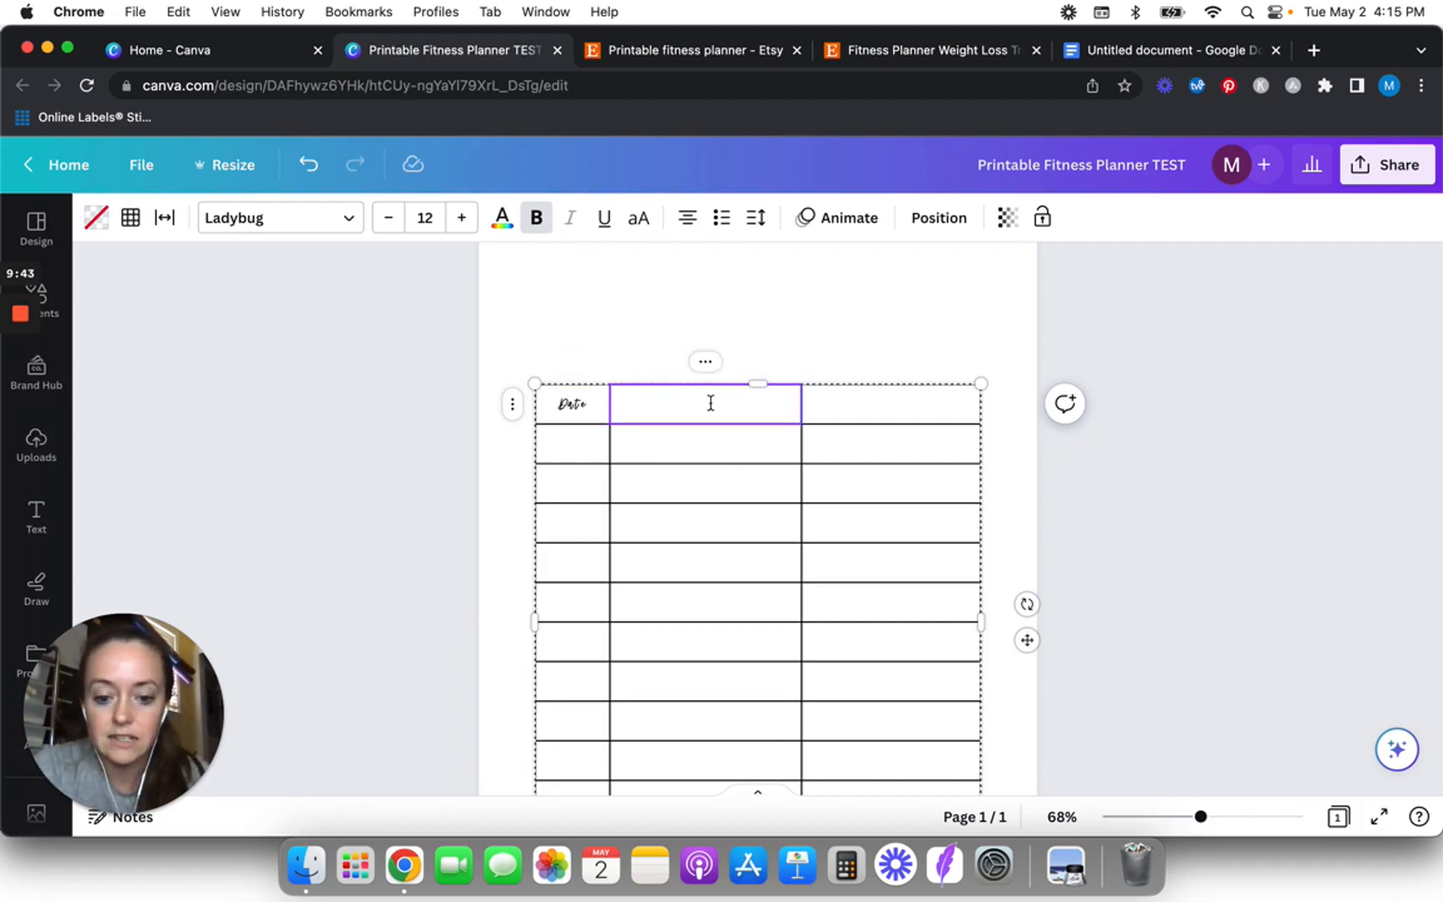
pyautogui.write('Actual Weight')
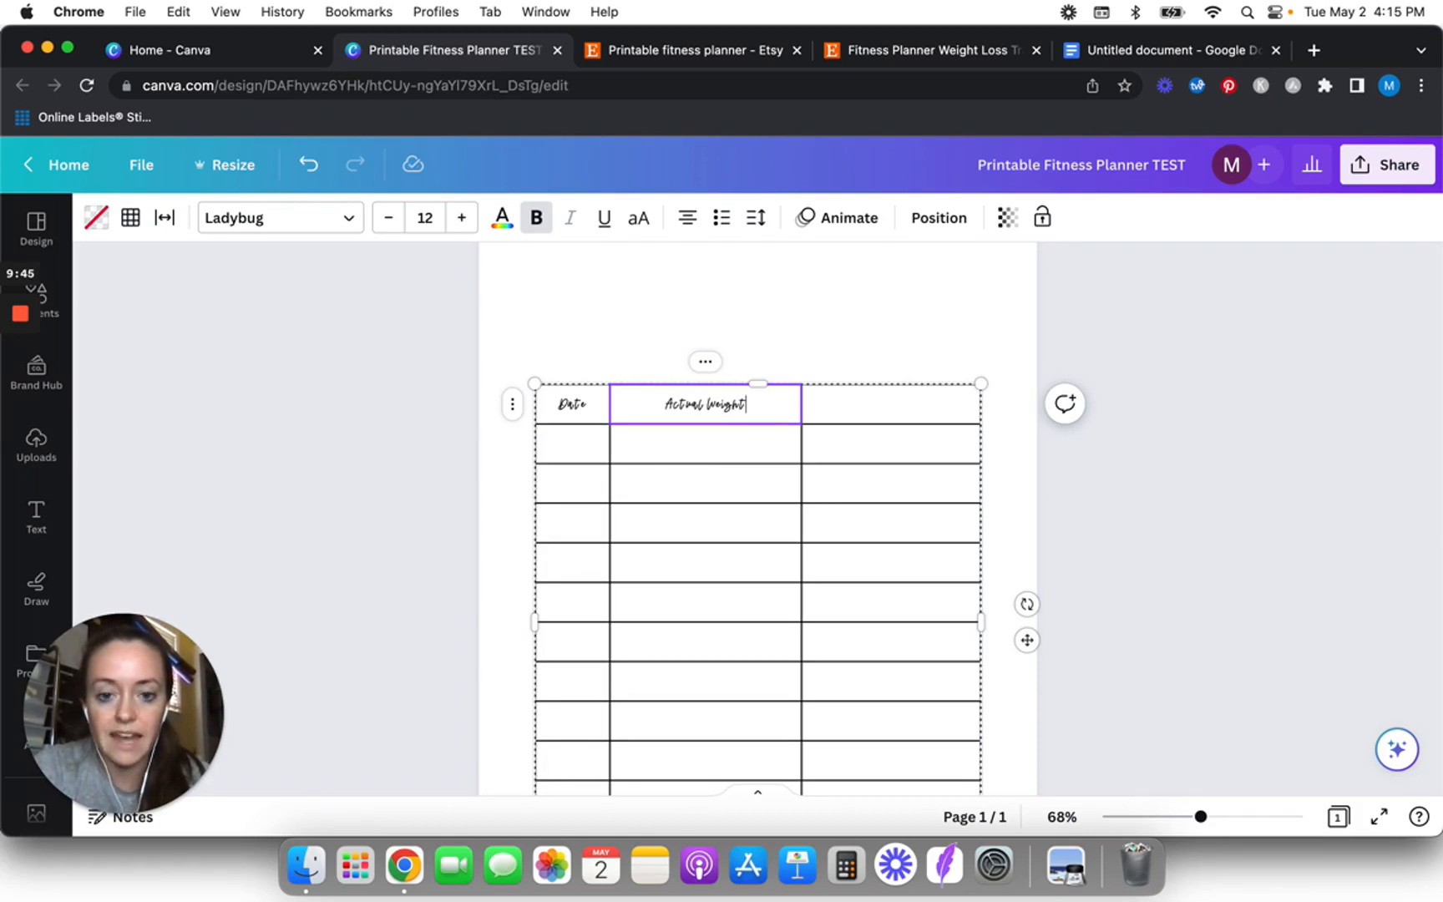
# - Label the last column's header "+/- from last weigh-in", checking the column notes in the Google Docs checklist, and deselect the table
pyautogui.click(848, 408)
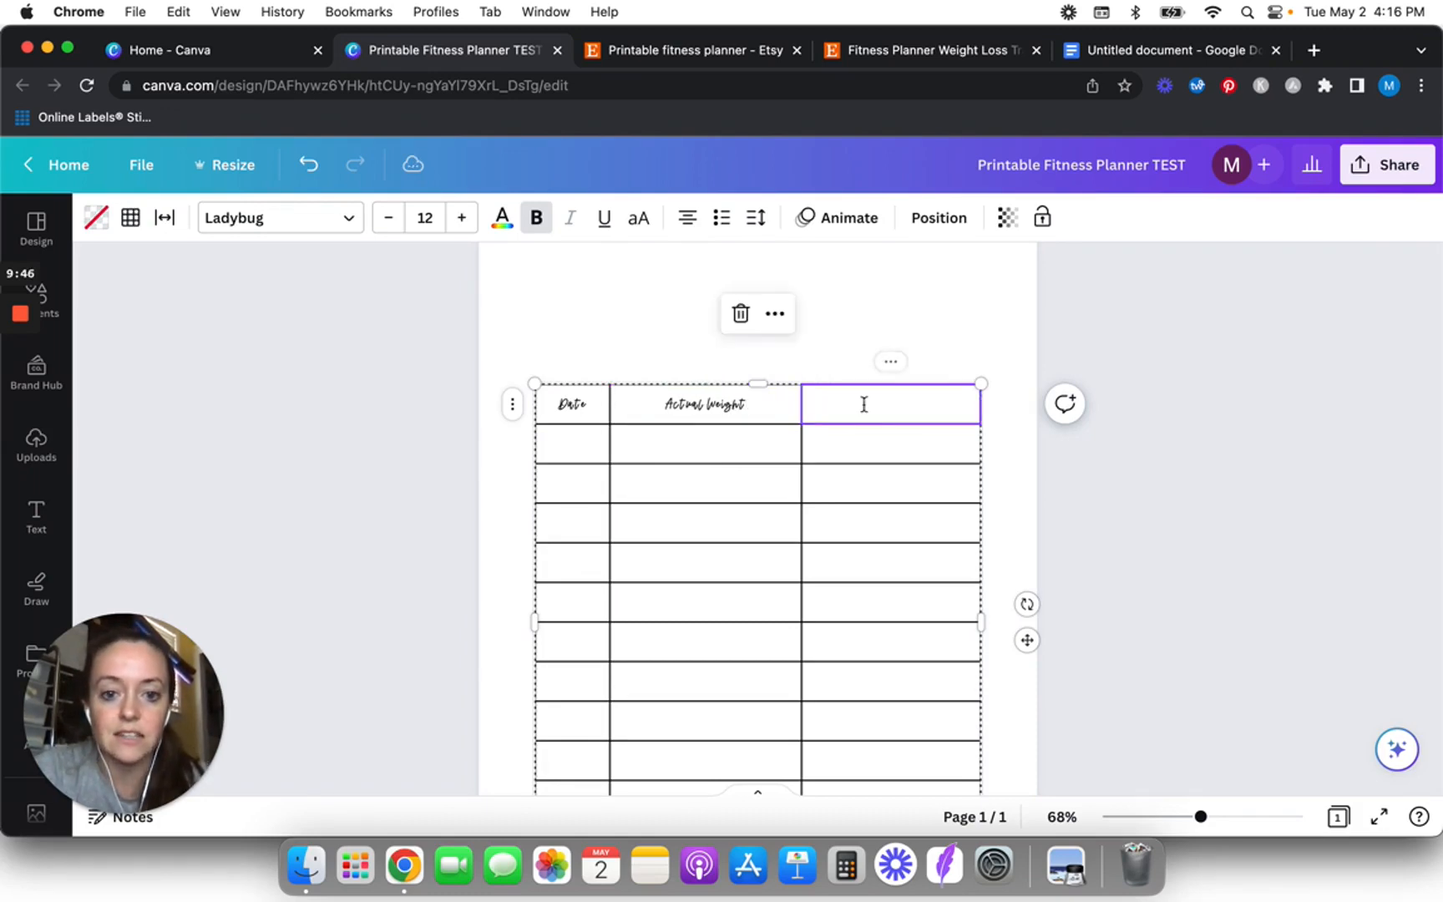
pyautogui.click(1192, 52)
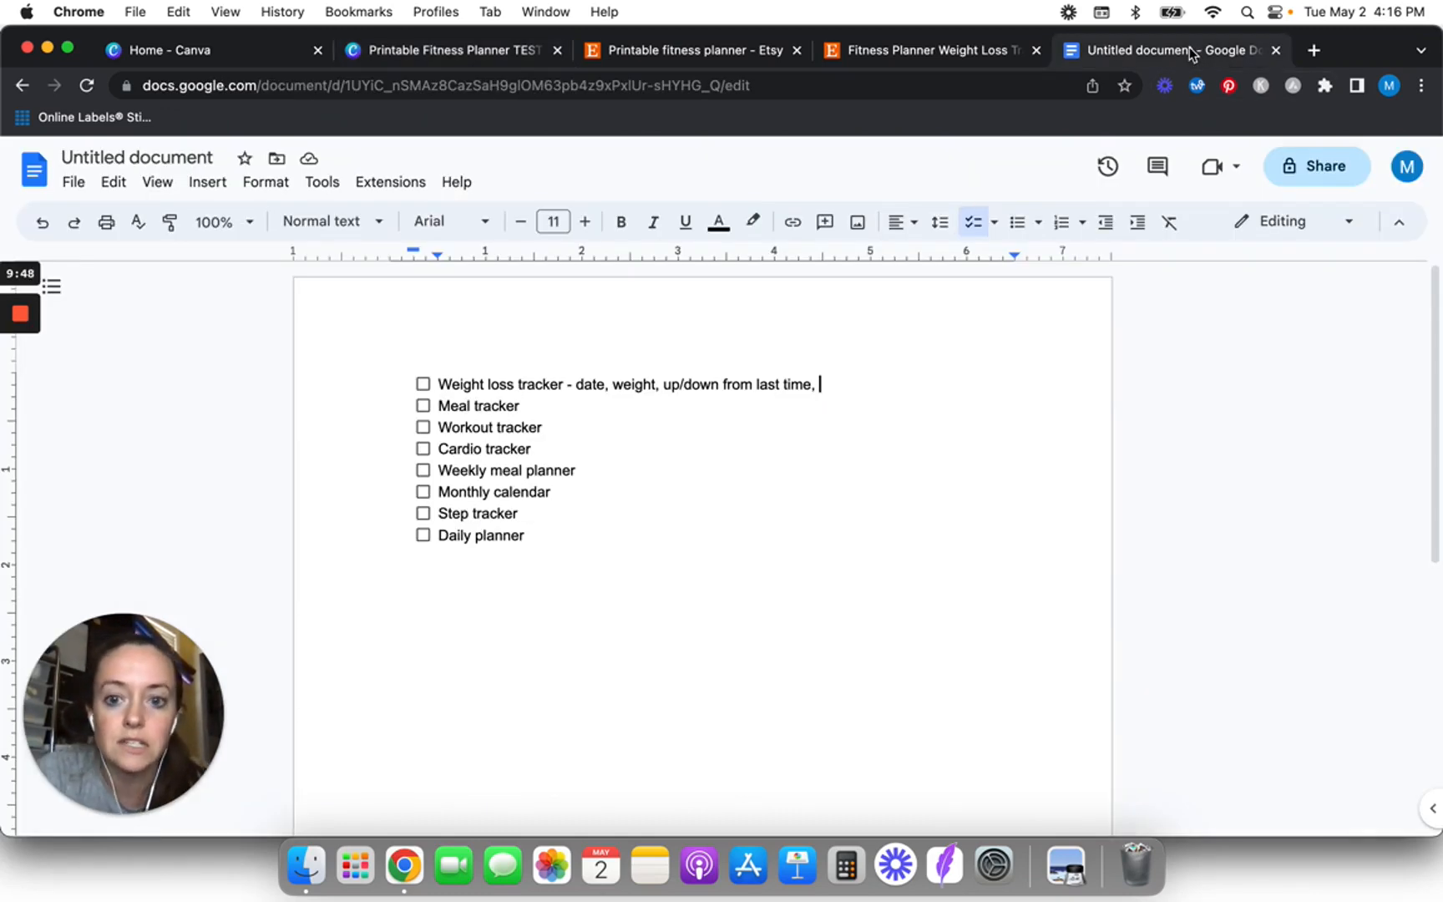
pyautogui.click(504, 52)
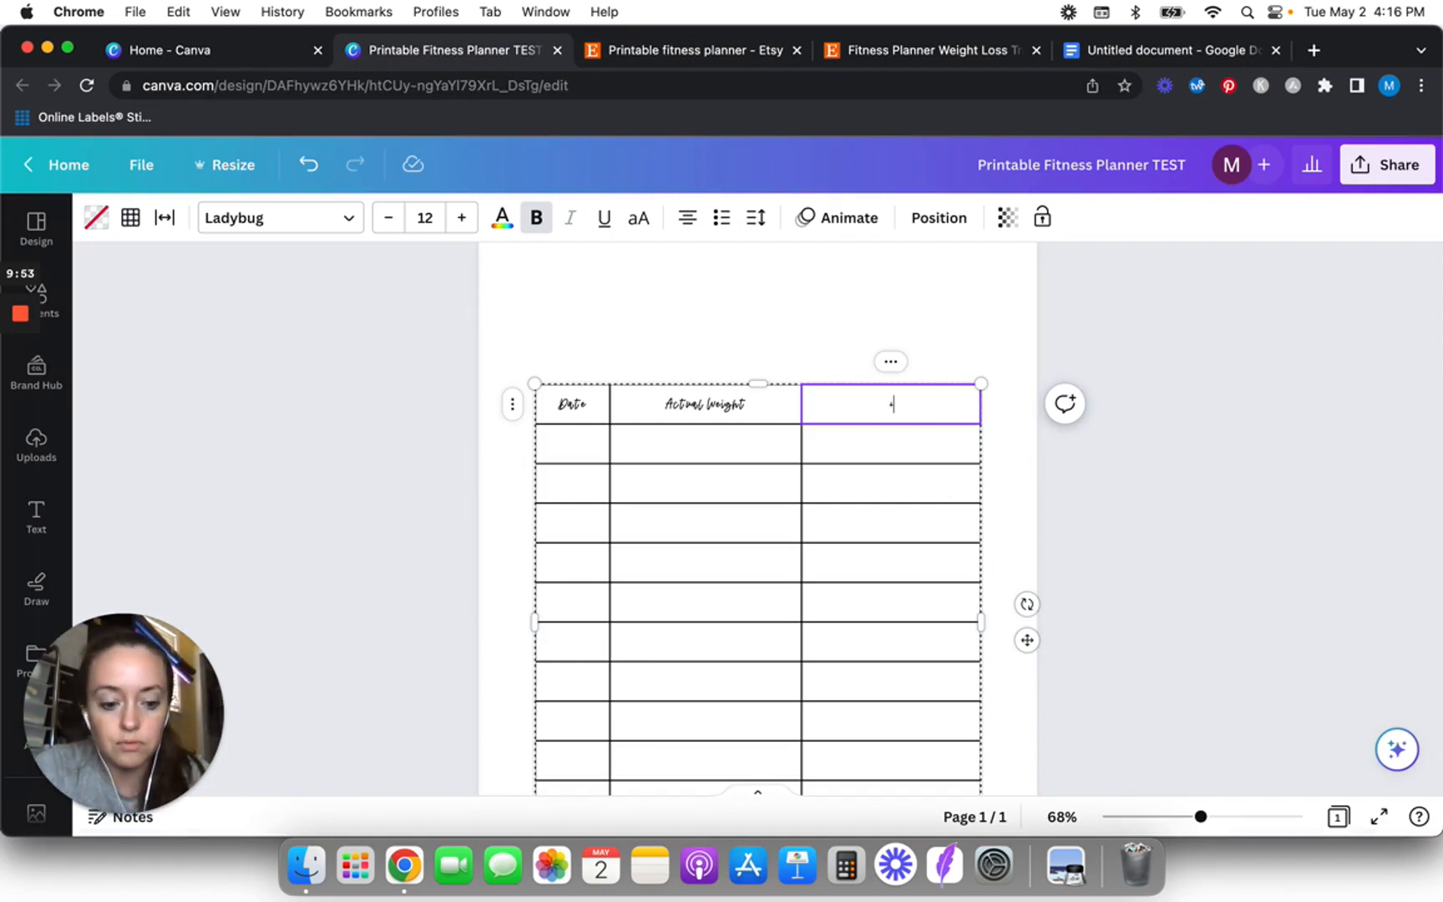
pyautogui.write('+/- ')
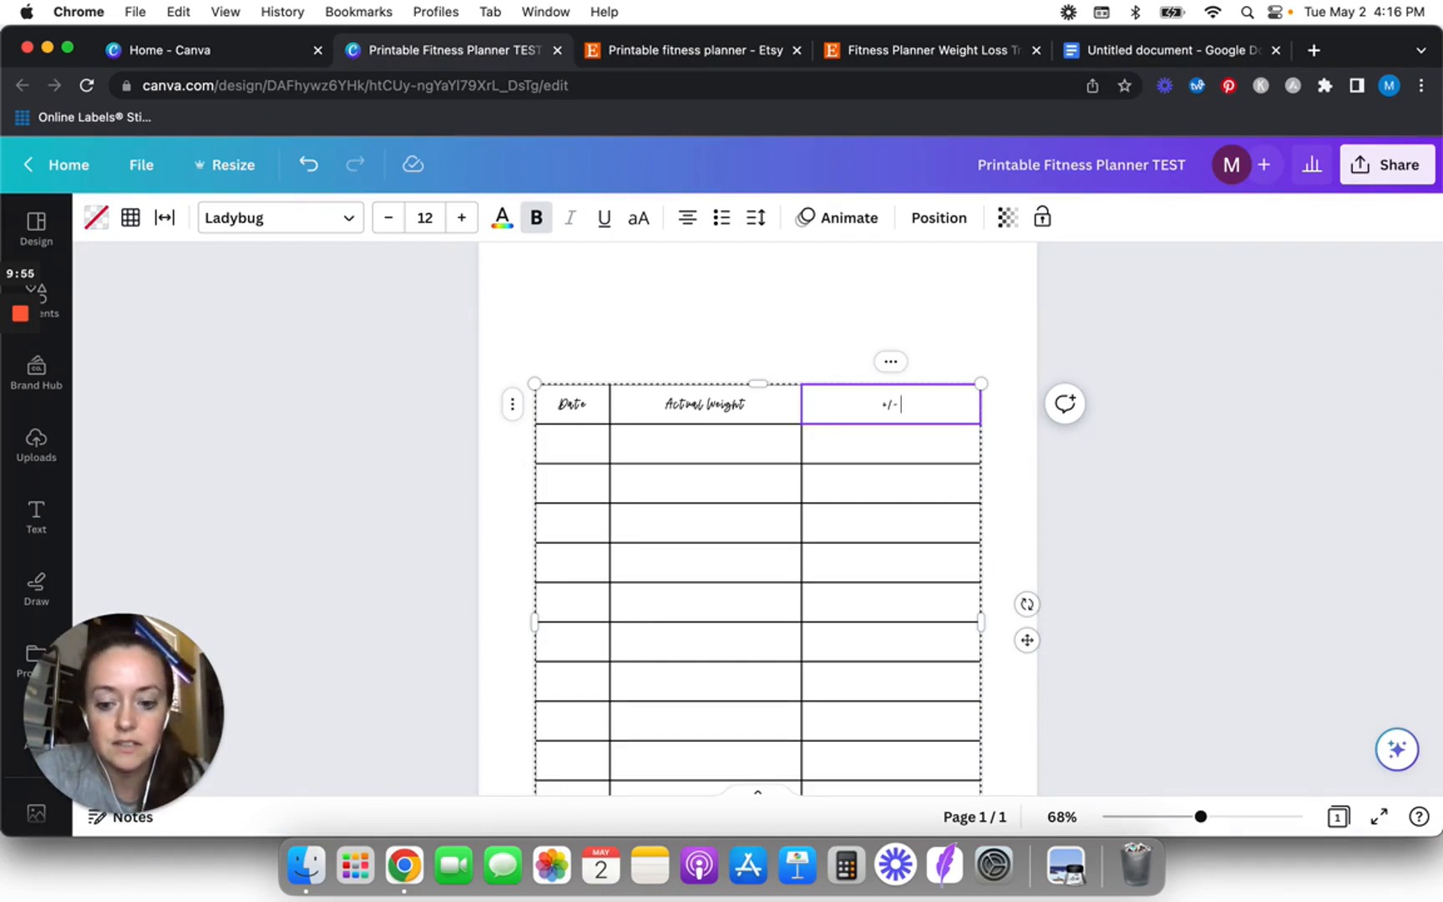
pyautogui.write('lrom last weight i')
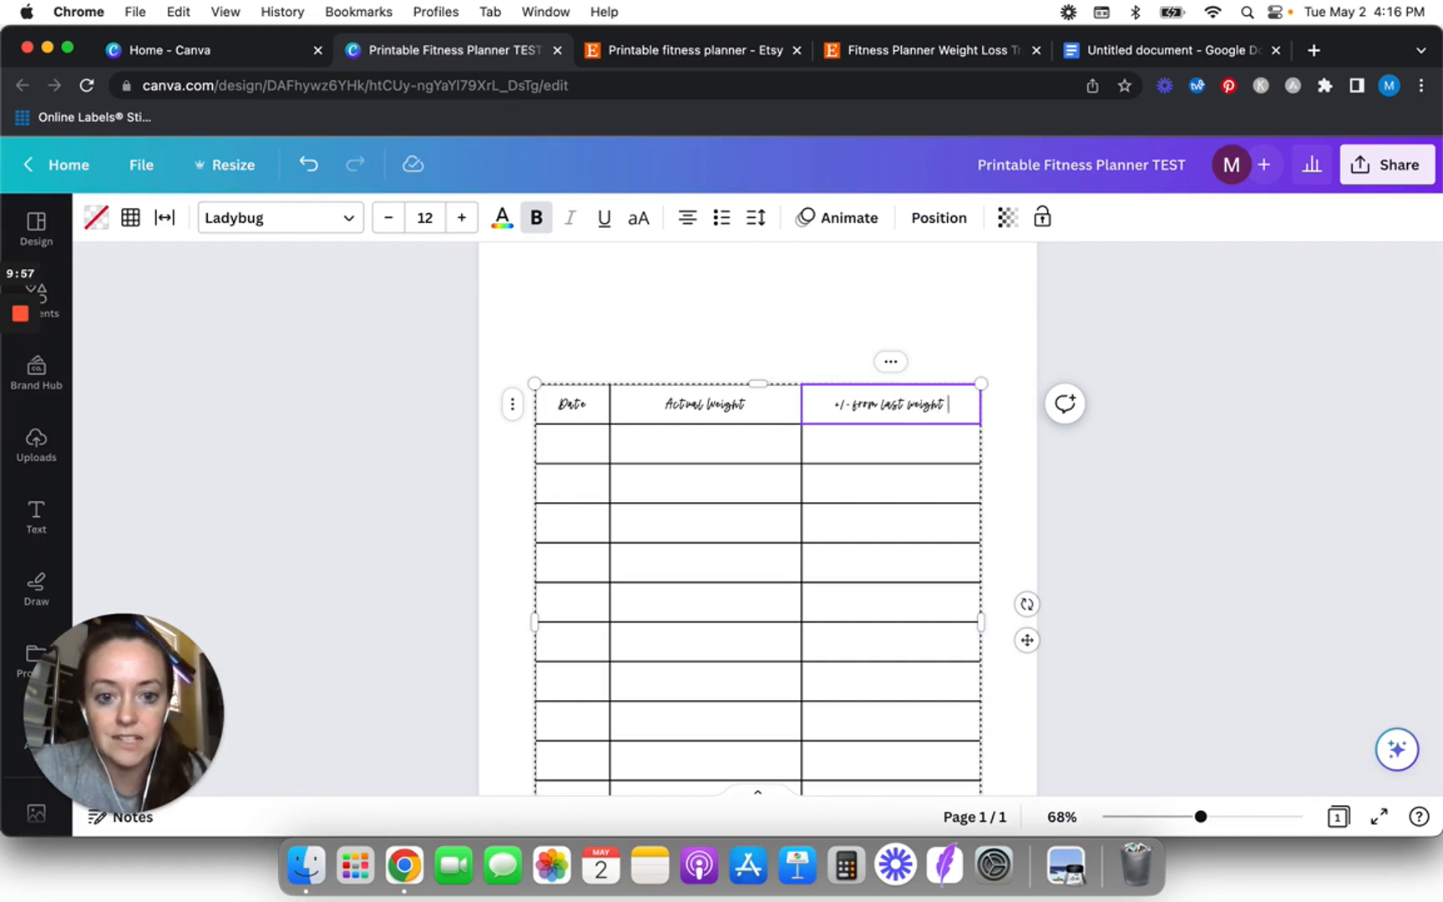
pyautogui.press('BackSpace')
pyautogui.press('BackSpace')
pyautogui.press('BackSpace')
pyautogui.write('-in')
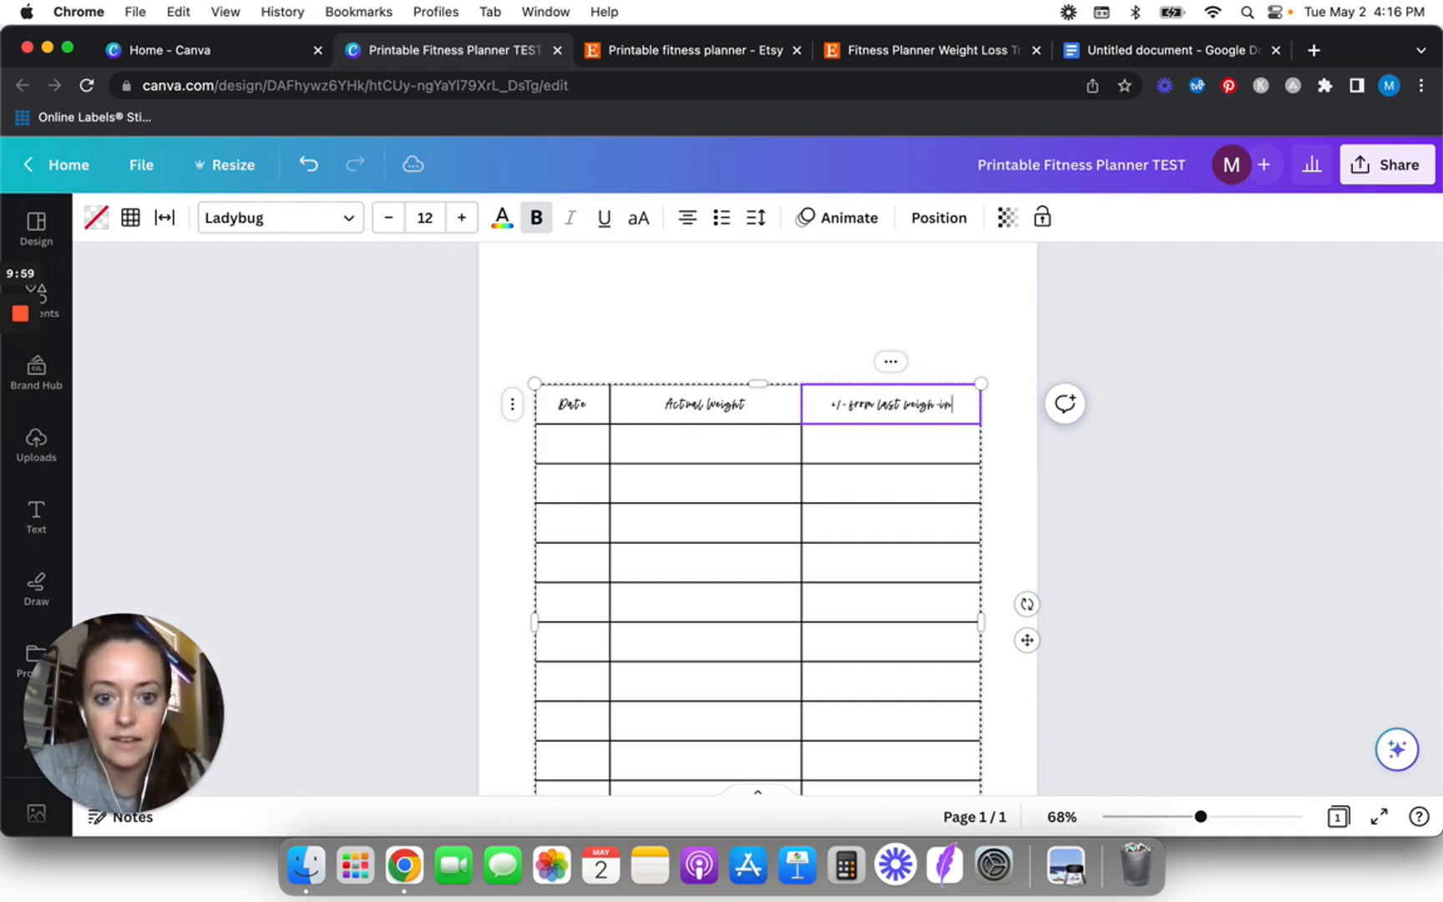
pyautogui.click(470, 534)
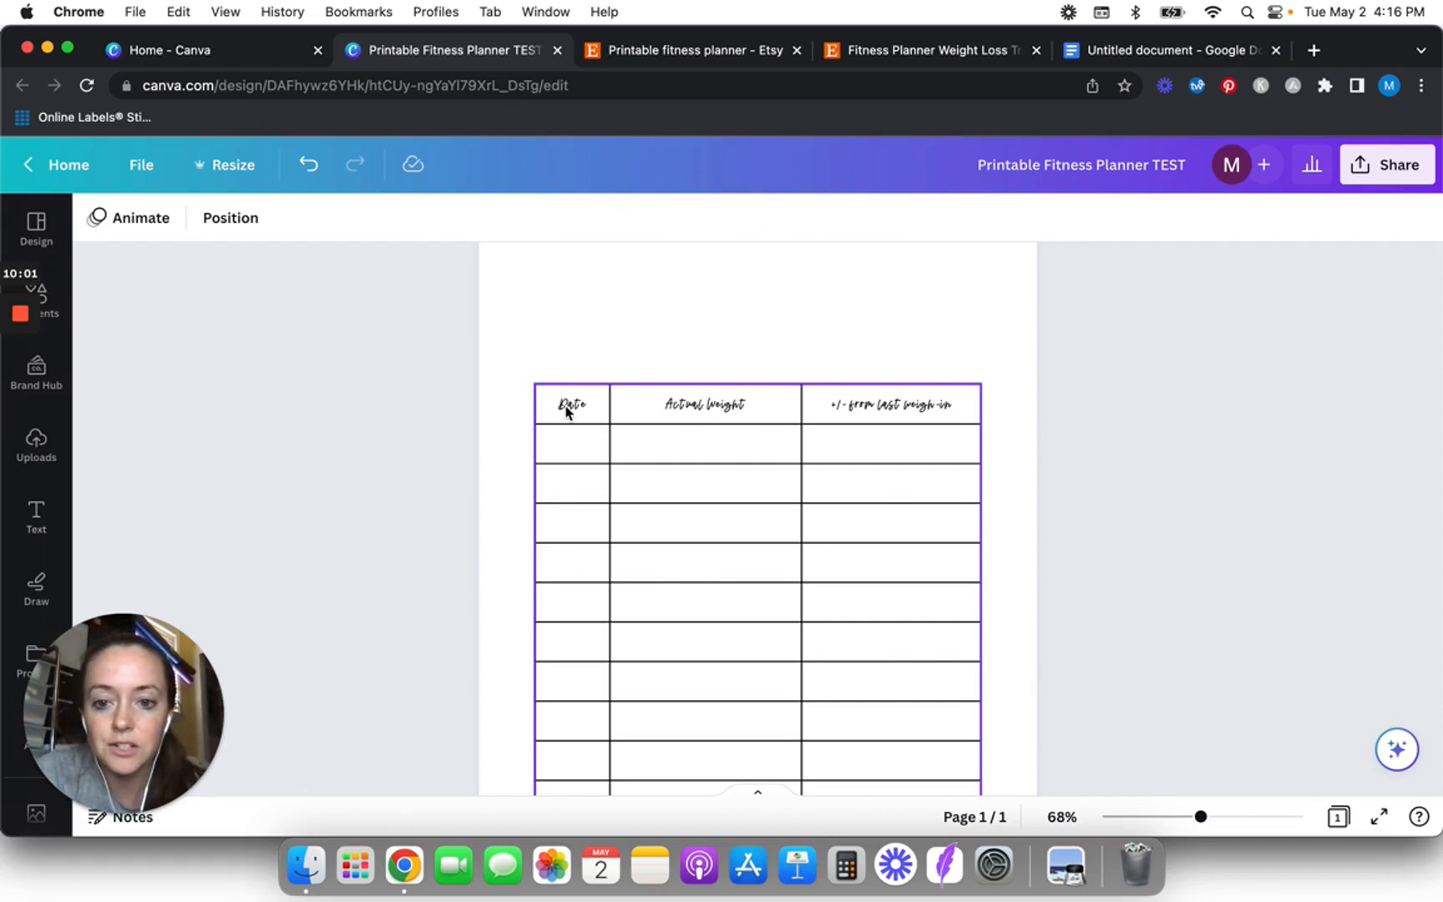
# - Change the "Date" header's font to Glacial Indifference and apply that font change to all matching text in the design
pyautogui.doubleClick(566, 406)
pyautogui.click(287, 219)
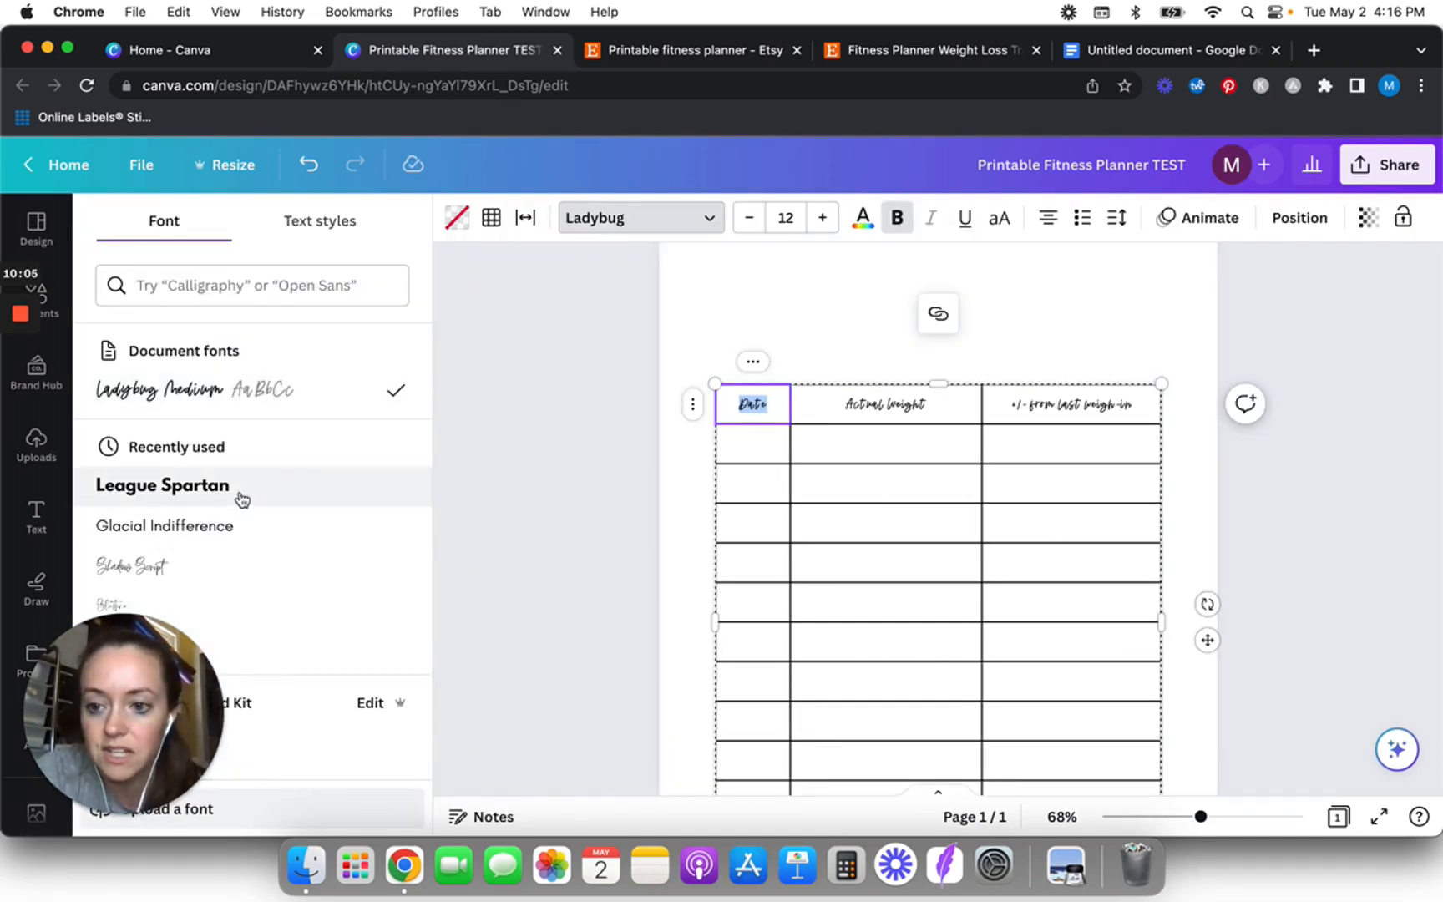
pyautogui.click(236, 532)
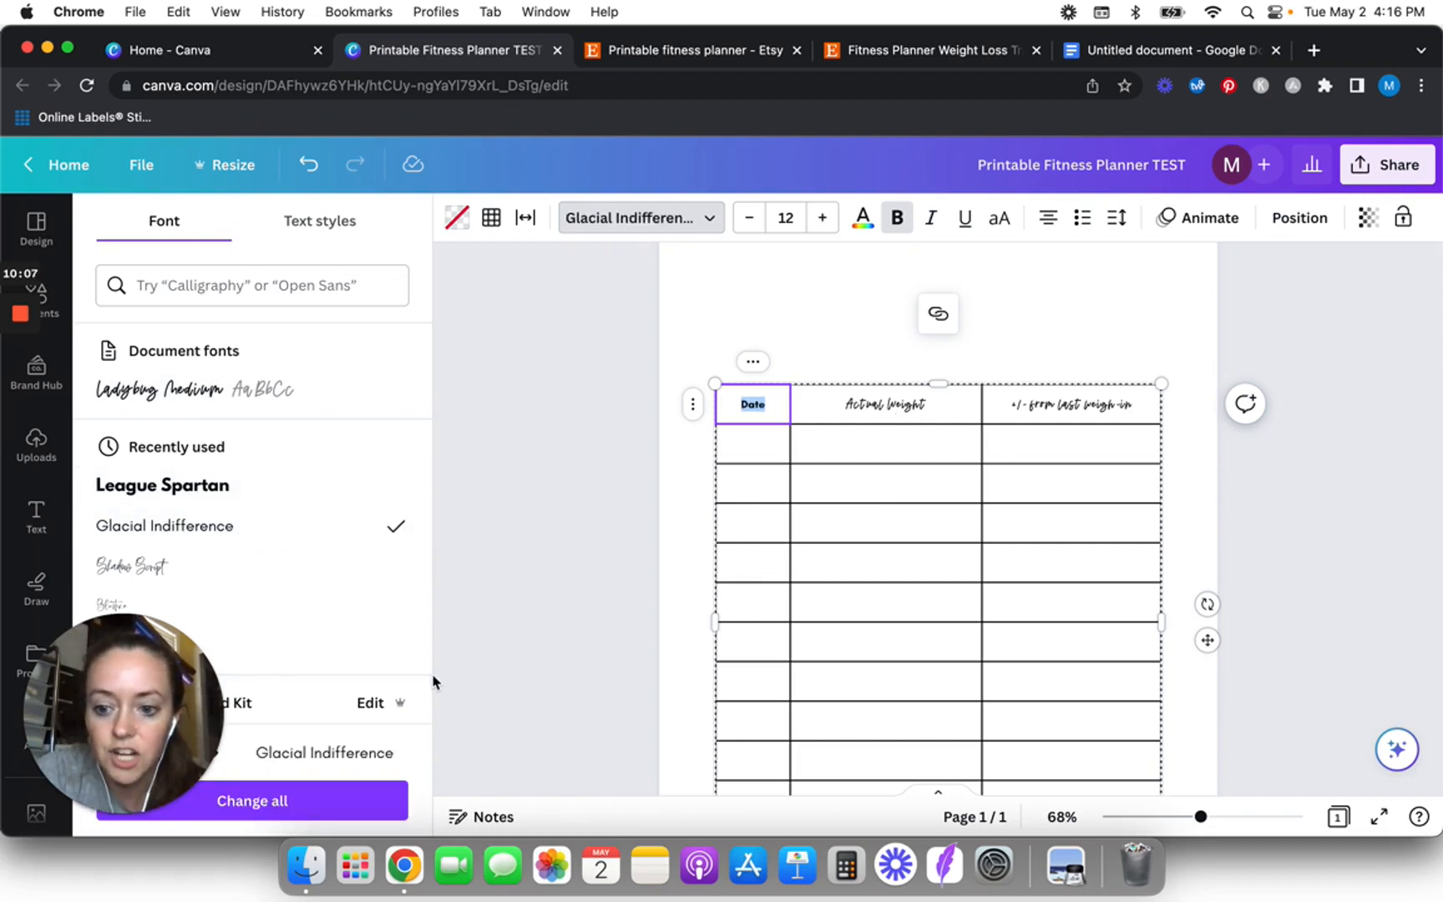
pyautogui.scroll(-3, 284, 580)
pyautogui.scroll(1, 277, 590)
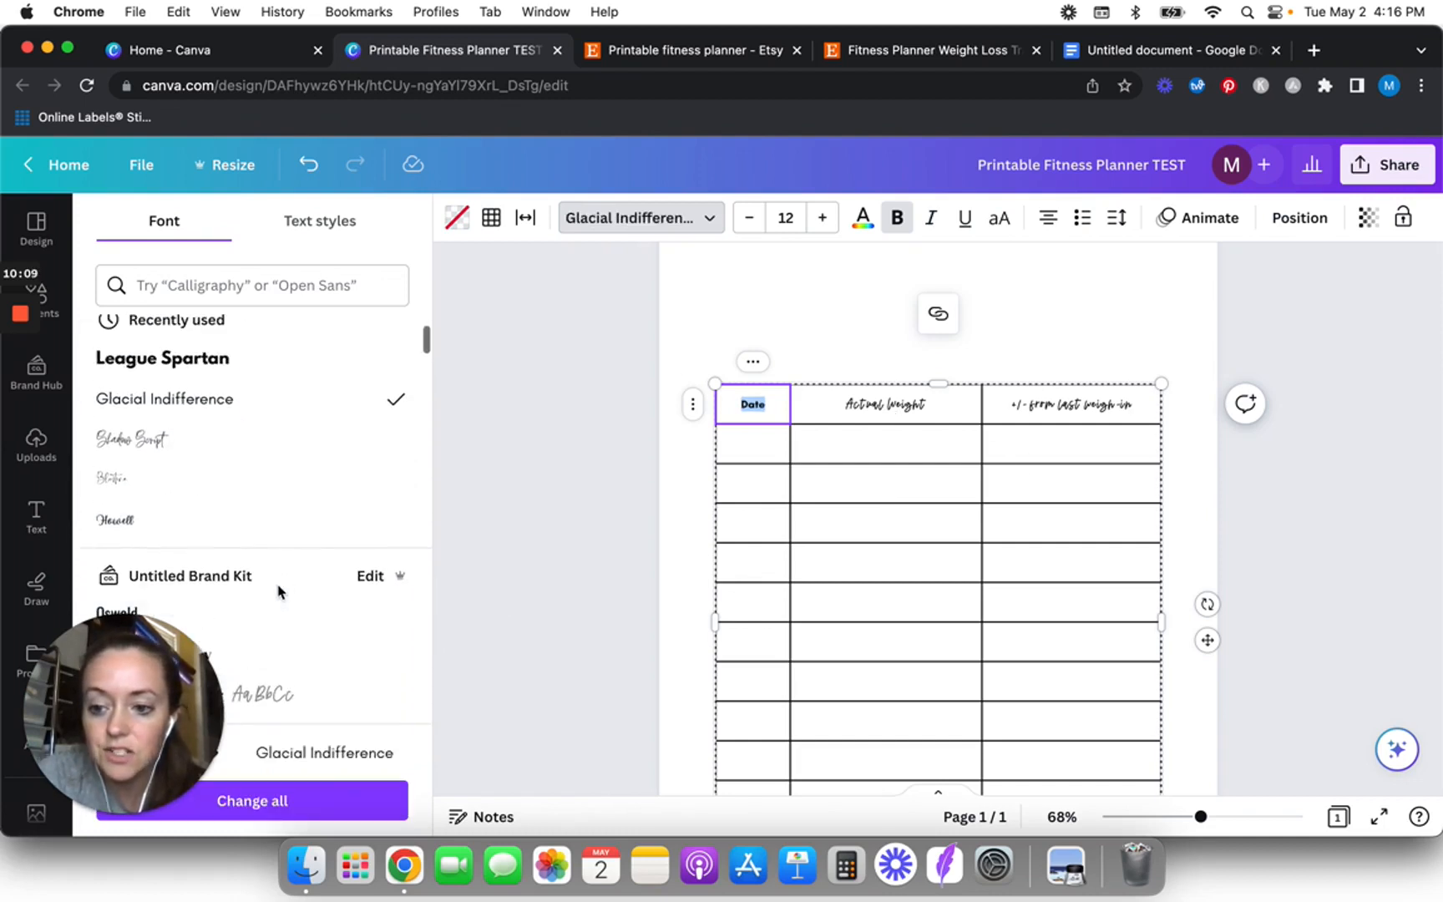
pyautogui.moveTo(111, 729); pyautogui.dragTo(109, 654)
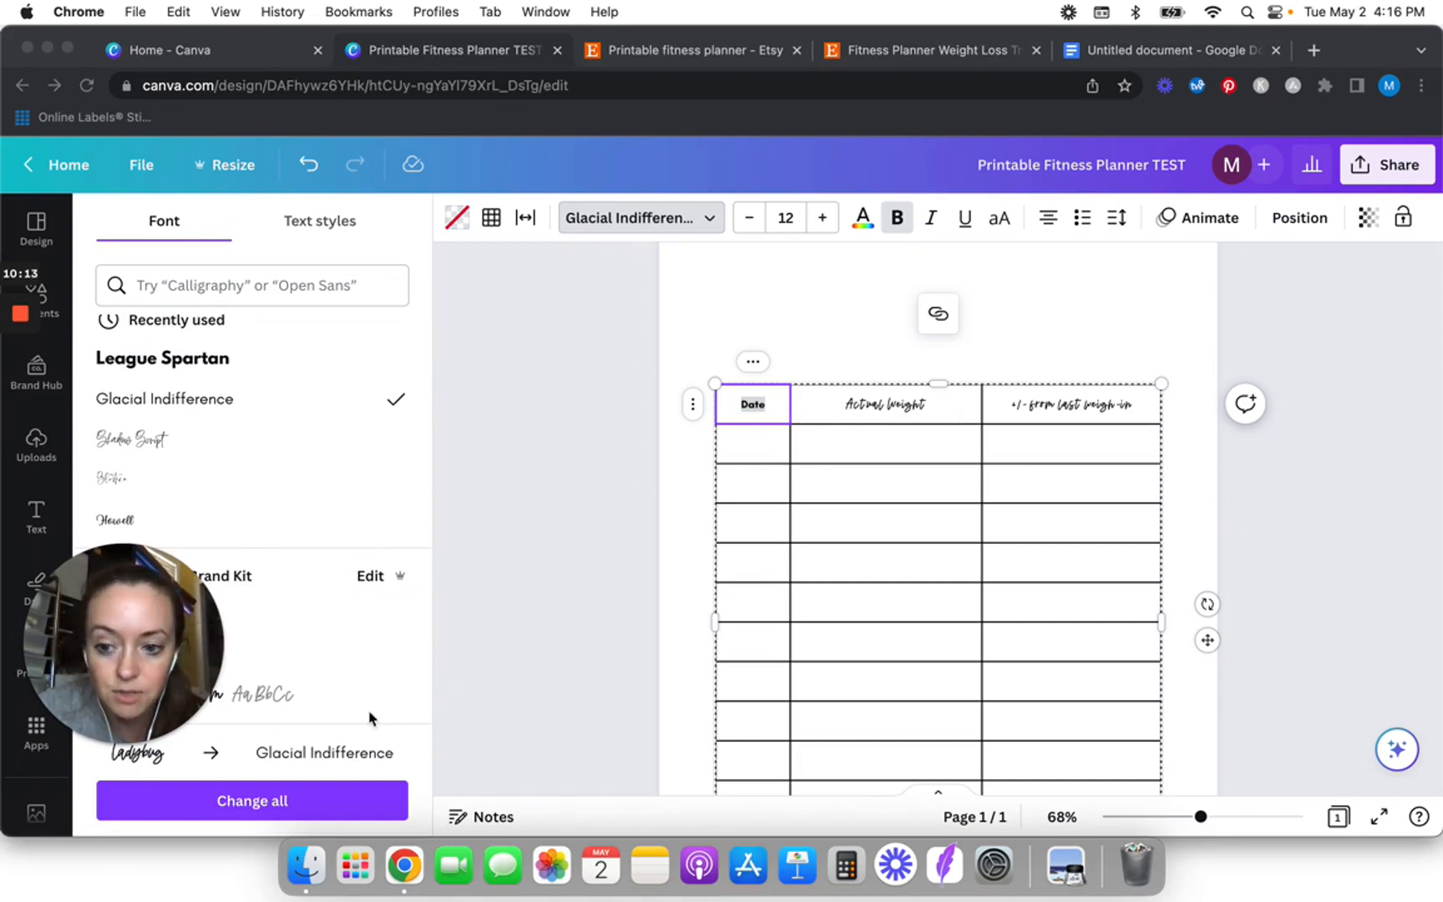
pyautogui.click(193, 807)
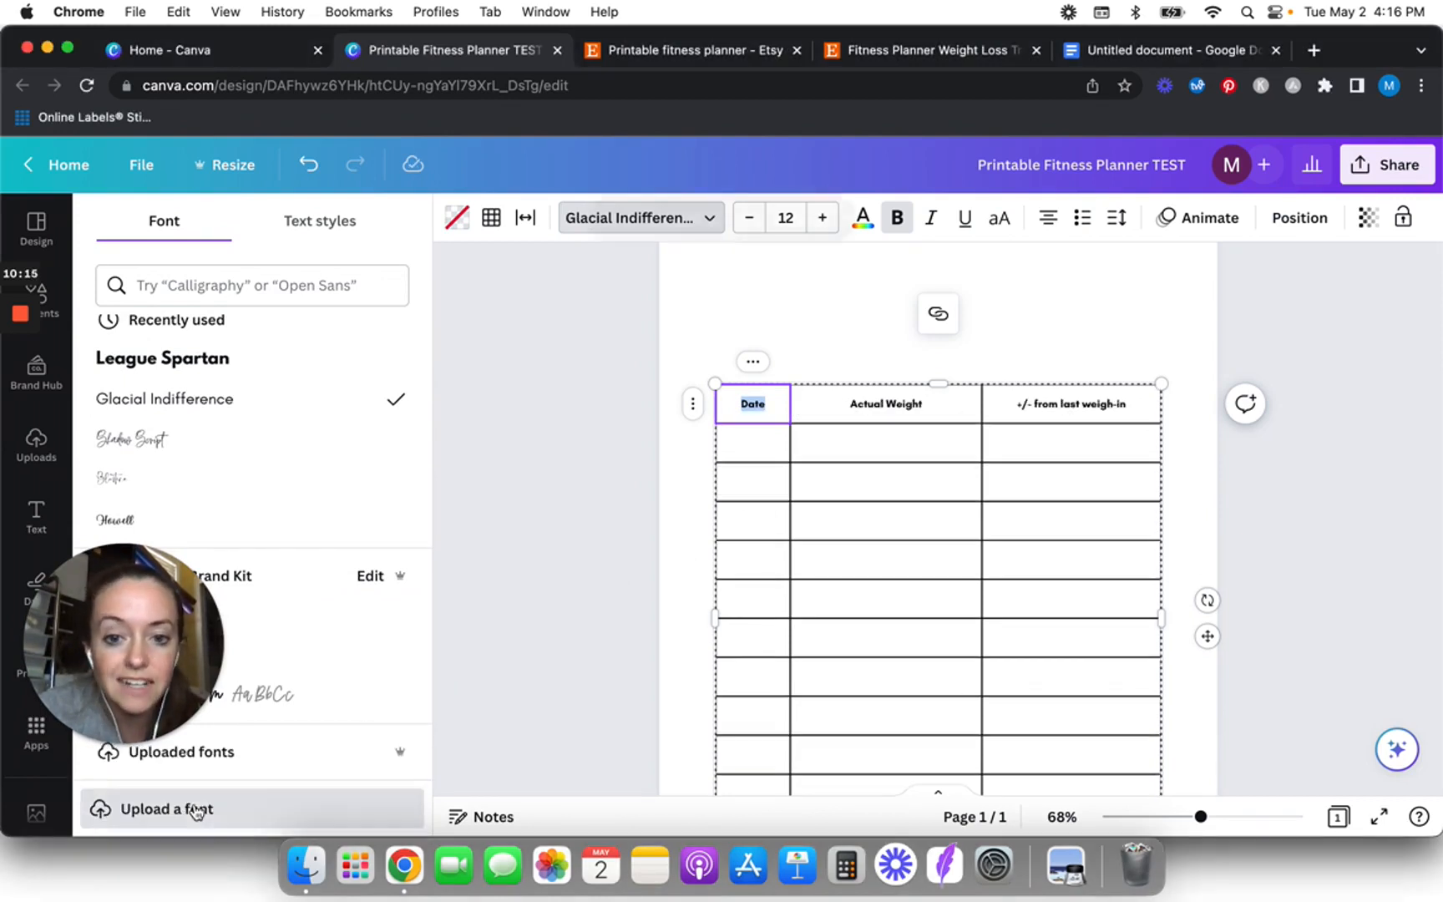
pyautogui.moveTo(191, 634); pyautogui.dragTo(189, 699)
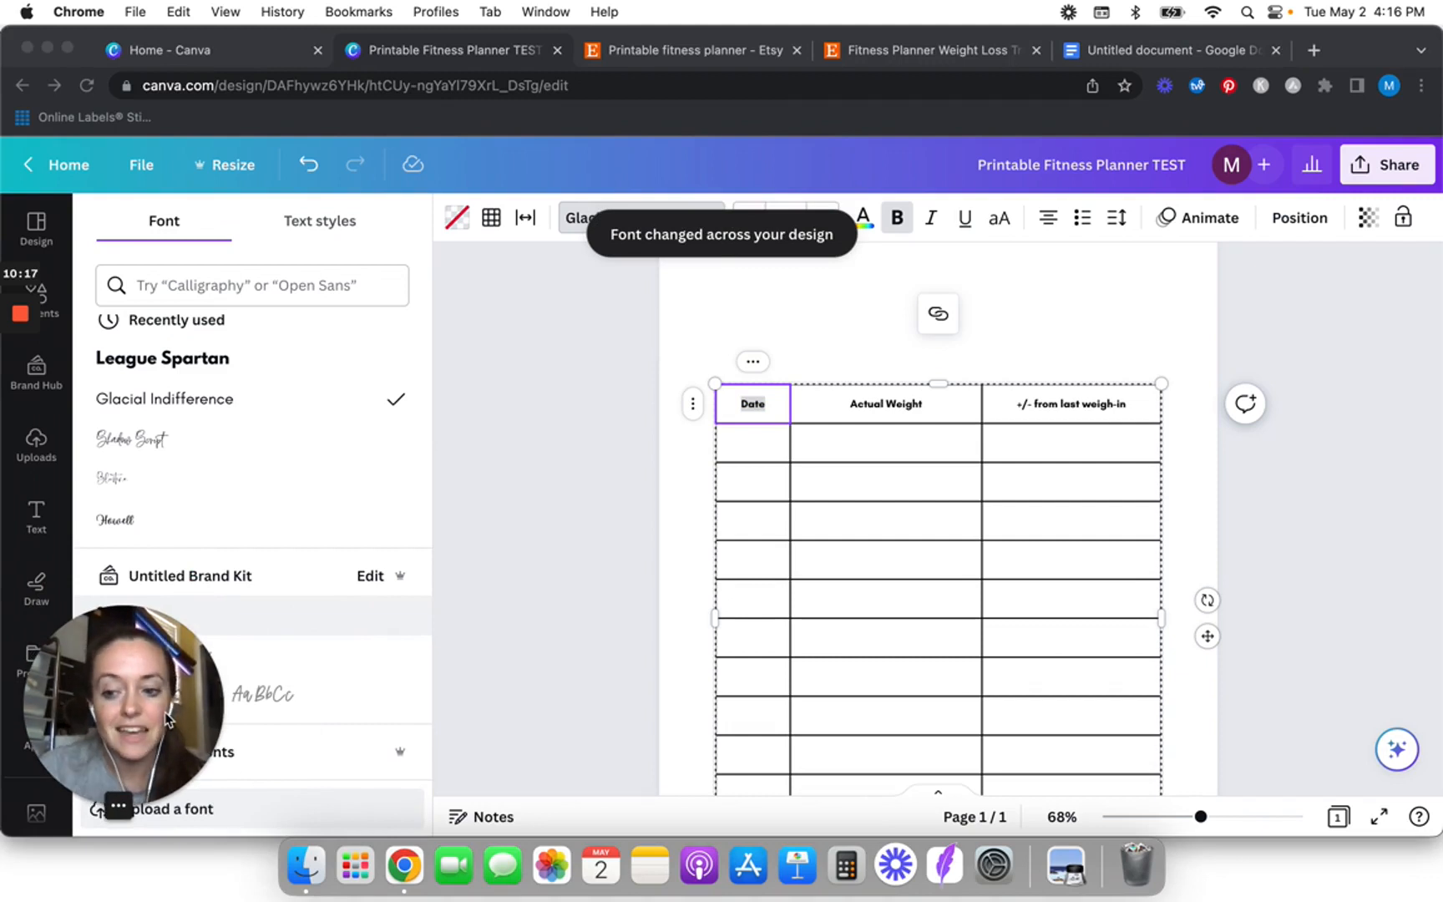
pyautogui.click(585, 465)
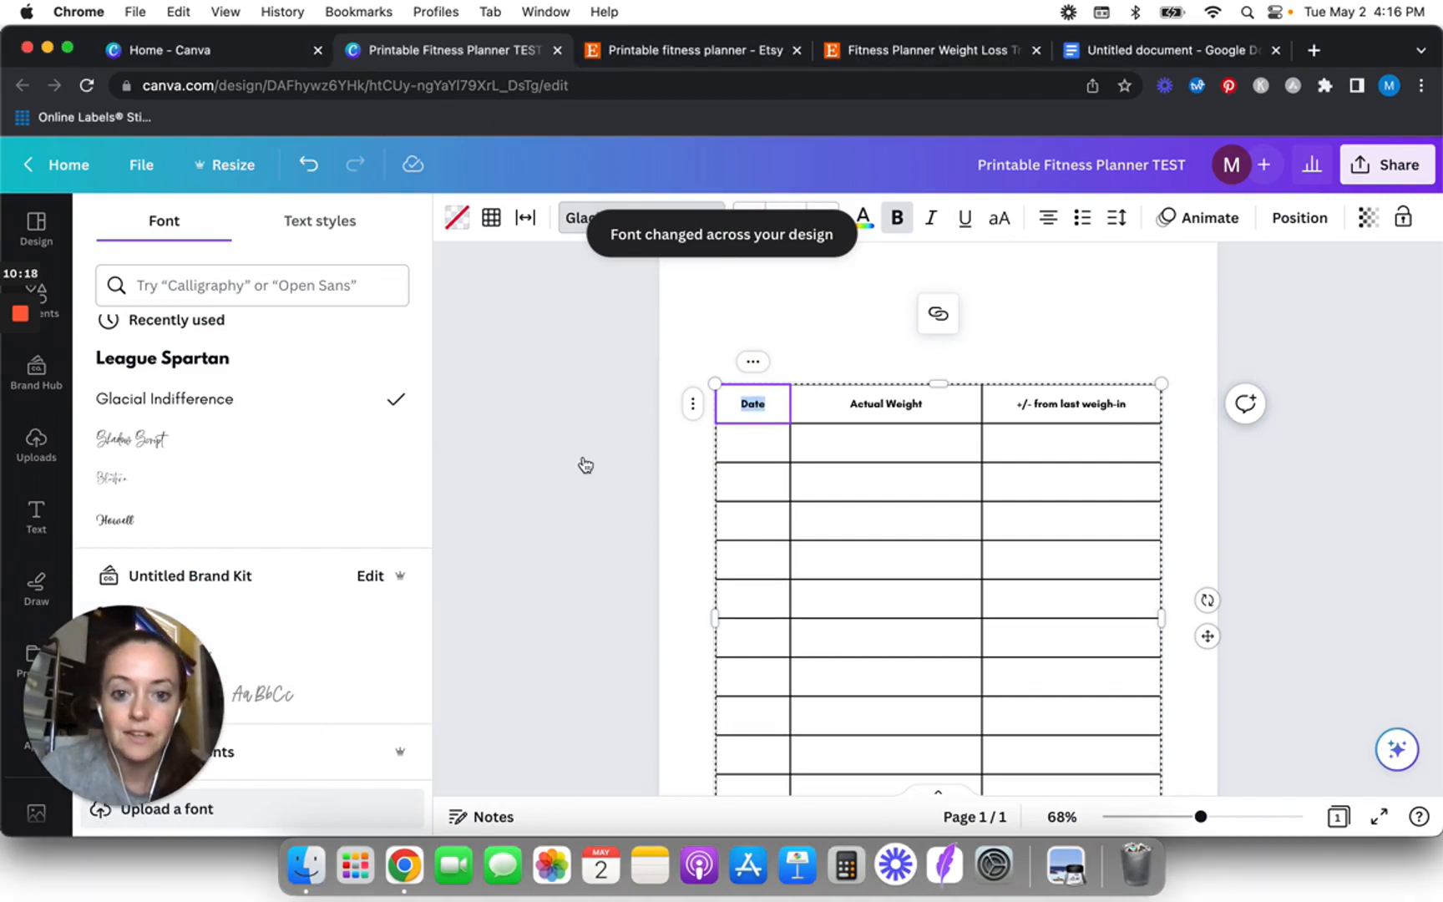
# - Remove the bold formatting from all three header labels of the table
pyautogui.click(899, 220)
pyautogui.doubleClick(887, 406)
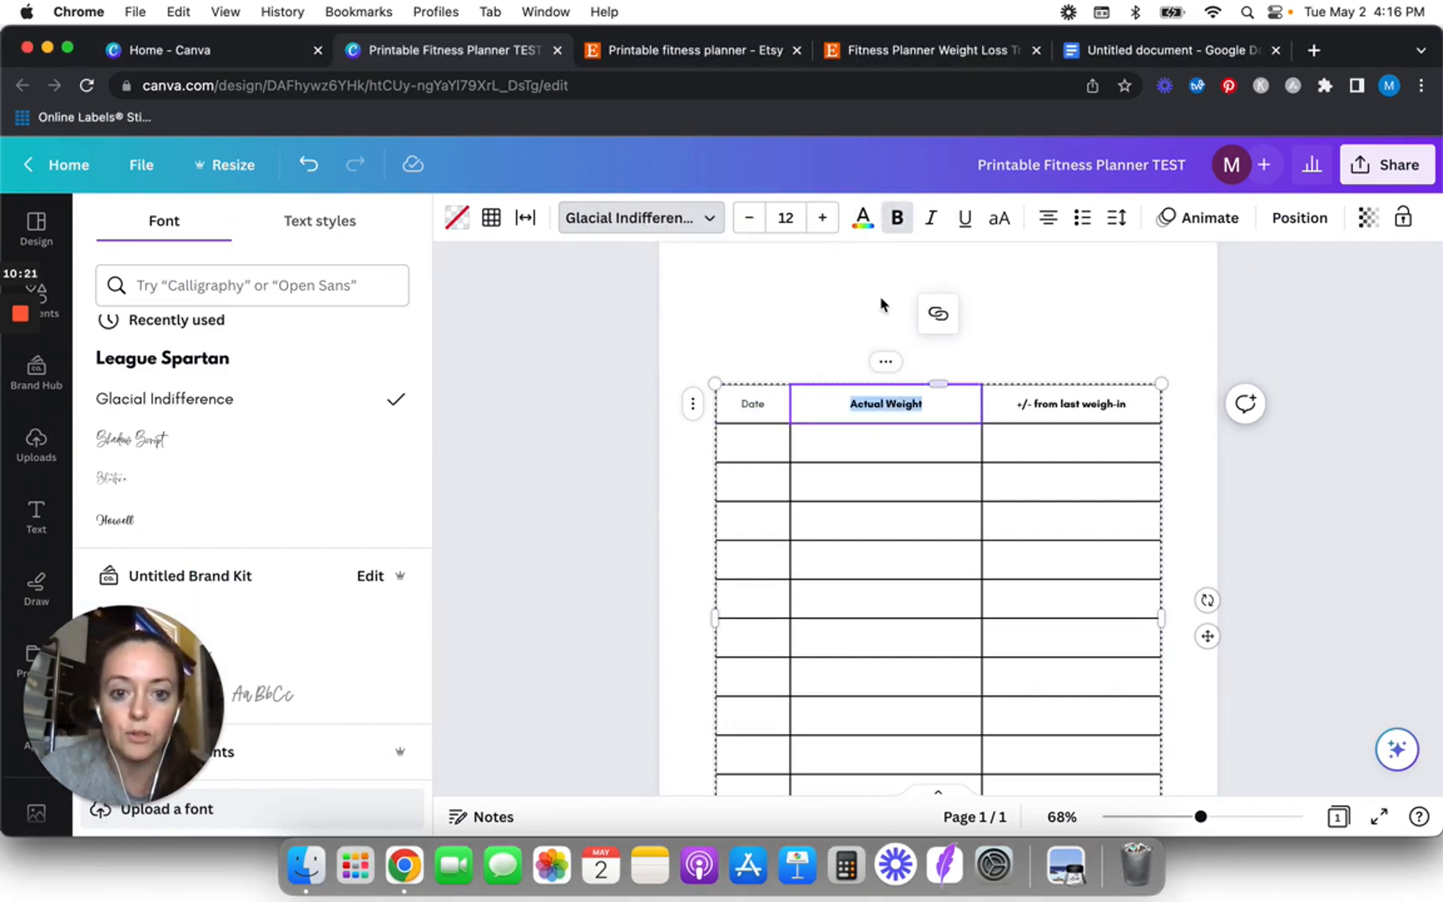
pyautogui.click(899, 220)
pyautogui.doubleClick(1086, 407)
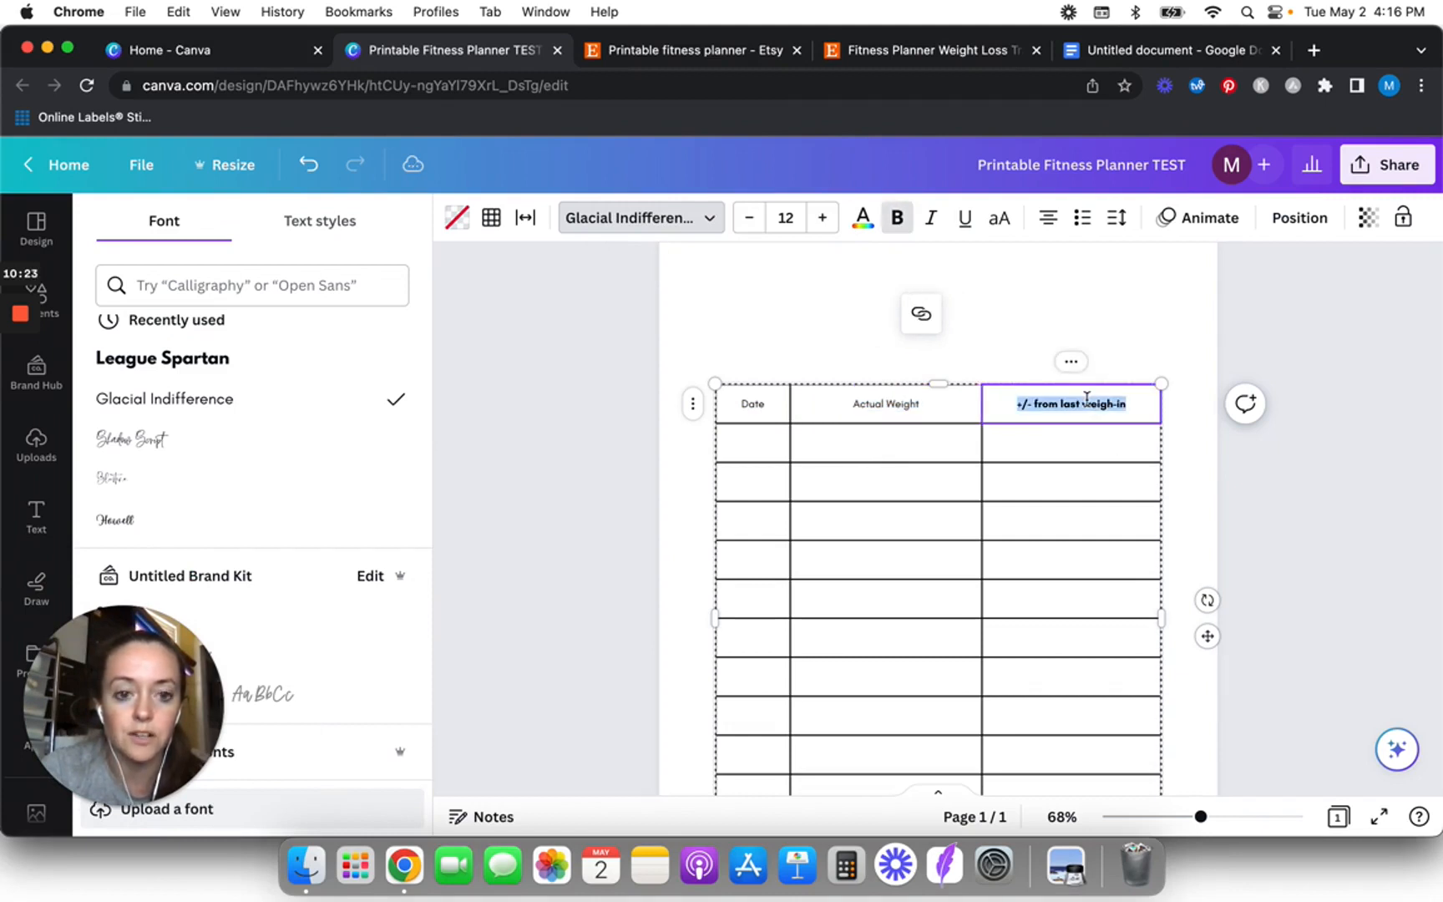
pyautogui.click(897, 220)
pyautogui.click(595, 491)
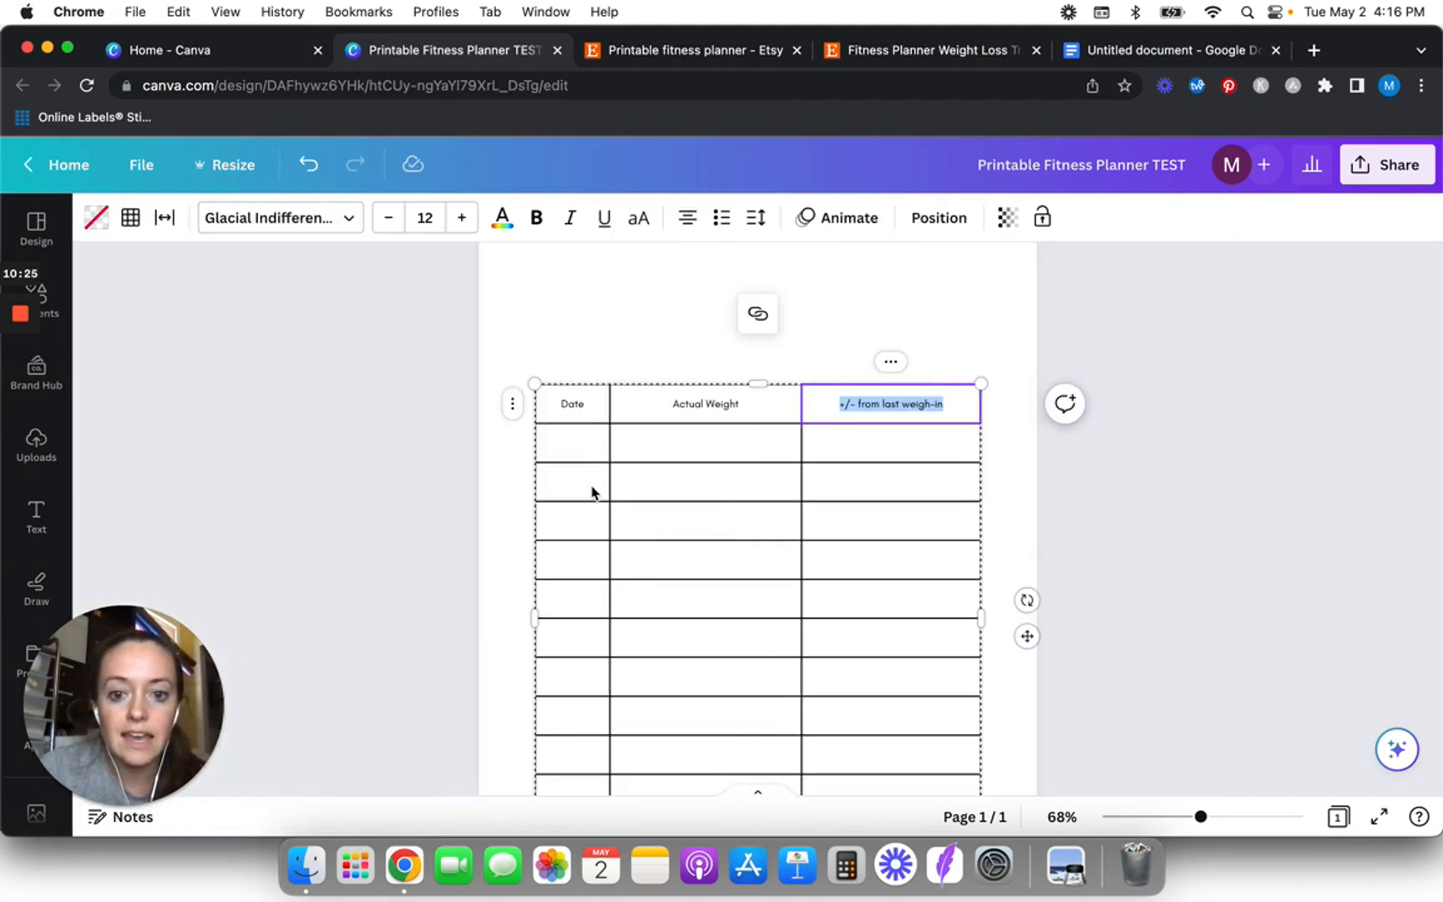
# - Add the title "Weight Loss Tracker" in the Ladybug font, centered above the table near the page's upper edge
pyautogui.scroll(-5, 594, 493)
pyautogui.click(535, 473)
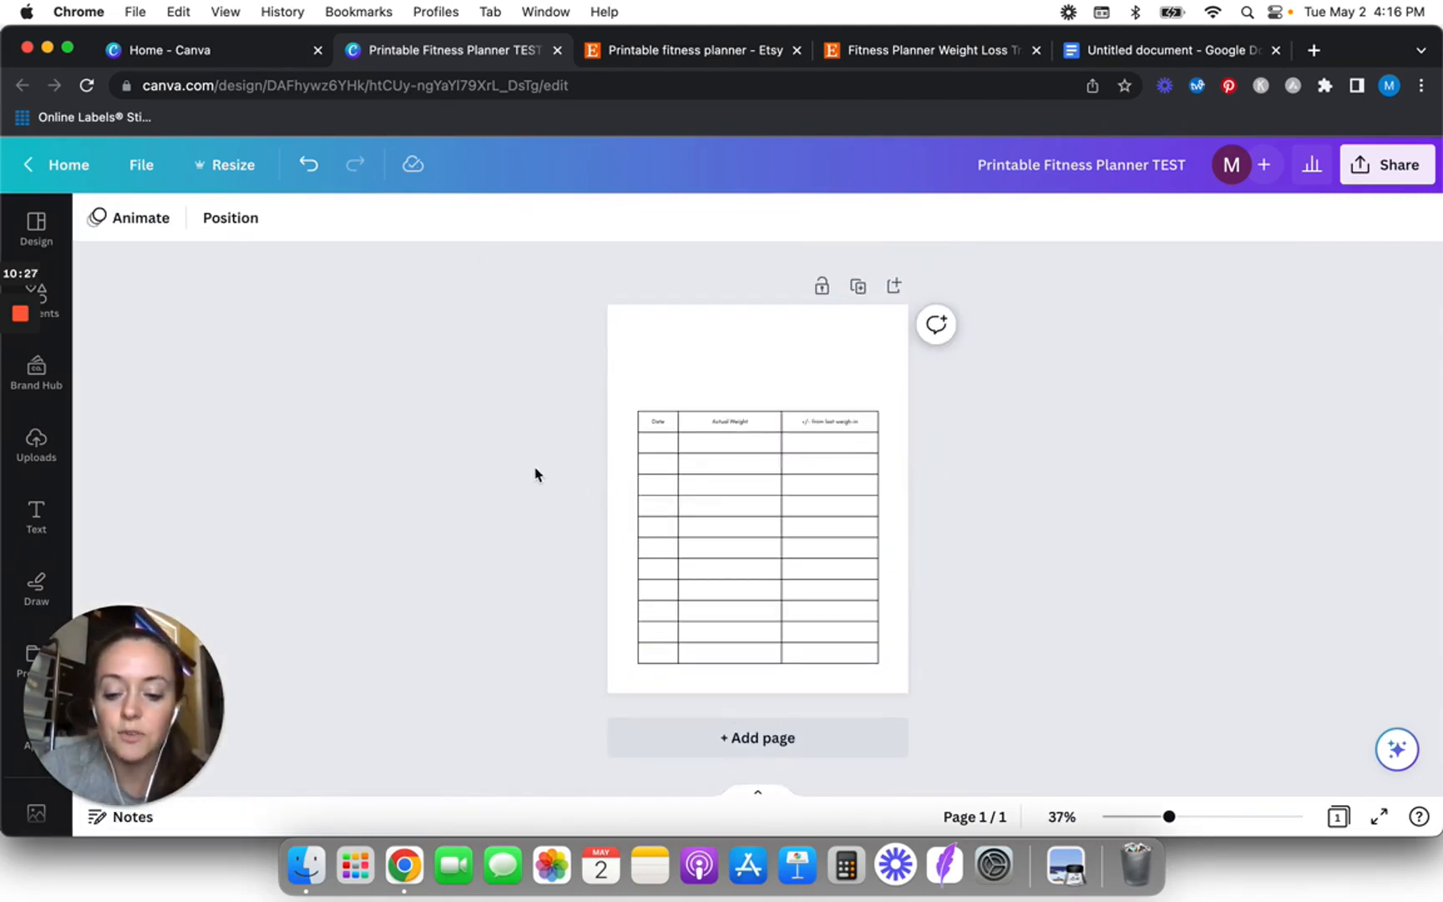
pyautogui.press('t')
pyautogui.moveTo(723, 494); pyautogui.dragTo(641, 449)
pyautogui.write('weight')
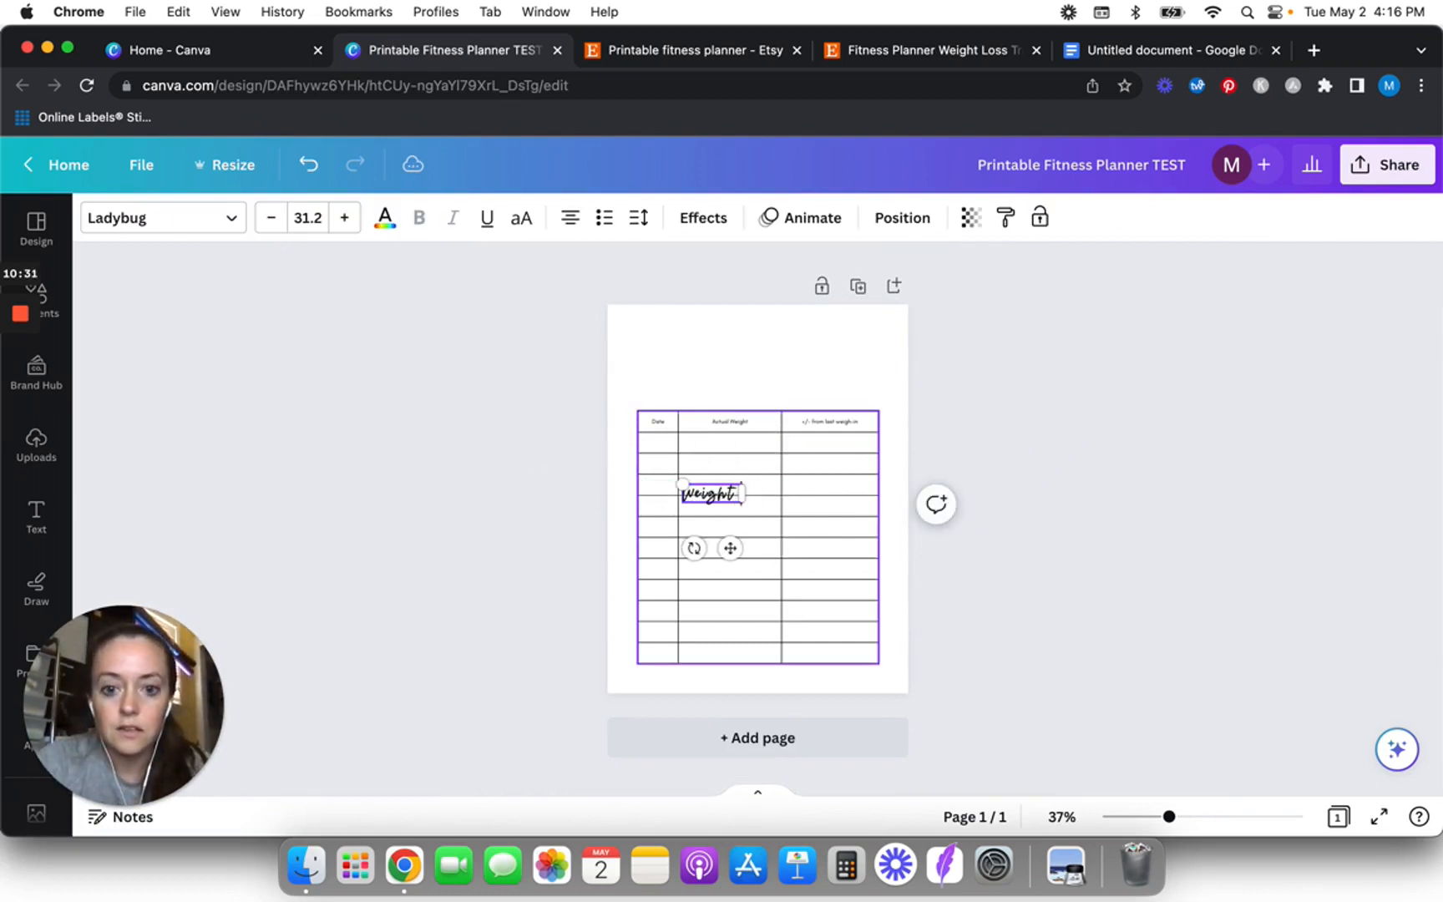
pyautogui.write(' loss Tracker')
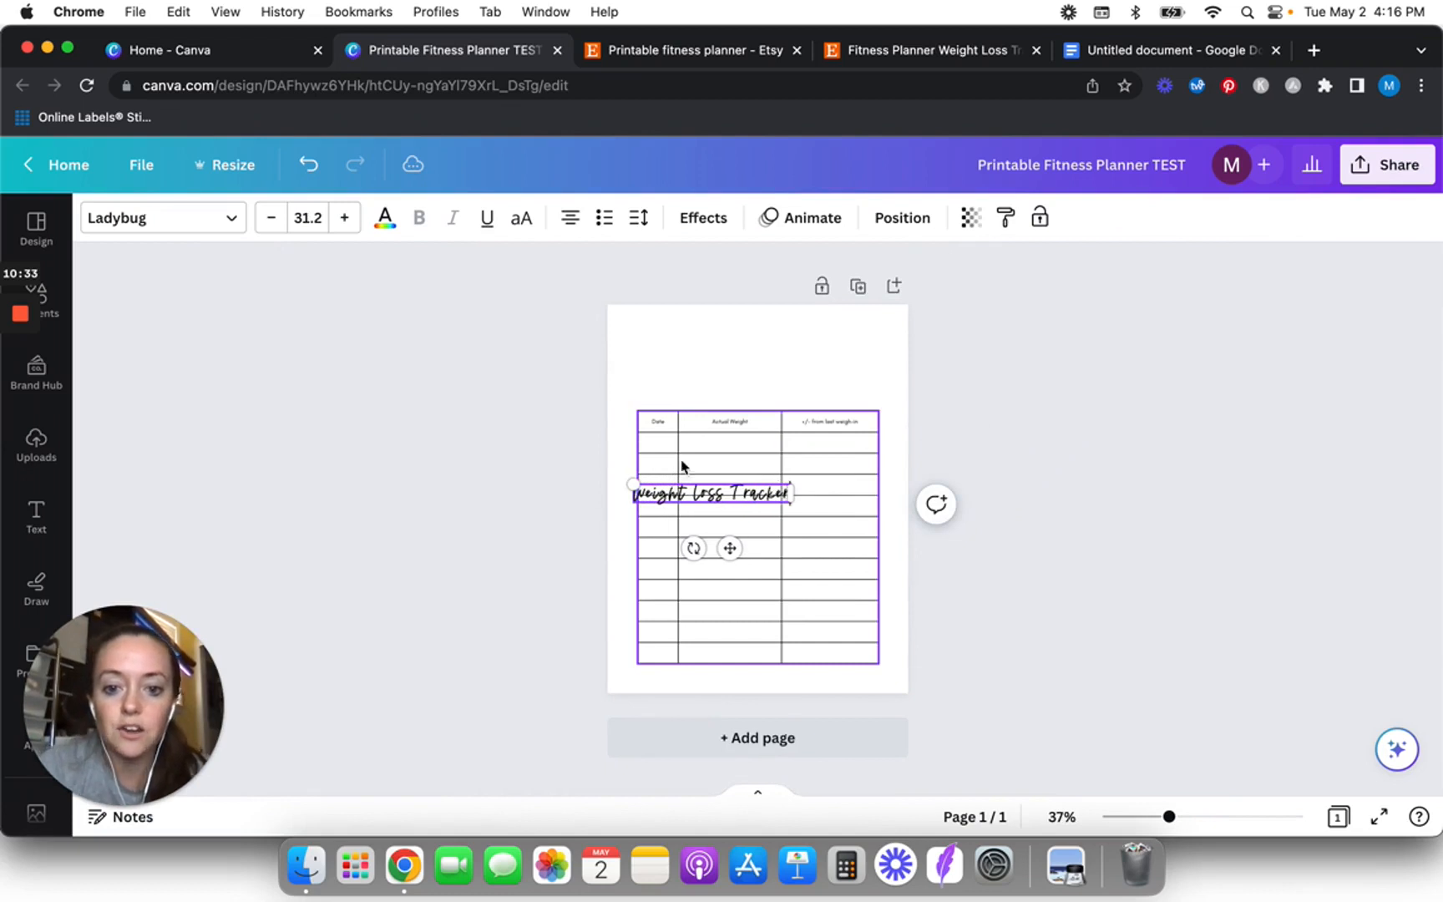
pyautogui.moveTo(730, 547); pyautogui.dragTo(774, 396)
pyautogui.click(504, 481)
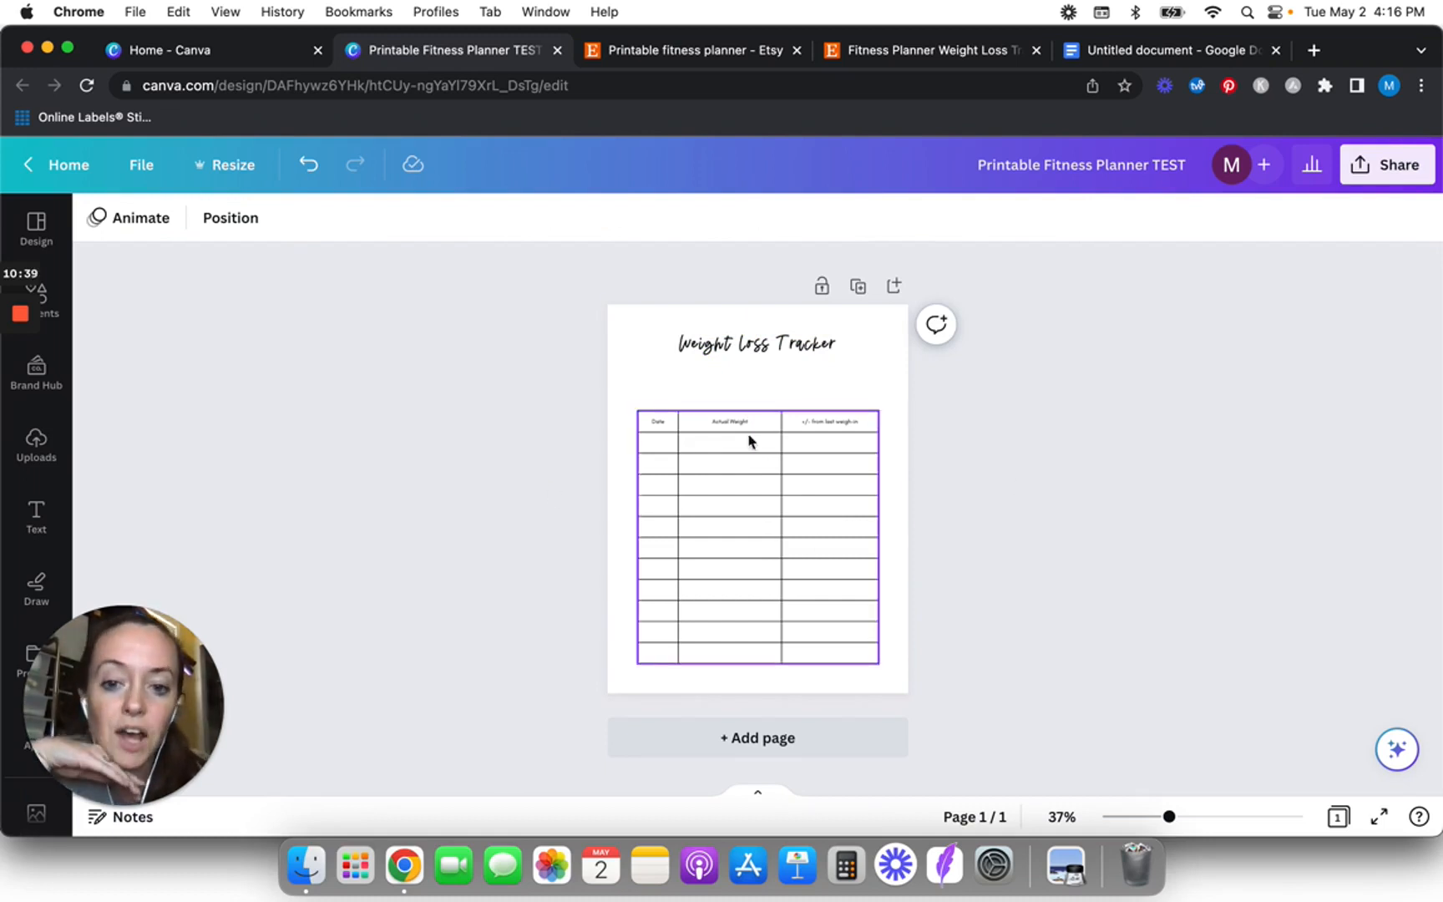
# - Tick off the weight loss tracker item in the Google Docs checklist, and return to the Canva design
pyautogui.click(1165, 55)
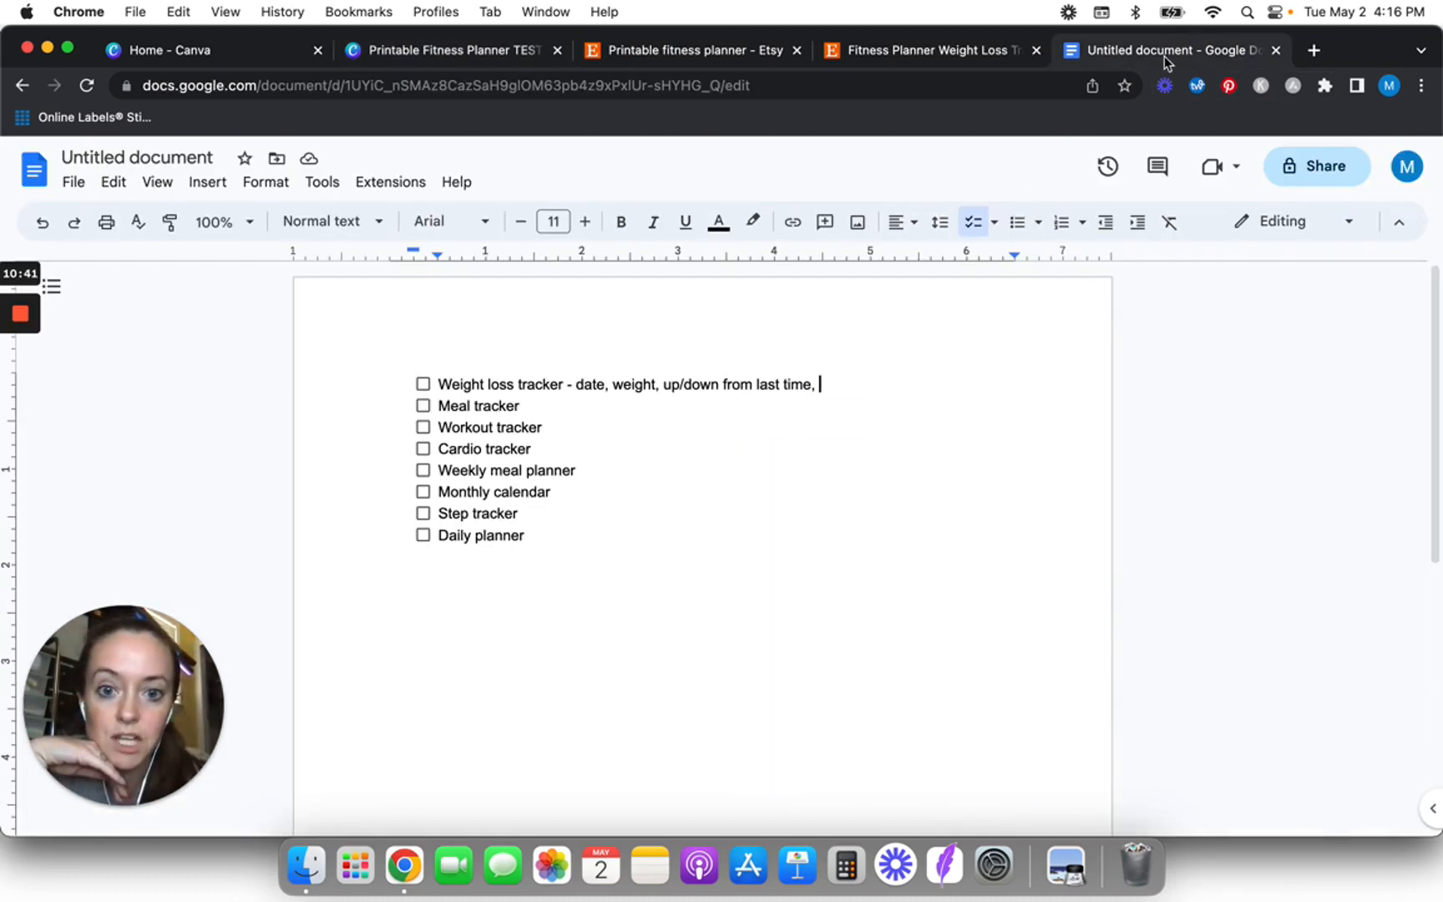
pyautogui.click(424, 385)
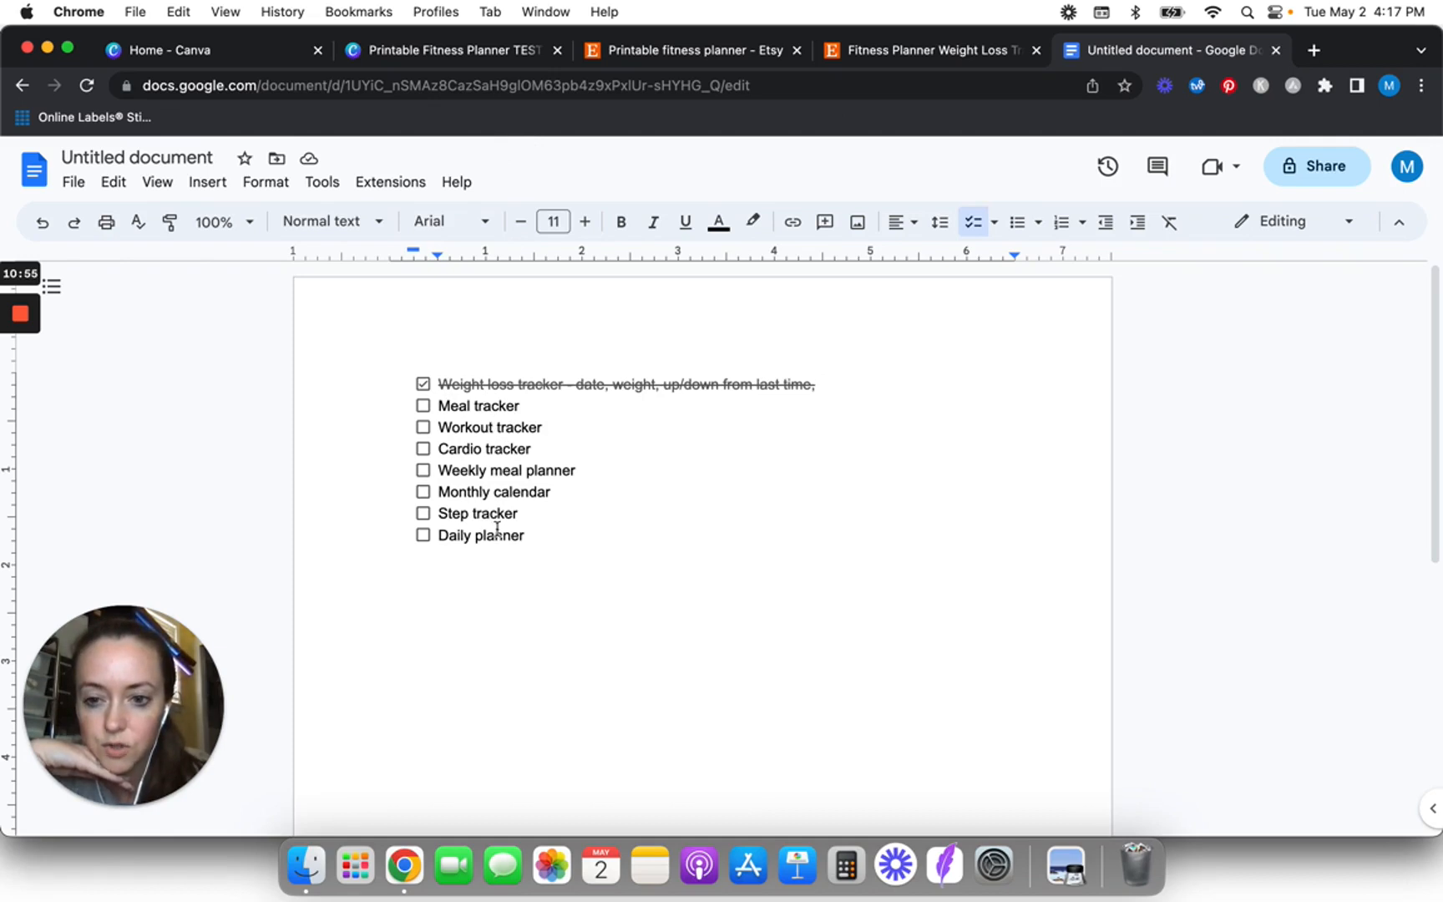
pyautogui.click(430, 53)
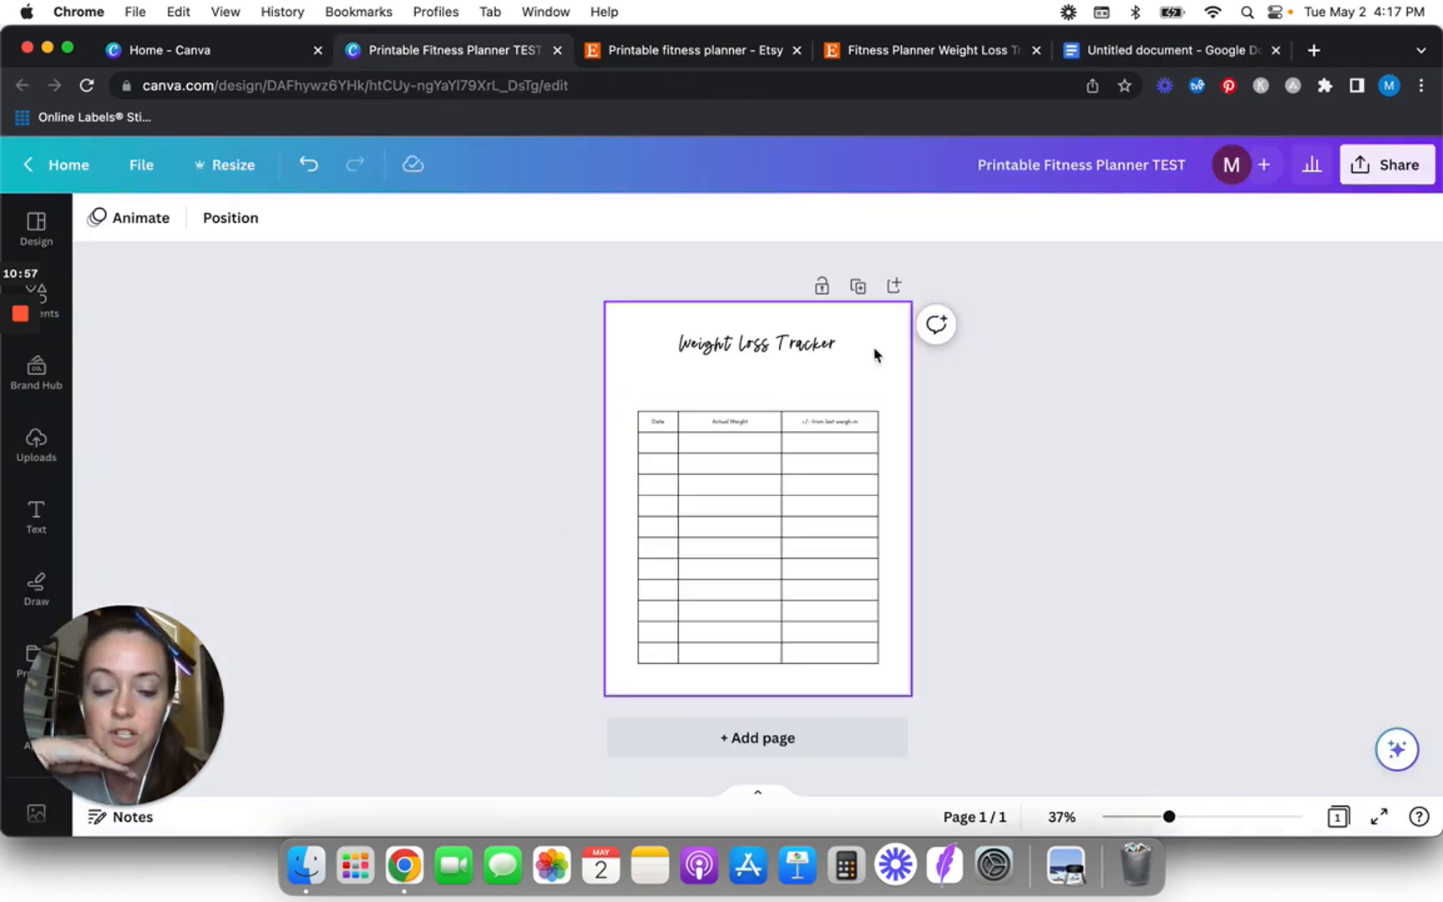
# - Duplicate the Weight Loss Tracker page three times to make a four-page design
pyautogui.click(861, 288)
pyautogui.press('super+z')
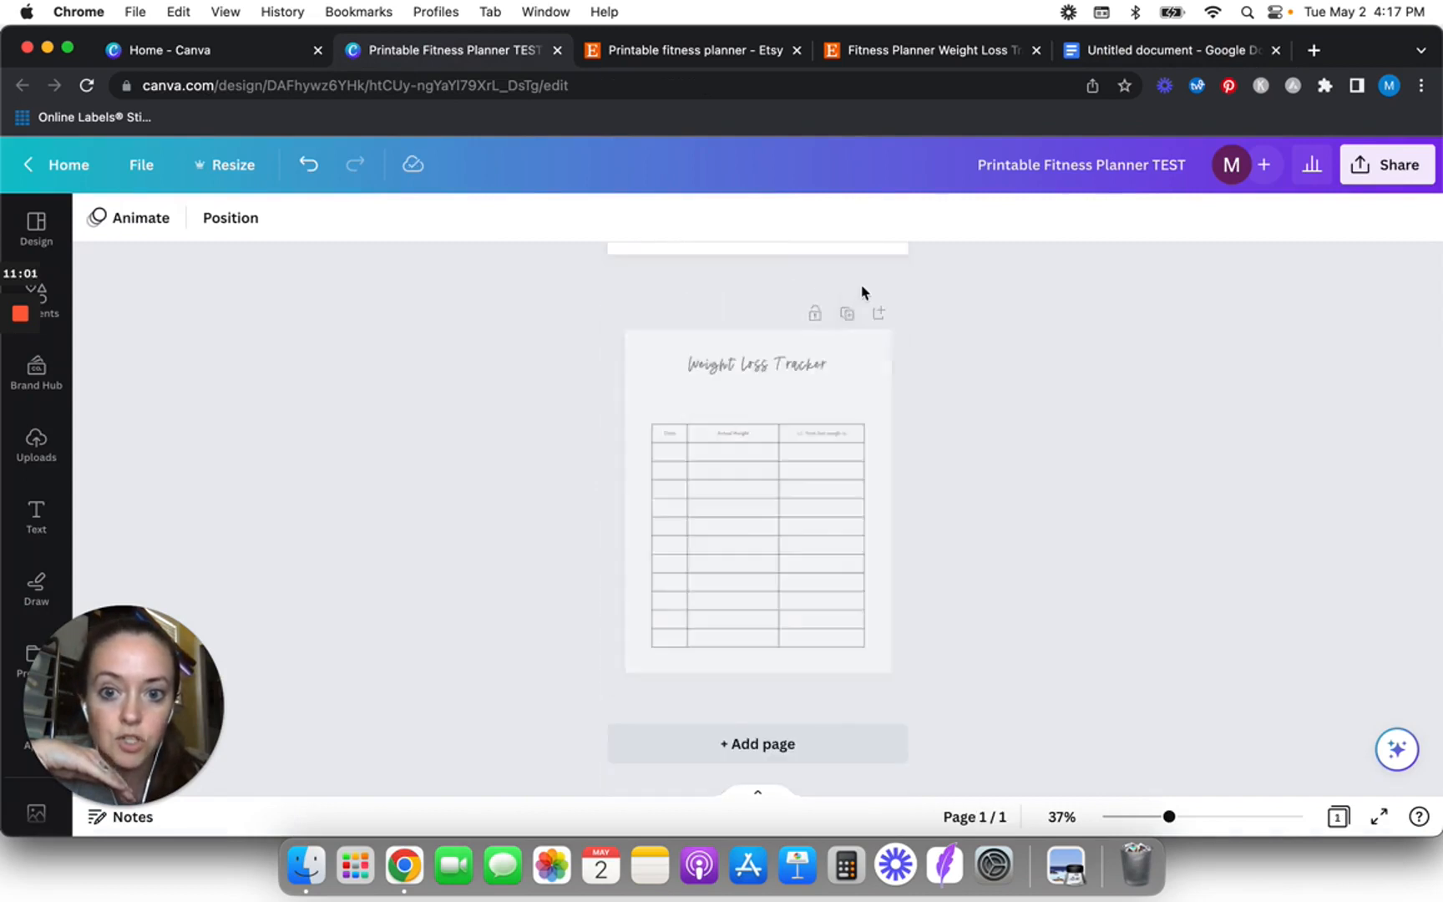
pyautogui.click(860, 288)
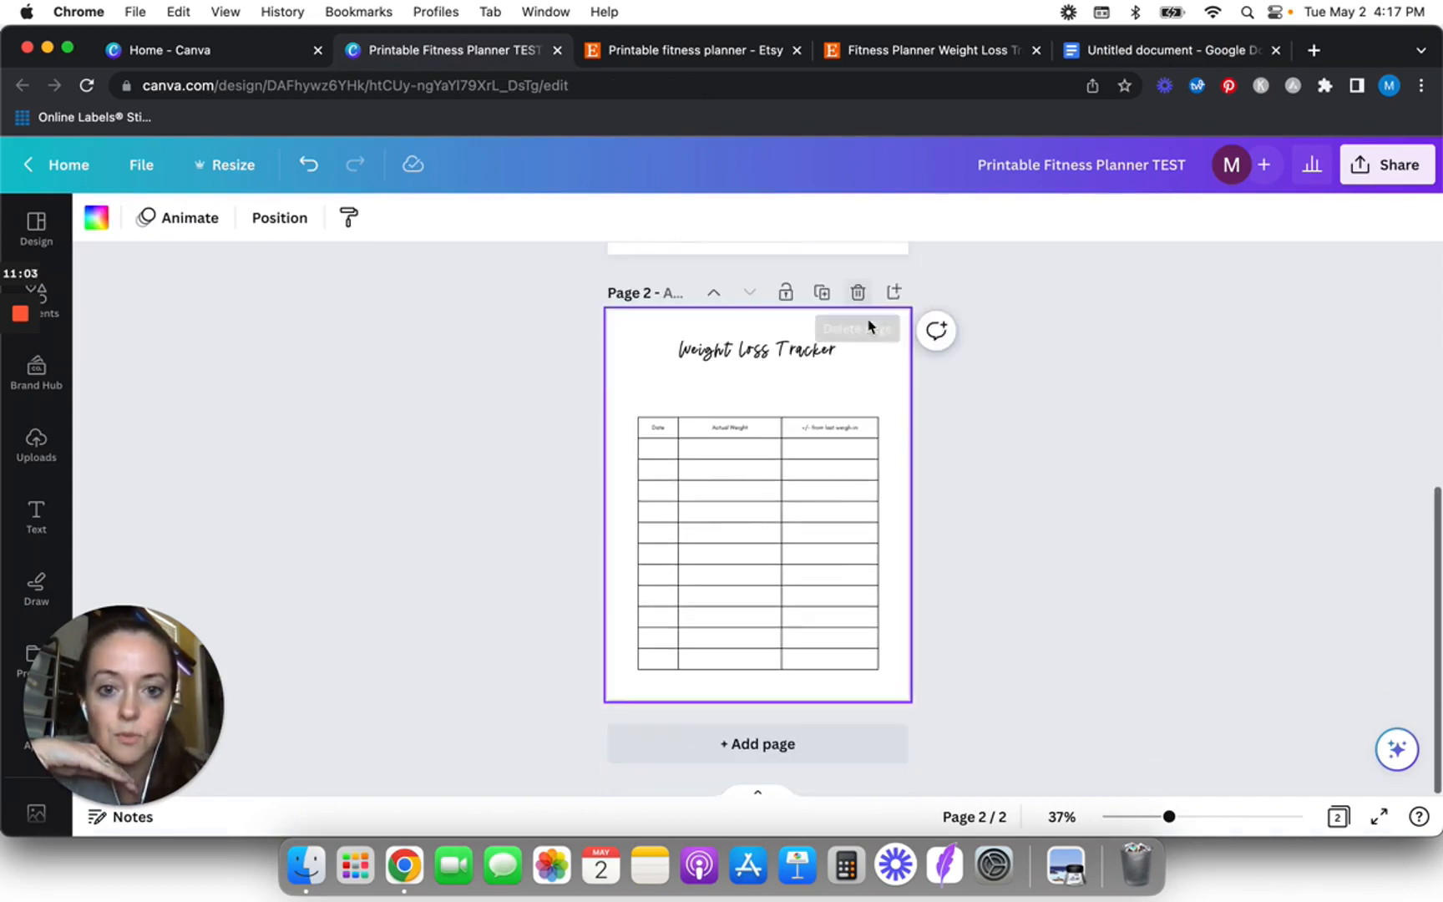
pyautogui.click(823, 294)
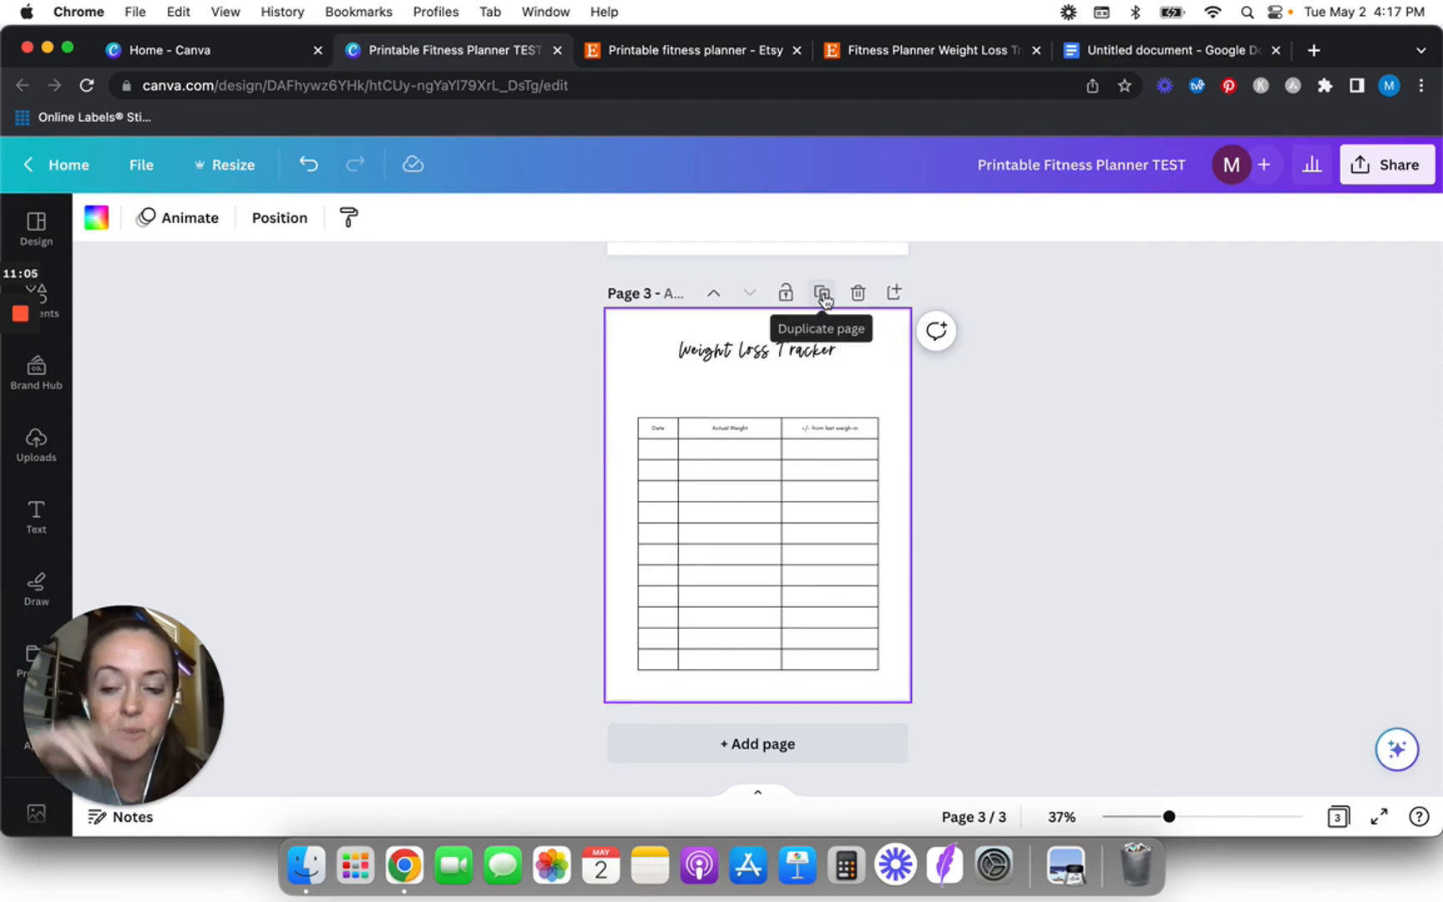
pyautogui.click(823, 294)
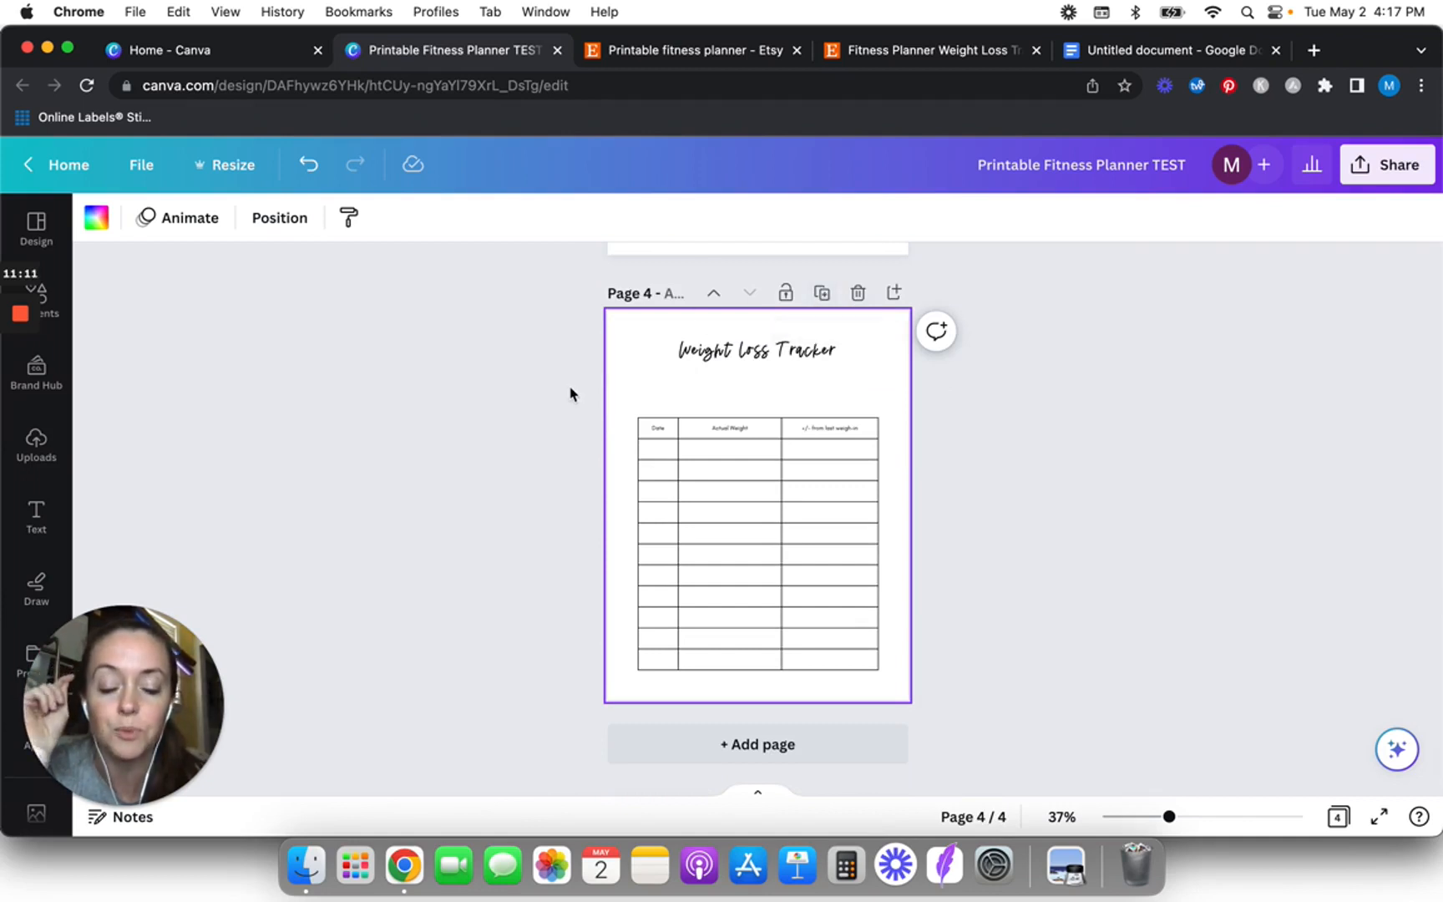
# - Change the title of the second page to "Workout Tracker", checking the Google Docs checklist for the tracker names
pyautogui.scroll(15, 571, 394)
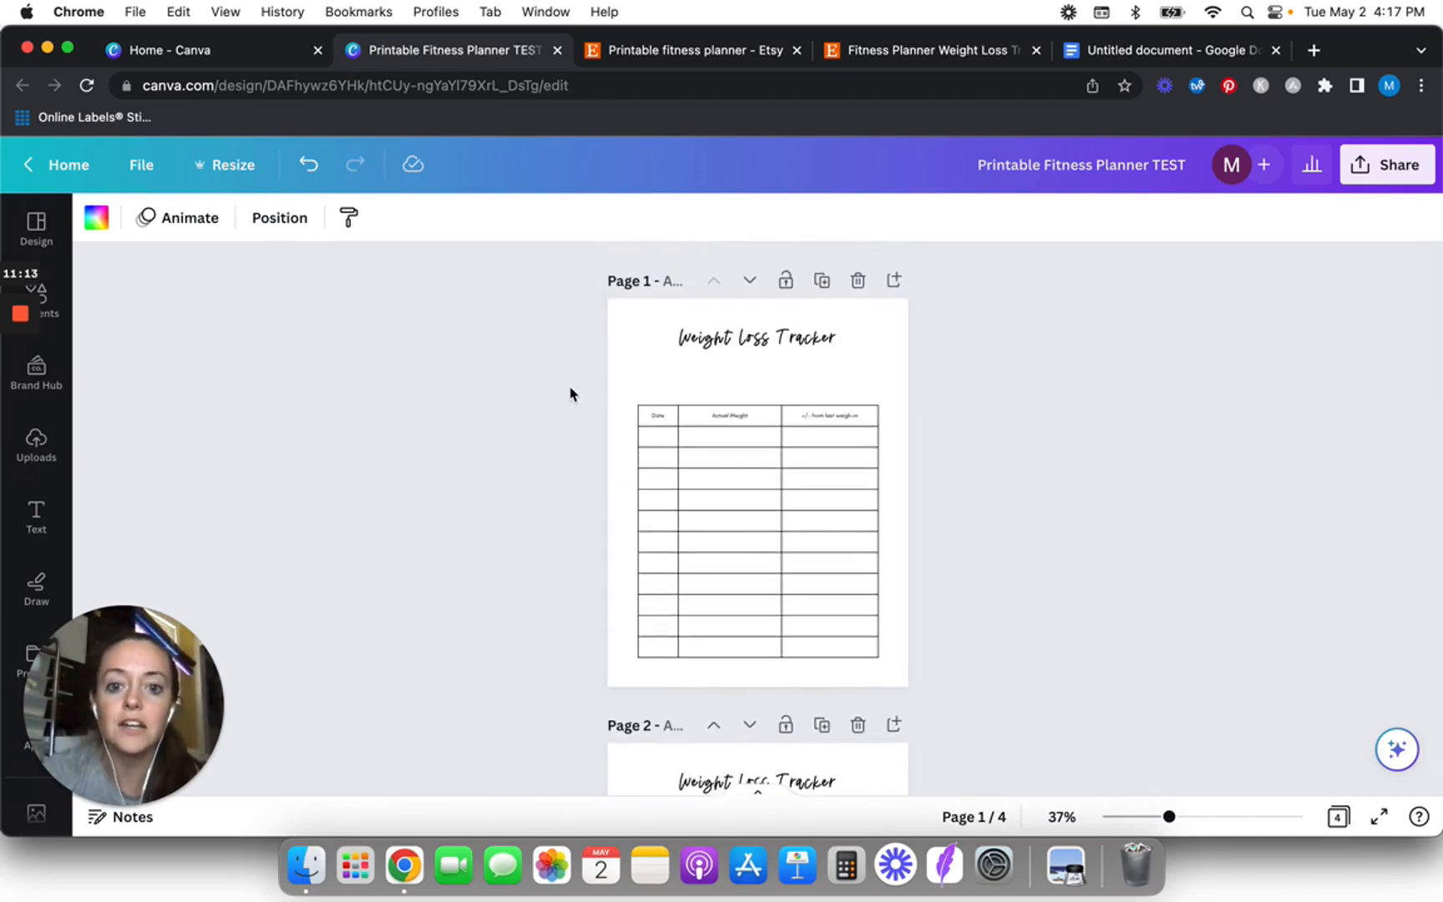
pyautogui.scroll(-2, 571, 393)
pyautogui.scroll(-5, 570, 393)
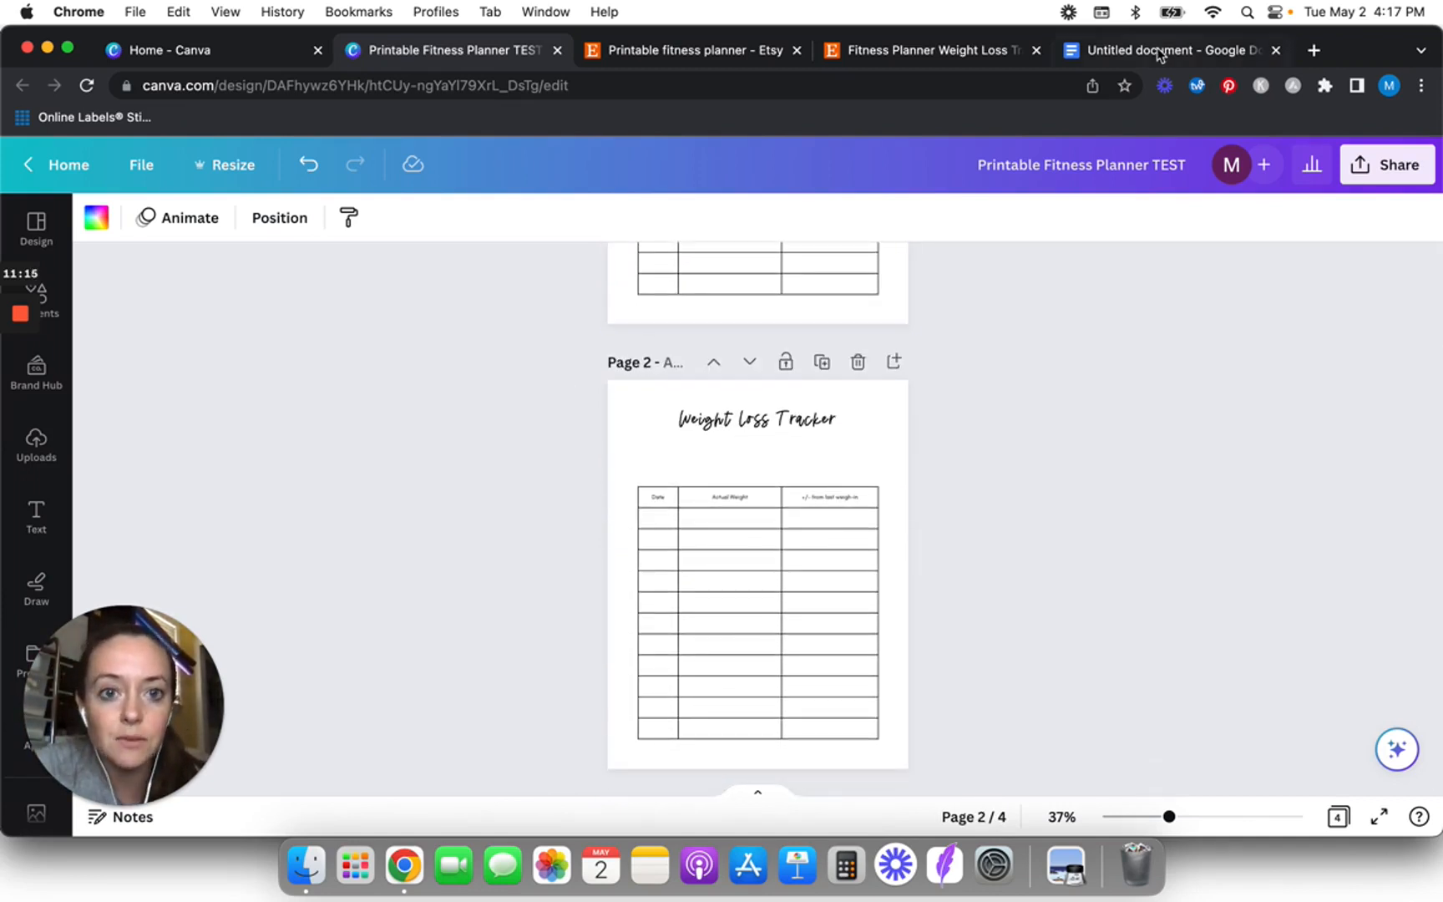
pyautogui.click(1161, 50)
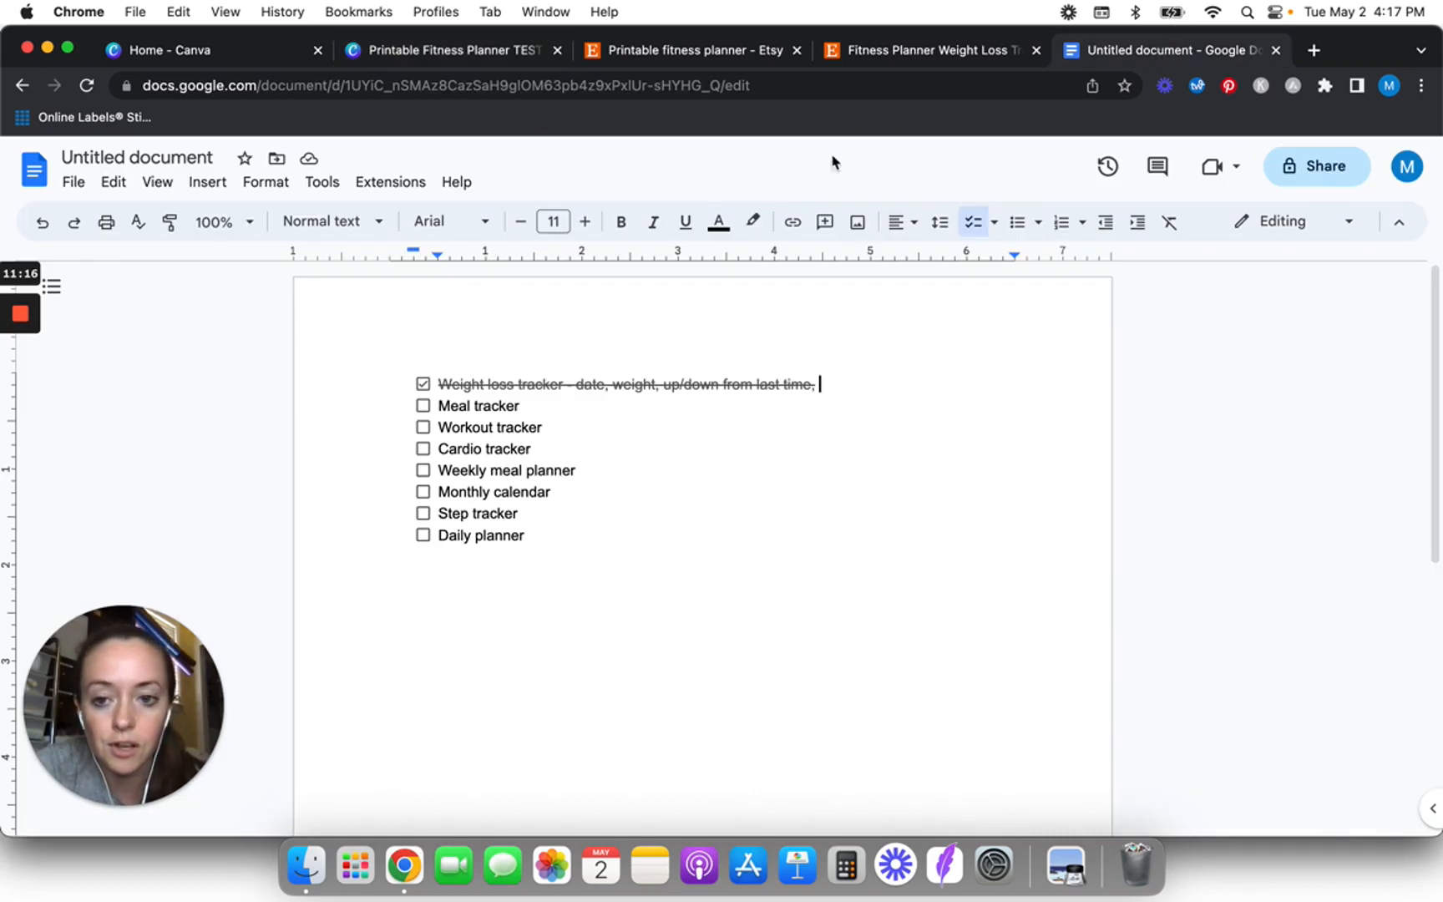
pyautogui.click(483, 52)
pyautogui.doubleClick(756, 418)
pyautogui.write('We')
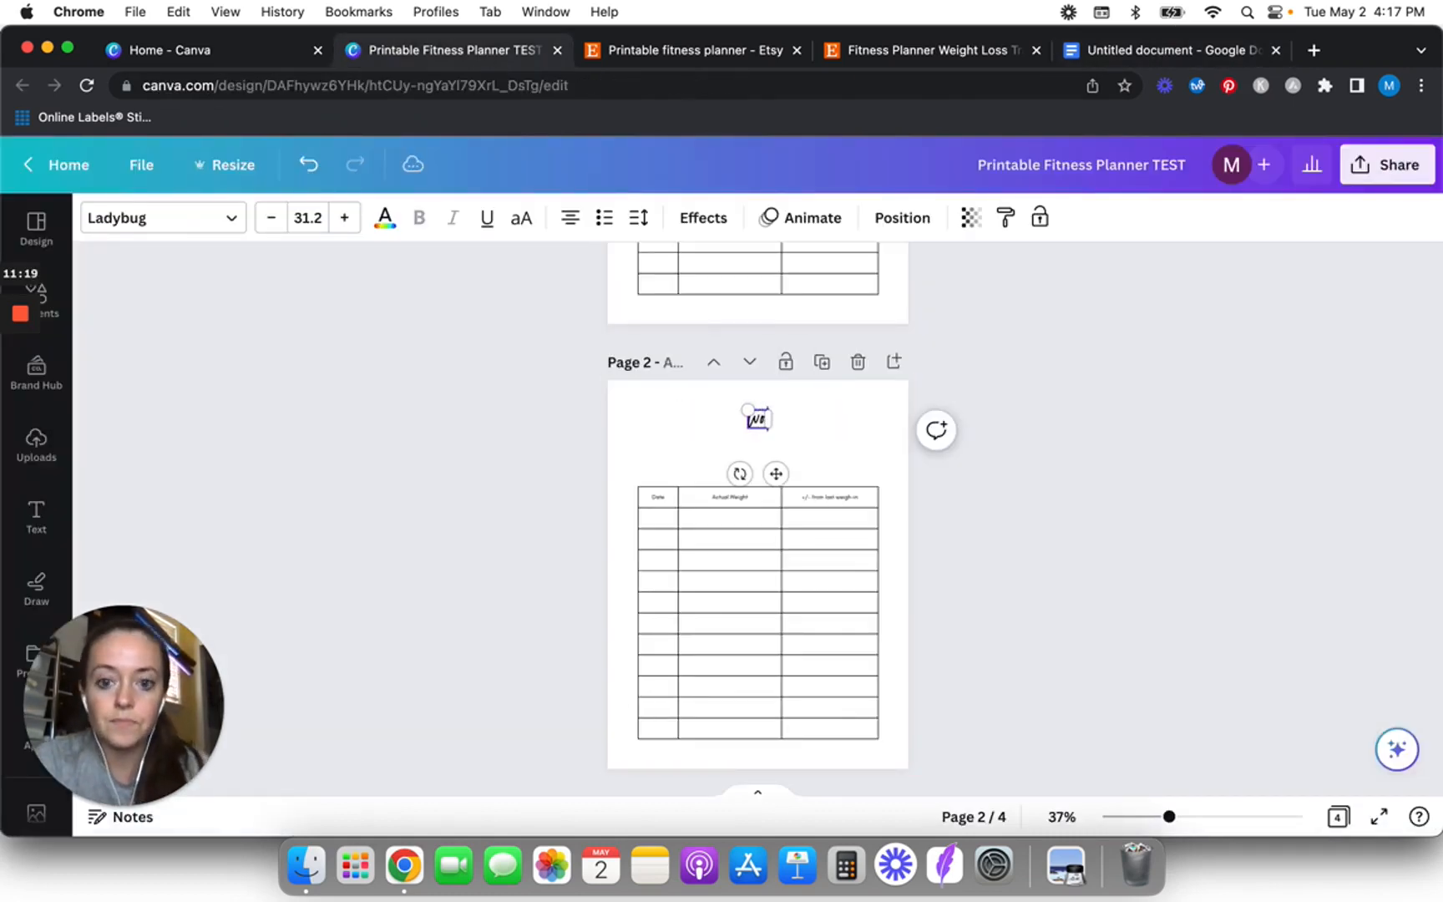
pyautogui.write('rkout Tracker')
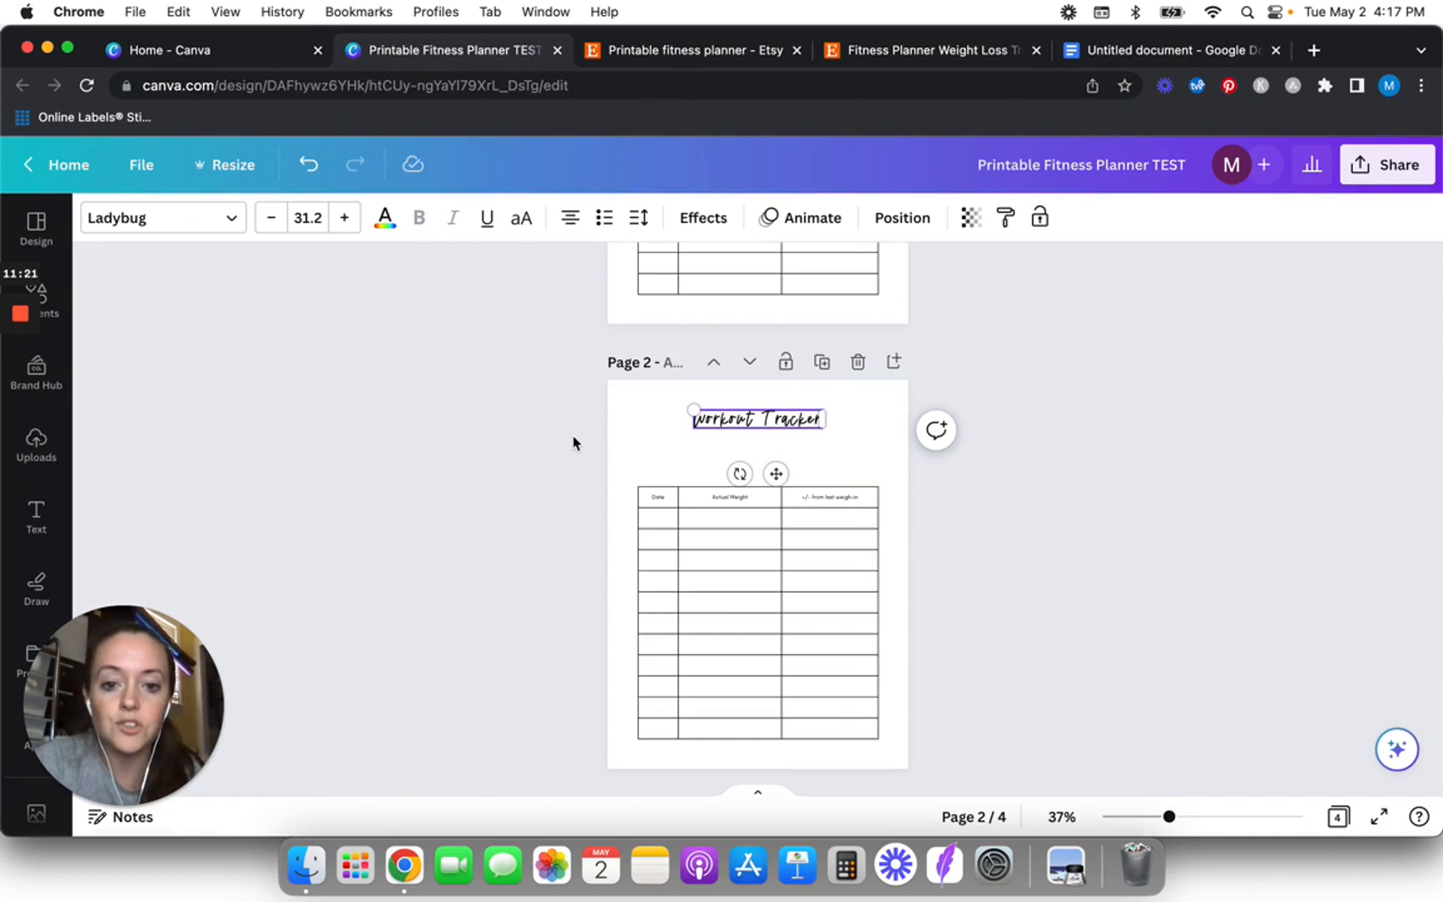
pyautogui.click(573, 443)
# - Check the Google Docs checklist for another tracker, and change the third page's title in Canva to "Cardio Tracker"
pyautogui.click(1186, 52)
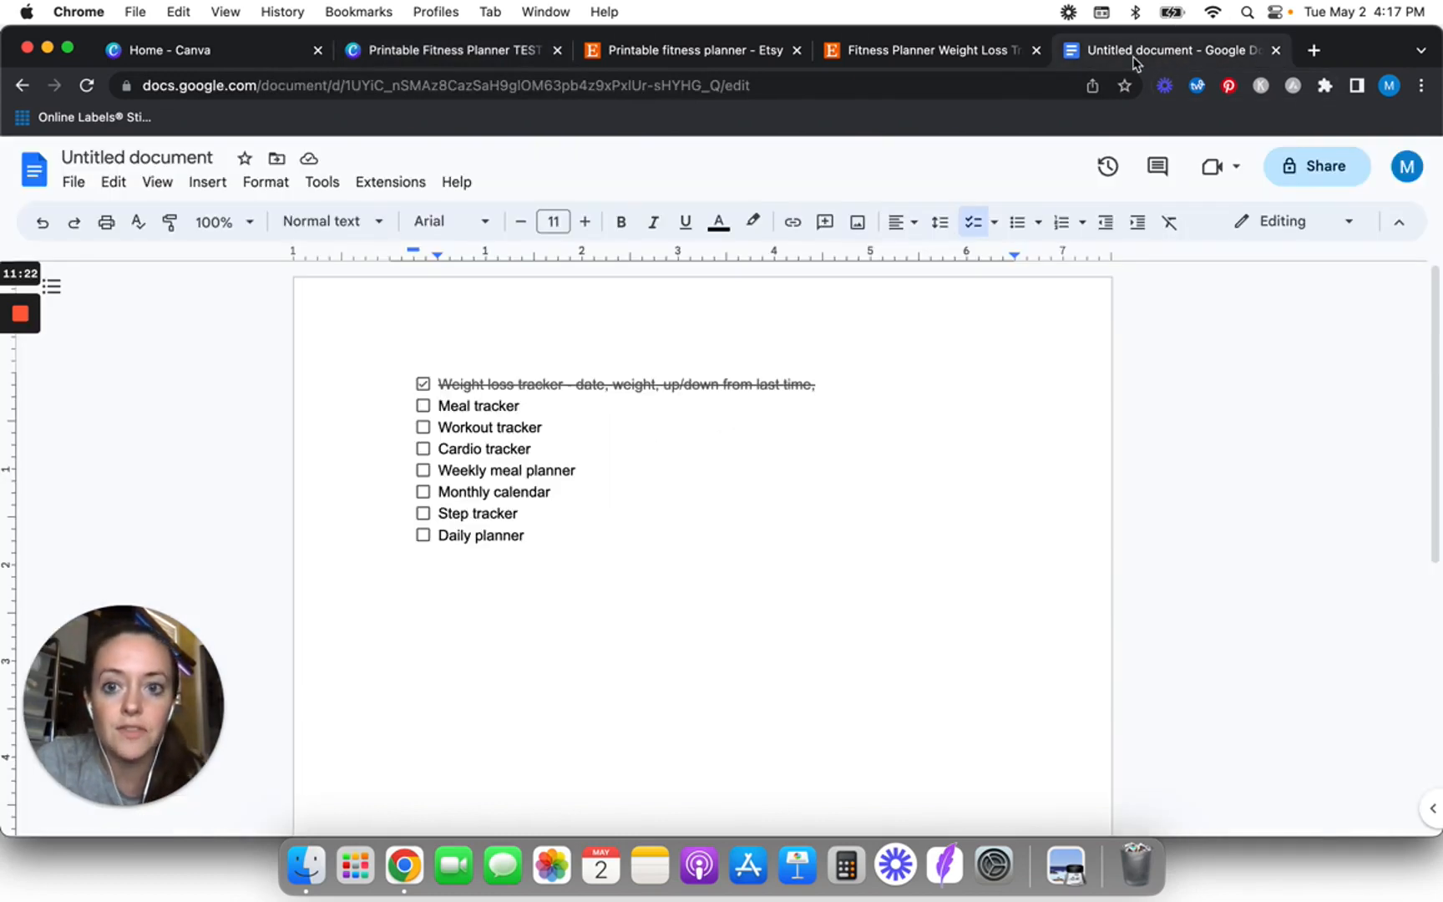
pyautogui.click(473, 50)
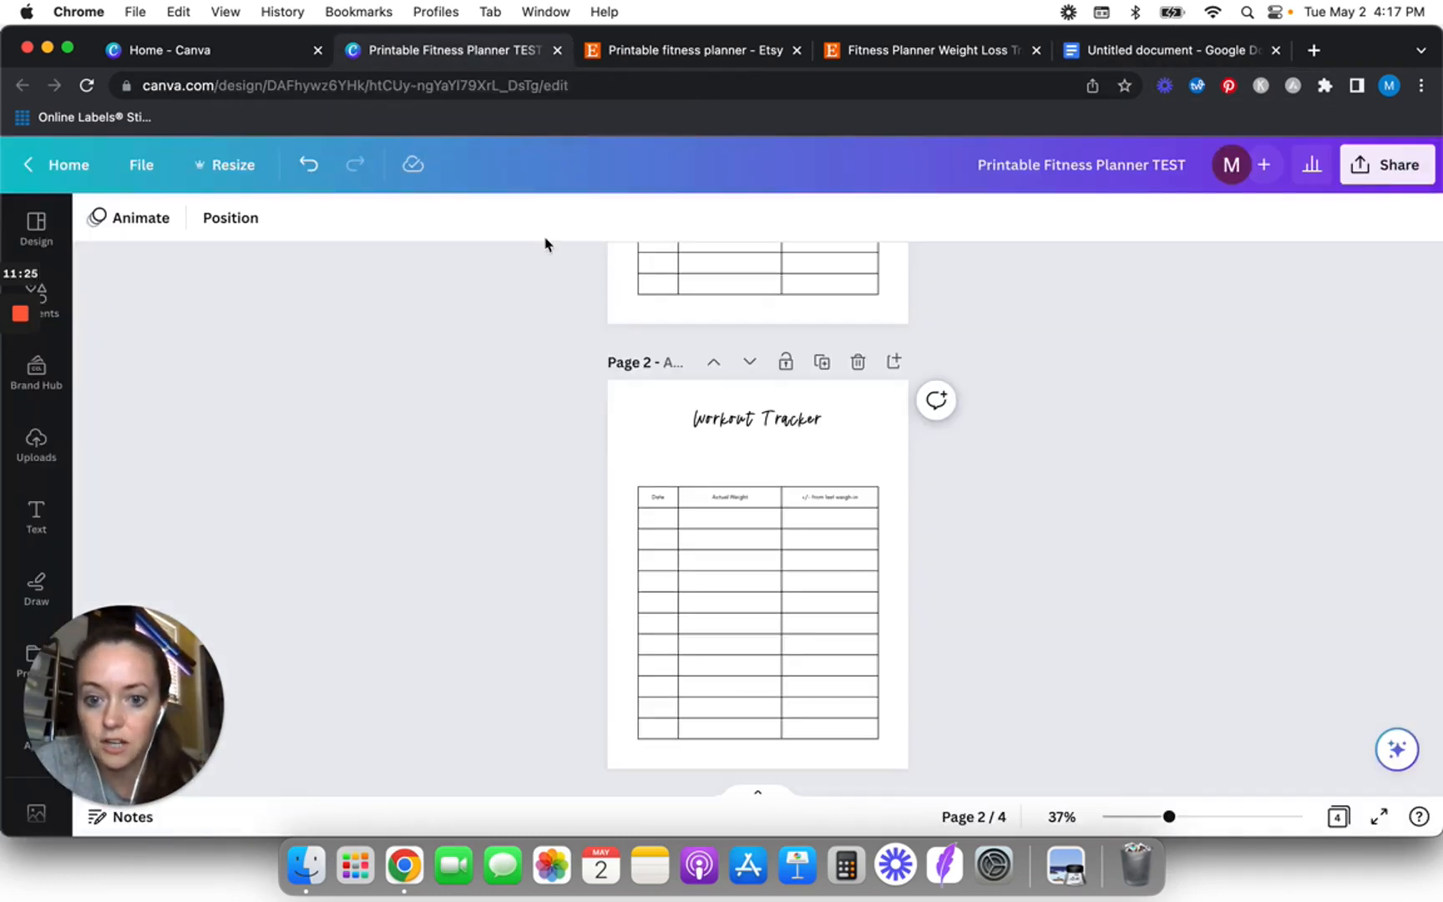
pyautogui.scroll(-5, 735, 471)
pyautogui.click(773, 381)
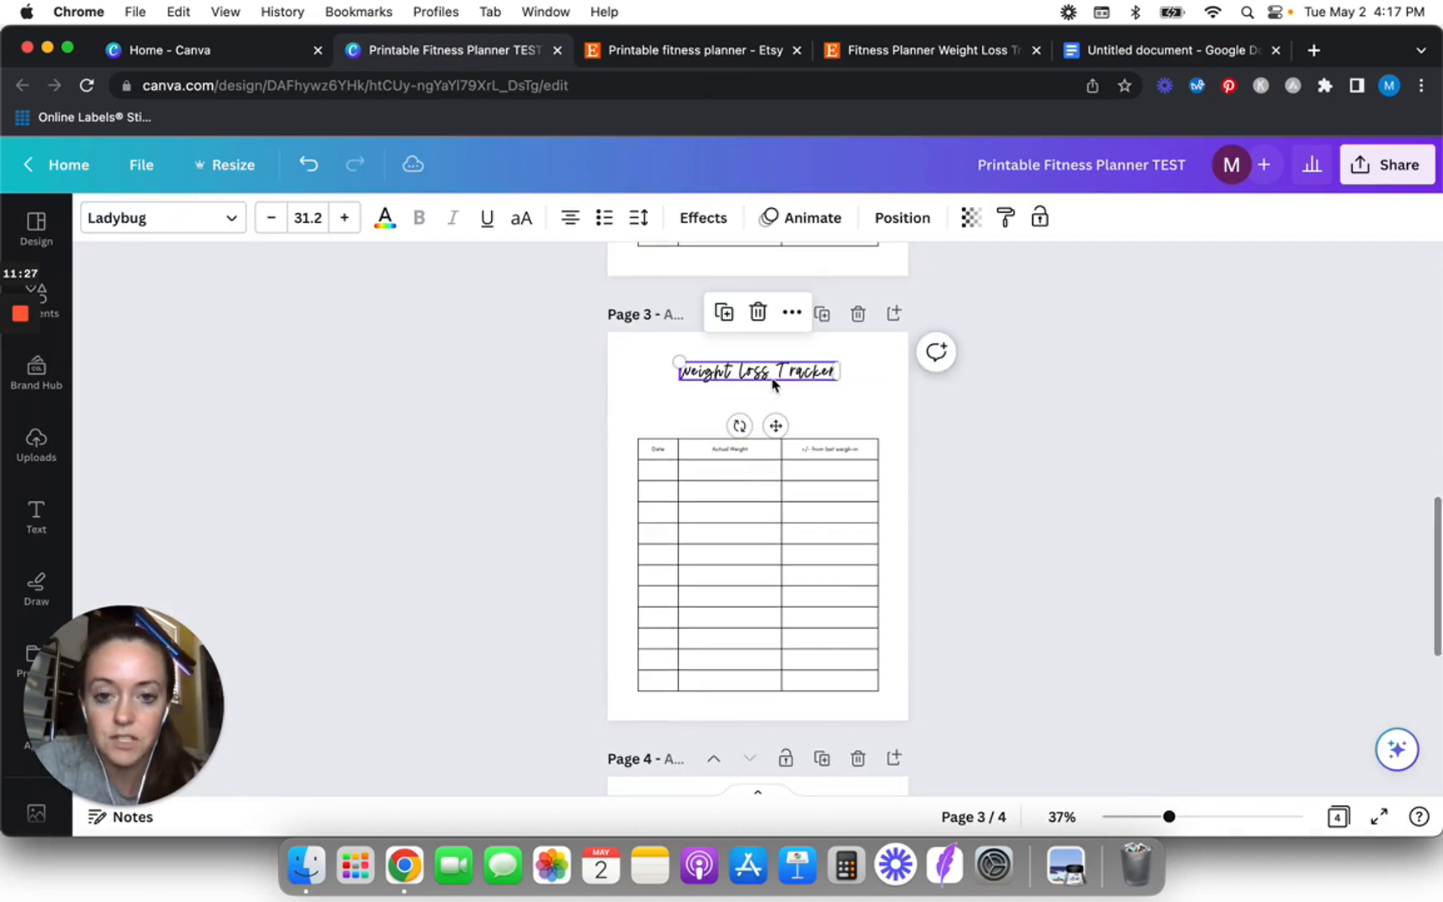
pyautogui.click(774, 381)
pyautogui.write('Cardio Tracker')
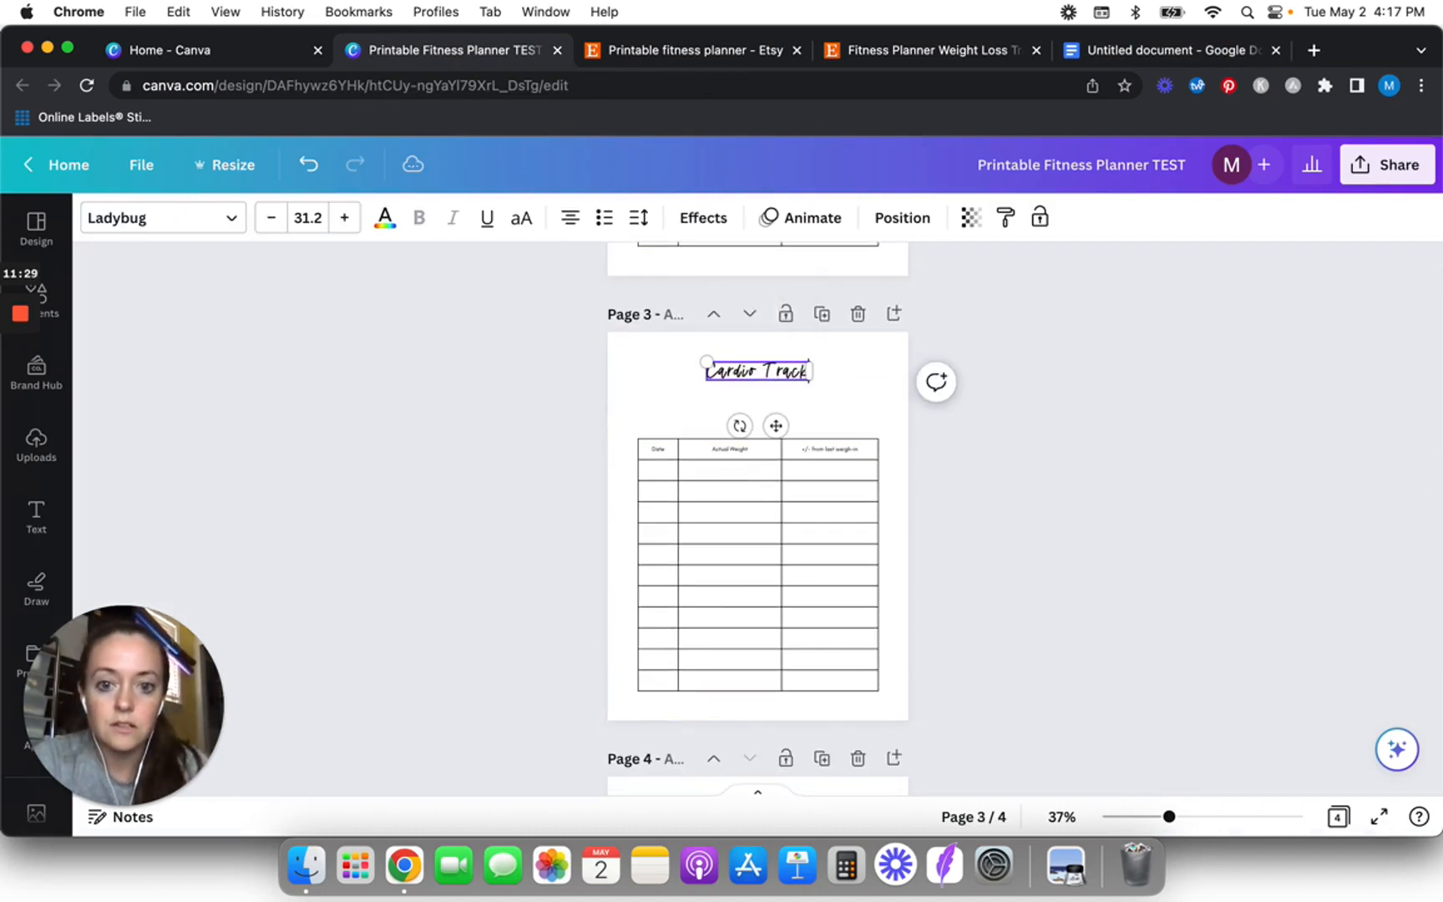
pyautogui.click(569, 410)
# - Consult the Google Docs checklist again, and replace the fourth page's title in Canva with "Step Tracker"
pyautogui.click(1187, 48)
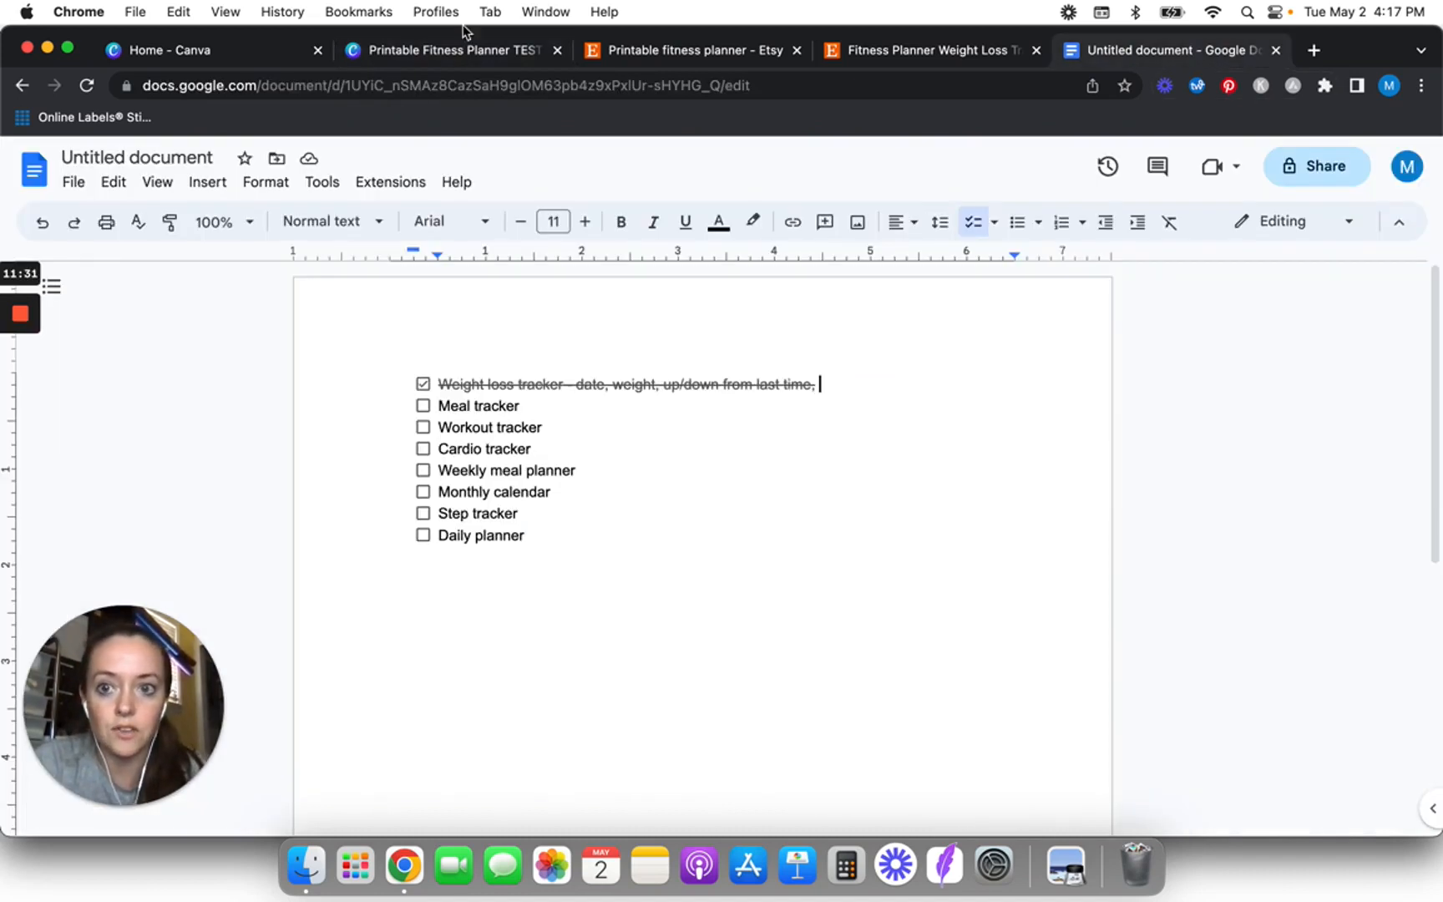
pyautogui.click(452, 52)
pyautogui.scroll(-5, 503, 455)
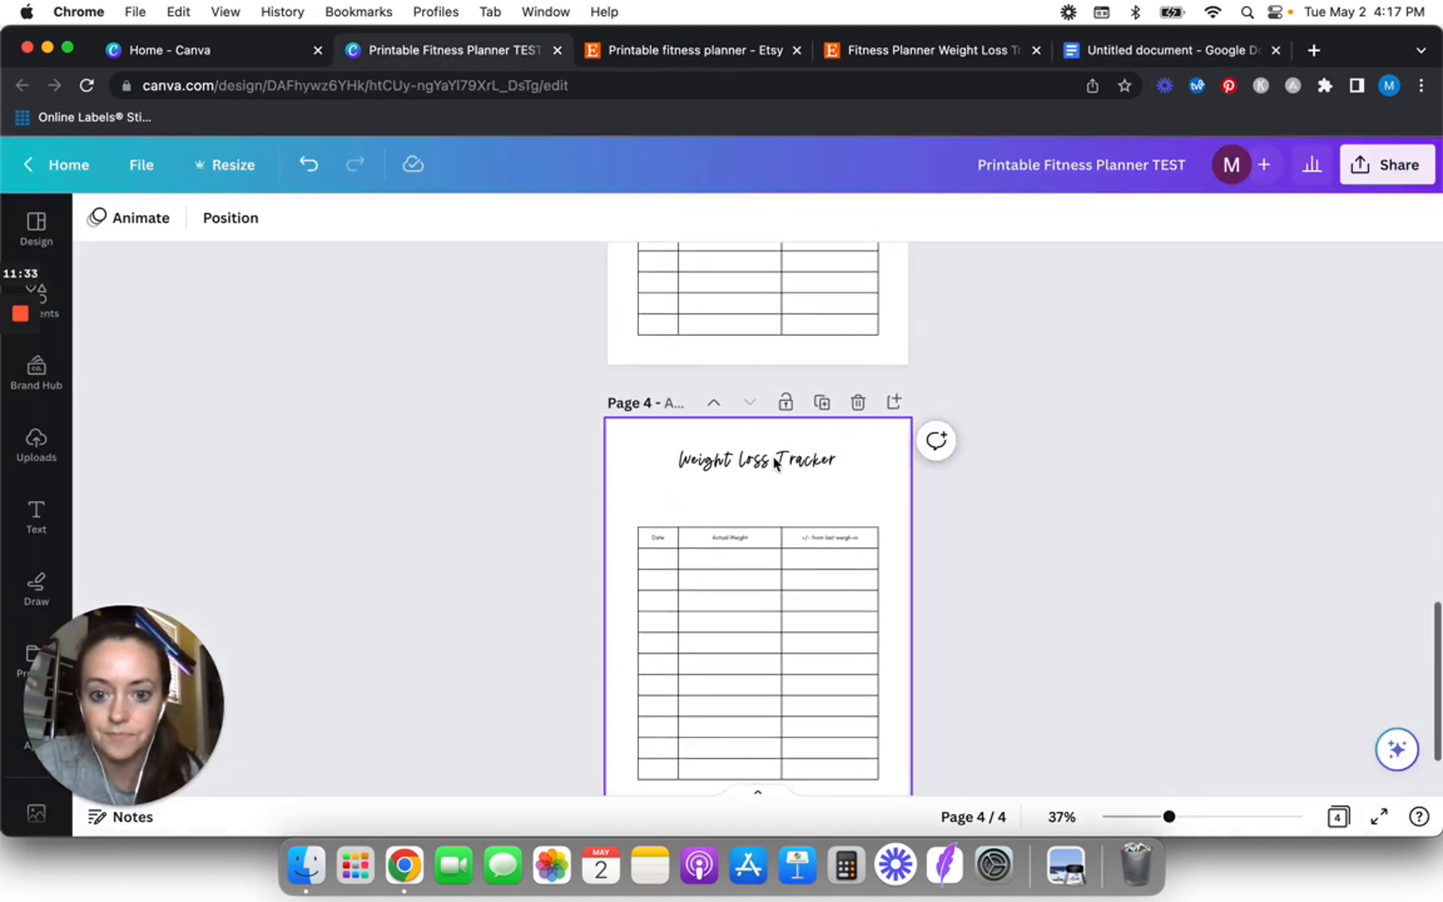
pyautogui.click(741, 458)
pyautogui.doubleClick(742, 458)
pyautogui.write('Step')
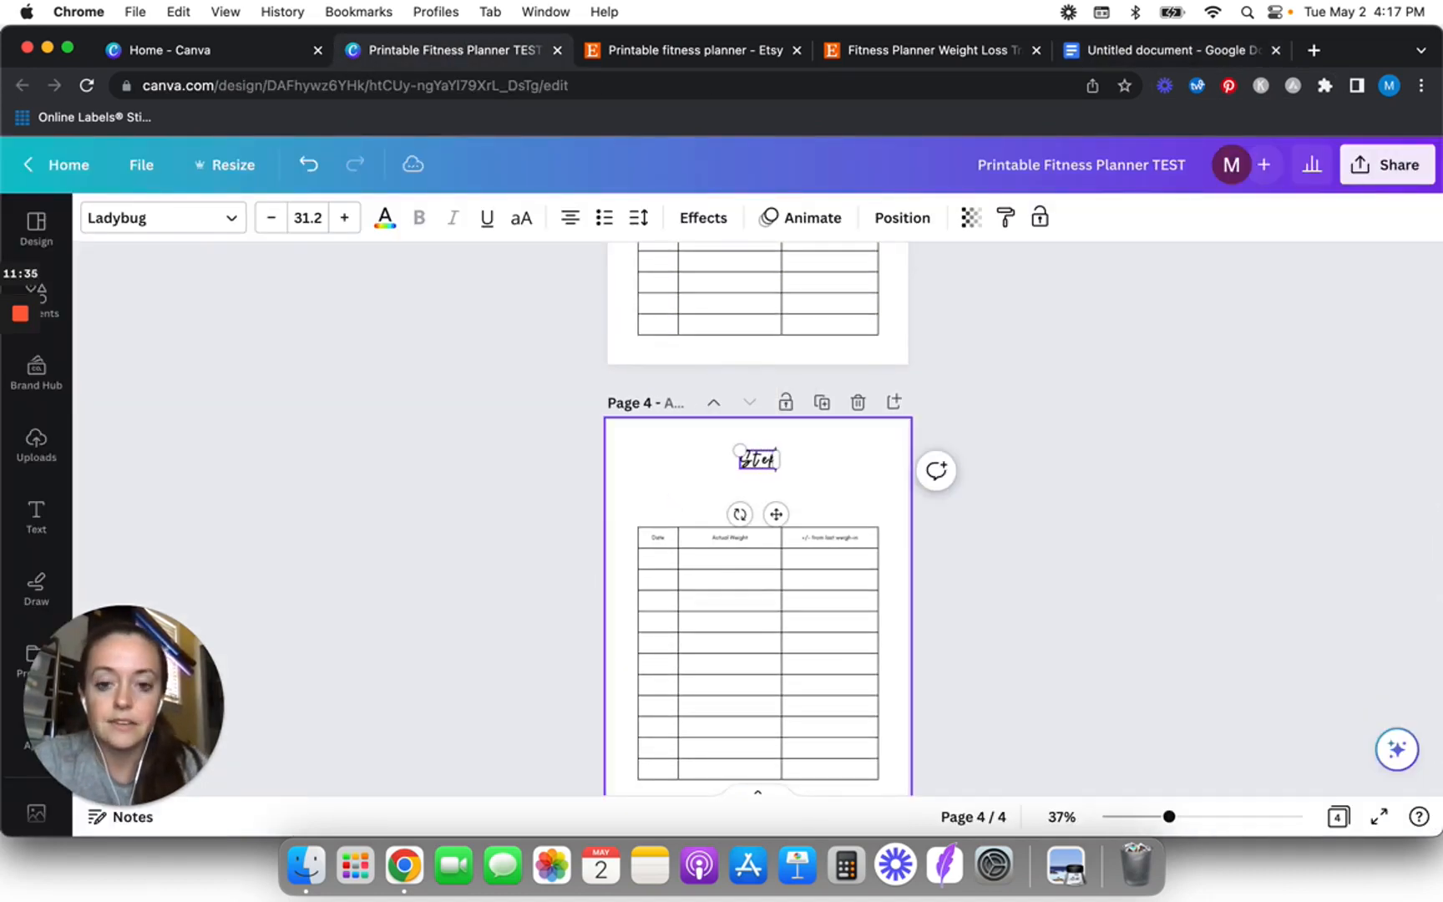
pyautogui.write(' Tracker')
pyautogui.click(557, 522)
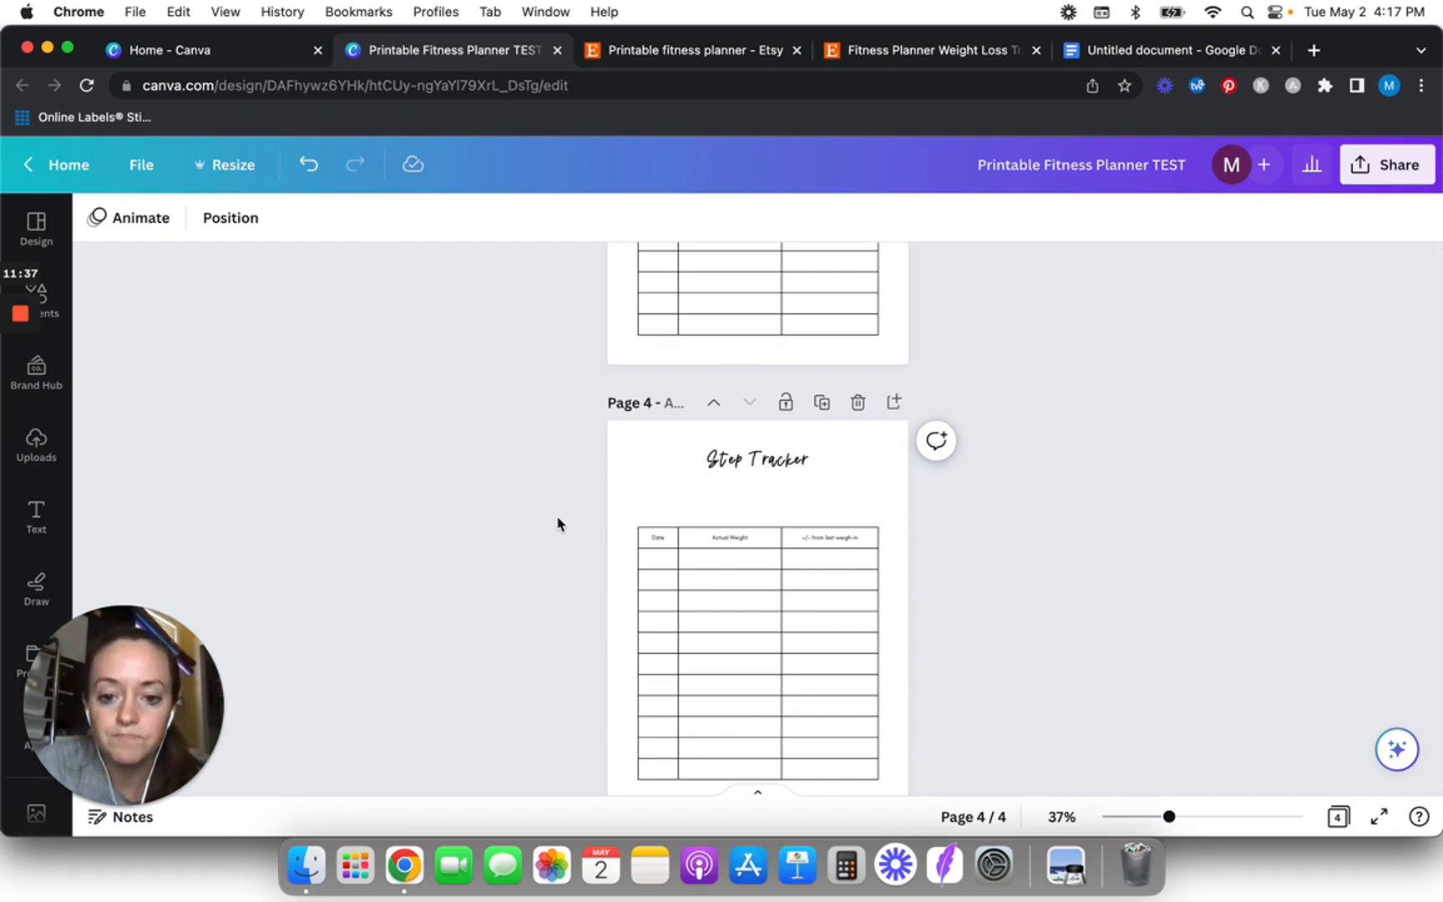
# - Examine the tracker layouts in the Etsy fitness planner listing, and return to the Canva design to compare the retitled pages
pyautogui.scroll(-2, 558, 524)
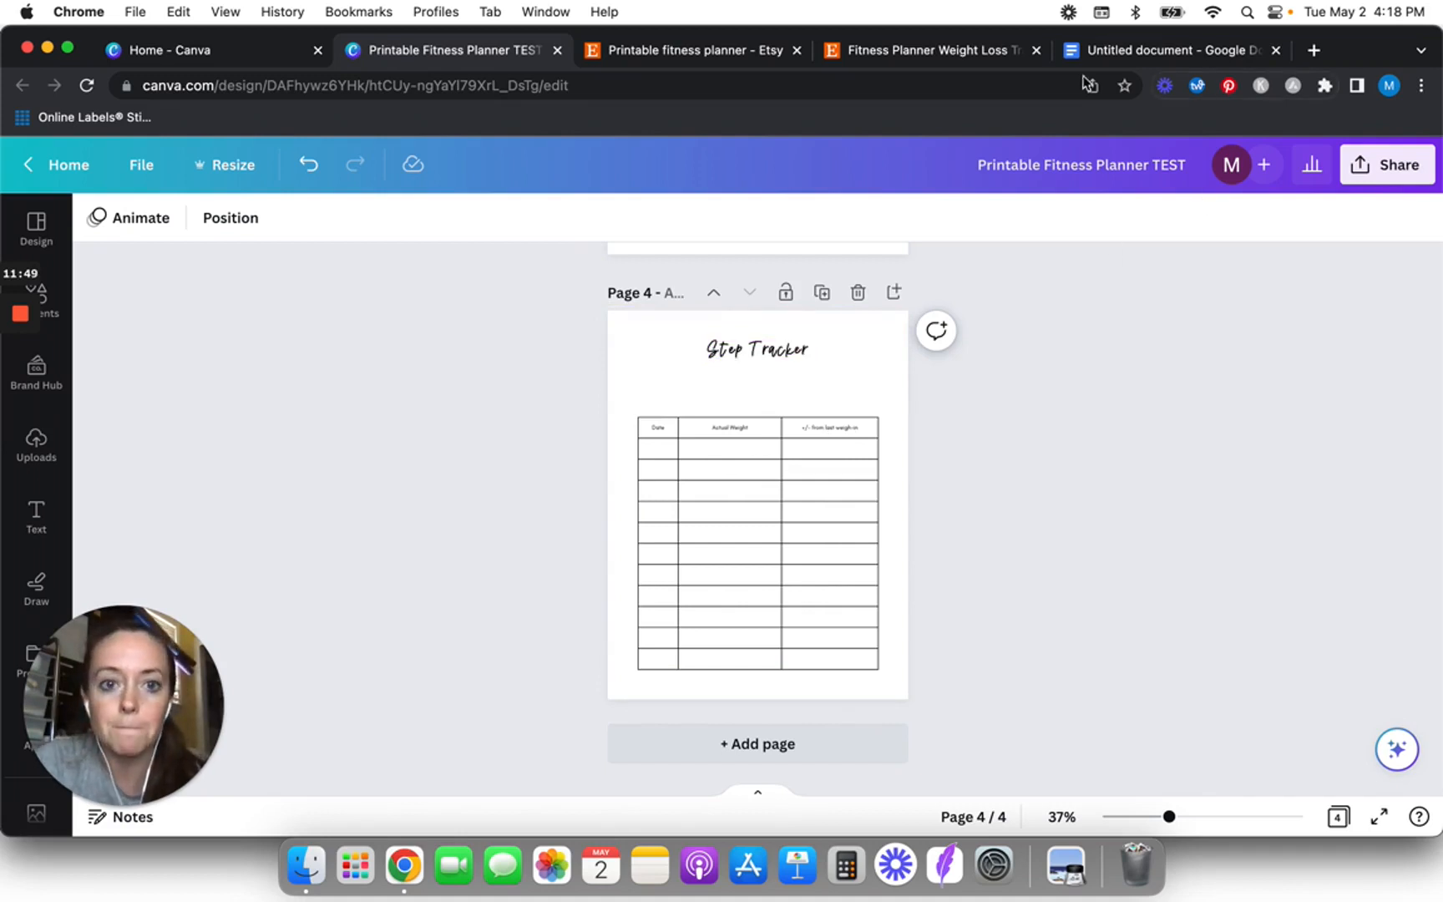
pyautogui.scroll(15, 603, 425)
pyautogui.click(885, 54)
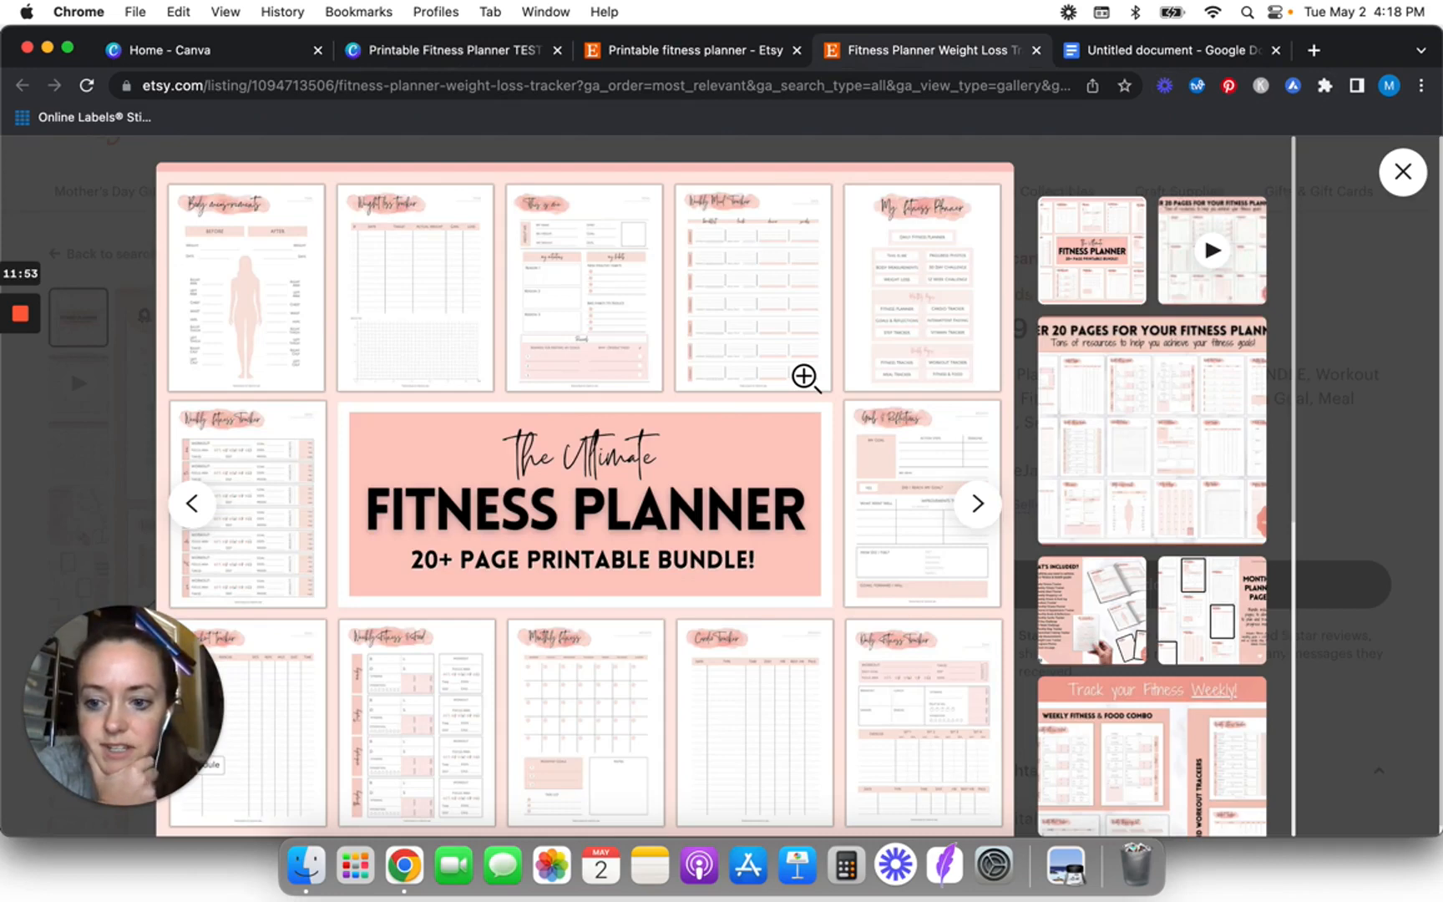
pyautogui.click(733, 689)
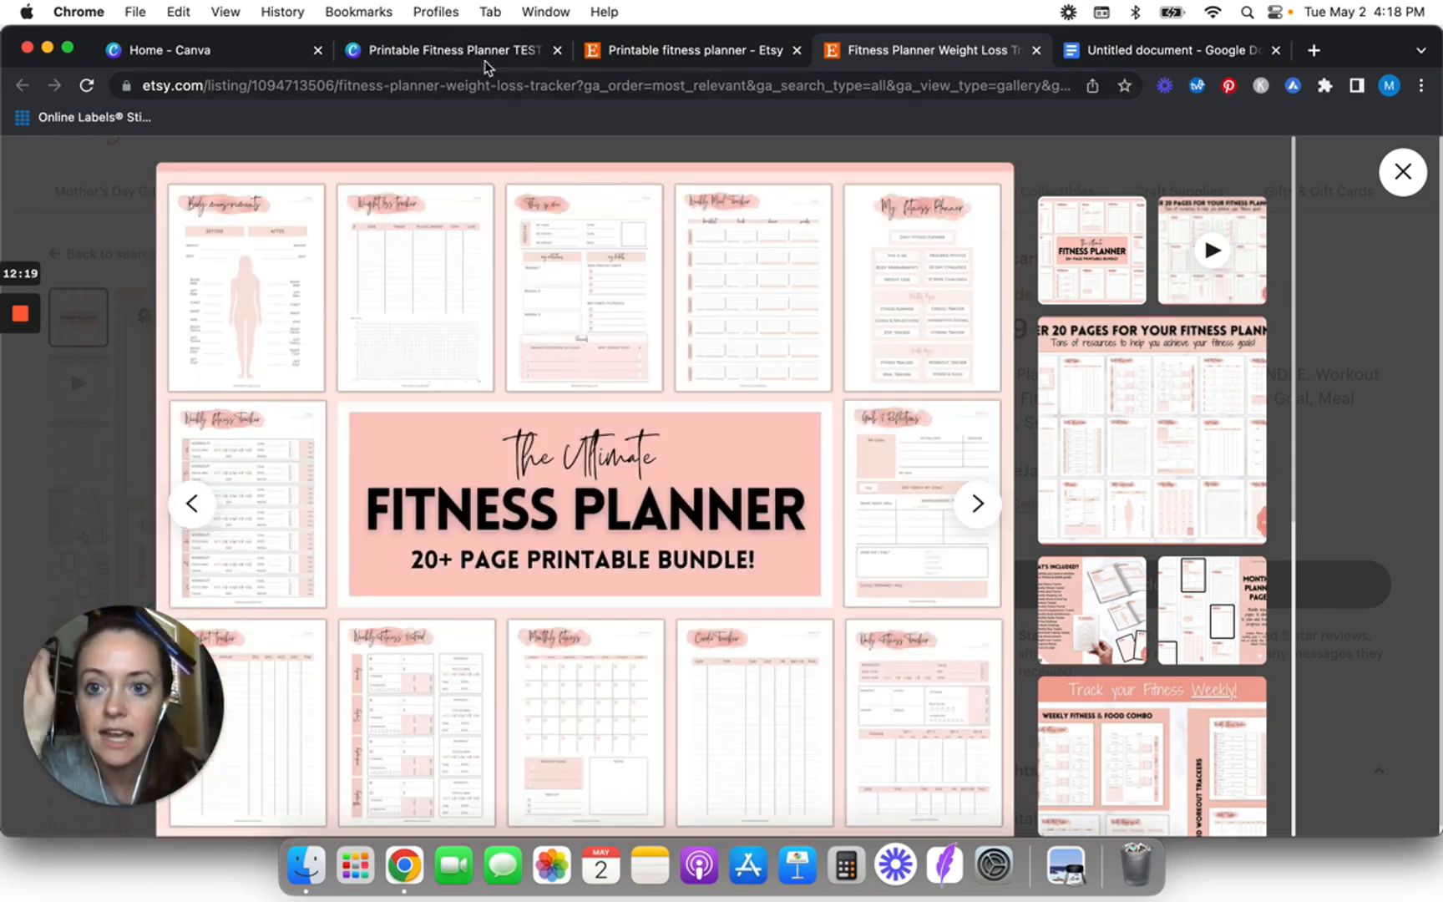
pyautogui.click(484, 52)
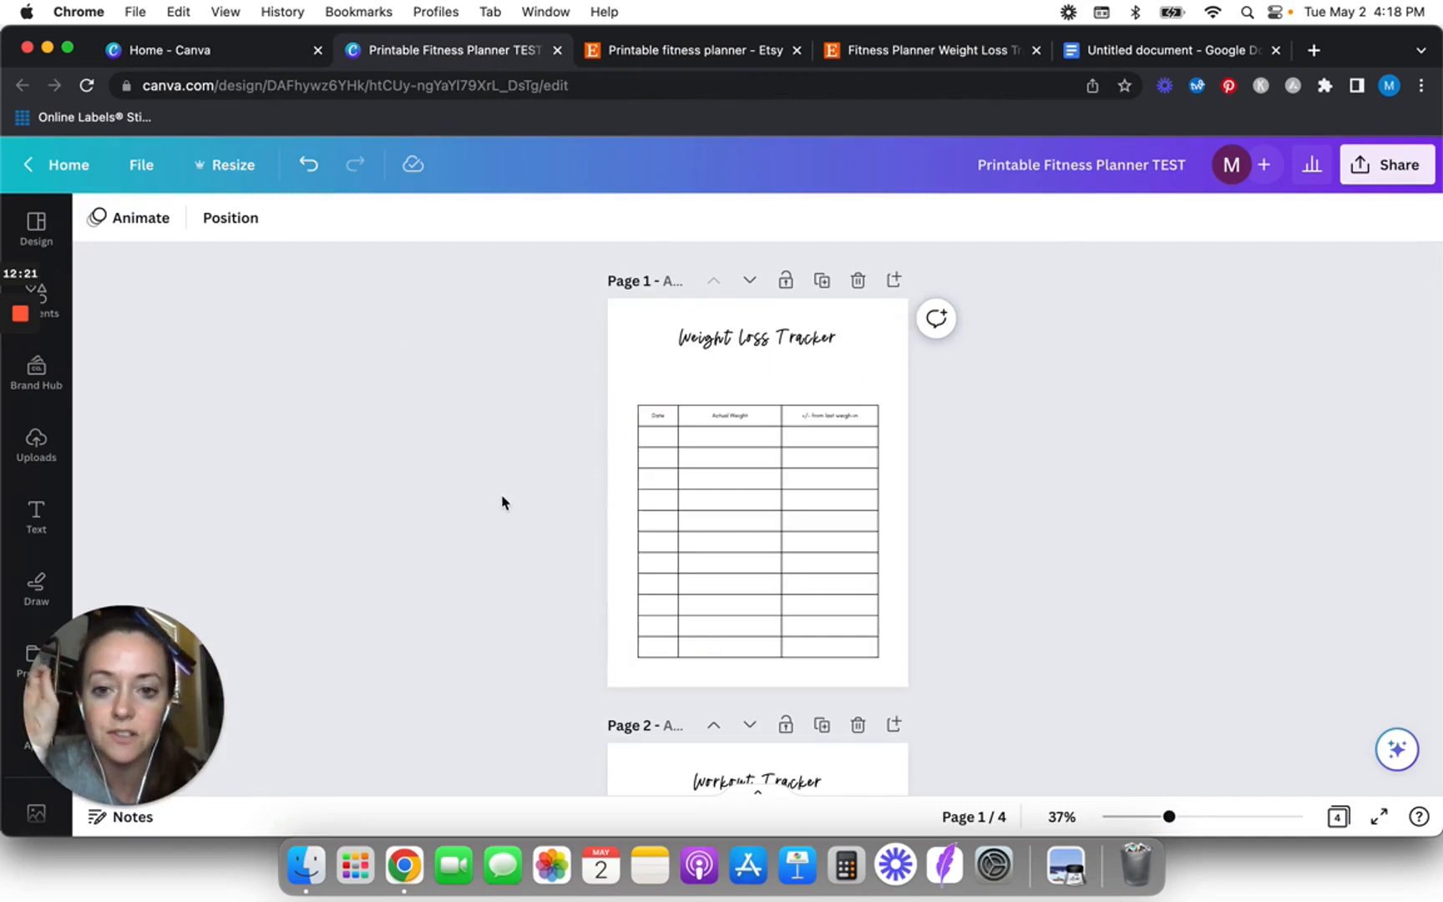
pyautogui.scroll(-10, 503, 502)
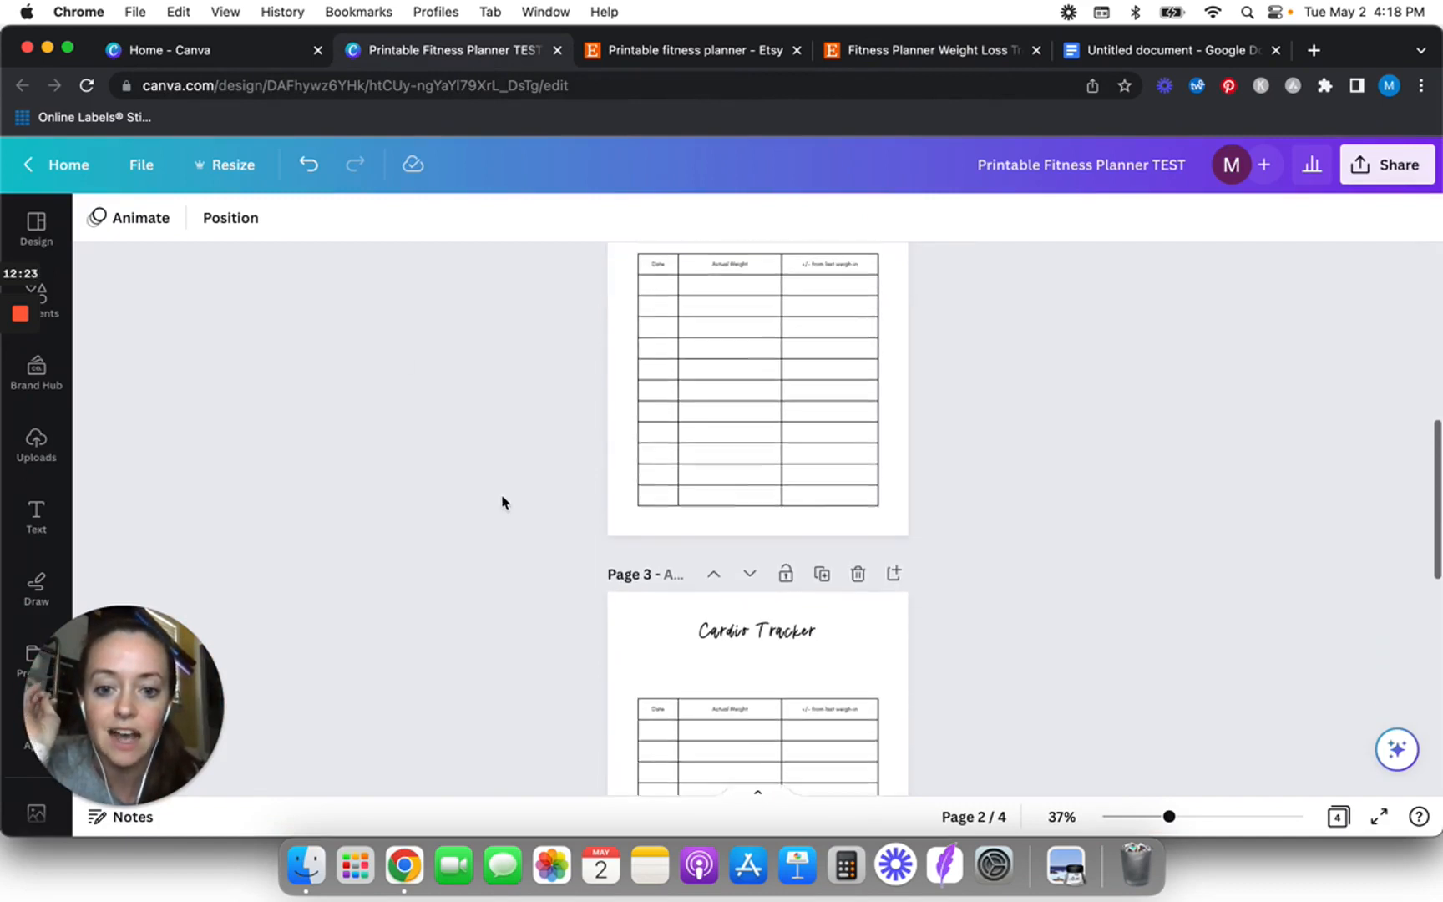
pyautogui.scroll(10, 451, 501)
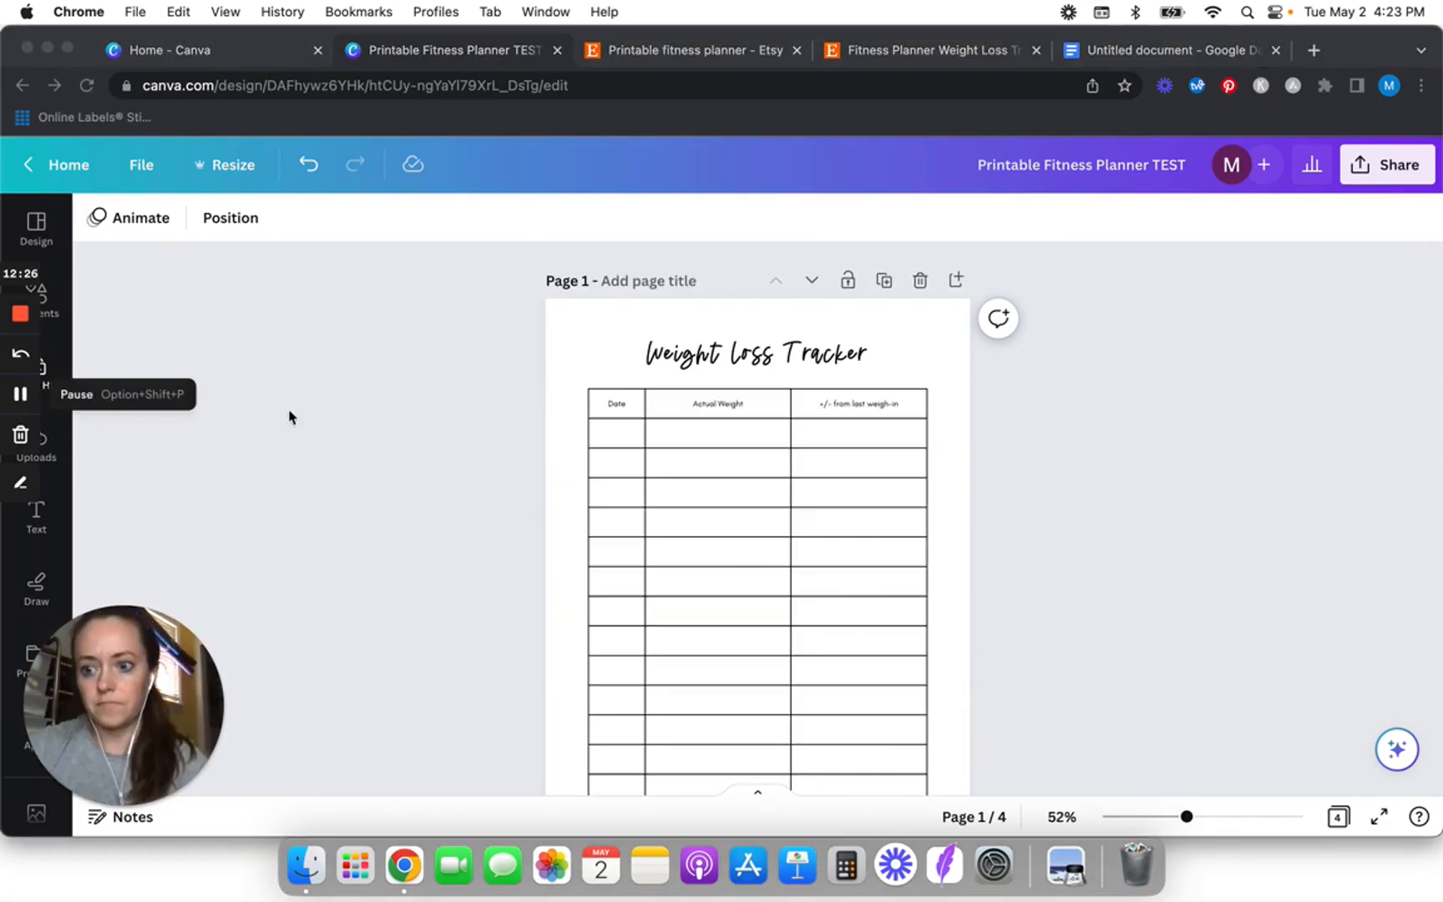
# - Review the table columns and headers on the Weight Loss, Workout, Cardio and Step Tracker pages
pyautogui.click(351, 434)
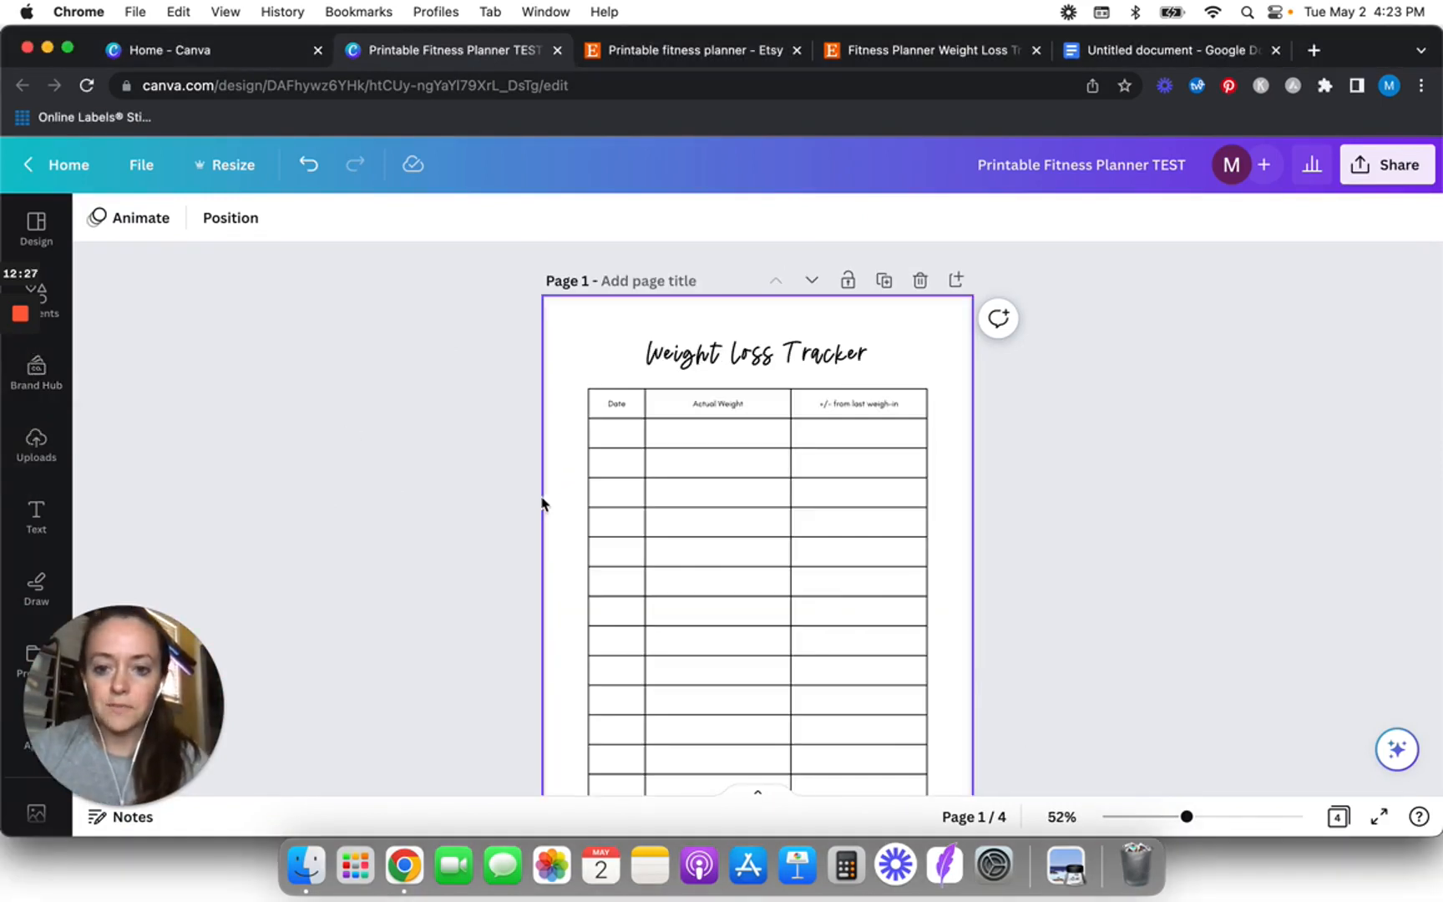
pyautogui.scroll(-2, 500, 500)
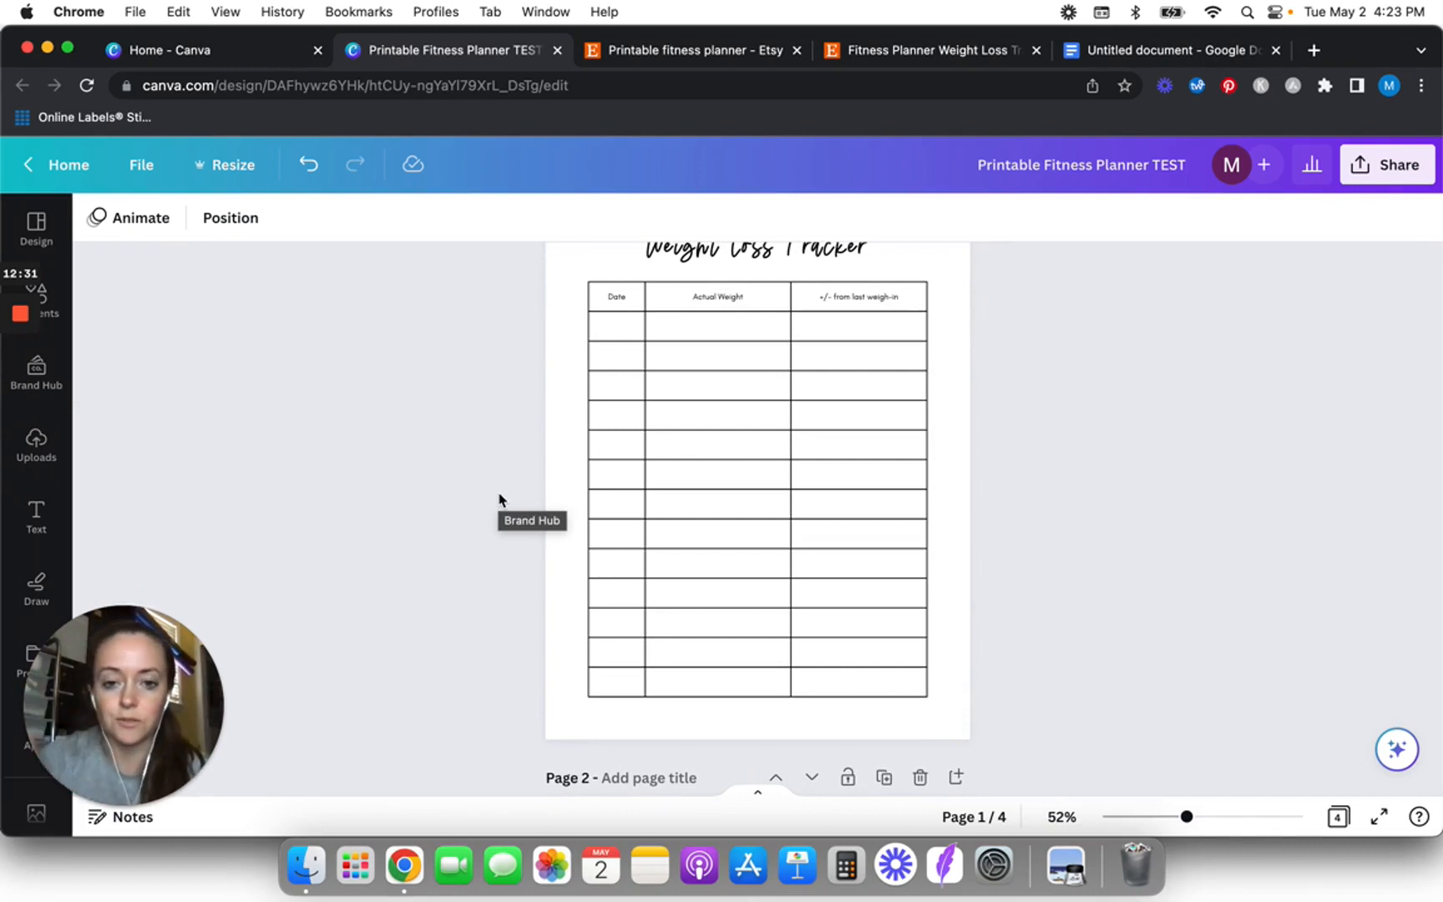
pyautogui.scroll(2, 500, 503)
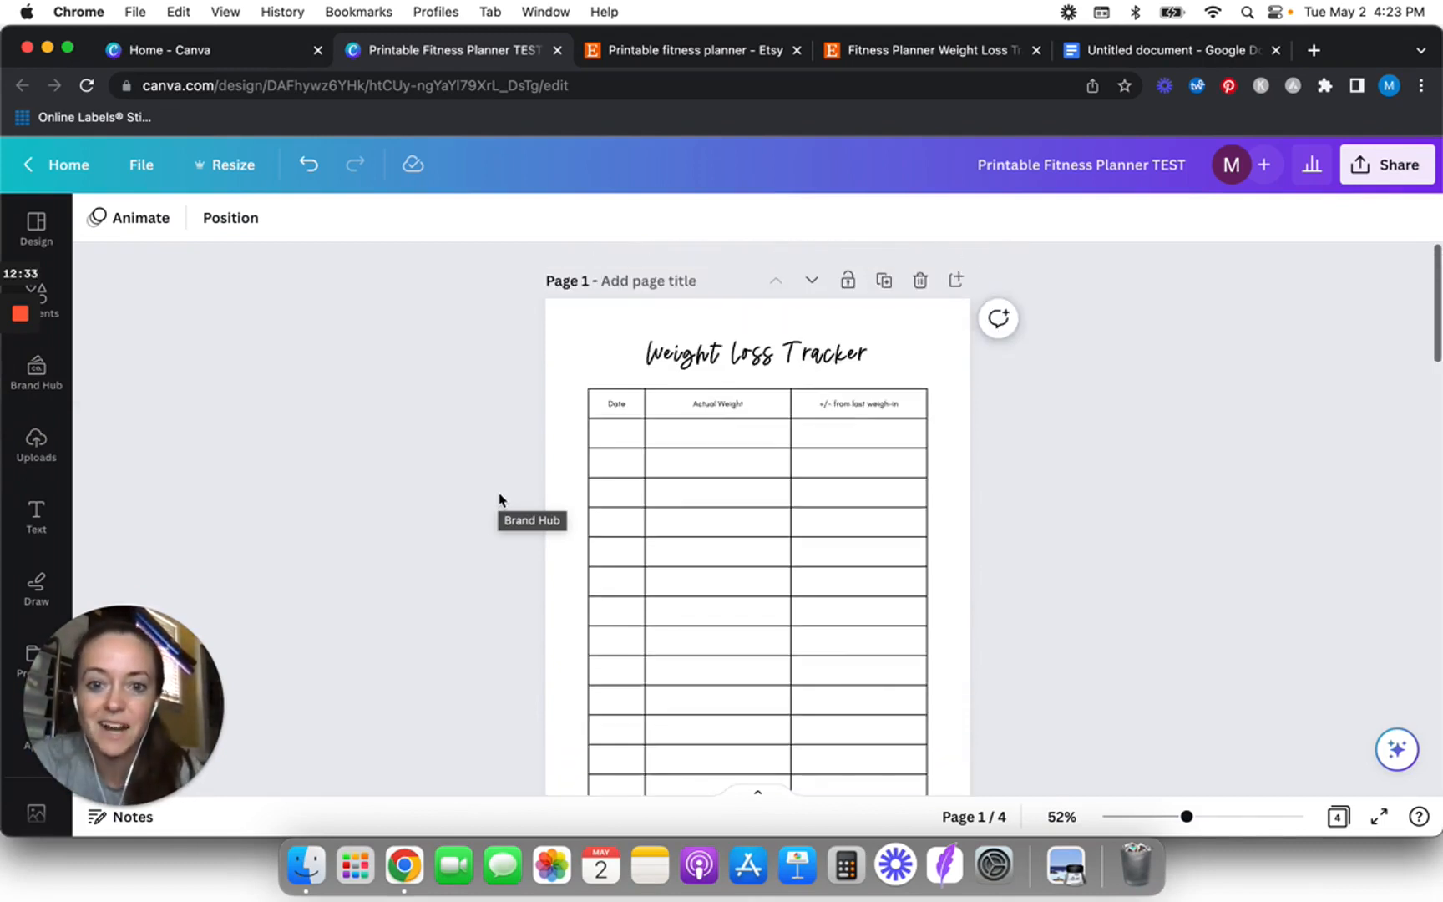
pyautogui.scroll(-8, 1079, 520)
pyautogui.scroll(-2, 1079, 520)
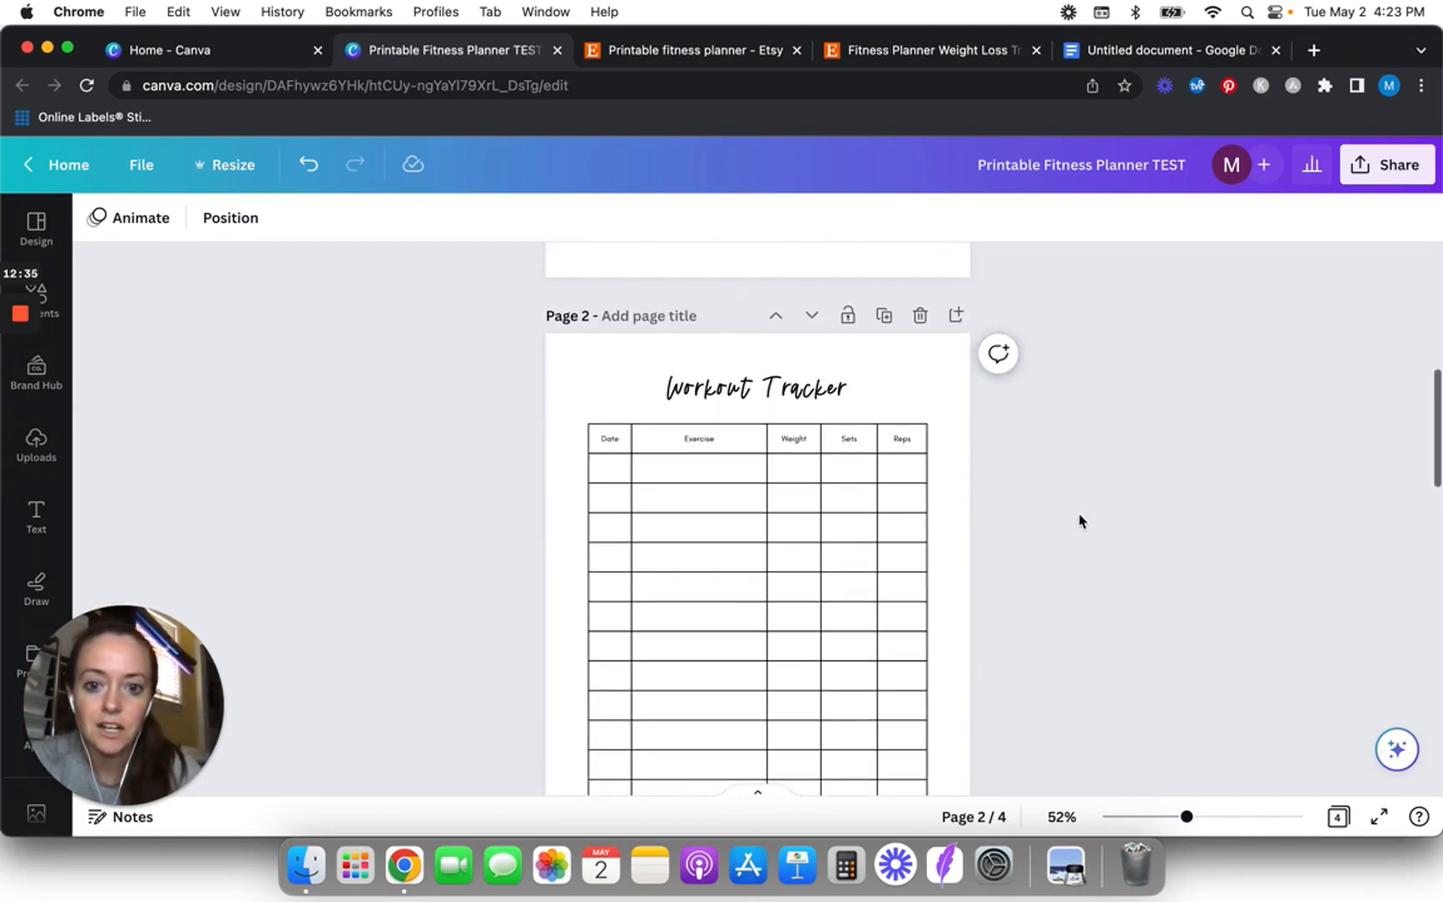
pyautogui.scroll(-10, 493, 603)
pyautogui.scroll(1, 493, 603)
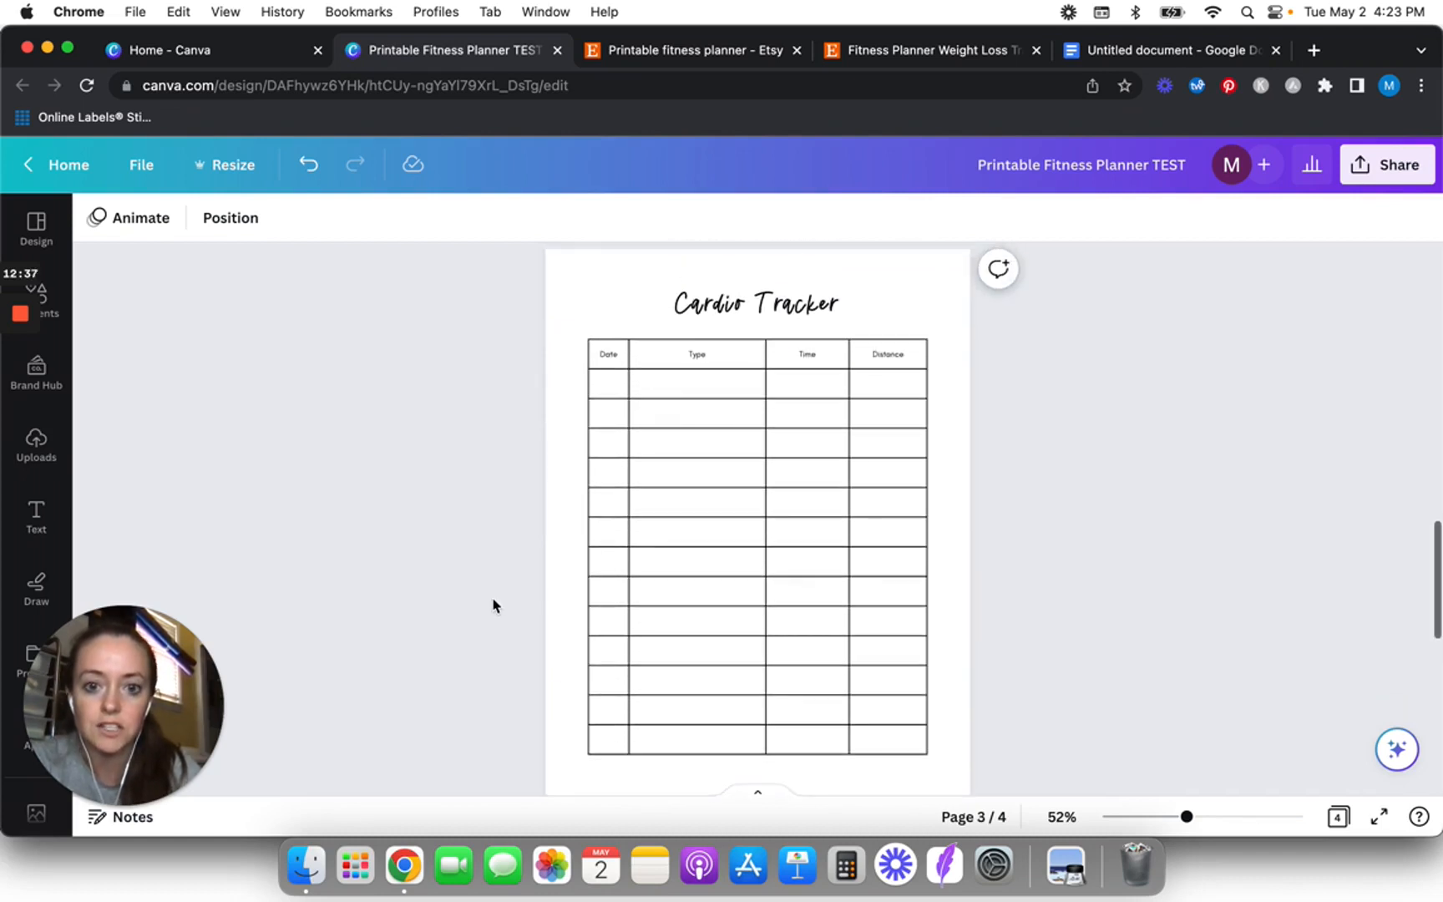
pyautogui.scroll(-8, 492, 603)
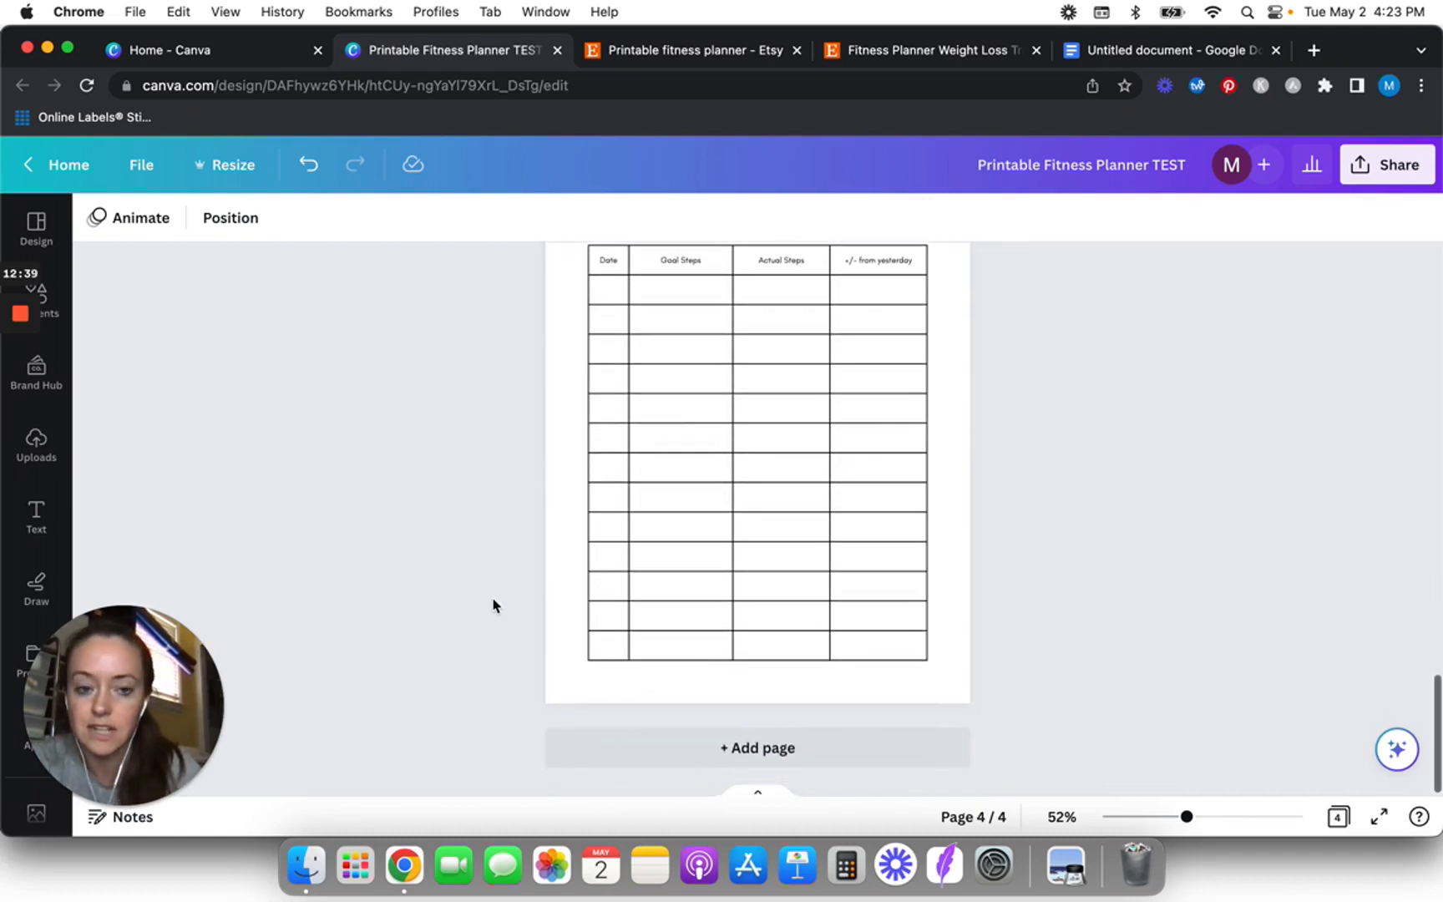
pyautogui.scroll(15, 1013, 460)
pyautogui.scroll(-8, 1011, 460)
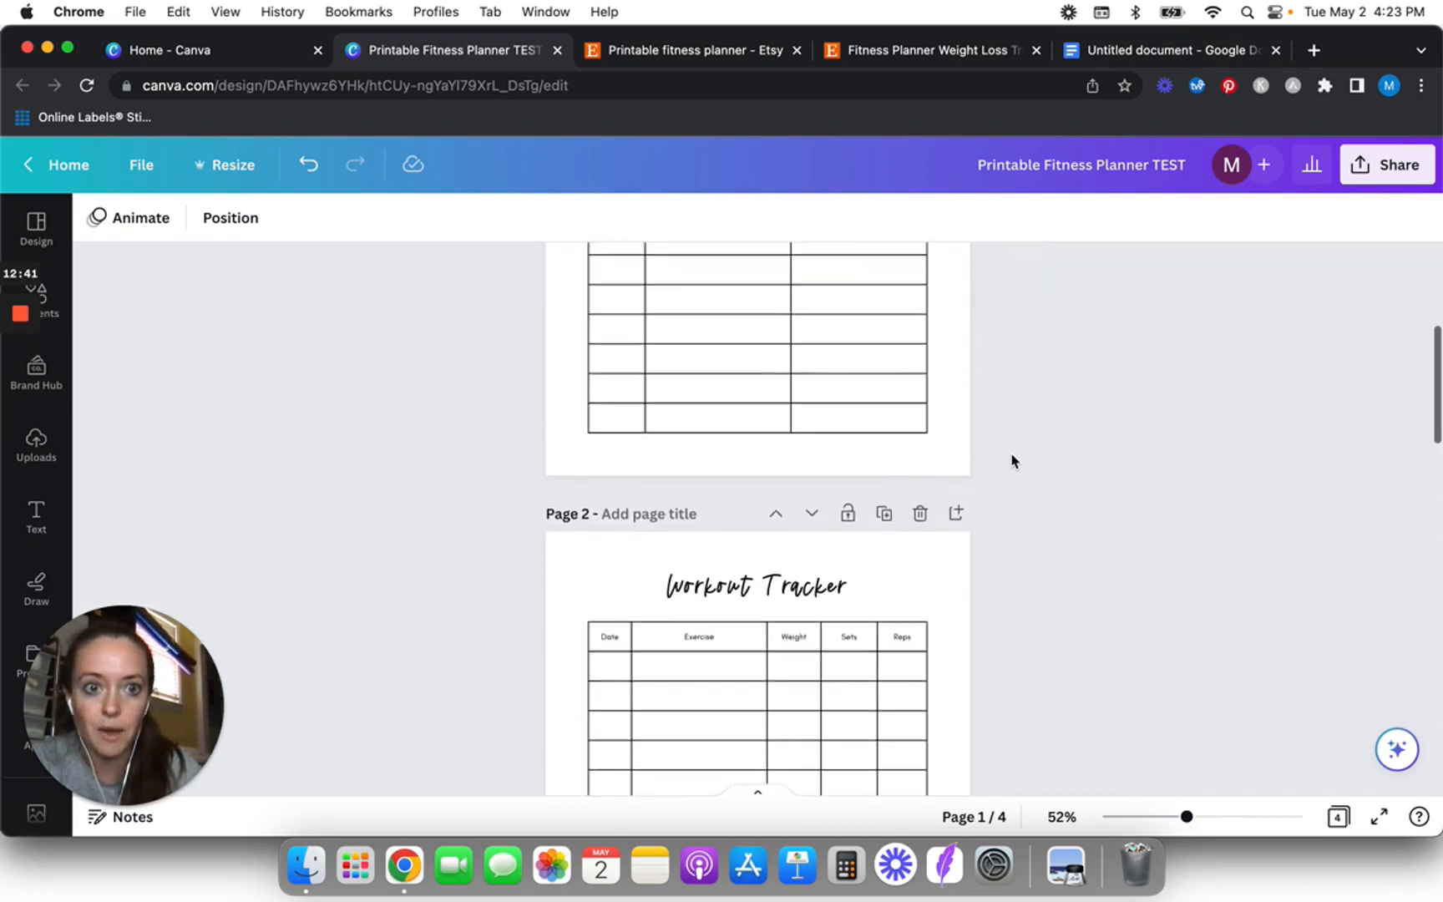
pyautogui.scroll(7, 1012, 460)
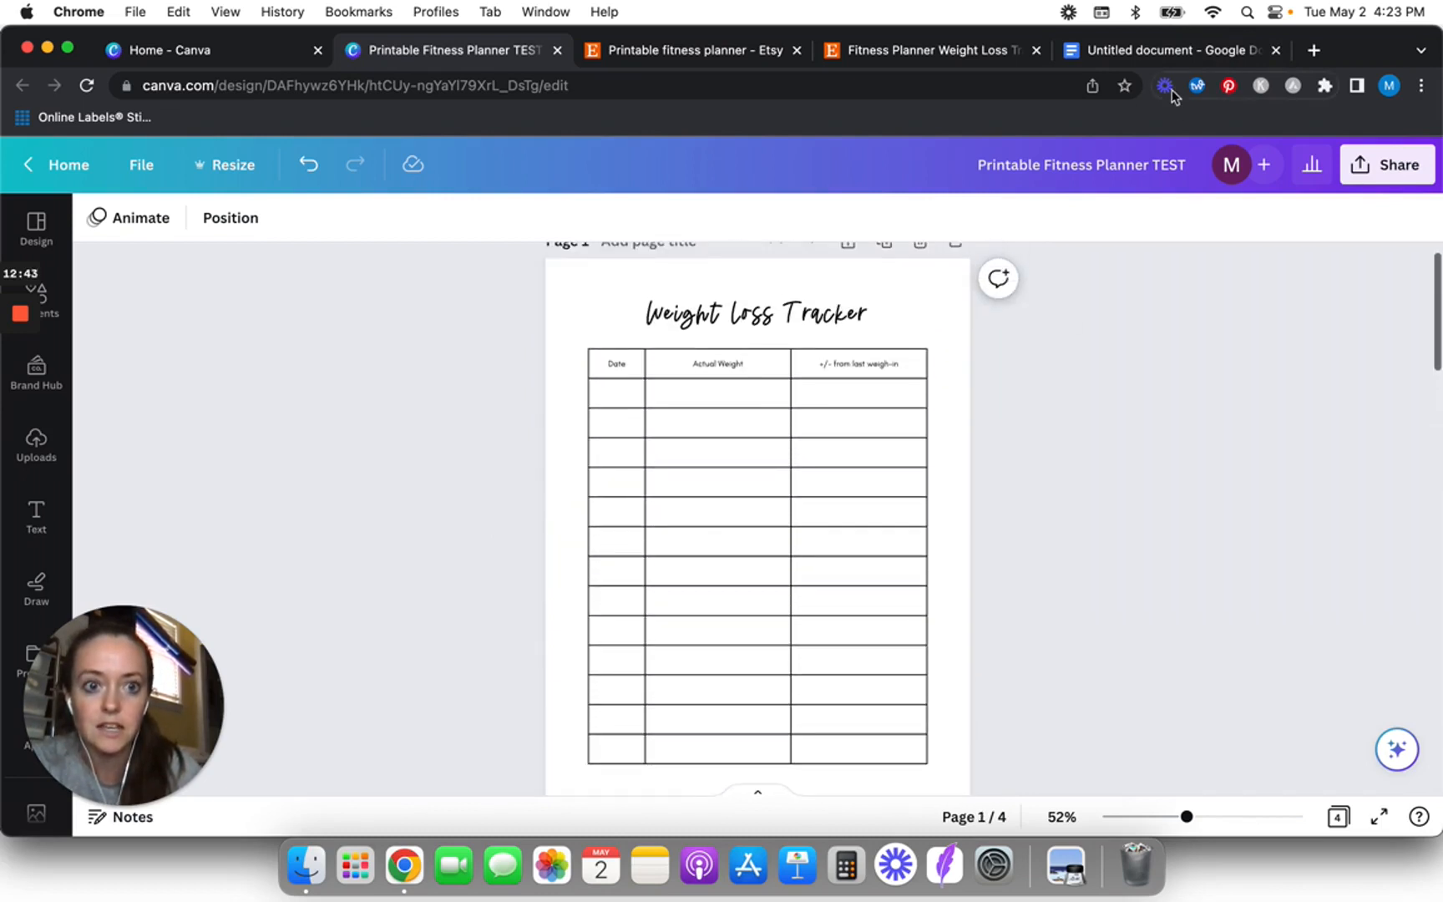
# - Tick off the workout tracker, cardio tracker and step tracker items in the Google Docs checklist
pyautogui.click(1163, 51)
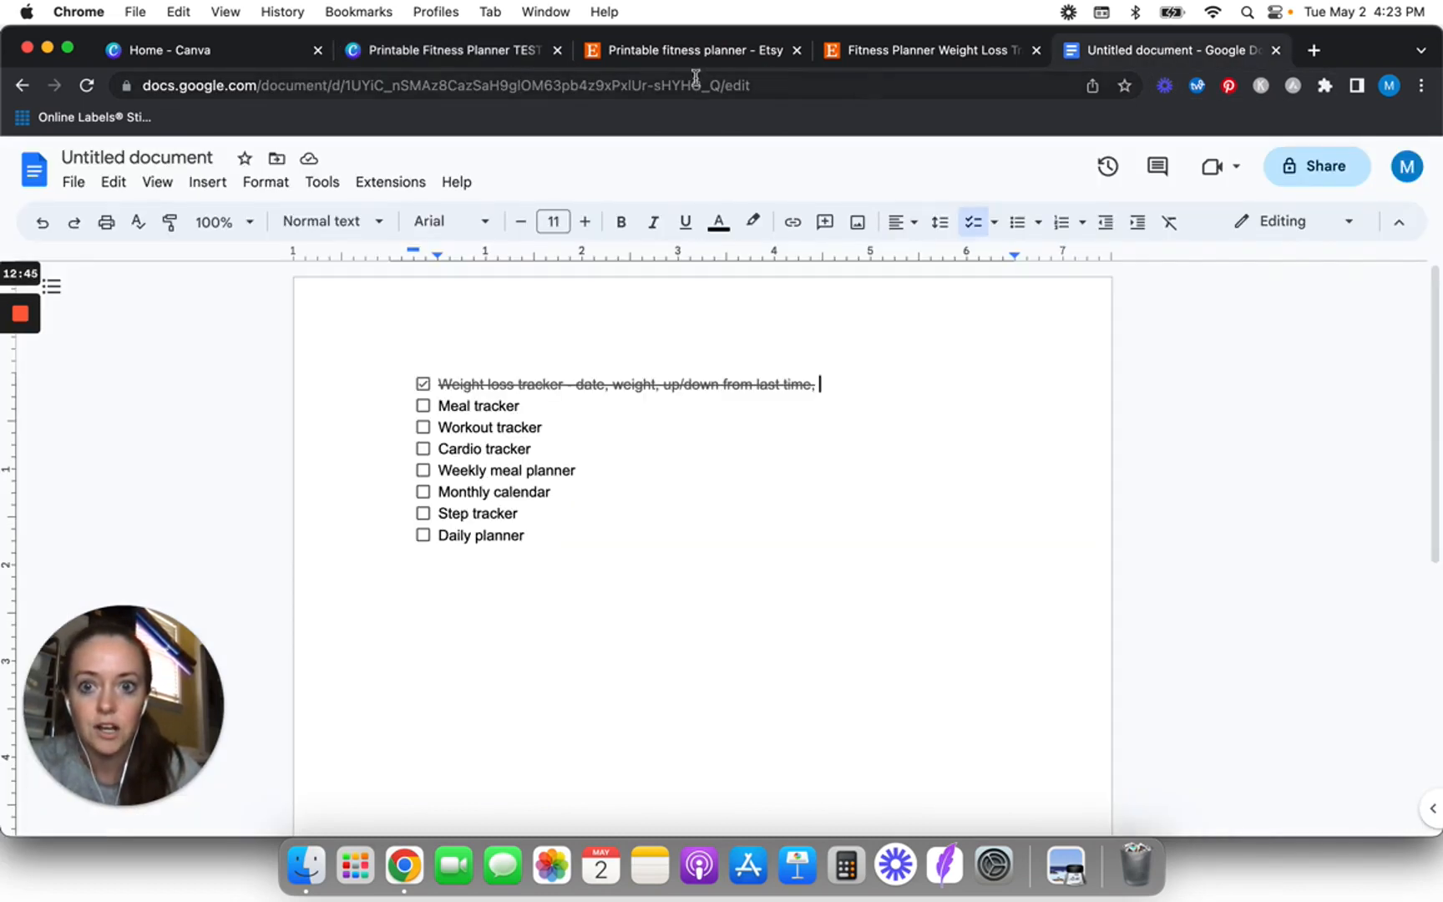
pyautogui.click(423, 427)
pyautogui.click(423, 448)
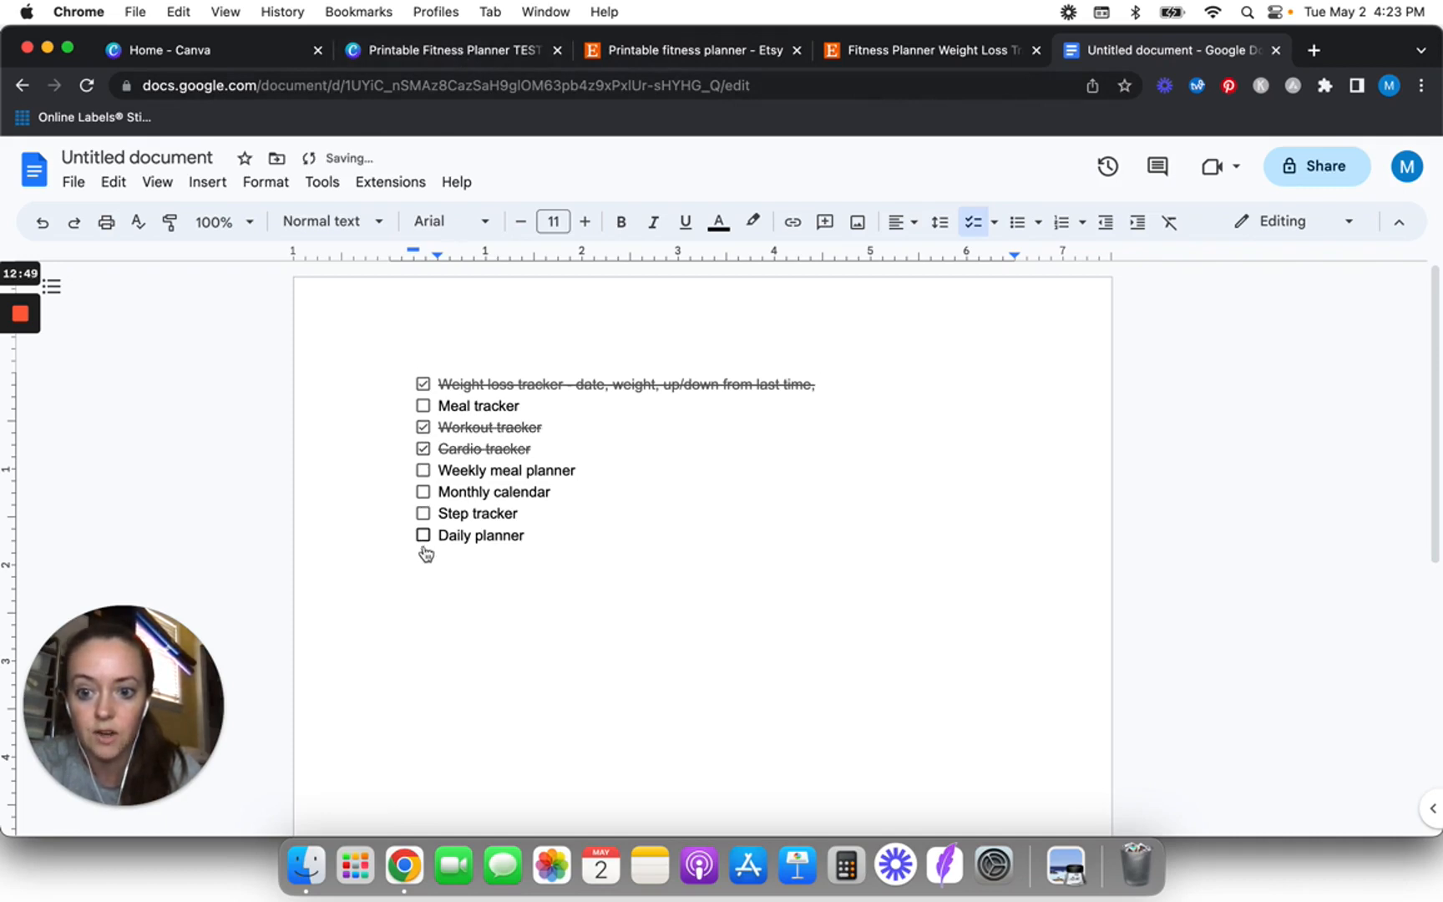
pyautogui.click(423, 515)
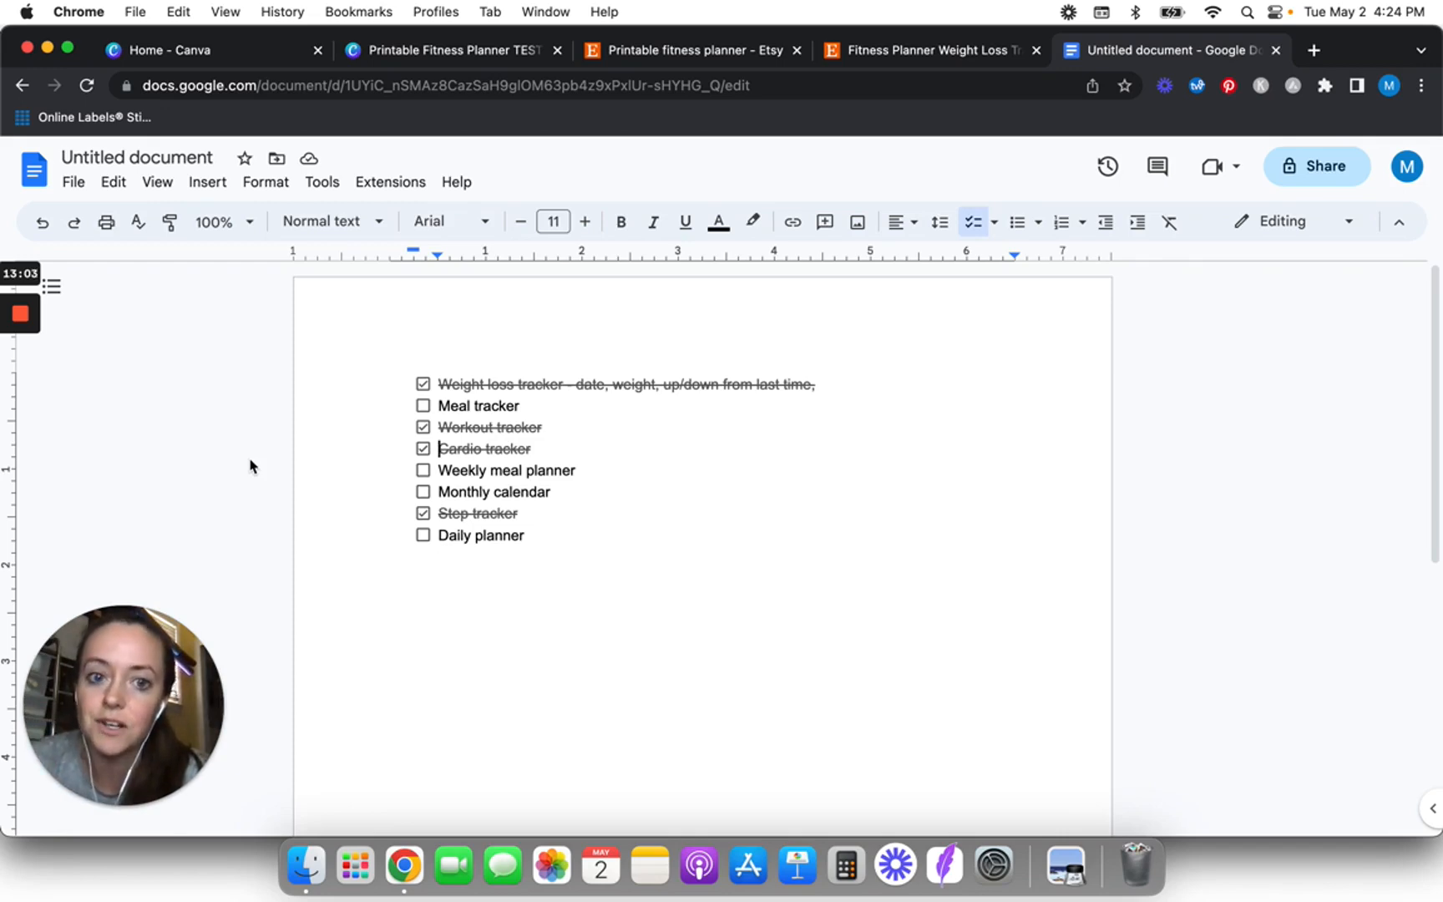
# - Browse the Etsy search results for printable fitness planners to examine the layouts and page styles of competing listings
pyautogui.click(684, 50)
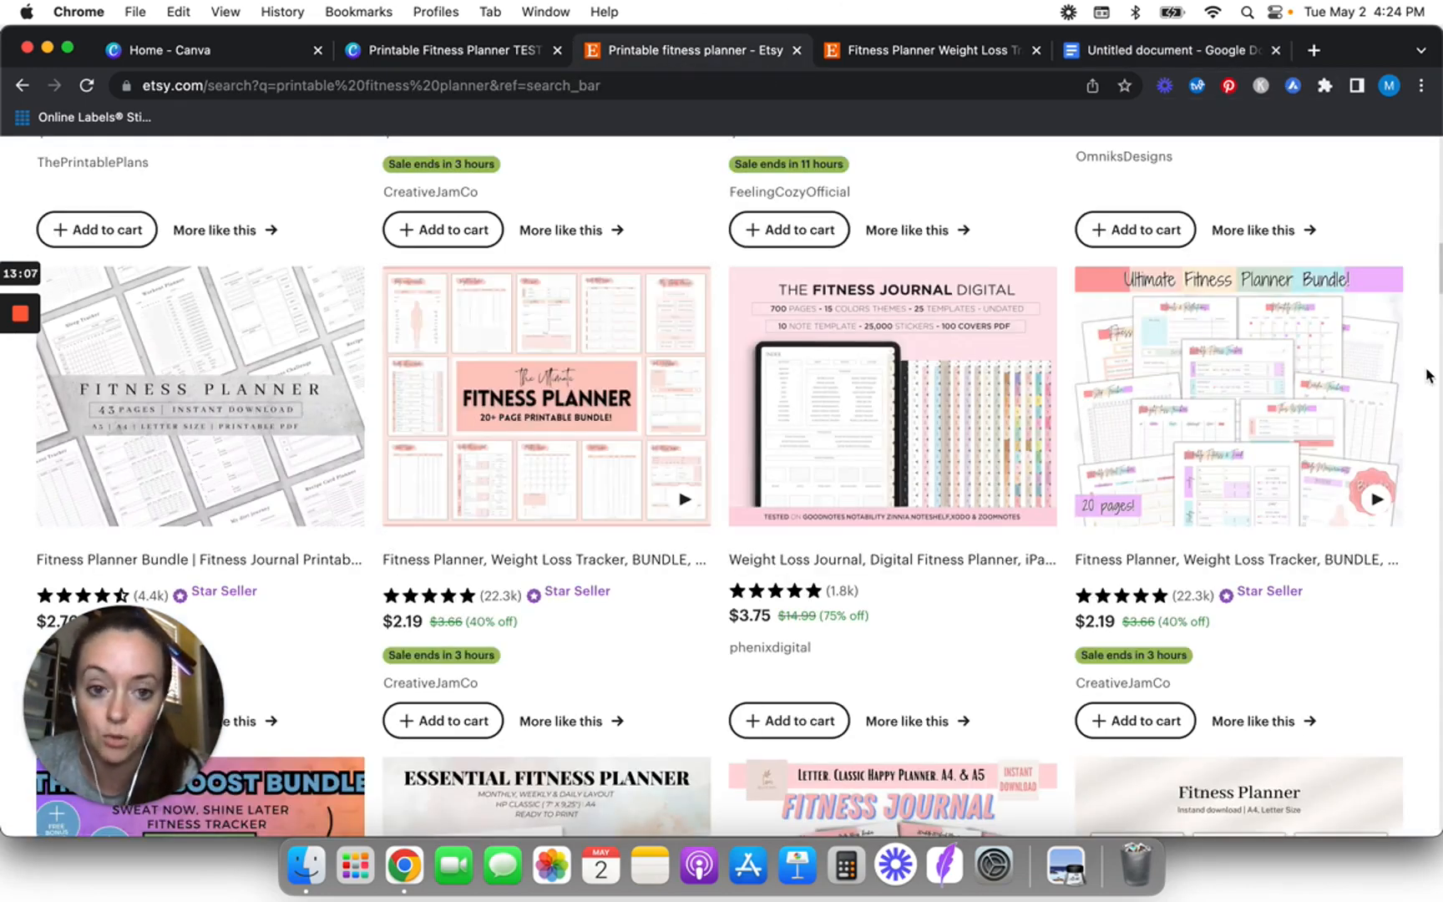
pyautogui.scroll(-3, 1428, 376)
pyautogui.scroll(1, 1428, 376)
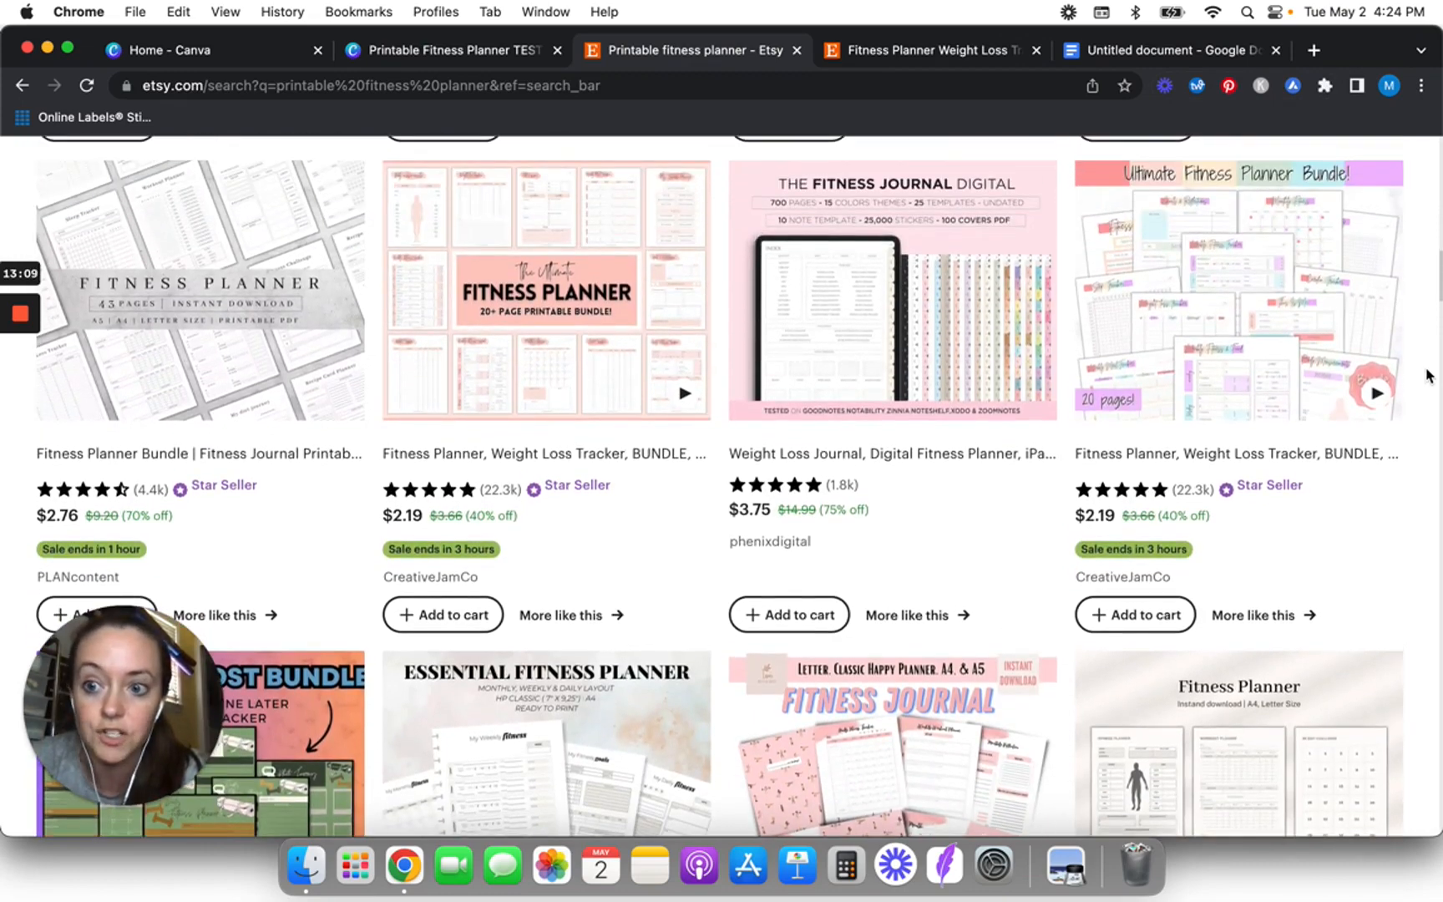
pyautogui.scroll(-5, 1429, 376)
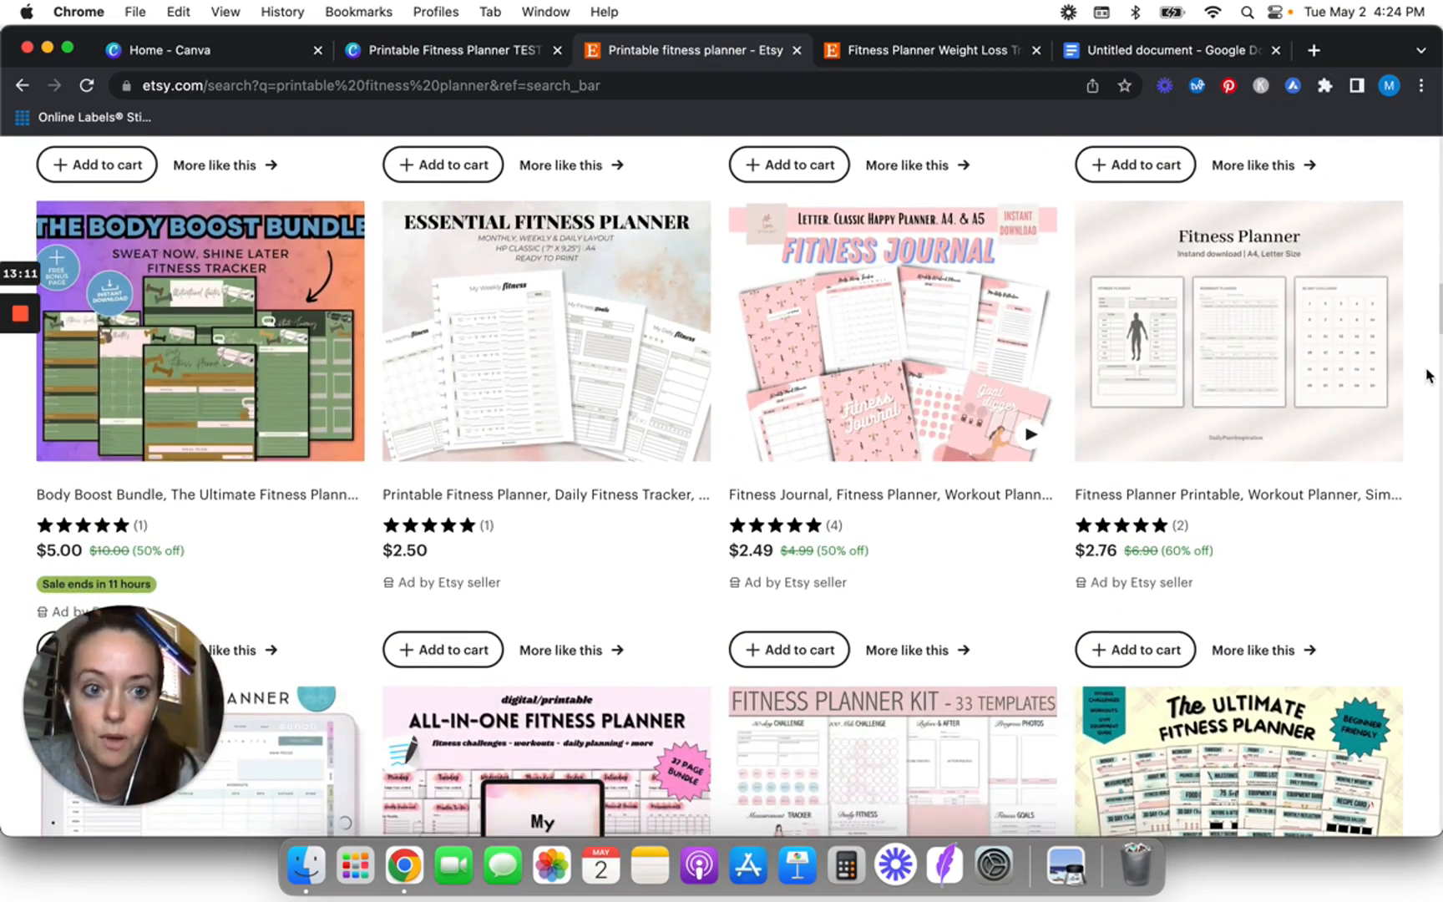
pyautogui.scroll(-5, 1428, 376)
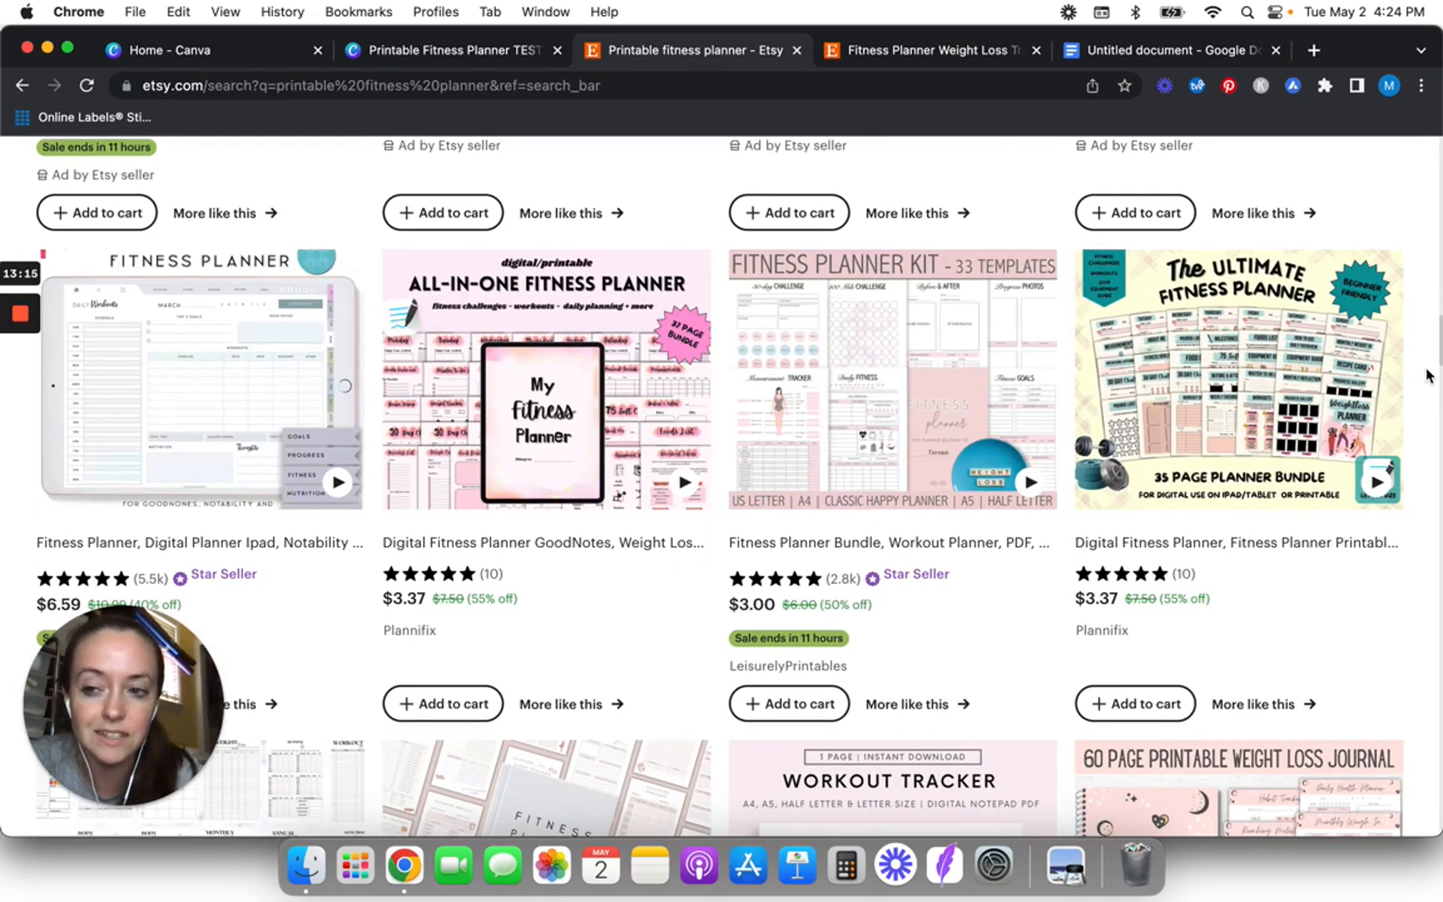
pyautogui.scroll(-3, 1428, 376)
pyautogui.scroll(-3, 1429, 376)
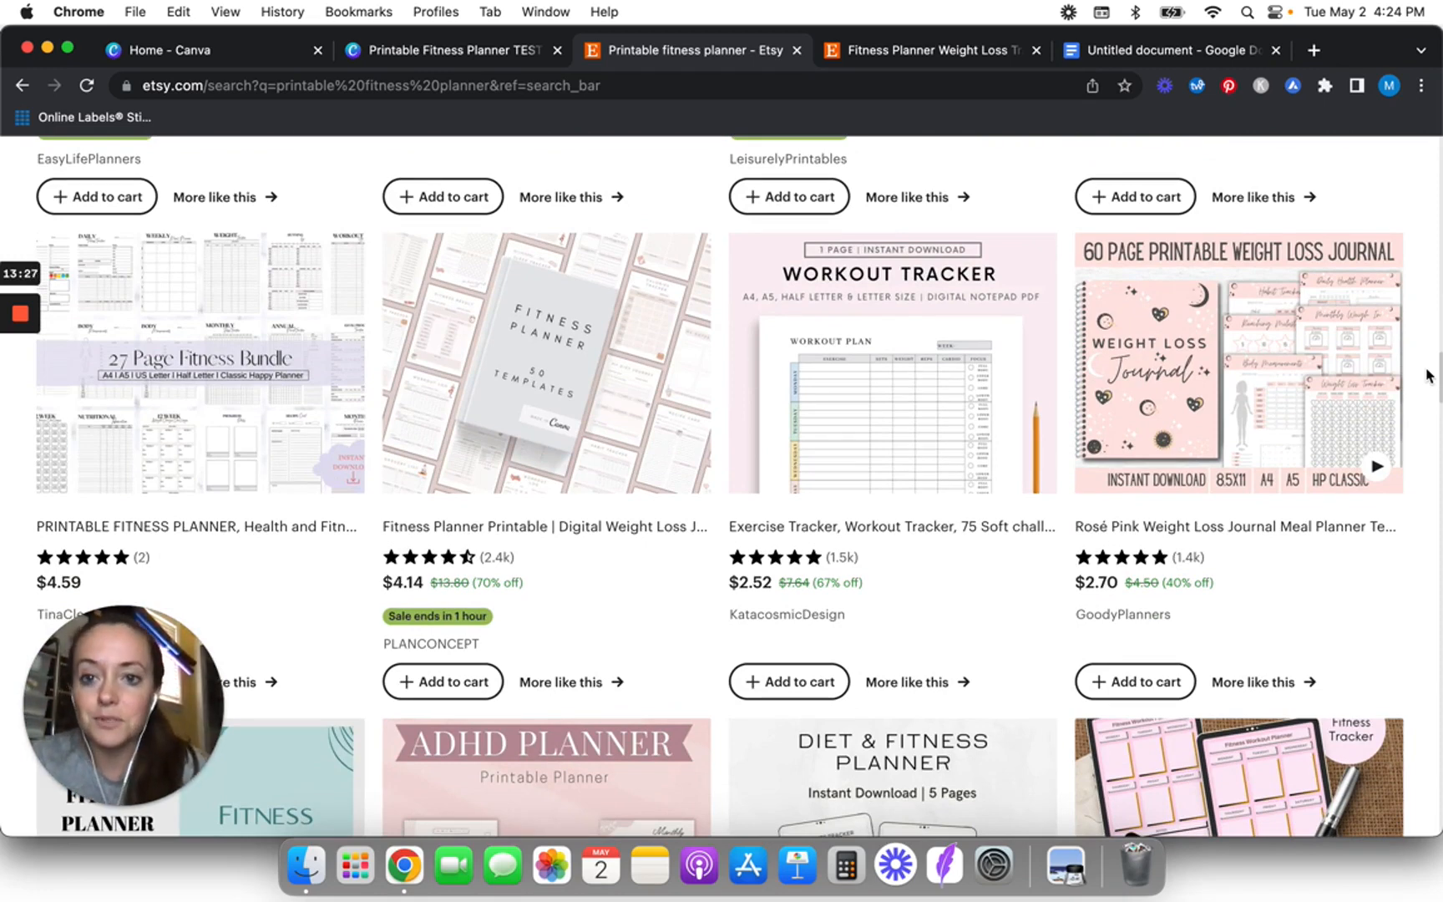
# - Check the unfinished items in the Google Docs checklist, and switch back to the Canva design
pyautogui.click(440, 52)
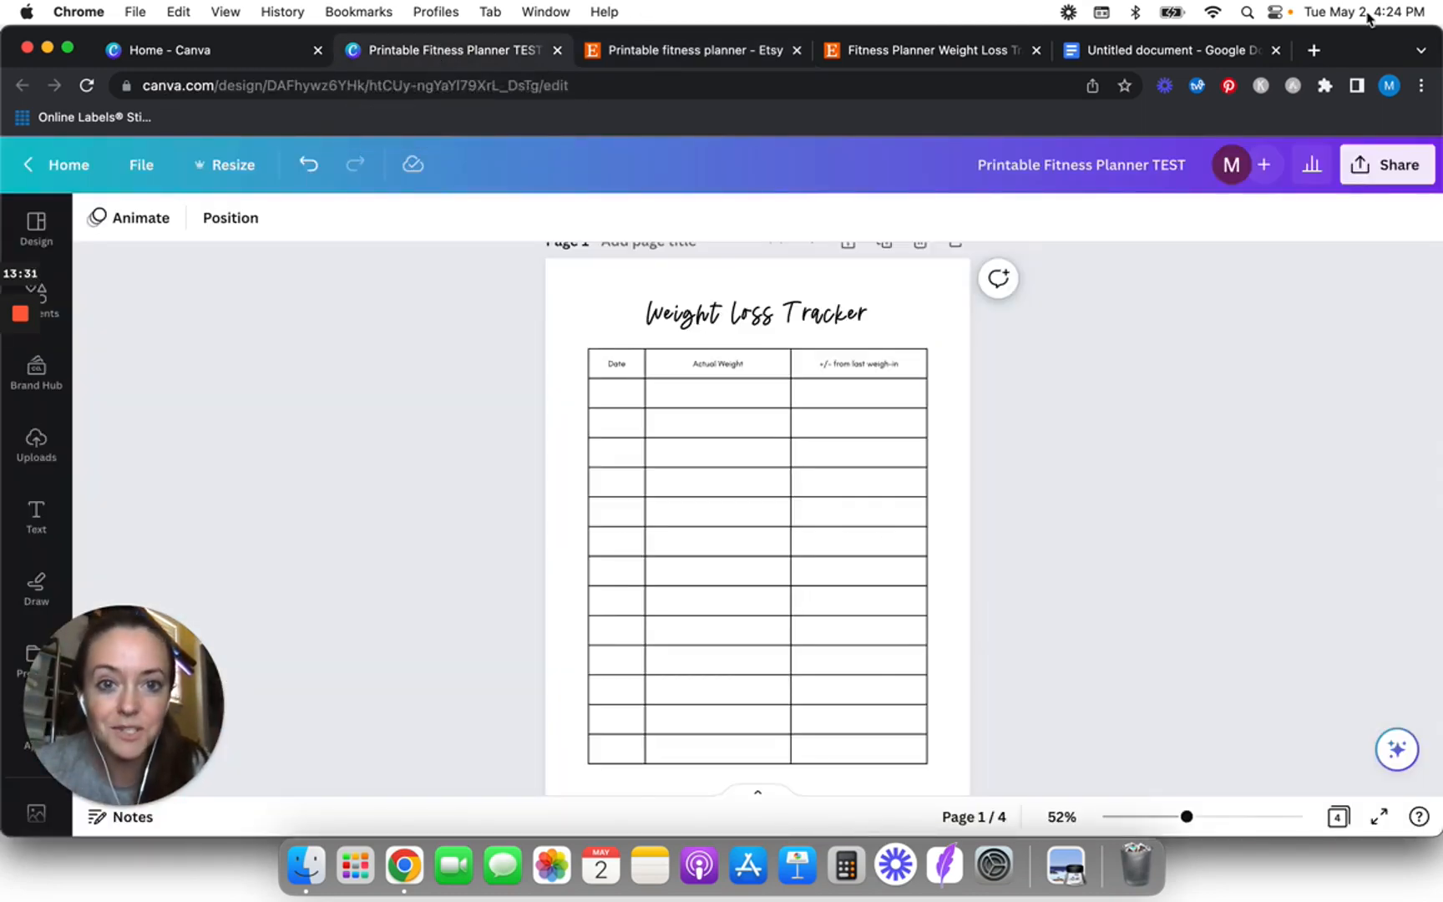
pyautogui.click(1143, 52)
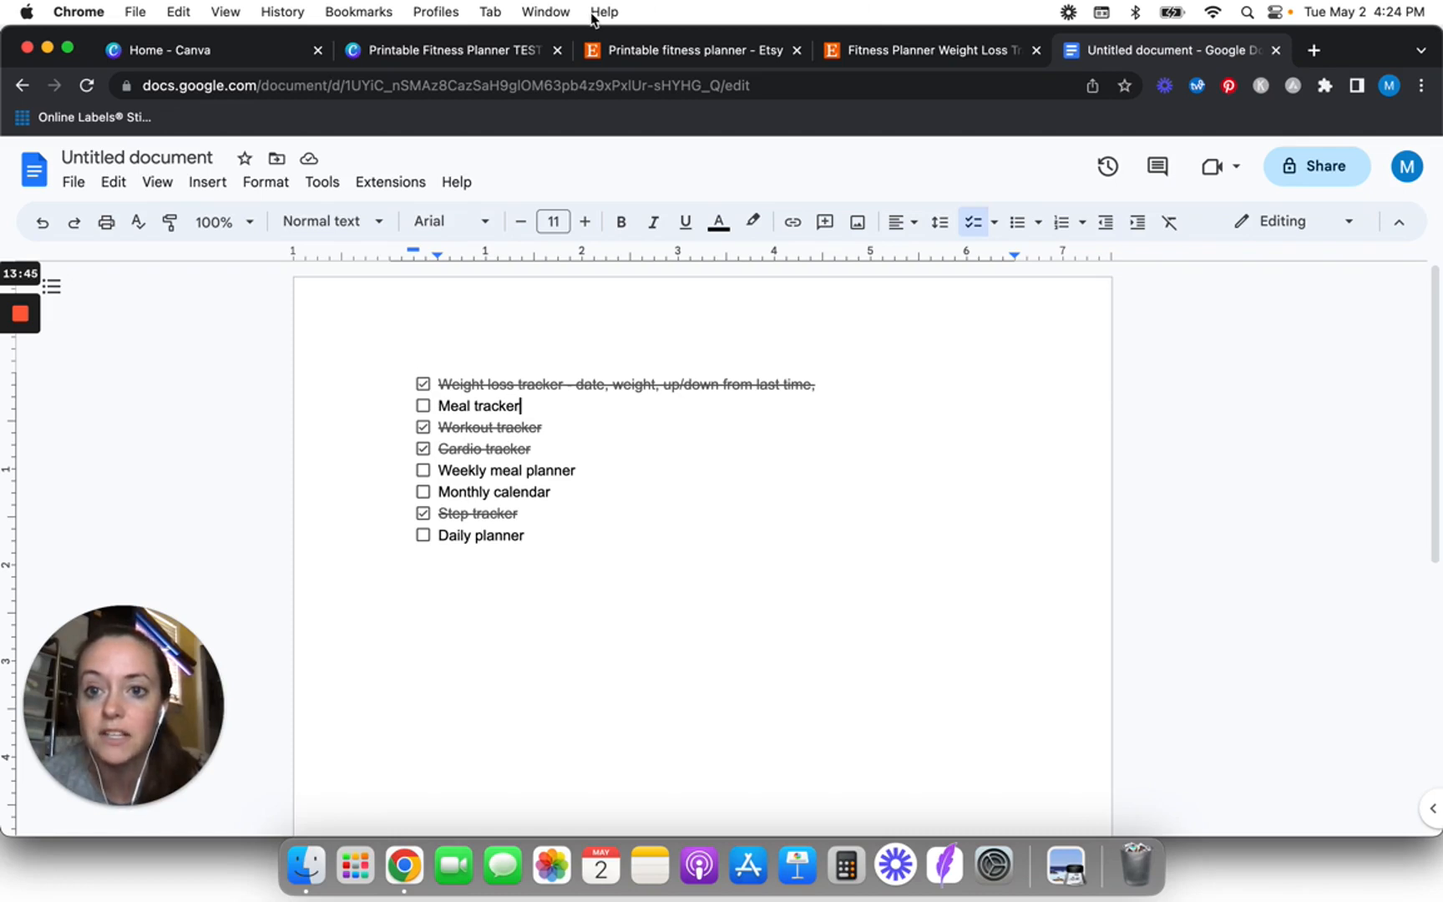
pyautogui.click(453, 53)
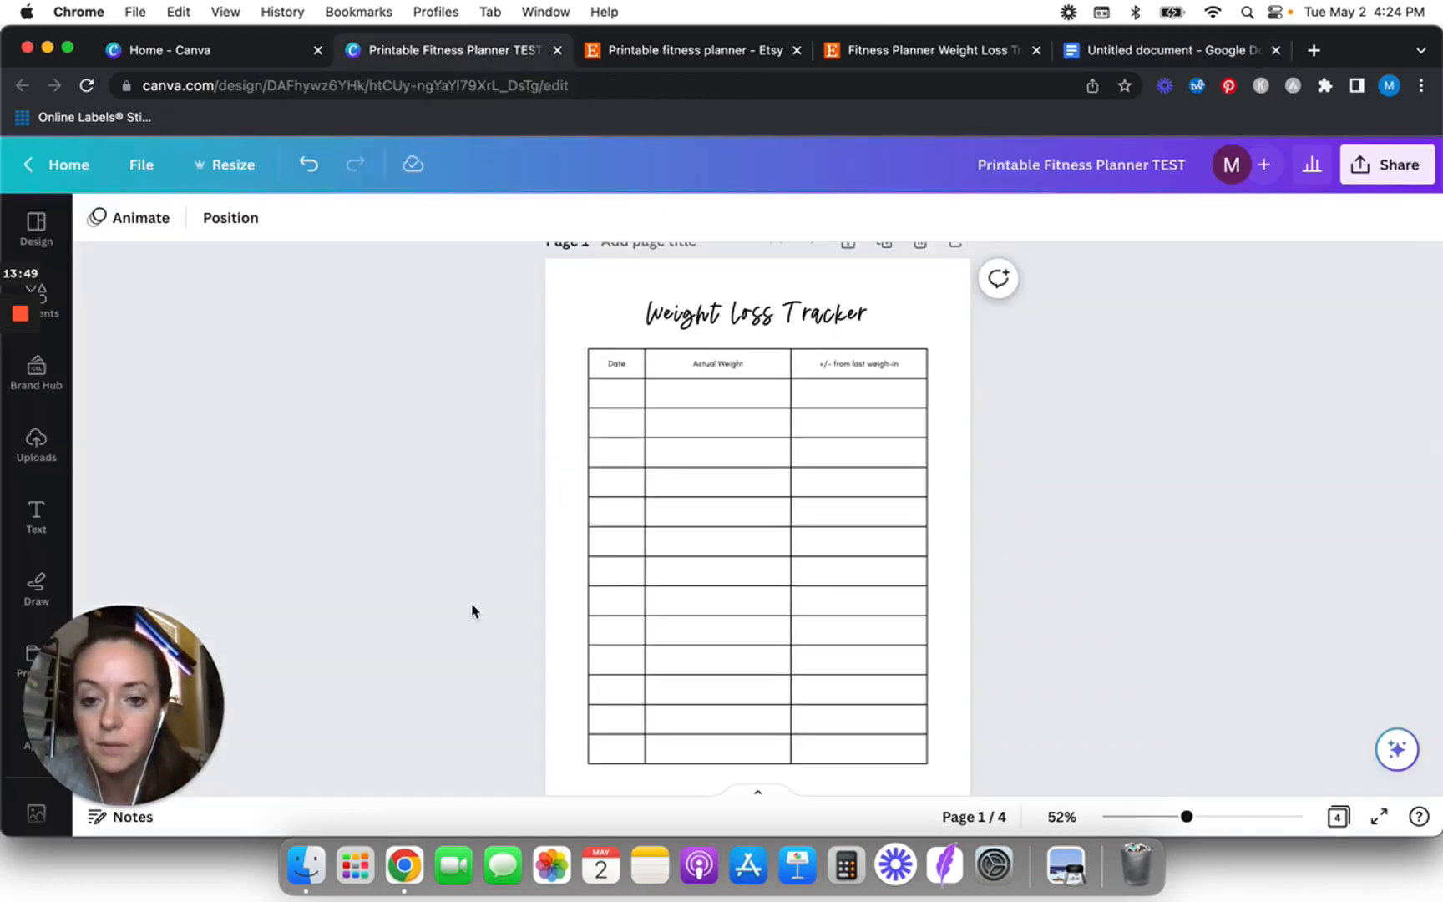
# - Add a blank fifth page after the Step Tracker page and bring it into view
pyautogui.scroll(-15, 470, 608)
pyautogui.click(722, 744)
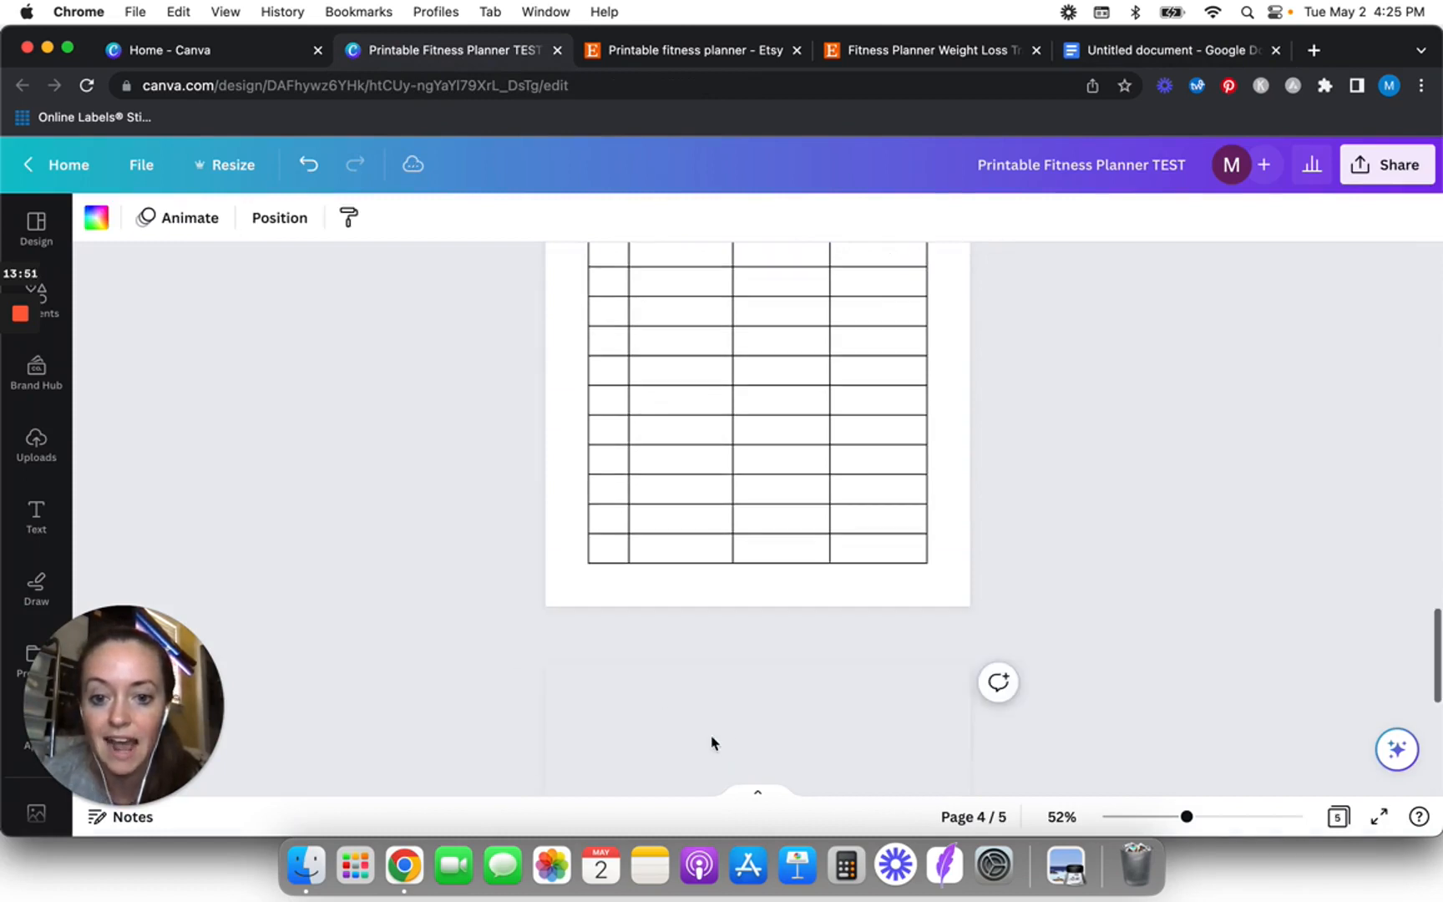
pyautogui.scroll(4, 461, 451)
pyautogui.scroll(5, 461, 452)
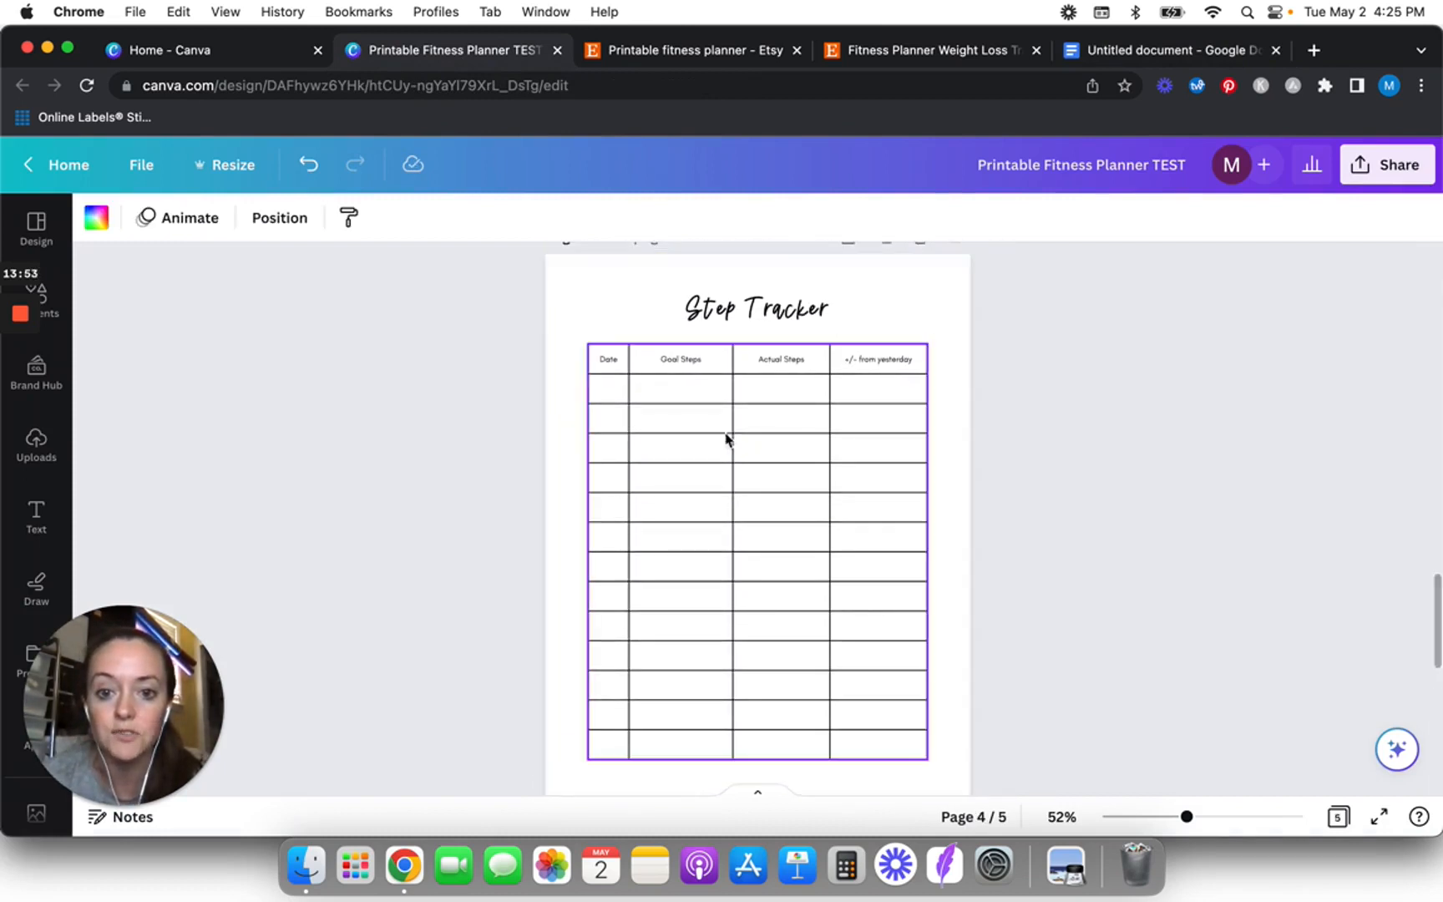
pyautogui.scroll(-7, 480, 477)
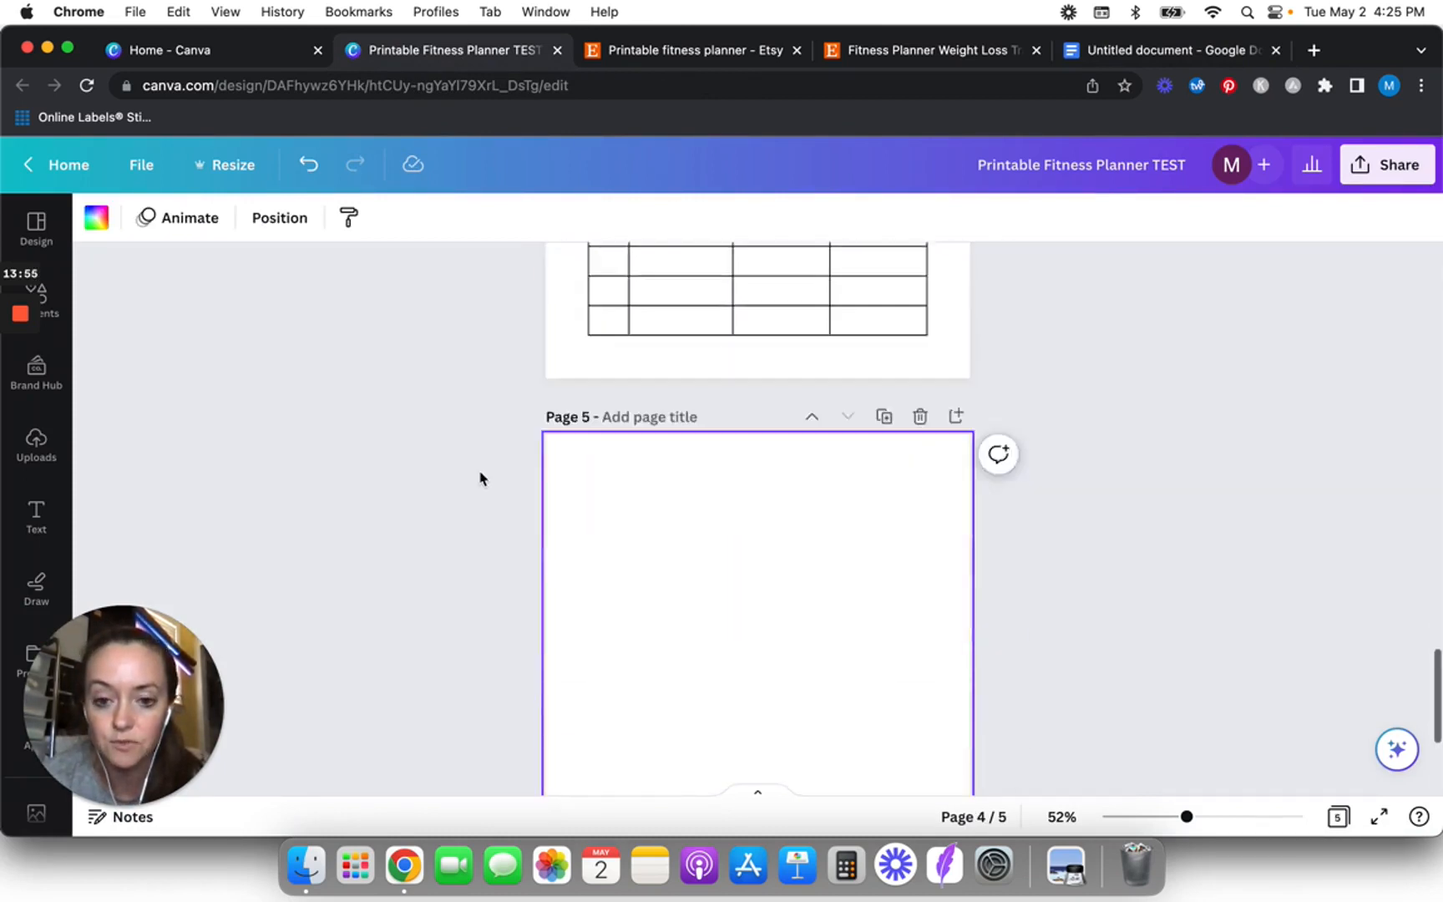
pyautogui.scroll(2, 480, 478)
pyautogui.scroll(-2, 480, 478)
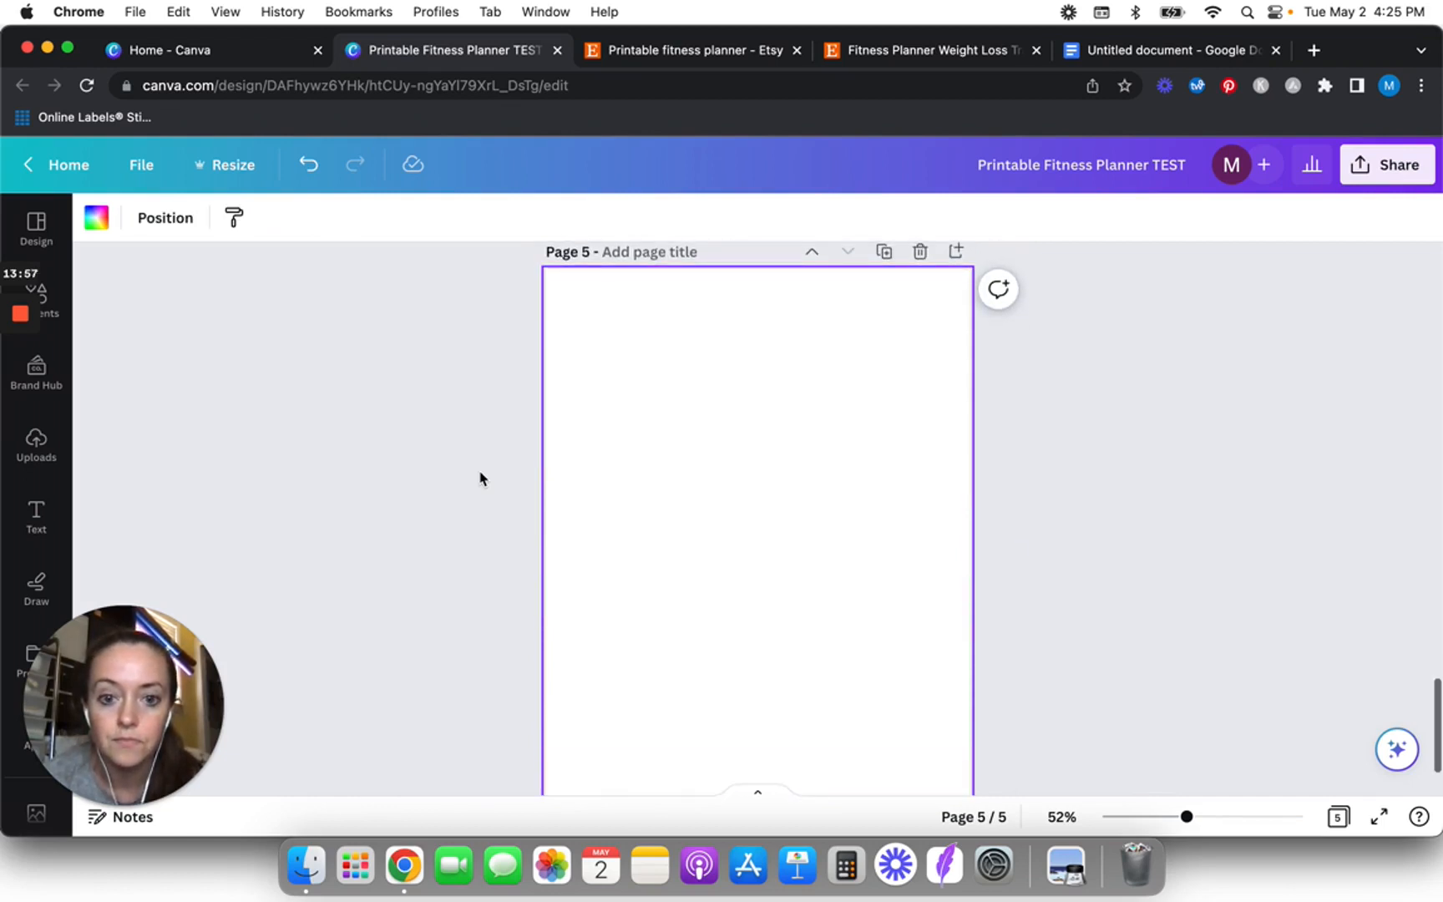
pyautogui.scroll(3, 480, 478)
pyautogui.scroll(-2, 480, 478)
pyautogui.scroll(-3, 480, 477)
pyautogui.scroll(1, 480, 477)
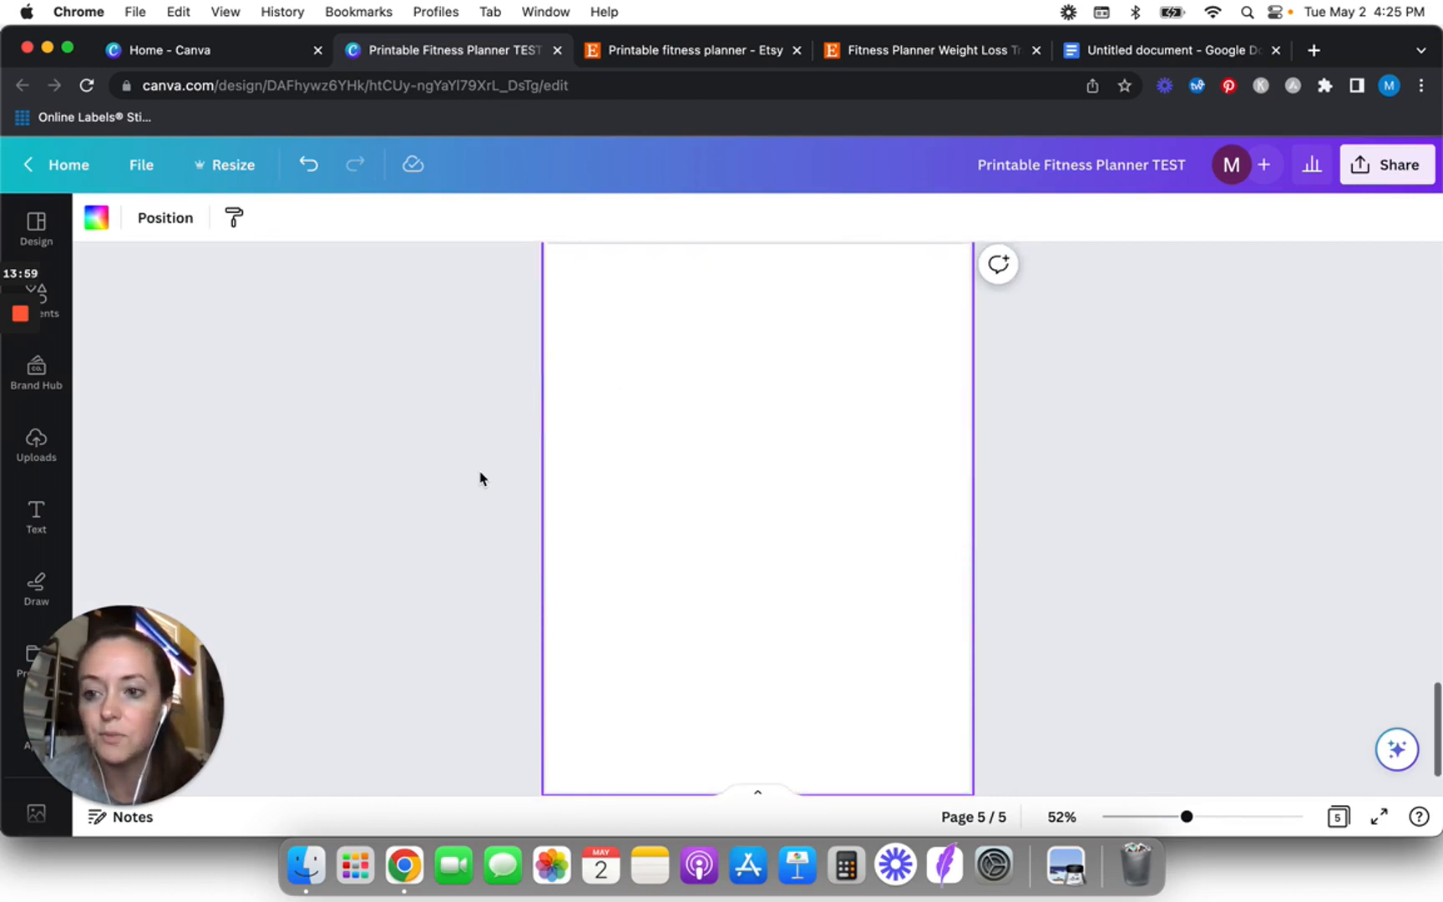
# - Insert a plain outlined table with three columns and four rows on page 5
pyautogui.click(50, 301)
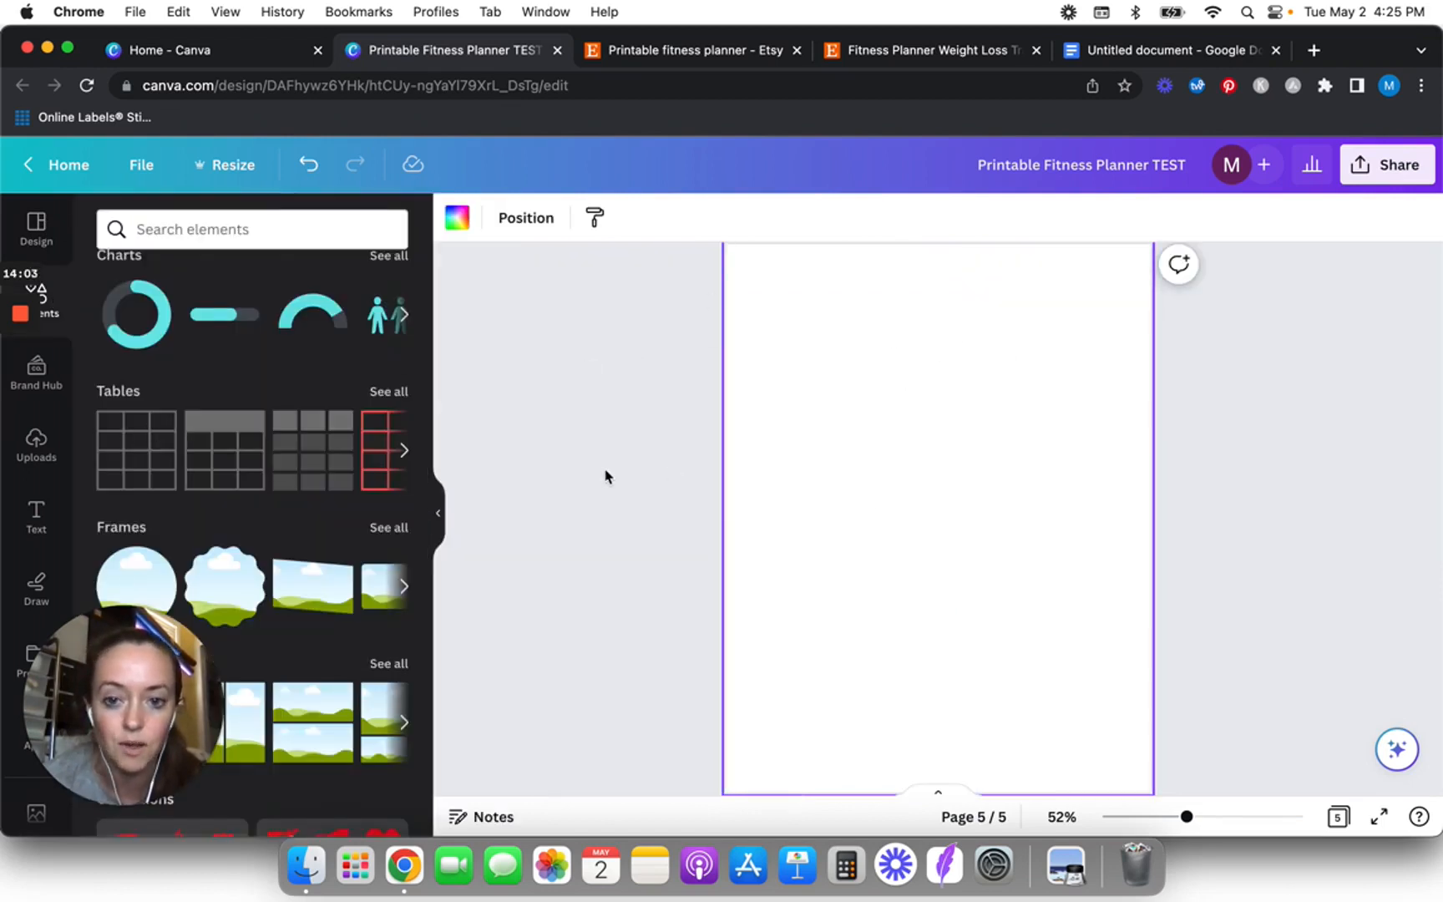
pyautogui.click(117, 452)
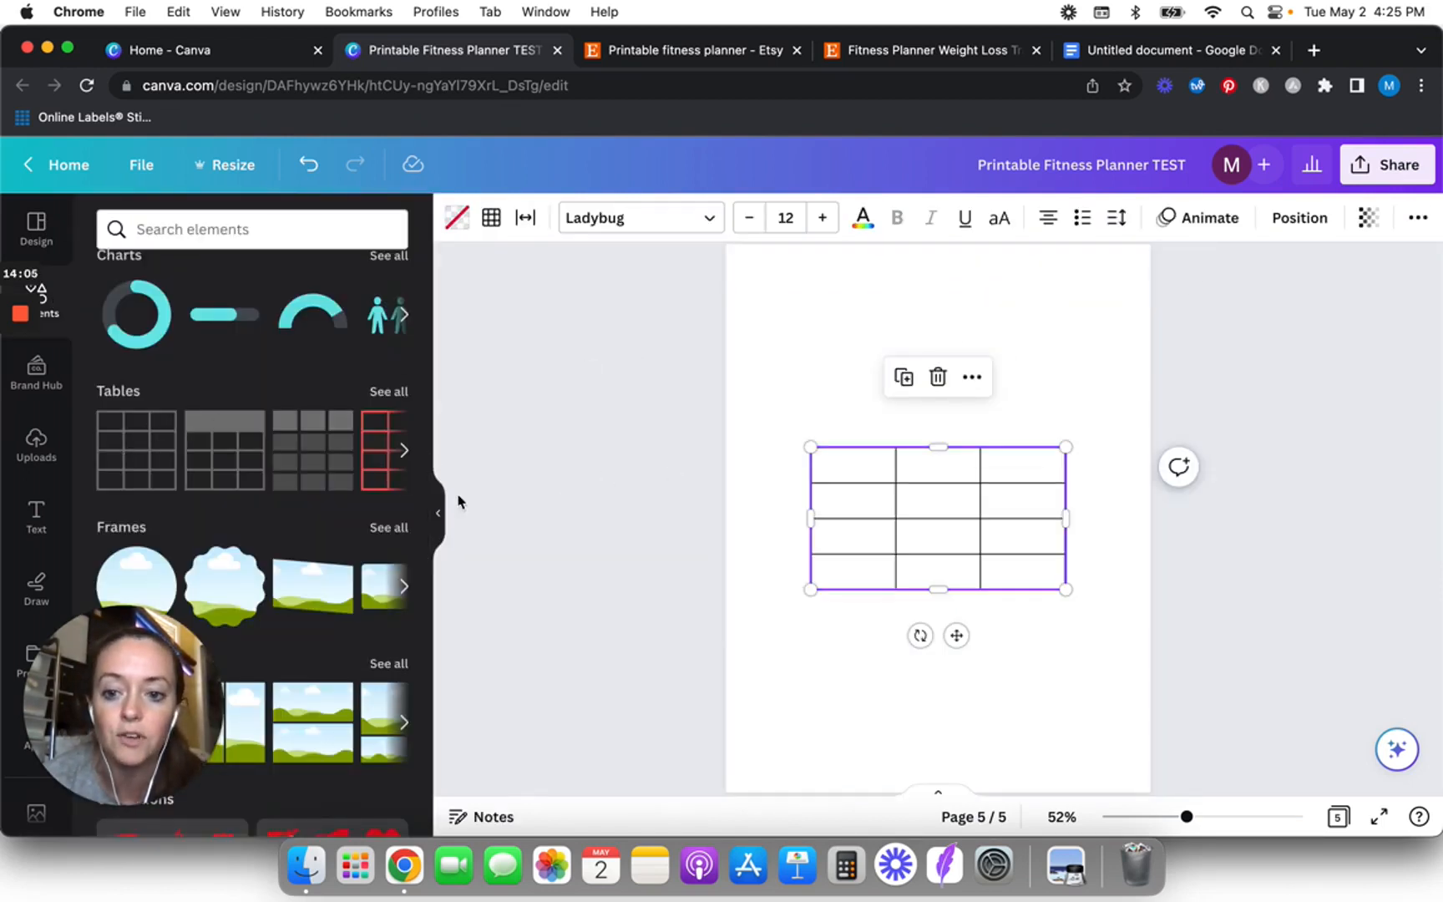
pyautogui.click(438, 512)
pyautogui.click(437, 512)
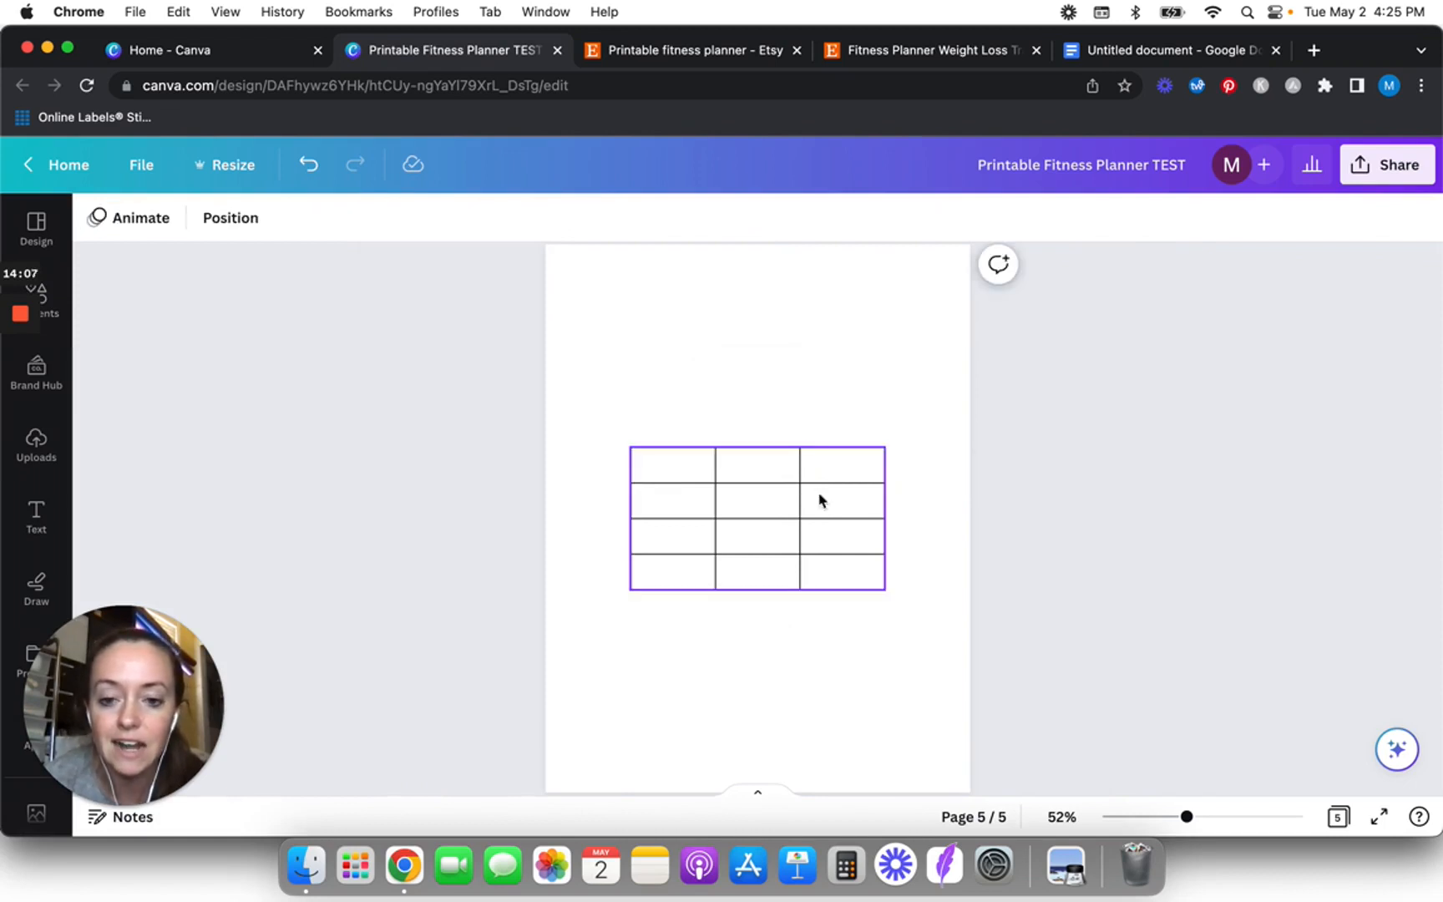
# - Add three rows to the page 5 table so it has seven rows
pyautogui.click(688, 474)
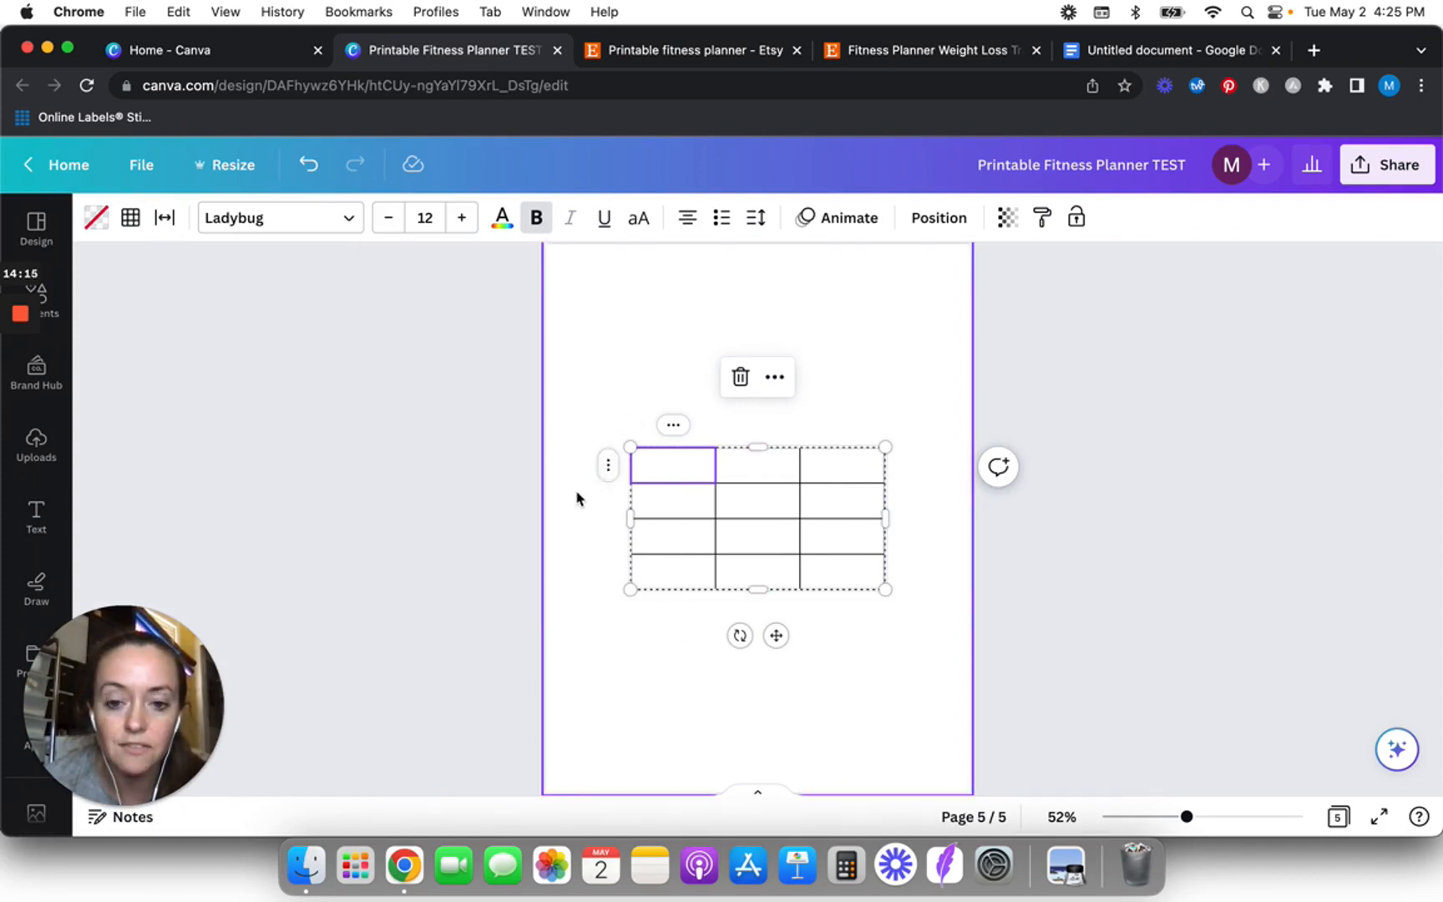
pyautogui.click(609, 465)
pyautogui.click(512, 484)
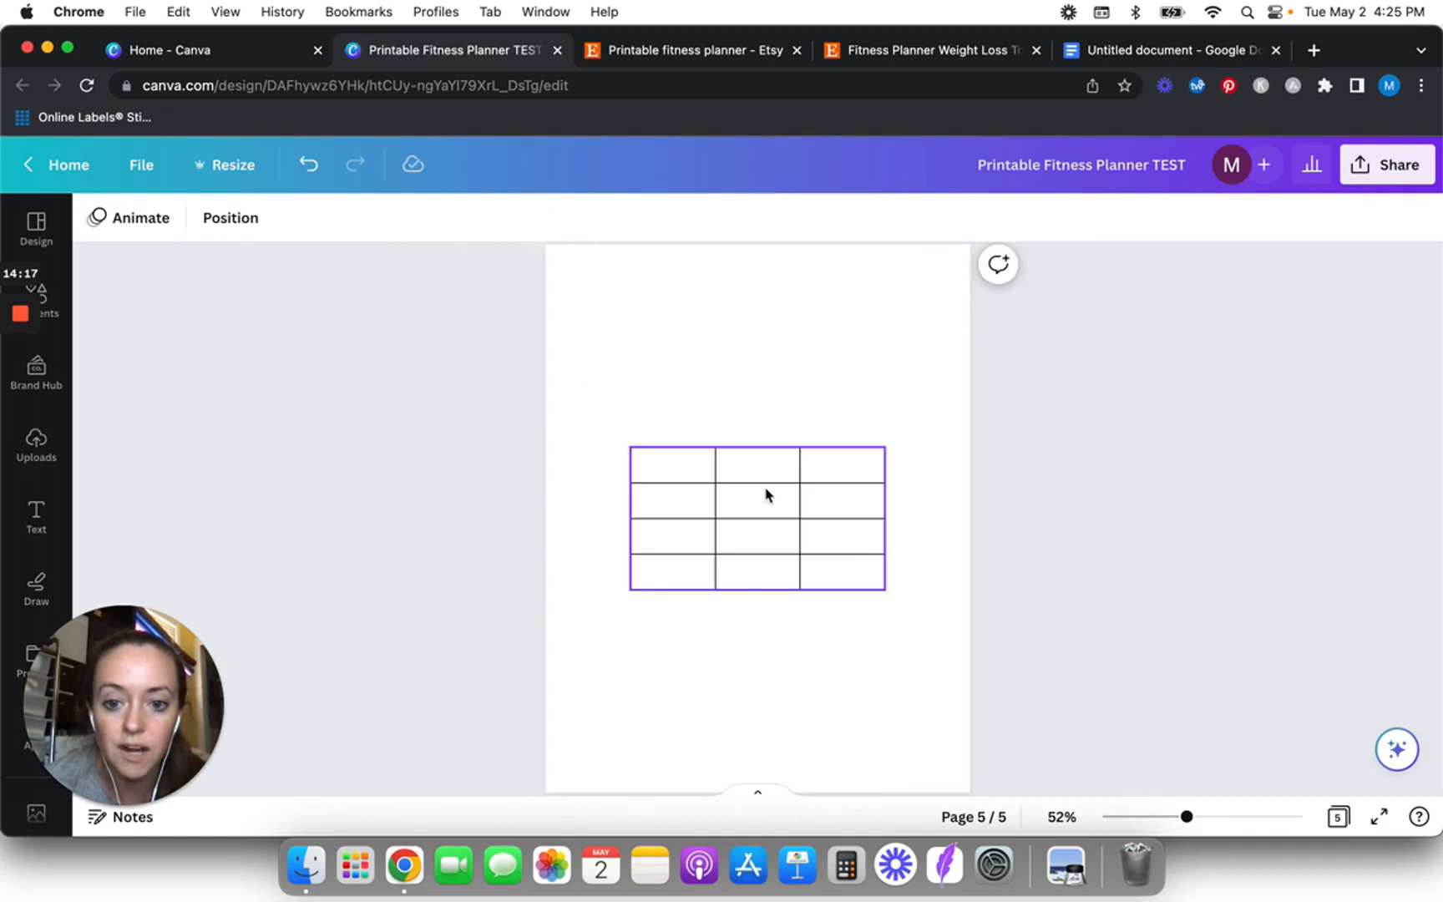
pyautogui.click(664, 474)
pyautogui.click(610, 465)
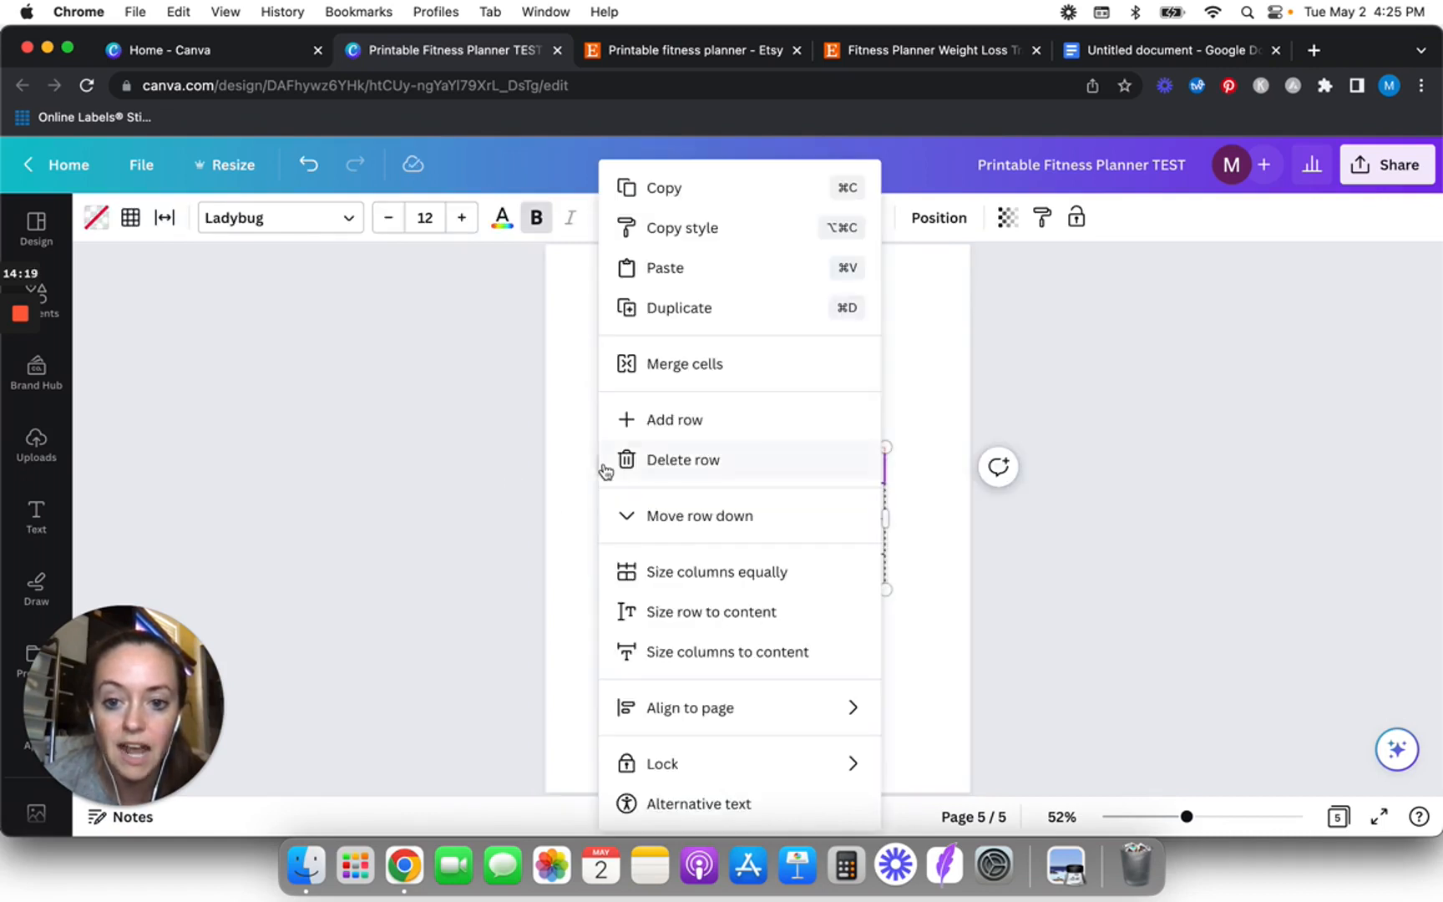
pyautogui.click(677, 423)
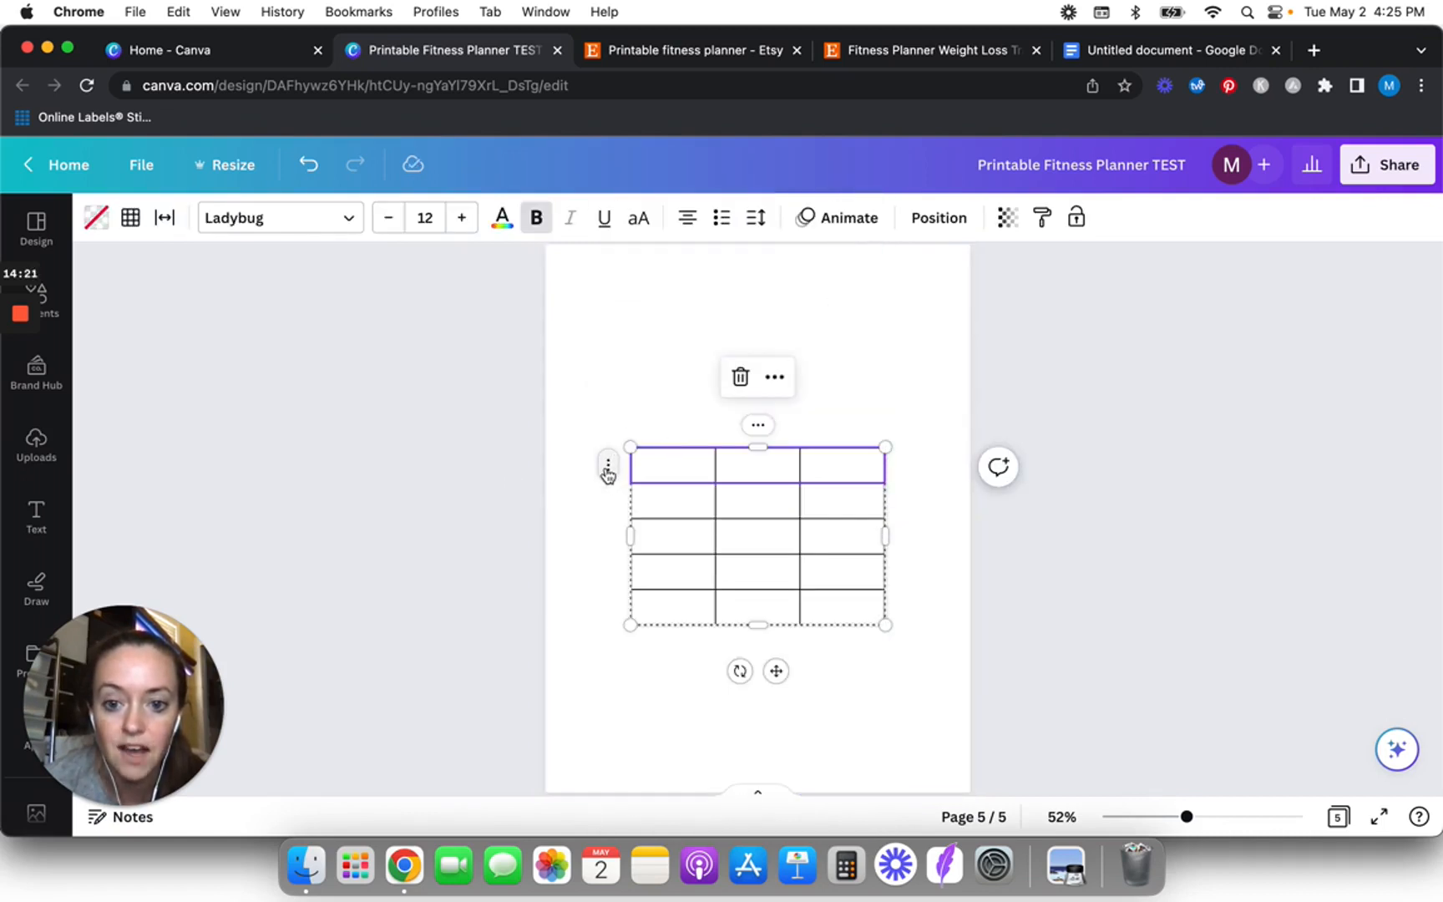
pyautogui.click(609, 466)
pyautogui.click(683, 411)
pyautogui.click(608, 468)
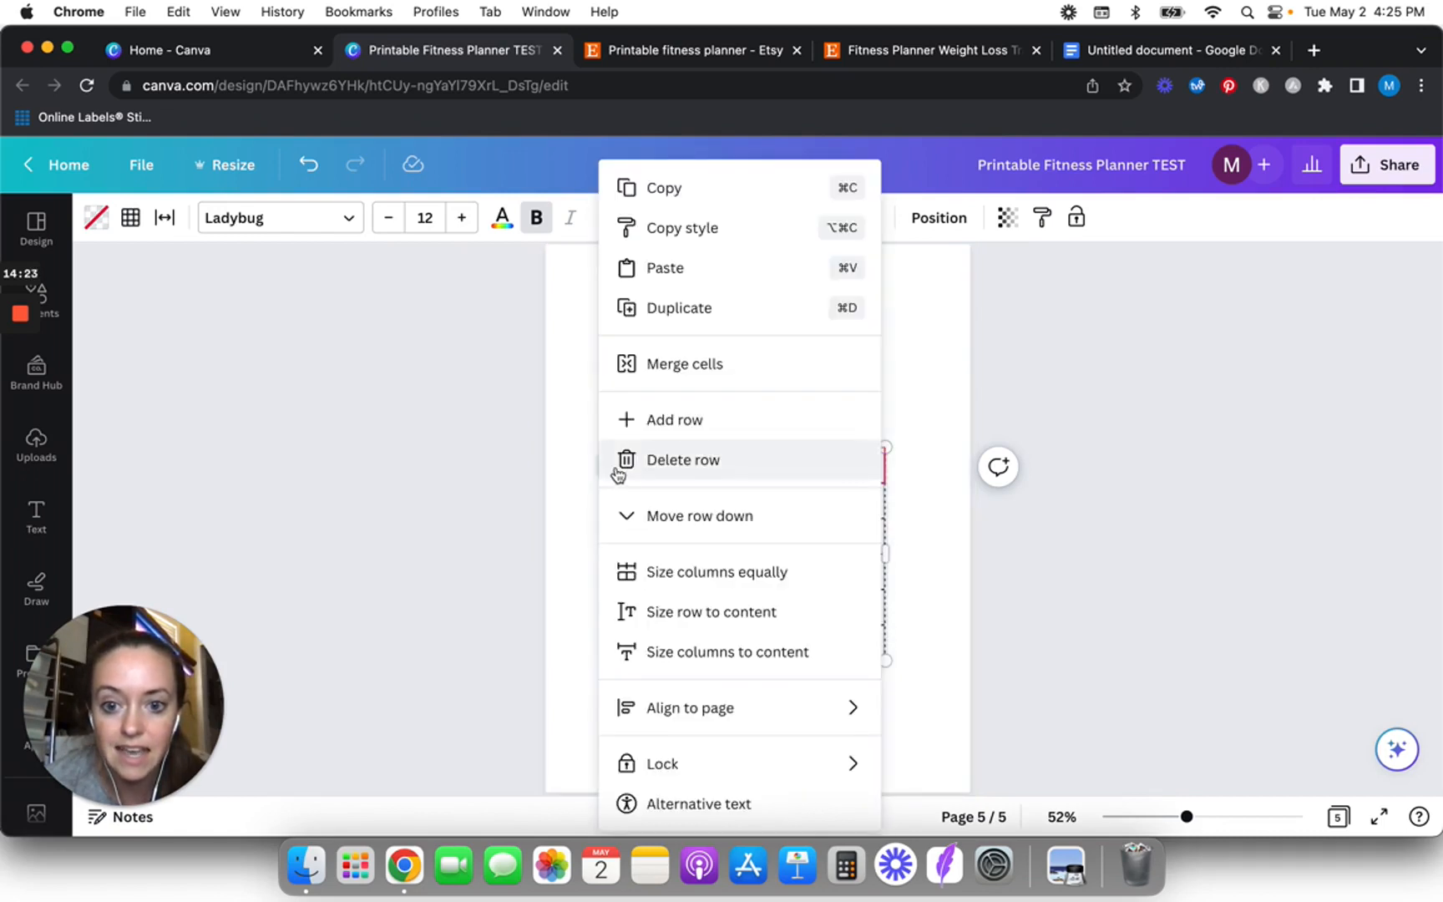
pyautogui.click(682, 420)
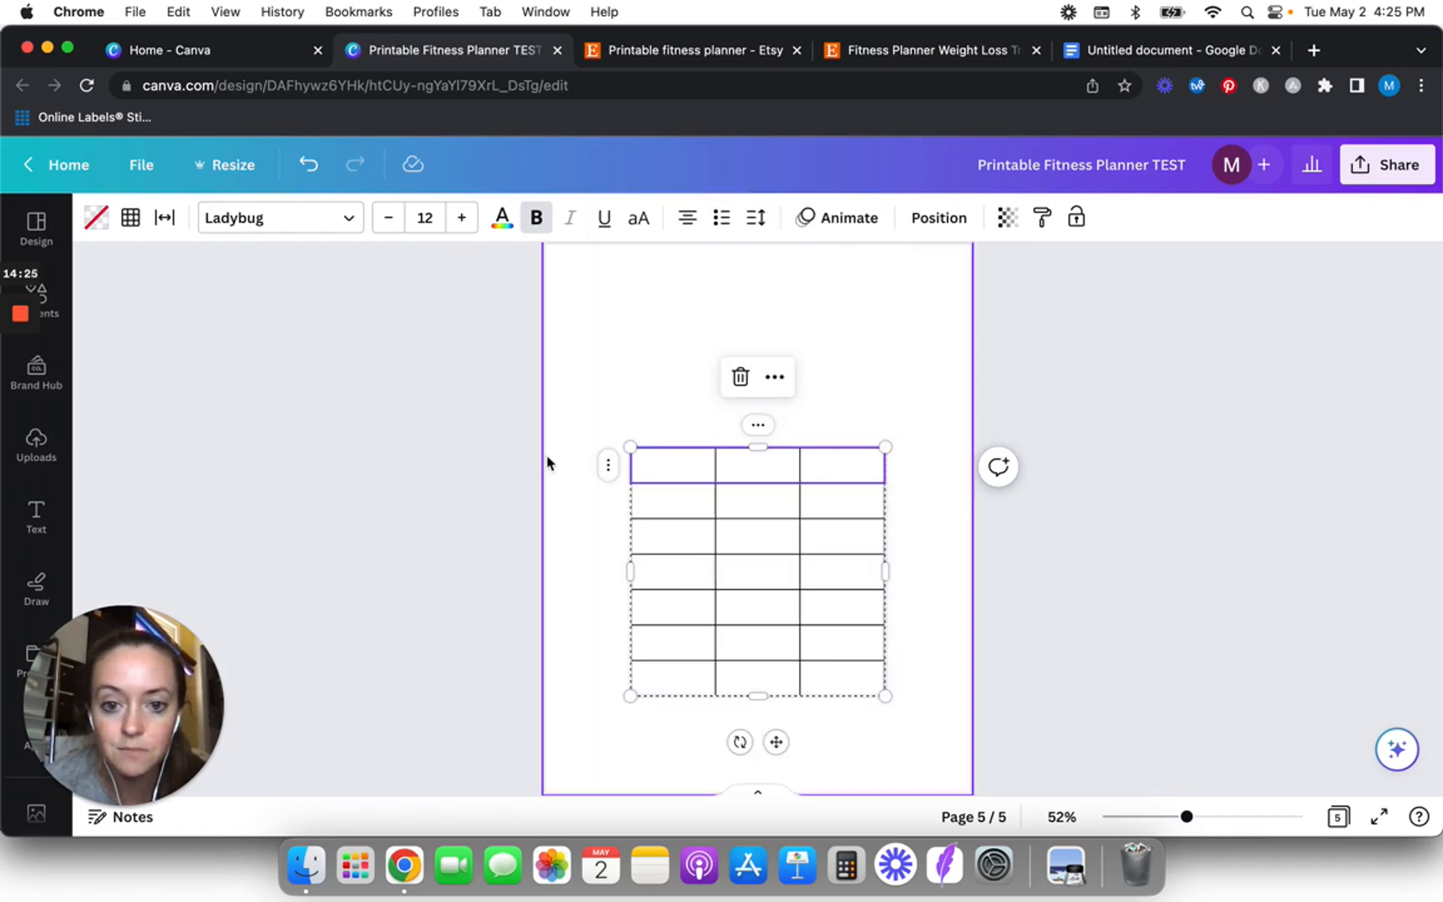
pyautogui.click(500, 506)
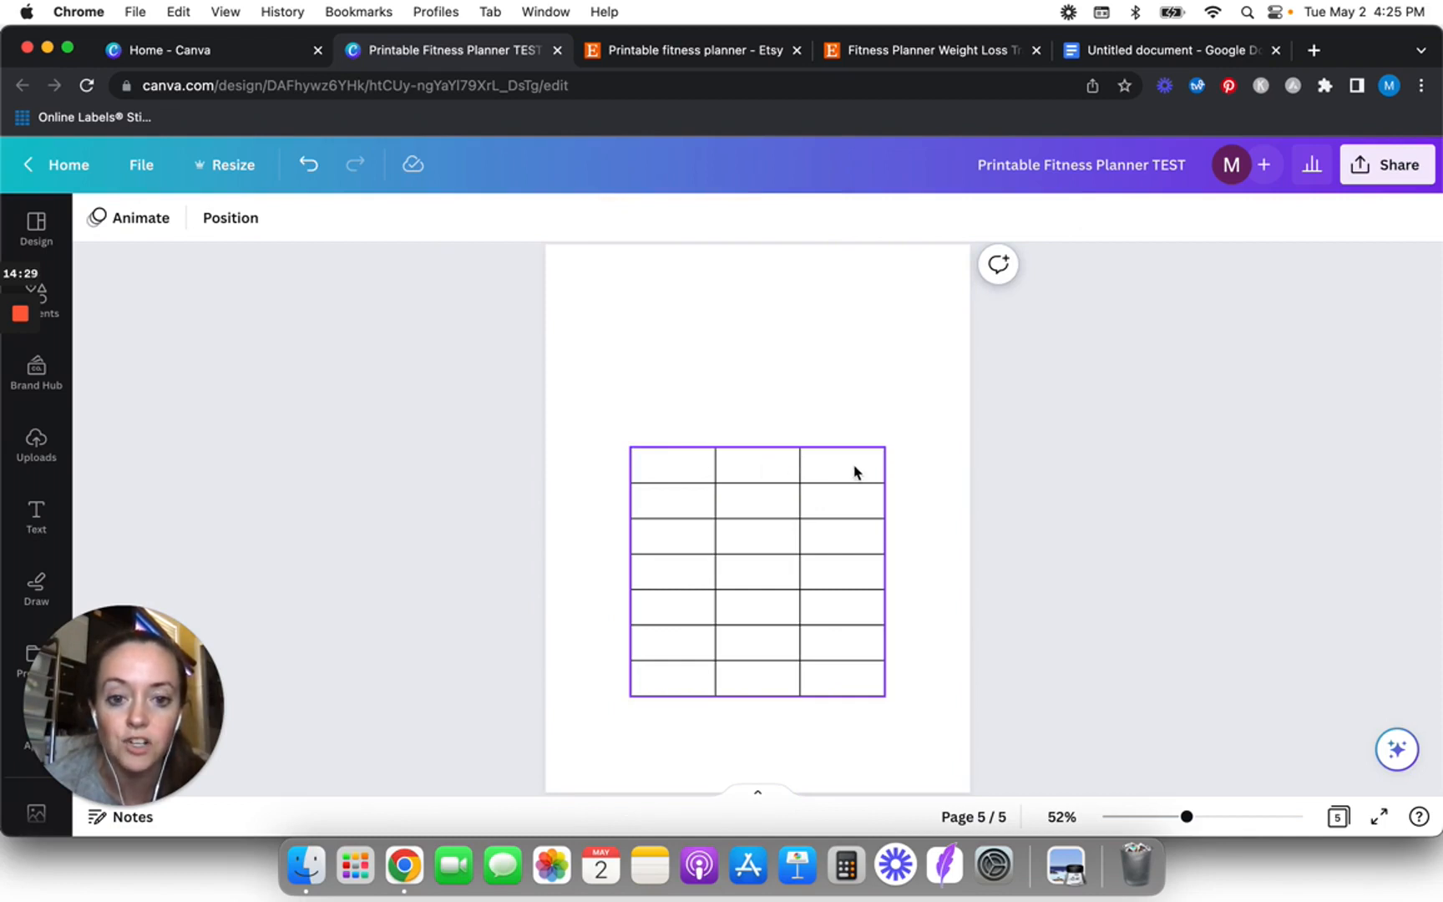
# - Add a fourth column to the page 5 table
pyautogui.click(682, 468)
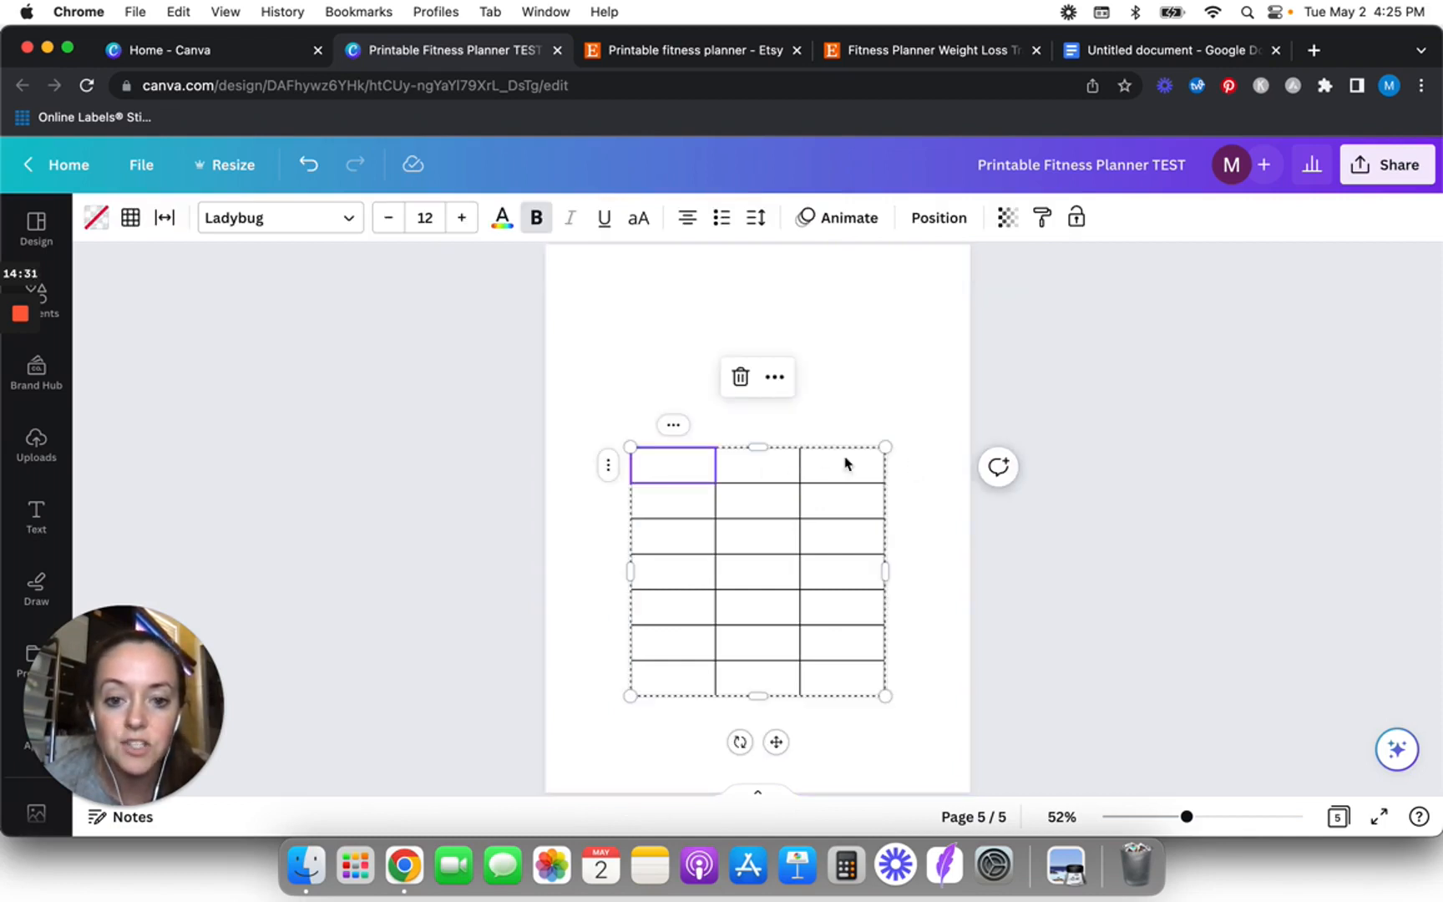
pyautogui.click(842, 426)
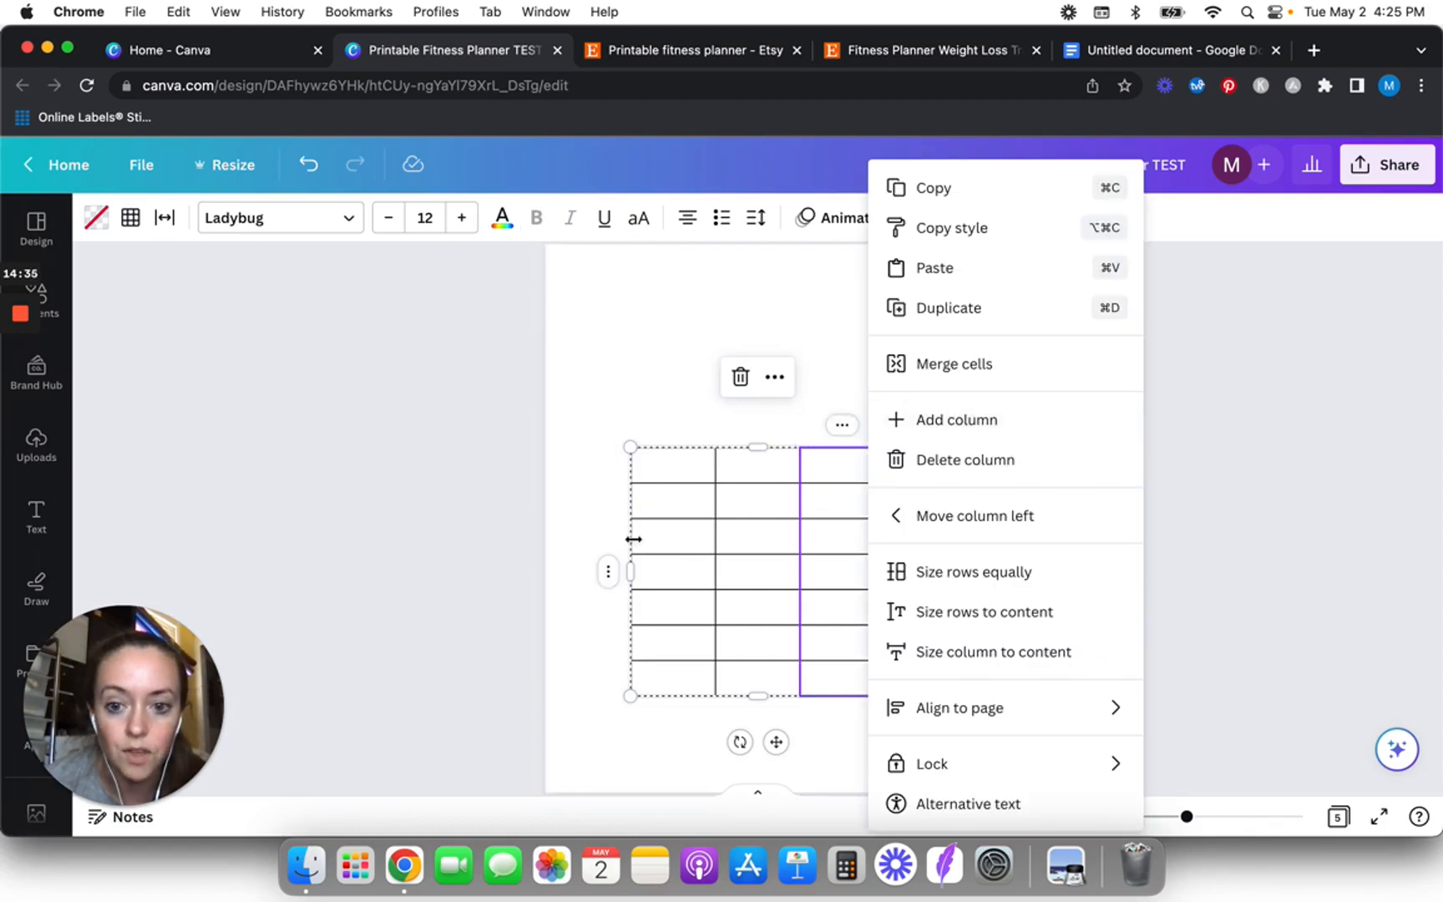
pyautogui.rightClick(606, 574)
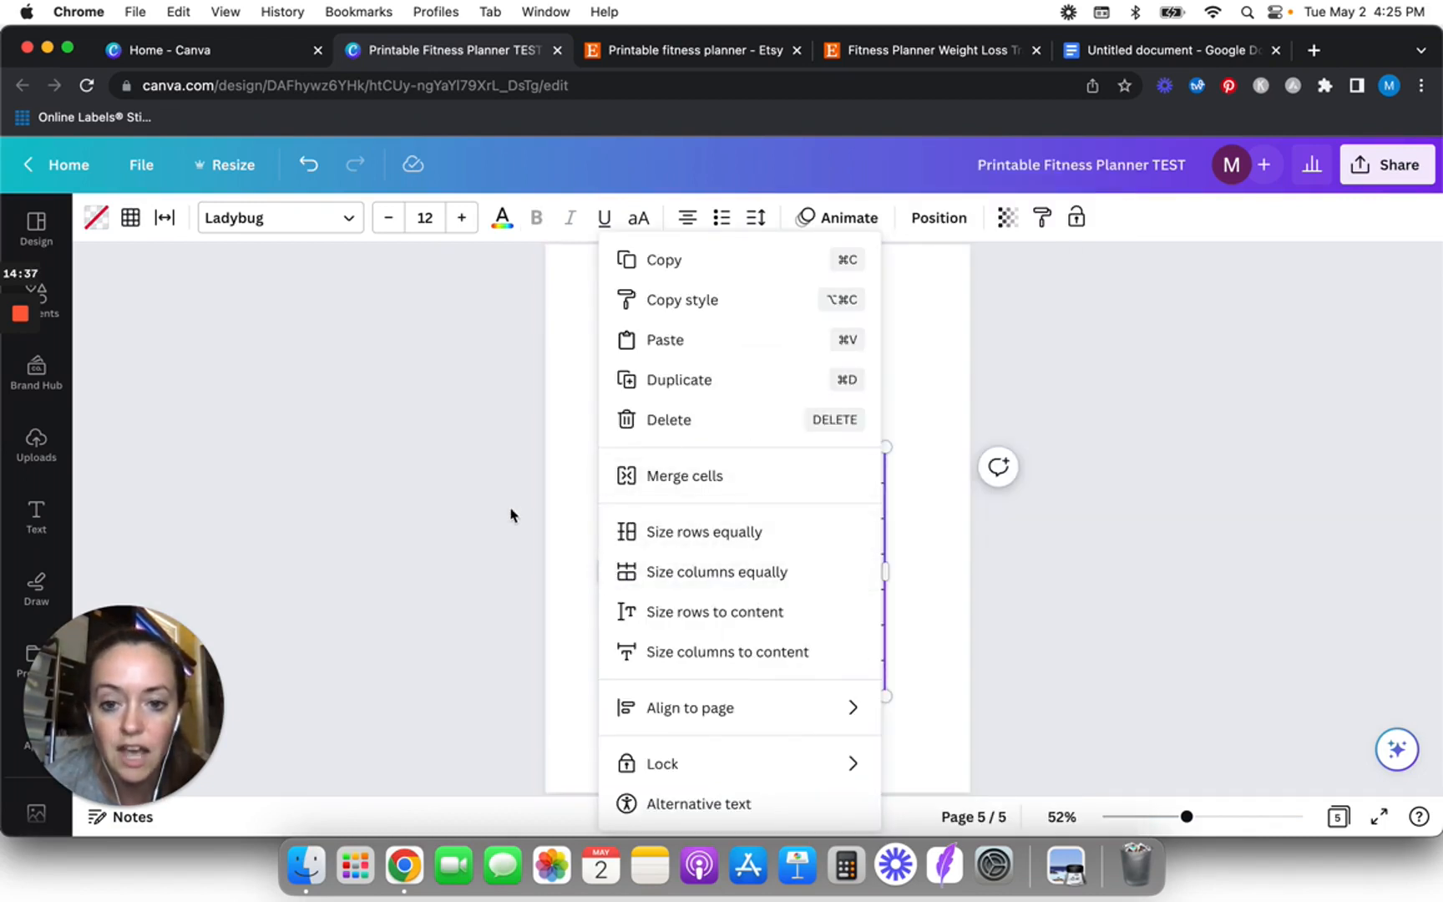
pyautogui.click(910, 509)
pyautogui.click(834, 470)
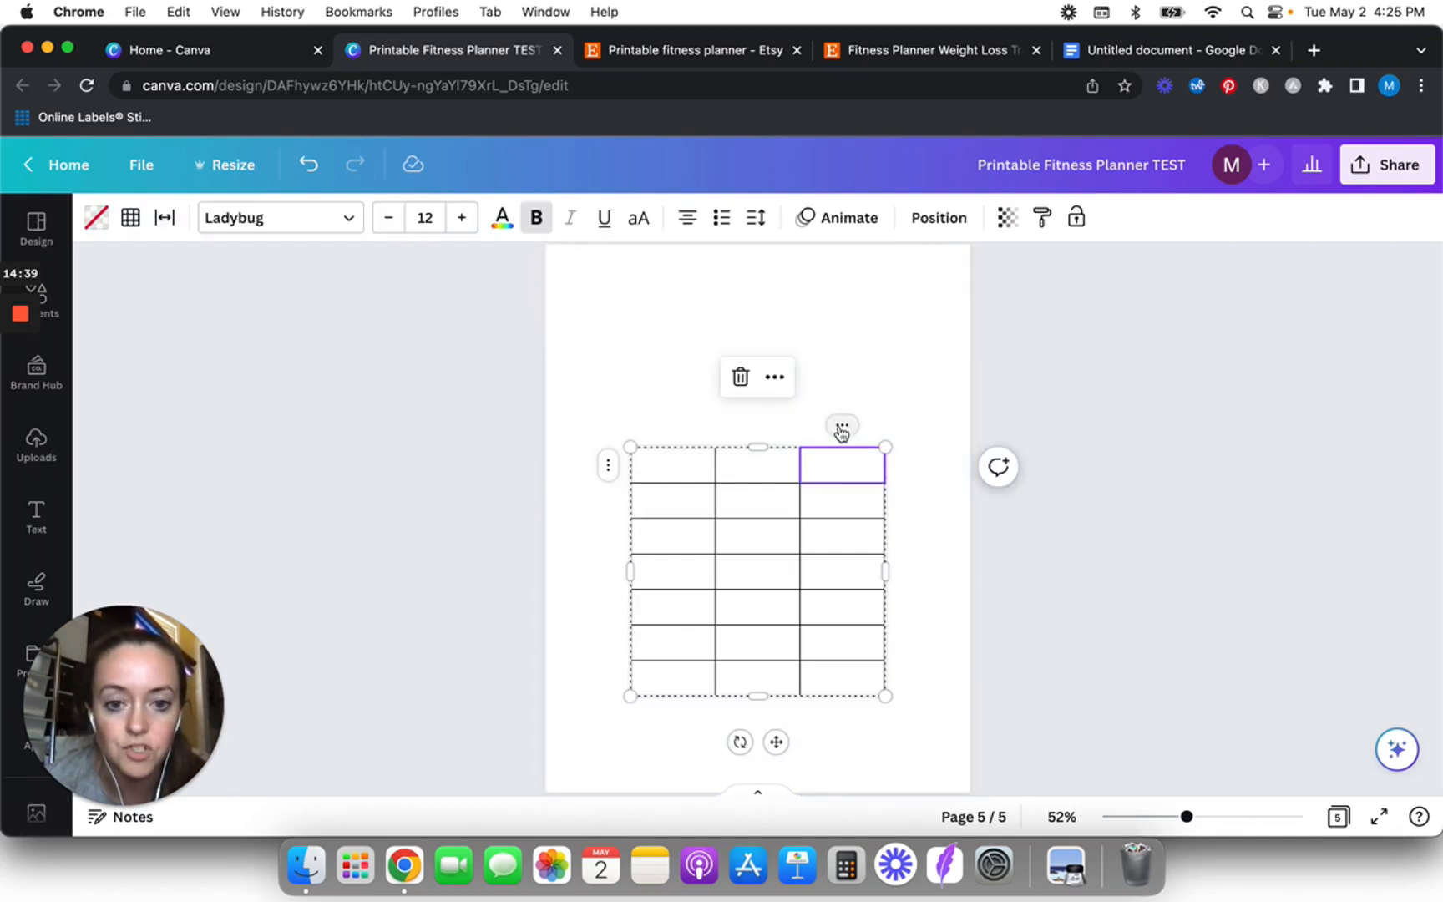
pyautogui.click(842, 429)
pyautogui.click(944, 421)
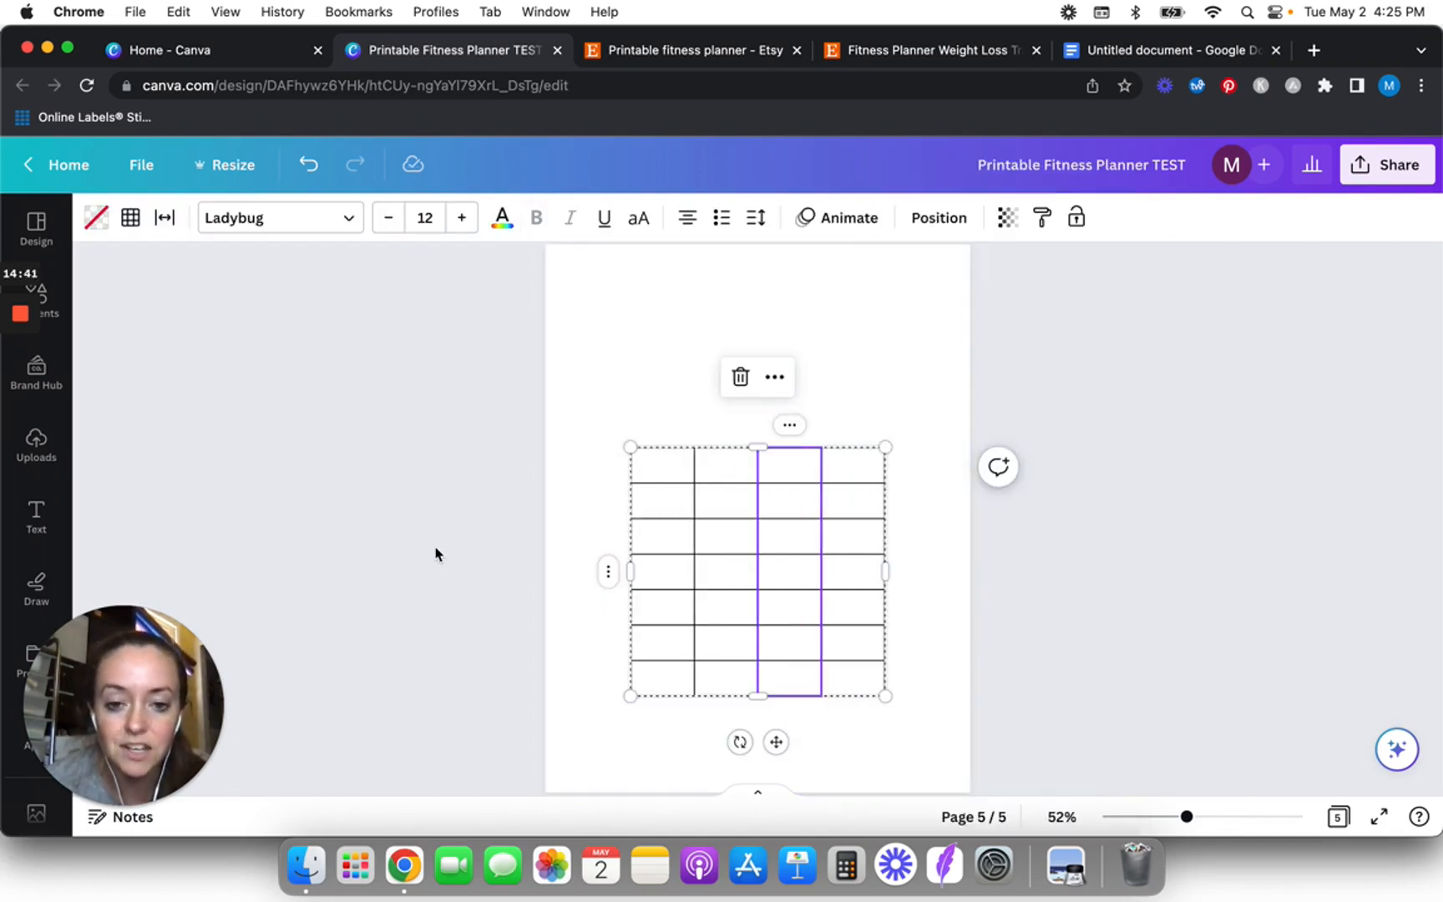
pyautogui.click(483, 555)
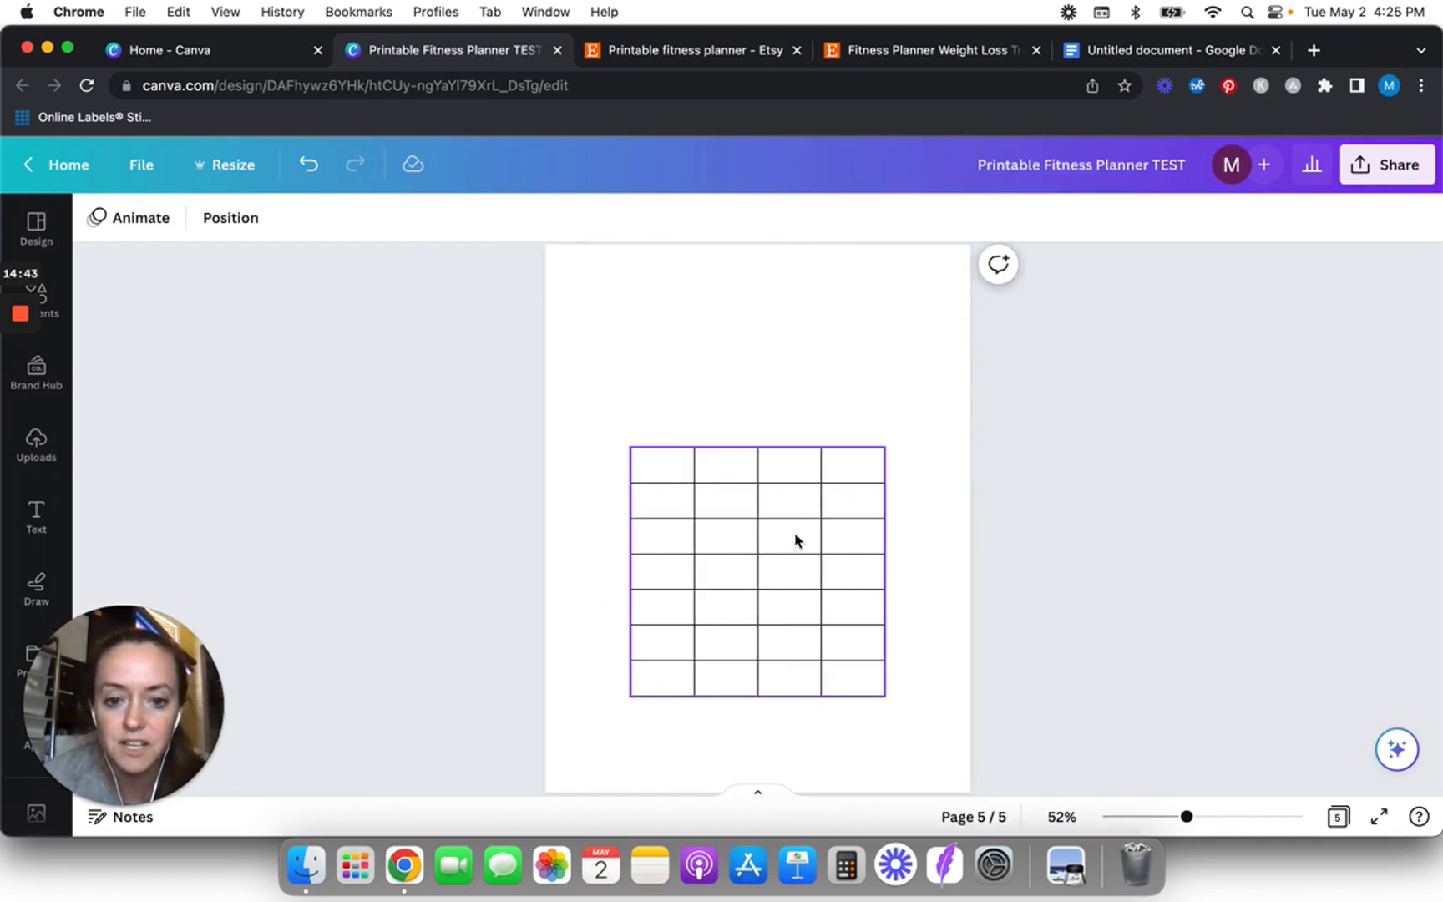
# - Align the table to the page's right margin and stretch it down to the bottom margin, leaving room above for a title
pyautogui.moveTo(796, 541); pyautogui.dragTo(832, 376)
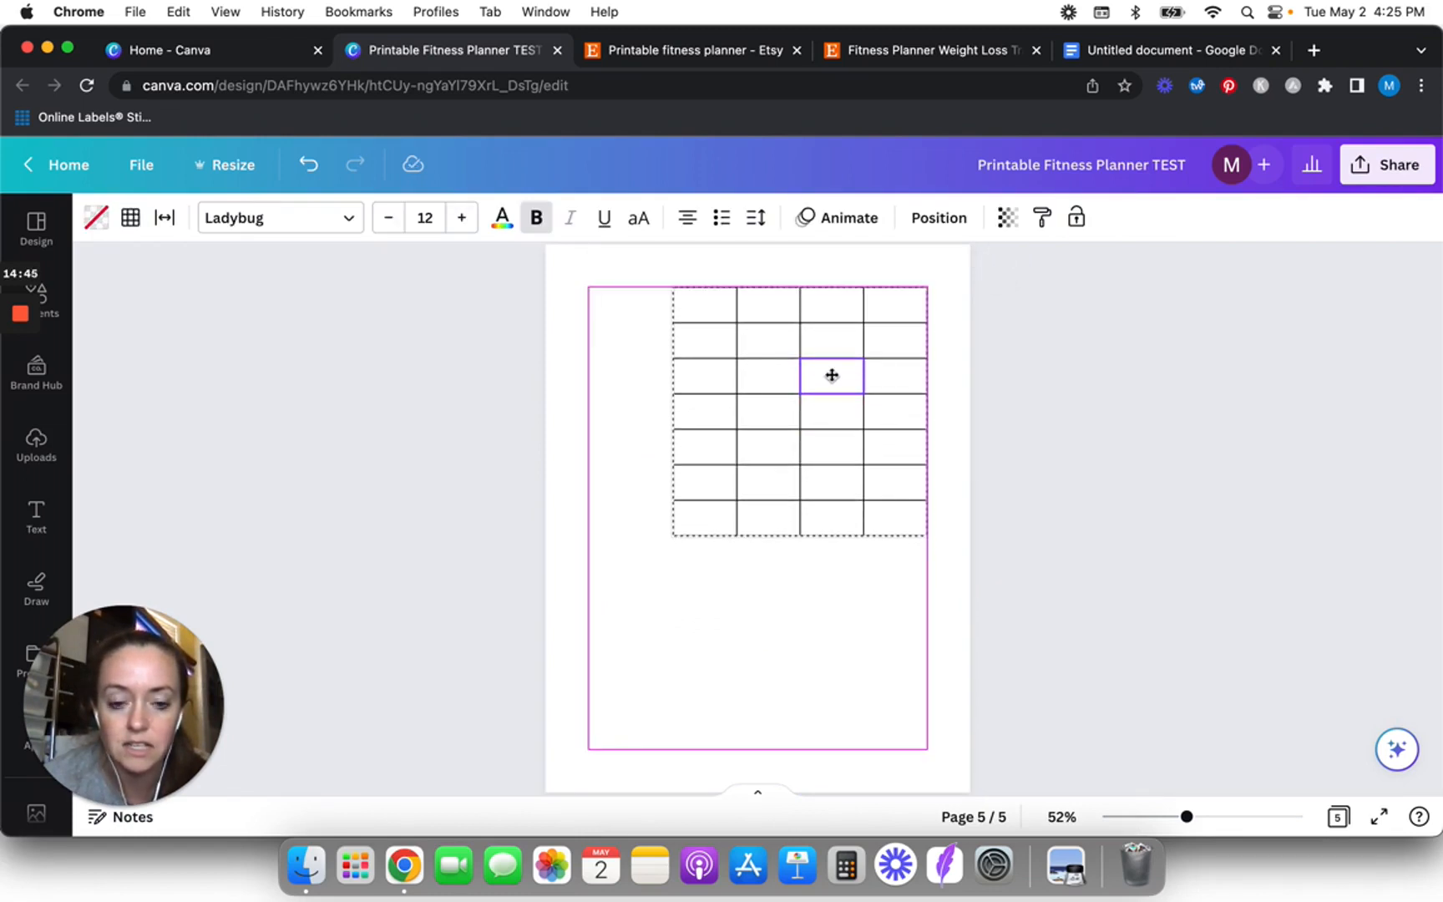
pyautogui.moveTo(925, 536); pyautogui.dragTo(918, 750)
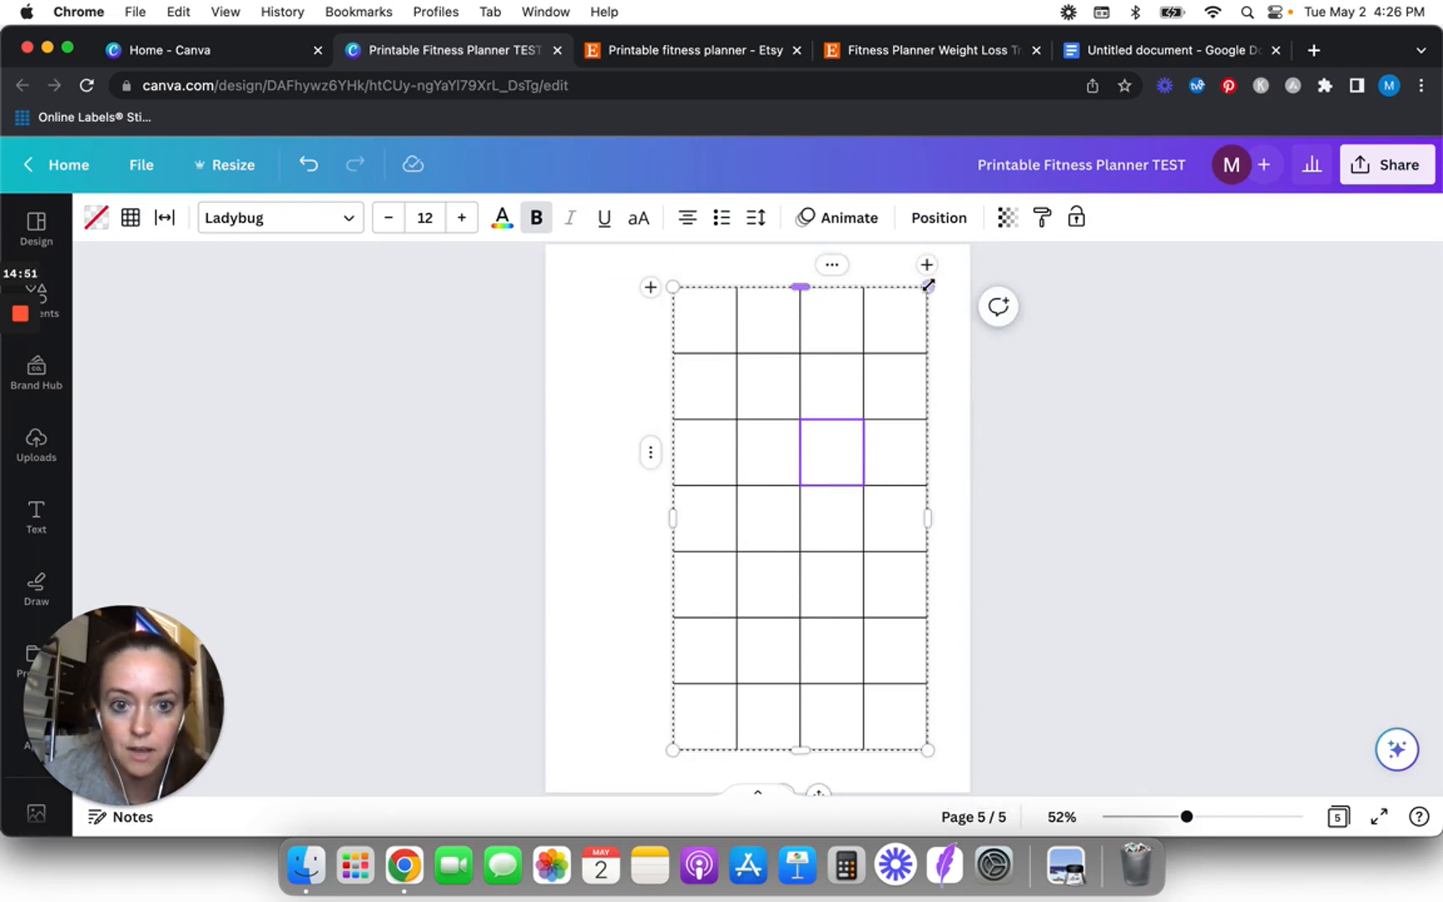
pyautogui.moveTo(927, 286); pyautogui.dragTo(928, 351)
# - Duplicate the Step Tracker title from page 4 and place the copy centred above the table on page 5
pyautogui.scroll(10, 928, 360)
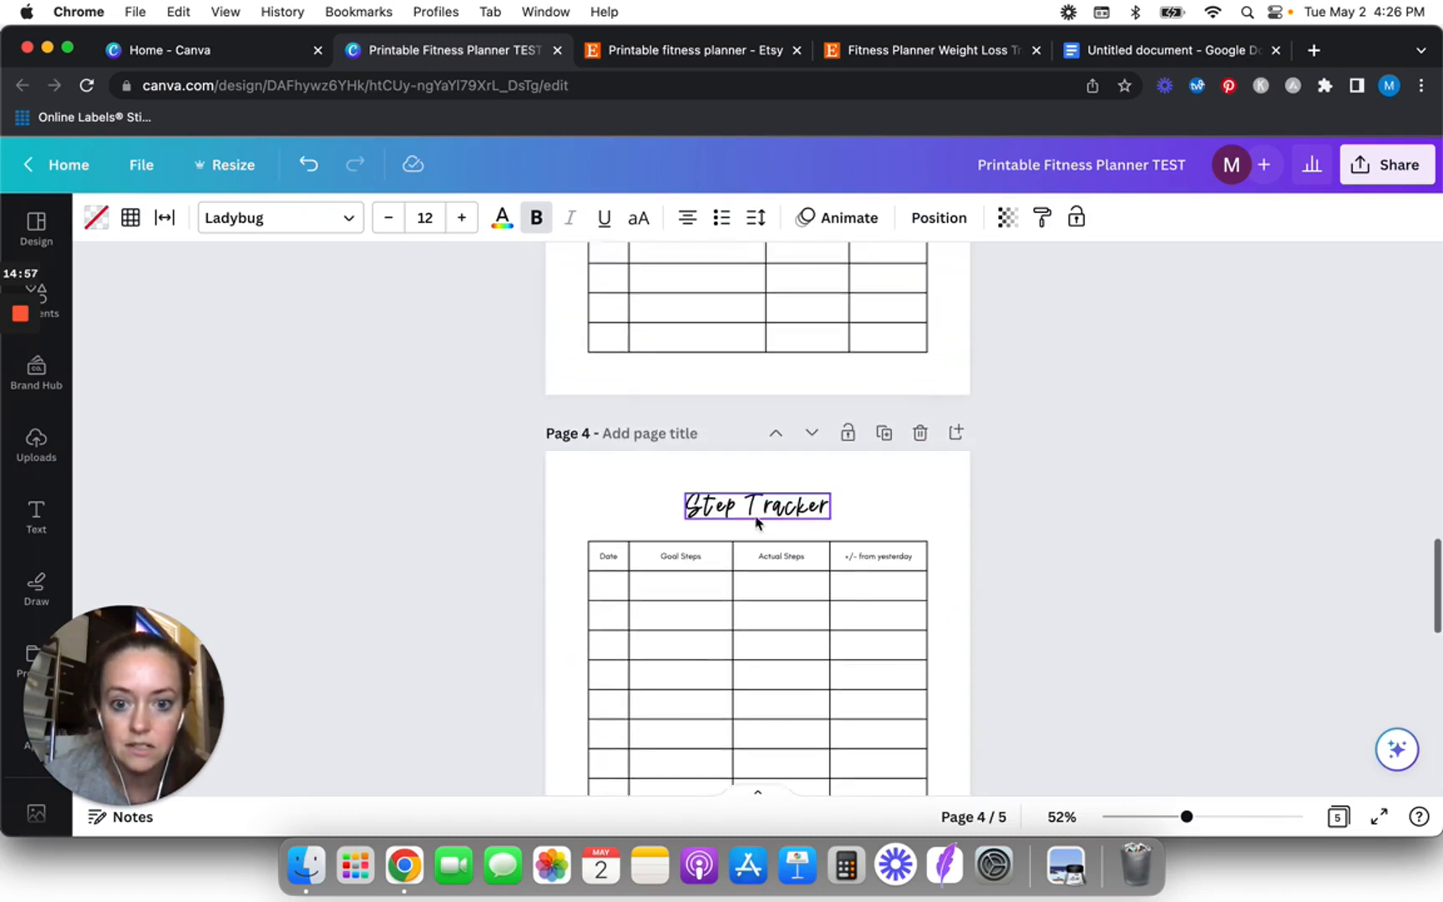
pyautogui.click(729, 506)
pyautogui.write('Step Tracker')
pyautogui.scroll(-3, 730, 506)
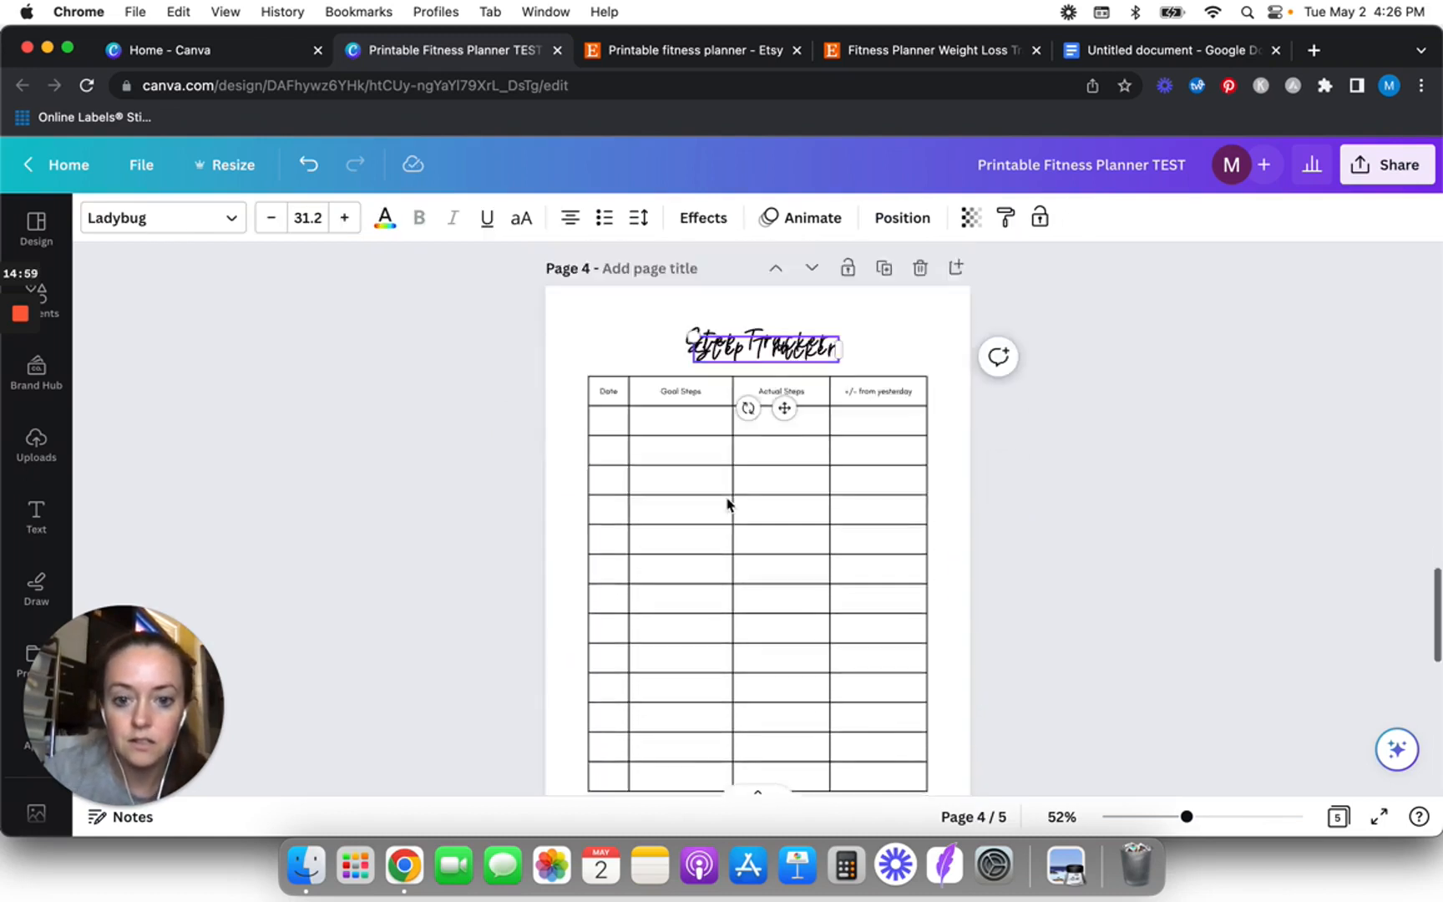
pyautogui.moveTo(794, 317); pyautogui.dragTo(801, 786)
pyautogui.scroll(-3, 801, 790)
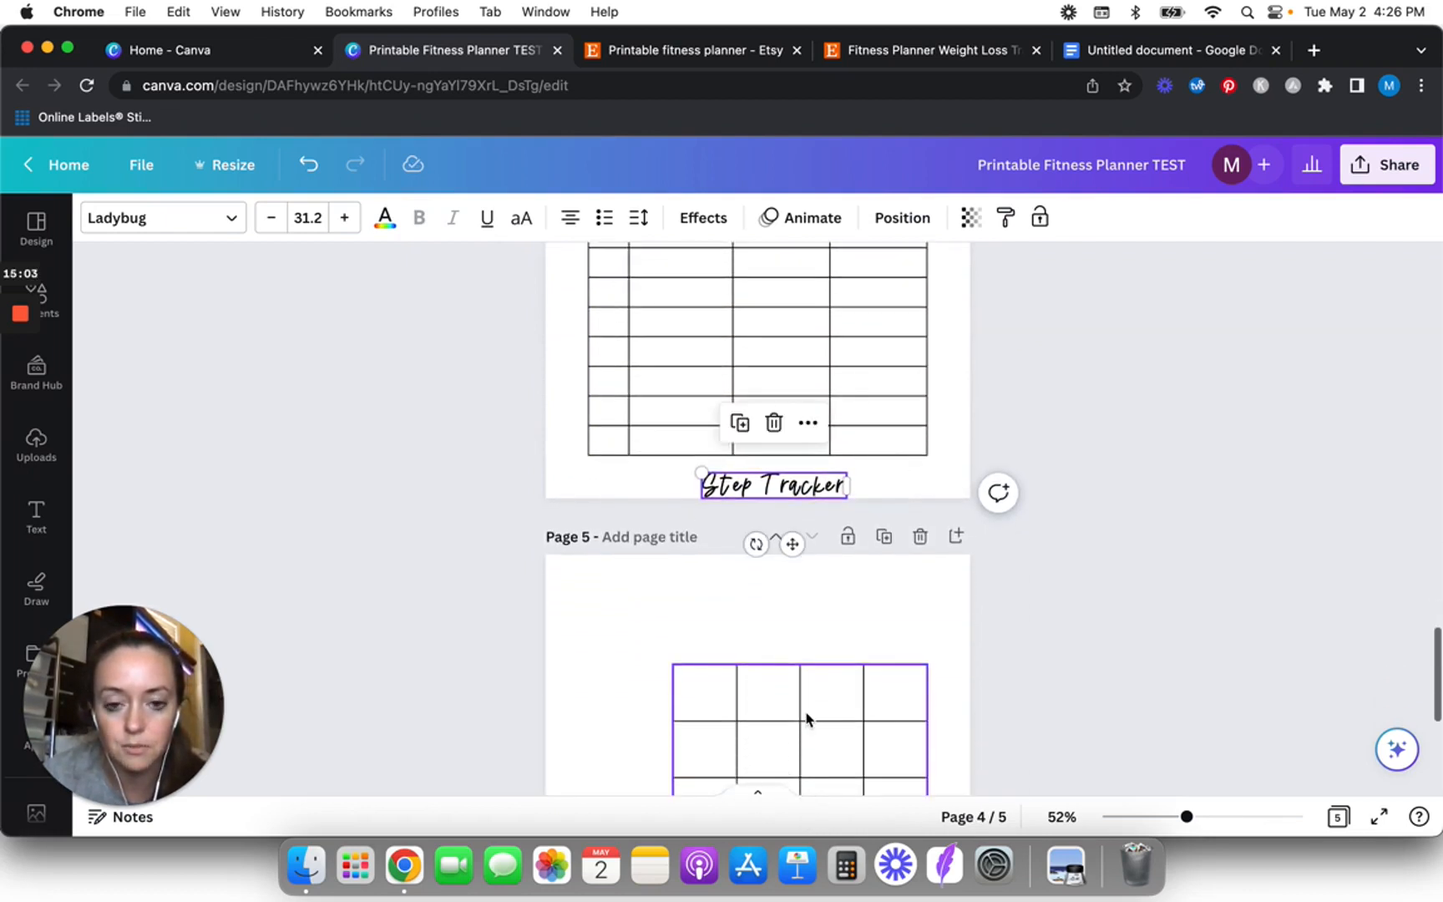
pyautogui.moveTo(789, 542); pyautogui.dragTo(767, 673)
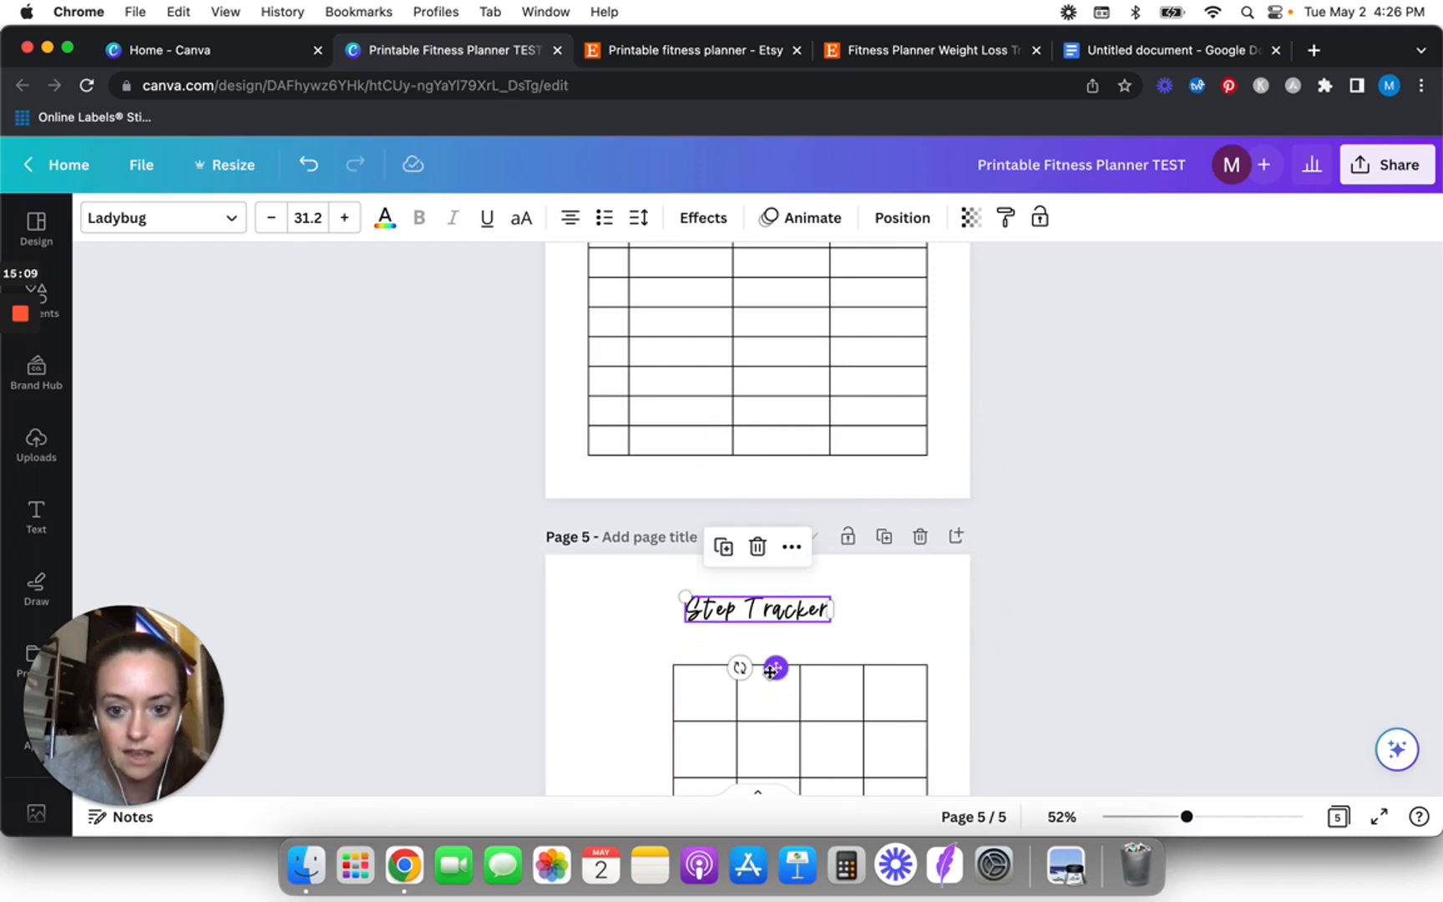
pyautogui.click(528, 609)
# - Compare the title placement and table layout of the Step Tracker page with page 5 at a reduced zoom
pyautogui.scroll(5, 529, 609)
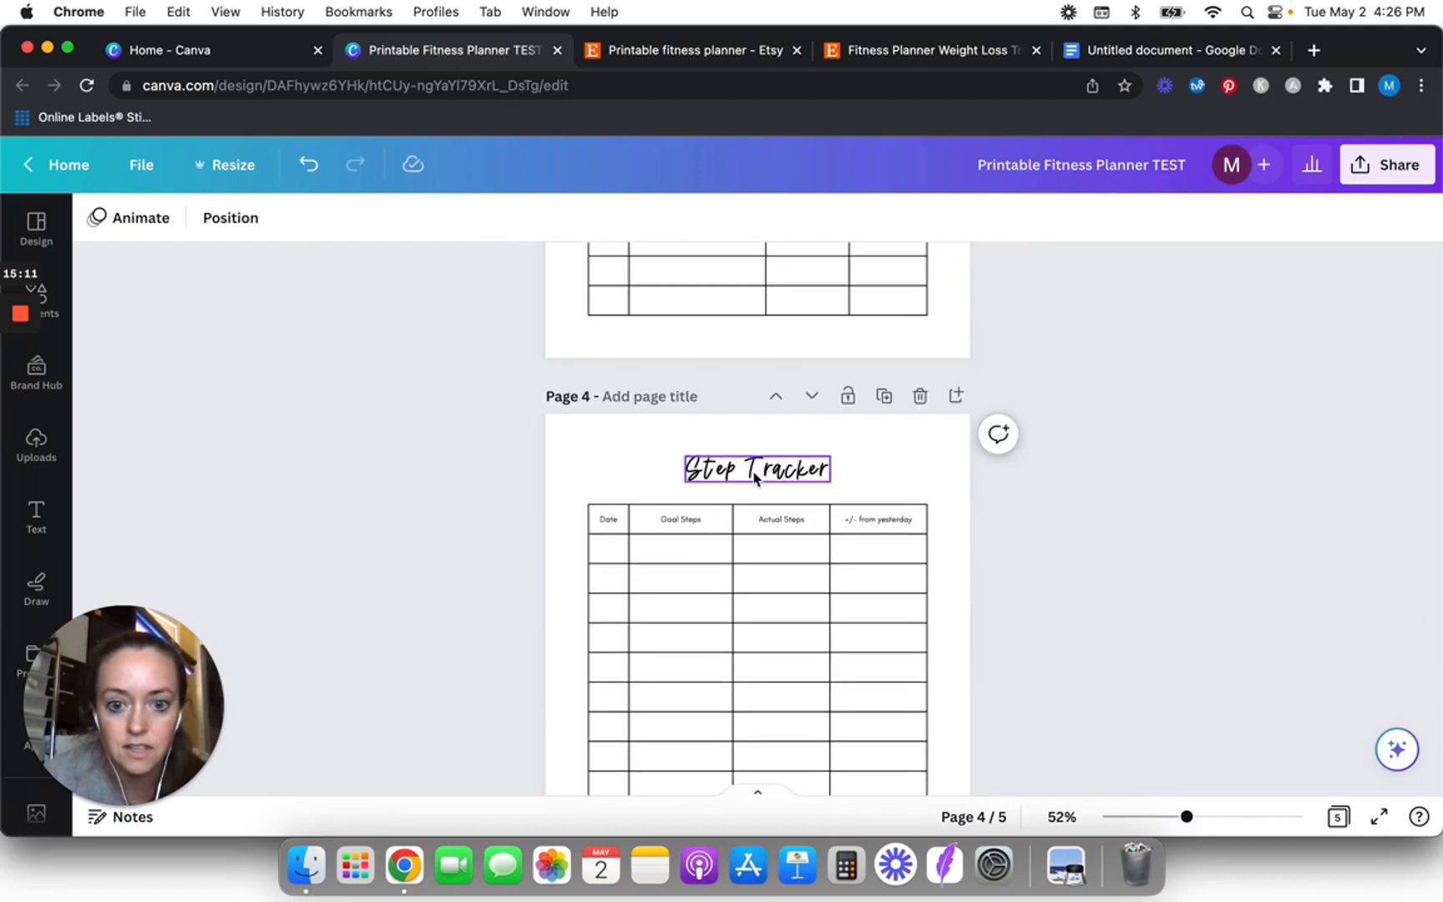
pyautogui.moveTo(754, 461); pyautogui.dragTo(753, 470)
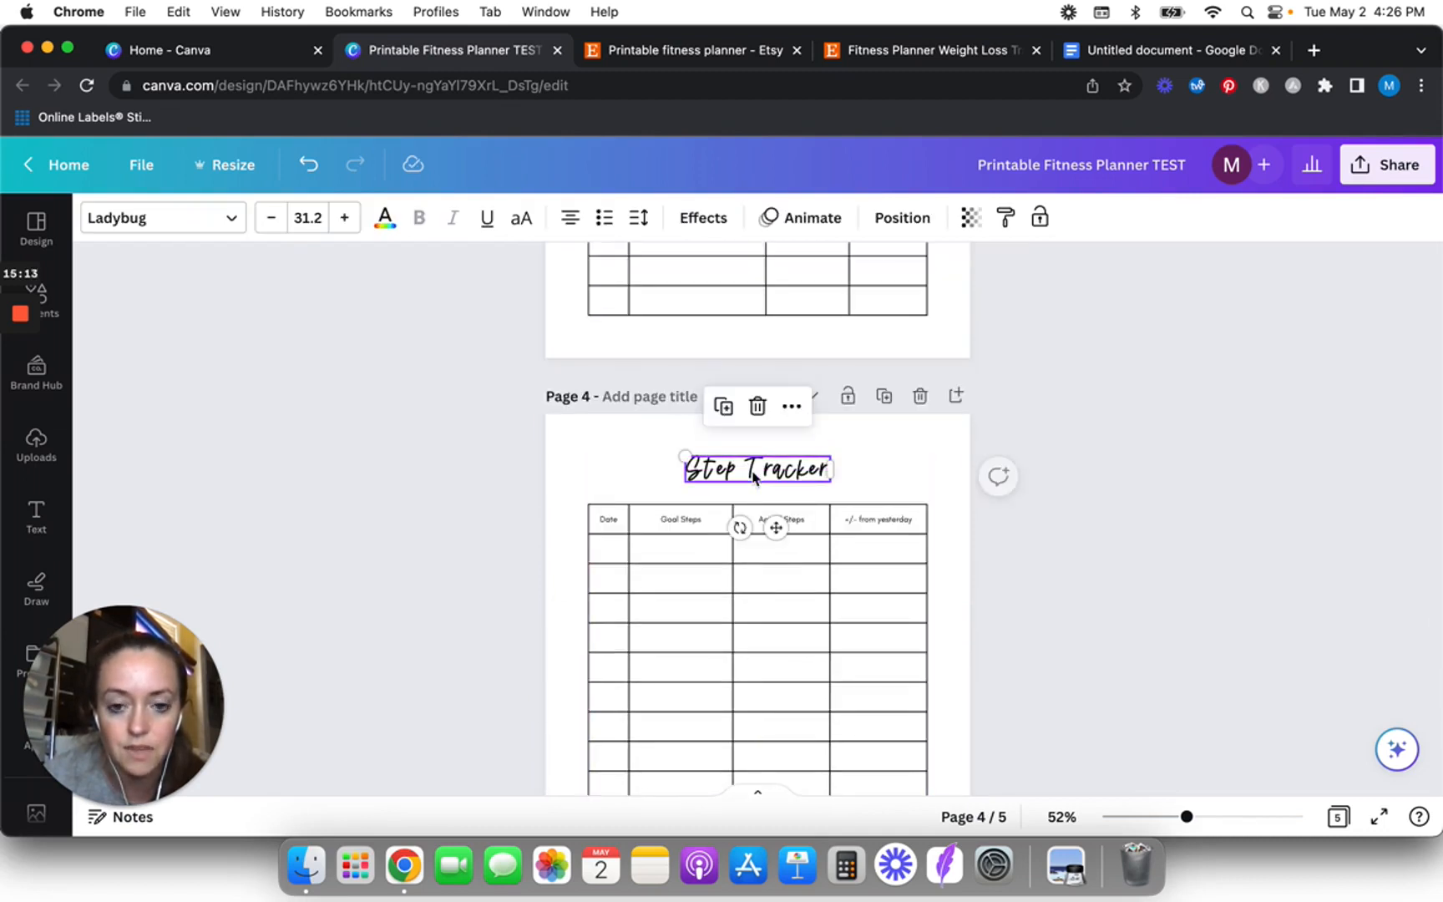
pyautogui.click(506, 510)
pyautogui.scroll(-5, 506, 511)
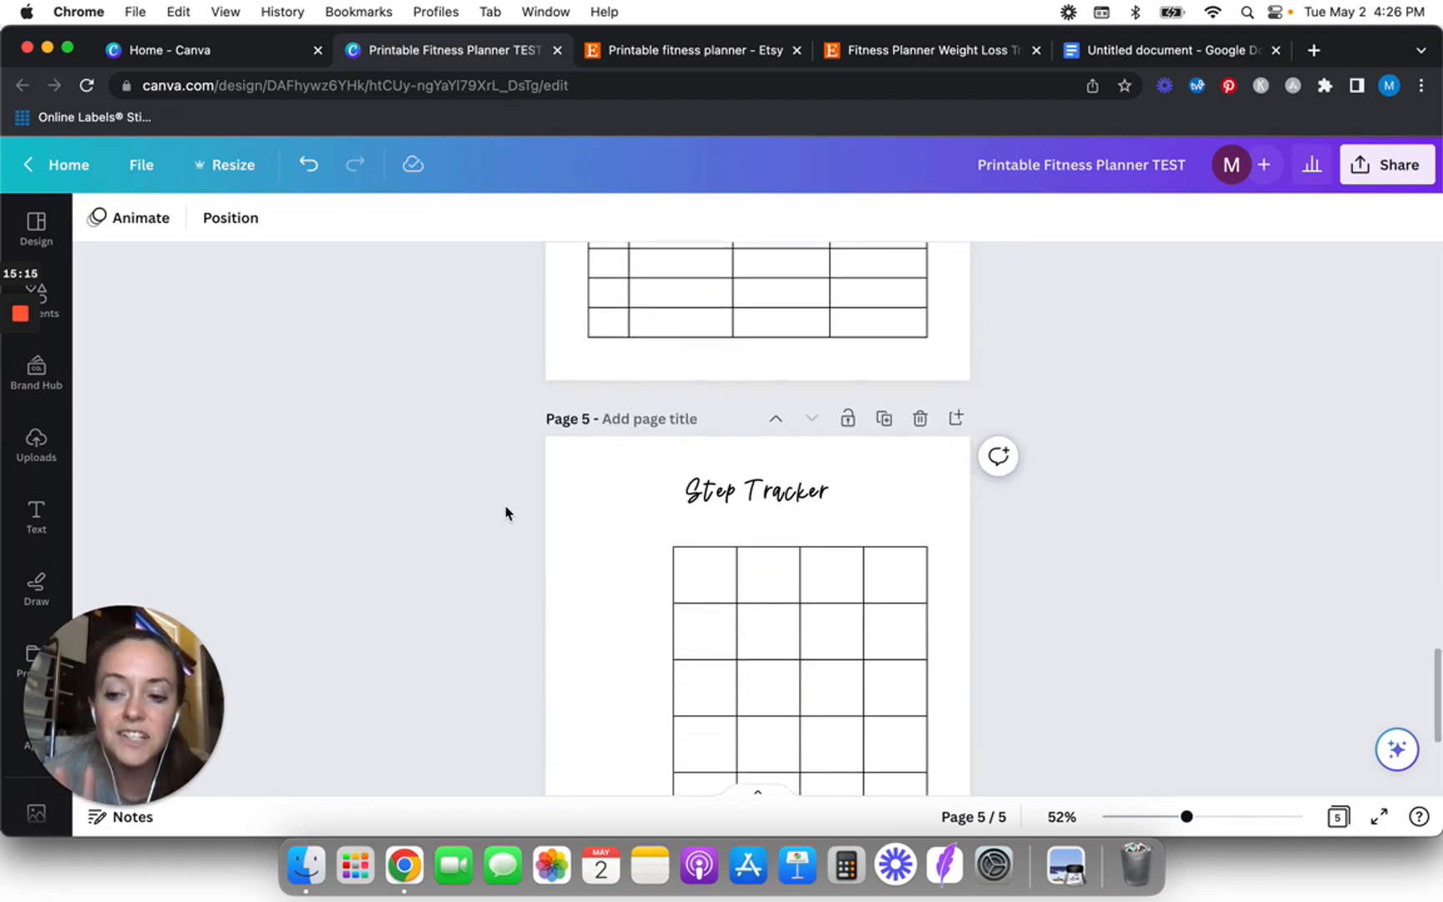
pyautogui.scroll(-5, 506, 513)
pyautogui.scroll(2, 505, 513)
pyautogui.scroll(1, 914, 429)
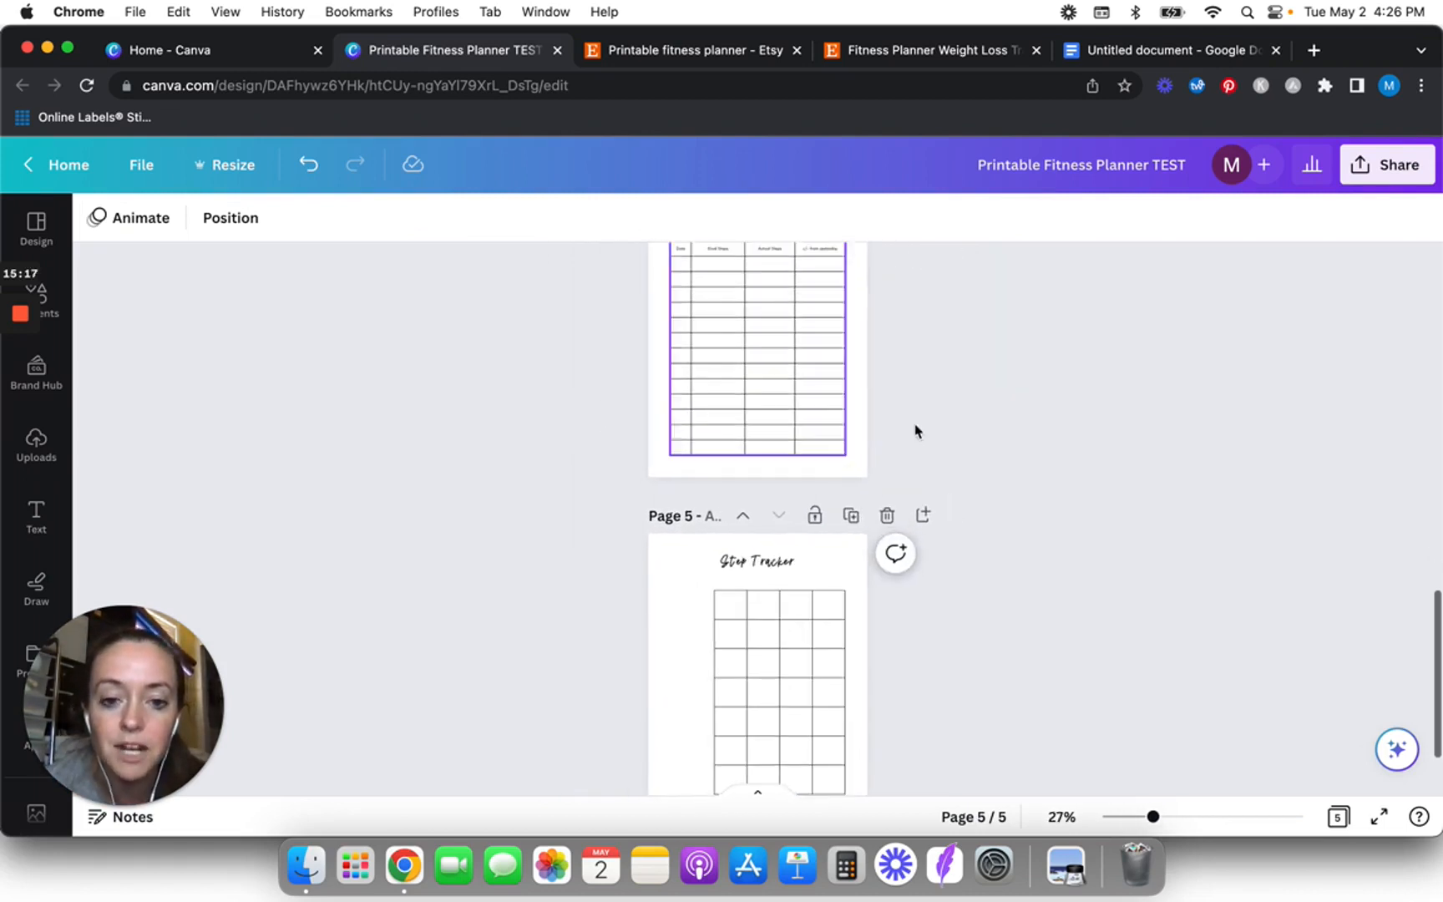
pyautogui.scroll(2, 951, 421)
pyautogui.click(847, 294)
pyautogui.scroll(-2, 623, 511)
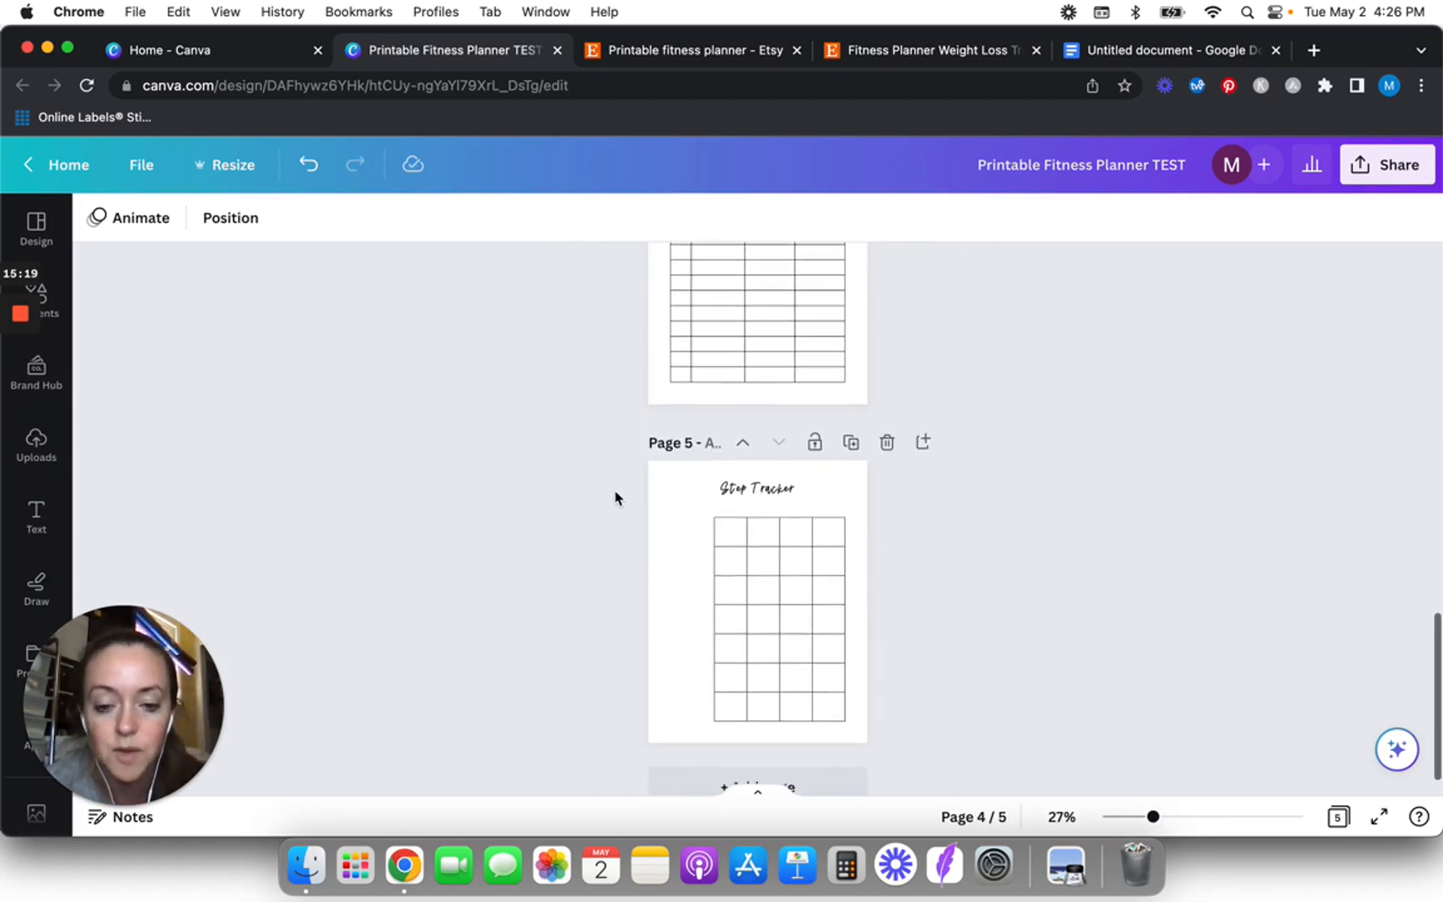
# - Change the duplicated Step Tracker title on page 5 to "Weekly Meal Planner"
pyautogui.scroll(3, 963, 549)
pyautogui.scroll(3, 963, 549)
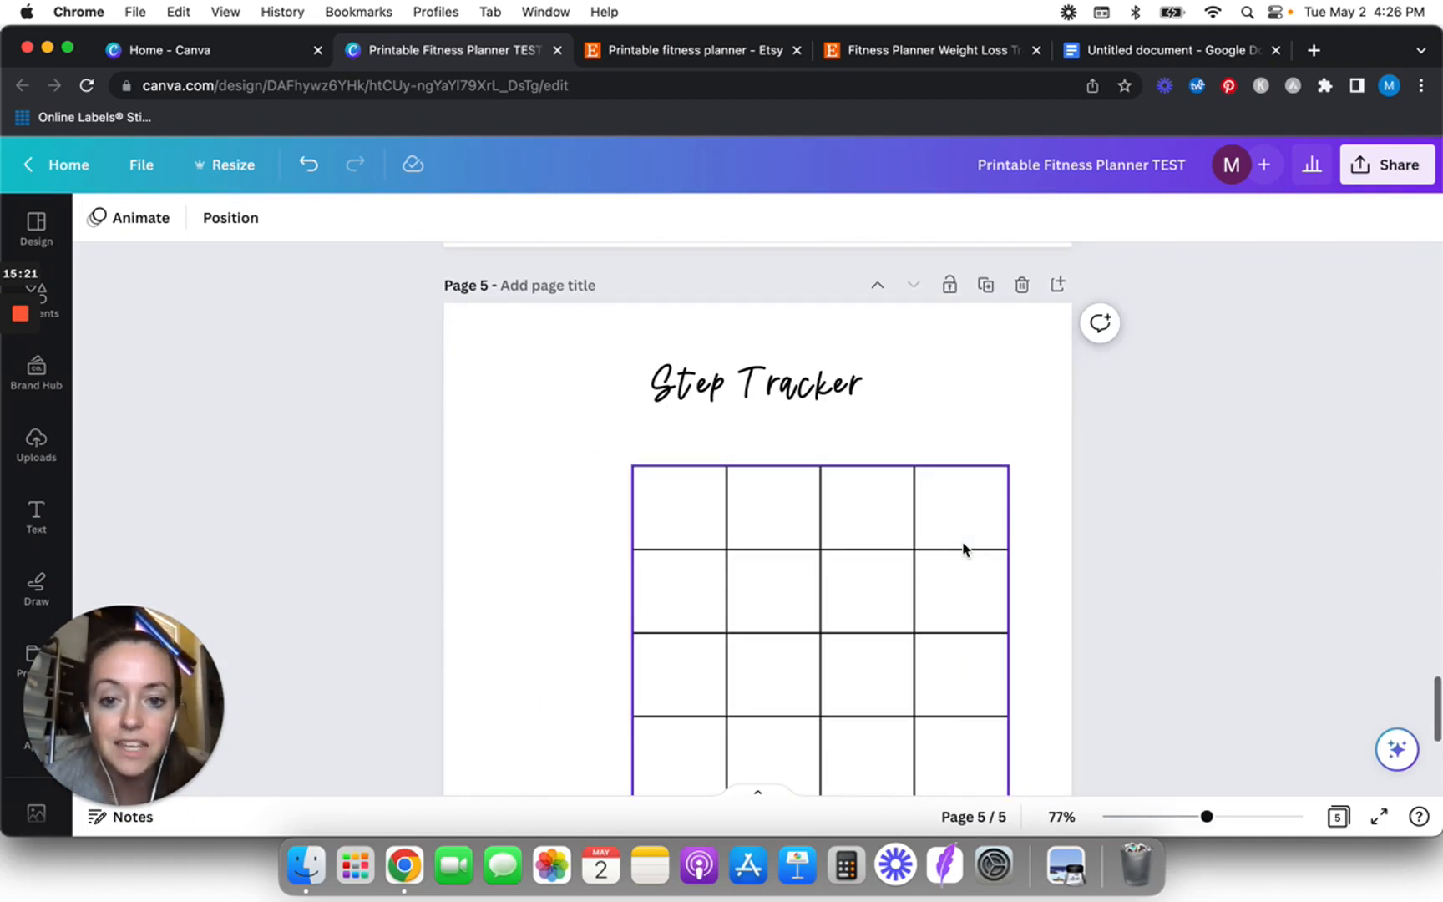
pyautogui.scroll(-1, 1144, 529)
pyautogui.scroll(-2, 1144, 529)
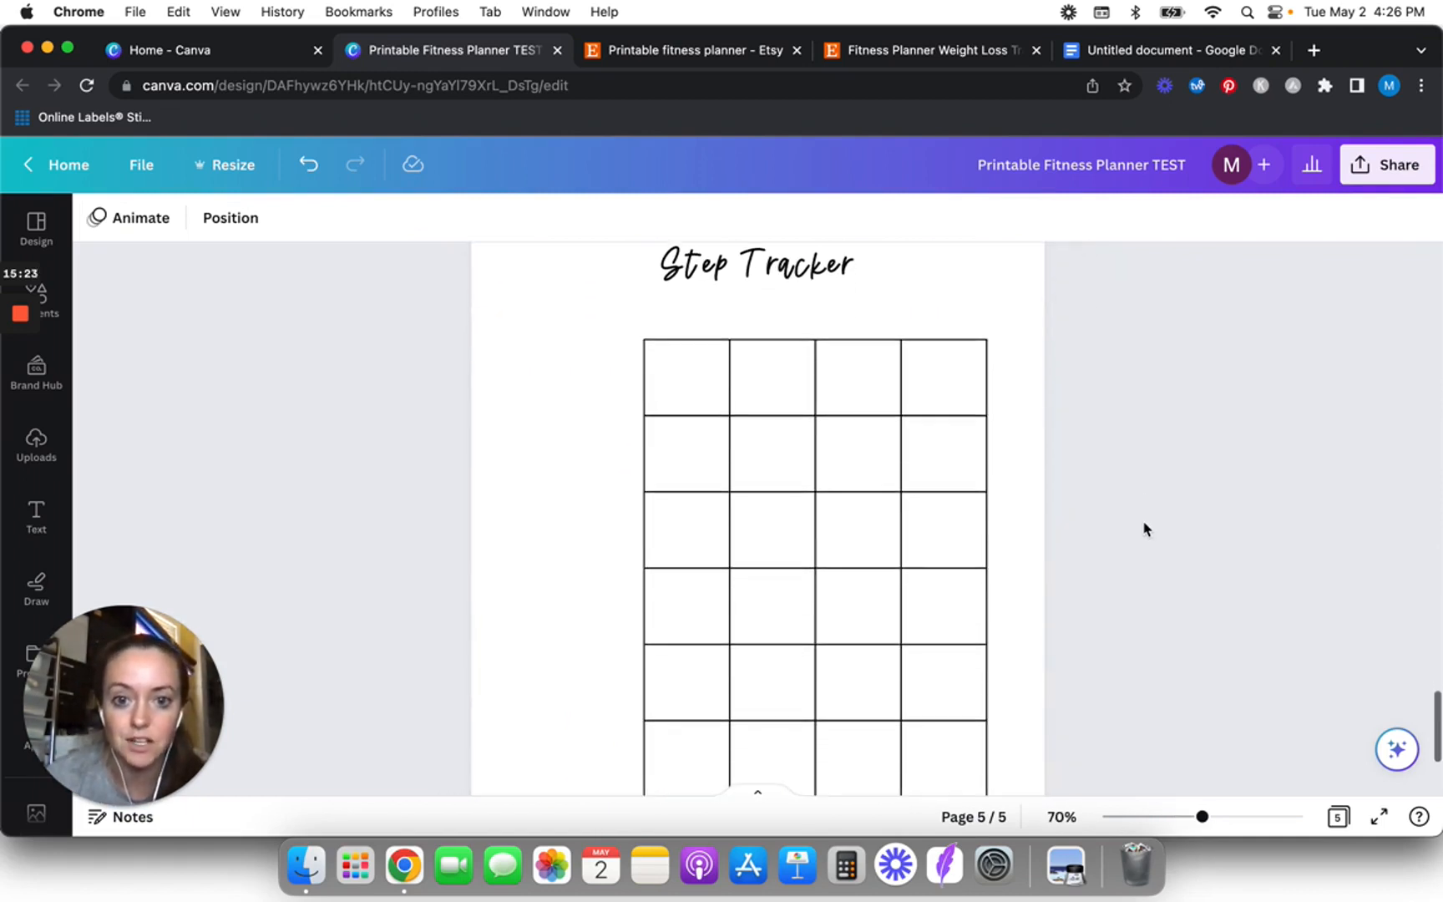
pyautogui.scroll(-2, 1143, 529)
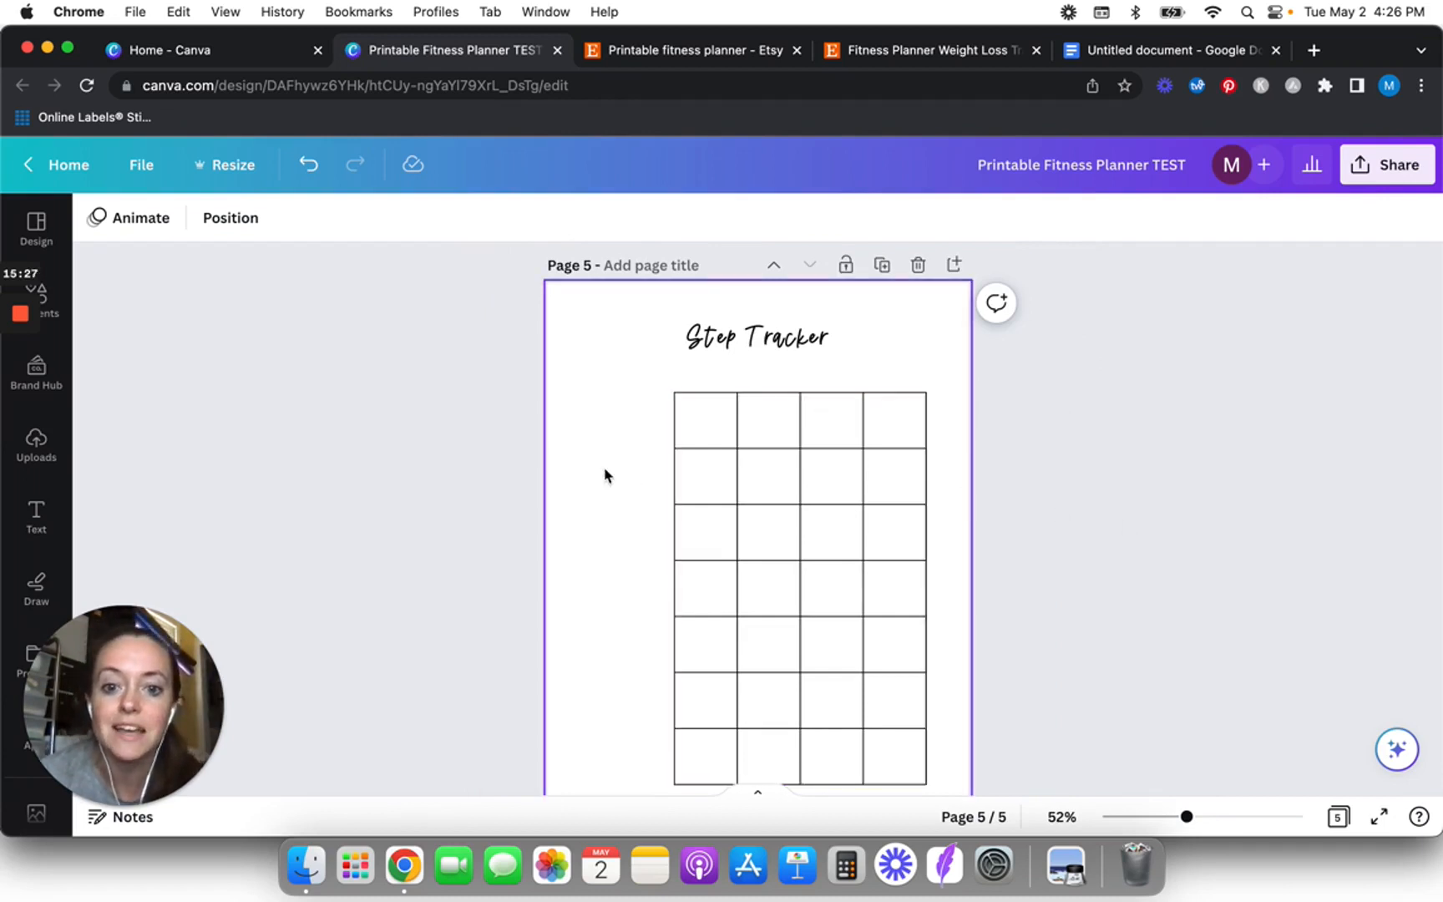
pyautogui.scroll(-1, 606, 473)
pyautogui.click(756, 296)
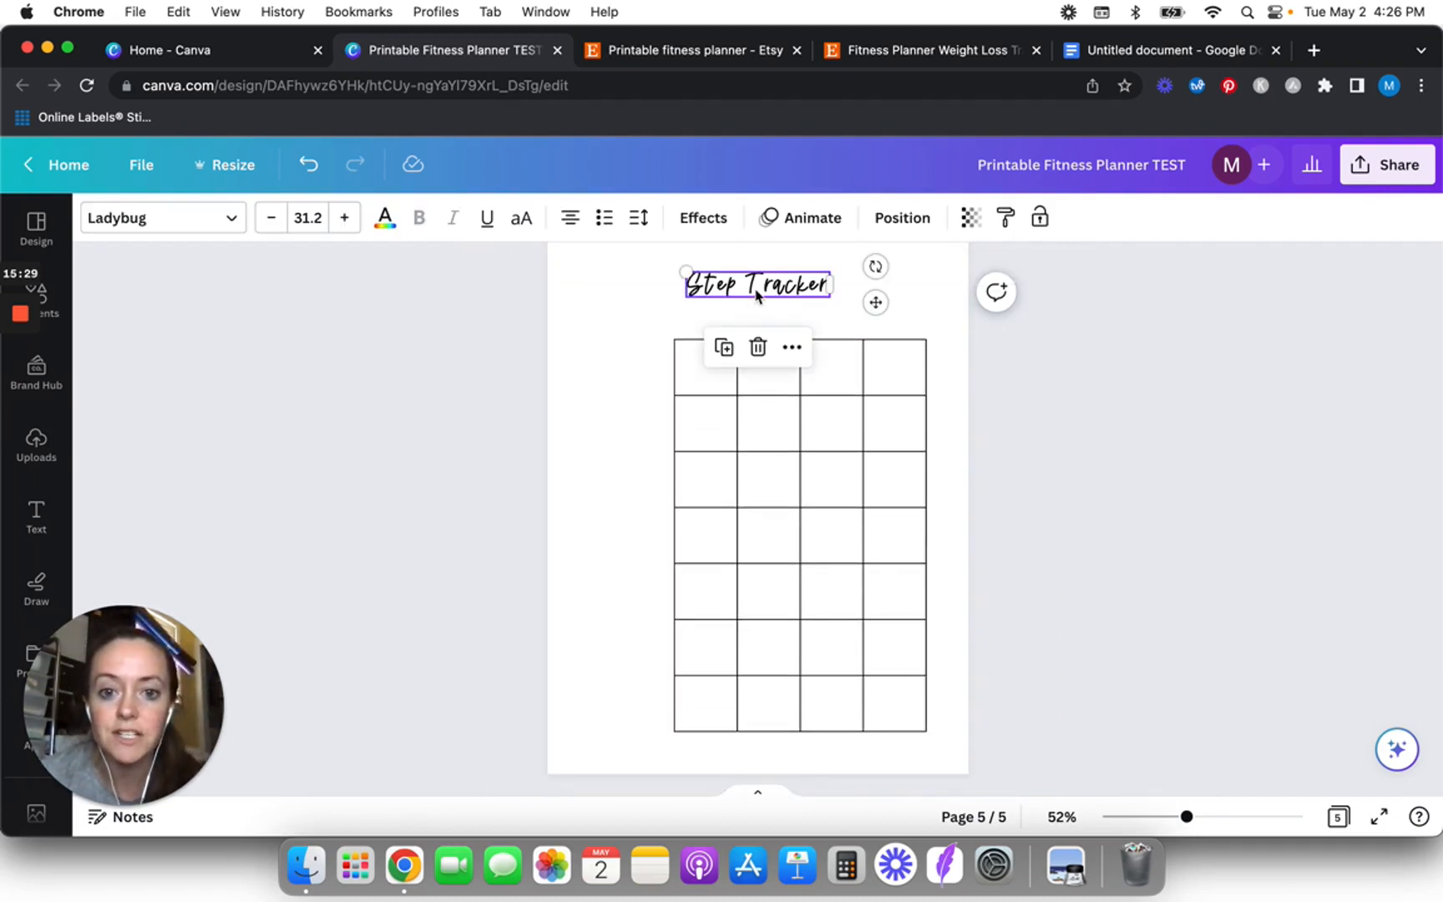
pyautogui.click(567, 364)
pyautogui.doubleClick(775, 278)
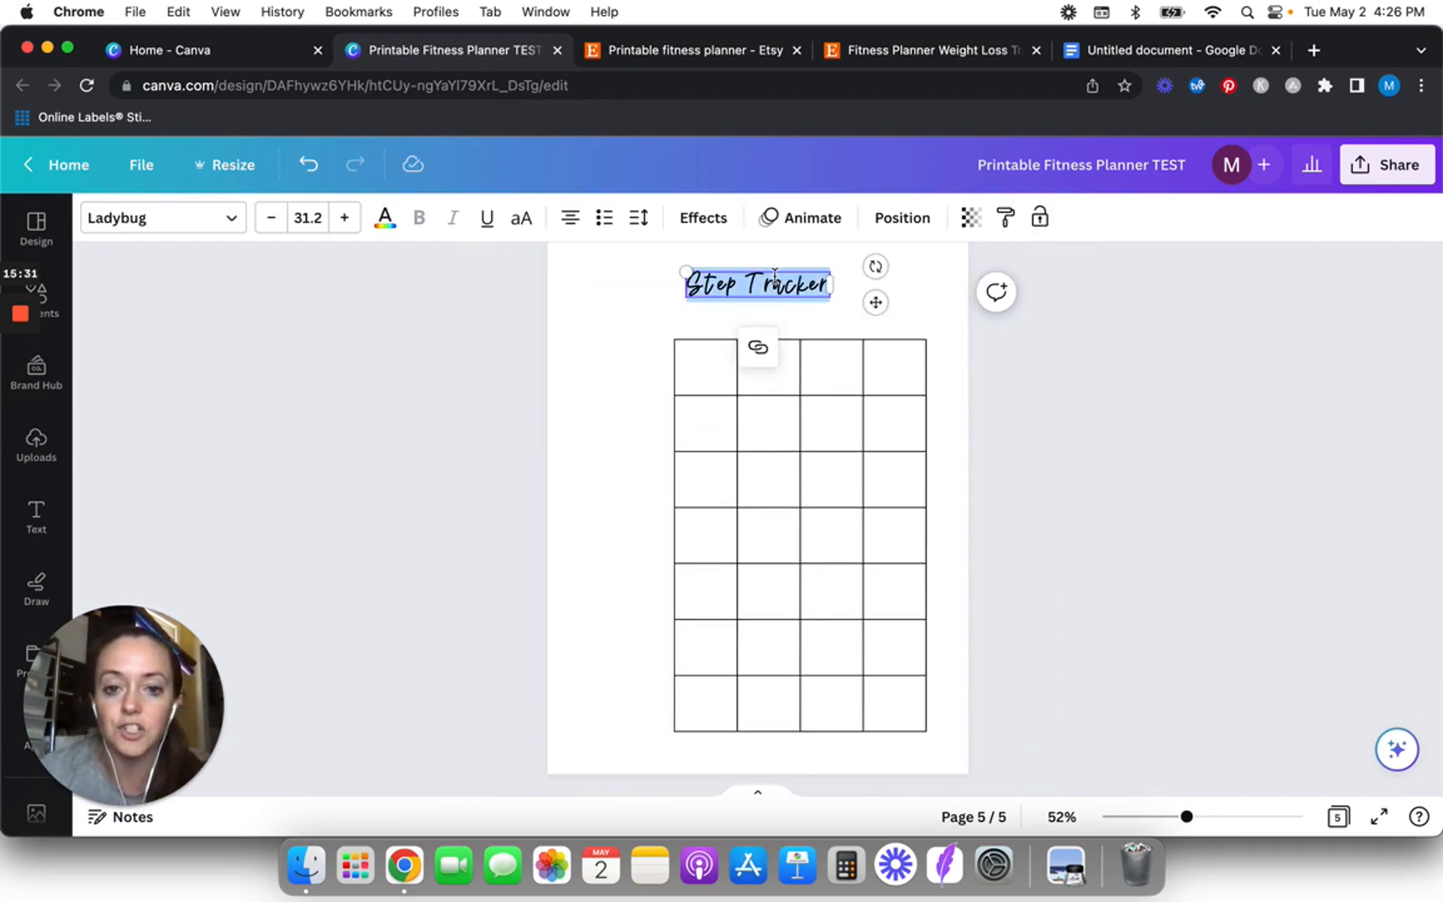
pyautogui.write('W')
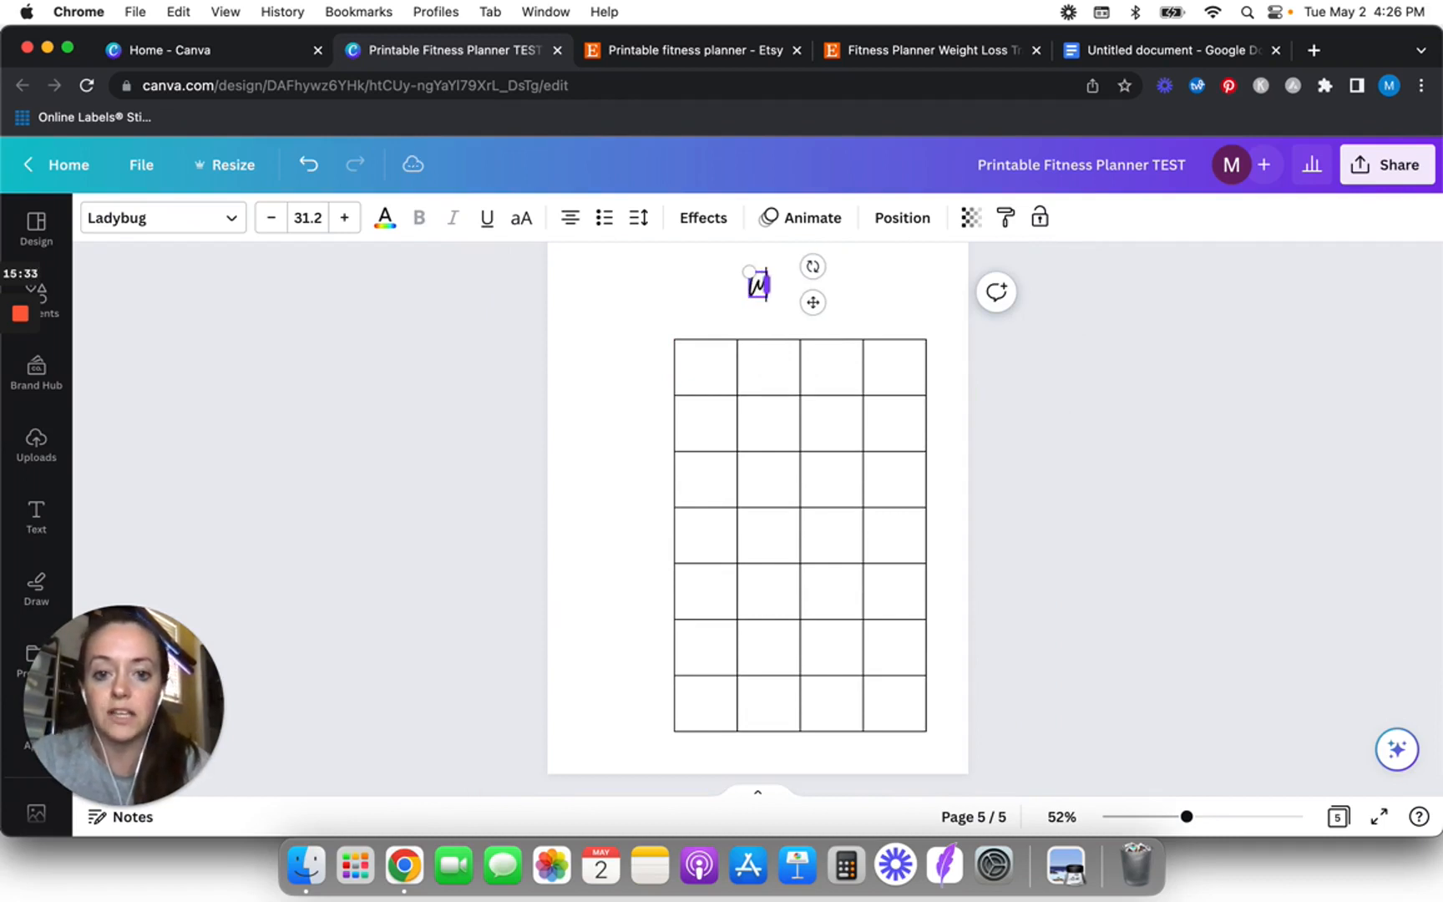
pyautogui.write('eekly Meal Planner')
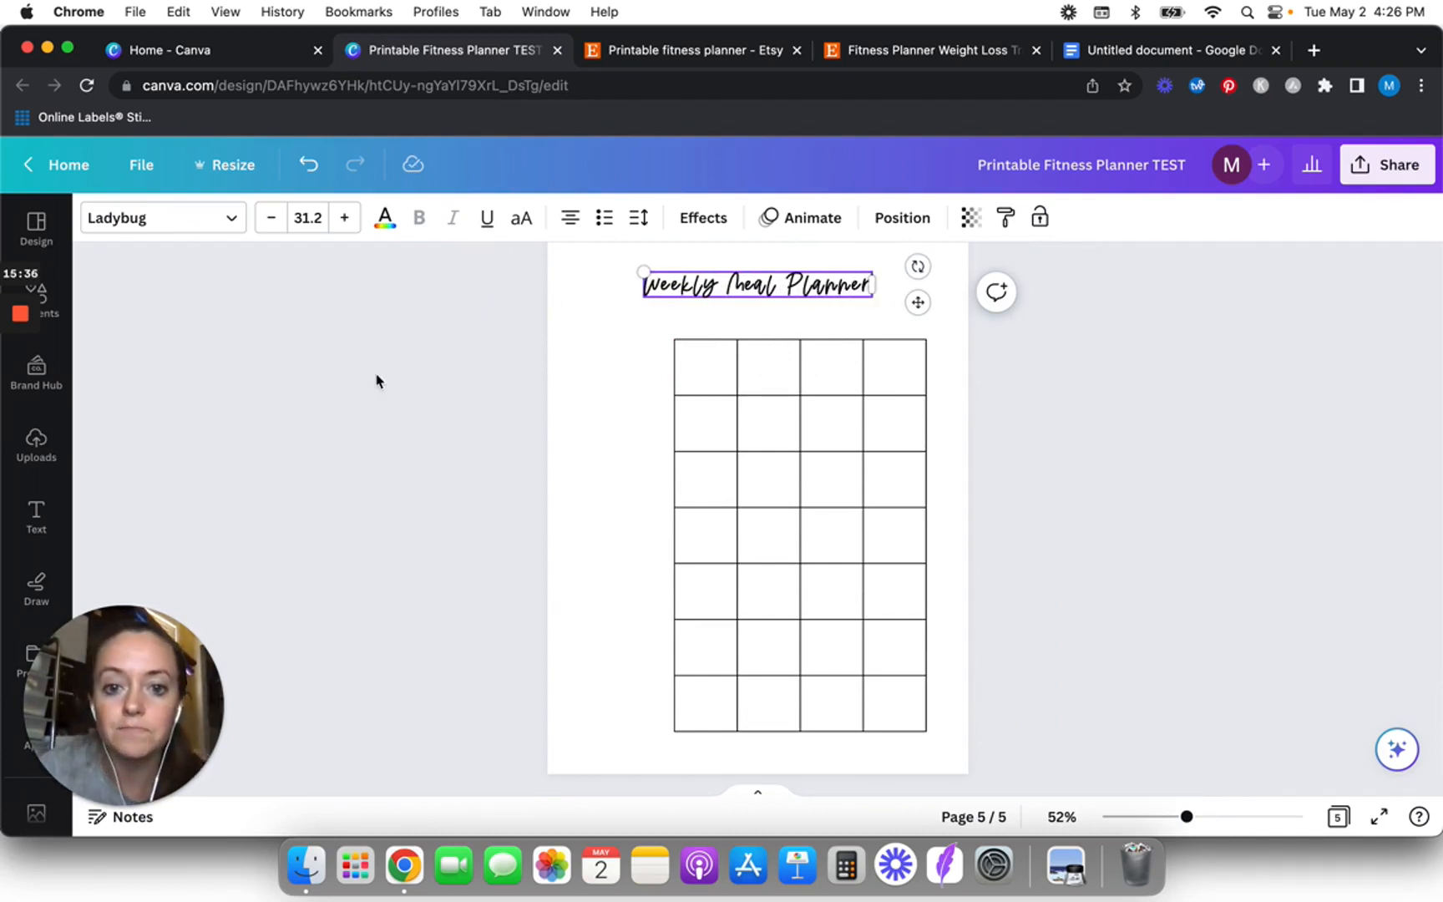
pyautogui.click(445, 436)
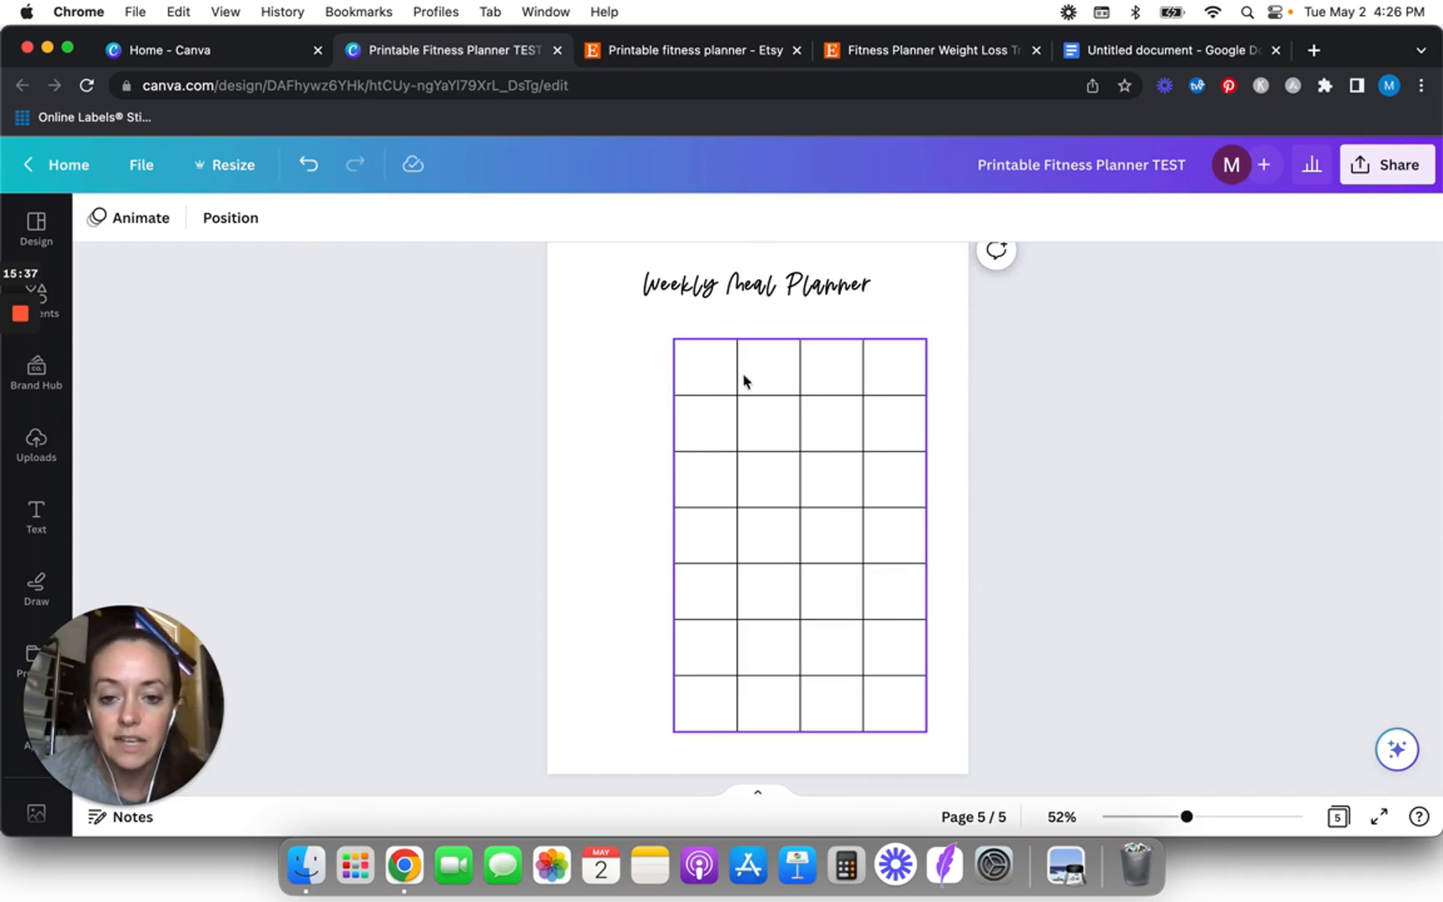
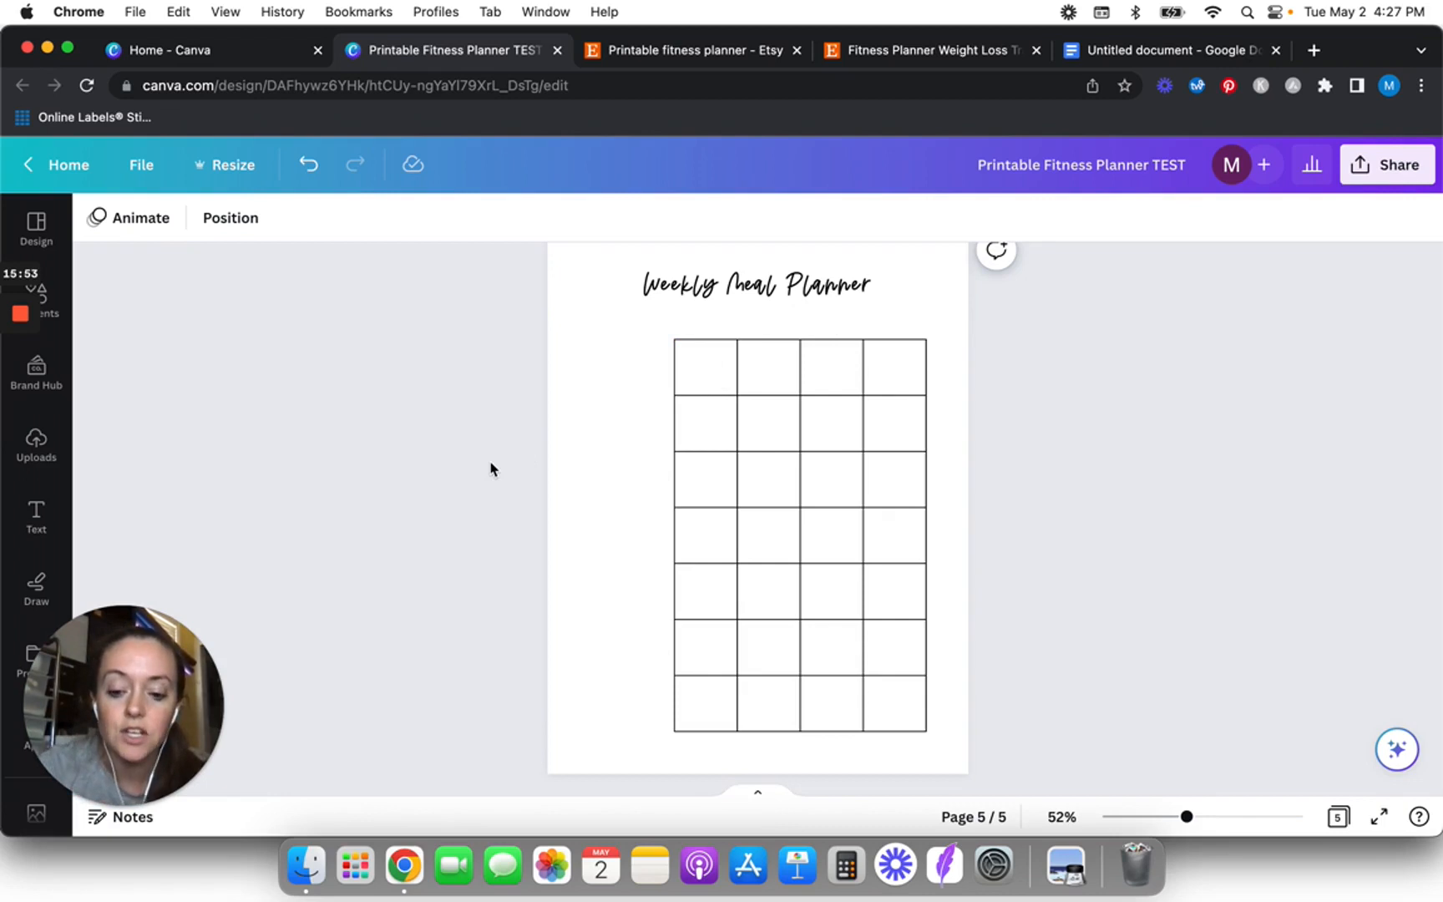
# - Add a paragraph text box beside the table's first row and set its font to Glacial Indifference
pyautogui.write('Your paragraph text')
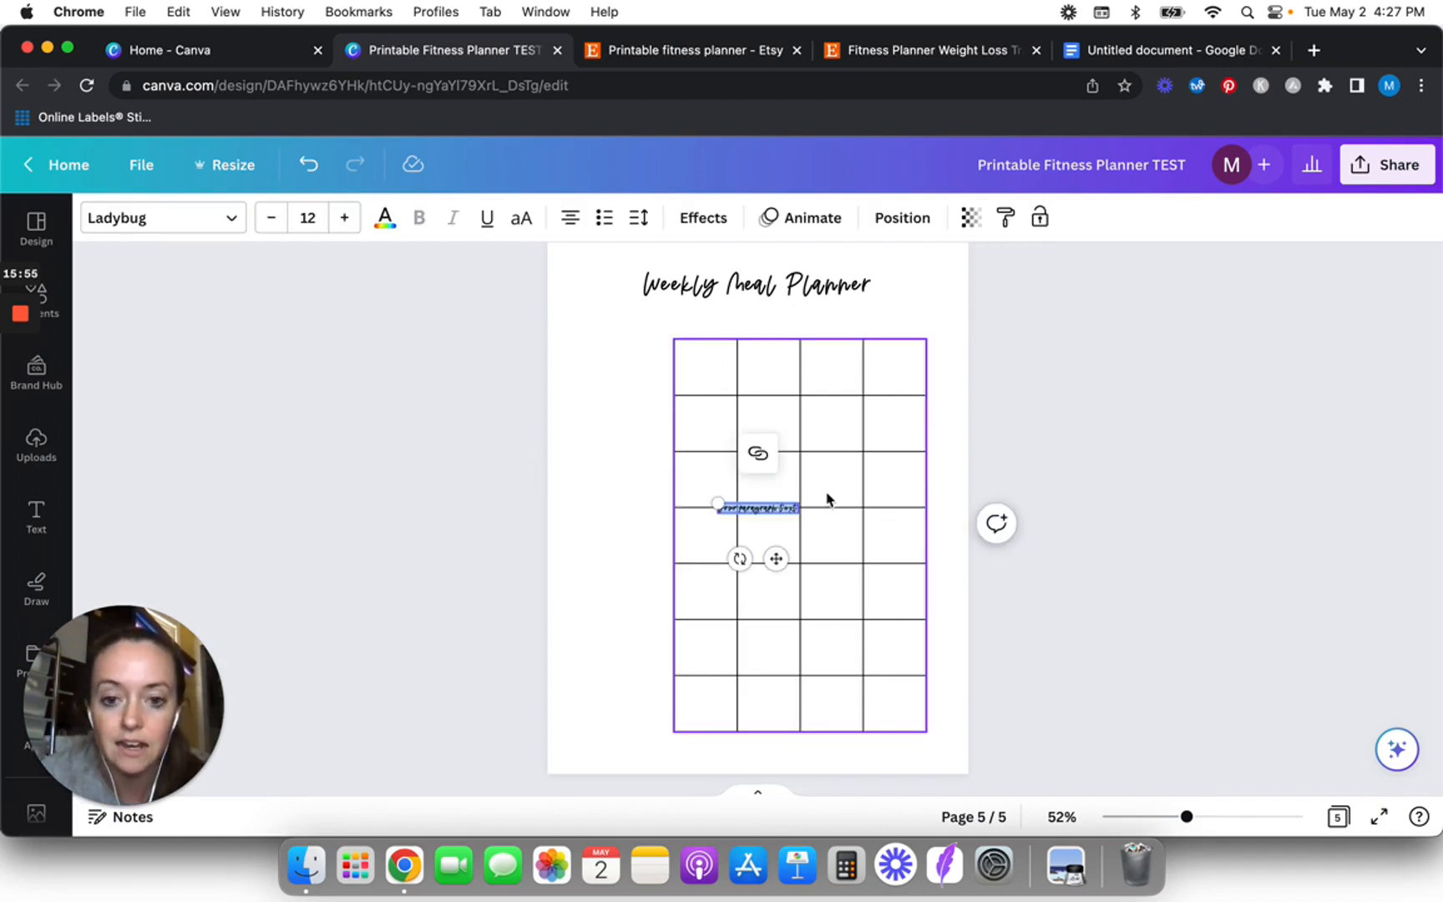
pyautogui.moveTo(773, 557); pyautogui.dragTo(647, 422)
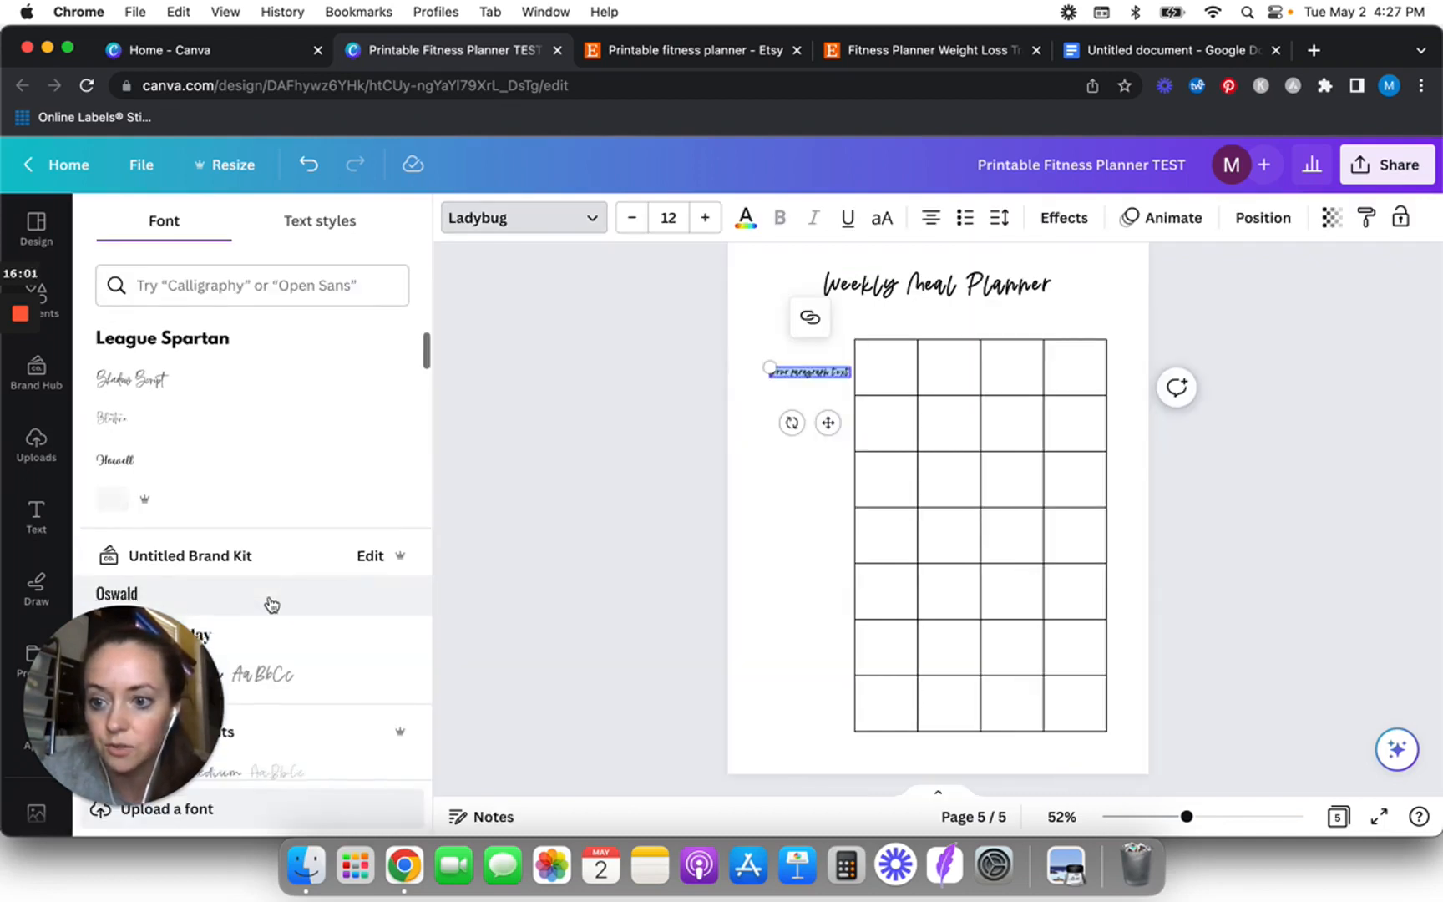
pyautogui.scroll(-3, 269, 603)
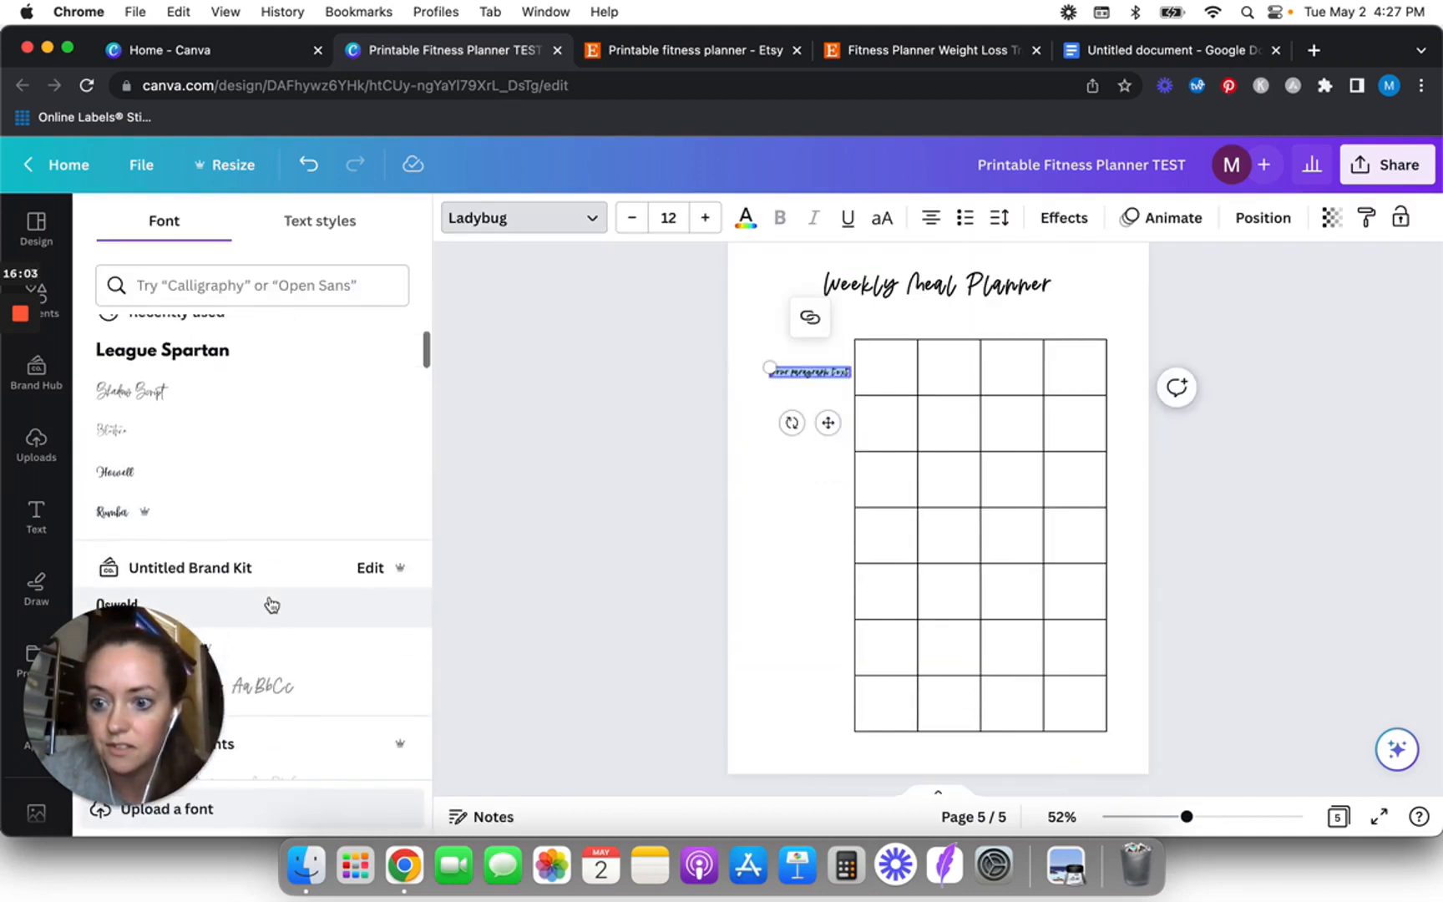
pyautogui.scroll(4, 268, 602)
pyautogui.click(251, 388)
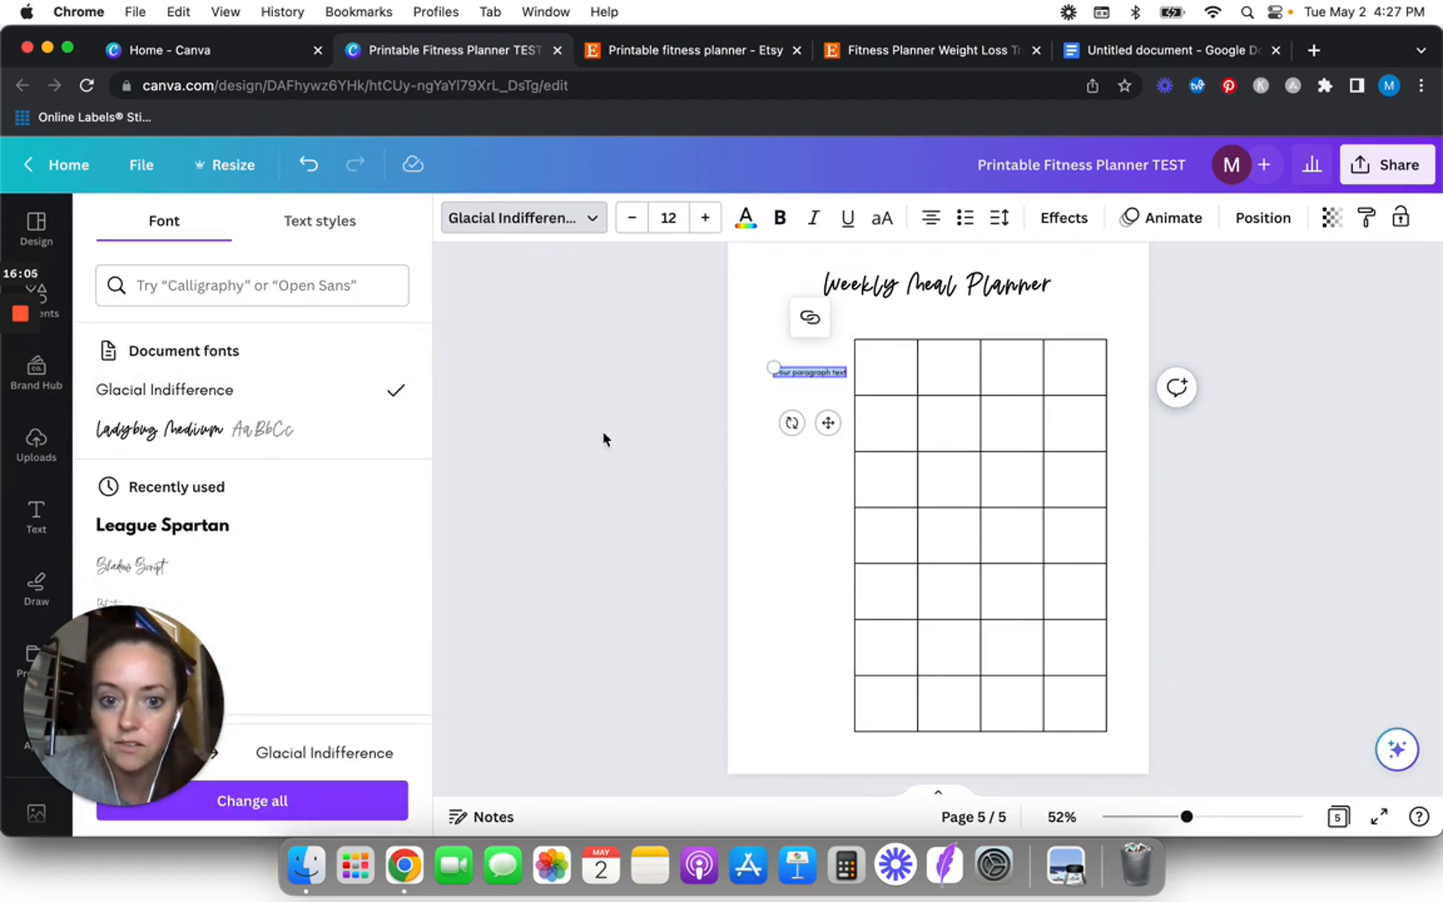
pyautogui.click(541, 435)
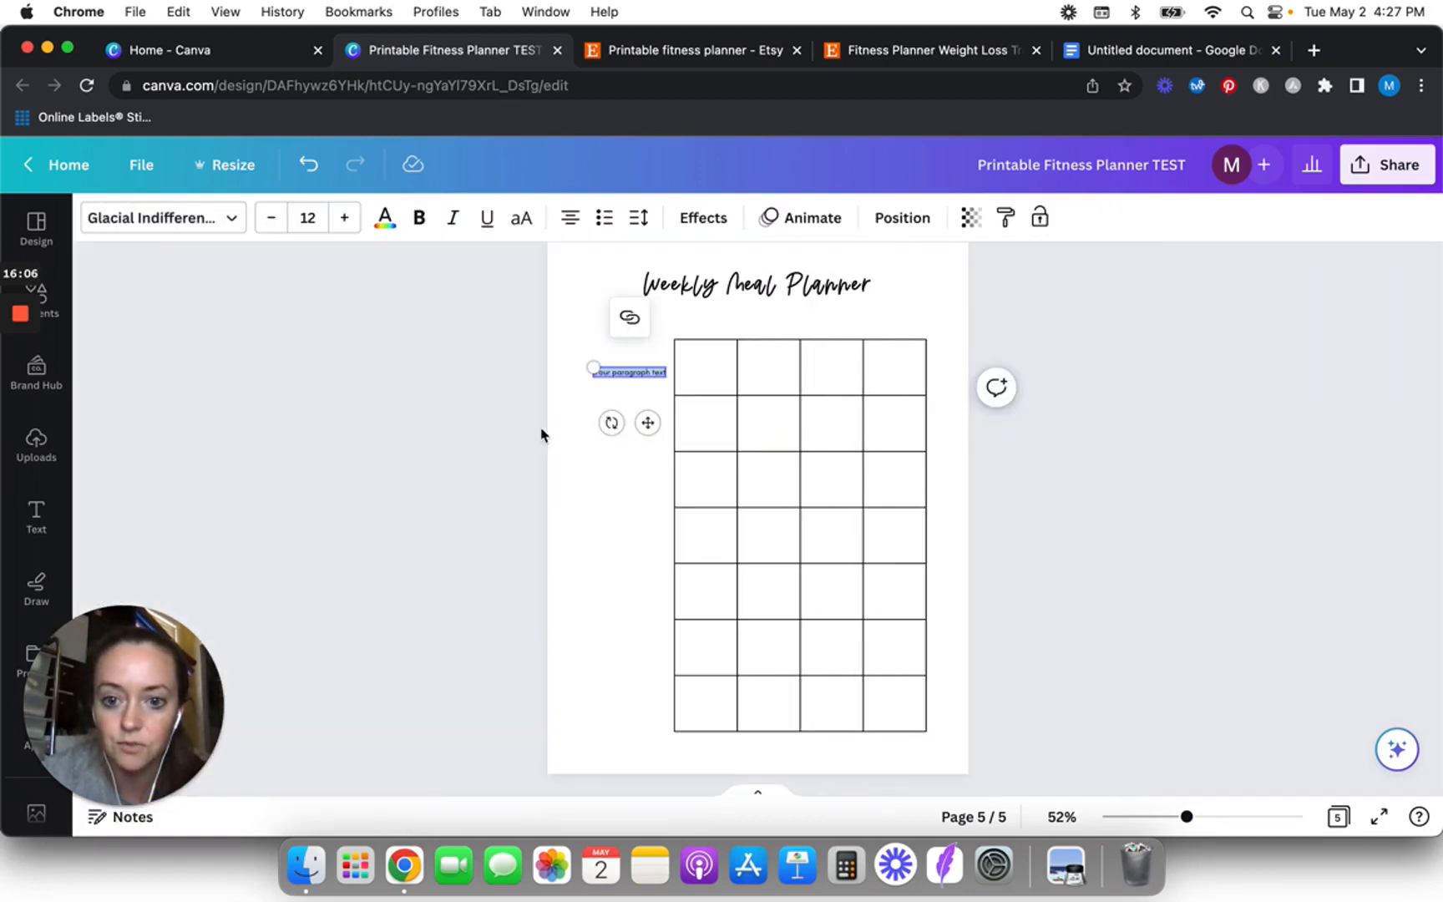
# - Enter "Sunday" as the first row's label and left-align its text
pyautogui.doubleClick(622, 374)
pyautogui.write('Sunday')
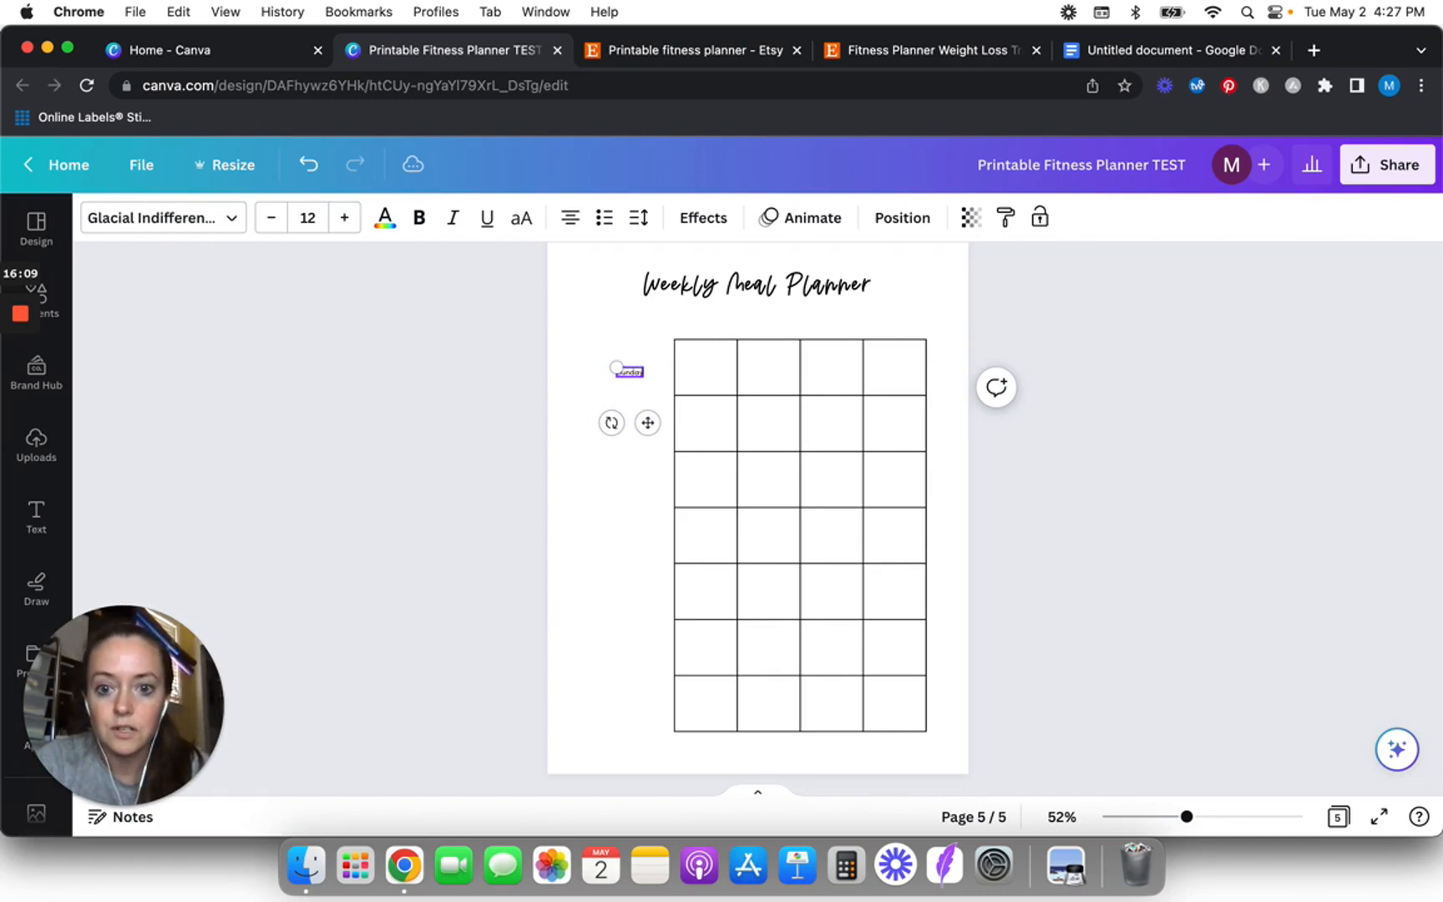
pyautogui.click(475, 428)
pyautogui.click(633, 374)
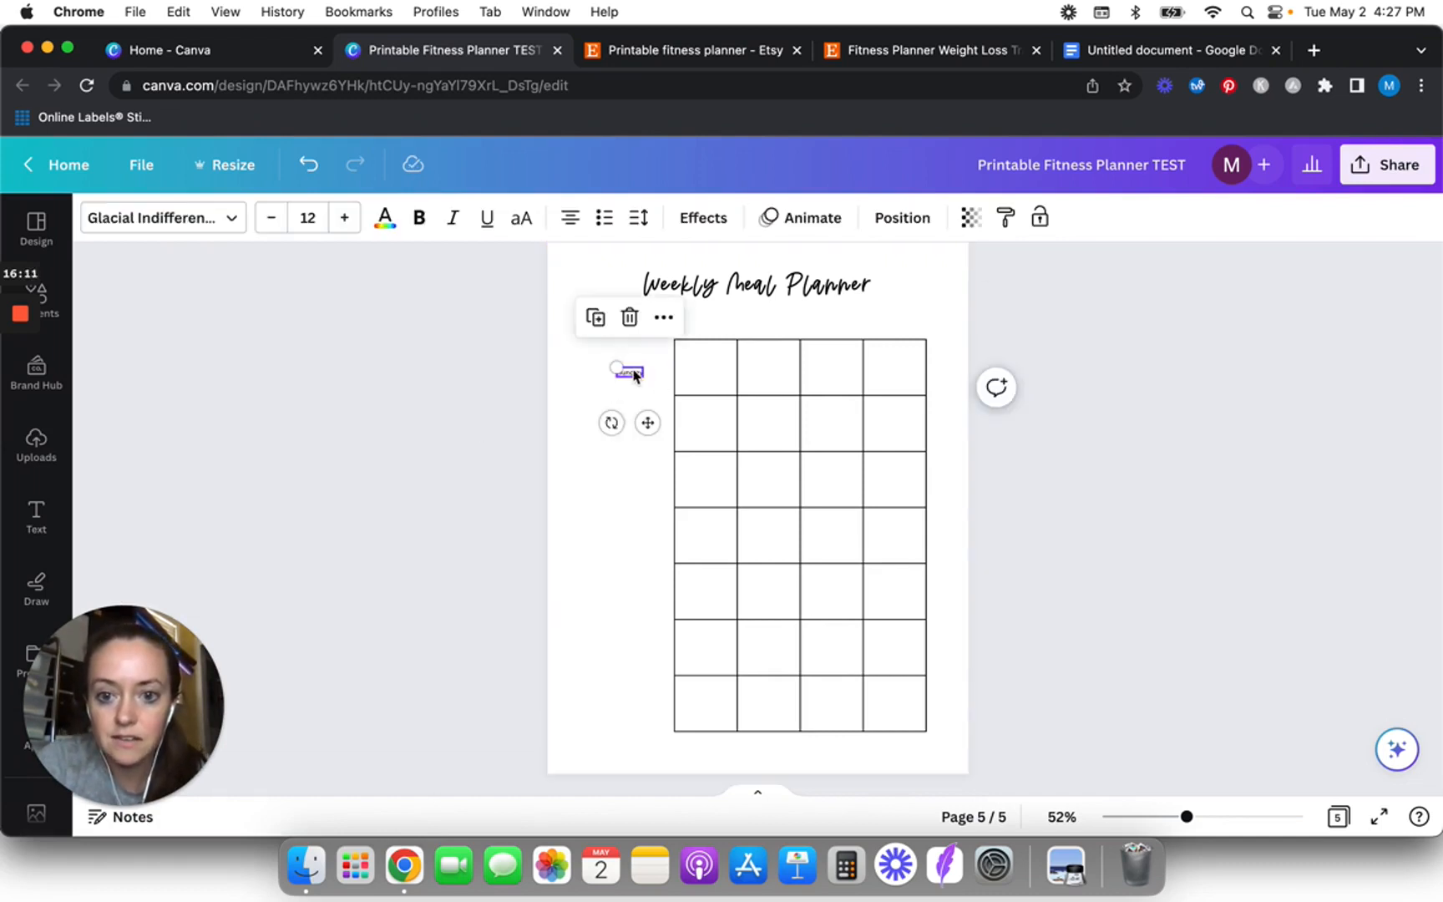
pyautogui.click(570, 217)
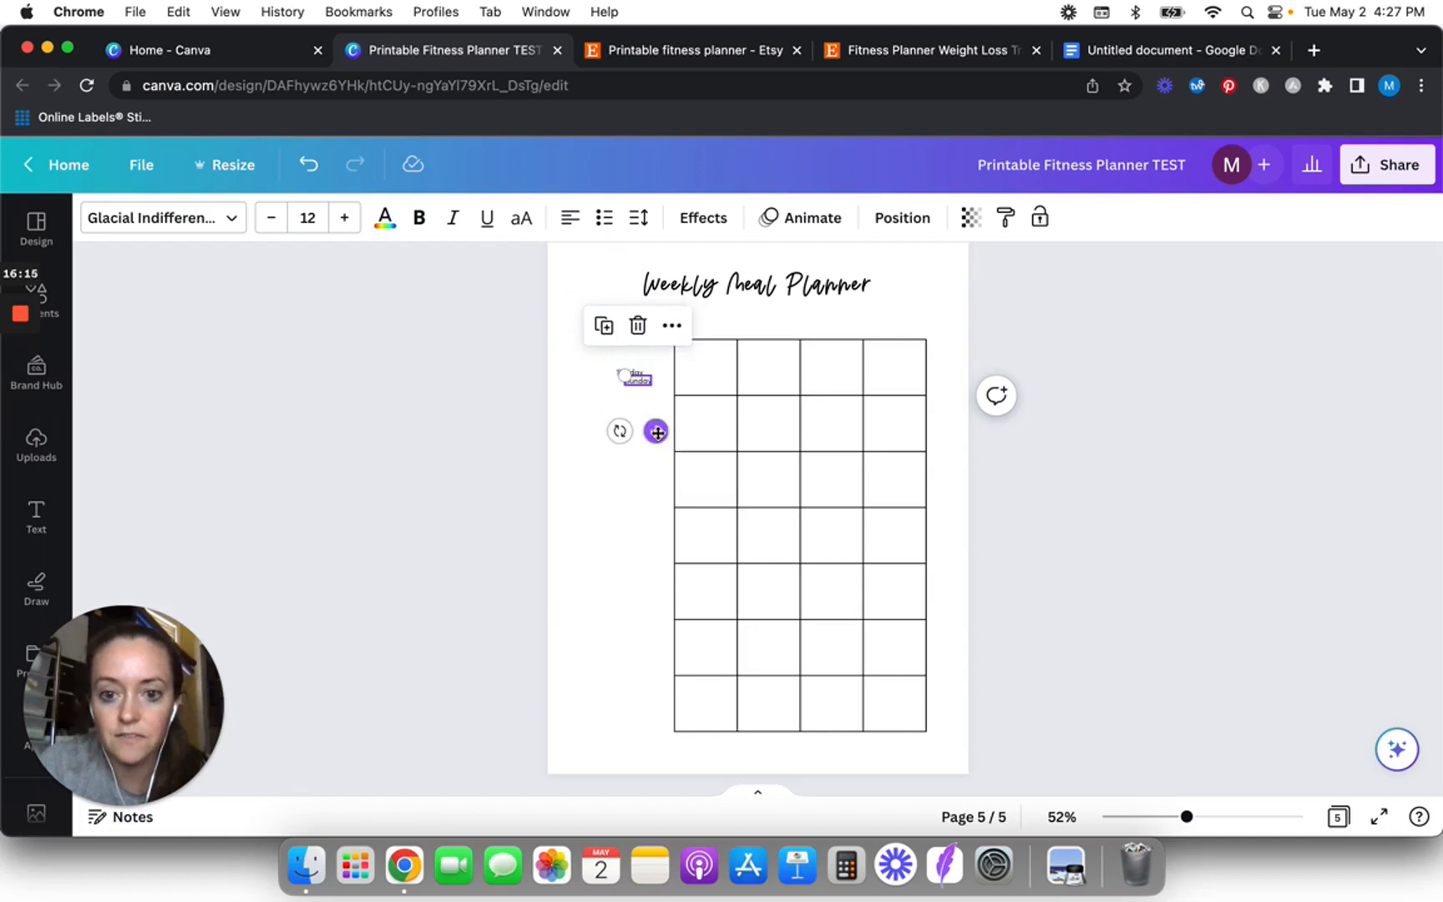
# - Duplicate the day label beside each remaining table row and name the seven rows Monday through Sunday
pyautogui.moveTo(647, 423); pyautogui.dragTo(644, 472)
pyautogui.write('Monday')
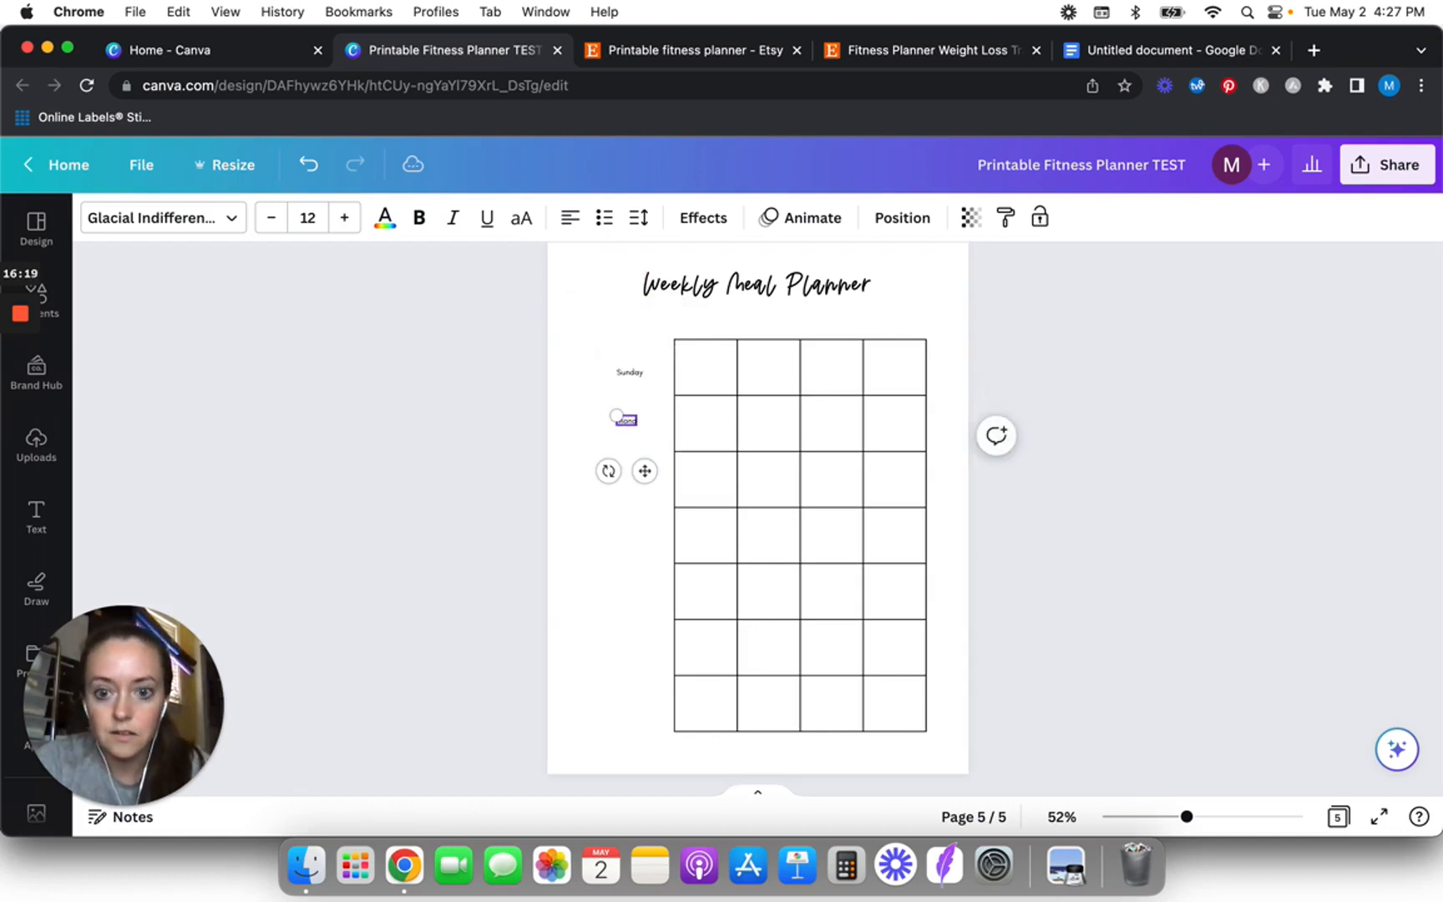
pyautogui.press('super+d')
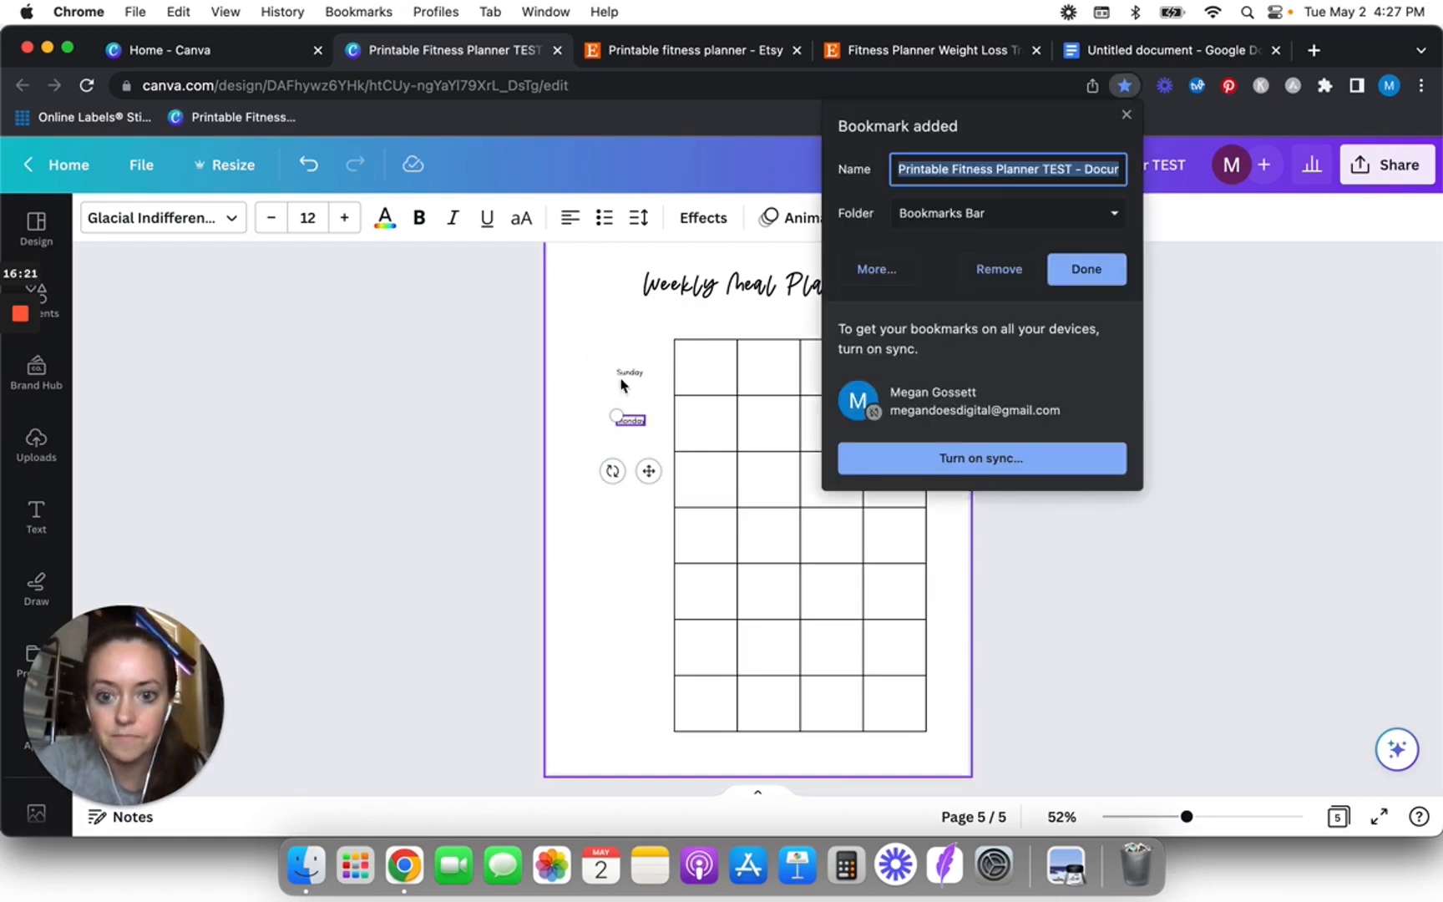
pyautogui.click(995, 269)
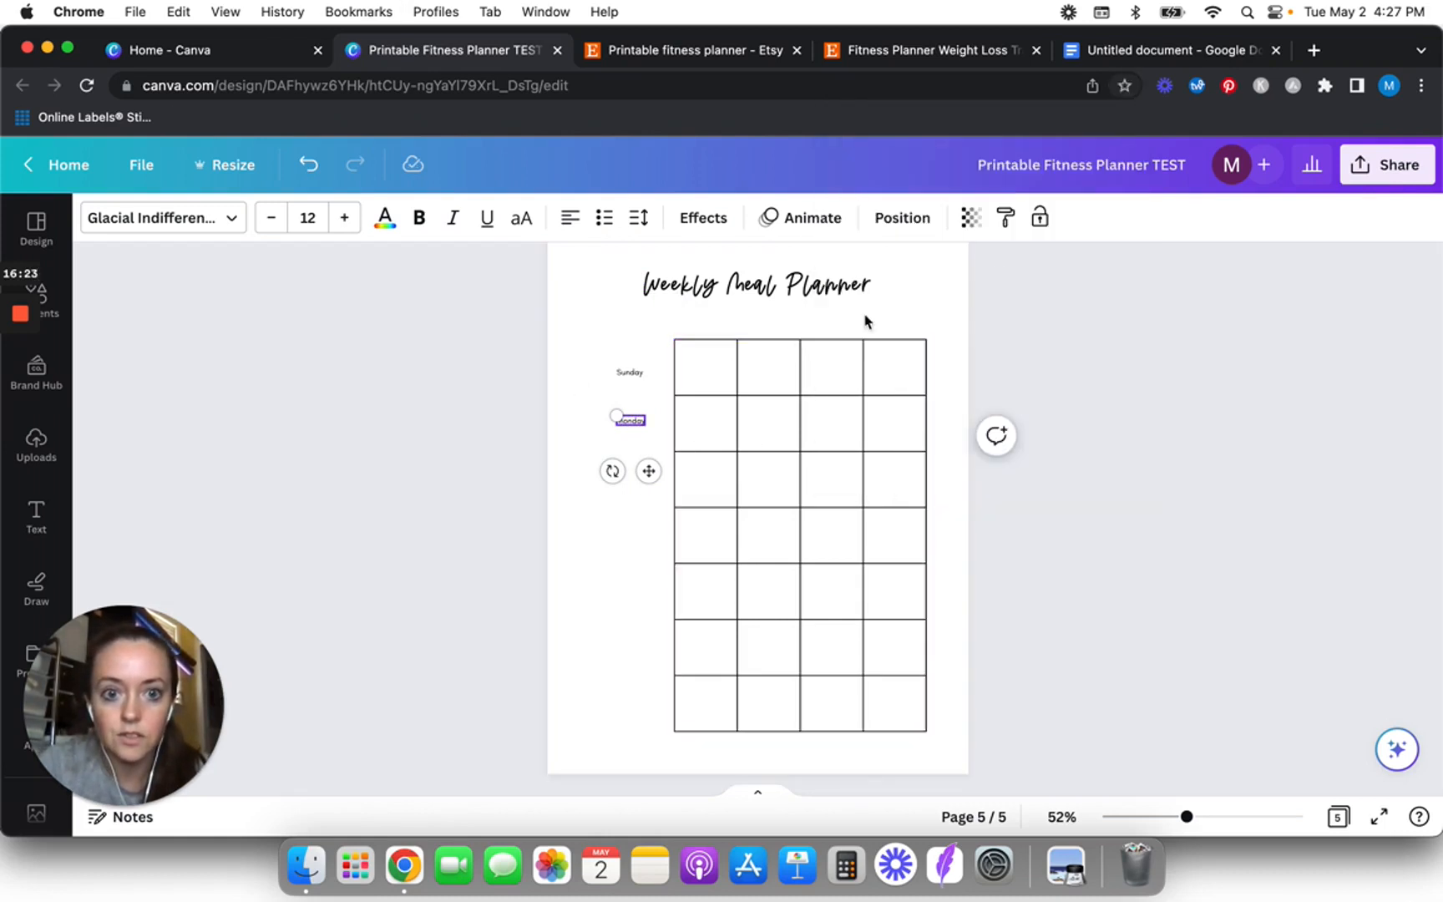
pyautogui.click(525, 470)
pyautogui.click(635, 425)
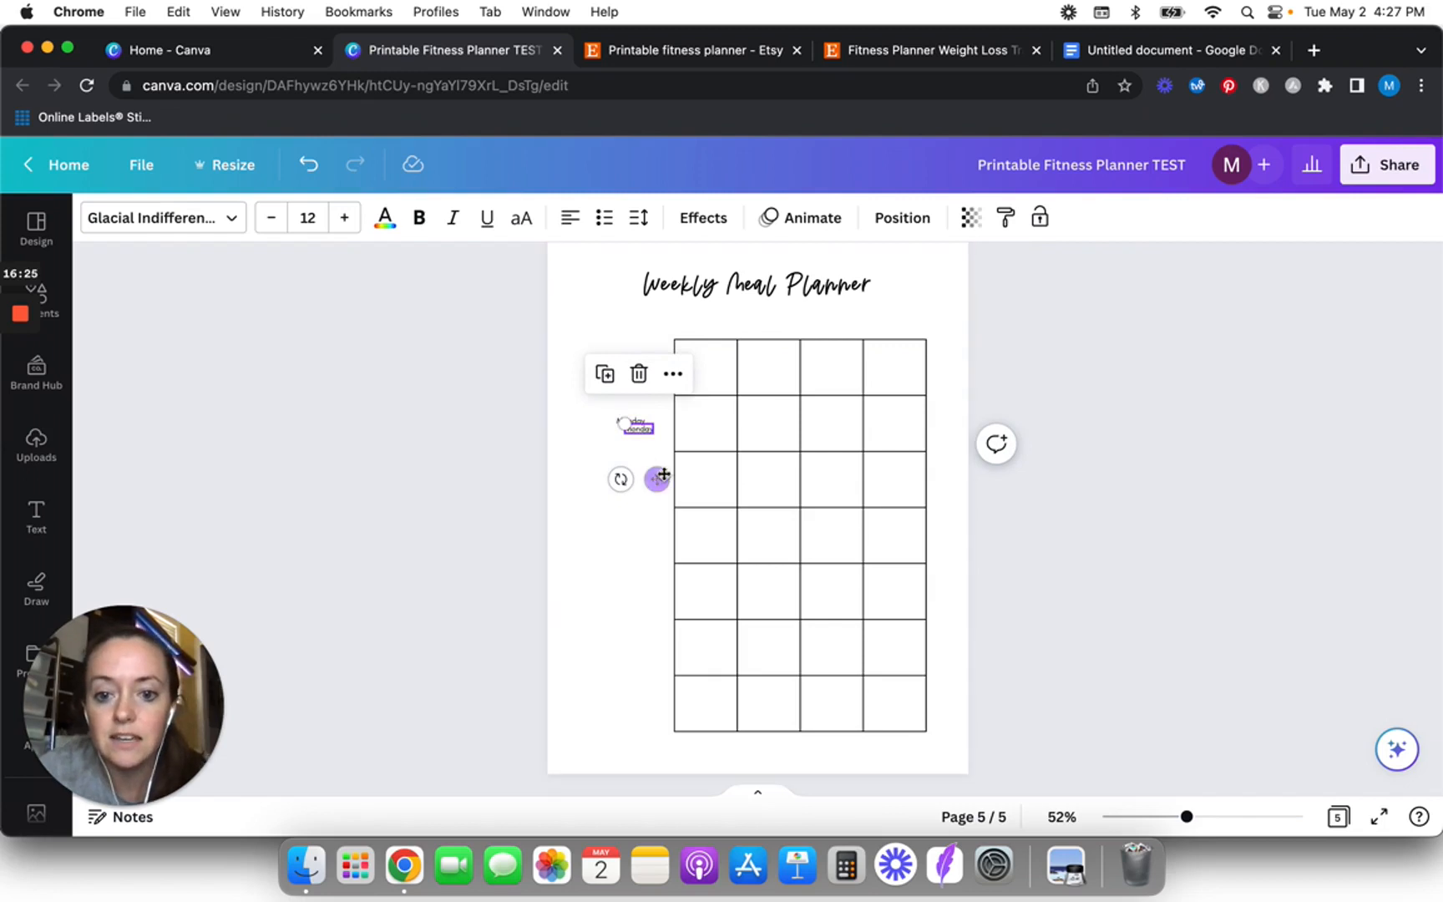
pyautogui.moveTo(658, 478); pyautogui.dragTo(654, 523)
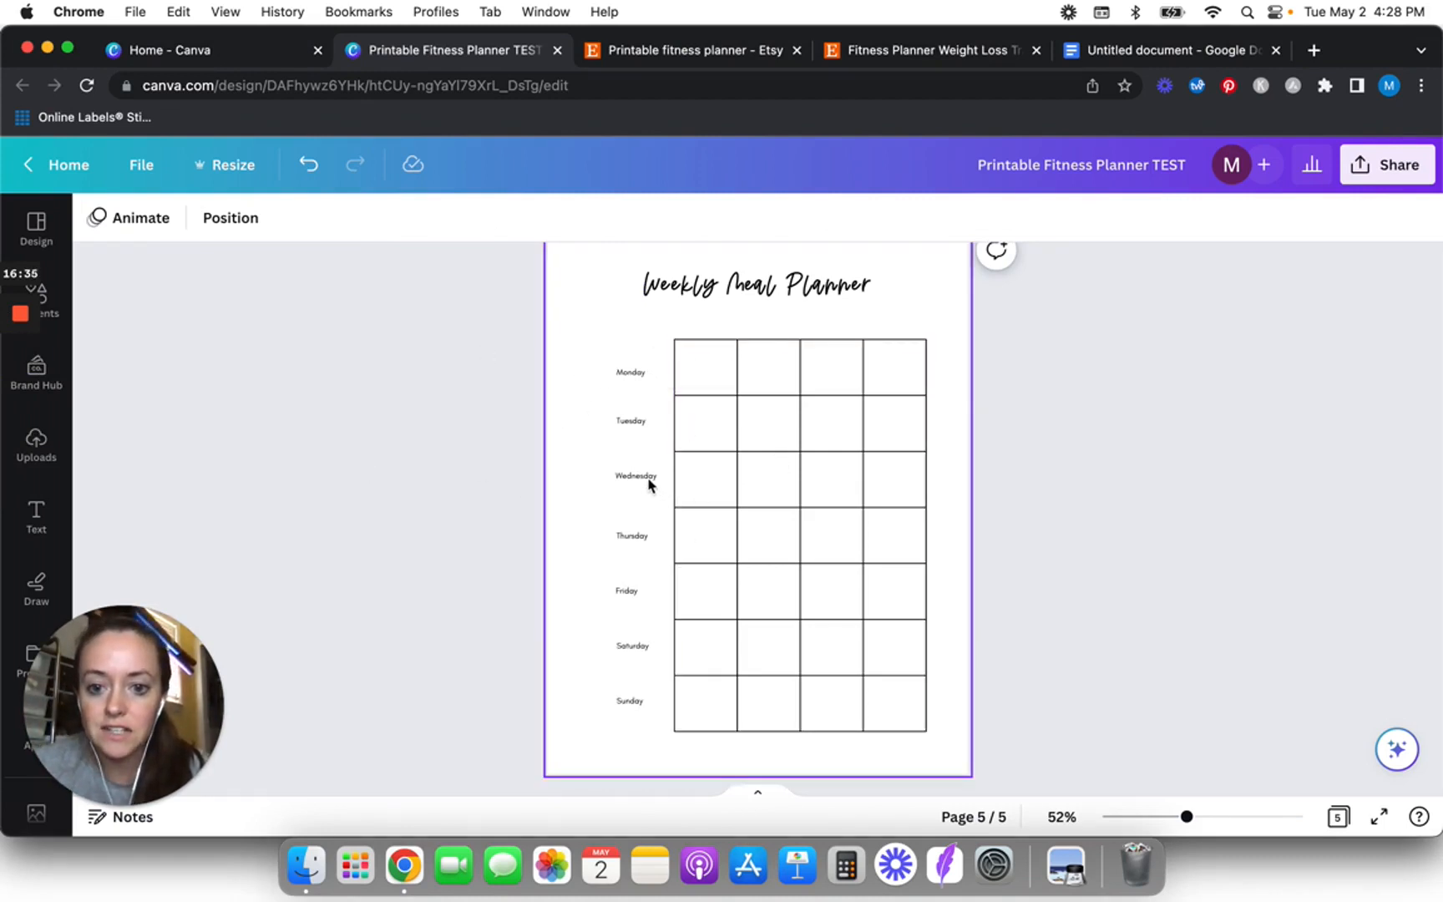
# - Space the seven weekday labels evenly in the vertical direction and align them along their right edges
pyautogui.scroll(5, 654, 513)
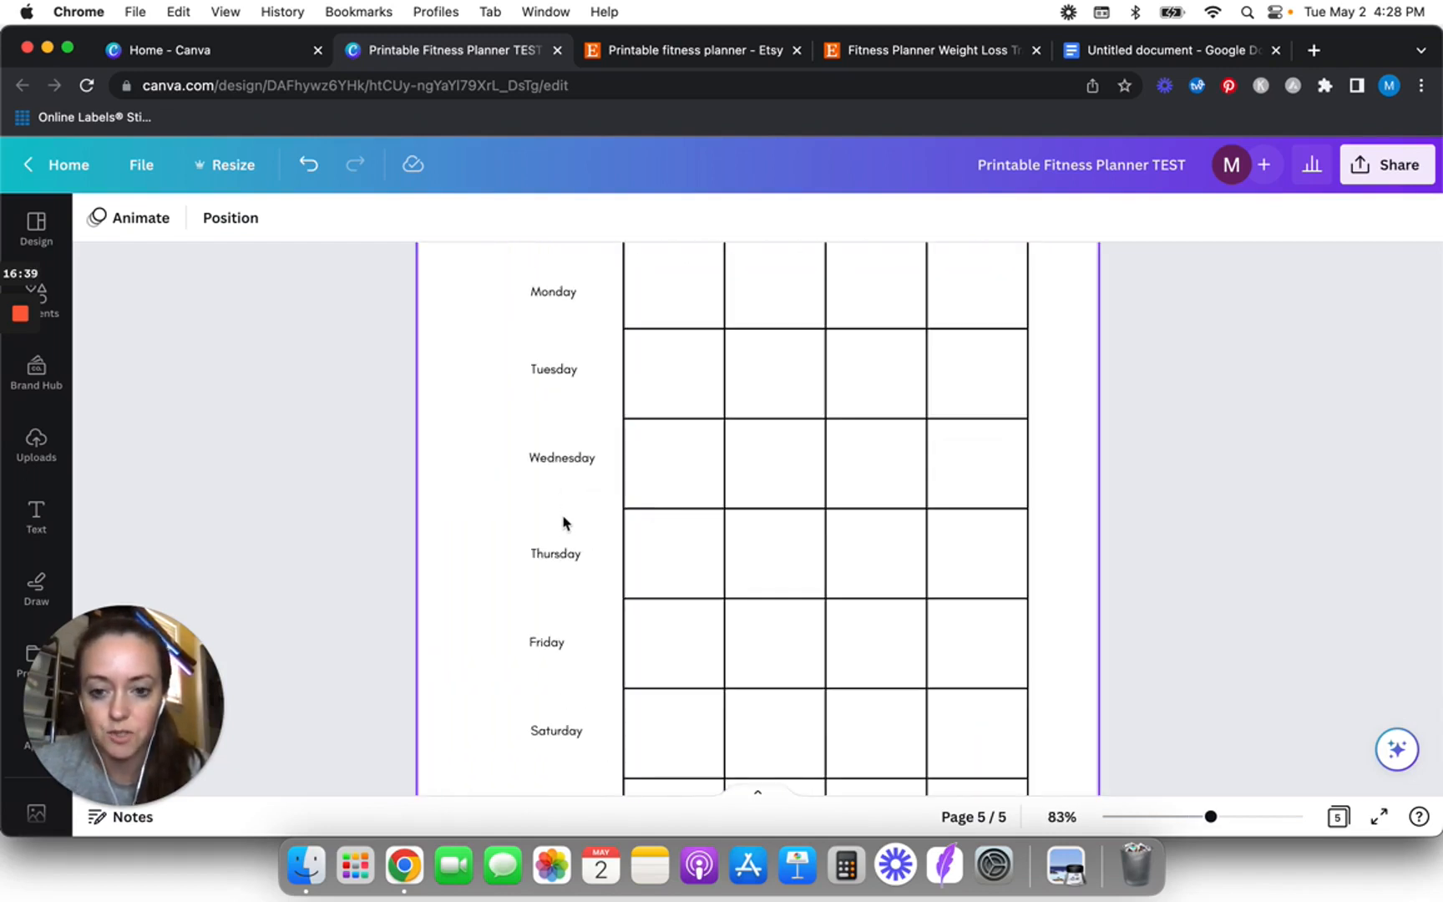
pyautogui.scroll(-4, 565, 503)
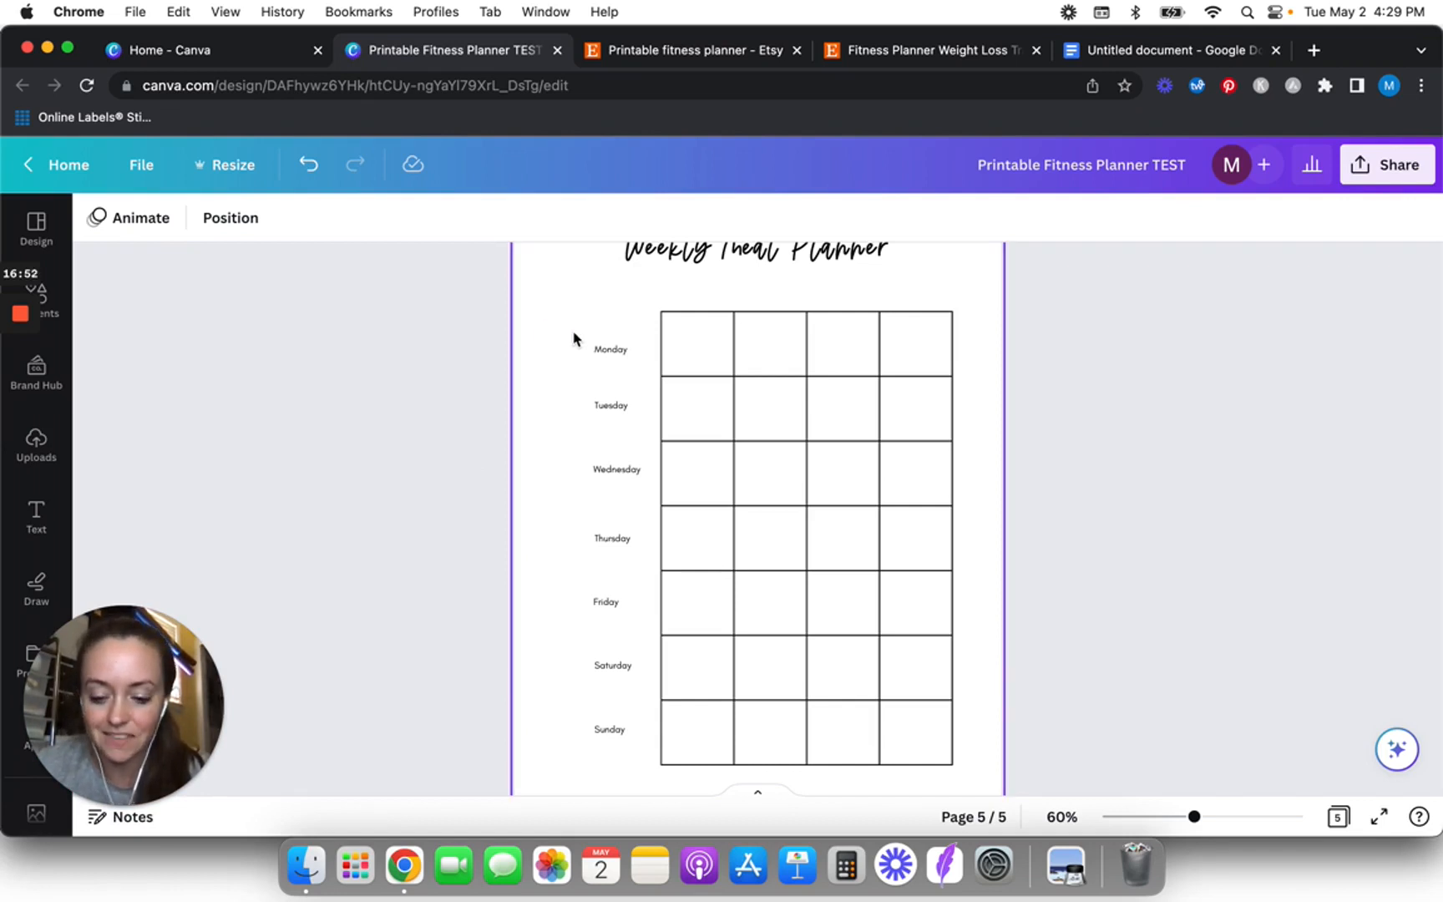
pyautogui.moveTo(574, 335); pyautogui.dragTo(635, 745)
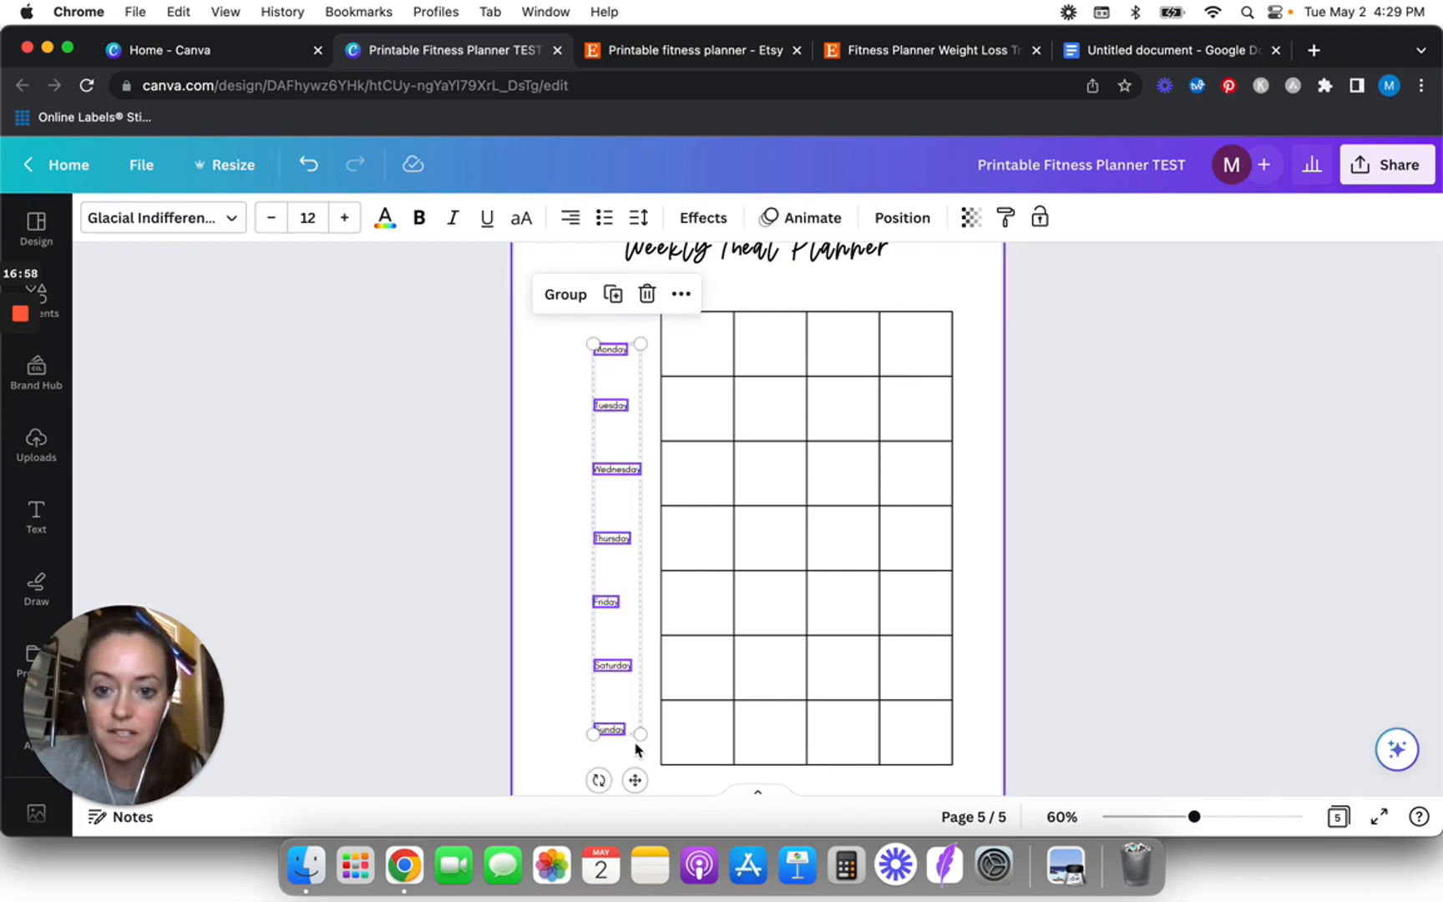
pyautogui.click(894, 219)
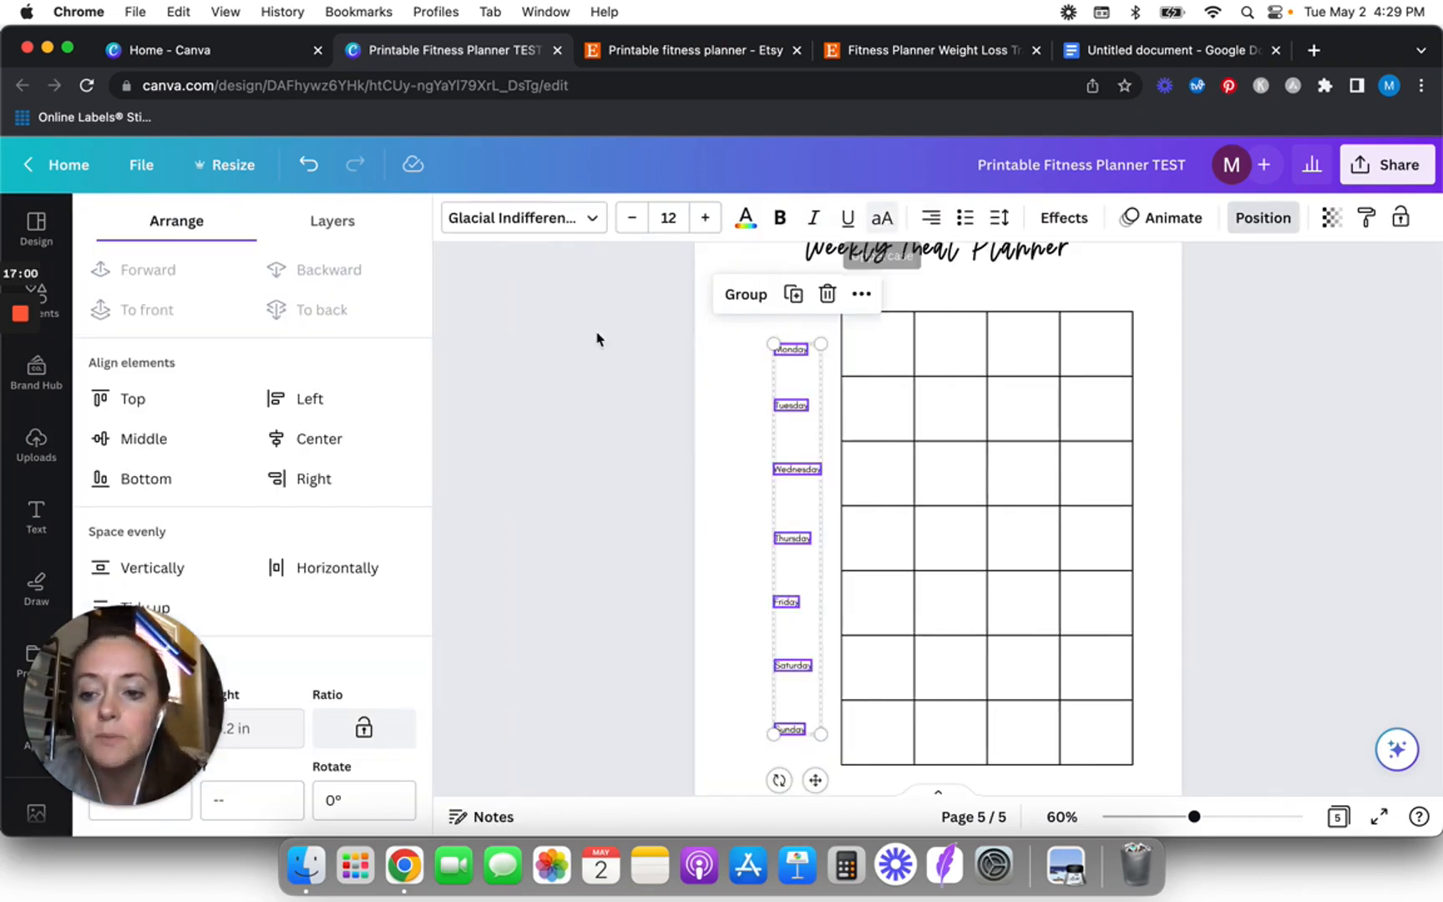
pyautogui.click(186, 609)
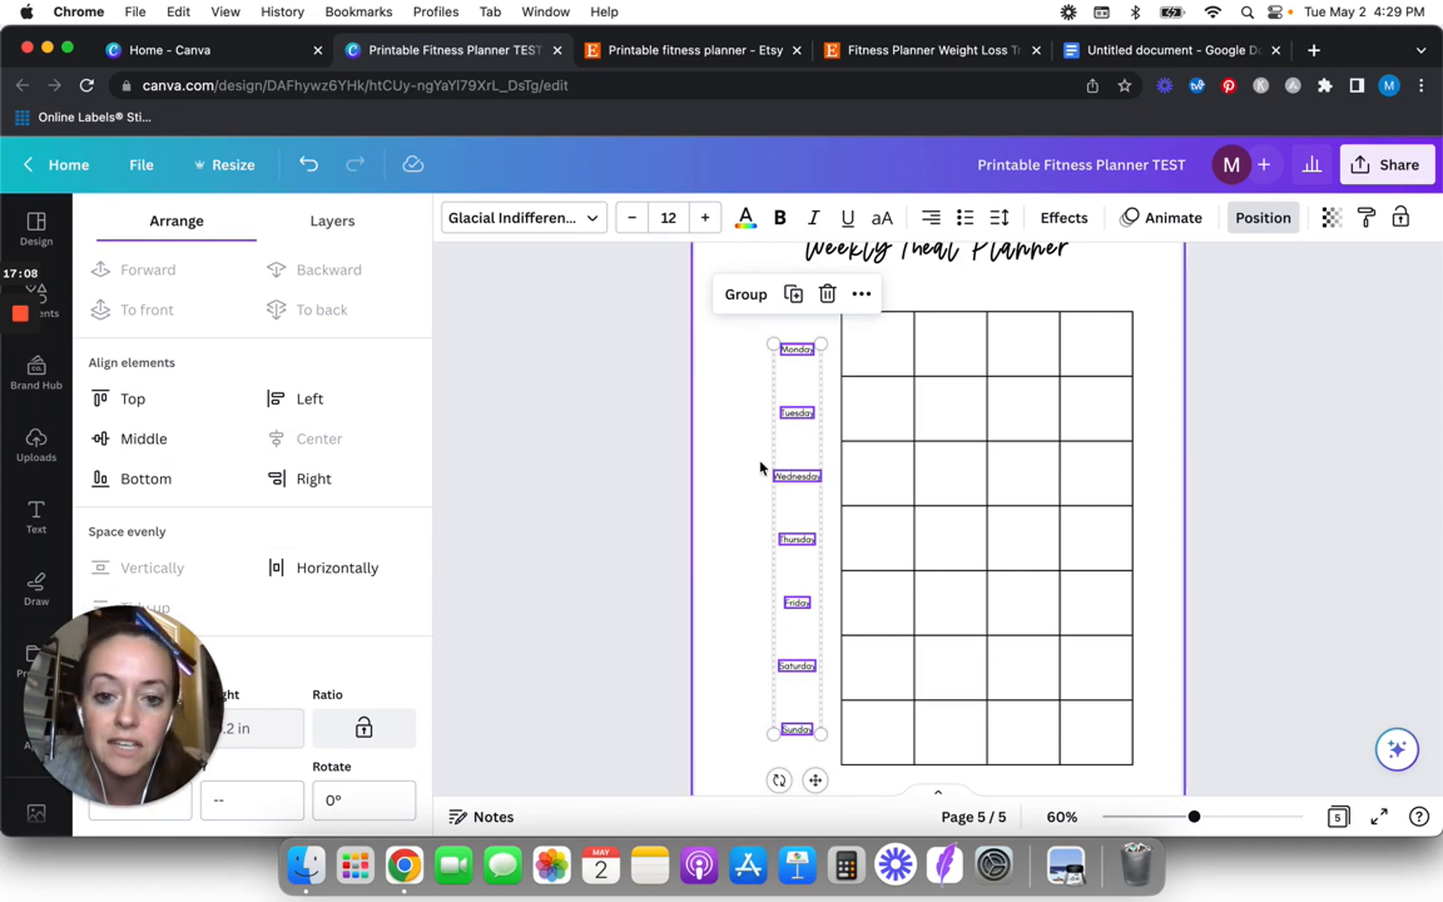
pyautogui.press('super+z')
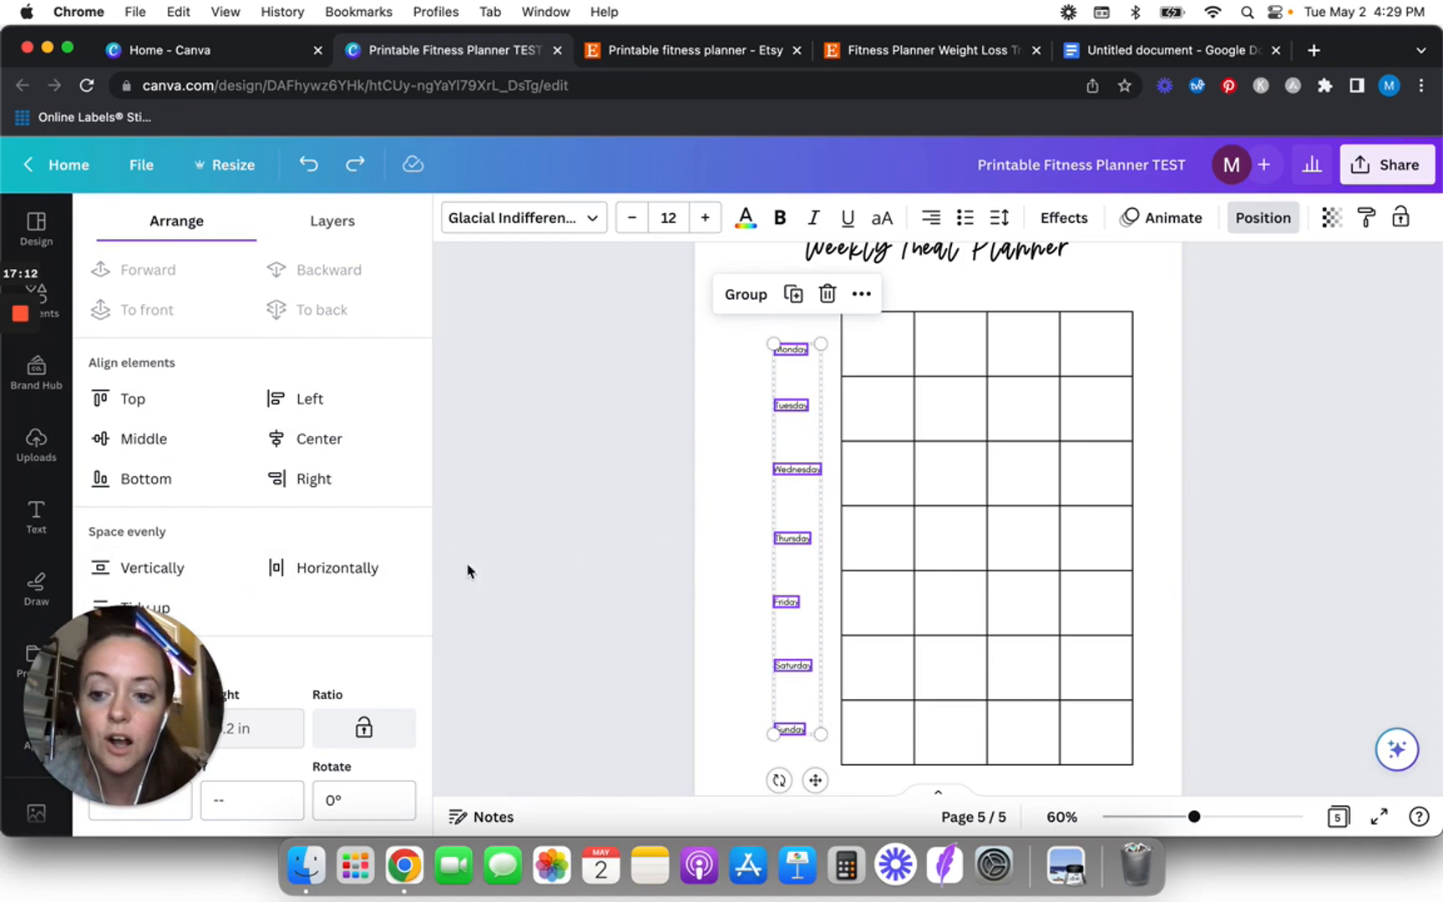
pyautogui.click(165, 573)
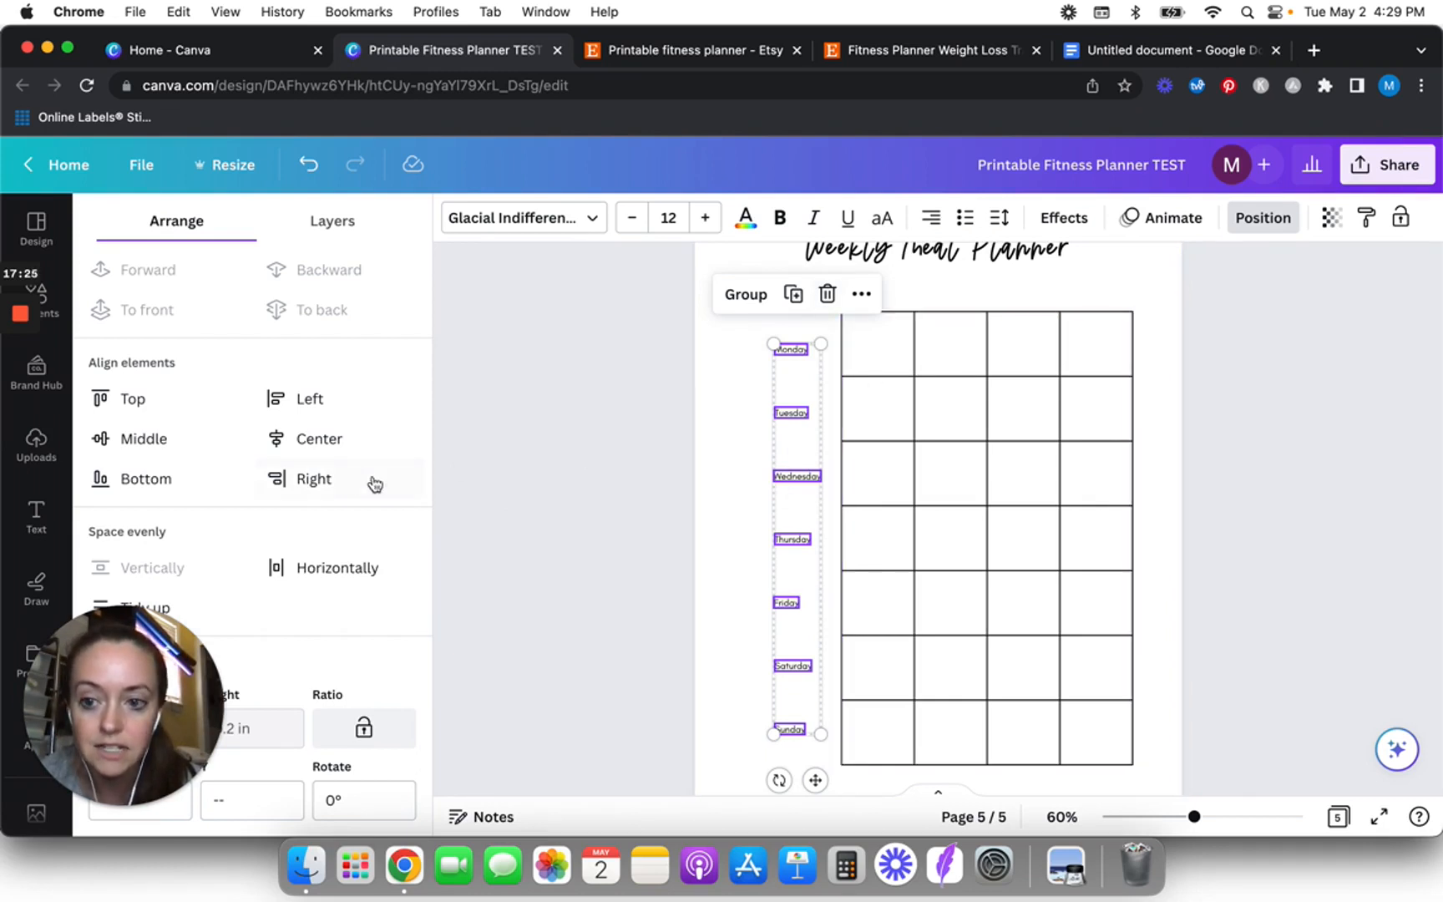
pyautogui.click(316, 478)
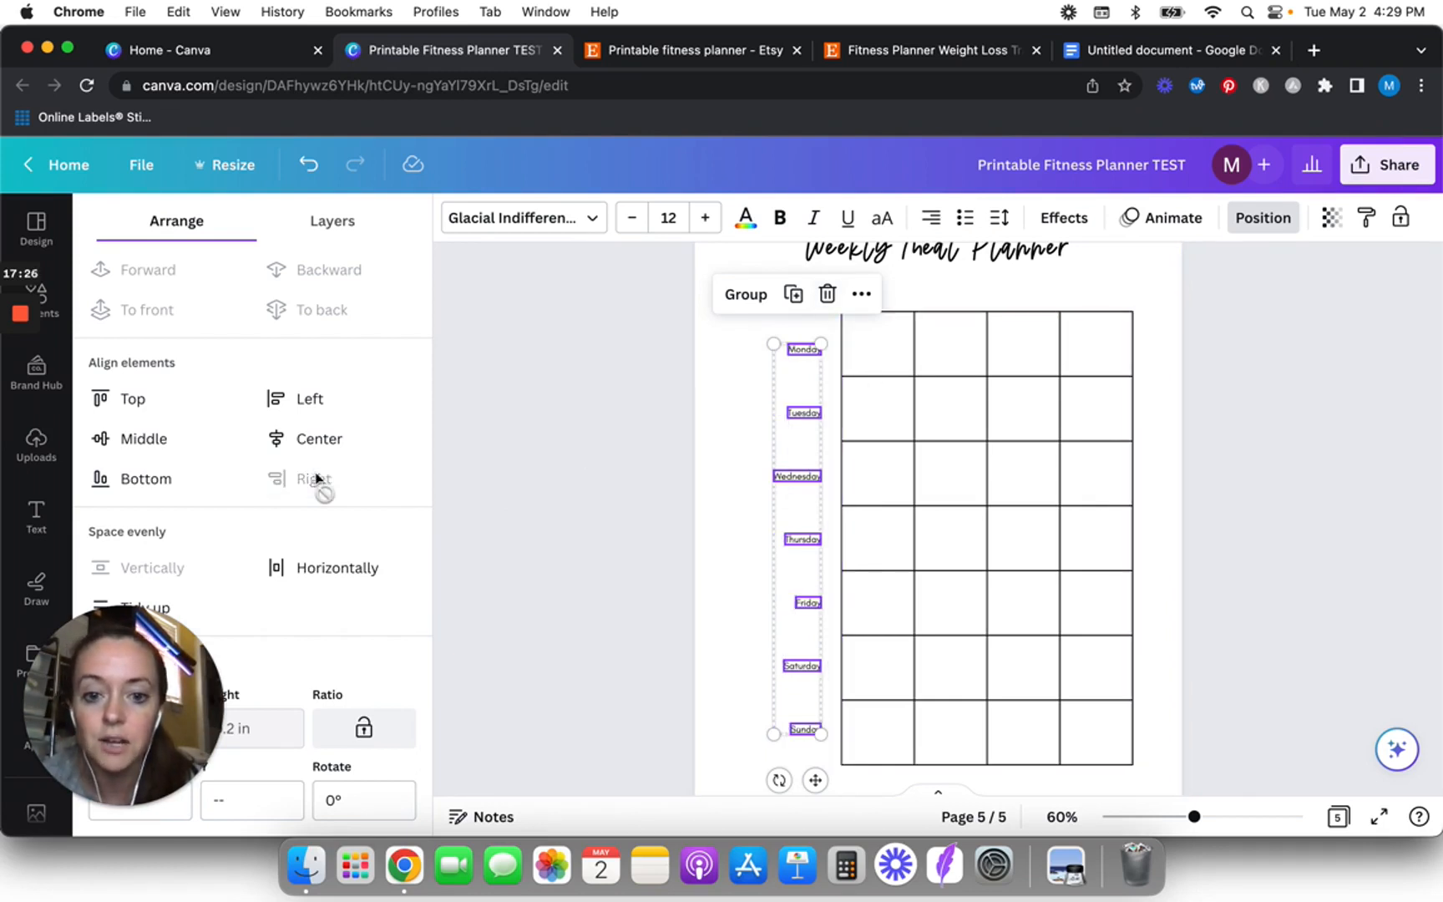
pyautogui.click(593, 487)
pyautogui.click(458, 512)
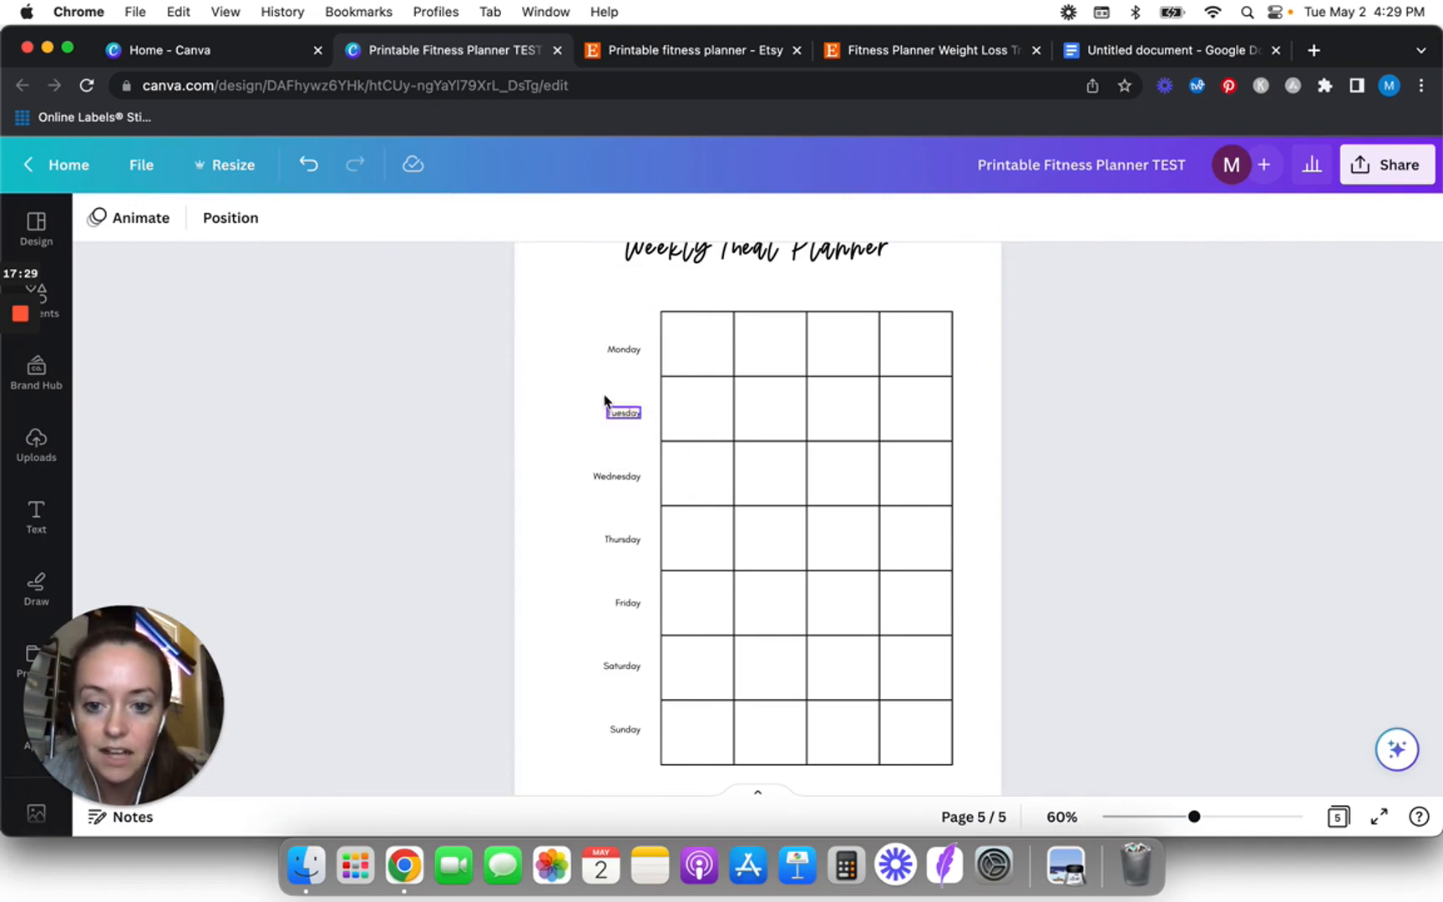
# - Move all seven weekday labels together farther left, widening the gap to the table
pyautogui.scroll(-3, 553, 371)
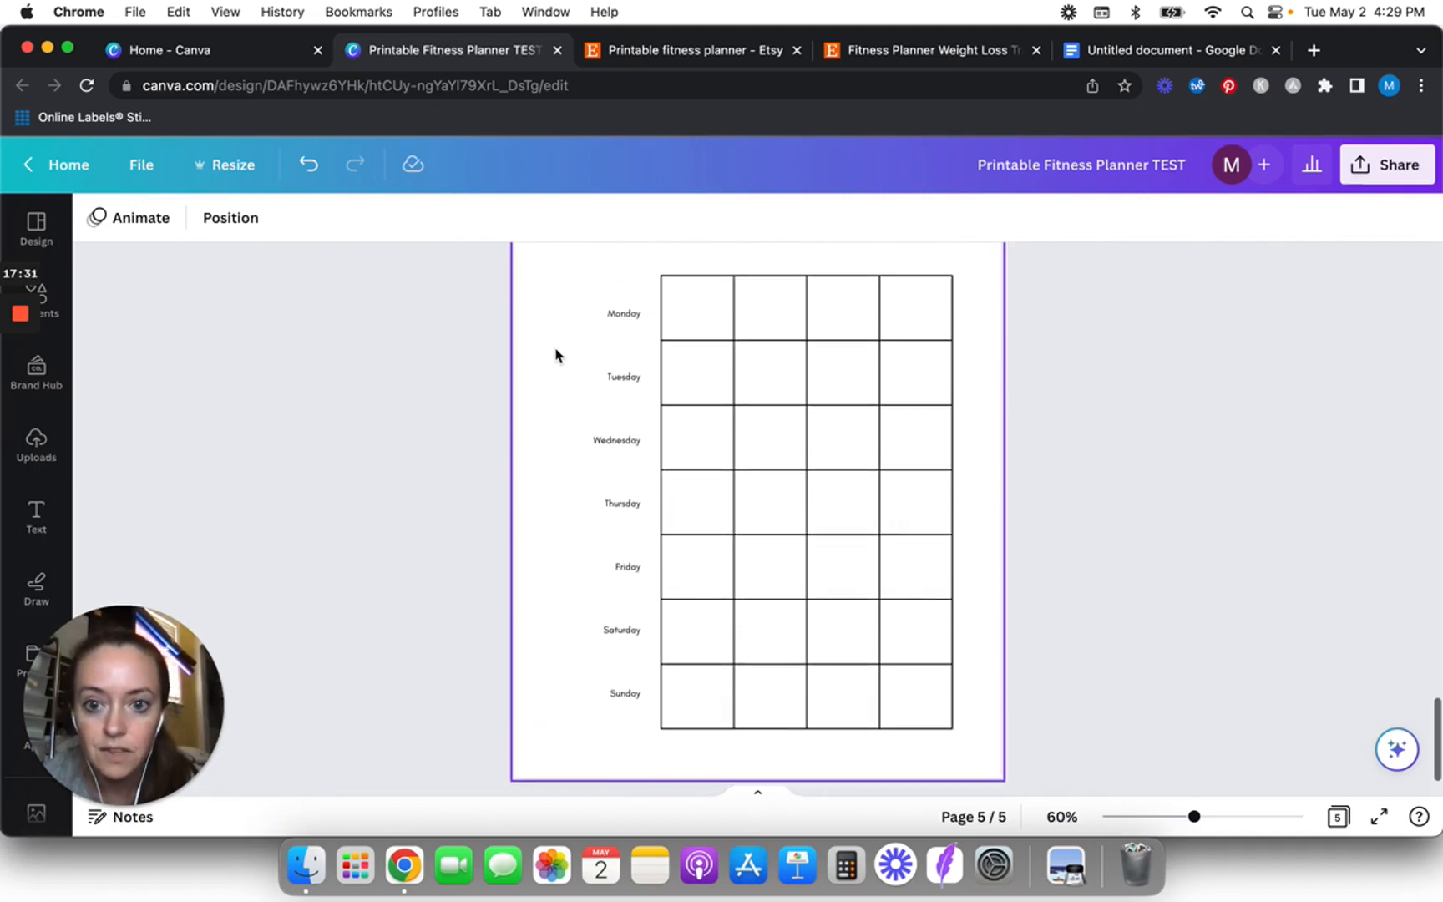
pyautogui.moveTo(559, 293); pyautogui.dragTo(583, 694)
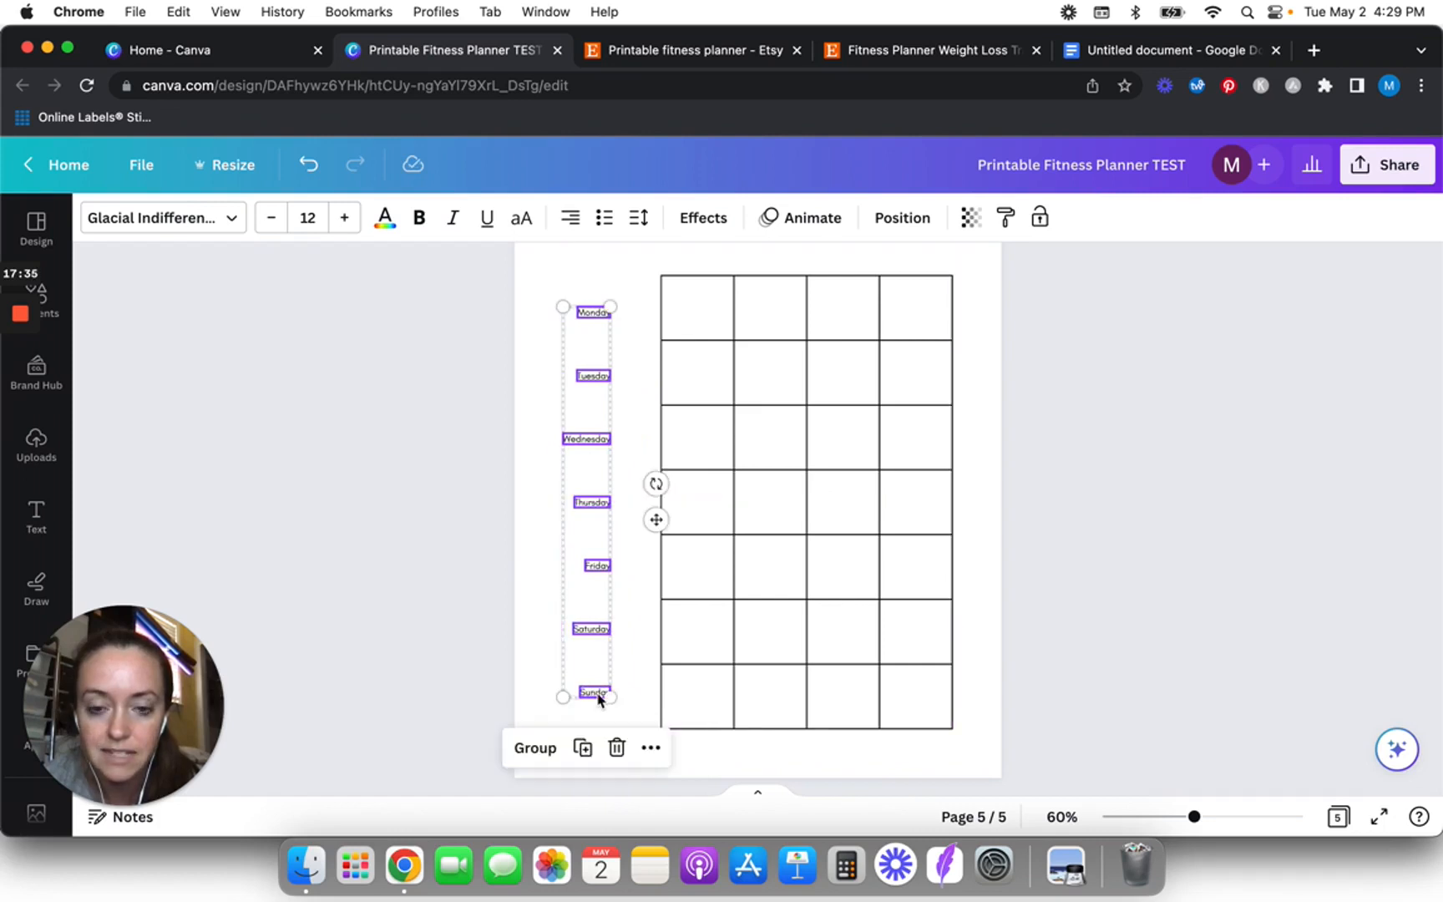
# - Try to enlarge the meal planner table from its lower-left corner toward the weekday labels, and undo it
pyautogui.click(679, 330)
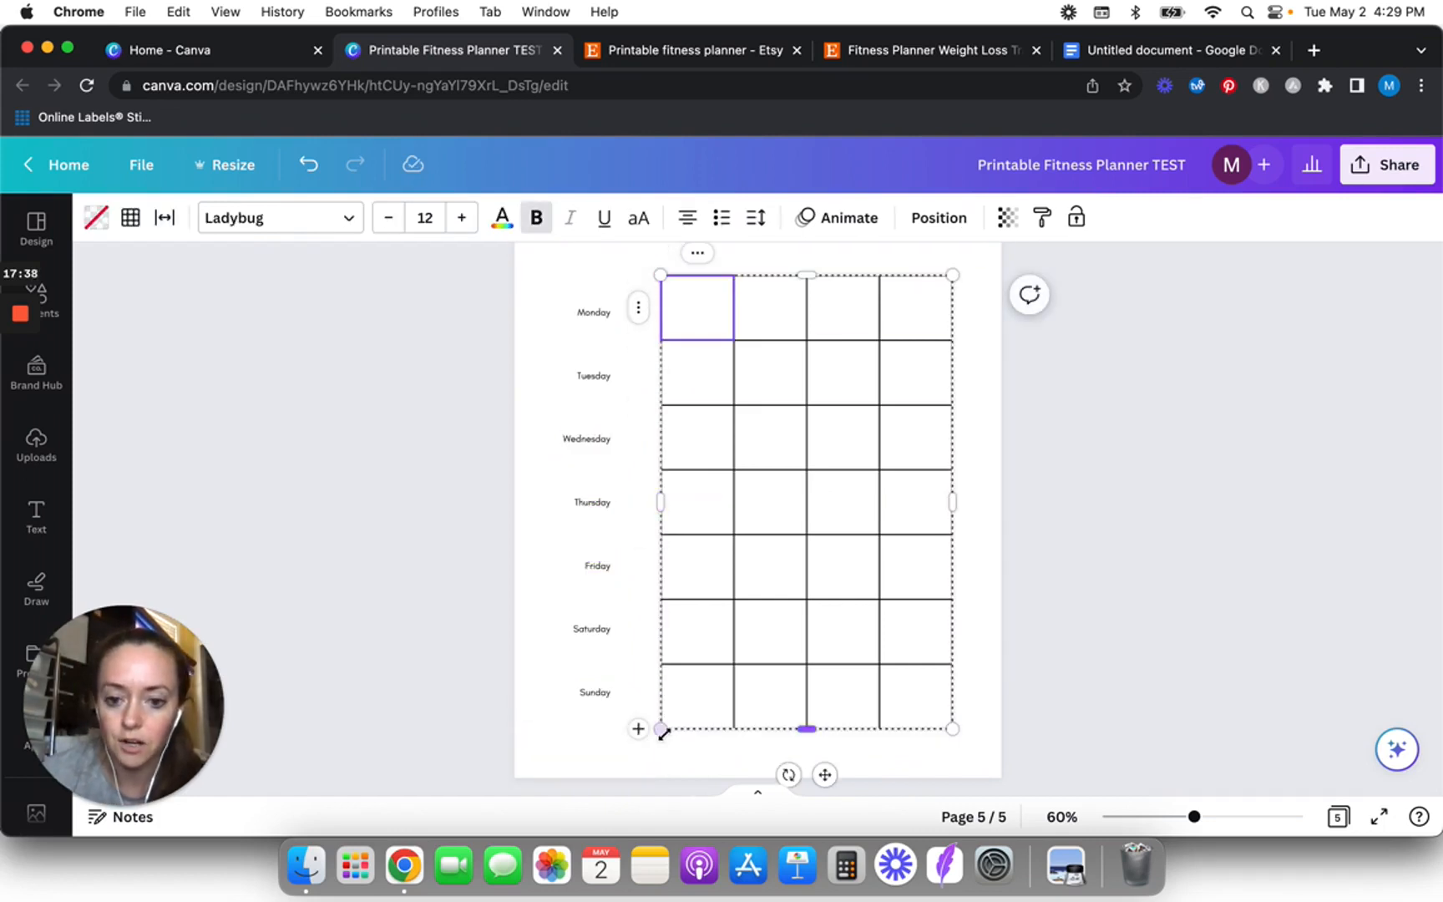
pyautogui.moveTo(646, 715); pyautogui.dragTo(637, 723)
pyautogui.press('super+z')
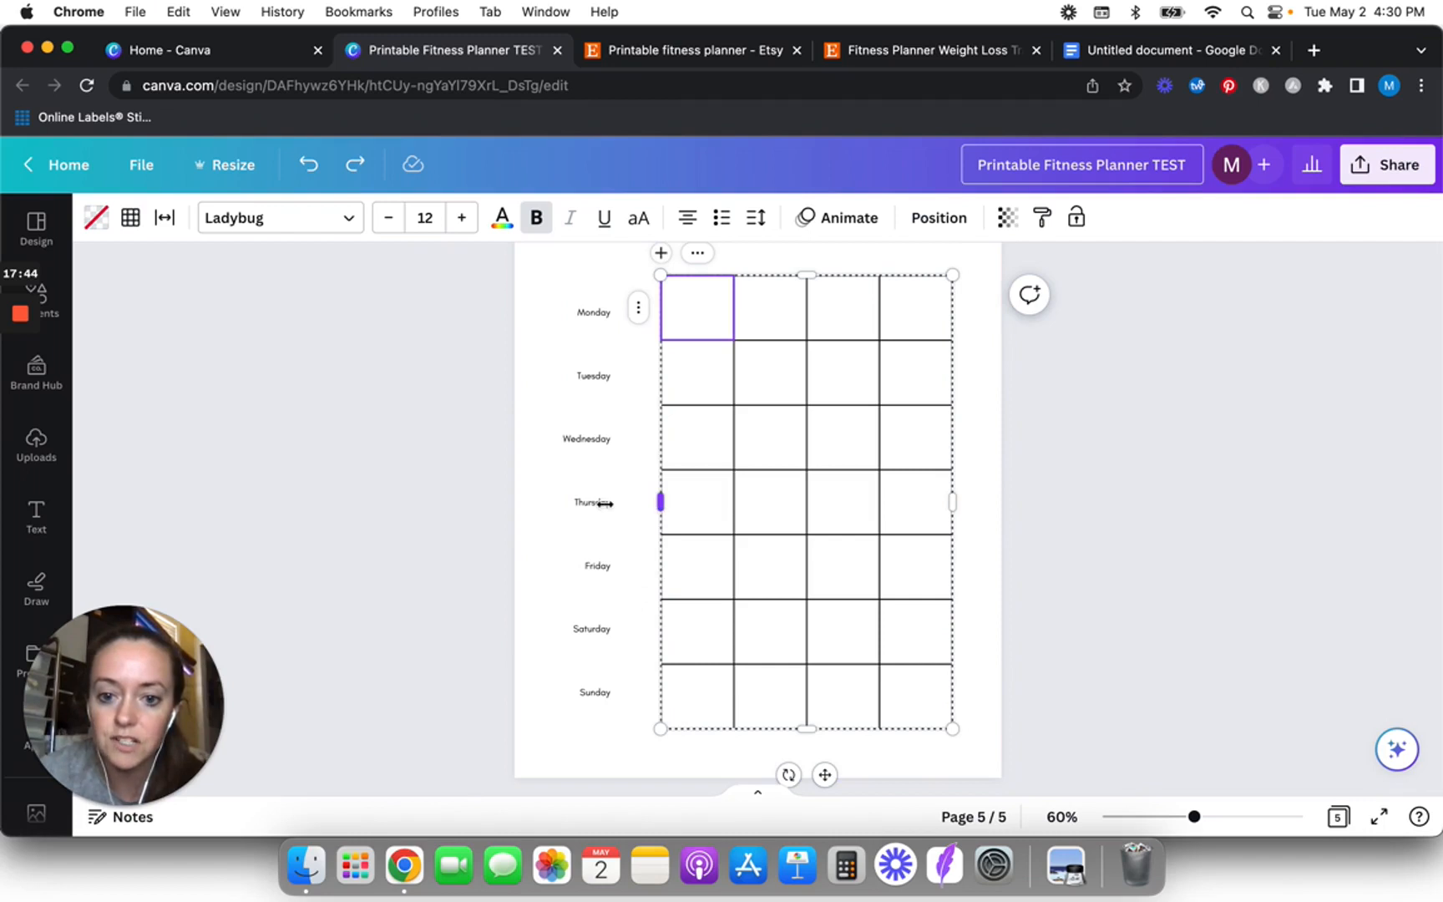
# - Try to widen the meal planner table by stretching its left edge toward the weekday labels, and undo it
pyautogui.moveTo(606, 504); pyautogui.dragTo(599, 504)
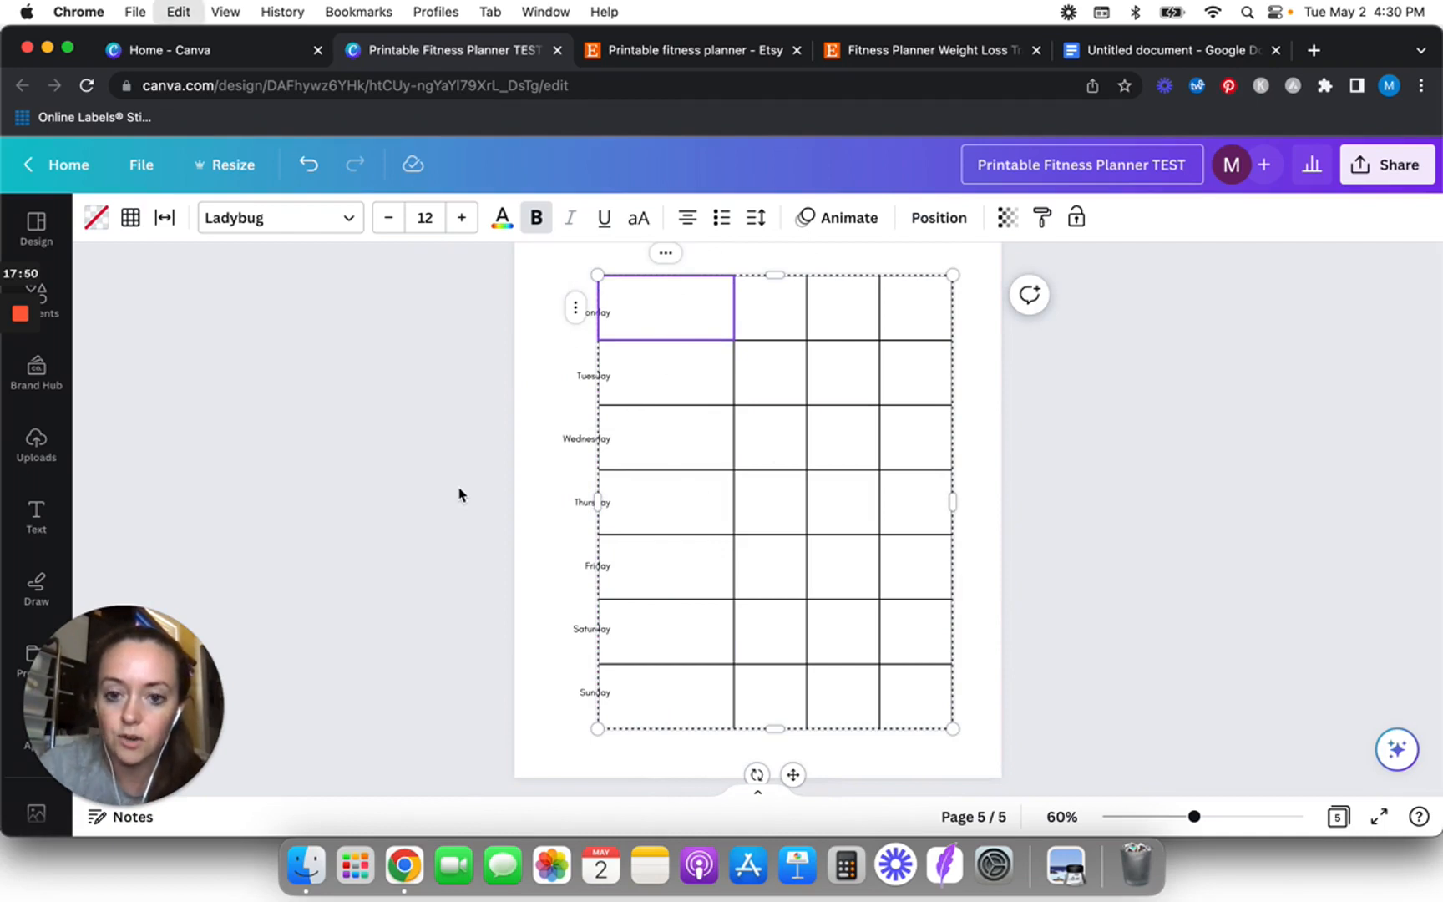
pyautogui.click(357, 527)
pyautogui.click(307, 167)
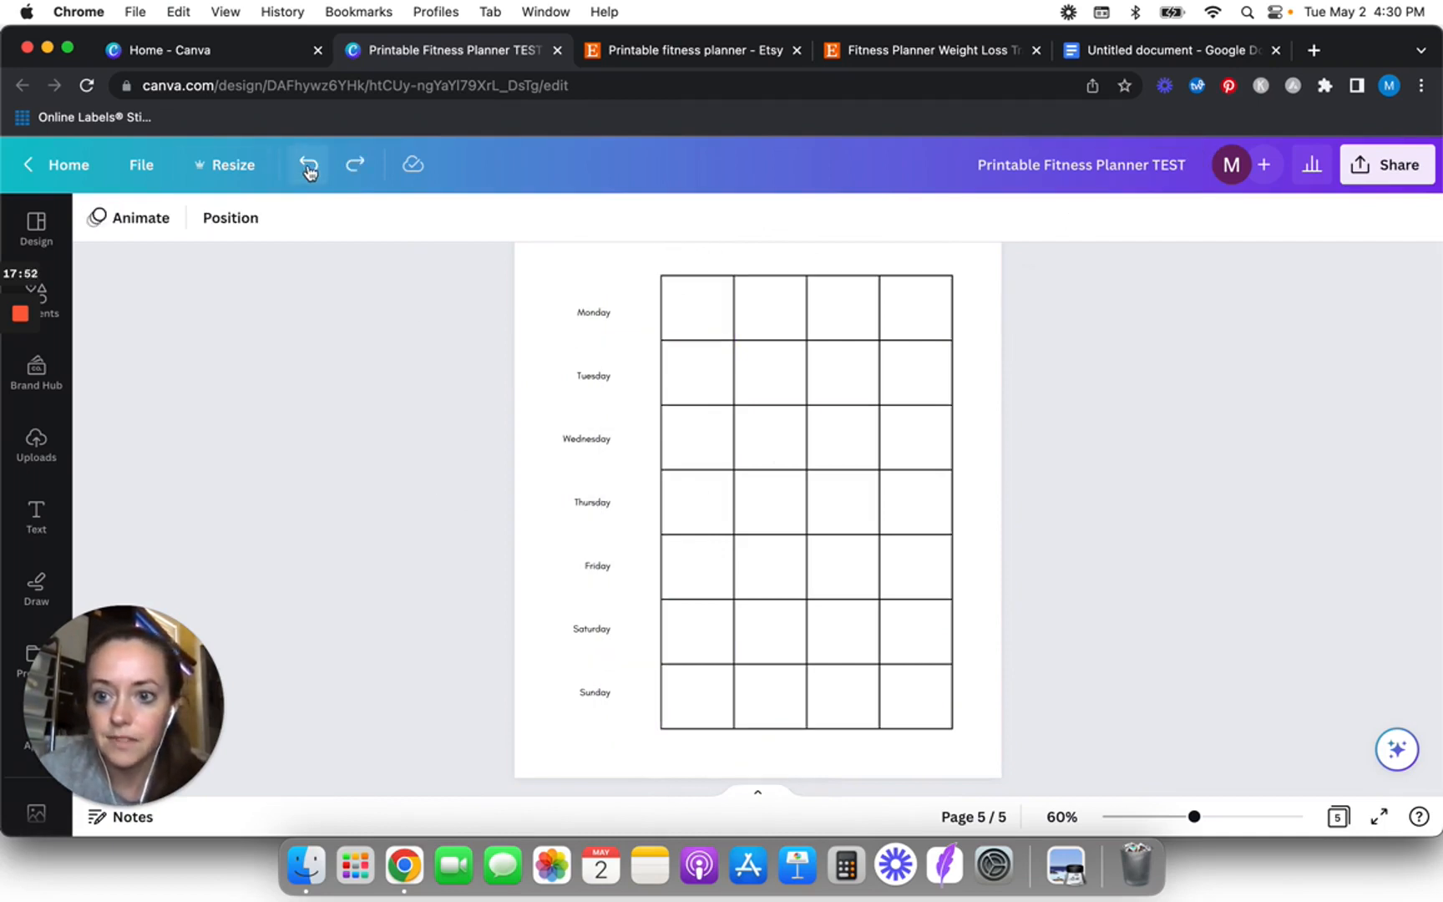
# - Enlarge the meal planner table from its lower-left corner toward the weekday labels, widening all four columns equally
pyautogui.click(683, 489)
pyautogui.moveTo(663, 728); pyautogui.dragTo(628, 727)
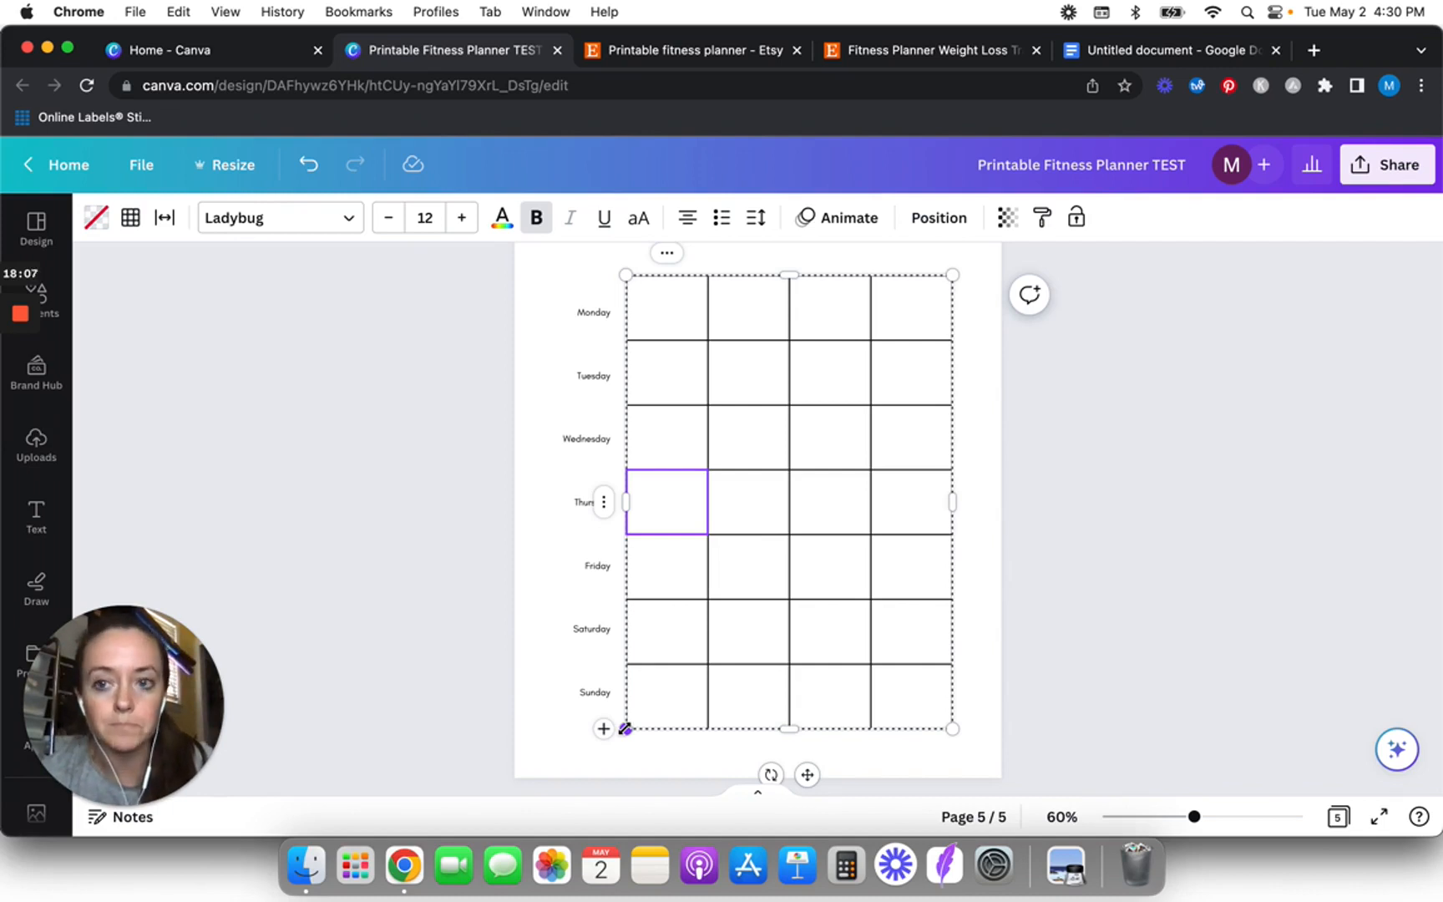
pyautogui.moveTo(624, 729); pyautogui.dragTo(625, 733)
pyautogui.click(465, 595)
# - Place a copy of the Monday label above the table's first column and change its text to Breakfast
pyautogui.scroll(3, 465, 595)
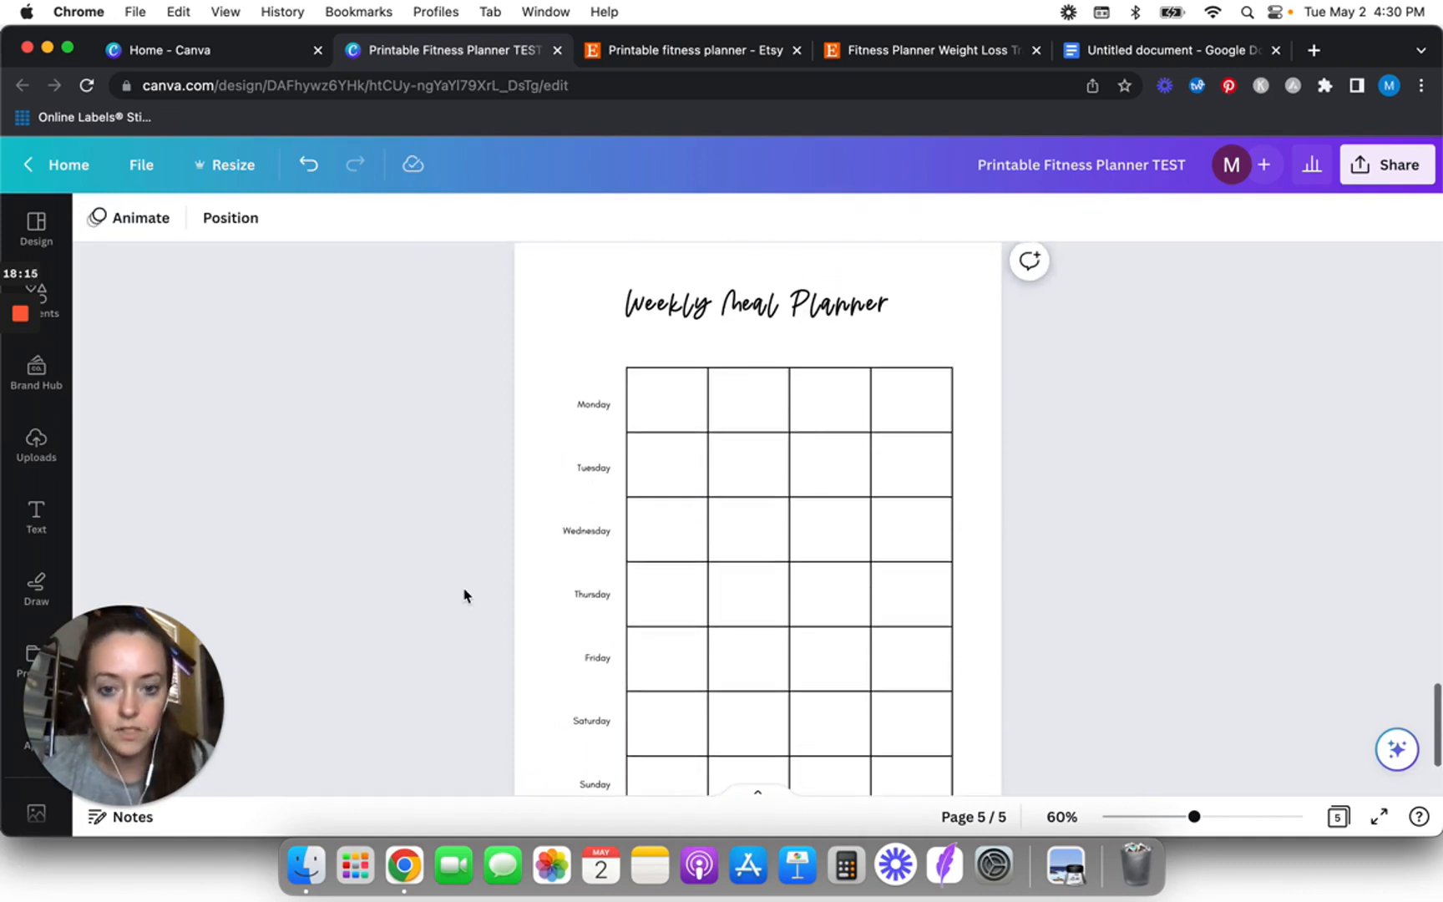
pyautogui.scroll(-1, 465, 595)
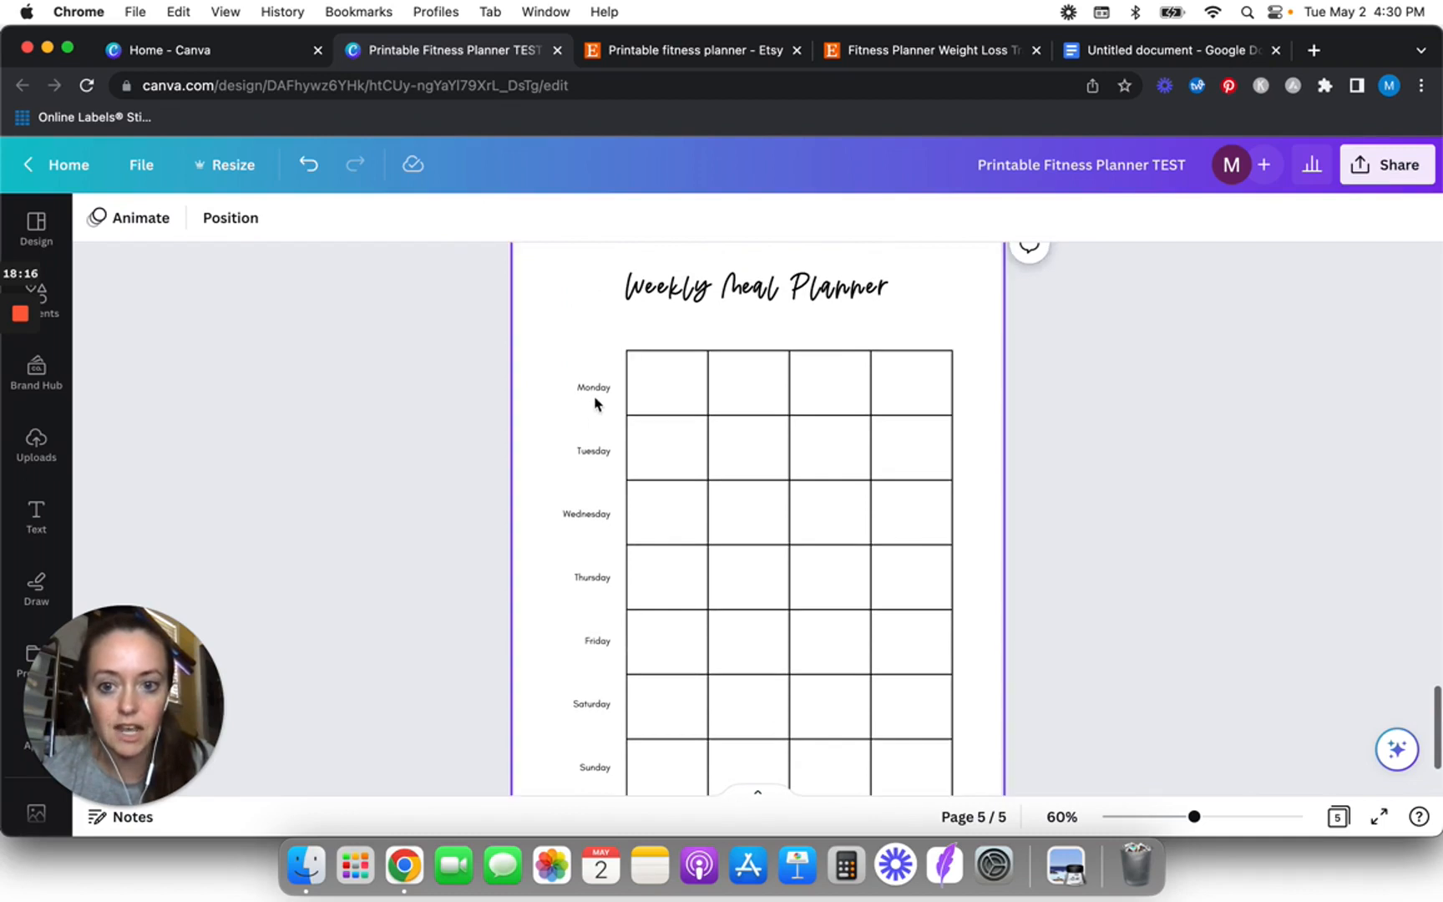
pyautogui.click(595, 392)
pyautogui.moveTo(608, 439); pyautogui.dragTo(686, 387)
pyautogui.doubleClick(666, 325)
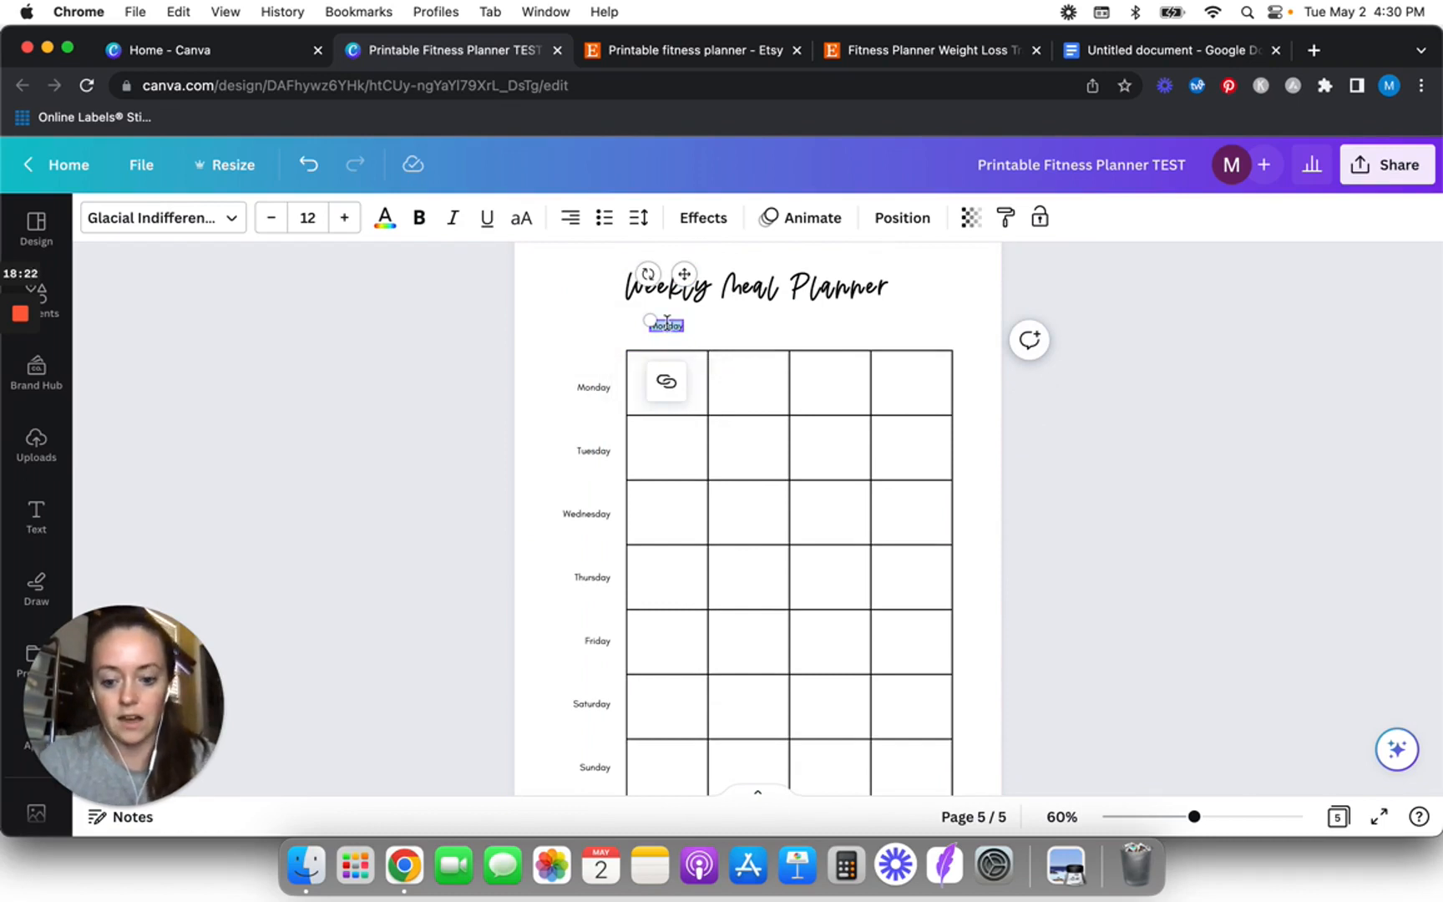
pyautogui.write('Breakfast')
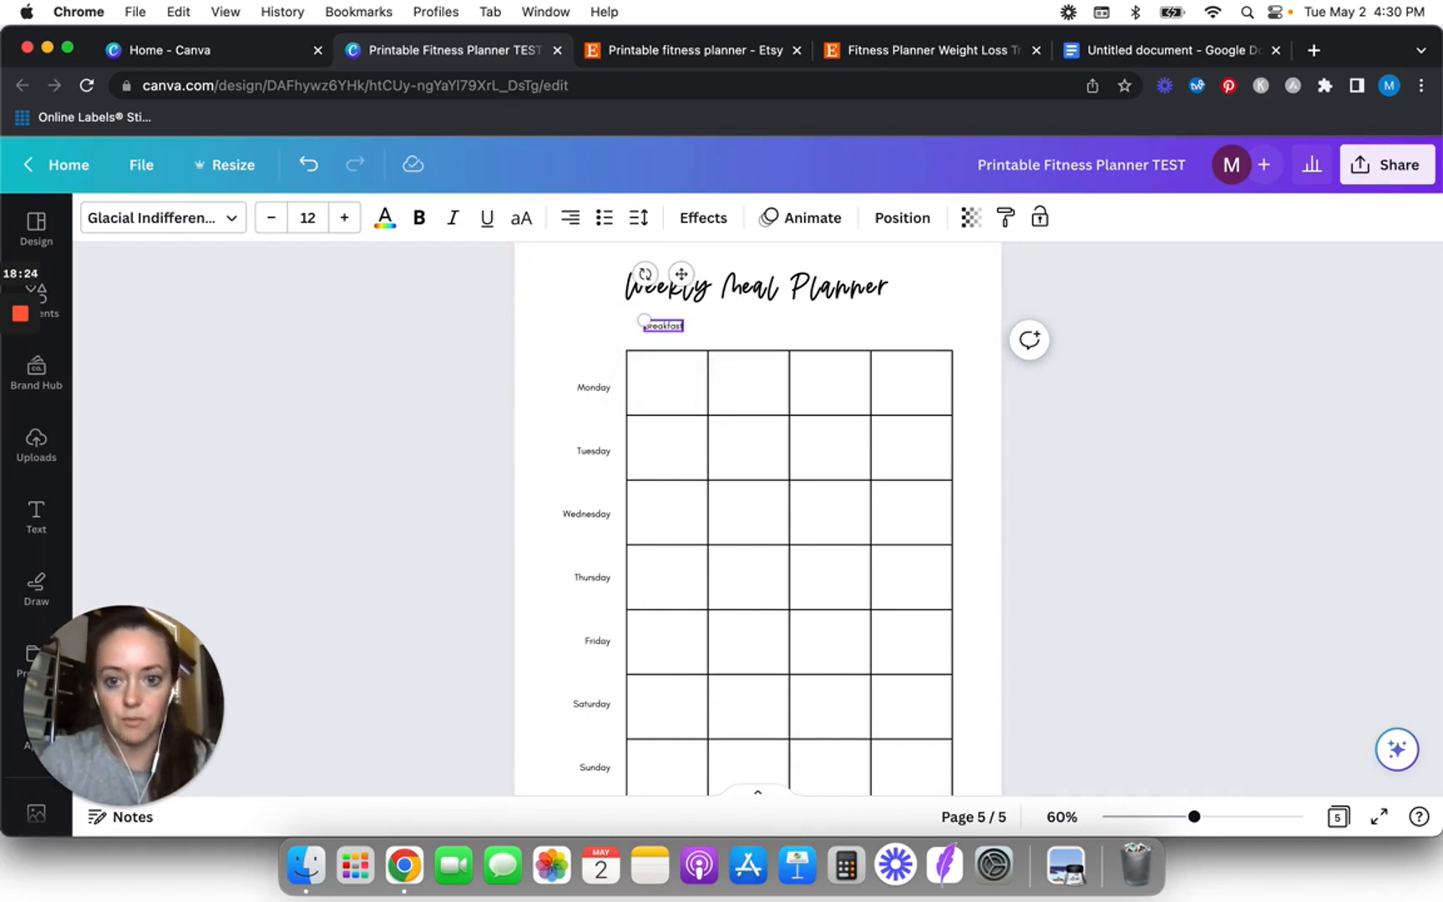
pyautogui.click(486, 388)
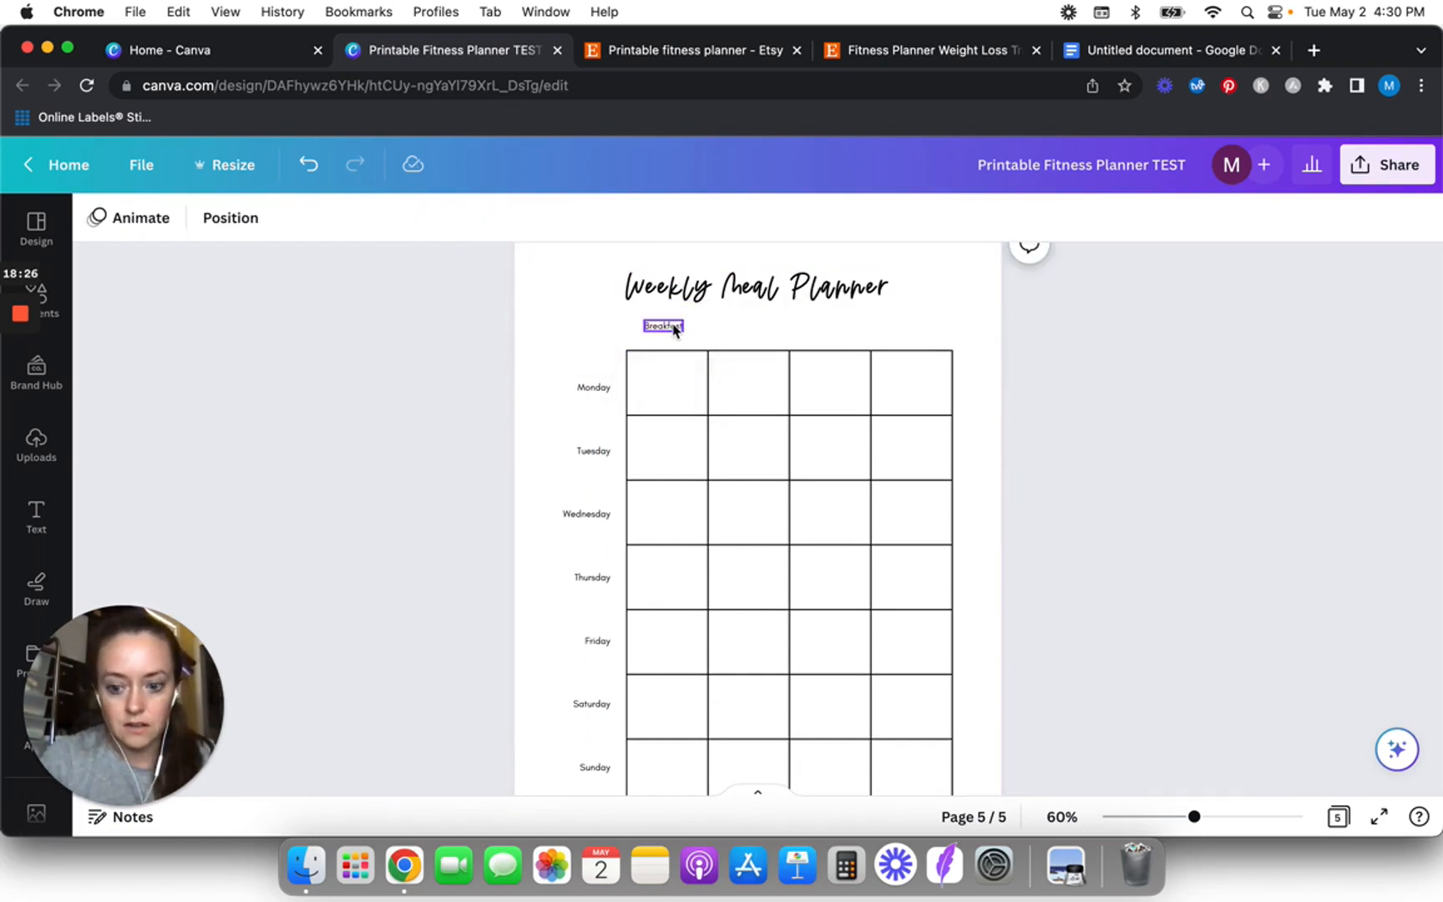
# - Duplicate the Breakfast label, place the copy above the second column and change its text to Lunch
pyautogui.click(675, 329)
pyautogui.press('super+d')
pyautogui.moveTo(692, 383); pyautogui.dragTo(767, 383)
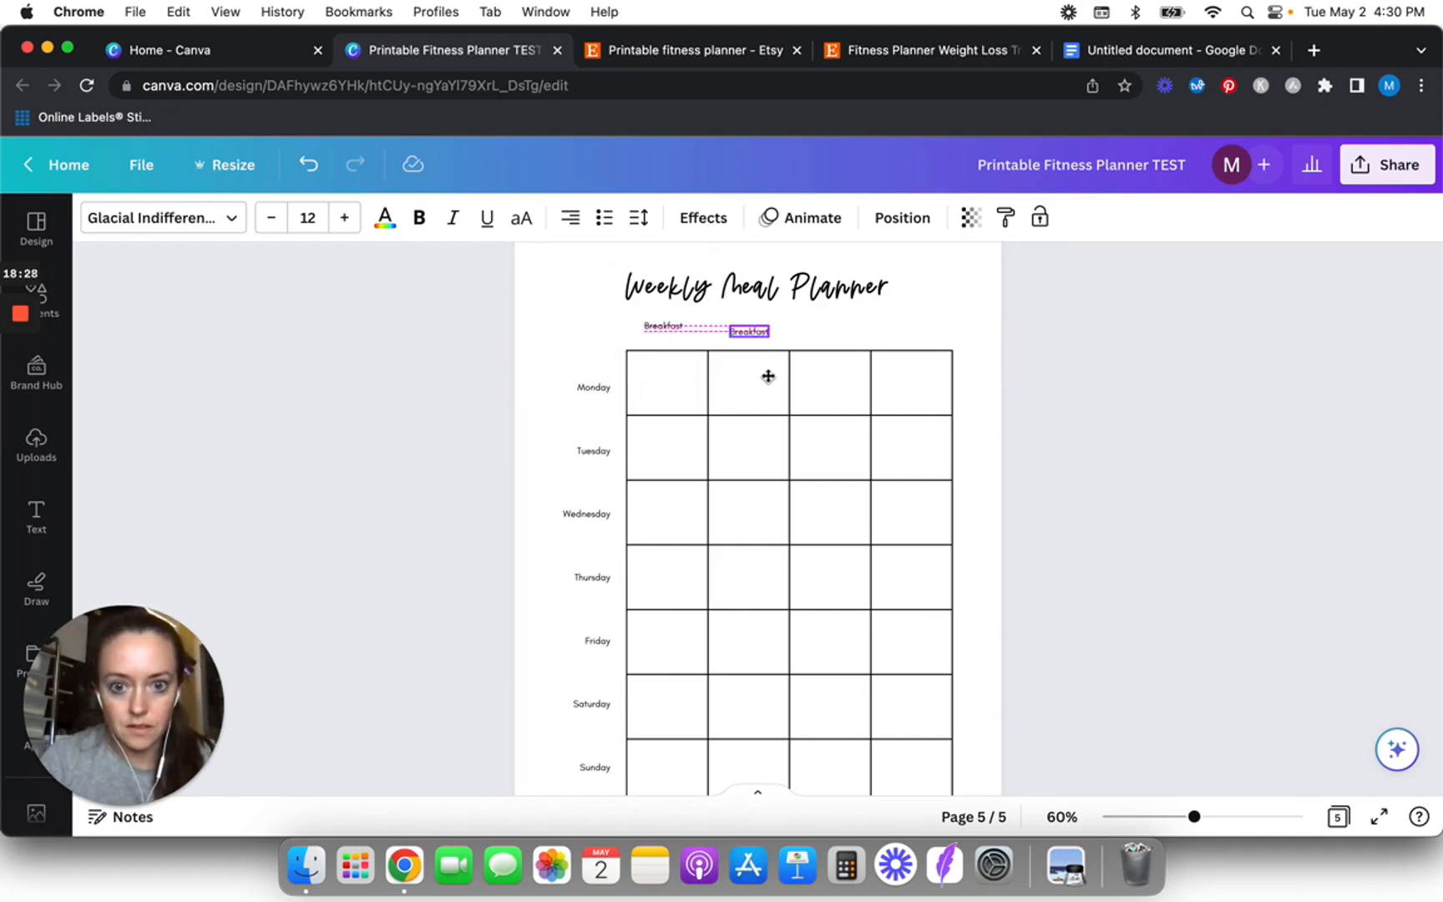
pyautogui.doubleClick(750, 332)
pyautogui.write('Lunch')
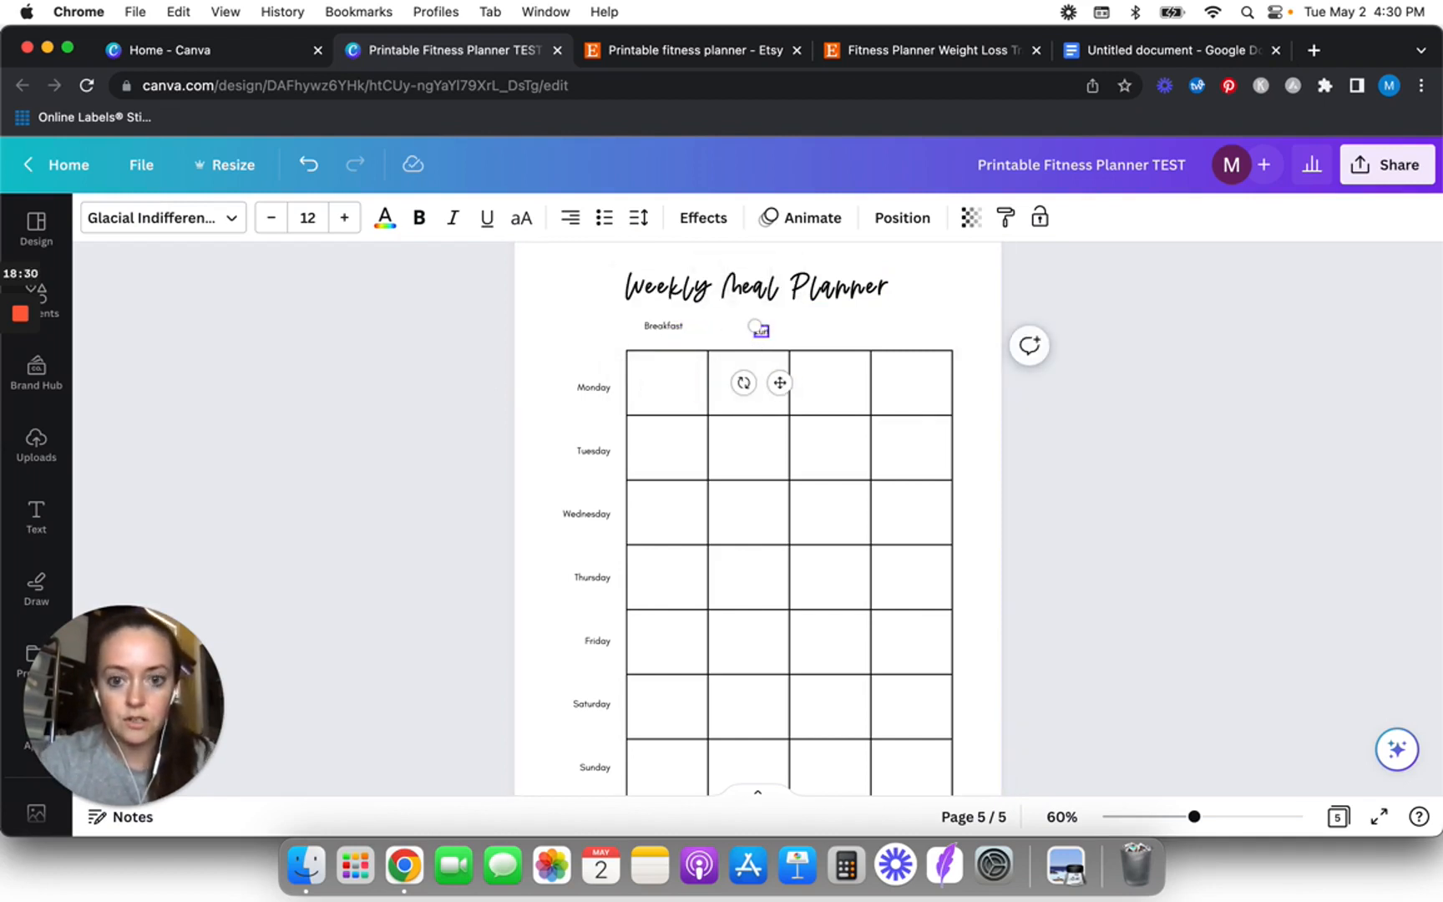
pyautogui.click(498, 366)
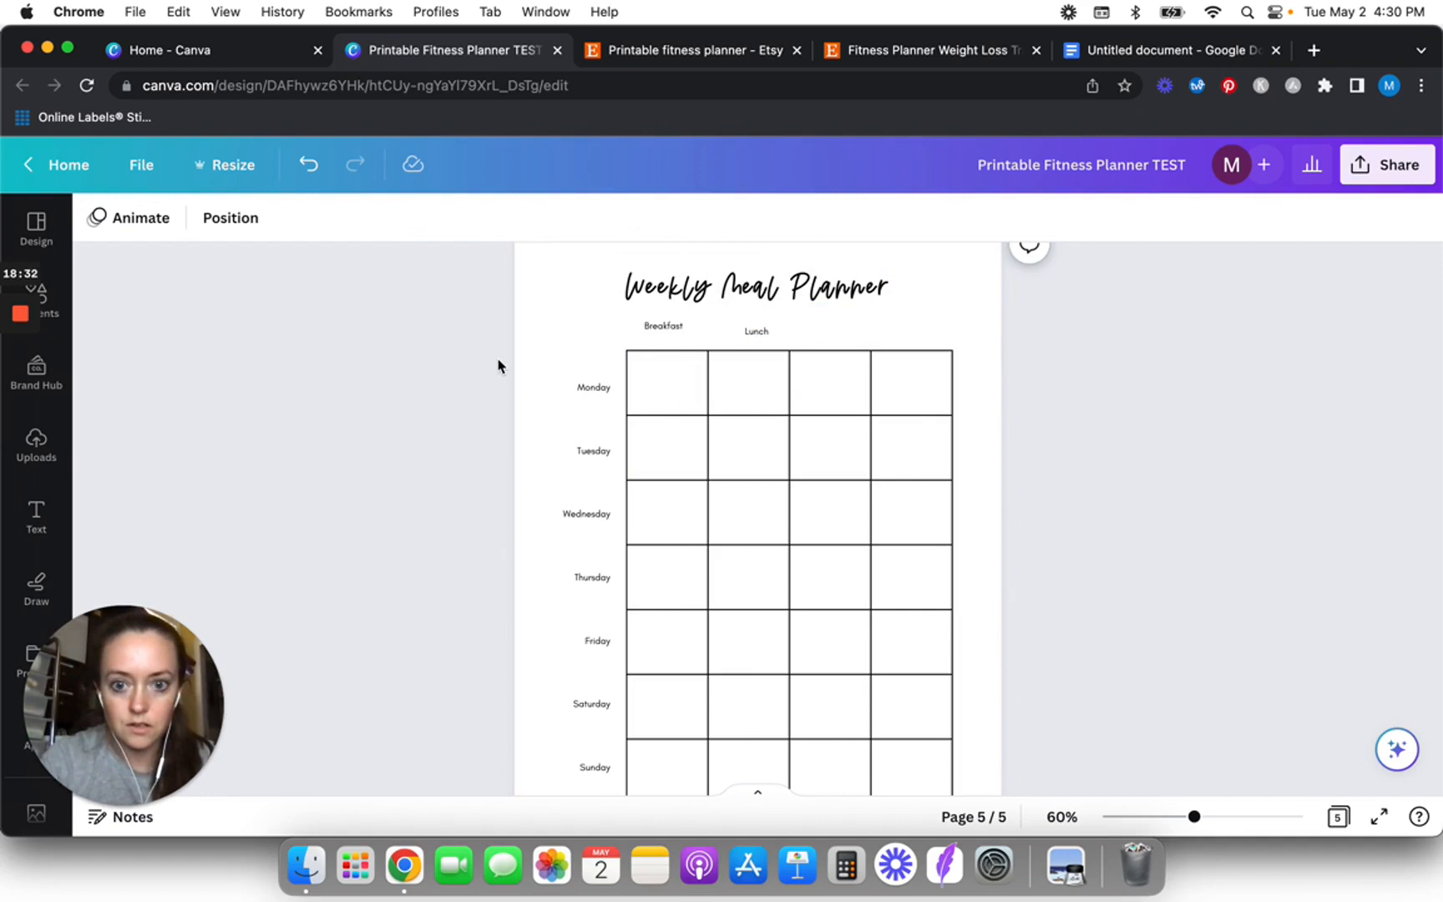
# - Duplicate the Lunch label, place the copy above the third column and change its text to Dinner
pyautogui.click(756, 331)
pyautogui.moveTo(775, 383); pyautogui.dragTo(852, 385)
pyautogui.doubleClick(833, 336)
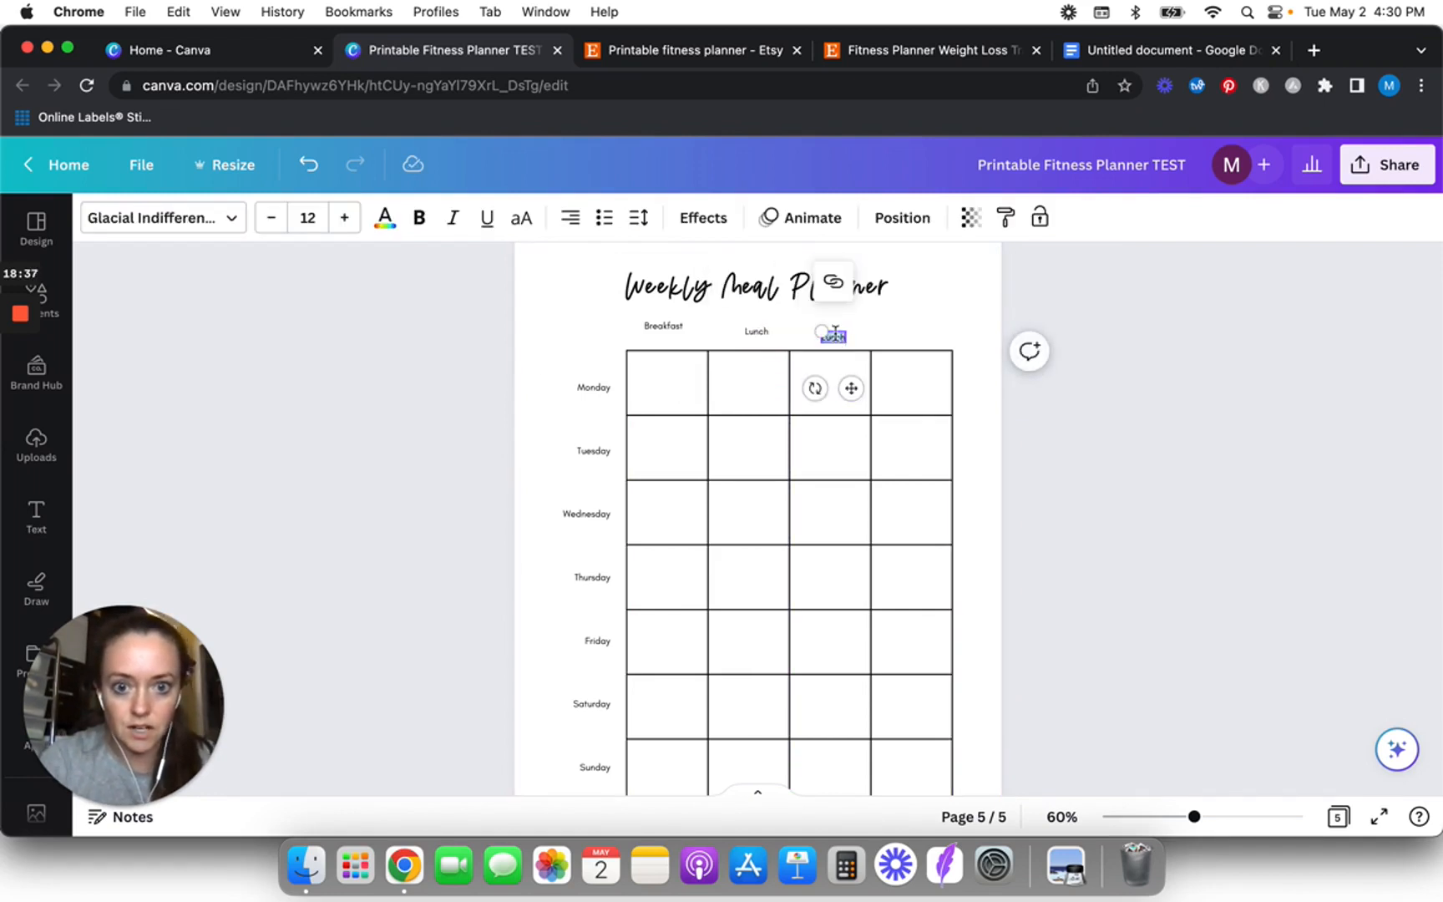
pyautogui.write('Dinner')
pyautogui.click(397, 430)
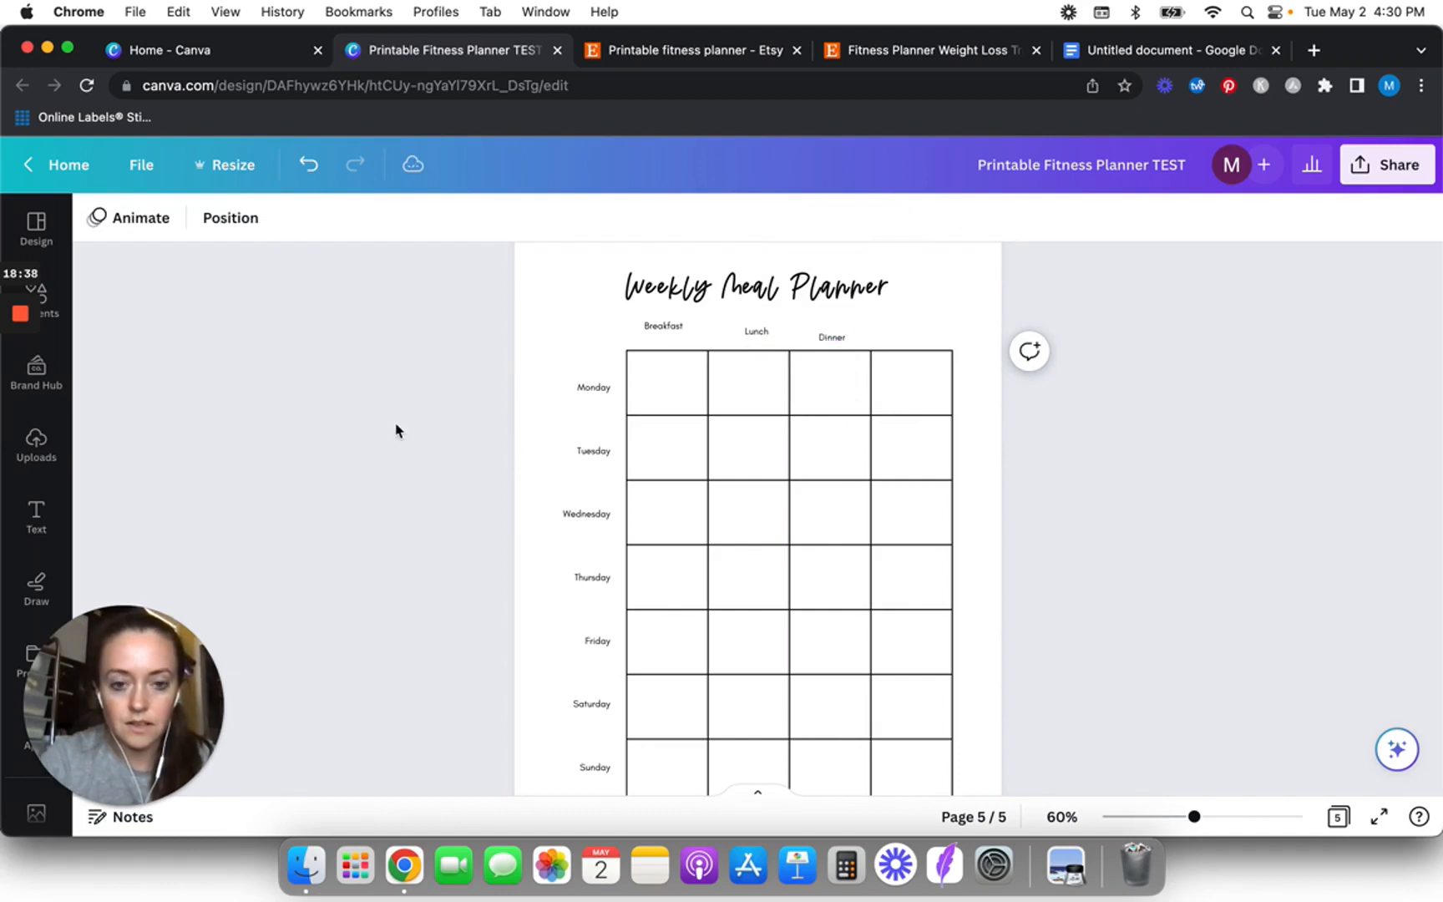
# - Duplicate the Dinner label, place the copy above the fourth column and change its text to Snacks
pyautogui.click(827, 337)
pyautogui.moveTo(827, 337); pyautogui.dragTo(934, 384)
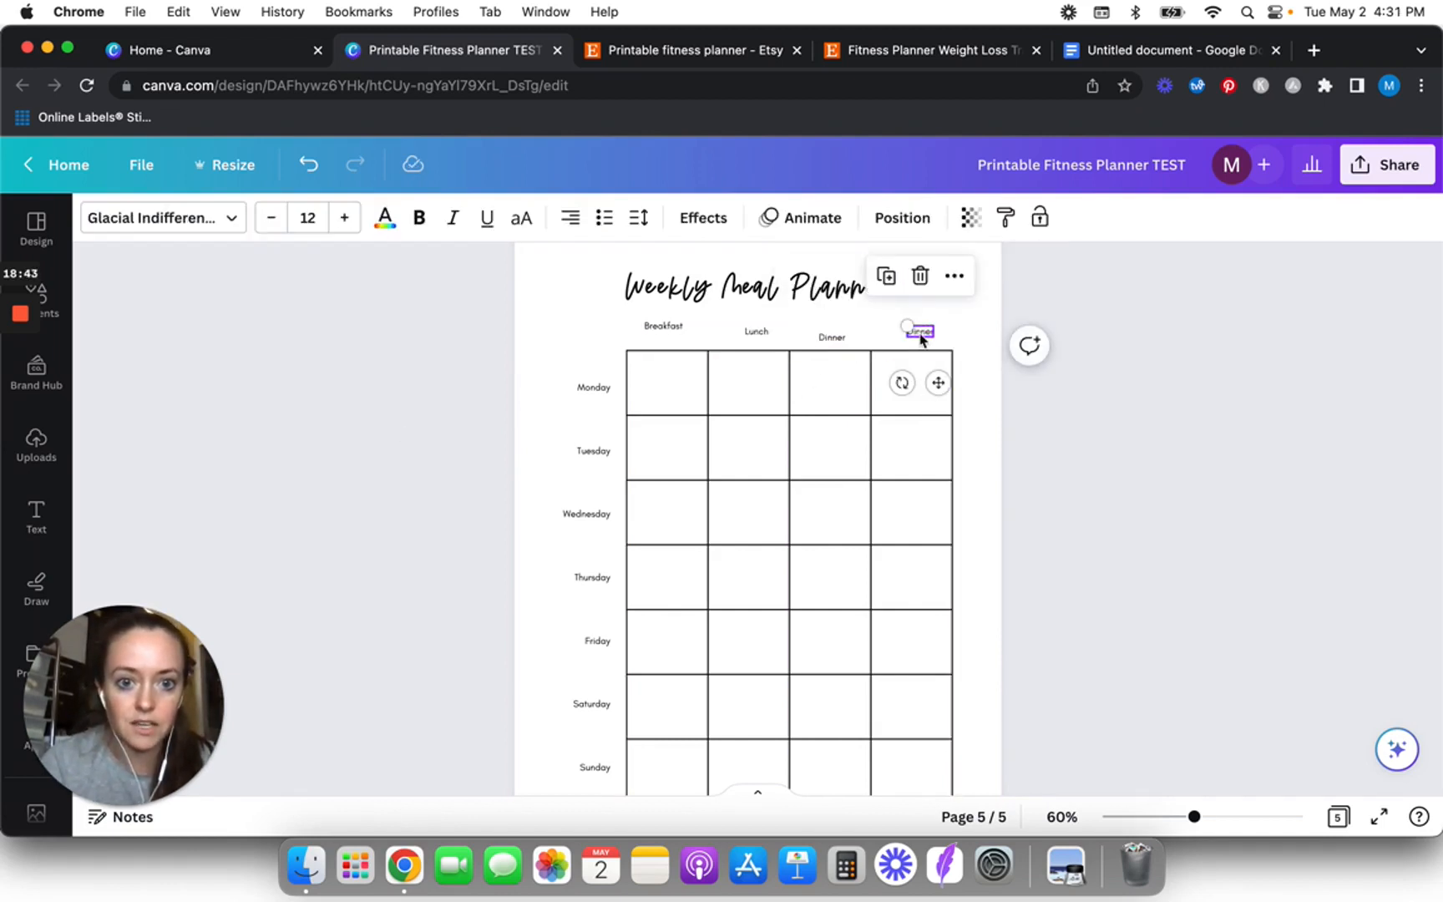
pyautogui.write('Snakc')
pyautogui.press('BackSpace')
pyautogui.press('BackSpace')
pyautogui.write('cks')
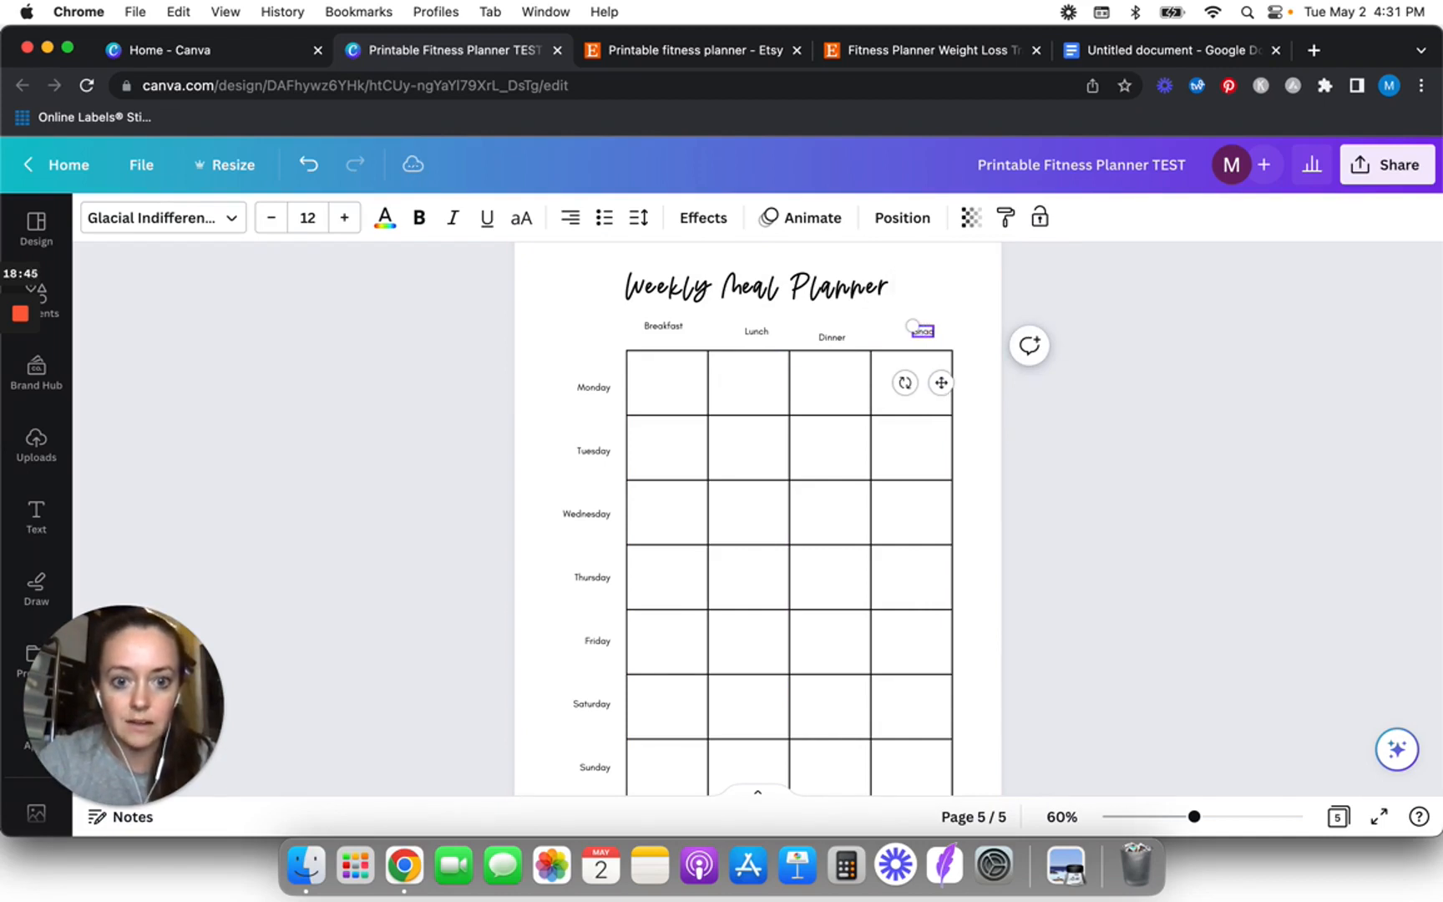
pyautogui.click(566, 346)
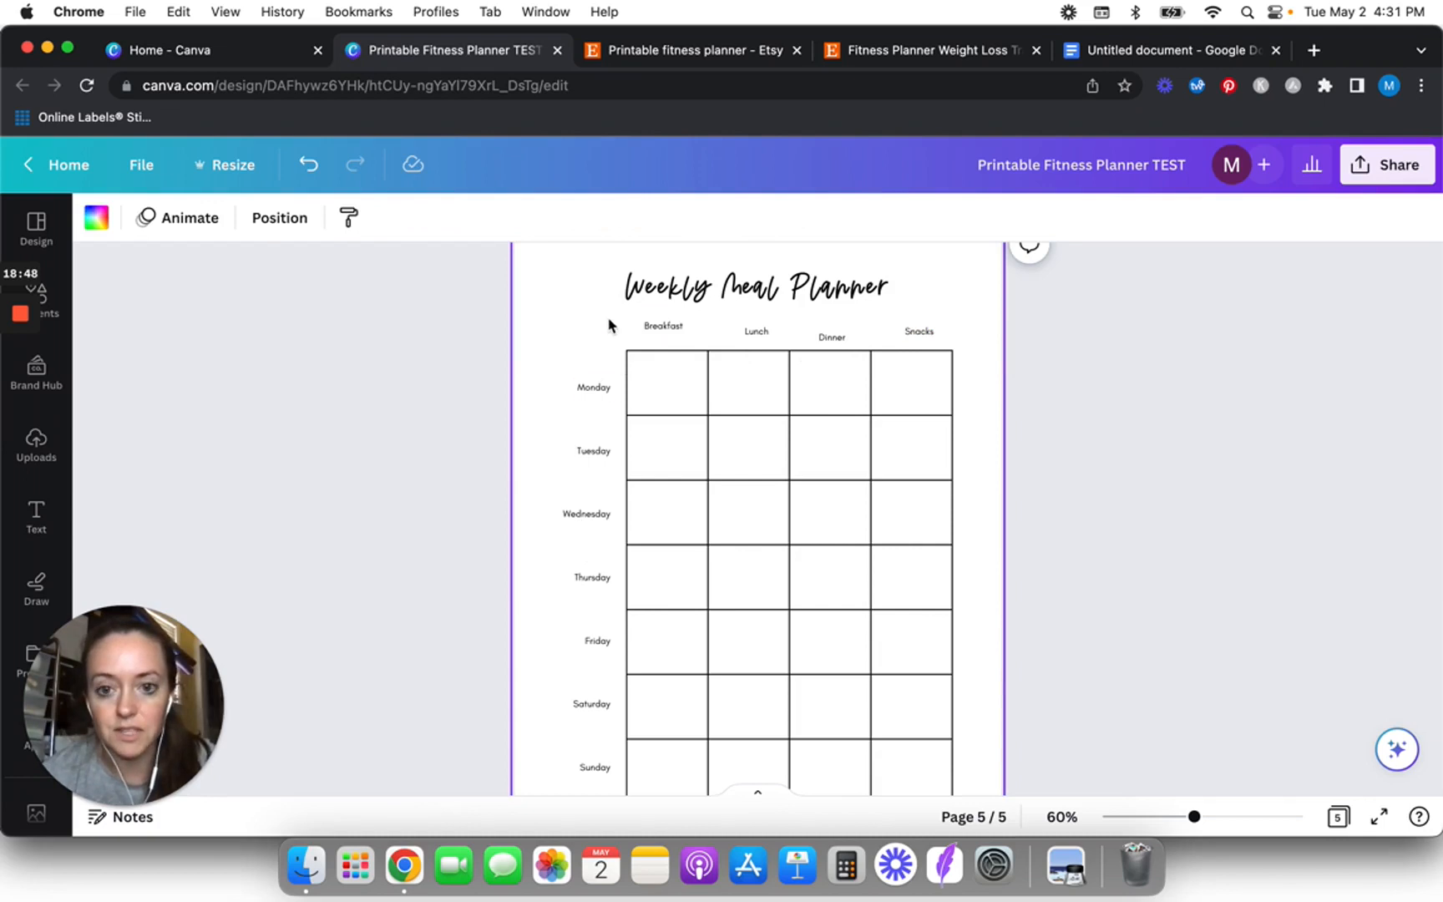
# - Align the four meal labels along their vertical middles and space them evenly in the horizontal direction
pyautogui.moveTo(611, 319); pyautogui.dragTo(936, 349)
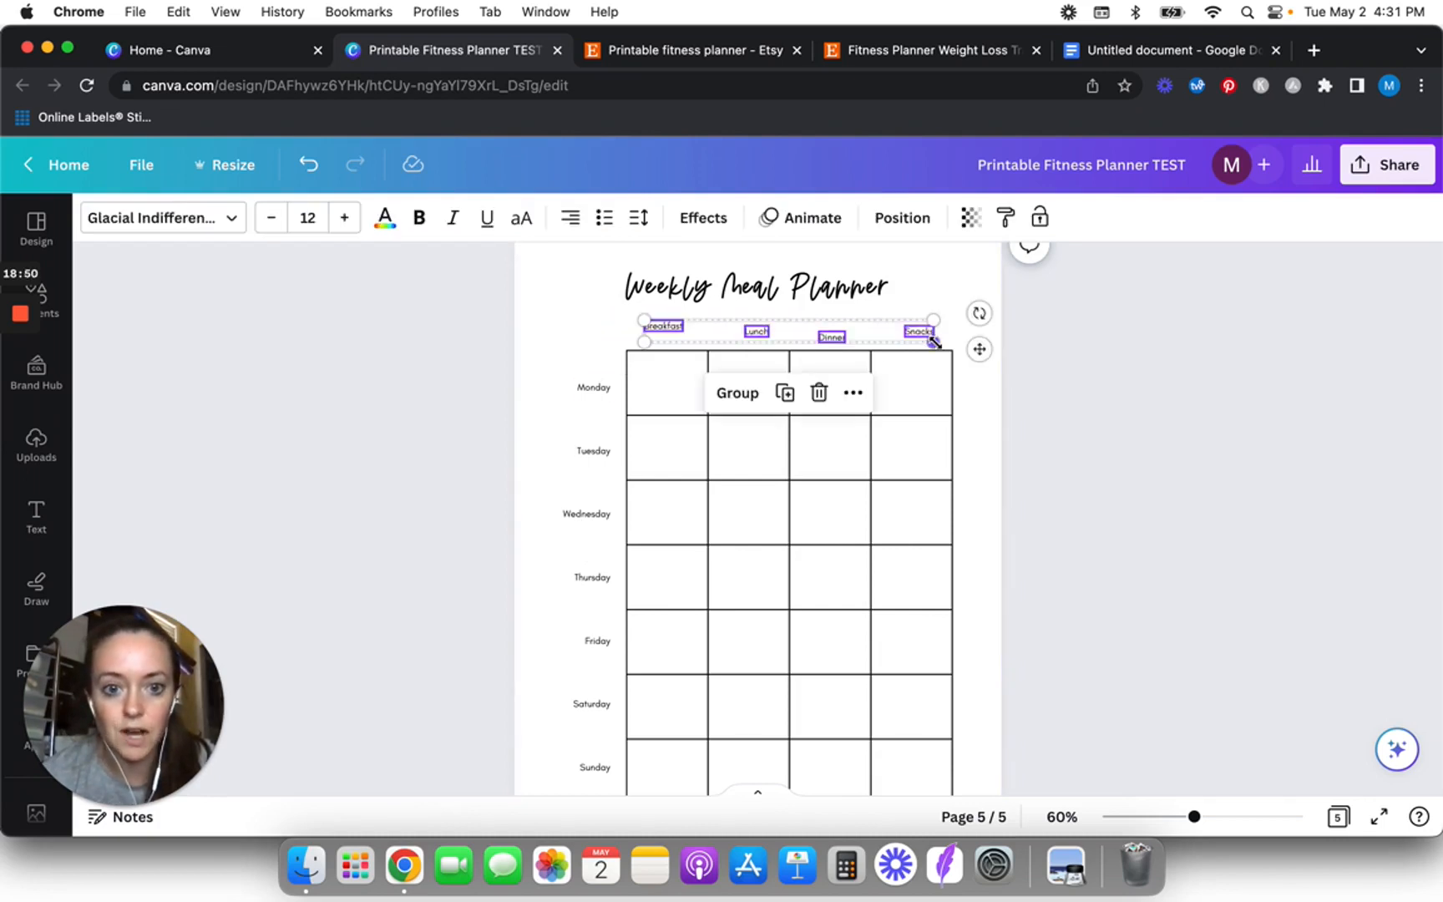
pyautogui.click(905, 218)
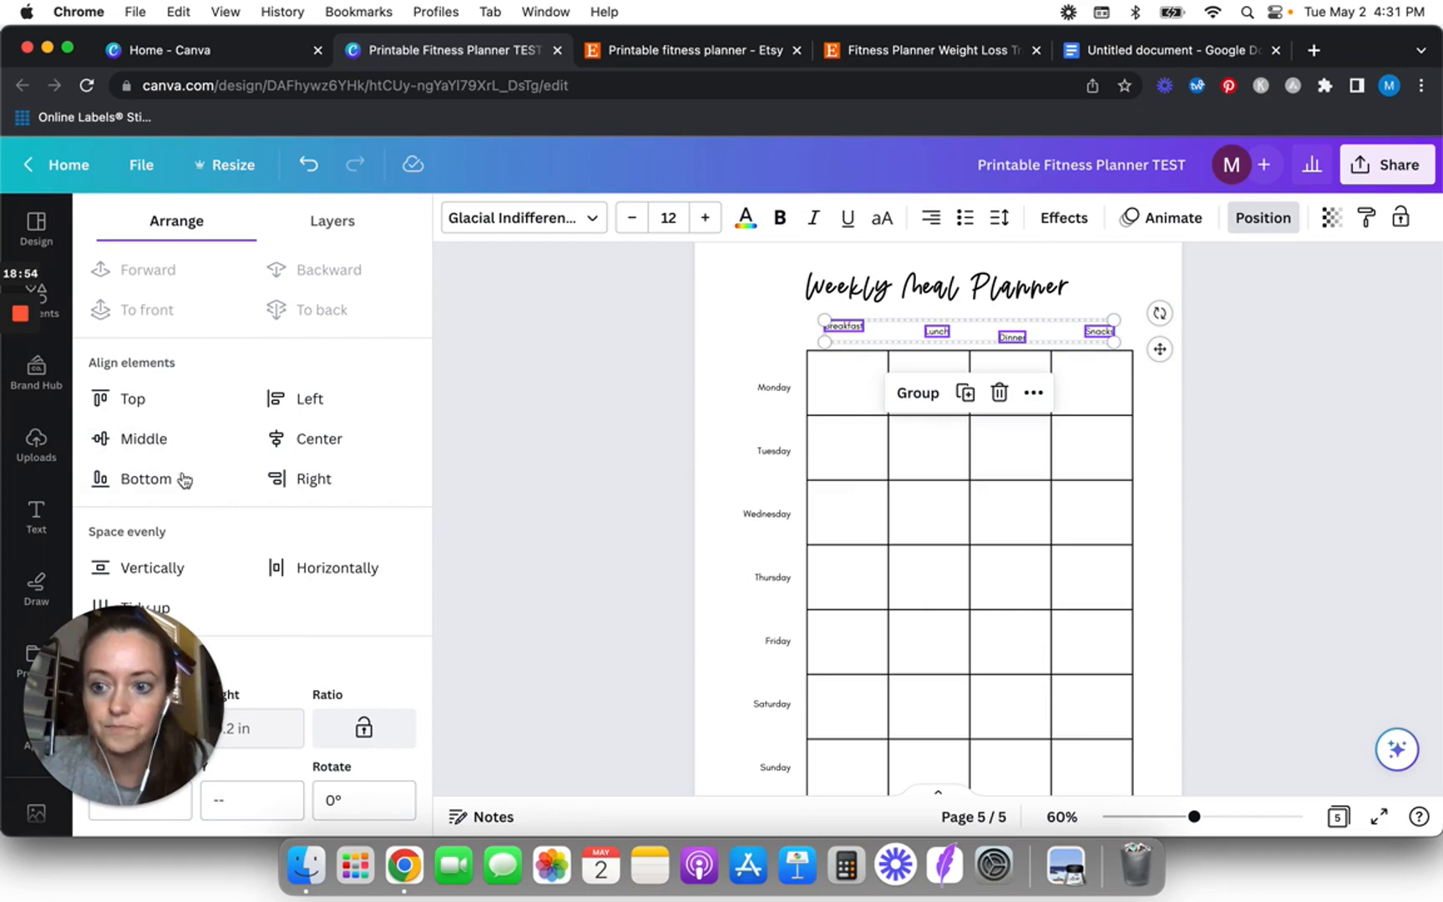
pyautogui.click(155, 438)
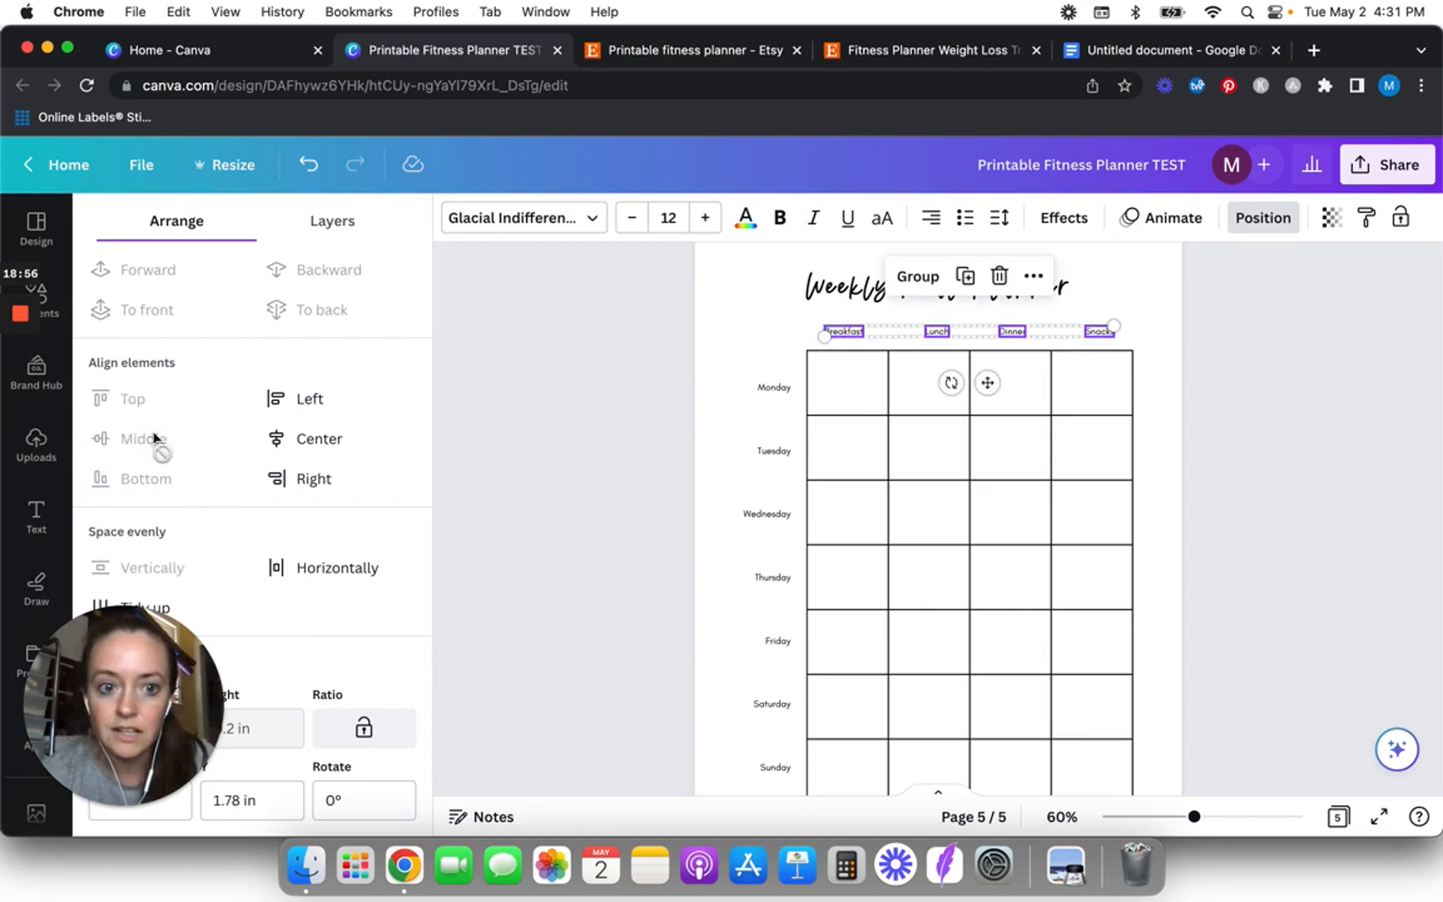
pyautogui.click(302, 568)
pyautogui.click(593, 451)
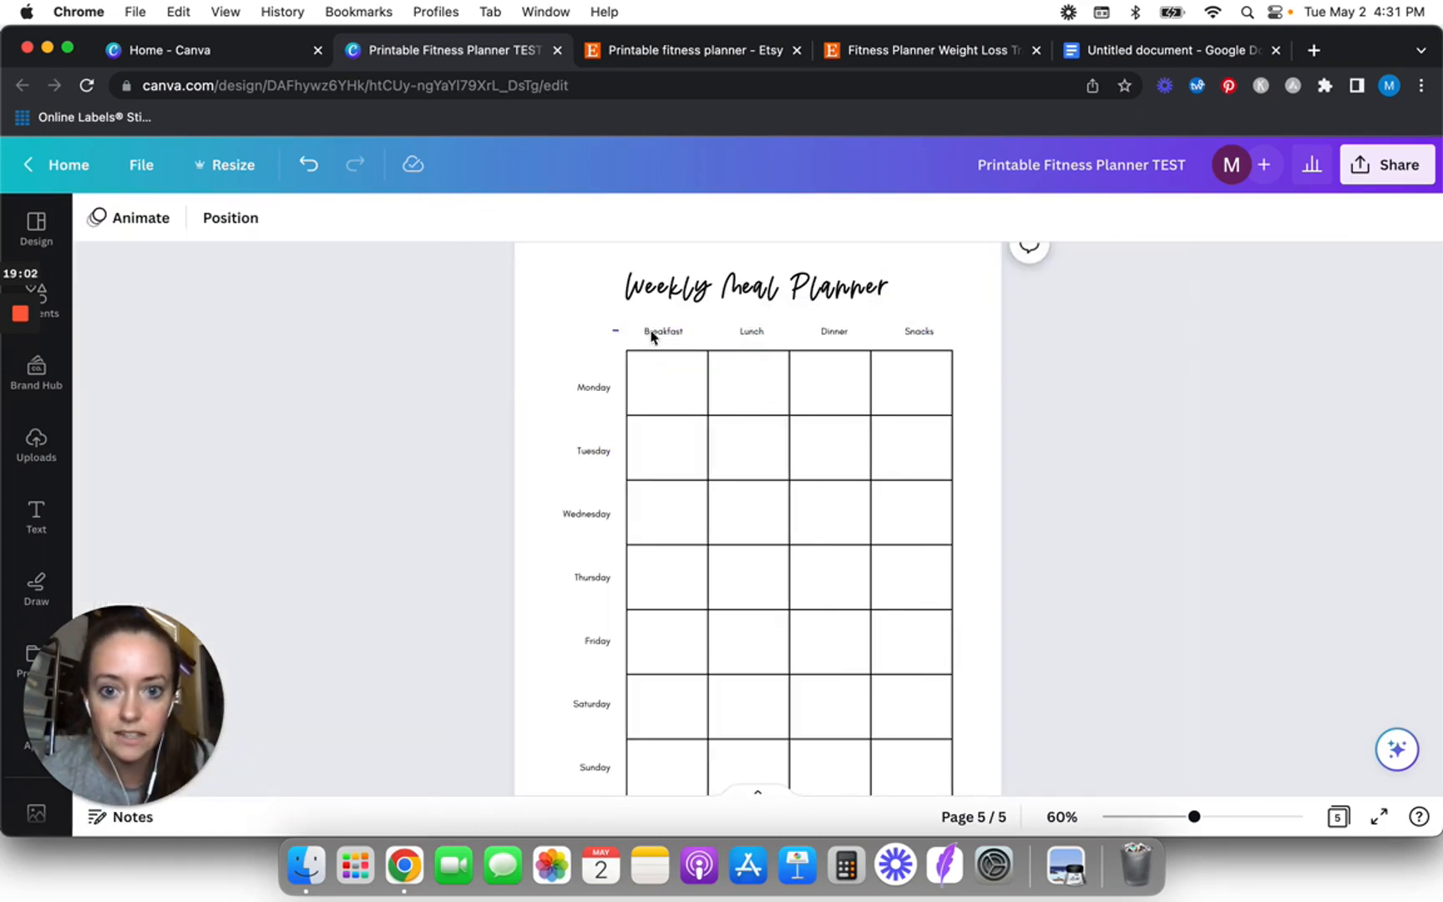
# - Nudge the four meal labels down together so they sit slightly closer to the table
pyautogui.moveTo(613, 326); pyautogui.dragTo(967, 351)
pyautogui.press('Down')
pyautogui.press('Down')
pyautogui.press('Down')
pyautogui.press('Down')
pyautogui.press('Down')
pyautogui.press('Down')
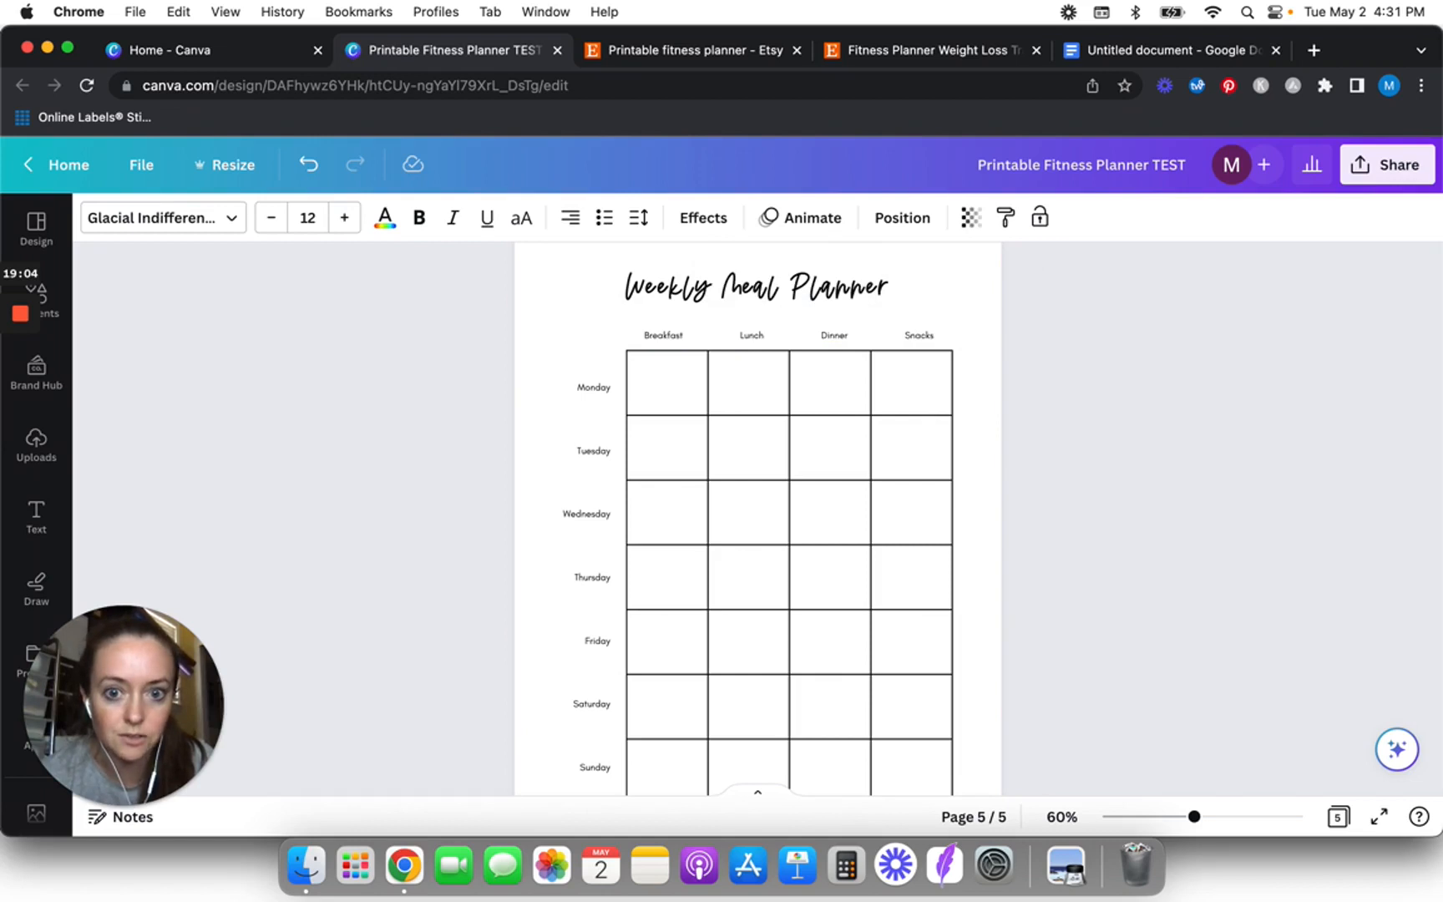
pyautogui.click(1174, 492)
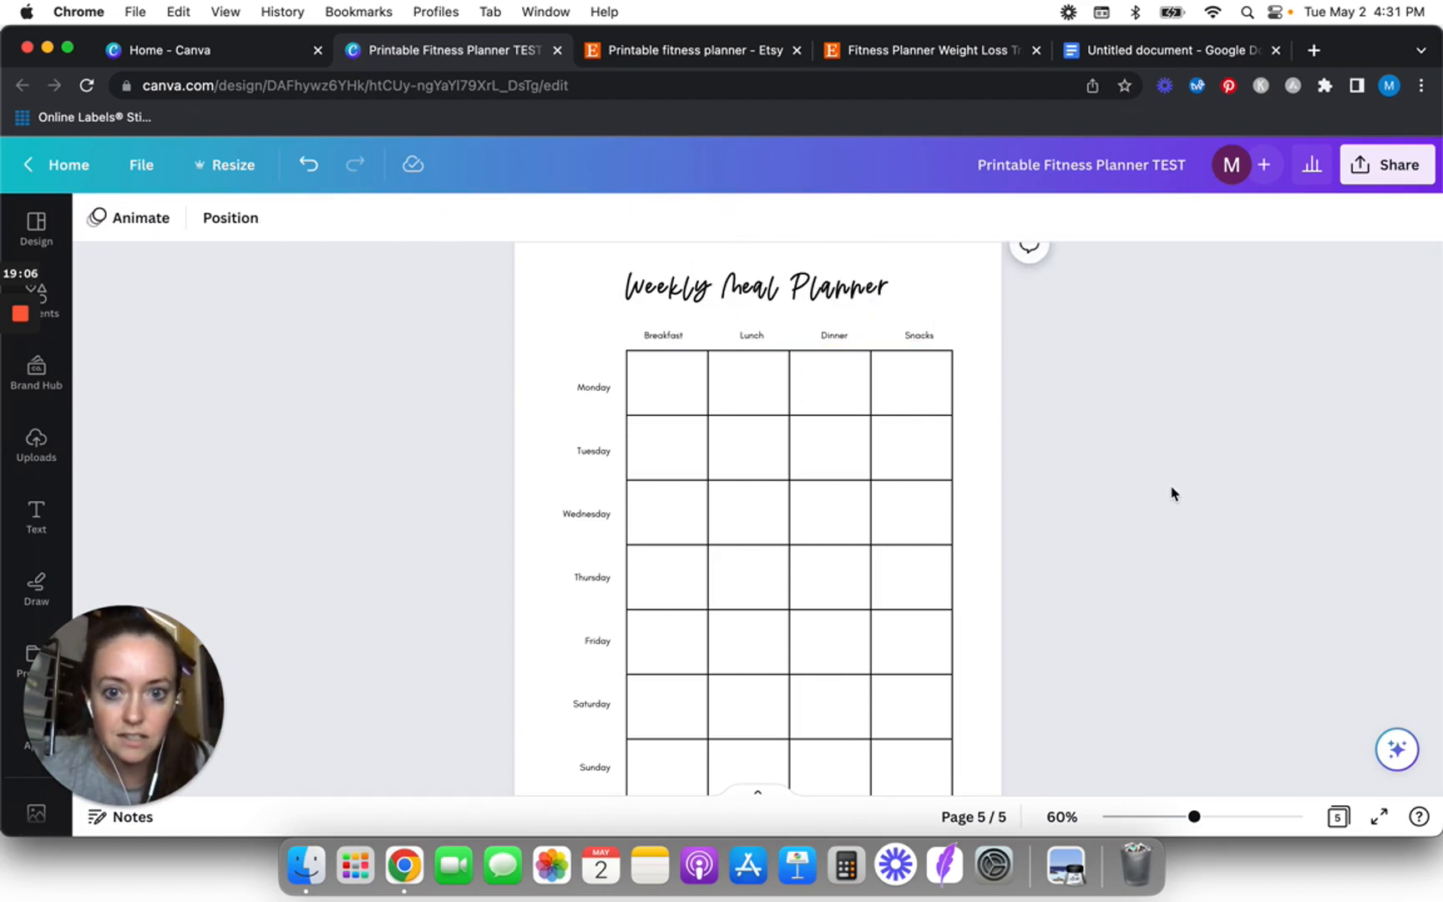
# - Review the Weekly Meal Planner page at different zoom levels, checking the table, weekday labels and meal headings
pyautogui.scroll(-5, 1173, 492)
pyautogui.scroll(-2, 1172, 494)
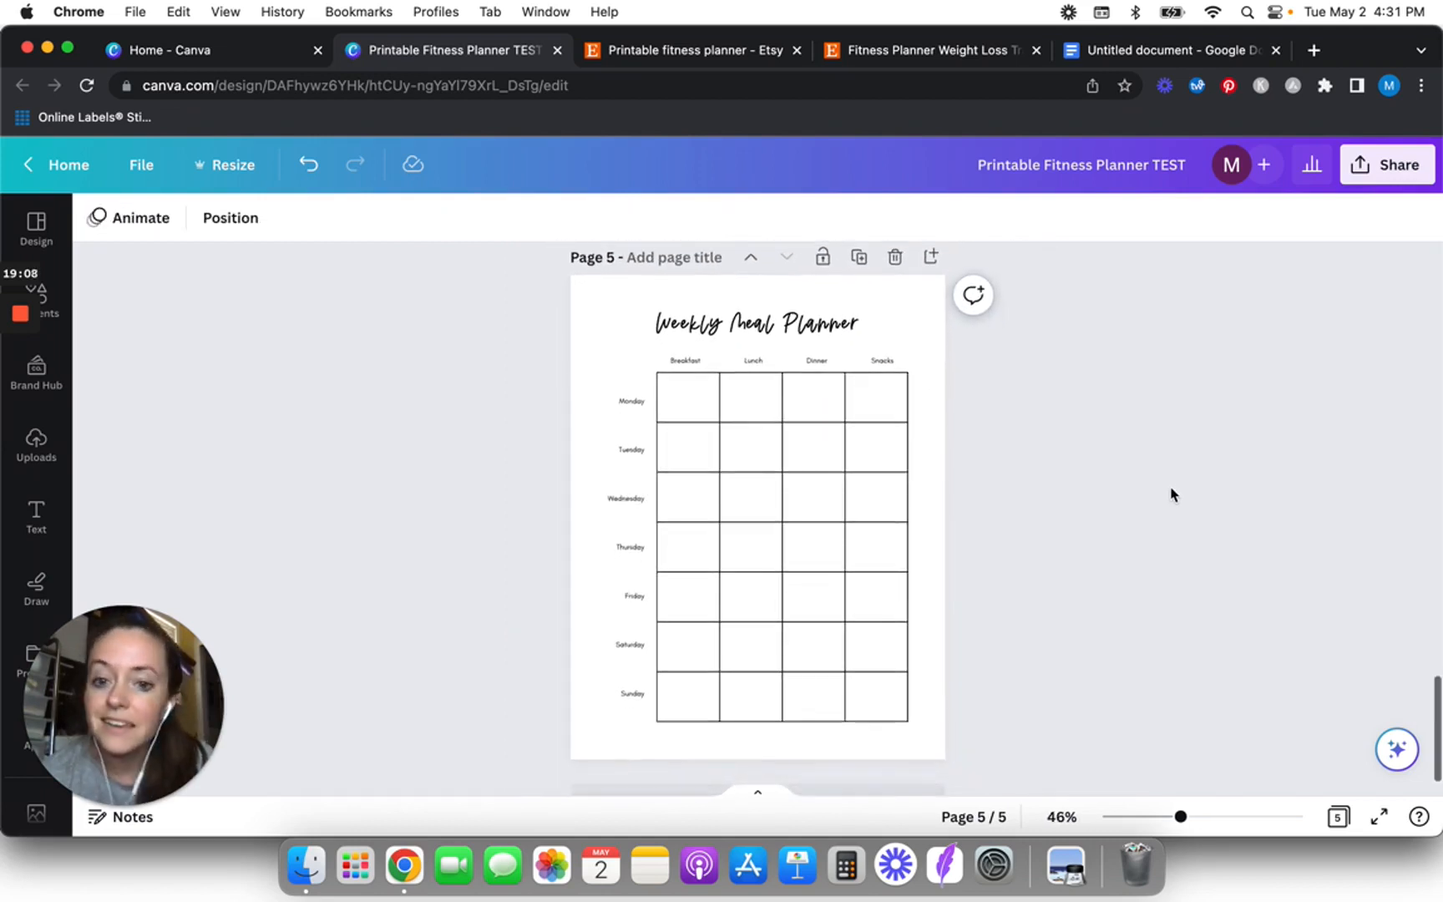
pyautogui.scroll(5, 1172, 494)
pyautogui.scroll(-5, 1172, 493)
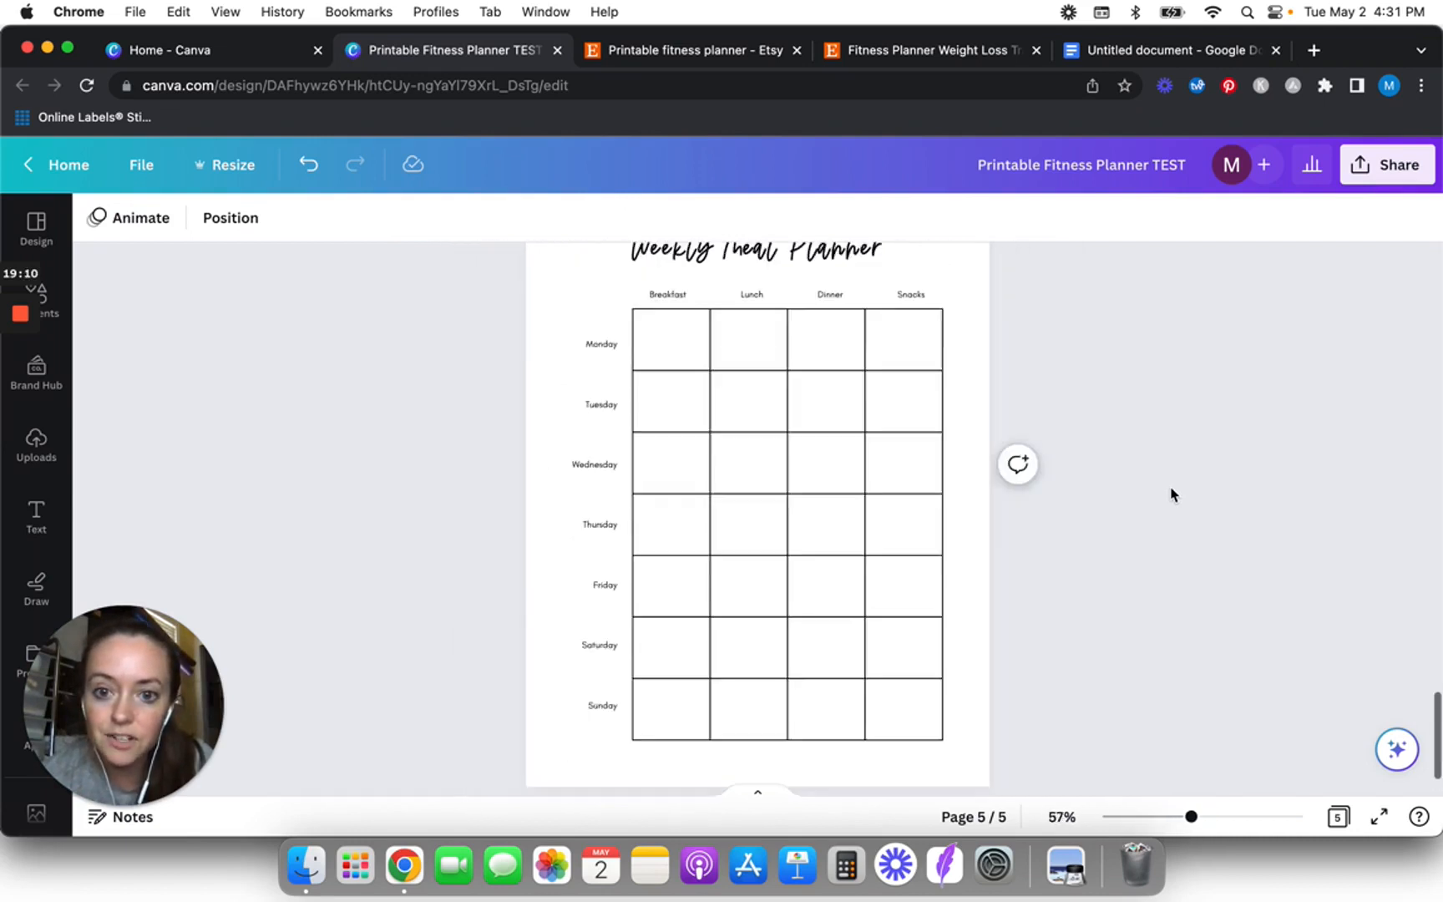
pyautogui.scroll(3, 1172, 494)
pyautogui.scroll(2, 1172, 494)
pyautogui.scroll(-6, 1172, 494)
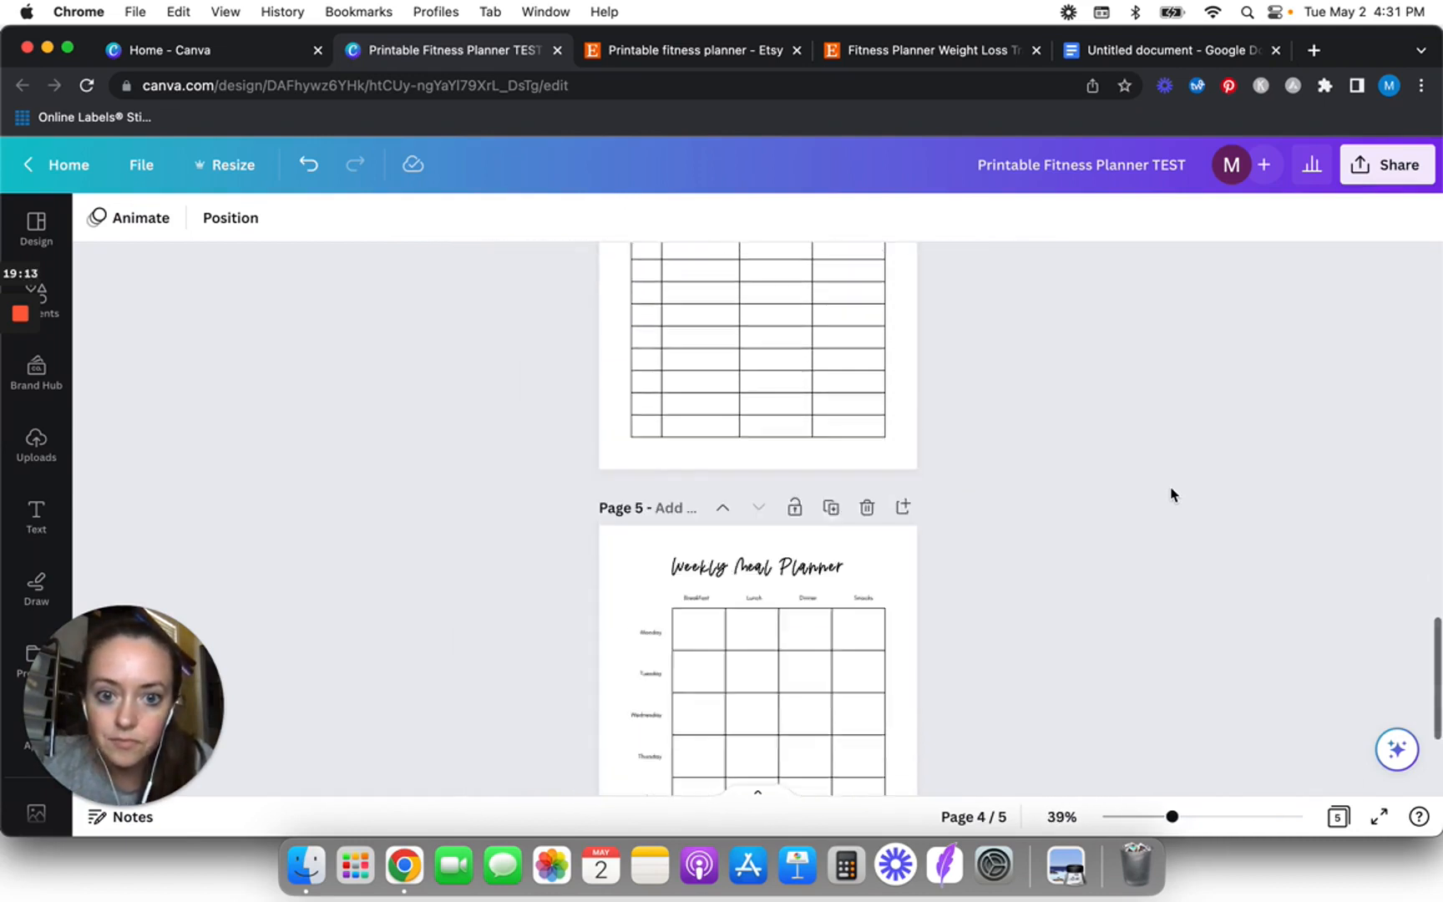
pyautogui.scroll(5, 742, 553)
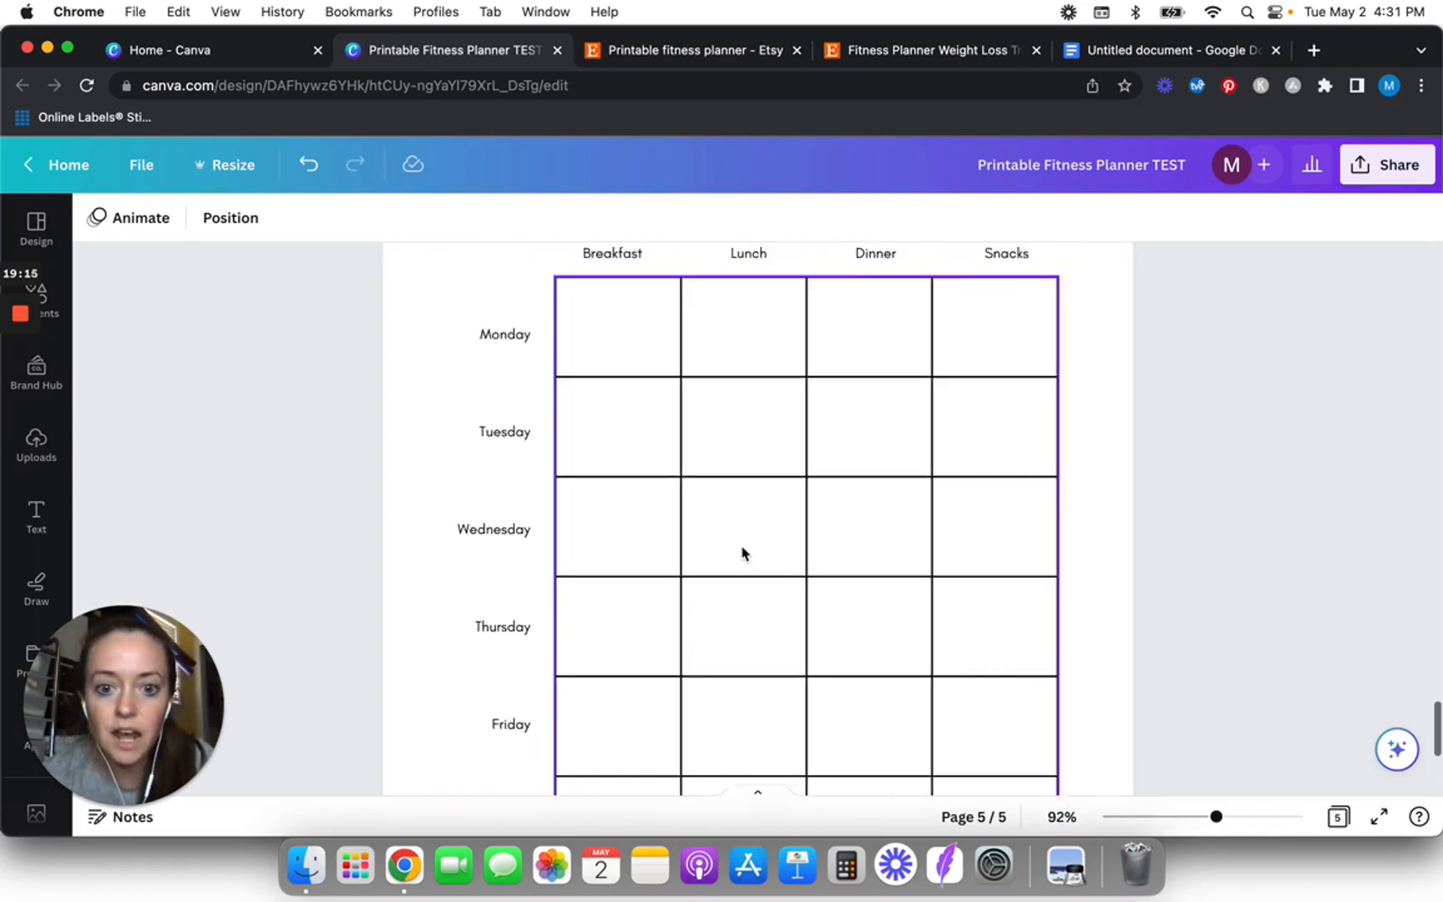
pyautogui.scroll(-3, 743, 553)
pyautogui.scroll(-2, 460, 538)
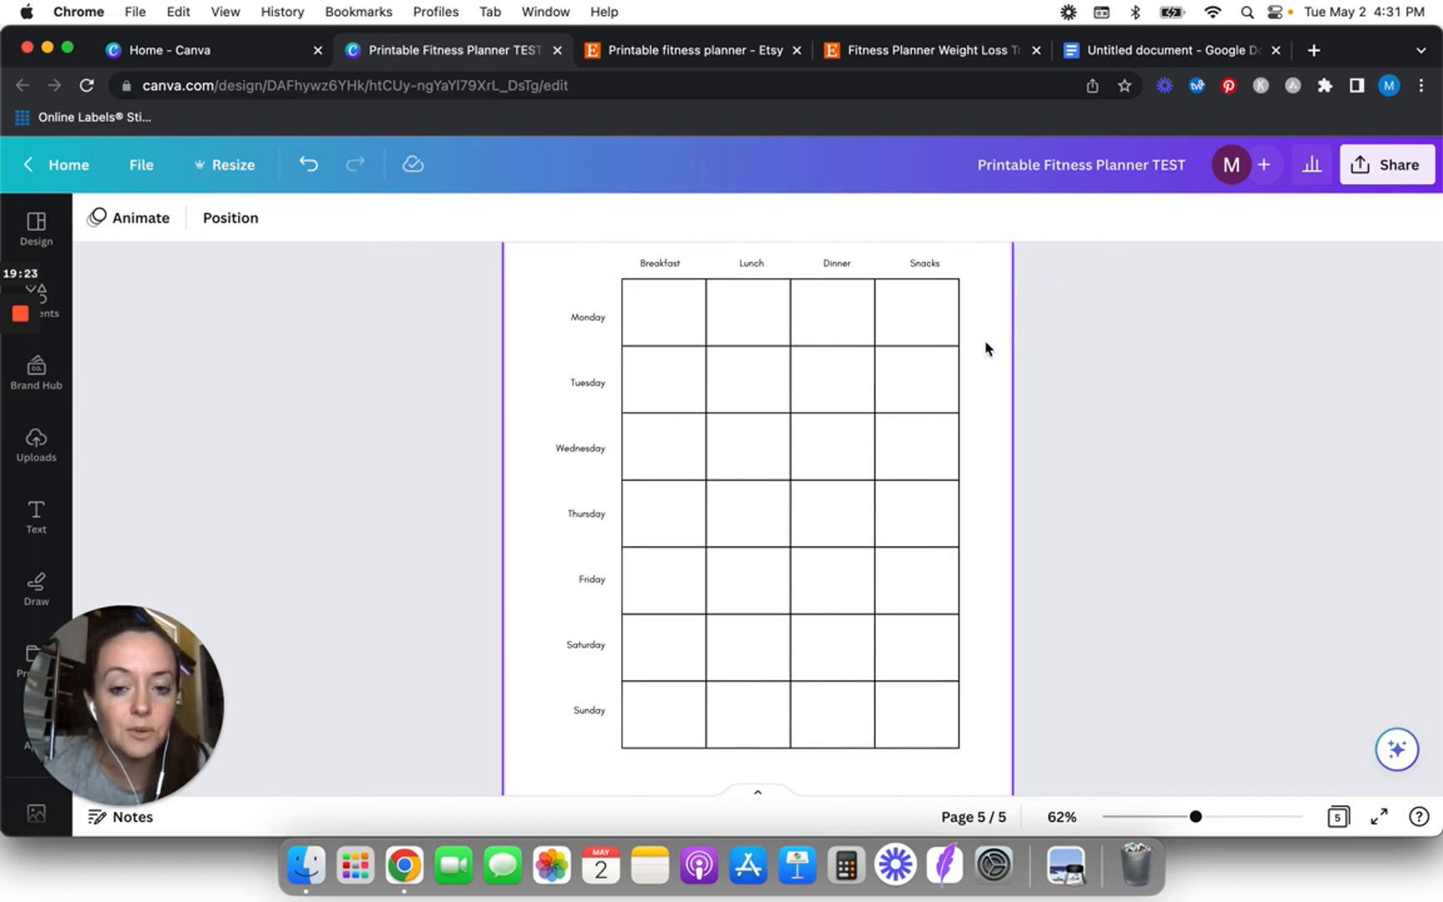
pyautogui.scroll(1, 974, 276)
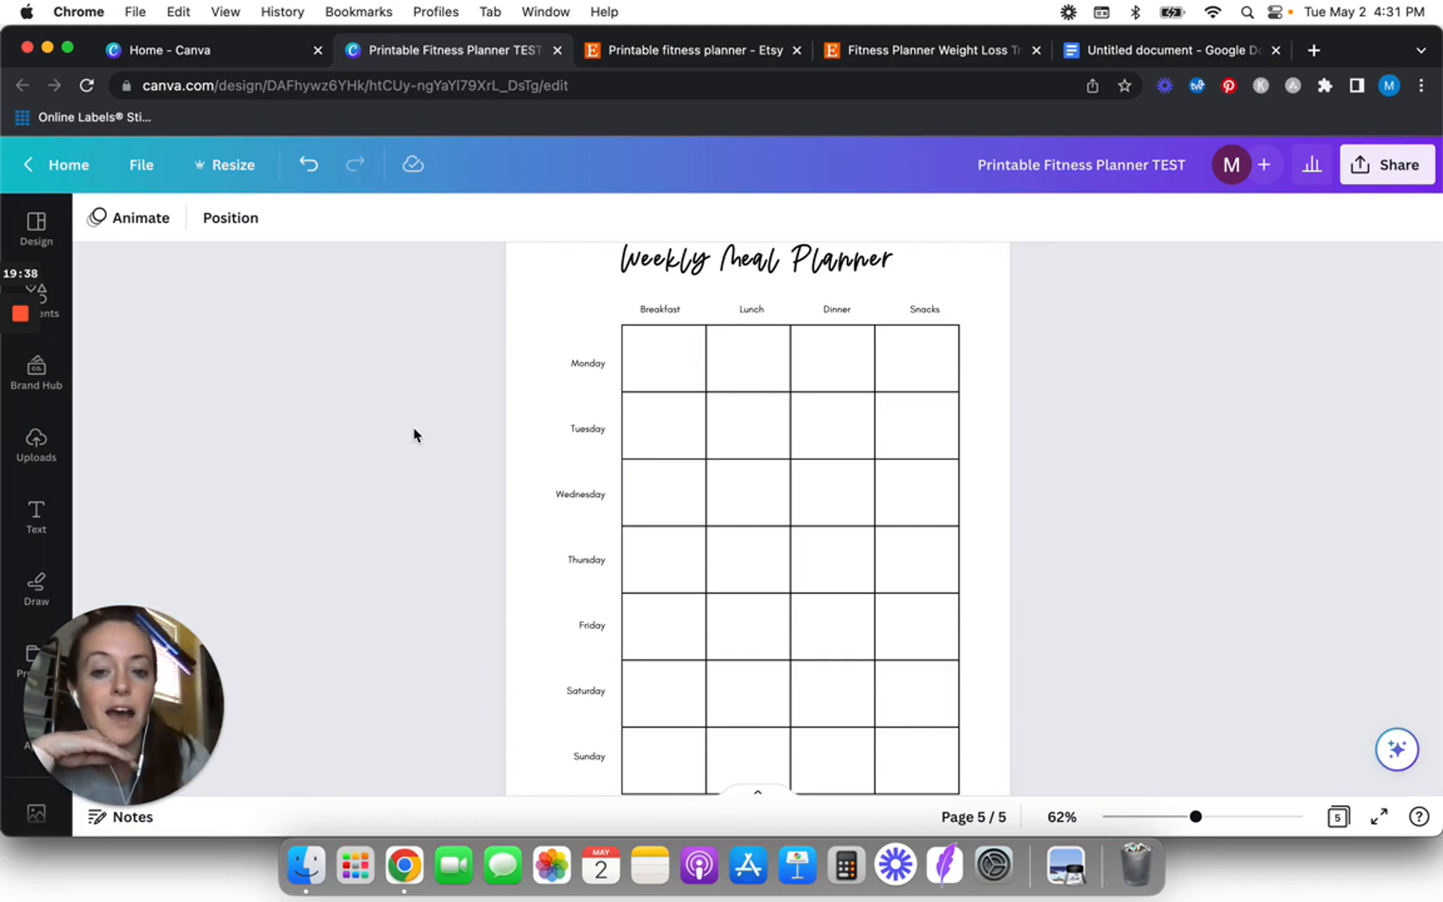
pyautogui.scroll(2, 414, 434)
pyautogui.scroll(-2, 413, 434)
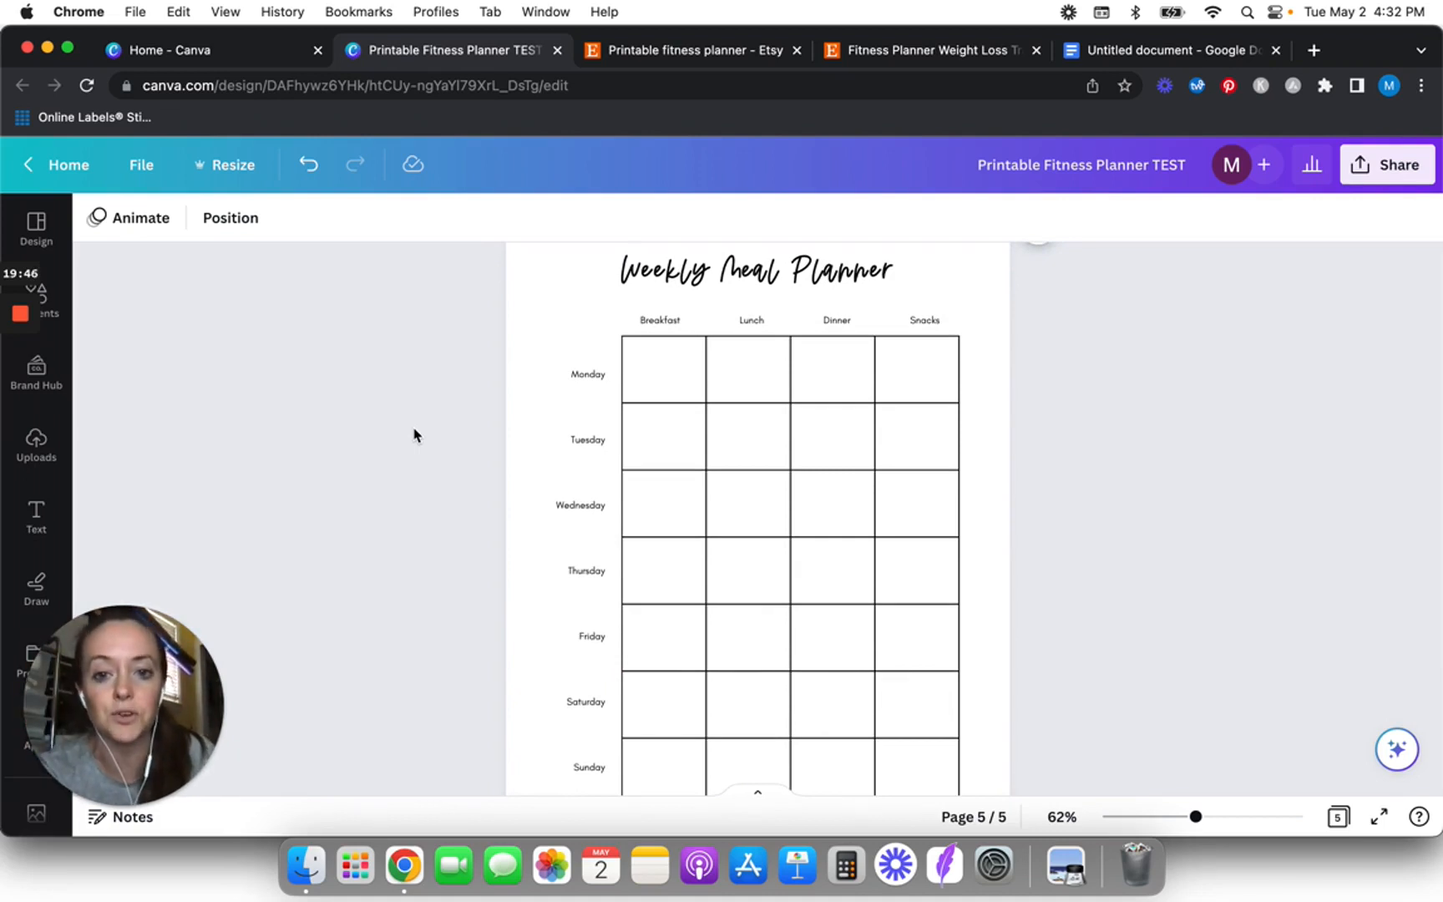
pyautogui.scroll(1, 413, 435)
pyautogui.scroll(-3, 412, 431)
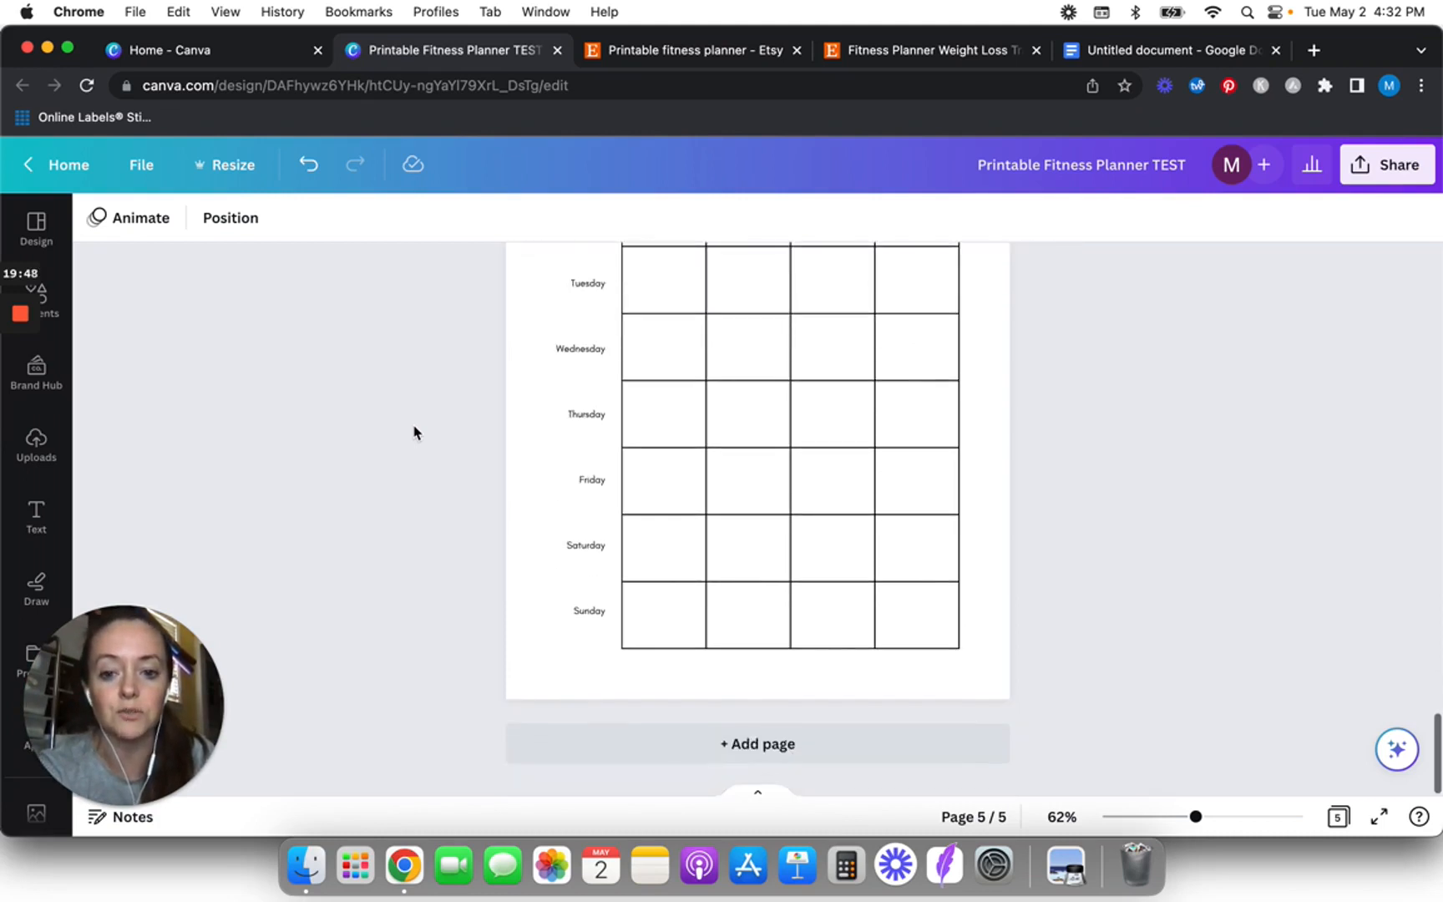
pyautogui.scroll(-1, 399, 474)
pyautogui.scroll(-4, 399, 475)
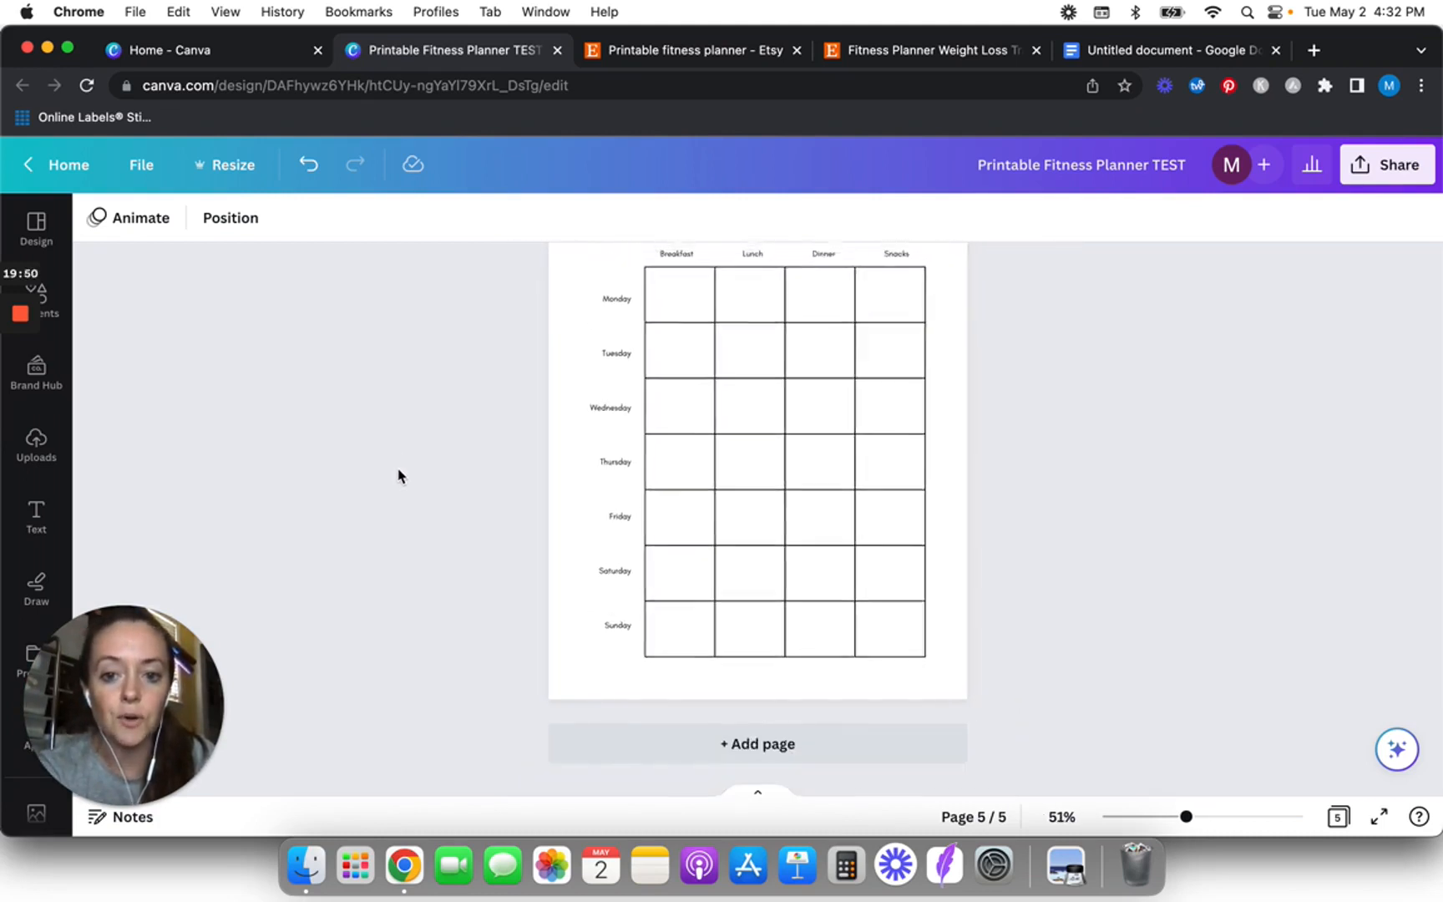
# - Check off Weekly meal planner in the Google Docs checklist and return to the Canva design
pyautogui.click(1153, 48)
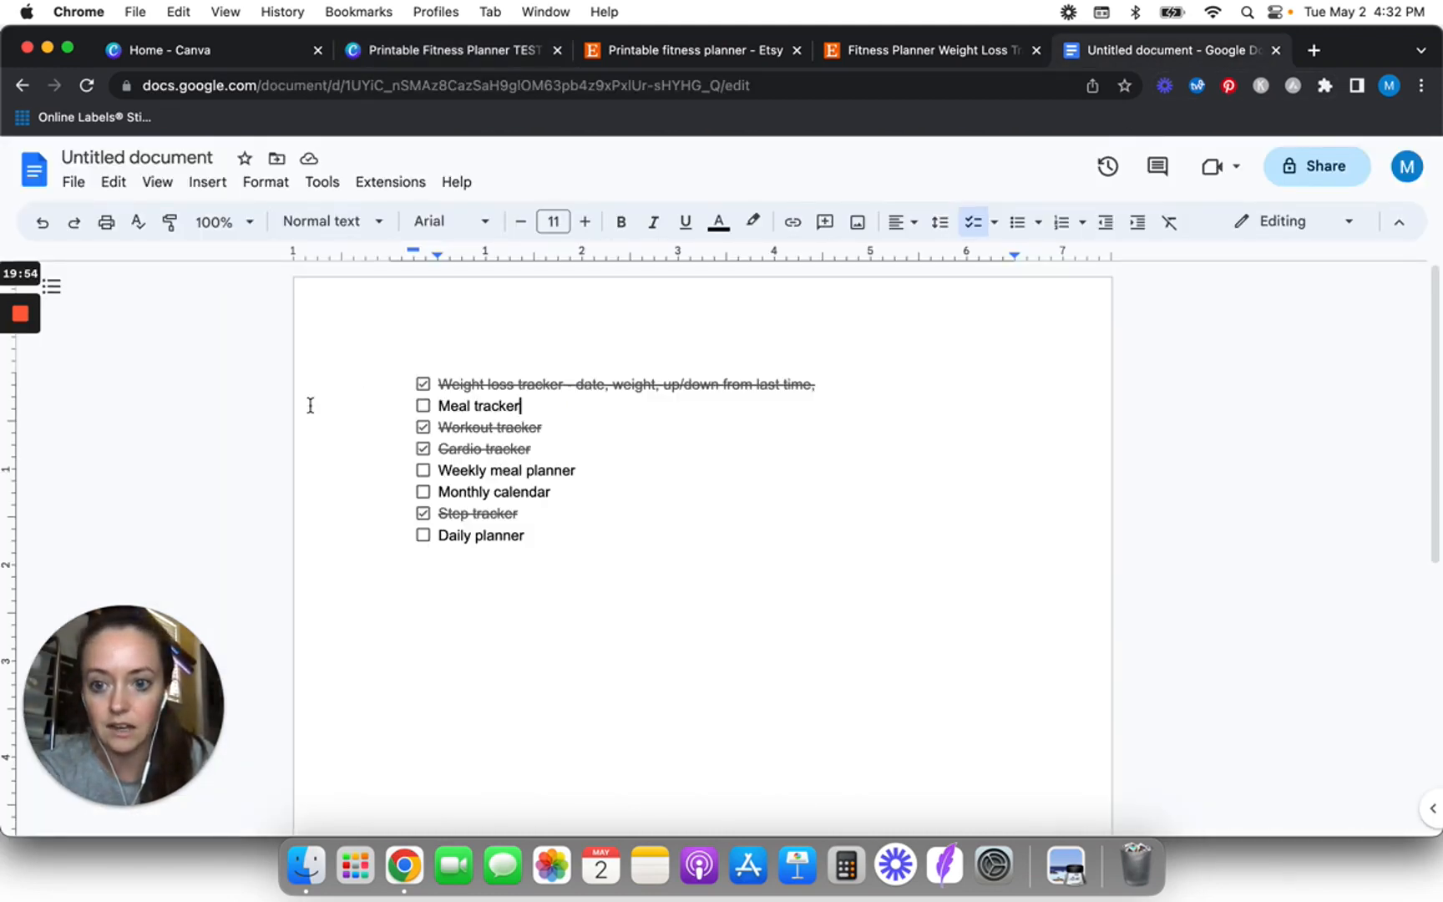
pyautogui.click(431, 470)
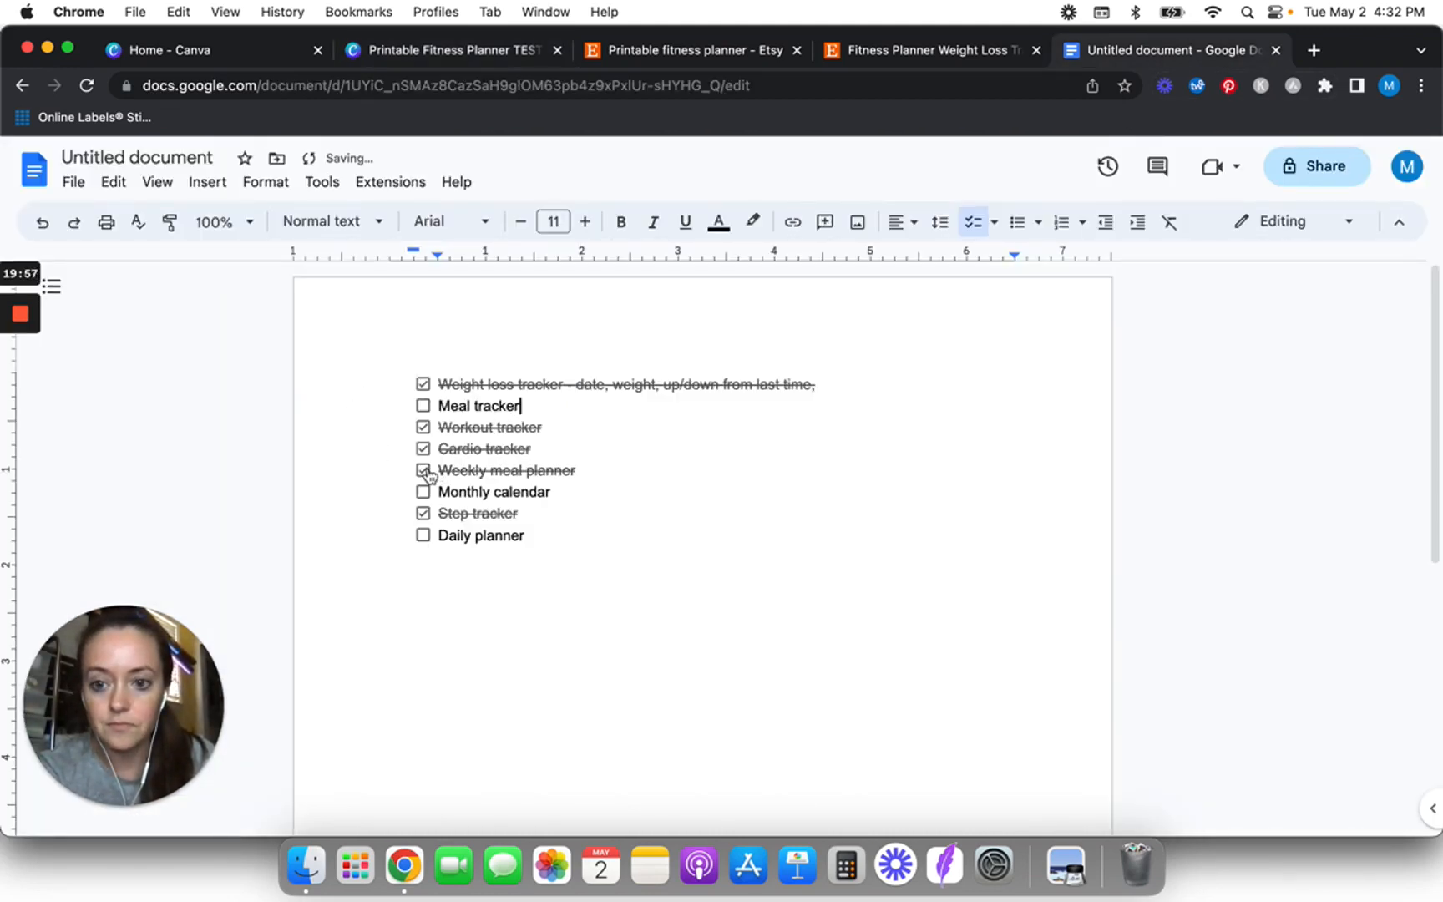
pyautogui.click(565, 493)
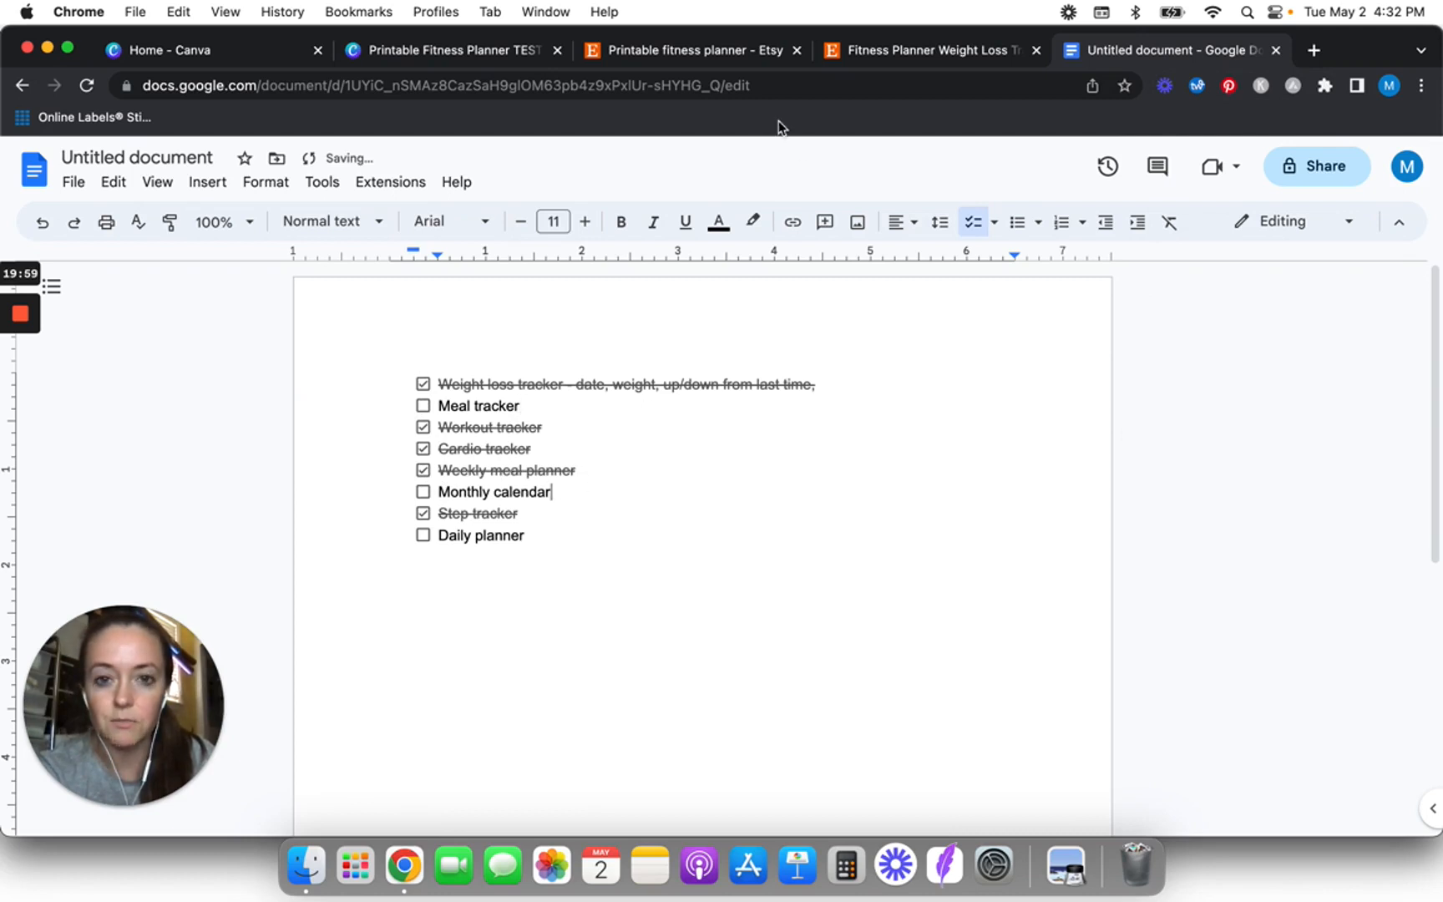
pyautogui.click(464, 52)
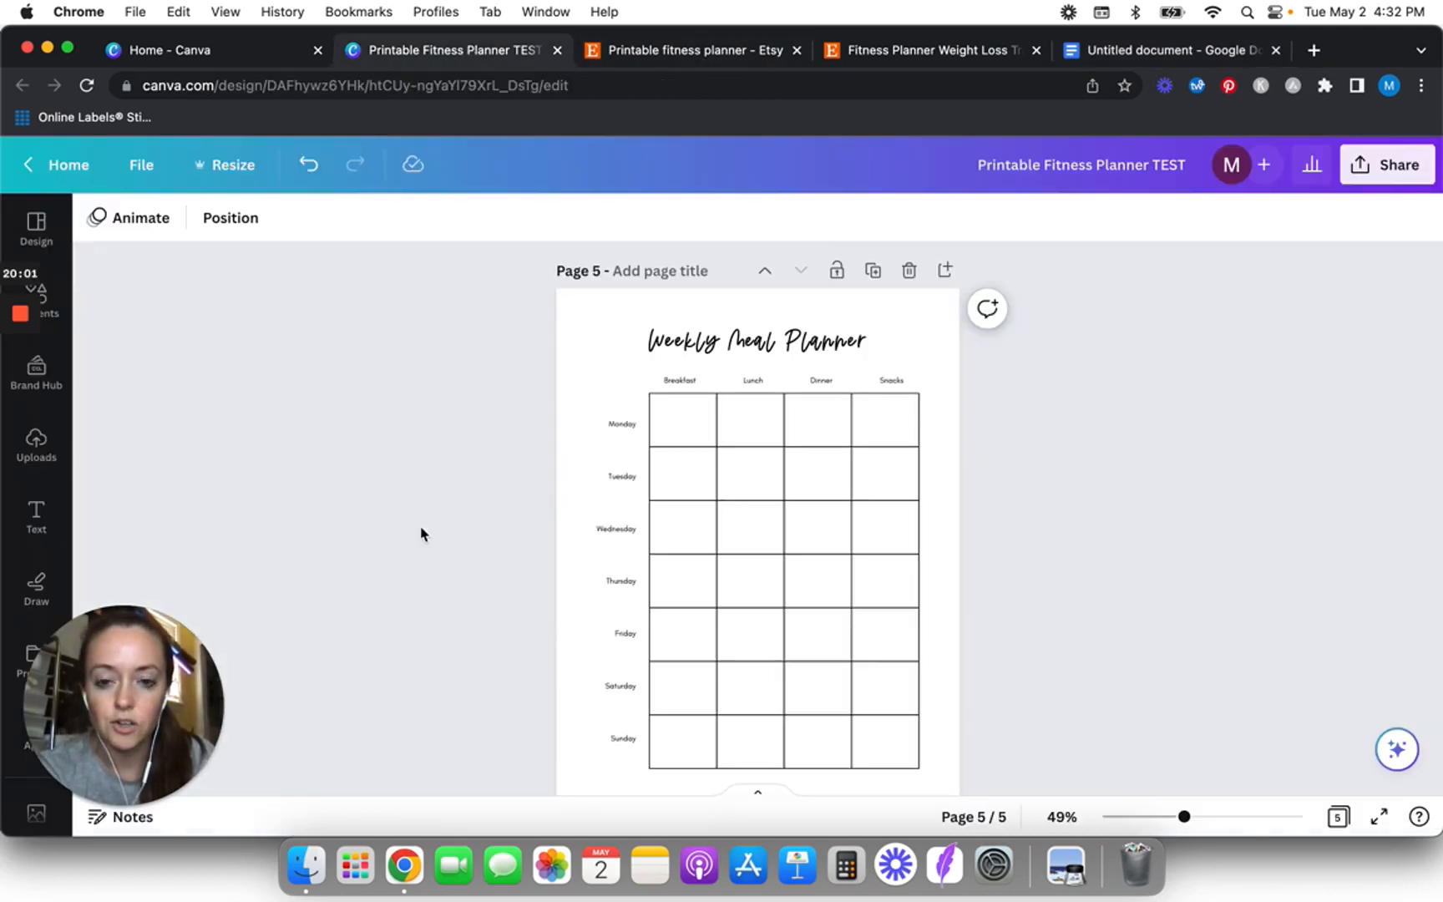
# - Check the unfinished items in the Google Docs checklist and return to the Canva design
pyautogui.scroll(-2, 421, 535)
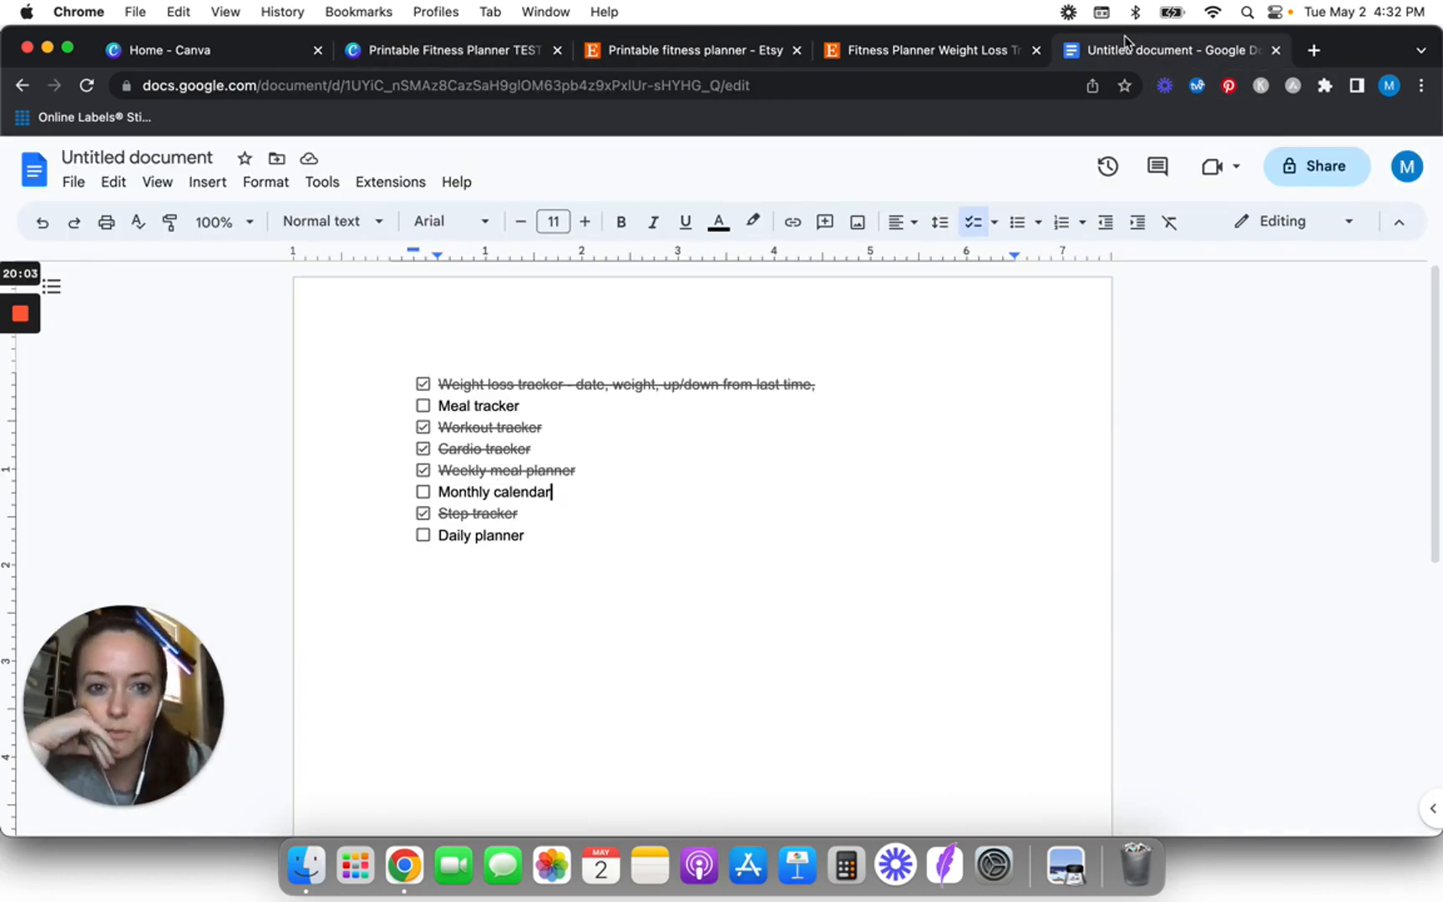
pyautogui.click(1125, 35)
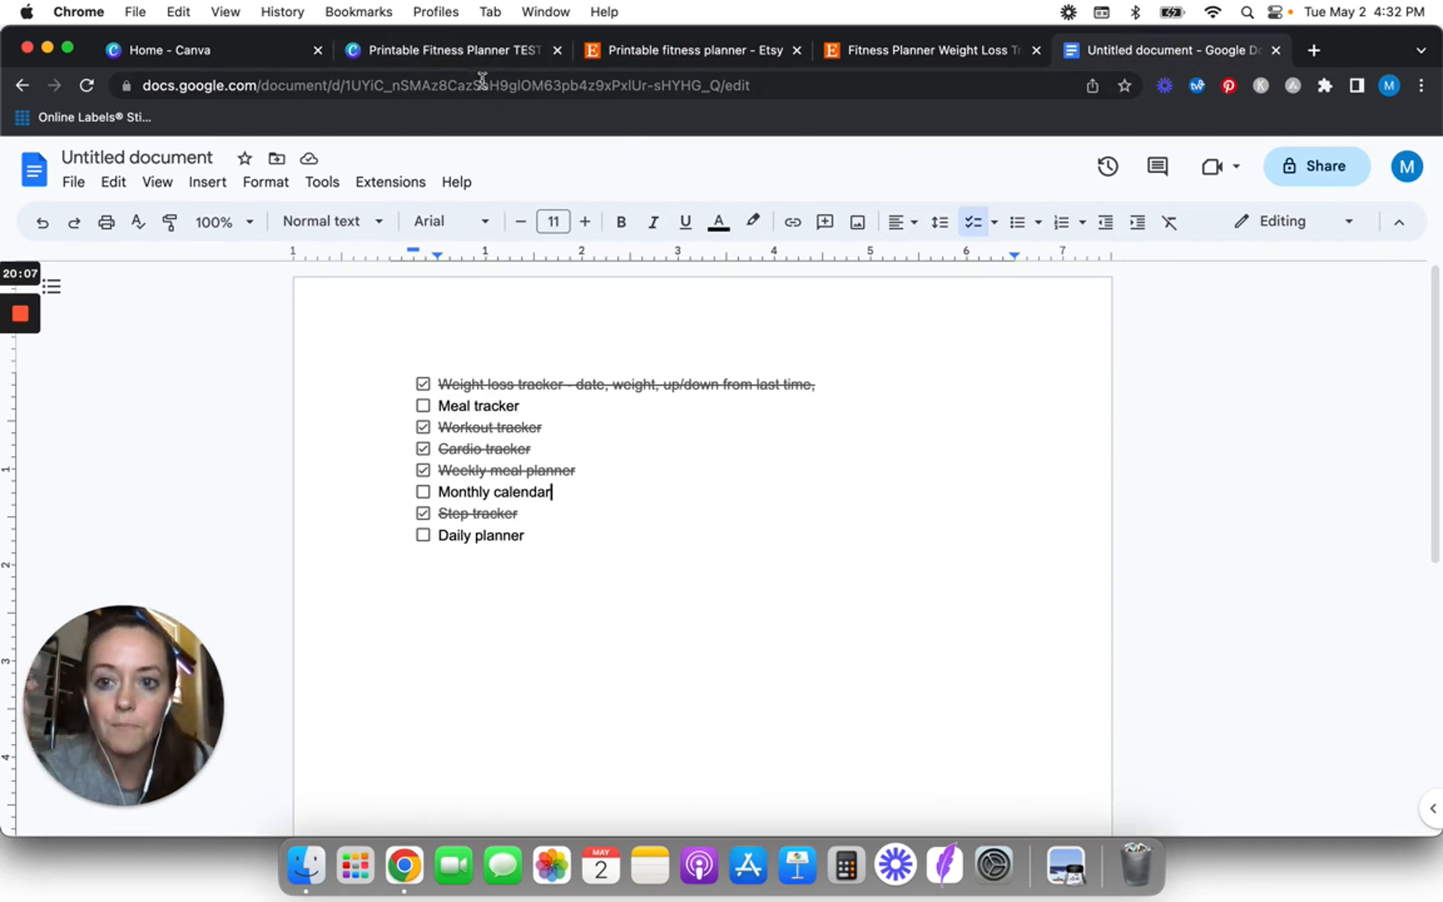
pyautogui.click(459, 50)
# - Duplicate the Step Tracker page and retitle the copy Meal Tracker
pyautogui.scroll(10, 445, 505)
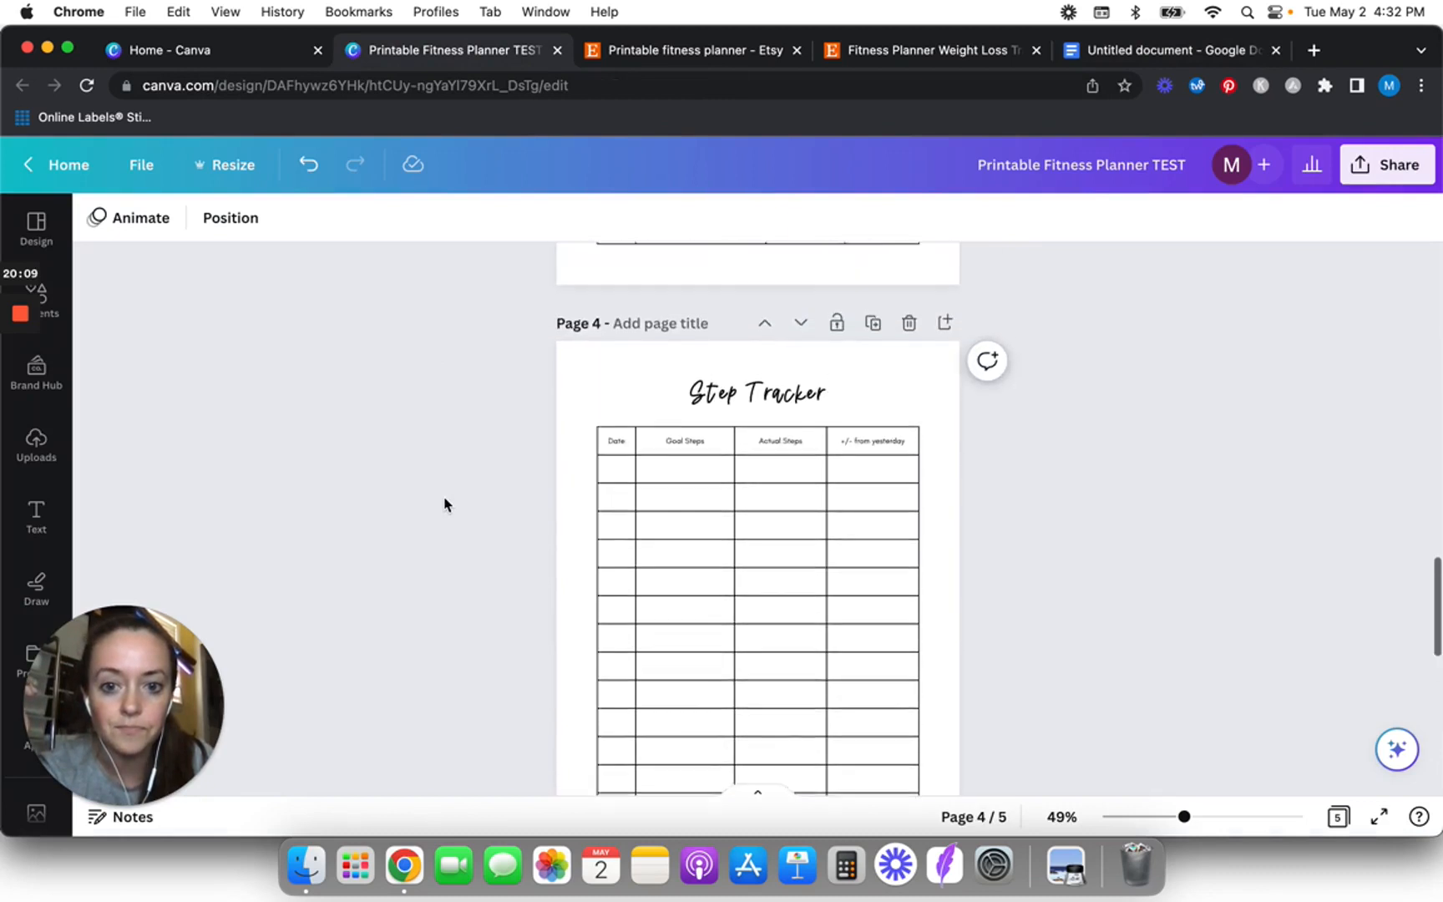
pyautogui.click(874, 327)
pyautogui.doubleClick(761, 309)
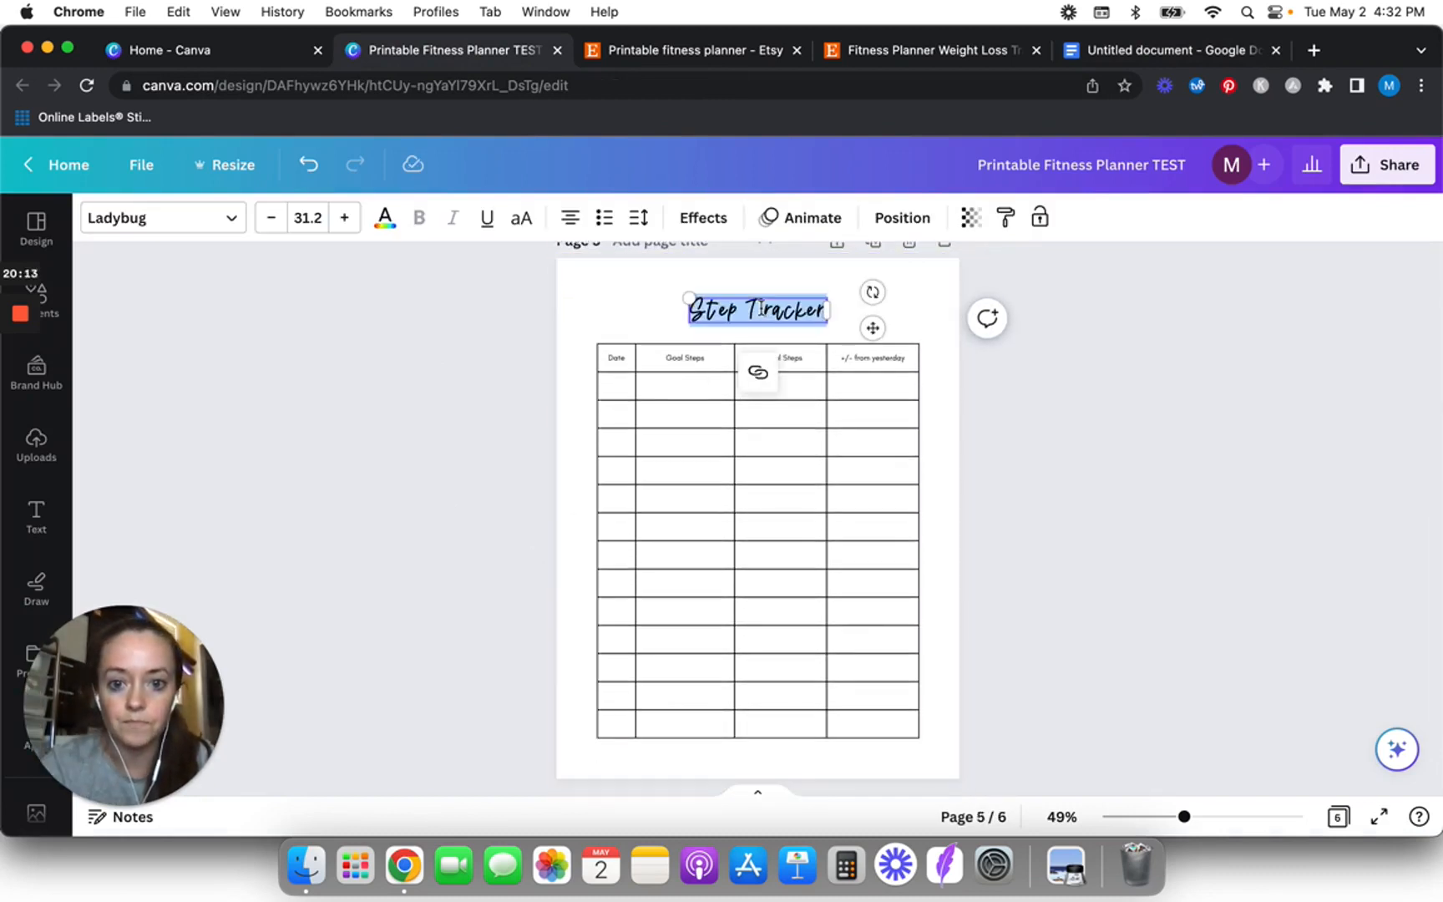
pyautogui.write('Meal Tracker')
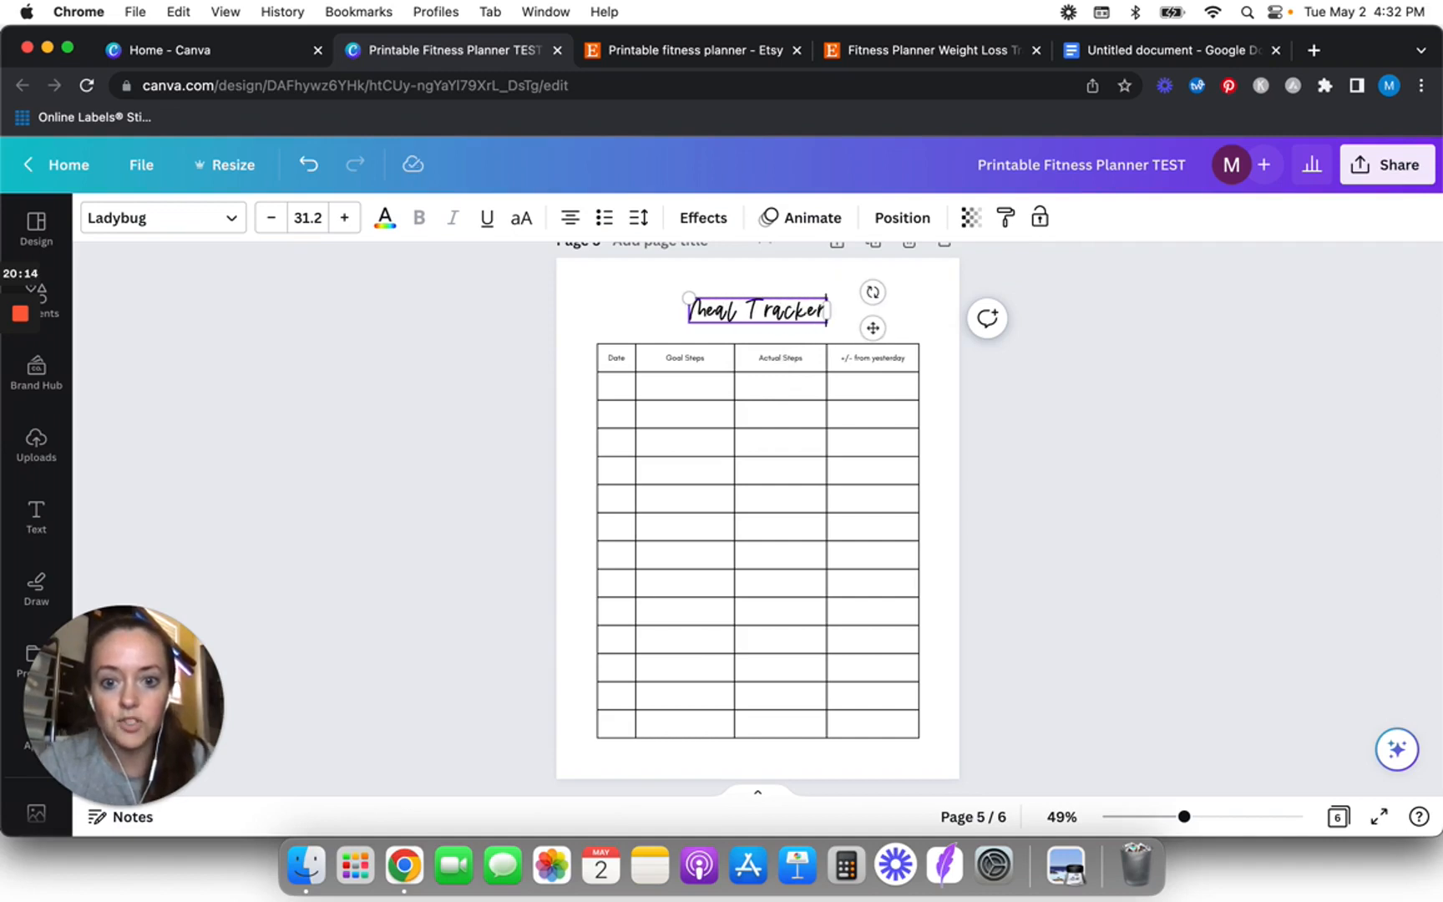
# - Replace the Goal Steps column heading on the Meal Tracker page with Breakfast
pyautogui.doubleClick(680, 357)
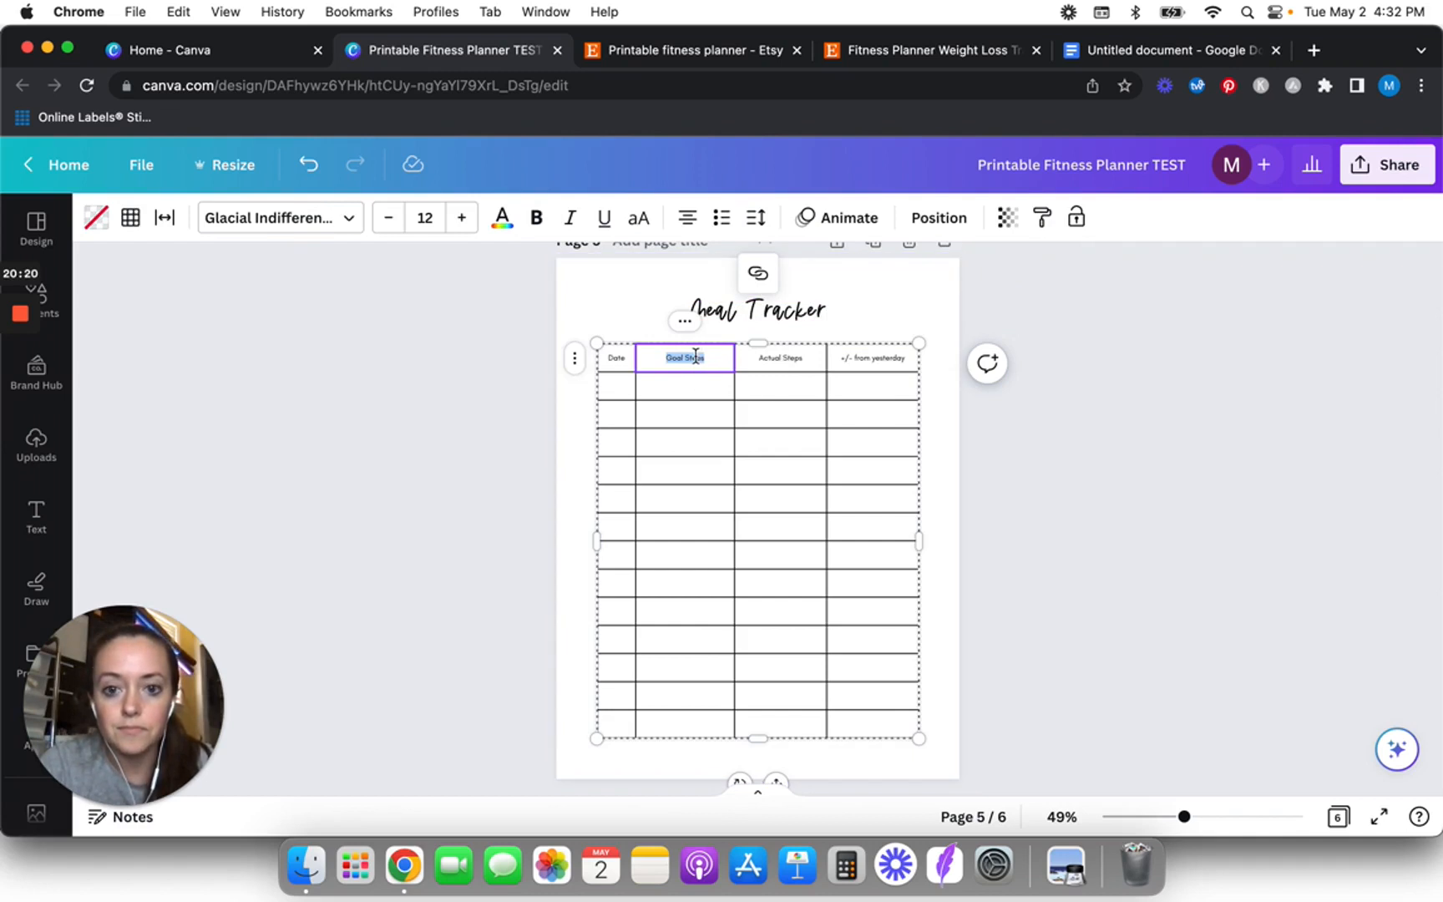
pyautogui.write('Mac')
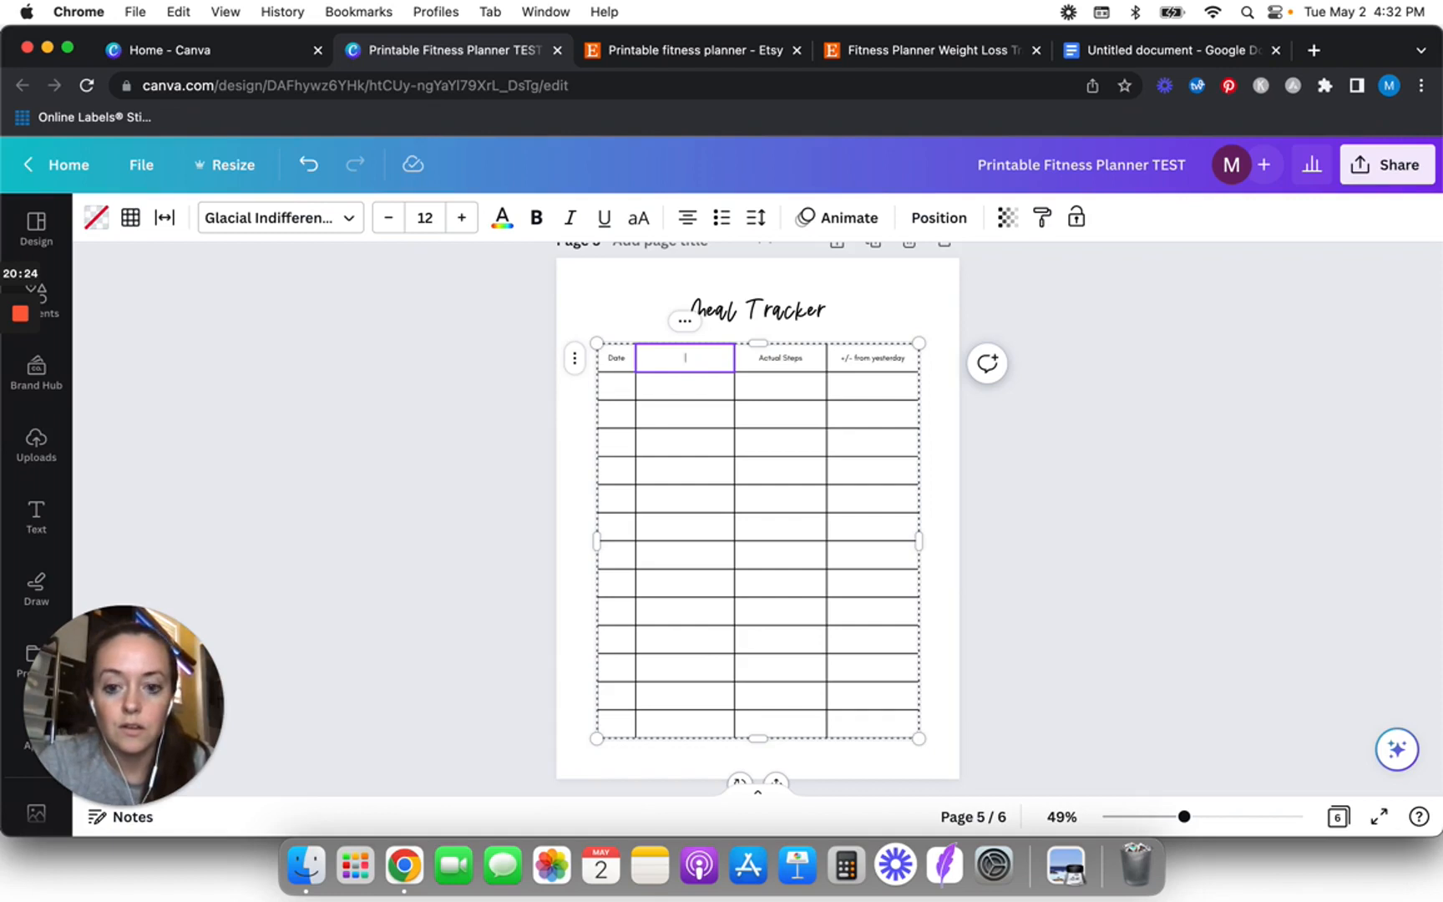
pyautogui.write('Brea')
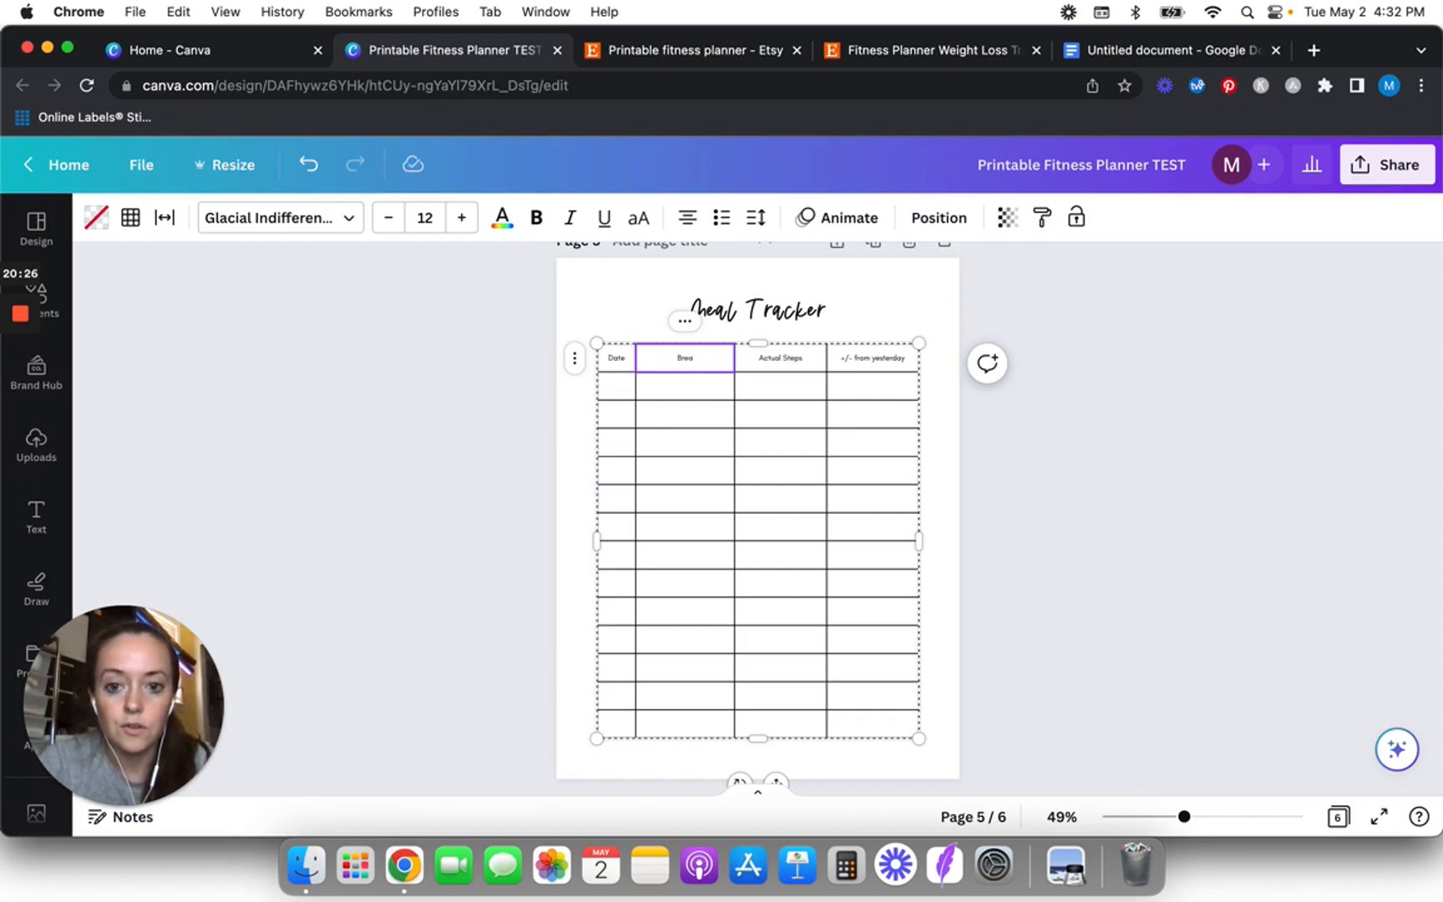
pyautogui.press('BackSpace')
pyautogui.press('BackSpace')
pyautogui.press('BackSpace')
pyautogui.press('BackSpace')
pyautogui.write('Breakfast')
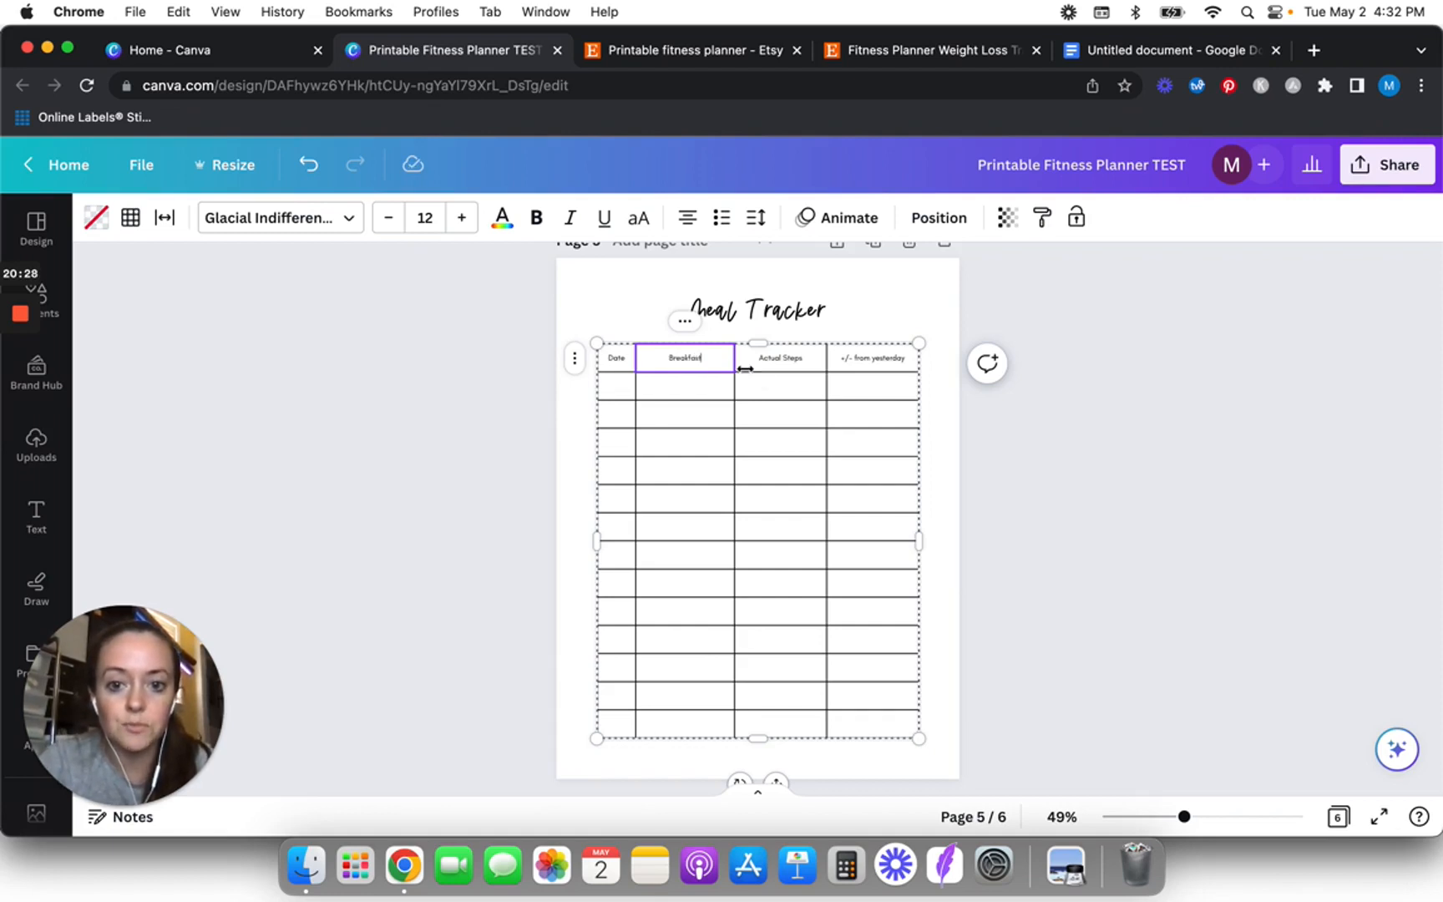
# - Replace the Actual Steps heading with Lunch and the +/- from yesterday heading with Dinner
pyautogui.doubleClick(783, 357)
pyautogui.write('Lunch')
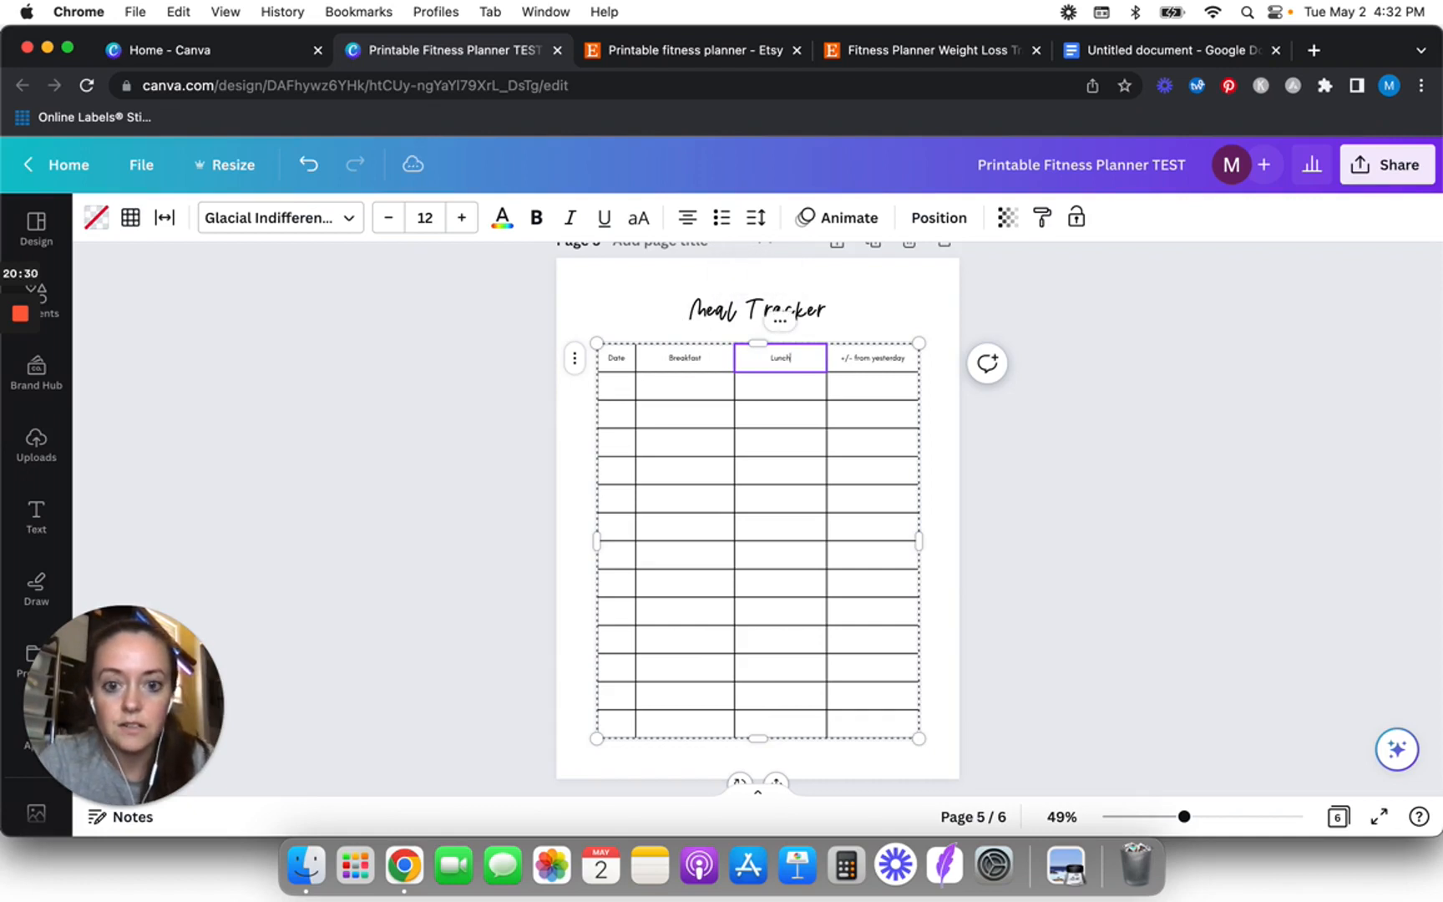
pyautogui.doubleClick(863, 365)
pyautogui.write('Dinner')
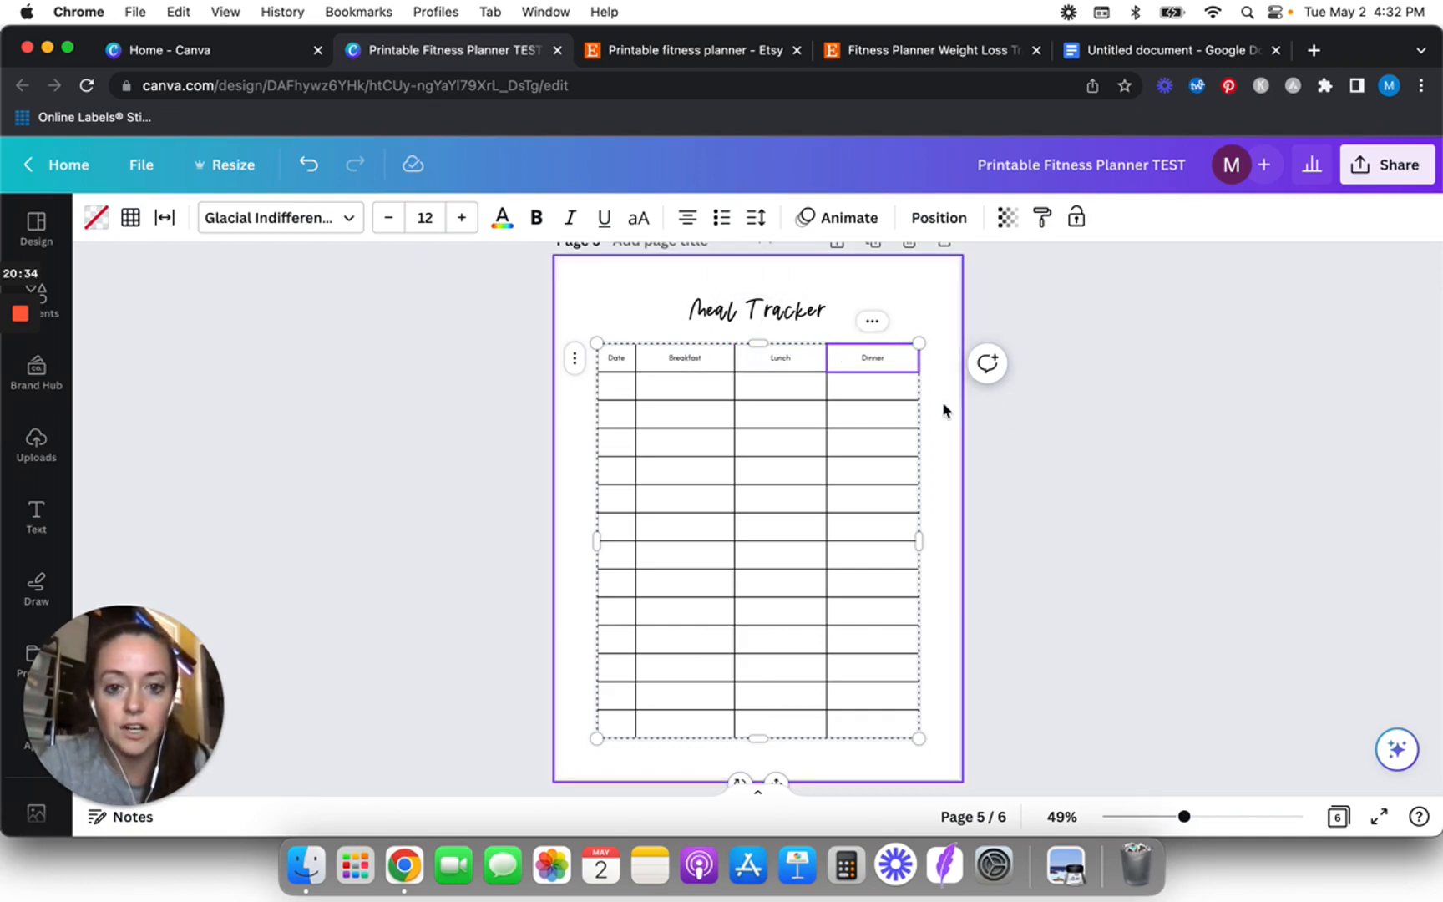
pyautogui.click(945, 411)
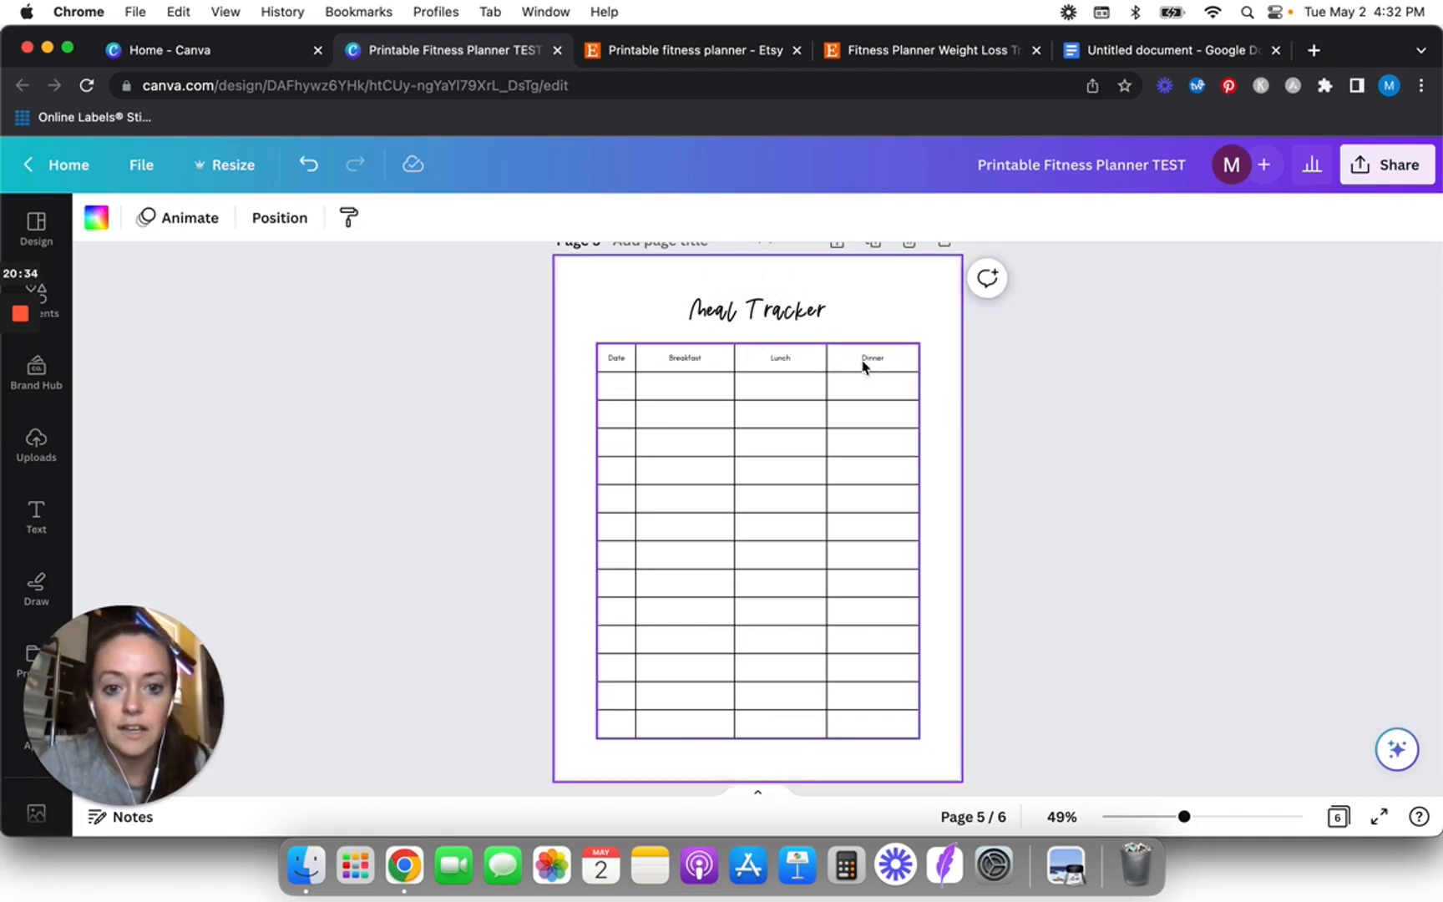
# - Try adding a row below the heading row of the Meal Tracker table, and undo it
pyautogui.click(878, 361)
pyautogui.click(575, 358)
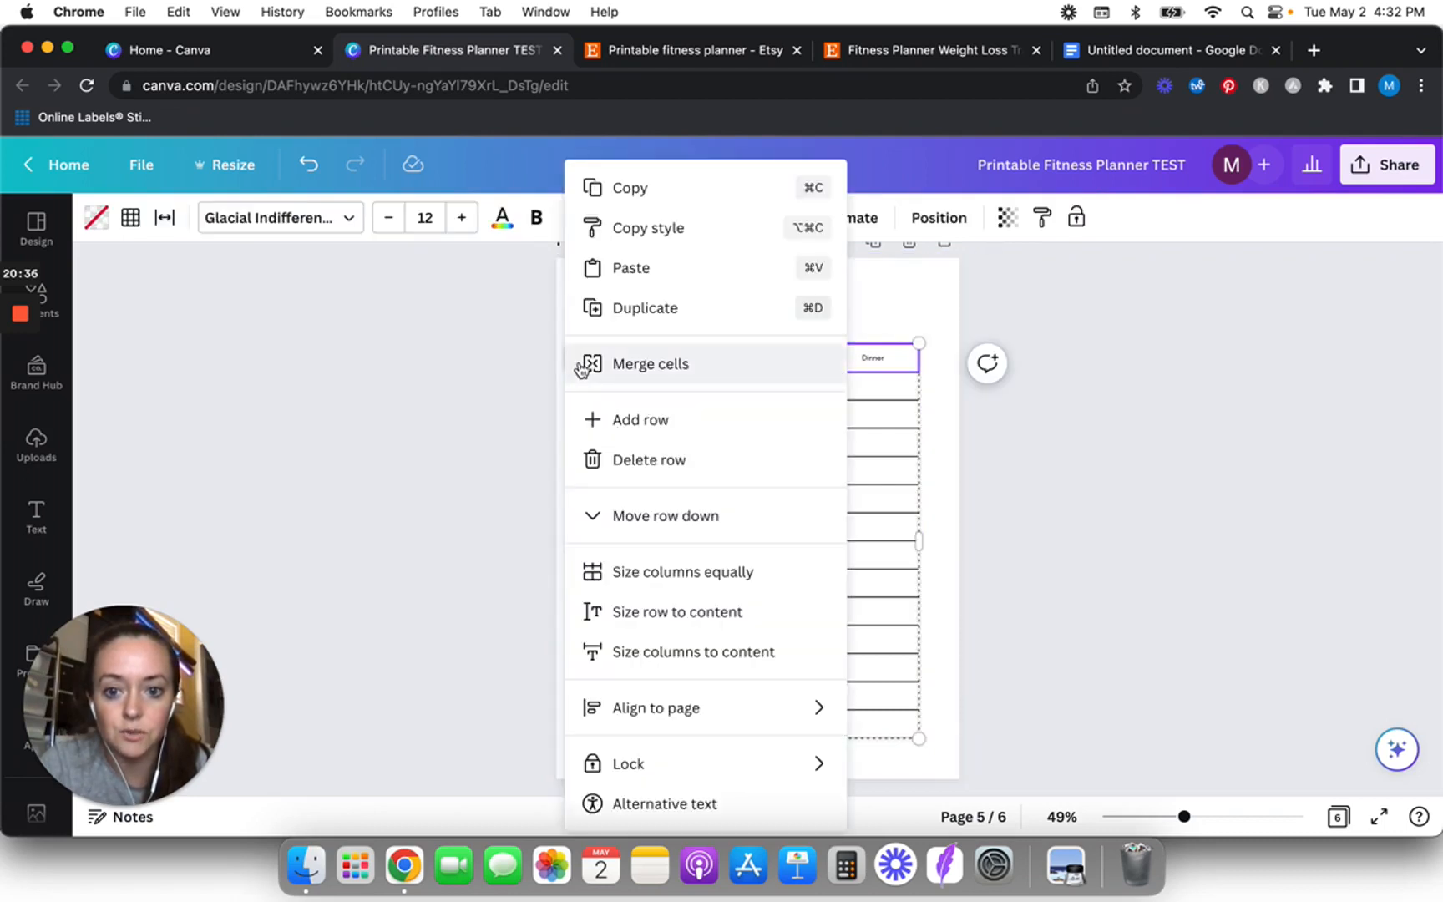
pyautogui.click(639, 420)
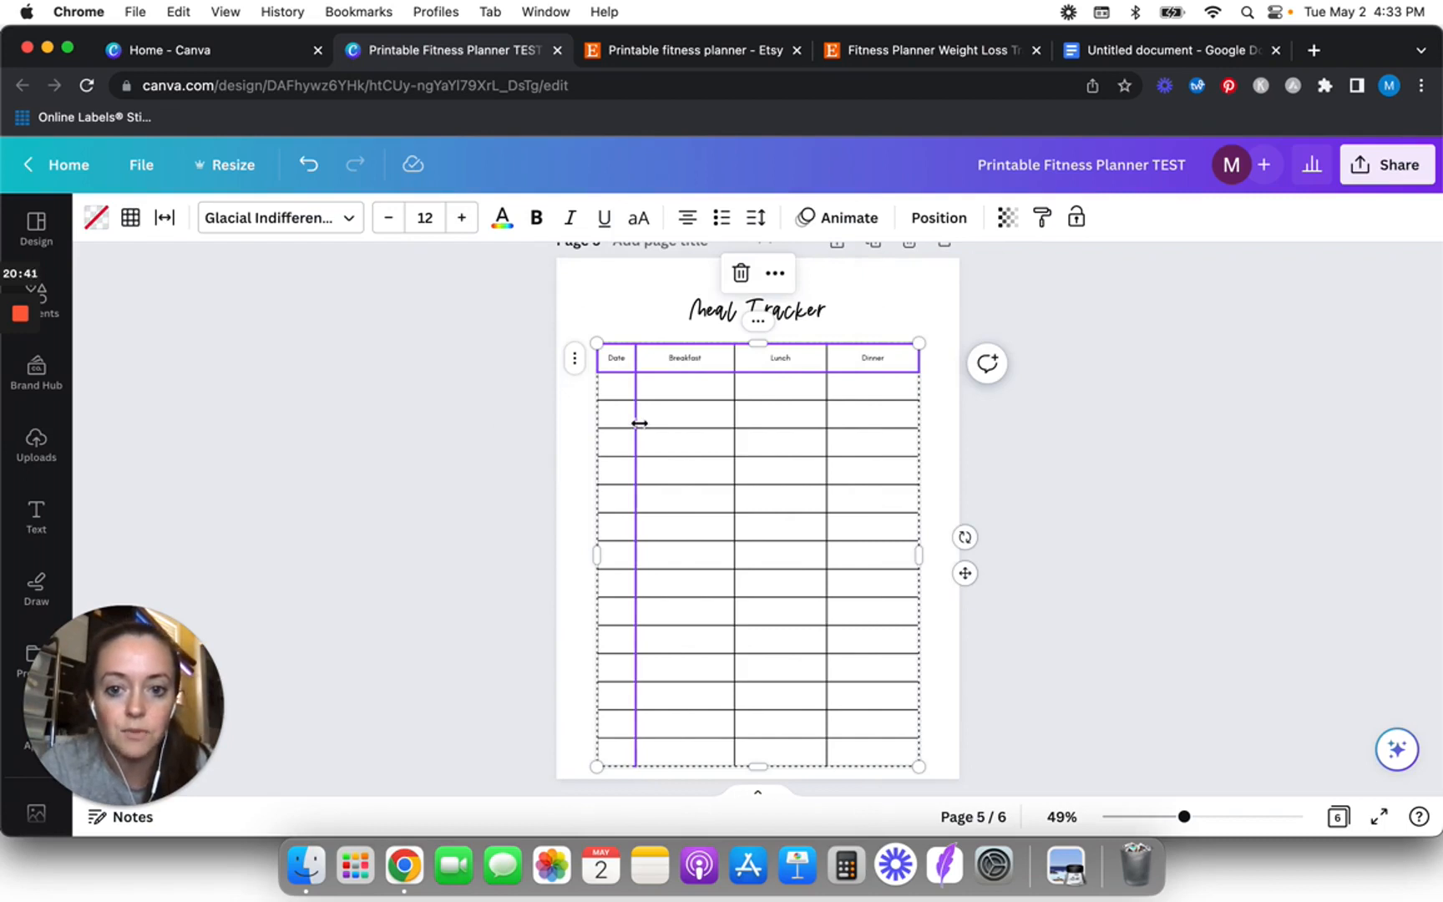
pyautogui.press('super+z')
# - Dismiss the options for the whole table and select the first empty cell in the Lunch column
pyautogui.rightClick(754, 332)
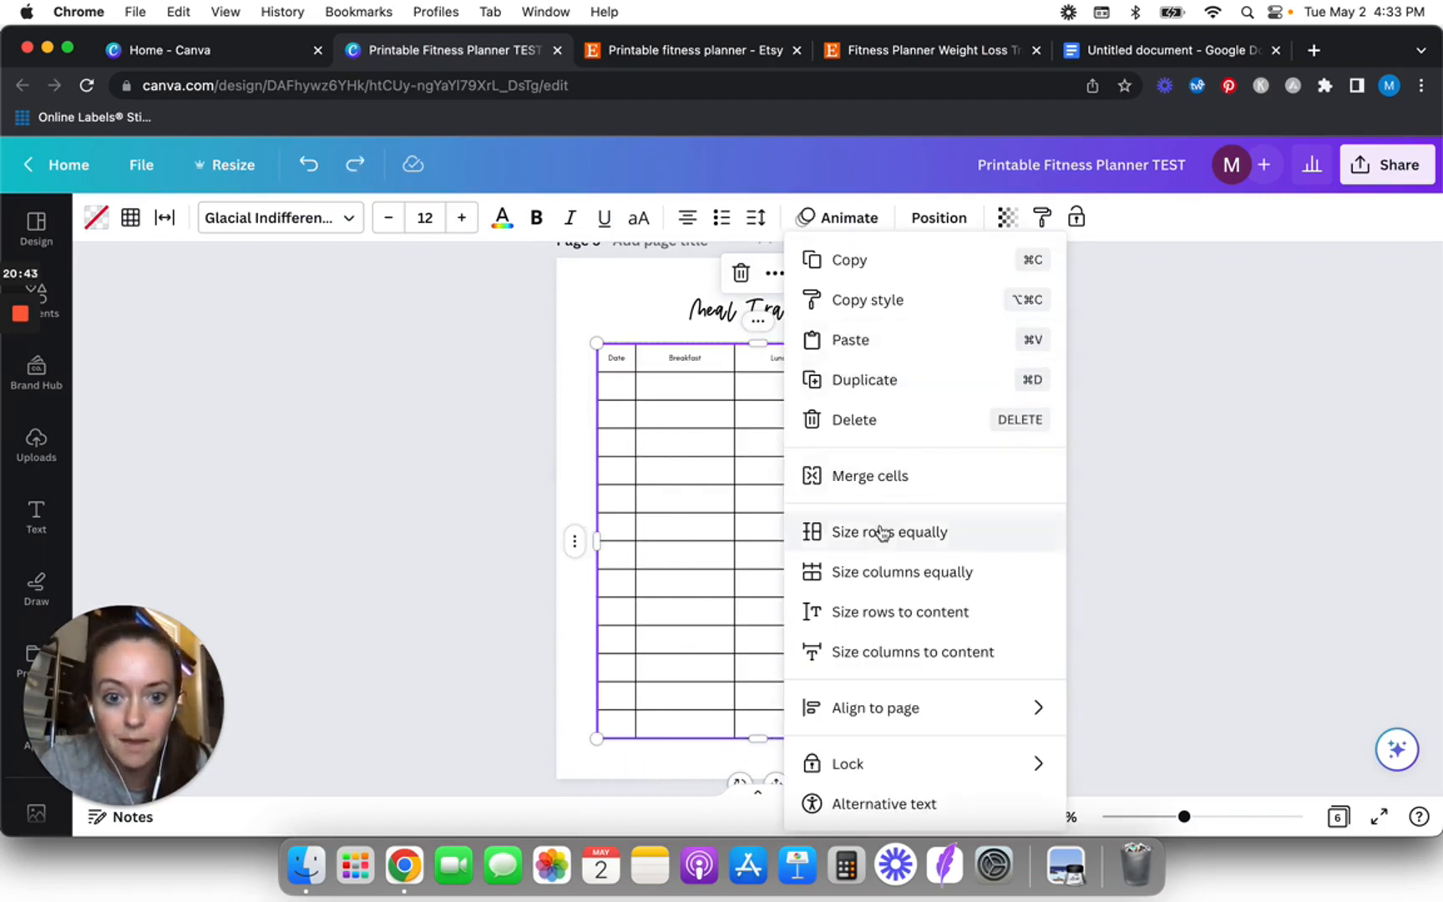
pyautogui.click(536, 505)
pyautogui.click(799, 387)
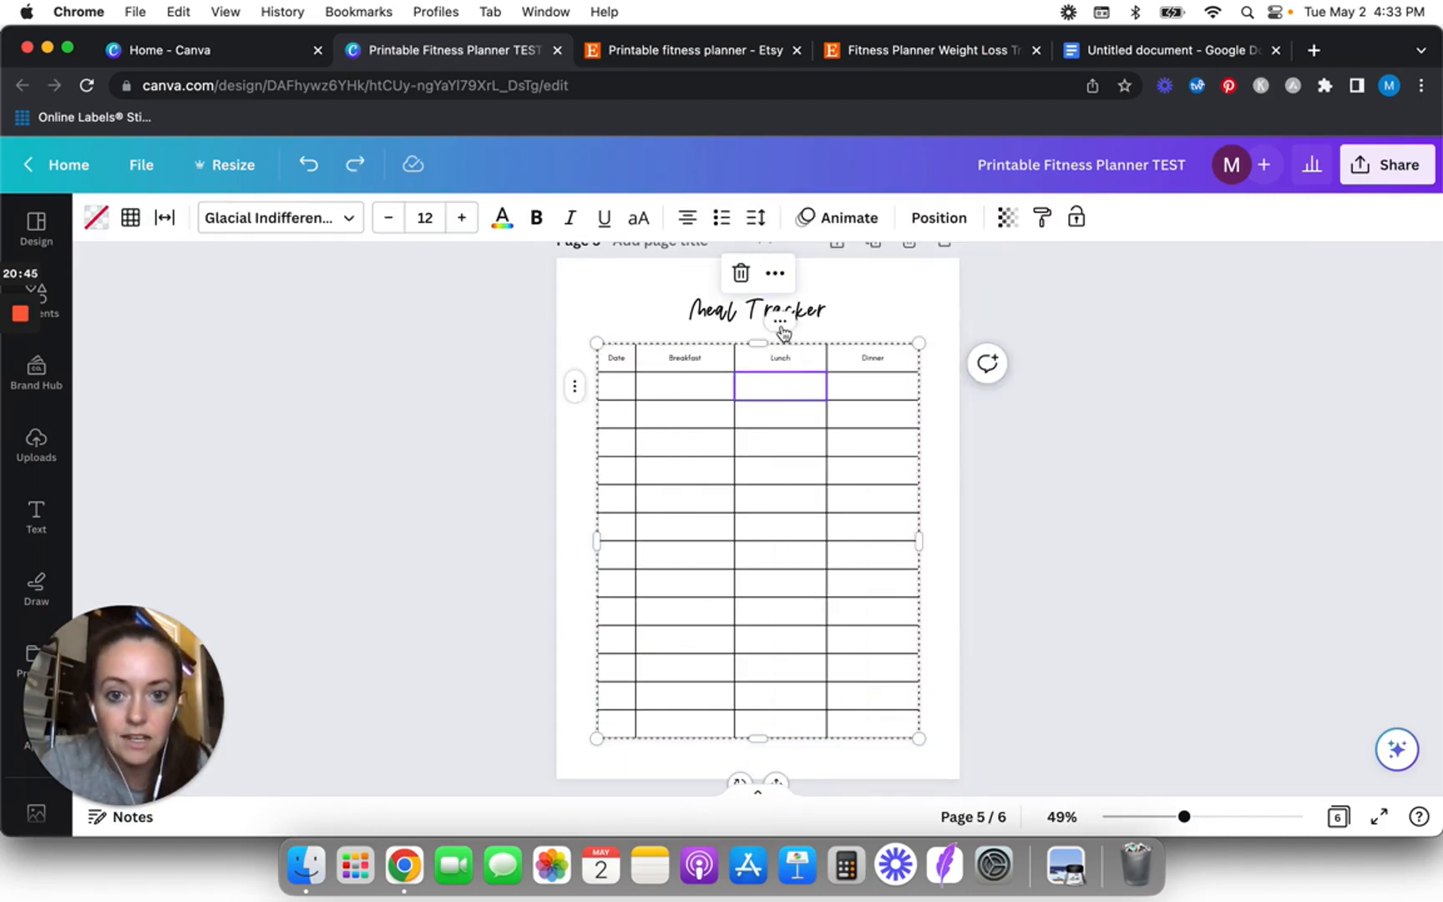
pyautogui.click(782, 325)
pyautogui.click(910, 415)
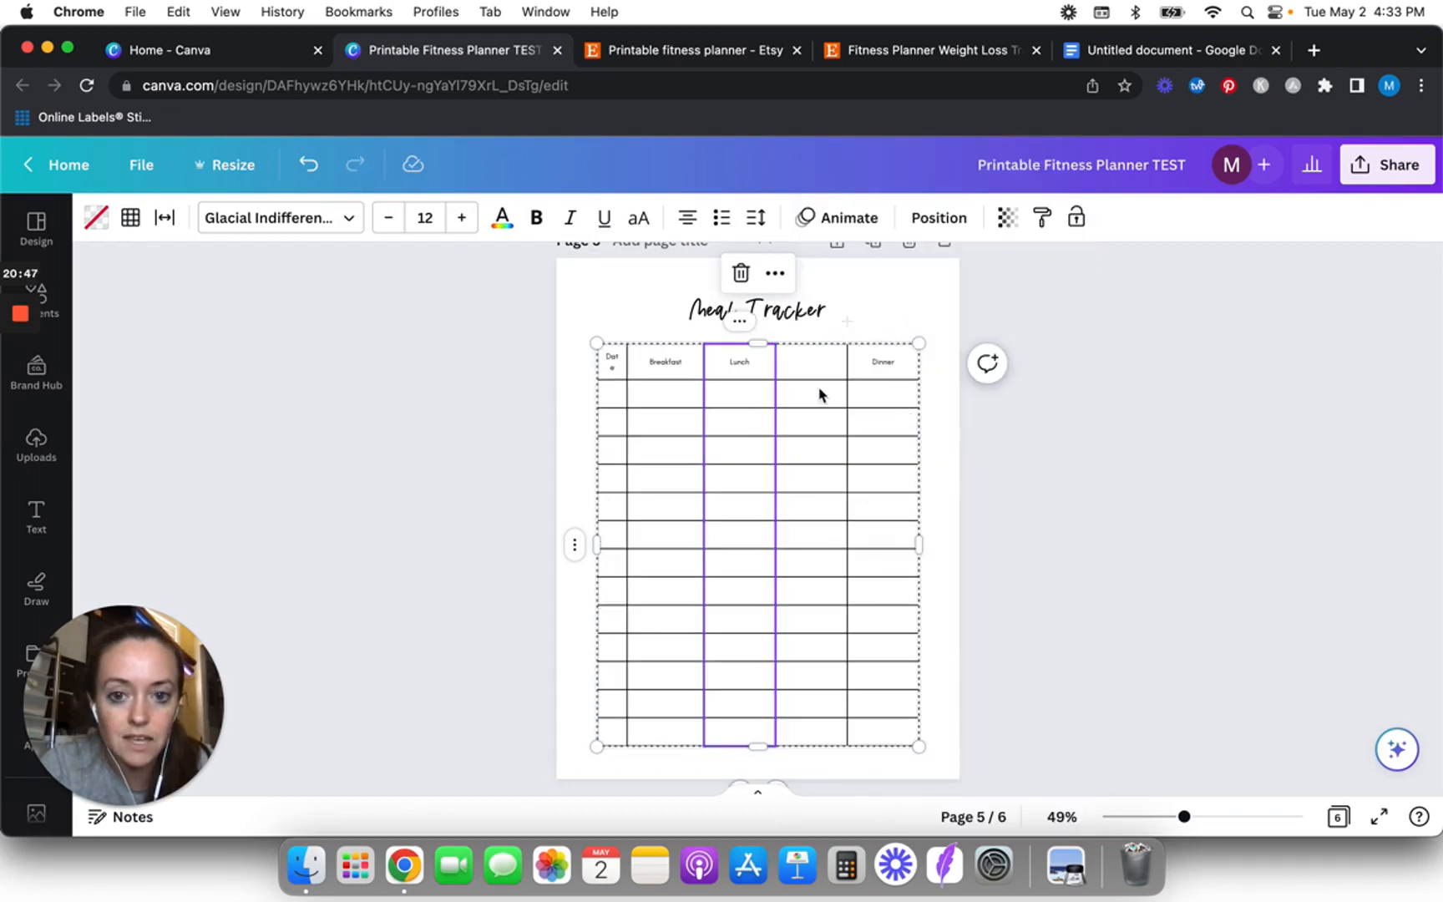
pyautogui.press('super+z')
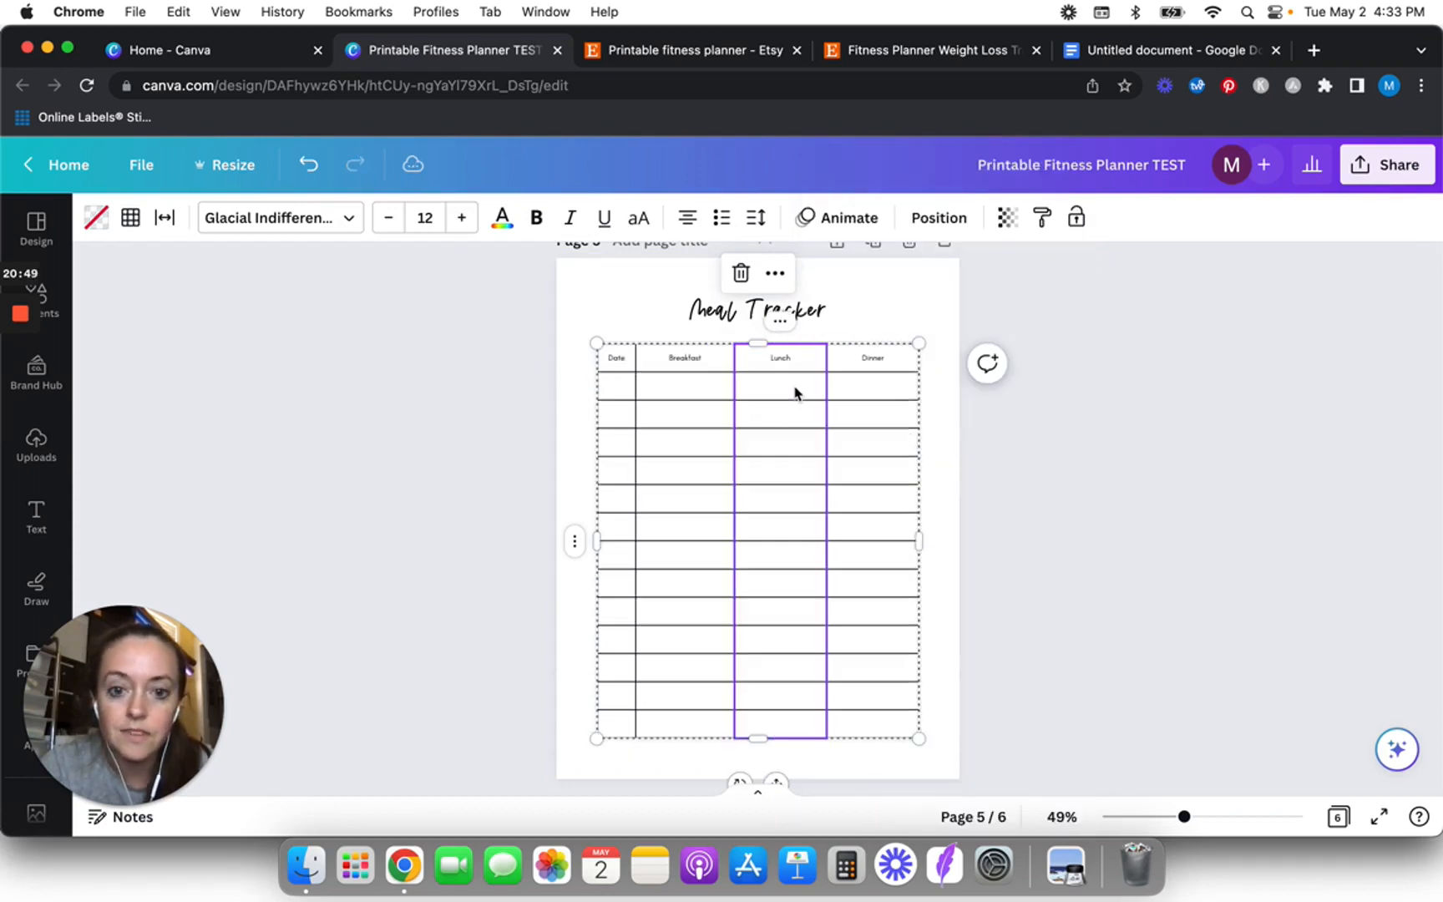
pyautogui.click(898, 359)
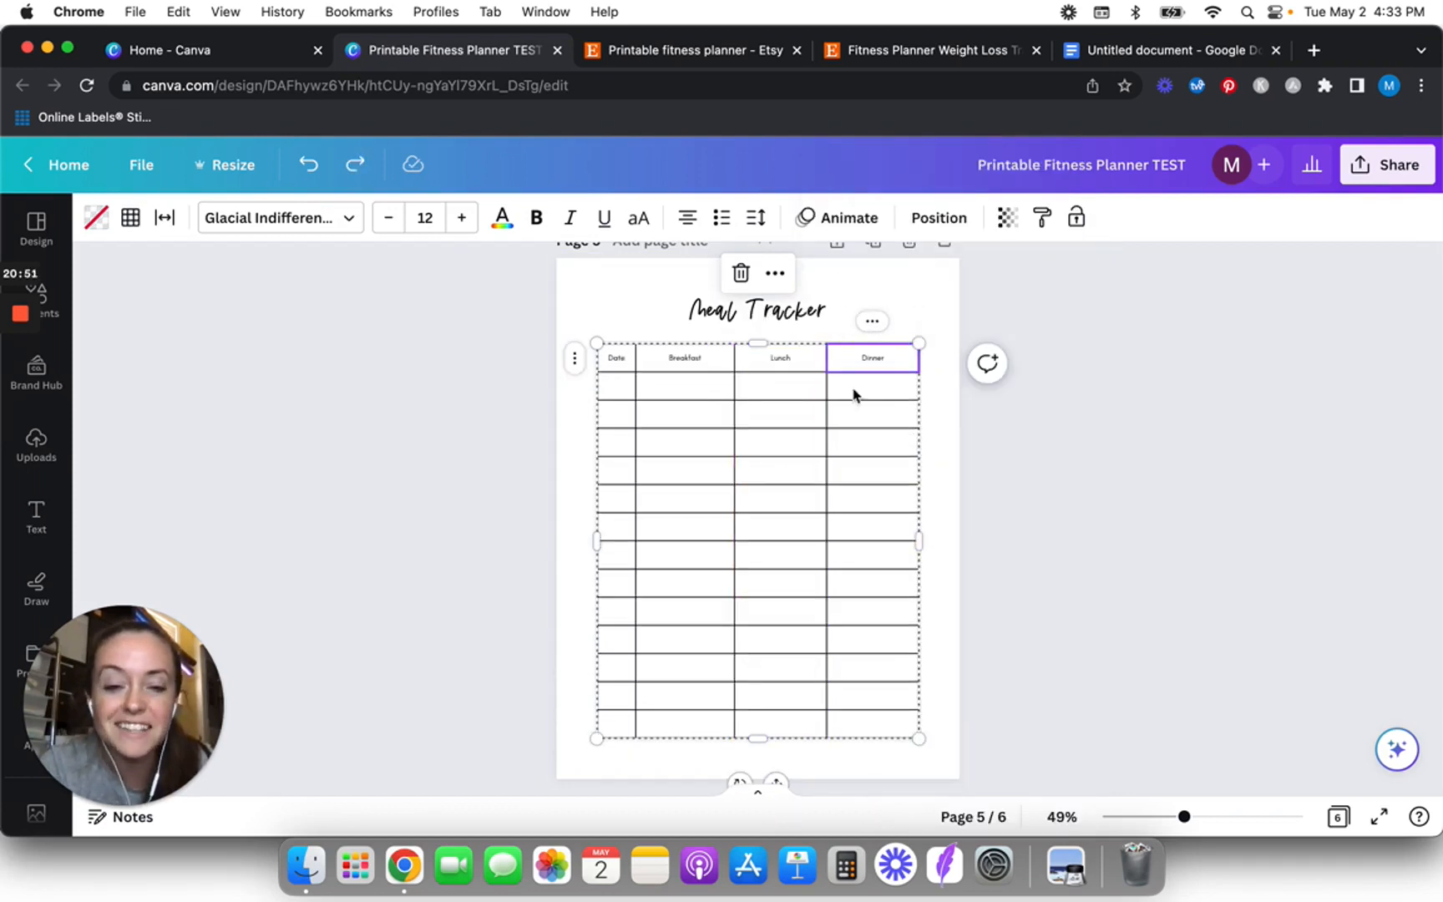
pyautogui.click(872, 321)
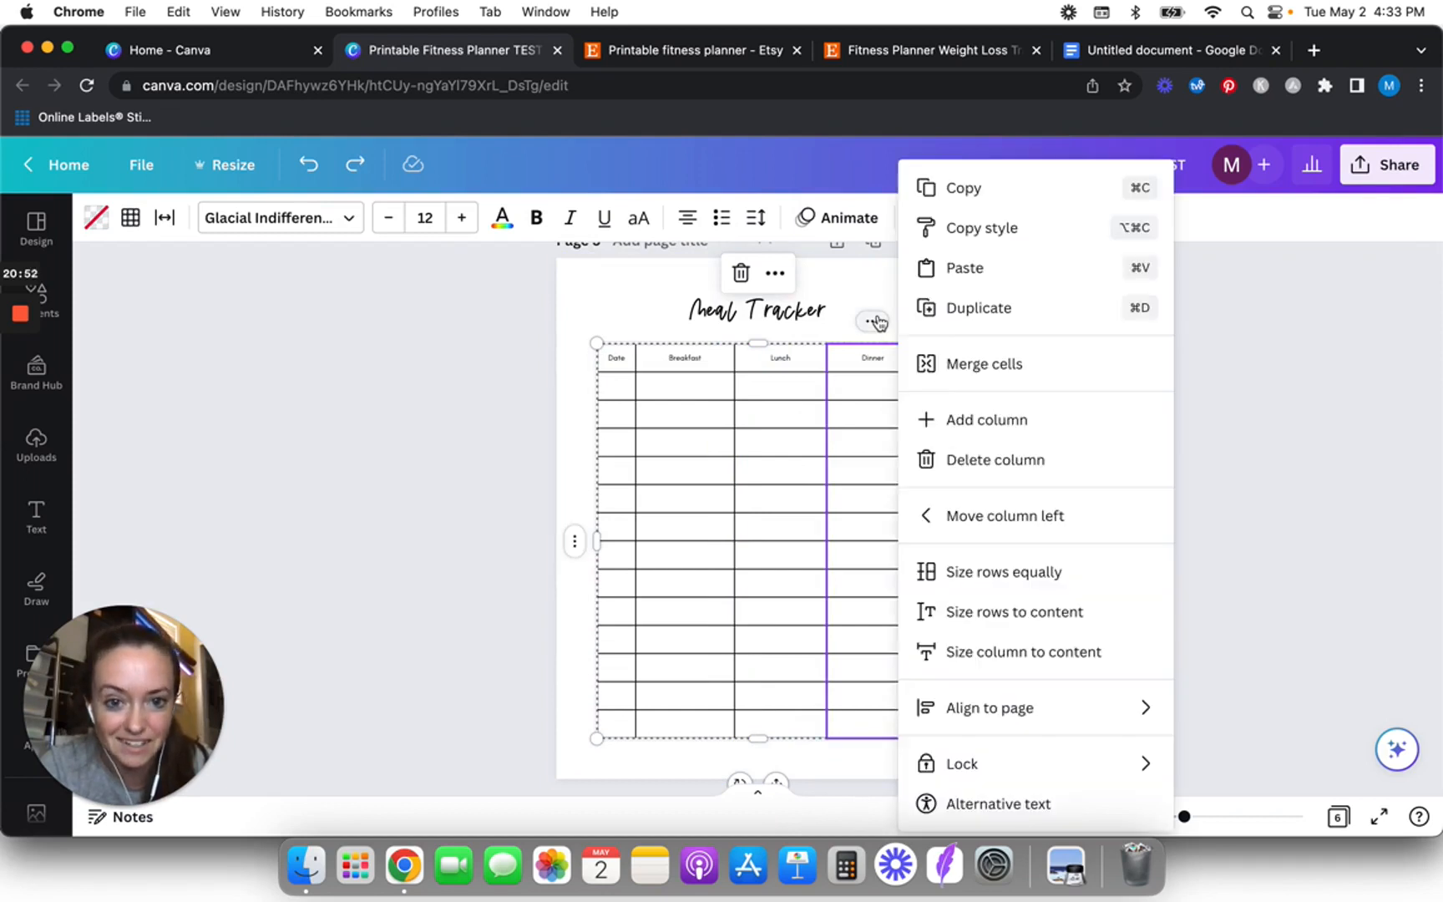
pyautogui.click(1012, 420)
pyautogui.click(881, 363)
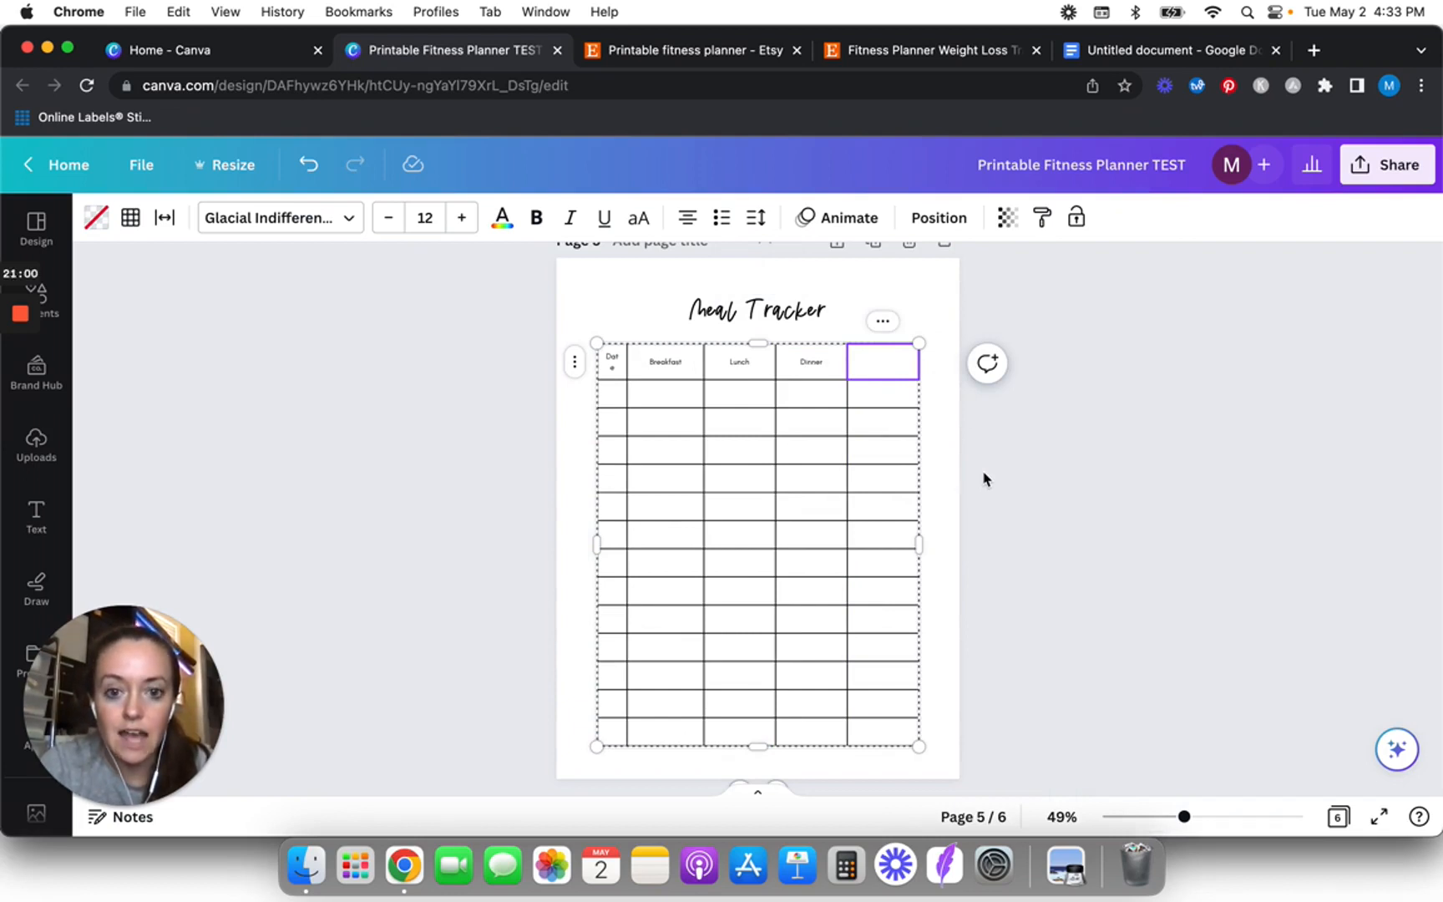
pyautogui.press('super+z')
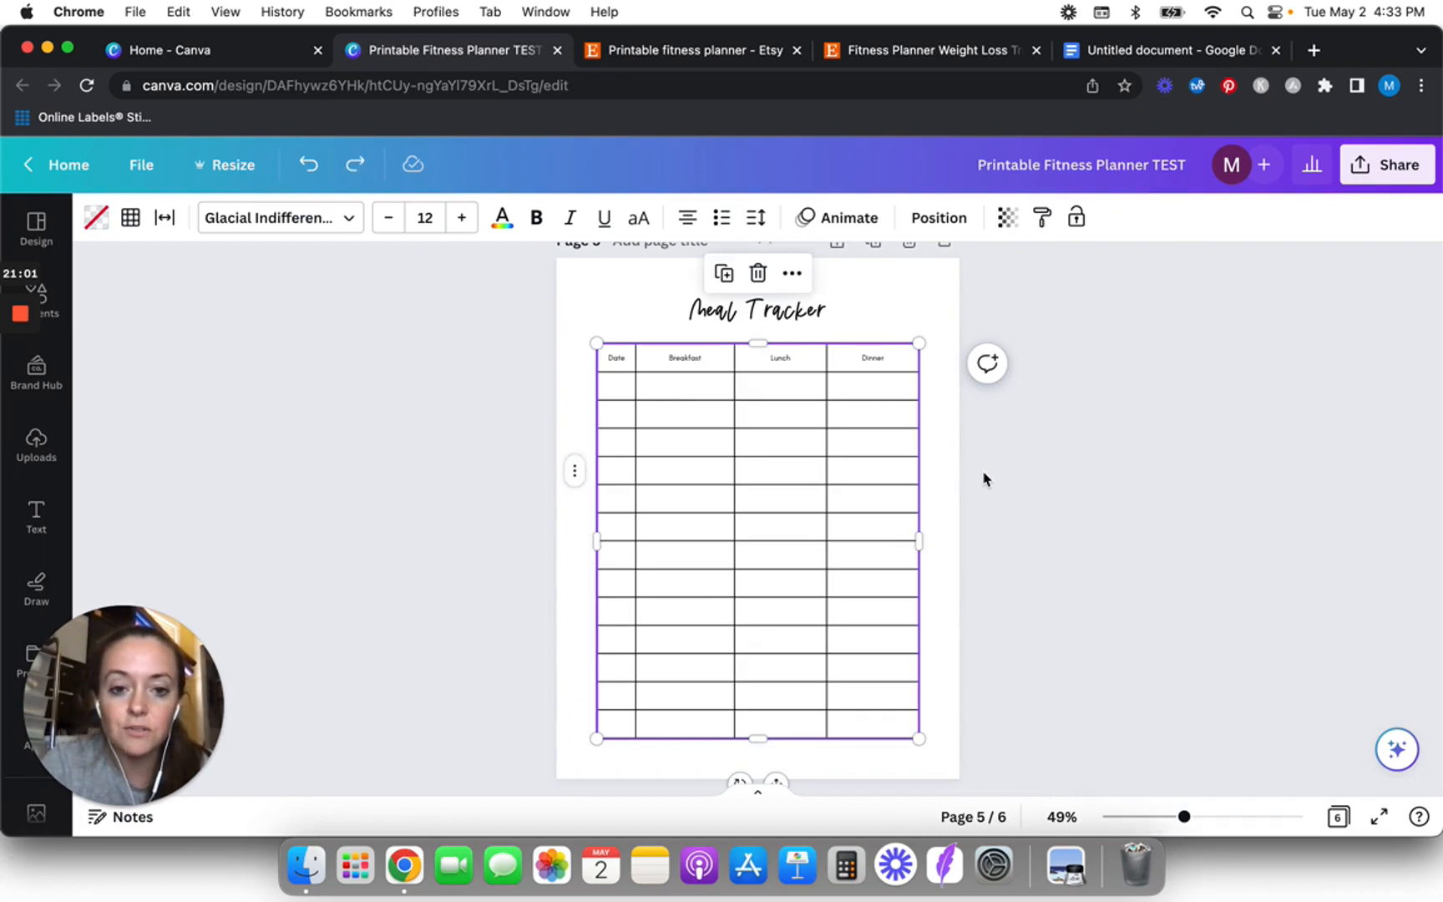
# - Change the page 5 title from "Meal Tracker" to "Macro Tracker"
pyautogui.doubleClick(686, 357)
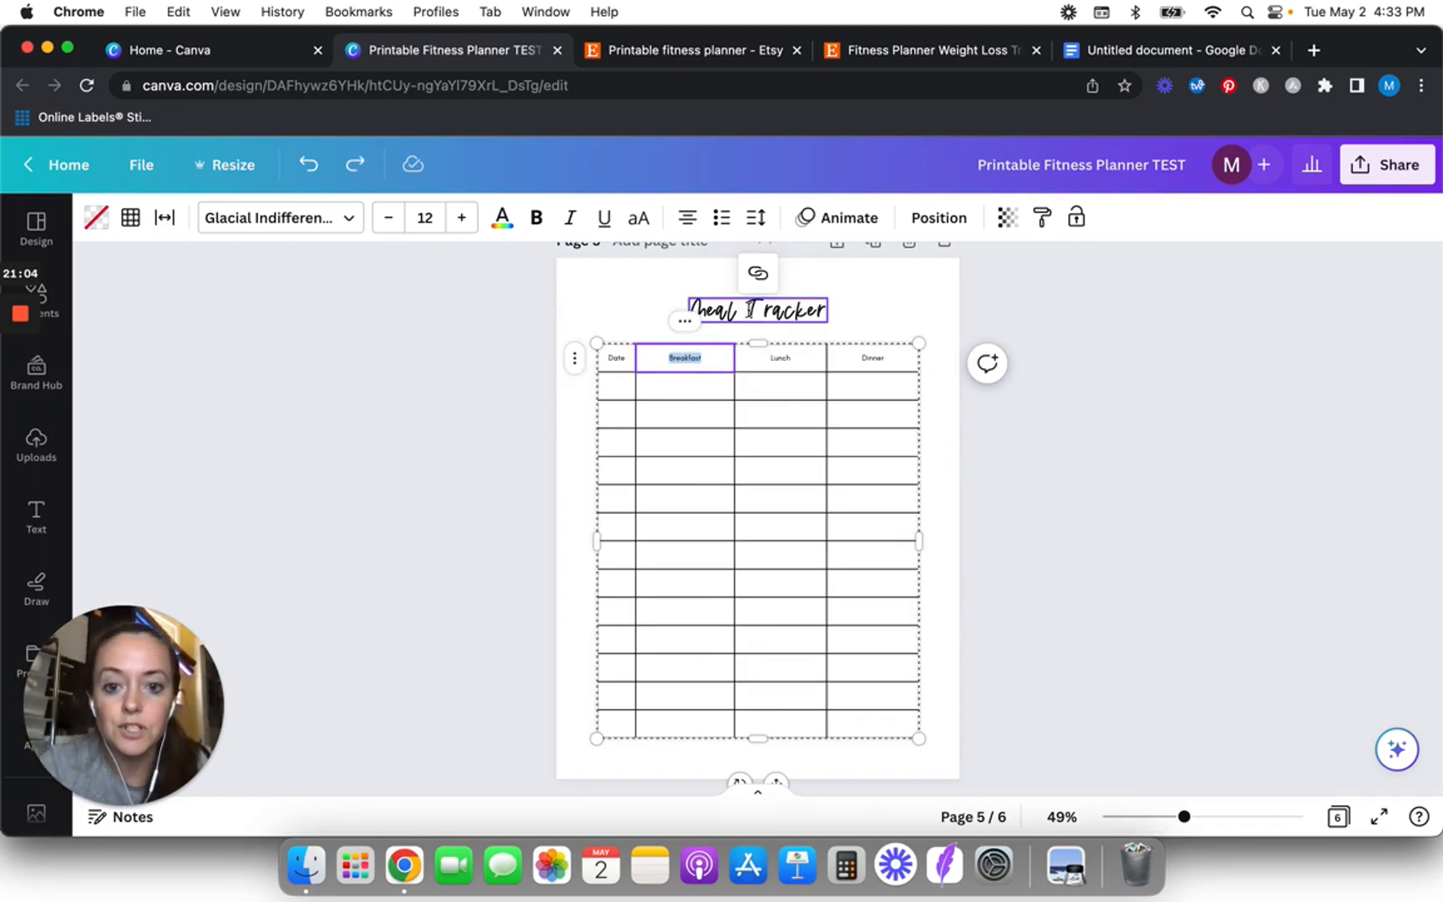
pyautogui.doubleClick(755, 310)
pyautogui.write('Macro Tracker')
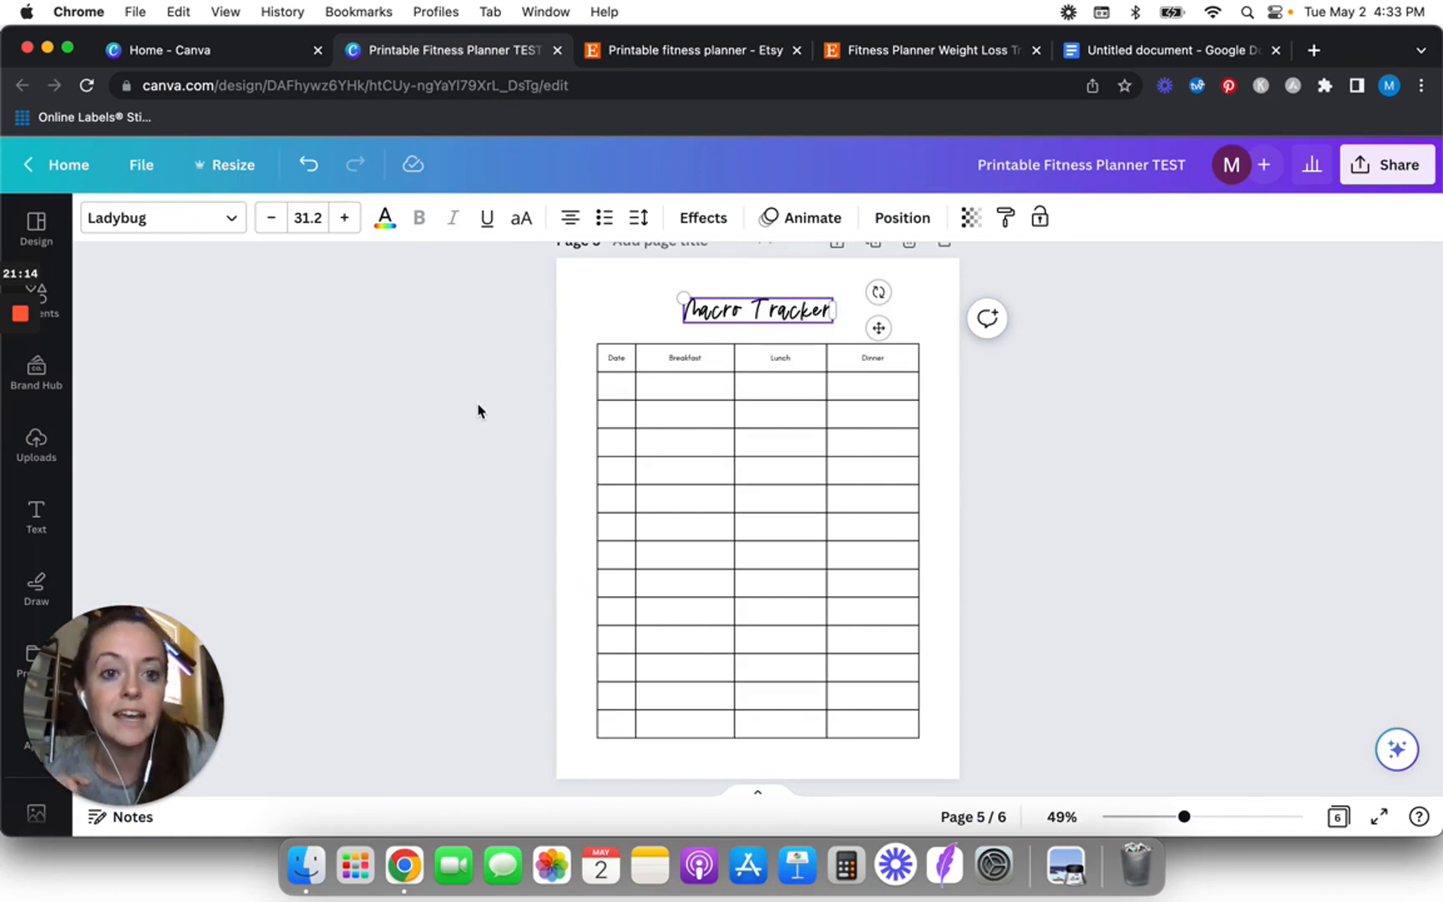
pyautogui.click(448, 440)
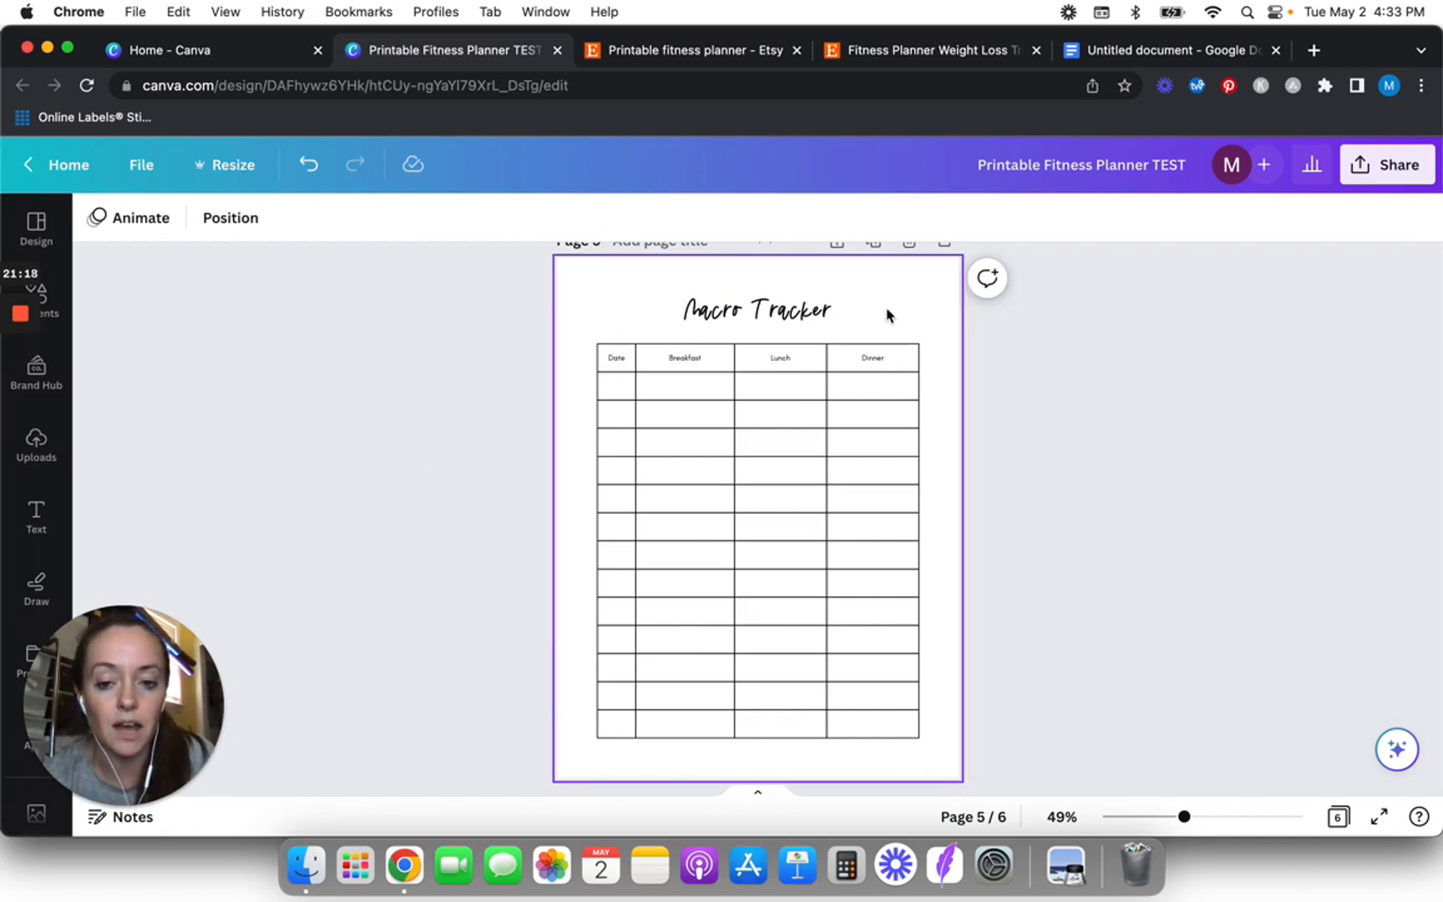
pyautogui.click(697, 364)
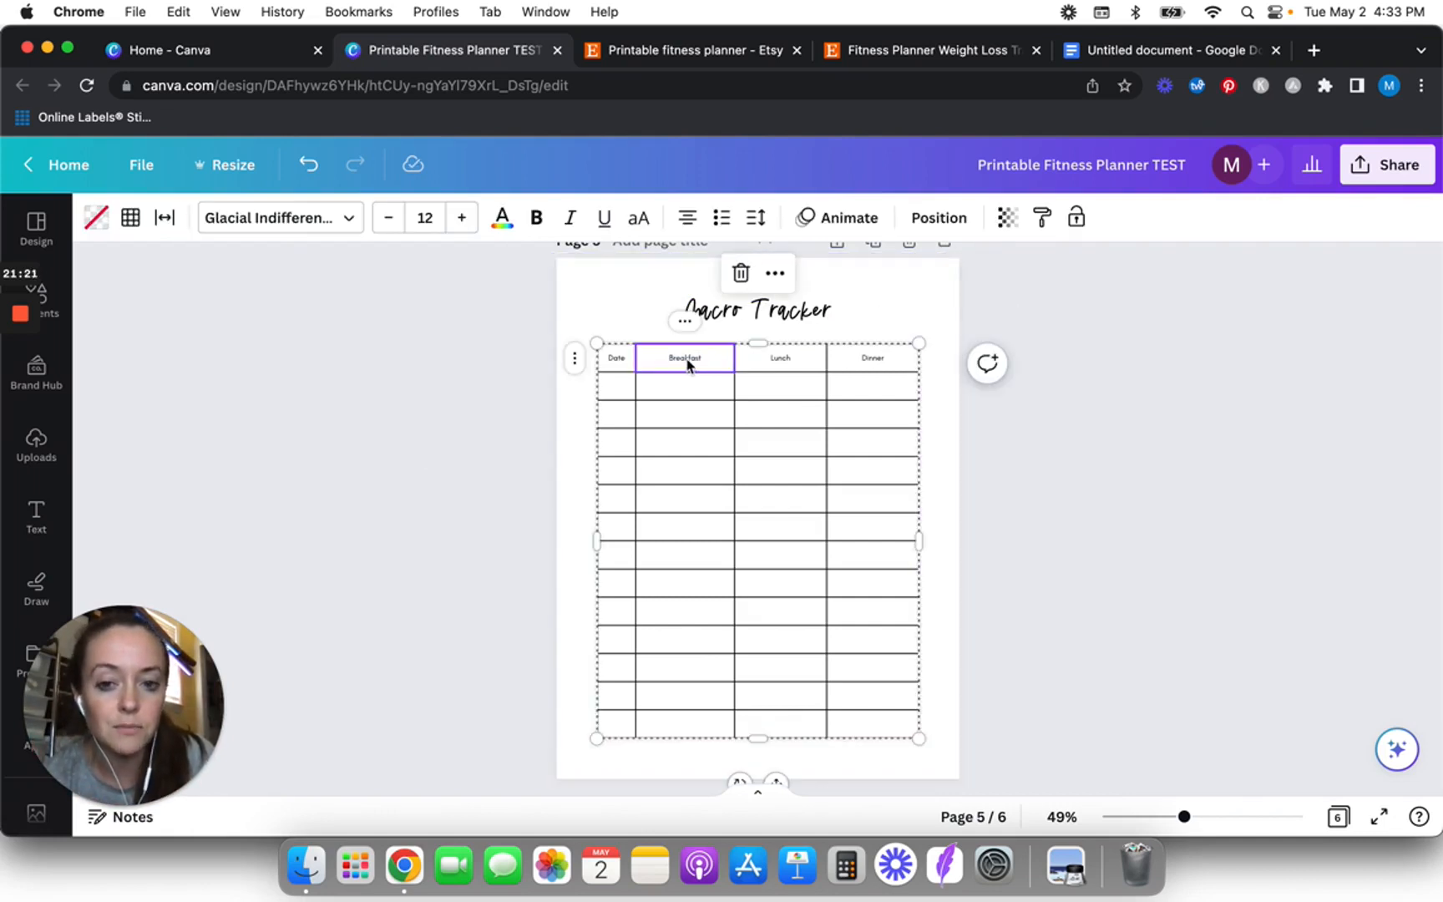
pyautogui.doubleClick(687, 359)
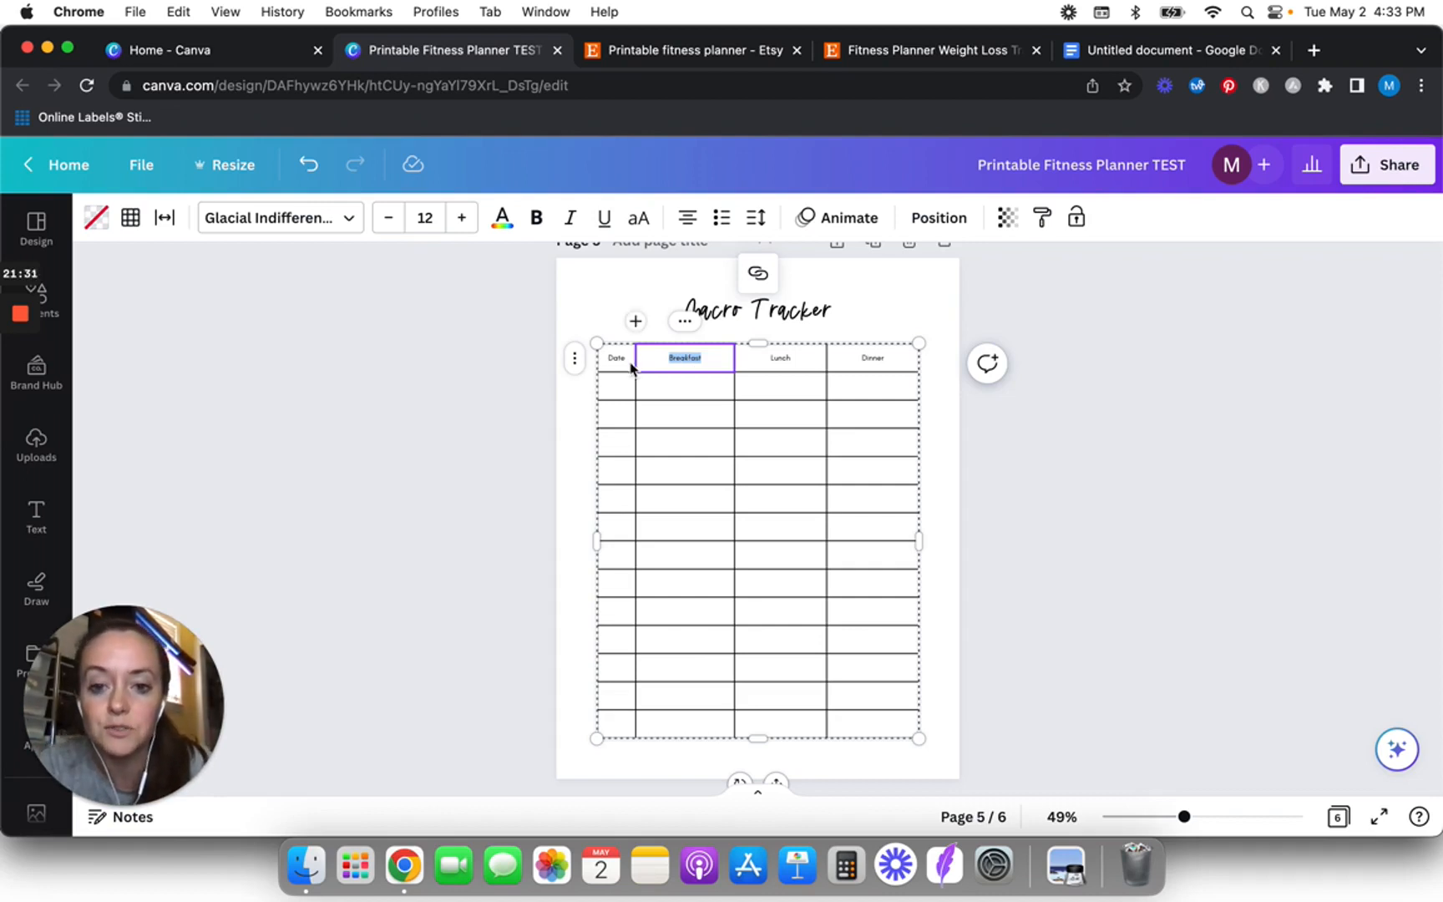
pyautogui.write('Carbs')
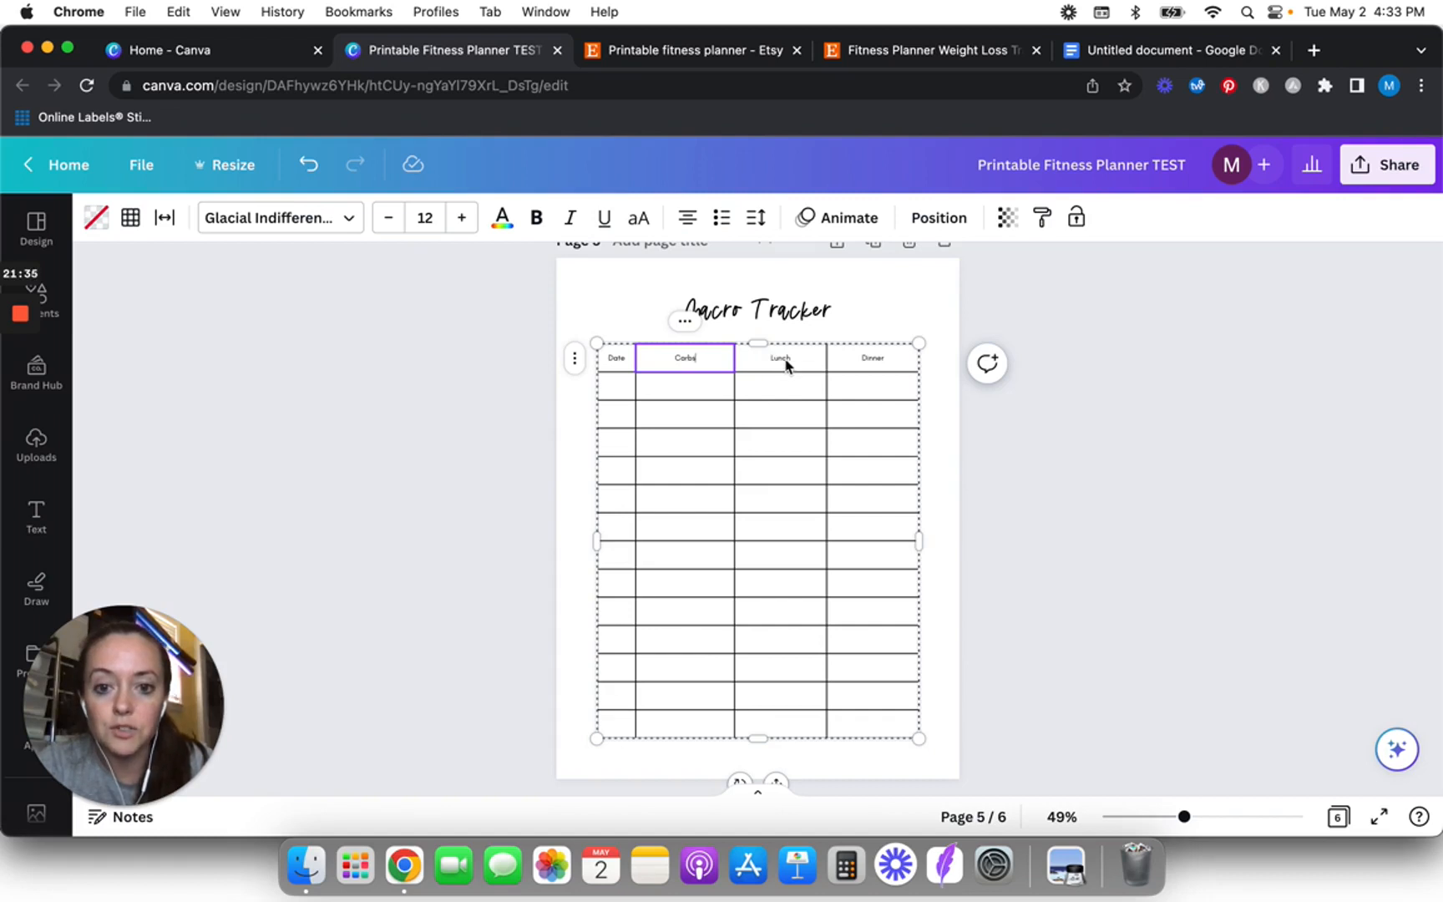
# - Rename the three table headers after Date to "Protein", "Fats" and "Carbs", in that order
pyautogui.doubleClick(694, 358)
pyautogui.write('P')
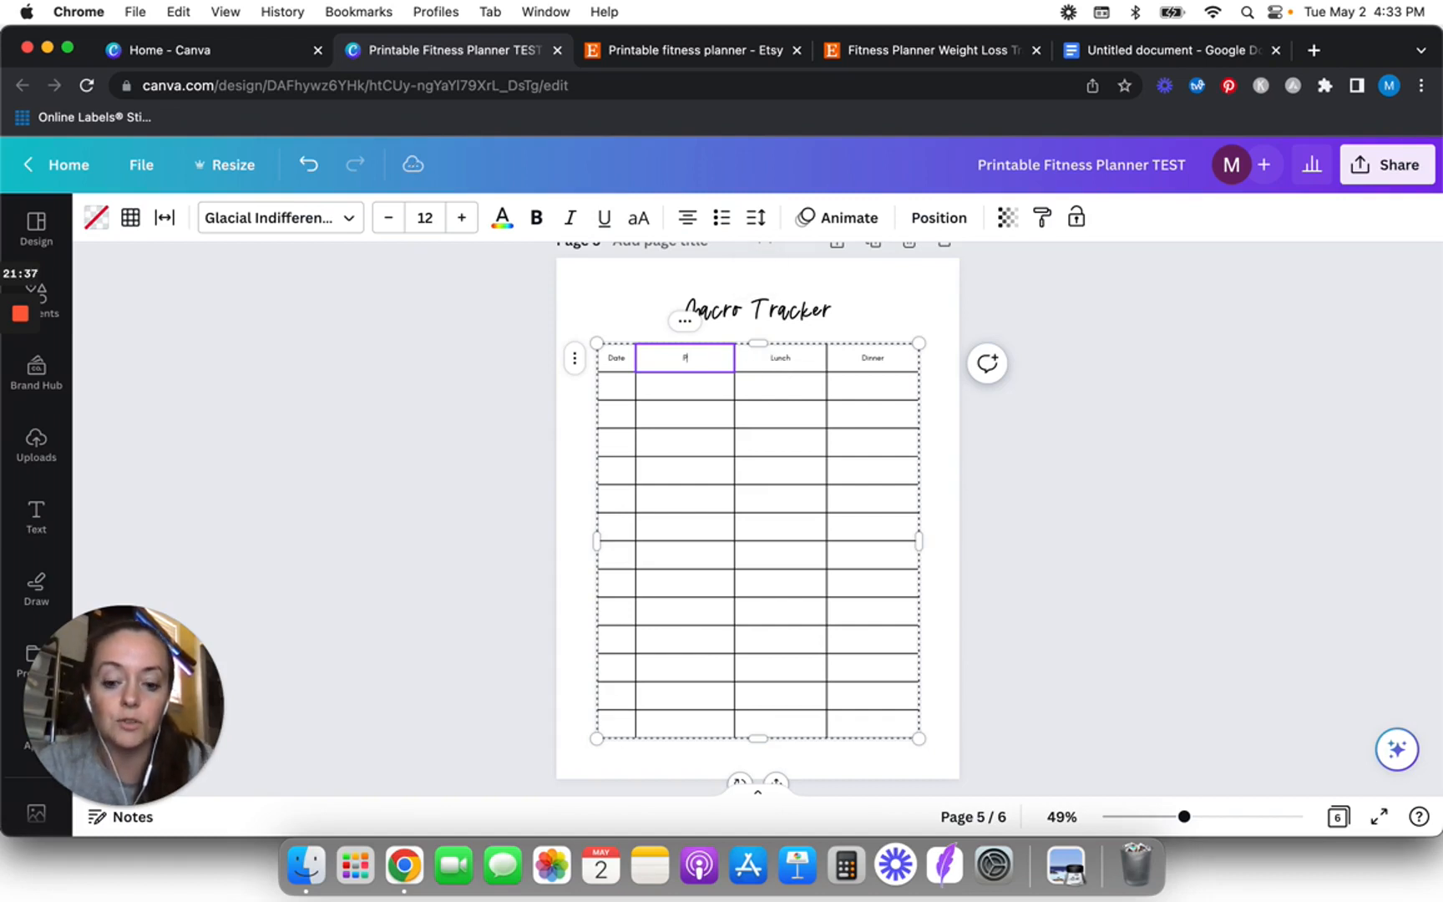
pyautogui.write('rotein')
pyautogui.doubleClick(780, 358)
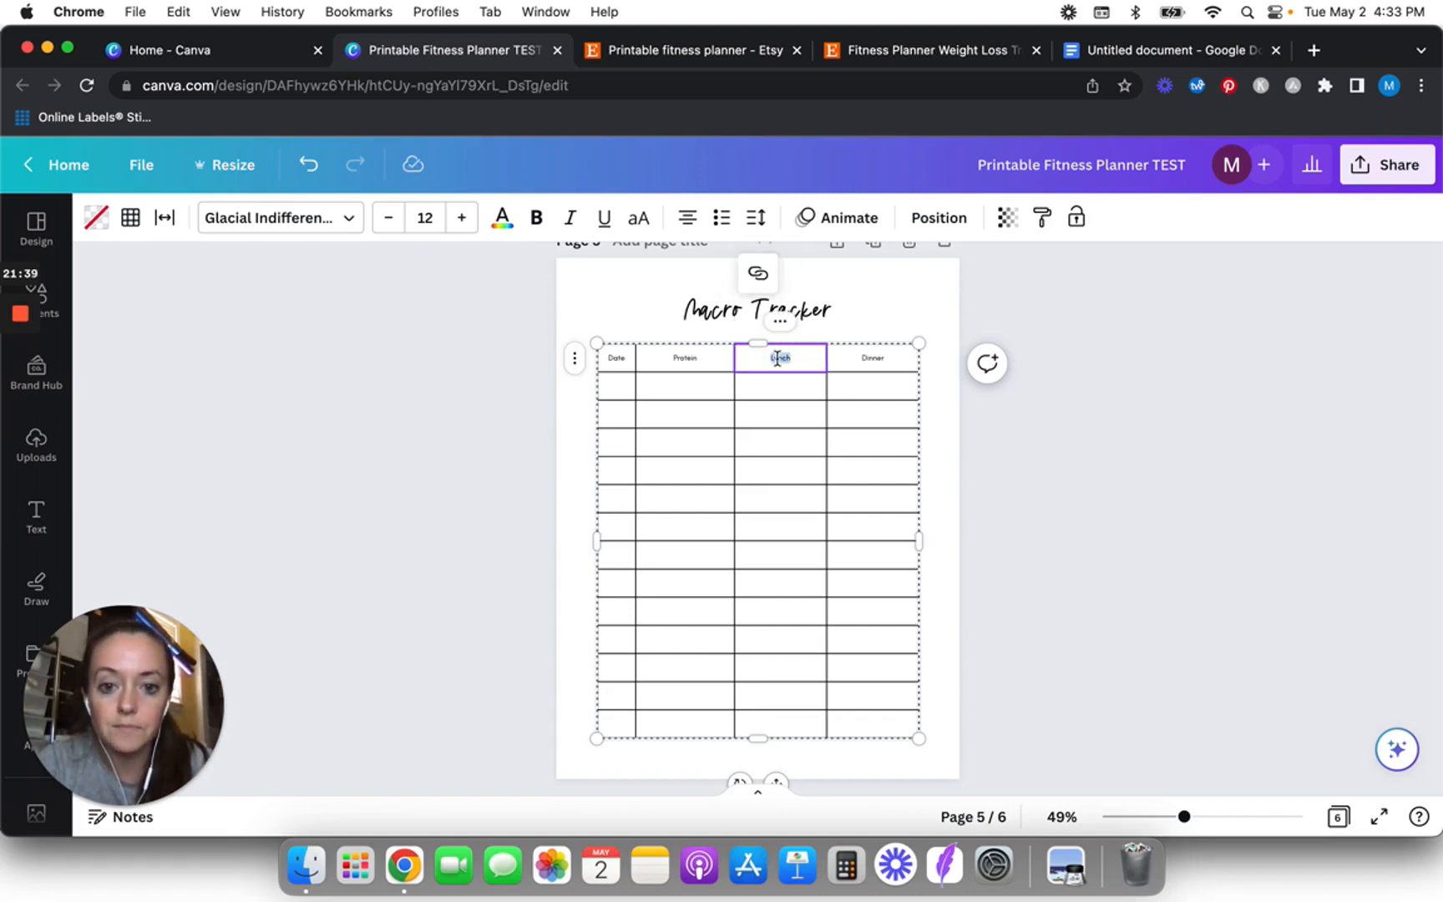
pyautogui.write('Fats')
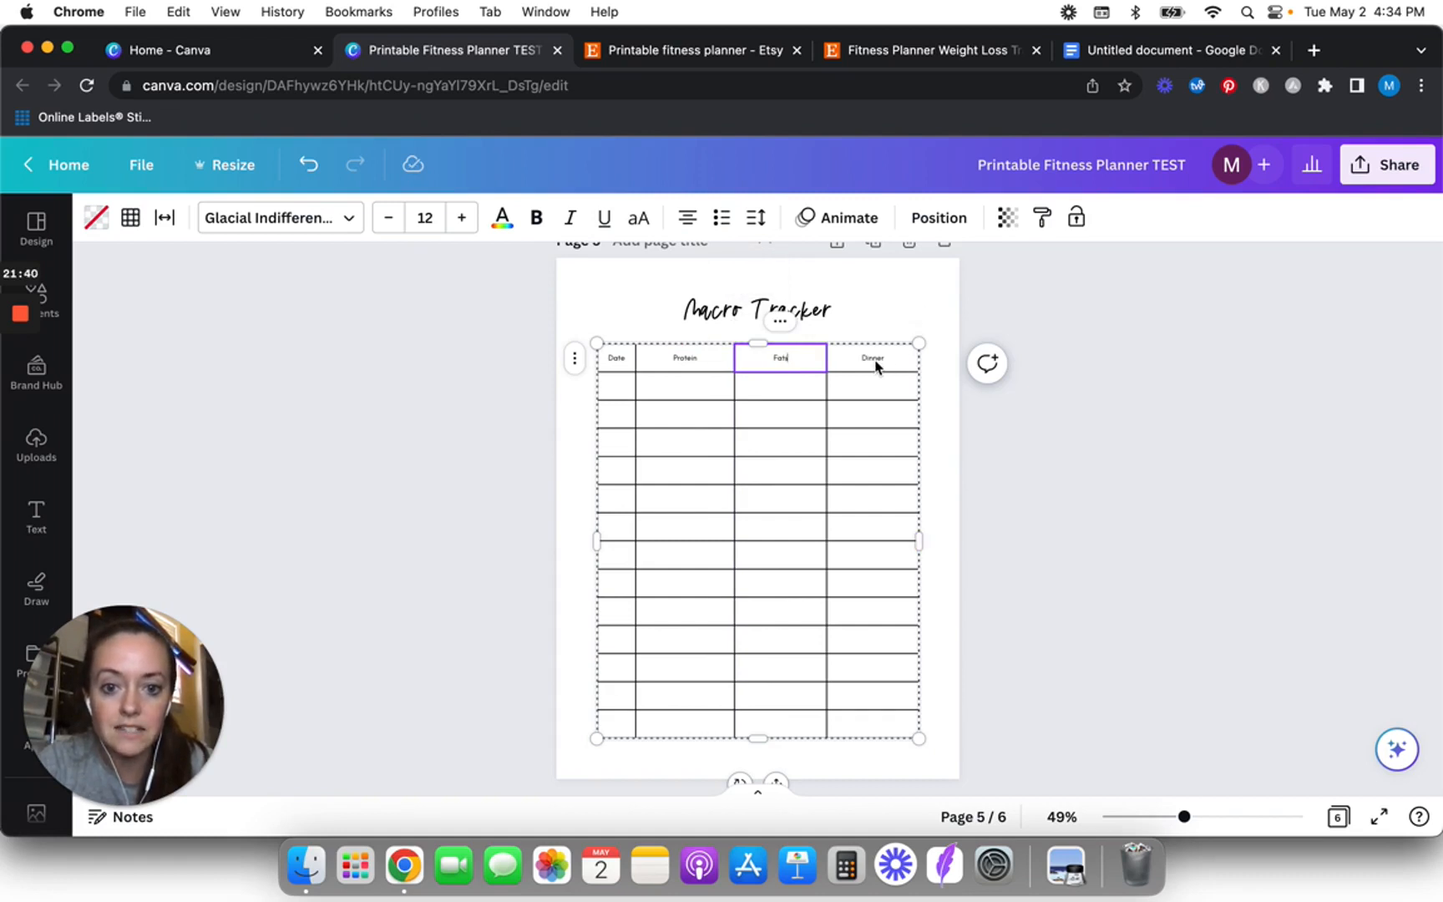
pyautogui.click(877, 365)
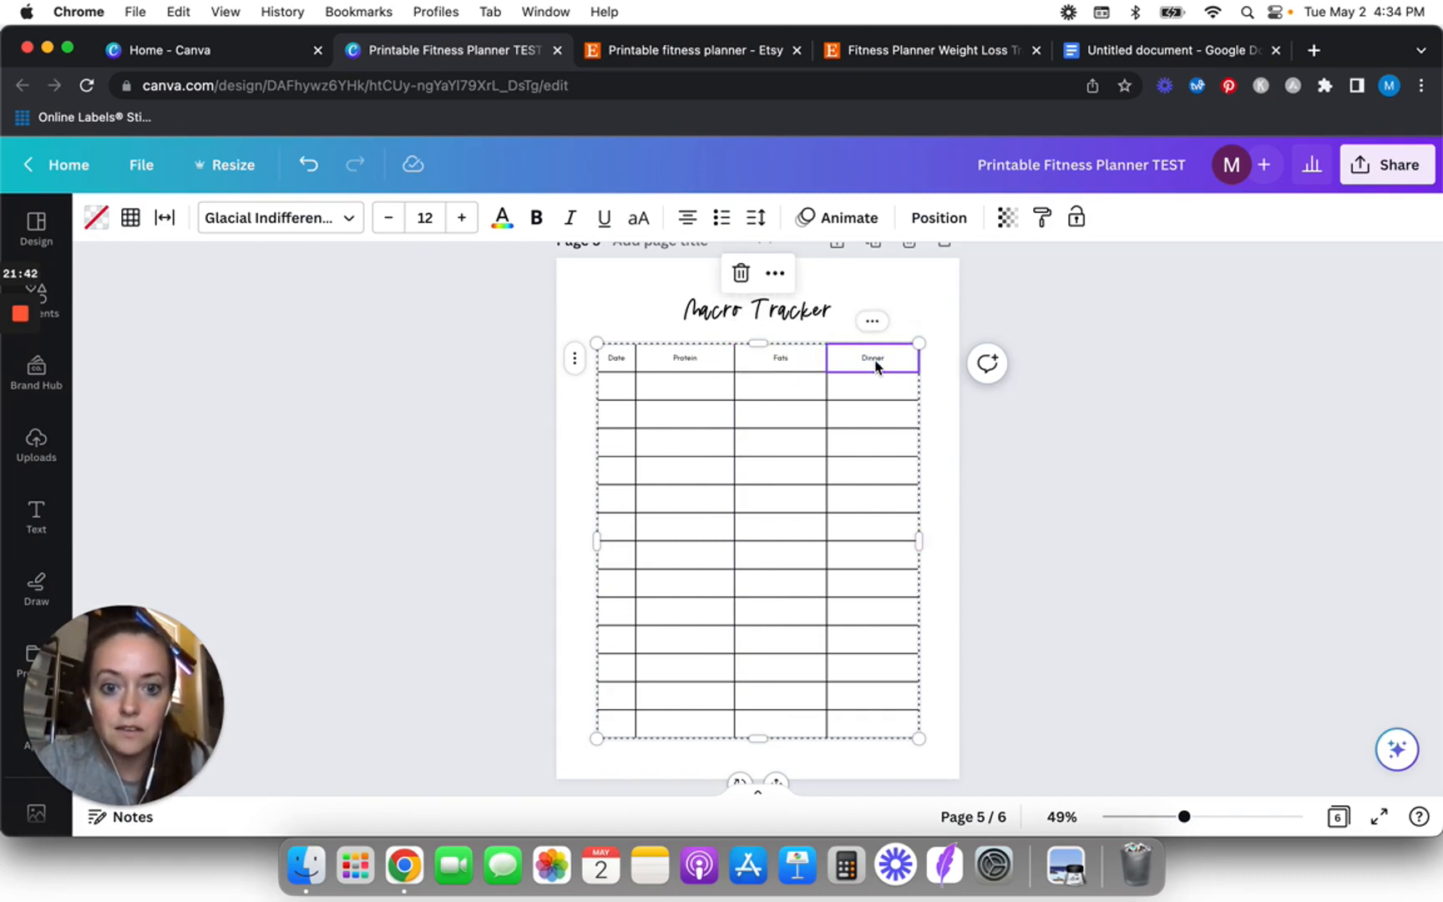
pyautogui.doubleClick(876, 365)
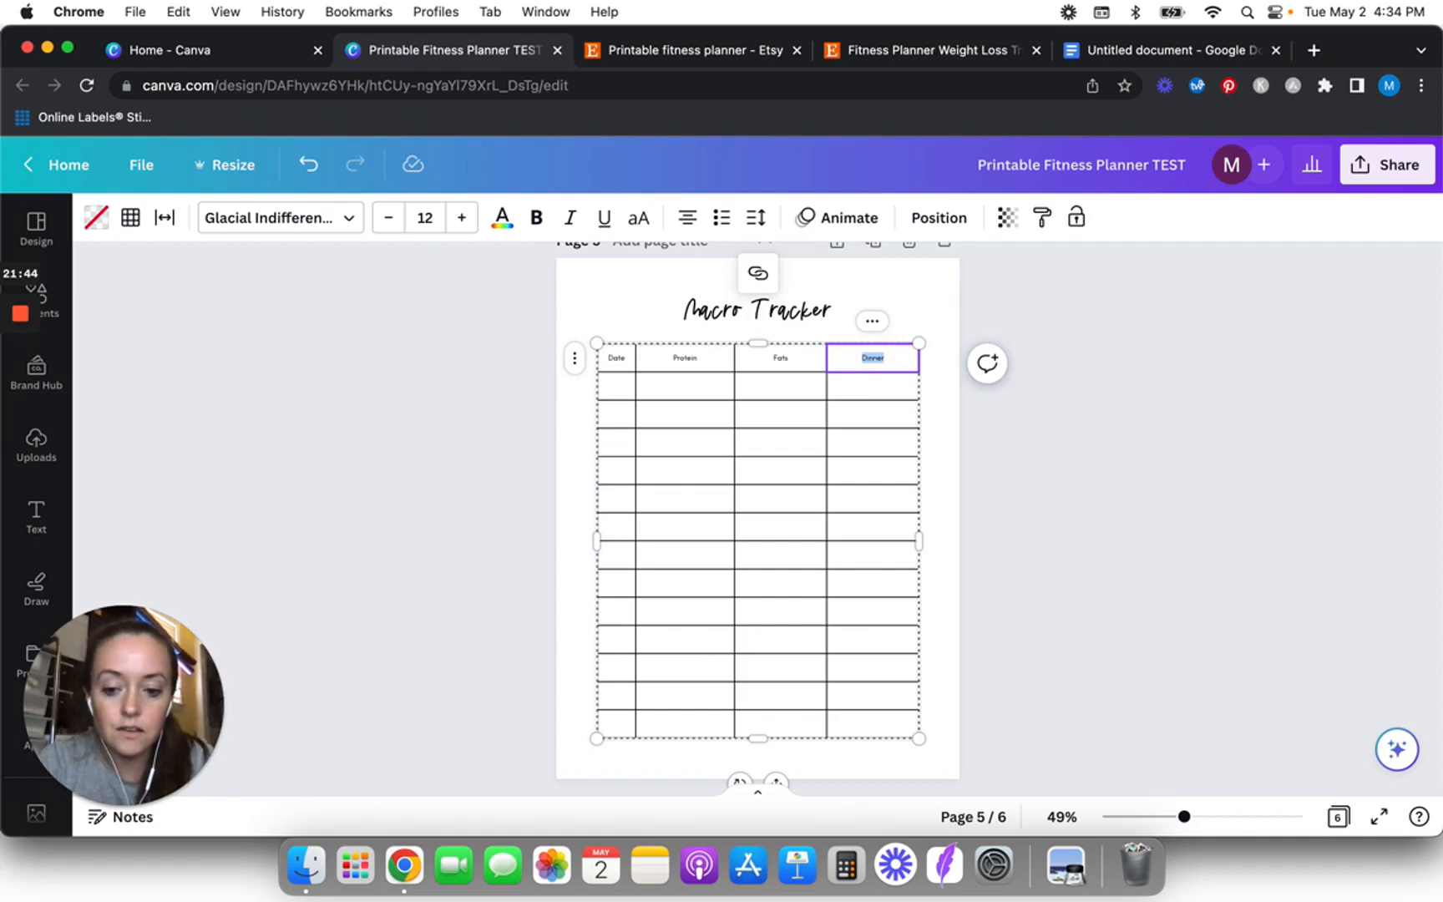
pyautogui.write('Carbs')
pyautogui.click(937, 357)
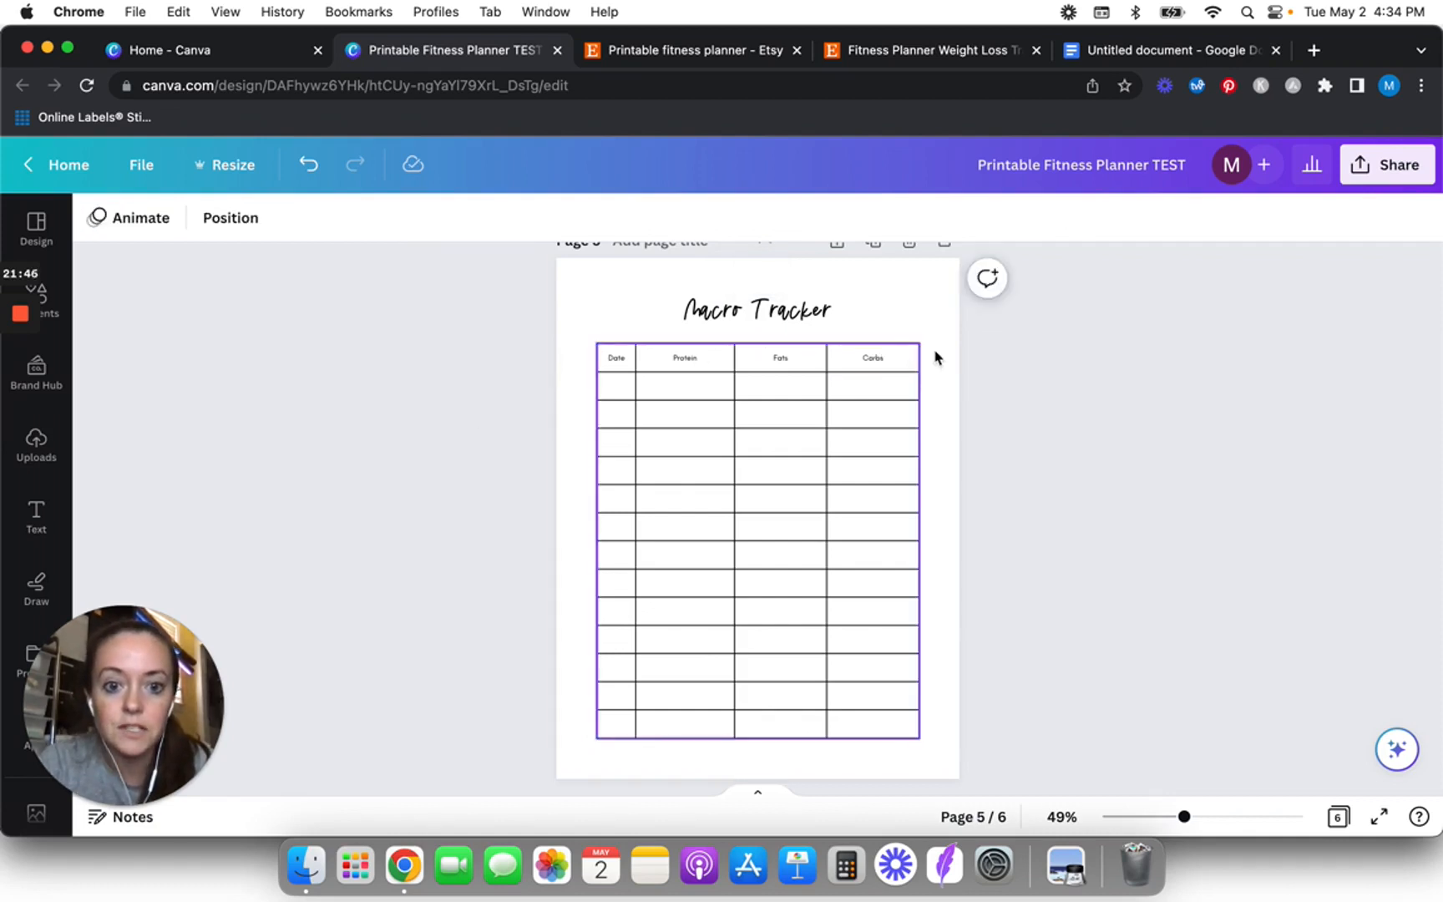
# - Add a column after Carbs in the Macro Tracker table and head it "Total"
pyautogui.click(909, 361)
pyautogui.rightClick(873, 359)
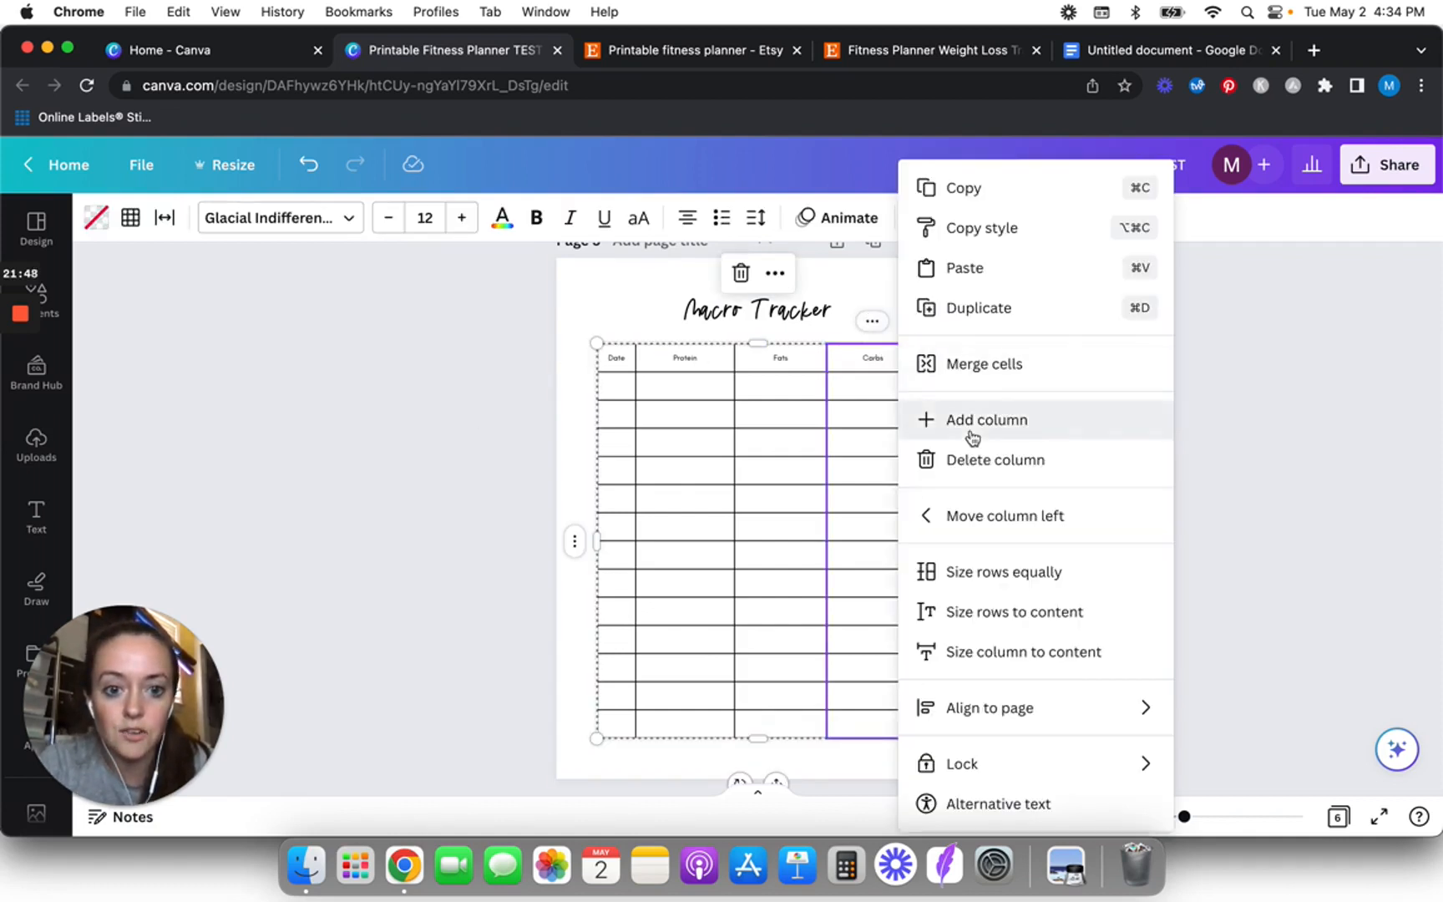
pyautogui.click(952, 426)
pyautogui.click(881, 361)
pyautogui.click(882, 361)
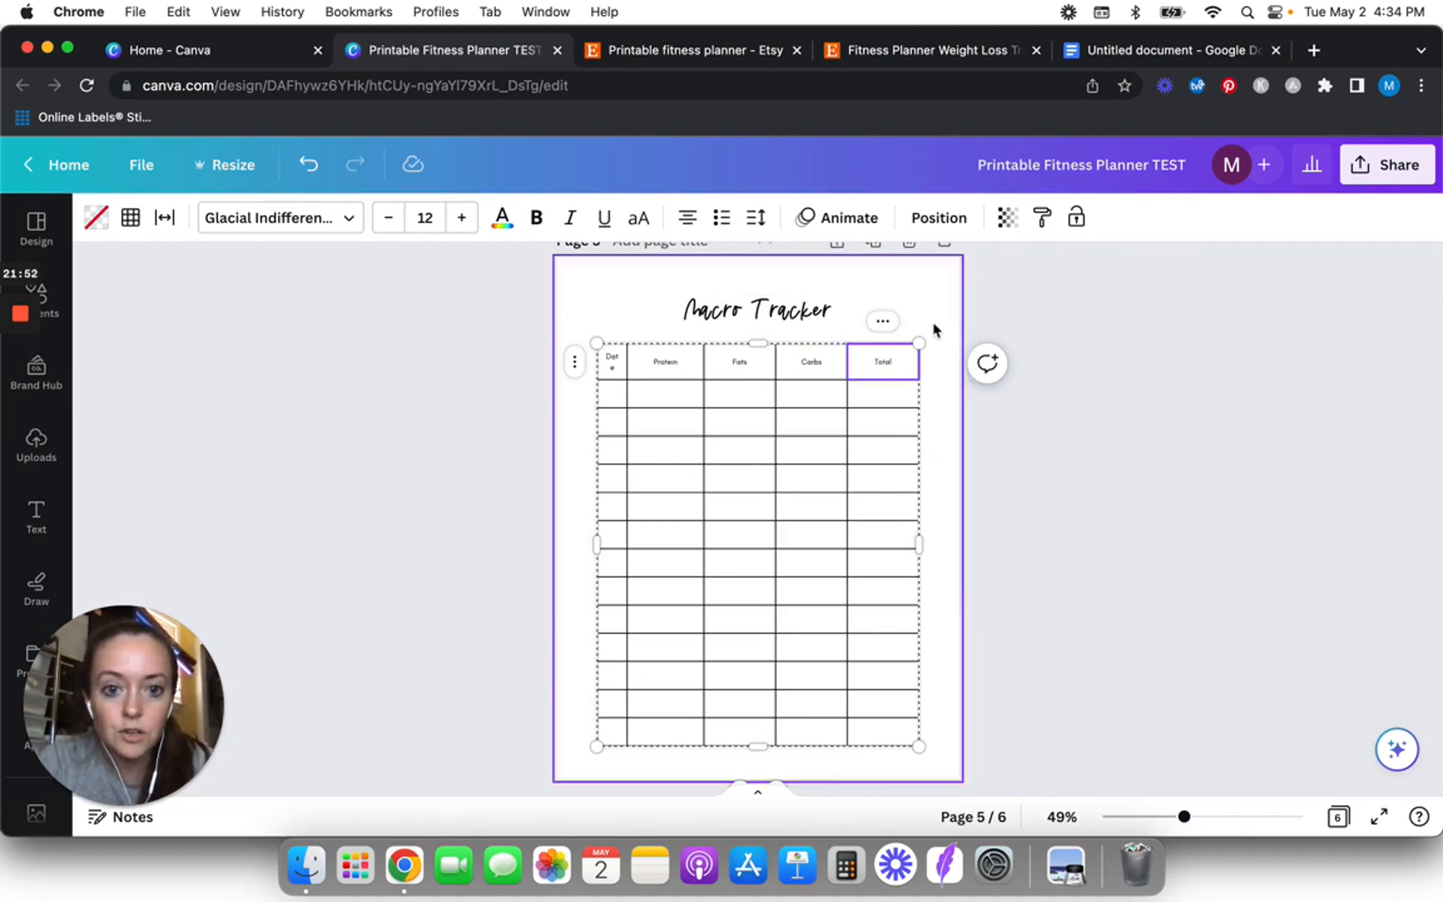
# - Add another column after Total and enter "+/- Goal" as its header
pyautogui.click(883, 321)
pyautogui.click(1001, 424)
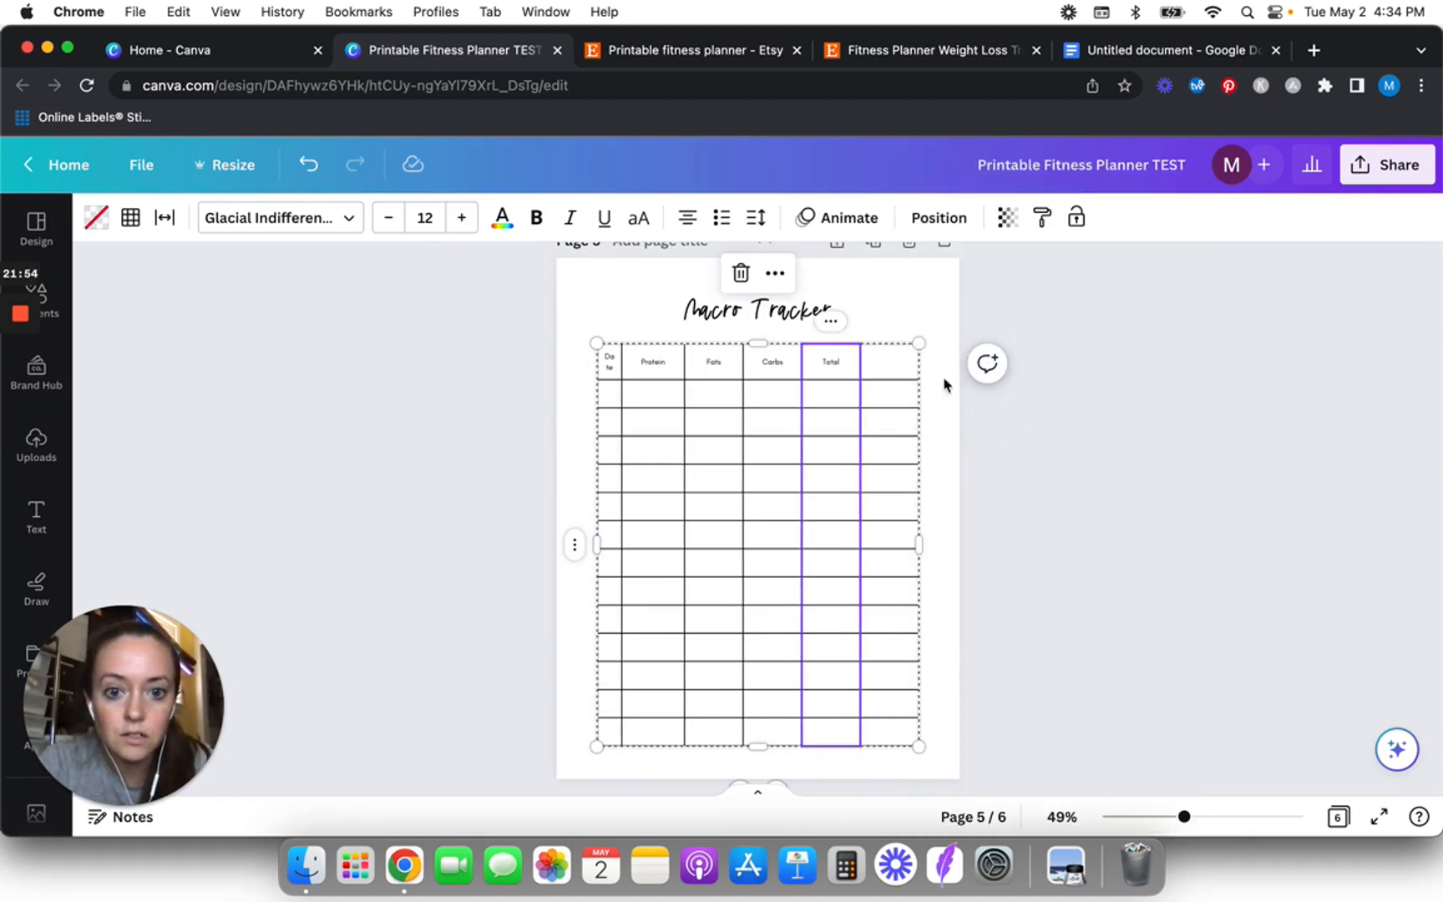
pyautogui.click(884, 363)
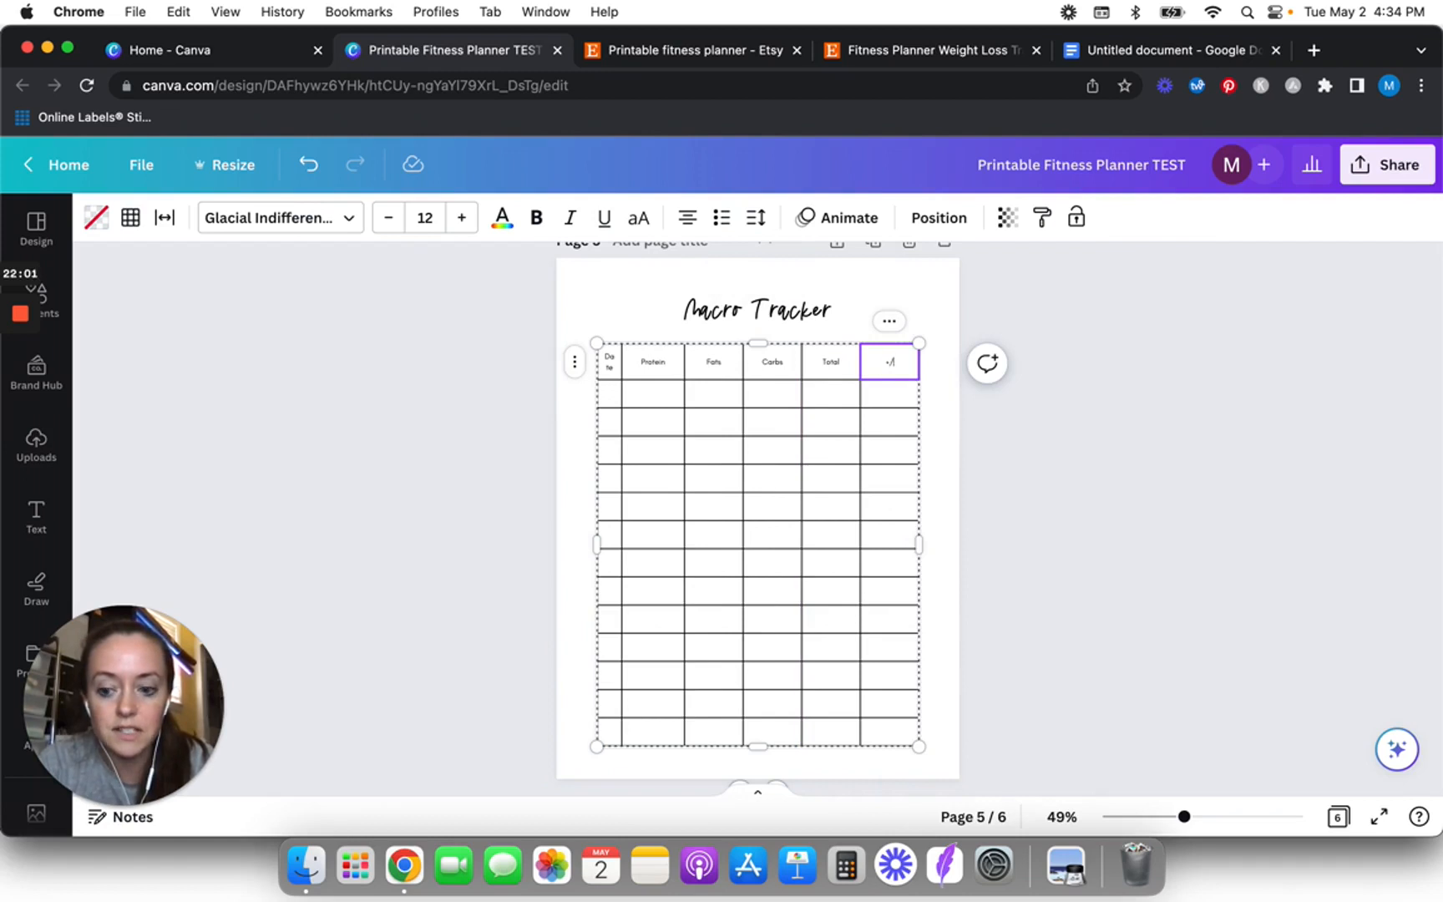
pyautogui.write('+/-')
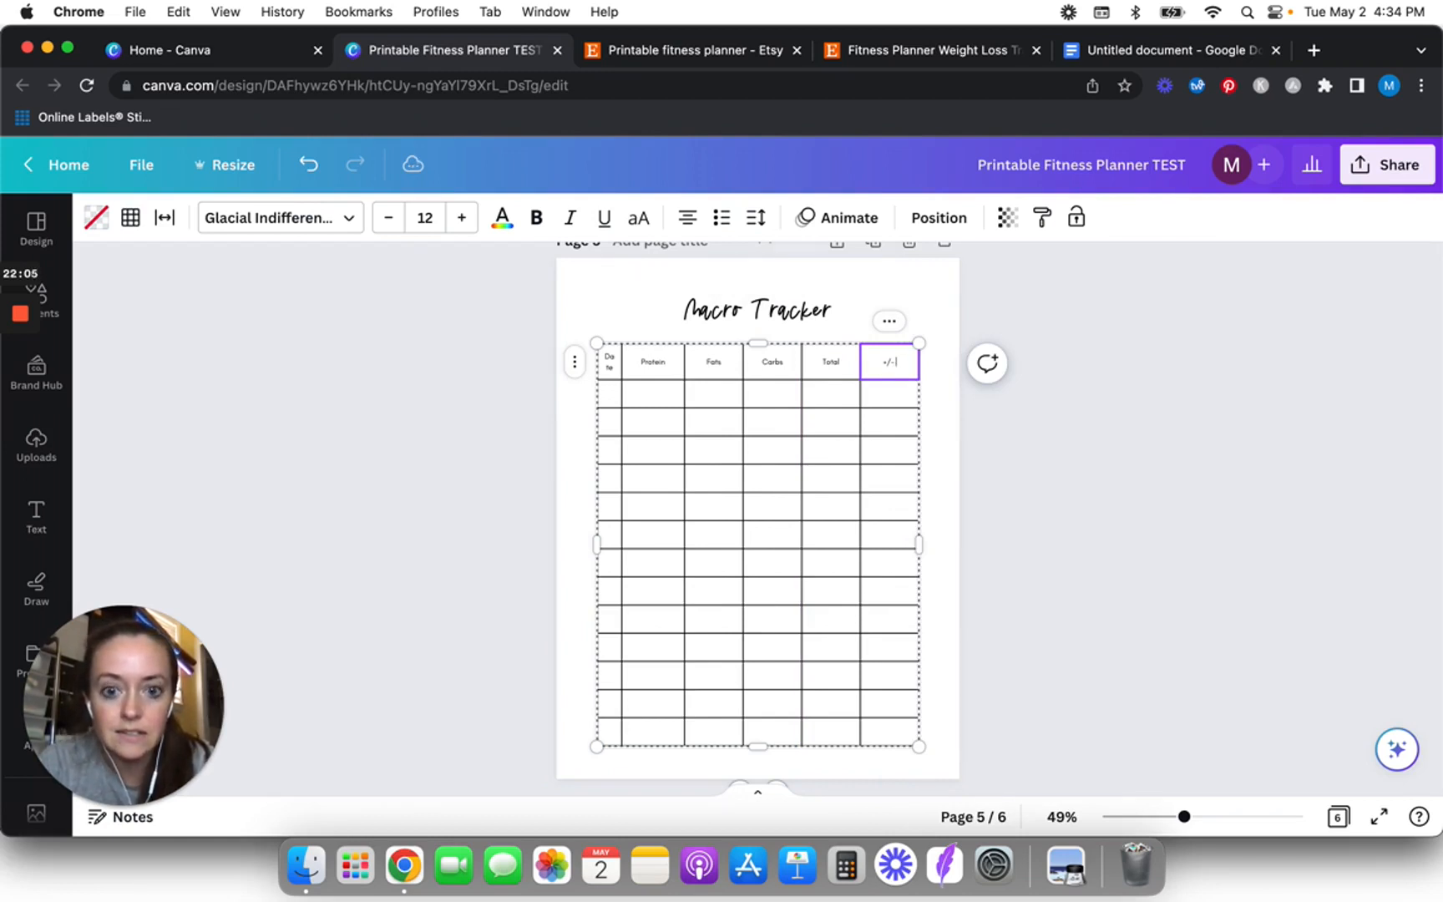
pyautogui.write(' Goal')
pyautogui.click(938, 417)
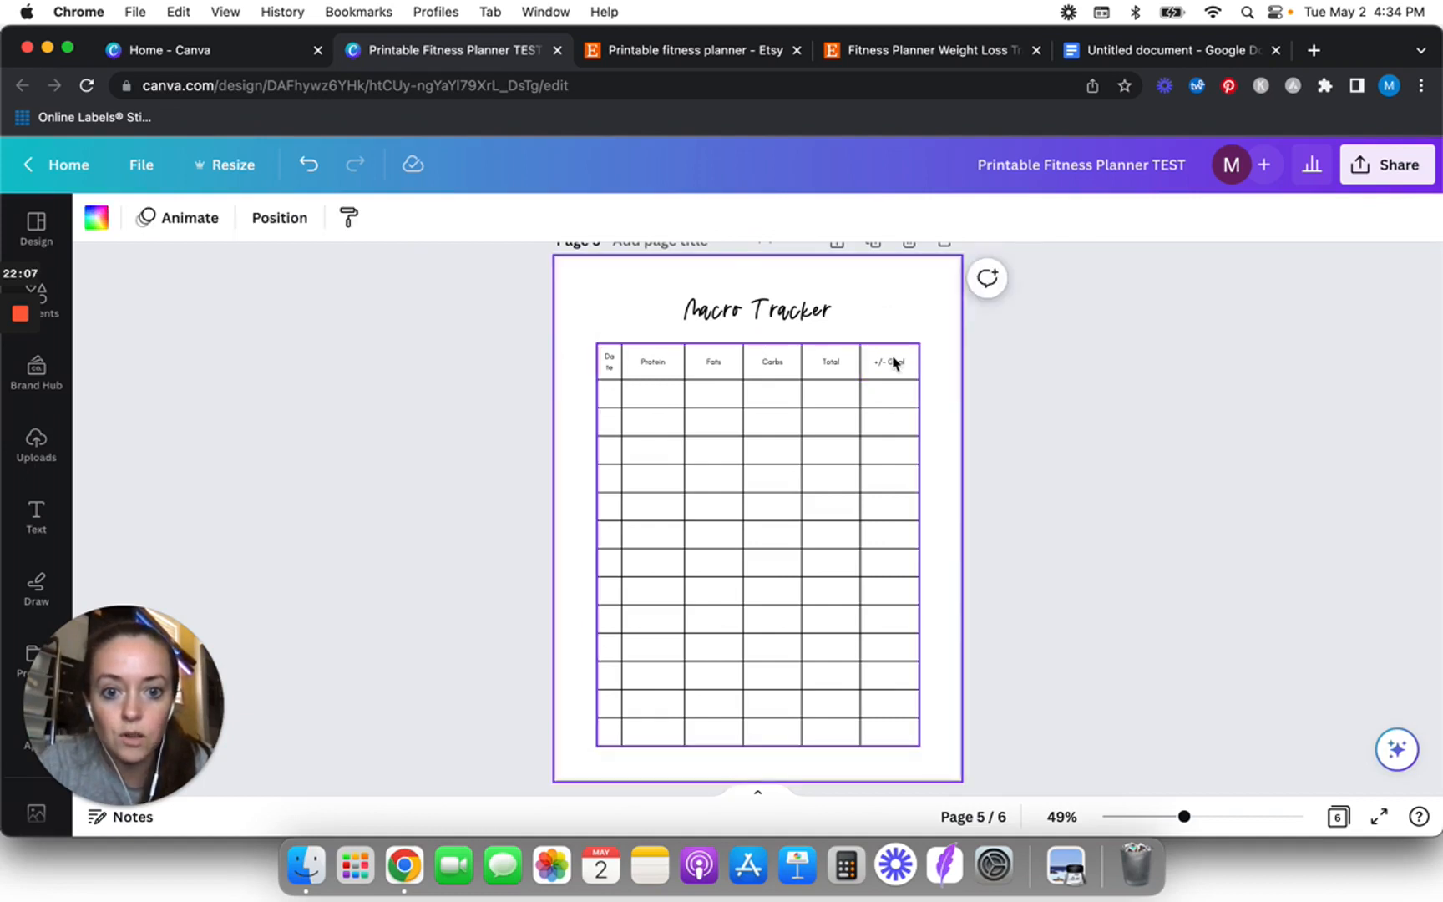
pyautogui.click(894, 362)
pyautogui.click(831, 321)
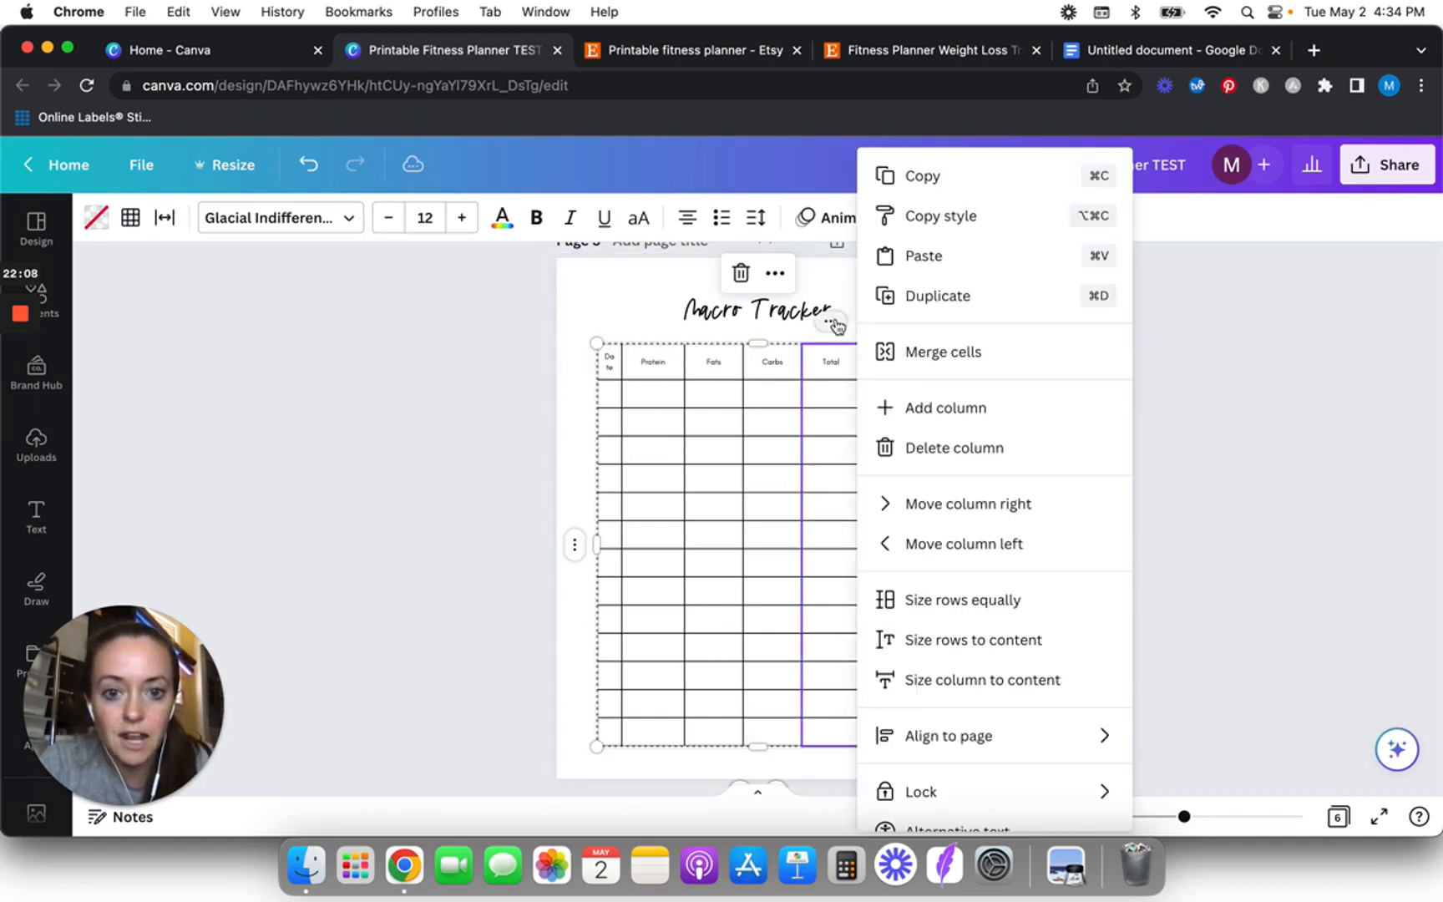
pyautogui.click(919, 416)
pyautogui.click(848, 370)
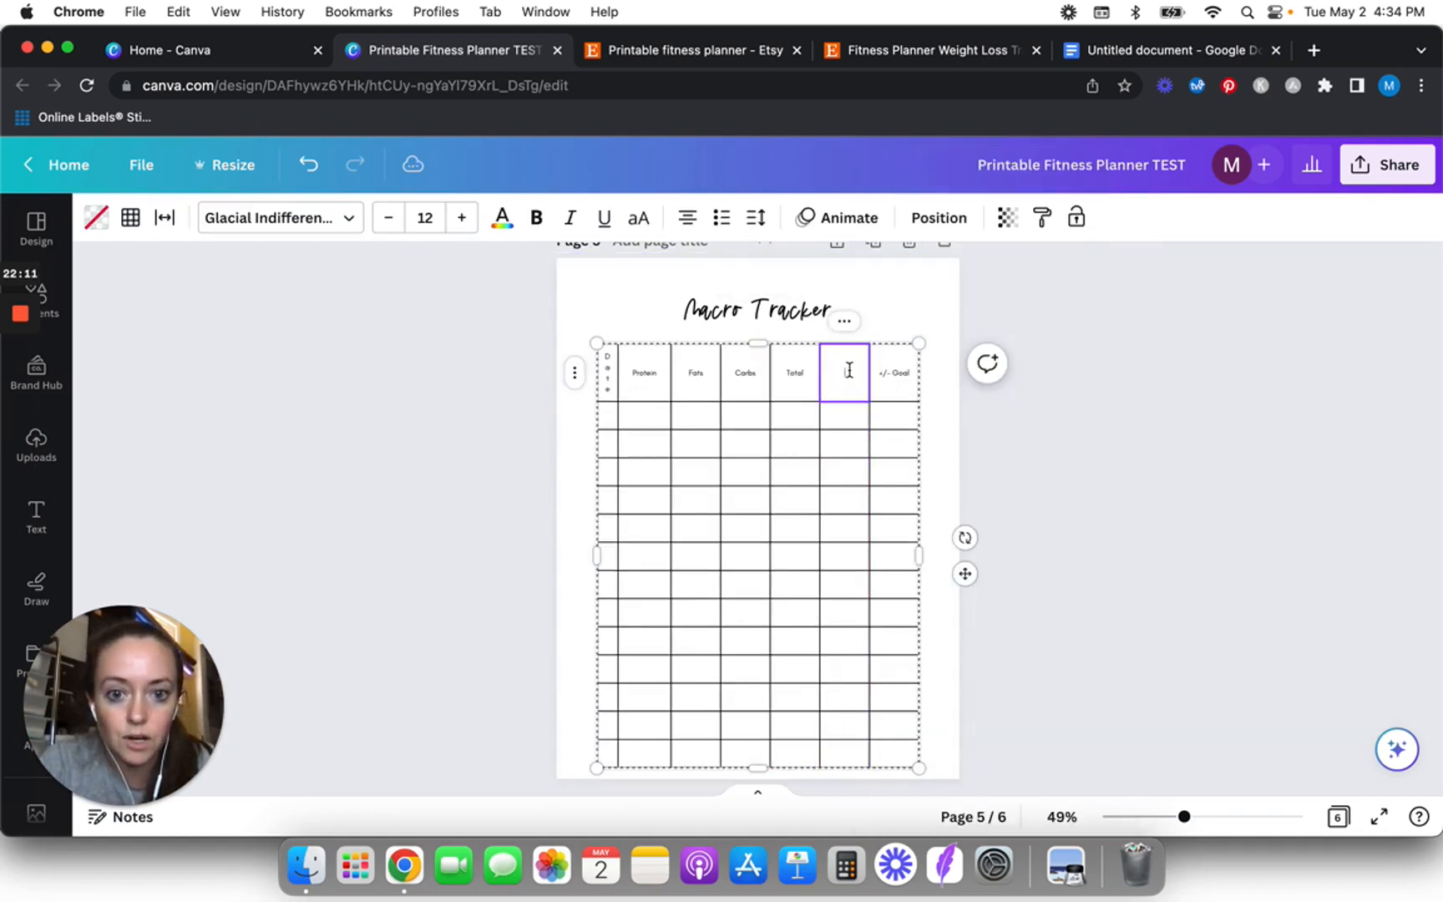
pyautogui.write('Goal')
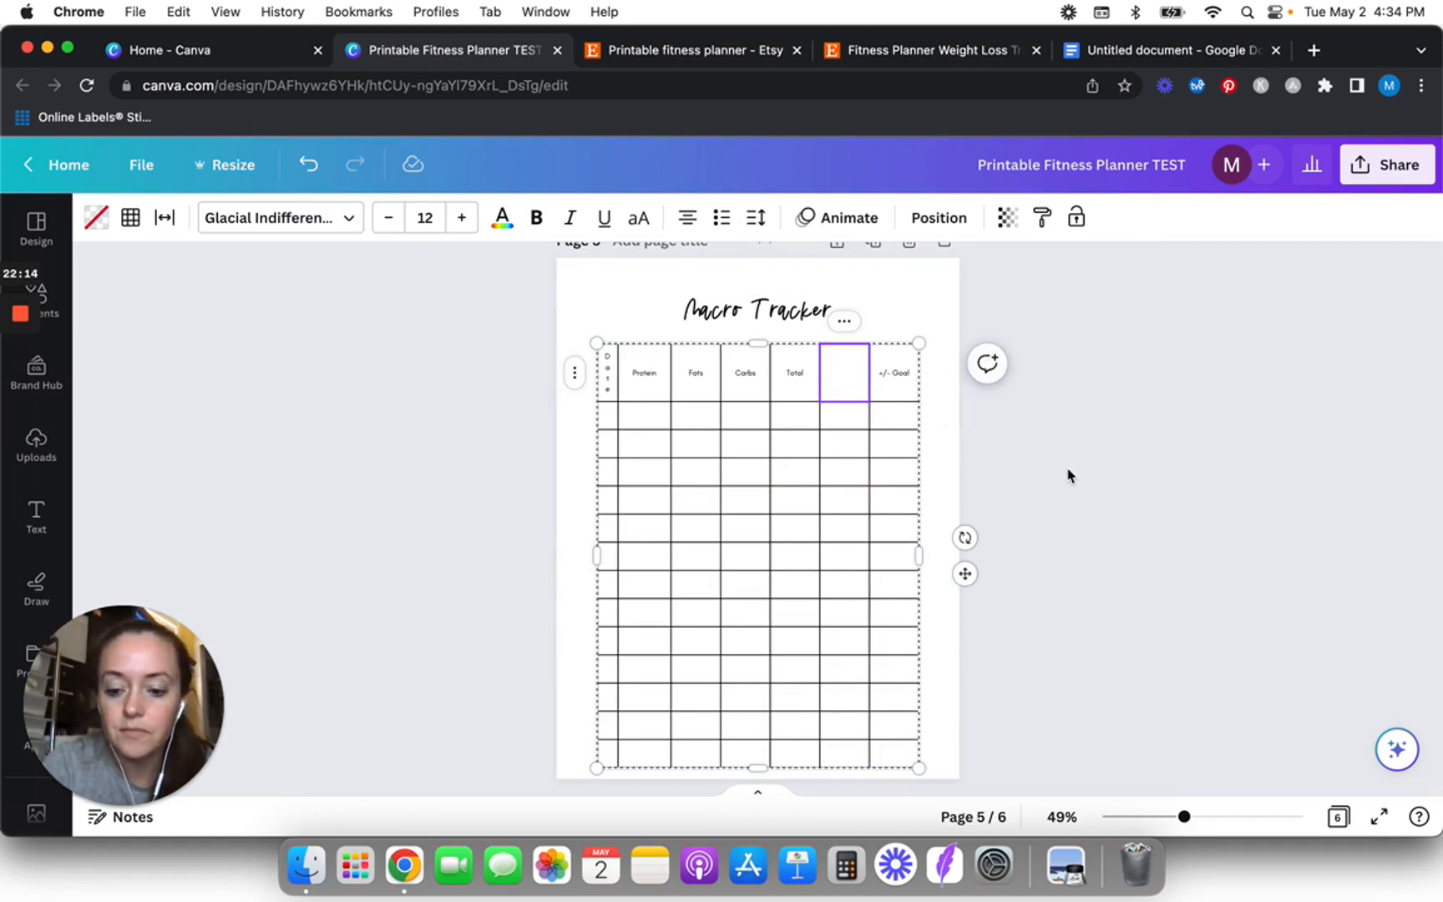
pyautogui.press('super+z')
pyautogui.press('super+z')
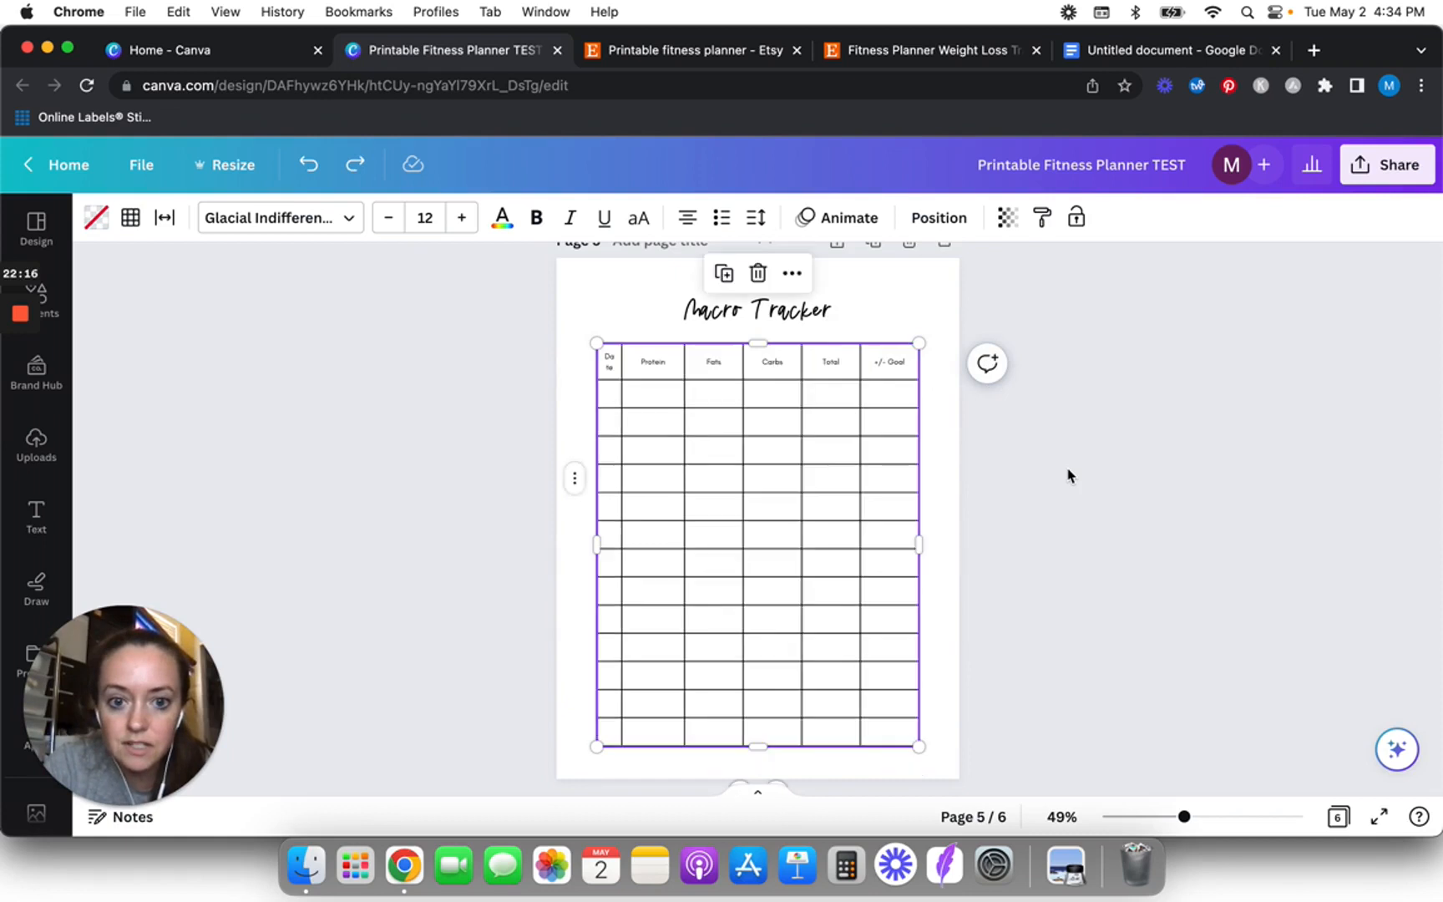
# - Insert a column between Date and Protein and label its header "Target"
pyautogui.click(644, 365)
pyautogui.click(618, 360)
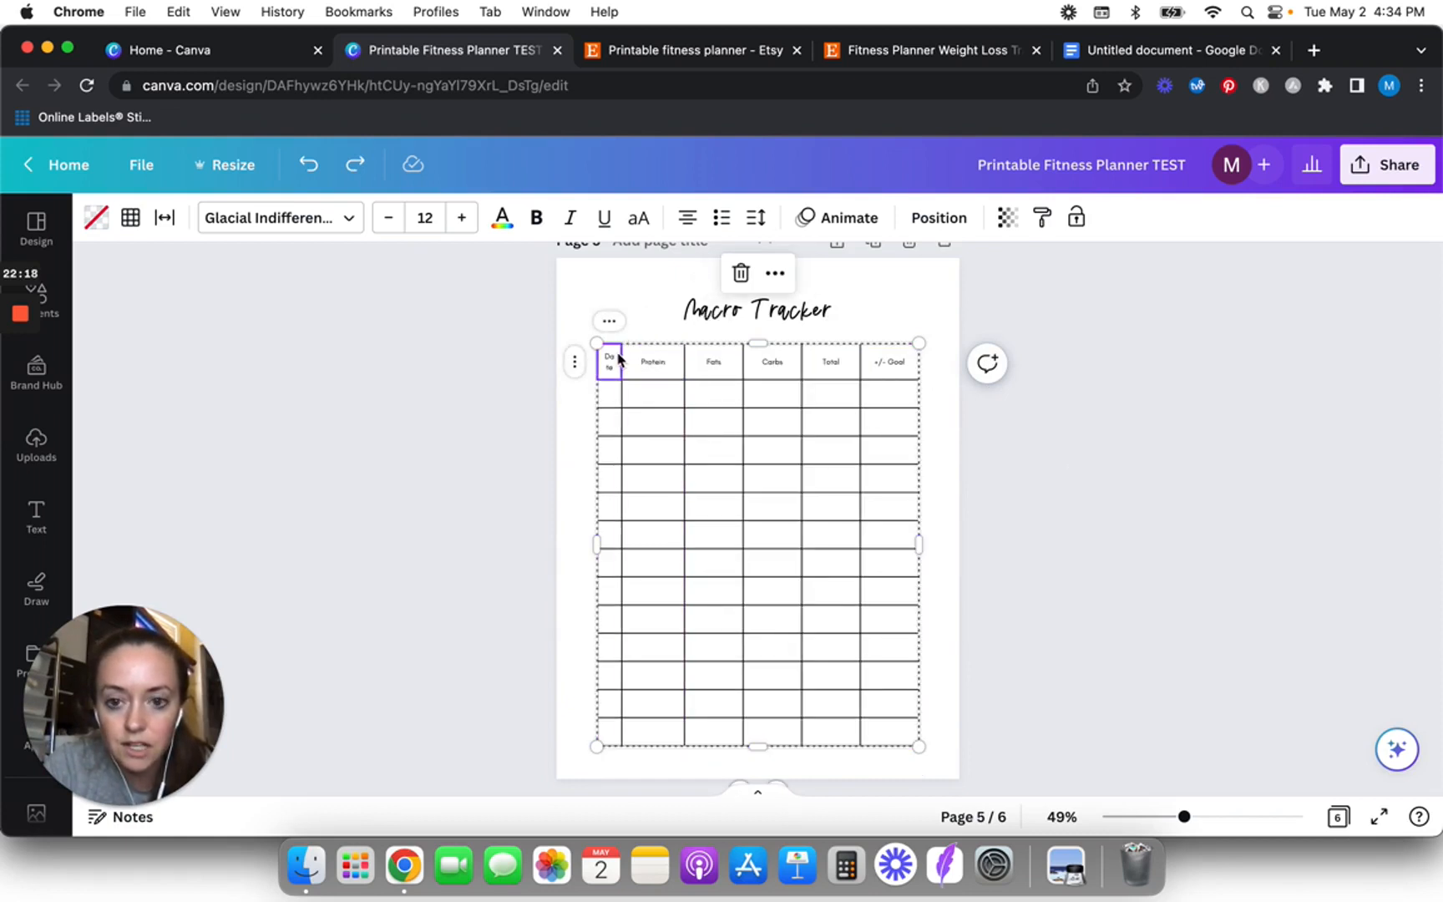
pyautogui.click(635, 359)
pyautogui.click(609, 360)
pyautogui.click(609, 320)
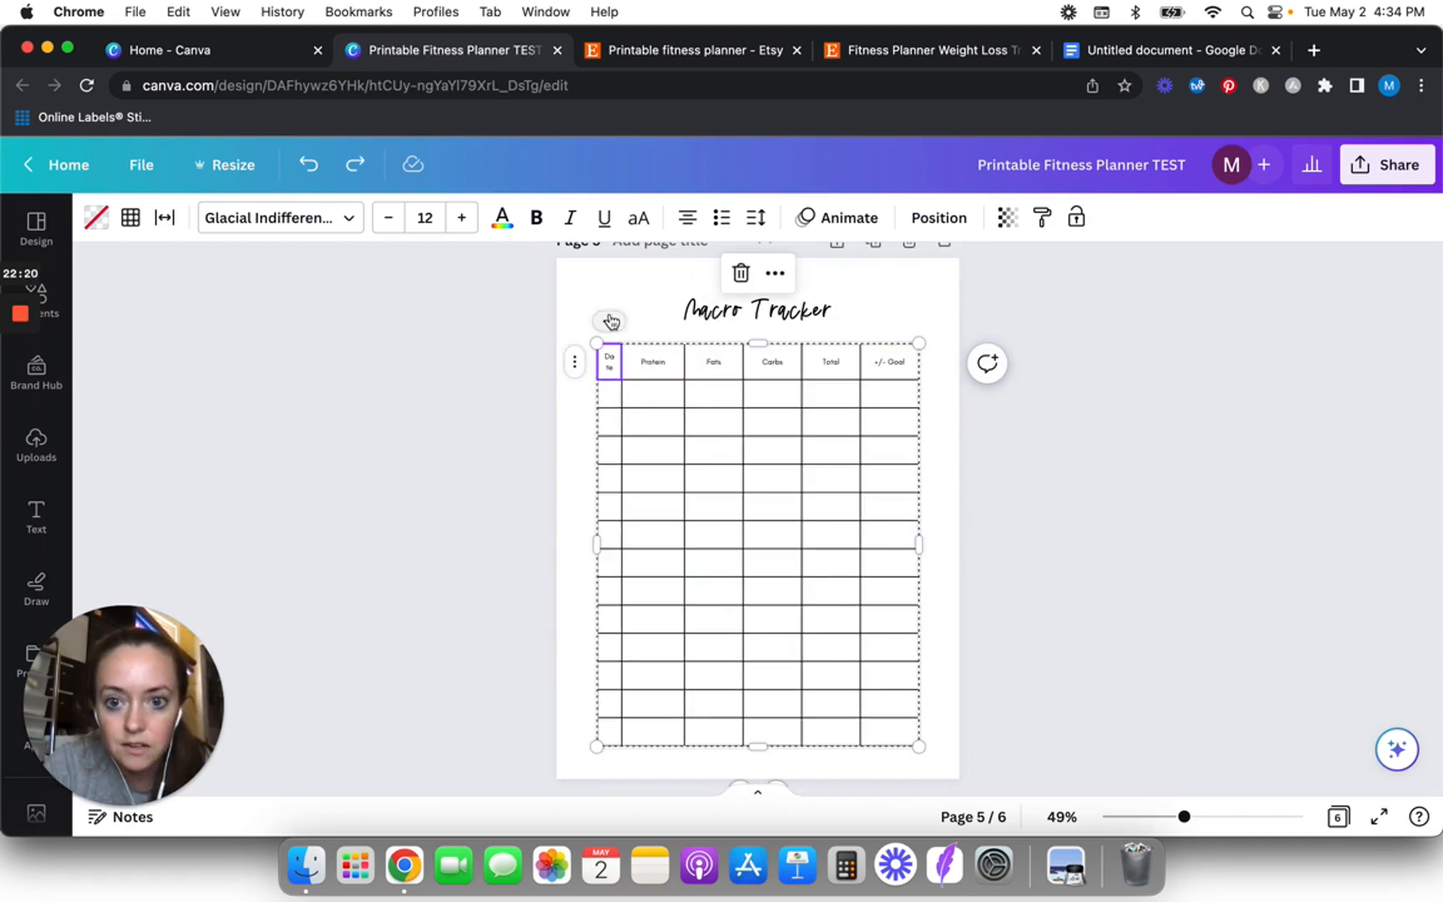
pyautogui.click(701, 420)
pyautogui.click(635, 374)
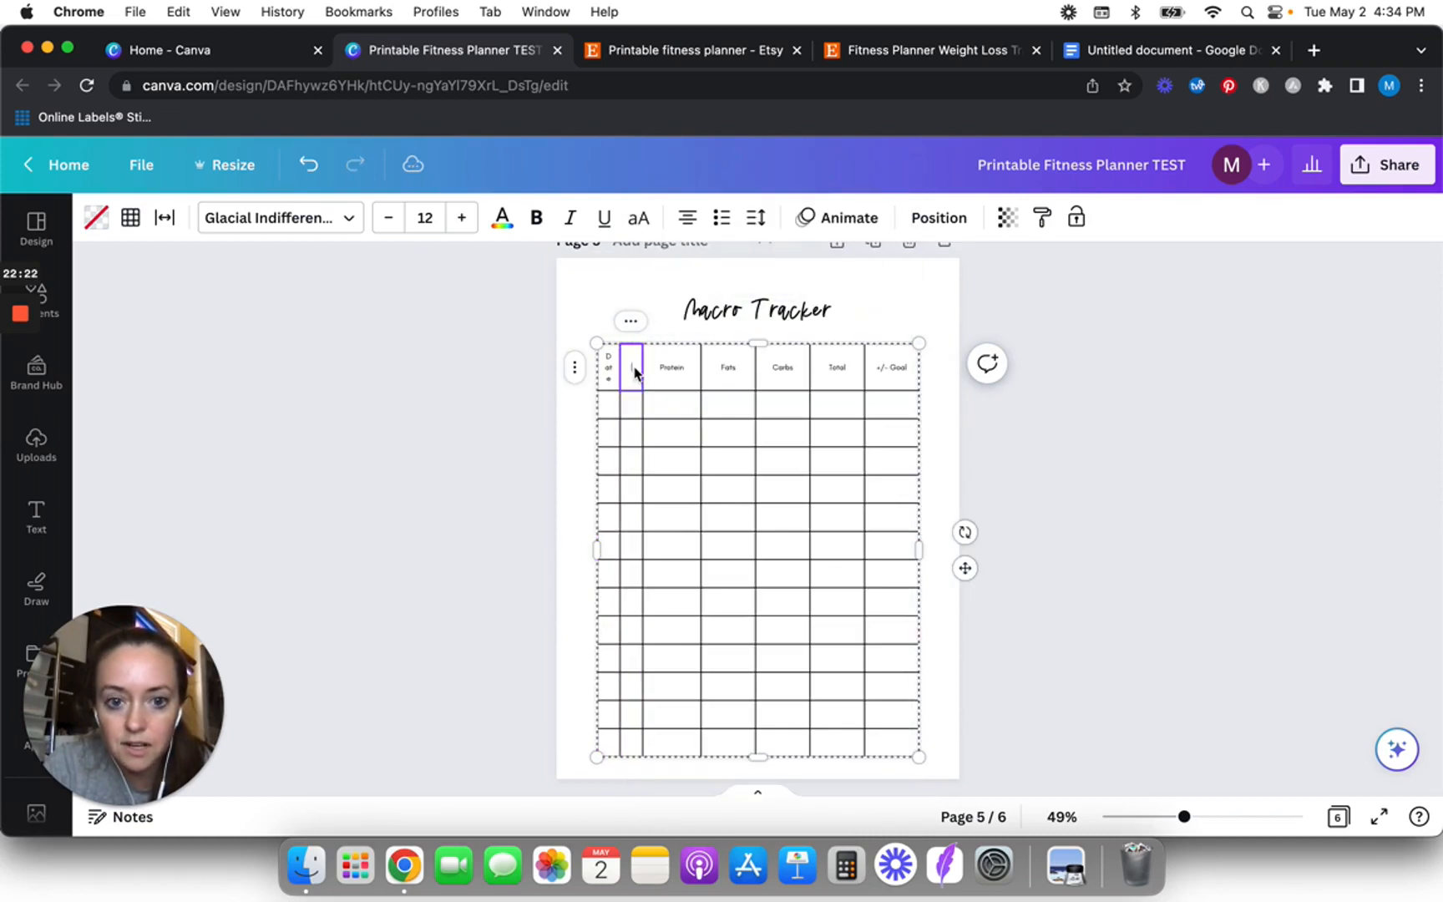
pyautogui.write('Goal')
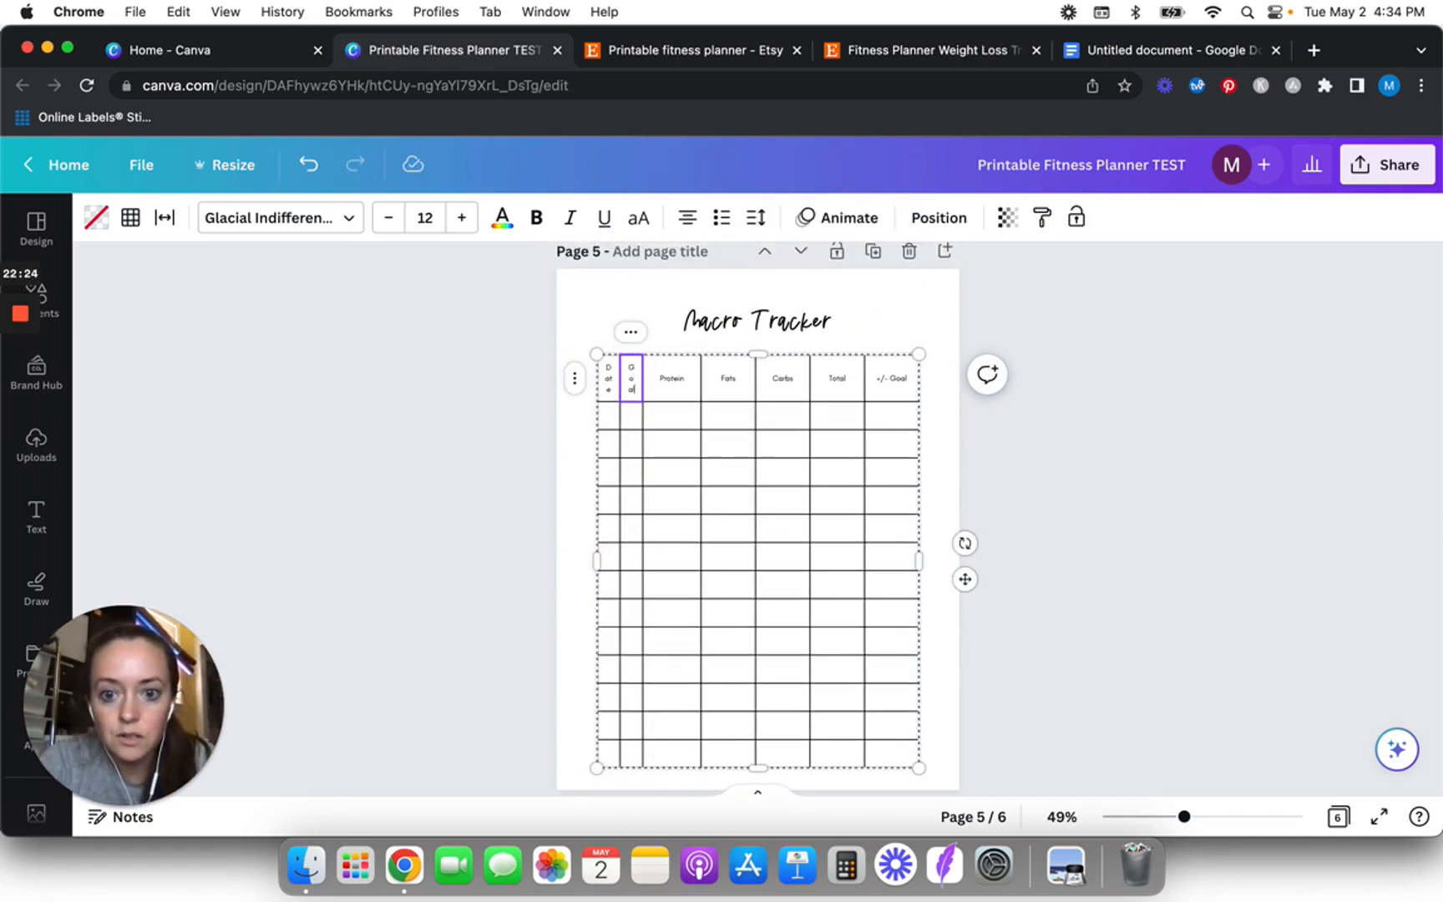
pyautogui.press('BackSpace')
pyautogui.press('BackSpace')
pyautogui.press('BackSpace')
pyautogui.write('Target')
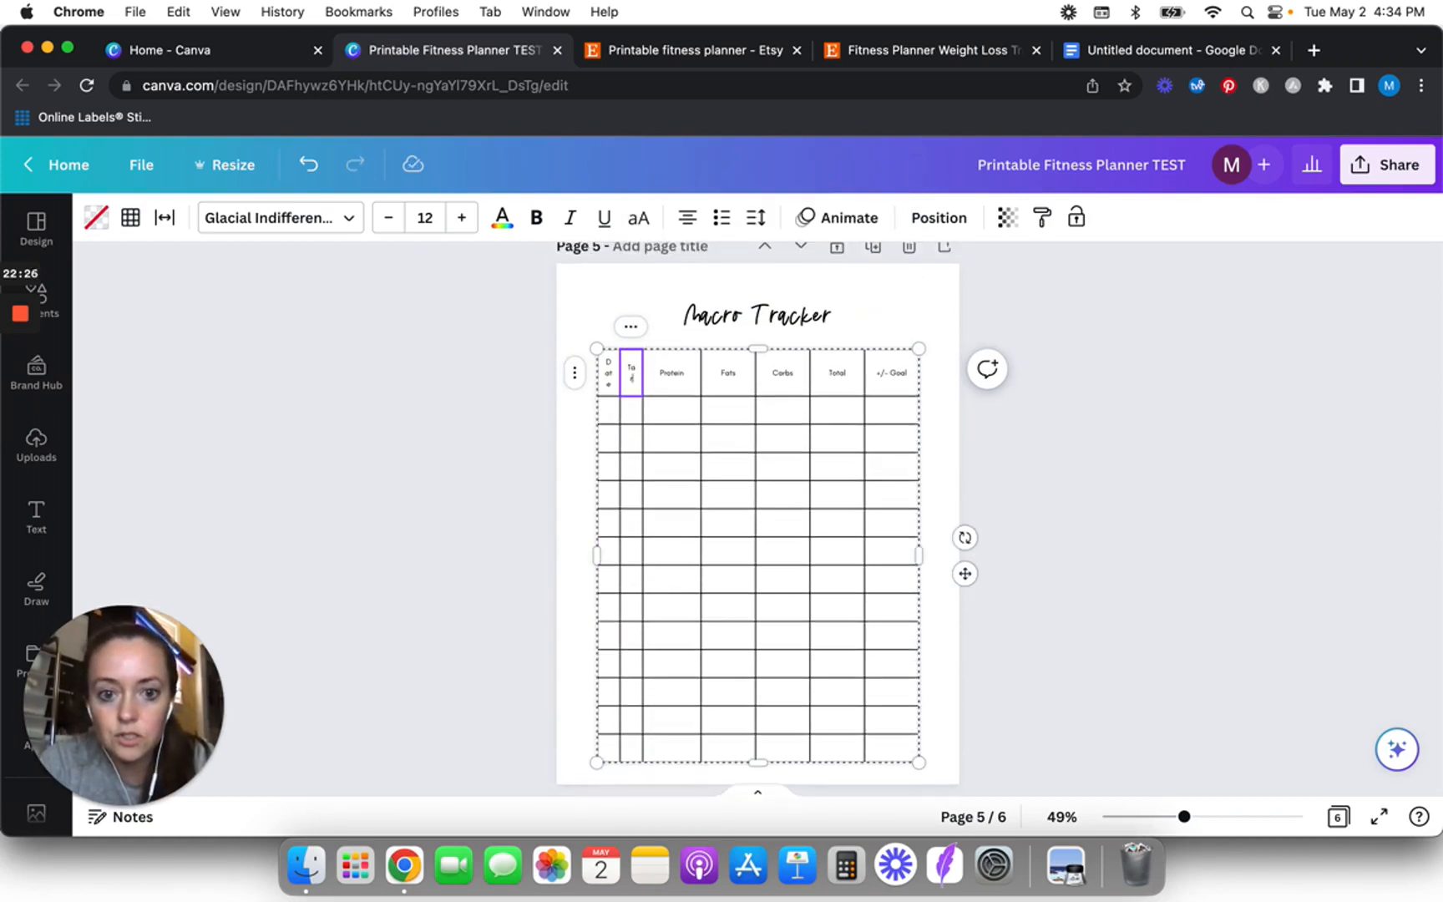
# - Change the header of the last column in the Macro Tracker table to "+/- Target"
pyautogui.doubleClick(899, 384)
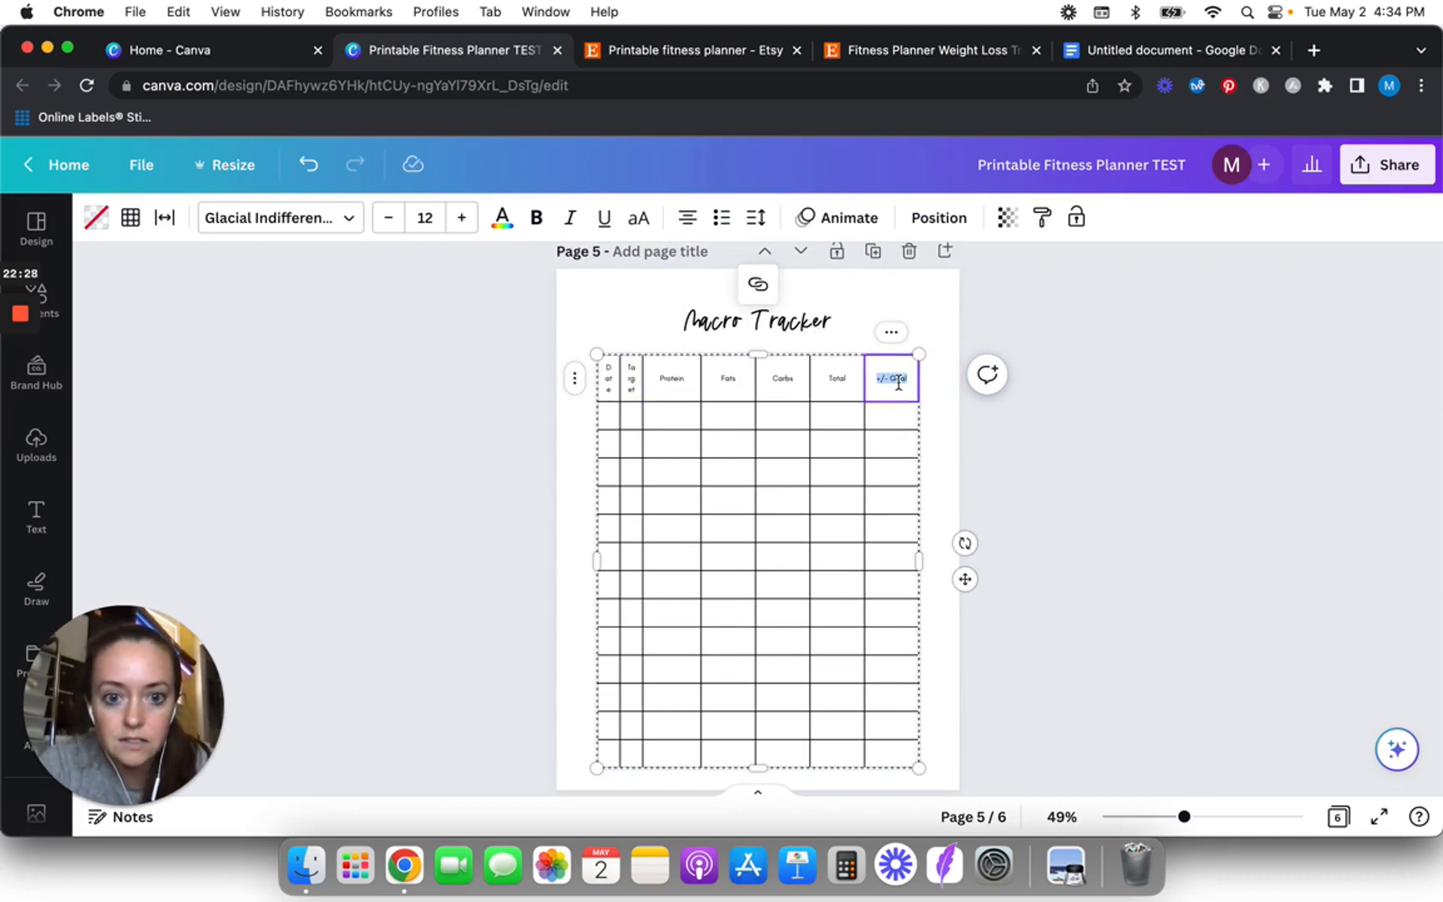
pyautogui.write('+/')
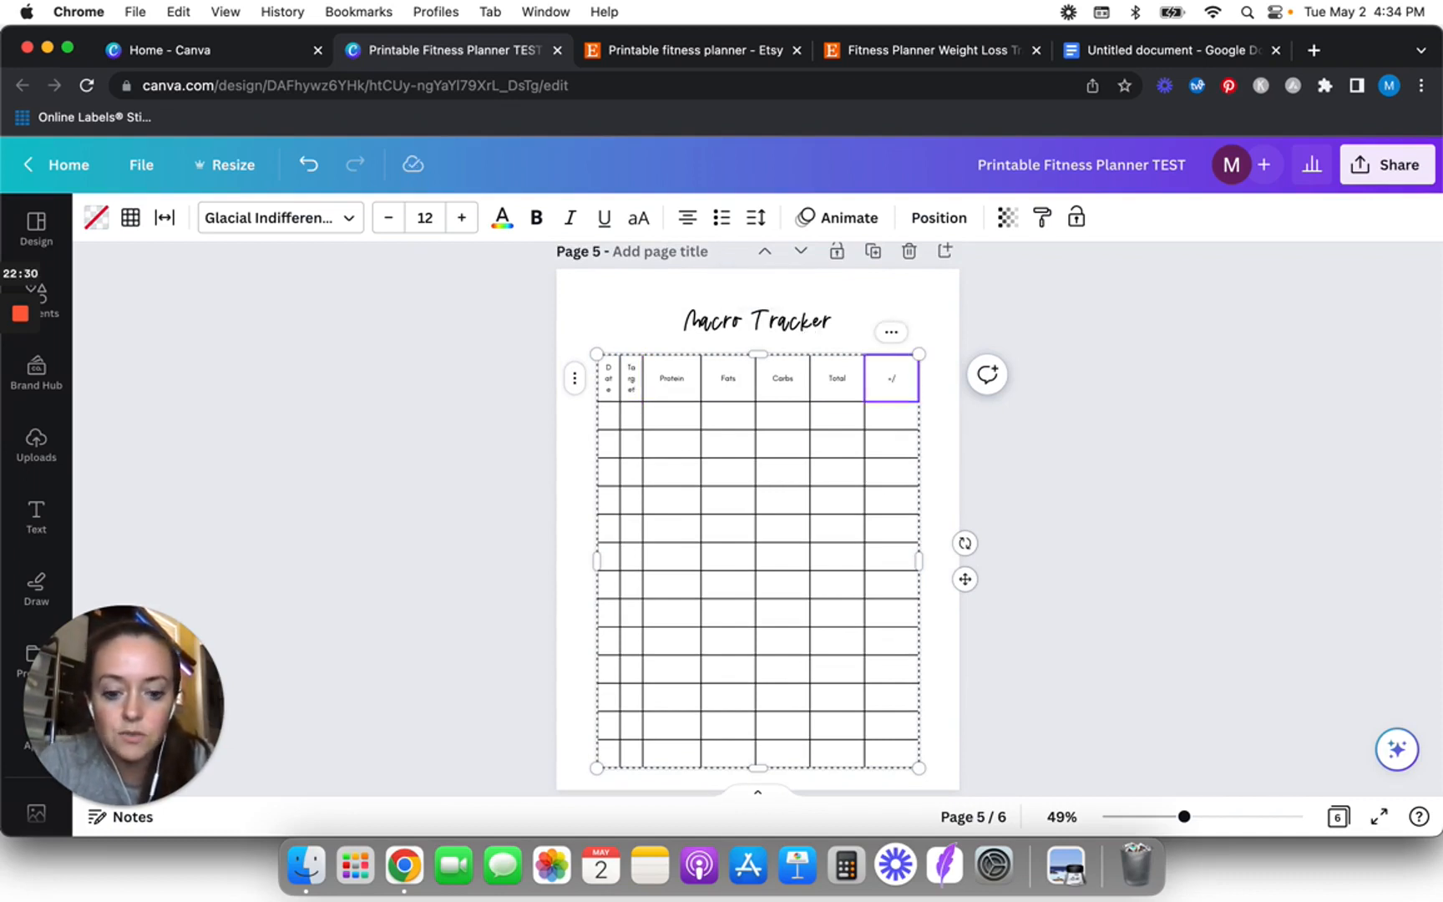
pyautogui.write('- Target')
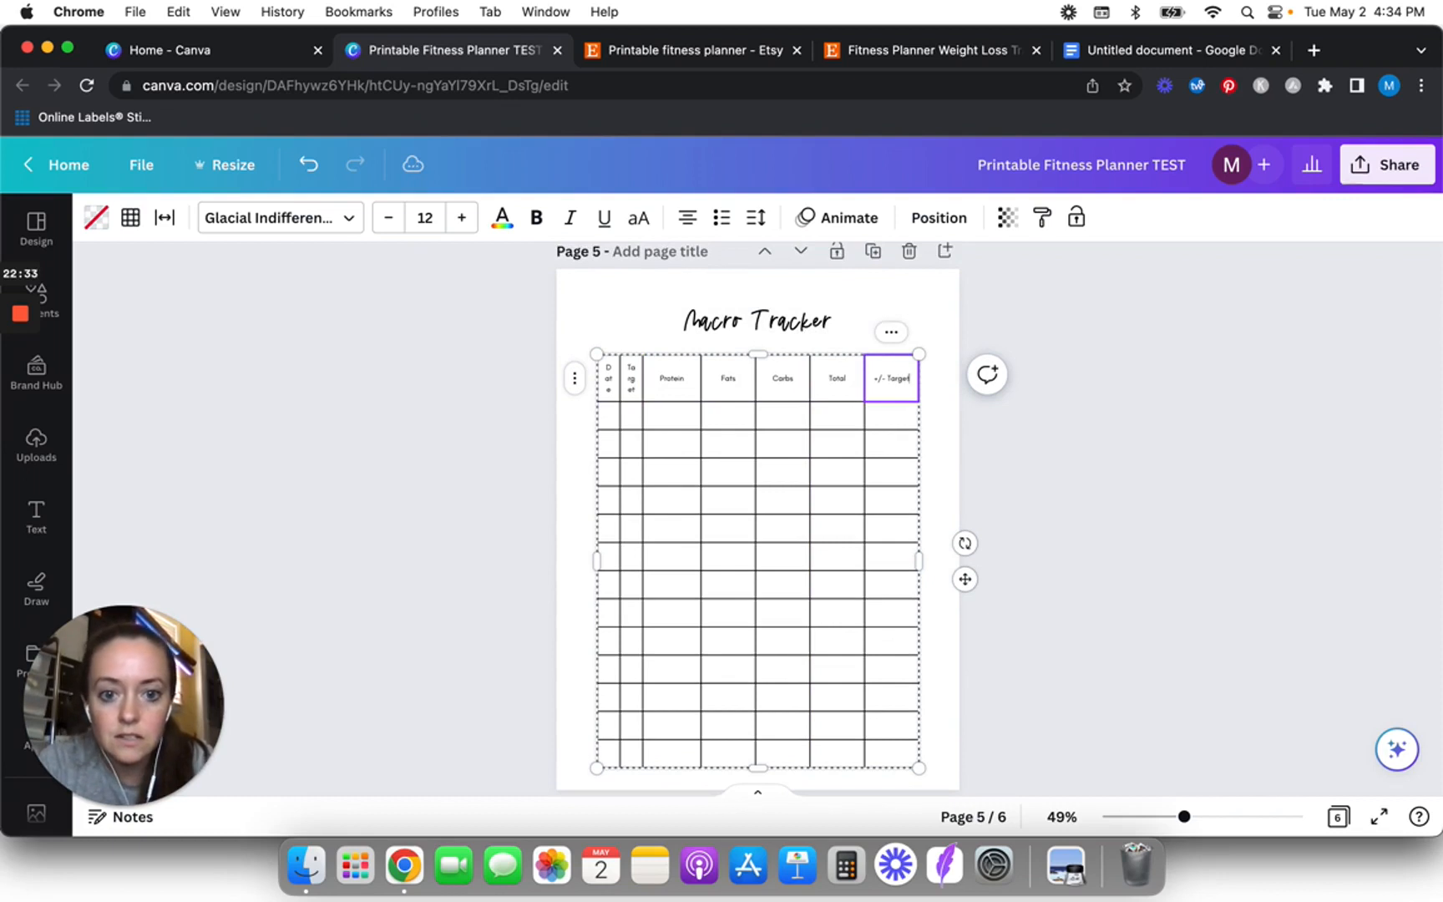
pyautogui.click(1005, 468)
# - Adjust the Date, Target and Protein column widths in the Macro Tracker table so each header fits on one line
pyautogui.click(637, 409)
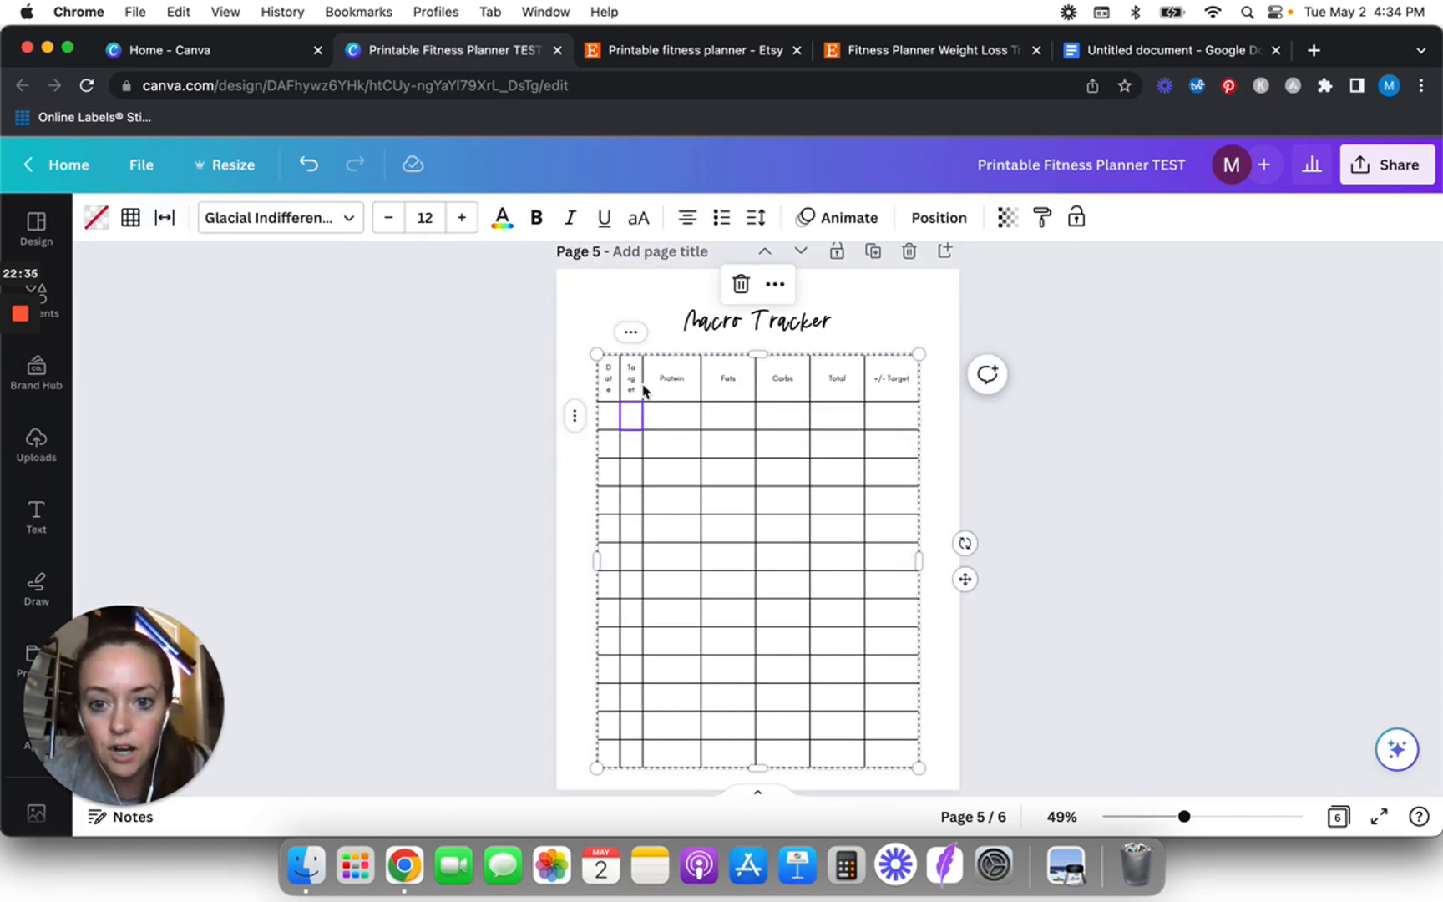
pyautogui.moveTo(643, 373)
pyautogui.mouseDown()
pyautogui.moveTo(671, 374)
pyautogui.moveTo(625, 373)
pyautogui.moveTo(652, 373)
pyautogui.moveTo(637, 373)
pyautogui.mouseUp()
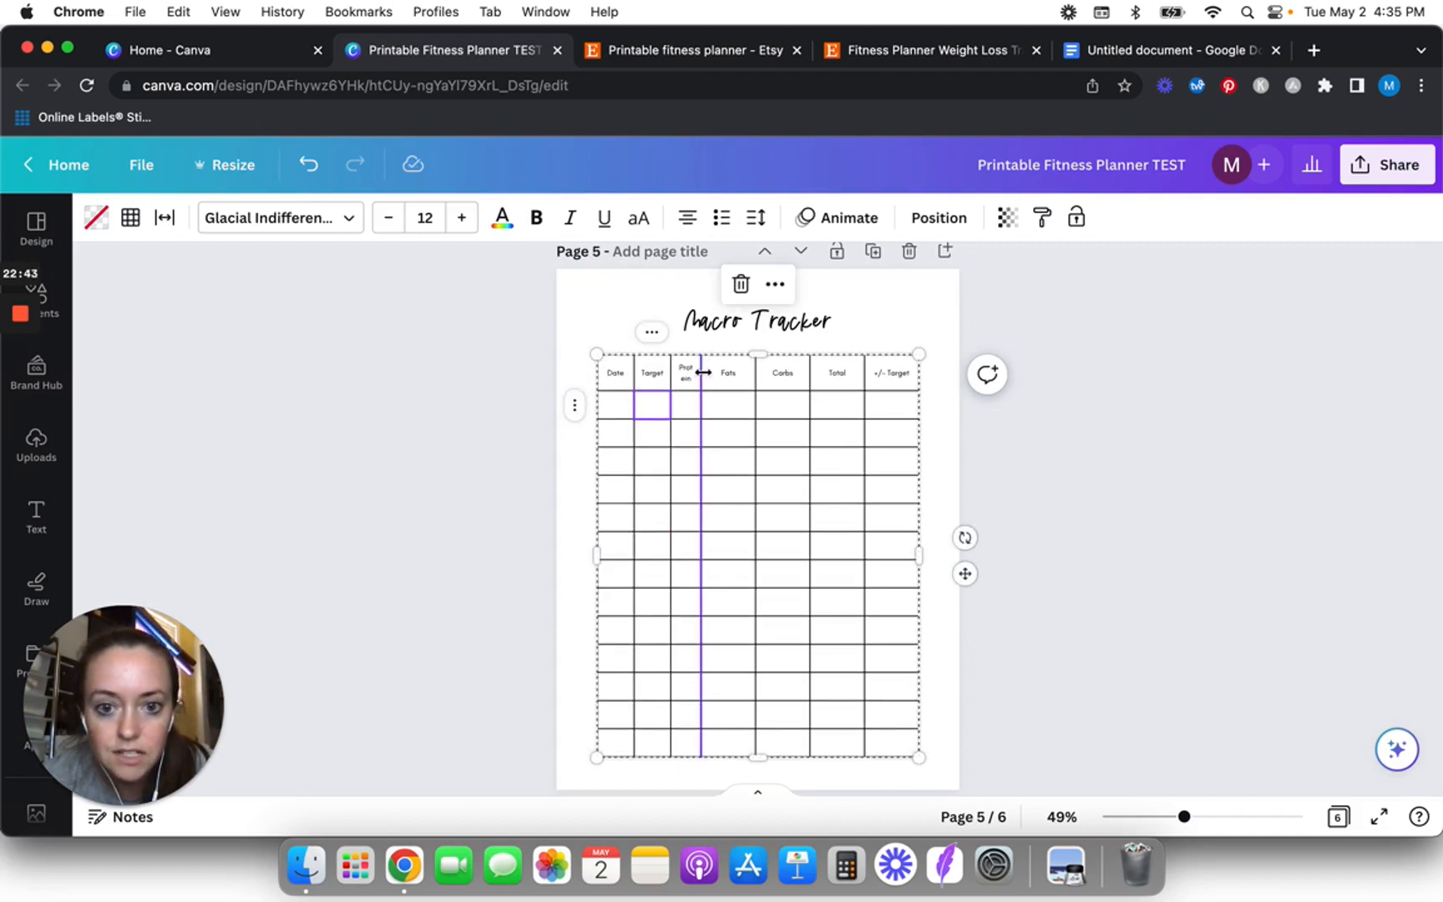
pyautogui.moveTo(704, 372); pyautogui.dragTo(718, 374)
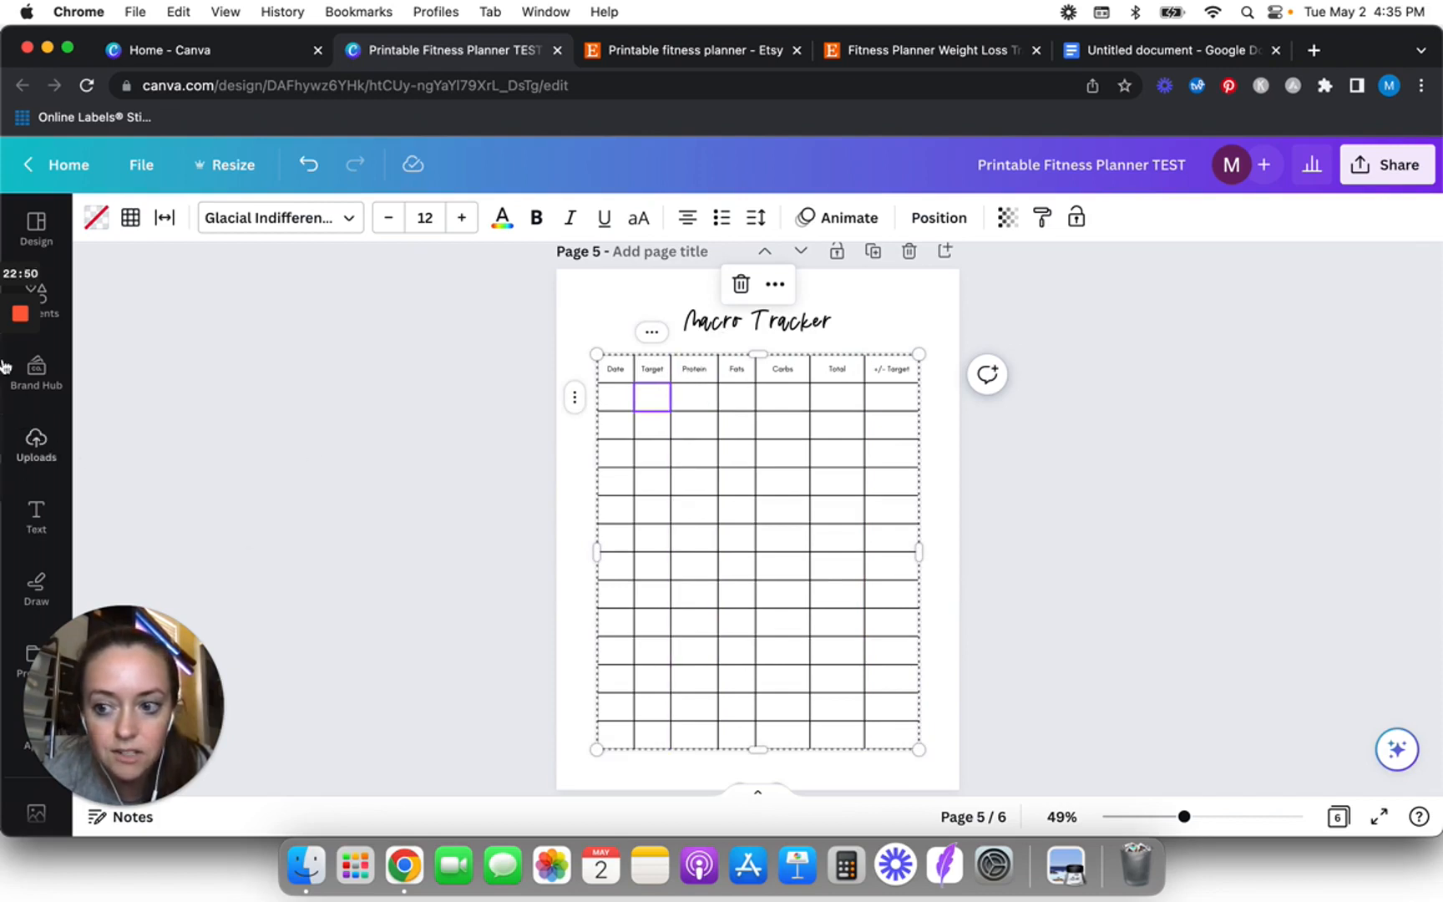
pyautogui.moveTo(6, 367)
pyautogui.click(20, 396)
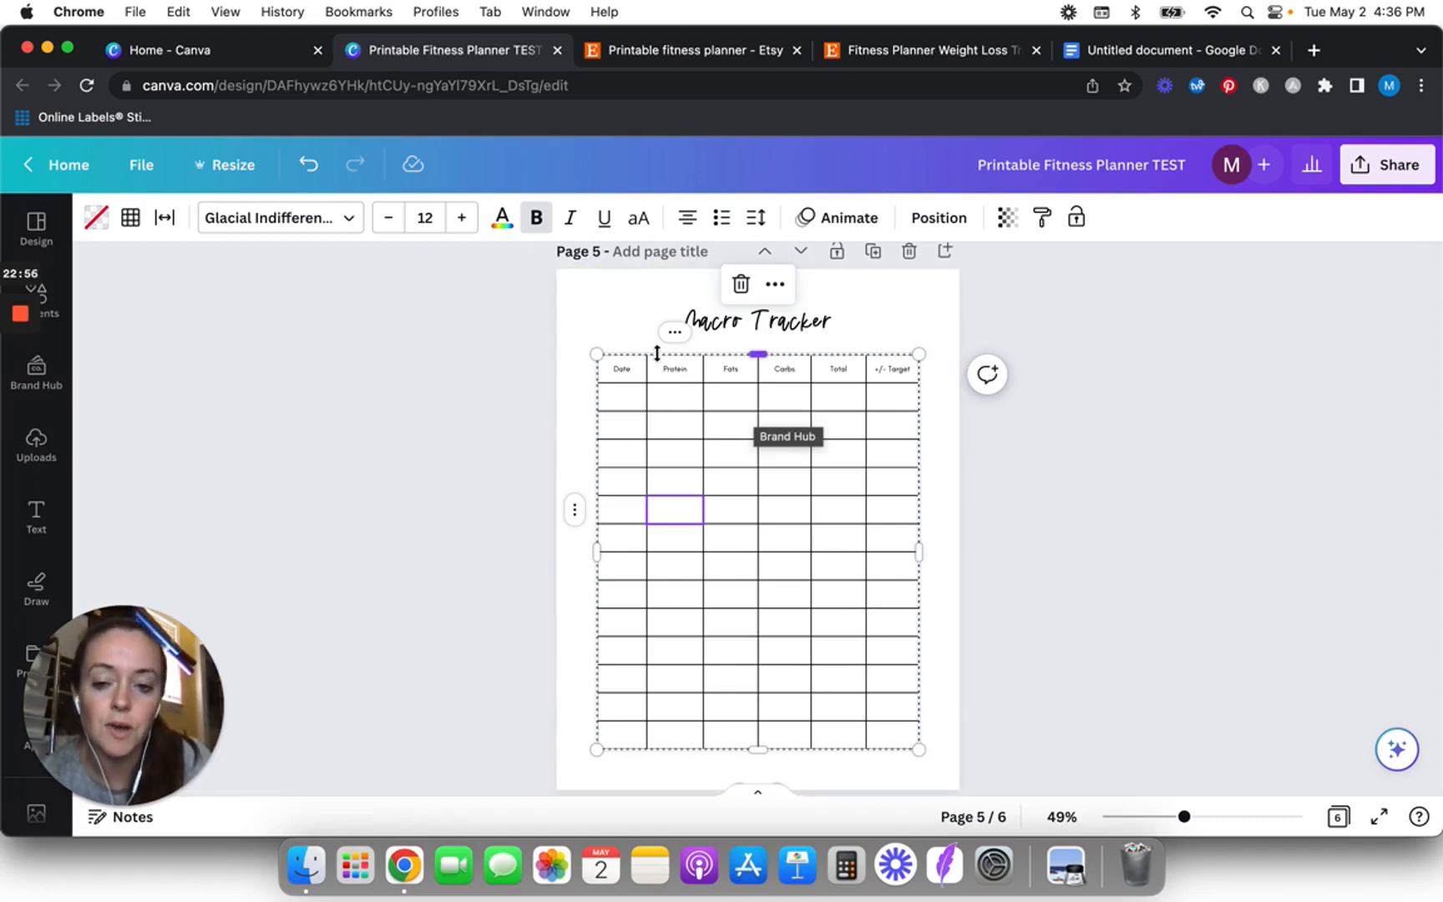
pyautogui.click(440, 451)
# - Switch to the Google Docs checklist, rename the "Meal tracker" item to "Macro tracker" and check it off
pyautogui.scroll(-2, 440, 451)
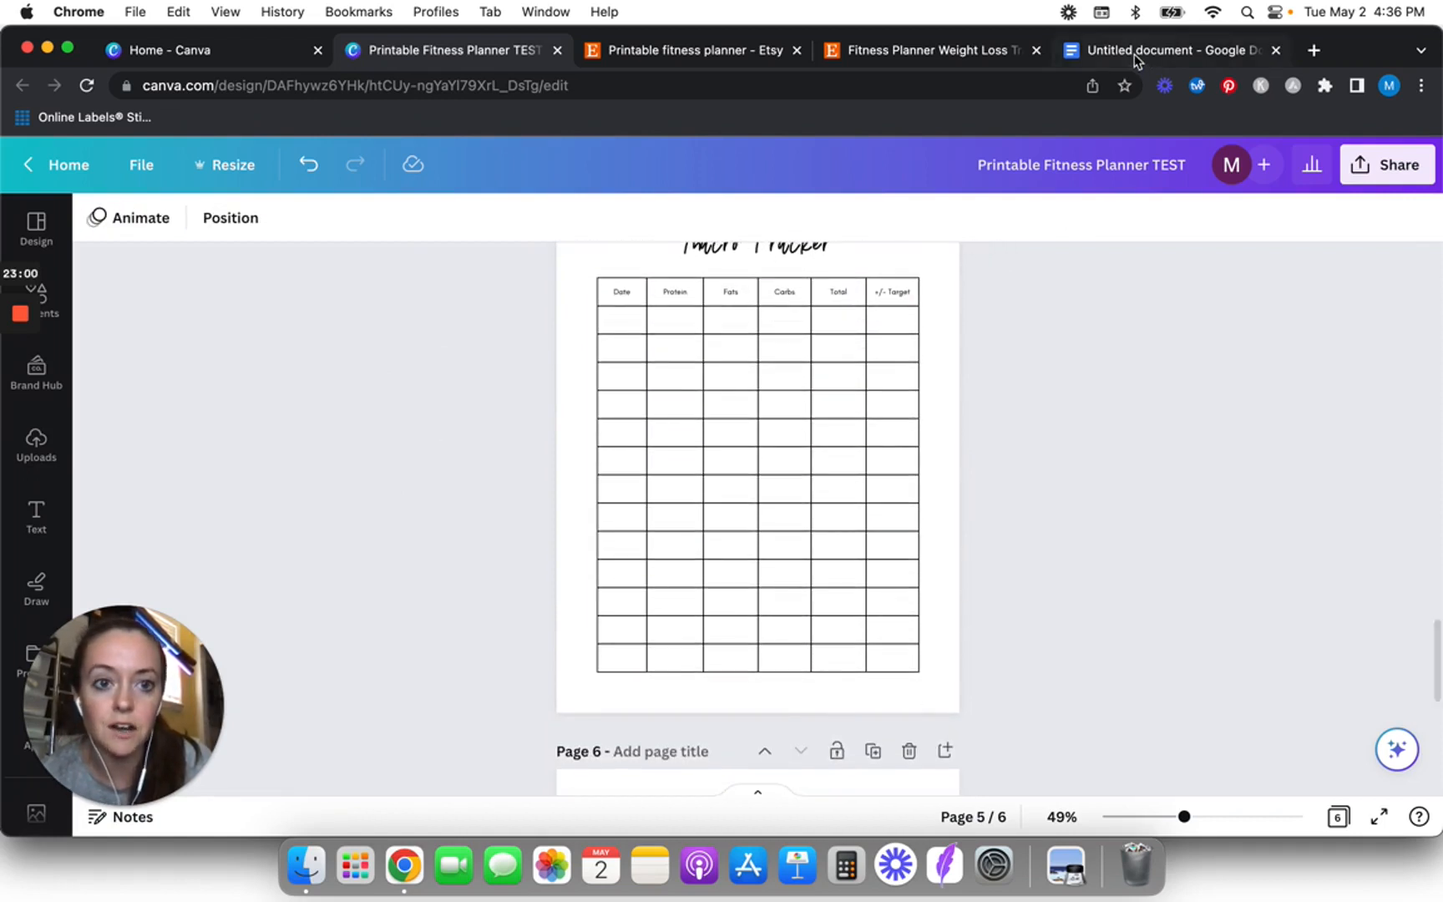
pyautogui.click(1140, 52)
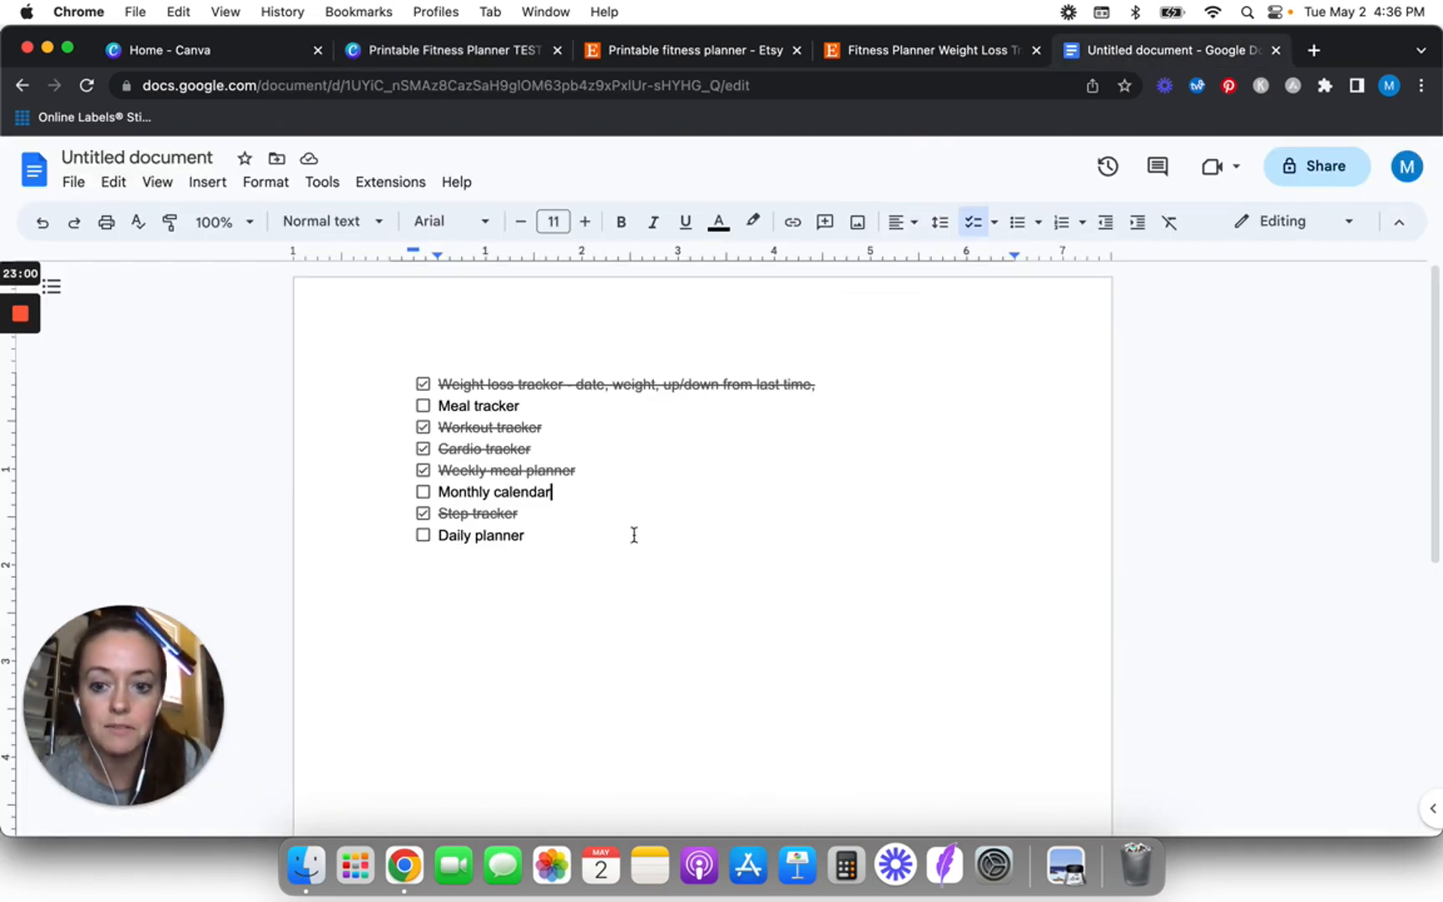
pyautogui.click(472, 408)
pyautogui.press('BackSpace')
pyautogui.press('BackSpace')
pyautogui.press('BackSpace')
pyautogui.write('acro')
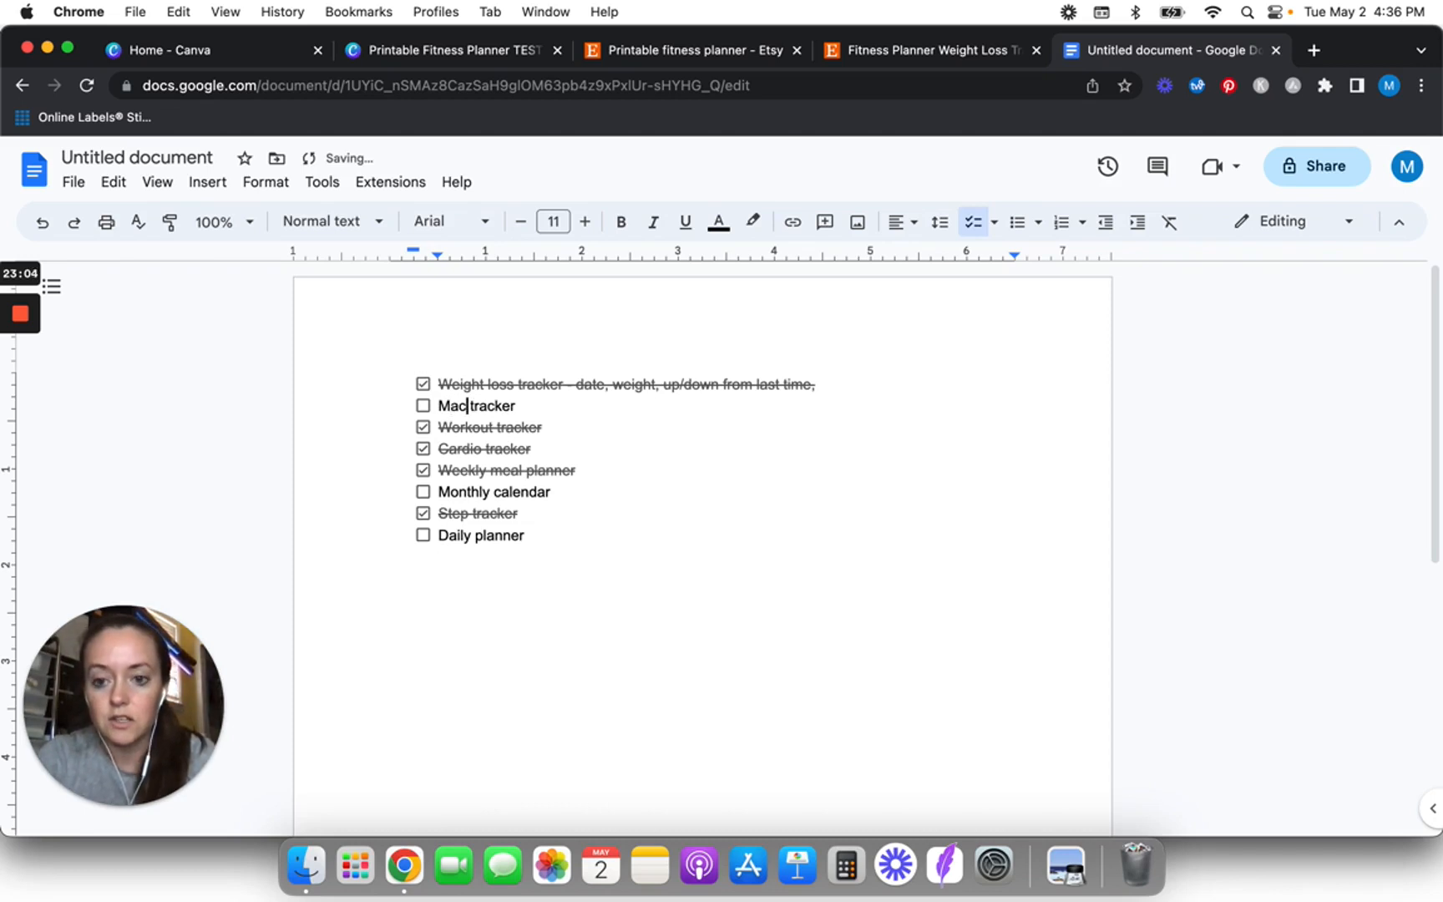
pyautogui.click(423, 406)
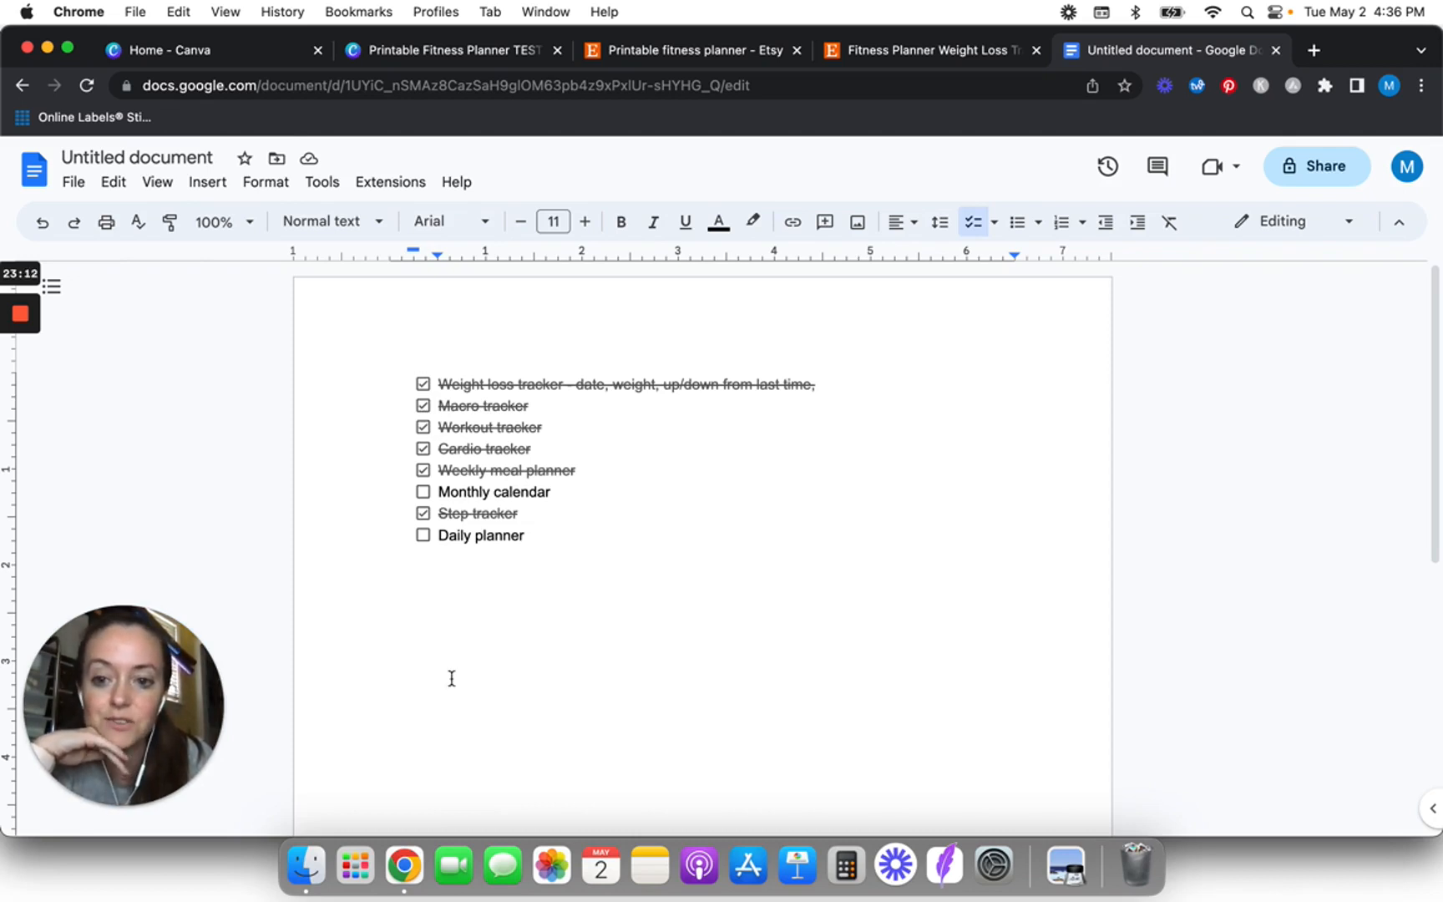
# - Return to the fitness planner in Canva and add a blank page after the Weekly Meal Planner page
pyautogui.click(456, 555)
pyautogui.click(416, 38)
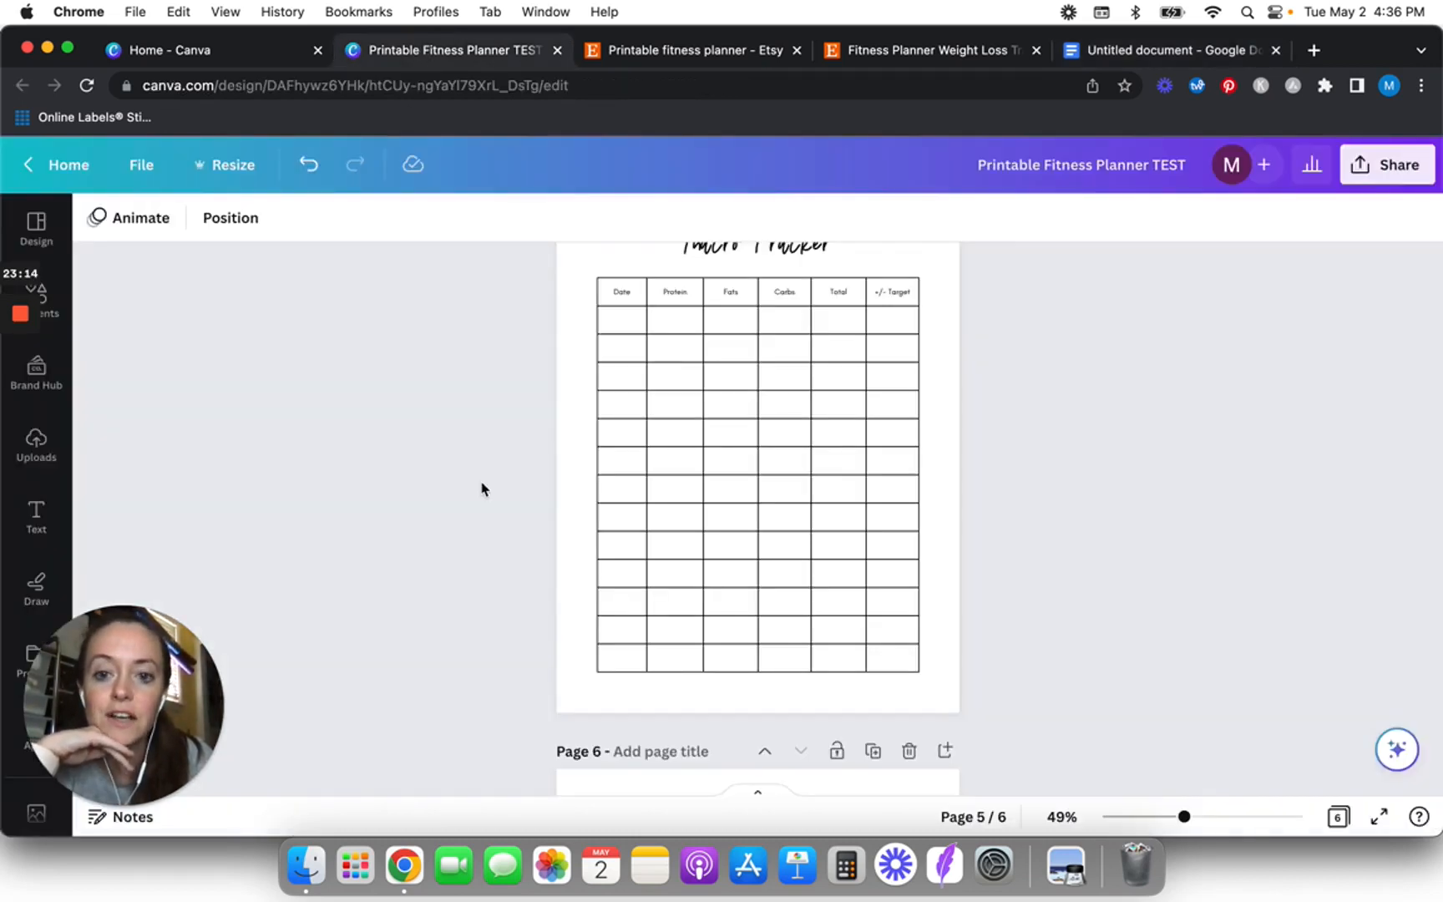
pyautogui.scroll(-7, 482, 488)
pyautogui.scroll(2, 482, 489)
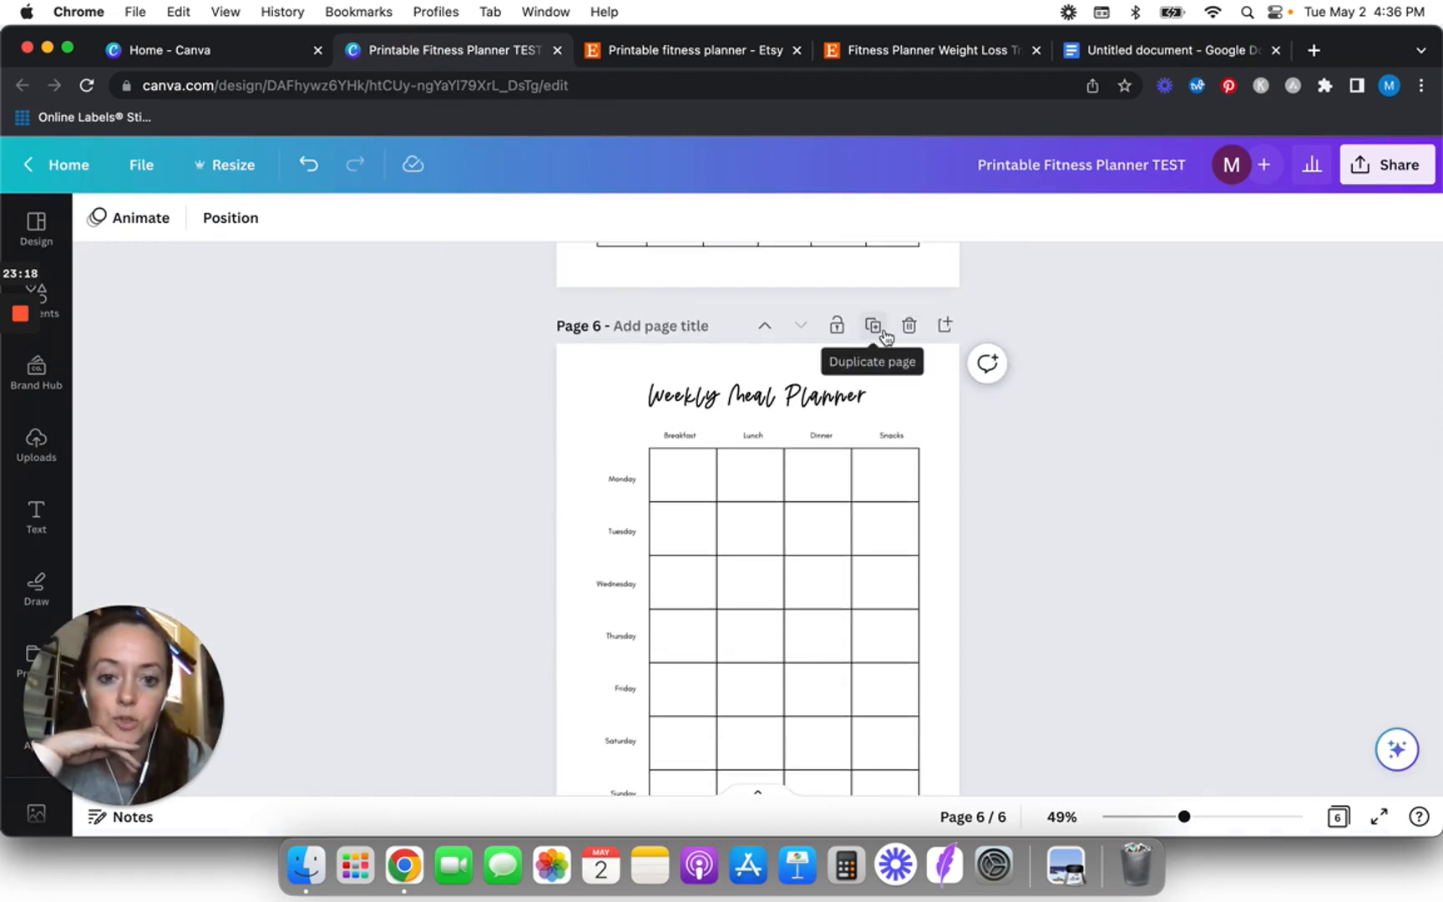
pyautogui.scroll(-3, 596, 516)
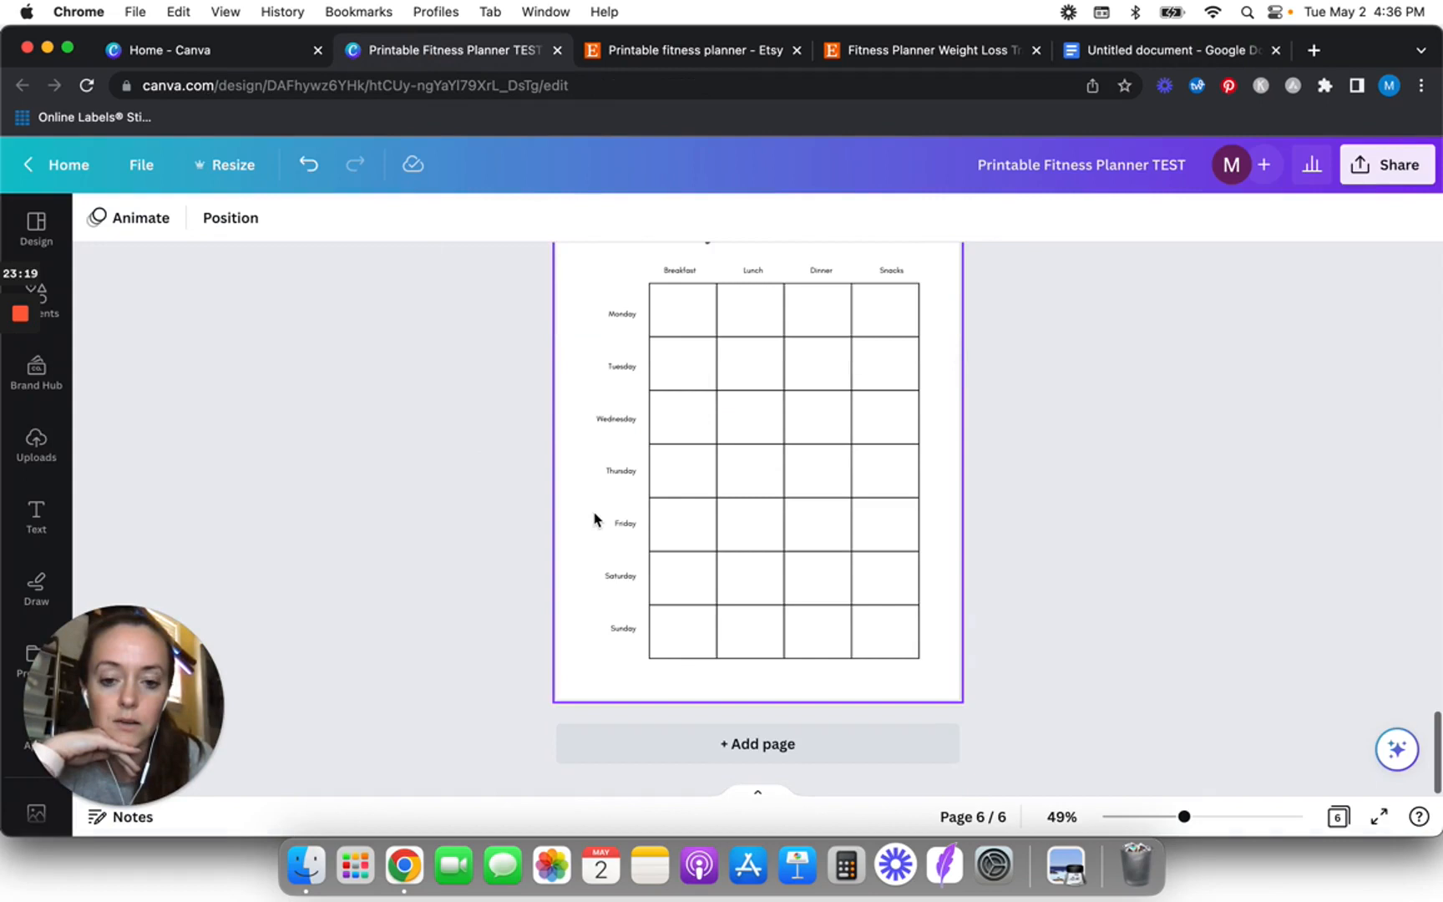
pyautogui.click(698, 758)
pyautogui.scroll(-3, 390, 487)
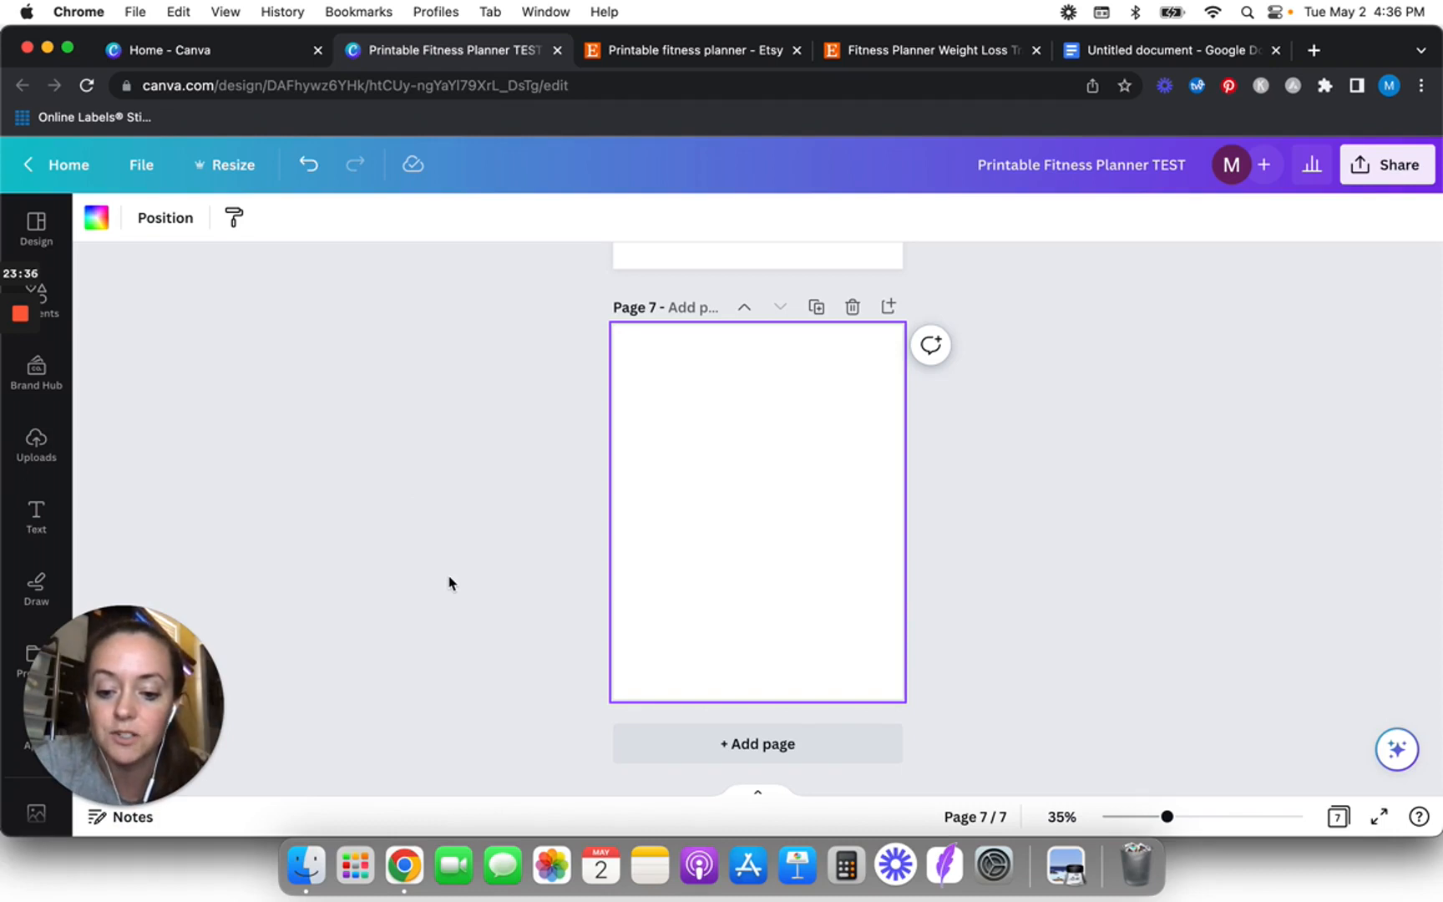
# - Add a square shape to the blank page 7 and set its fill to no colour
pyautogui.press('r')
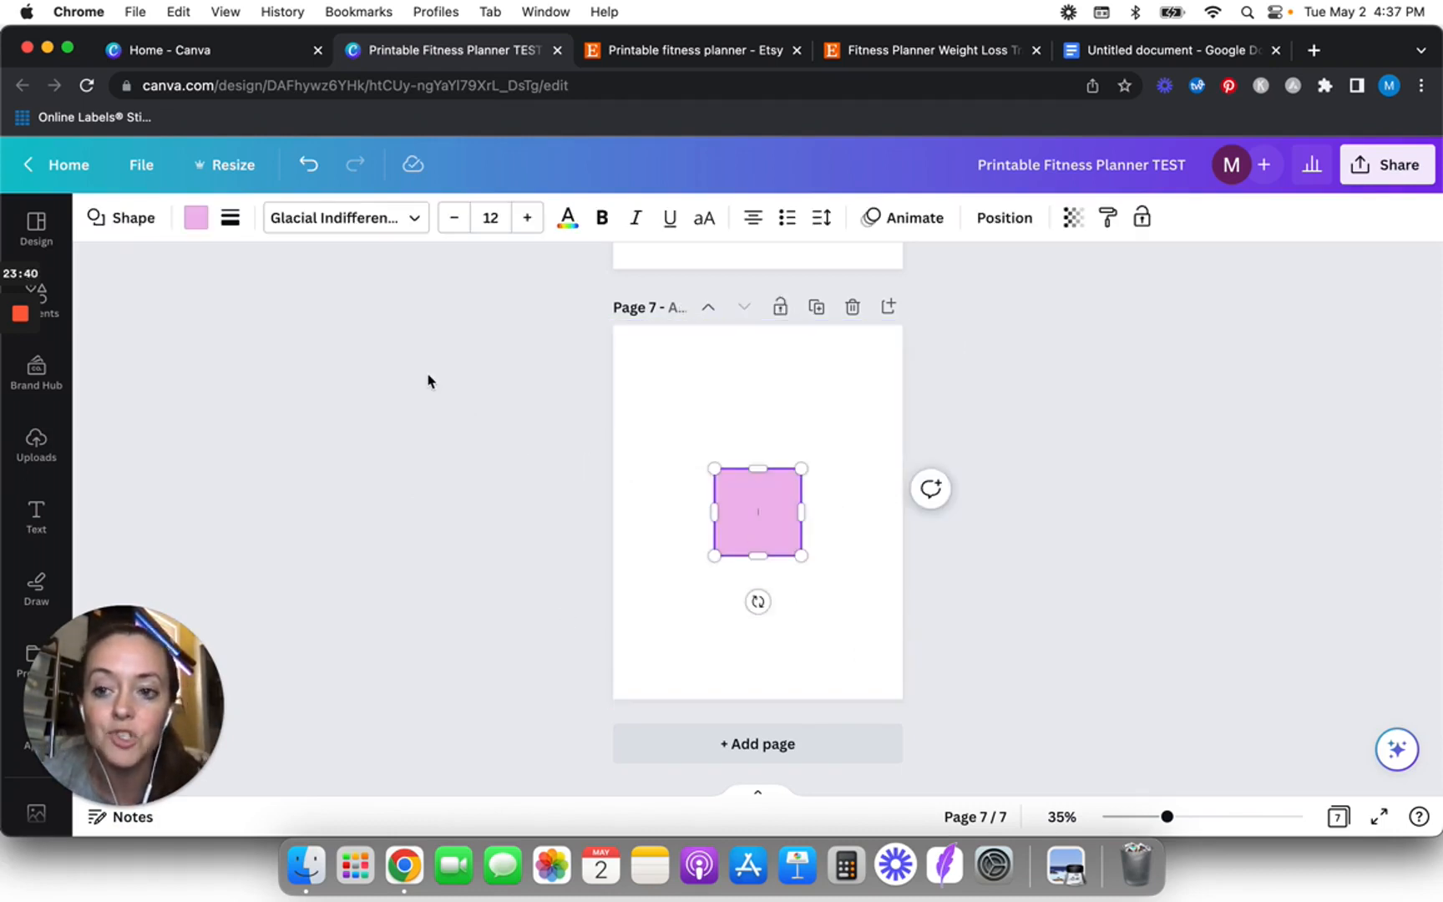
pyautogui.click(195, 217)
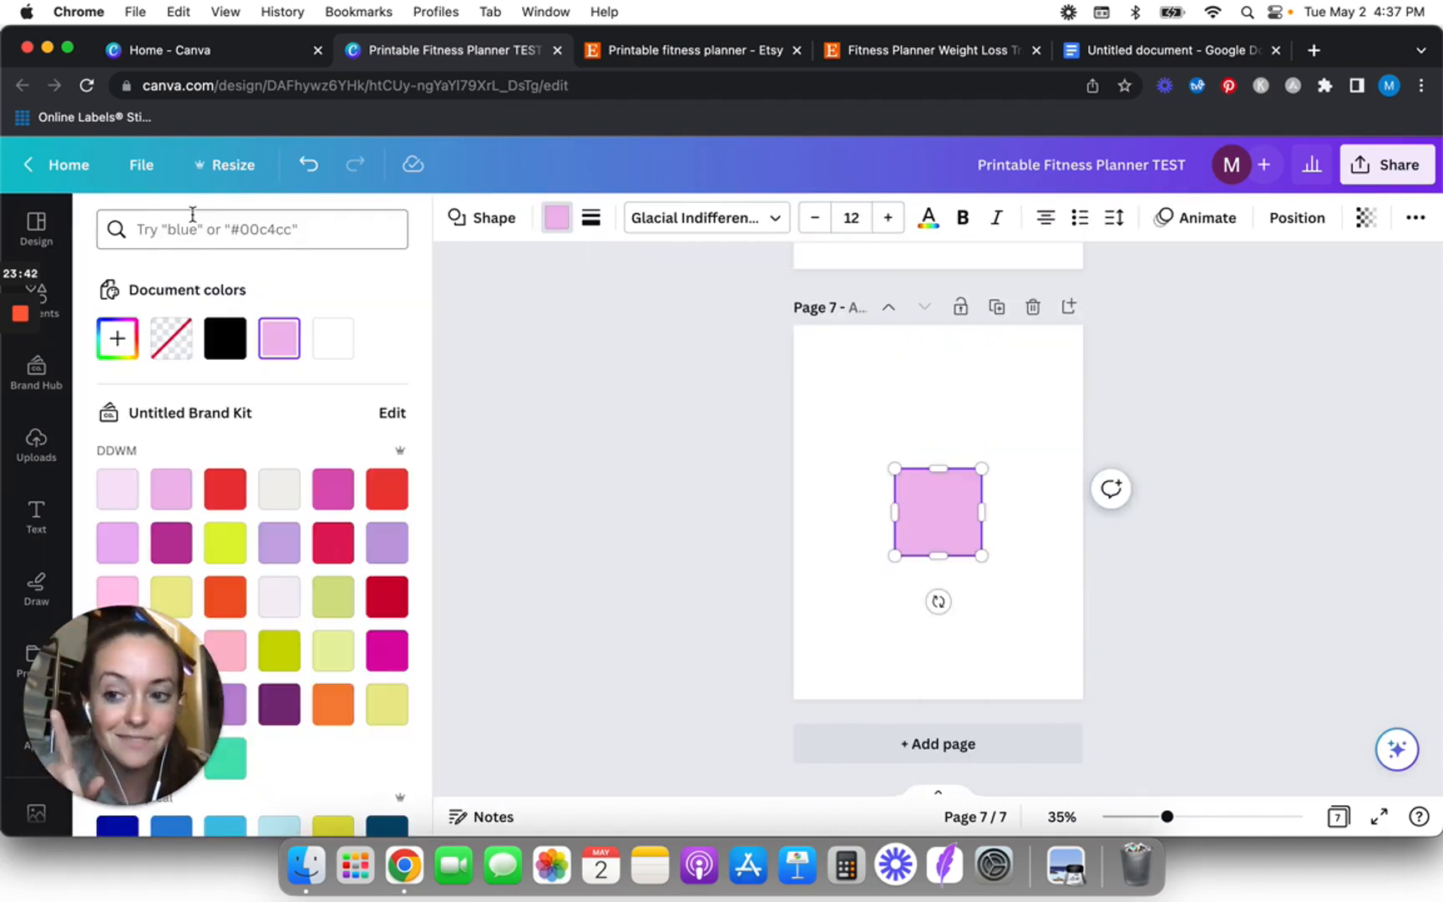
pyautogui.click(173, 344)
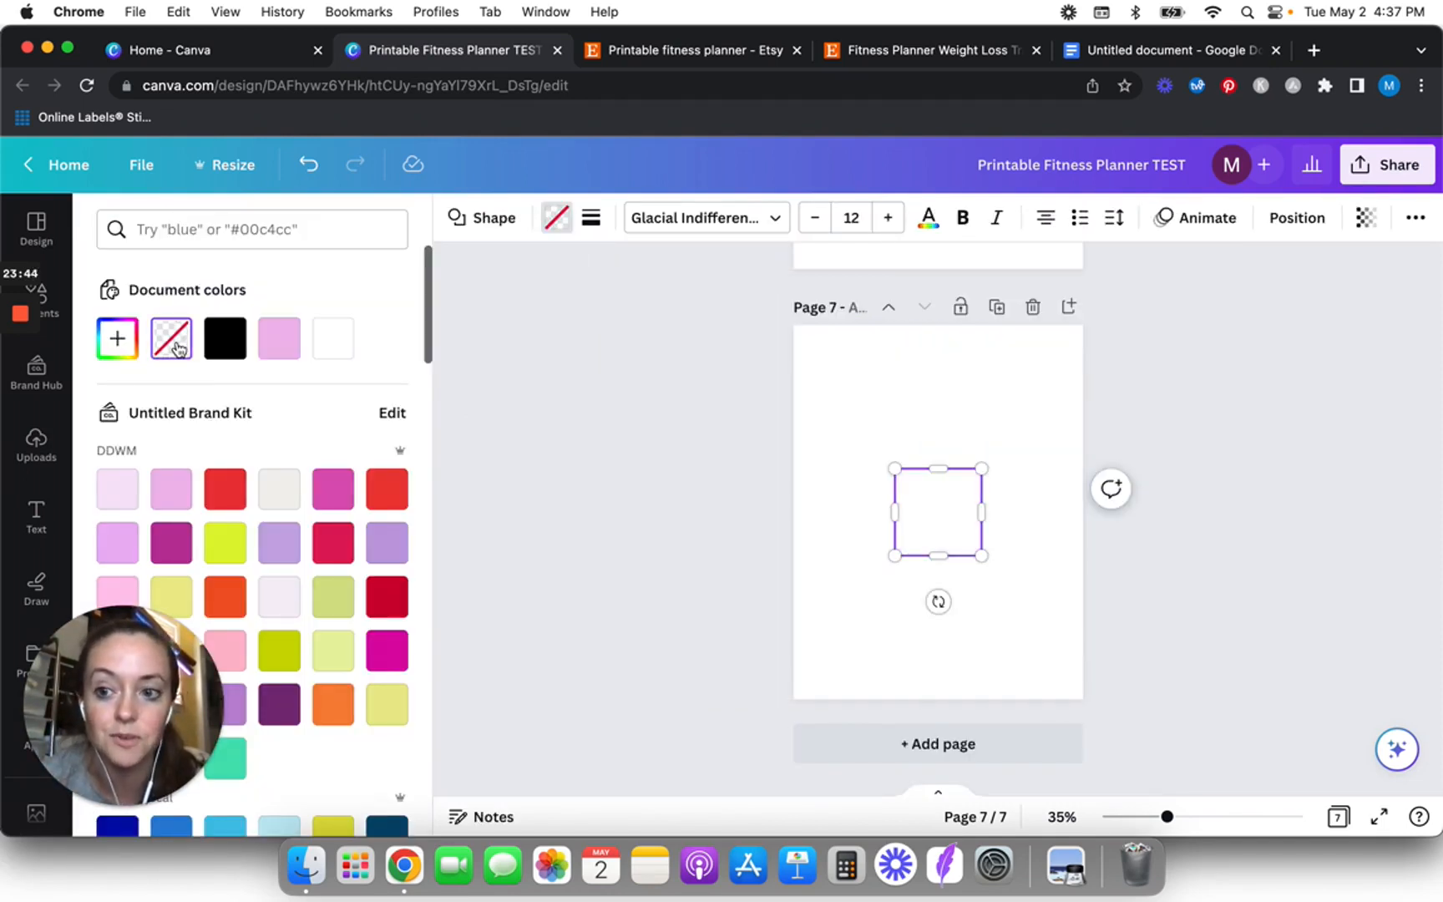
# - Give the square on page 7 a solid black border with a weight of 3
pyautogui.click(591, 217)
pyautogui.click(812, 342)
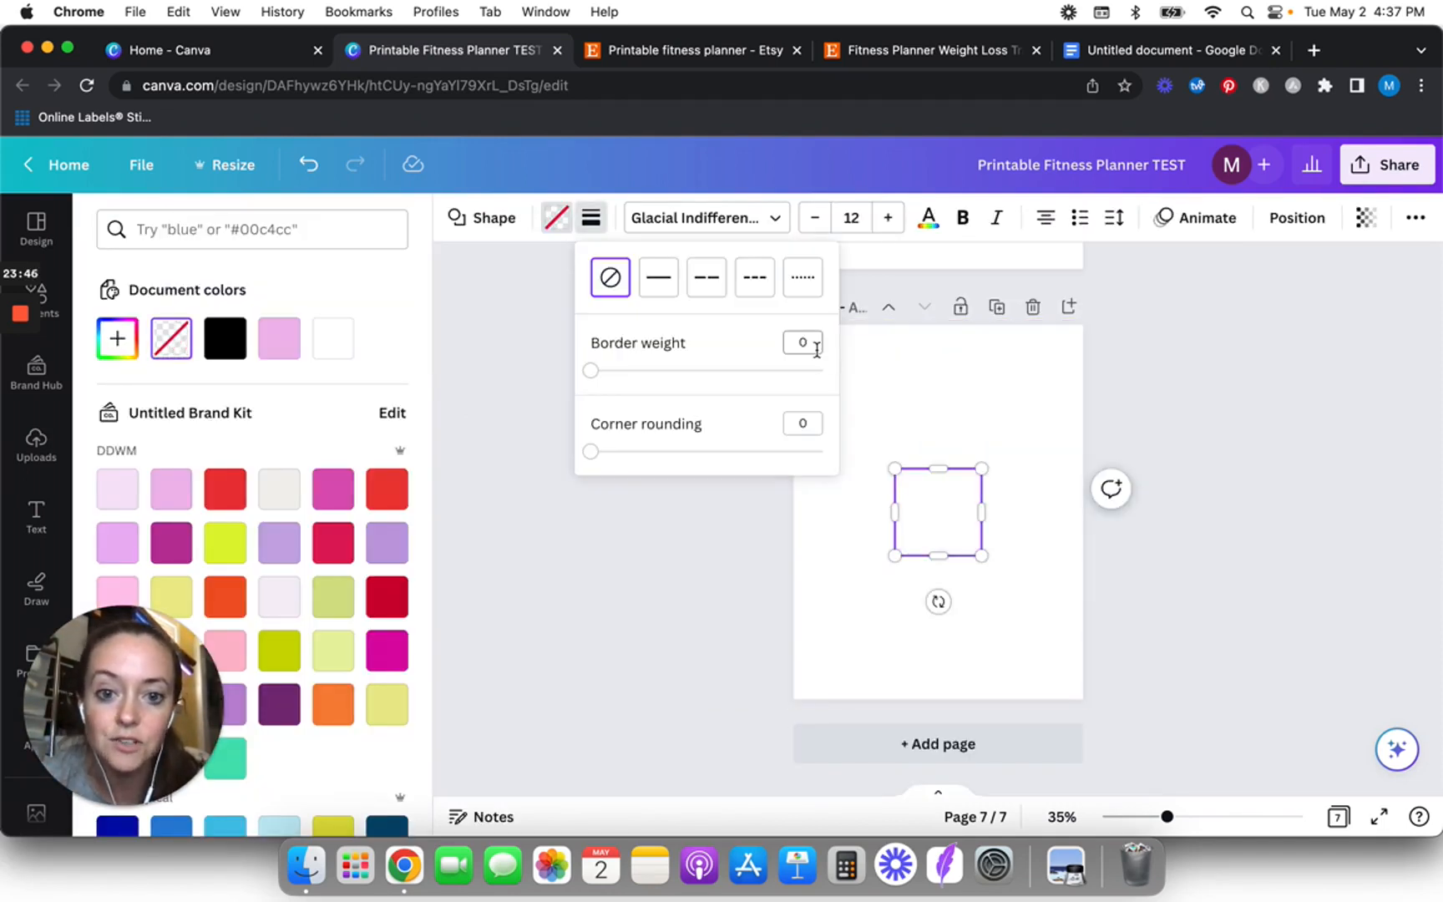
pyautogui.write('3')
pyautogui.press('Return')
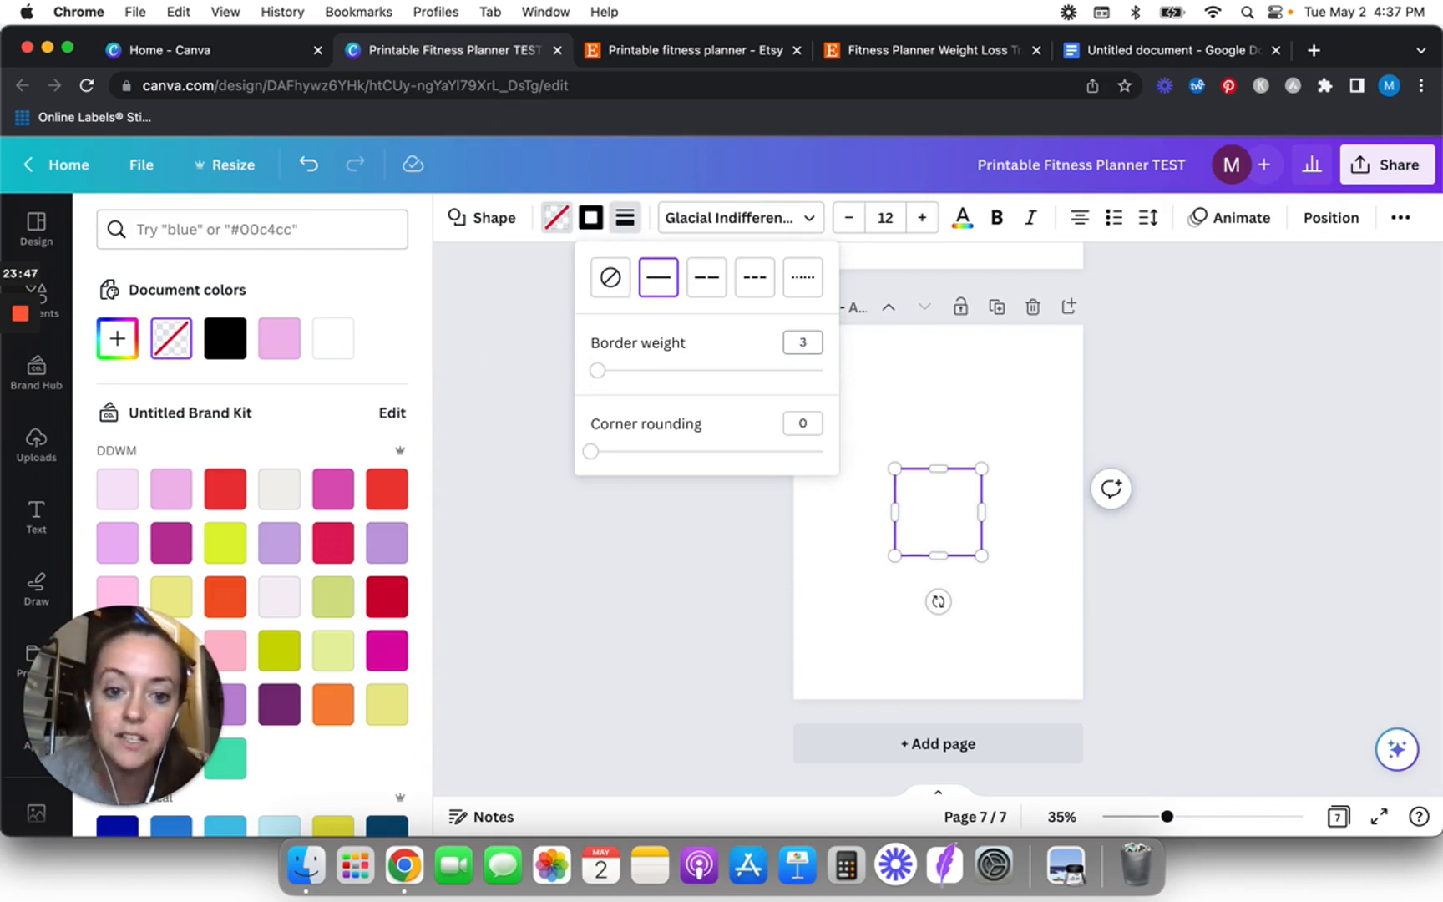
pyautogui.click(683, 657)
pyautogui.click(500, 513)
# - Check the border weight used by the Weekly Meal Planner table on page 6
pyautogui.scroll(-3, 499, 513)
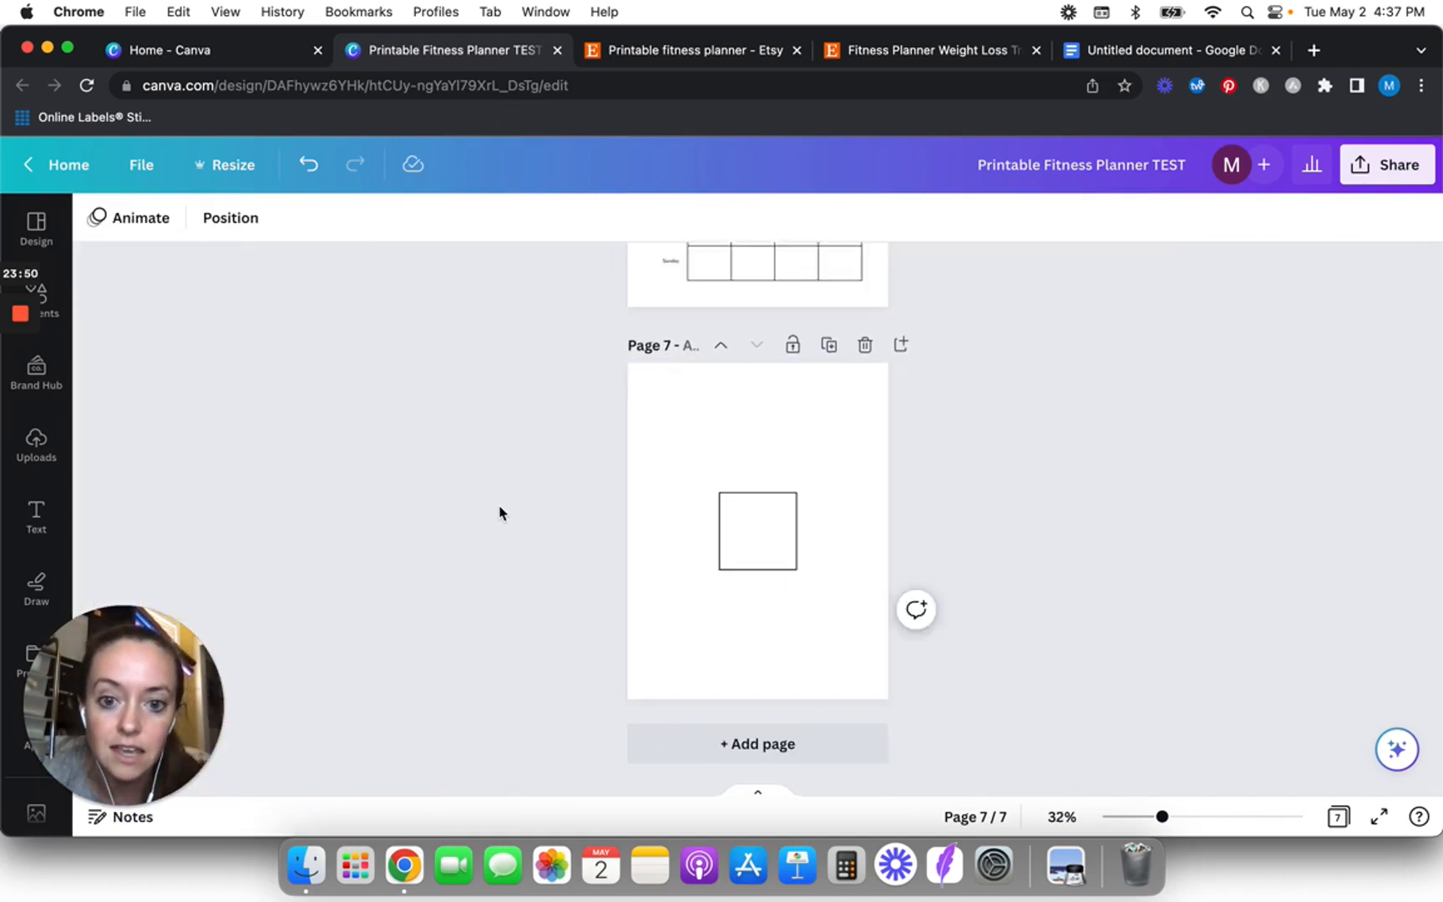
pyautogui.scroll(5, 500, 513)
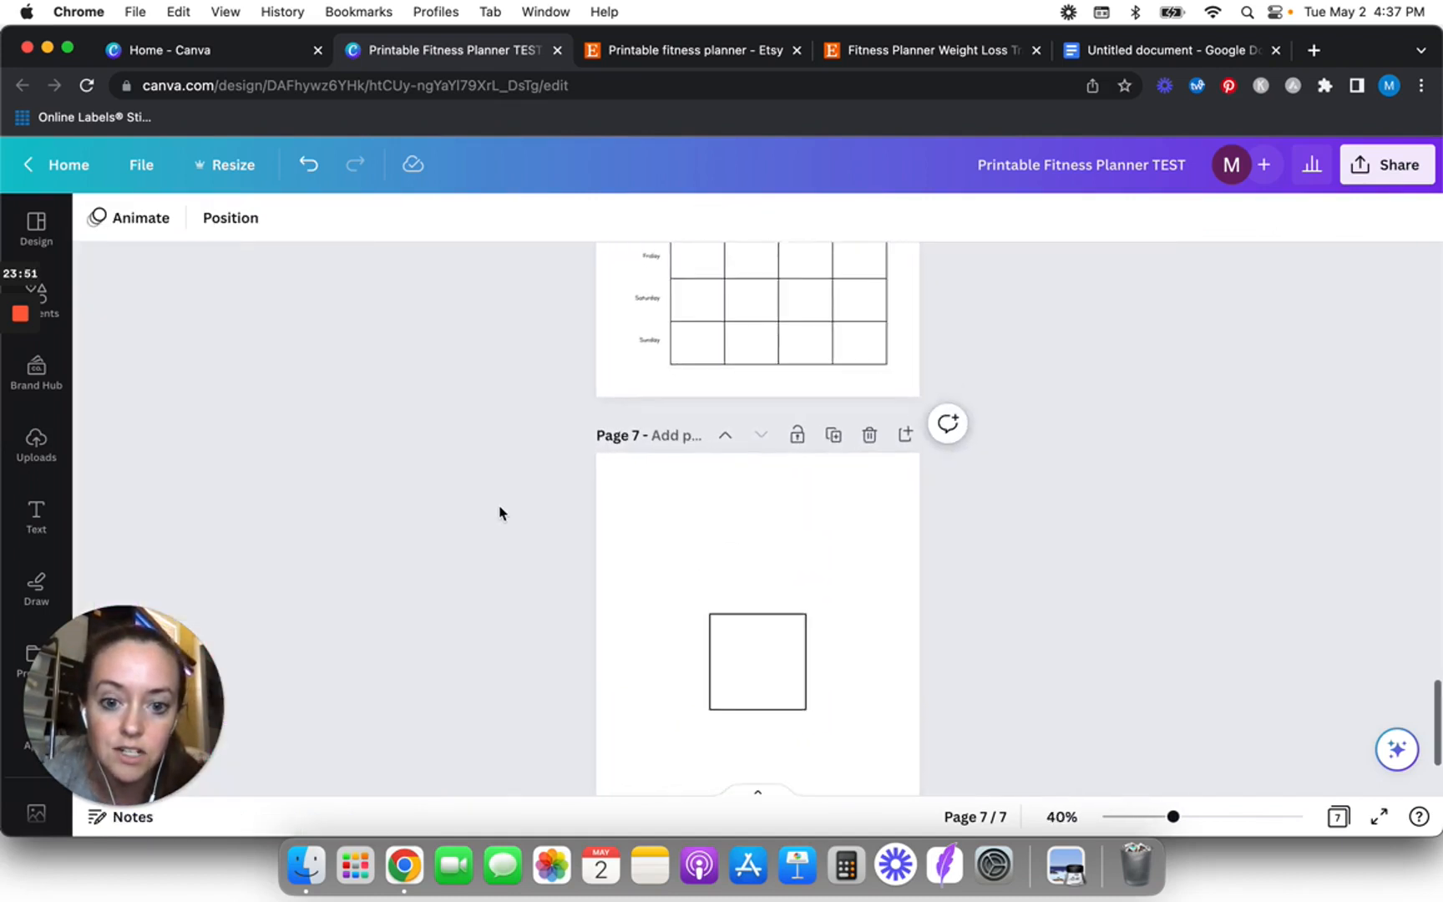
pyautogui.click(714, 358)
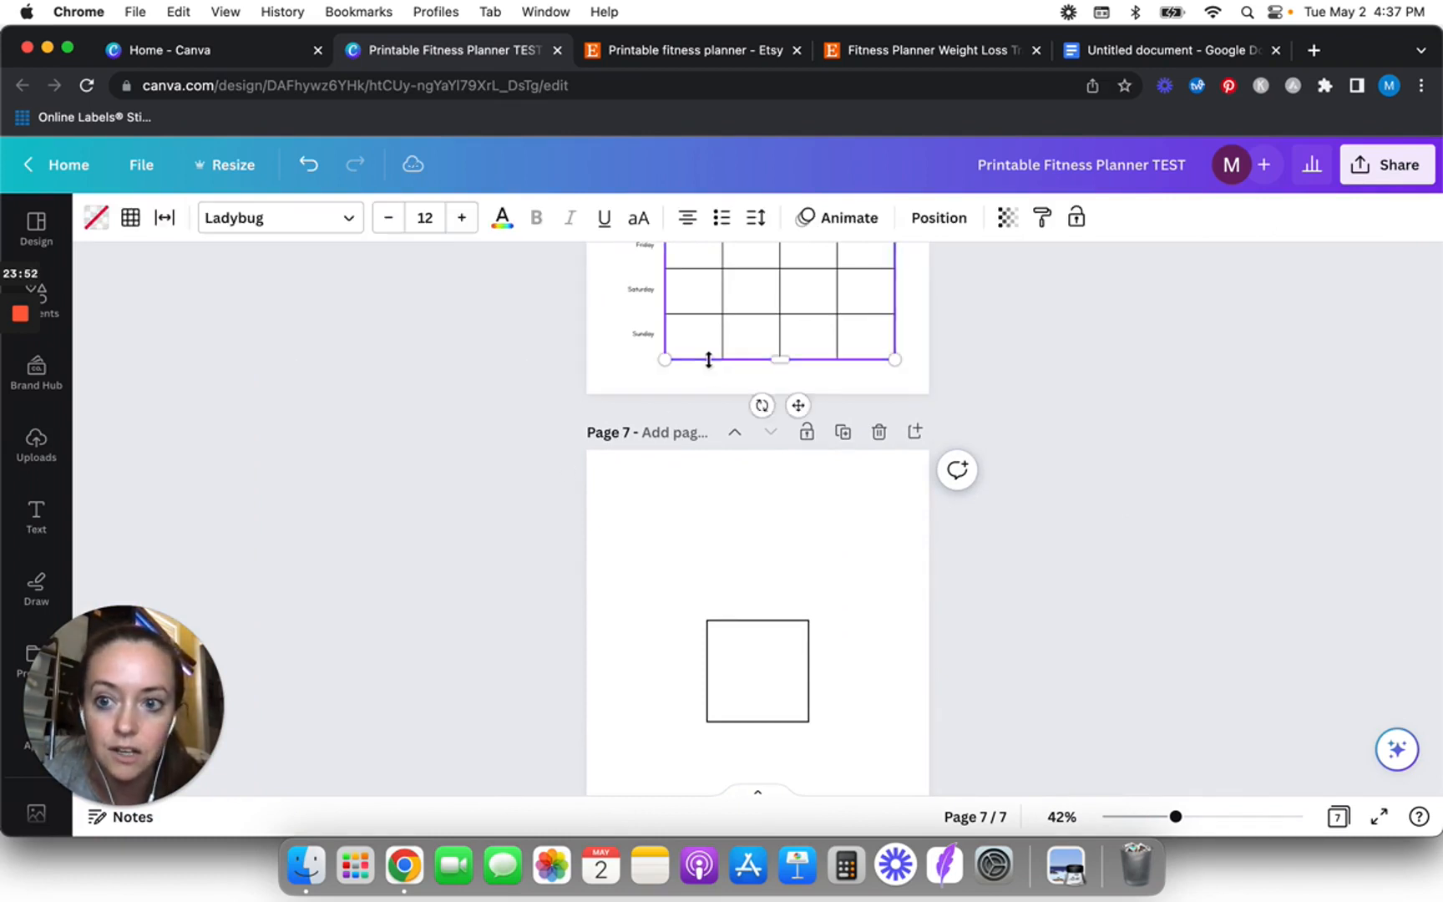
pyautogui.click(165, 219)
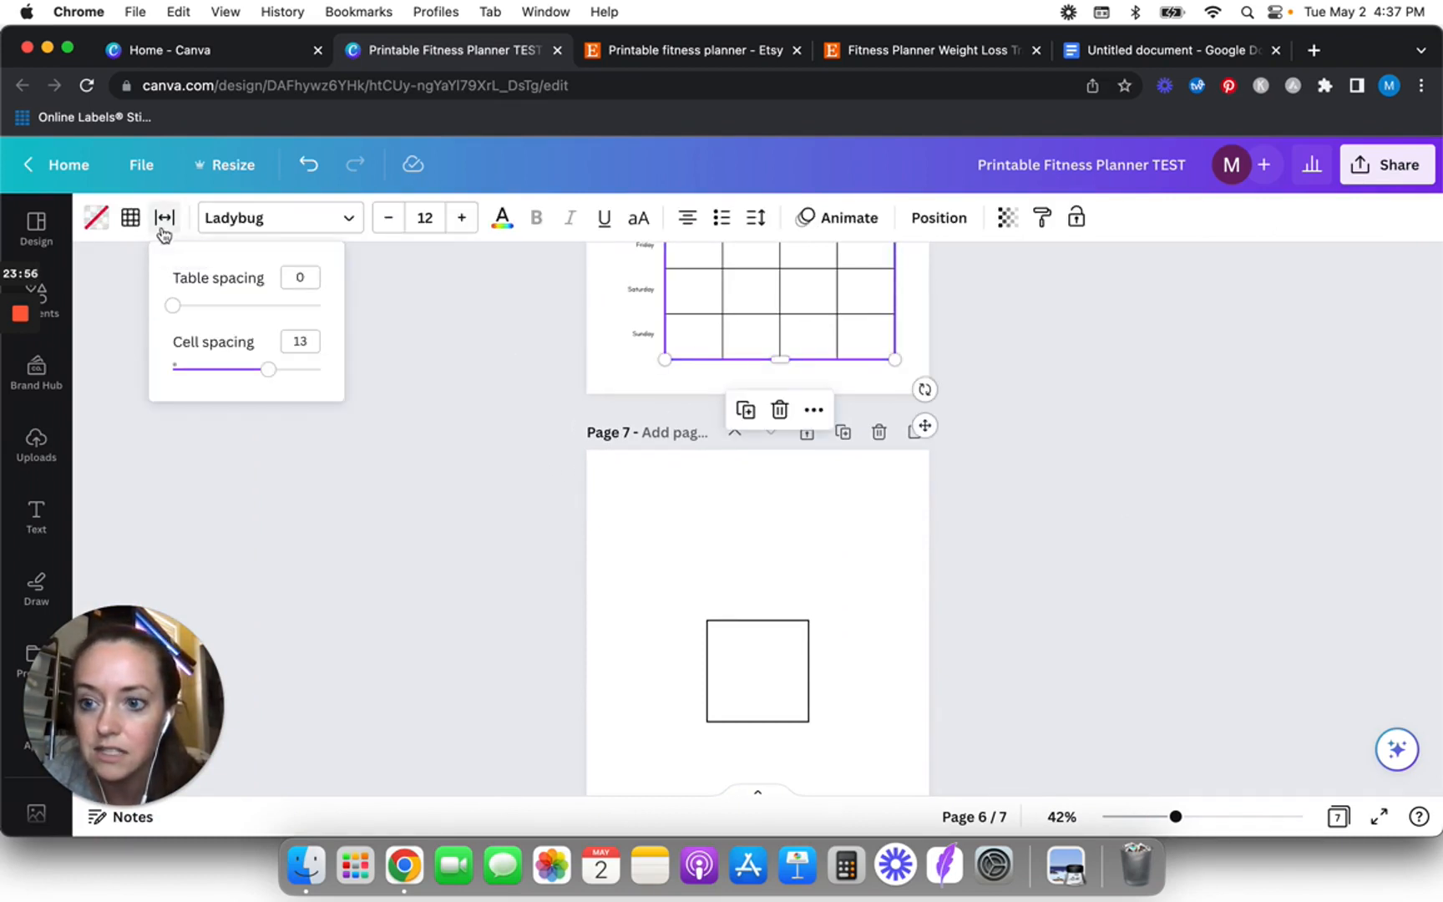
pyautogui.click(130, 219)
pyautogui.click(276, 316)
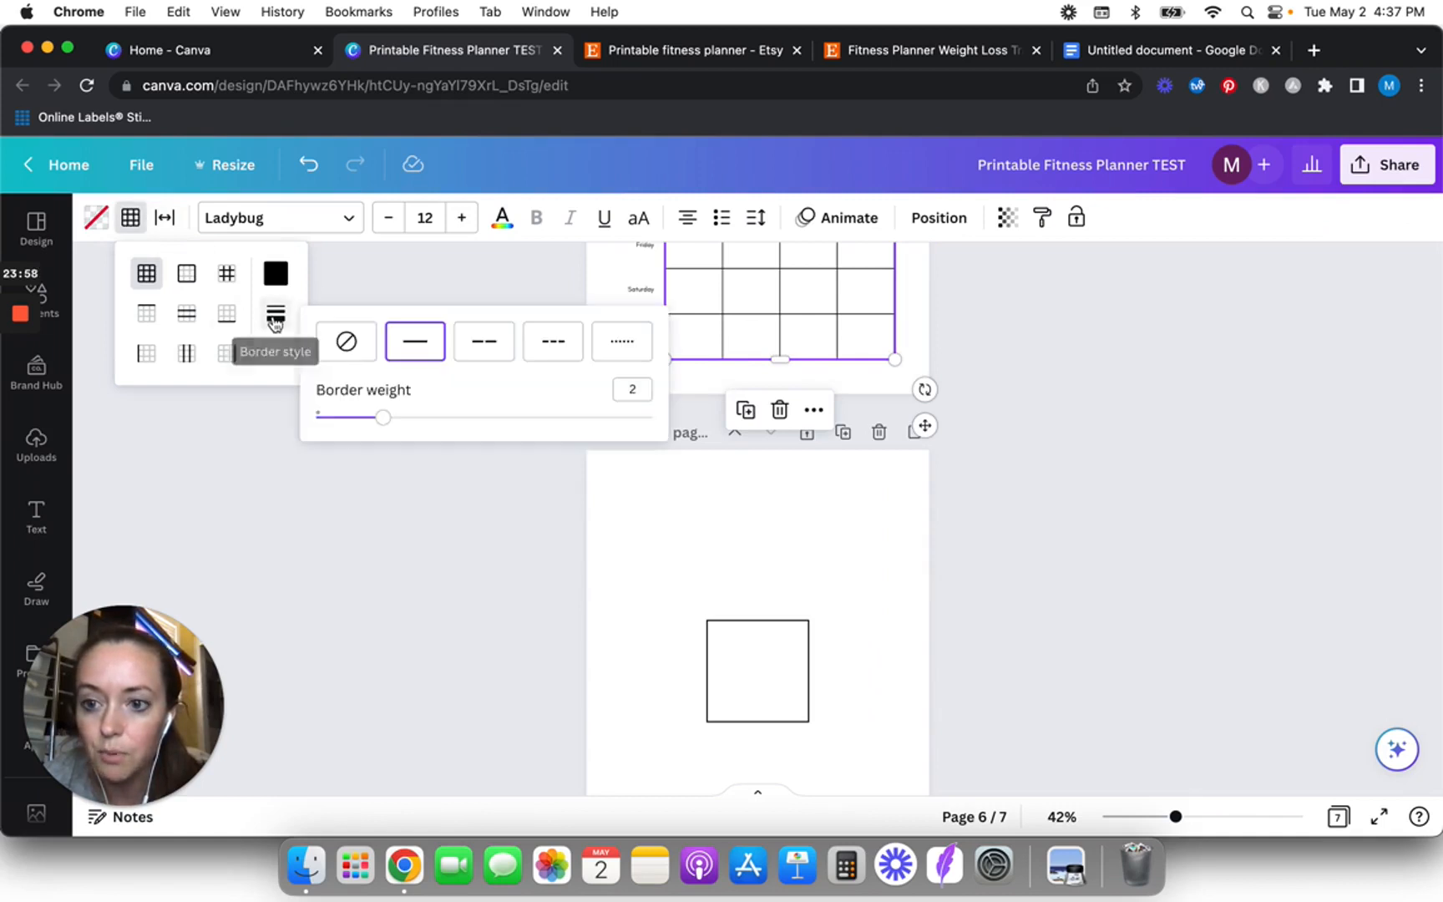
pyautogui.click(579, 586)
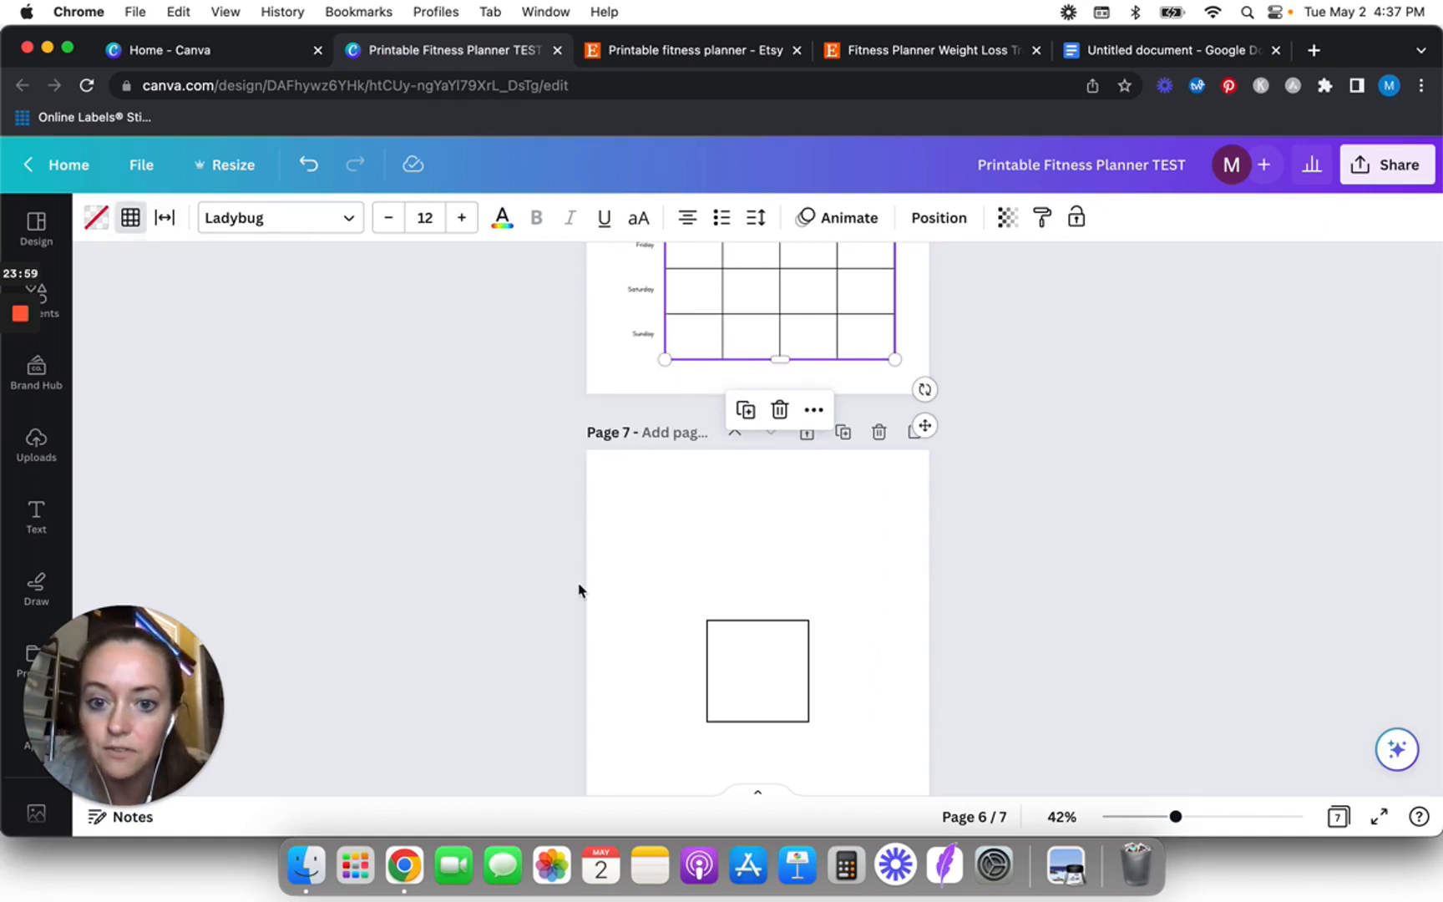
# - Set the border weight of the square on page 7 to 2
pyautogui.click(766, 663)
pyautogui.click(264, 218)
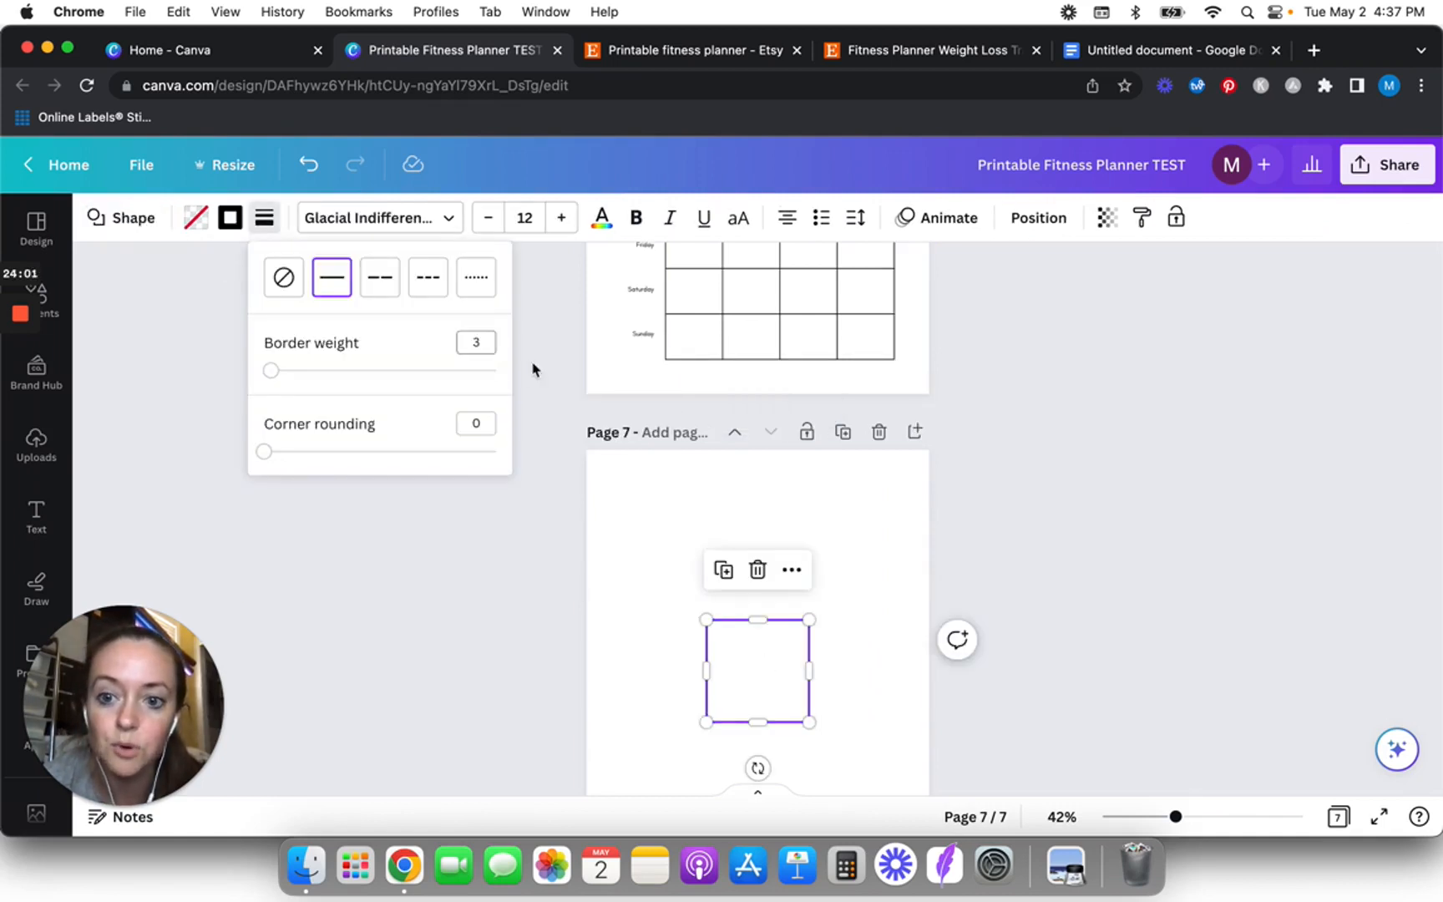
pyautogui.click(487, 353)
pyautogui.click(560, 628)
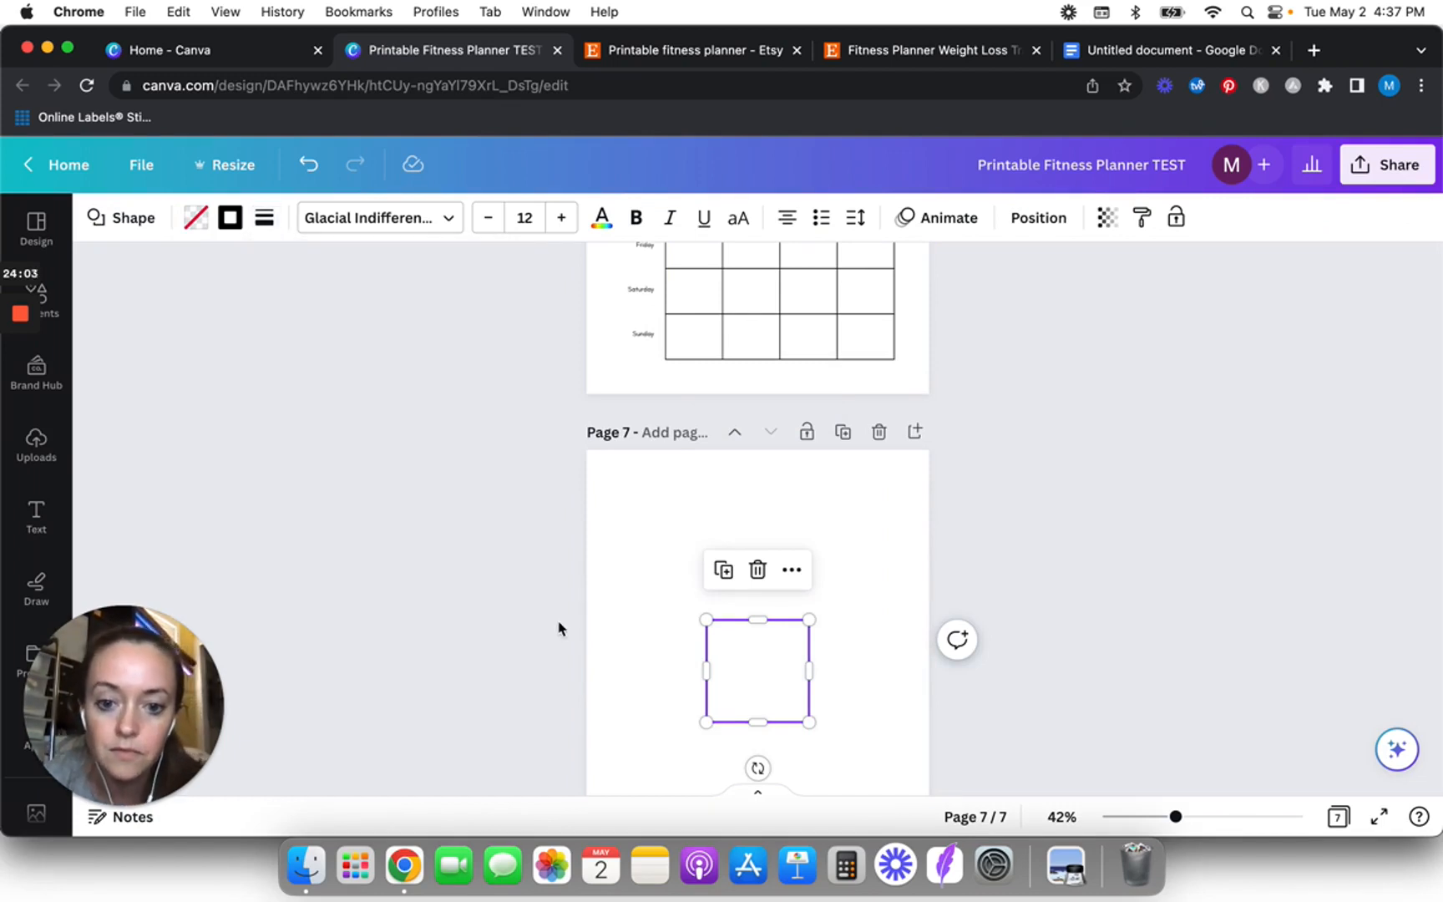
pyautogui.click(560, 628)
pyautogui.click(741, 651)
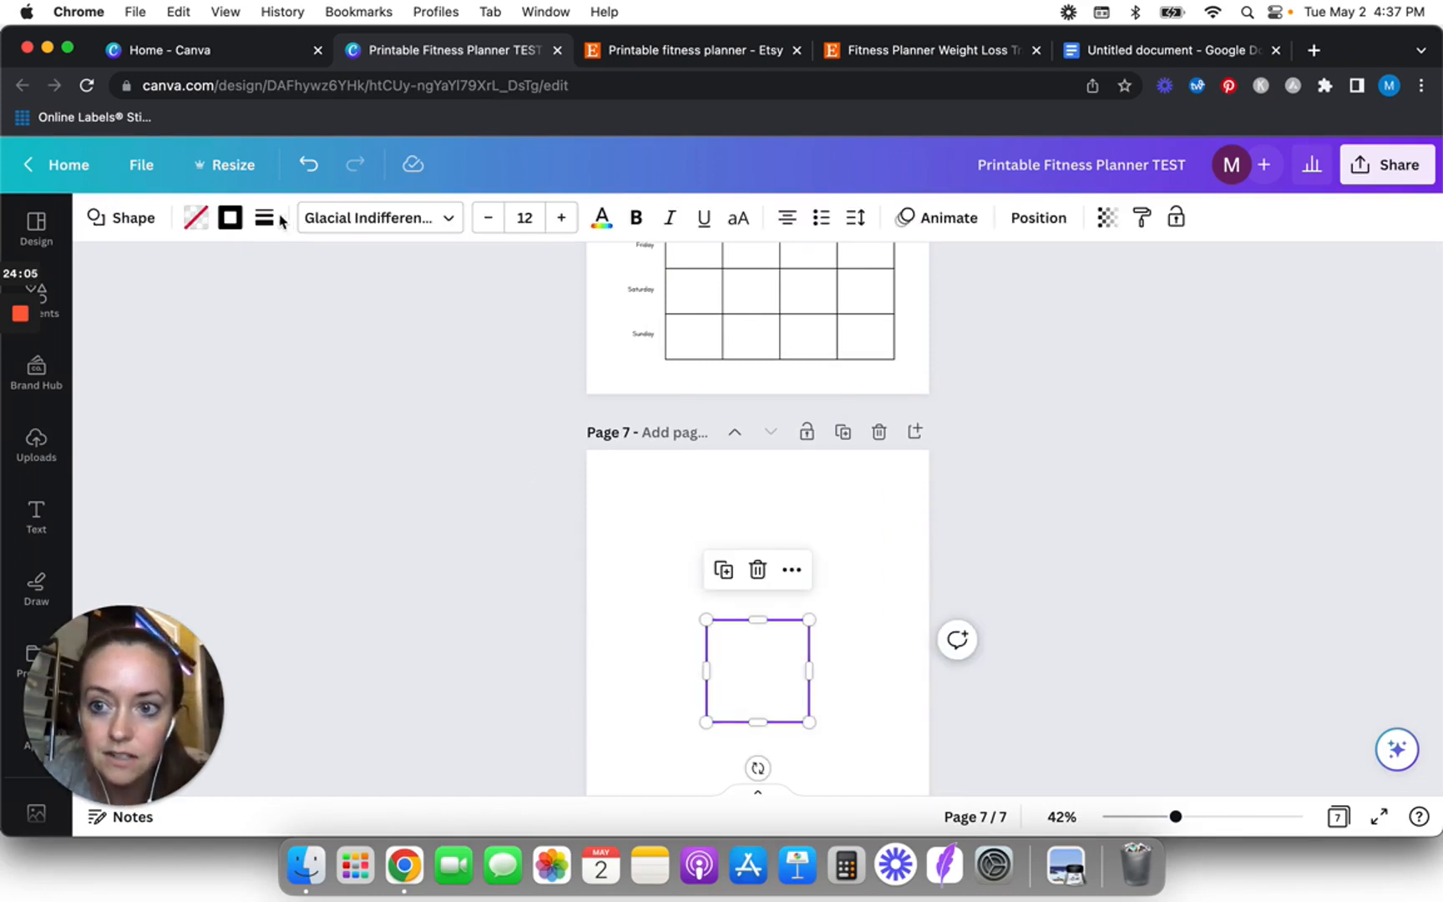
pyautogui.click(278, 216)
pyautogui.click(476, 342)
pyautogui.write('2')
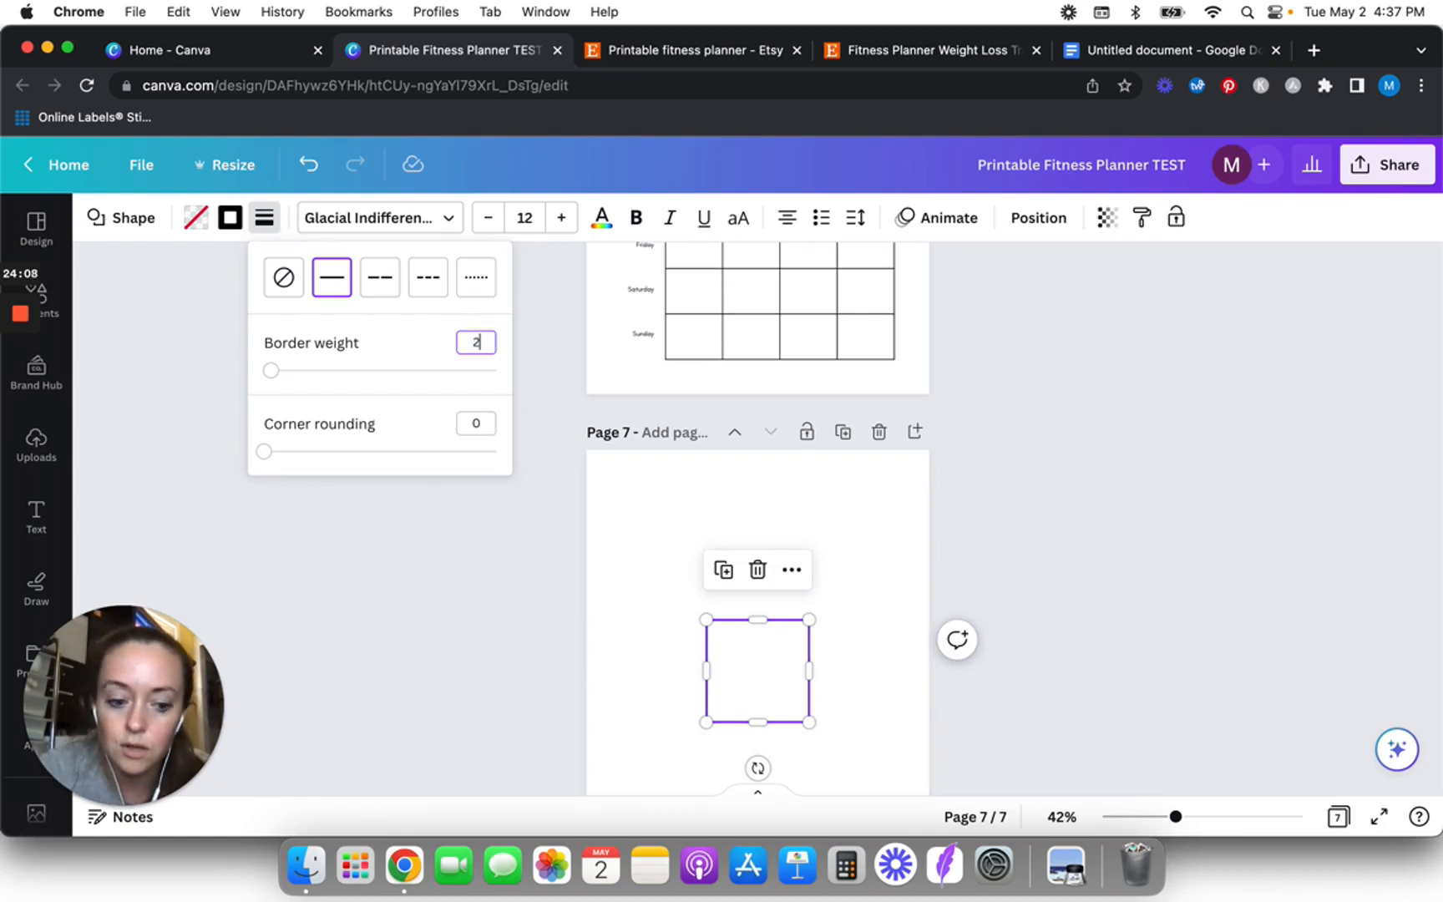
pyautogui.press('Return')
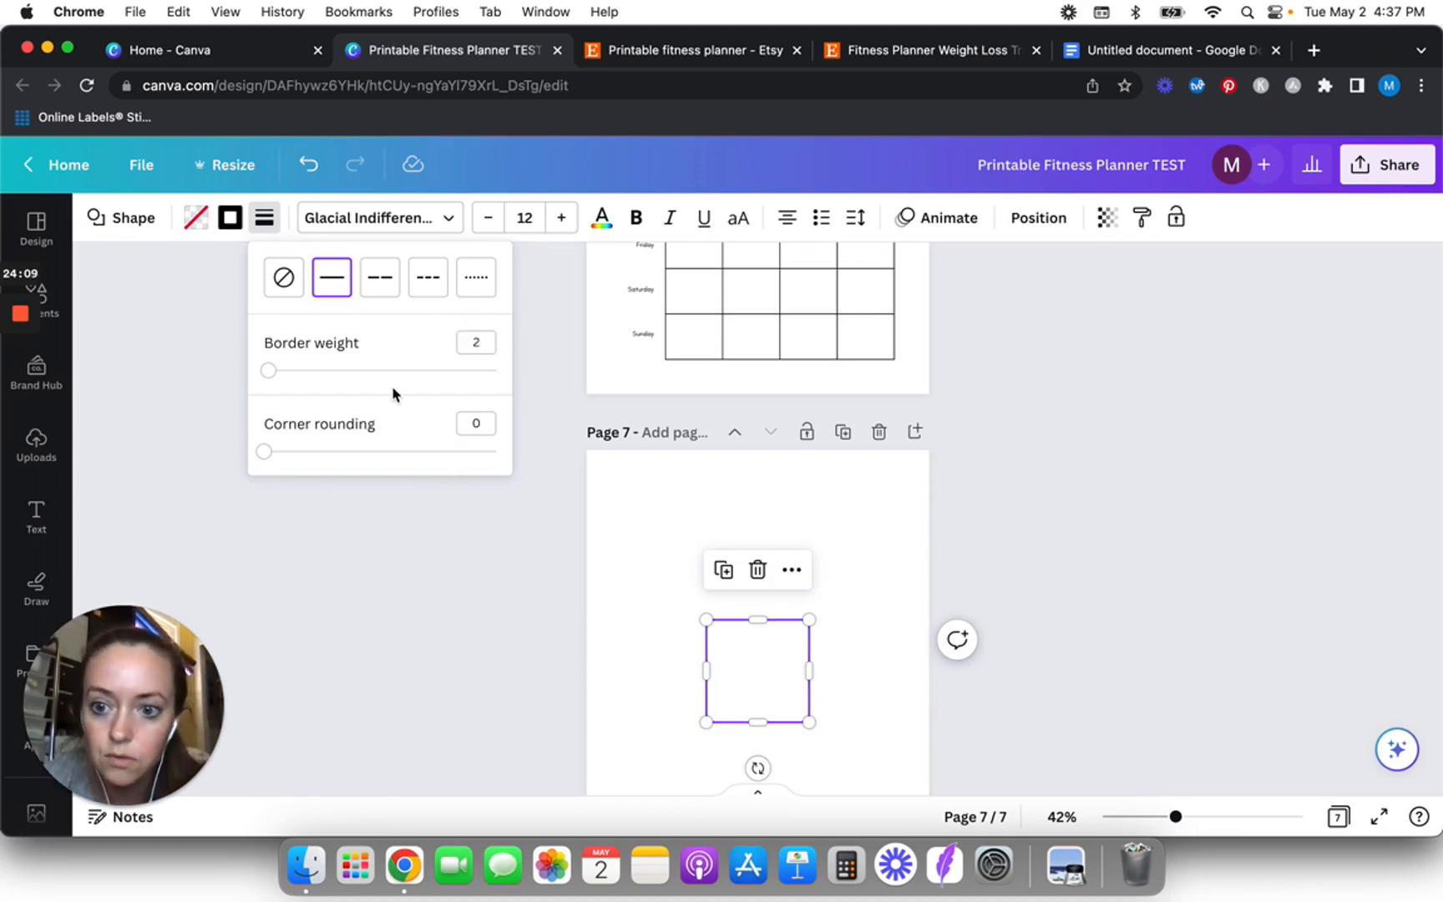
pyautogui.click(582, 615)
pyautogui.click(688, 685)
# - Move the square to the upper-left area of page 7 and shrink it to a small upright rectangle
pyautogui.scroll(-3, 544, 571)
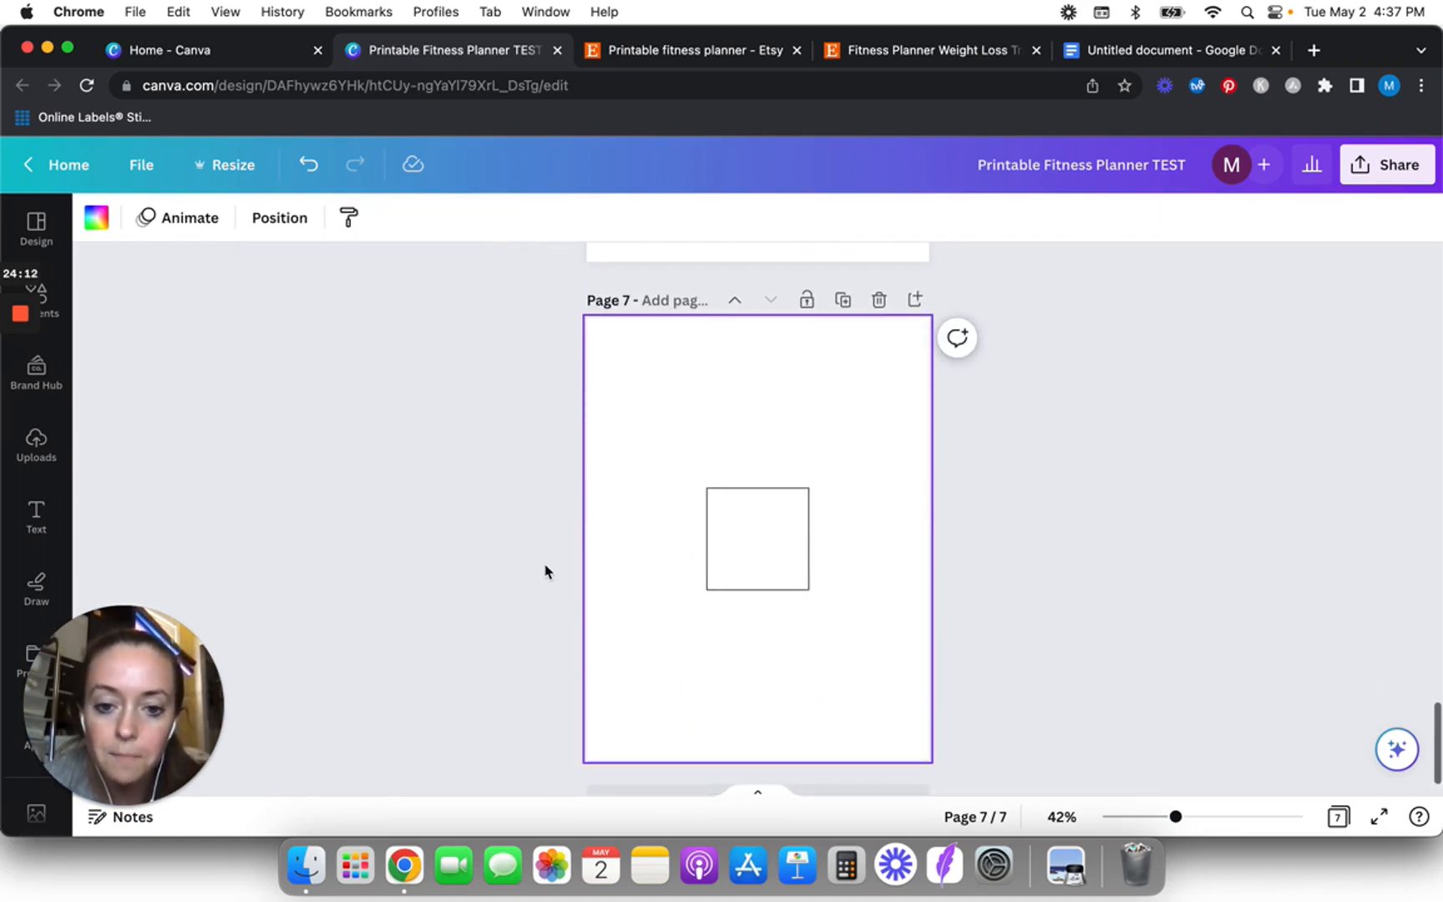
pyautogui.moveTo(760, 557); pyautogui.dragTo(627, 412)
pyautogui.click(550, 436)
pyautogui.click(632, 411)
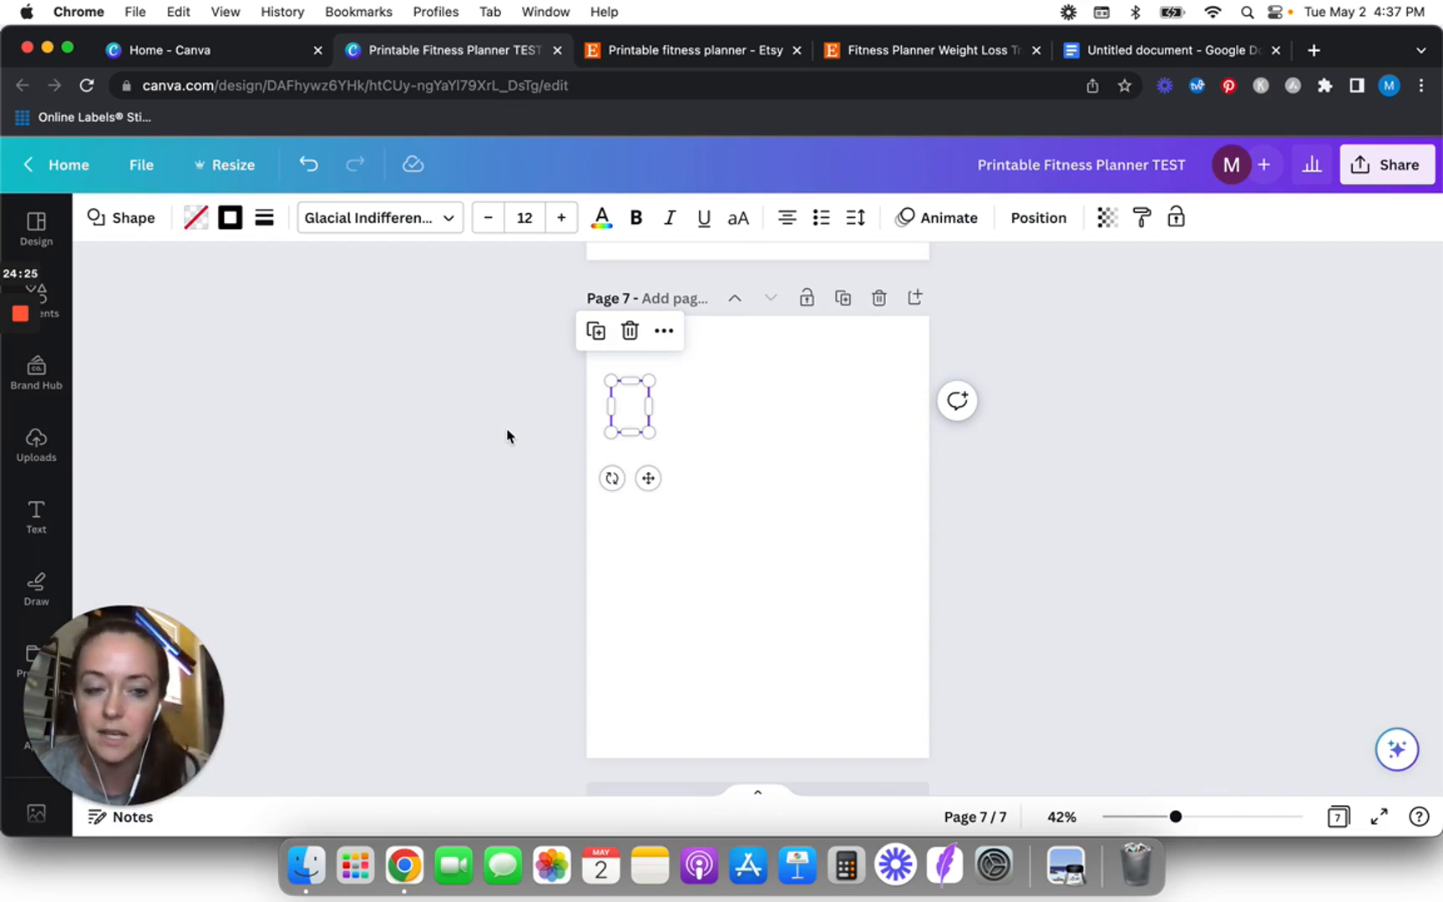
pyautogui.click(24, 395)
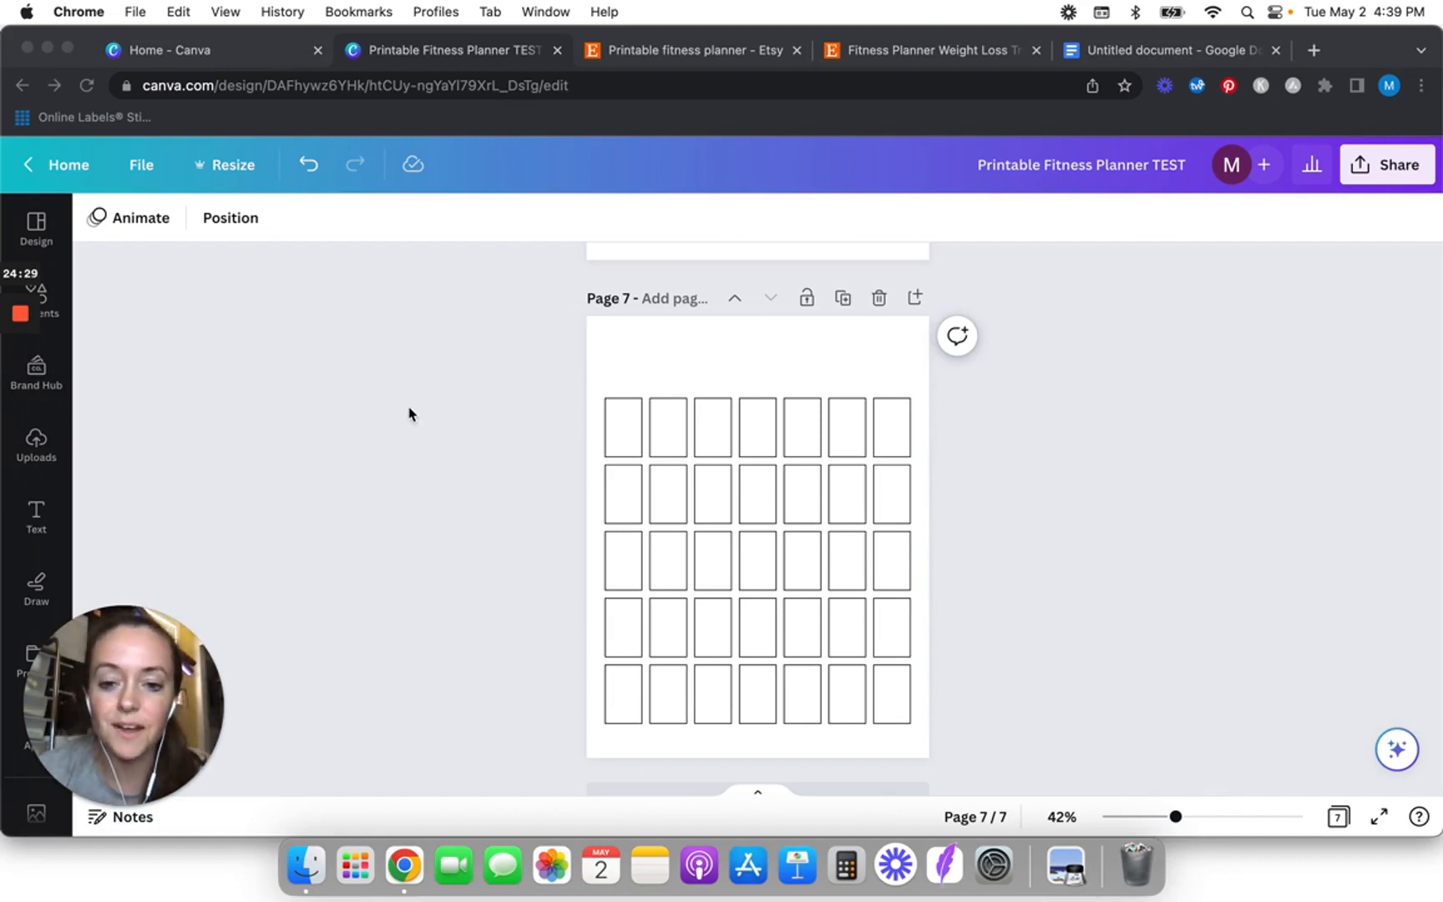
pyautogui.click(425, 486)
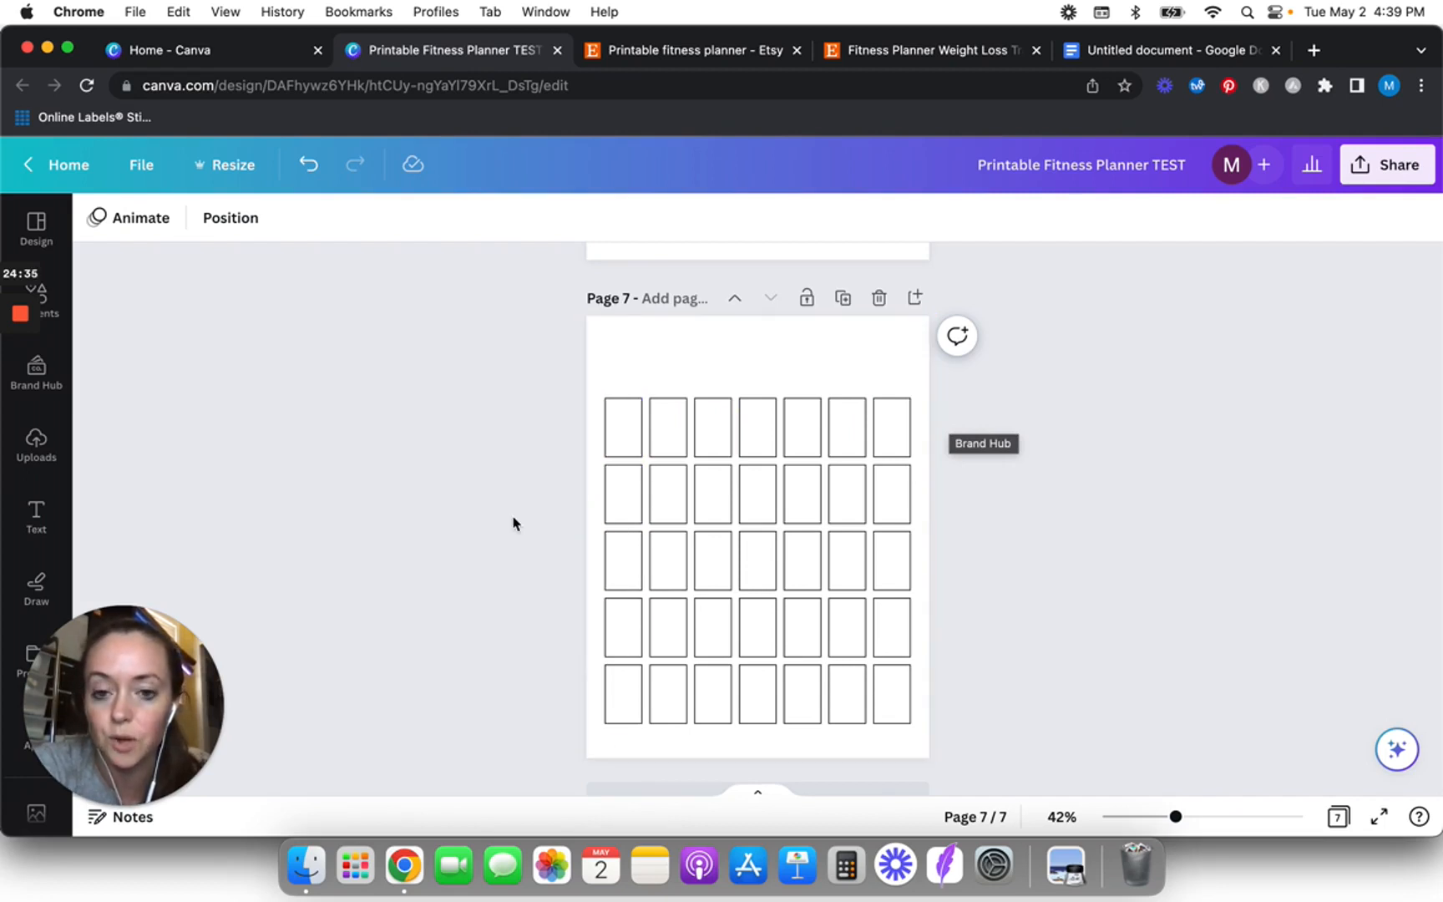
# - Duplicate the "Weekly Meal Planner" title on page 6 and place the copy centered above the boxes on page 7
pyautogui.scroll(10, 514, 524)
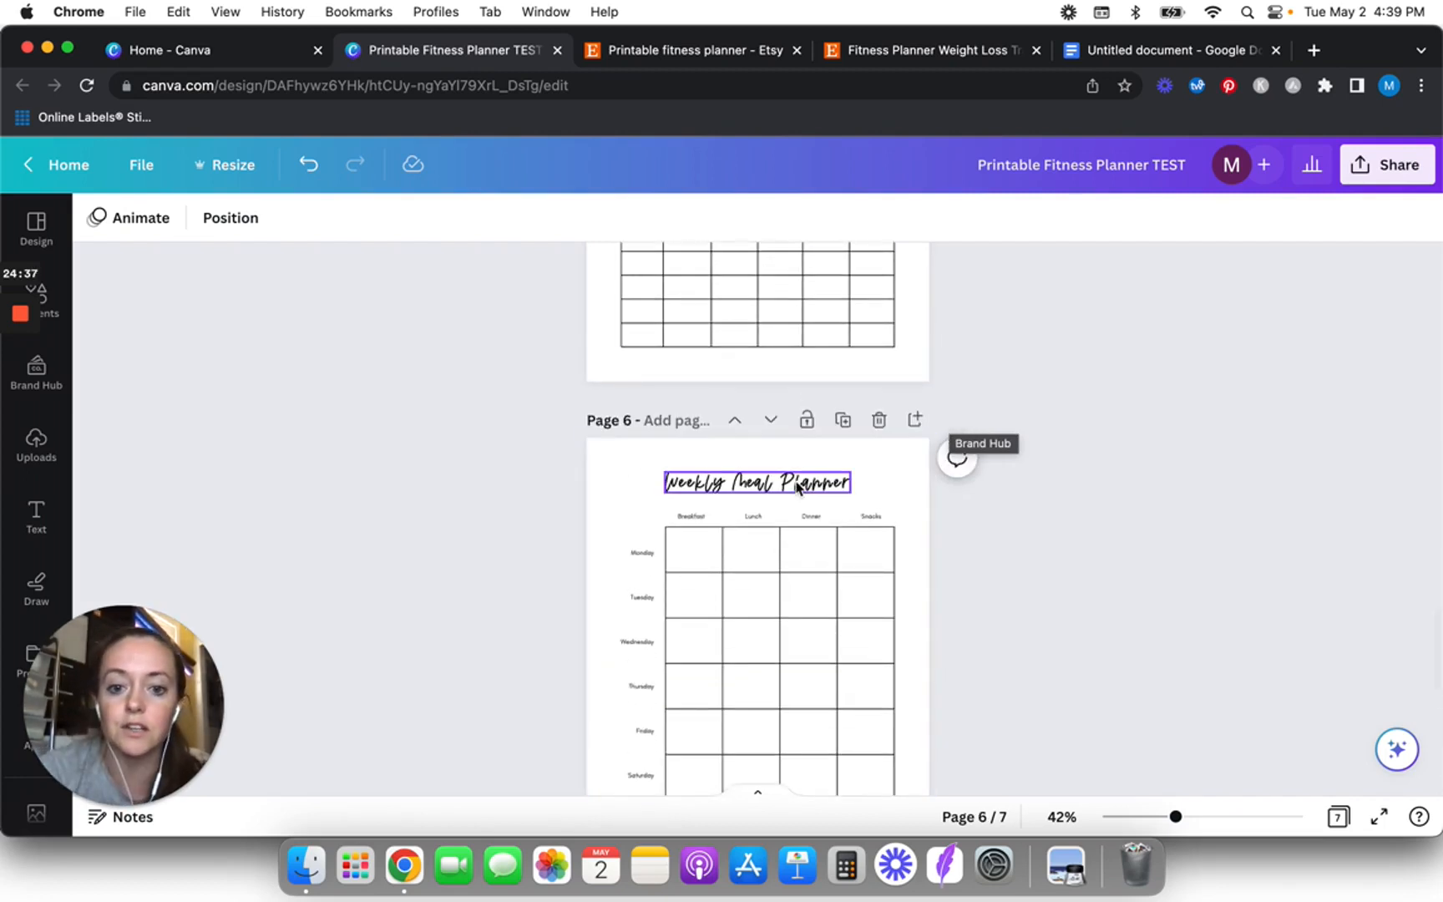
pyautogui.click(797, 487)
pyautogui.press('super+d')
pyautogui.scroll(-2, 797, 487)
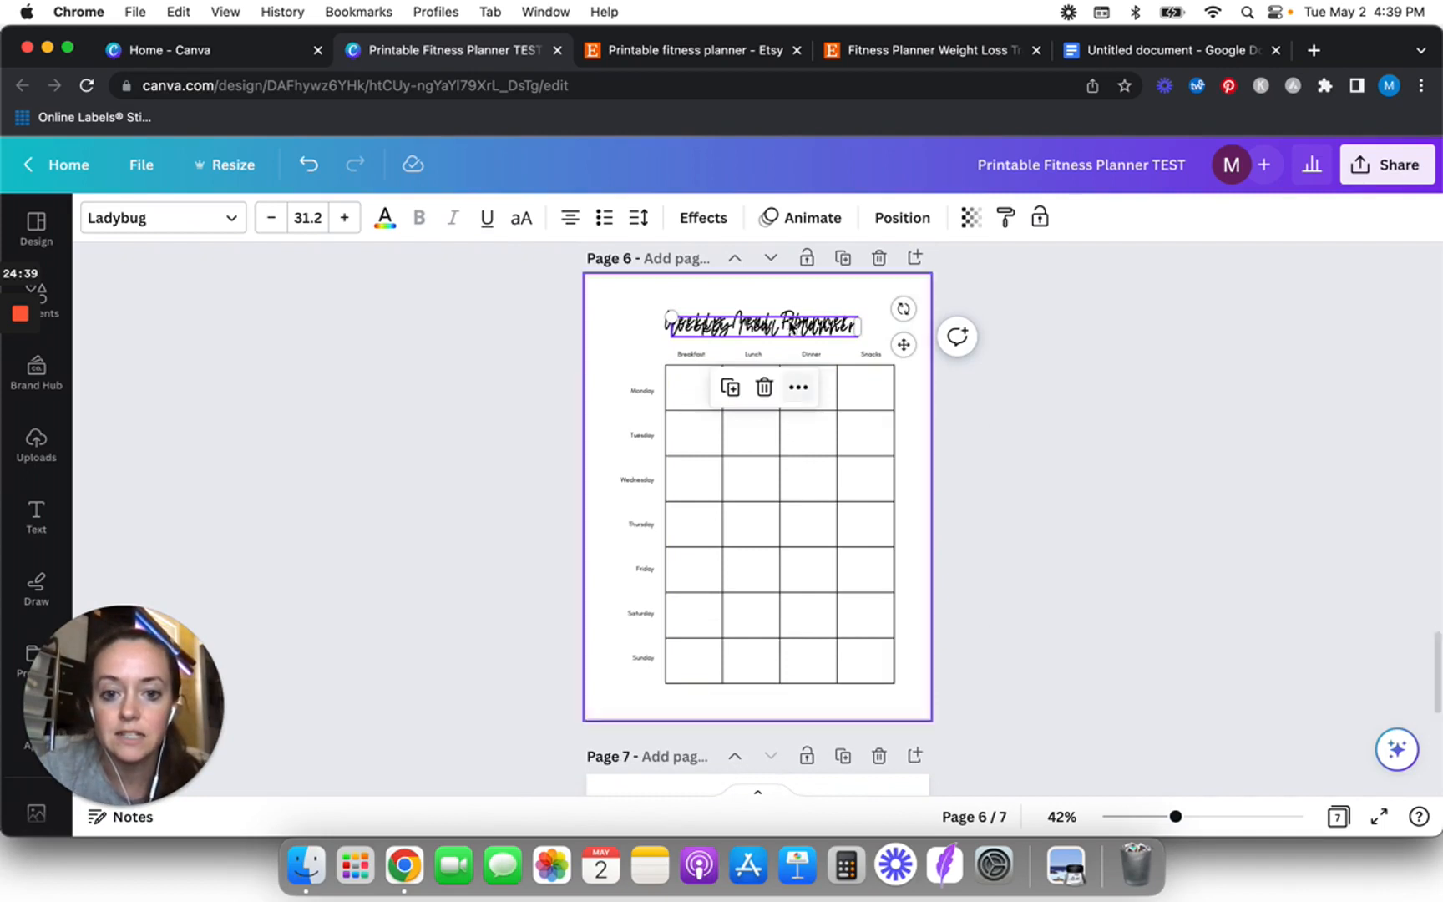
pyautogui.moveTo(802, 327); pyautogui.dragTo(775, 764)
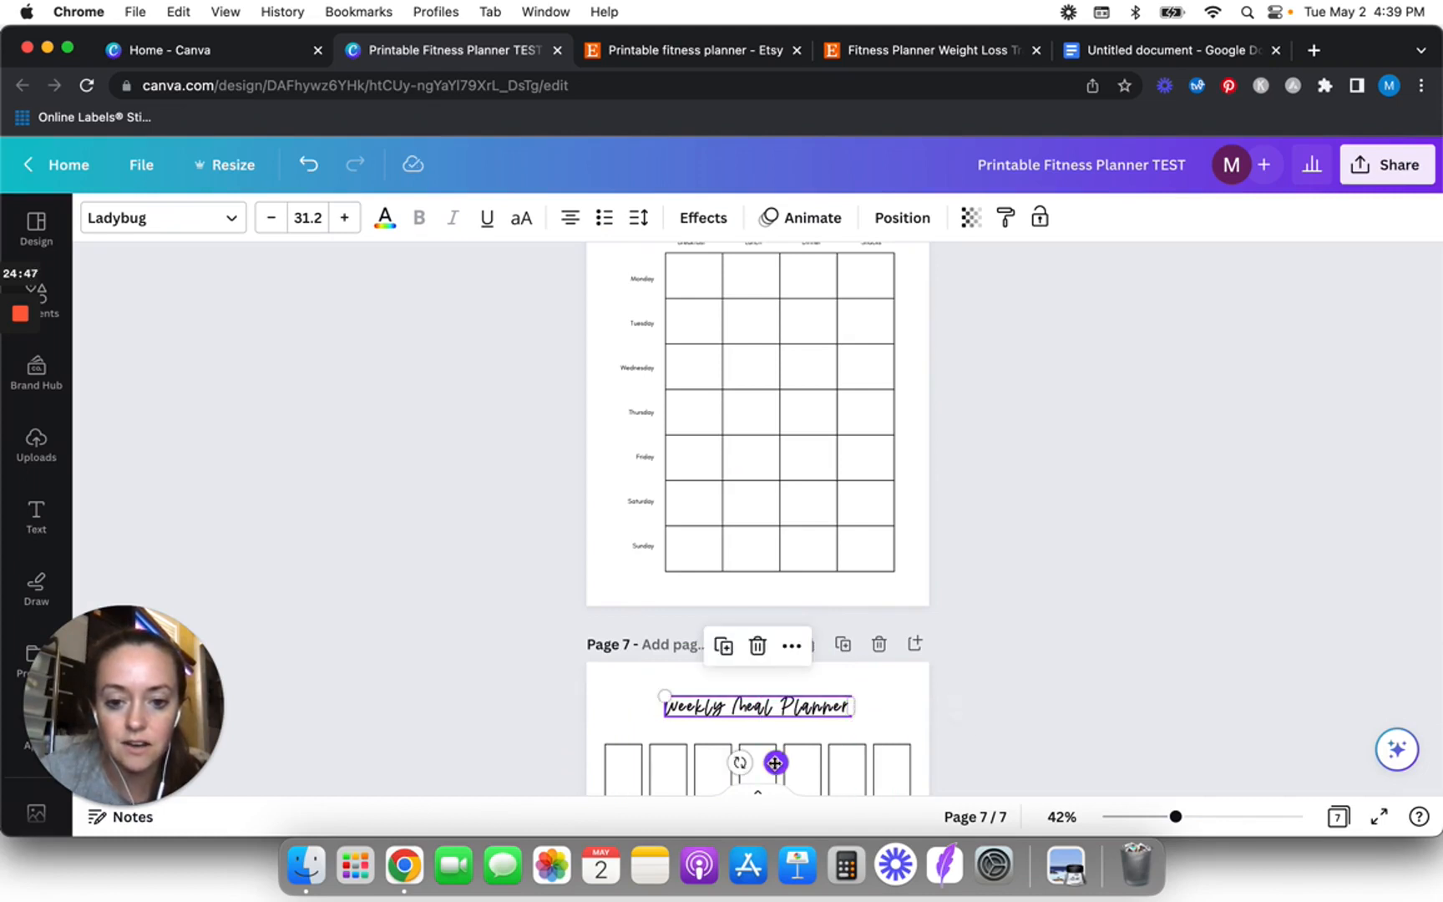
pyautogui.scroll(-5, 554, 703)
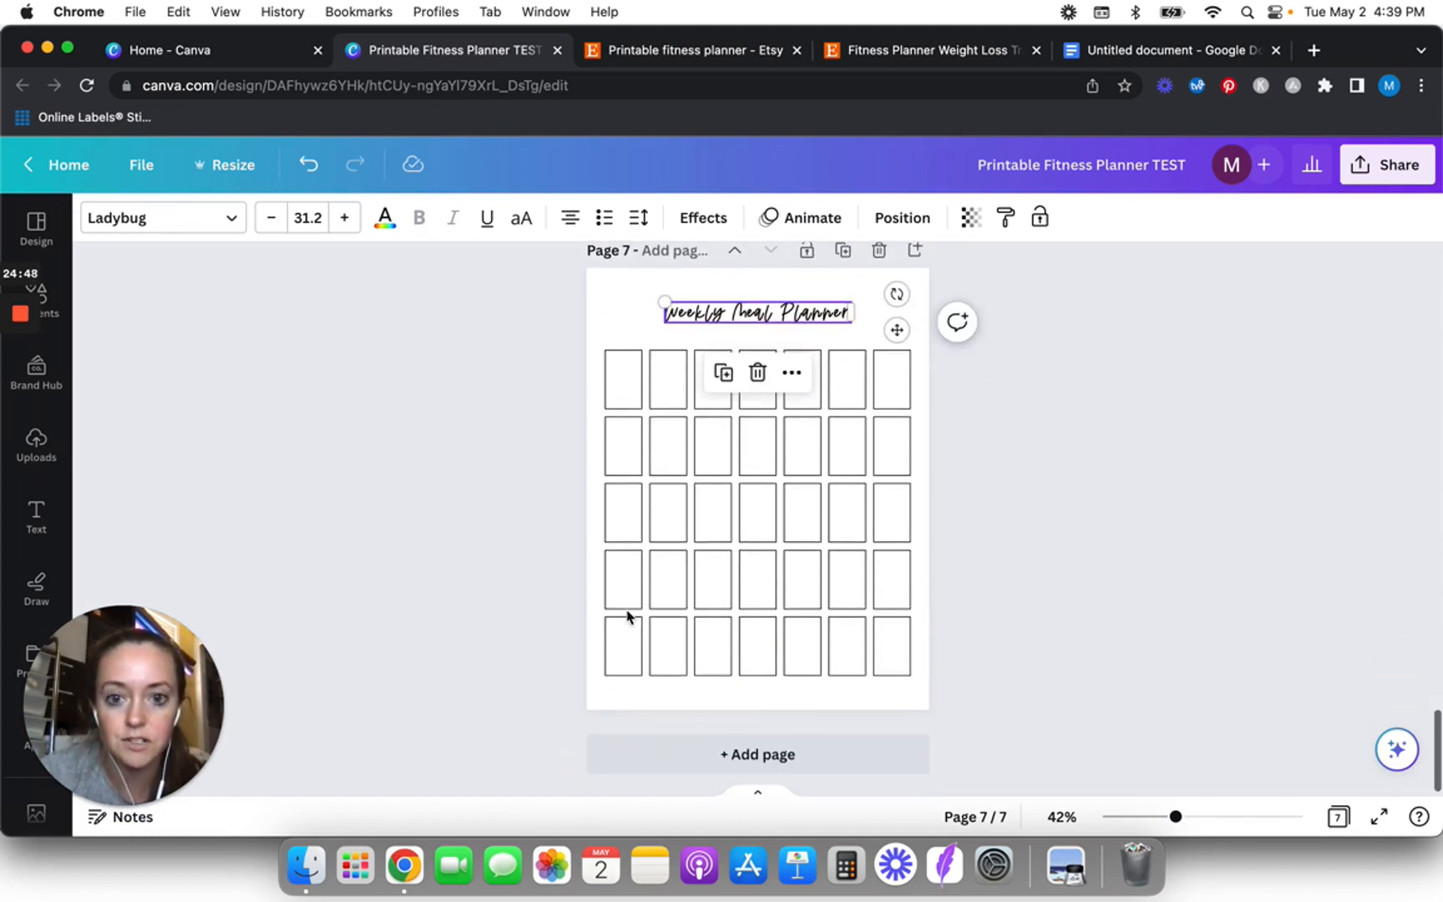
# - Change the copied title on page 7 to "Monthly Calendar"
pyautogui.doubleClick(775, 318)
pyautogui.write('Monthly Calendar')
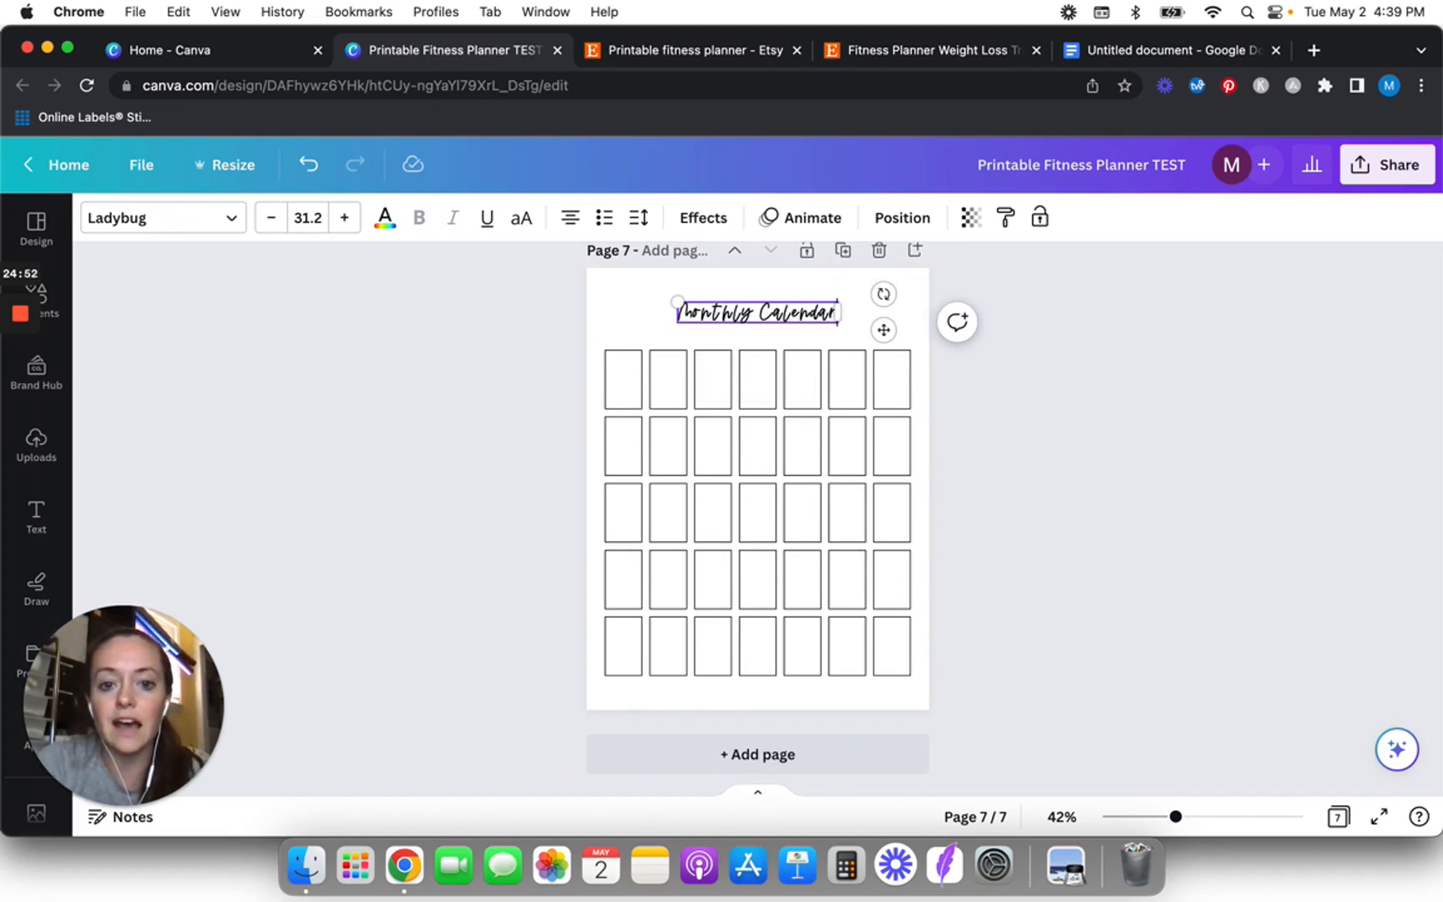
pyautogui.click(480, 429)
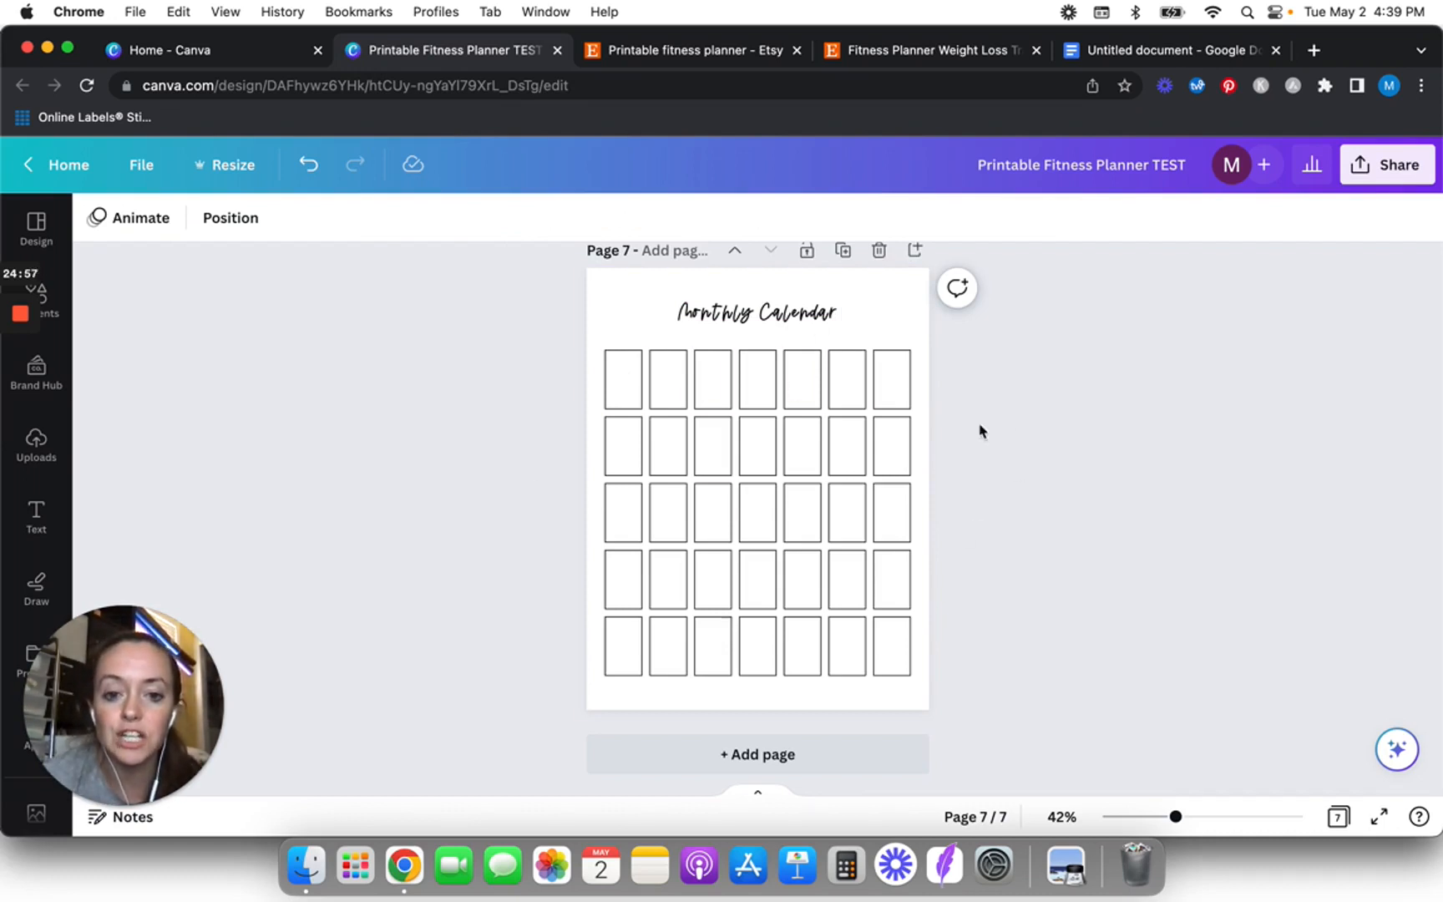
# - Delete the four lower rows of boxes on page 7 and shorten the seven boxes in the remaining row to nearly square
pyautogui.moveTo(502, 436); pyautogui.dragTo(1189, 673)
pyautogui.press('Delete')
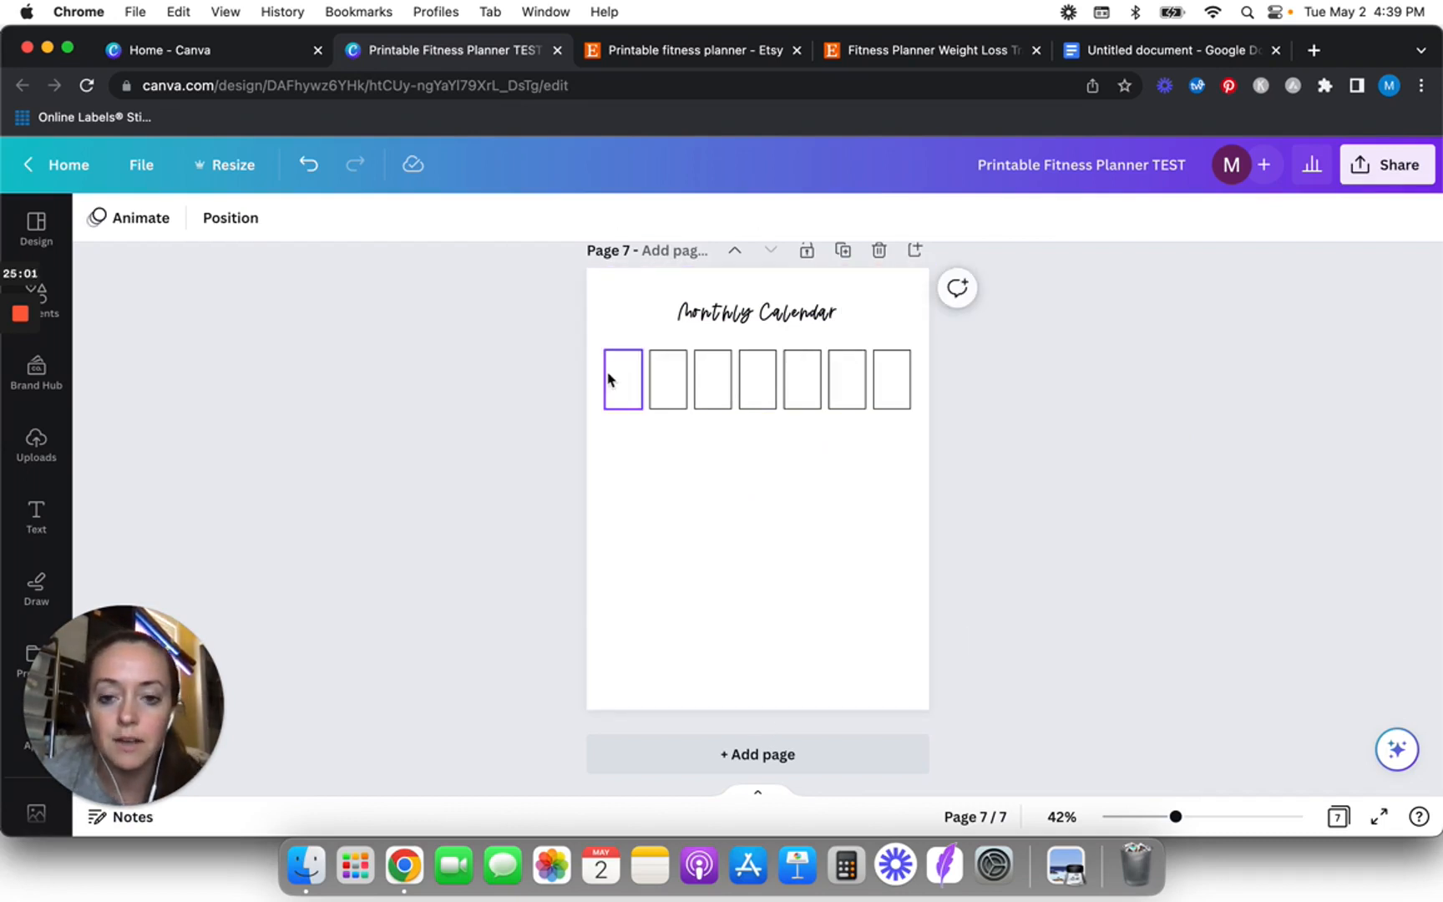
pyautogui.click(624, 408)
pyautogui.moveTo(625, 407); pyautogui.dragTo(887, 390)
pyautogui.click(673, 400)
pyautogui.click(714, 400)
pyautogui.click(767, 394)
pyautogui.click(804, 384)
pyautogui.click(847, 401)
pyautogui.click(887, 399)
pyautogui.click(680, 467)
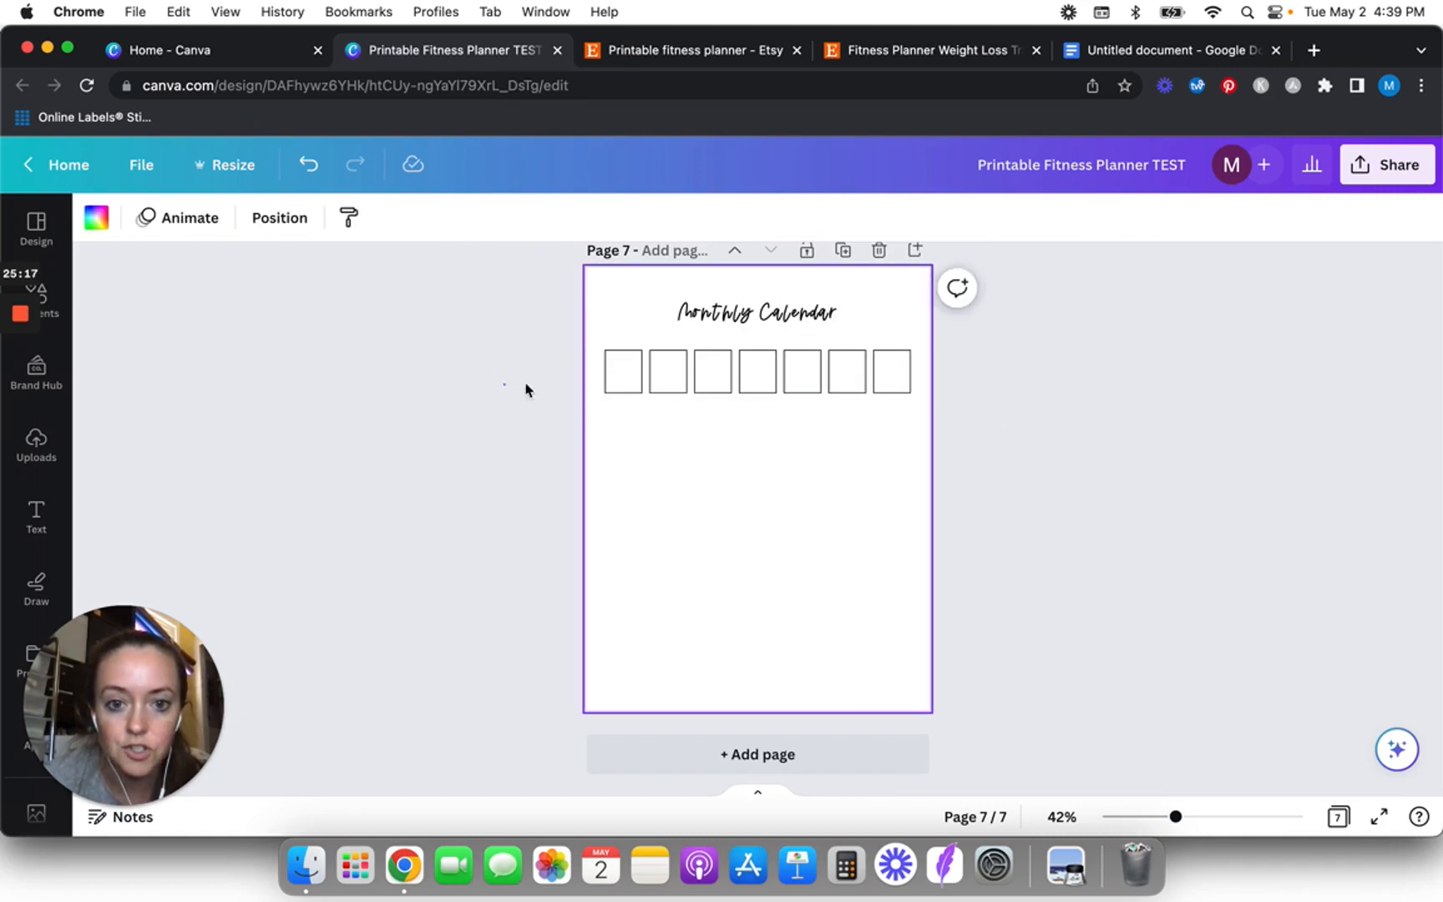
# - Duplicate the shortened row of seven boxes down the page to make a calendar grid of five evenly spaced rows
pyautogui.moveTo(502, 379); pyautogui.dragTo(1009, 381)
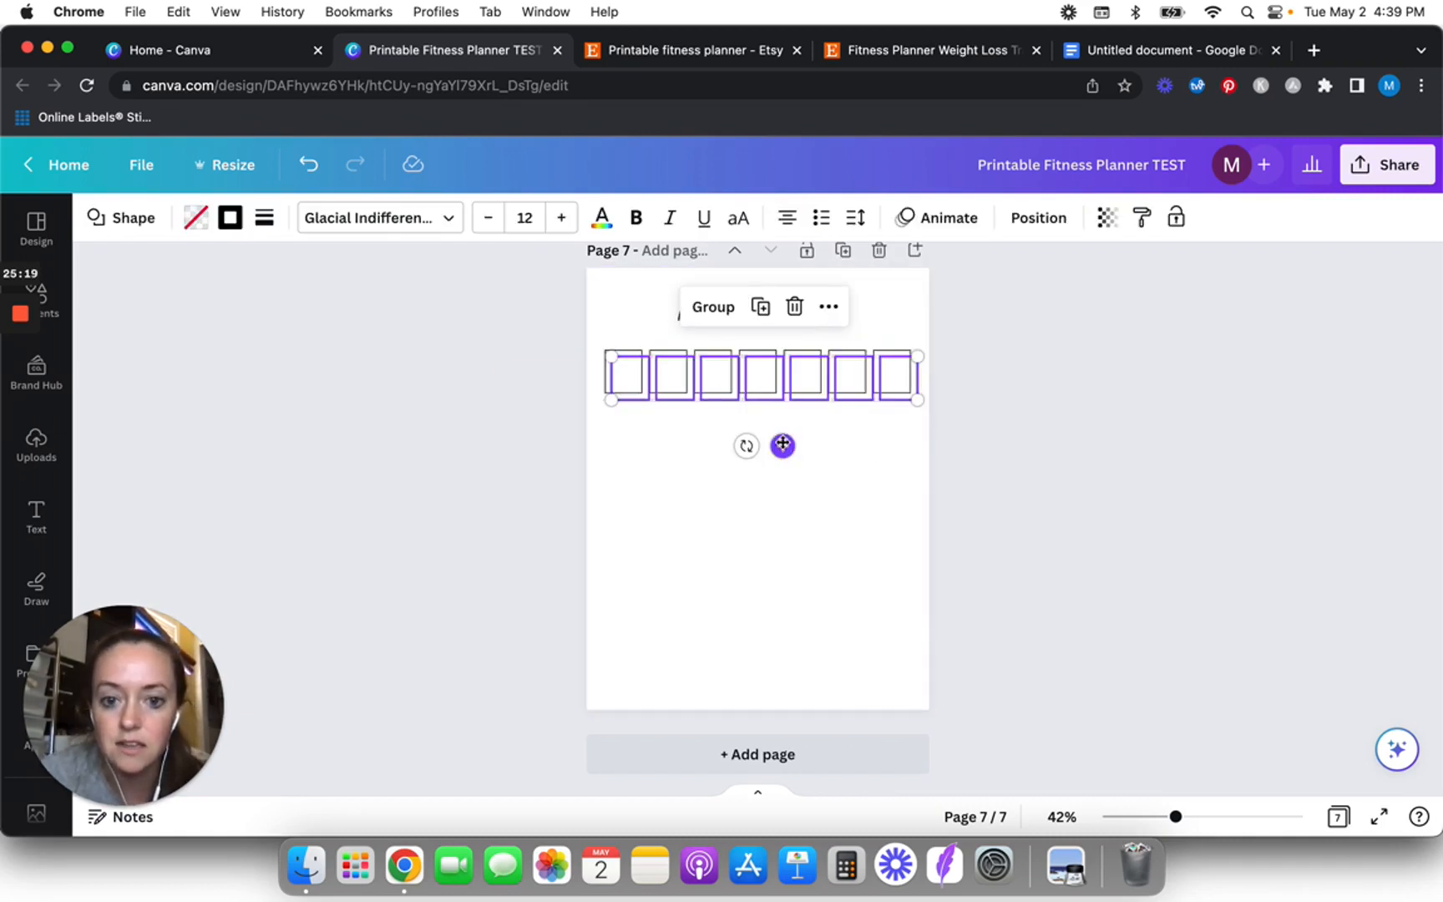
pyautogui.moveTo(783, 441); pyautogui.dragTo(771, 489)
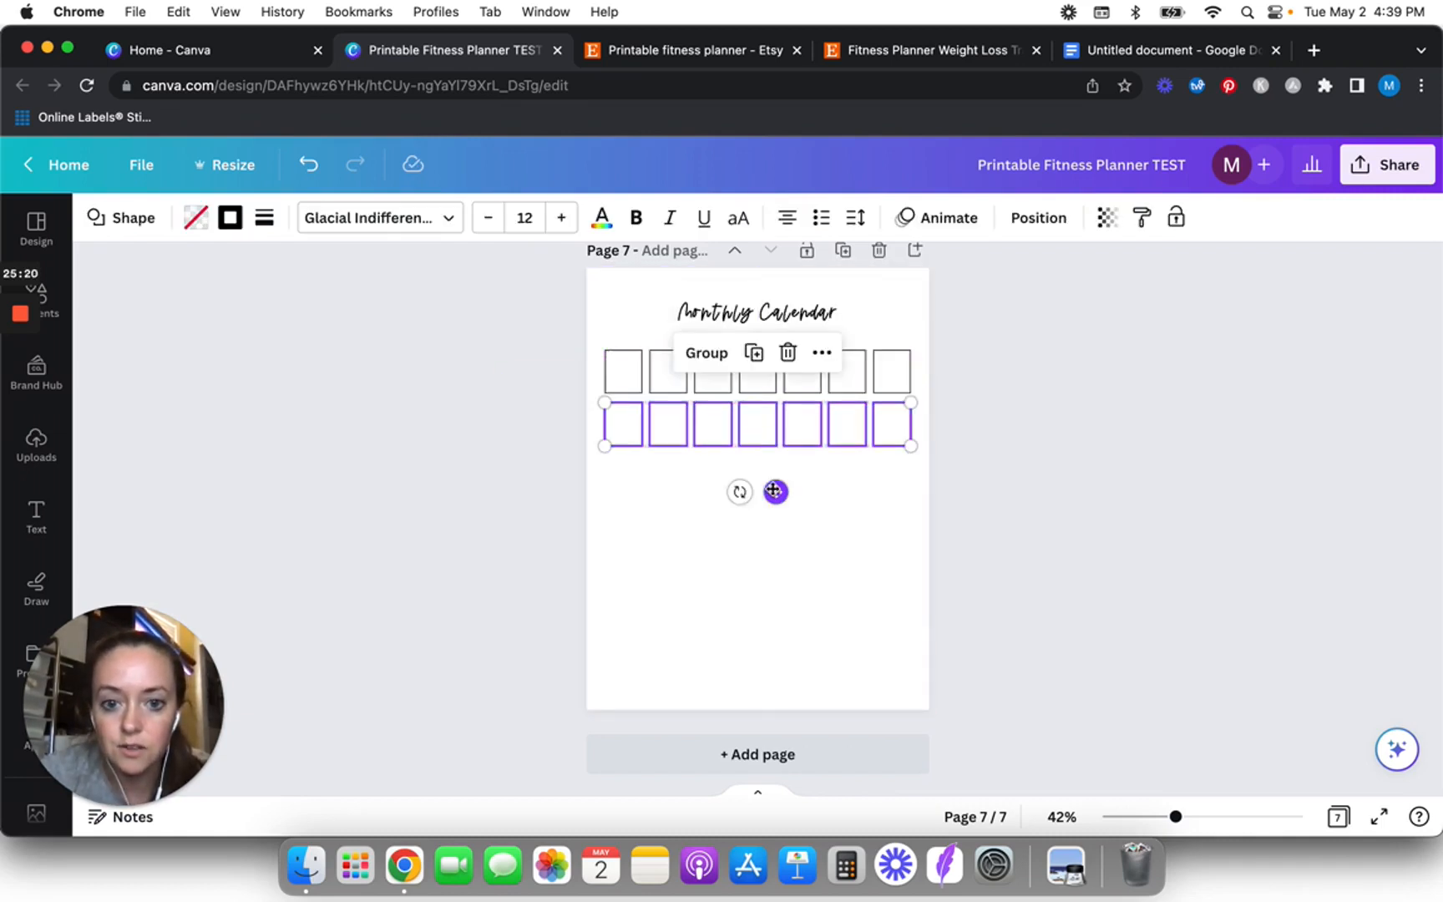
pyautogui.click(525, 405)
pyautogui.moveTo(938, 437); pyautogui.dragTo(1060, 484)
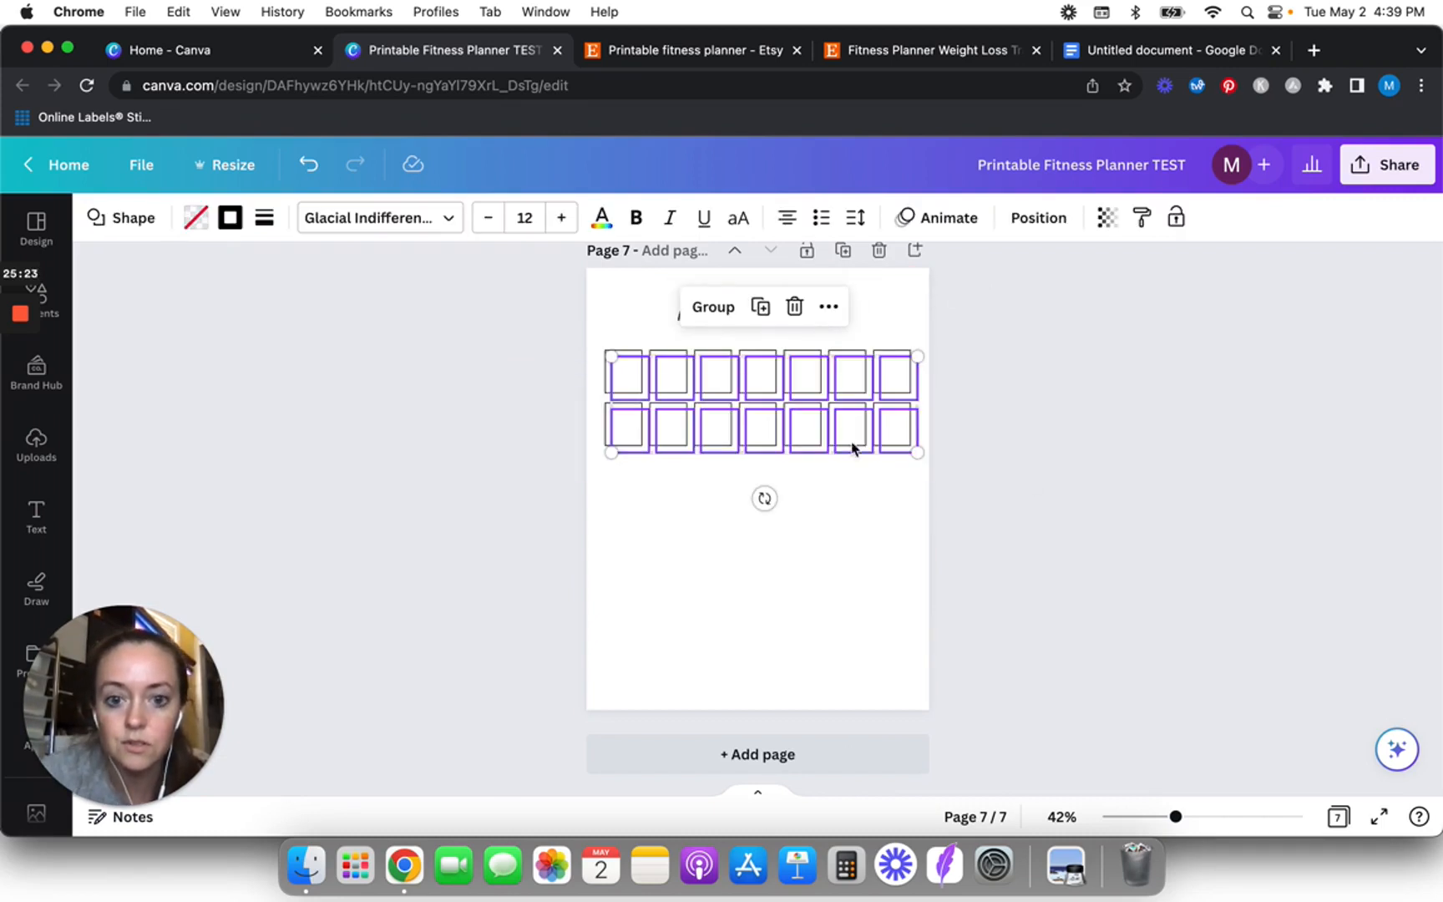
pyautogui.moveTo(810, 475); pyautogui.dragTo(809, 537)
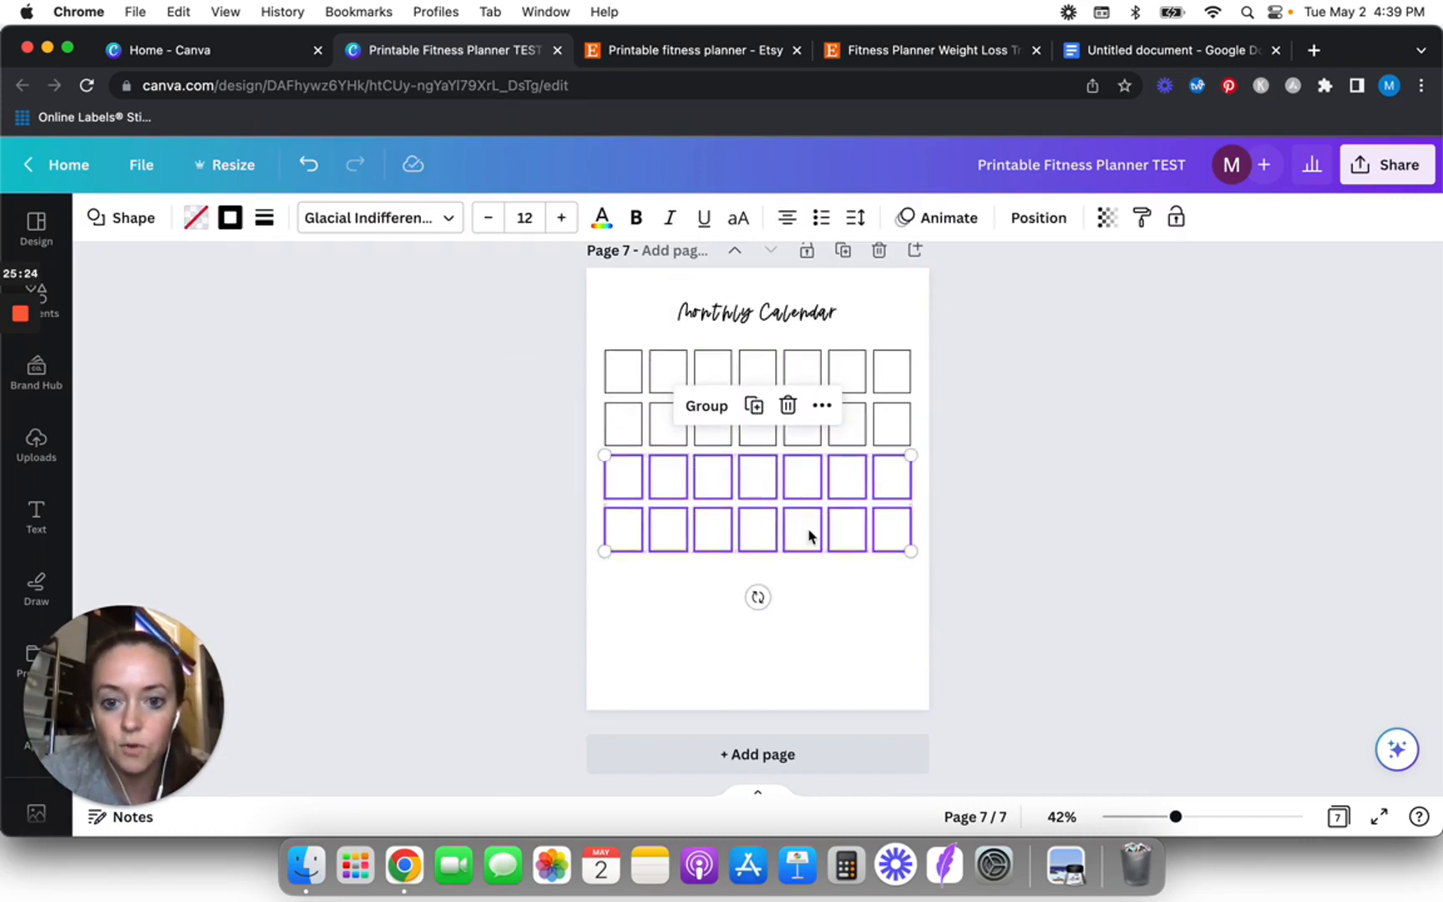
pyautogui.click(528, 500)
pyautogui.moveTo(541, 562); pyautogui.dragTo(918, 550)
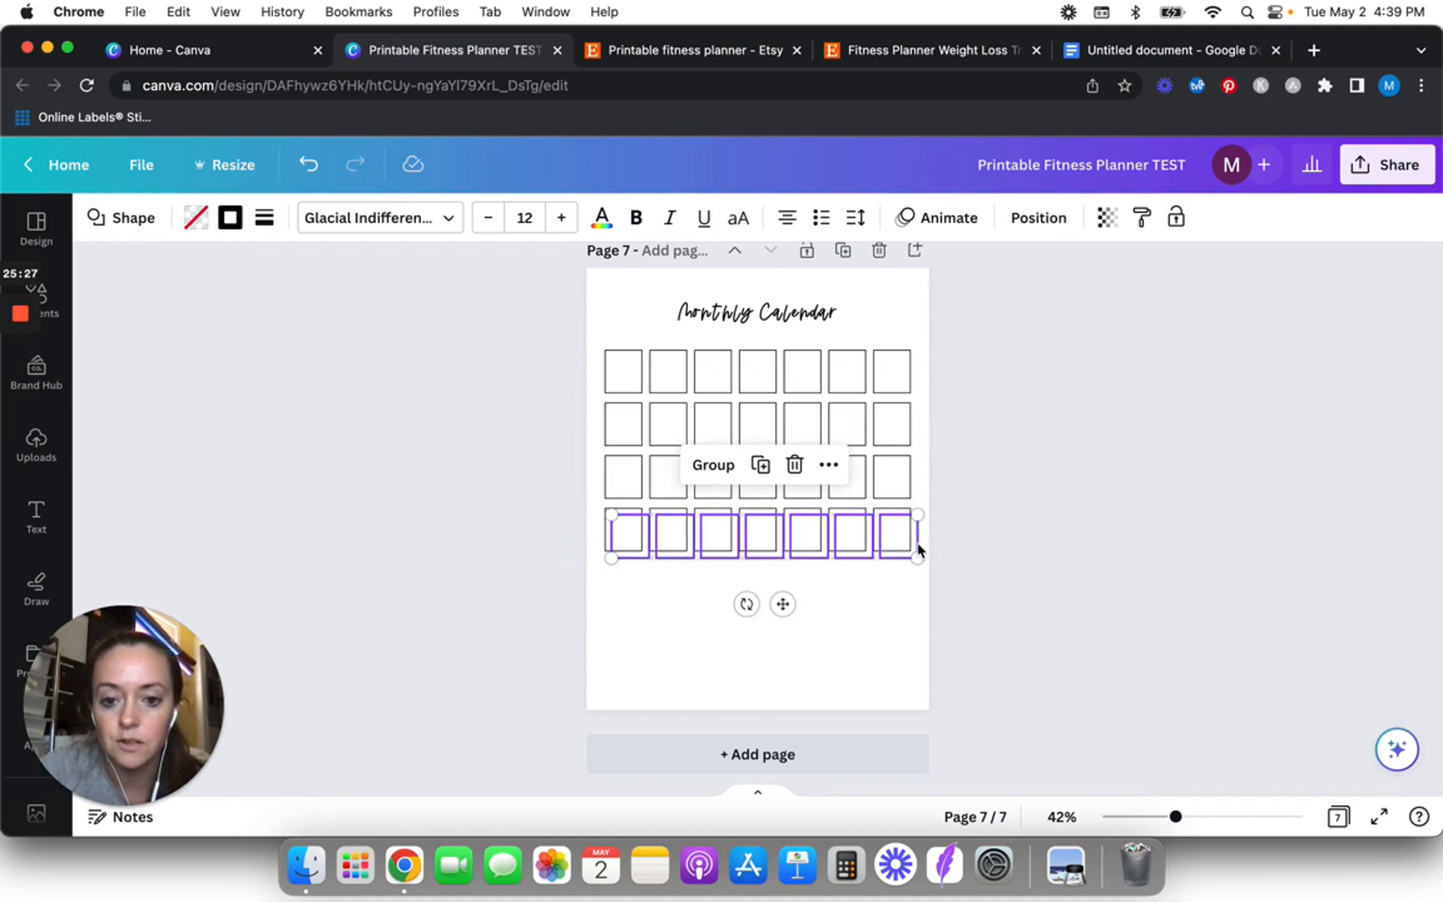
pyautogui.moveTo(783, 603); pyautogui.dragTo(775, 652)
pyautogui.click(515, 608)
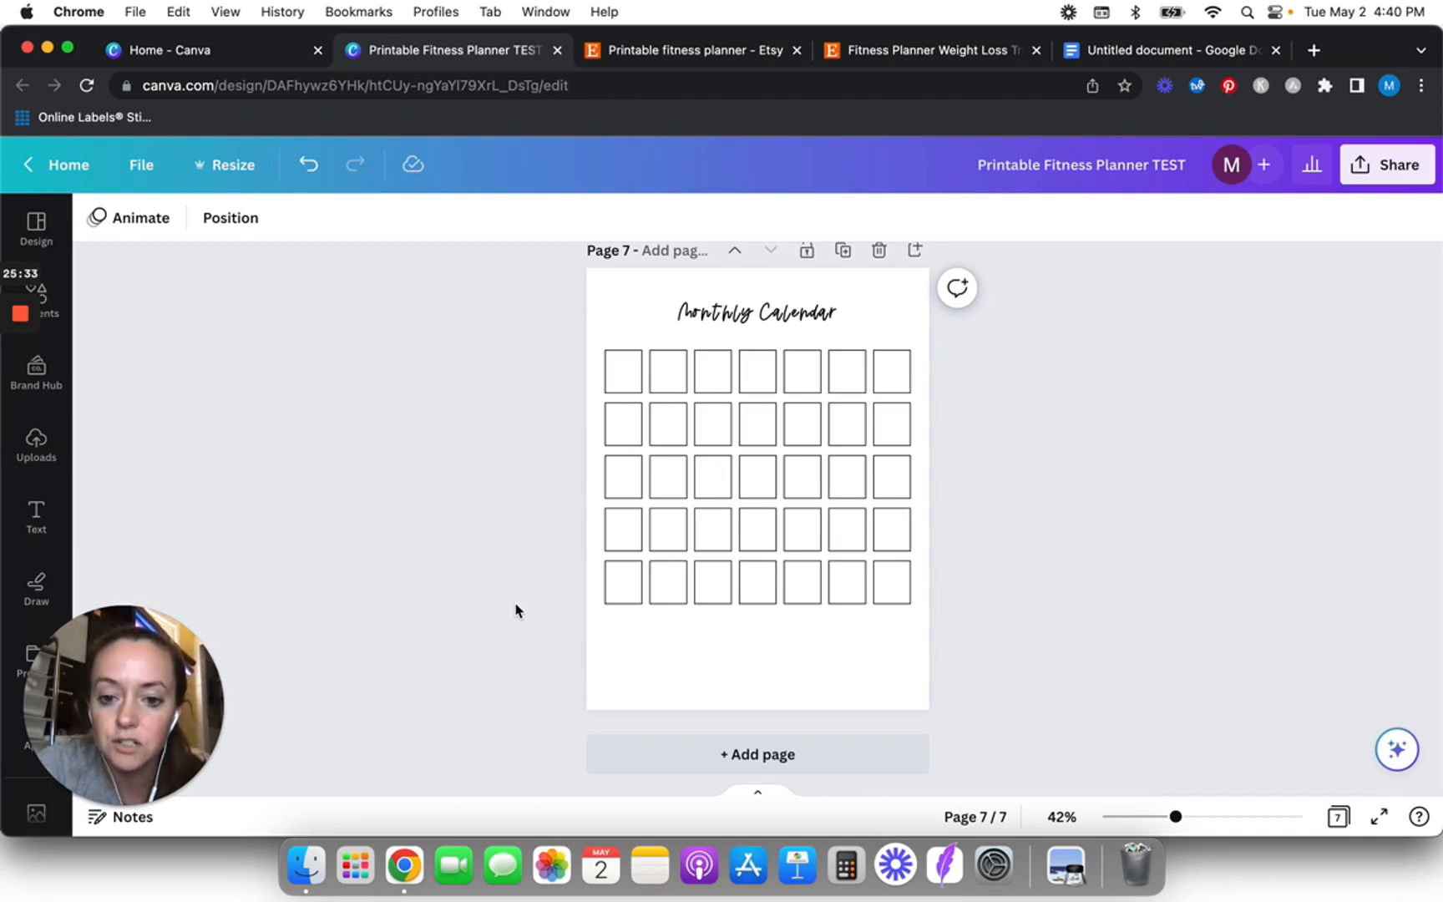
# - Duplicate a bottom-row box below the grid, stretch it to the grid's full width and make it slightly taller
pyautogui.click(633, 595)
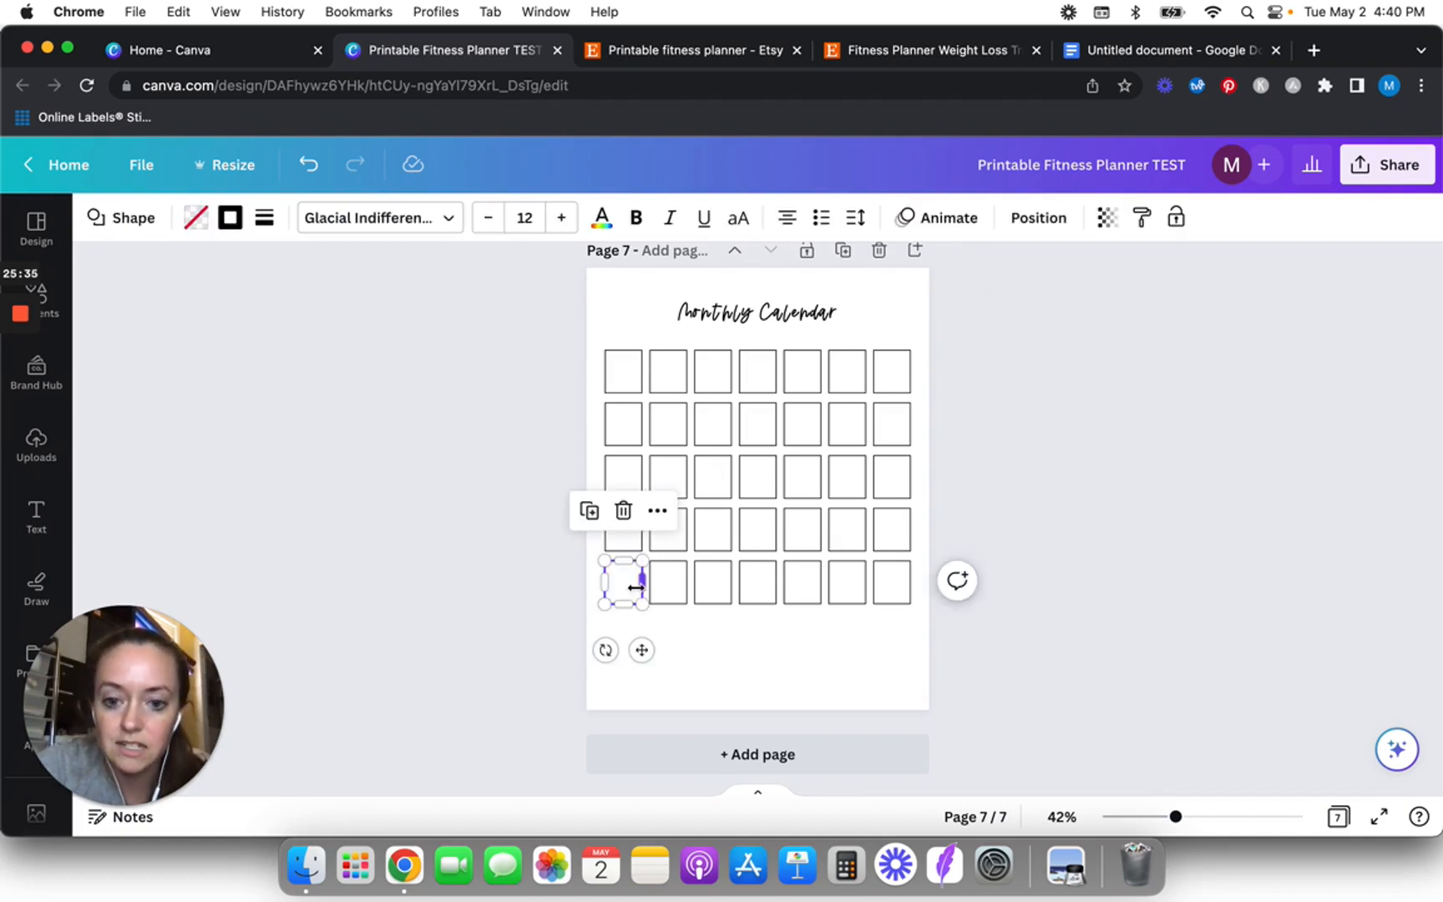
pyautogui.click(423, 608)
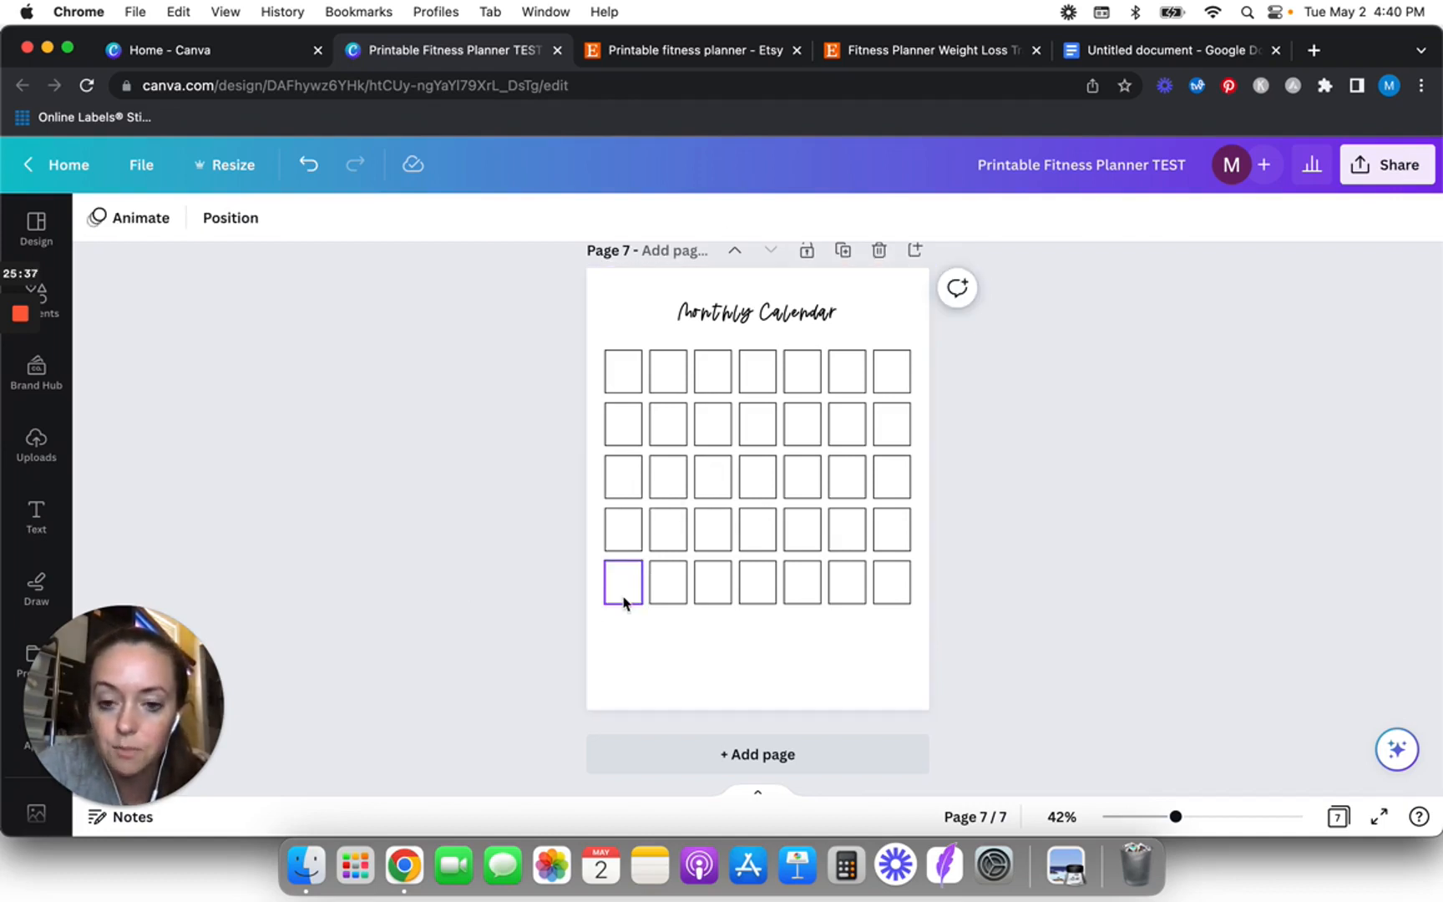
pyautogui.click(624, 602)
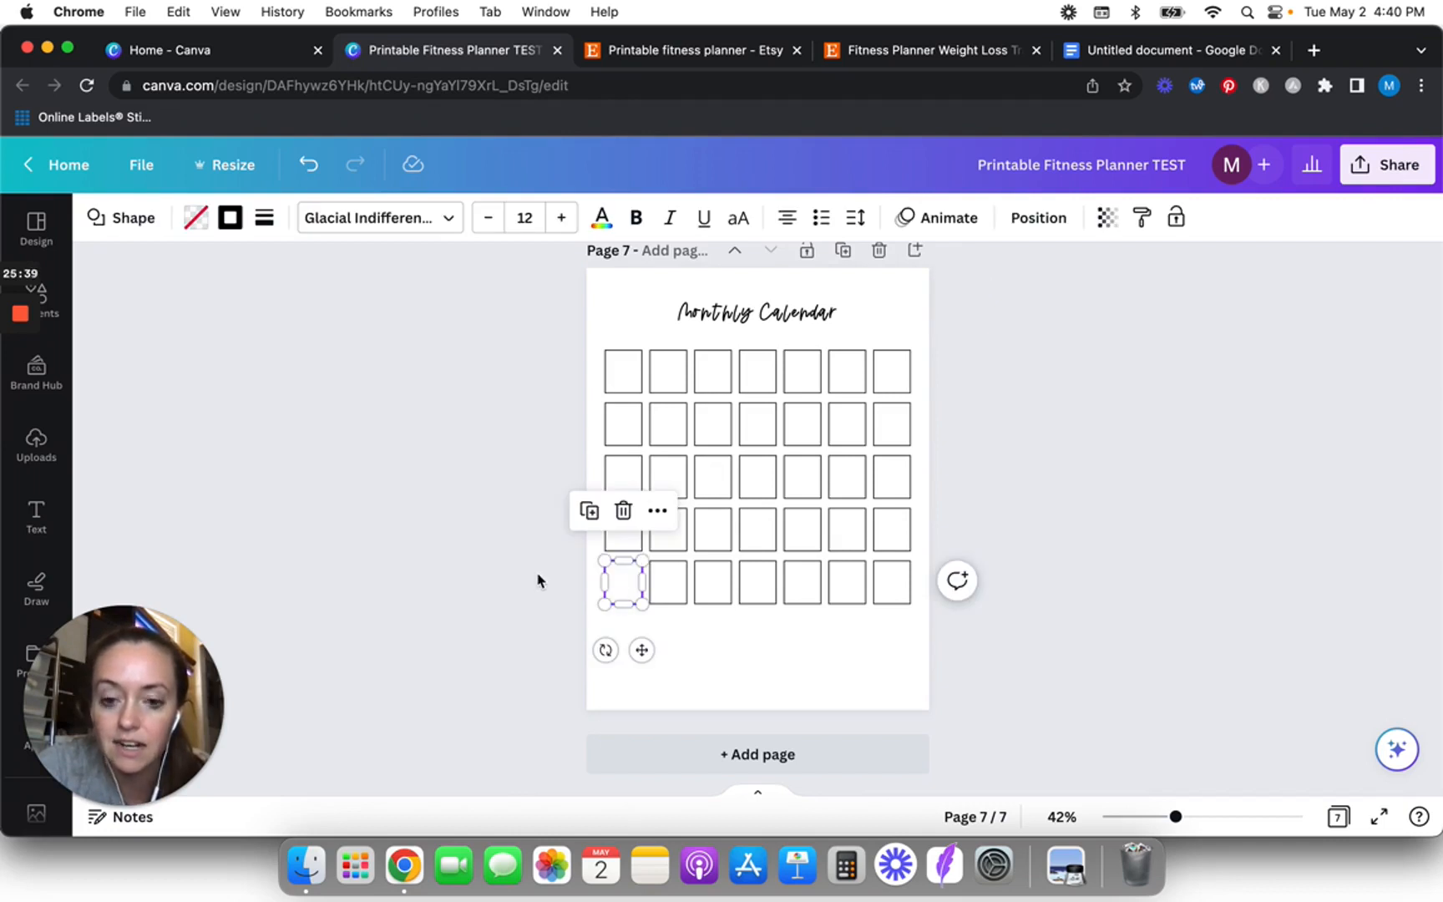
pyautogui.moveTo(628, 583); pyautogui.dragTo(916, 638)
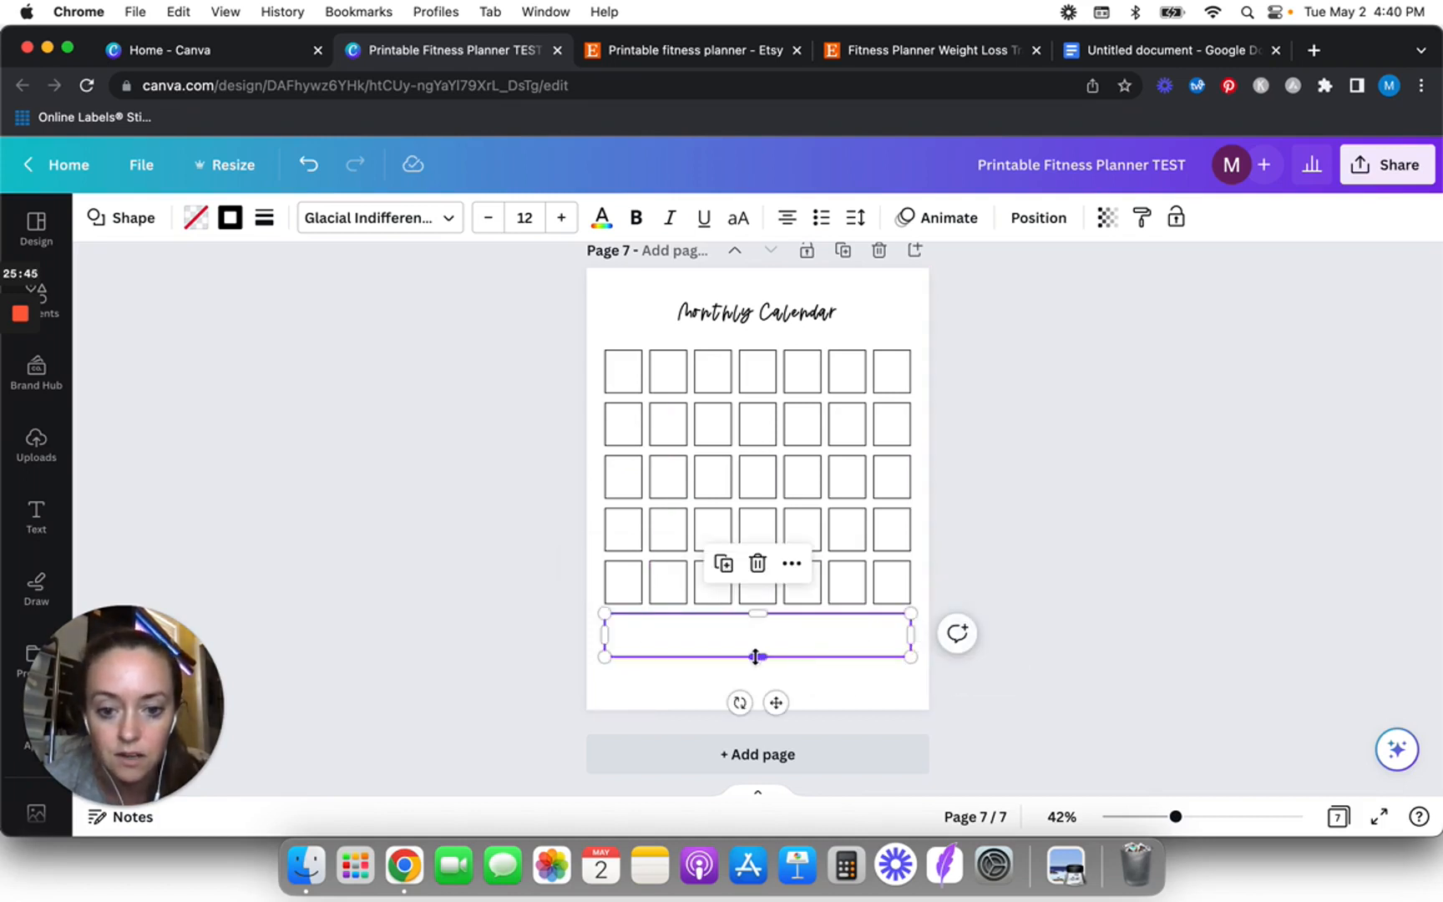
pyautogui.moveTo(757, 658); pyautogui.dragTo(752, 679)
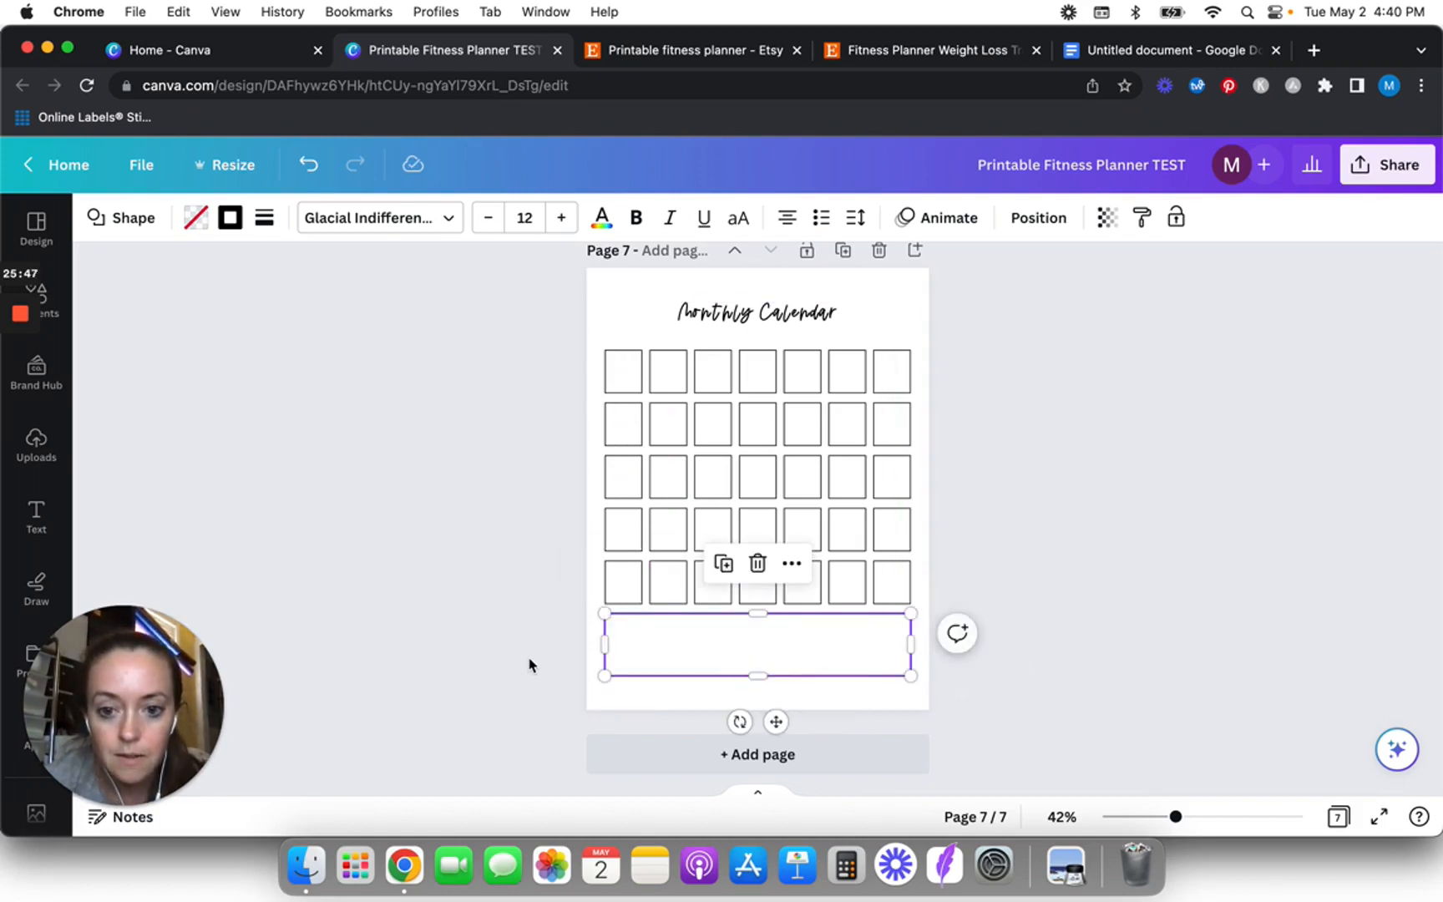
pyautogui.click(530, 665)
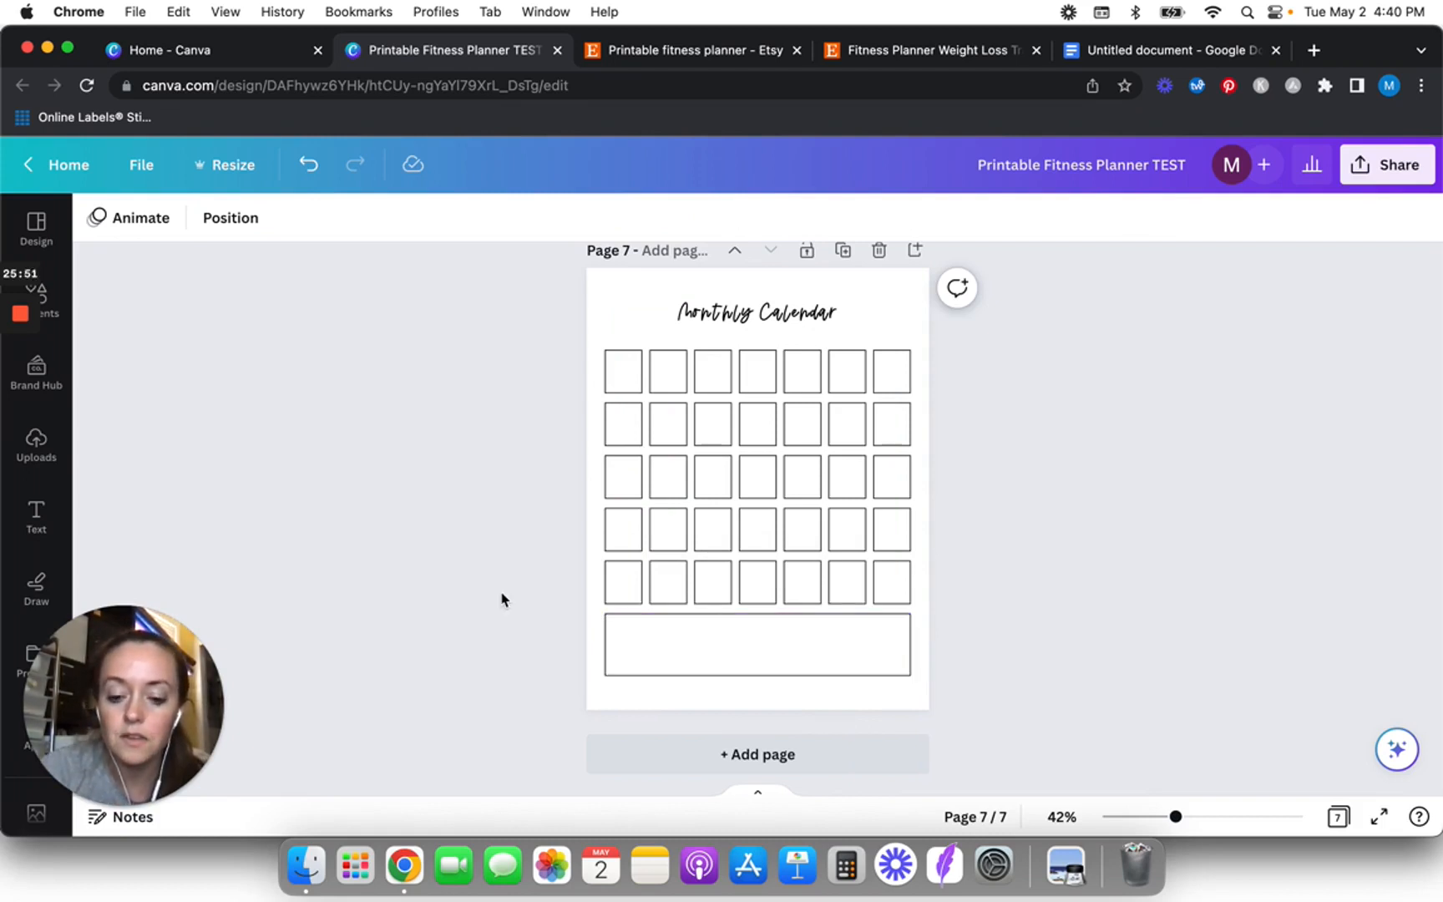
# - Add a text label reading "Monthly Goals:" in the upper-left part of the wide box below the grid
pyautogui.press('t')
pyautogui.moveTo(773, 538); pyautogui.dragTo(653, 677)
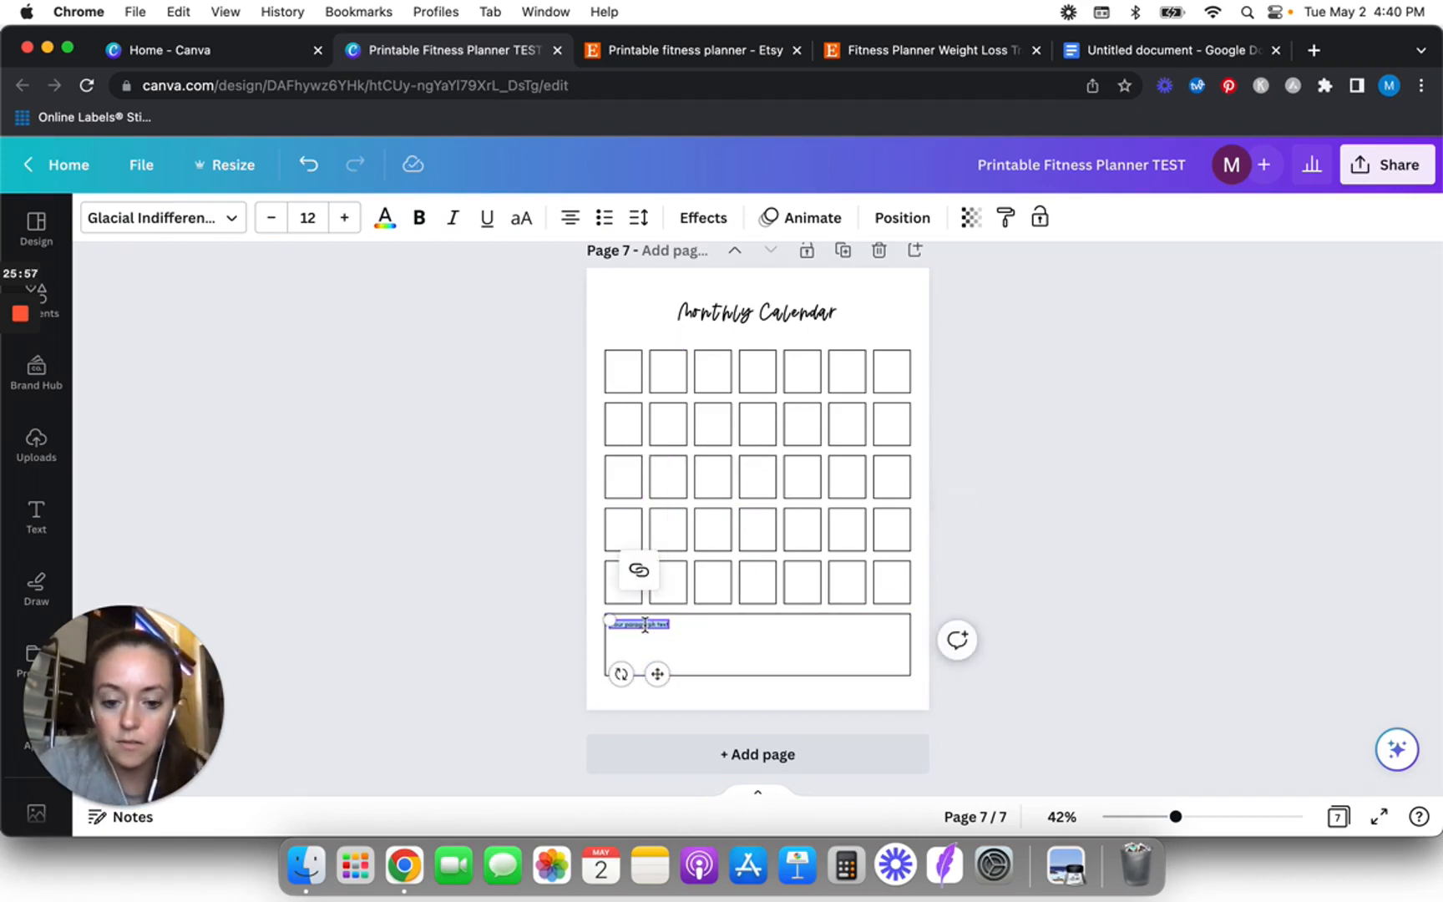
pyautogui.press('BackSpace')
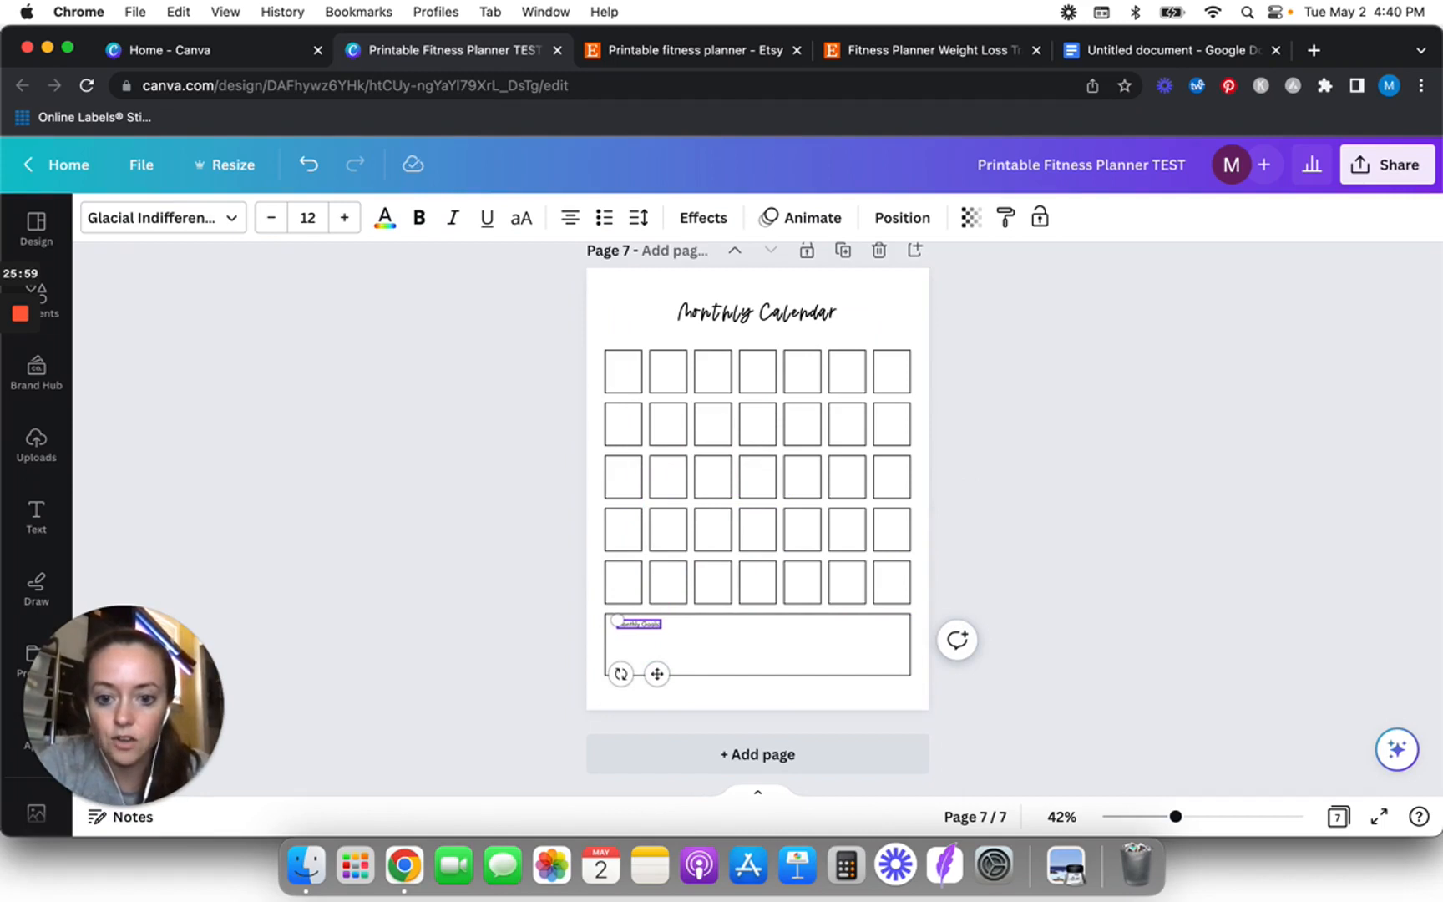
pyautogui.click(534, 642)
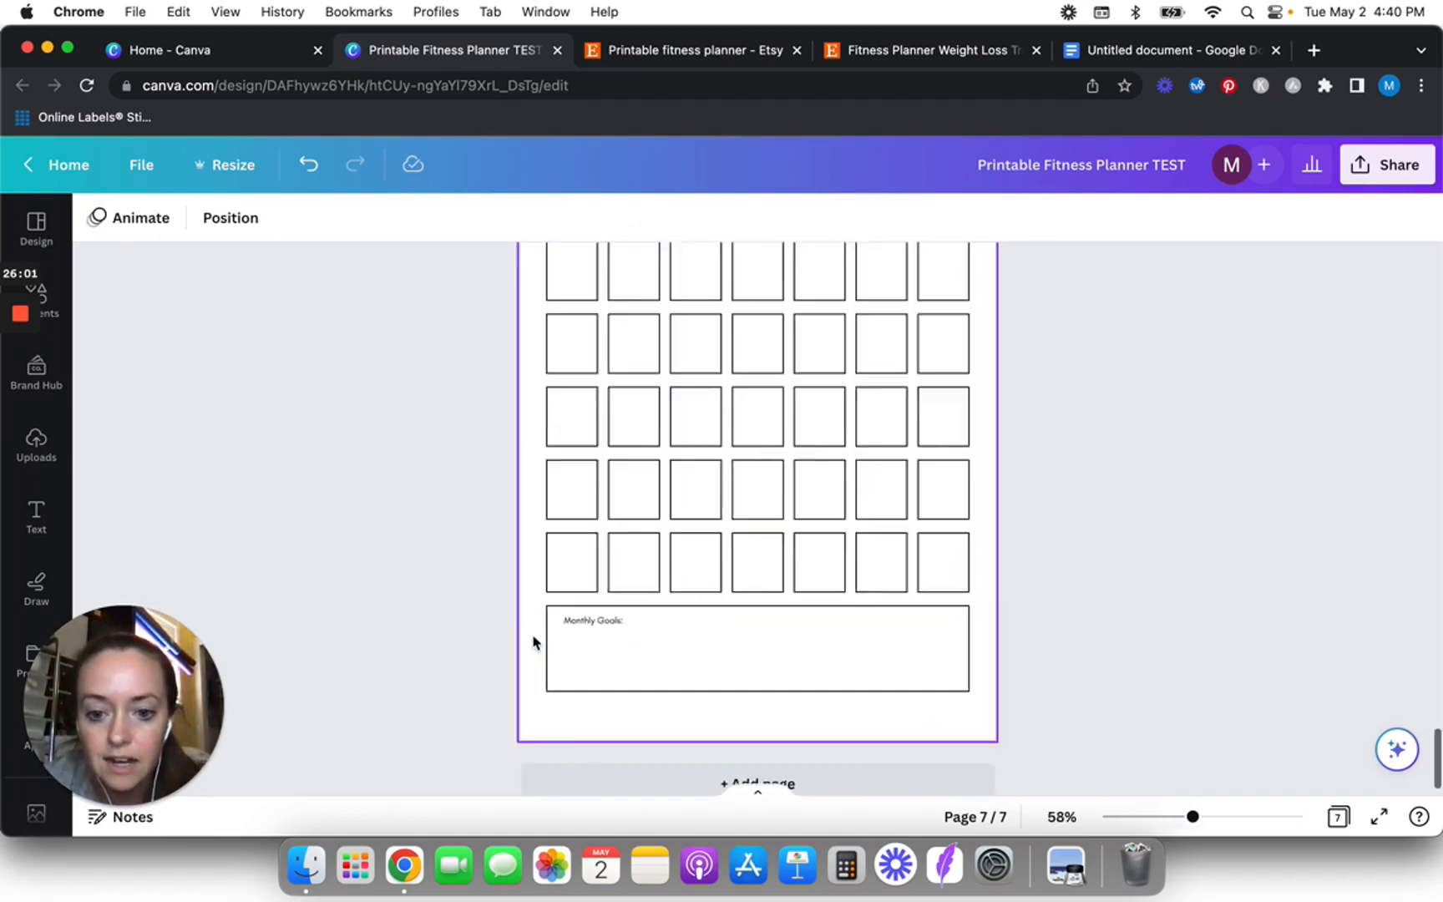
# - Move the "Monthly Goals:" label closer to the upper-left corner of the wide box
pyautogui.scroll(6, 533, 643)
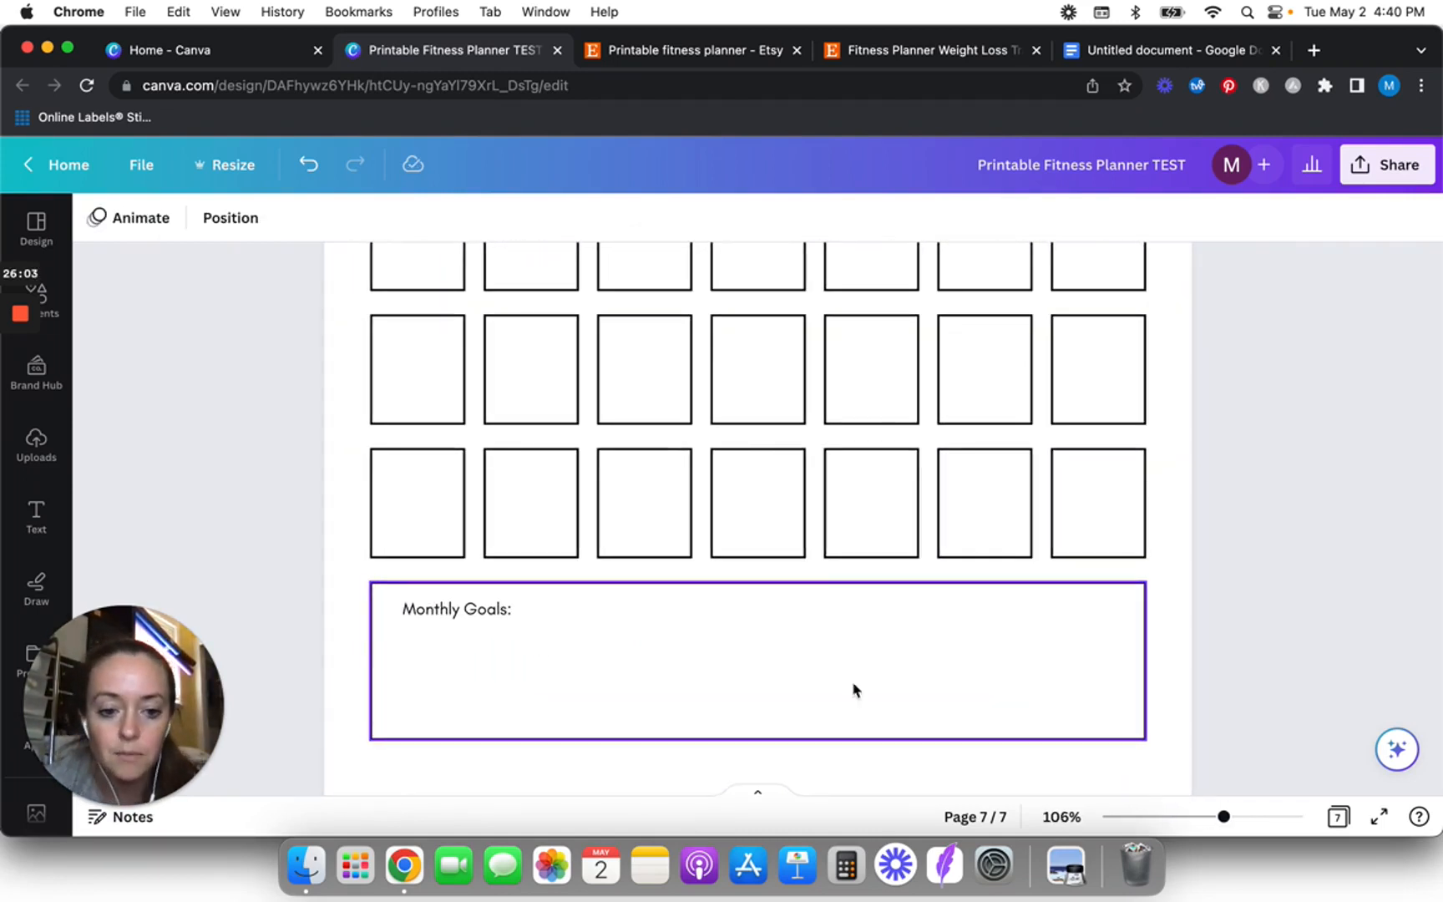
pyautogui.moveTo(1224, 818)
pyautogui.mouseDown()
pyautogui.moveTo(1150, 817)
pyautogui.moveTo(1205, 817)
pyautogui.mouseUp()
pyautogui.scroll(-5, 872, 609)
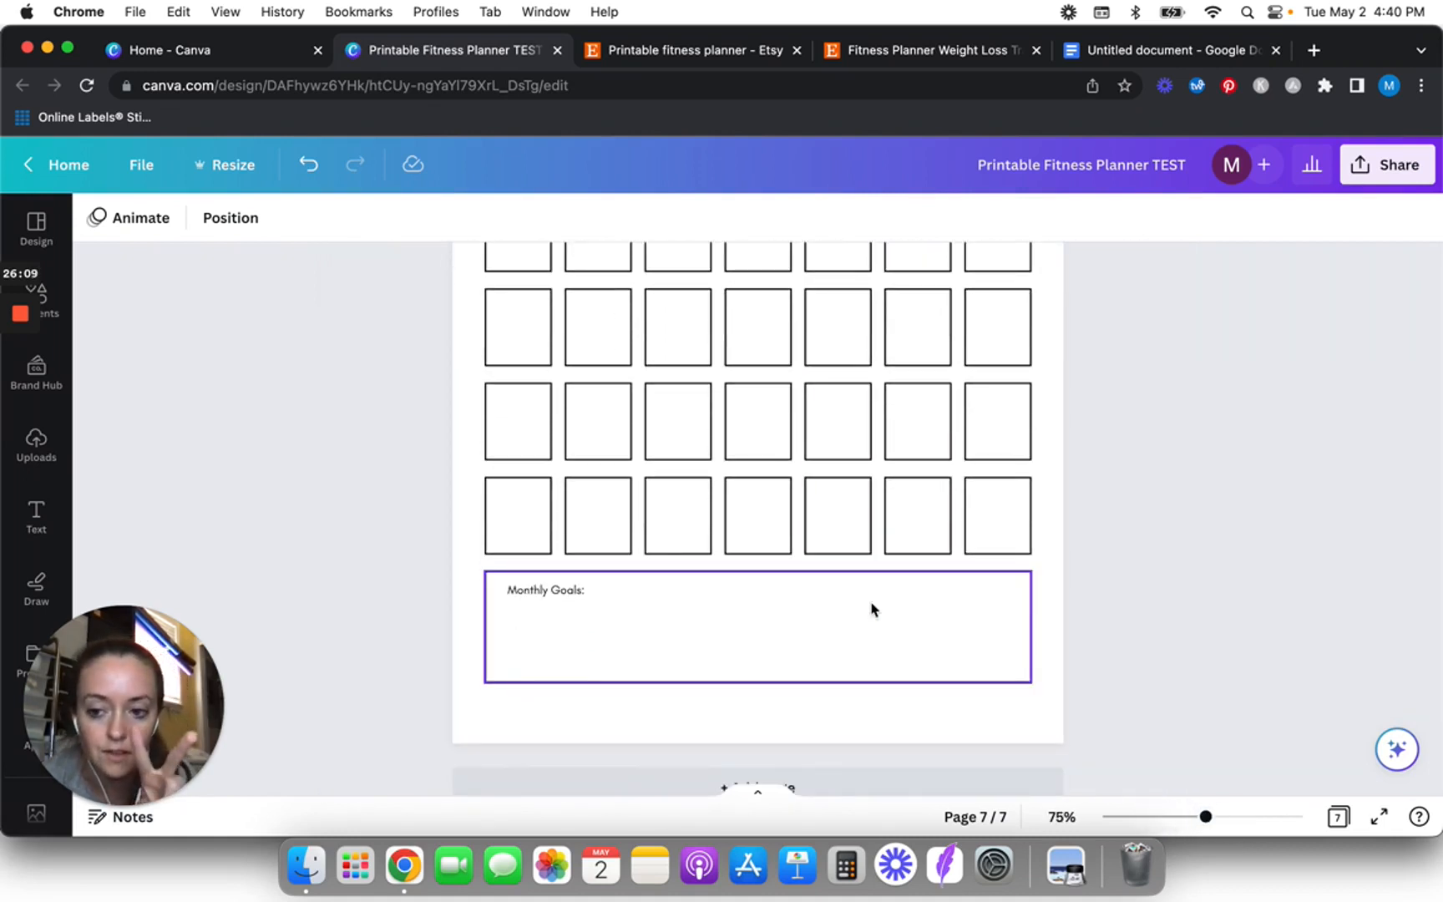
pyautogui.click(541, 595)
pyautogui.moveTo(541, 596); pyautogui.dragTo(525, 591)
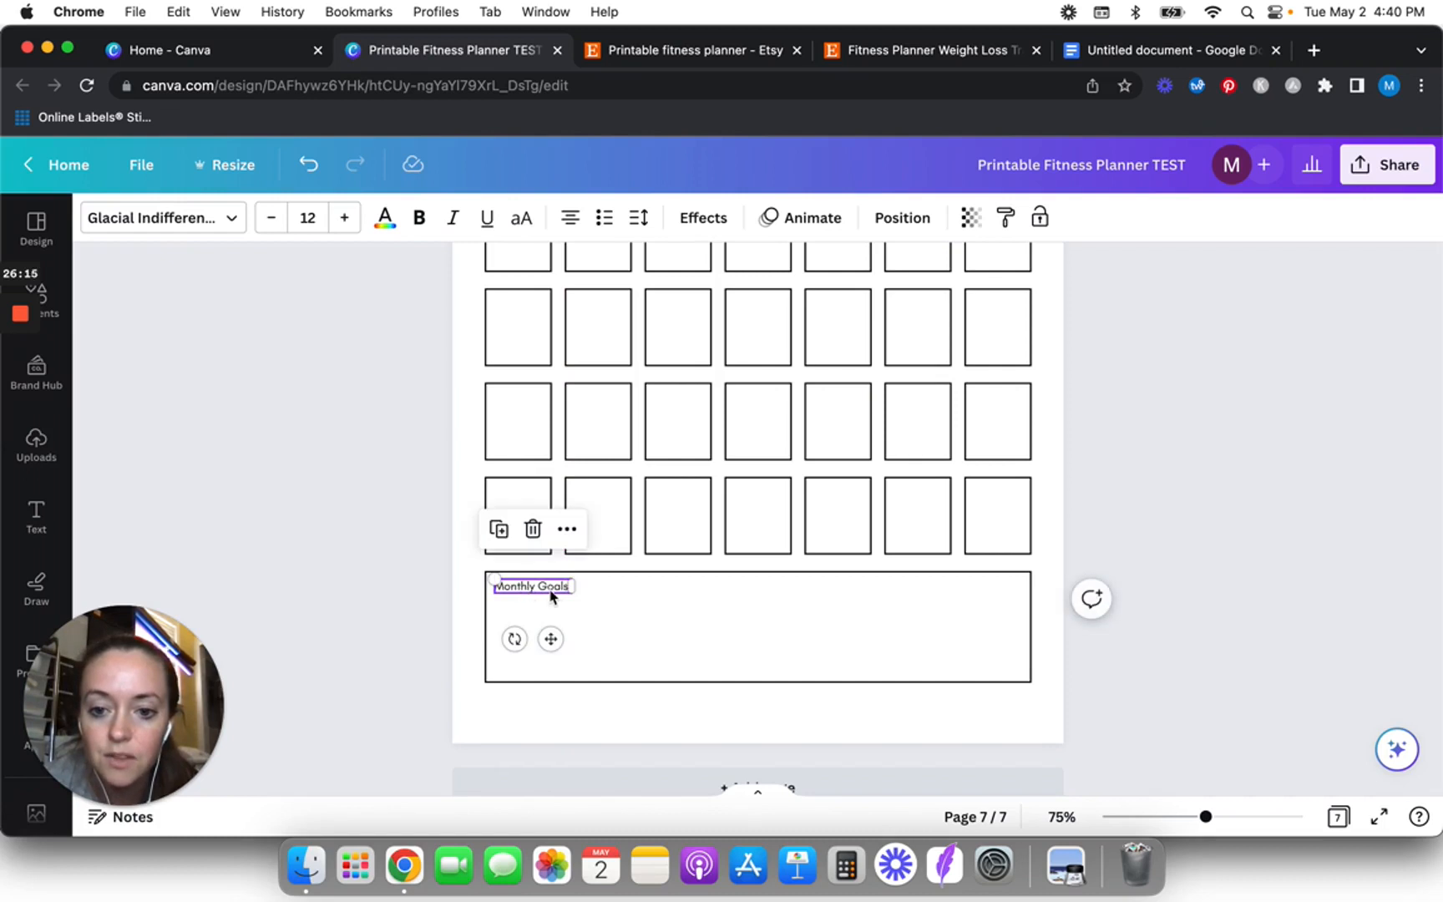
# - Extend the goals label to read "Monthly Goals & Notes:" and shift it back inside the wide box's left edge
pyautogui.click(554, 589)
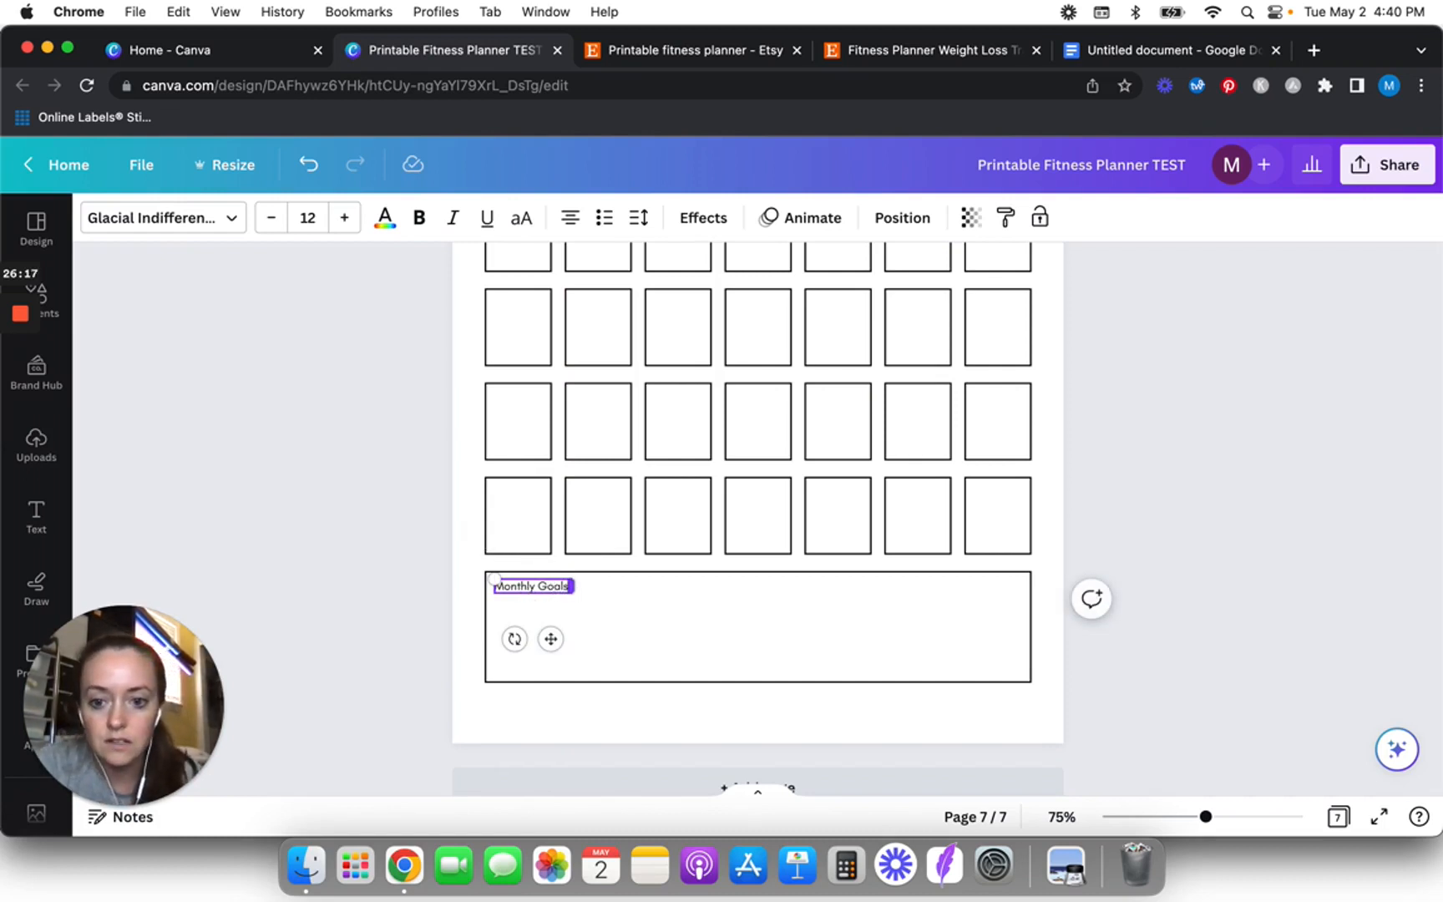
pyautogui.press('Right')
pyautogui.write('& N')
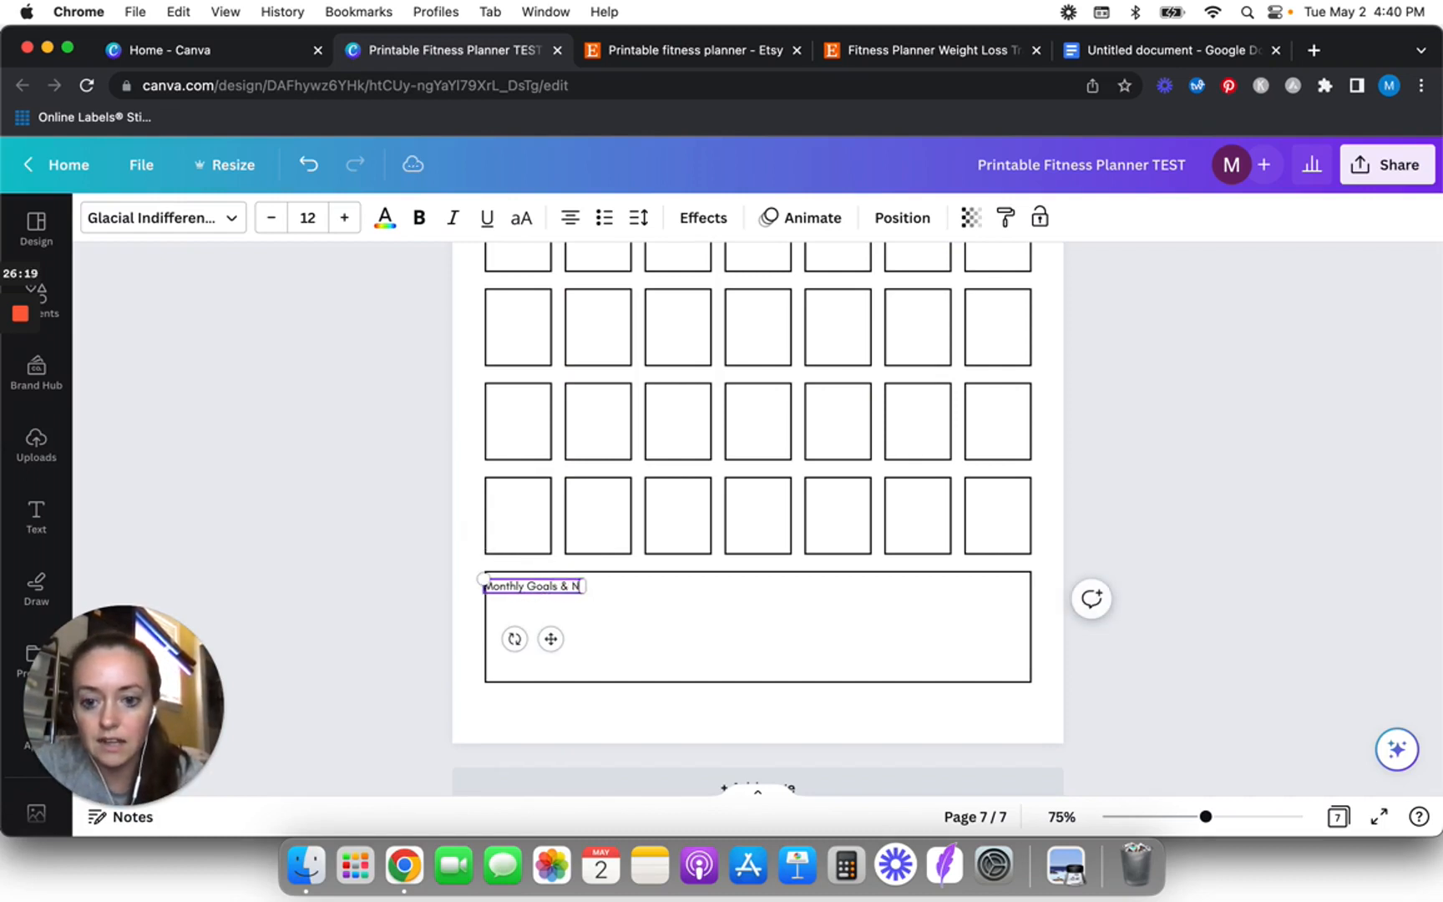
pyautogui.write('otes:')
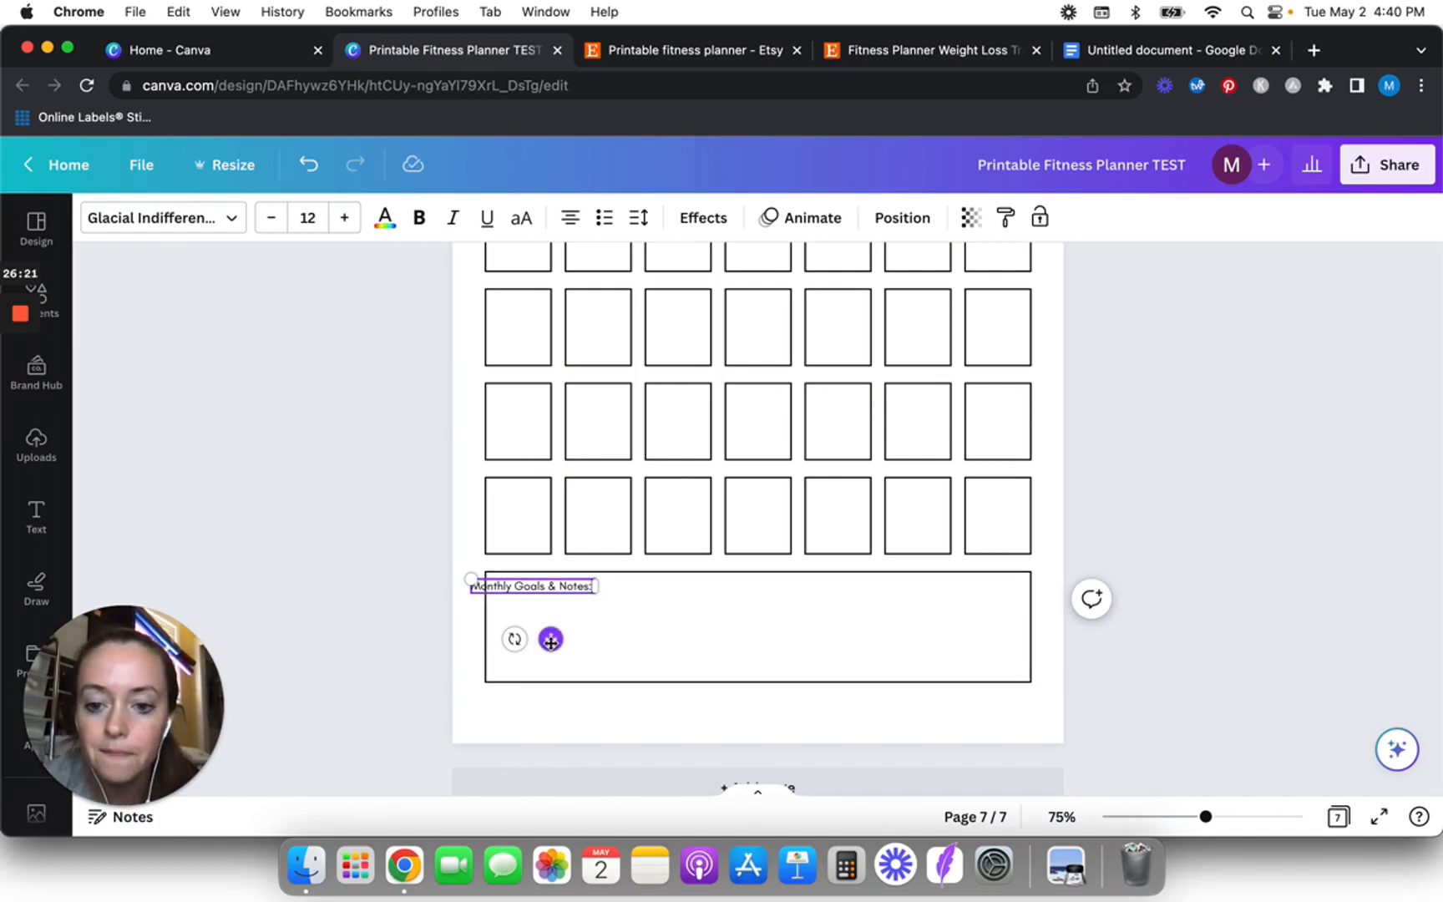
pyautogui.moveTo(551, 640)
pyautogui.mouseDown()
pyautogui.moveTo(586, 641)
pyautogui.moveTo(571, 642)
pyautogui.mouseUp()
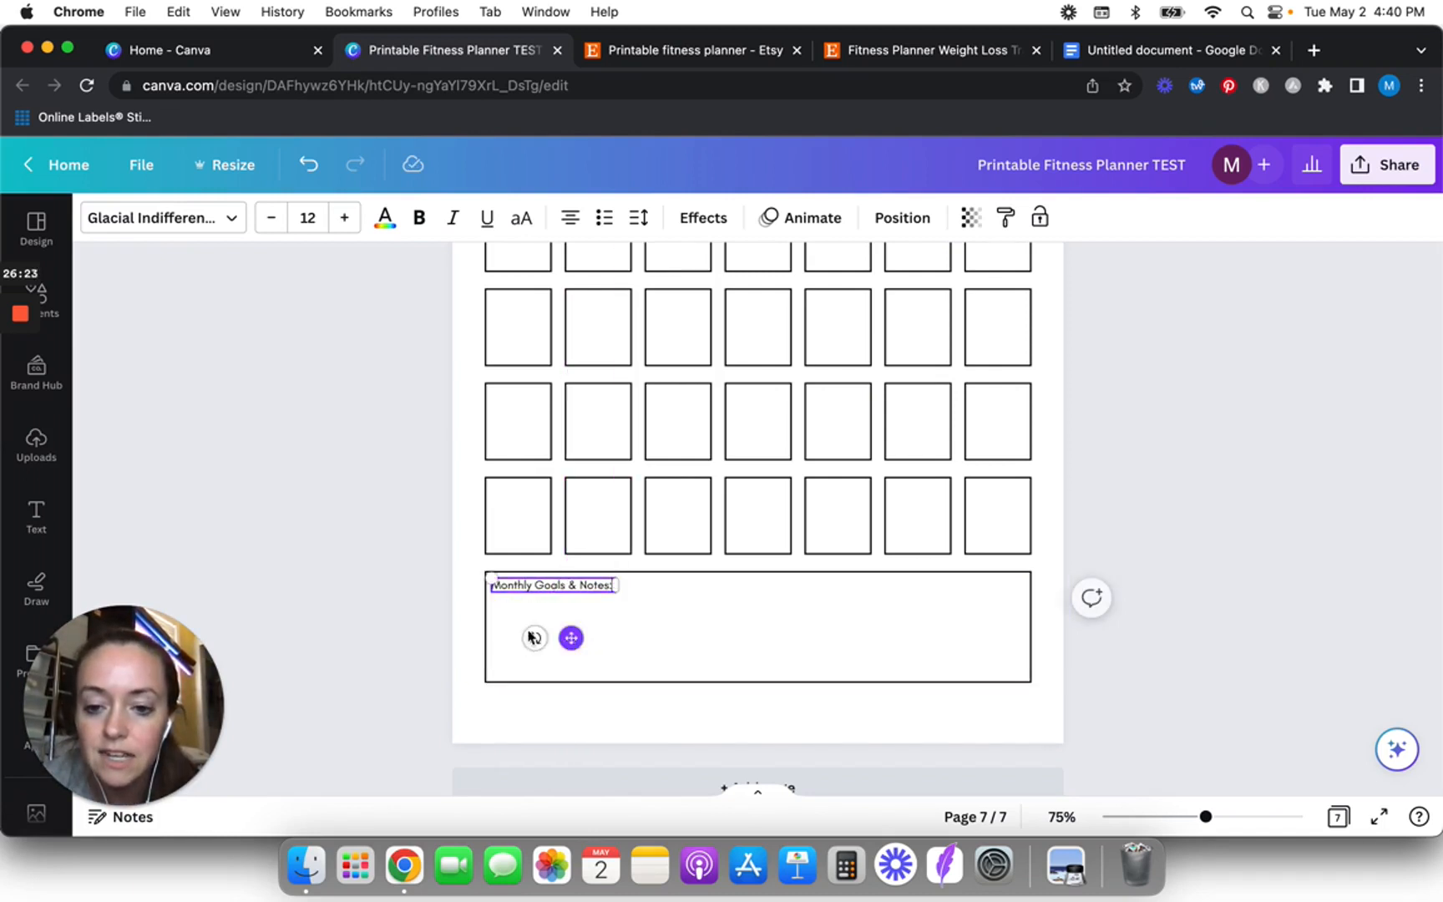
pyautogui.click(384, 590)
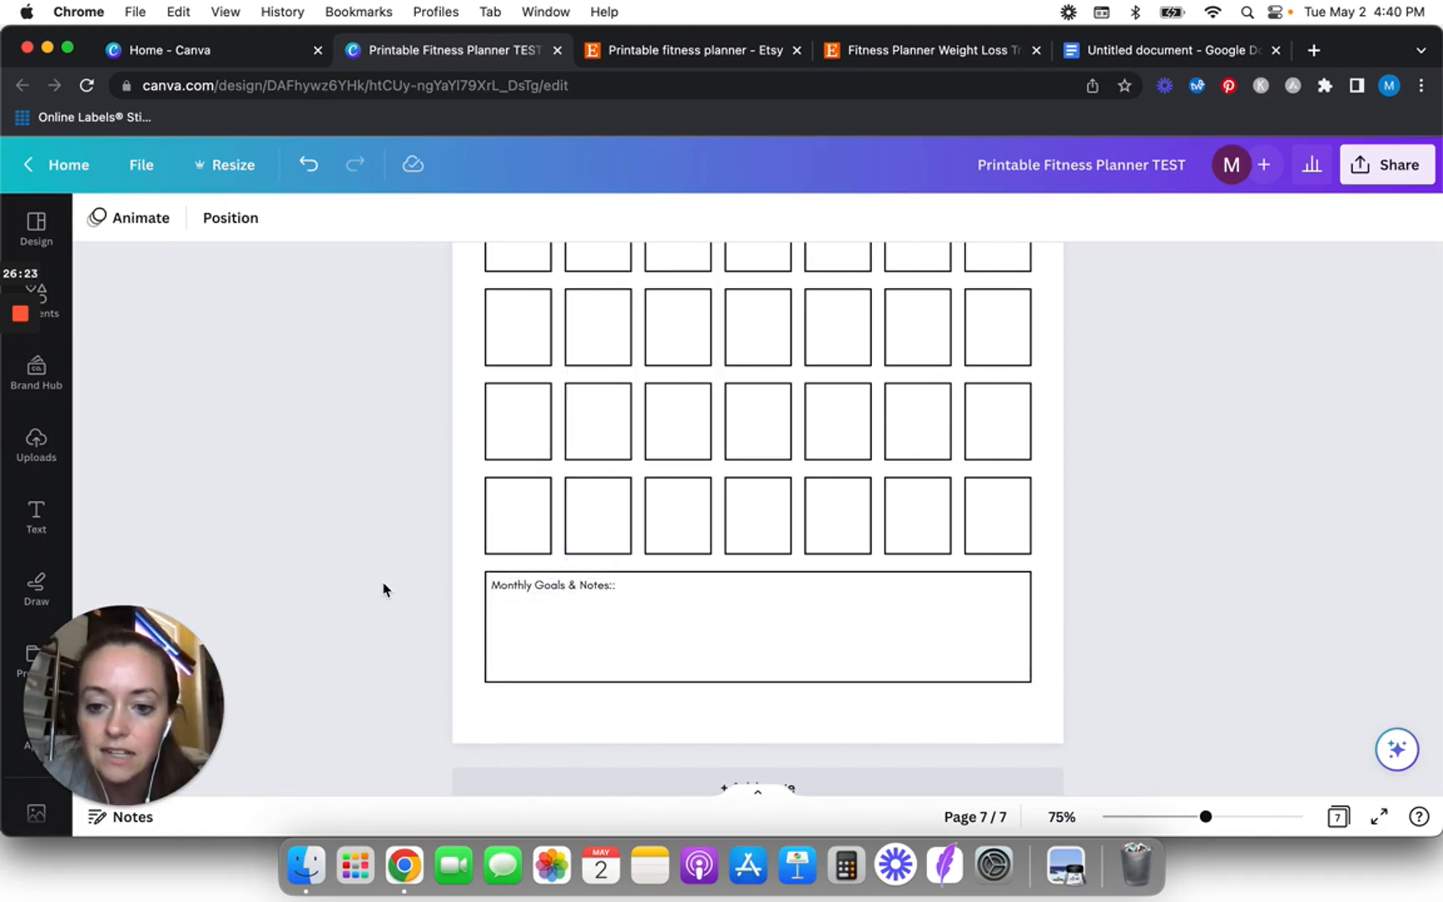
# - Remove the duplicate colon from the end of the "Monthly Goals & Notes" label
pyautogui.click(611, 588)
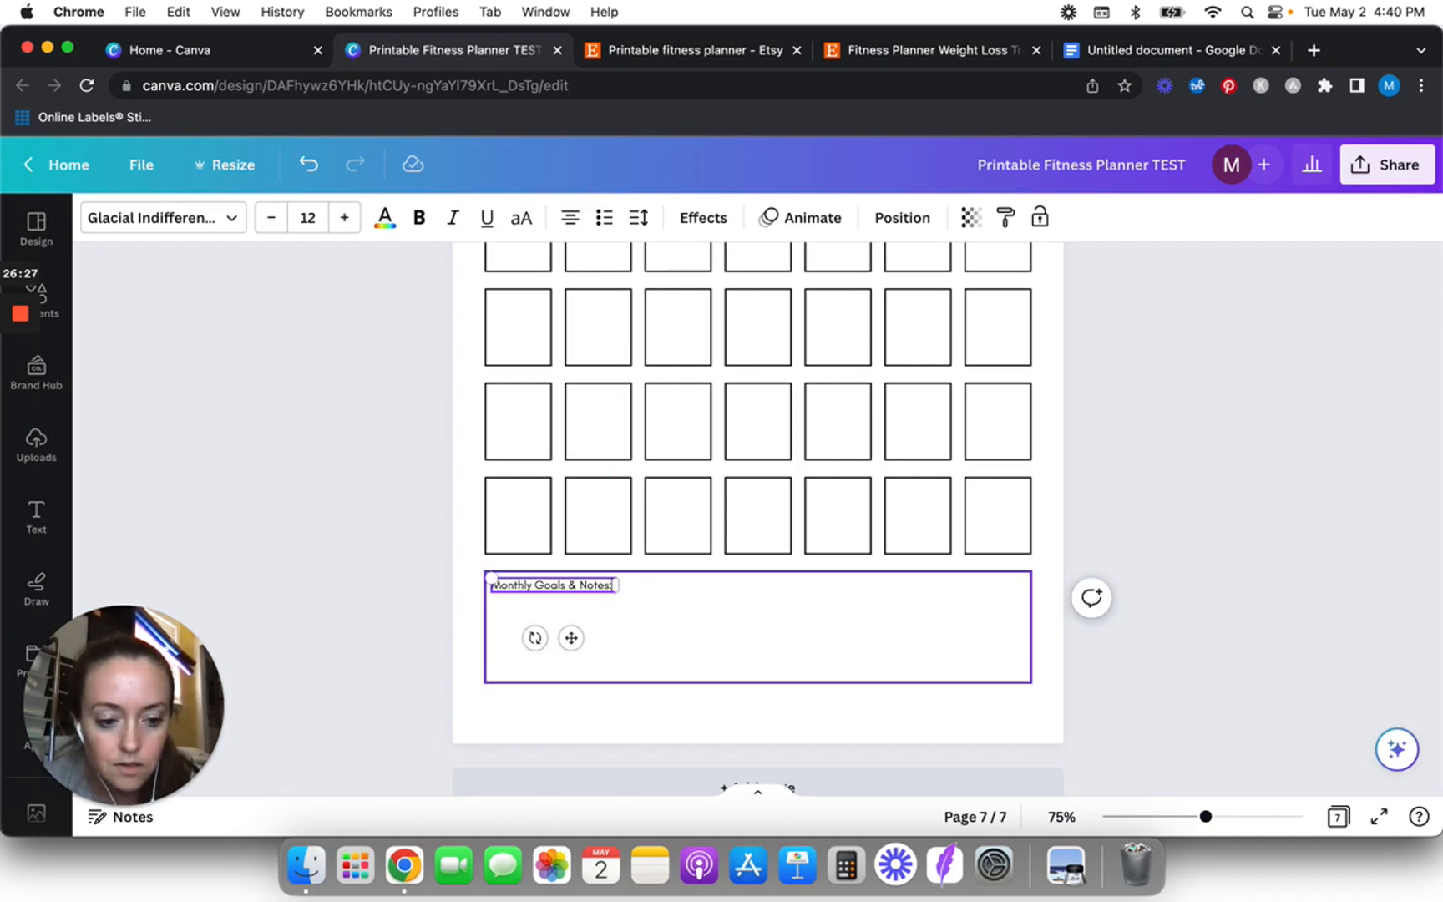
pyautogui.click(389, 596)
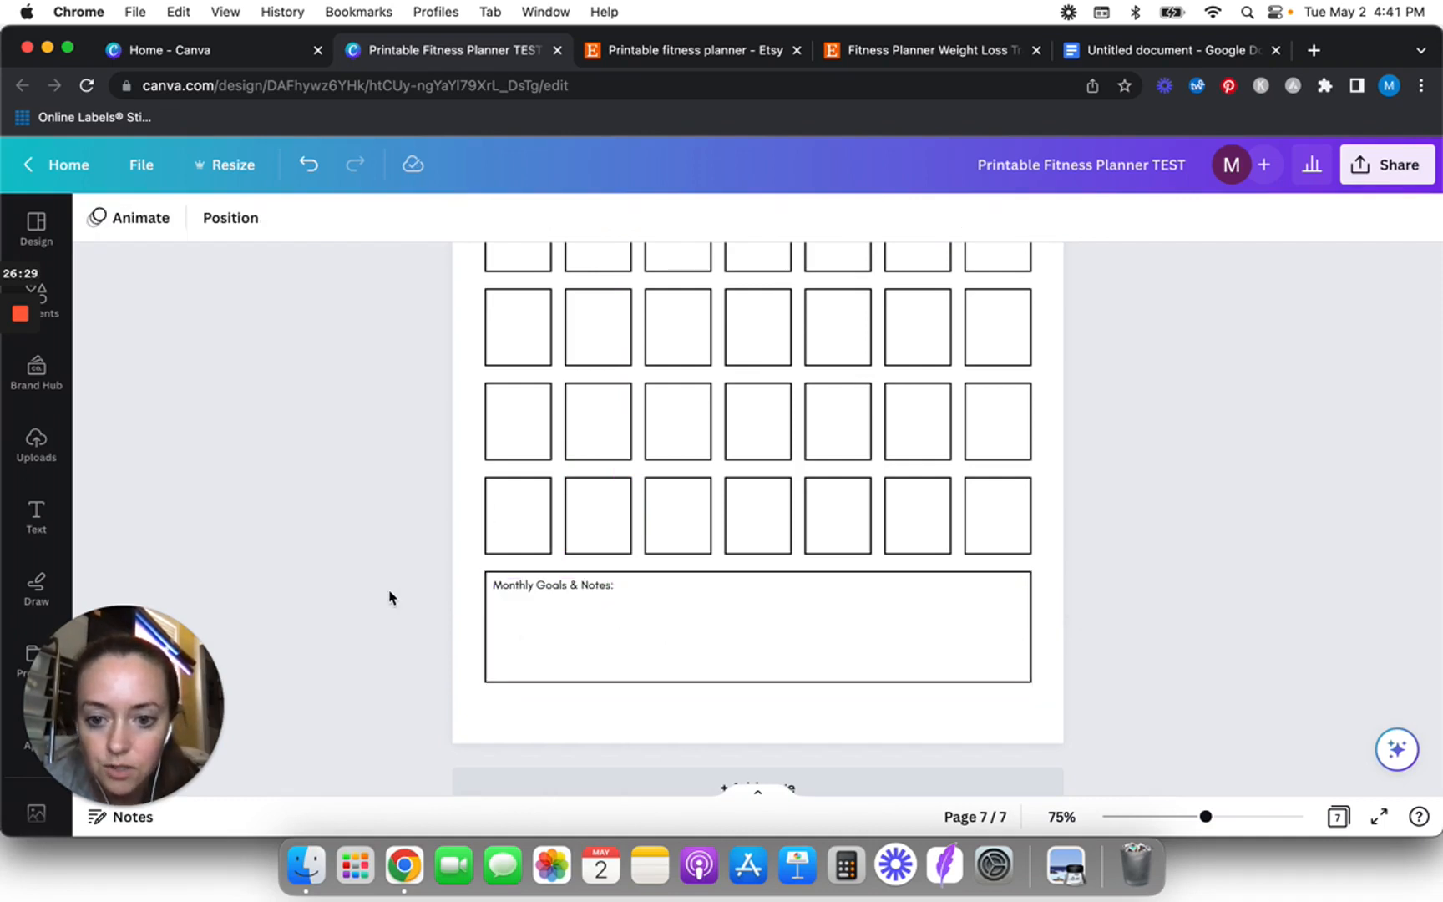
pyautogui.scroll(-5, 390, 597)
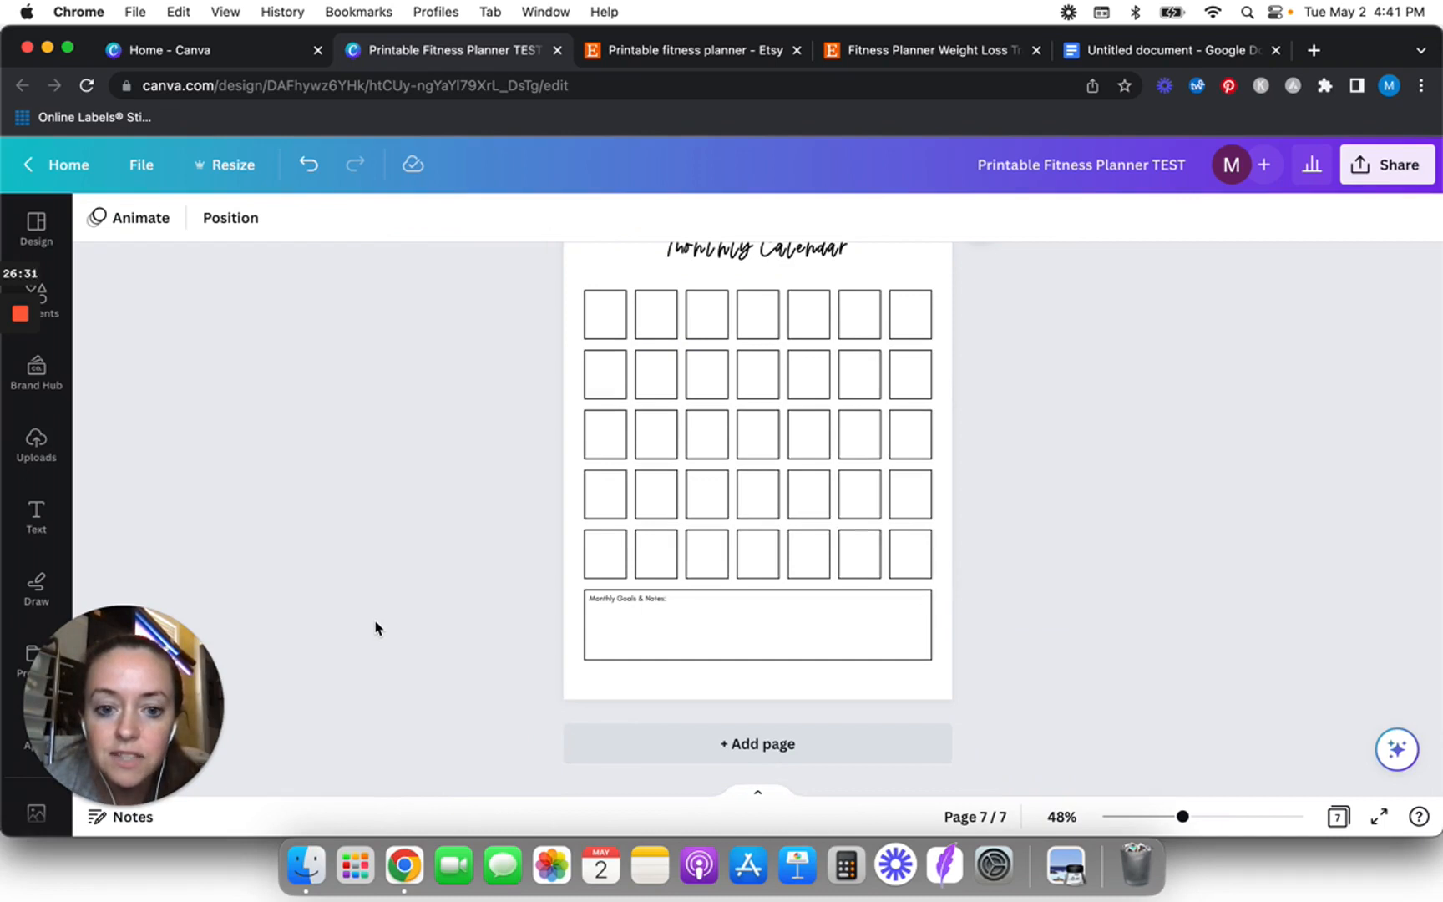
pyautogui.scroll(-3, 375, 628)
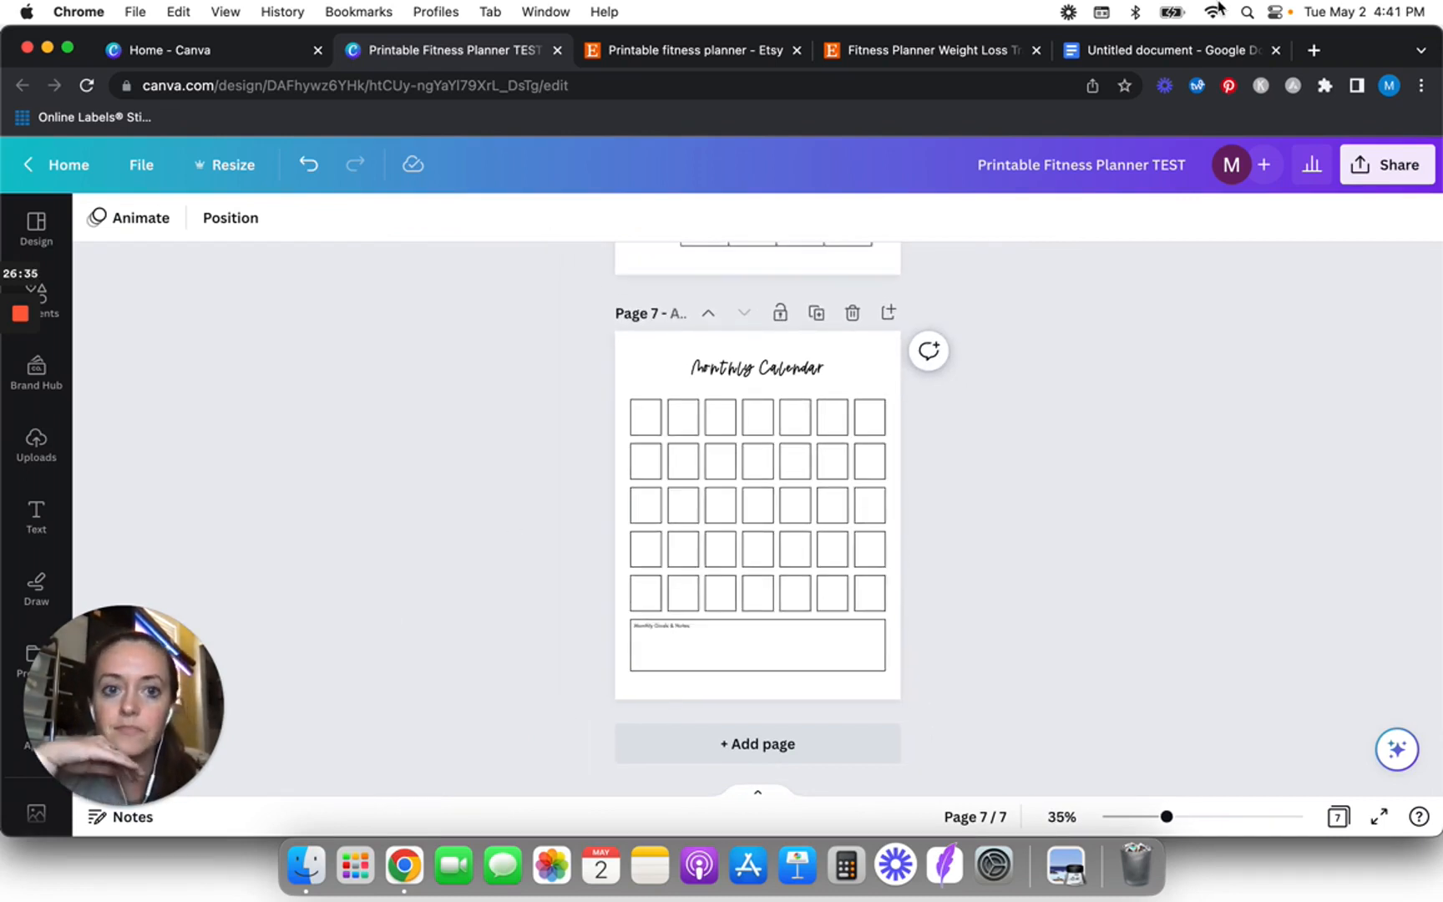
# - Switch to the Google Docs checklist, tick off "Monthly calendar" and add a "Weekly planner" item below "Daily planner"
pyautogui.click(1182, 52)
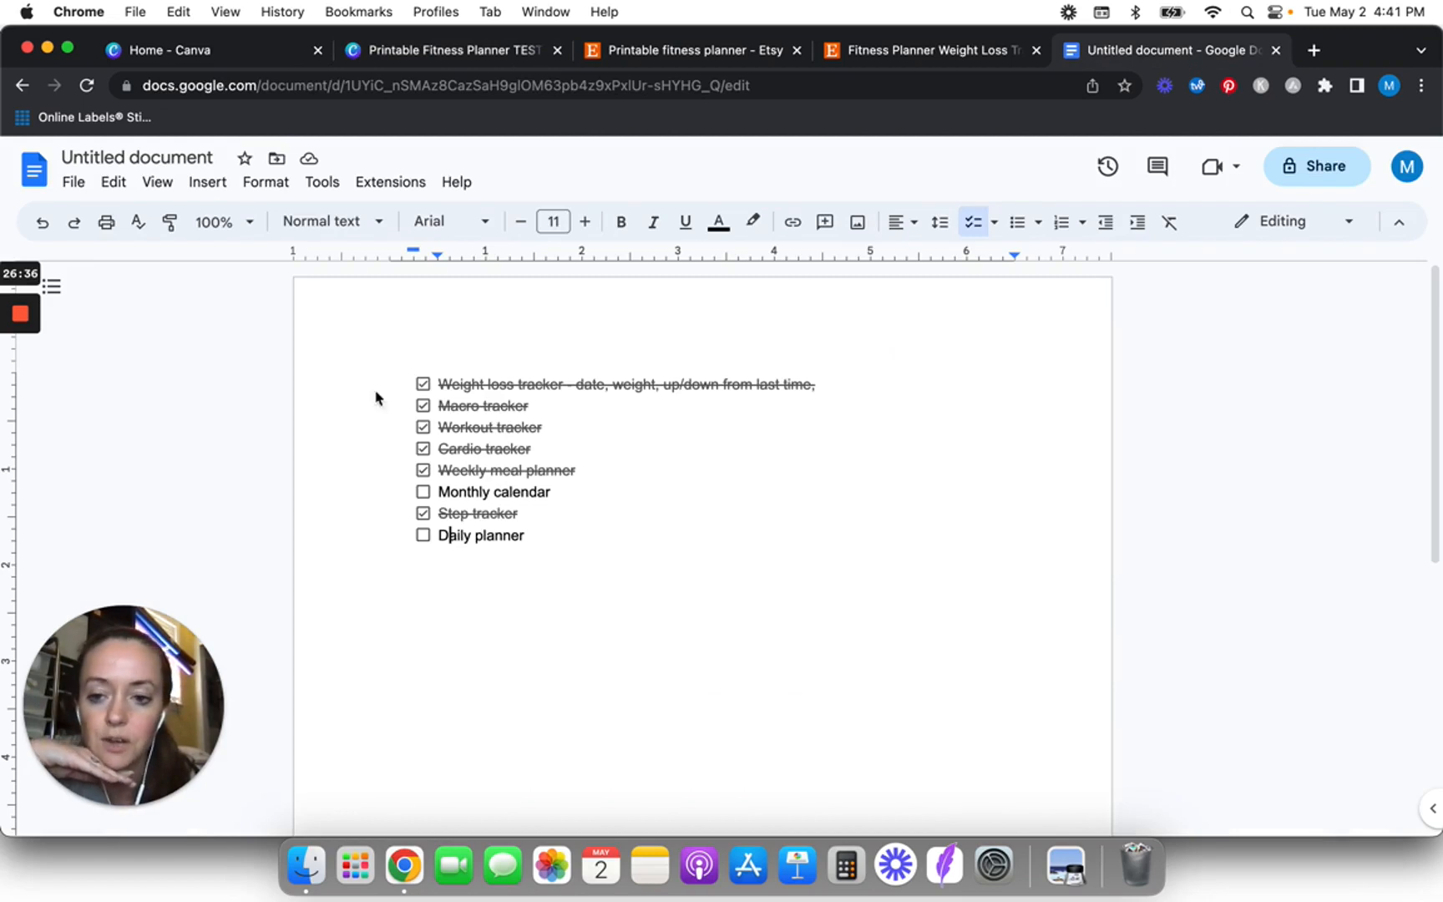
pyautogui.click(424, 492)
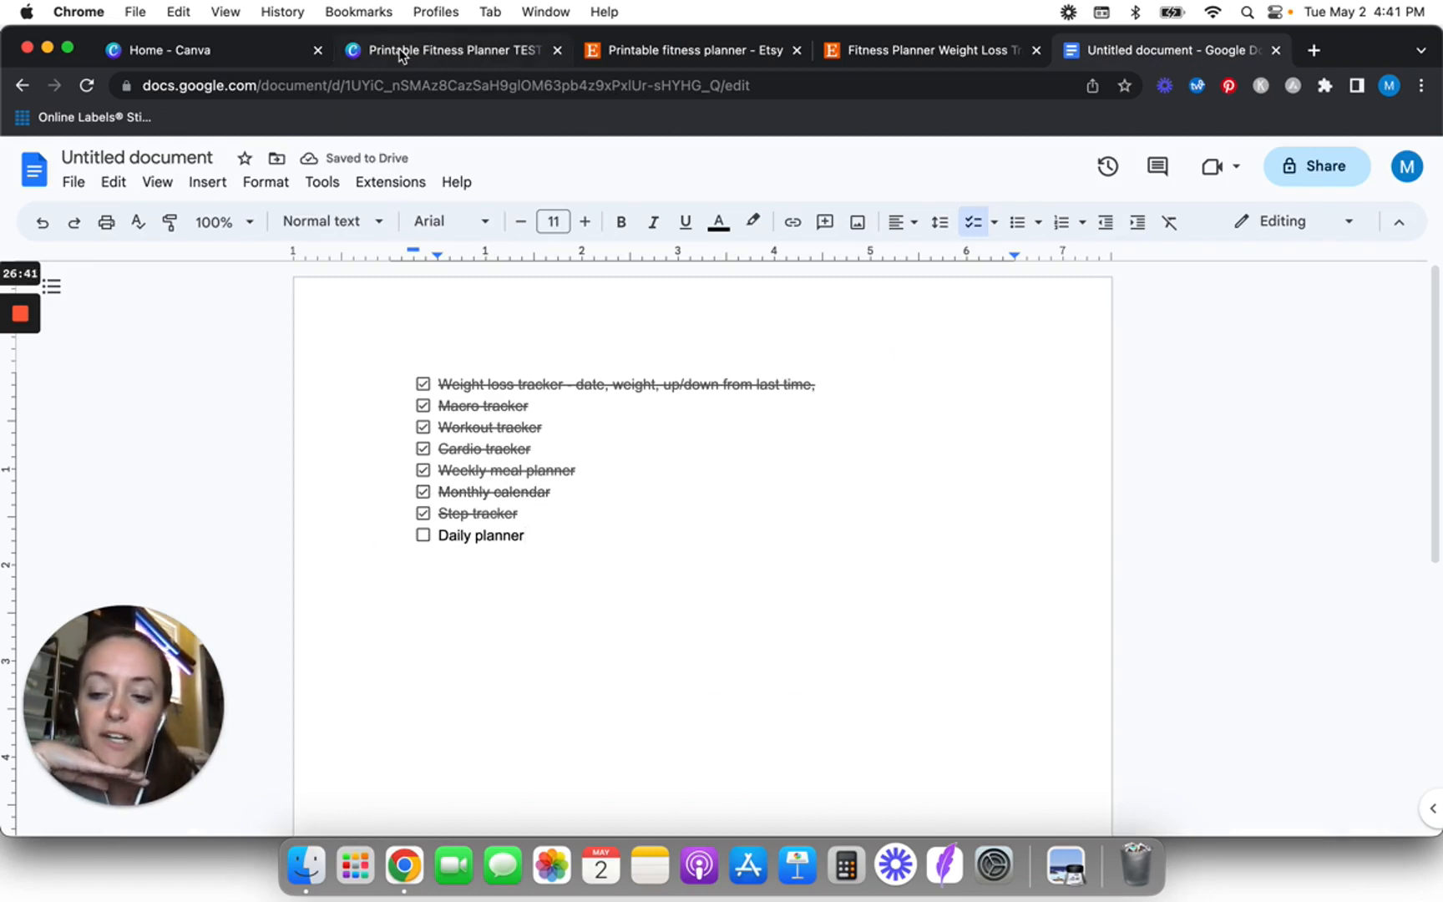
pyautogui.press('Return')
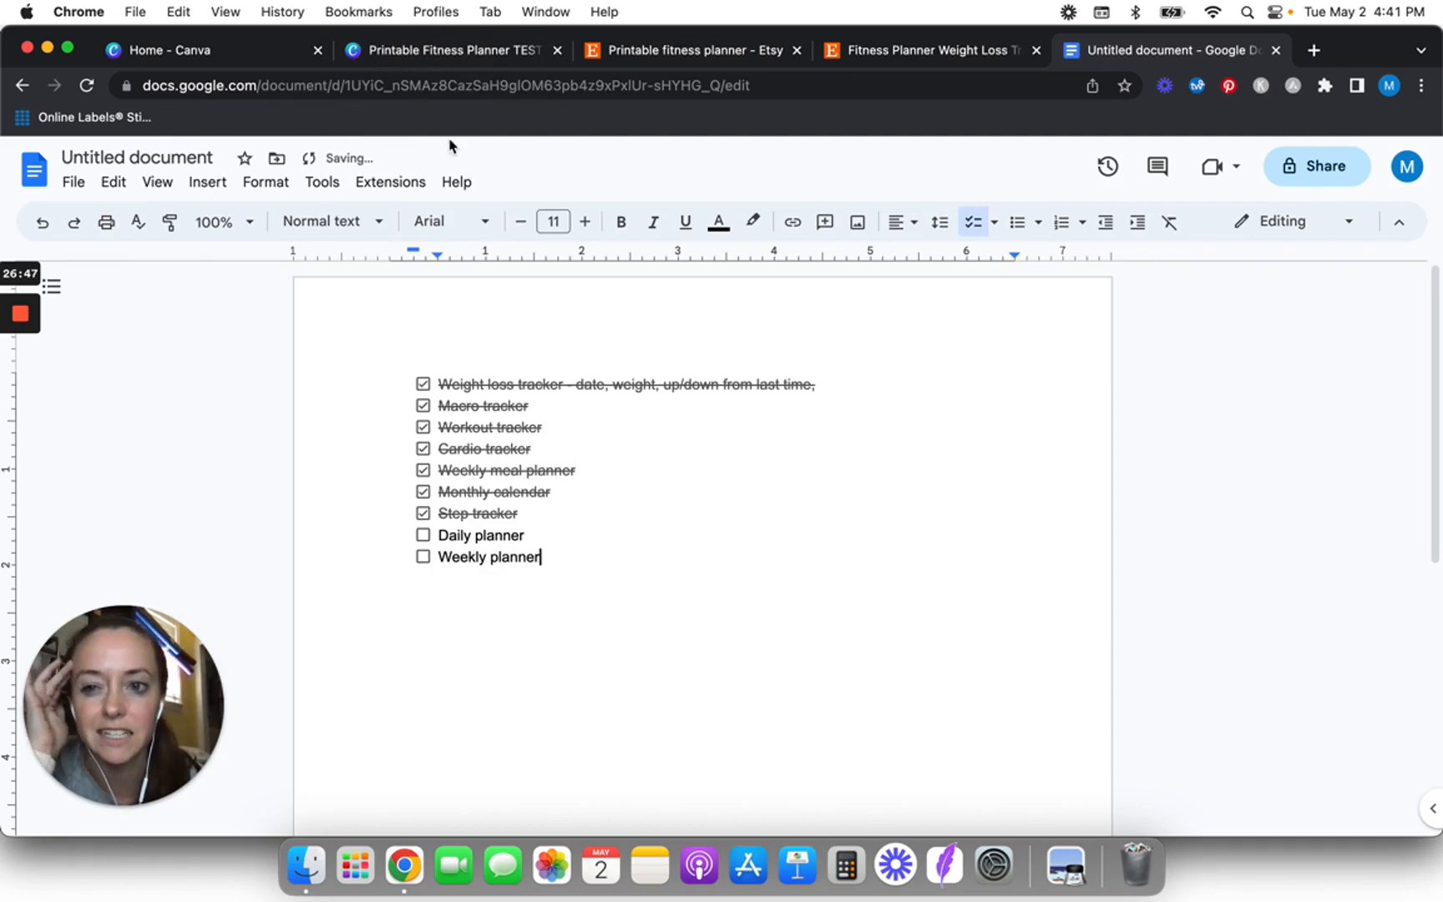
# - Switch back to the Canva design, add a blank page after the Monthly Calendar page, and recheck the remaining checklist items in Google Docs
pyautogui.click(426, 52)
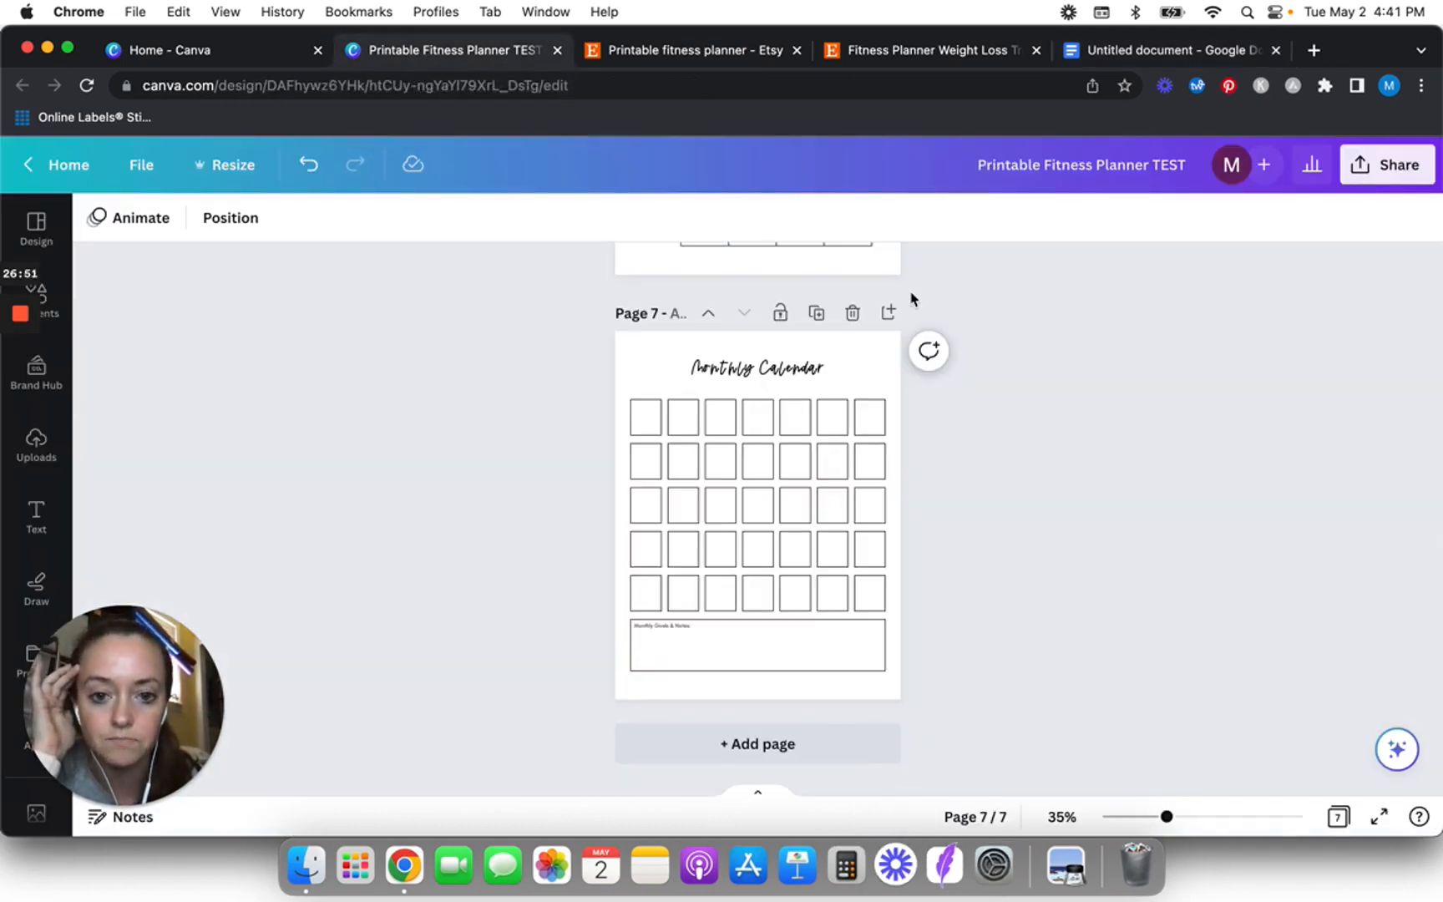
pyautogui.click(747, 746)
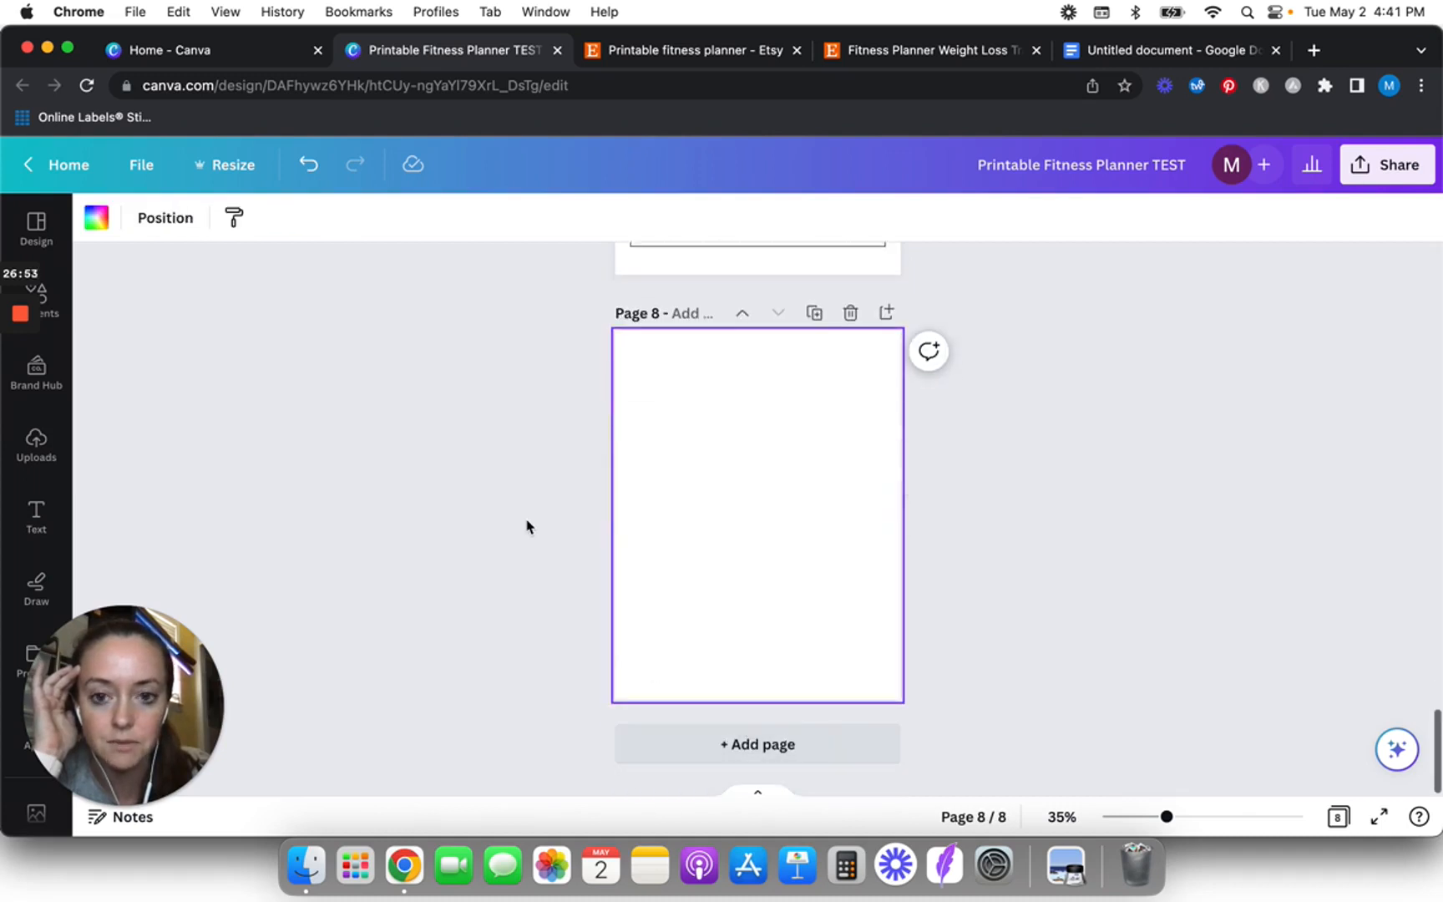
pyautogui.scroll(20, 527, 527)
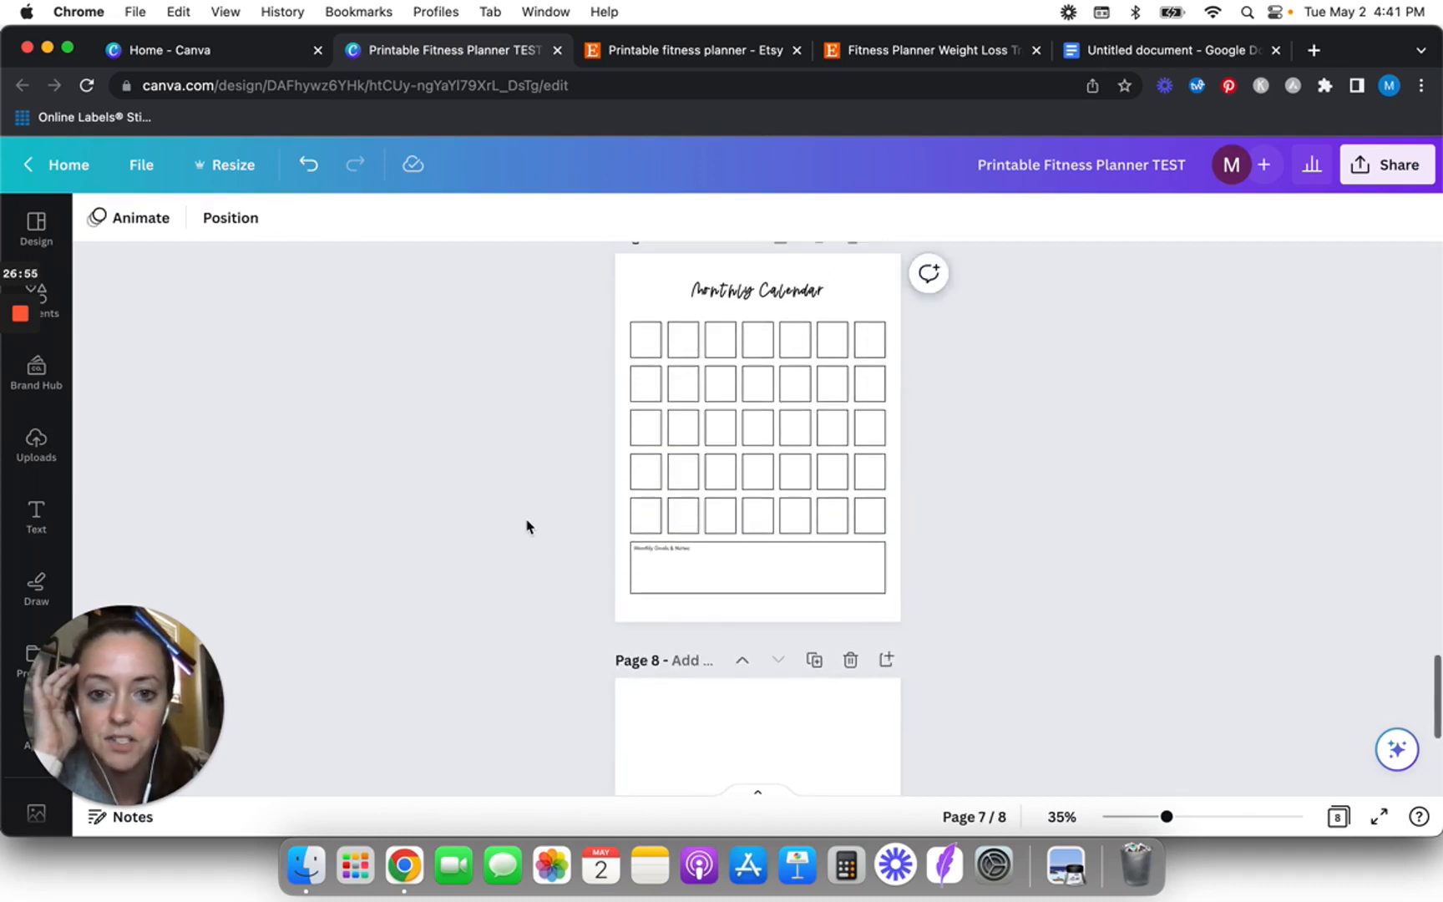
pyautogui.scroll(-20, 527, 526)
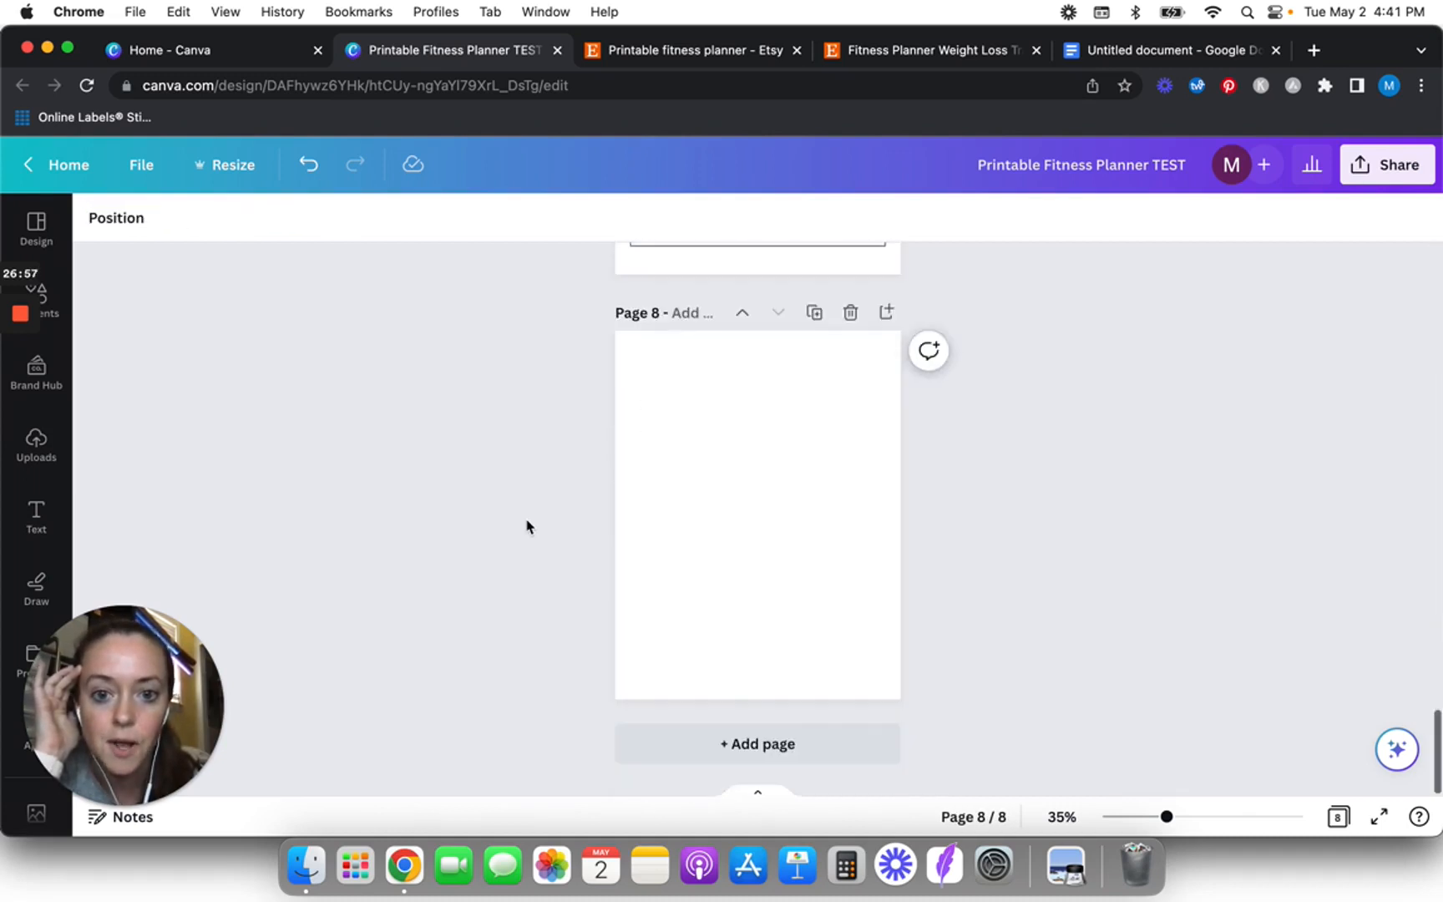
pyautogui.scroll(5, 527, 526)
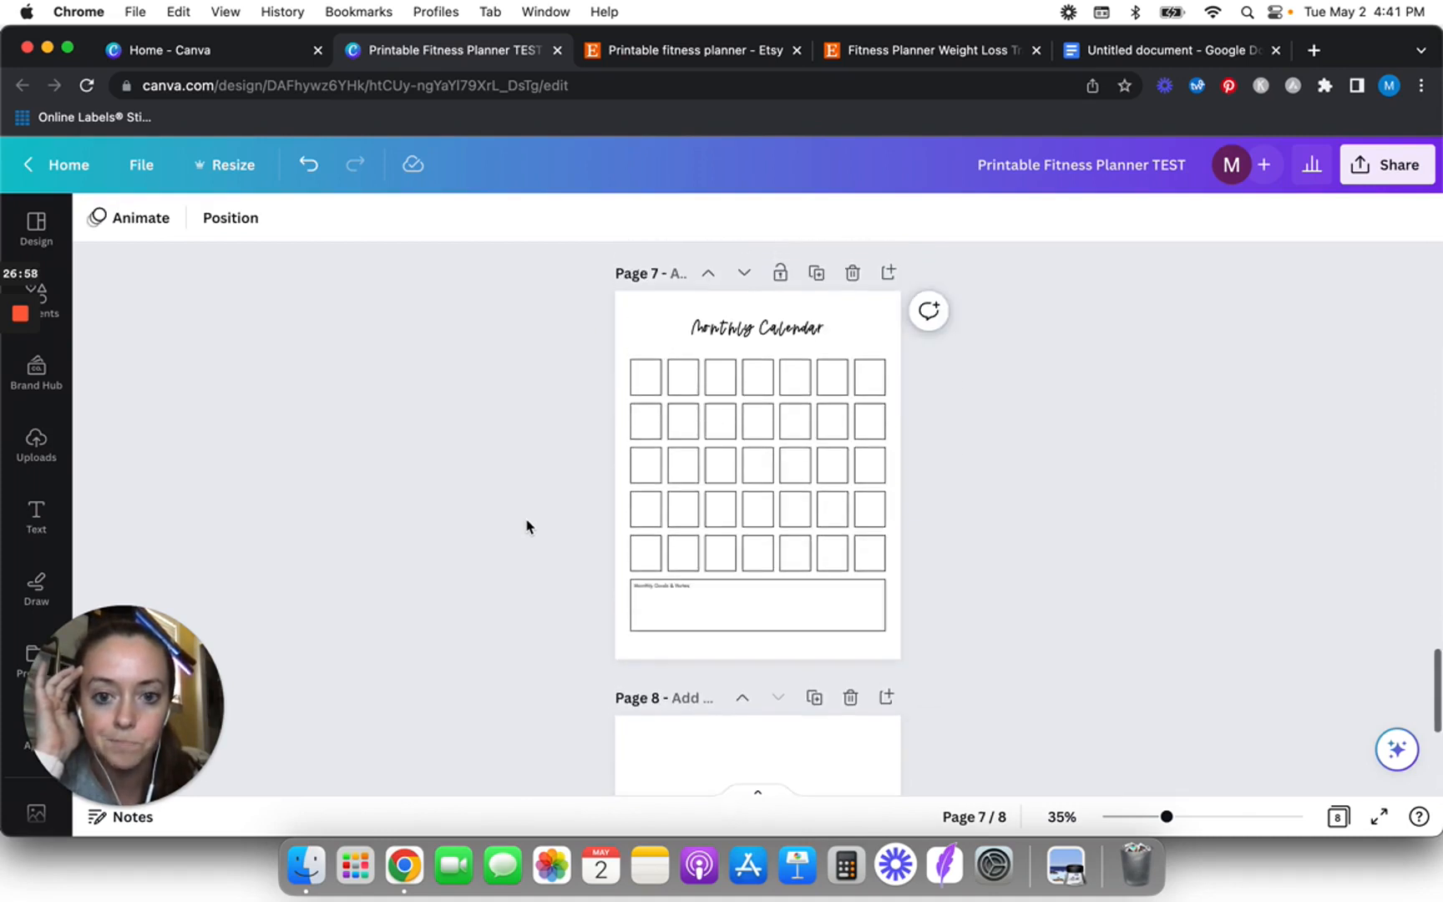
pyautogui.click(1111, 56)
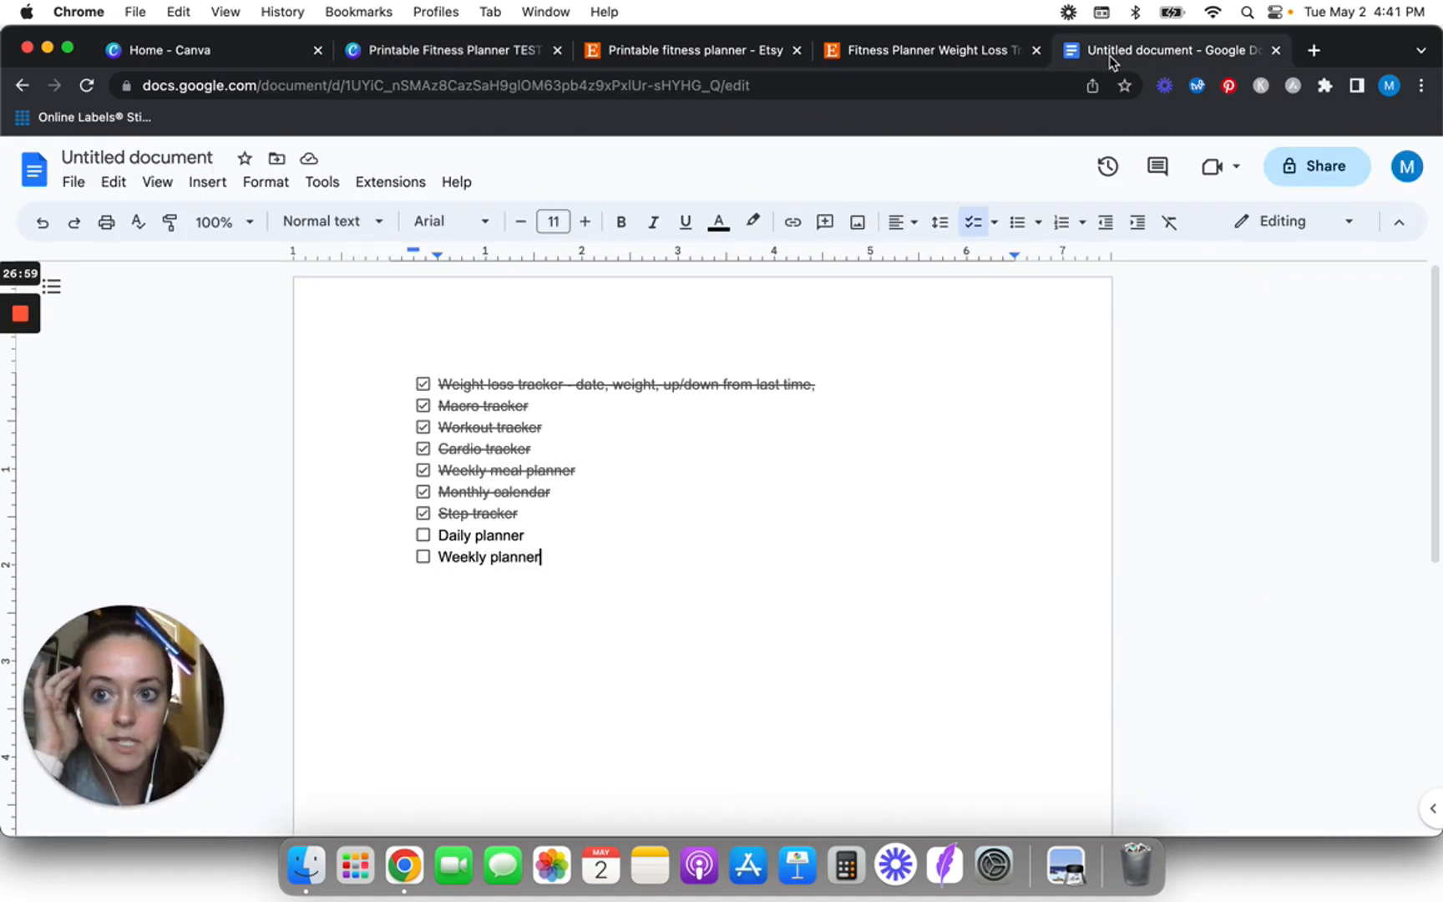
pyautogui.click(434, 55)
pyautogui.scroll(-5, 447, 650)
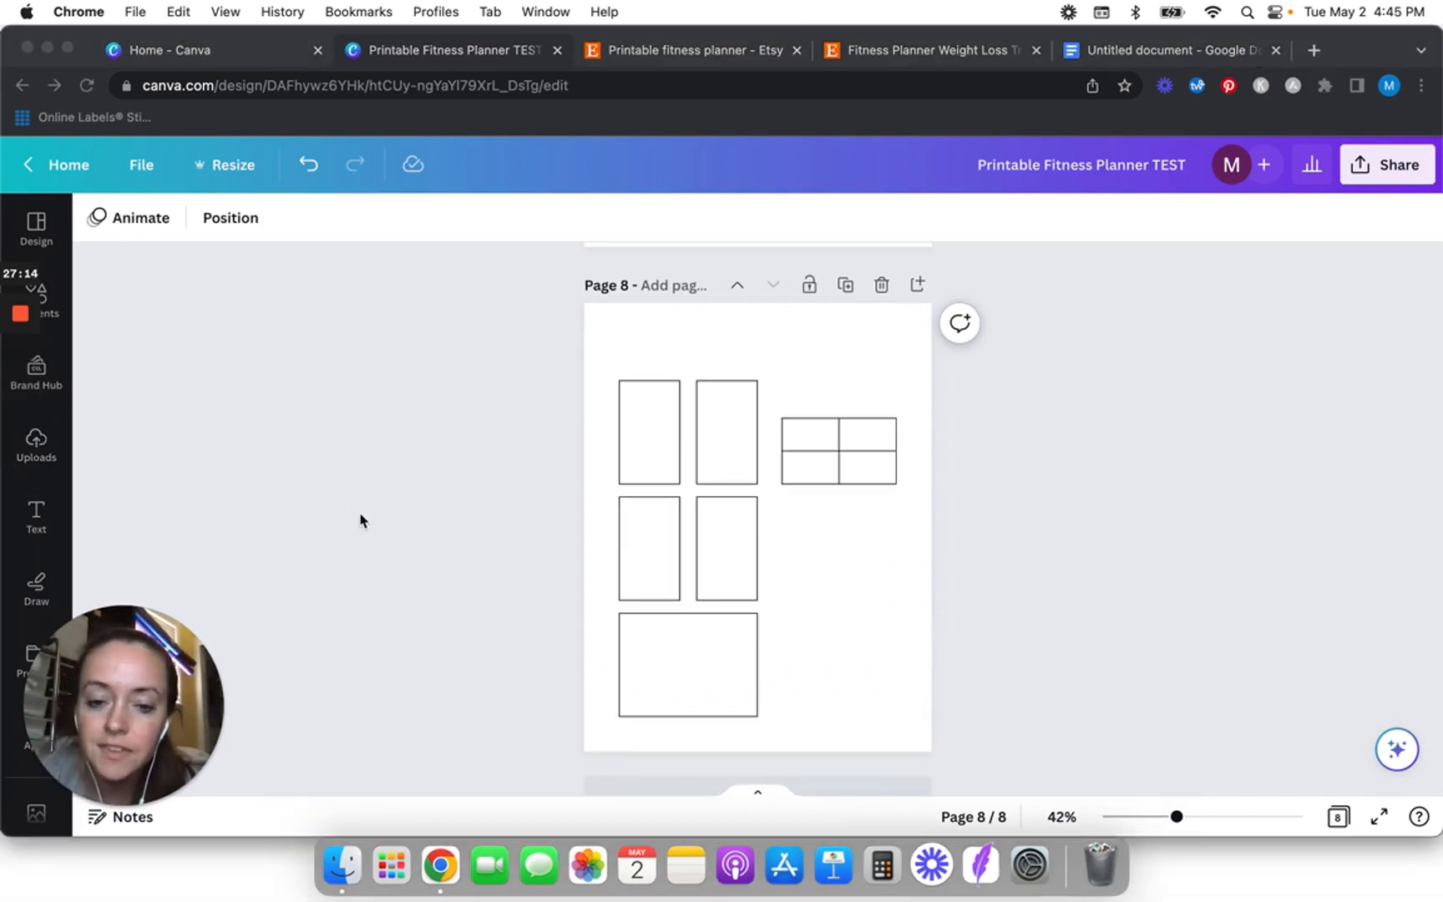
# - Place a copy of the "Monthly Calendar" title above the boxes on page 8
pyautogui.click(361, 521)
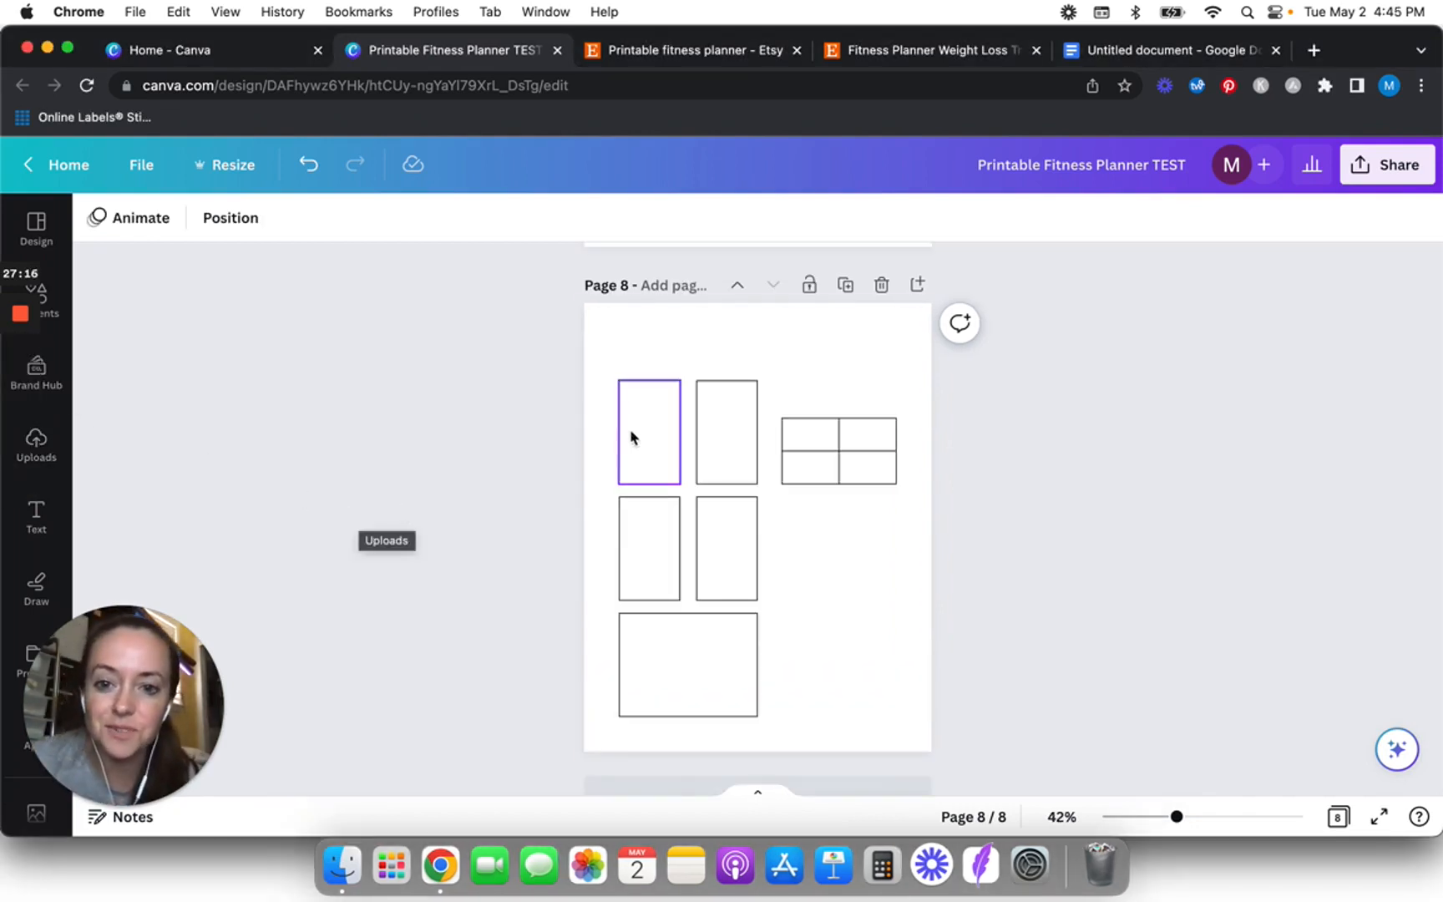
pyautogui.scroll(5, 359, 412)
pyautogui.scroll(3, 361, 414)
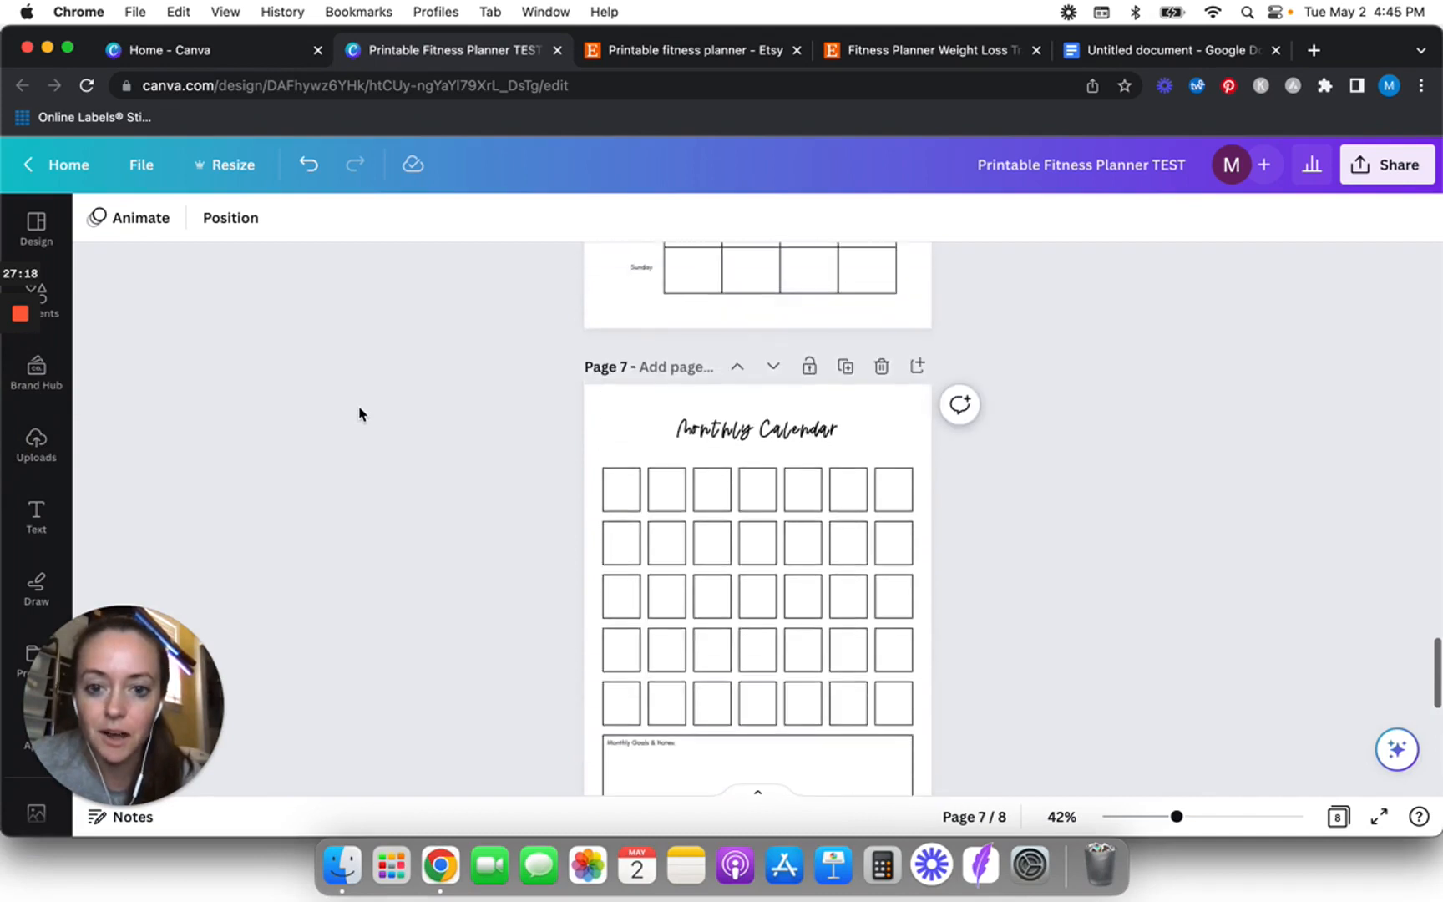
pyautogui.scroll(-2, 360, 414)
pyautogui.scroll(1, 361, 414)
pyautogui.moveTo(789, 302); pyautogui.dragTo(791, 788)
pyautogui.scroll(-5, 790, 786)
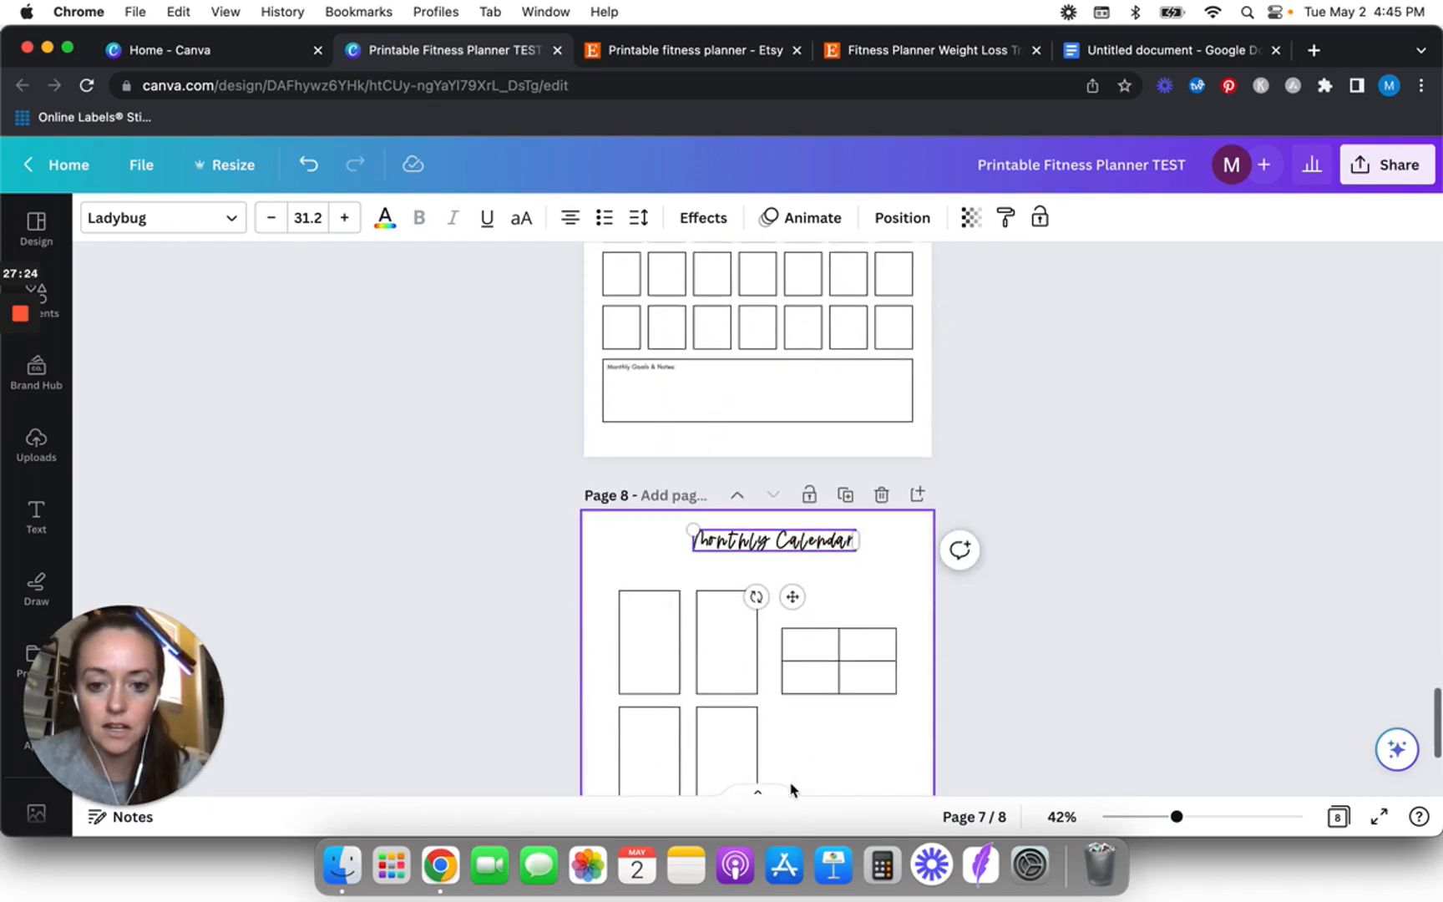
pyautogui.moveTo(793, 451); pyautogui.dragTo(704, 415)
# - Change the page 8 title to "Daily Planner" and line it up with the left edge of the boxes
pyautogui.doubleClick(705, 409)
pyautogui.press('BackSpace')
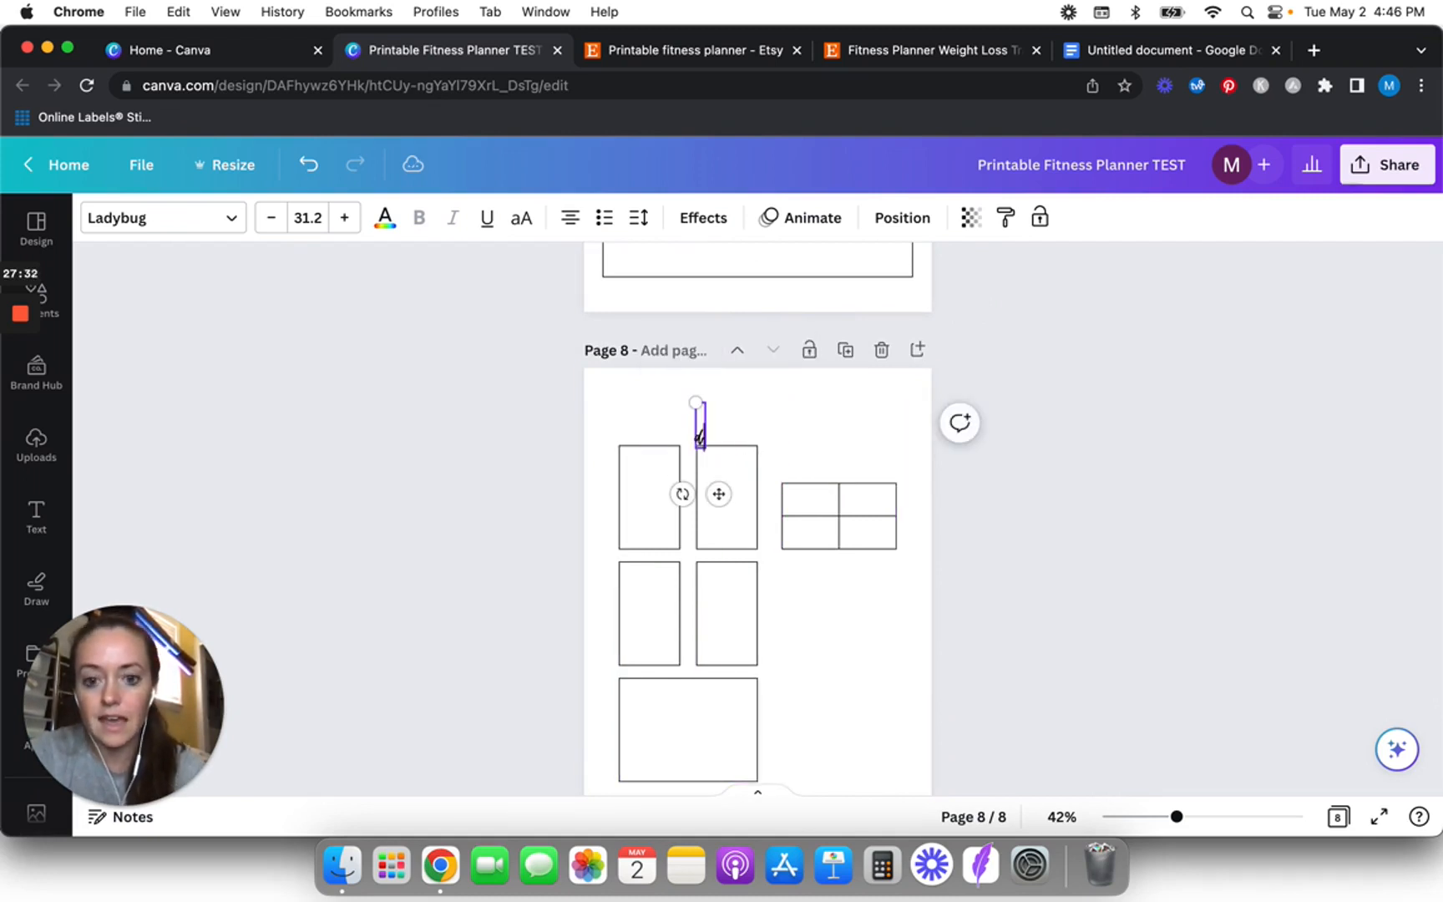
pyautogui.write('Dai')
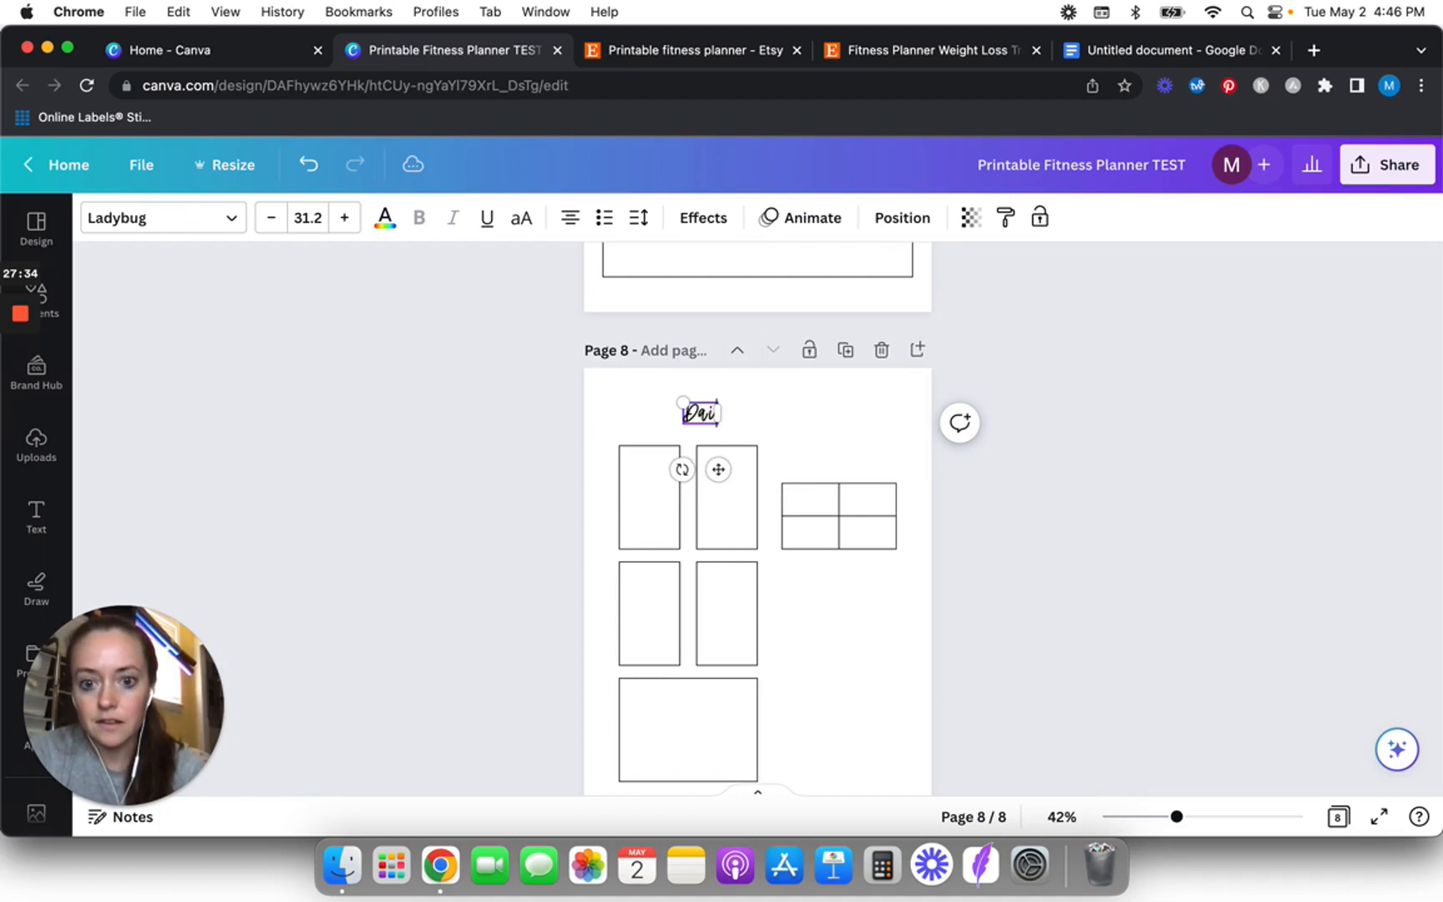
pyautogui.write('ly Planner')
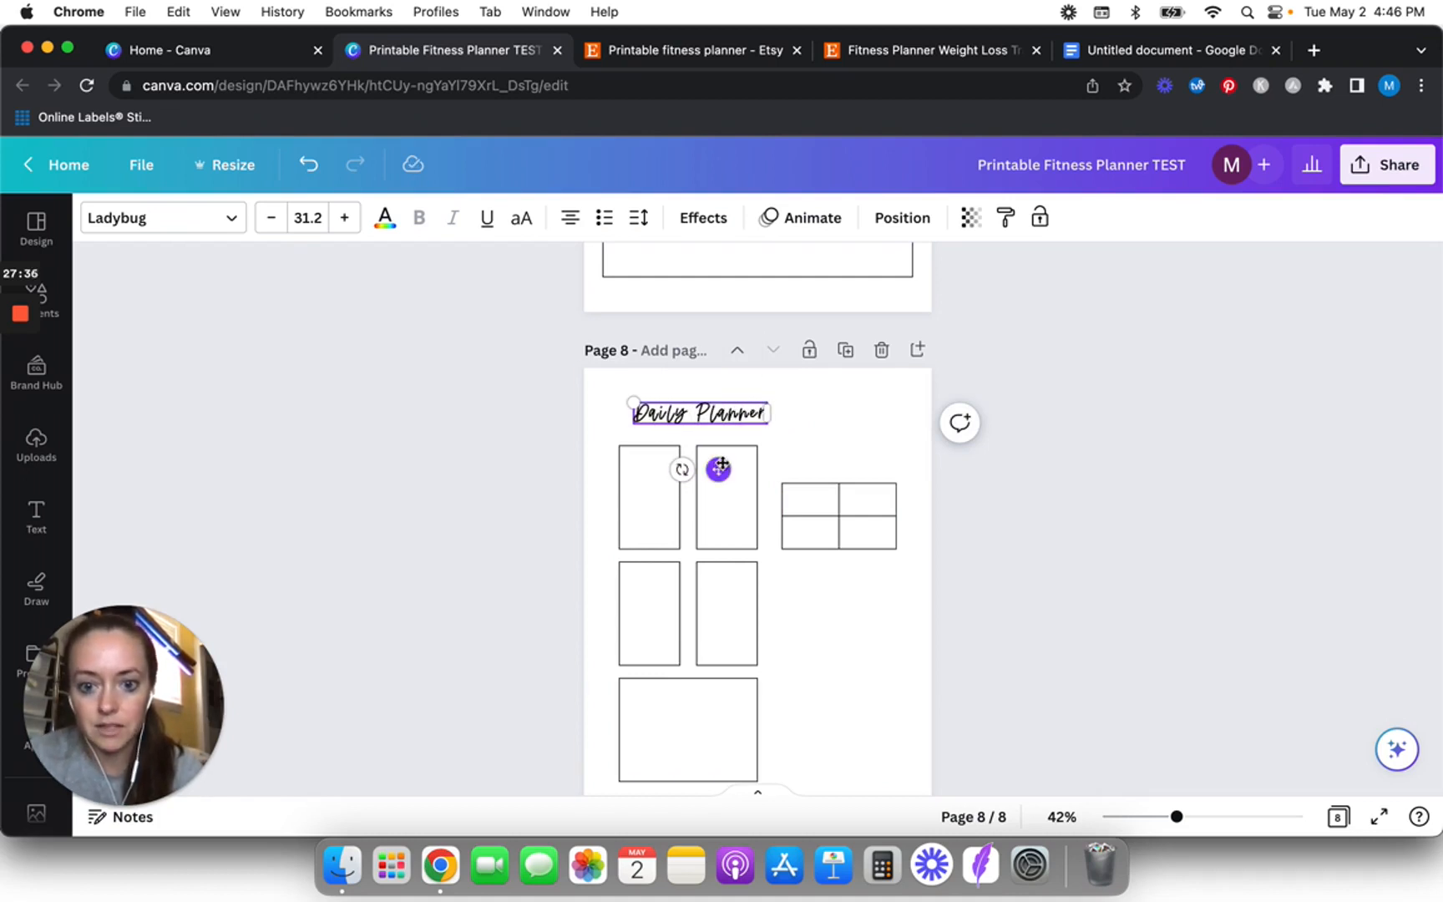
pyautogui.moveTo(719, 469); pyautogui.dragTo(709, 463)
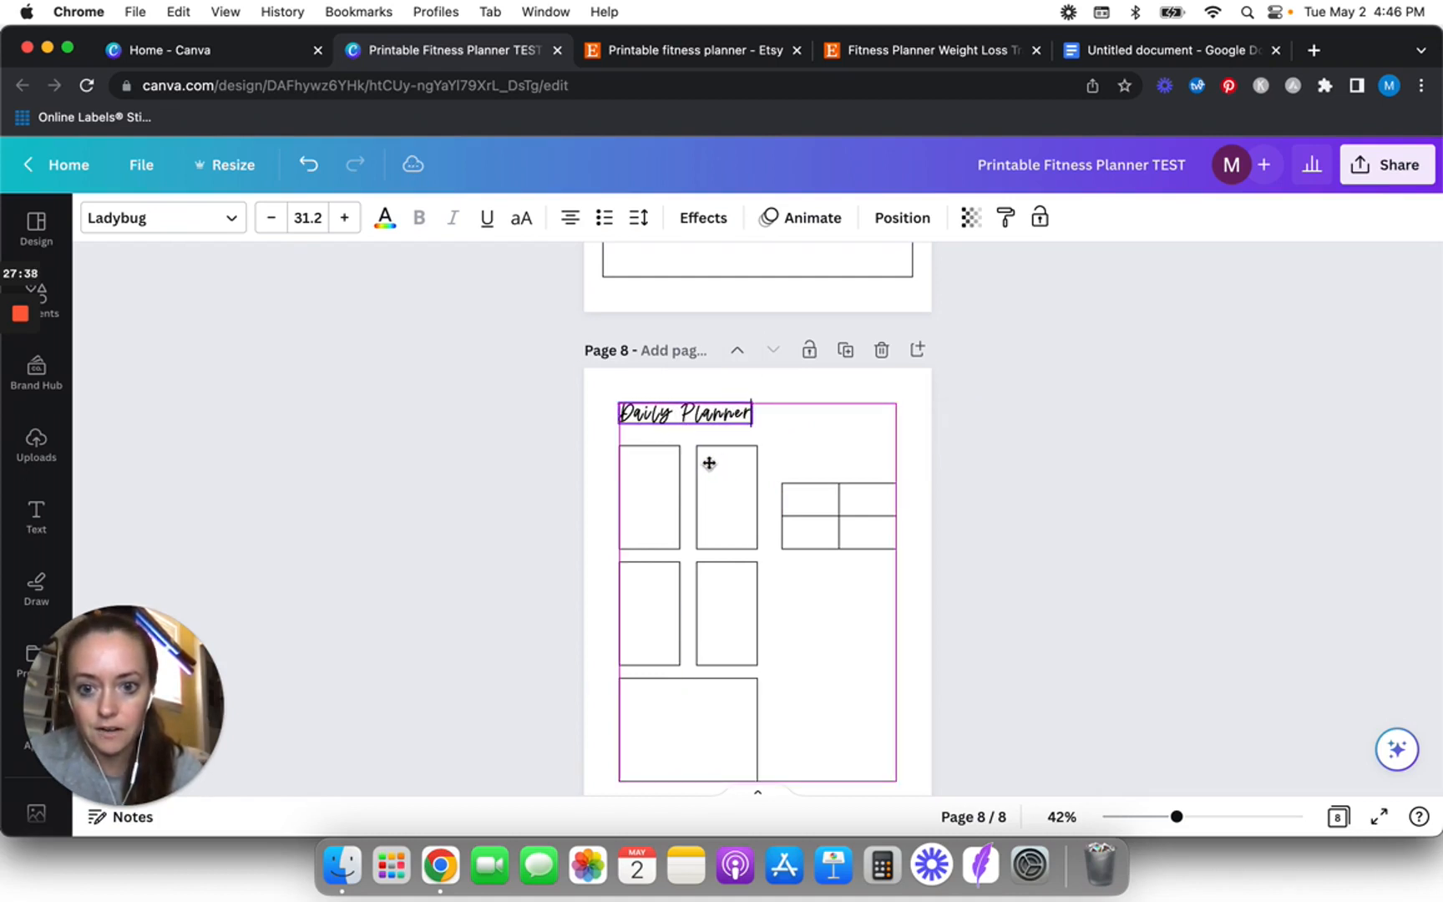
pyautogui.click(502, 487)
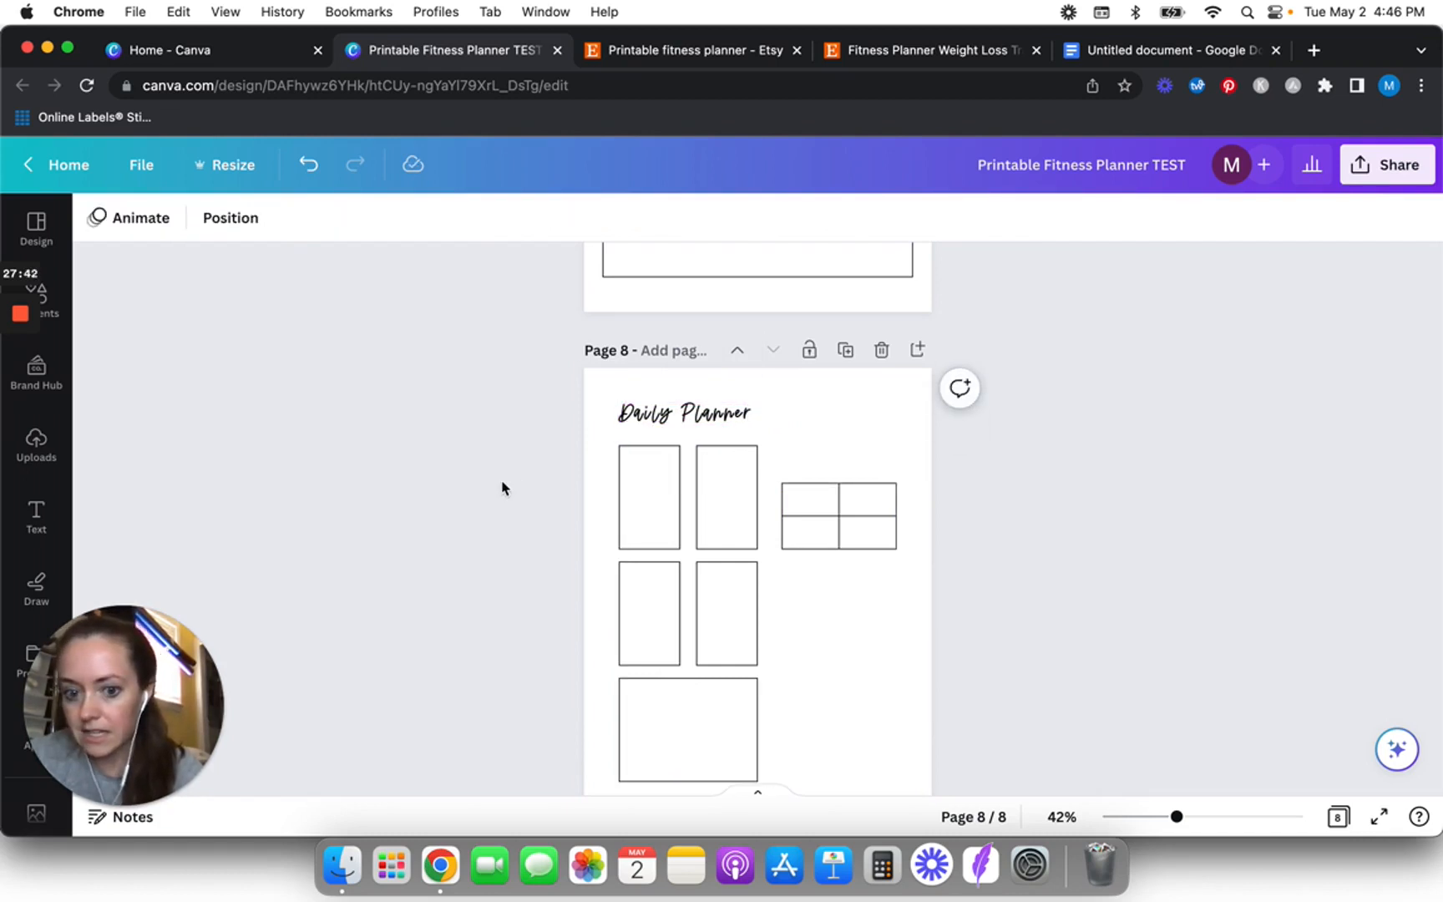
# - Move the upper pair of boxes closer to the title and raise the middle pair to even out the row spacing
pyautogui.scroll(-2, 502, 487)
pyautogui.moveTo(570, 418); pyautogui.dragTo(751, 434)
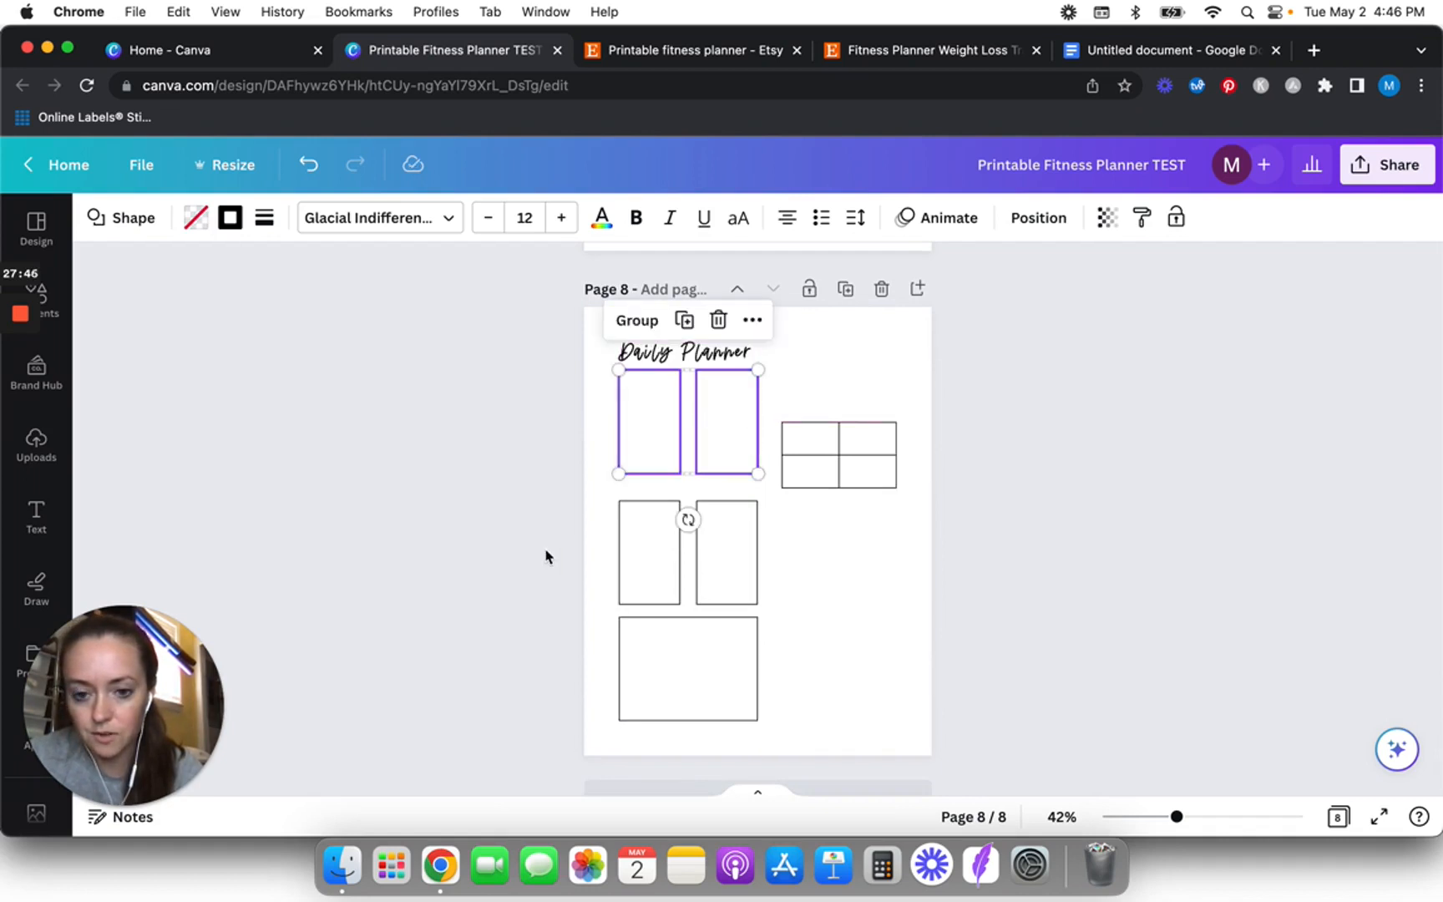
pyautogui.click(548, 554)
pyautogui.moveTo(548, 554); pyautogui.dragTo(725, 554)
pyautogui.click(525, 556)
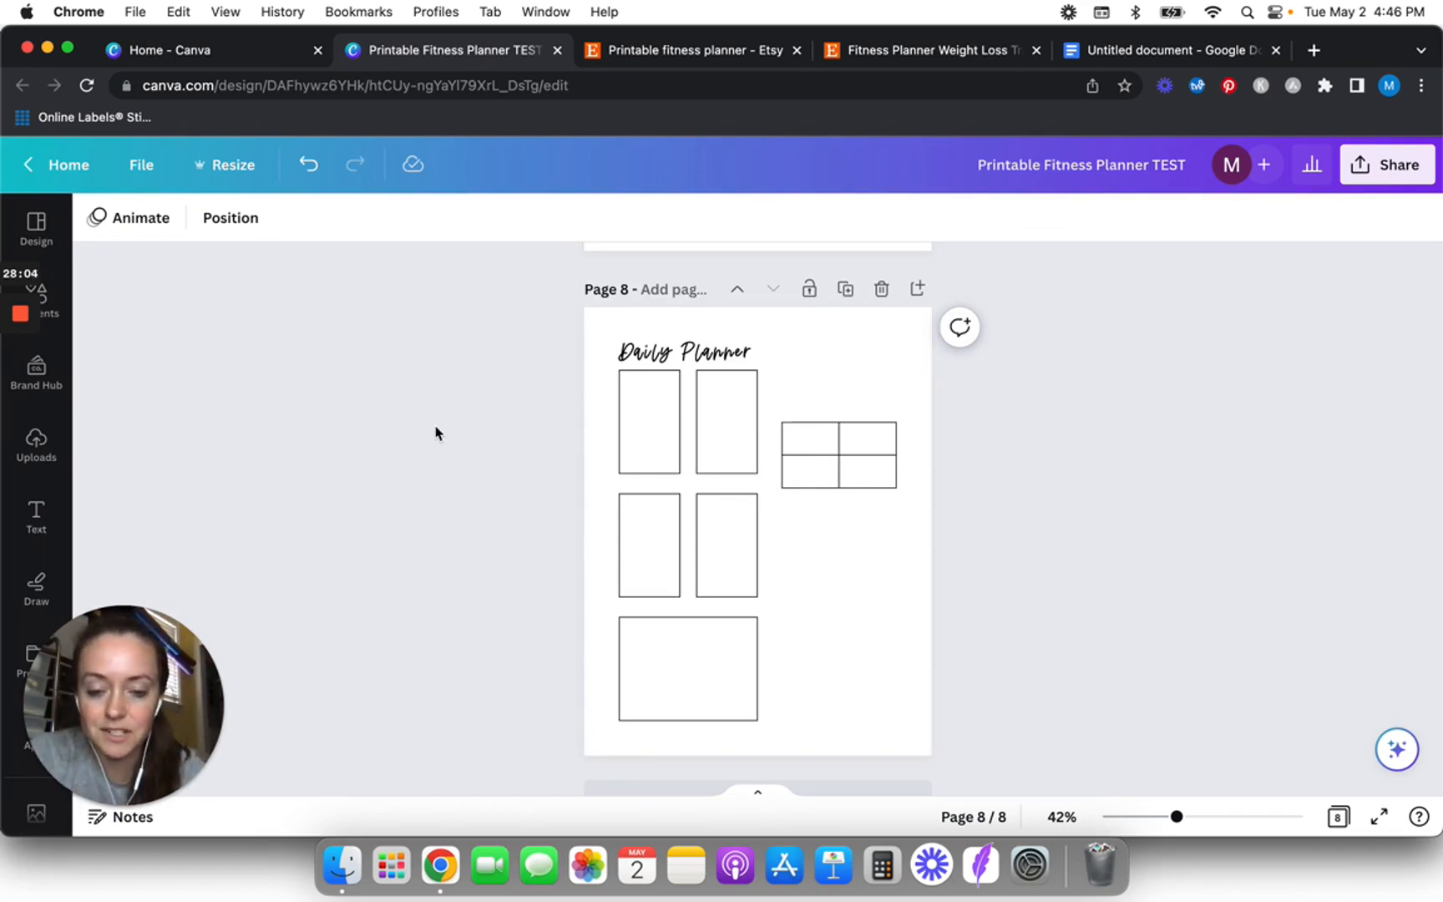
# - Add a "Priorities" text label centred just inside the top edge of the first box
pyautogui.press('t')
pyautogui.moveTo(773, 577); pyautogui.dragTo(666, 423)
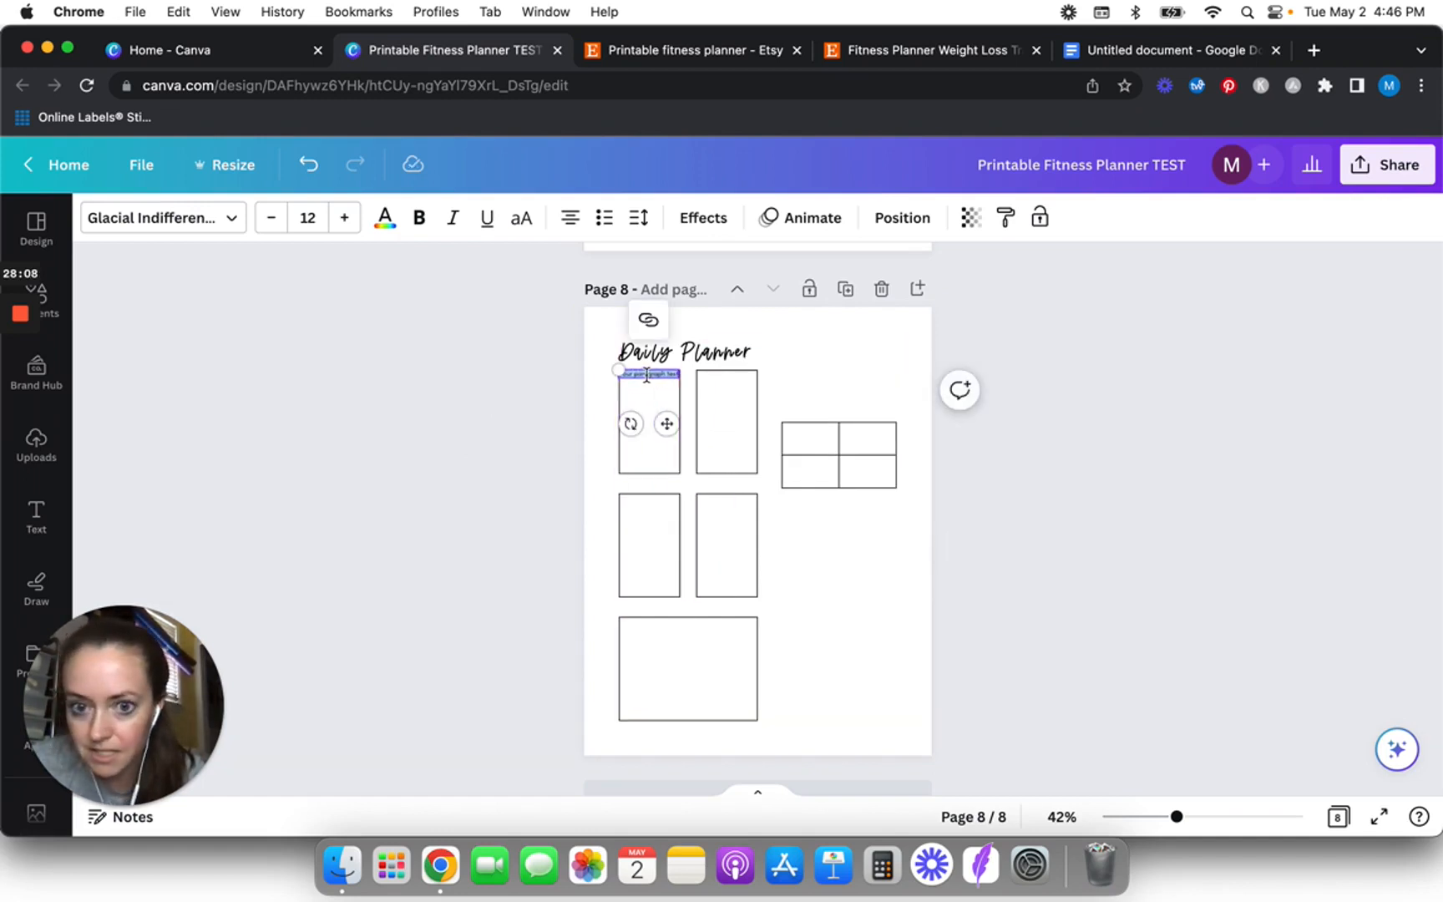
pyautogui.write('B')
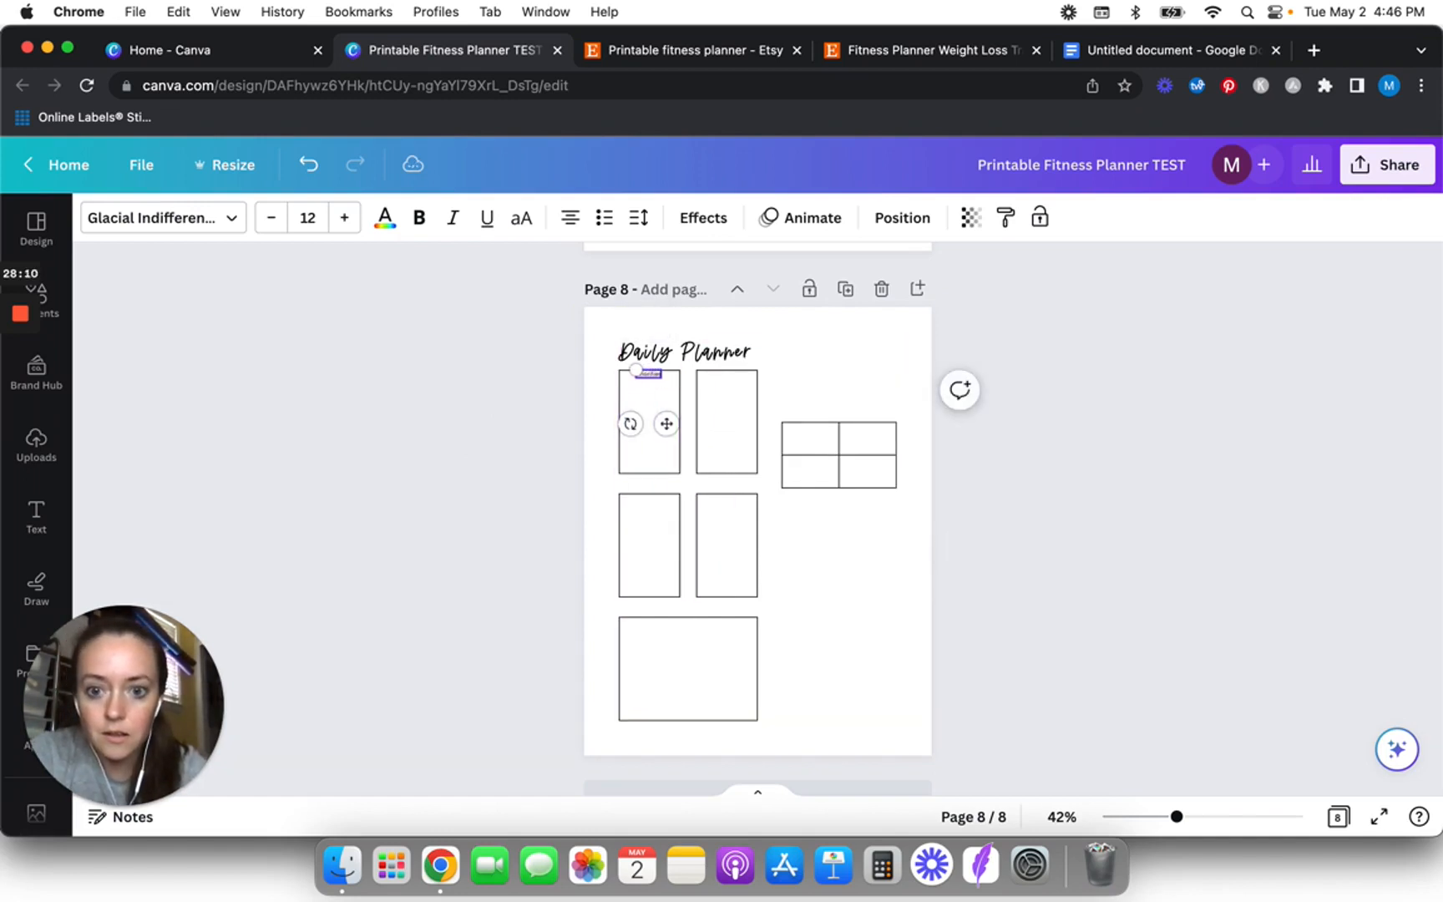
pyautogui.click(524, 464)
pyautogui.moveTo(651, 375); pyautogui.dragTo(652, 388)
pyautogui.scroll(10, 650, 389)
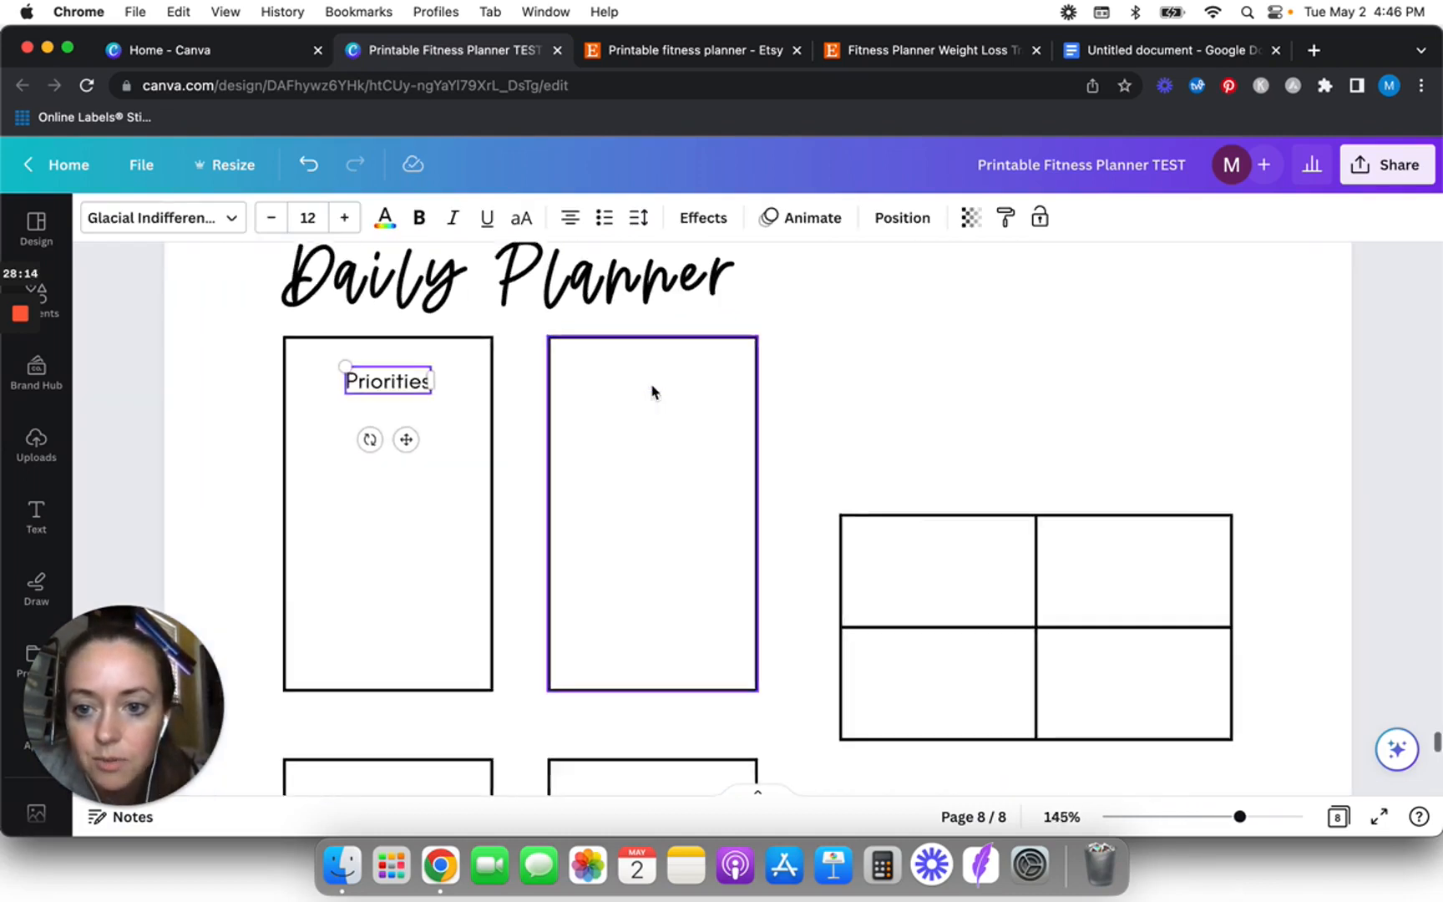
pyautogui.moveTo(279, 444); pyautogui.dragTo(279, 418)
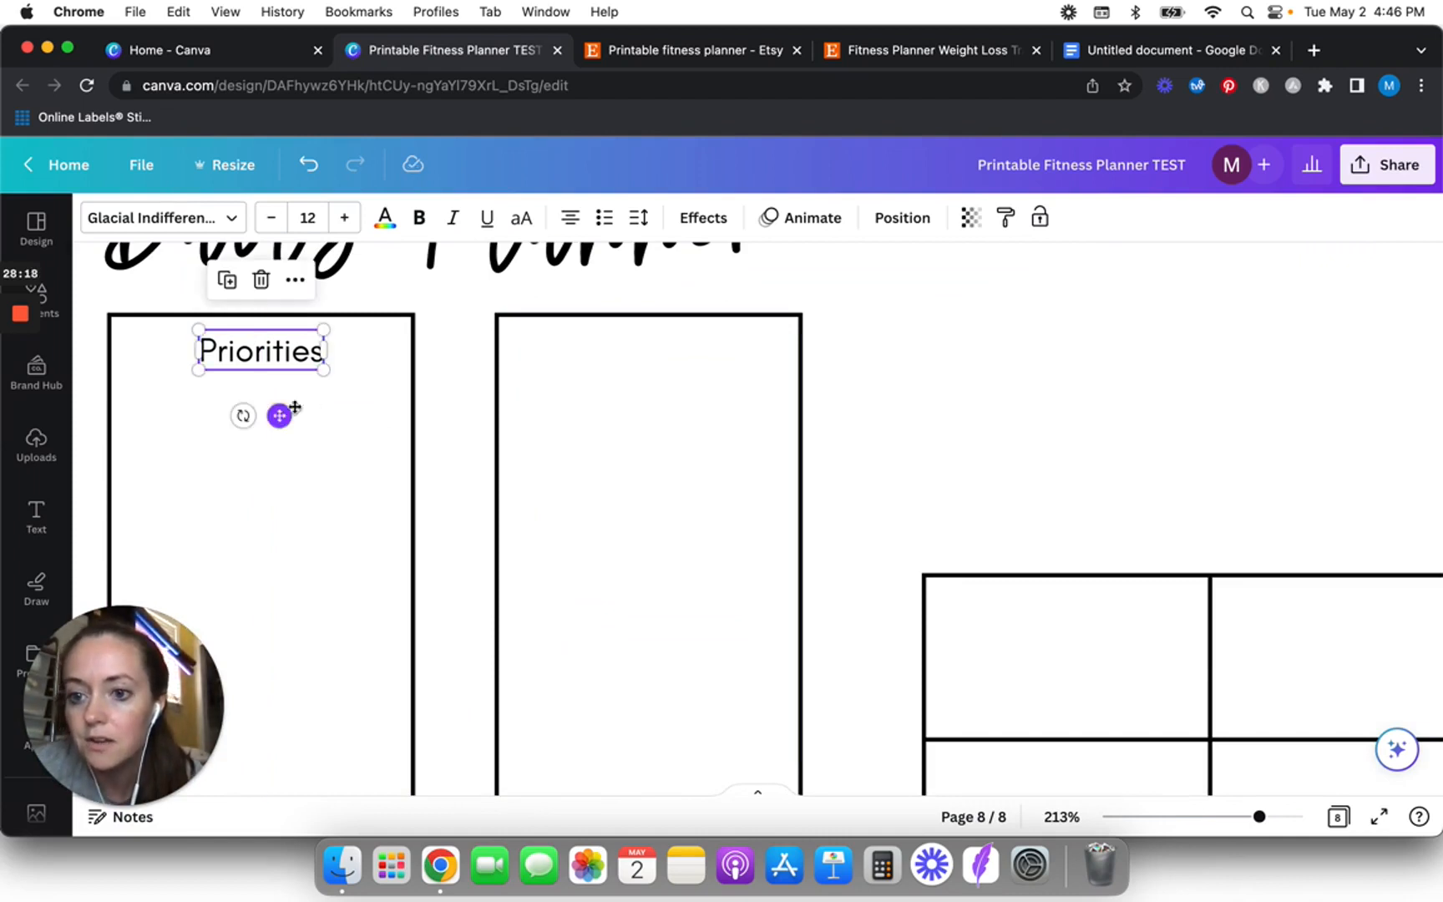
# - Copy the "Priorities" label into the second box of the upper row and change the copy to "Reminders"
pyautogui.click(459, 365)
pyautogui.click(243, 354)
pyautogui.press('super+c')
pyautogui.press('super+v')
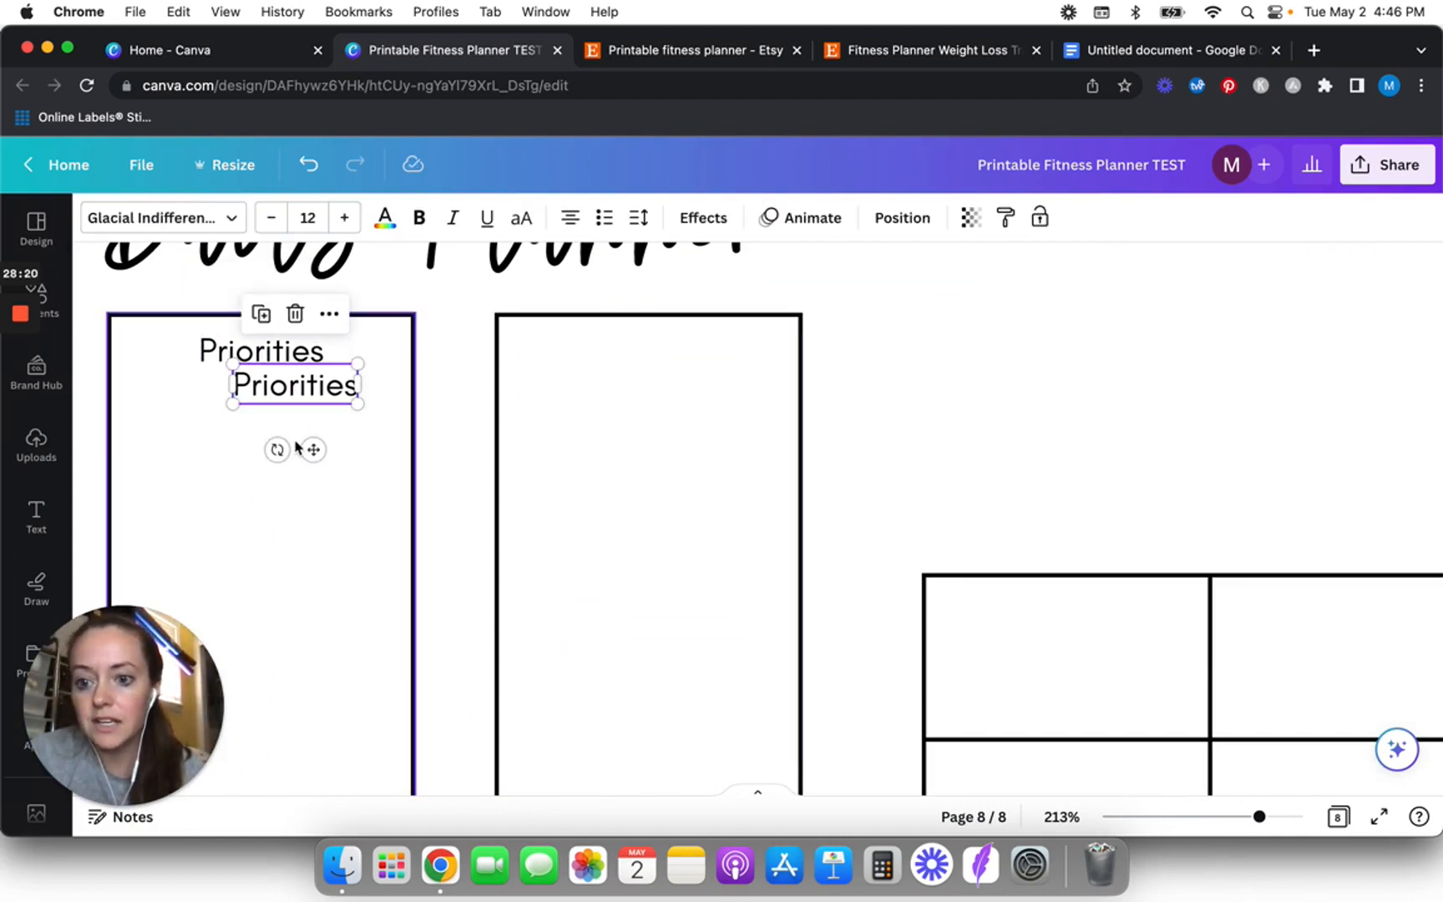
pyautogui.moveTo(312, 450); pyautogui.dragTo(664, 418)
pyautogui.doubleClick(658, 351)
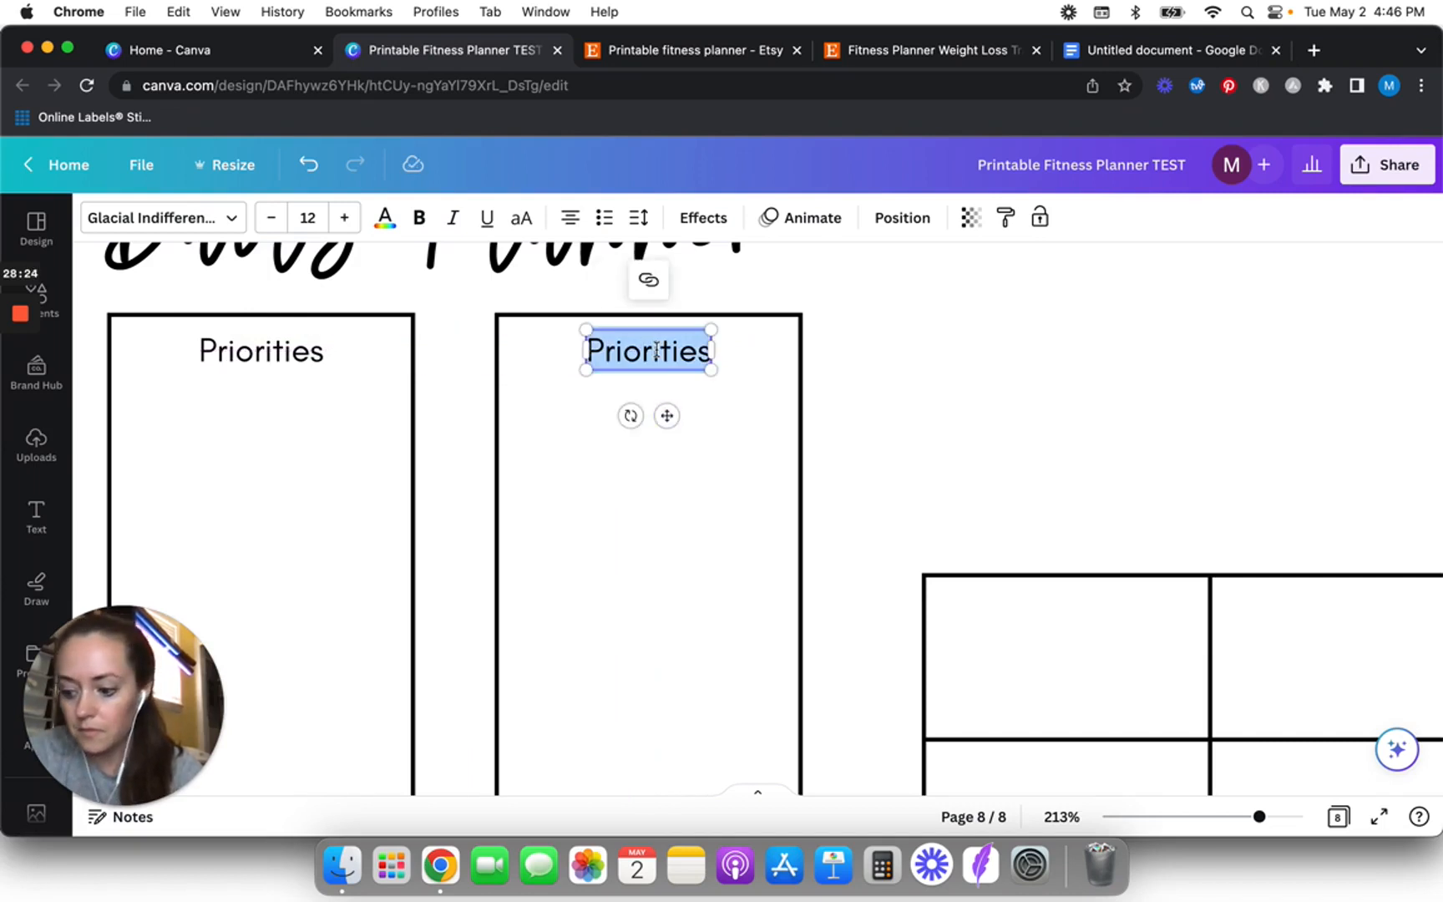
pyautogui.write('Reminders')
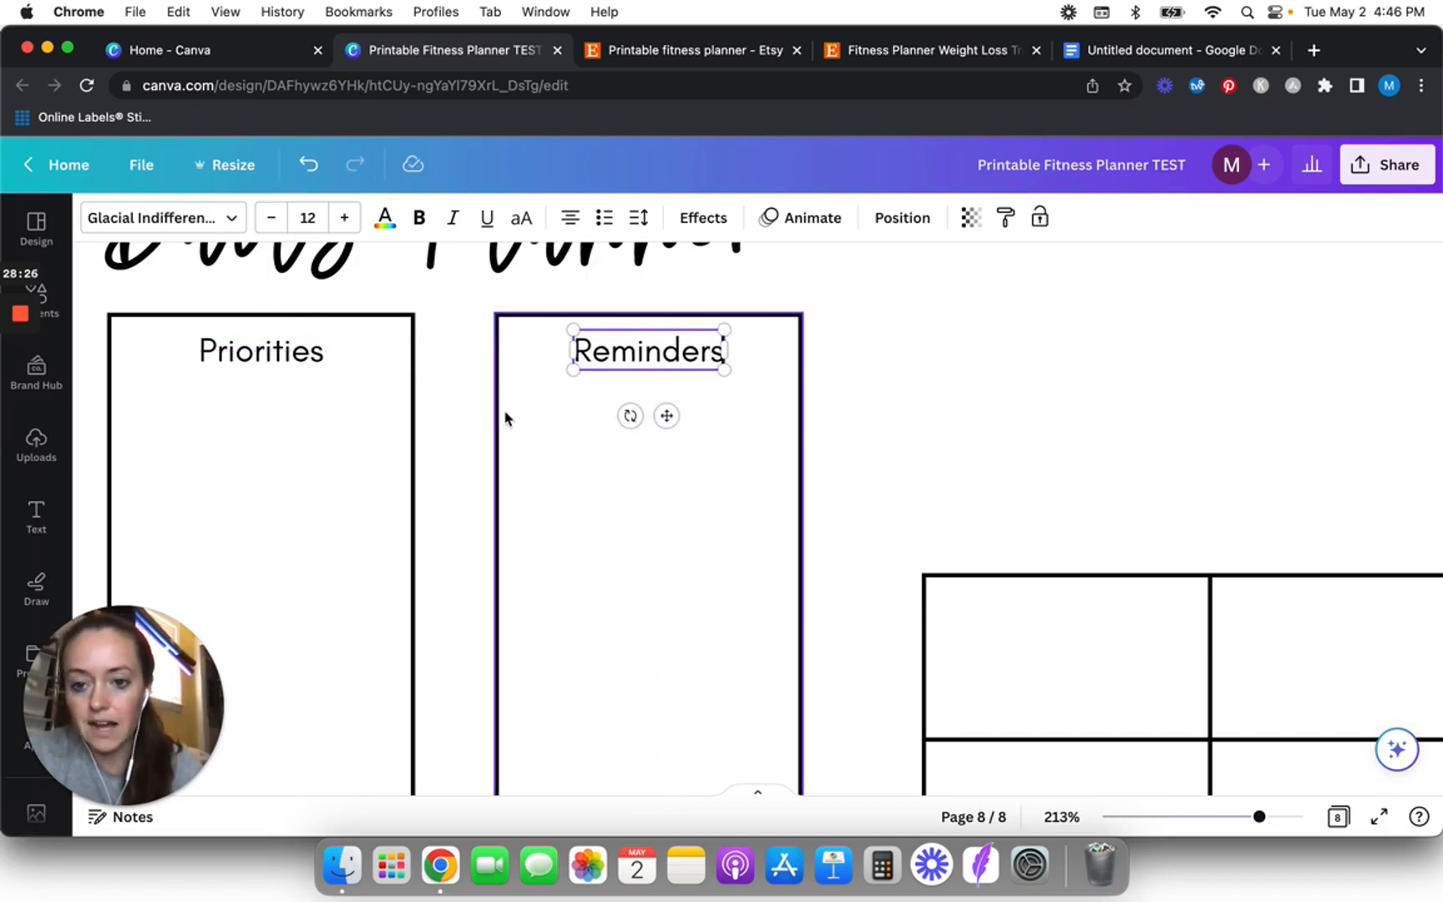
pyautogui.click(453, 422)
# - Duplicate the "Priorities" label, centre the copy near the top of the first middle-row box, and change its text to "Goals"
pyautogui.scroll(-5, 452, 414)
pyautogui.scroll(6, 451, 413)
pyautogui.click(291, 398)
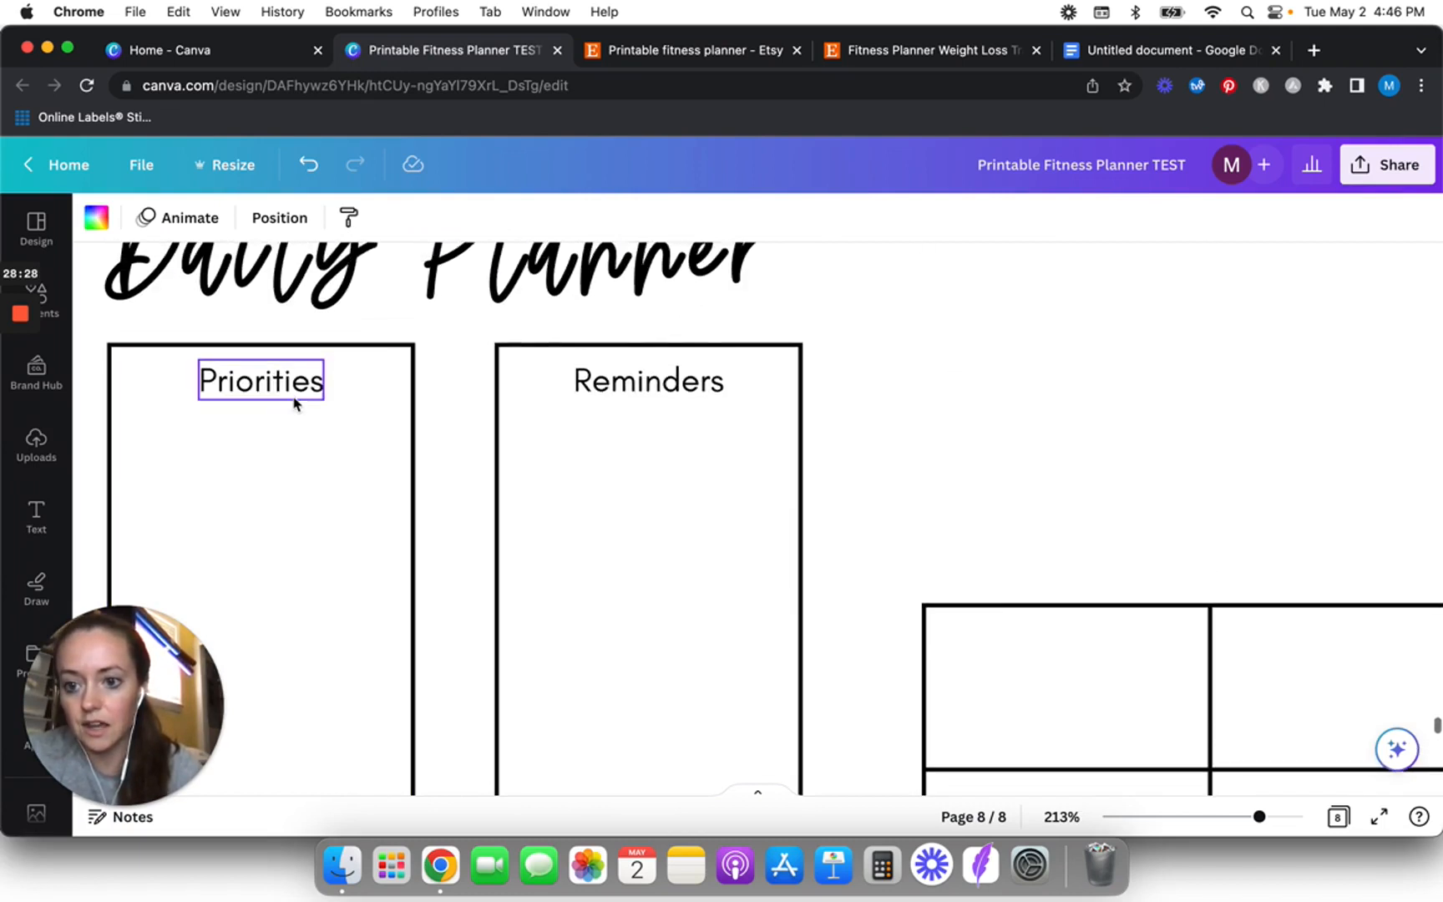
pyautogui.press('super+d')
pyautogui.scroll(-3, 285, 399)
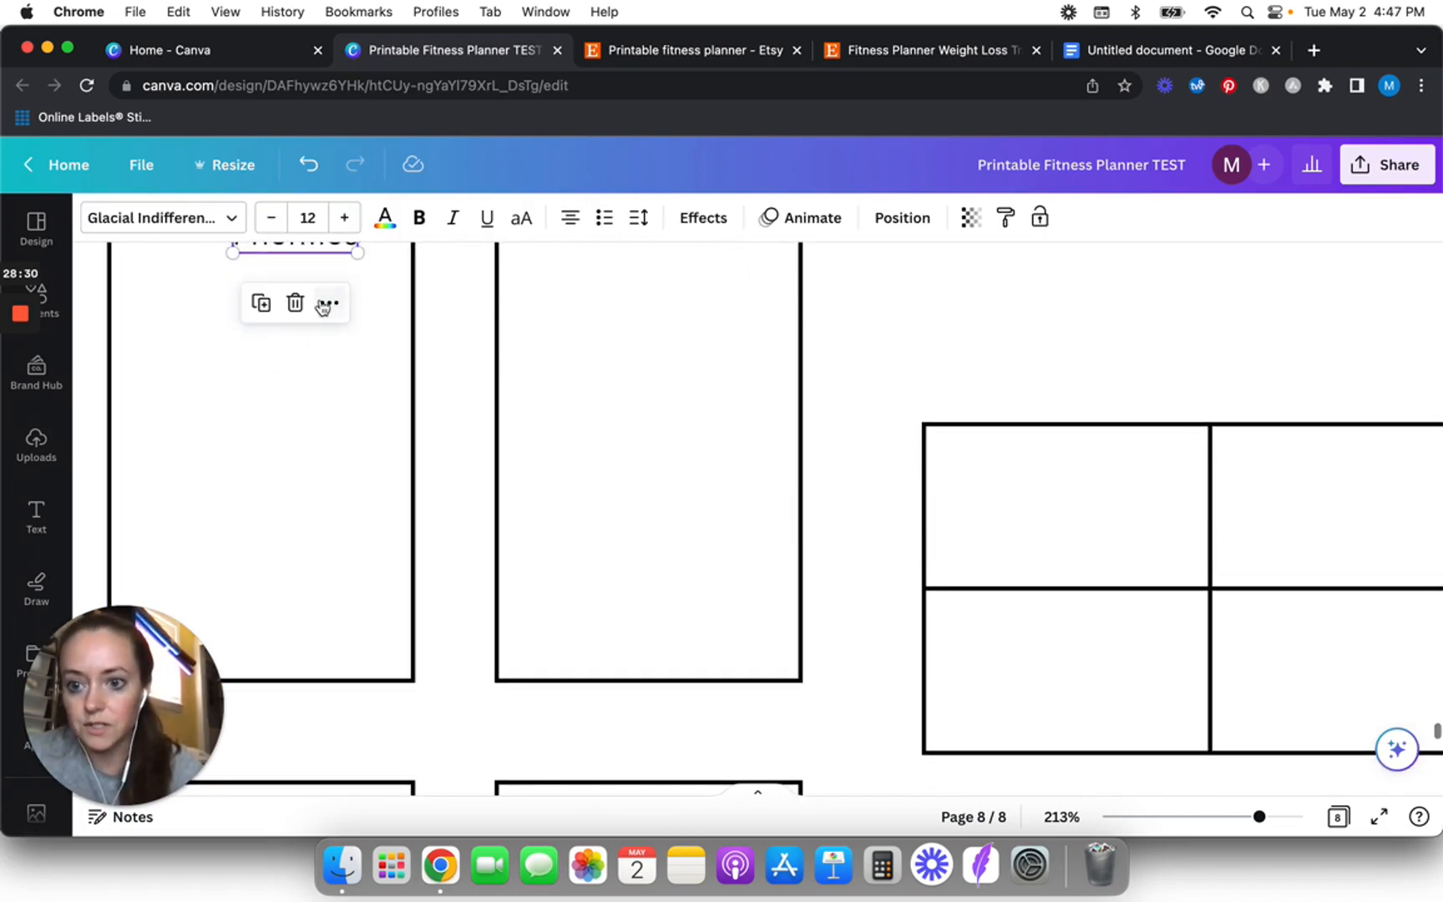
pyautogui.moveTo(313, 248); pyautogui.dragTo(341, 789)
pyautogui.scroll(-4, 341, 790)
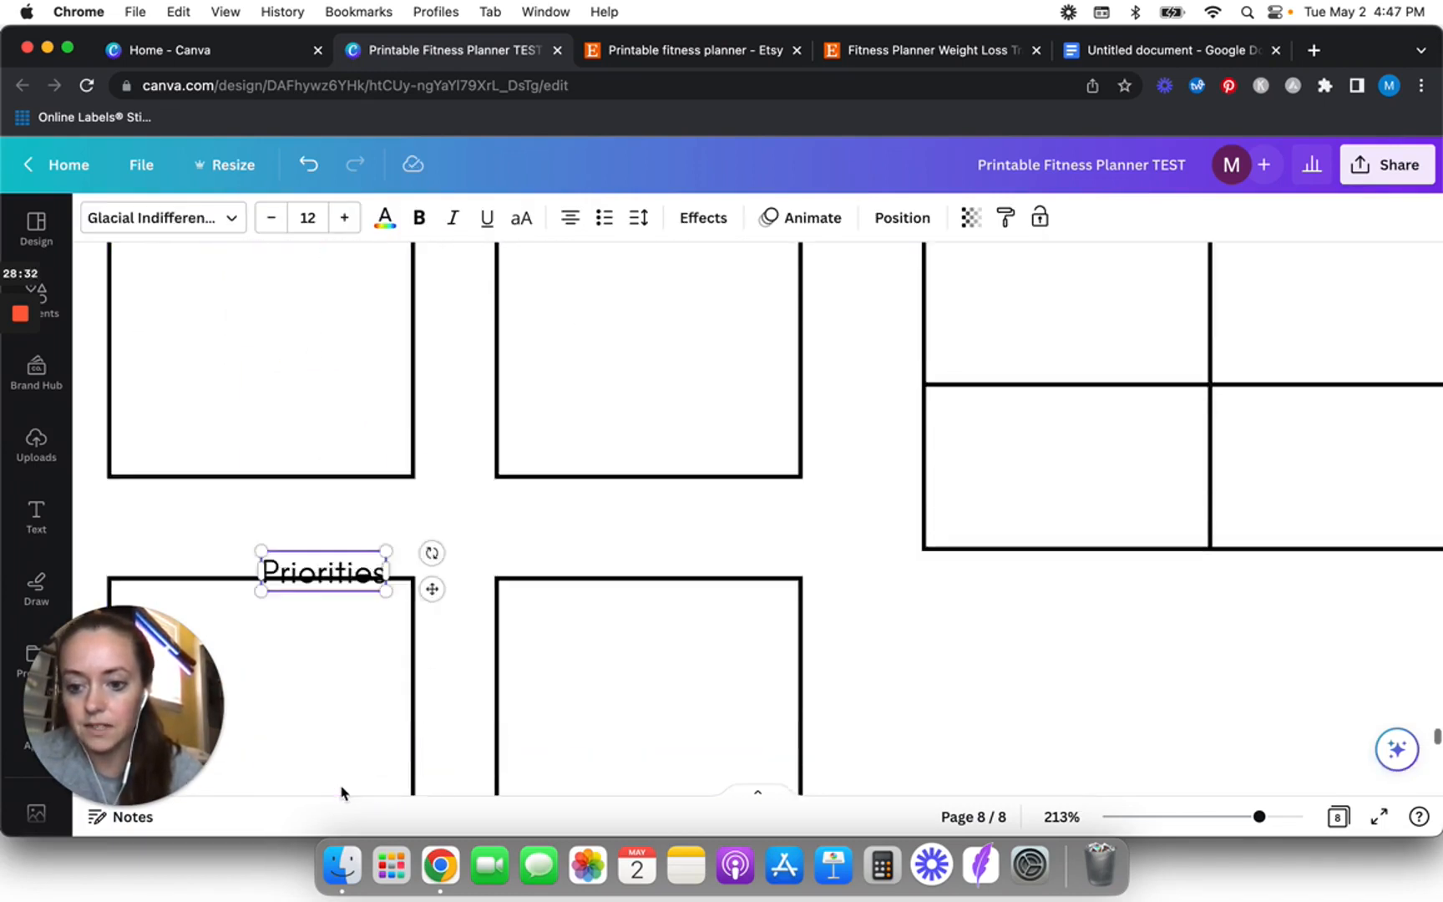
pyautogui.moveTo(322, 492); pyautogui.dragTo(255, 533)
pyautogui.doubleClick(255, 531)
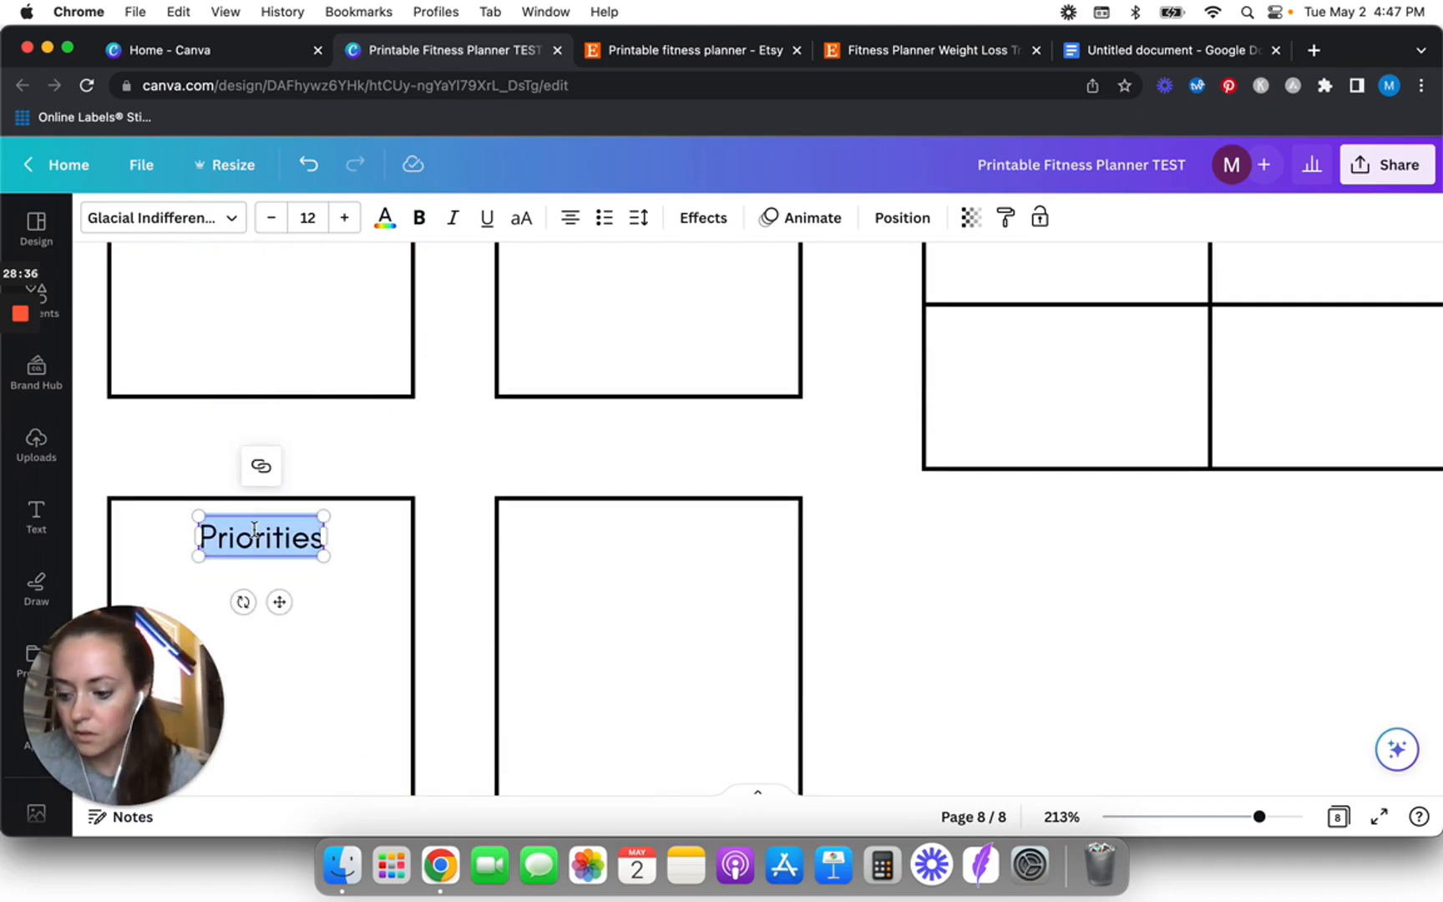
pyautogui.write('Goals')
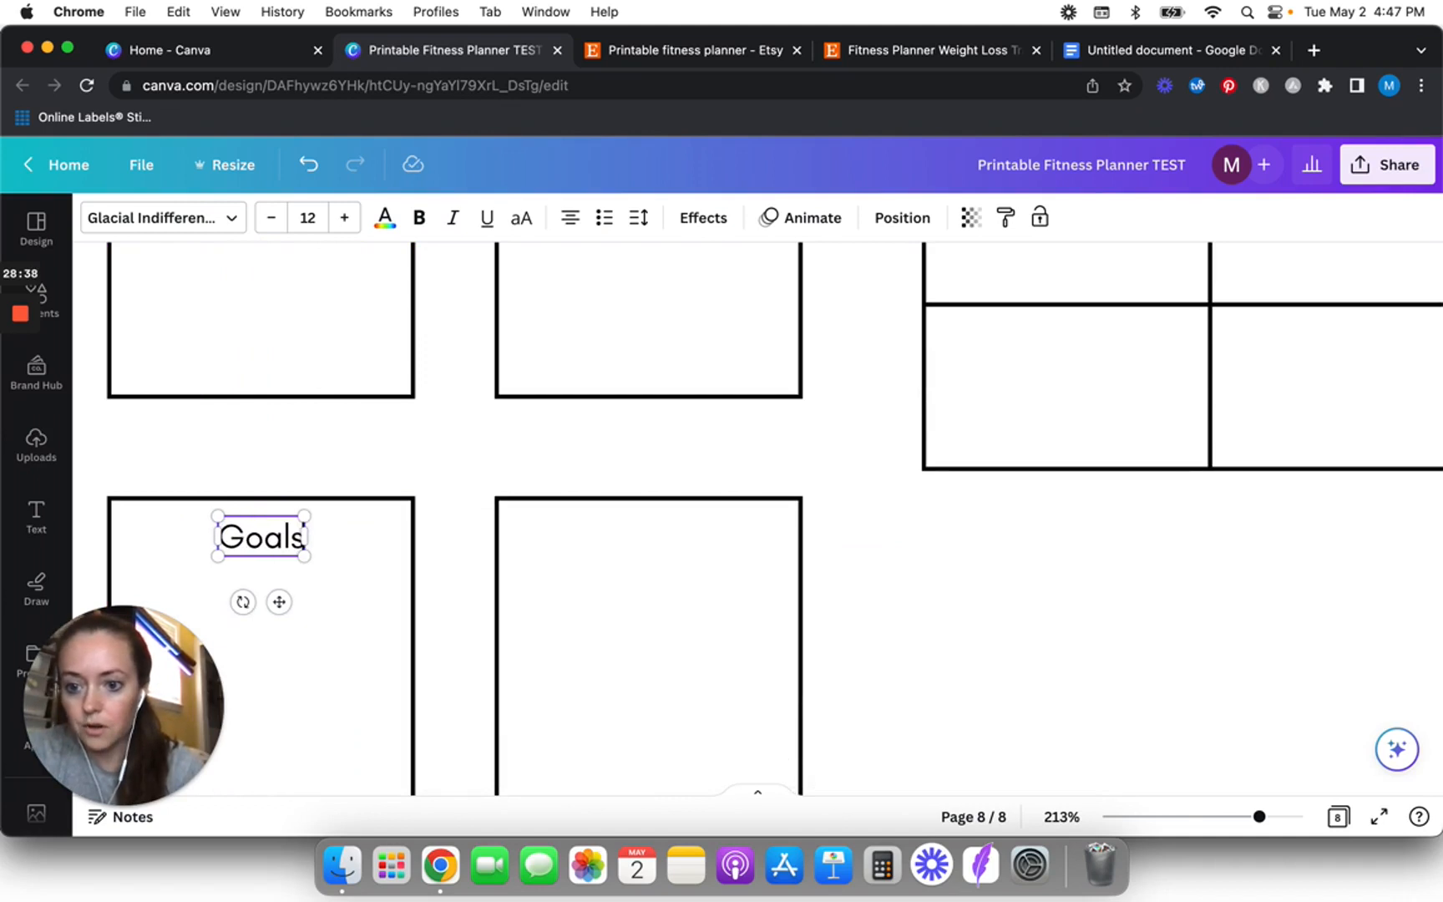
pyautogui.click(425, 468)
# - Duplicate the "Goals" label into the second middle-row box, centred near its top edge, and change the copy to "I'm grateful for..."
pyautogui.click(254, 538)
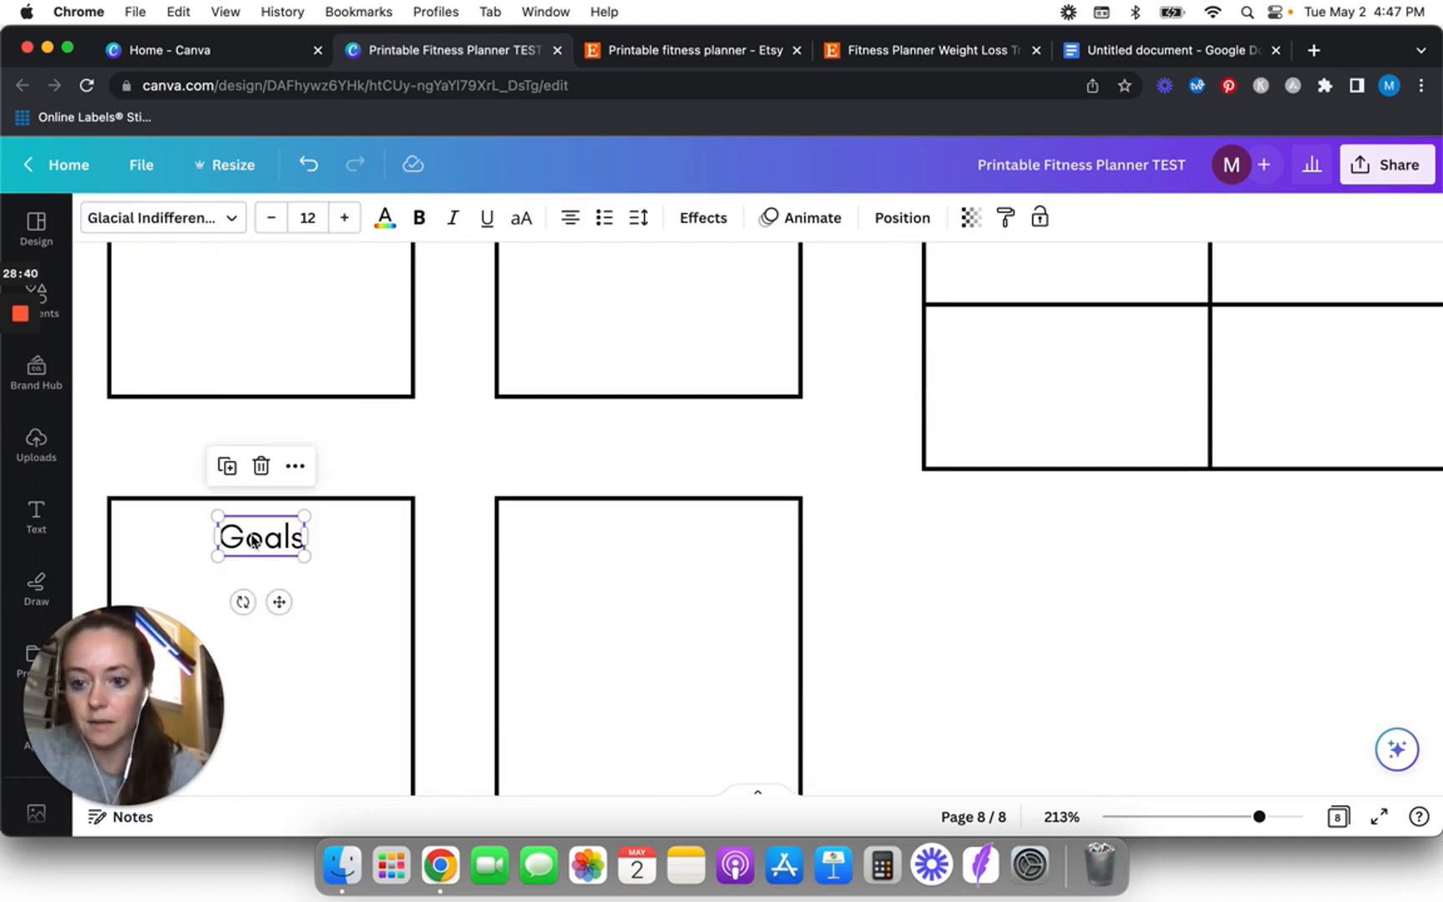
pyautogui.press('super+d')
pyautogui.moveTo(304, 583); pyautogui.dragTo(658, 542)
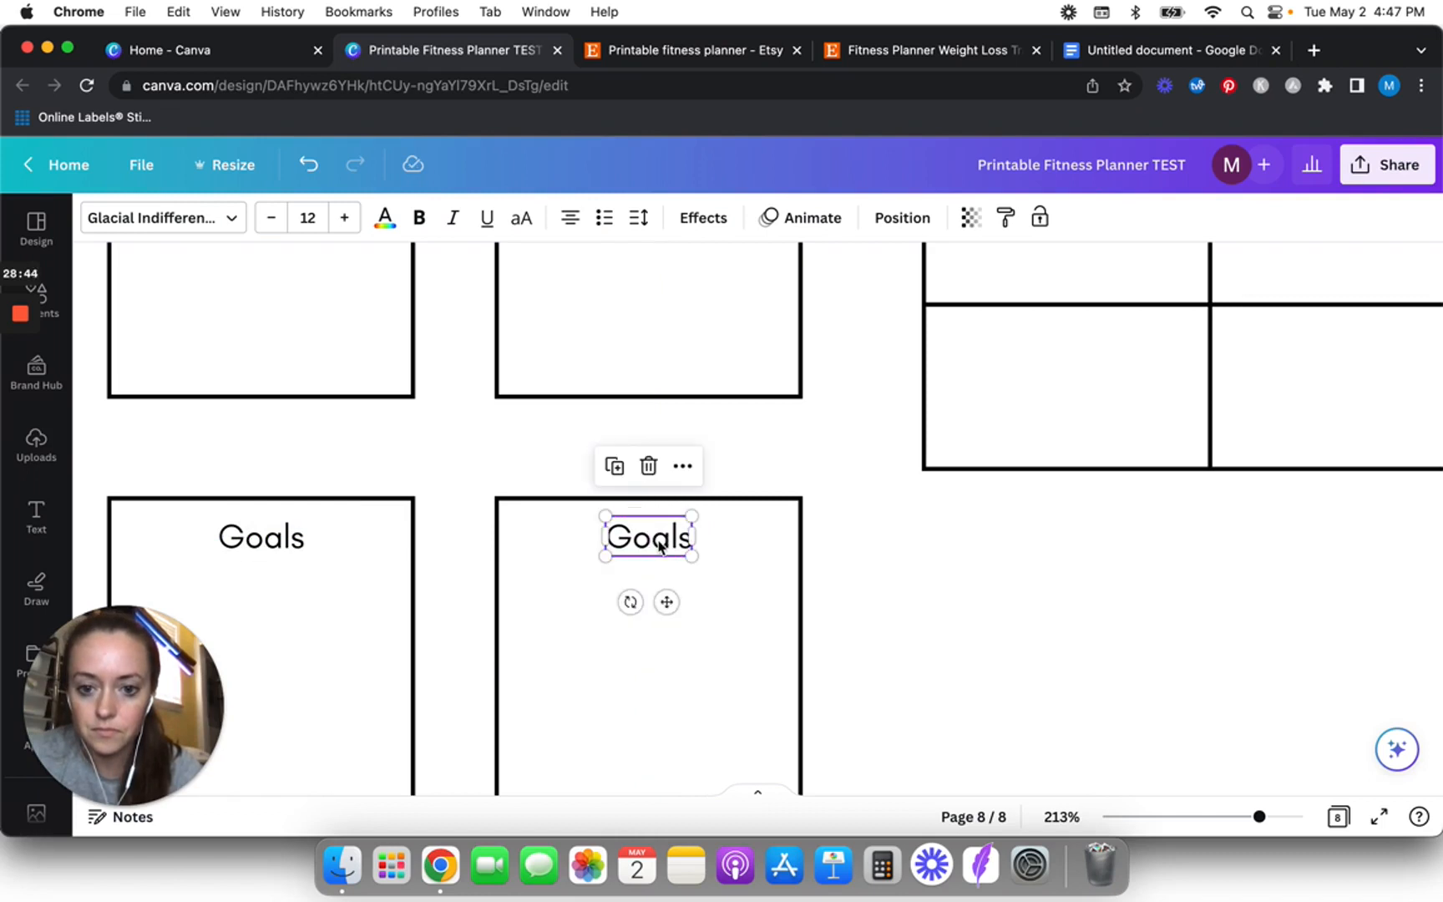
pyautogui.doubleClick(659, 540)
pyautogui.write("I'm grae")
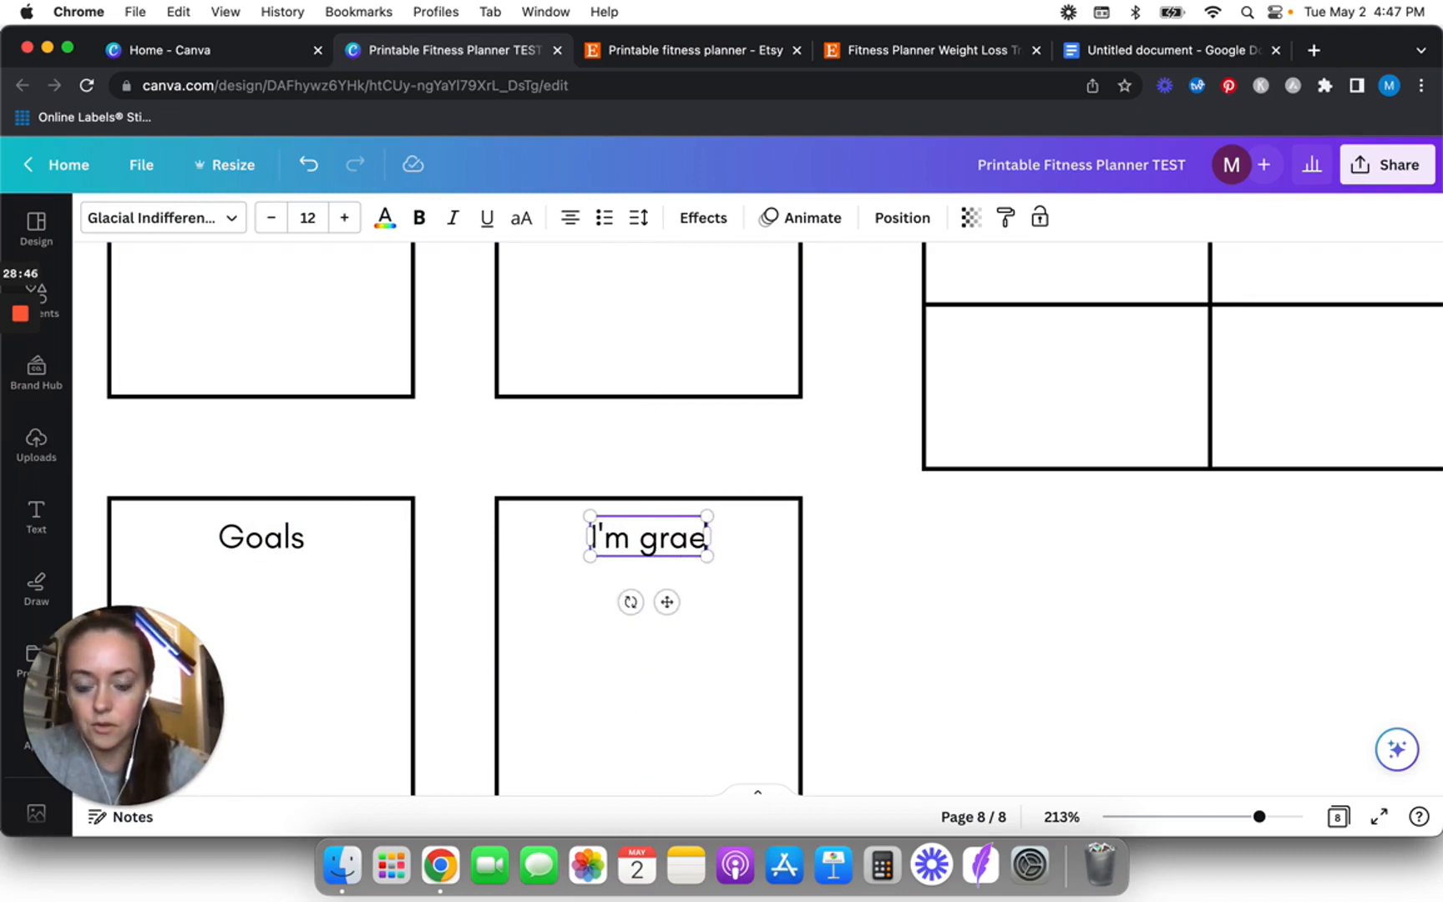
pyautogui.press('BackSpace')
pyautogui.write('ateful for:')
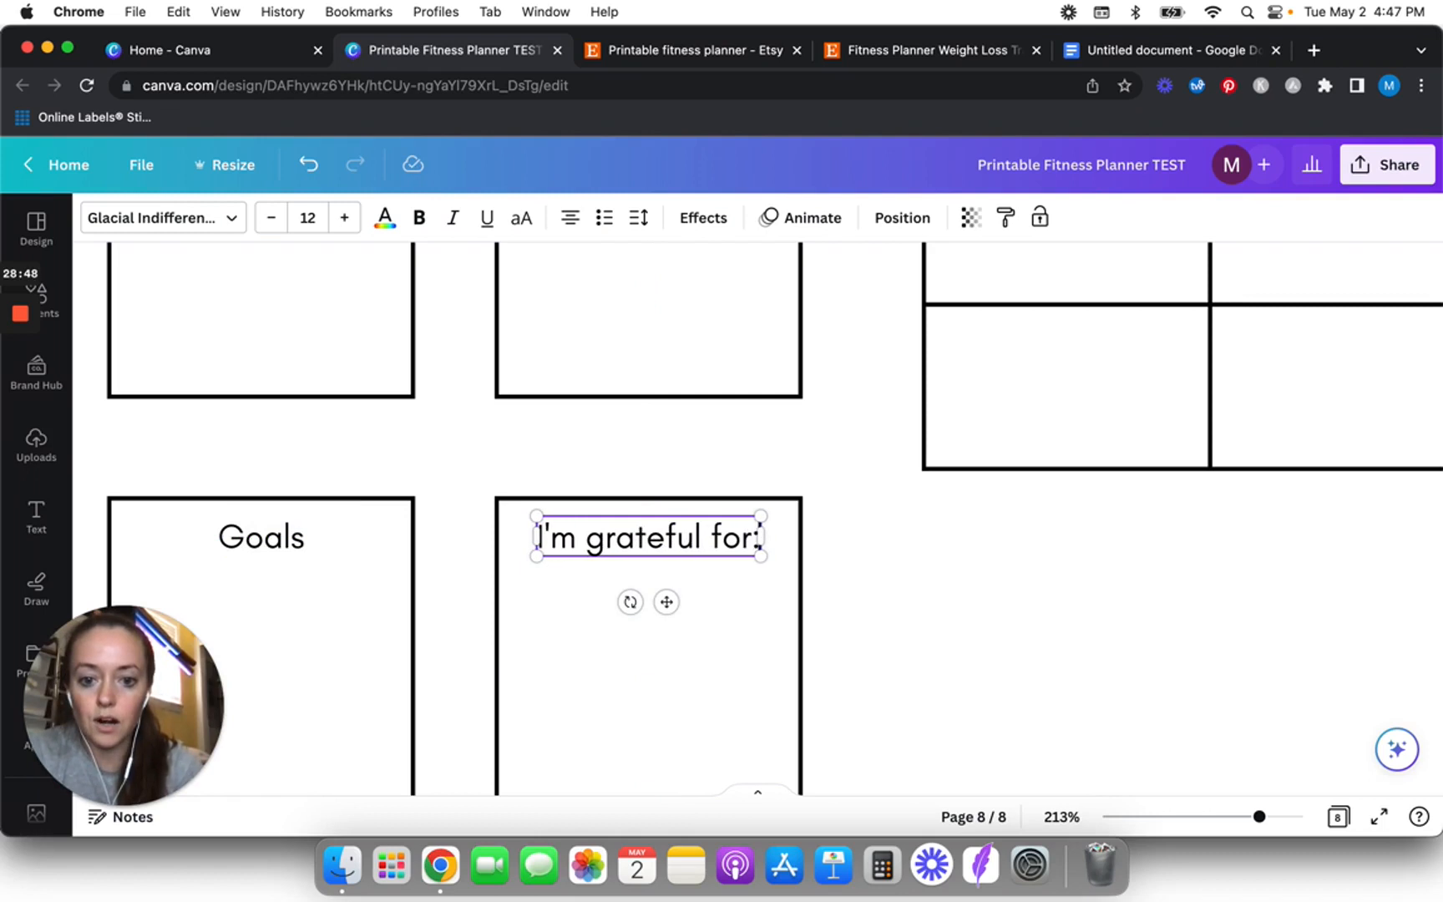
pyautogui.press('BackSpace')
pyautogui.write('...')
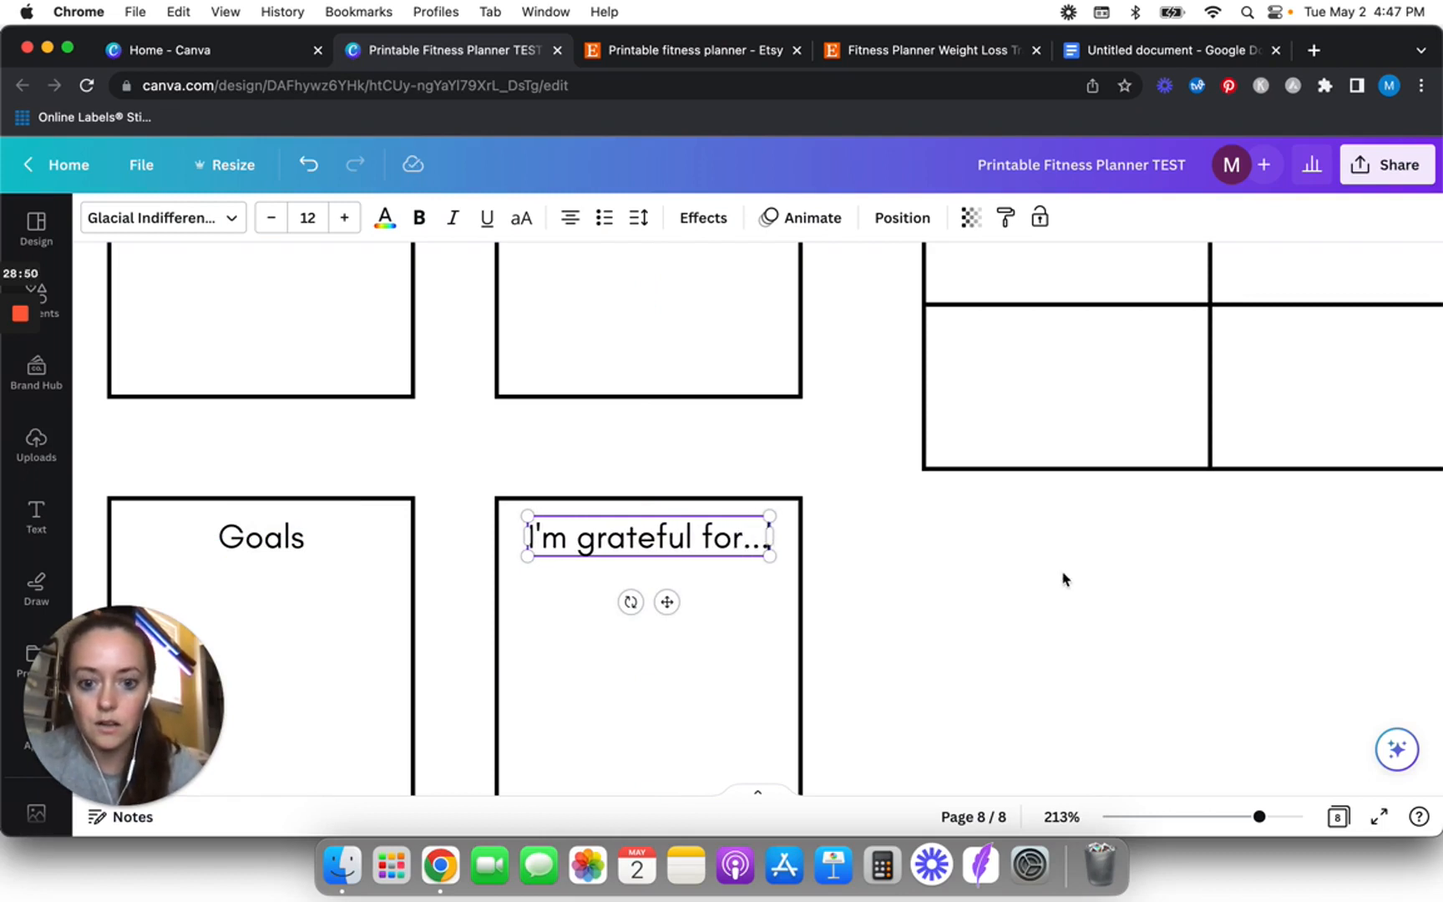
pyautogui.click(909, 615)
# - Duplicate the "I'm grateful for..." label, centre the copy near the top of the wide lower box, and change its text to "Notes"
pyautogui.scroll(-5, 909, 615)
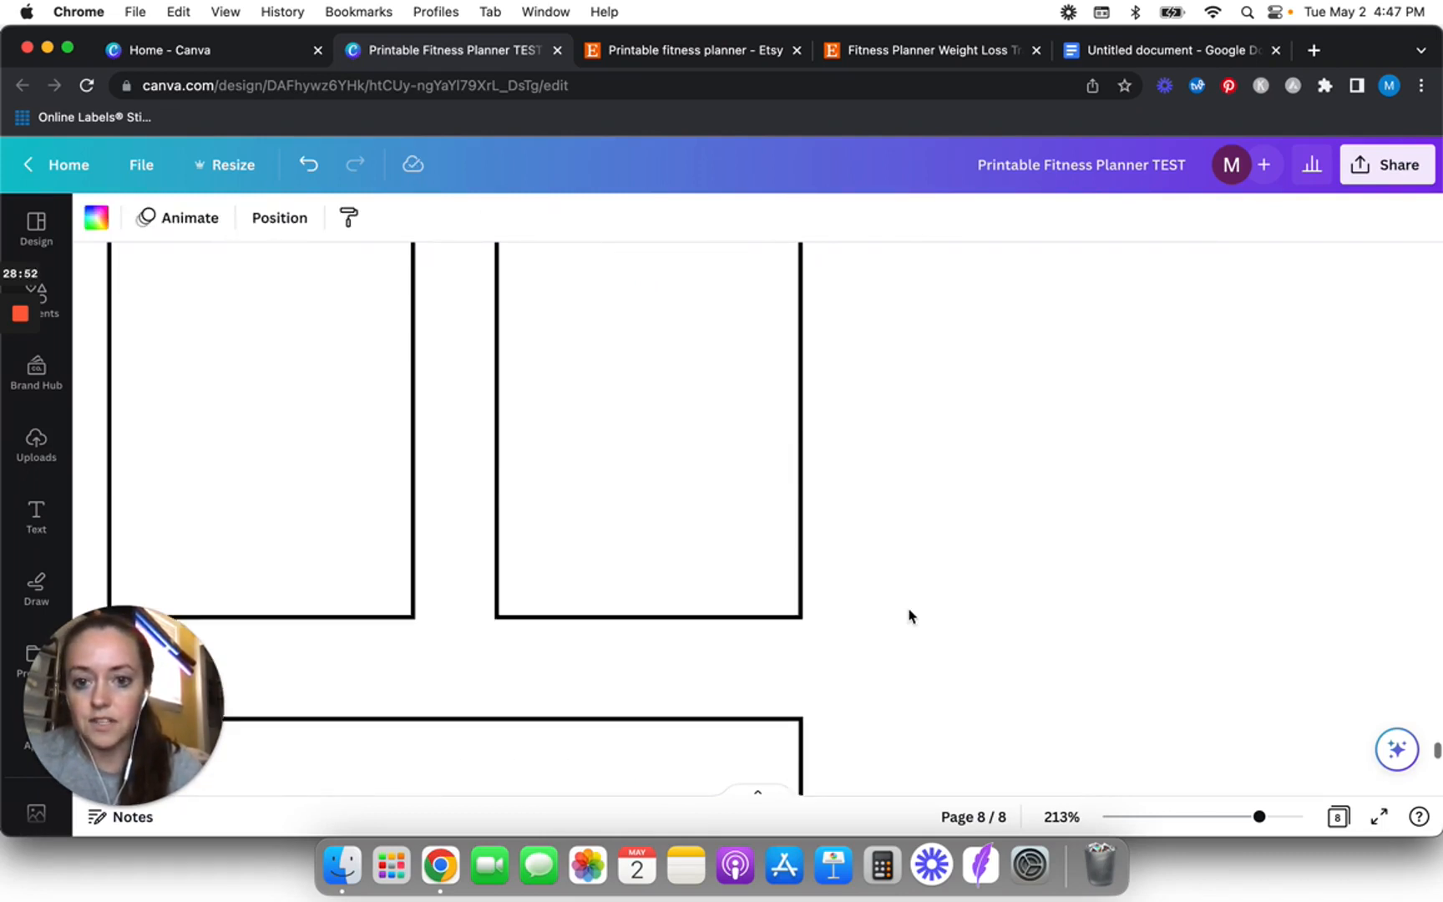
pyautogui.scroll(2, 909, 615)
pyautogui.click(695, 347)
pyautogui.hotkey('ctrl', 'd')
pyautogui.scroll(-2, 699, 345)
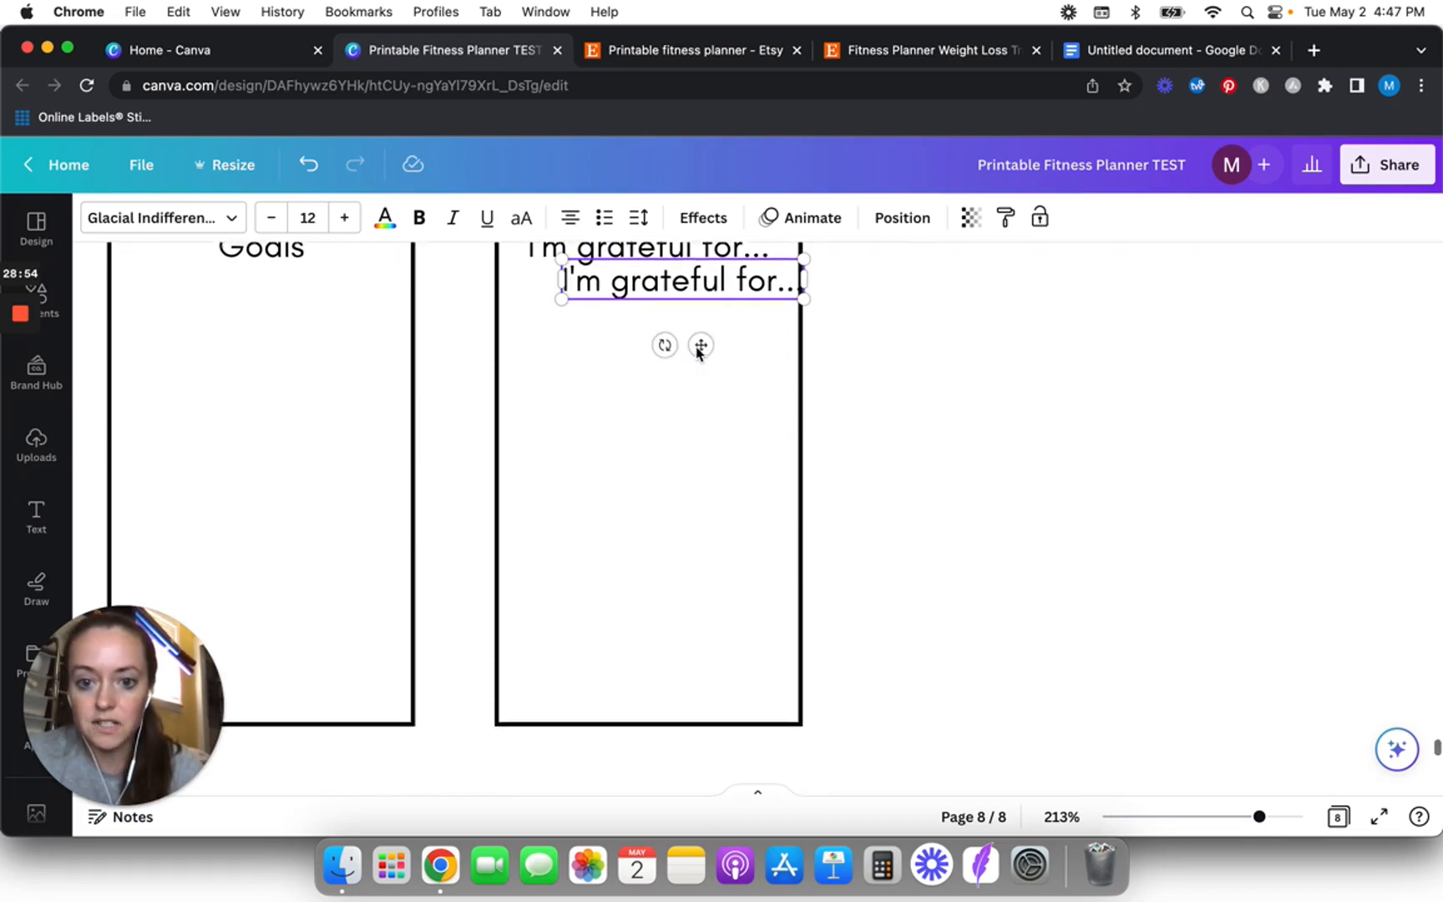
pyautogui.moveTo(706, 283); pyautogui.dragTo(525, 765)
pyautogui.scroll(-7, 551, 767)
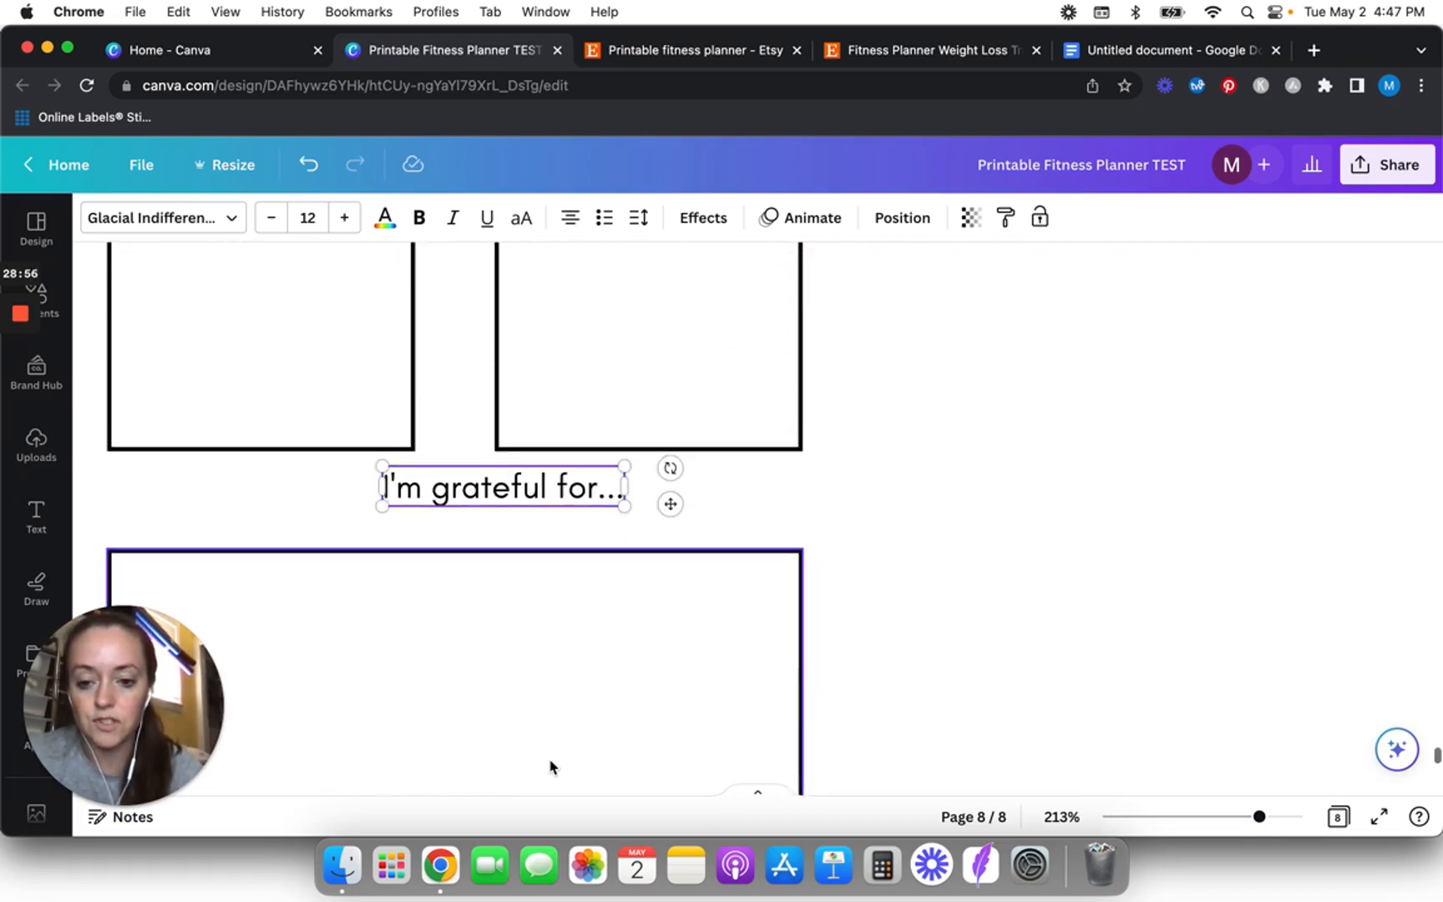
pyautogui.moveTo(527, 452); pyautogui.dragTo(468, 539)
pyautogui.doubleClick(467, 538)
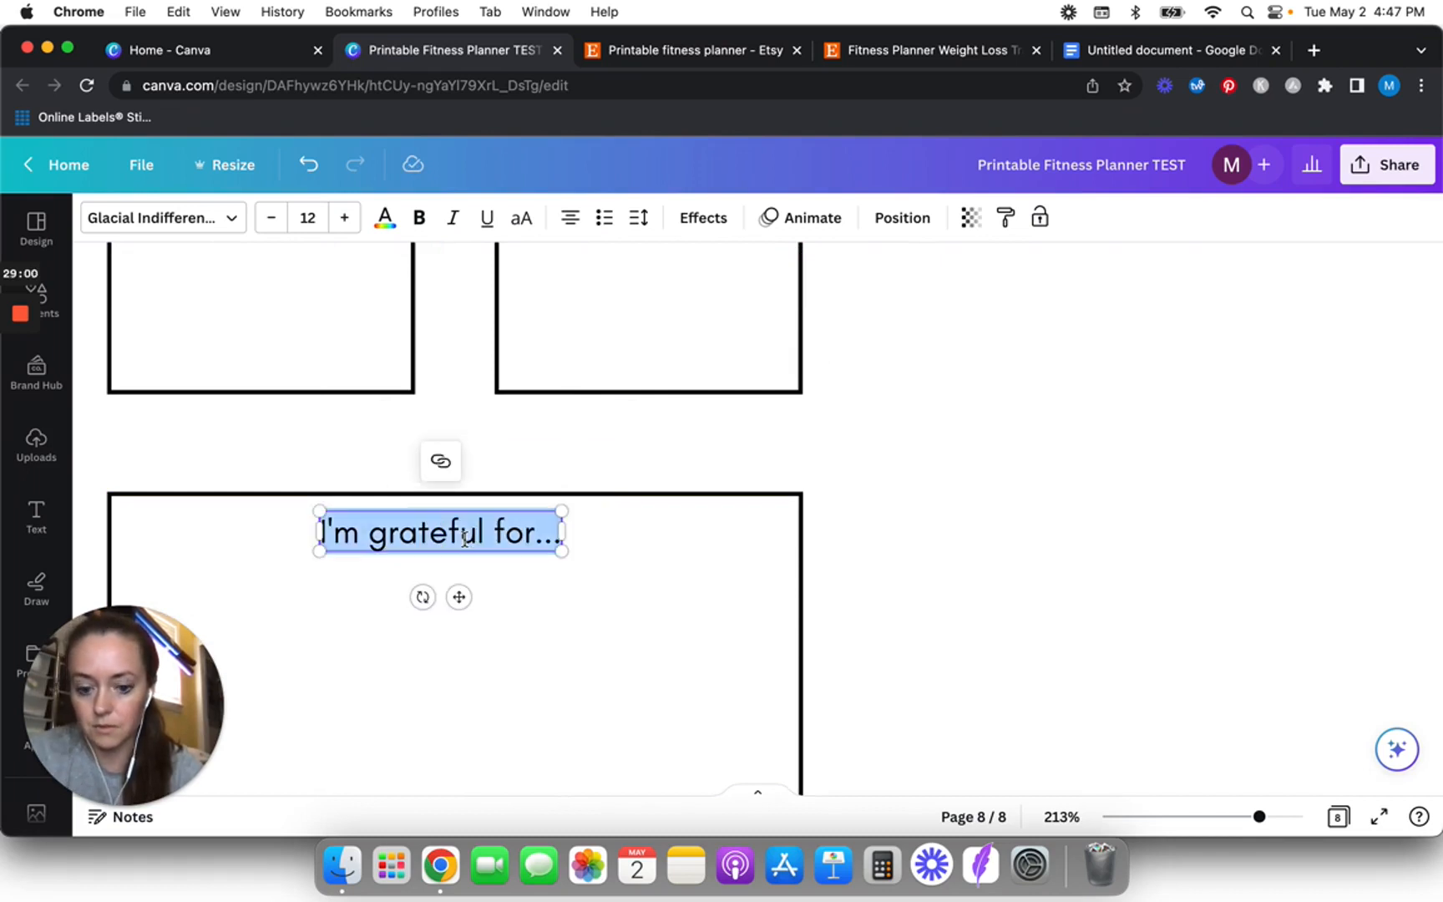
pyautogui.write('Notes')
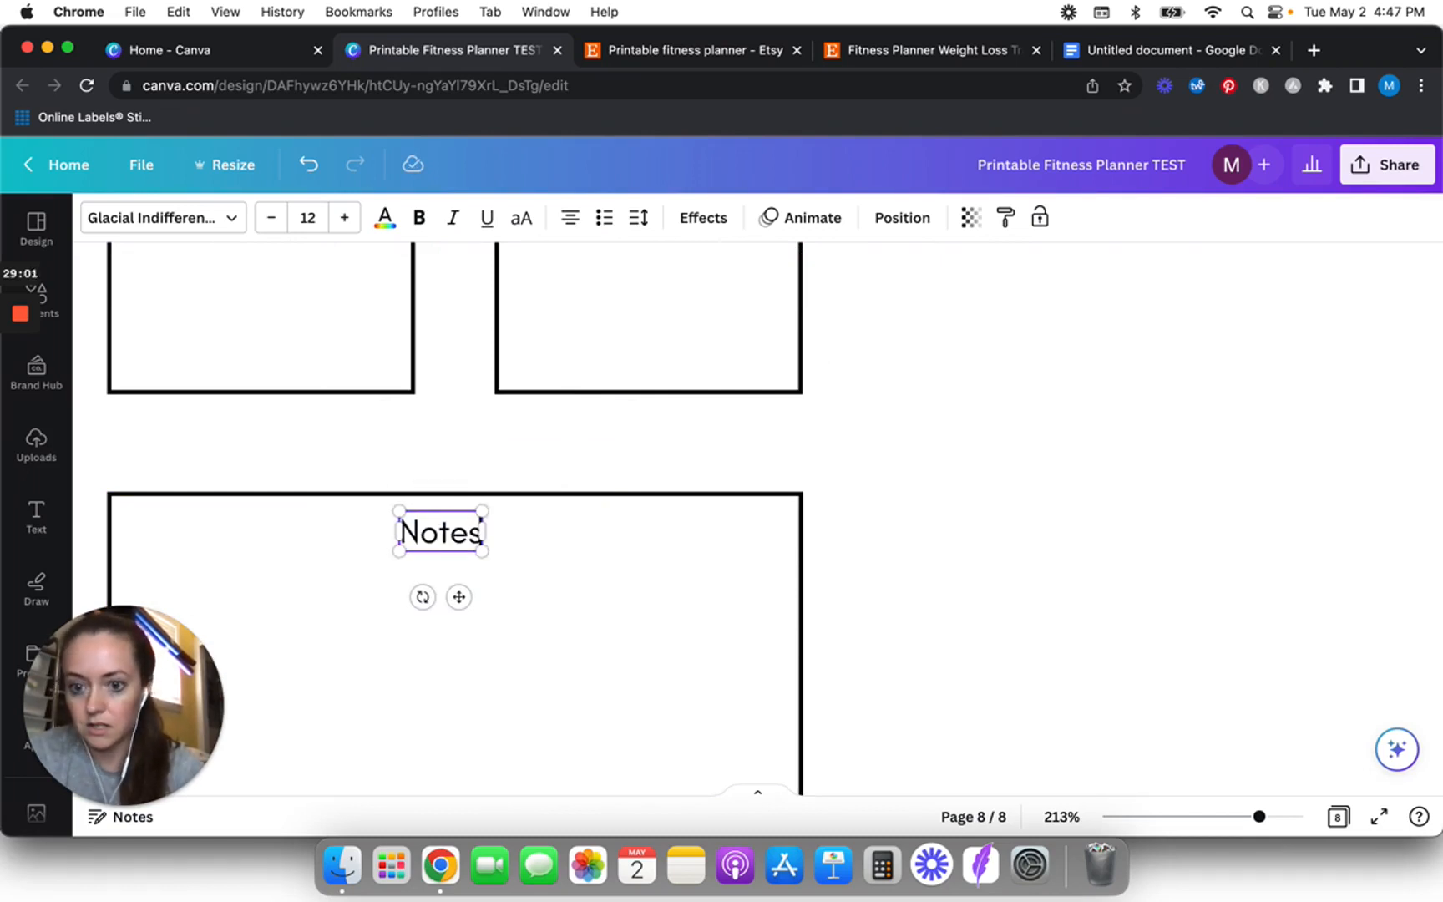
pyautogui.click(890, 546)
# - Copy the "Reminders" label to just above the four-cell table, centred on it, and change the copy to "Today's Meals"
pyautogui.scroll(-10, 890, 548)
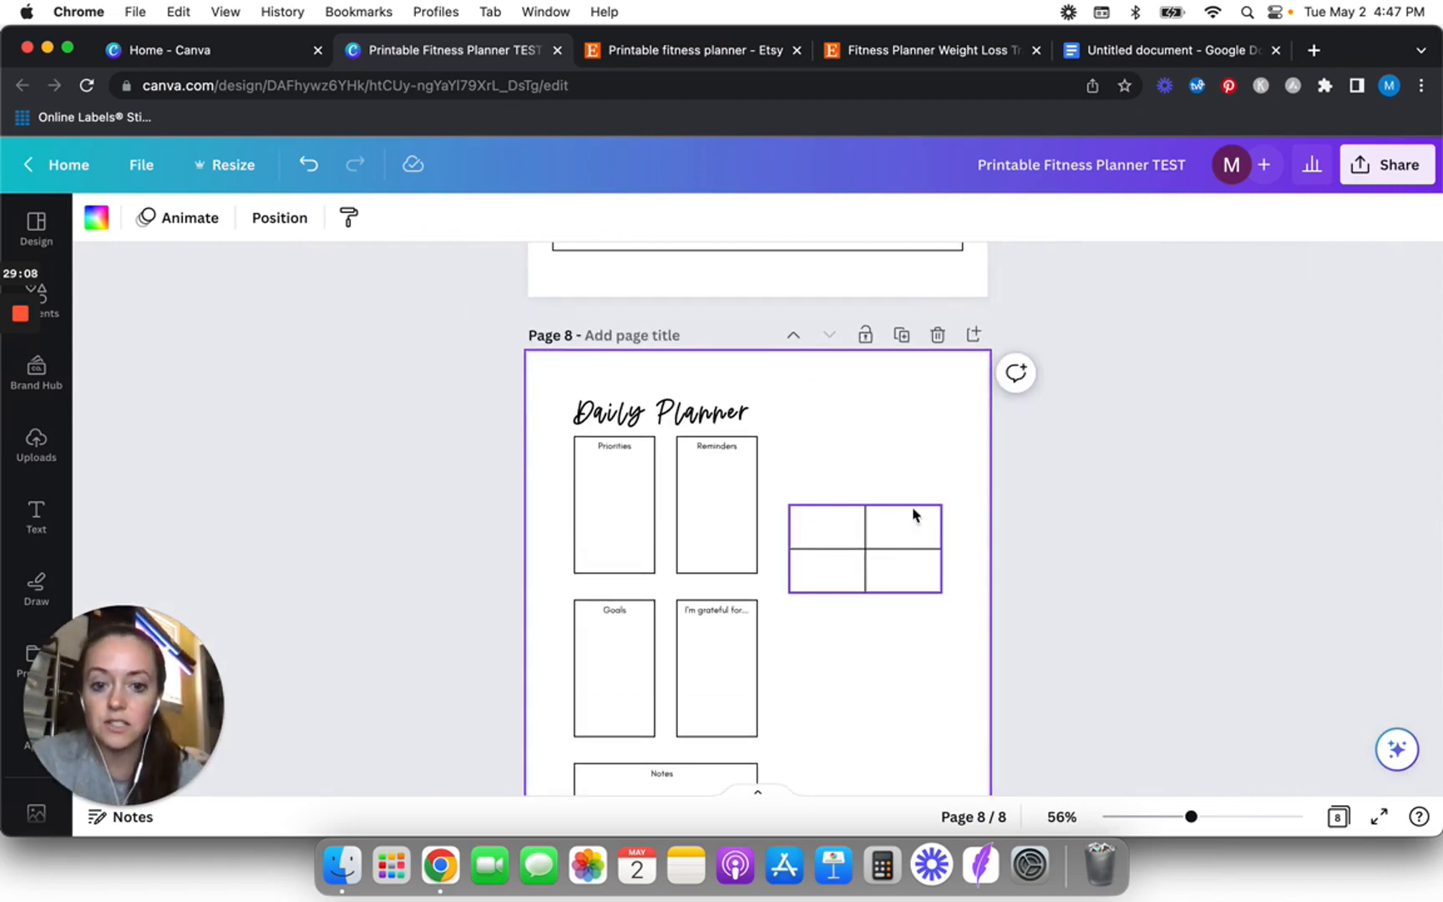
pyautogui.click(728, 448)
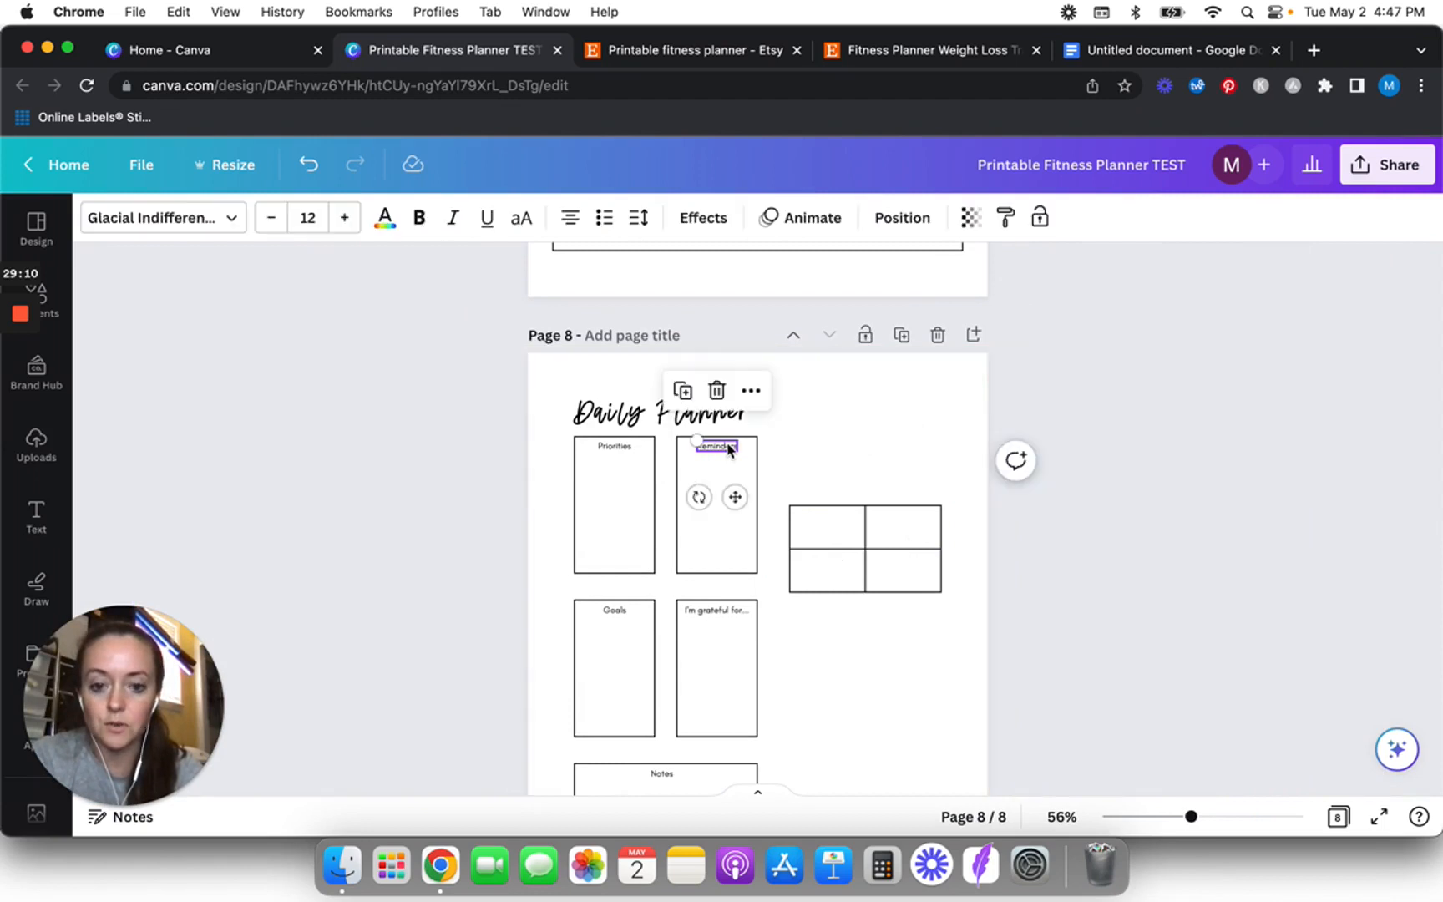
pyautogui.moveTo(734, 496); pyautogui.dragTo(882, 519)
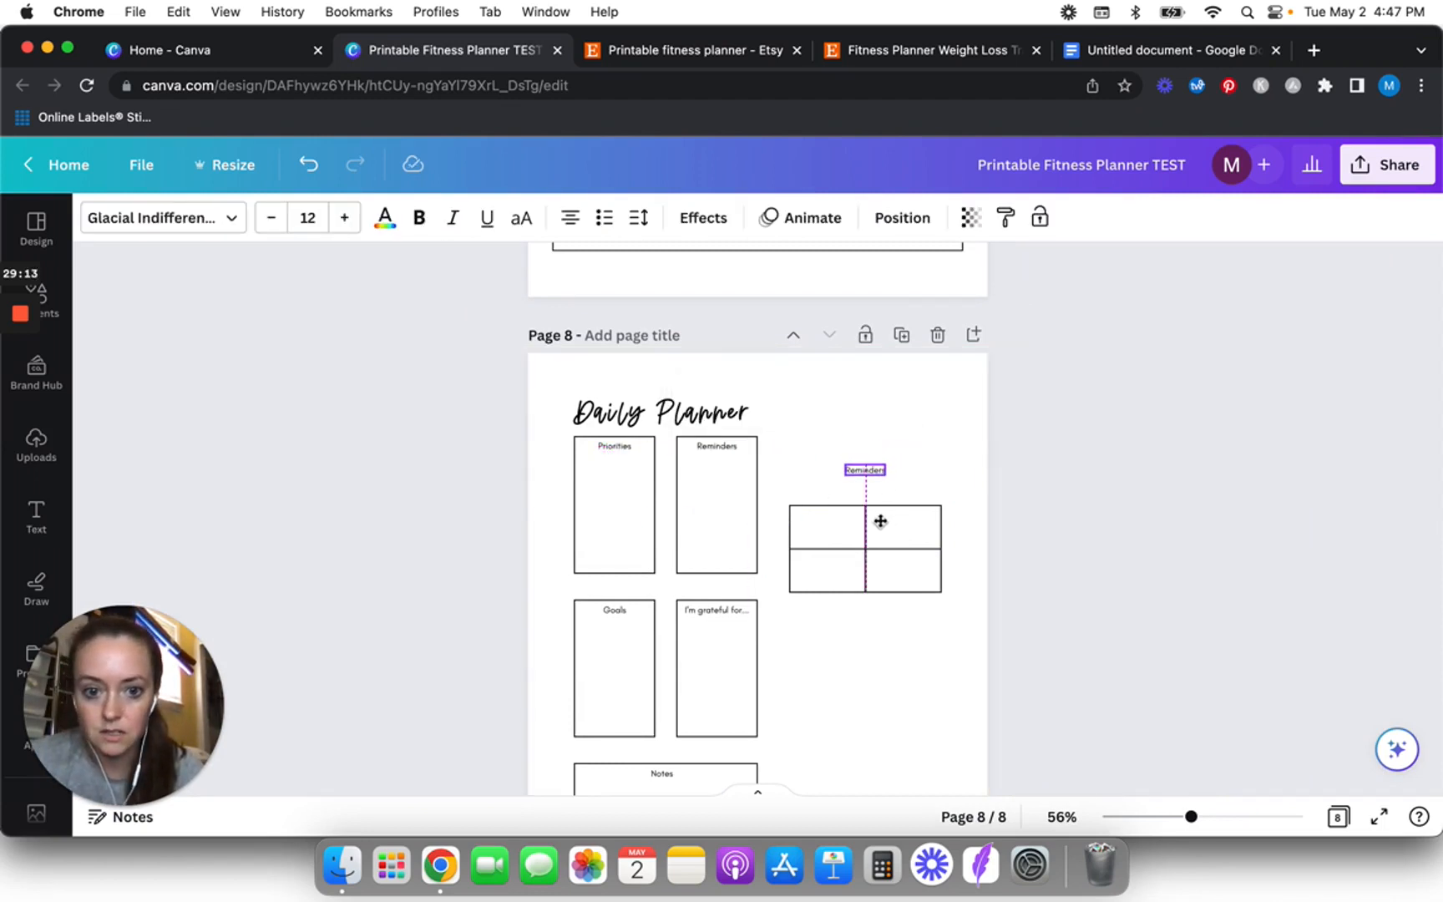
pyautogui.doubleClick(867, 471)
pyautogui.write("Today's Meals")
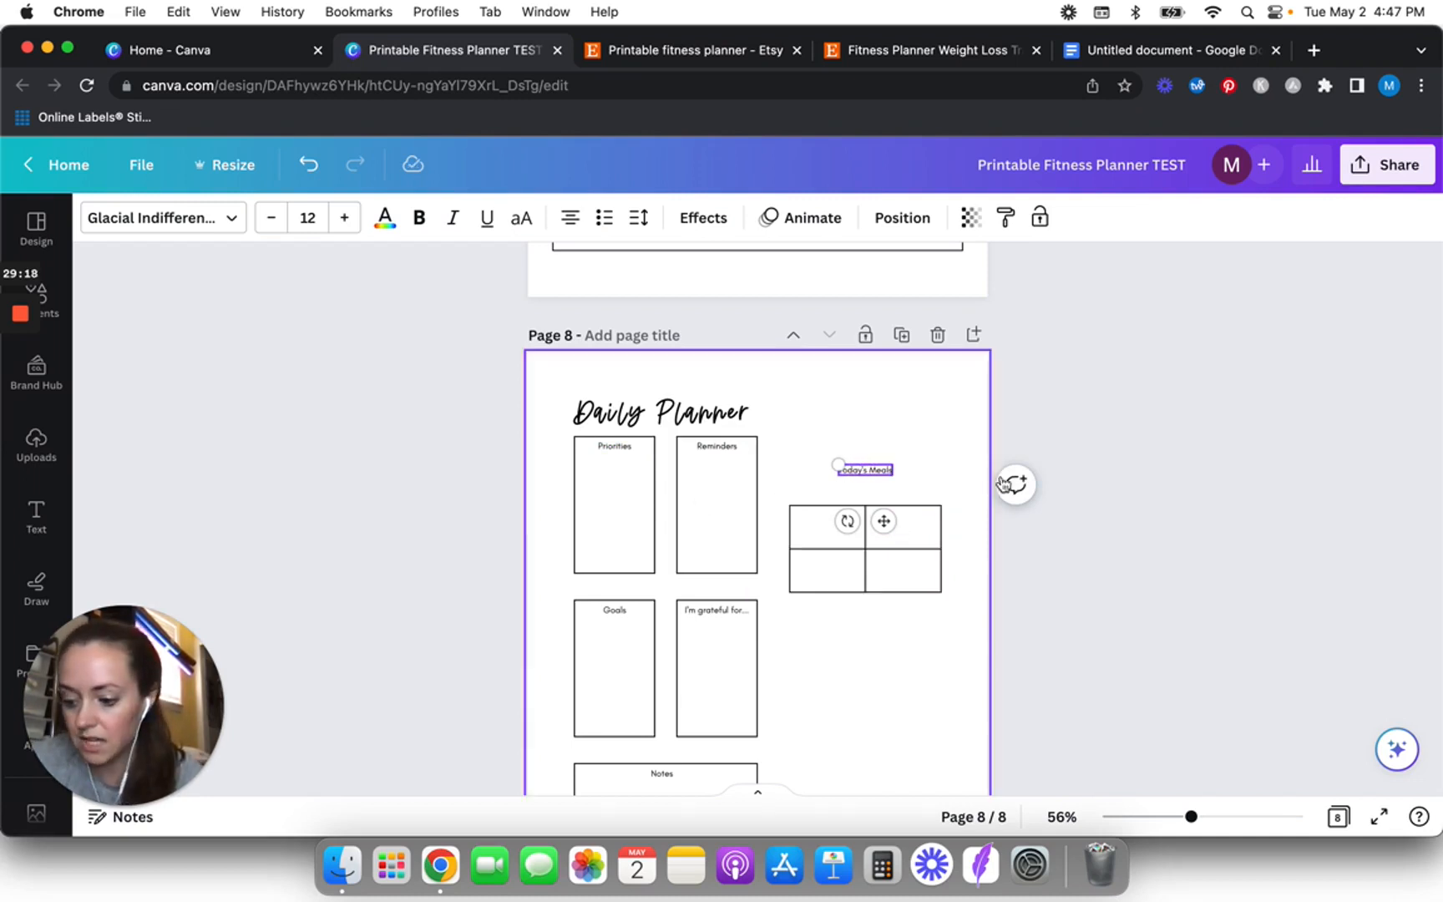
pyautogui.moveTo(881, 519); pyautogui.dragTo(884, 539)
pyautogui.click(1058, 576)
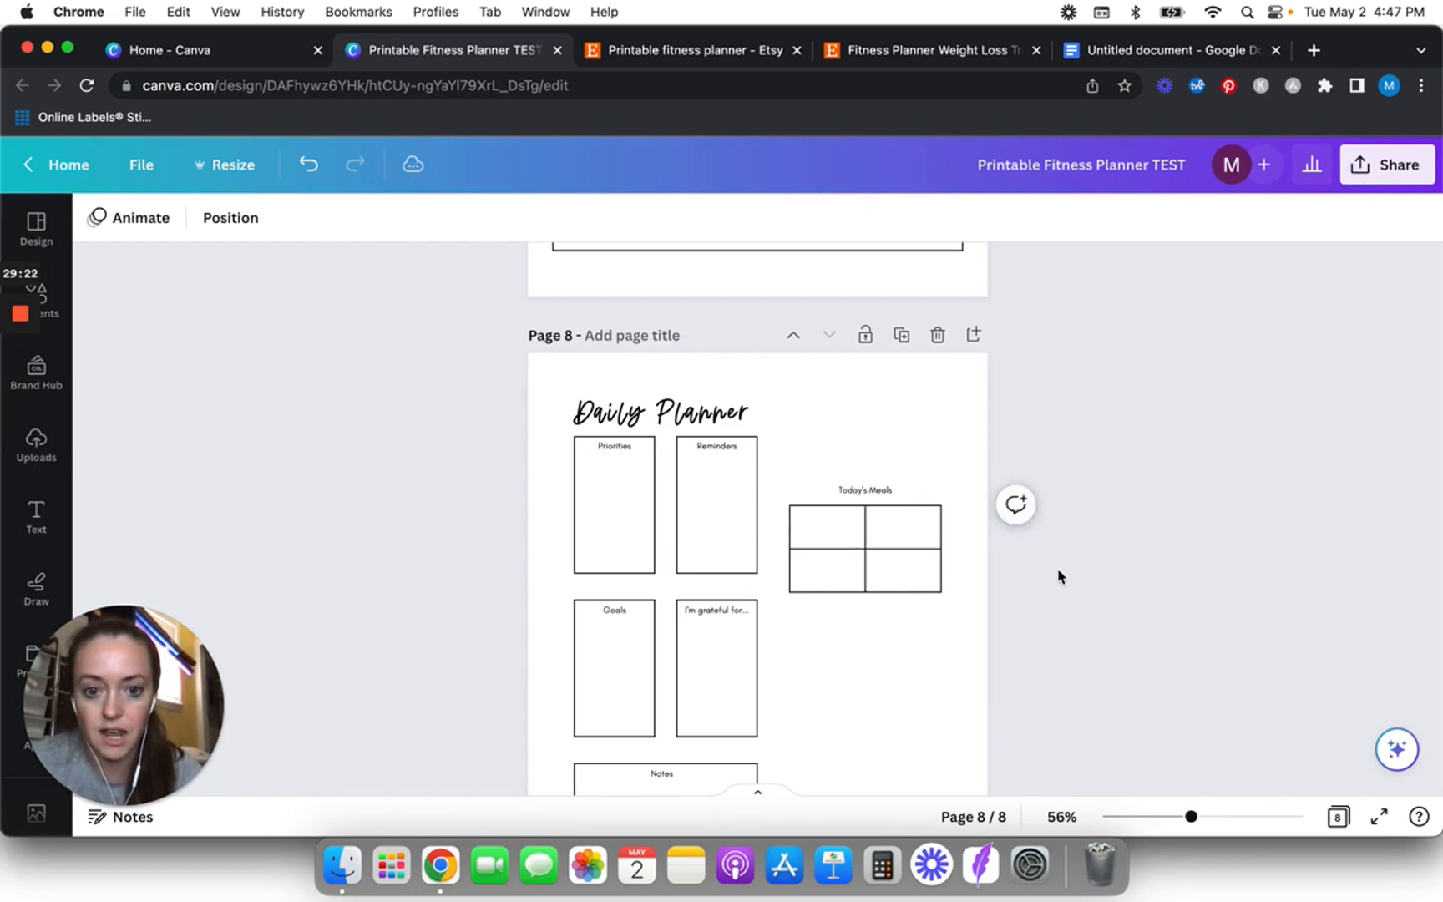
# - Duplicate the "Today's Meals" label into the table's first cell, change the copy to "Breakfast", and place it just inside the cell's top edge
pyautogui.click(865, 498)
pyautogui.press('super+d')
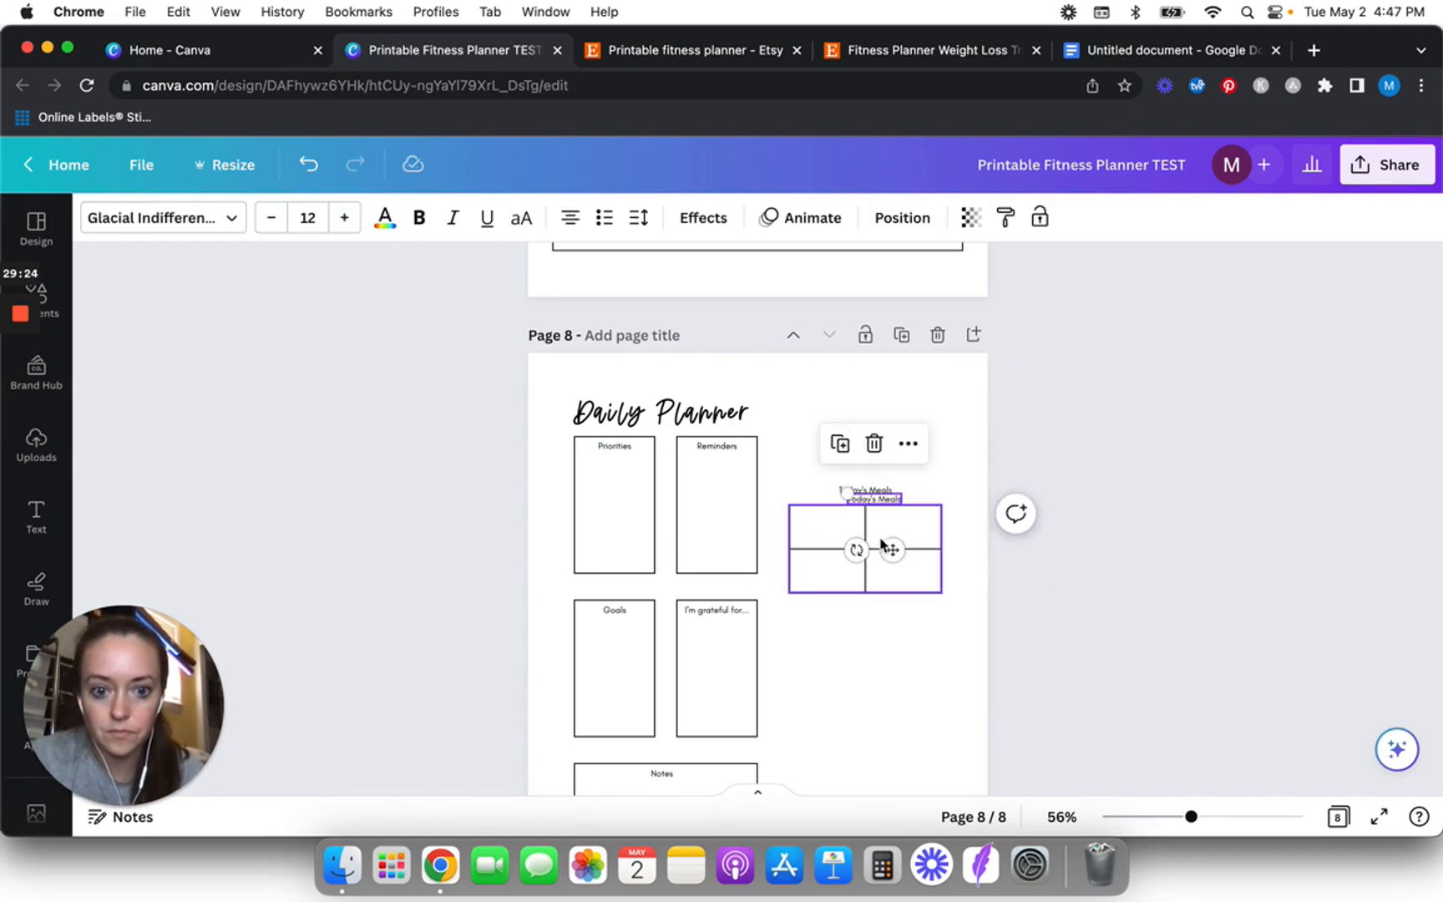
pyautogui.moveTo(892, 550); pyautogui.dragTo(842, 571)
pyautogui.scroll(3, 842, 570)
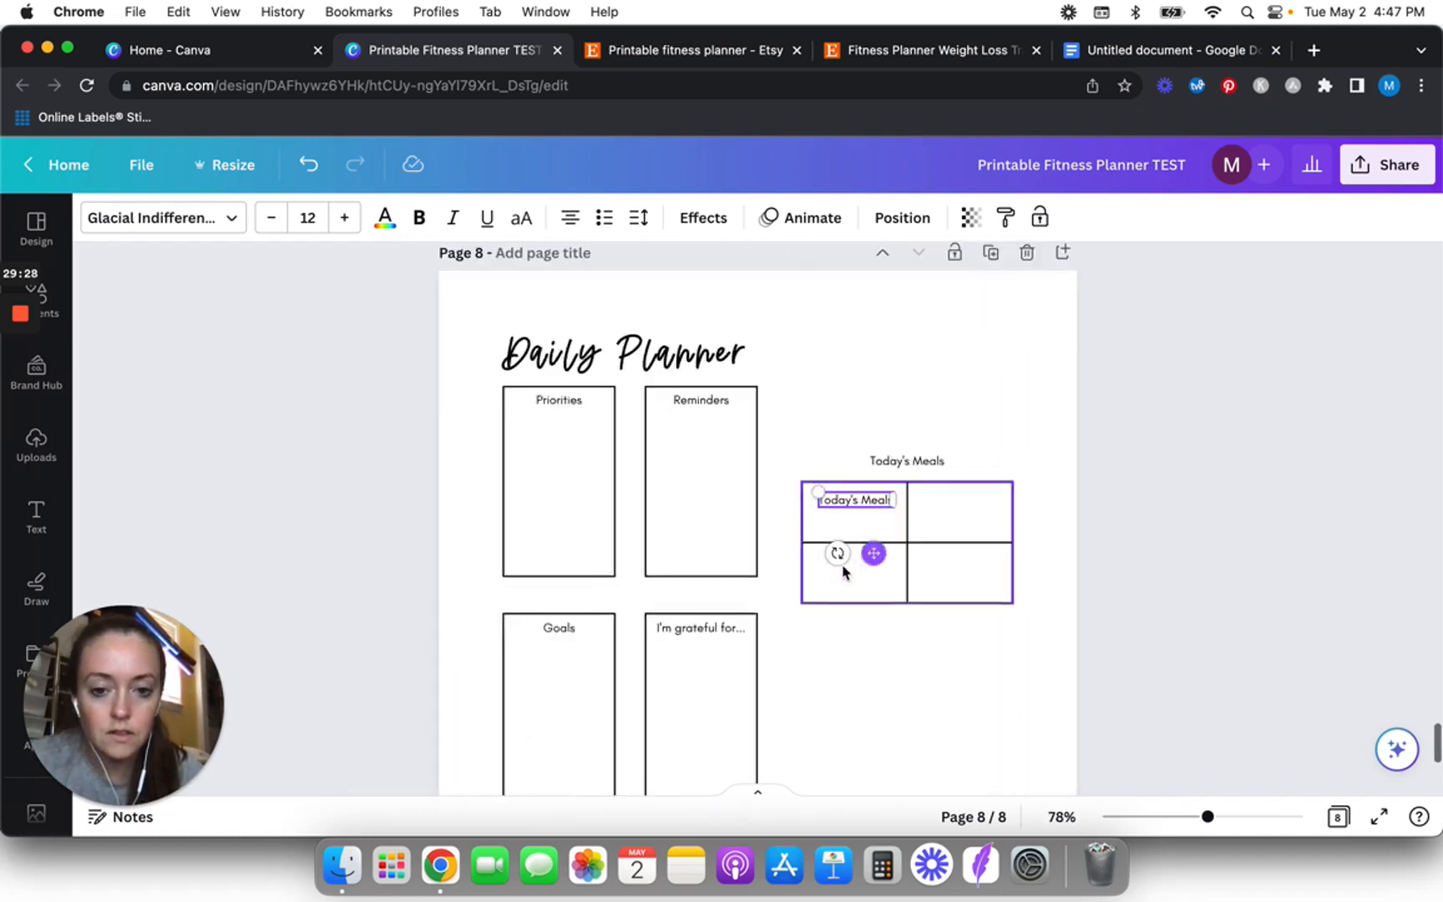
pyautogui.scroll(5, 842, 572)
pyautogui.doubleClick(1003, 422)
pyautogui.write('B')
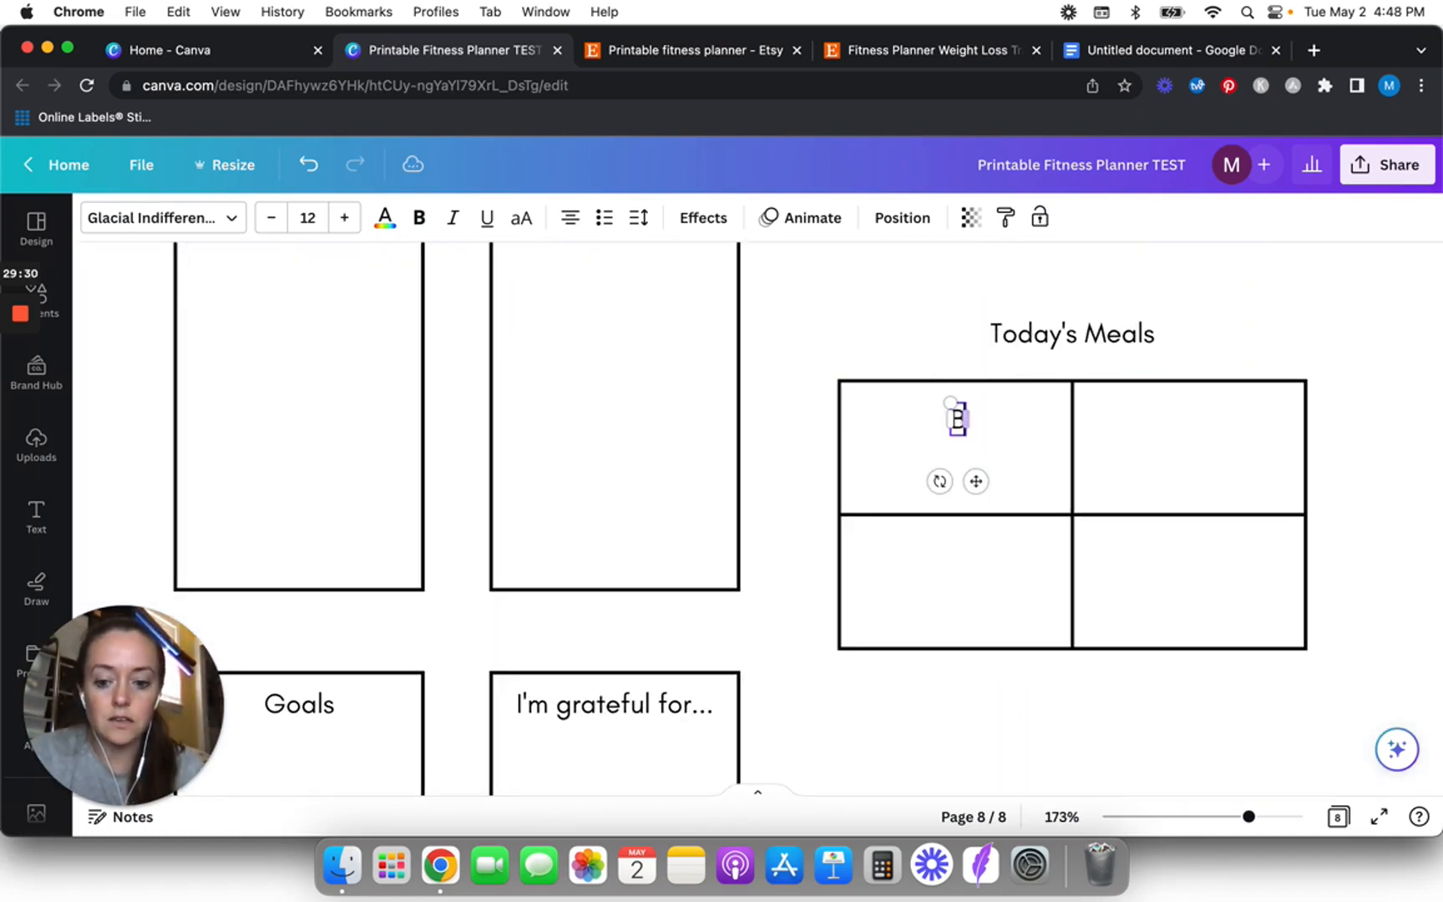
pyautogui.write('reakfast')
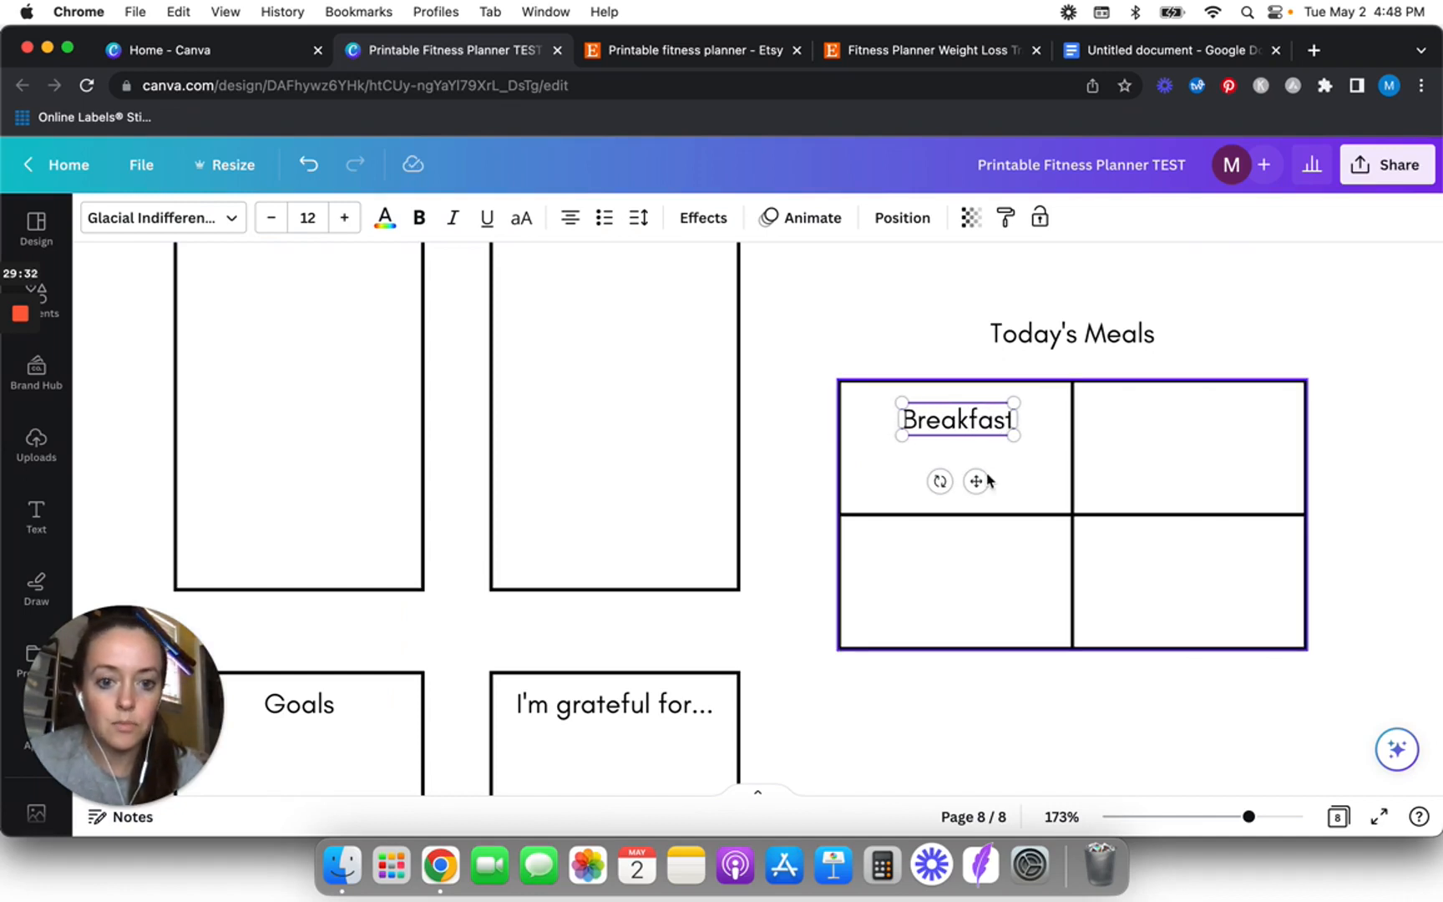
pyautogui.moveTo(974, 481); pyautogui.dragTo(979, 466)
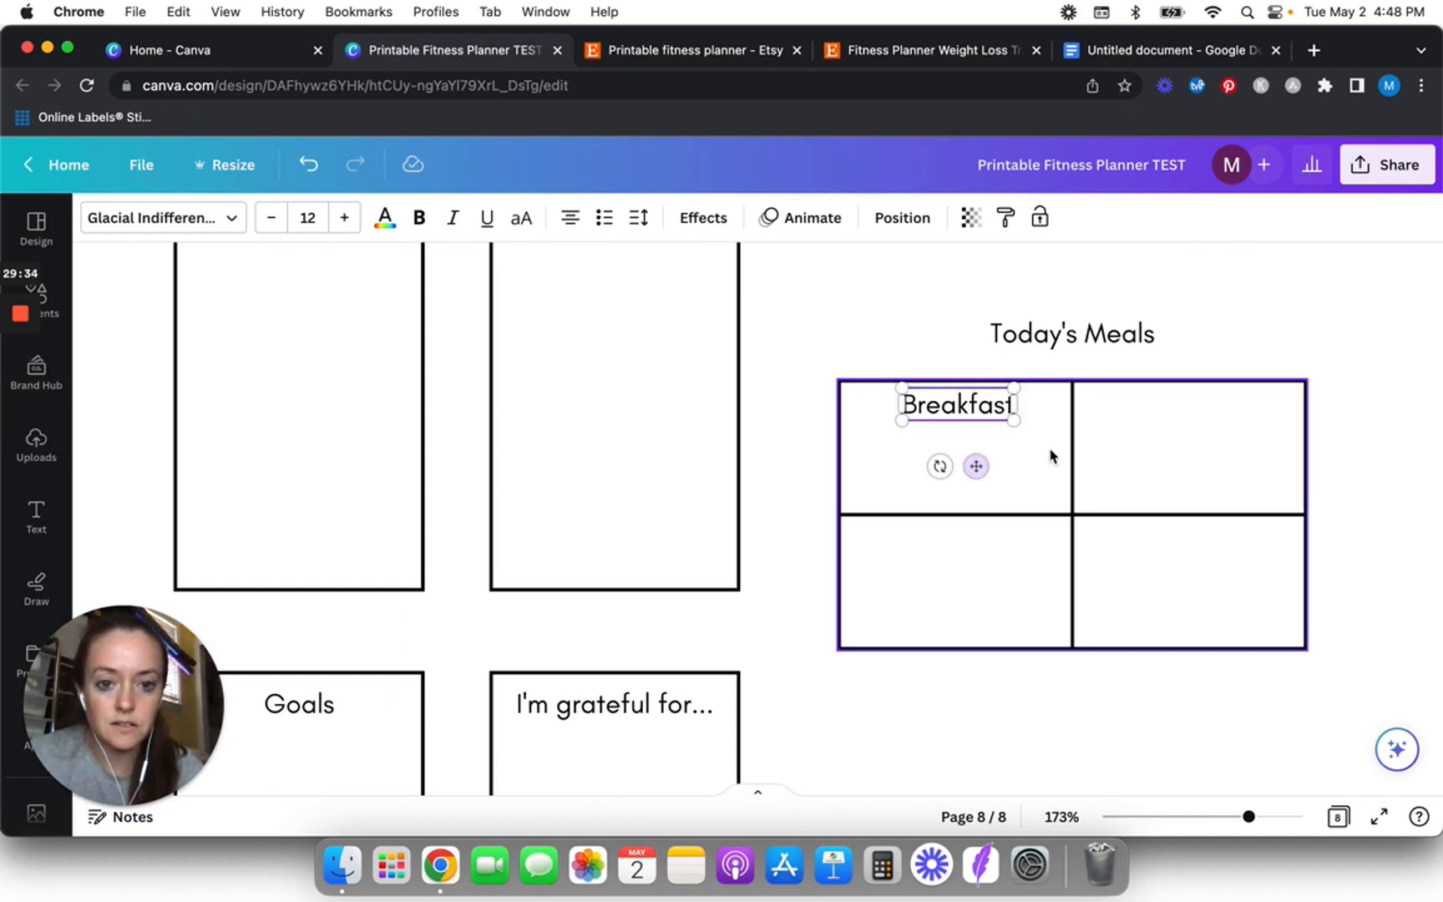
# - Duplicate the "Breakfast" label into the second cell of the table's upper row and change the copy to "Lunch"
pyautogui.press('super+d')
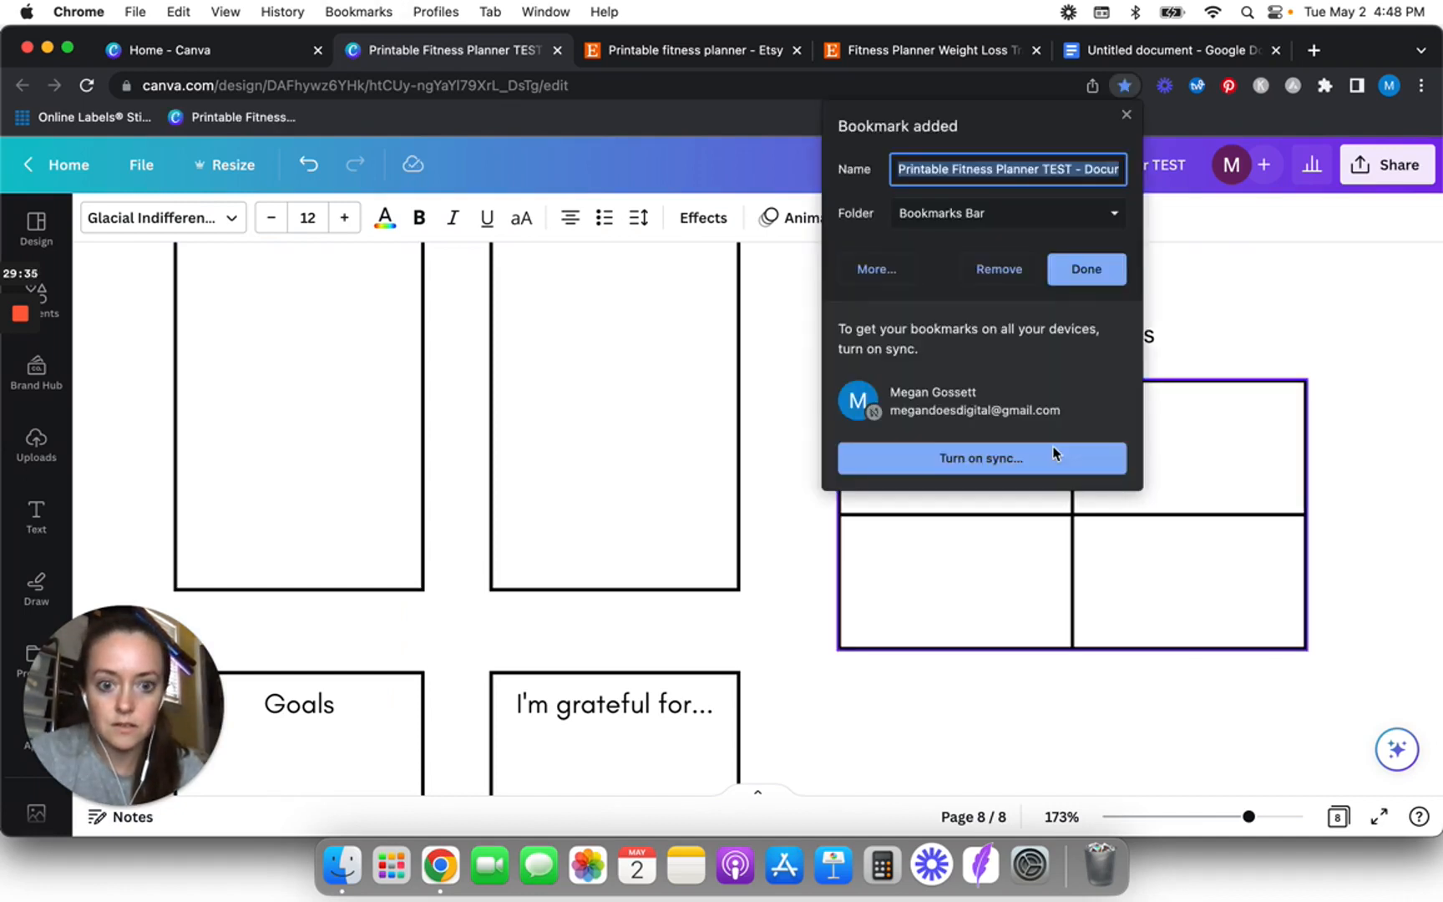
pyautogui.click(991, 282)
pyautogui.click(961, 419)
pyautogui.click(974, 403)
pyautogui.press('super+d')
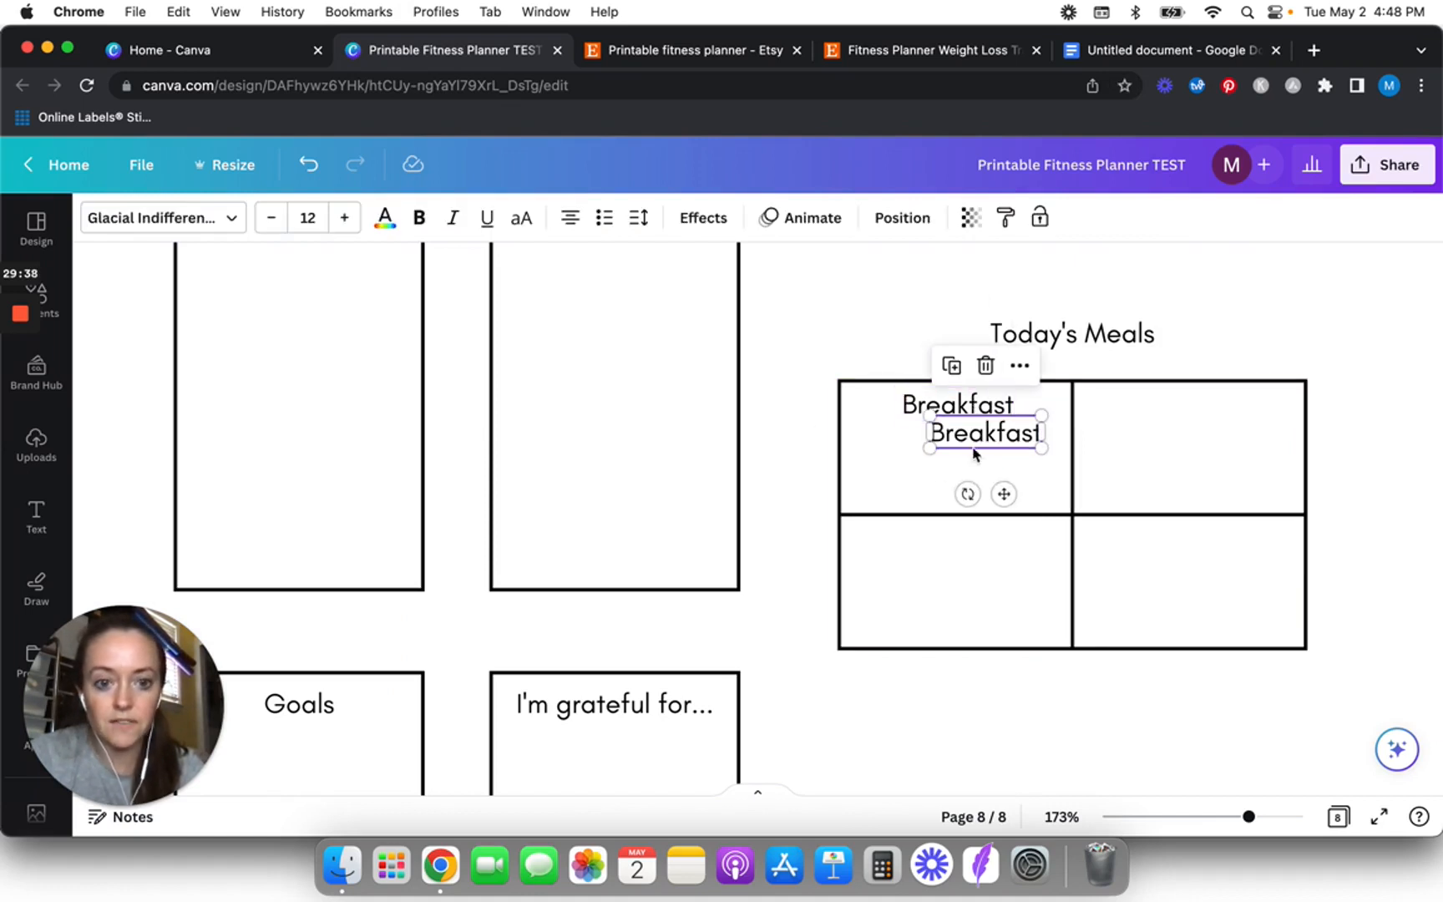
pyautogui.moveTo(1006, 494); pyautogui.dragTo(1210, 468)
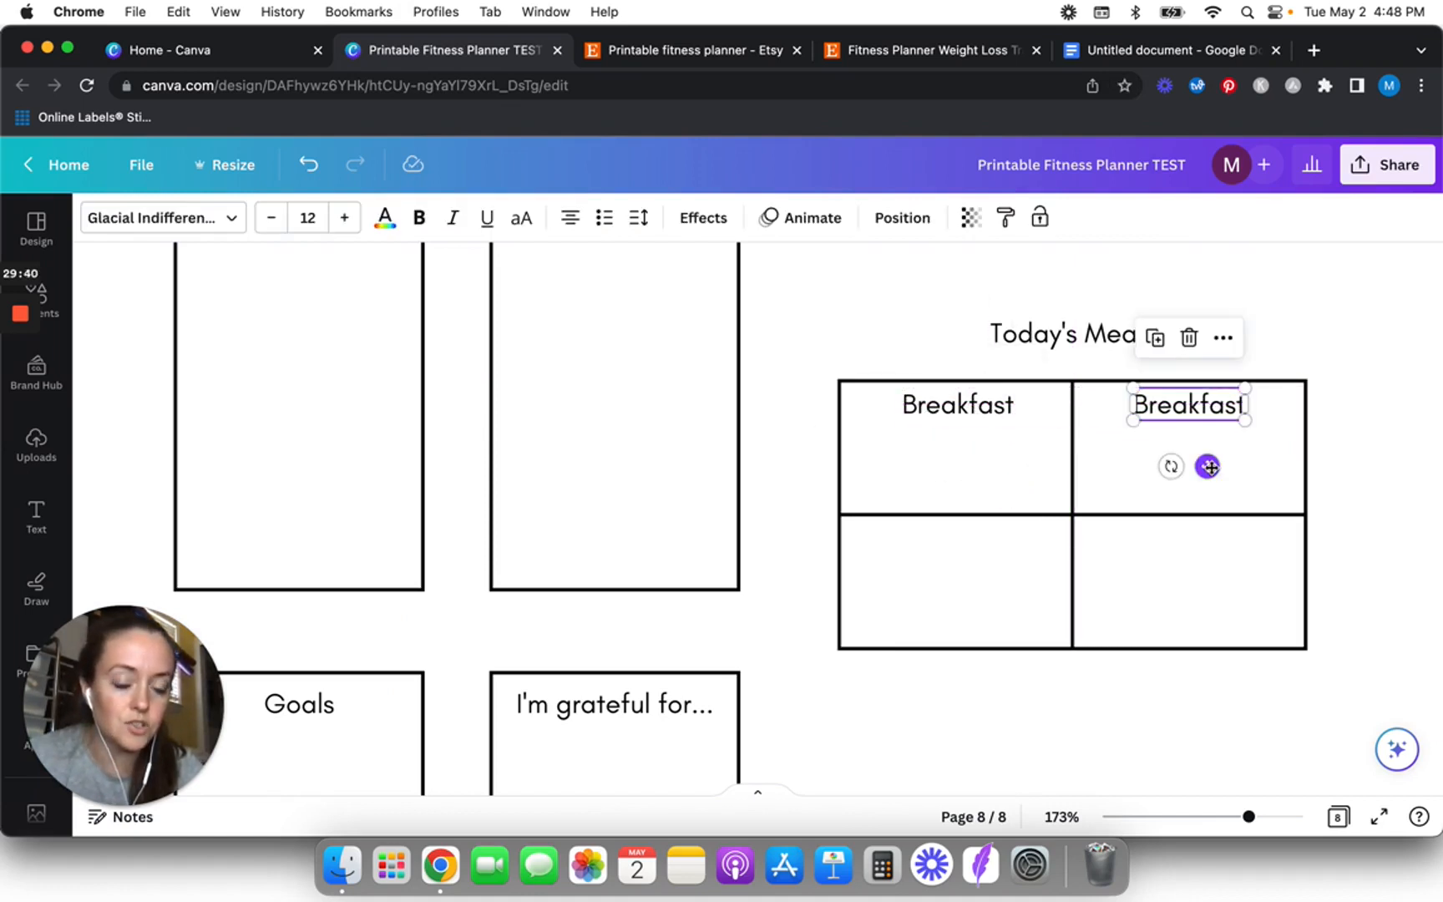
pyautogui.doubleClick(1196, 415)
pyautogui.write('Lunch')
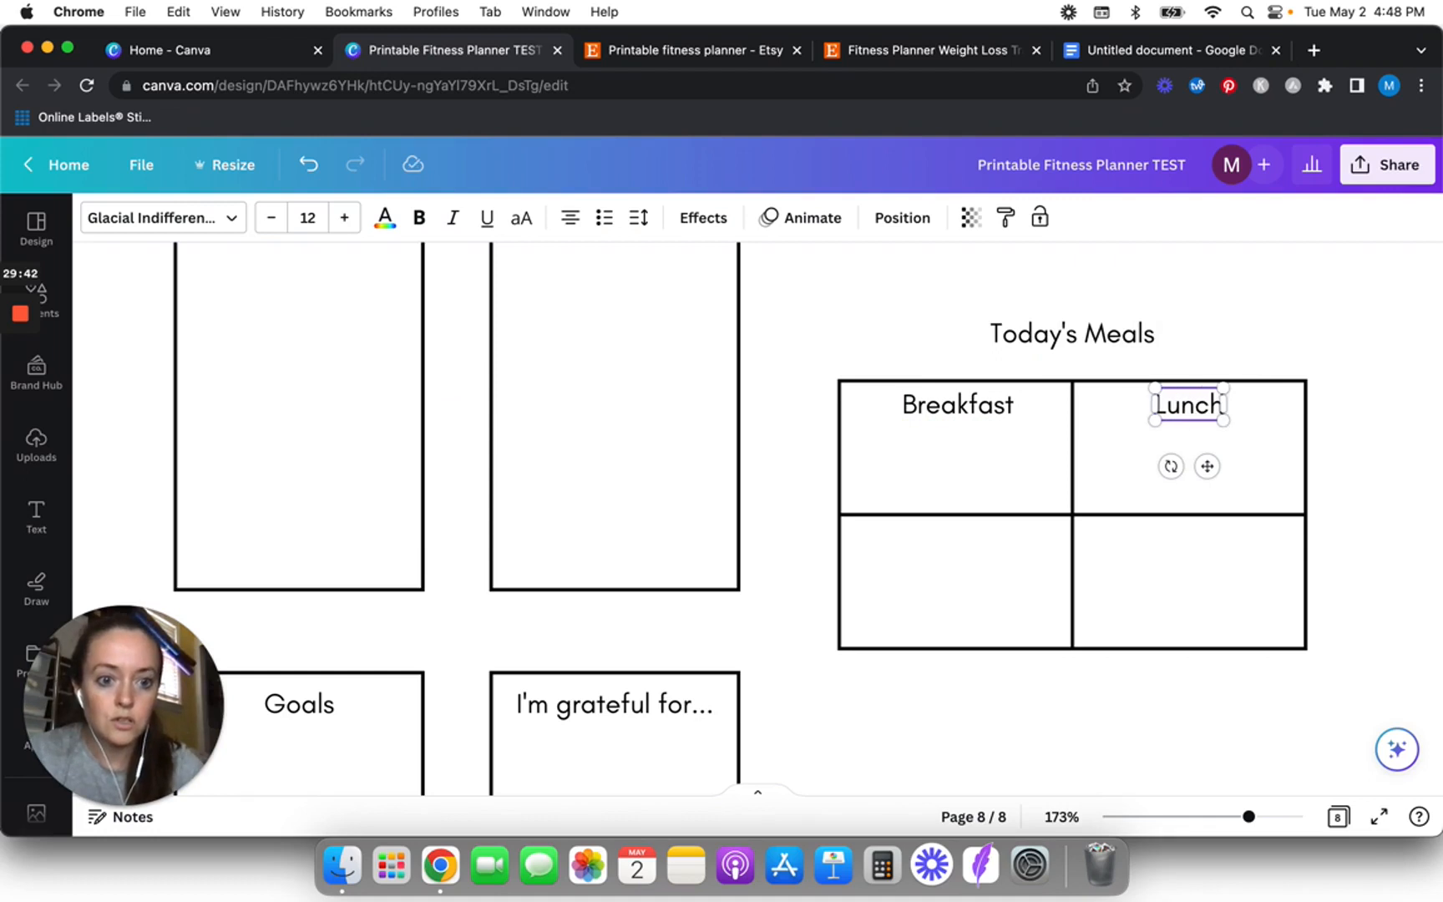
pyautogui.click(1324, 467)
# - Duplicate the "Lunch" label into the first cell of the table's lower row and change the copy to "Dinner"
pyautogui.click(1189, 404)
pyautogui.press('super+d')
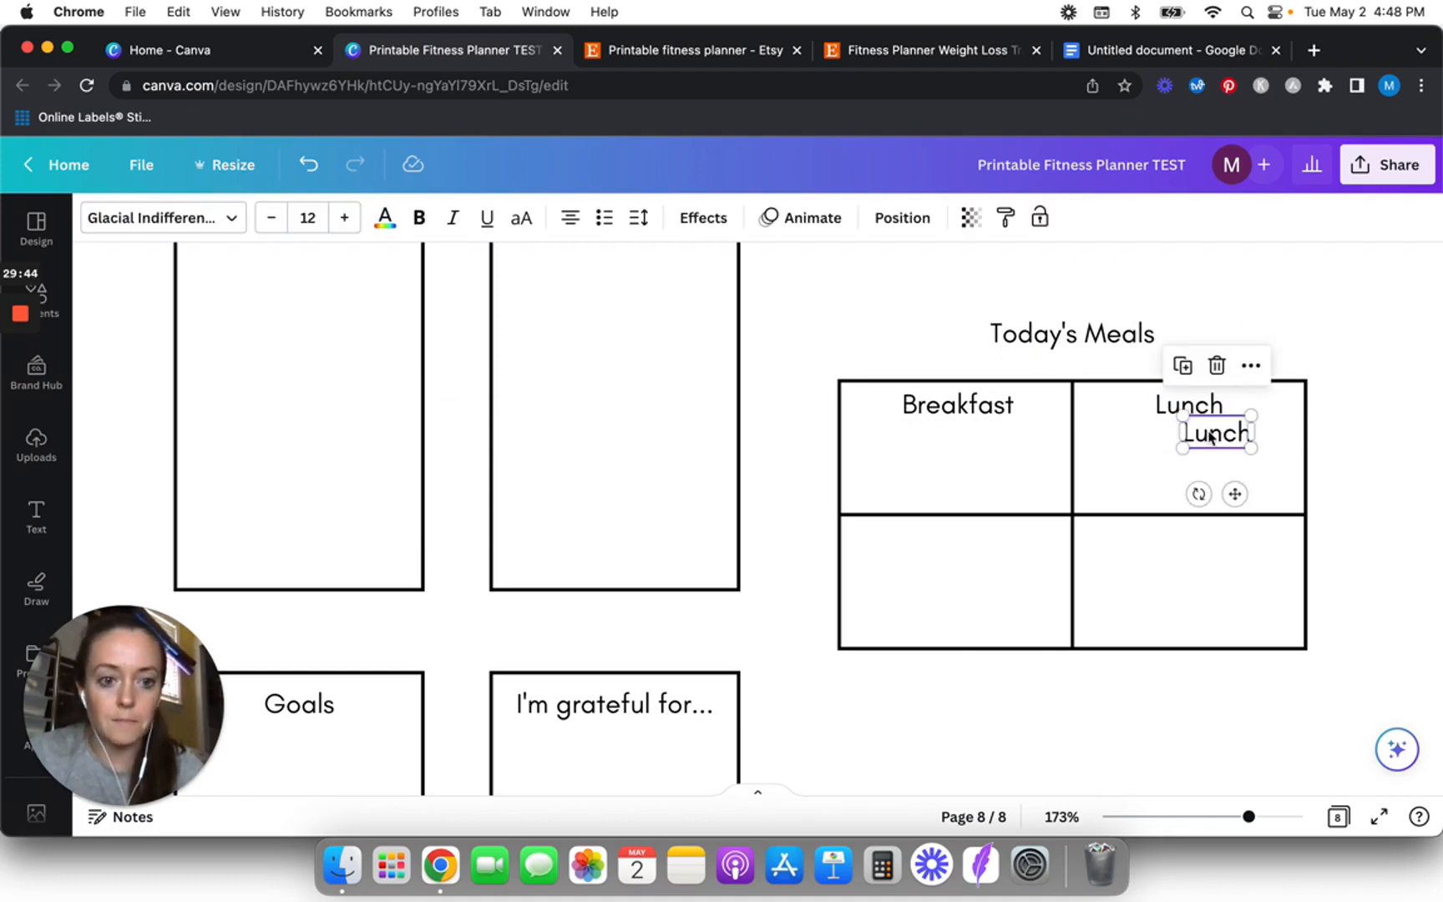
pyautogui.moveTo(1203, 432); pyautogui.dragTo(956, 540)
pyautogui.doubleClick(957, 539)
pyautogui.write('Dinner')
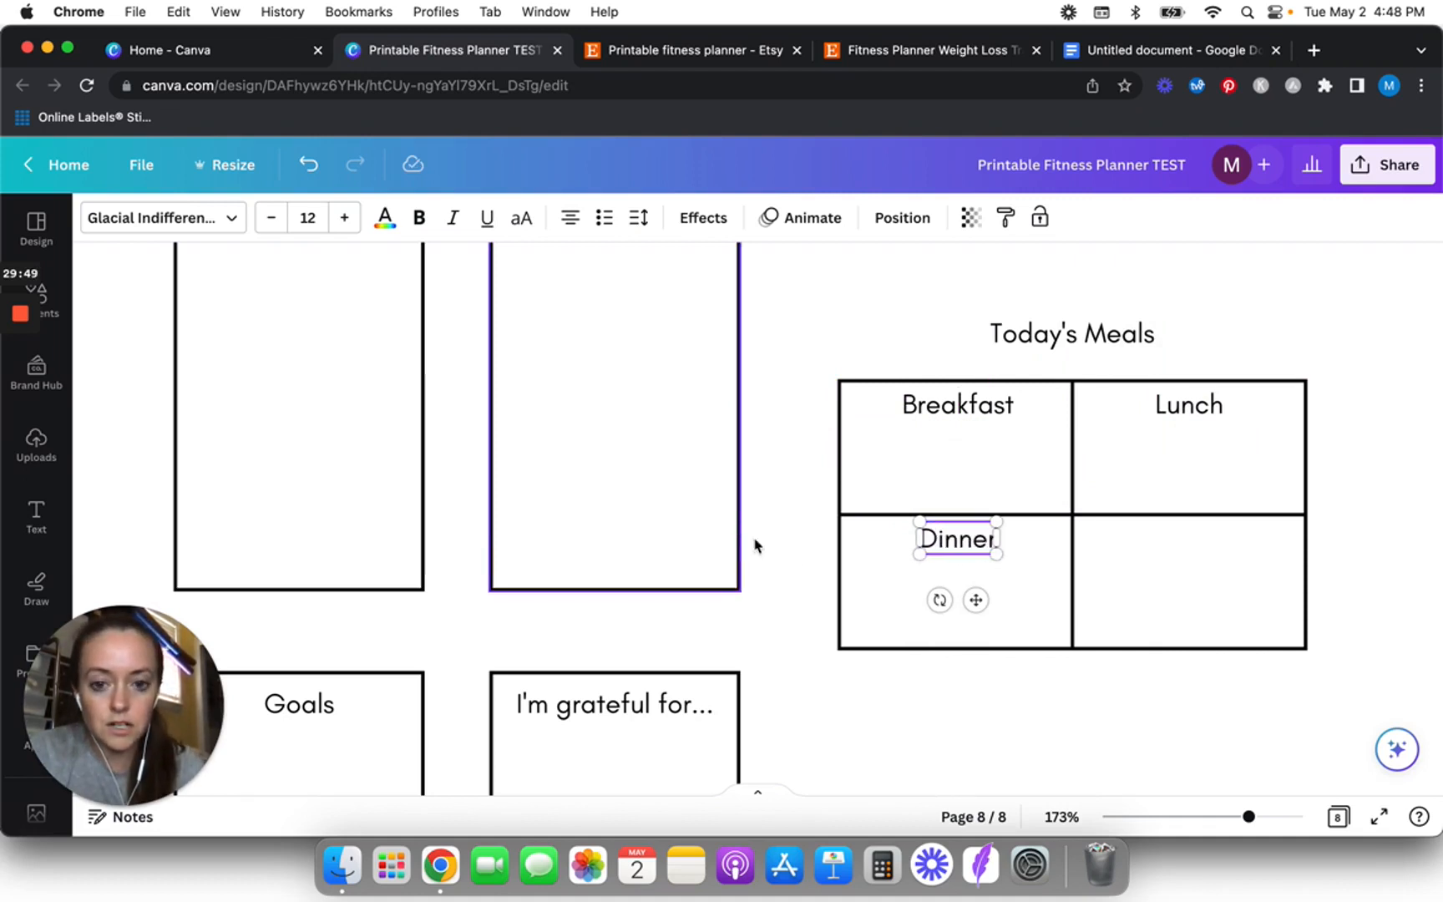
pyautogui.click(793, 561)
# - Duplicate the "Dinner" label into the table's last empty cell and change the copy to "Snacks"
pyautogui.click(947, 551)
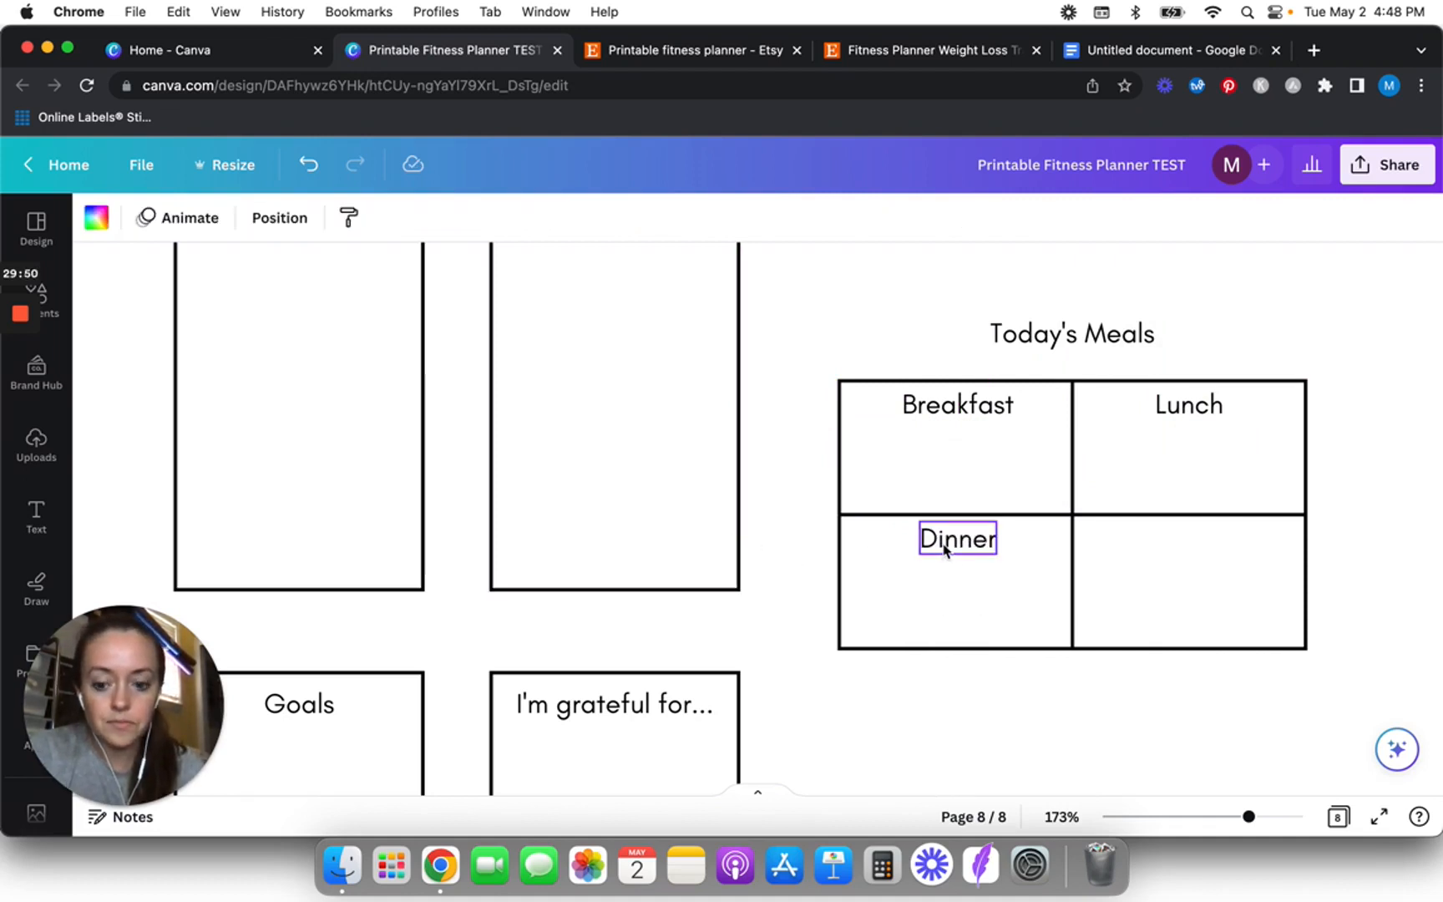
pyautogui.press('super+d')
pyautogui.moveTo(1010, 574); pyautogui.dragTo(1202, 544)
pyautogui.doubleClick(1194, 539)
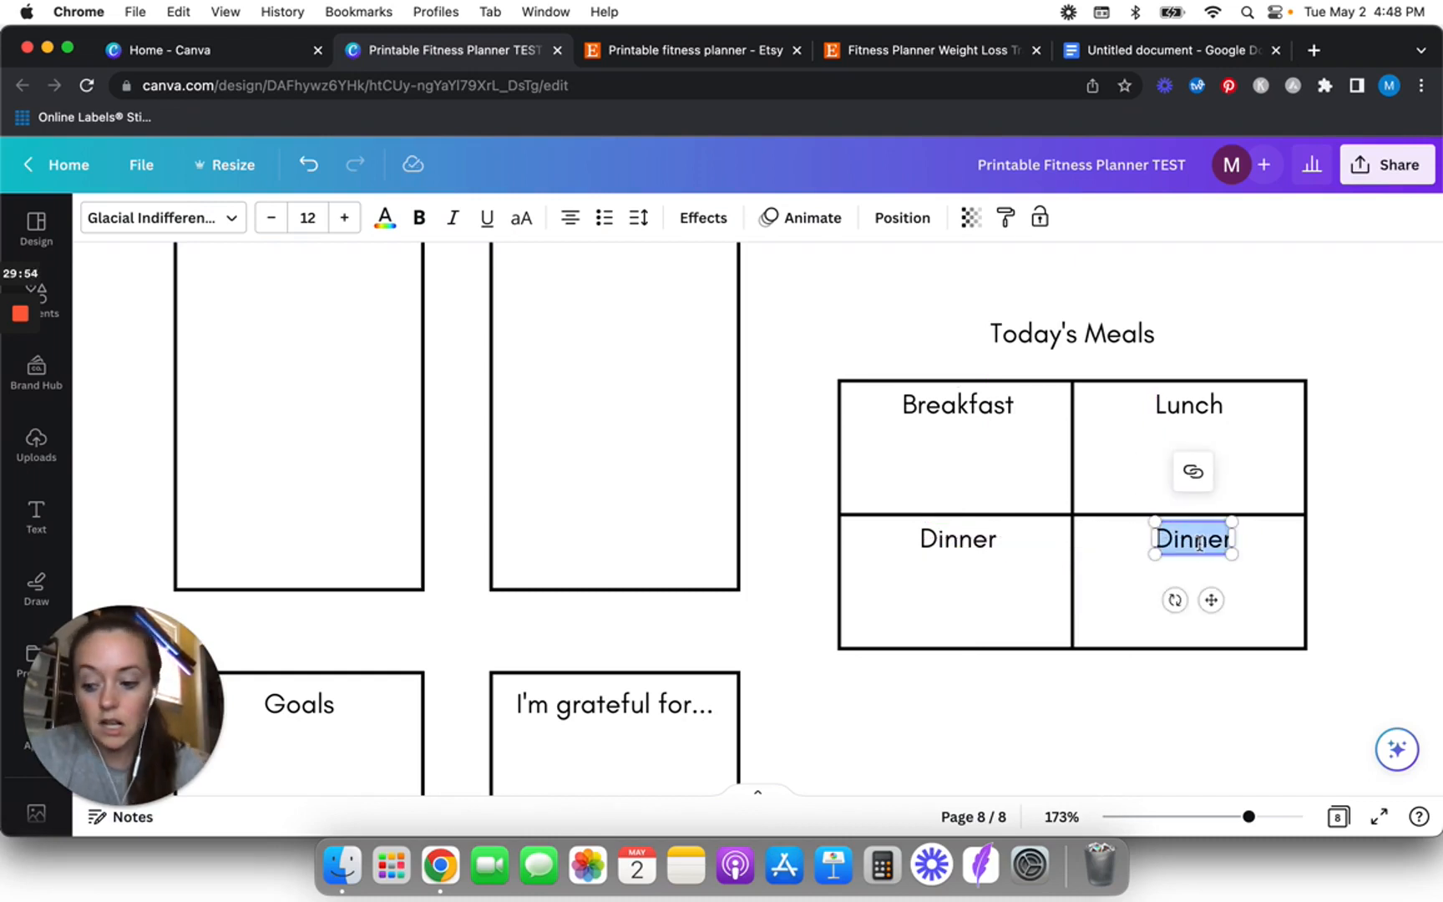
pyautogui.write('Snacks')
pyautogui.click(1345, 533)
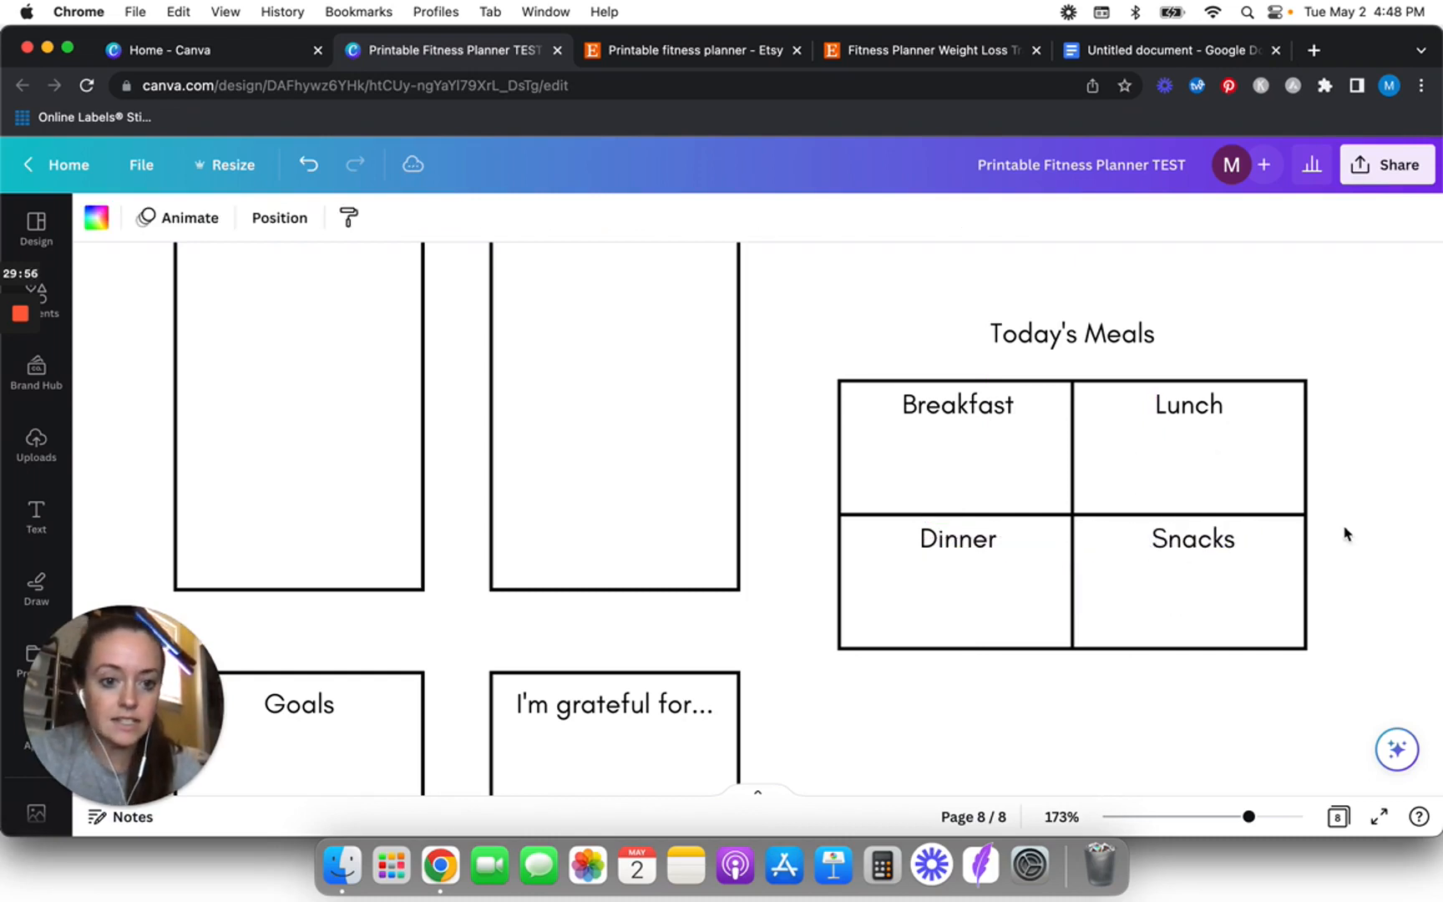
# - Move the "Today's Meals" label closer to the meal table and stretch the table slightly taller
pyautogui.scroll(-3, 1345, 533)
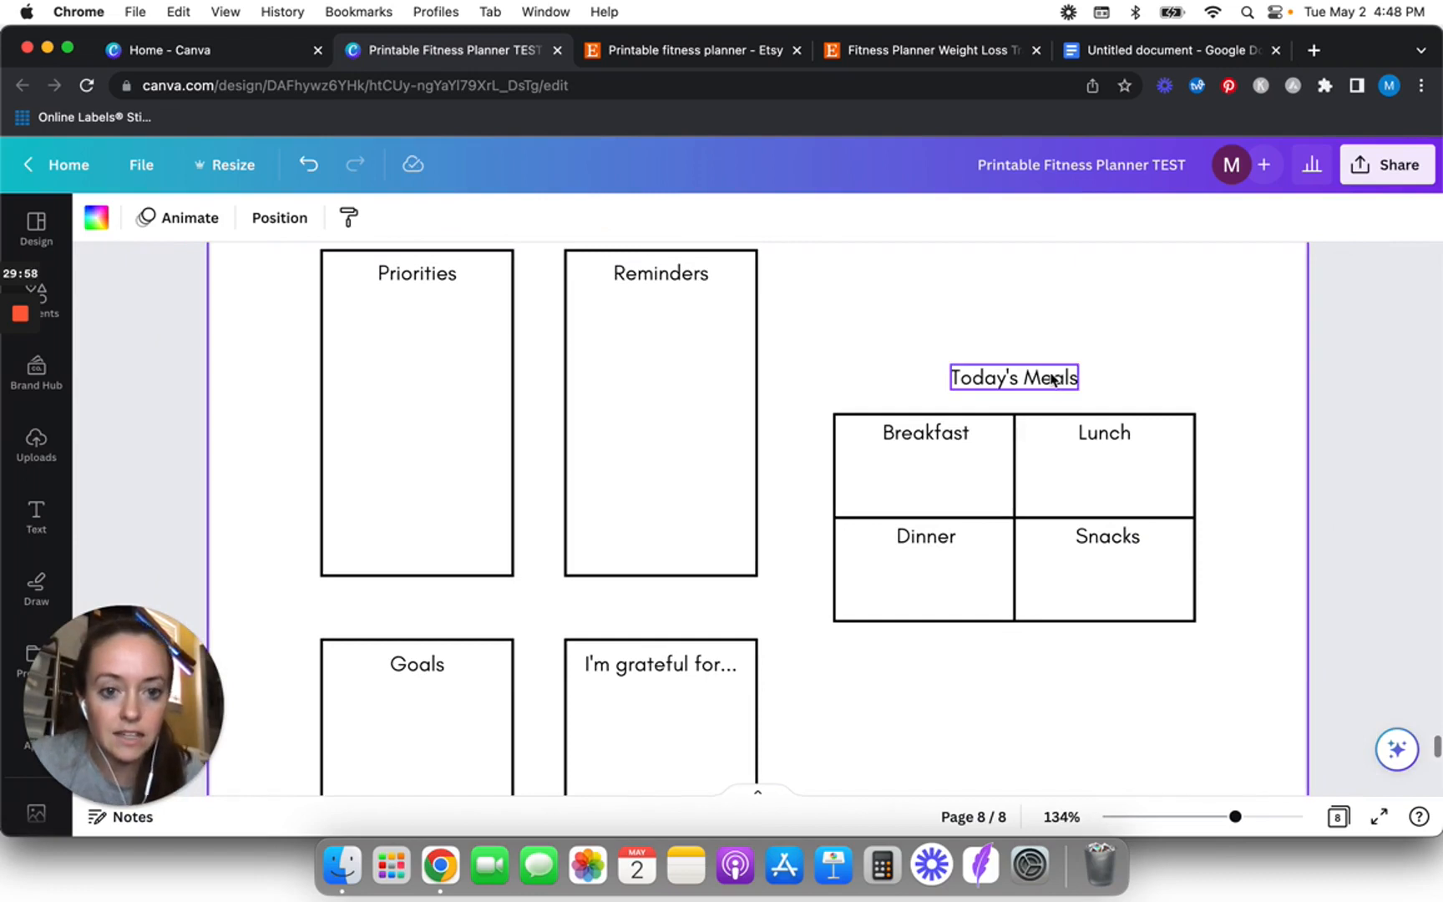
pyautogui.moveTo(1056, 377); pyautogui.dragTo(1050, 392)
pyautogui.click(961, 501)
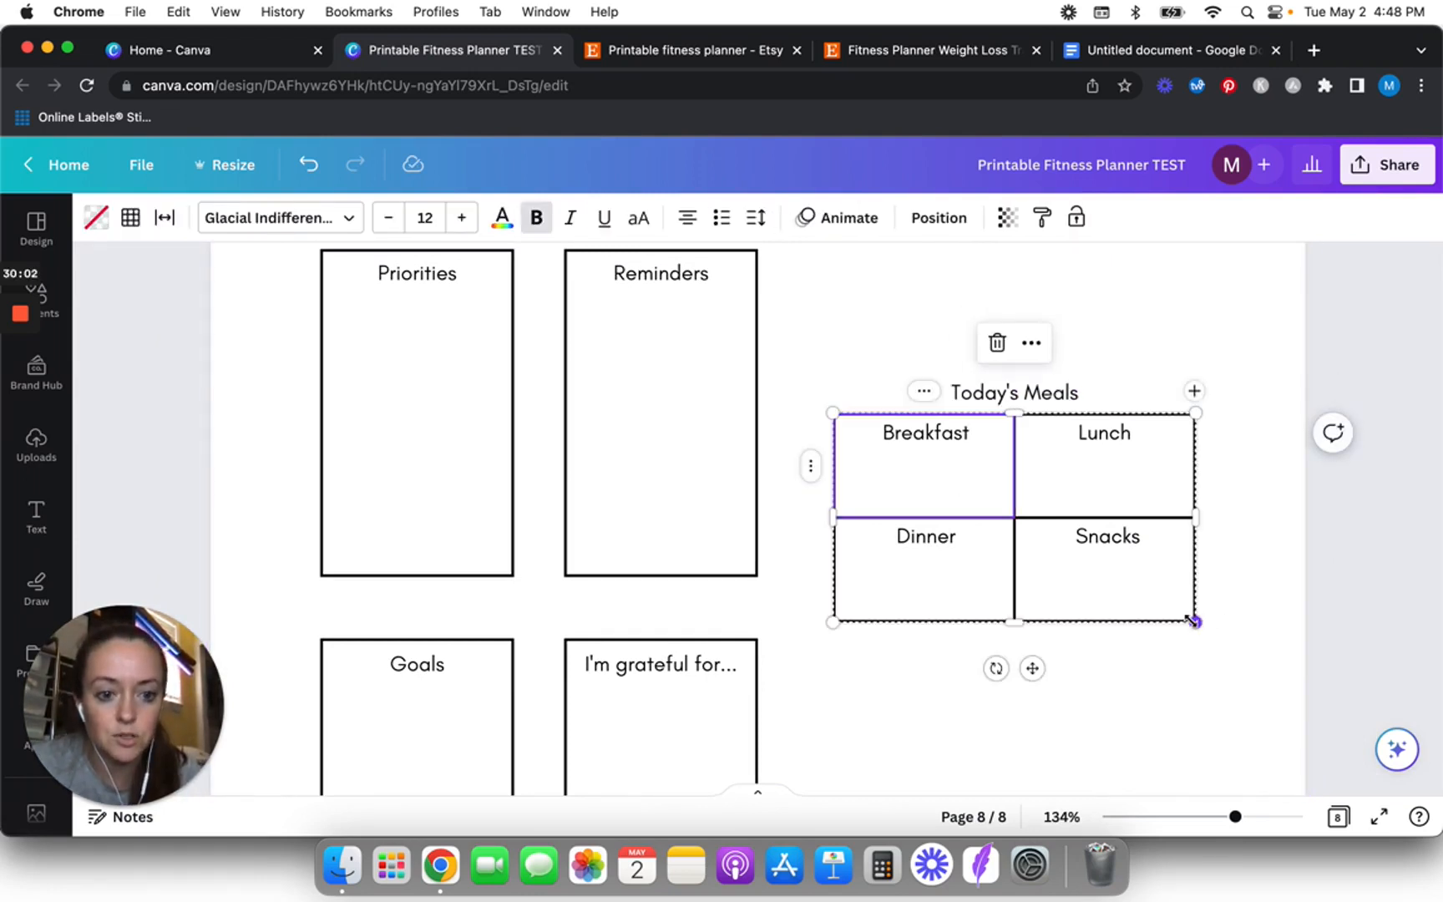
pyautogui.moveTo(1196, 623); pyautogui.dragTo(1198, 651)
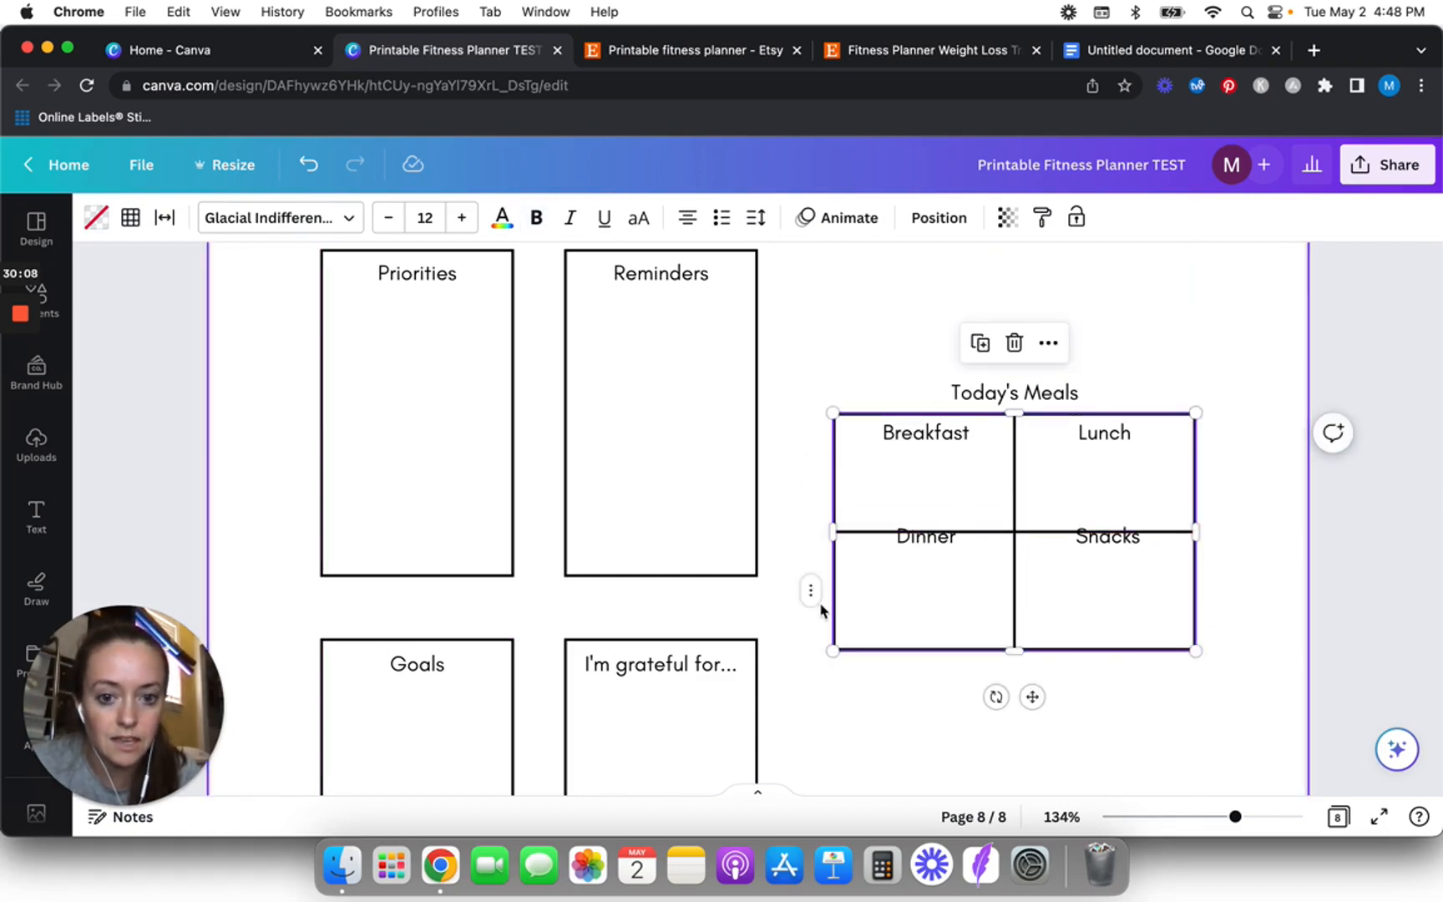
# - Lower the "Dinner" and "Snacks" labels so they sit just inside the top edges of their cells
pyautogui.scroll(5, 815, 593)
pyautogui.click(1104, 479)
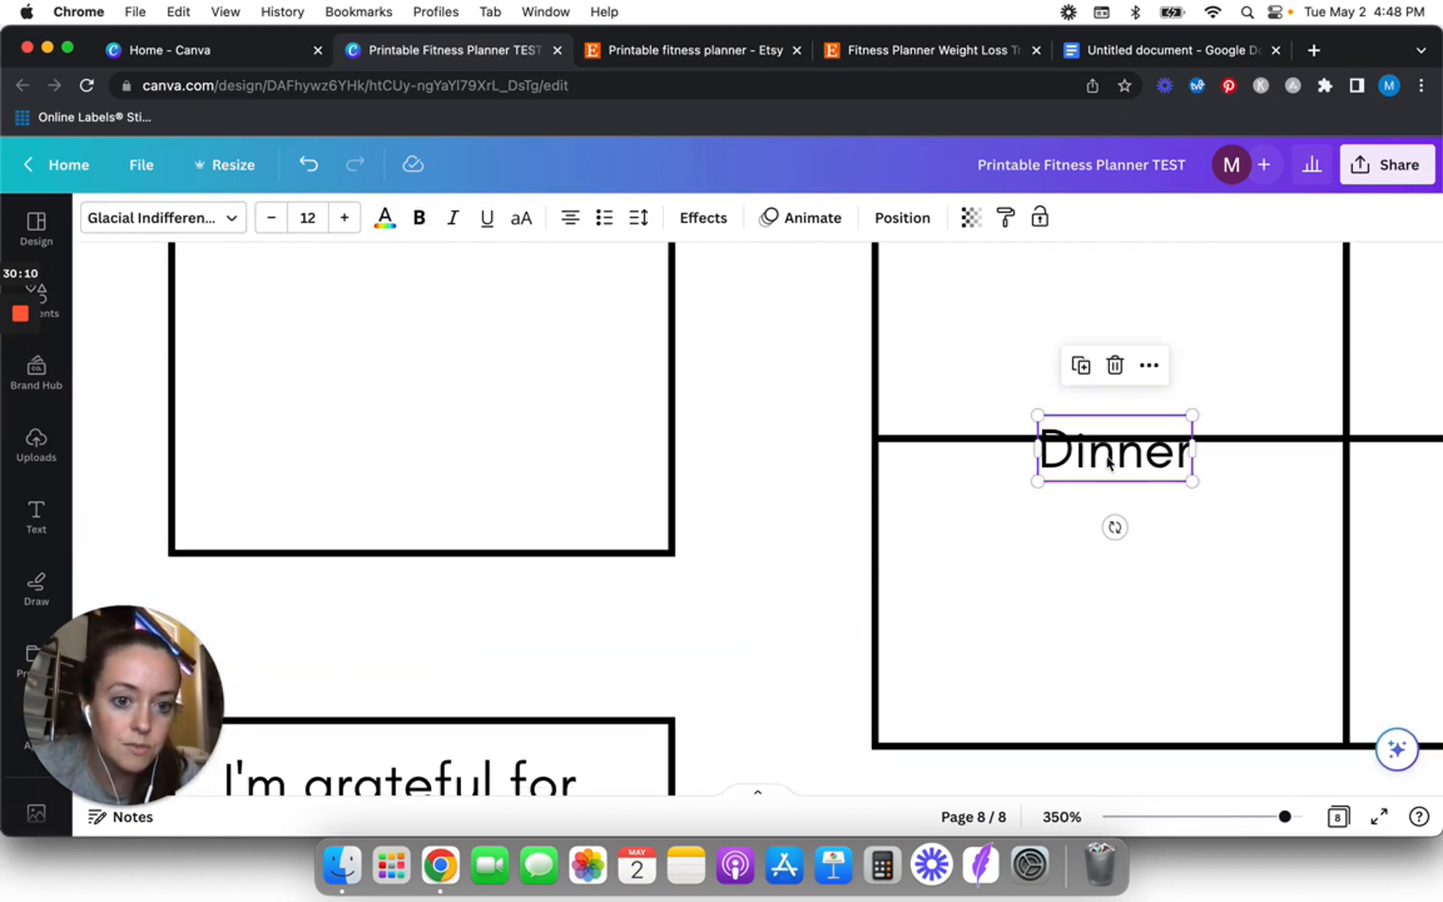
pyautogui.moveTo(1106, 461); pyautogui.dragTo(1108, 493)
pyautogui.hscroll(5, 1108, 492)
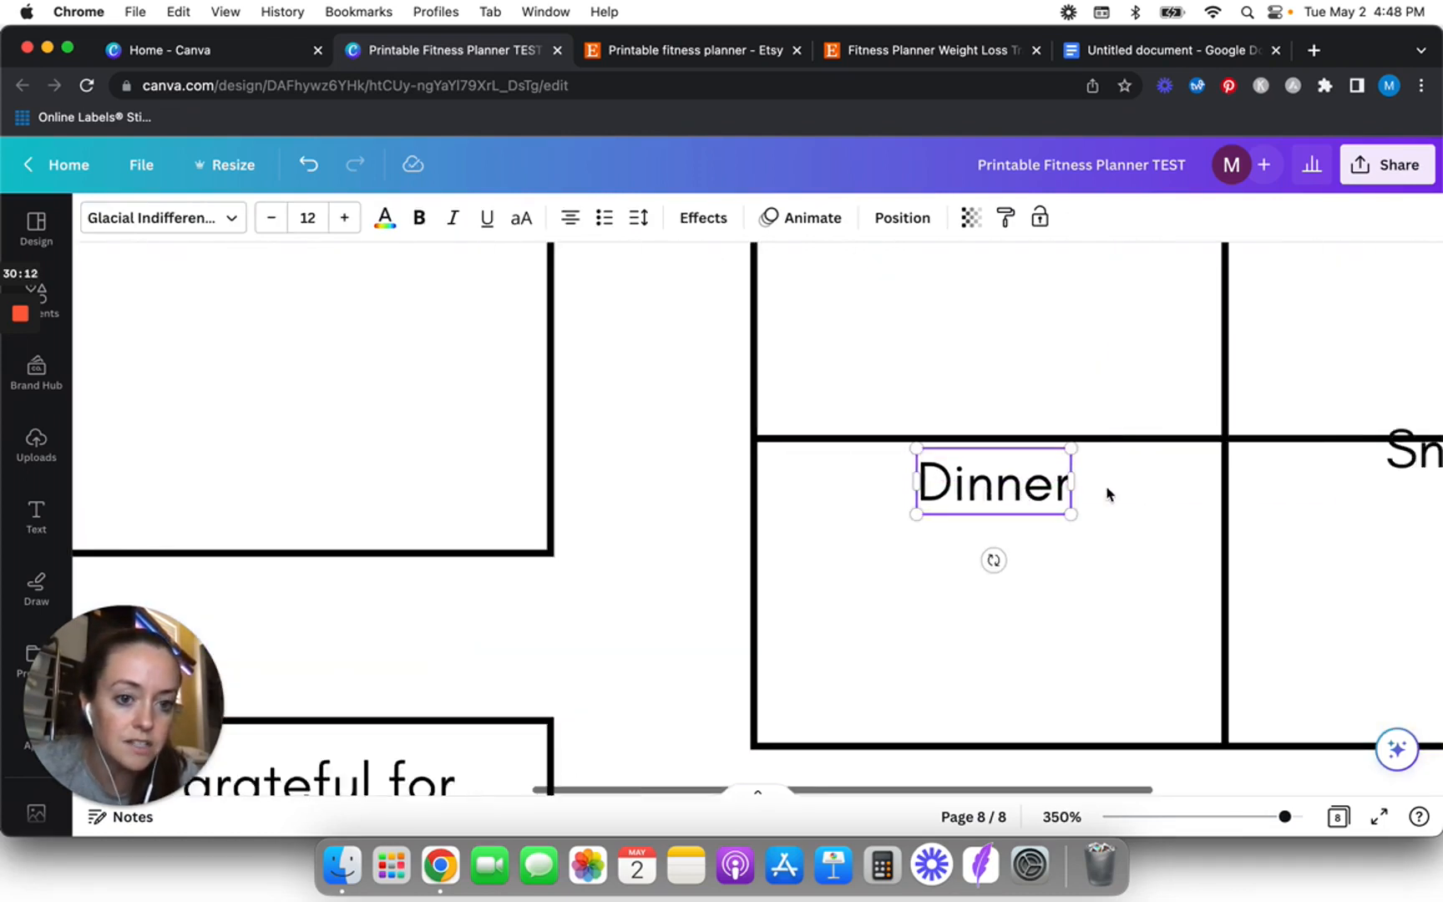
pyautogui.click(1278, 462)
pyautogui.moveTo(1278, 462); pyautogui.dragTo(1279, 495)
pyautogui.scroll(-10, 1279, 495)
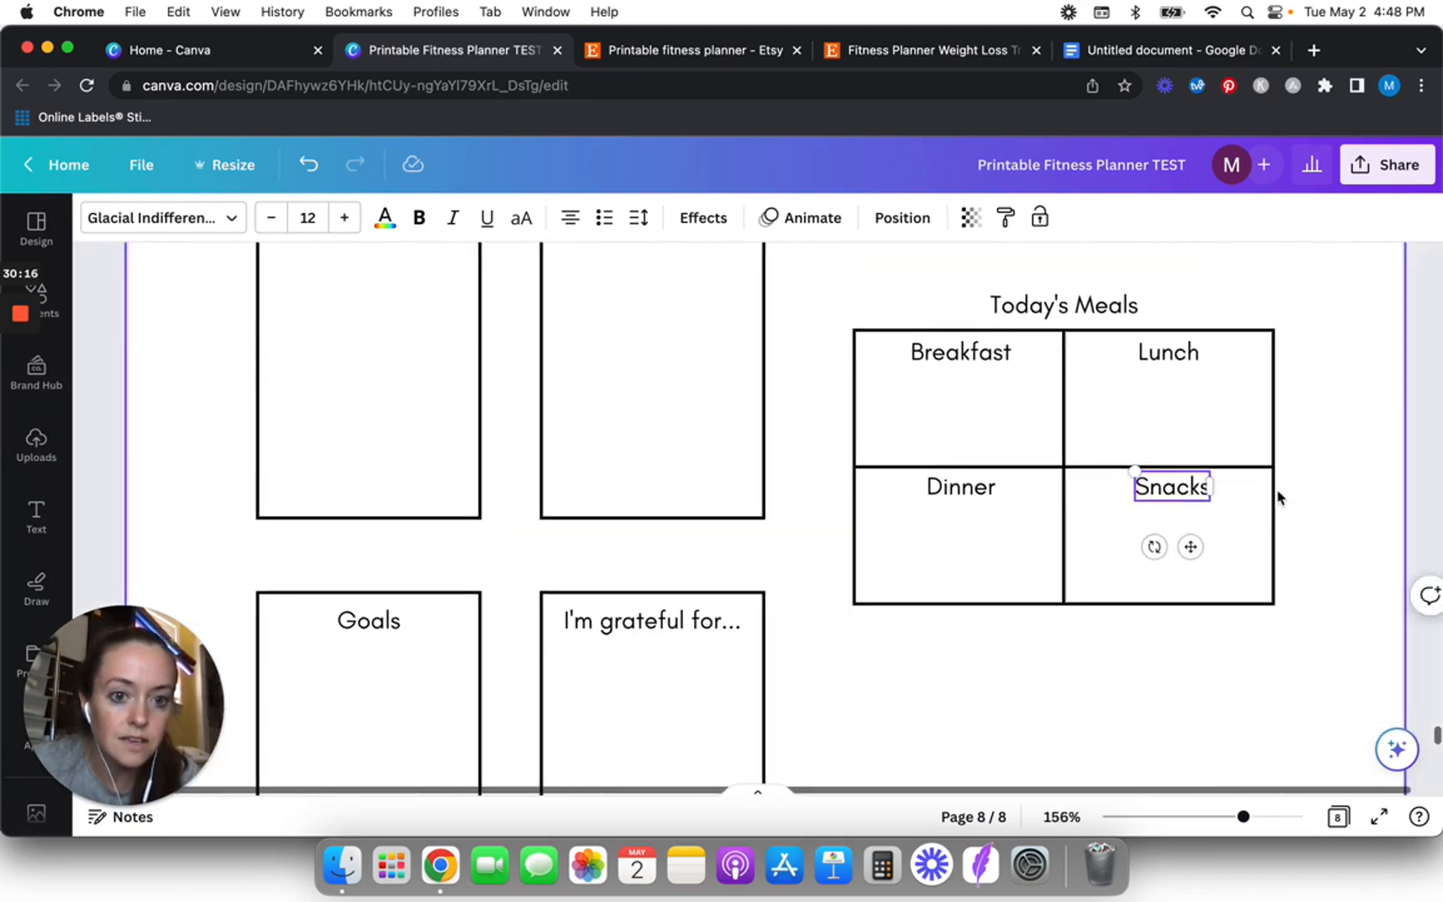
# - Move the meal table together with the "Today's Meals" label and its cell labels slightly higher on the page
pyautogui.click(1215, 438)
pyautogui.scroll(-5, 1215, 439)
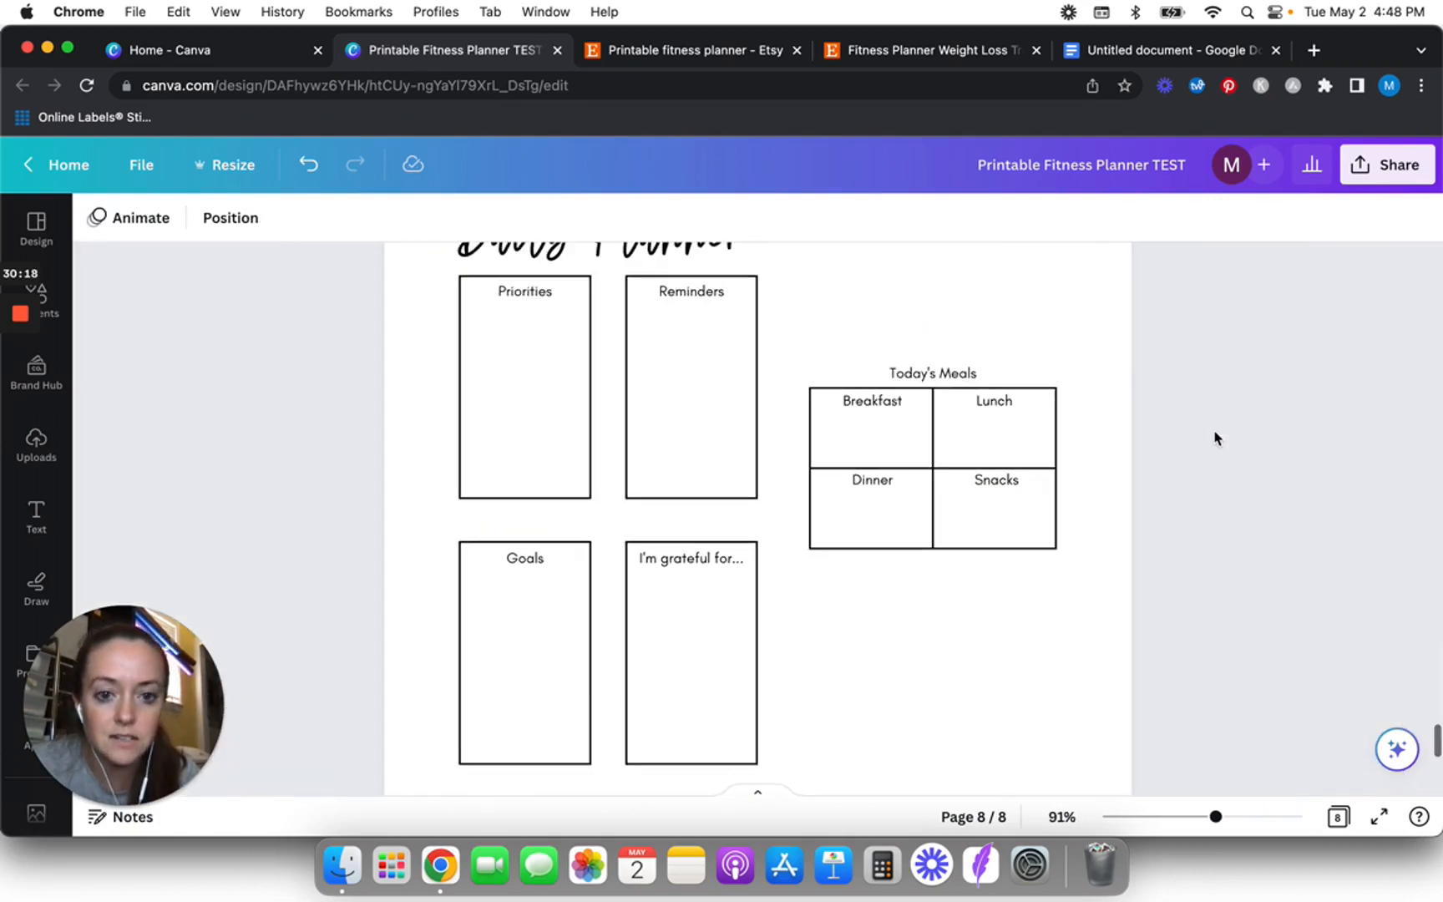
pyautogui.moveTo(806, 354); pyautogui.dragTo(982, 583)
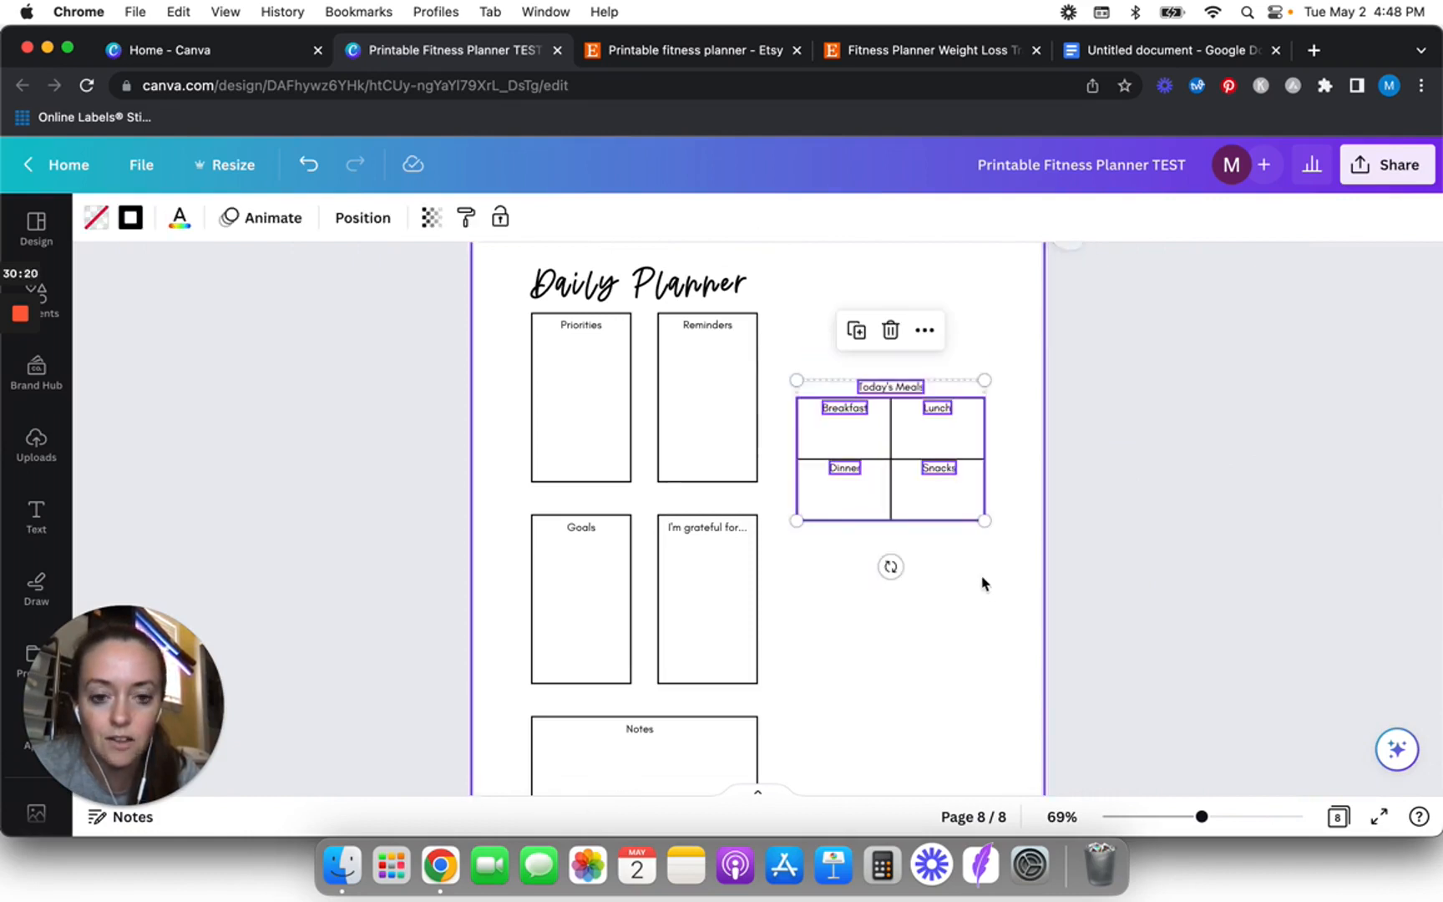
pyautogui.moveTo(944, 503); pyautogui.dragTo(941, 468)
pyautogui.click(1095, 473)
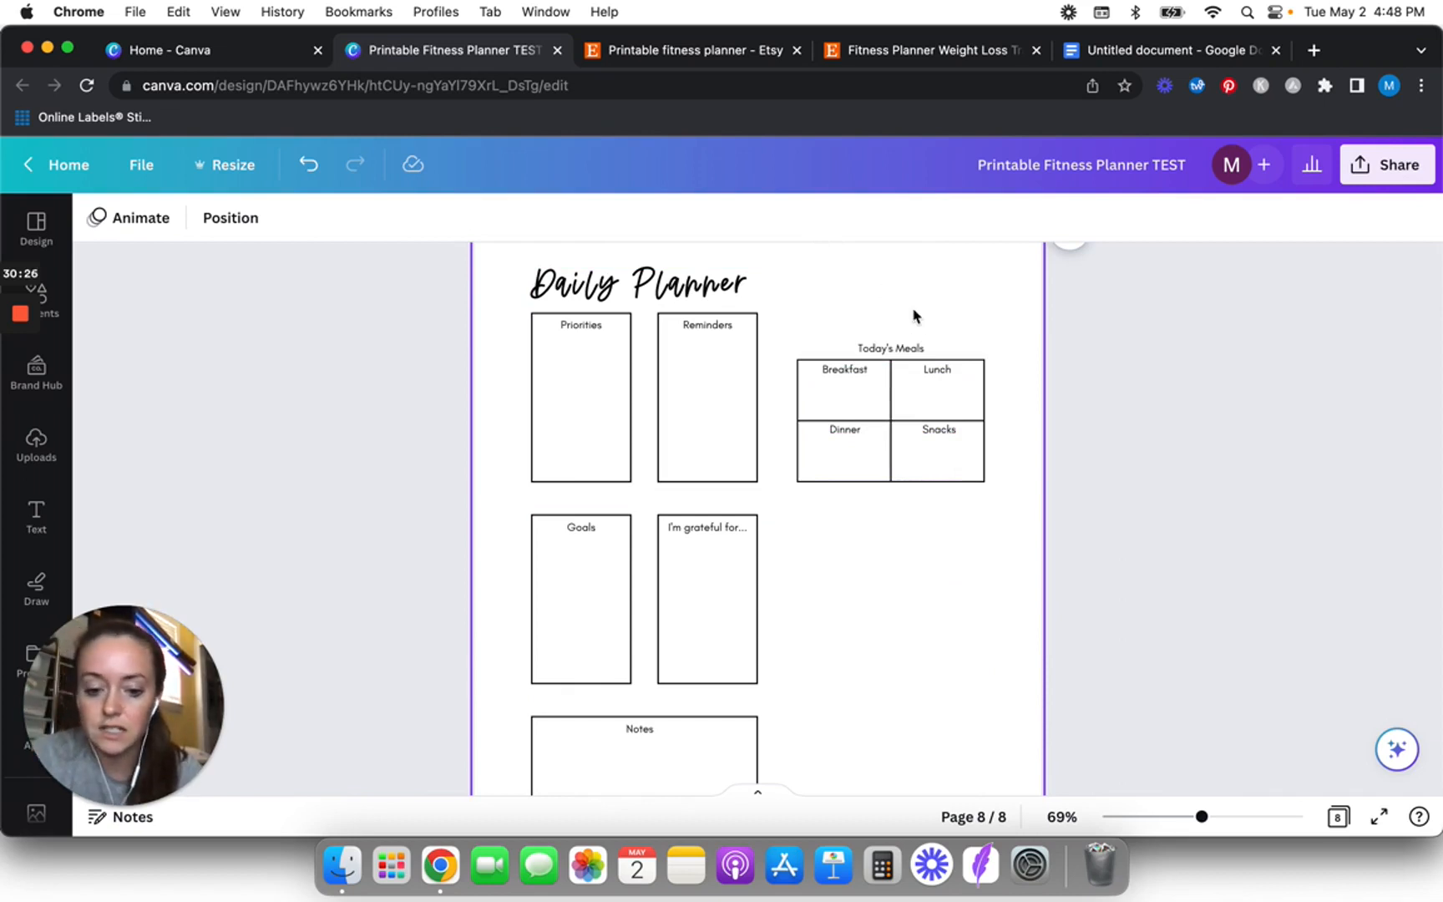
# - Duplicate the "Today's Meals" label beside the "Daily Planner" title and change the copy to "Date:"
pyautogui.click(884, 353)
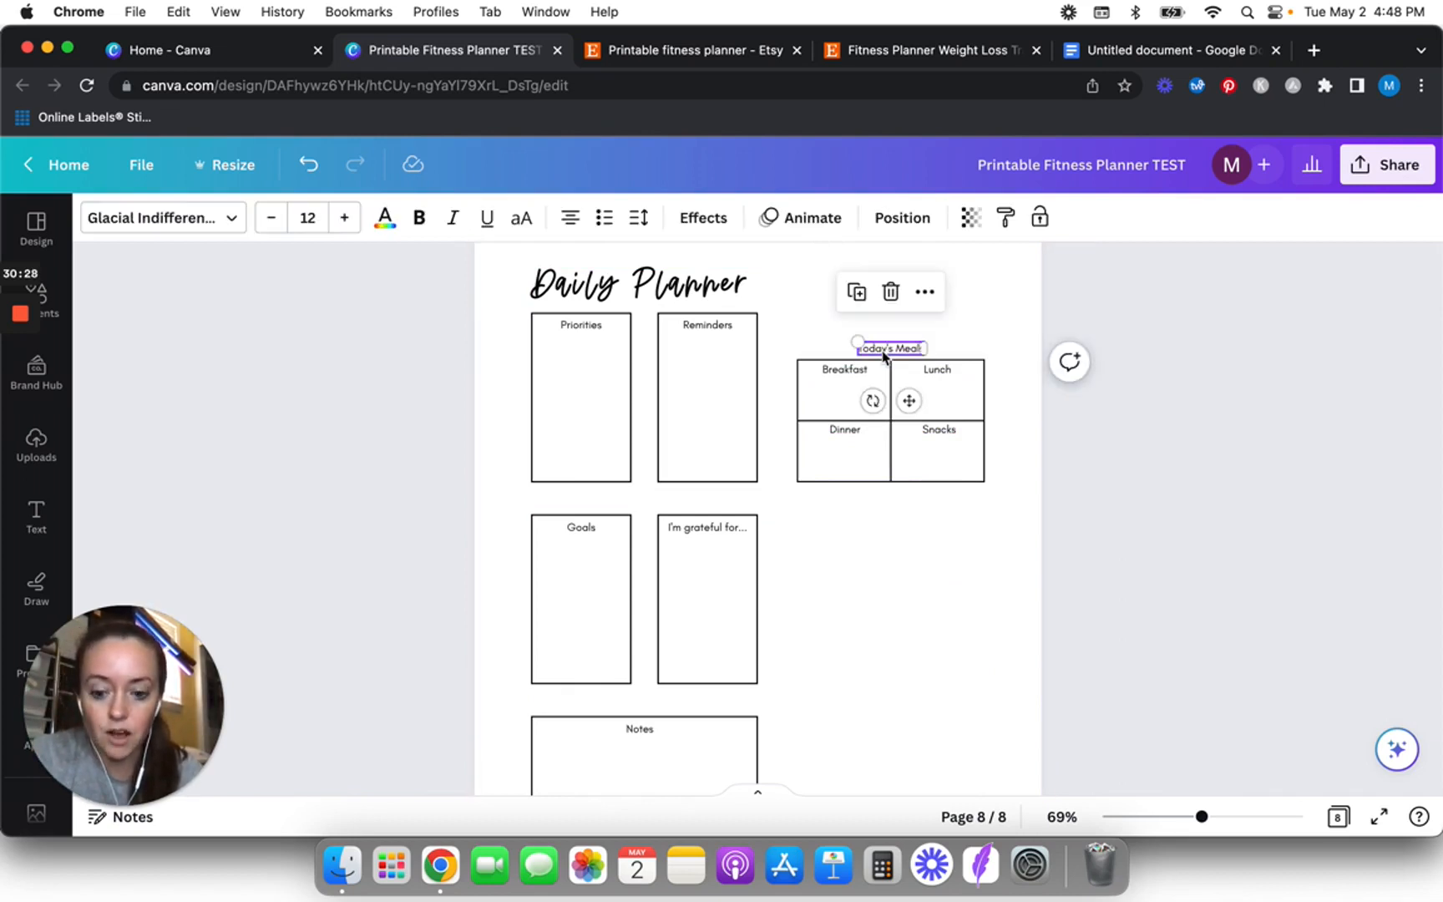
pyautogui.moveTo(909, 401); pyautogui.dragTo(854, 326)
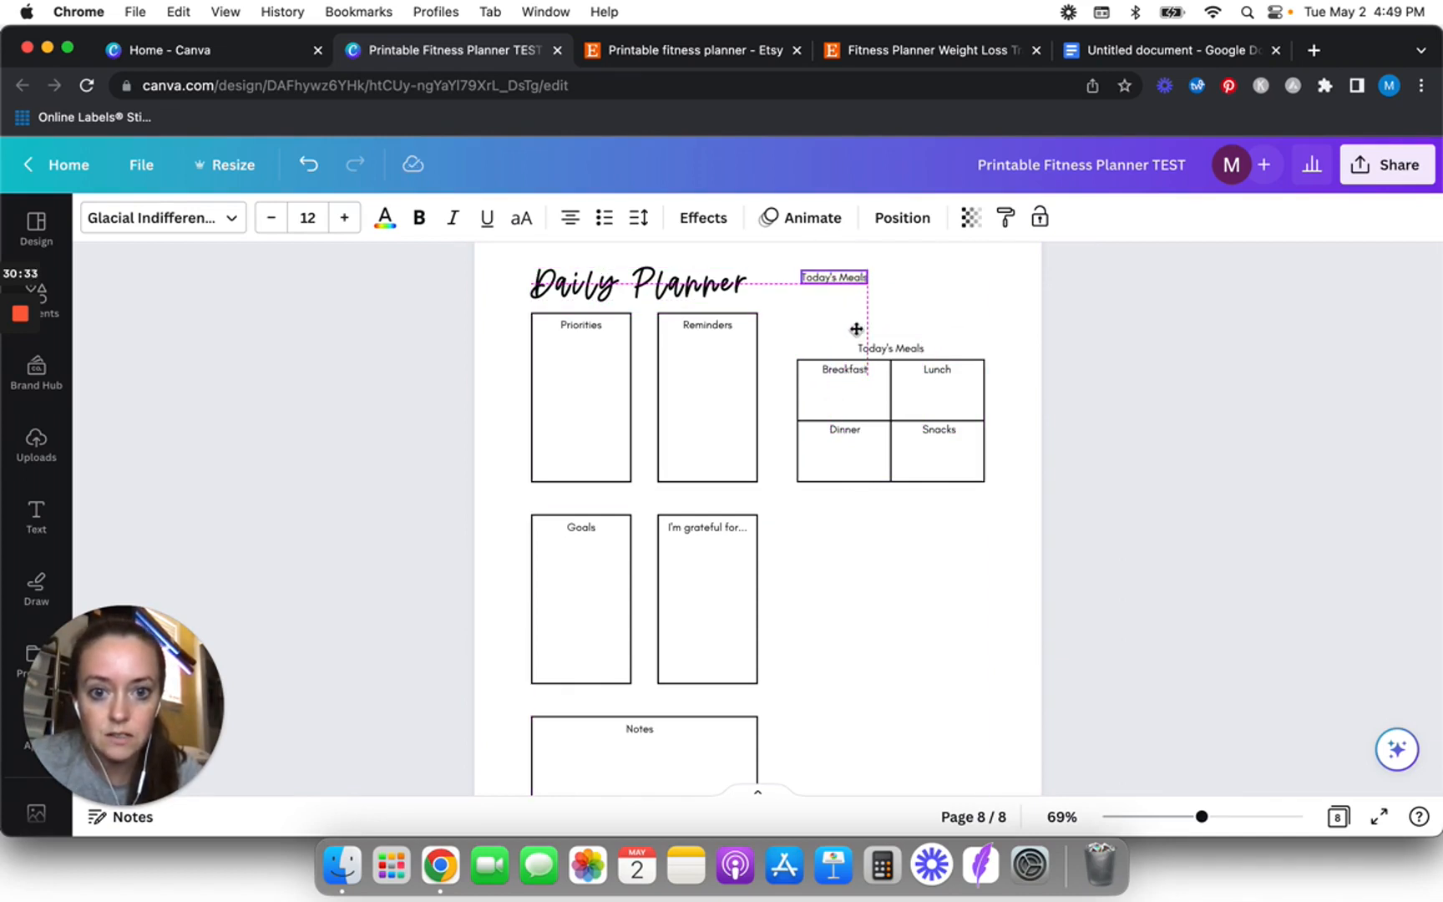
pyautogui.doubleClick(834, 277)
pyautogui.write('Date')
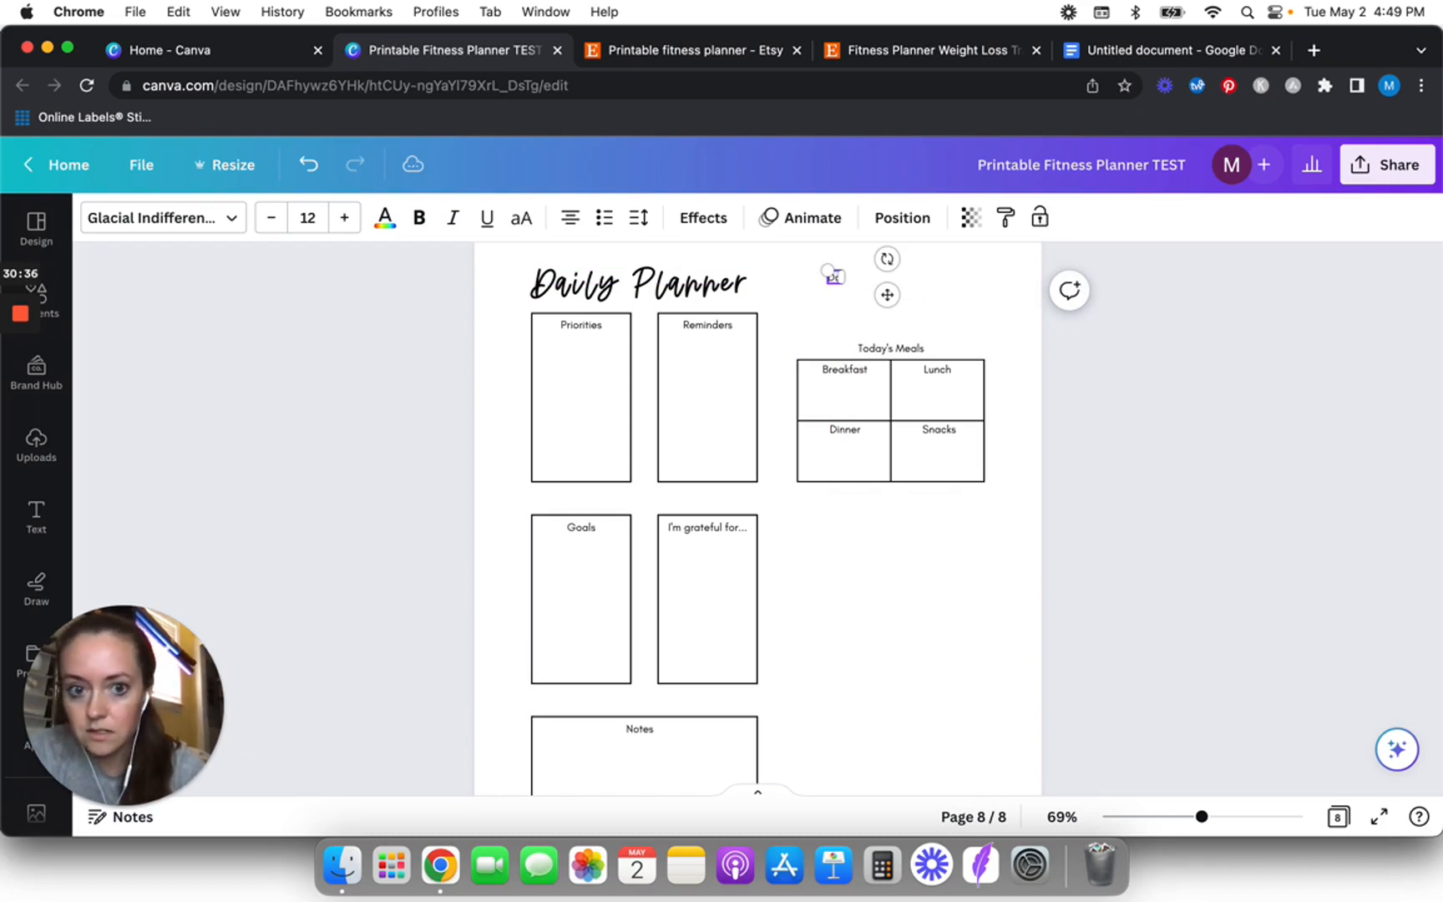
pyautogui.write(':')
pyautogui.click(878, 290)
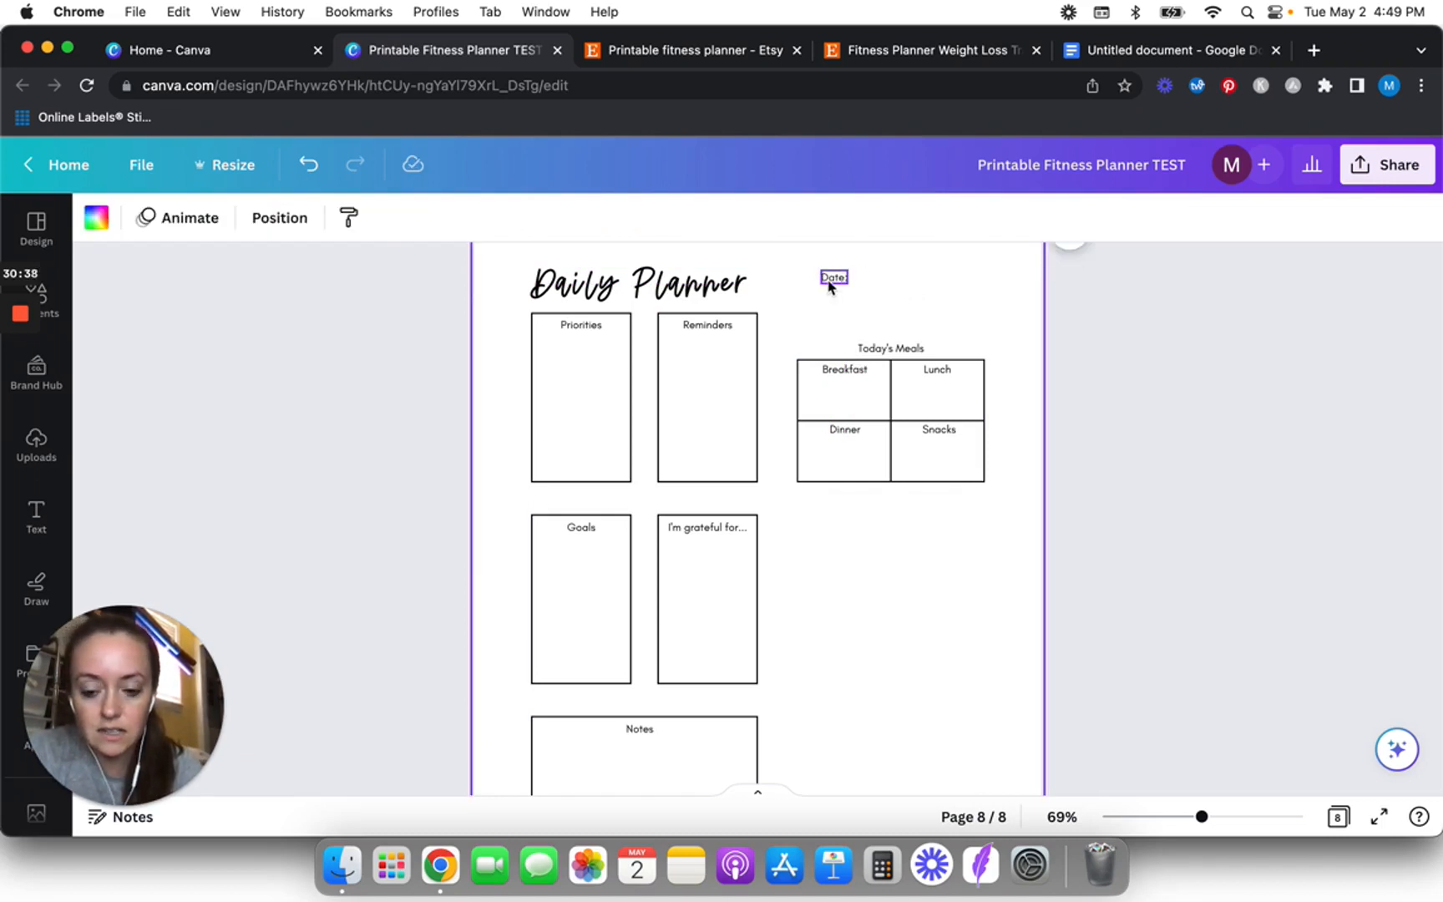
# - Duplicate the "Date:" label directly below itself and change the copy to "Day of week:"
pyautogui.moveTo(830, 286)
pyautogui.mouseDown()
pyautogui.moveTo(856, 331)
pyautogui.moveTo(837, 299)
pyautogui.mouseUp()
pyautogui.doubleClick(836, 297)
pyautogui.write('Day of week')
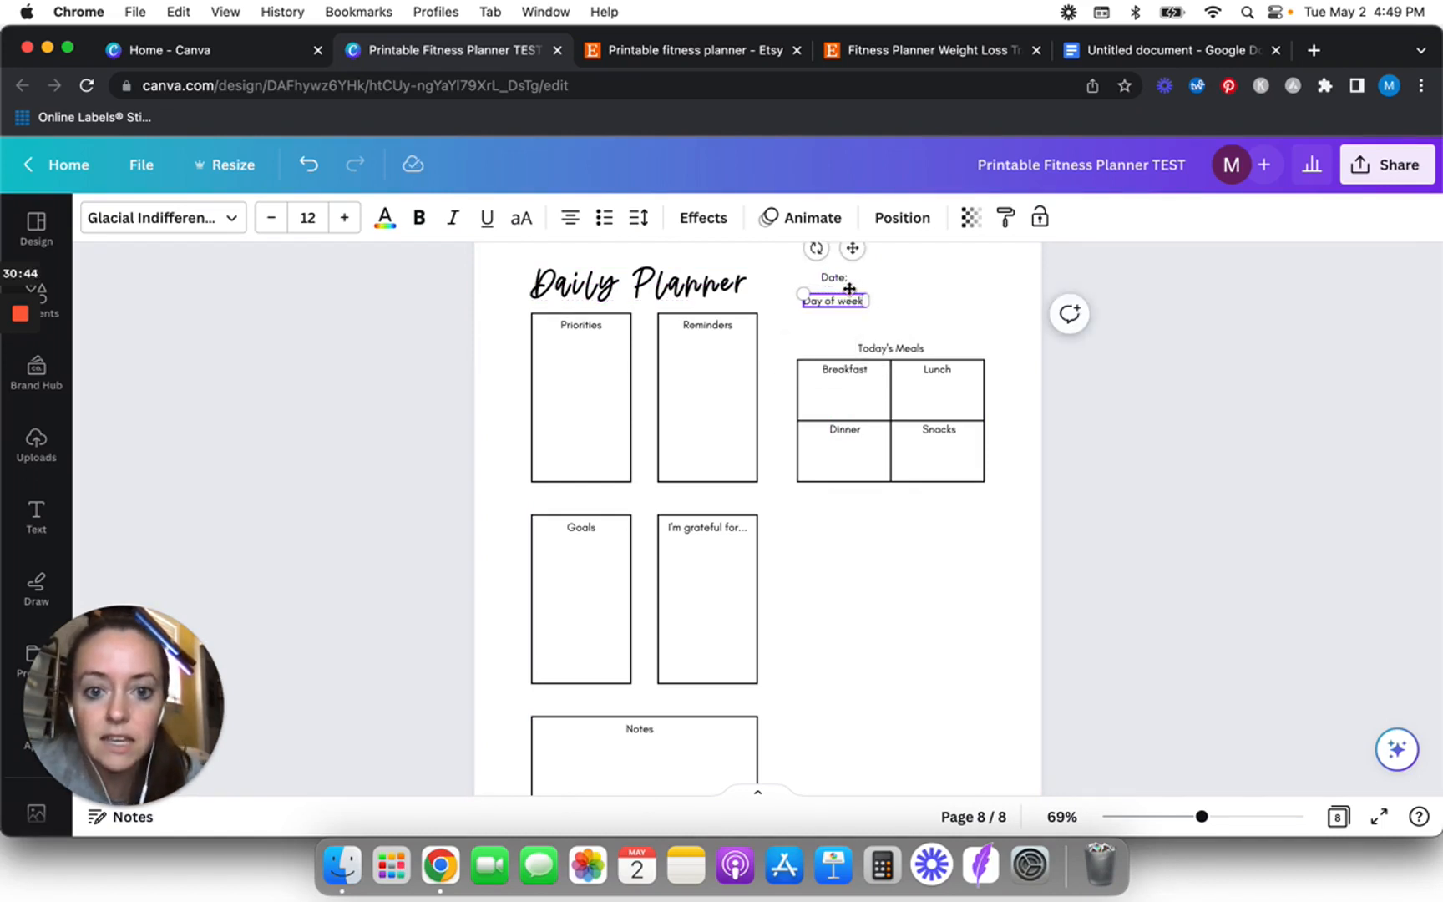
pyautogui.click(914, 291)
# - Align the "Date:" and "Day of week:" labels along their right edges
pyautogui.moveTo(822, 273); pyautogui.dragTo(838, 321)
pyautogui.click(899, 218)
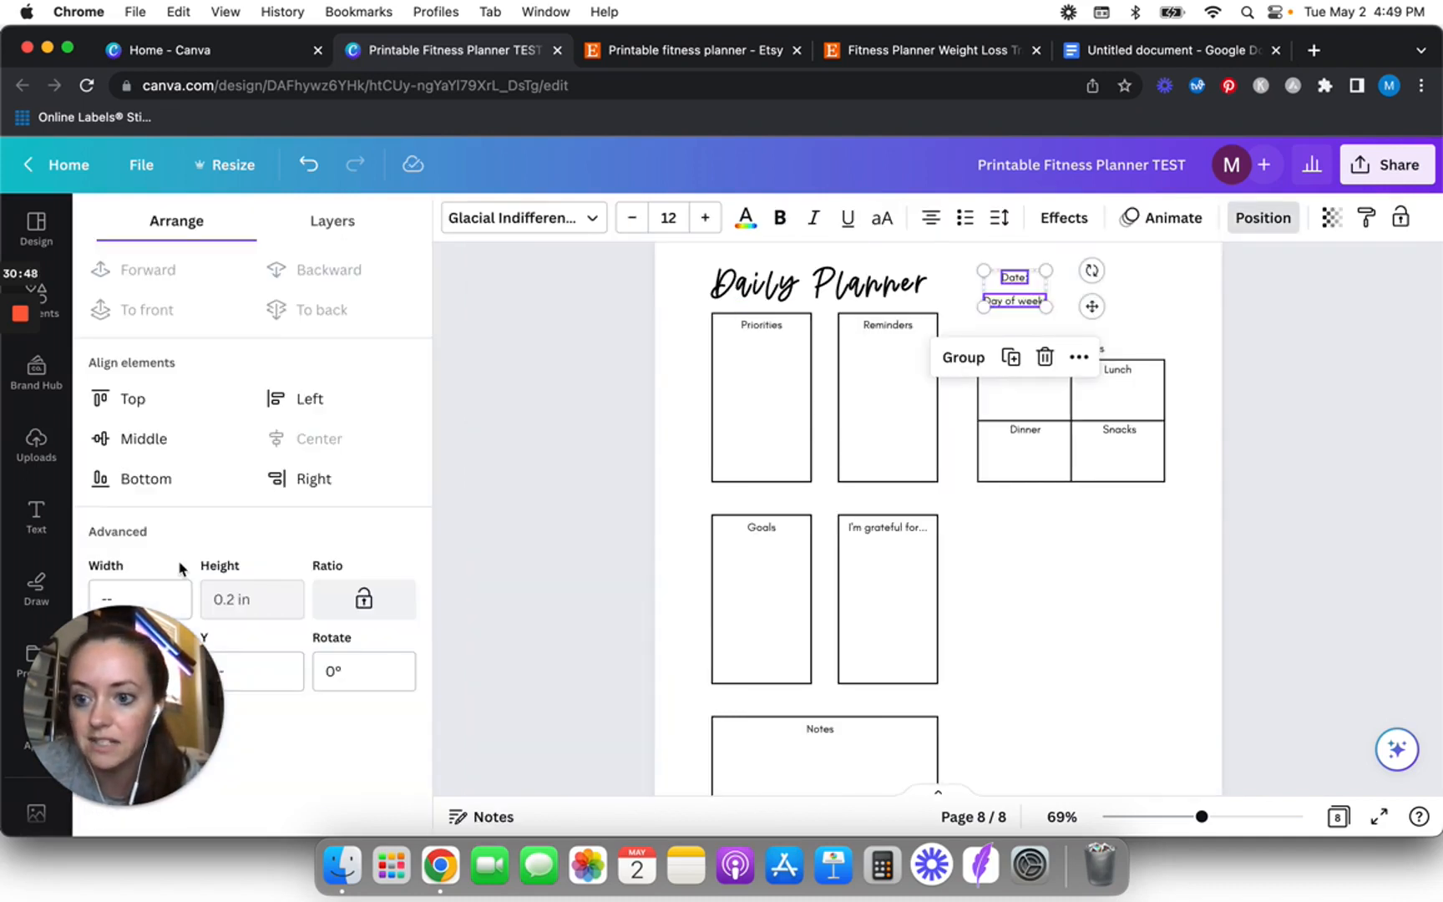
pyautogui.click(314, 481)
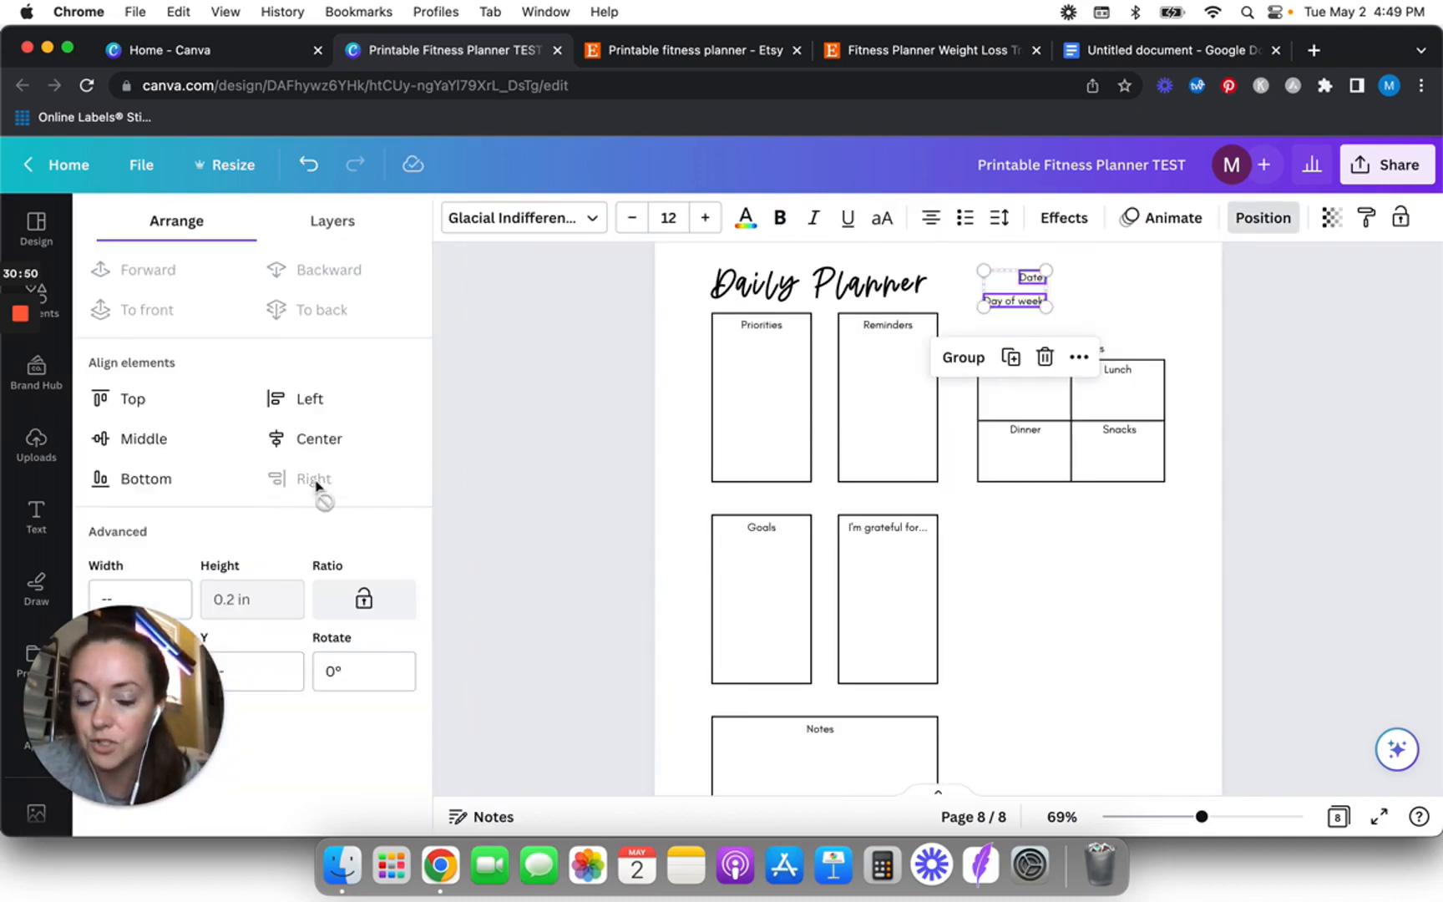
pyautogui.click(556, 474)
pyautogui.click(417, 414)
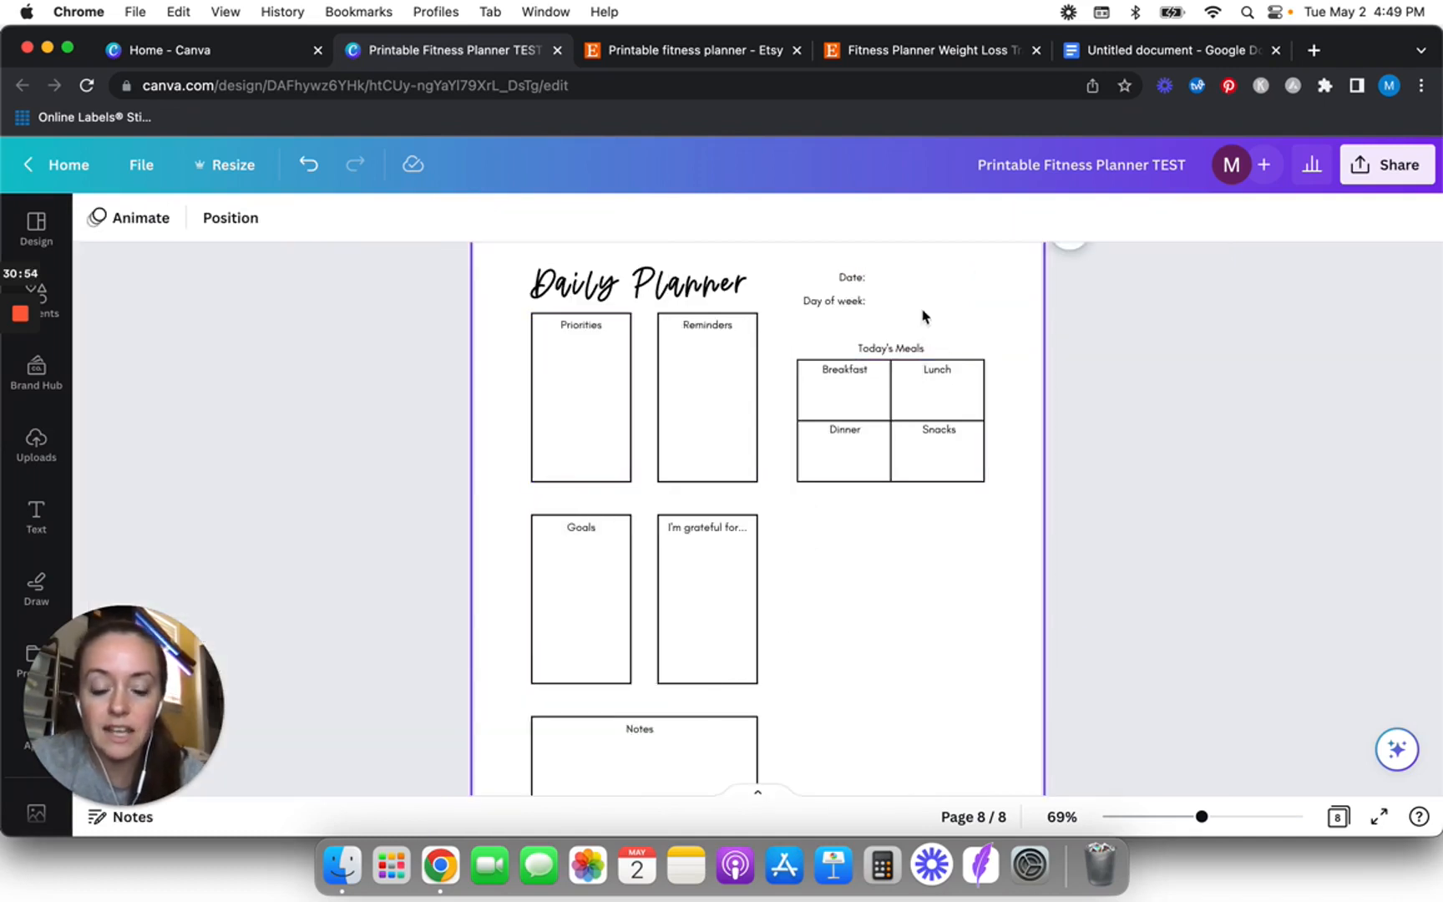
# - Add a straight horizontal line to the page and set its line weight to 2
pyautogui.press('l')
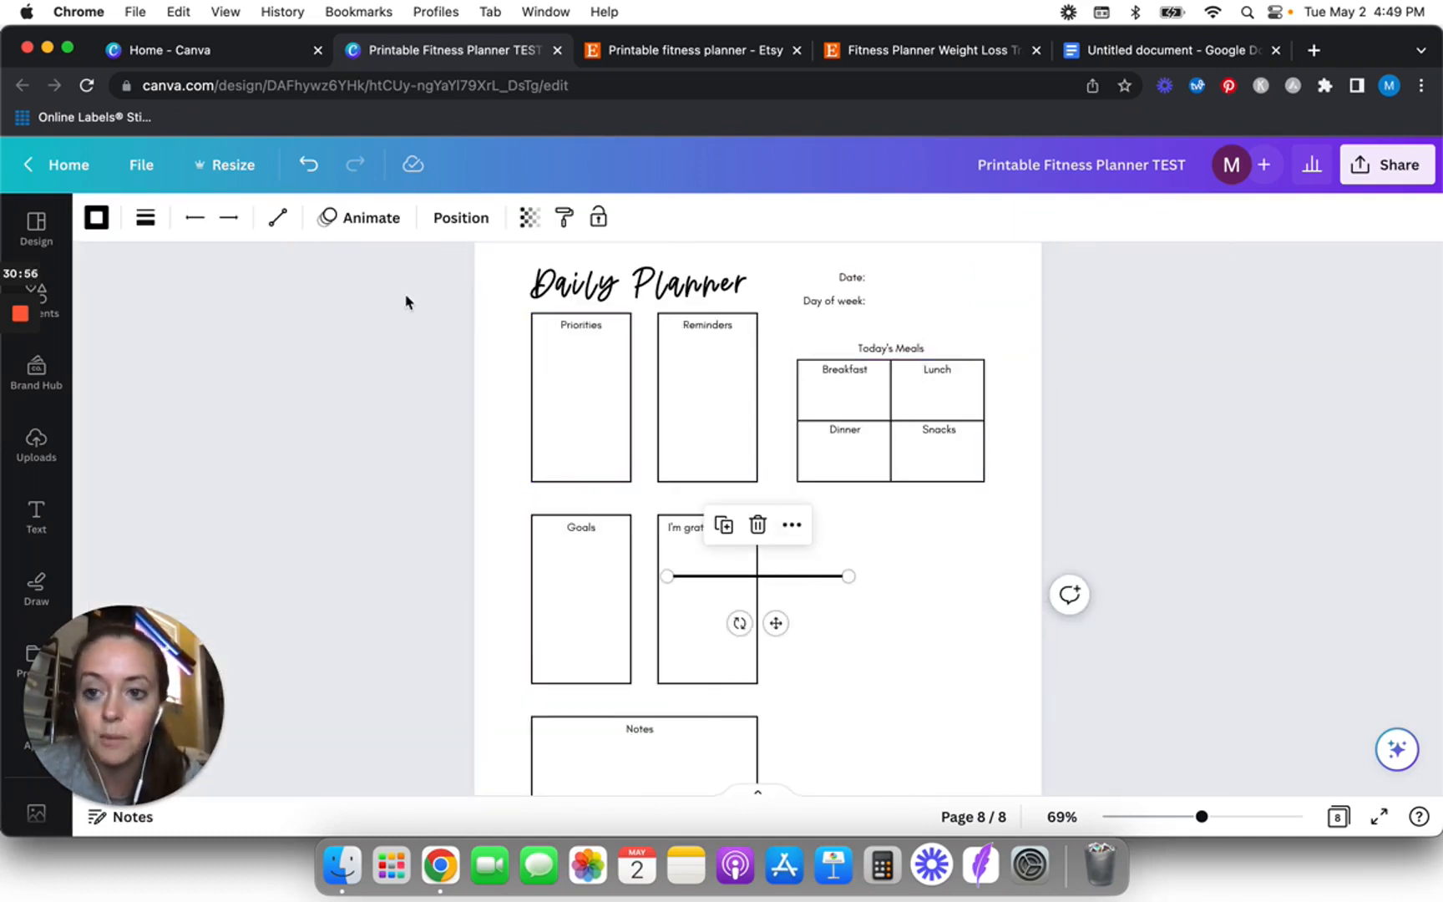
pyautogui.click(145, 219)
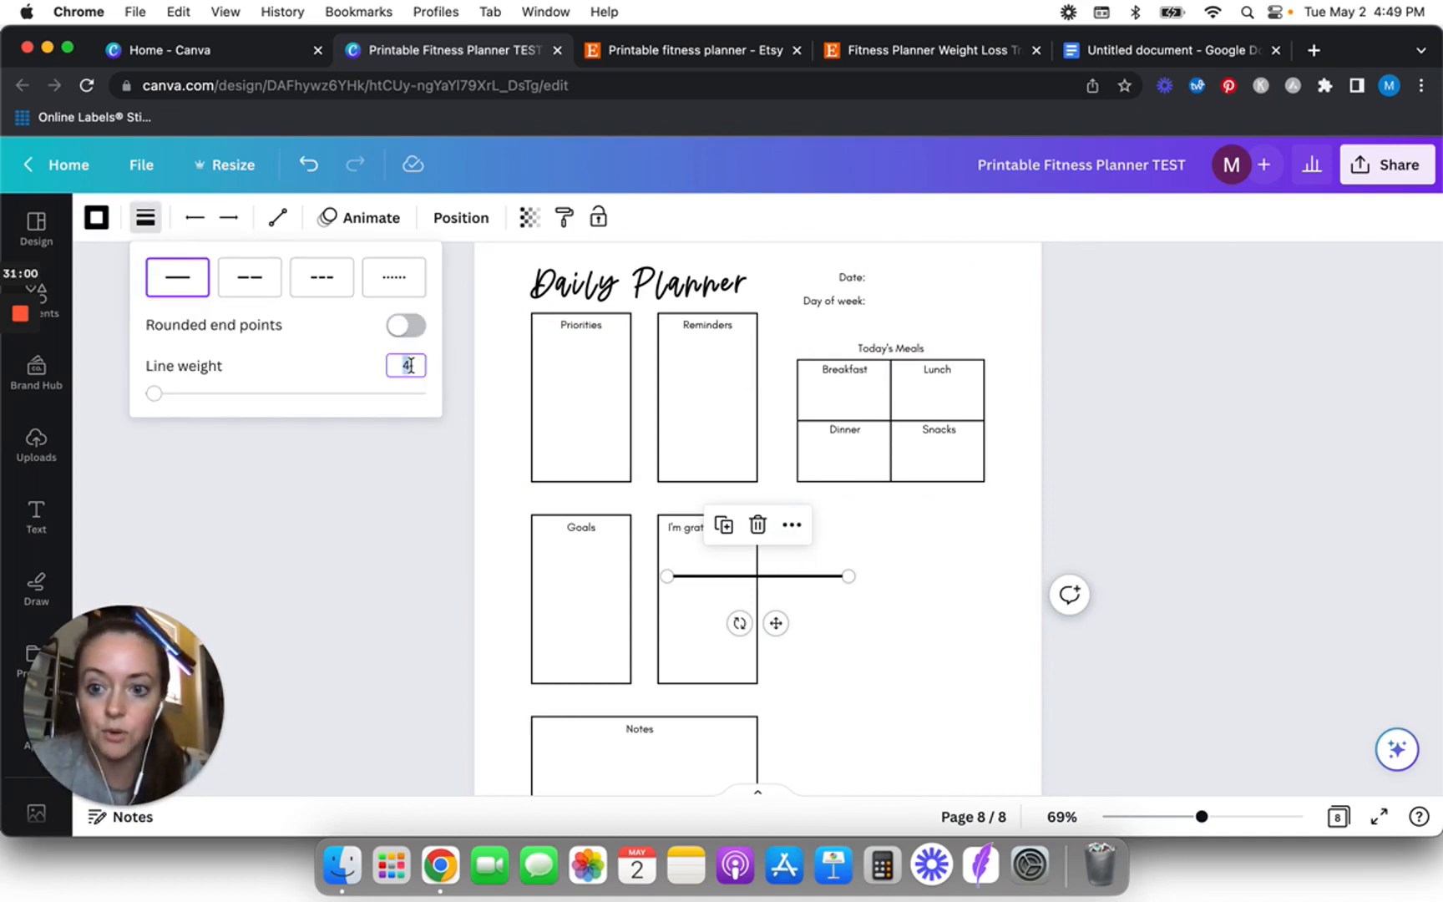
pyautogui.press('Return')
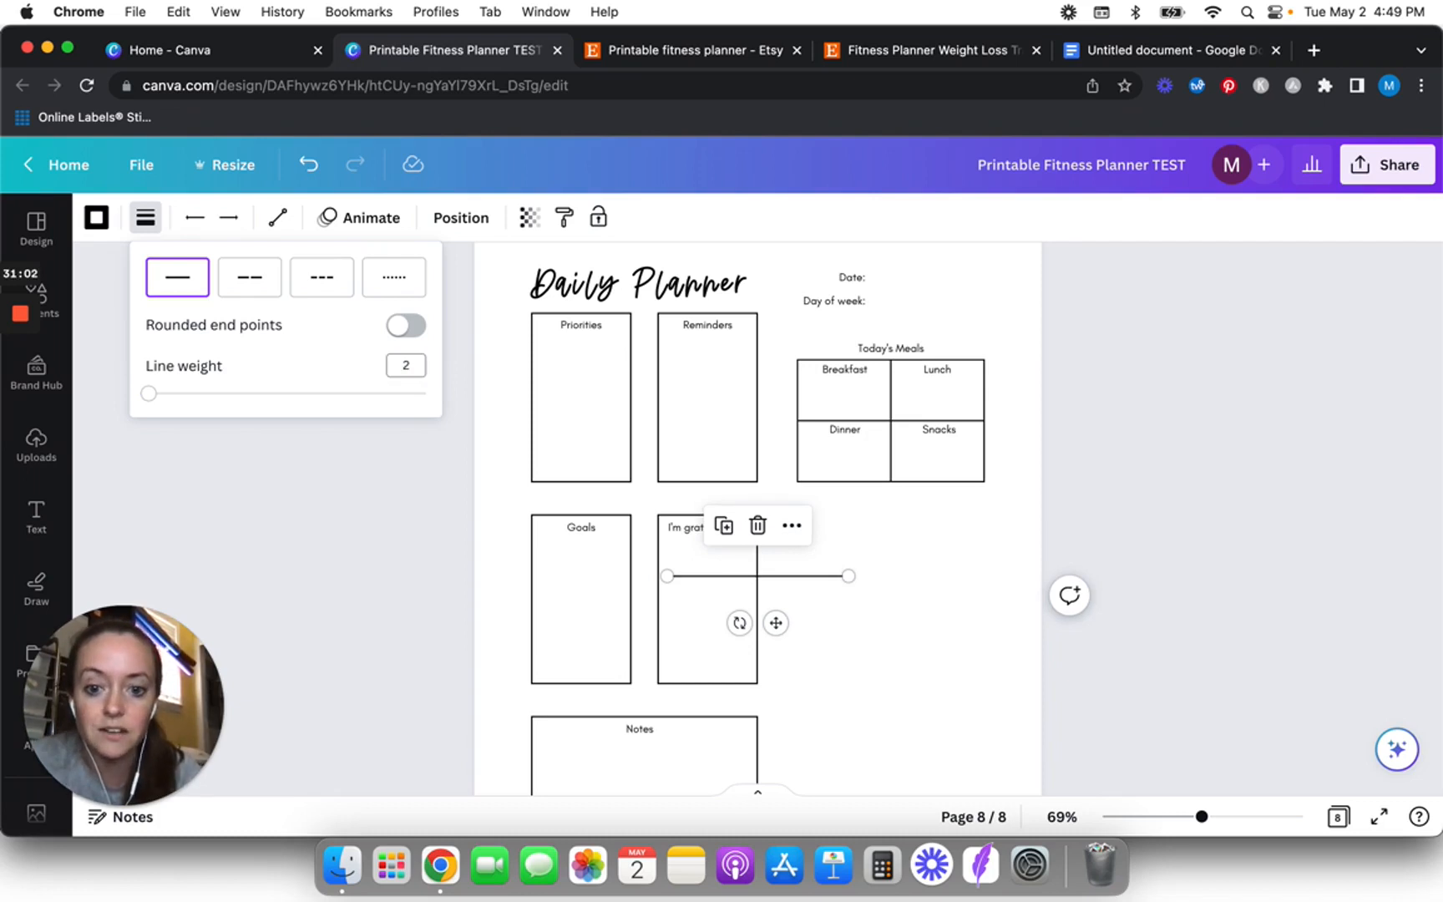
pyautogui.click(903, 677)
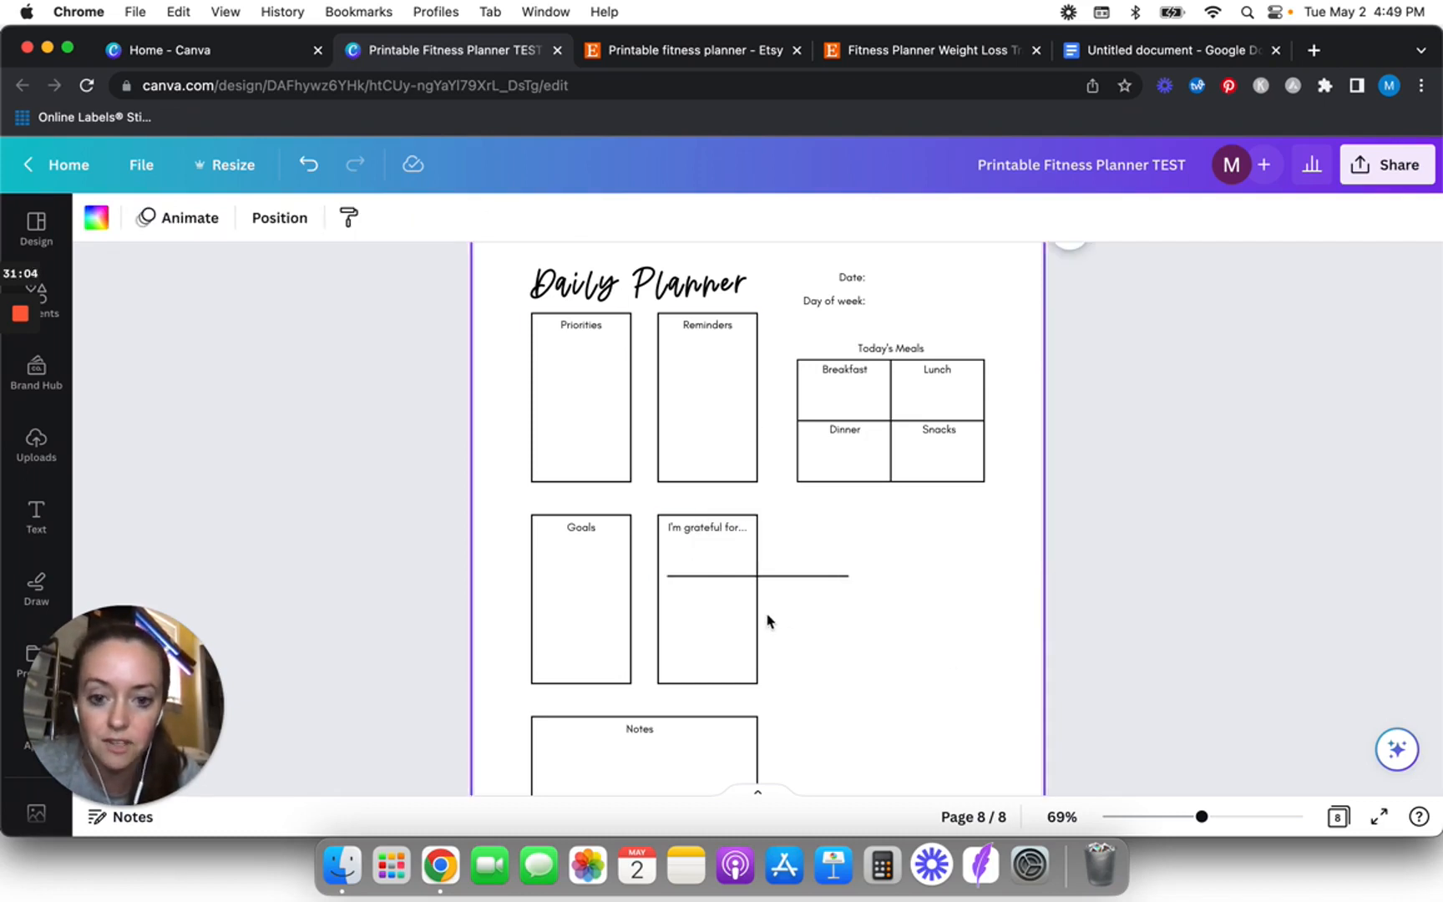
# - Place the line after the "Date:" label and resize it to run from beside the label to the meal table's right edge
pyautogui.moveTo(789, 582); pyautogui.dragTo(984, 284)
pyautogui.moveTo(868, 285); pyautogui.dragTo(891, 294)
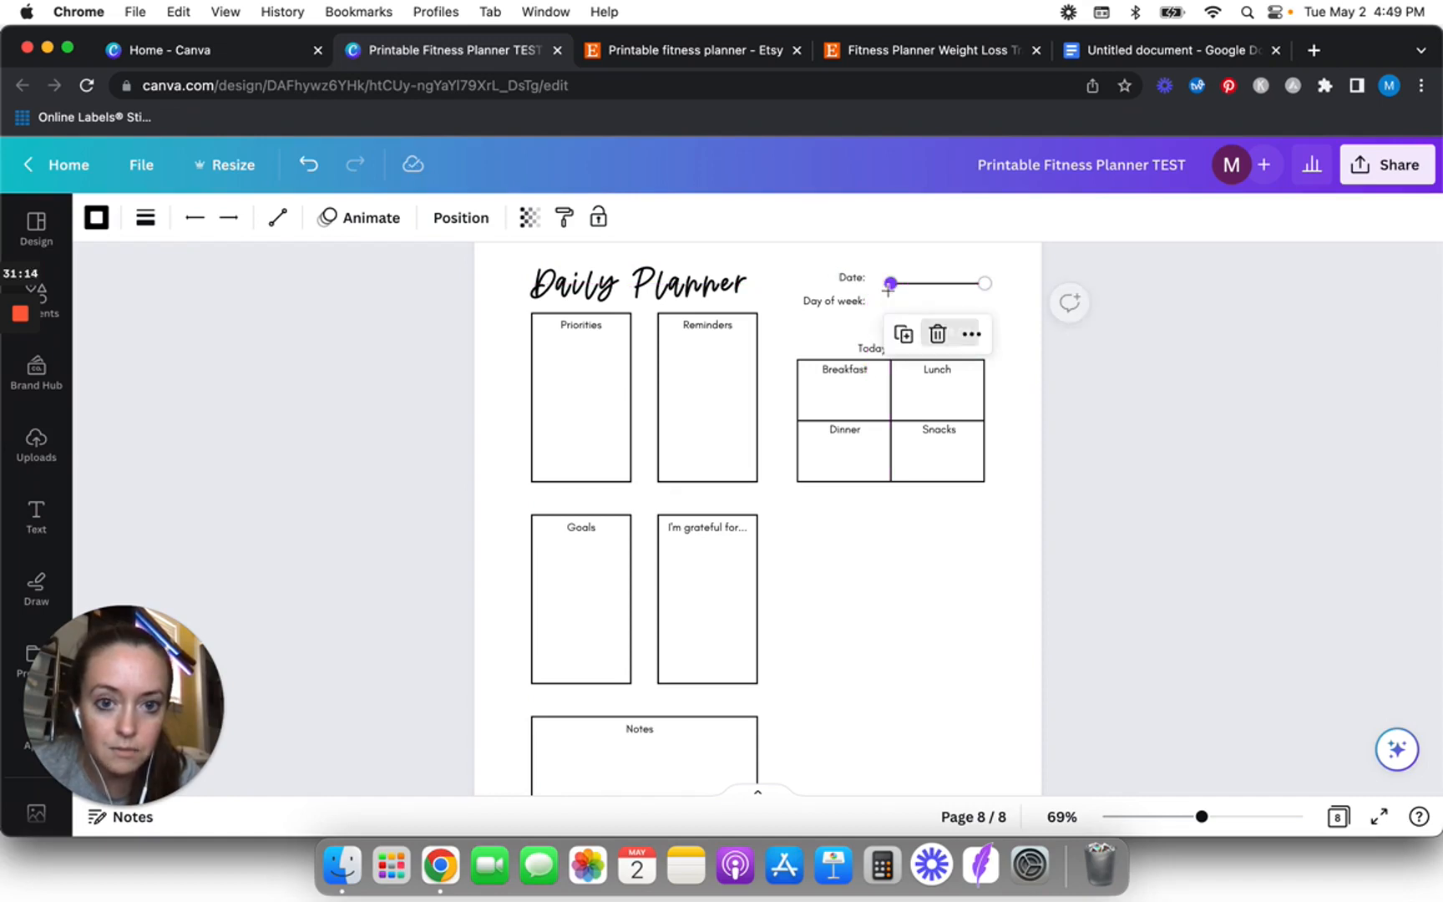
pyautogui.scroll(6, 1051, 311)
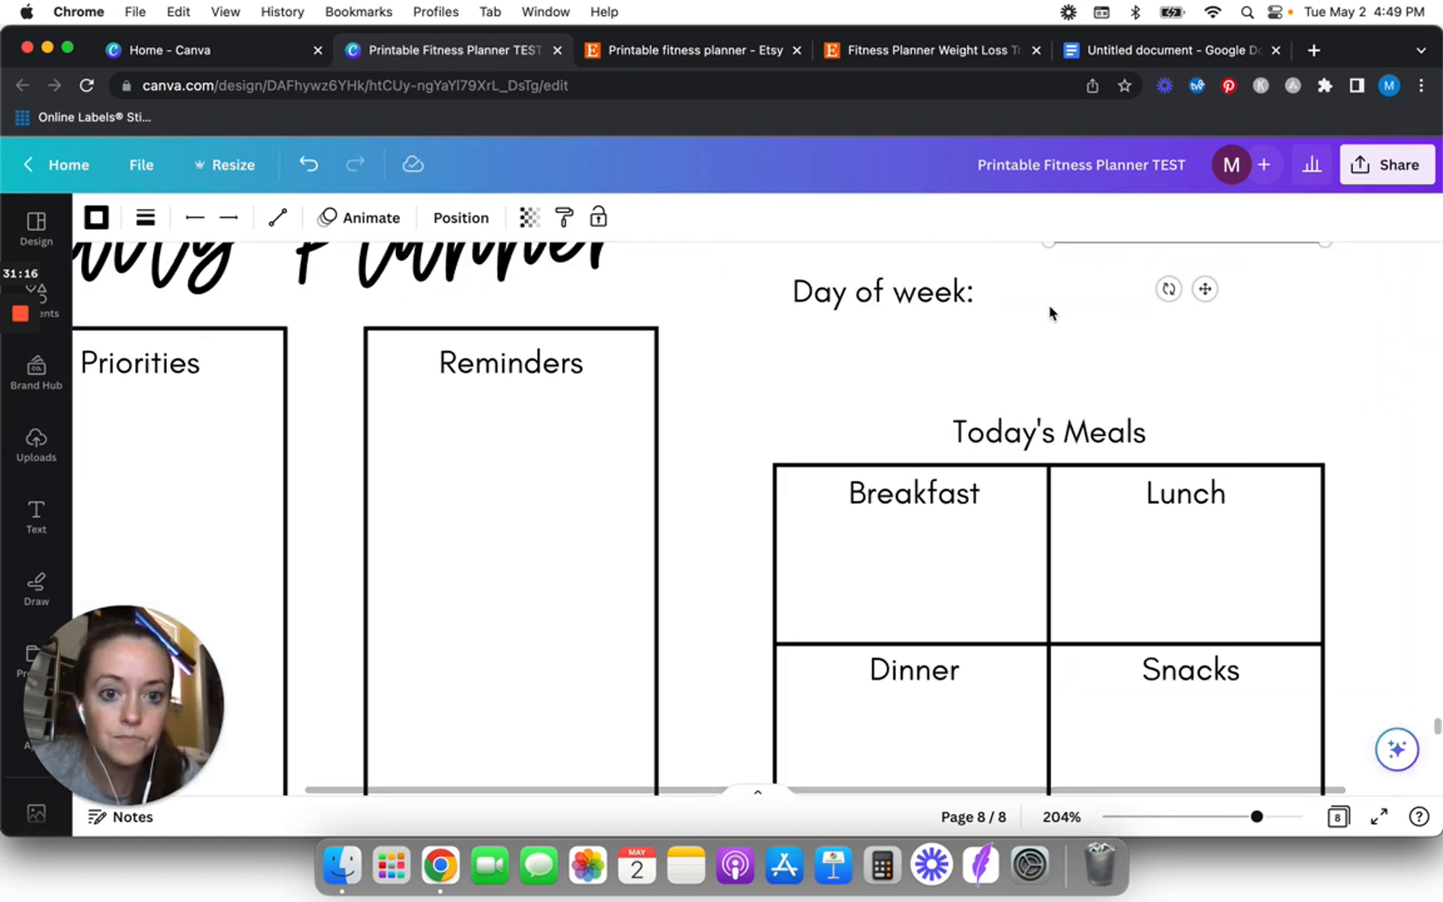
pyautogui.moveTo(1048, 342); pyautogui.dragTo(1002, 341)
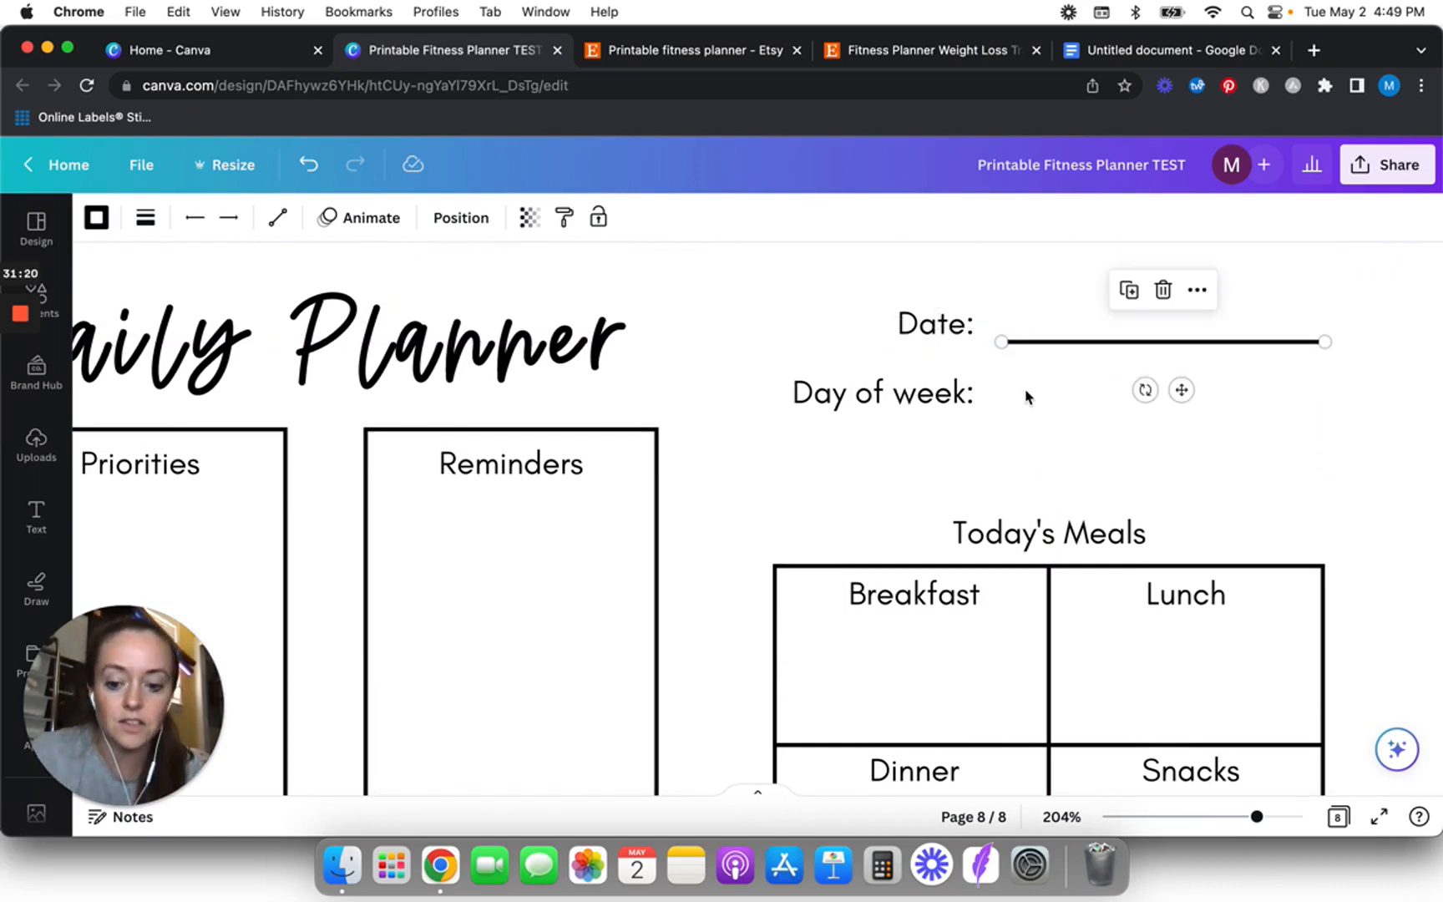
# - Duplicate the date line and place the copy after the "Day of week:" label, aligned with the line above
pyautogui.press('super+d')
pyautogui.moveTo(1214, 421); pyautogui.dragTo(1182, 458)
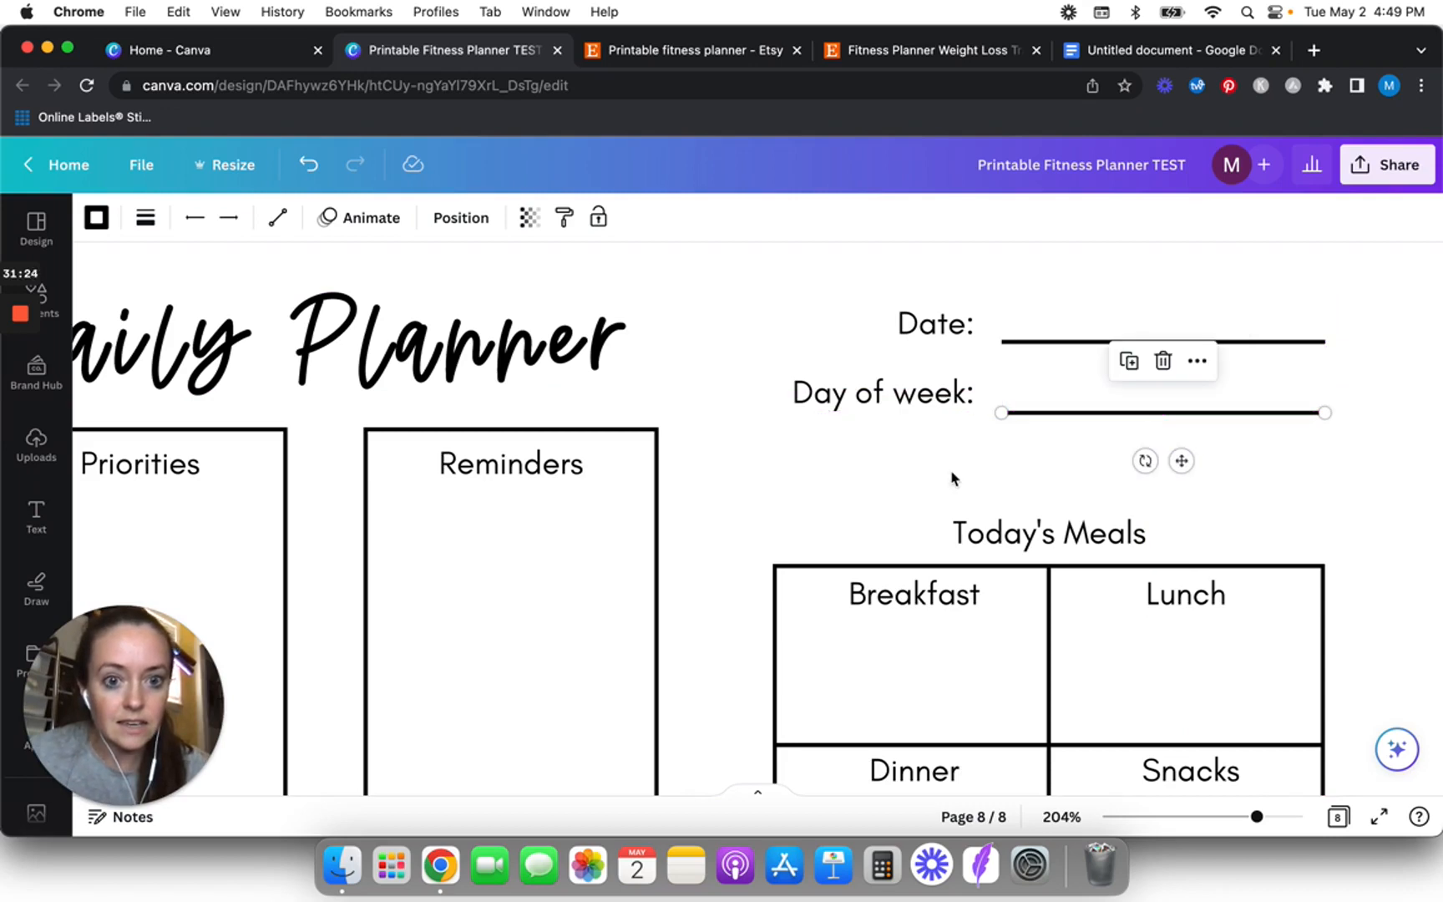
pyautogui.click(1018, 461)
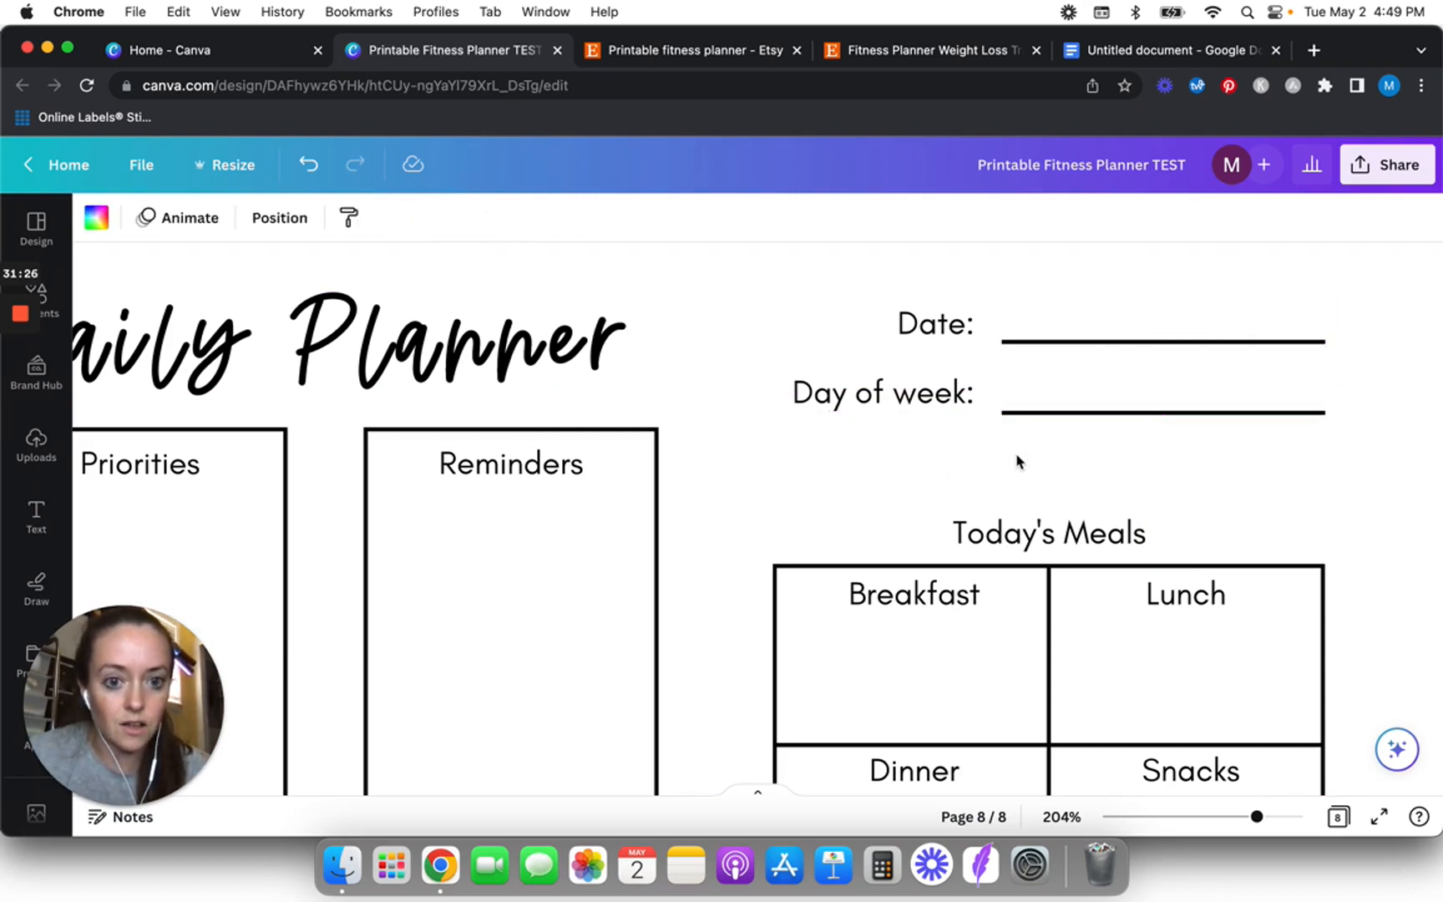
# - Duplicate the "Today's Meals" label below the meal table and change the copy to "To-Do List"
pyautogui.scroll(-5, 1018, 461)
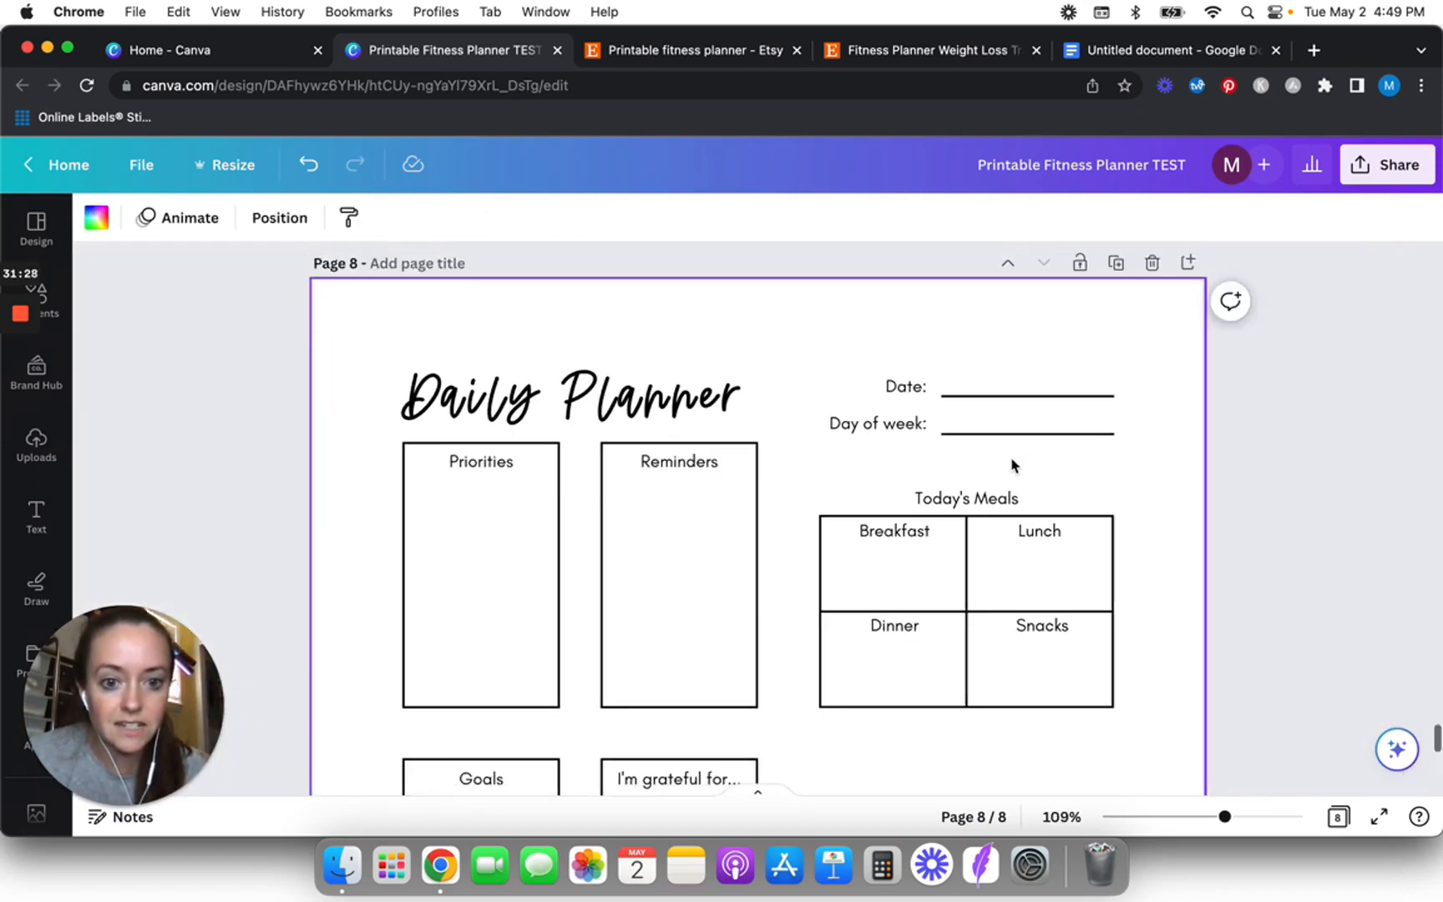
pyautogui.scroll(-3, 1015, 463)
pyautogui.scroll(-5, 1013, 465)
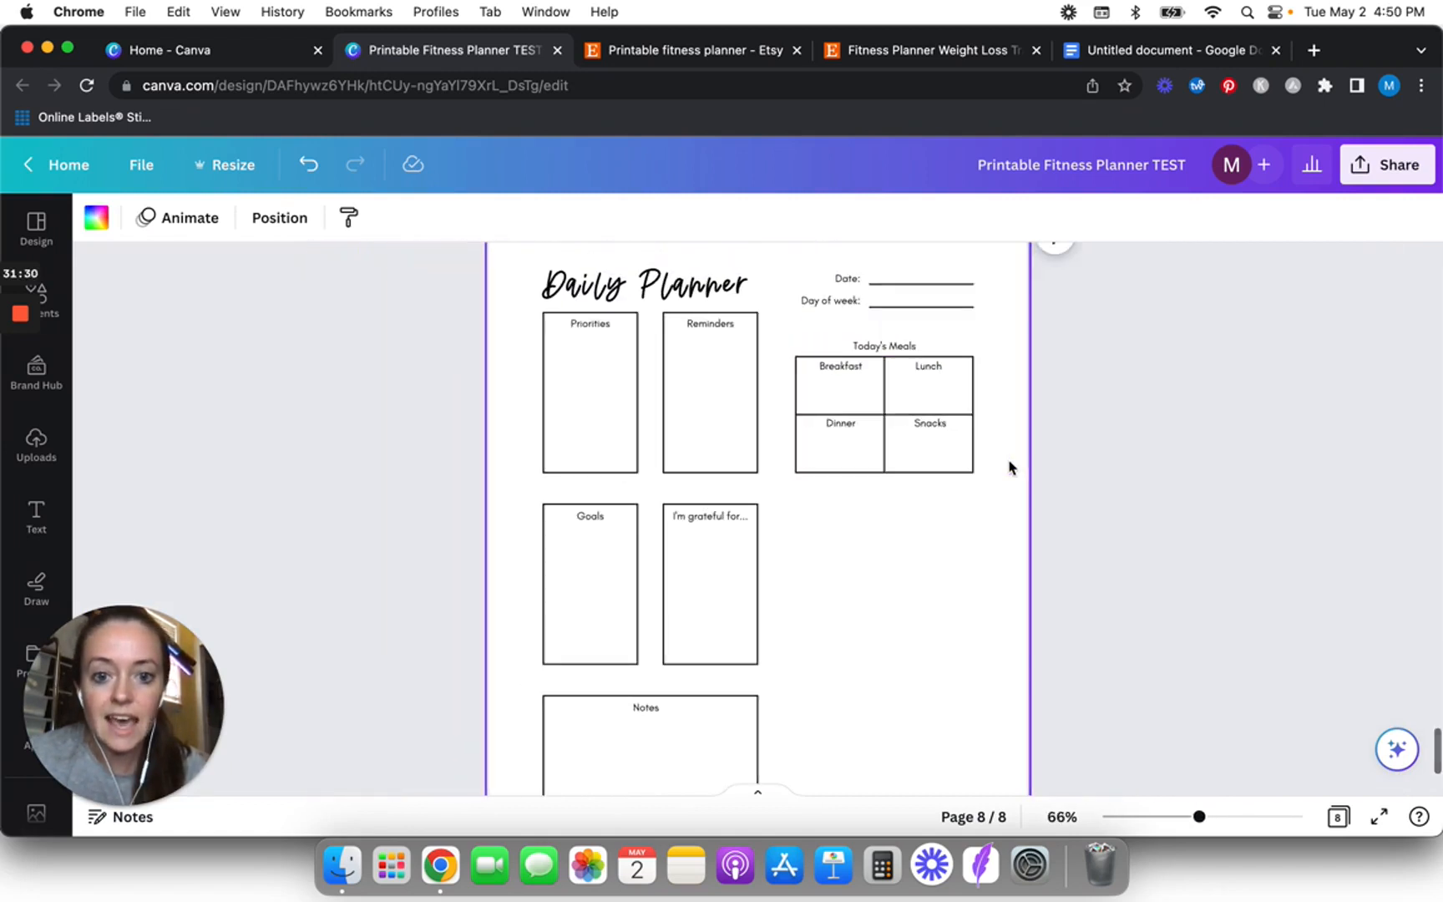
pyautogui.scroll(-3, 889, 626)
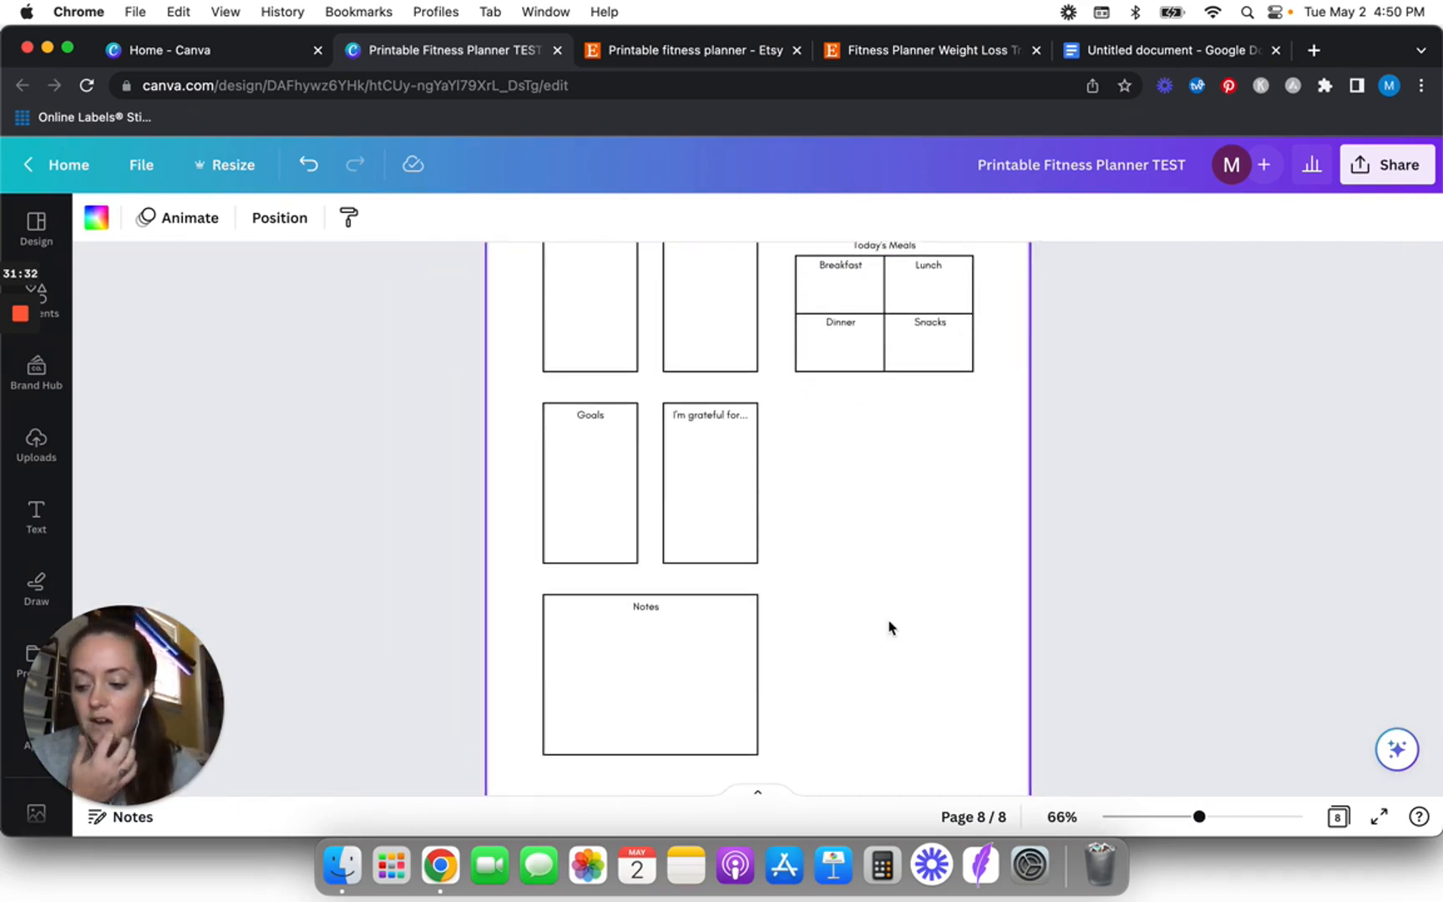
pyautogui.scroll(2, 900, 447)
pyautogui.click(892, 298)
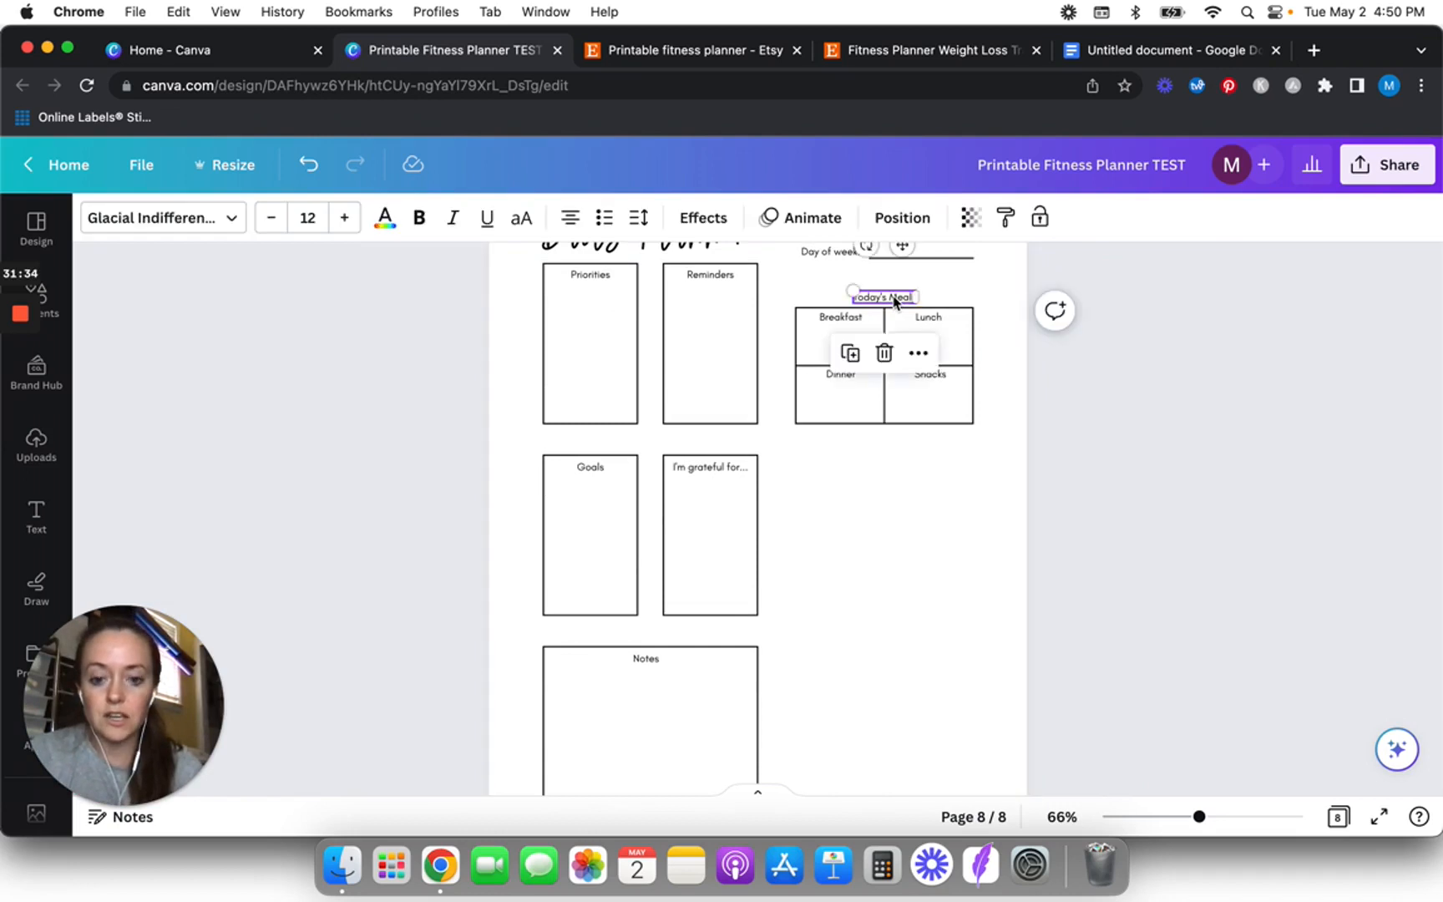
pyautogui.moveTo(899, 312); pyautogui.dragTo(886, 451)
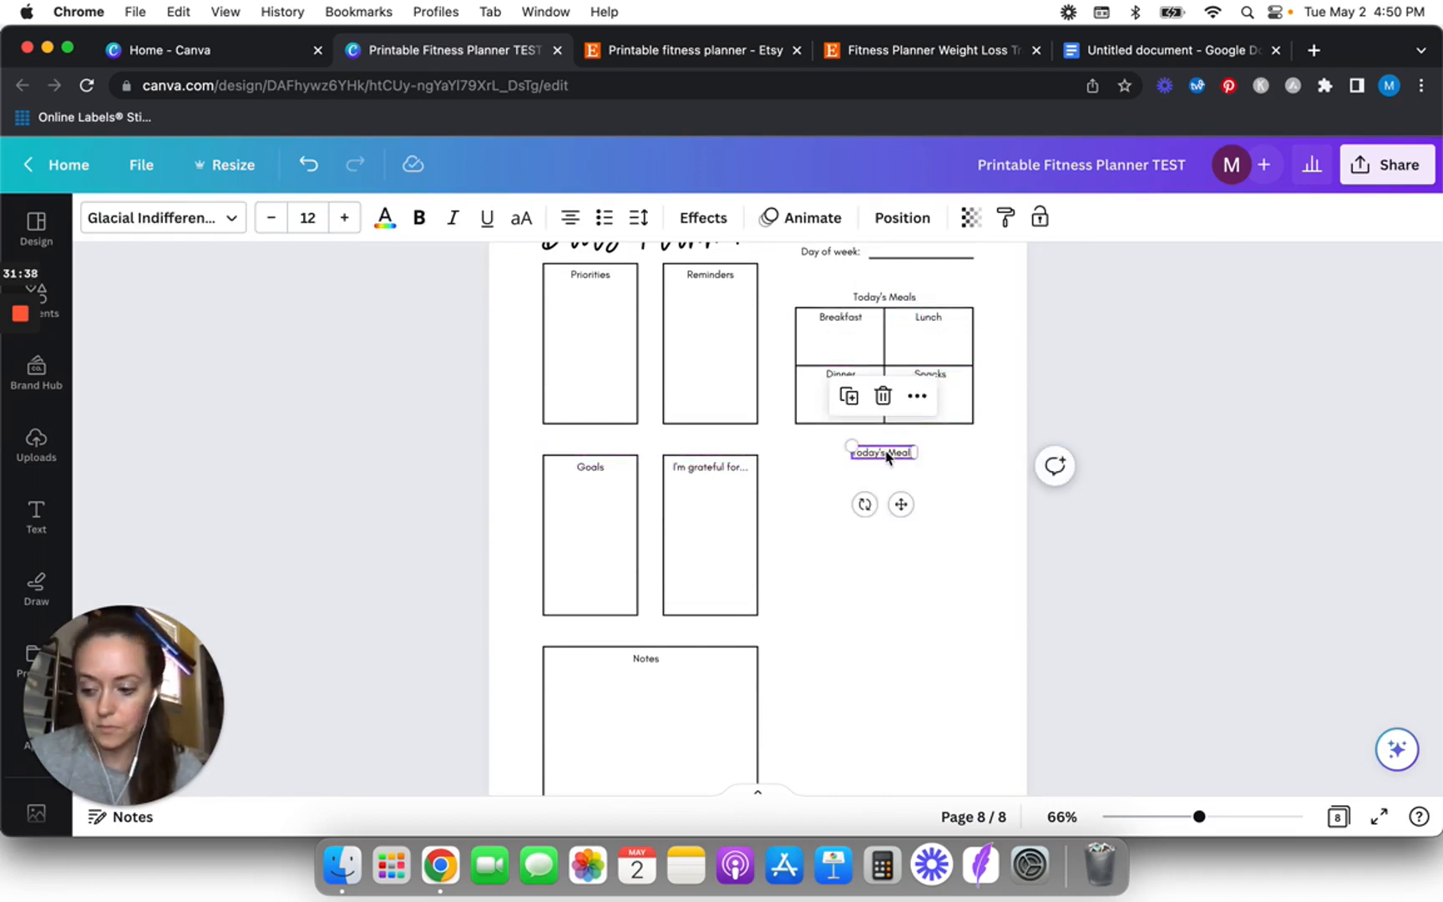
pyautogui.doubleClick(885, 452)
pyautogui.write('Do List')
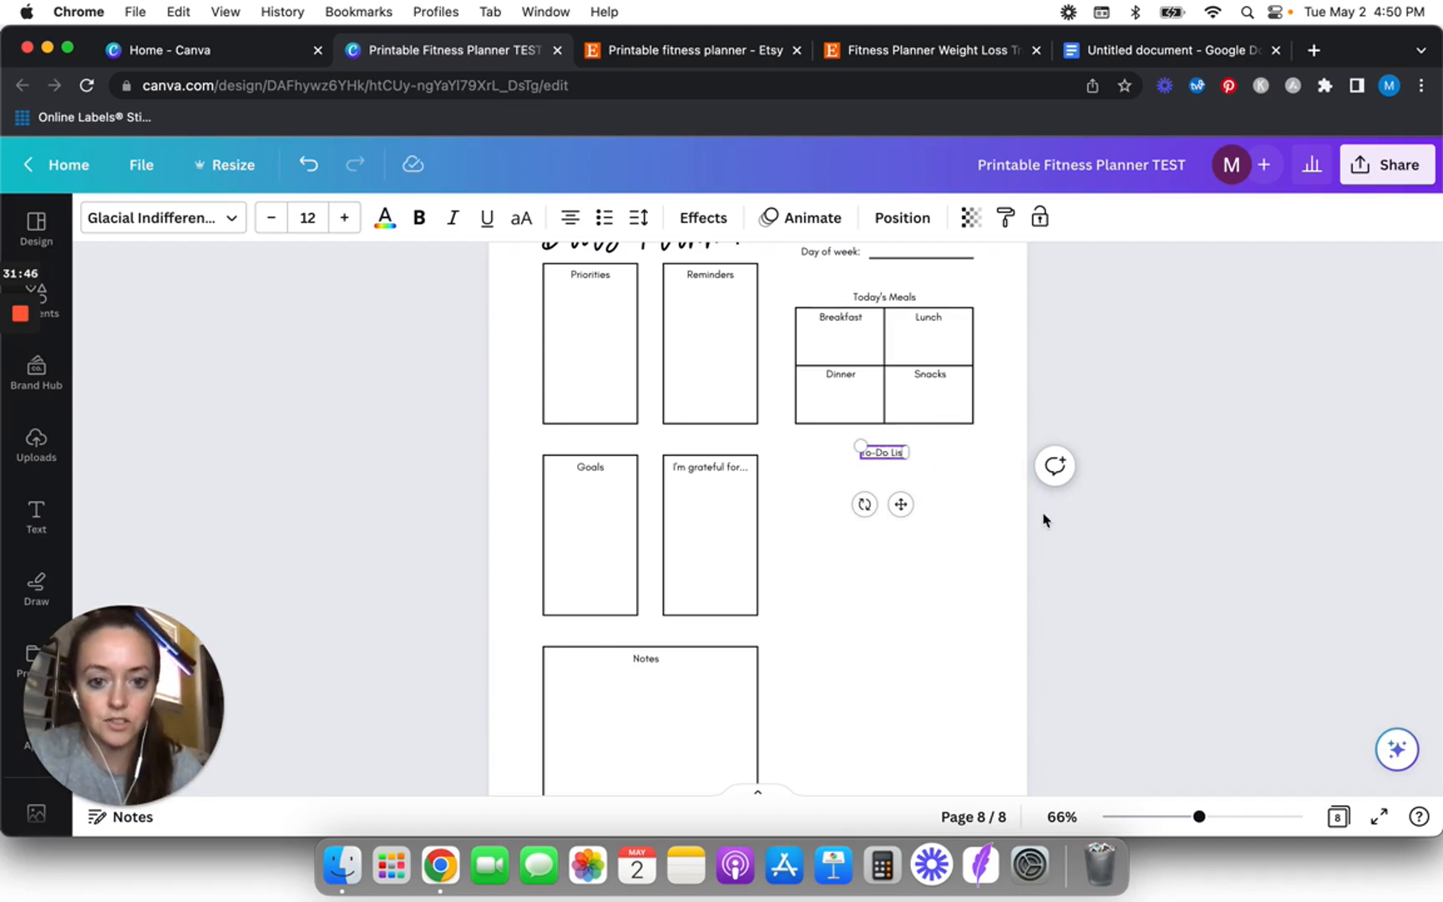
pyautogui.click(1049, 554)
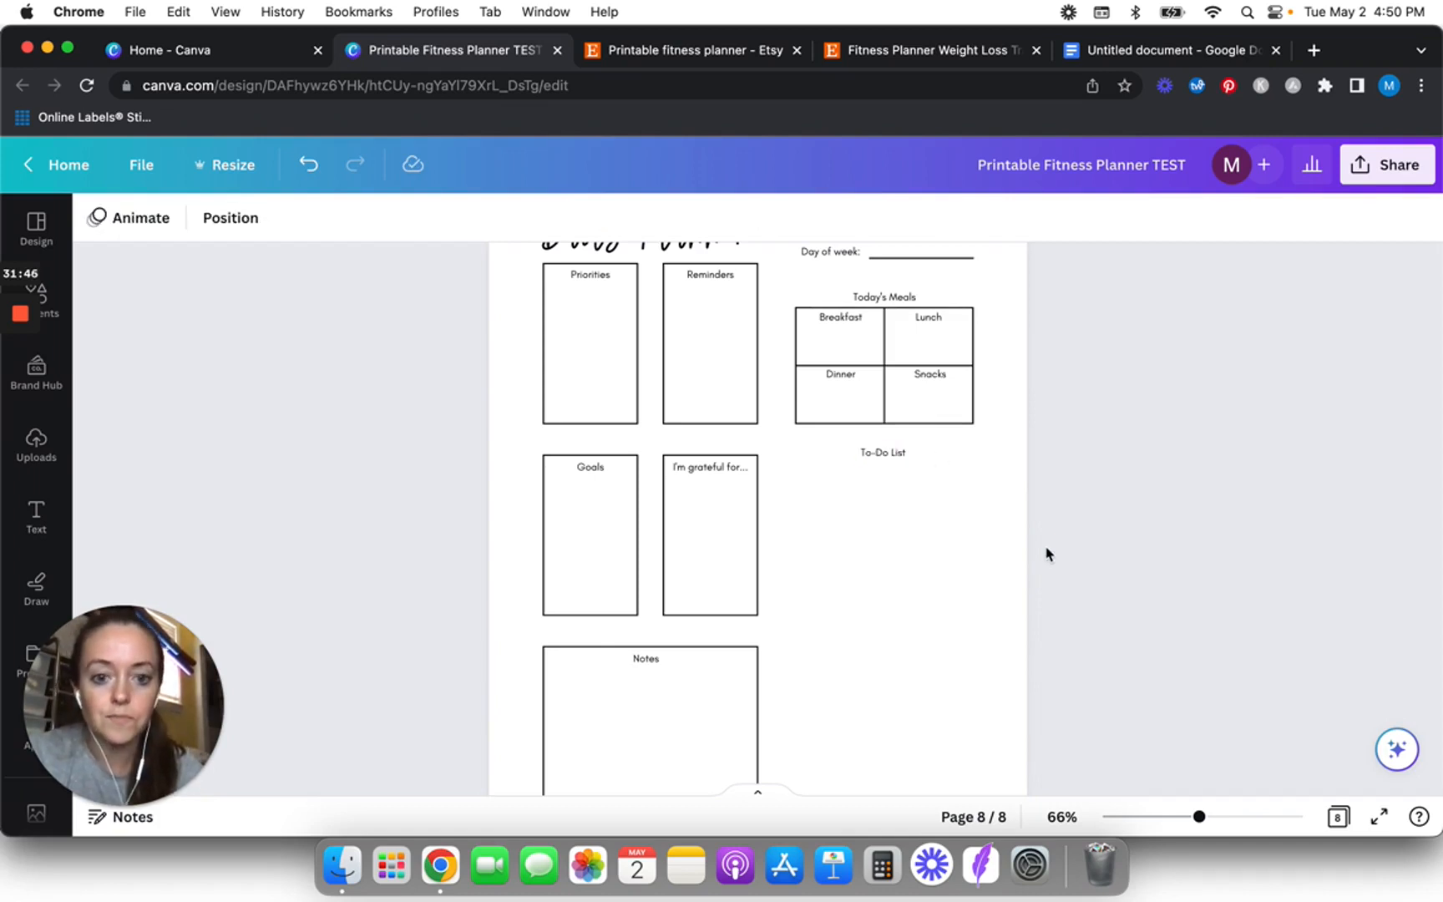
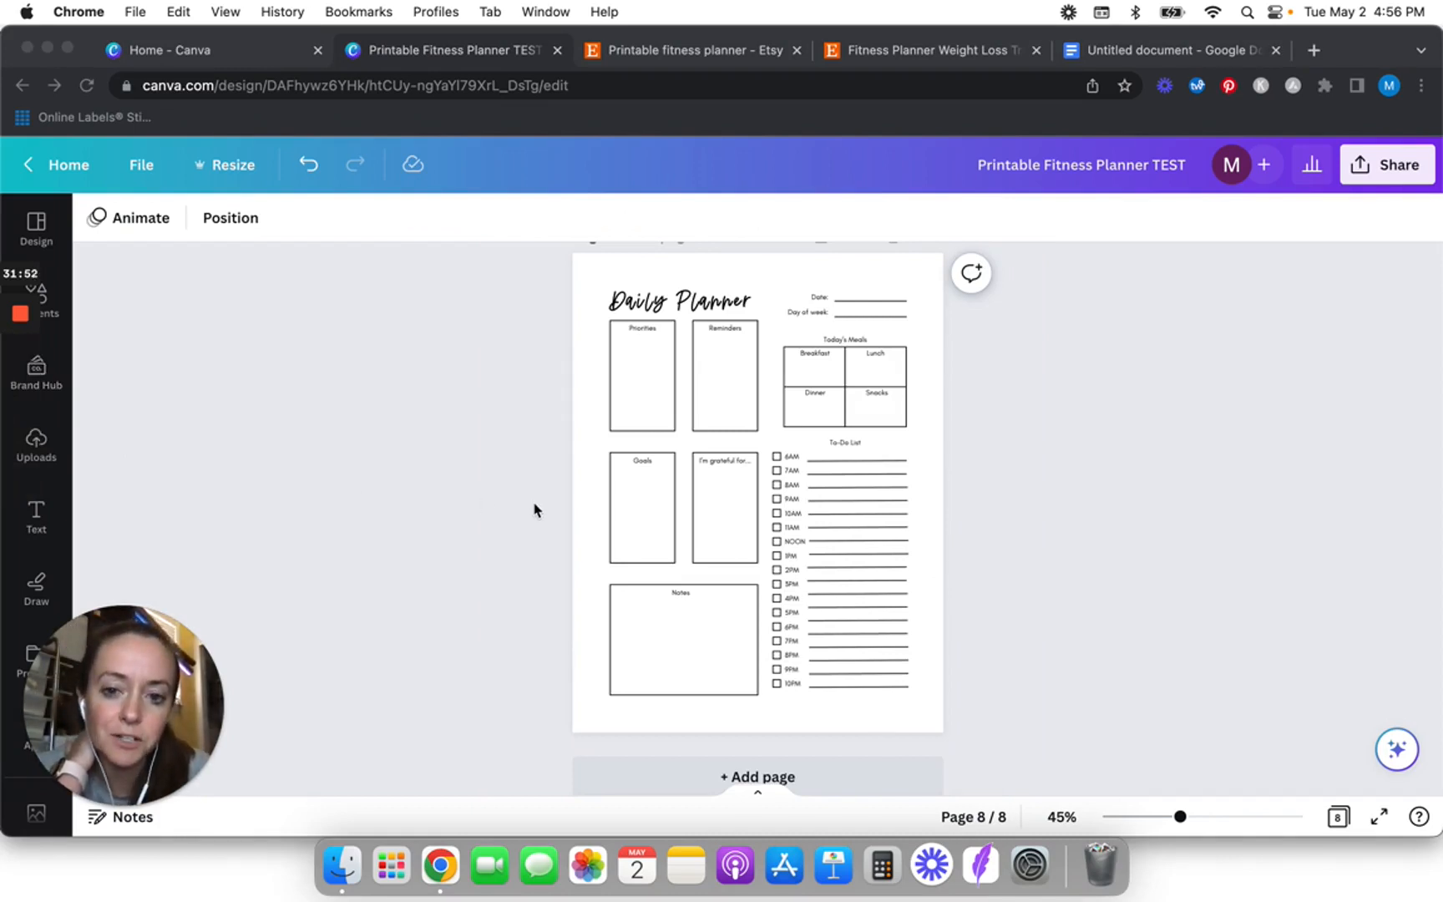
# - Switch to the Google Docs checklist and check off "Daily planner"
pyautogui.click(579, 379)
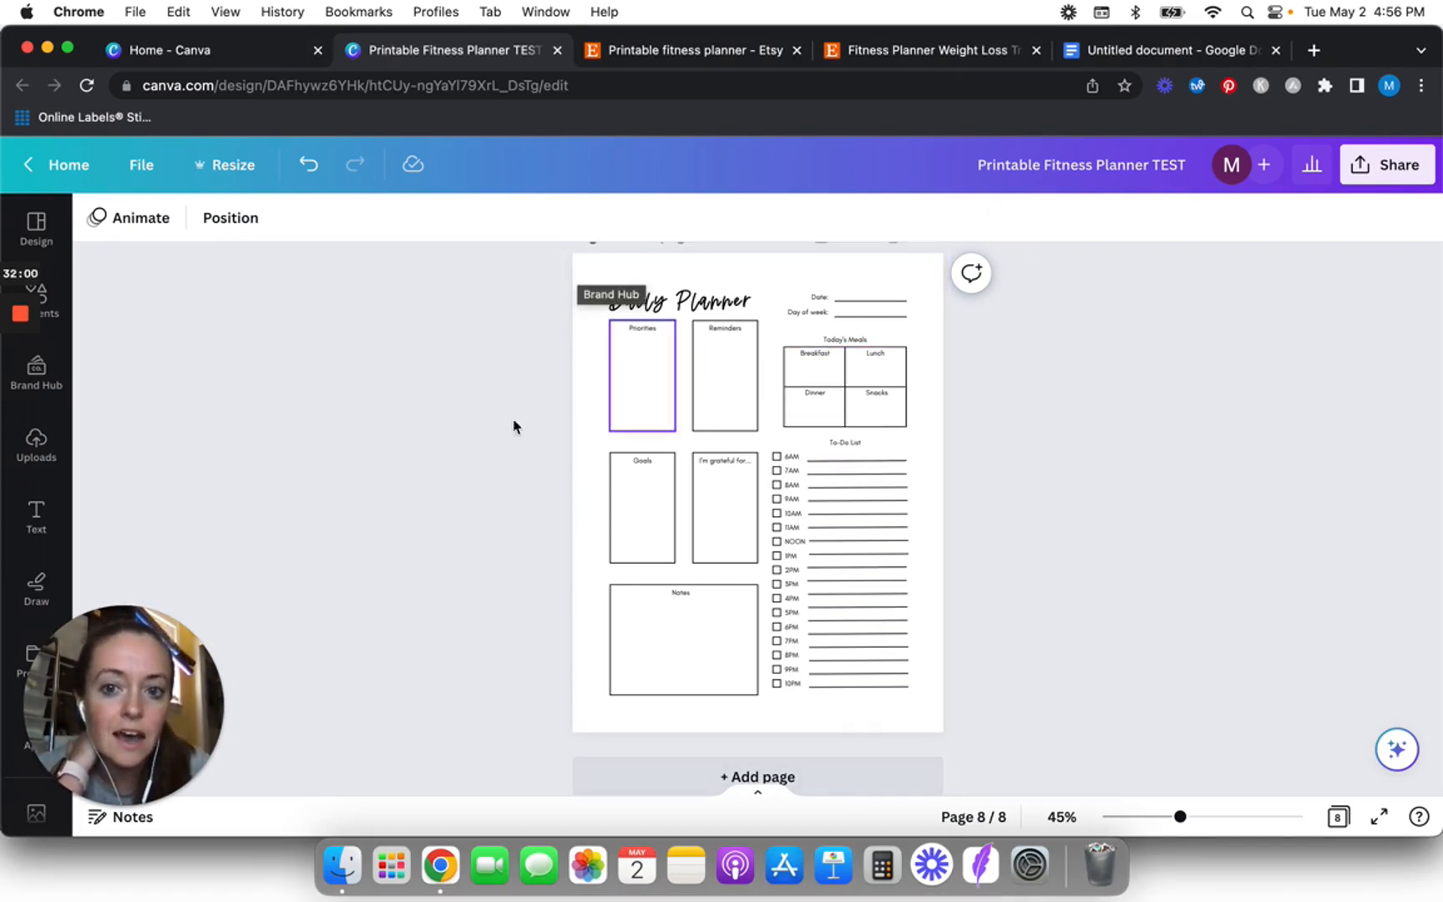
pyautogui.click(1129, 60)
pyautogui.click(423, 535)
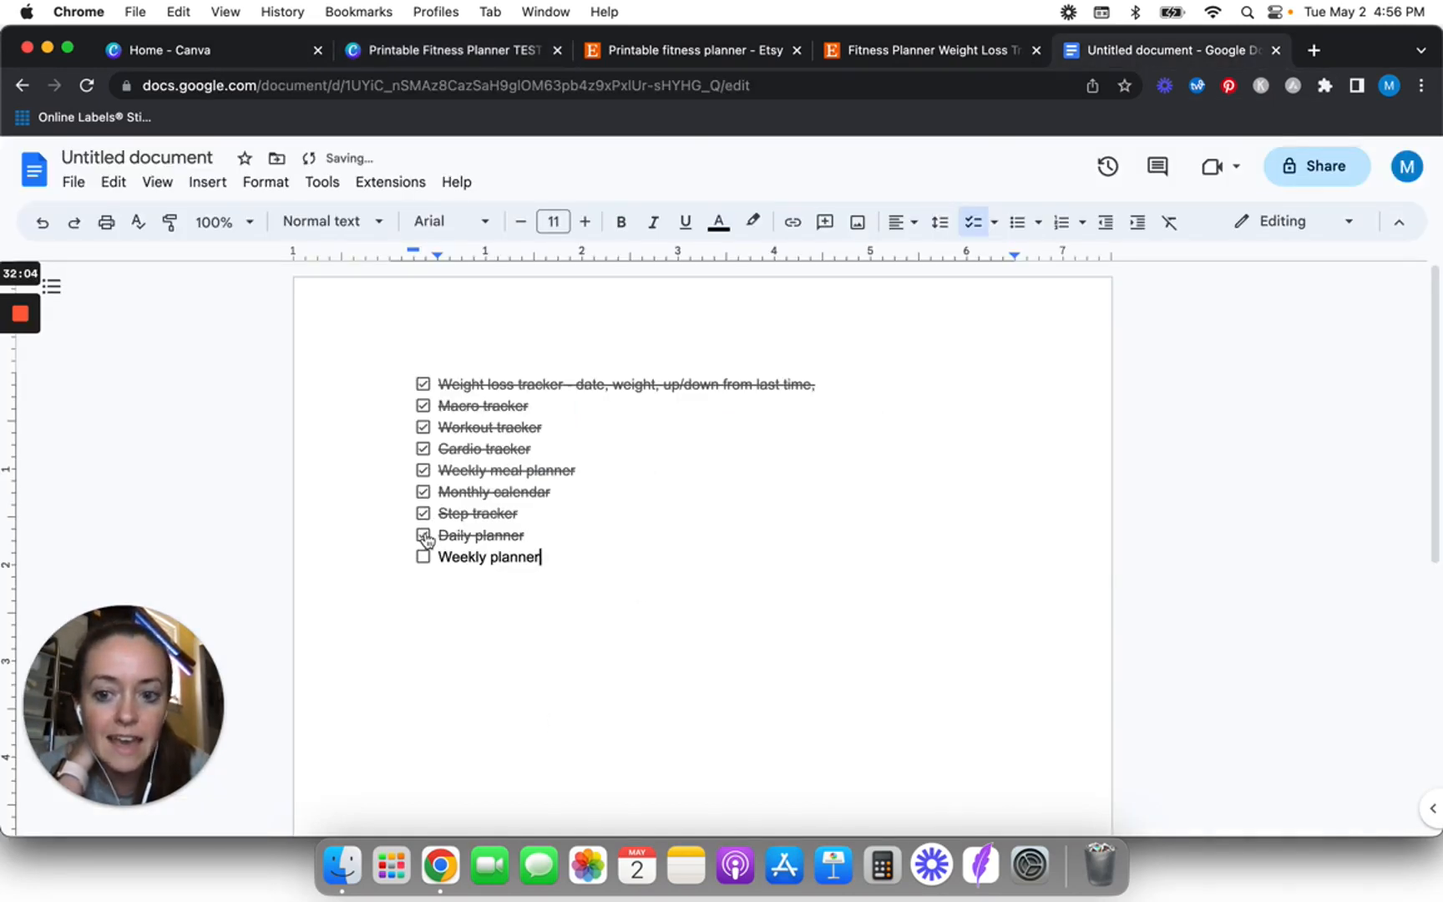
# - Return to the Canva fitness planner design and add a blank page after the Daily Planner page
pyautogui.click(458, 57)
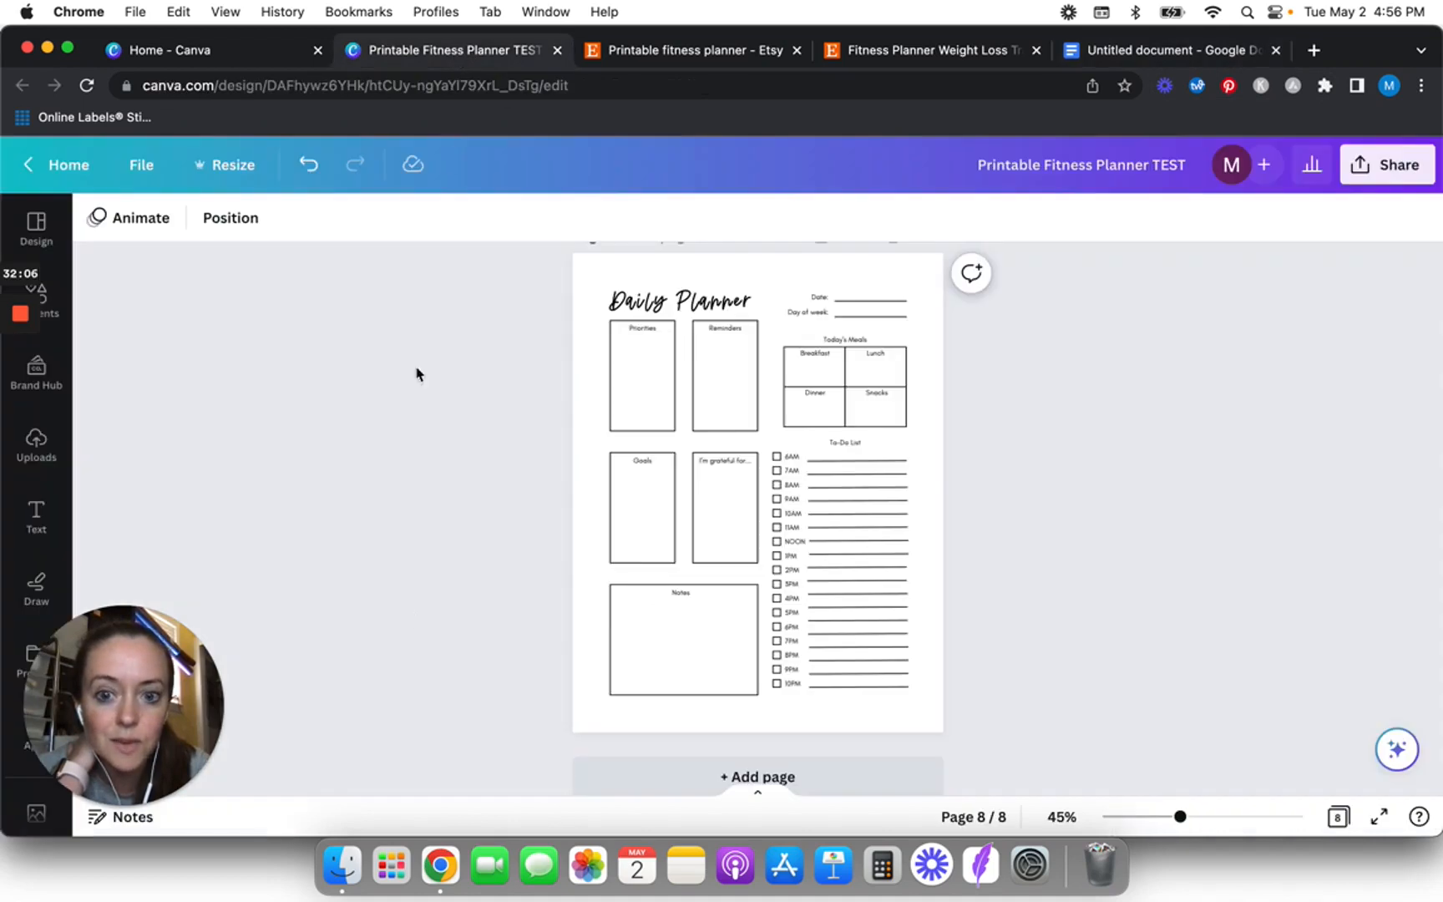
pyautogui.scroll(-1, 609, 429)
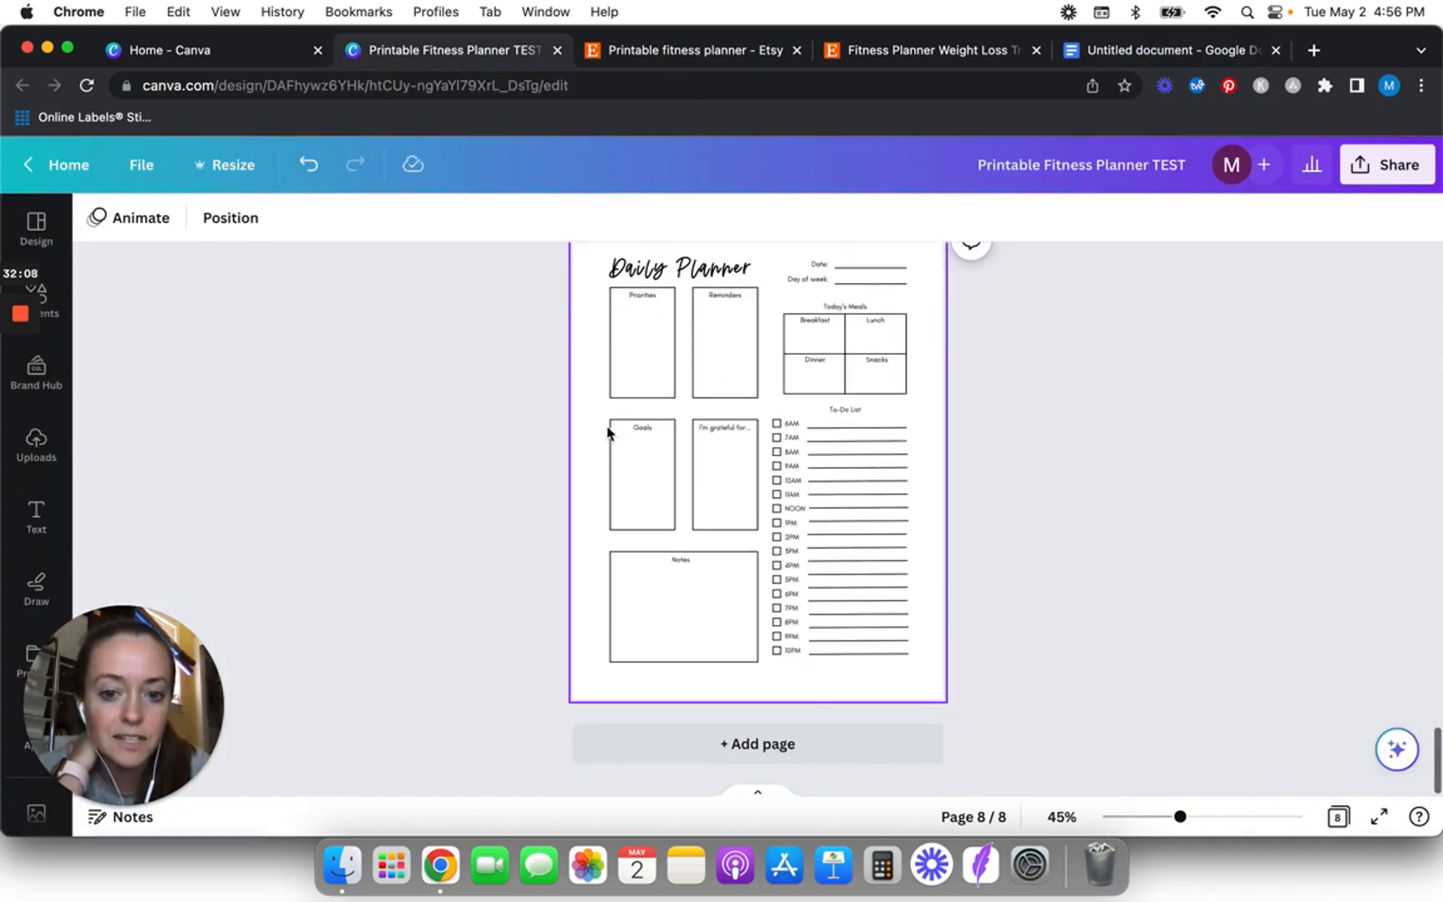
pyautogui.scroll(3, 607, 433)
pyautogui.scroll(-3, 608, 432)
pyautogui.click(738, 741)
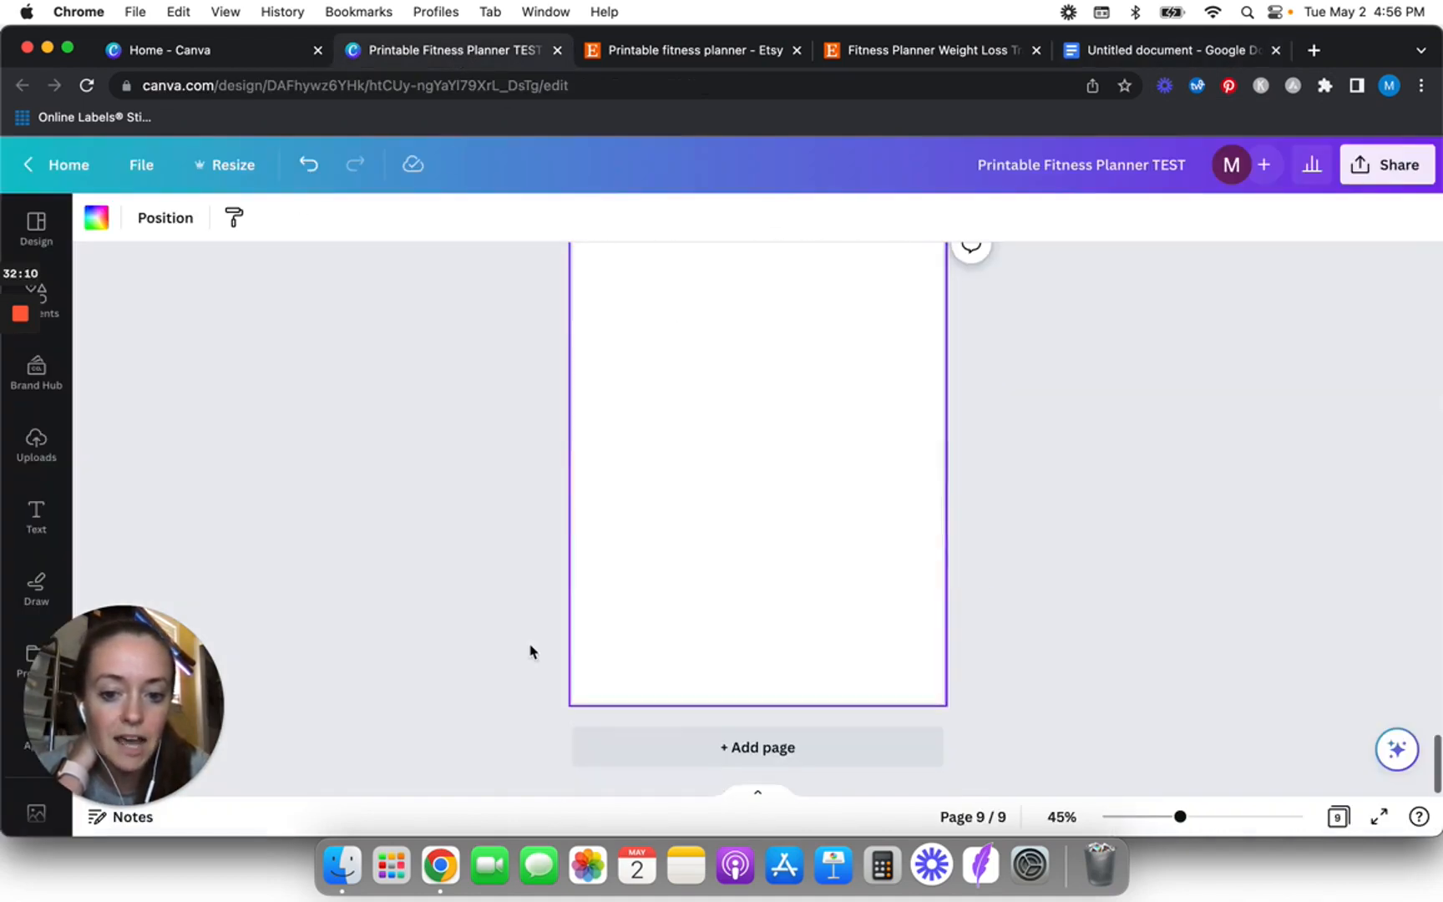
# - Copy the "Daily Planner" title from page 8 onto the new blank page 9
pyautogui.scroll(5, 529, 651)
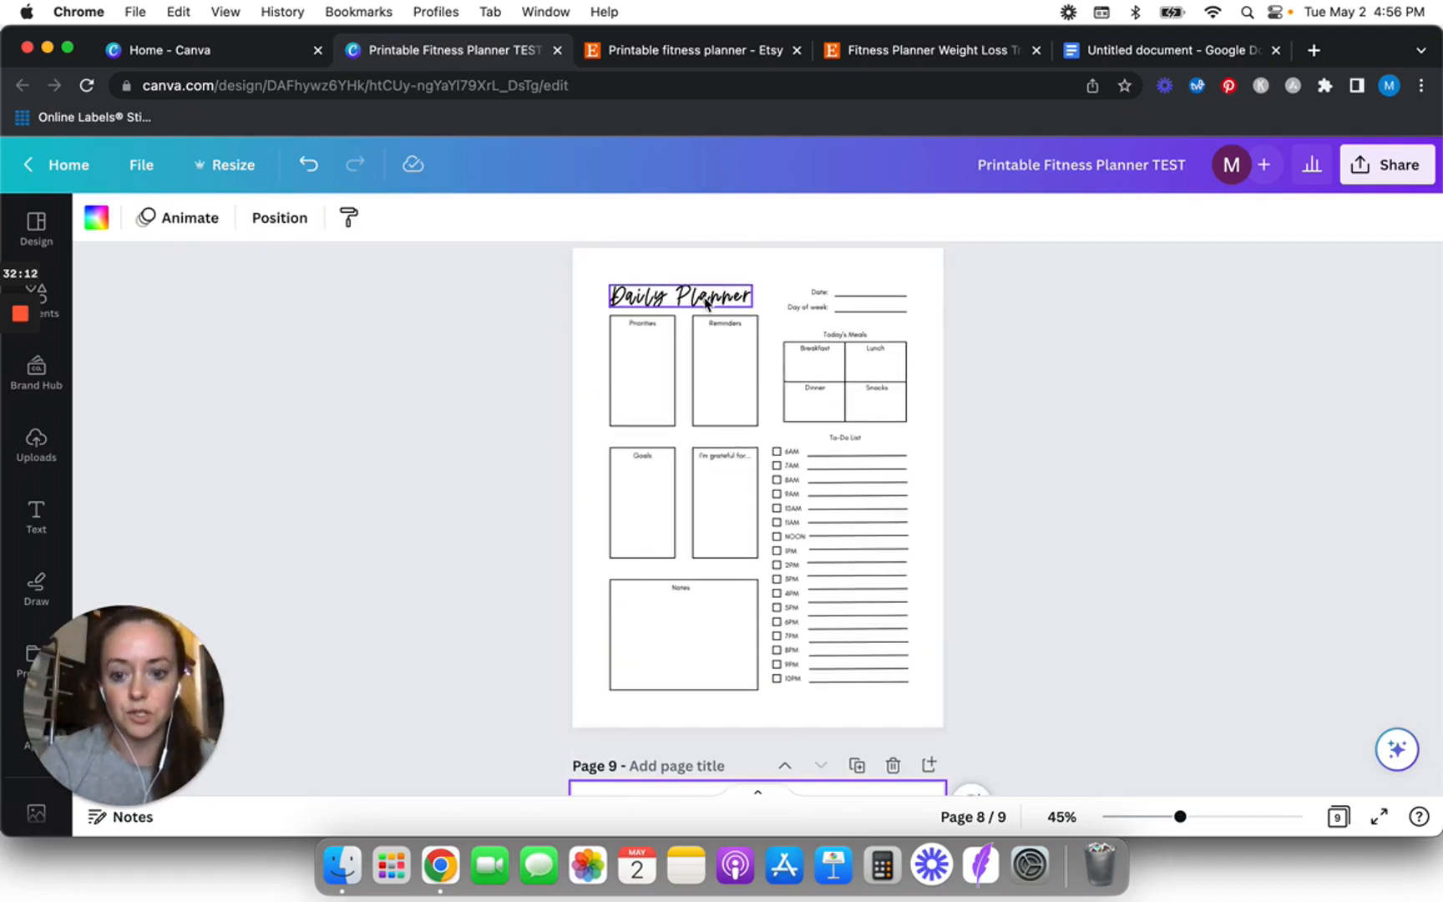
pyautogui.click(705, 299)
pyautogui.moveTo(706, 302); pyautogui.dragTo(778, 819)
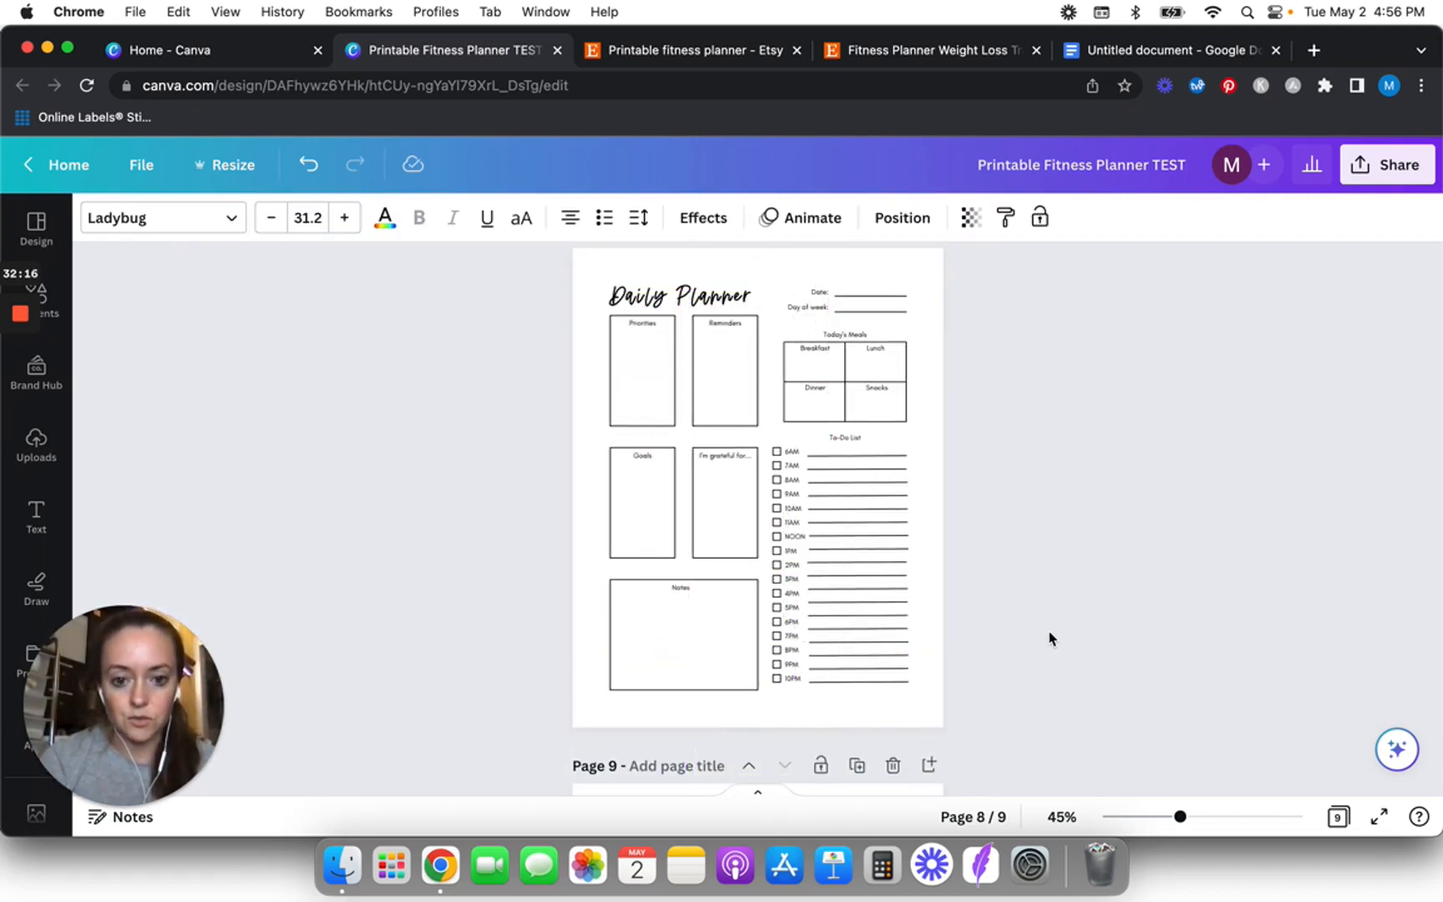
# - Center the copied title near the top of page 9 and change its text to "Weekly Planner"
pyautogui.scroll(-5, 1050, 639)
pyautogui.moveTo(780, 412)
pyautogui.mouseDown()
pyautogui.moveTo(784, 475)
pyautogui.moveTo(774, 426)
pyautogui.mouseUp()
pyautogui.doubleClick(745, 364)
pyautogui.write('WE')
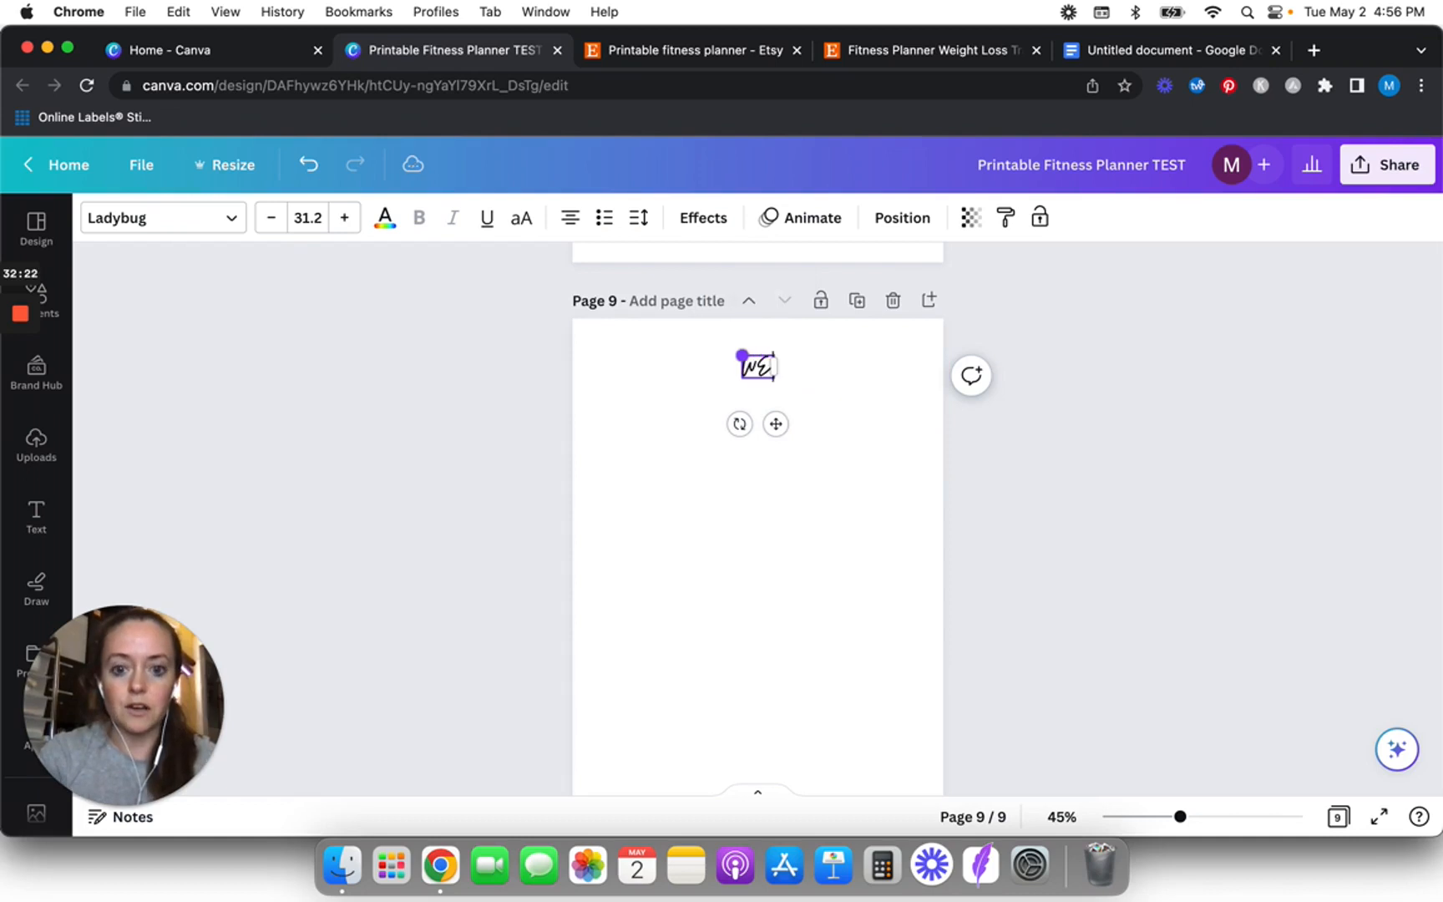
pyautogui.write('EKLY')
pyautogui.press('BackSpace')
pyautogui.press('BackSpace')
pyautogui.press('BackSpace')
pyautogui.press('BackSpace')
pyautogui.press('BackSpace')
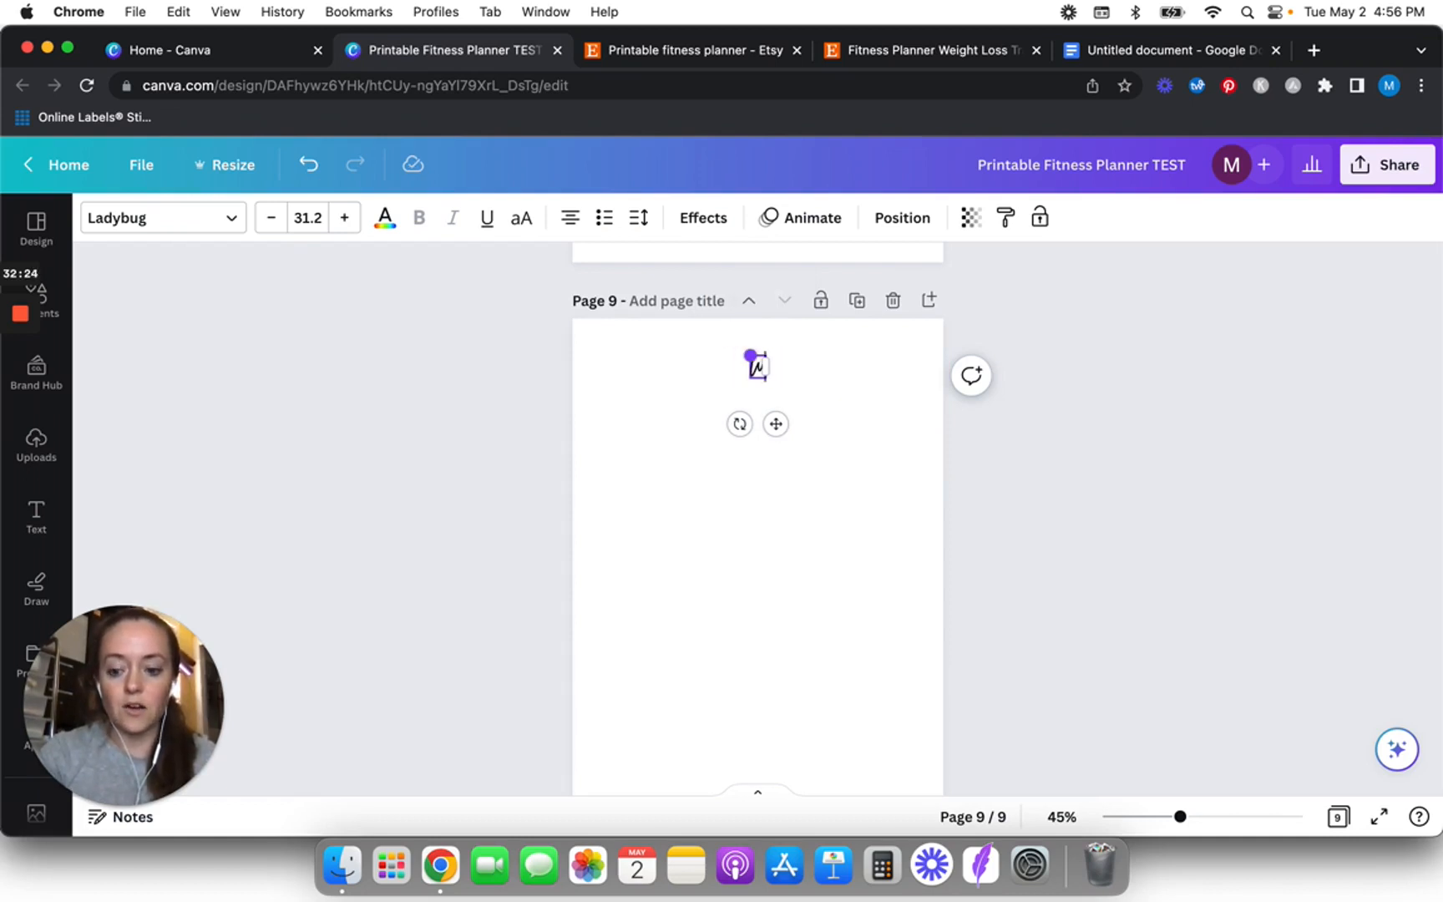
pyautogui.press('BackSpace')
pyautogui.write('Wekk')
pyautogui.press('BackSpace')
pyautogui.press('BackSpace')
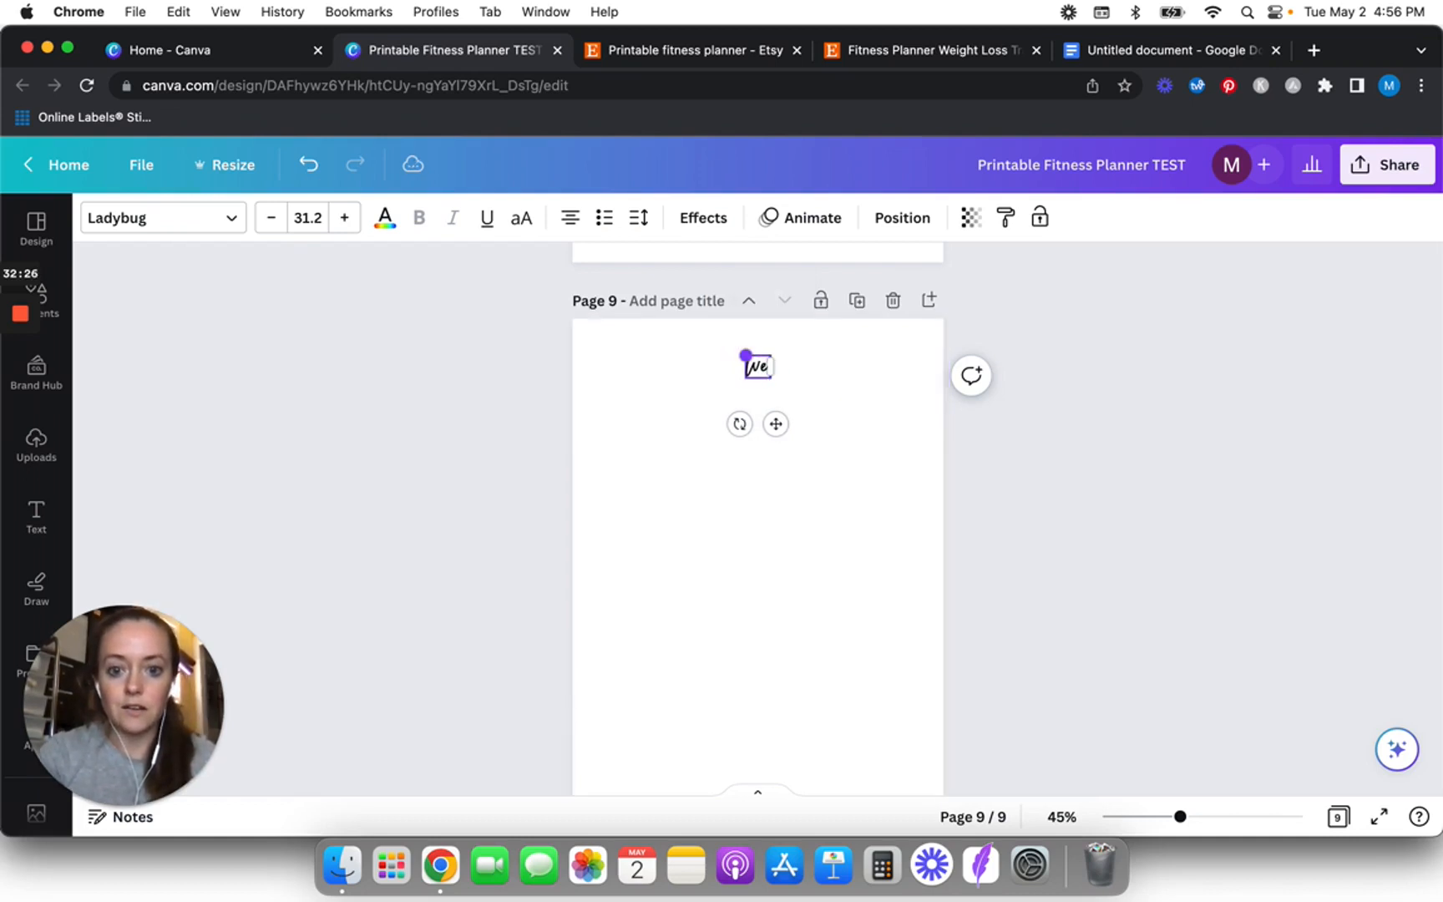
pyautogui.write('ekly')
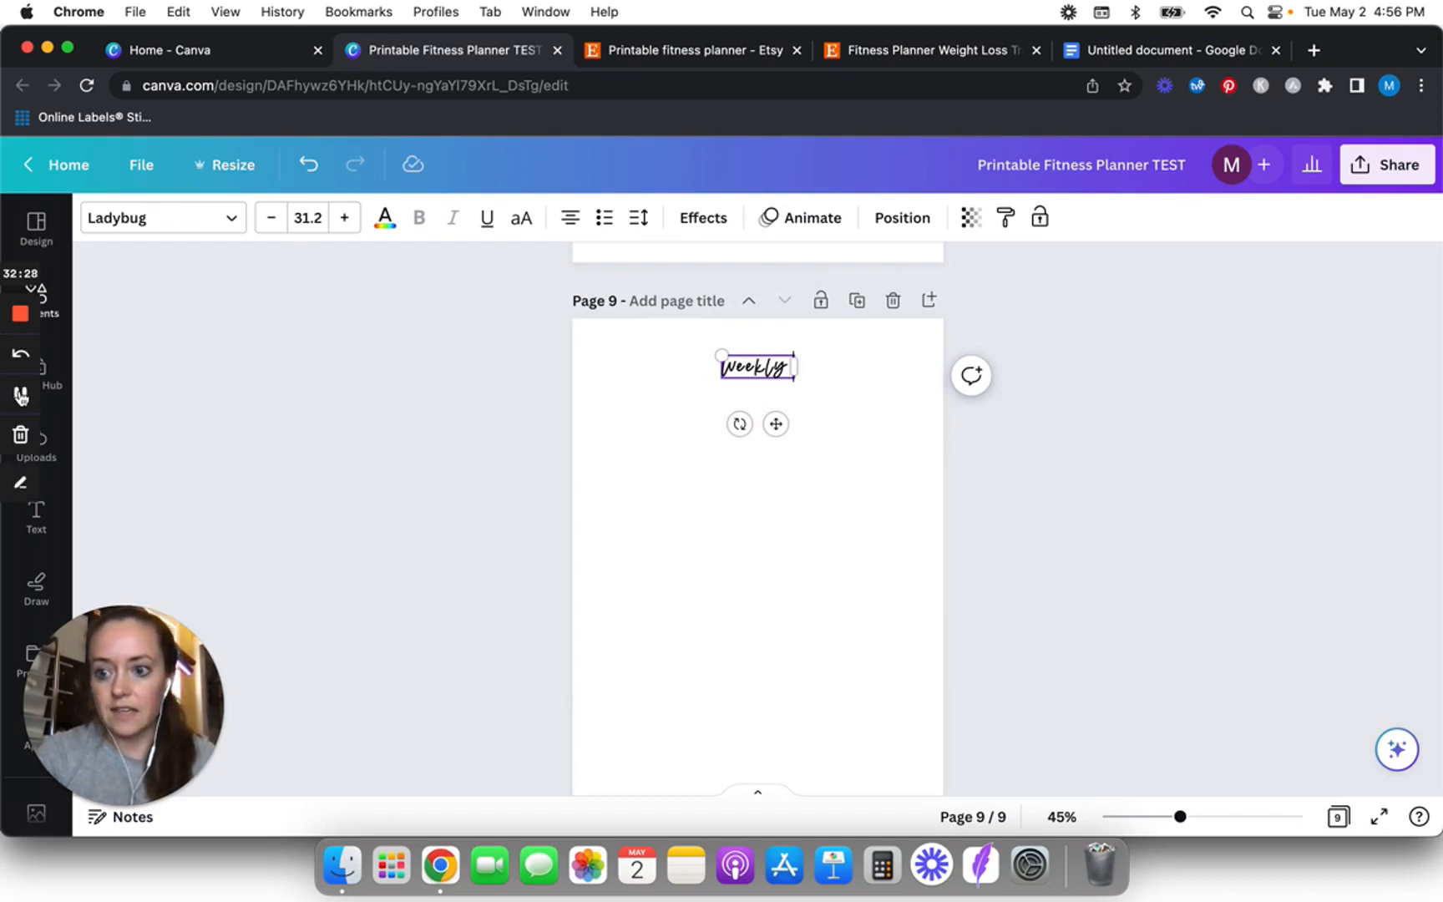
pyautogui.doubleClick(770, 367)
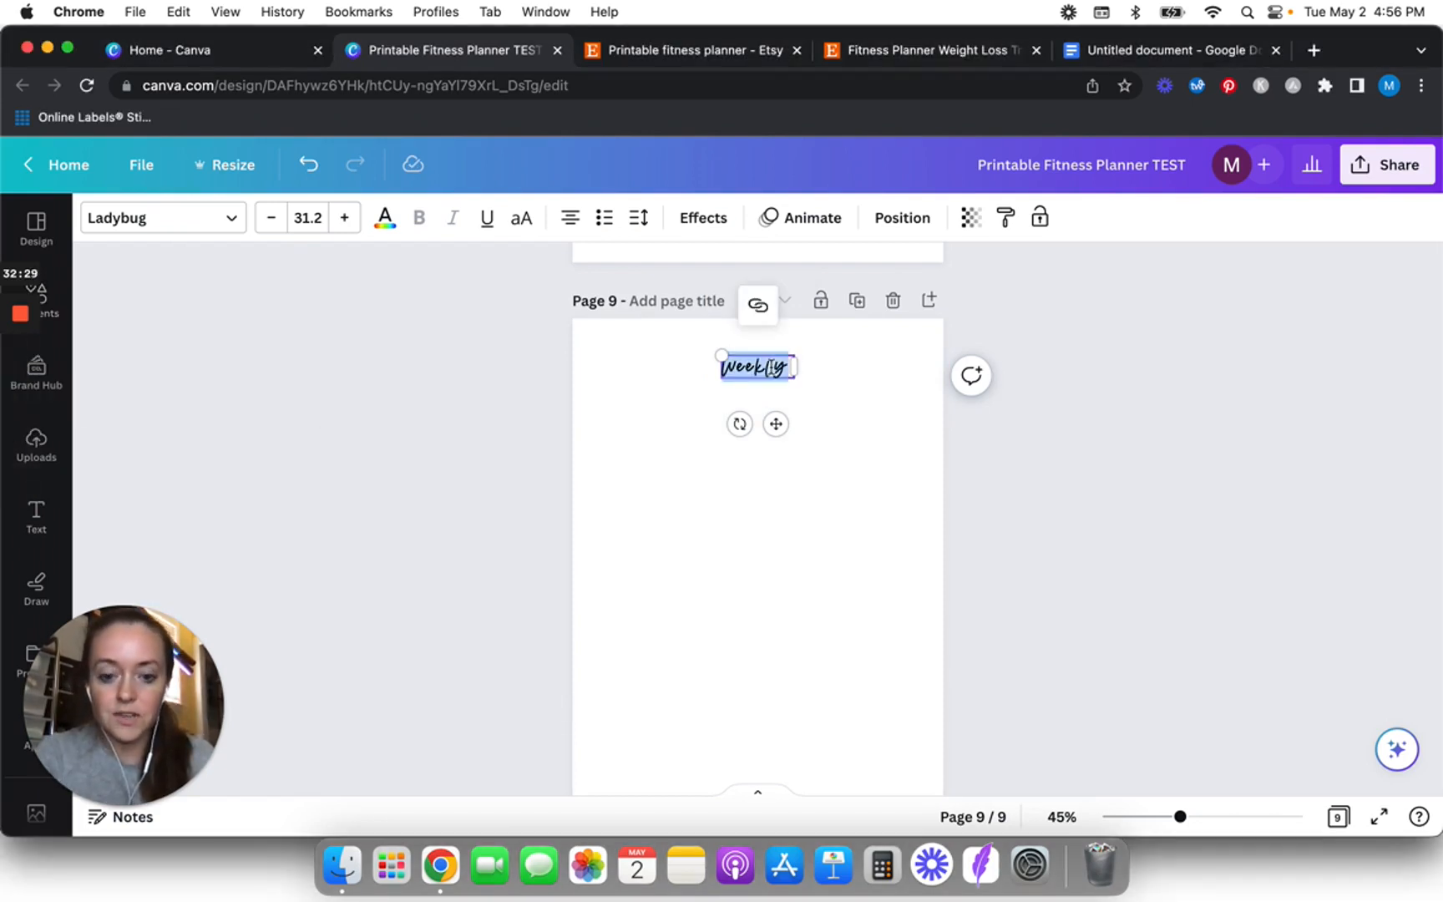
pyautogui.write('Weekly Plan')
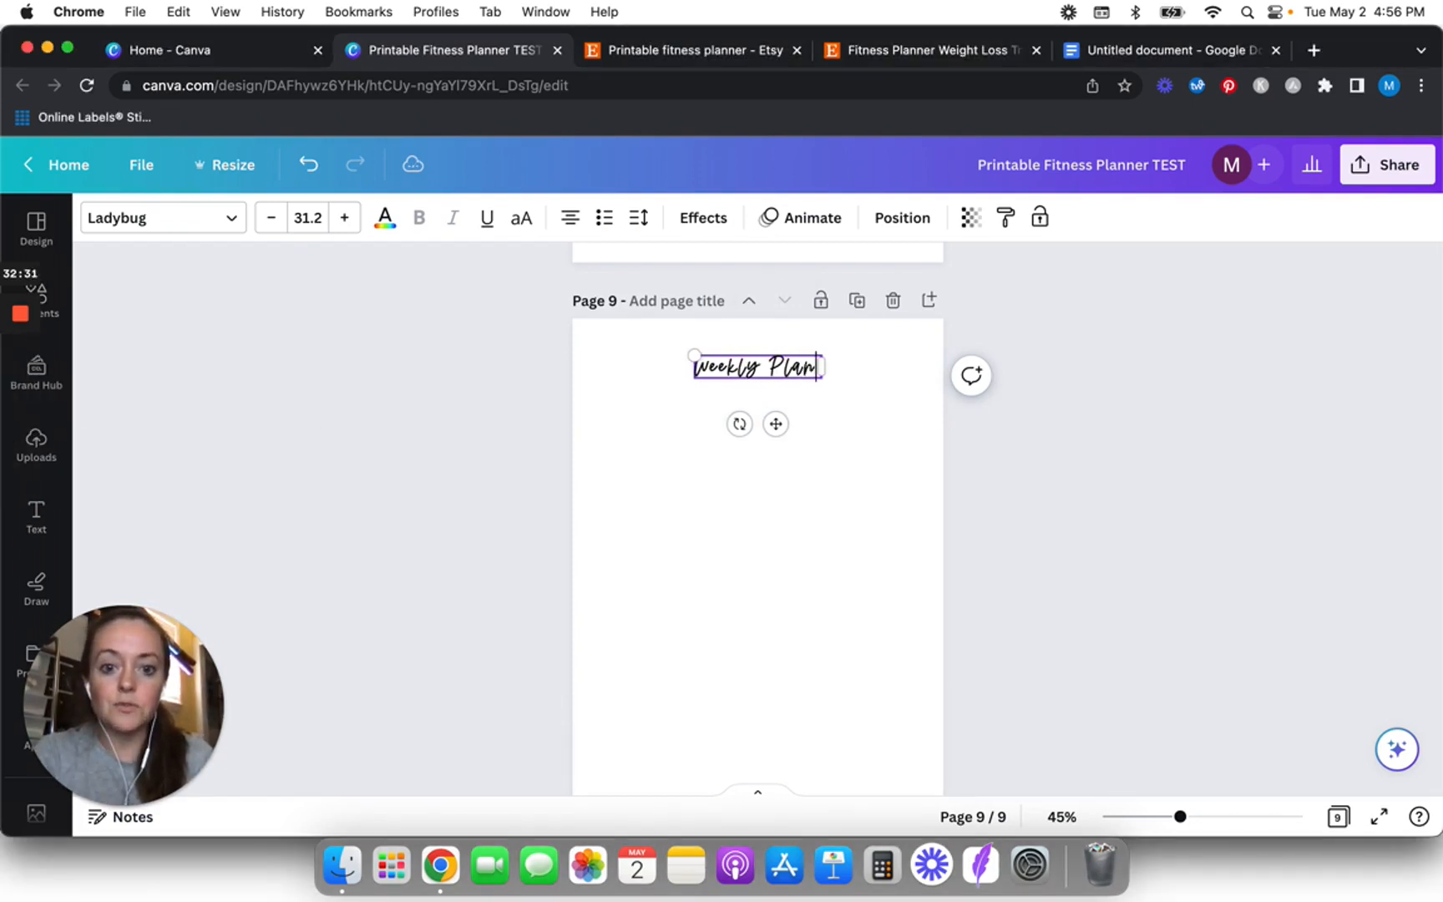
pyautogui.write('ner')
pyautogui.click(468, 466)
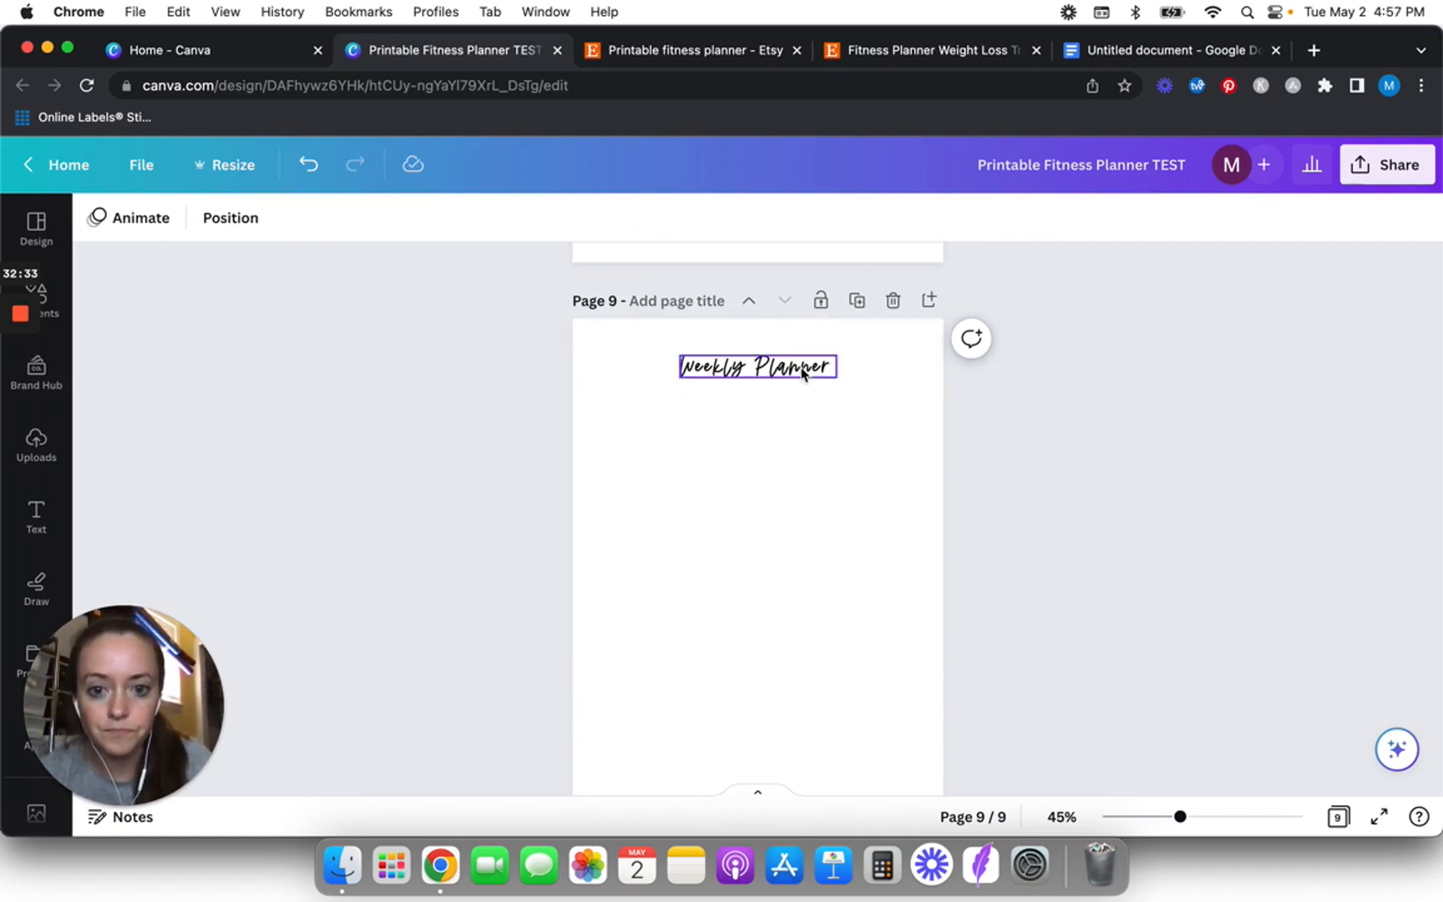
pyautogui.moveTo(799, 366); pyautogui.dragTo(800, 368)
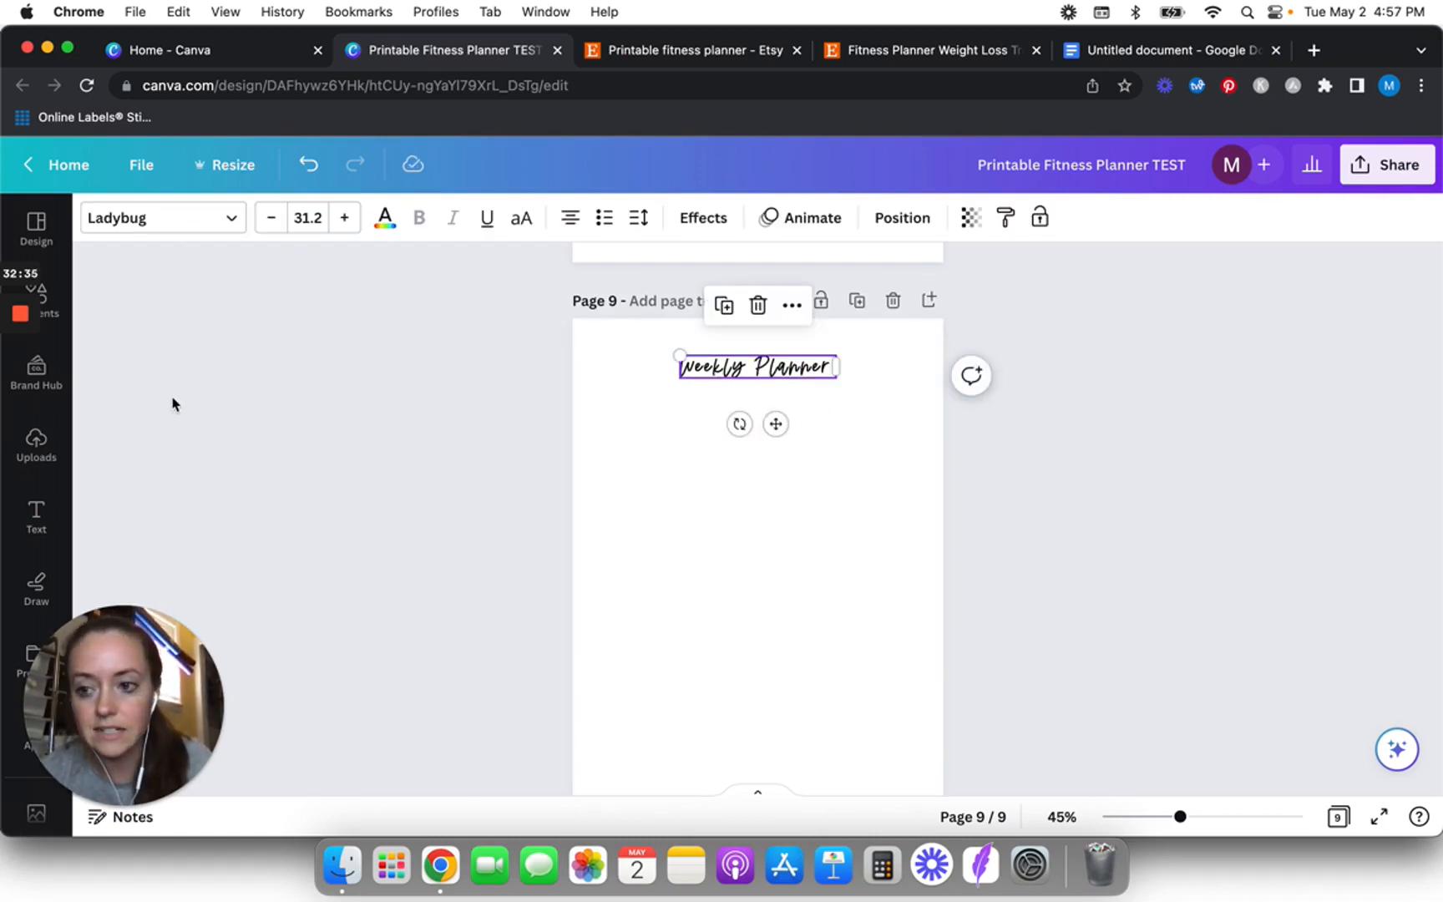
pyautogui.click(19, 394)
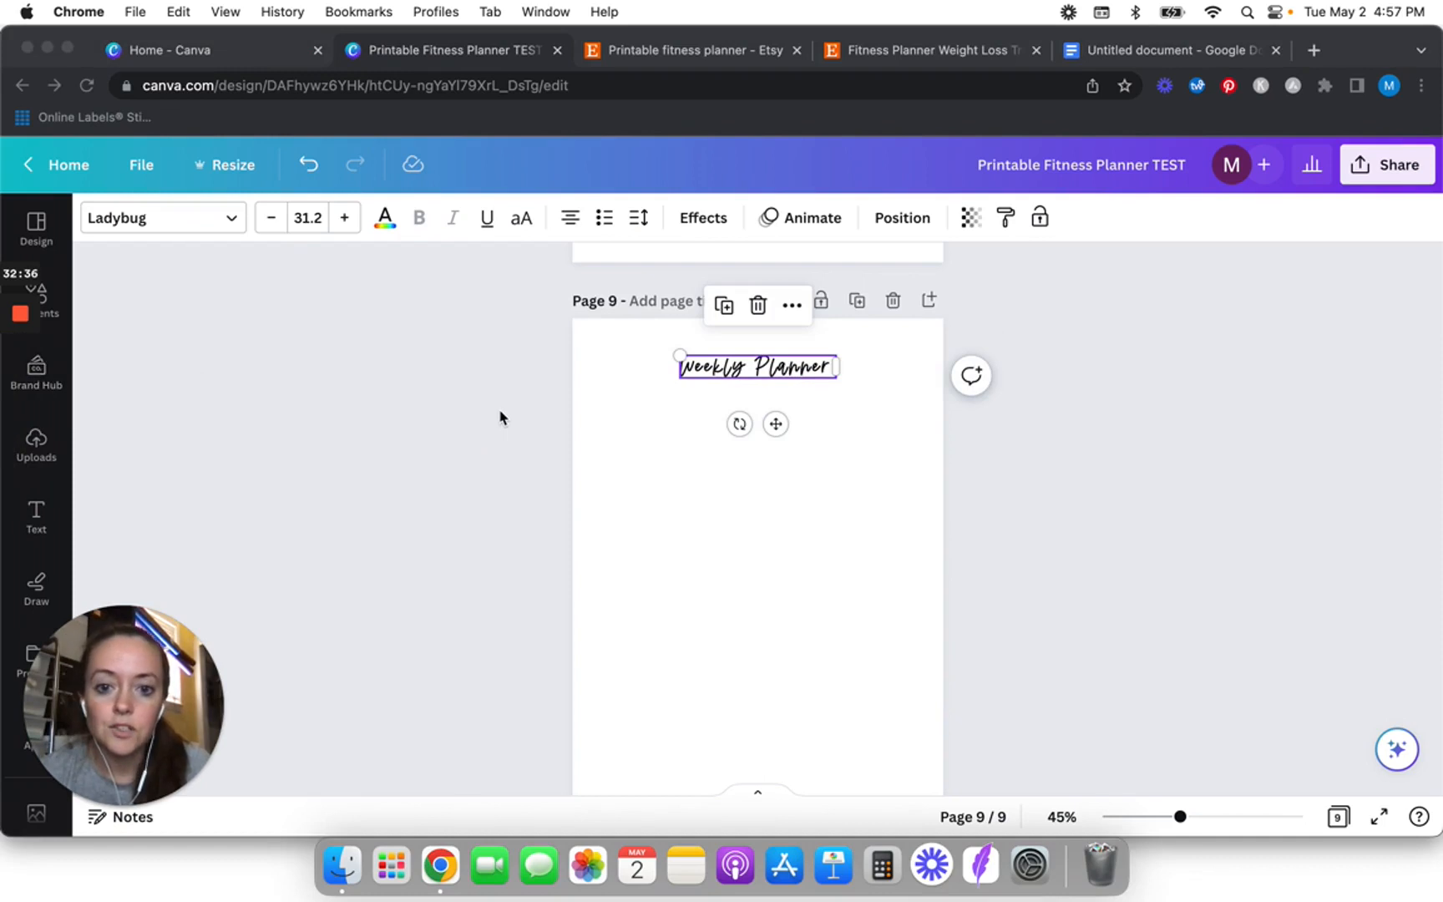
pyautogui.click(833, 488)
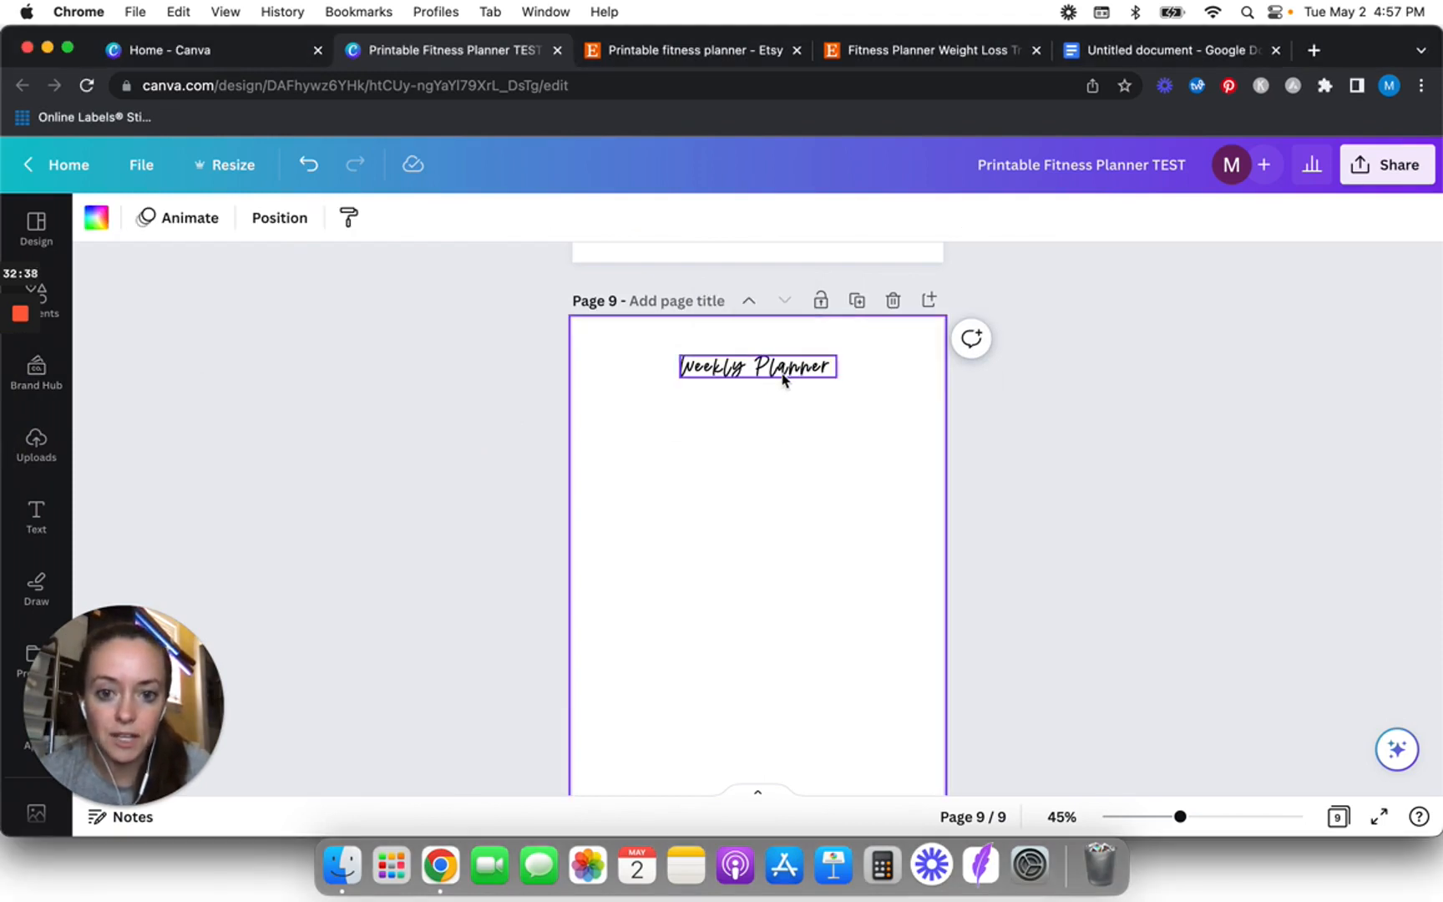
pyautogui.moveTo(785, 376); pyautogui.dragTo(782, 377)
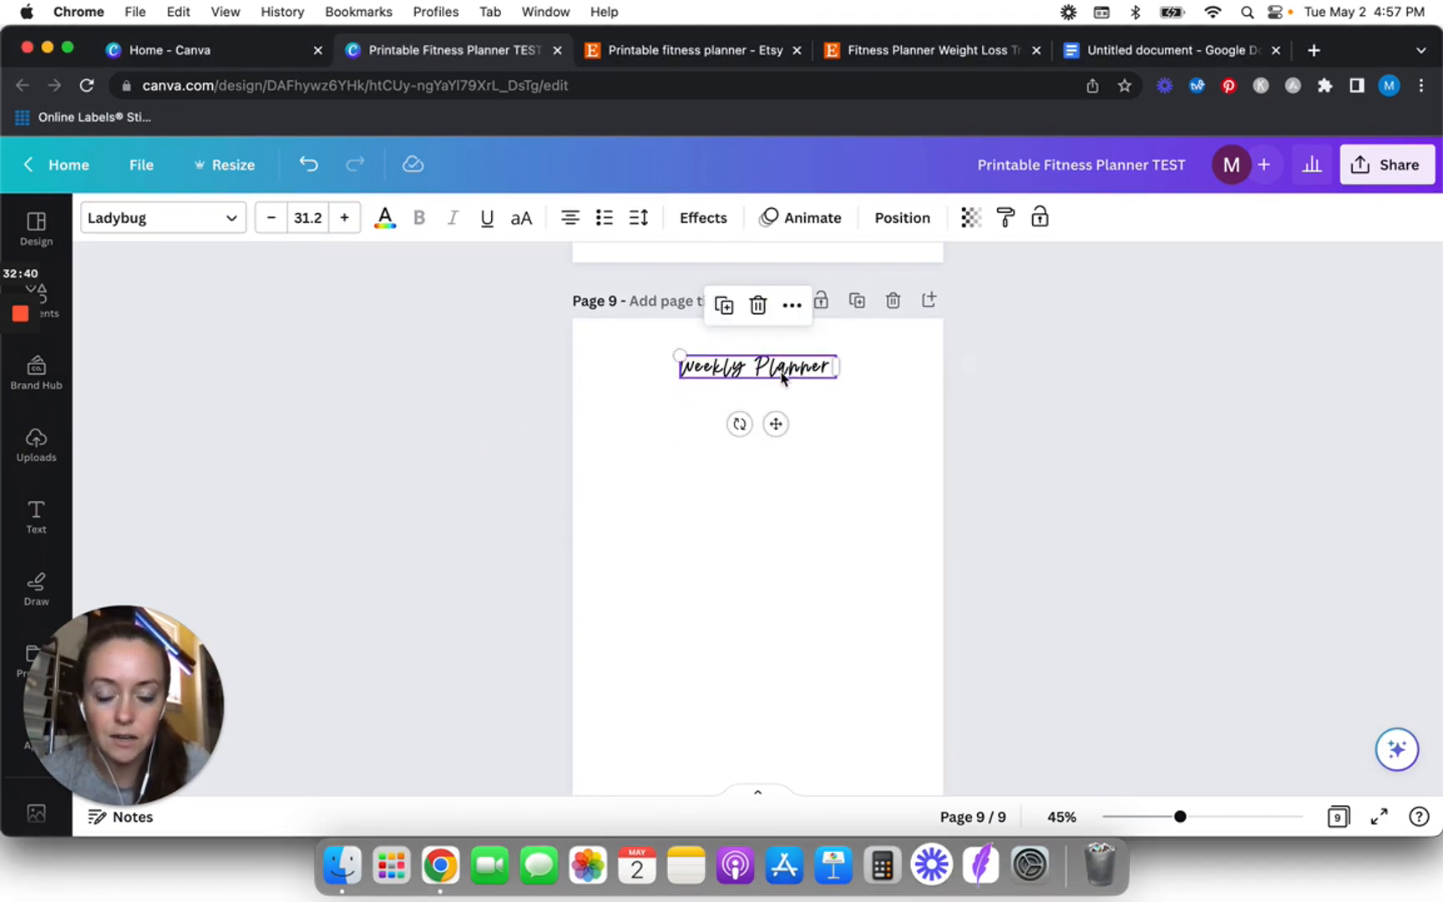
# - Add a square to the Weekly Planner page with no fill color and a solid black border of weight 2
pyautogui.click(575, 469)
pyautogui.press('r')
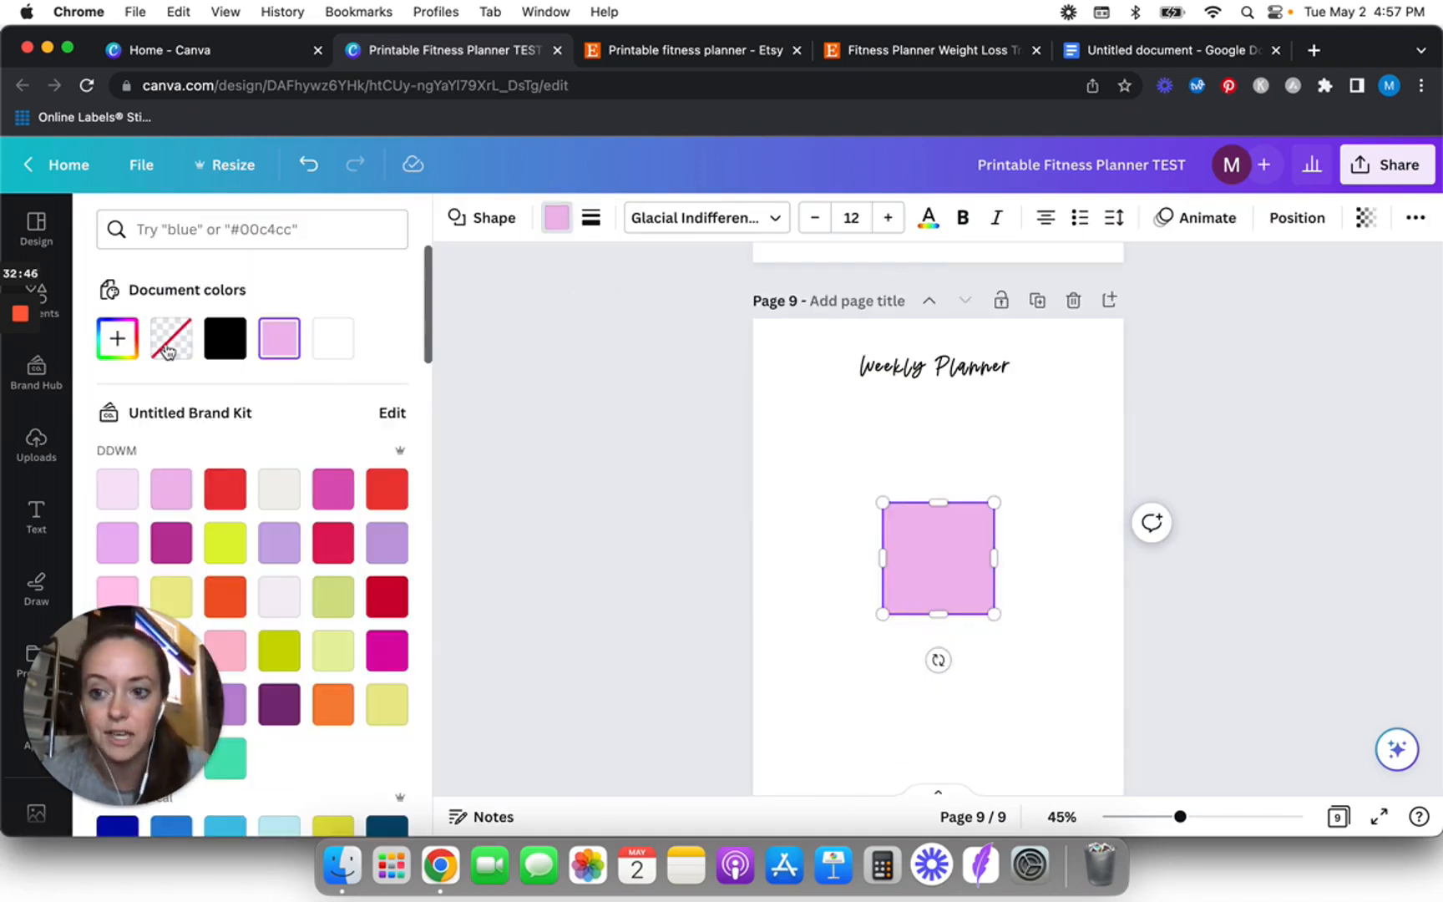
pyautogui.click(170, 347)
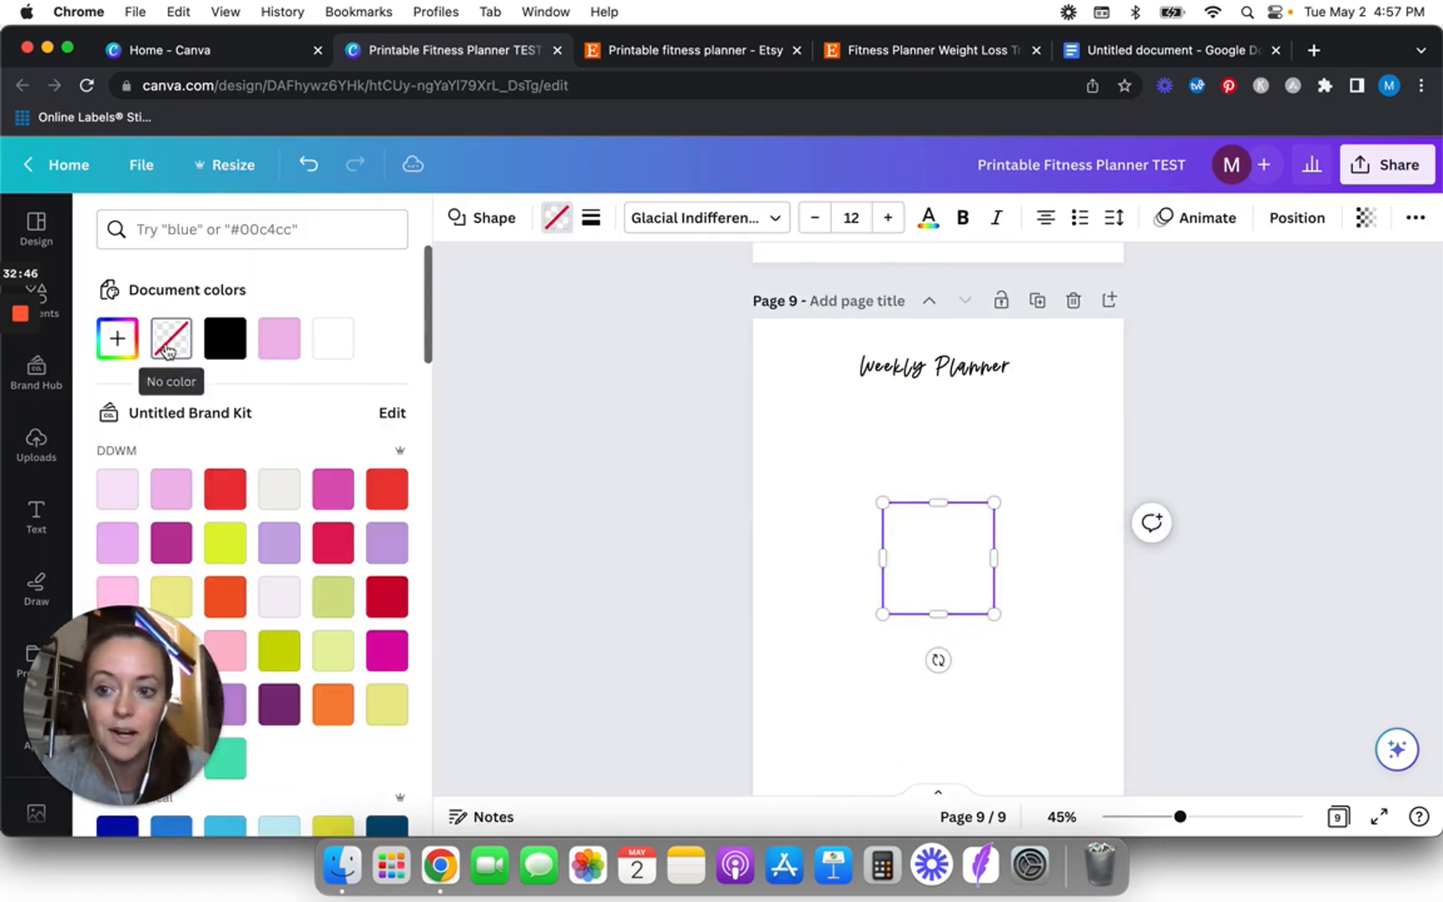
pyautogui.click(590, 218)
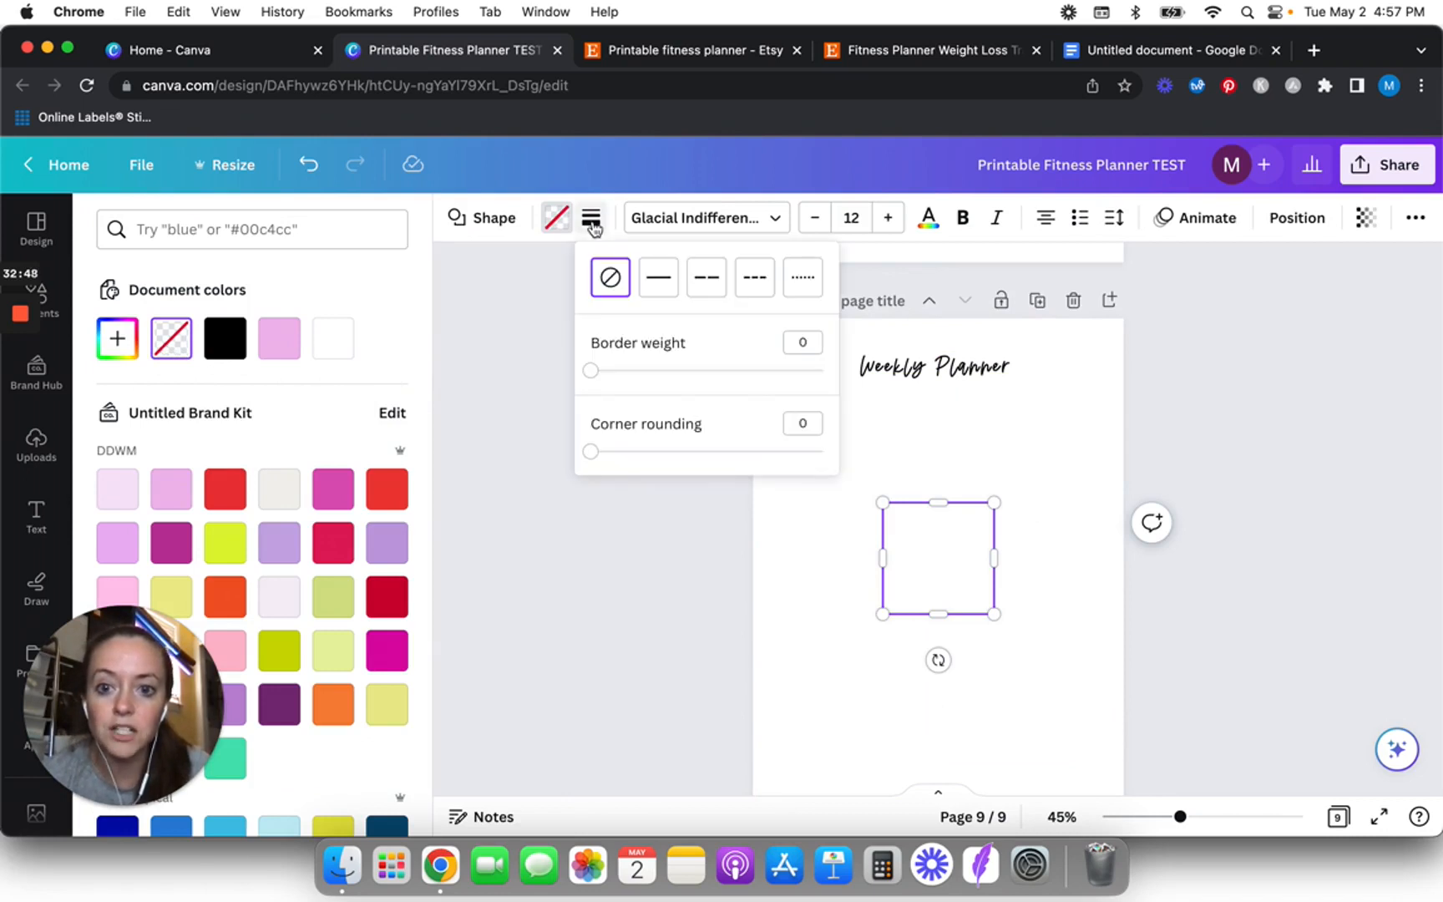
pyautogui.click(804, 344)
pyautogui.write('2')
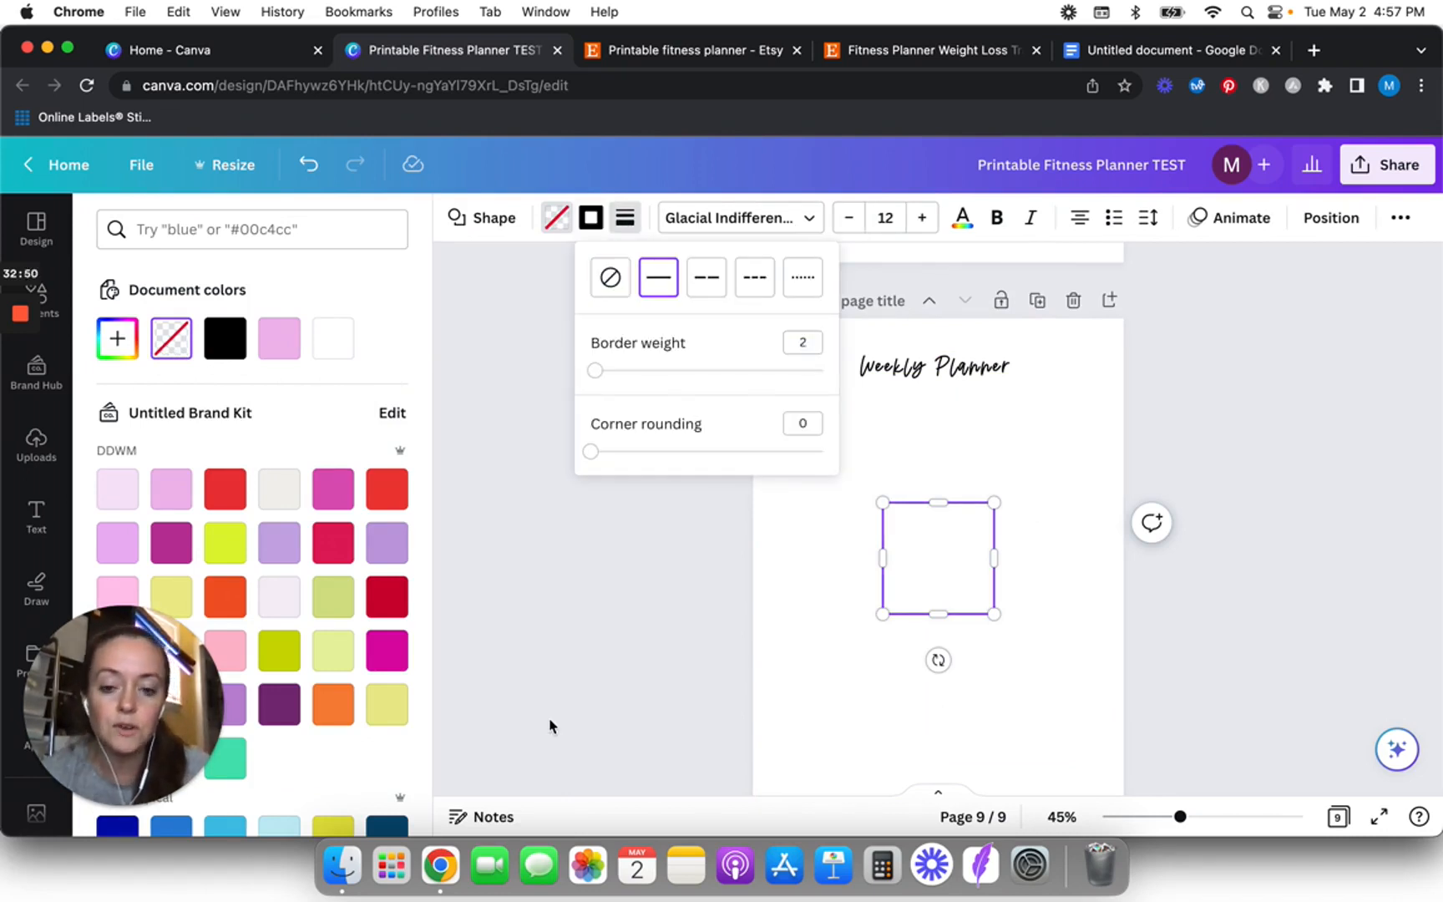
pyautogui.click(548, 725)
# - Place the square below the title at the page's left margin, shrink it, and duplicate it twice into a row of three boxes
pyautogui.click(697, 562)
pyautogui.moveTo(791, 560); pyautogui.dragTo(697, 462)
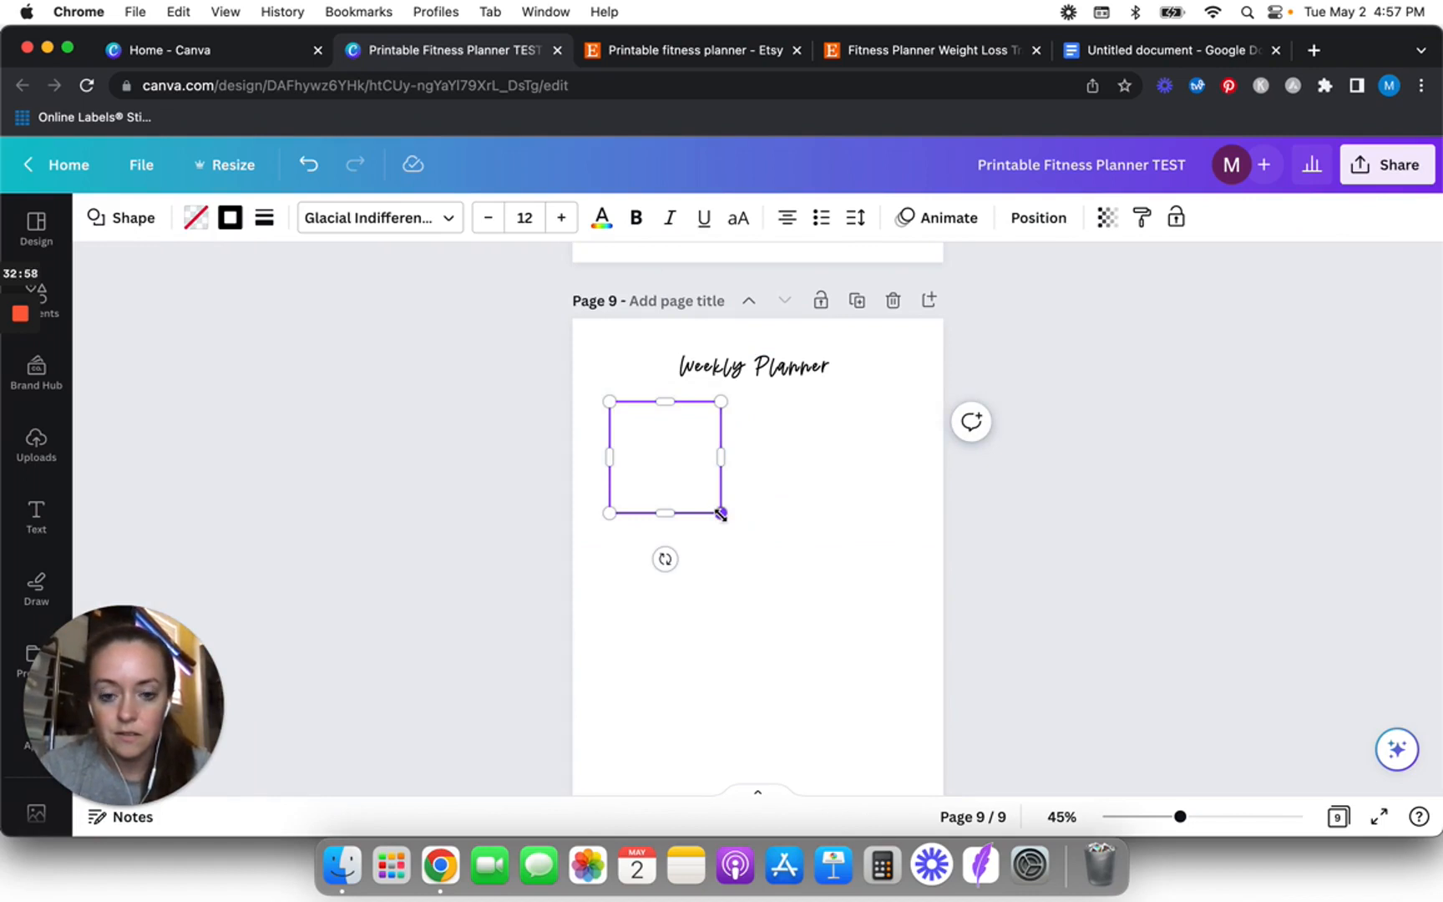
pyautogui.moveTo(721, 513); pyautogui.dragTo(767, 468)
pyautogui.press('super+d')
pyautogui.press('super+d')
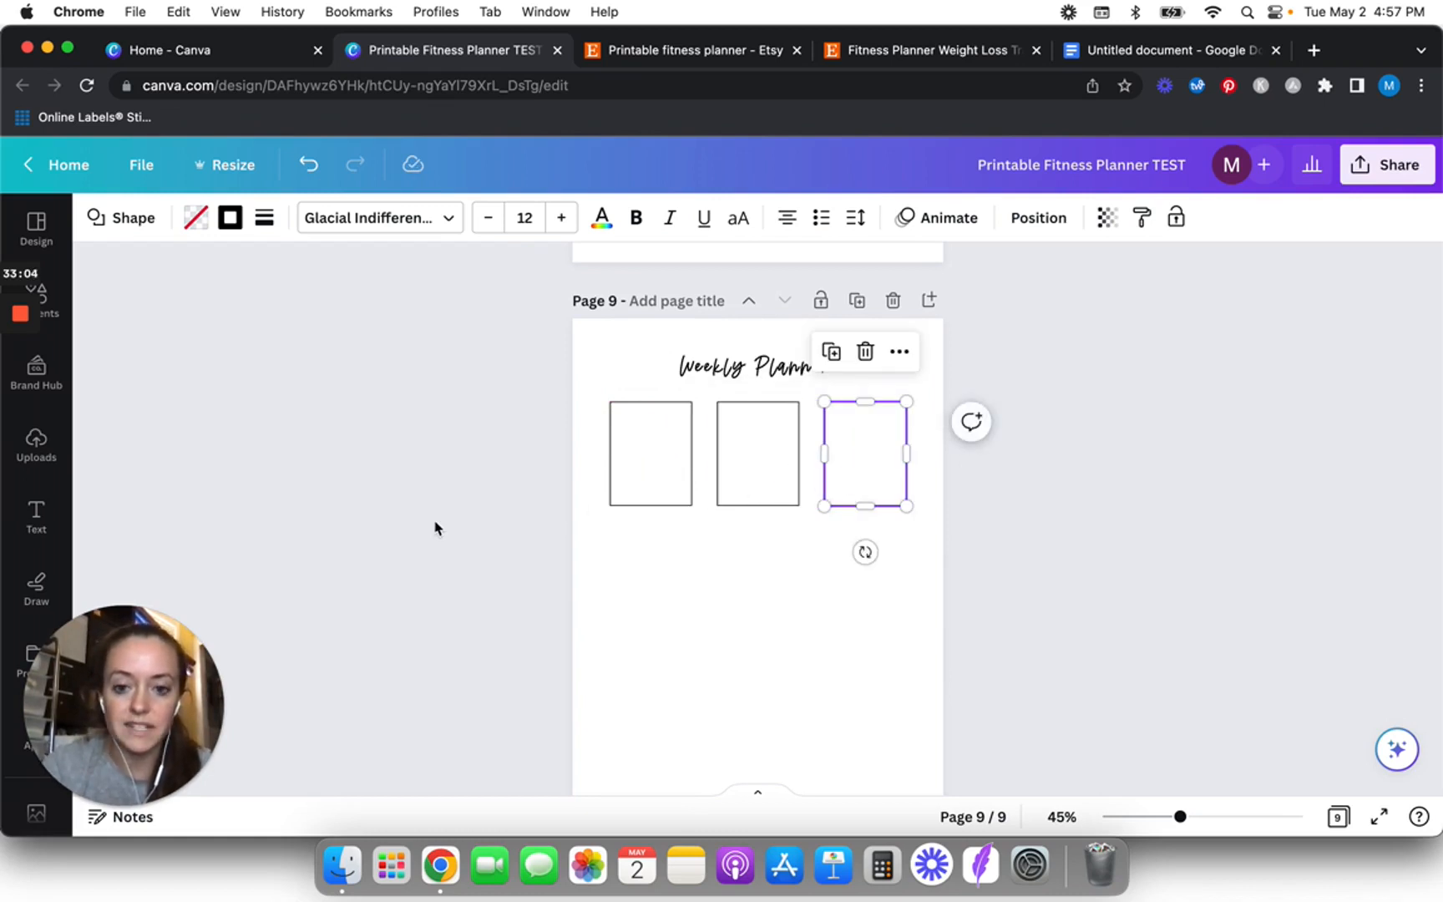
pyautogui.click(437, 528)
# - Duplicate the row of three boxes and place the copy directly below as a second row
pyautogui.scroll(-2, 503, 506)
pyautogui.moveTo(567, 377); pyautogui.dragTo(996, 392)
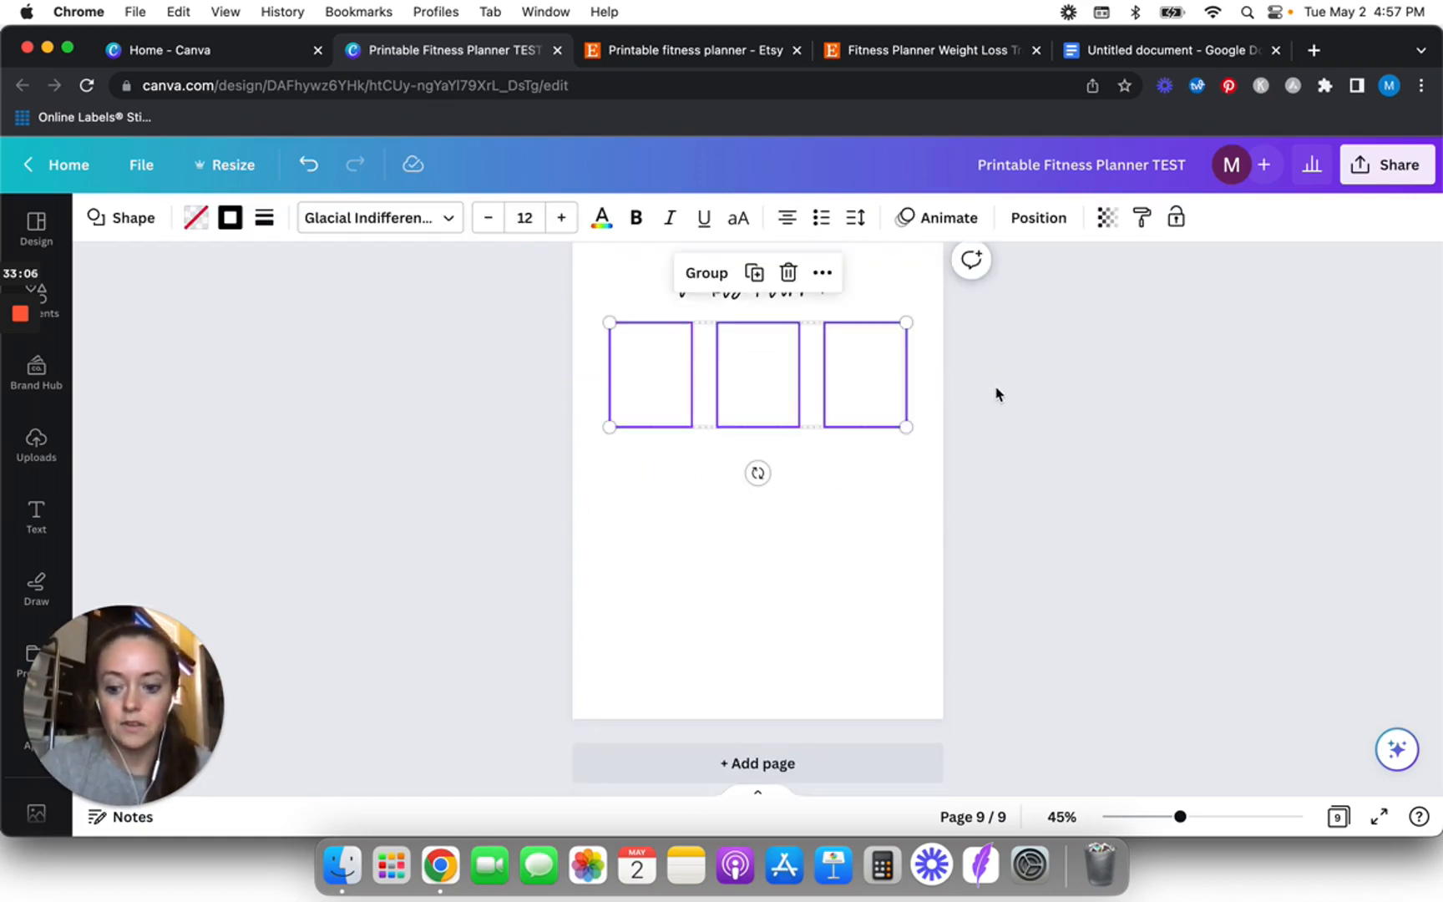
pyautogui.moveTo(782, 402); pyautogui.dragTo(752, 513)
pyautogui.click(459, 611)
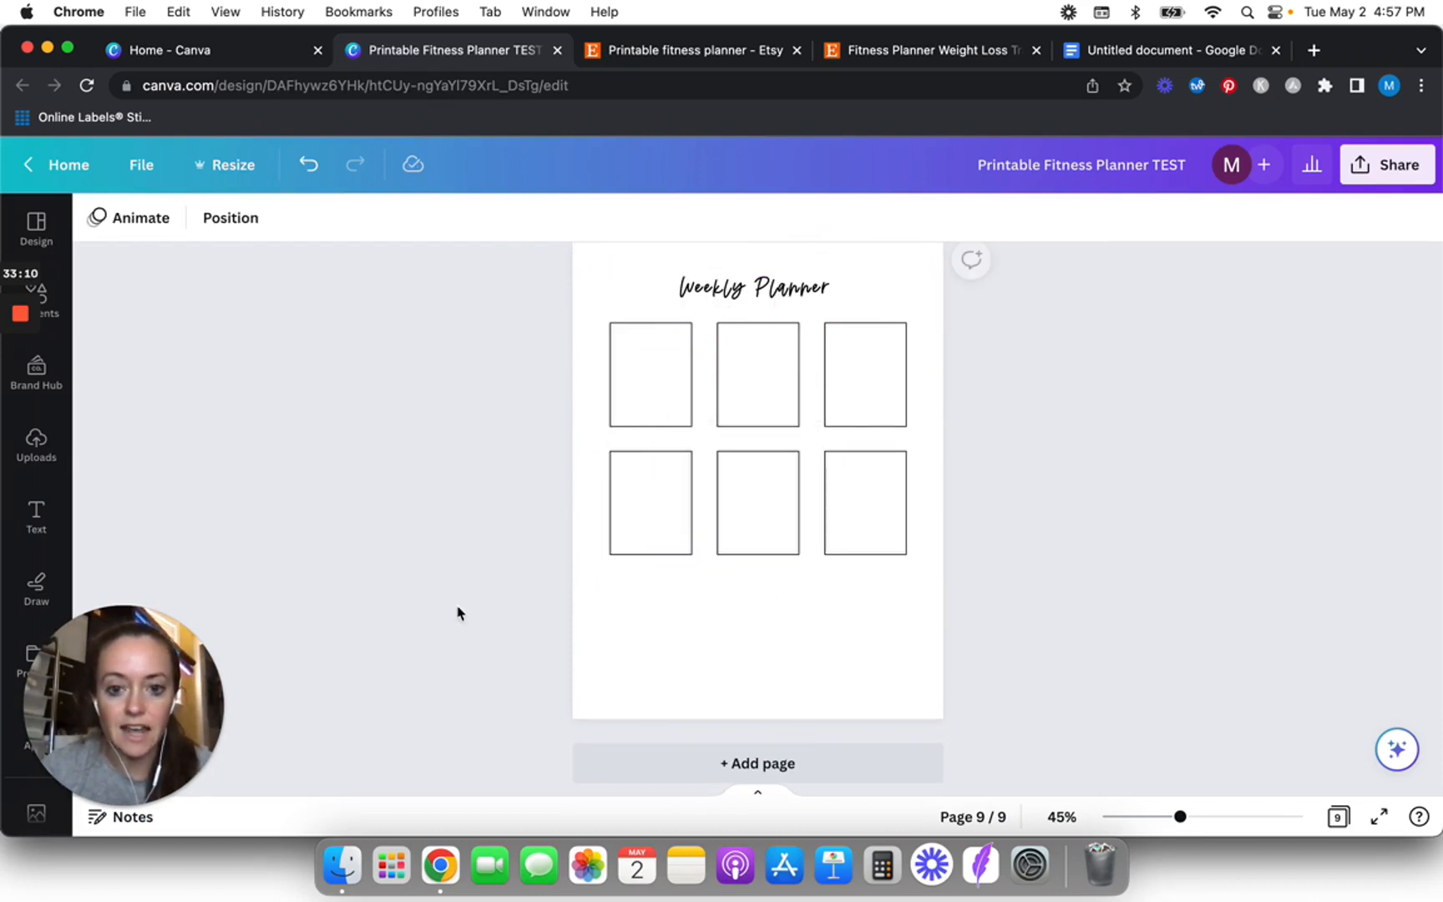
# - Add a third row from duplicated boxes: one regular box under the first column and one wide box spanning the other two columns
pyautogui.click(769, 512)
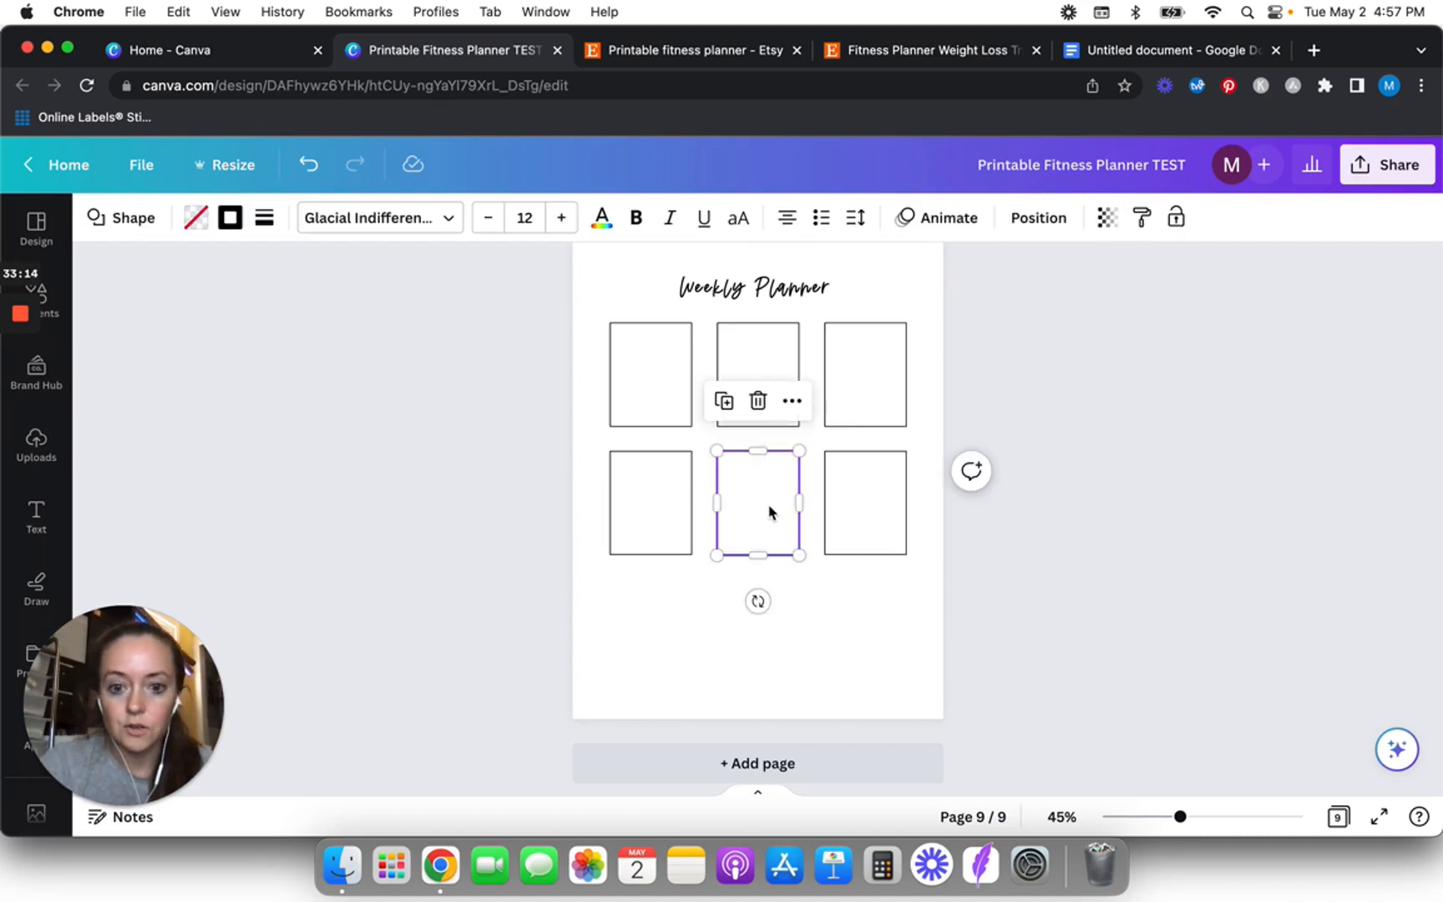
pyautogui.press('super+d')
pyautogui.moveTo(769, 512); pyautogui.dragTo(903, 628)
pyautogui.click(522, 597)
pyautogui.click(670, 629)
pyautogui.press('super+d')
pyautogui.click(541, 603)
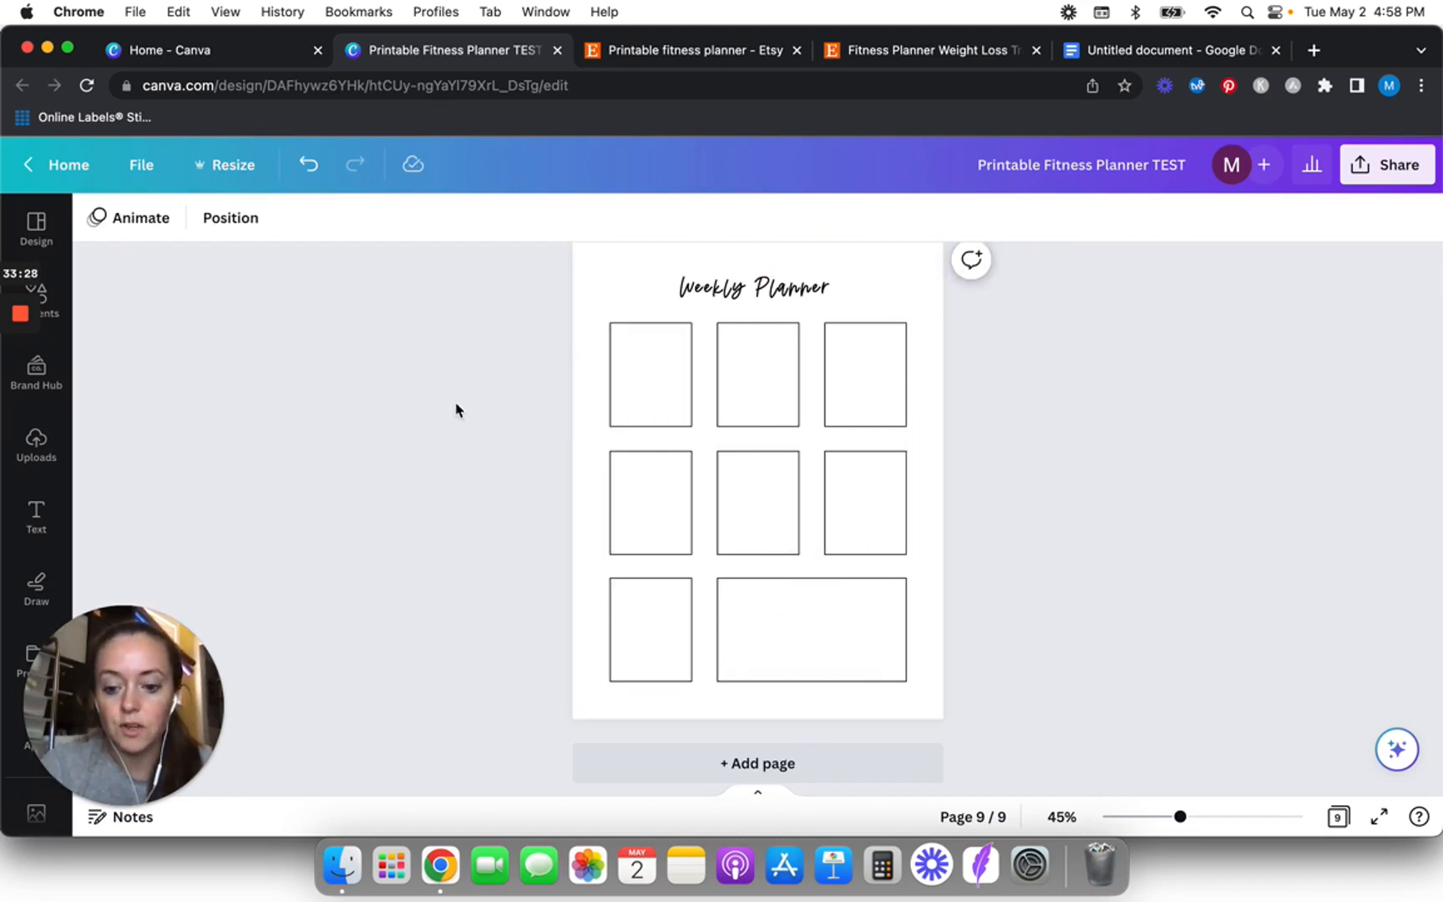
# - Add a text box inside the middle box of the Weekly Planner grid
pyautogui.press('t')
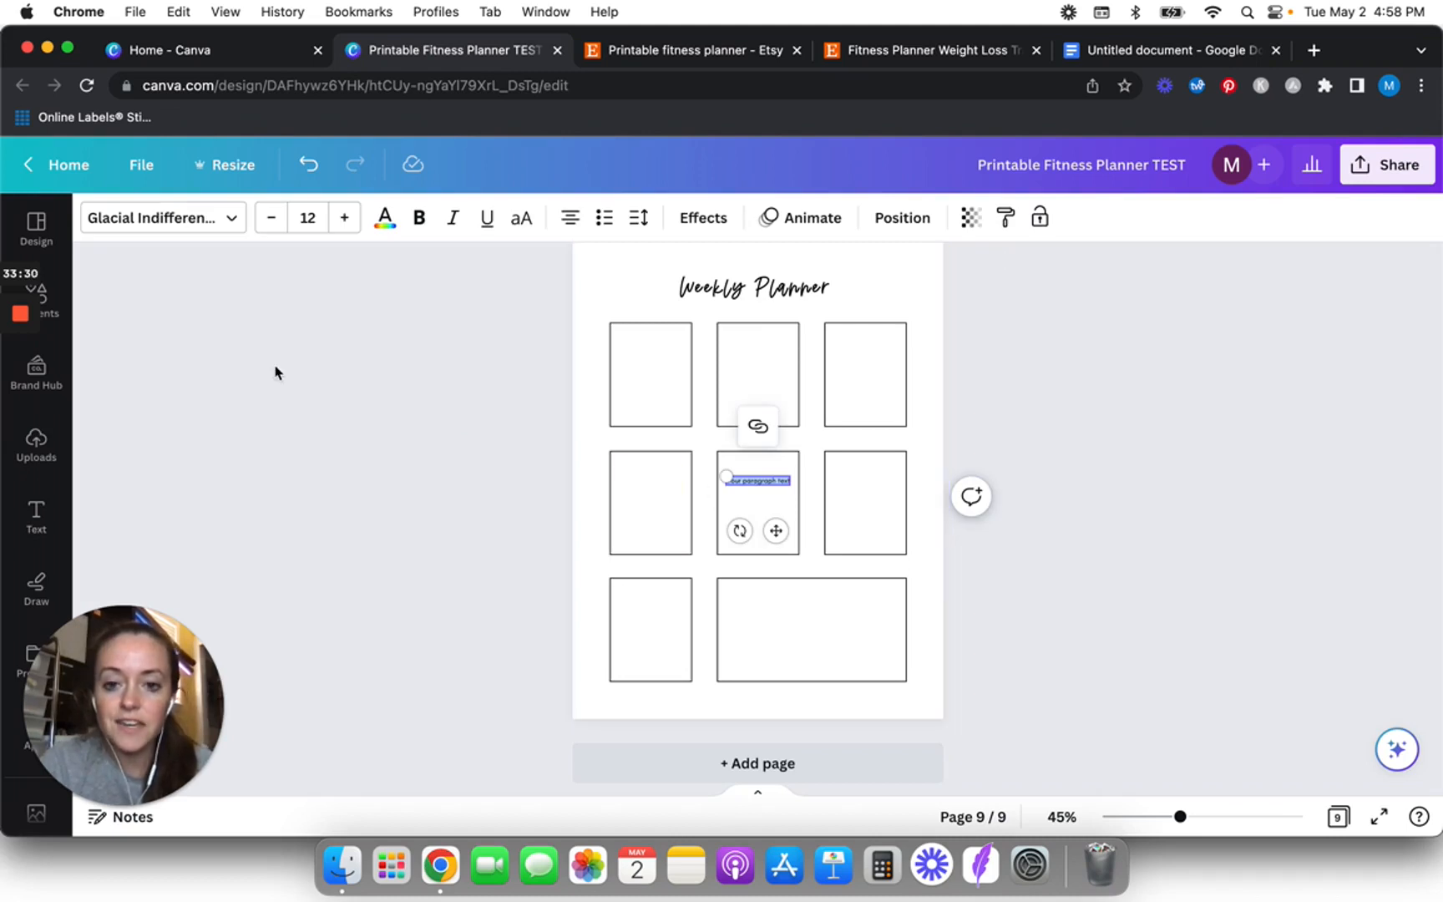
pyautogui.moveTo(25, 436)
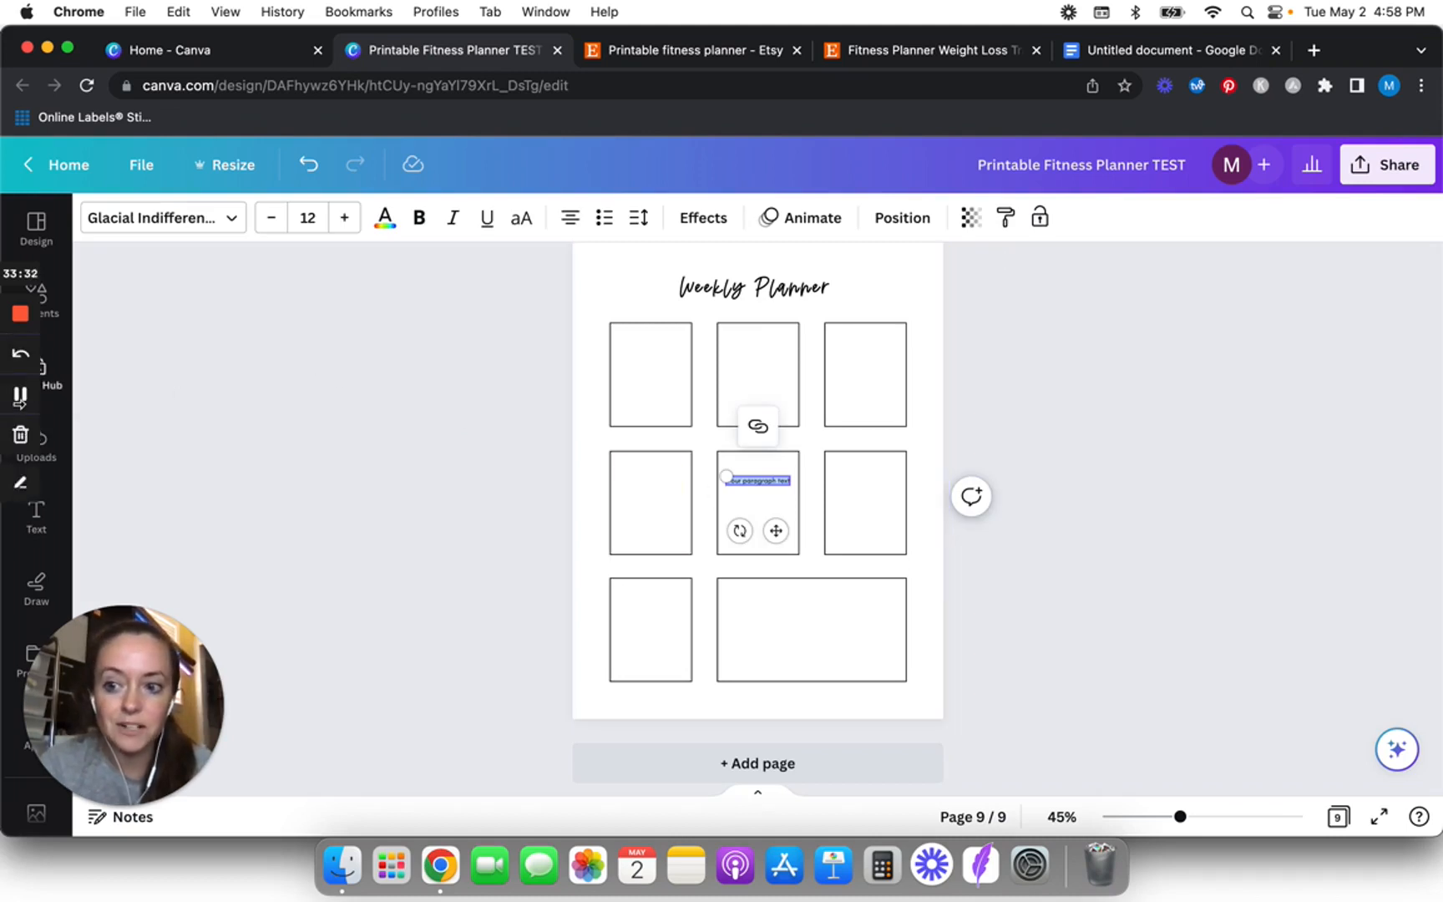
pyautogui.click(19, 396)
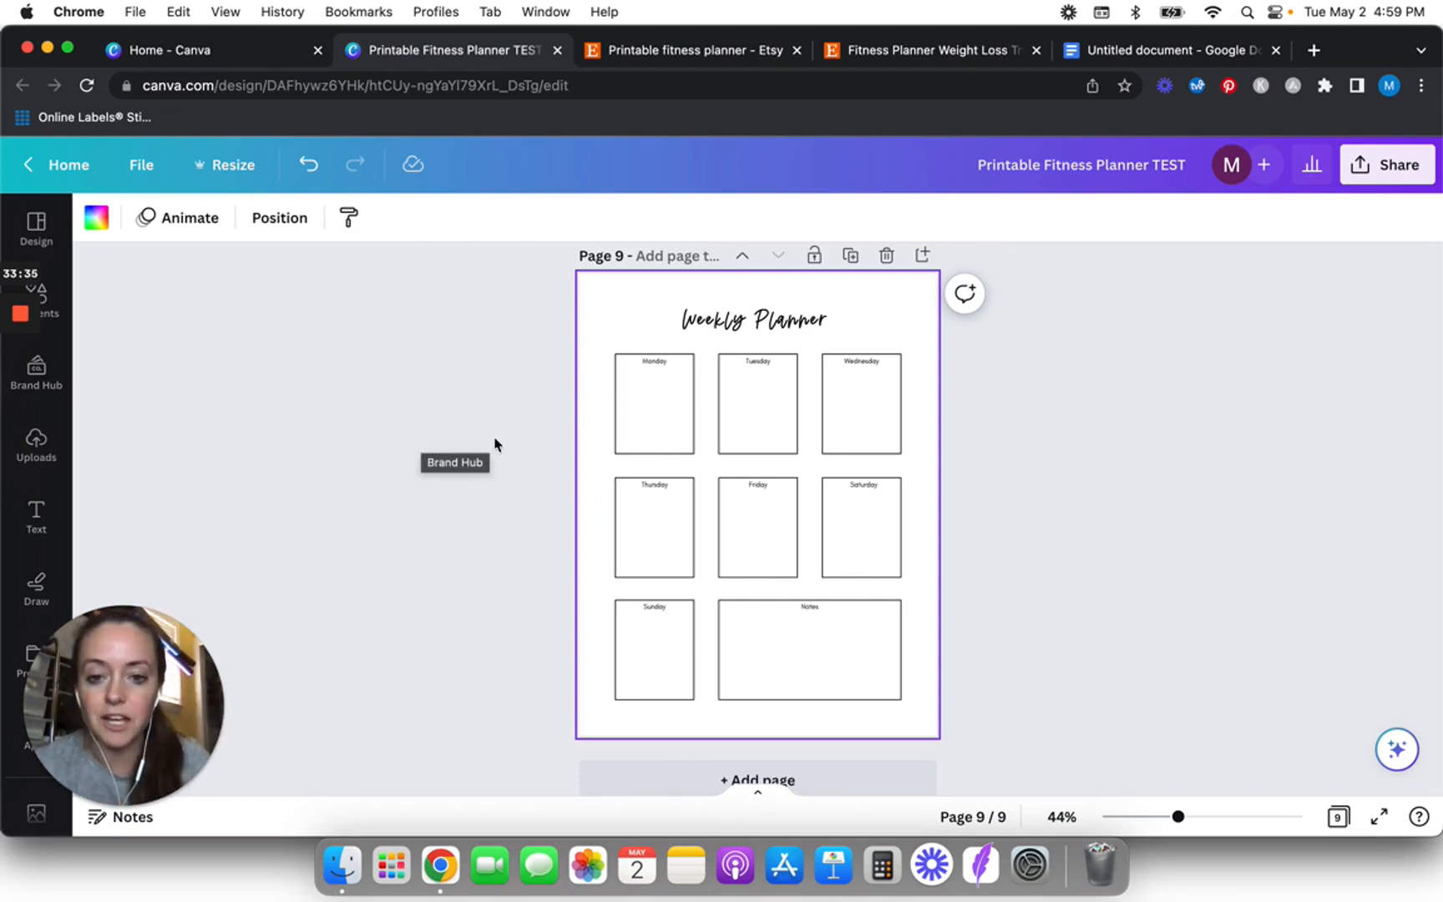
pyautogui.click(431, 517)
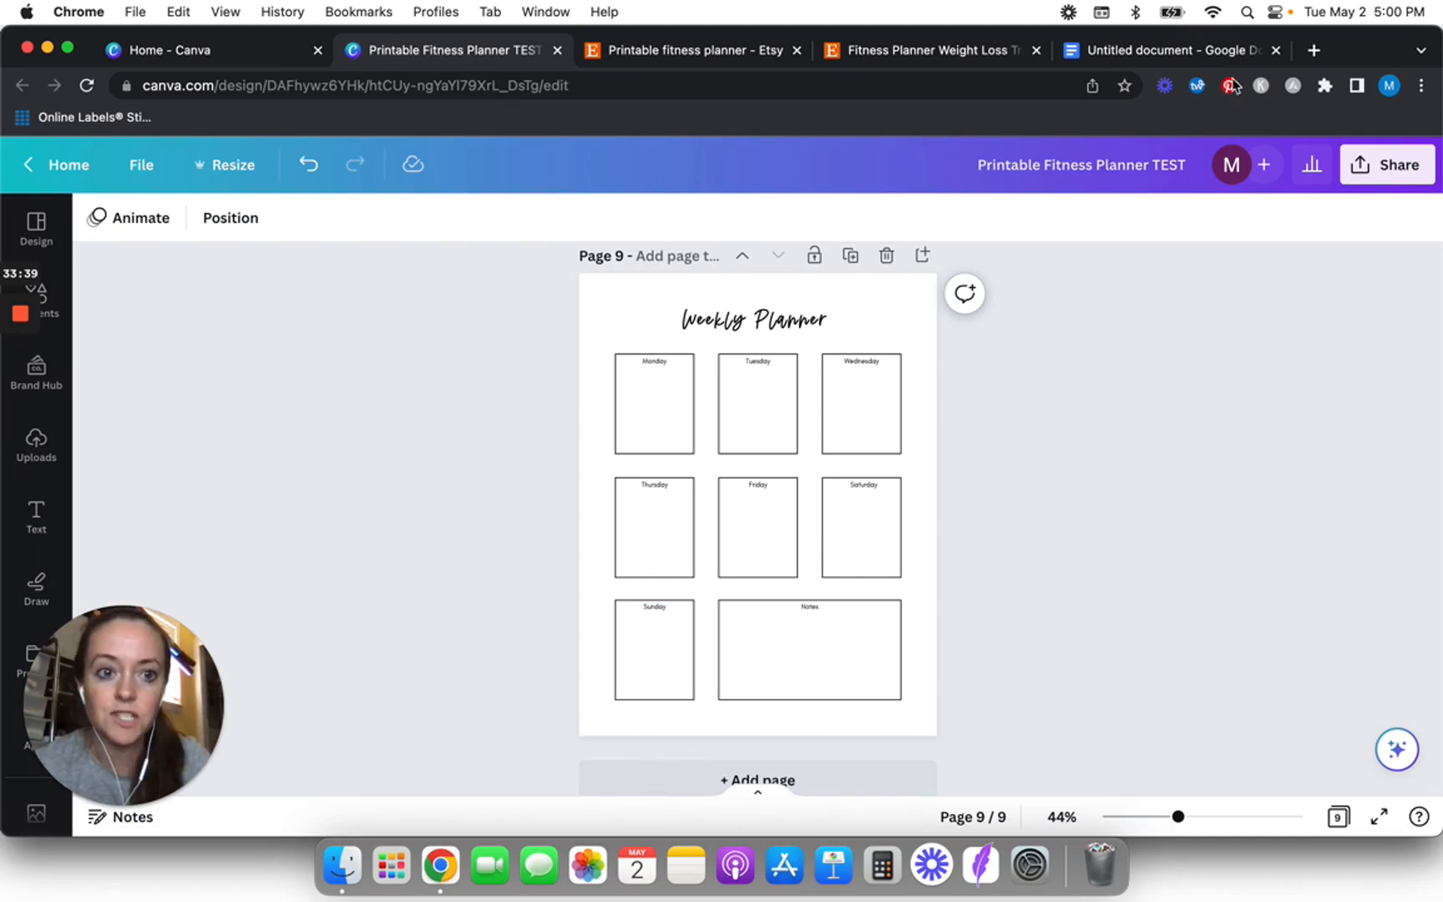
# - Switch to the Google Docs checklist and check off "Weekly planner"
pyautogui.click(1142, 52)
pyautogui.click(423, 557)
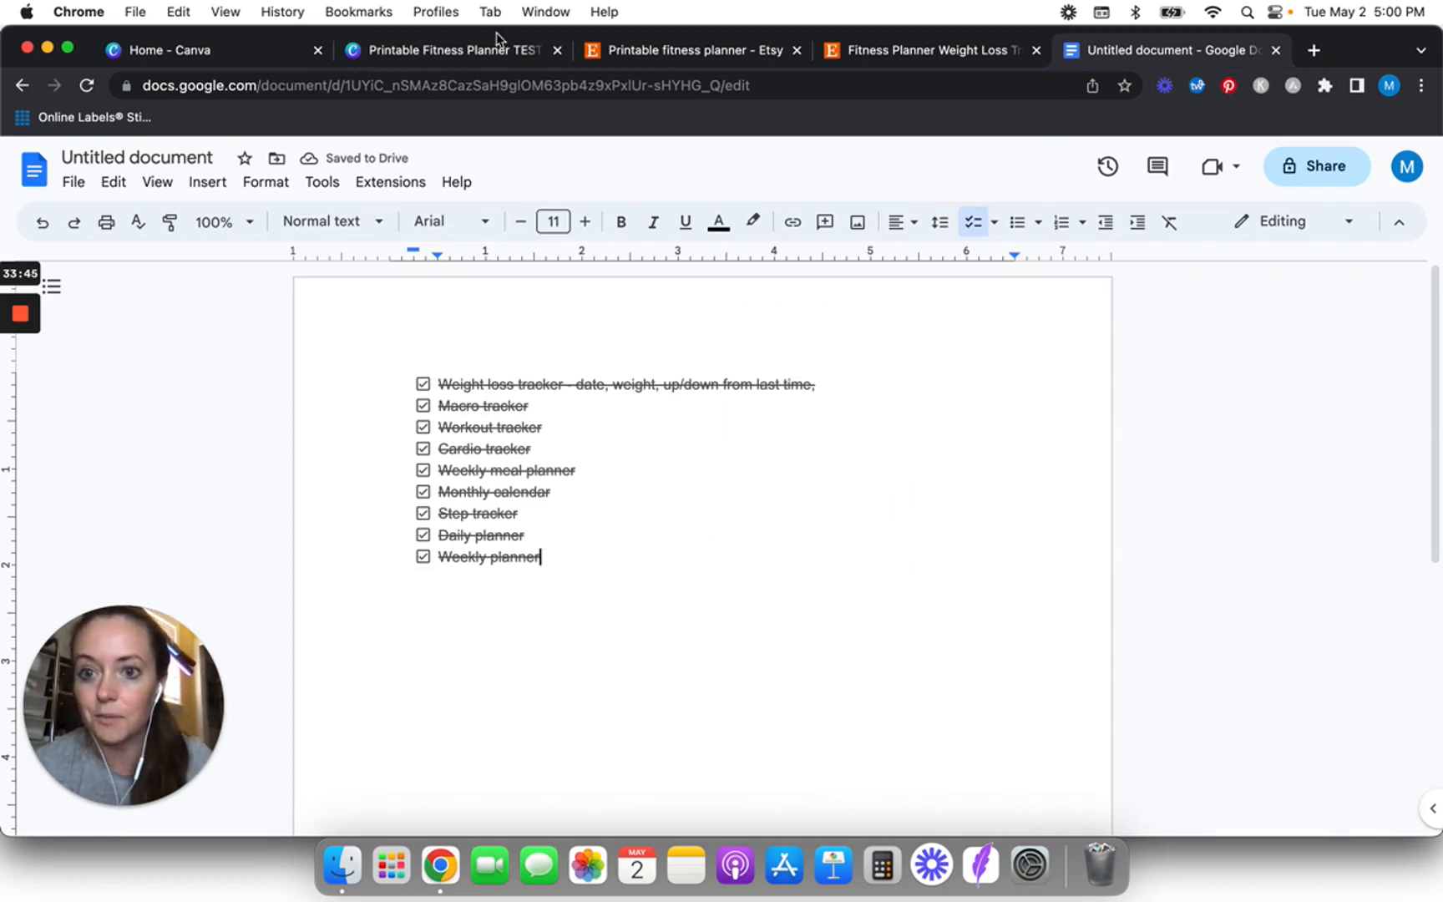
# - Return to the Canva fitness planner design and review all of its pages from first to last
pyautogui.click(423, 56)
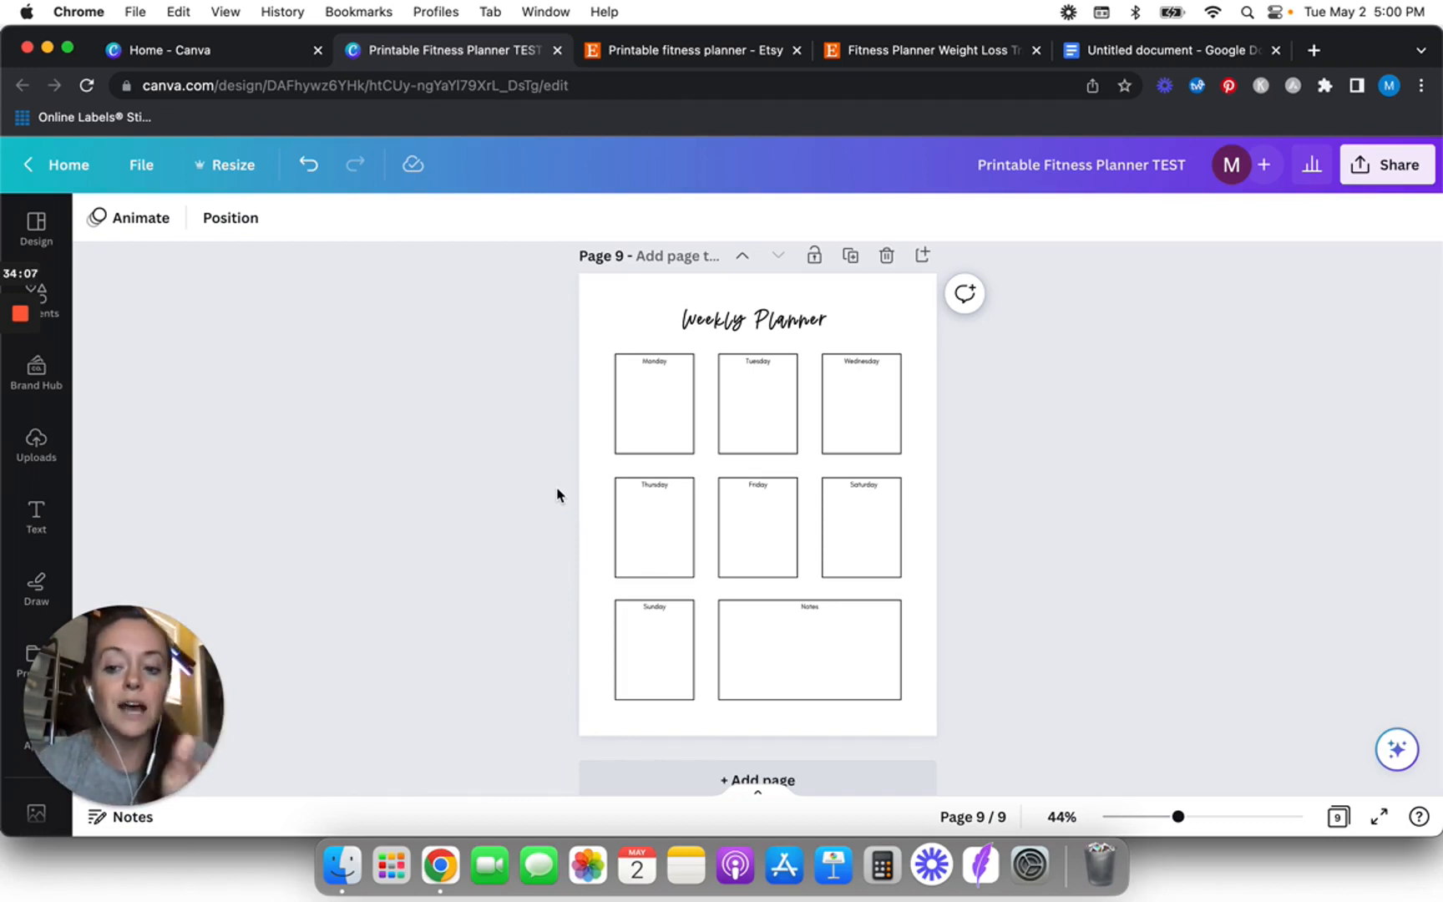
pyautogui.scroll(20, 557, 495)
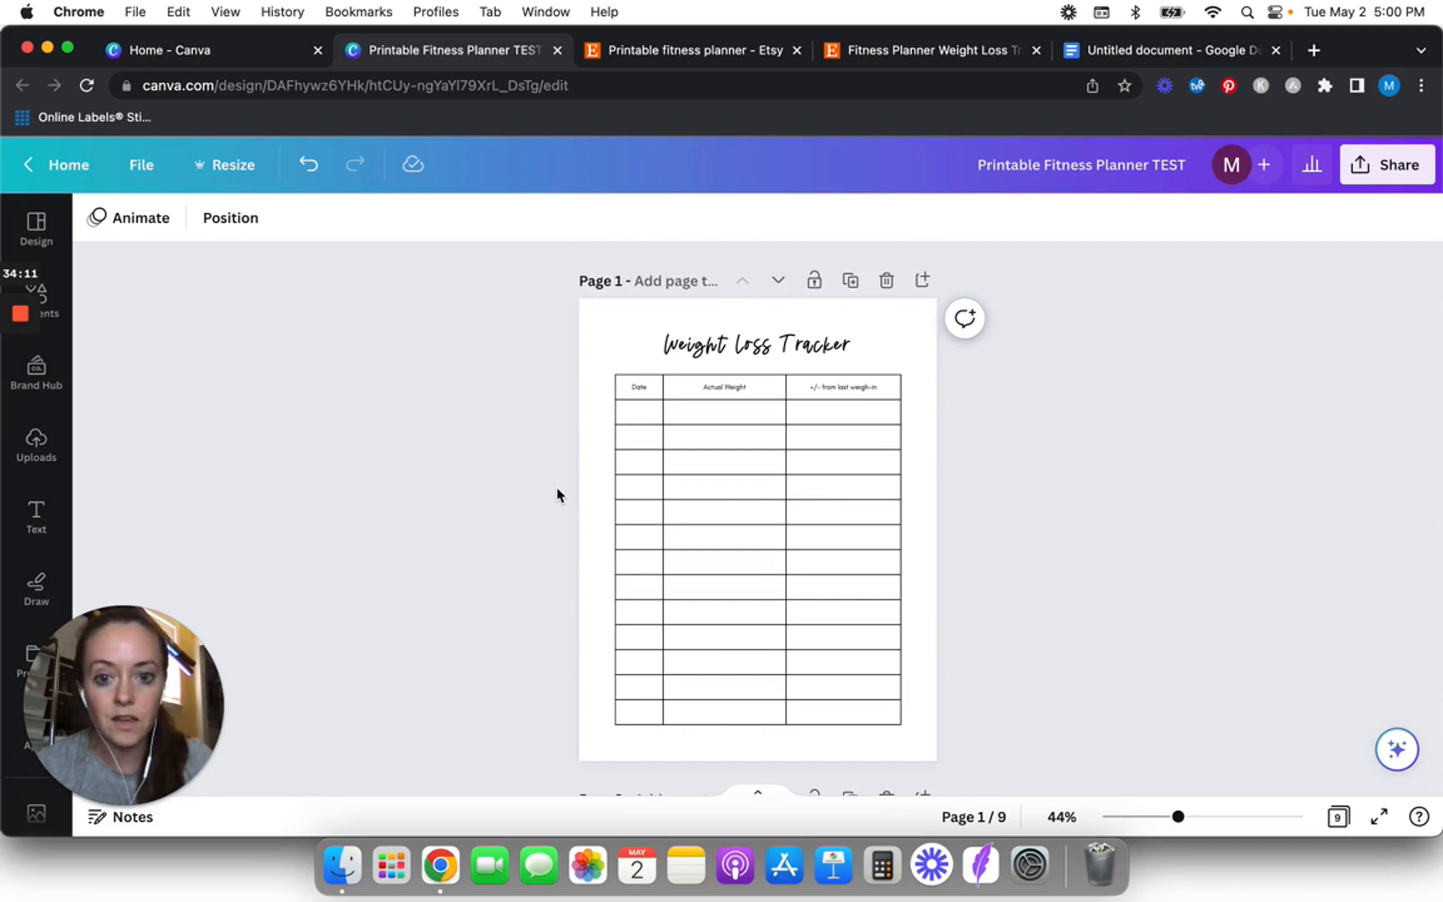
pyautogui.scroll(-20, 557, 494)
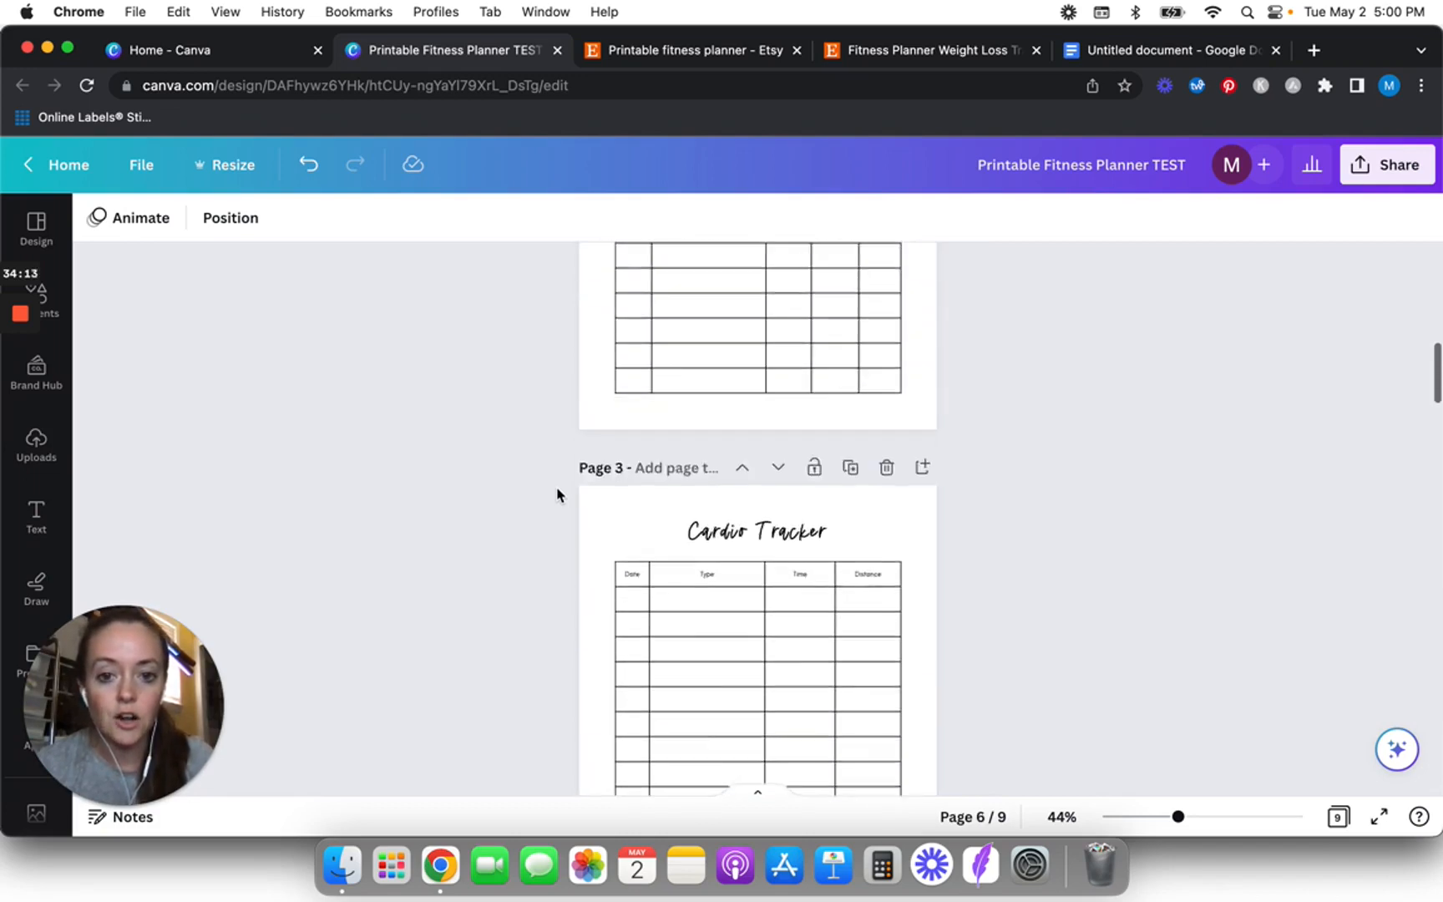
pyautogui.scroll(-20, 557, 495)
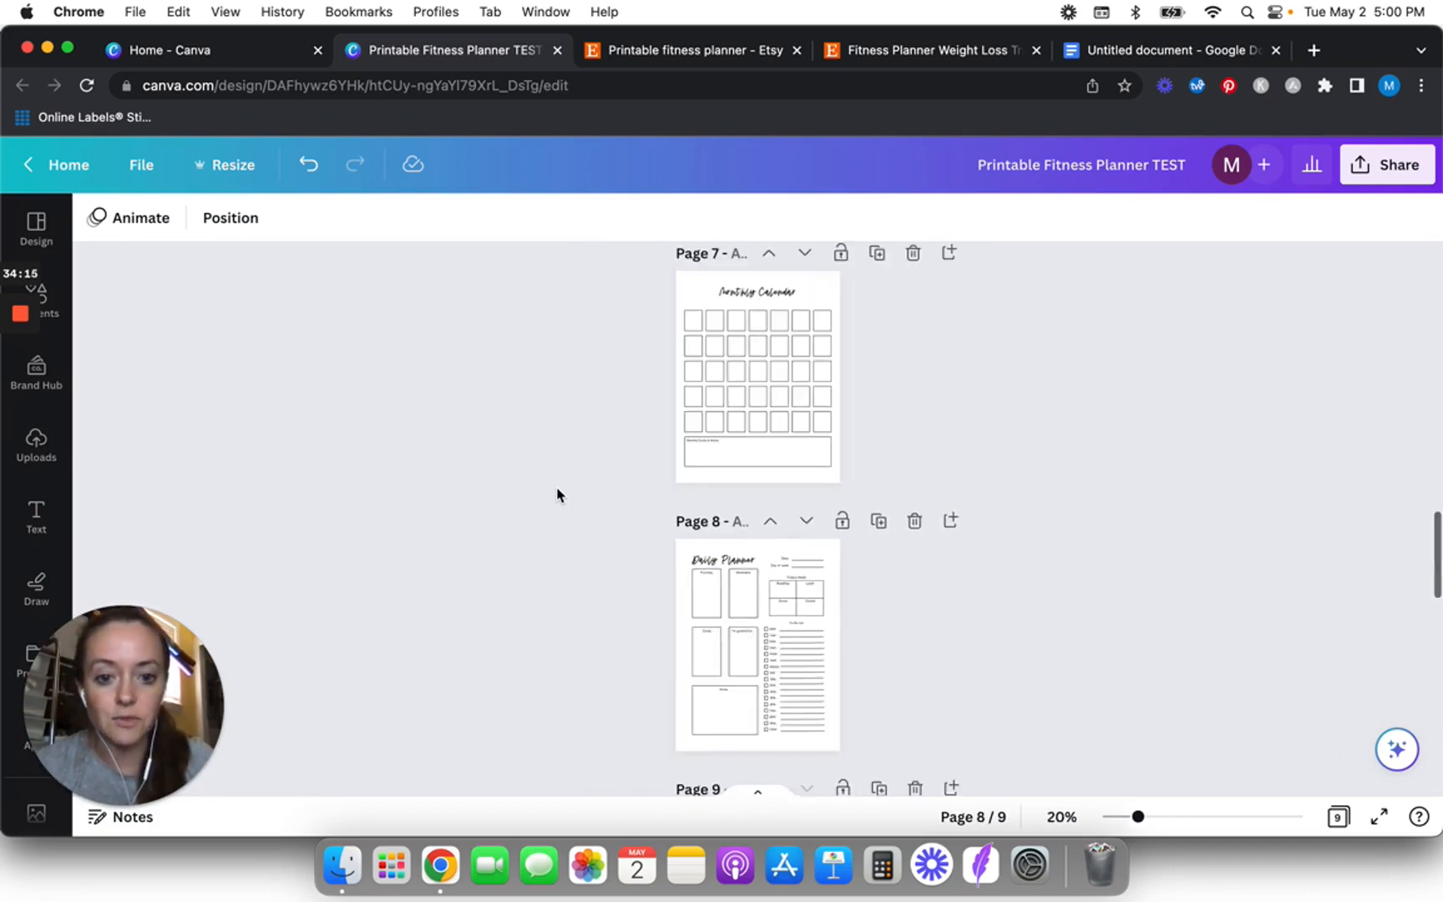
pyautogui.scroll(-5, 557, 494)
pyautogui.scroll(-3, 557, 494)
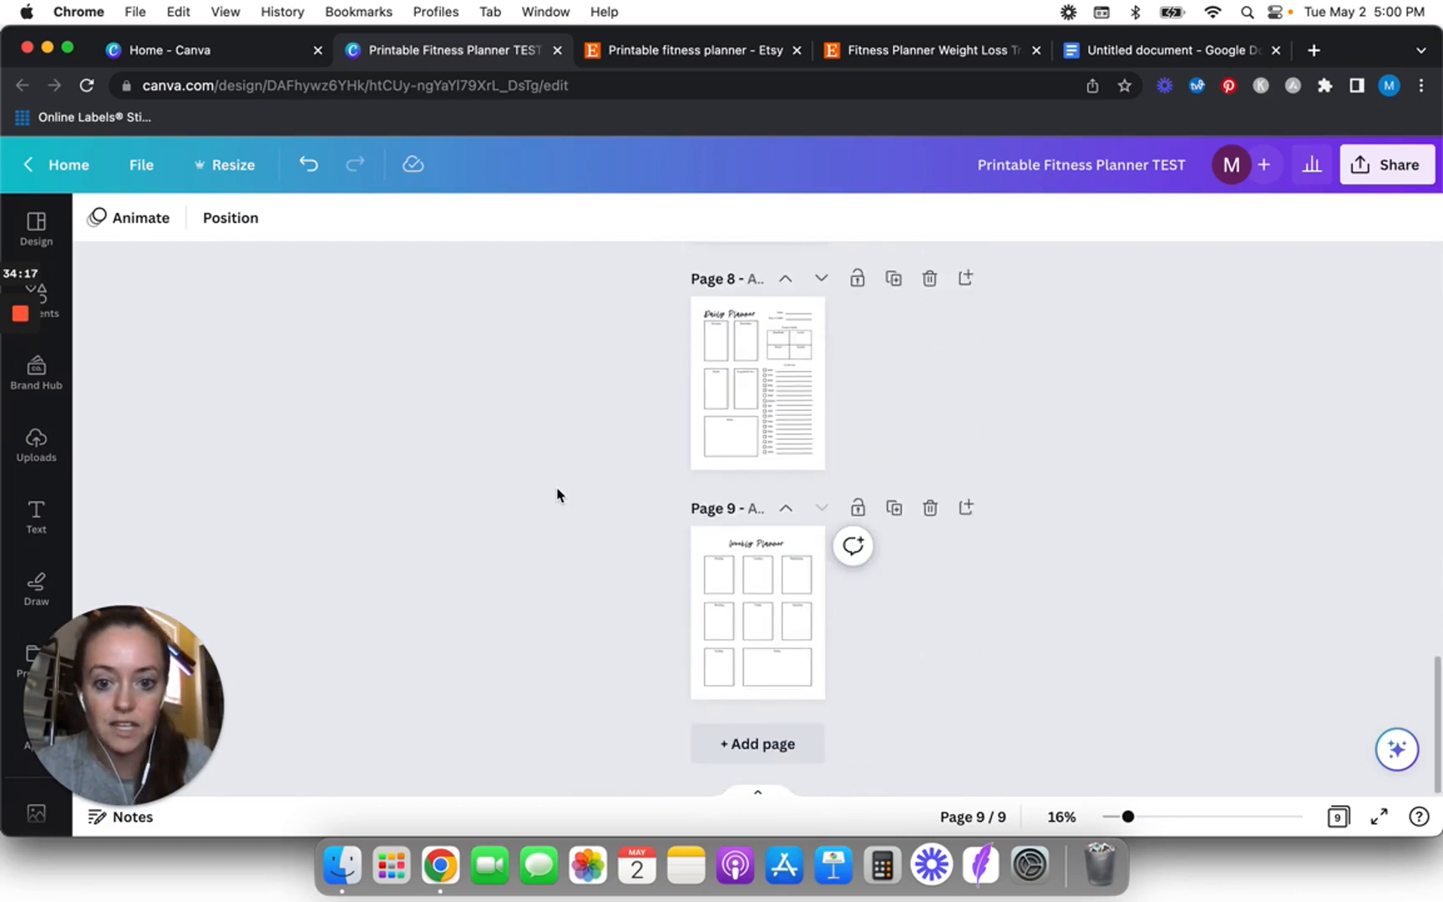
# - Move the Monthly Calendar page up from page 7 to page 2, right after the Weight Loss Tracker
pyautogui.scroll(2, 557, 494)
pyautogui.scroll(5, 557, 494)
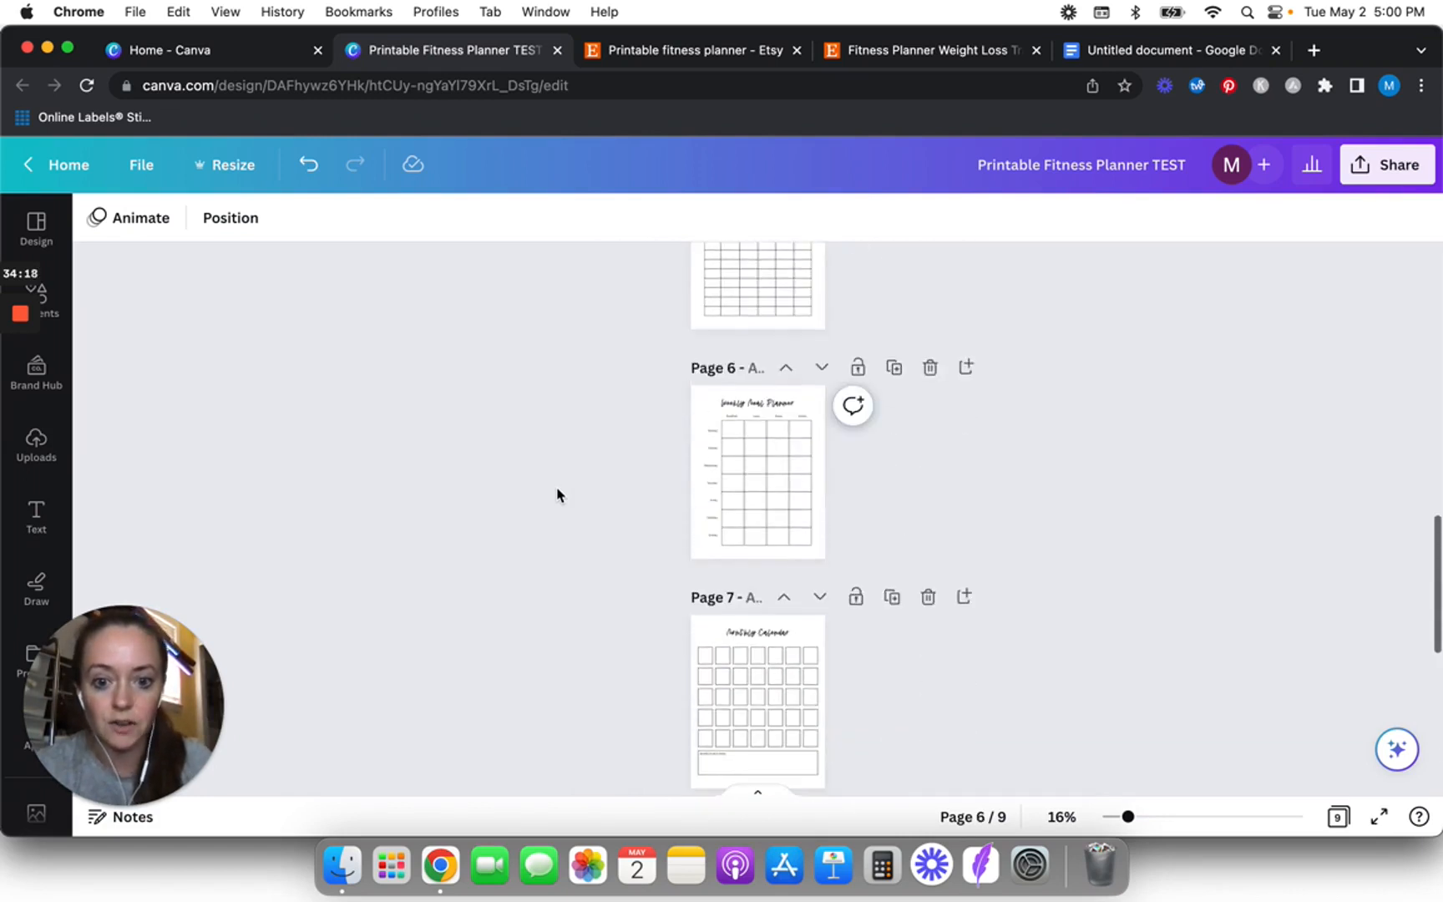
pyautogui.click(784, 598)
pyautogui.click(783, 599)
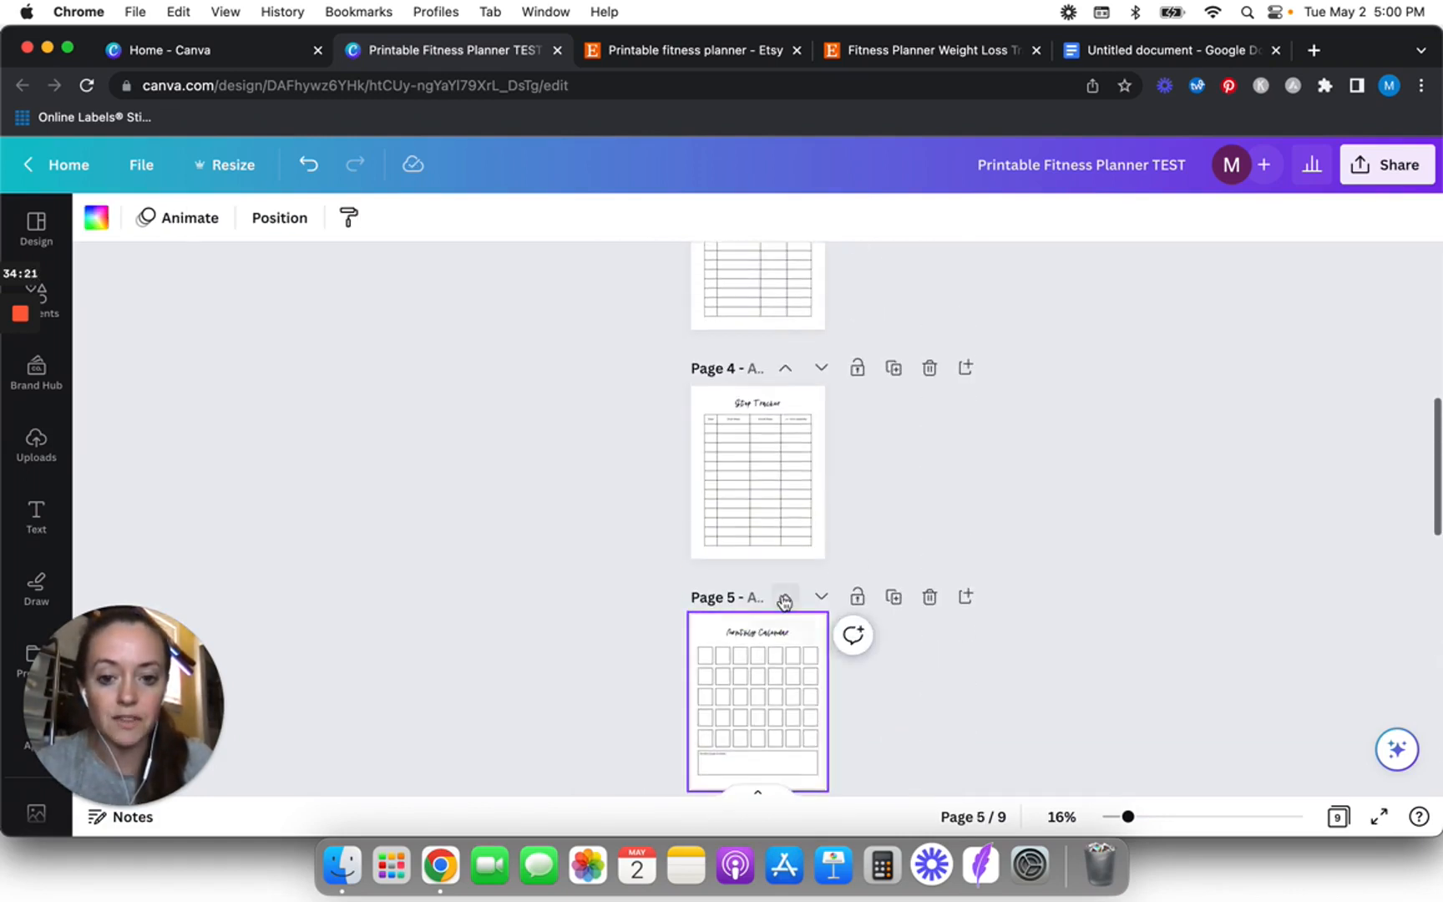
pyautogui.click(784, 599)
pyautogui.click(784, 597)
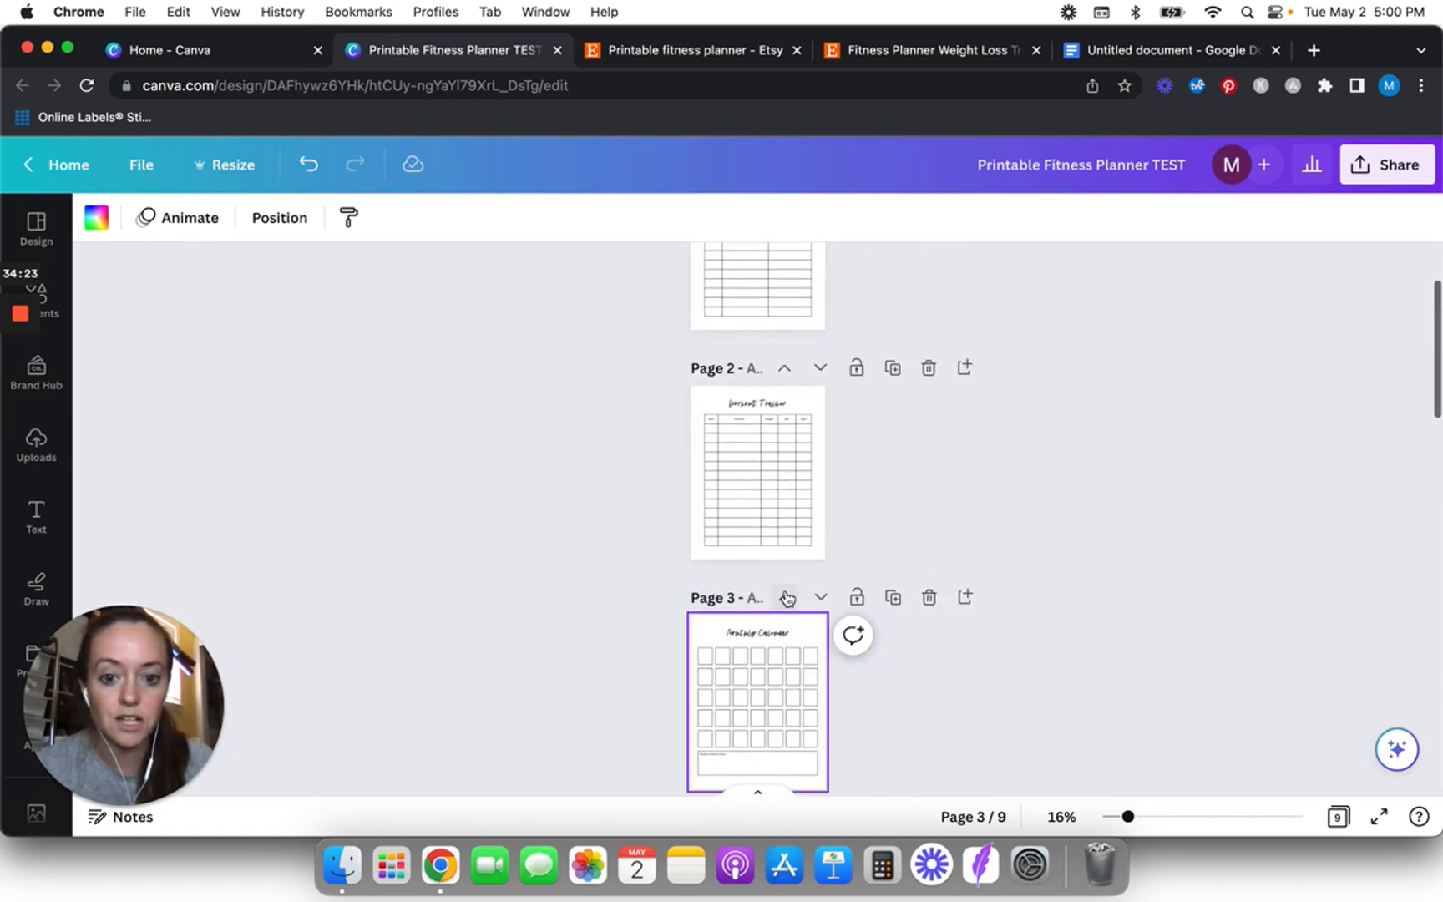
pyautogui.click(785, 599)
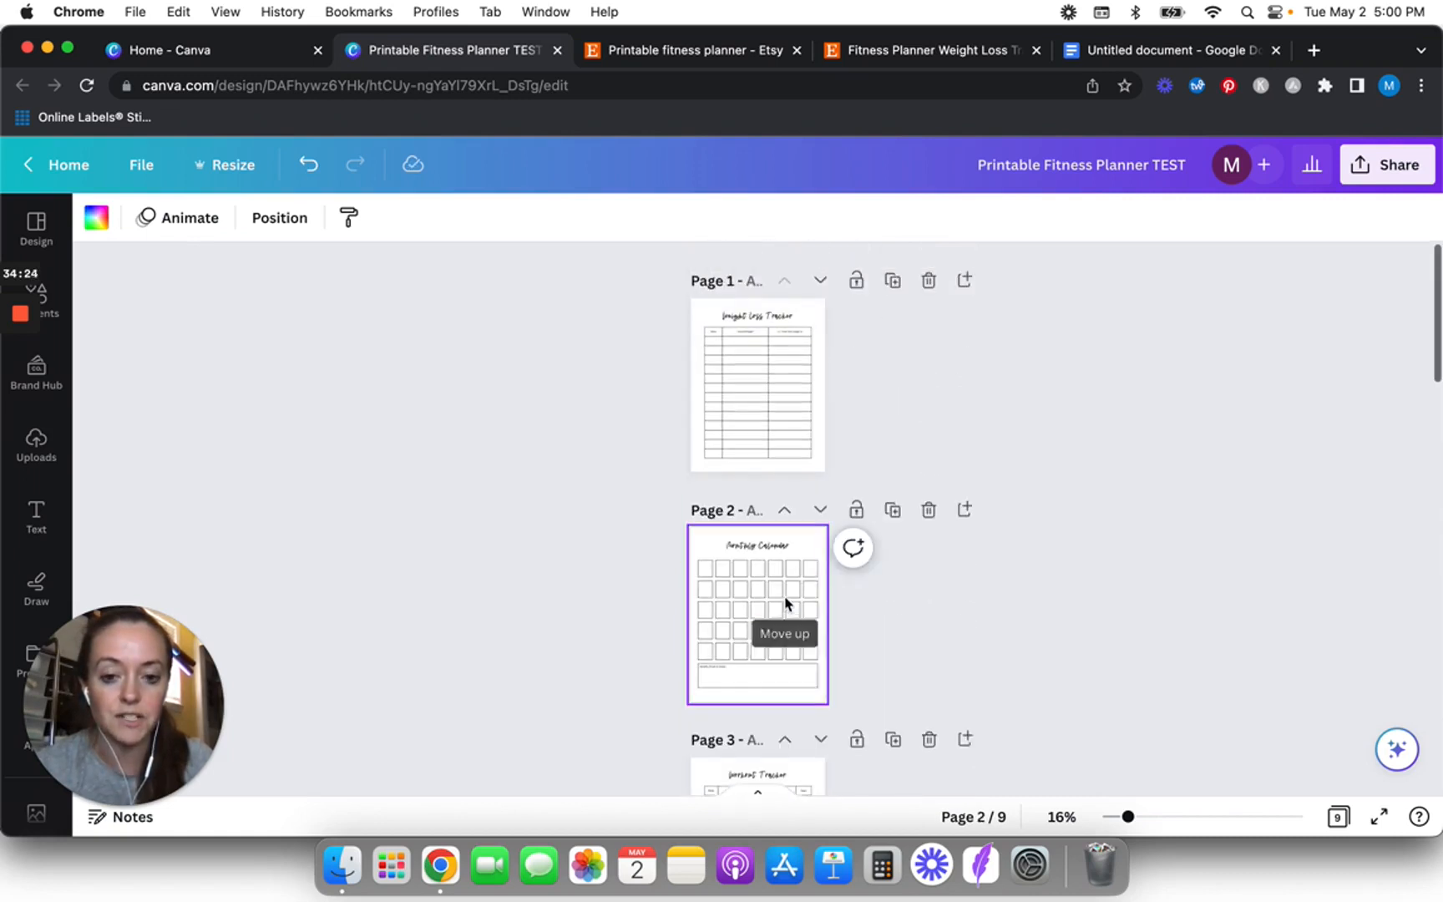
# - Move the Monthly Calendar page up to page 1 and the Weekly Planner page from page 9 to page 2
pyautogui.click(785, 511)
pyautogui.scroll(-15, 563, 643)
pyautogui.scroll(-5, 564, 643)
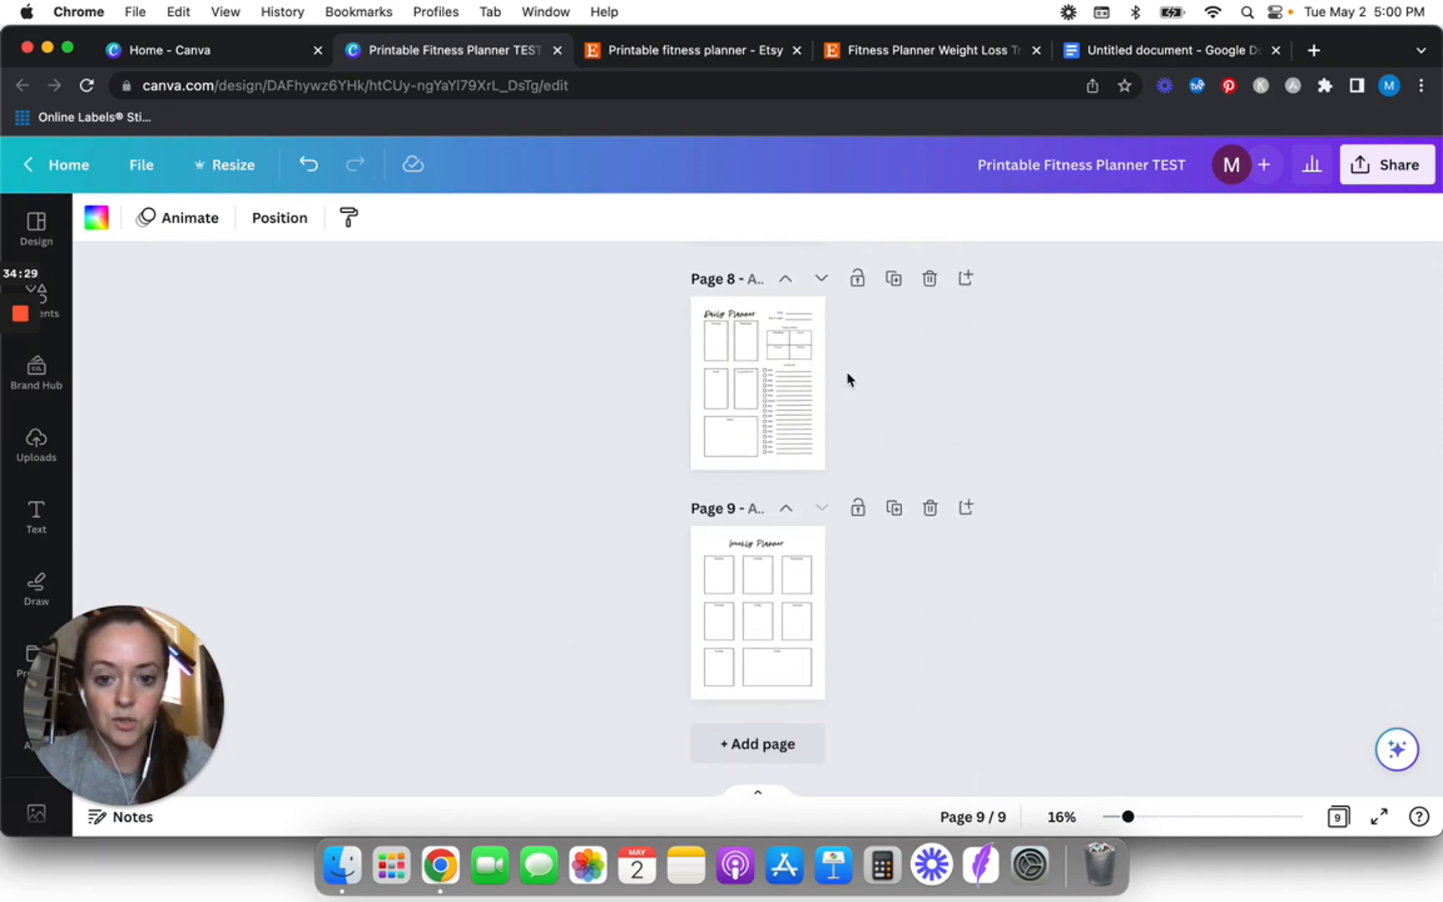
pyautogui.click(786, 509)
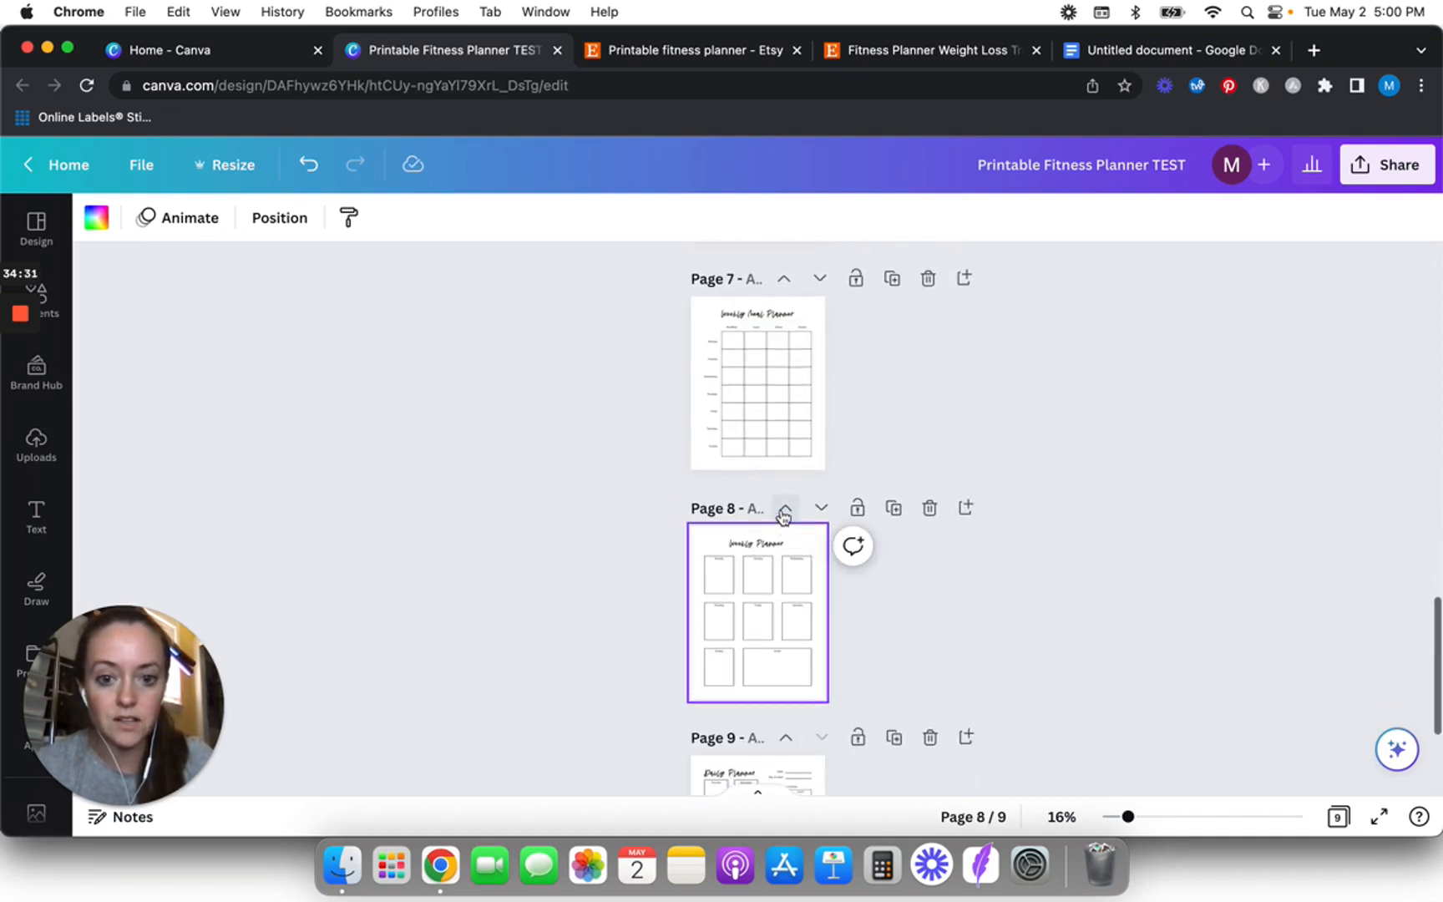
pyautogui.click(785, 510)
pyautogui.click(785, 513)
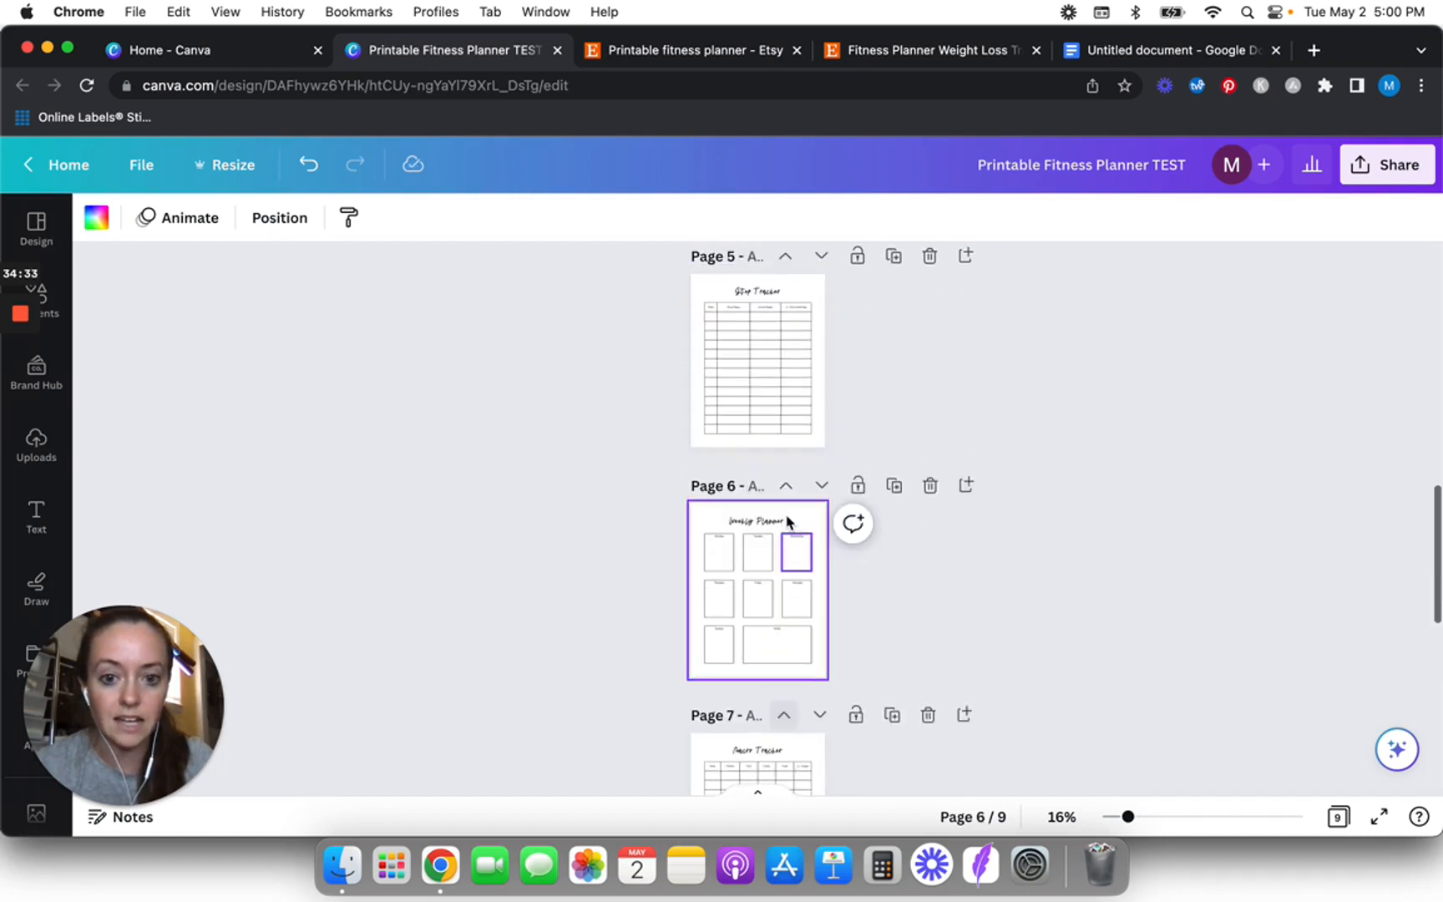
pyautogui.click(787, 510)
pyautogui.click(787, 510)
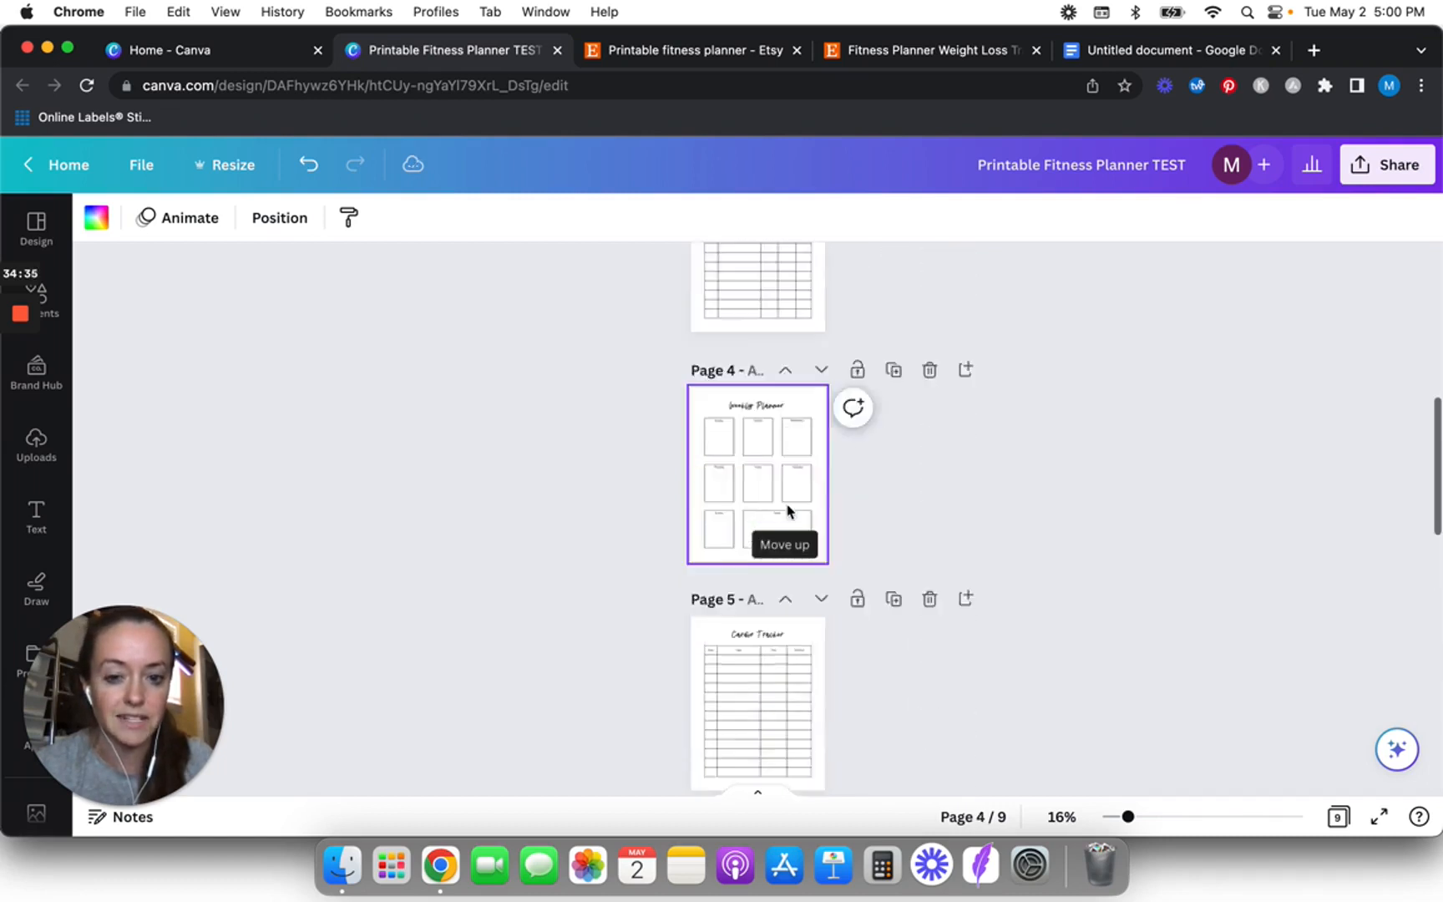
pyautogui.click(787, 510)
pyautogui.click(786, 510)
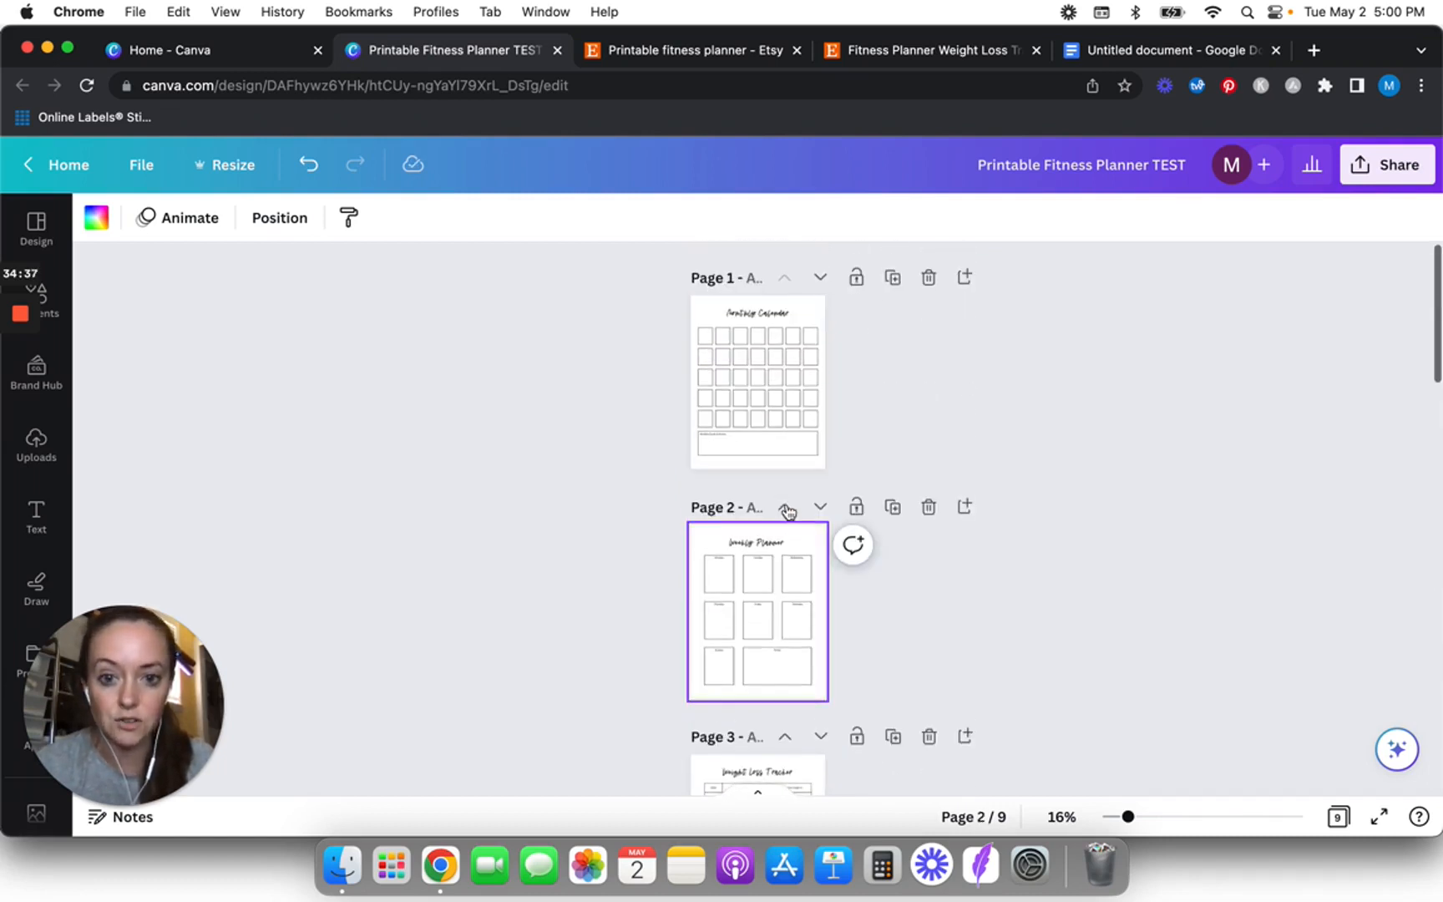
pyautogui.click(560, 612)
# - Move the Weekly Meal Planner page up from page 8 to page 3, right after the Weekly Planner
pyautogui.scroll(-10, 559, 613)
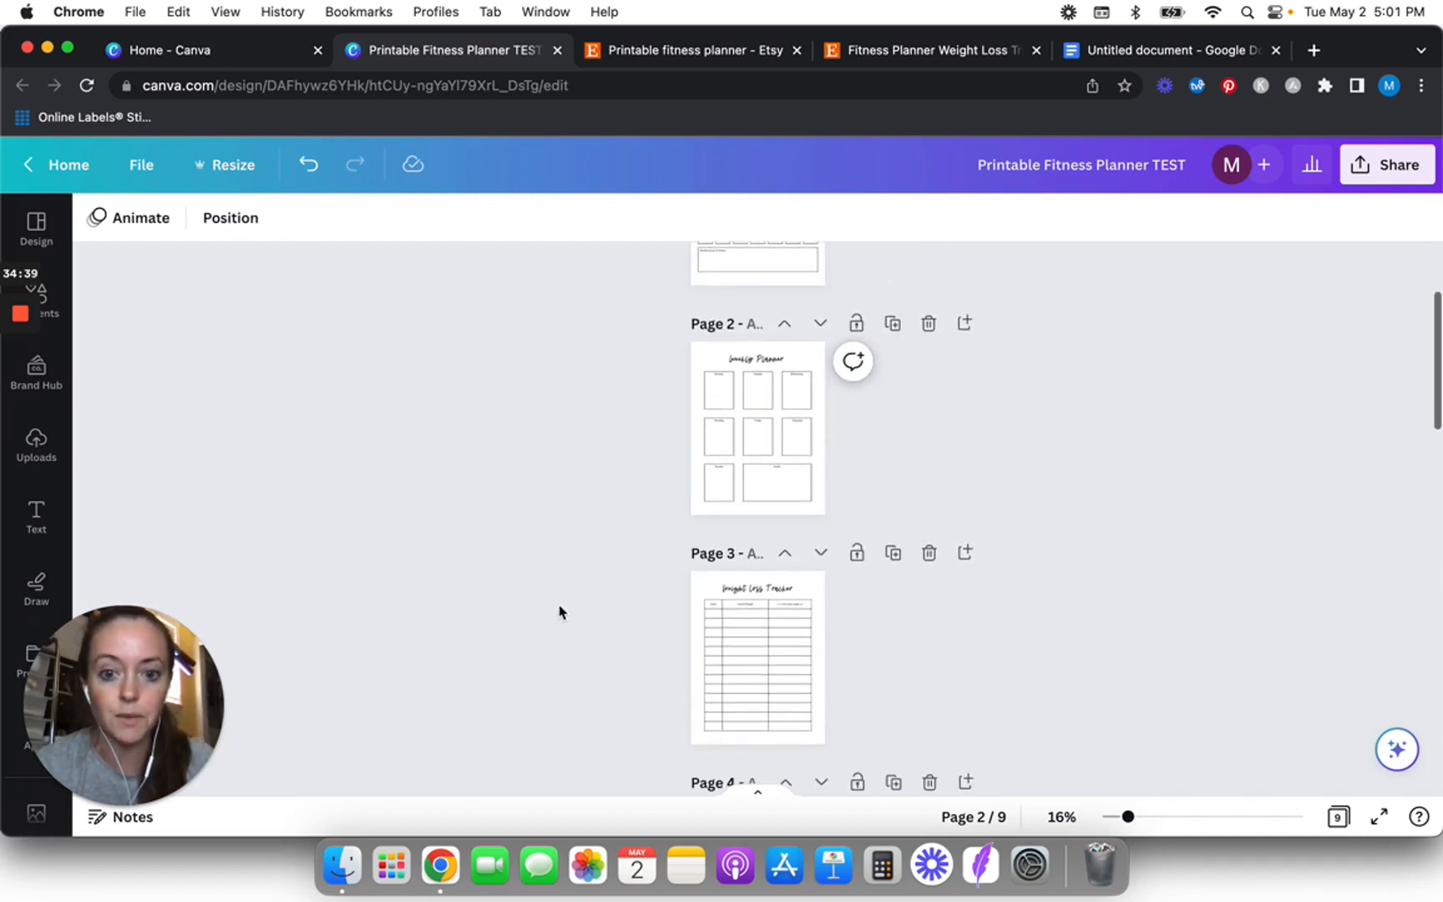
pyautogui.scroll(-8, 559, 613)
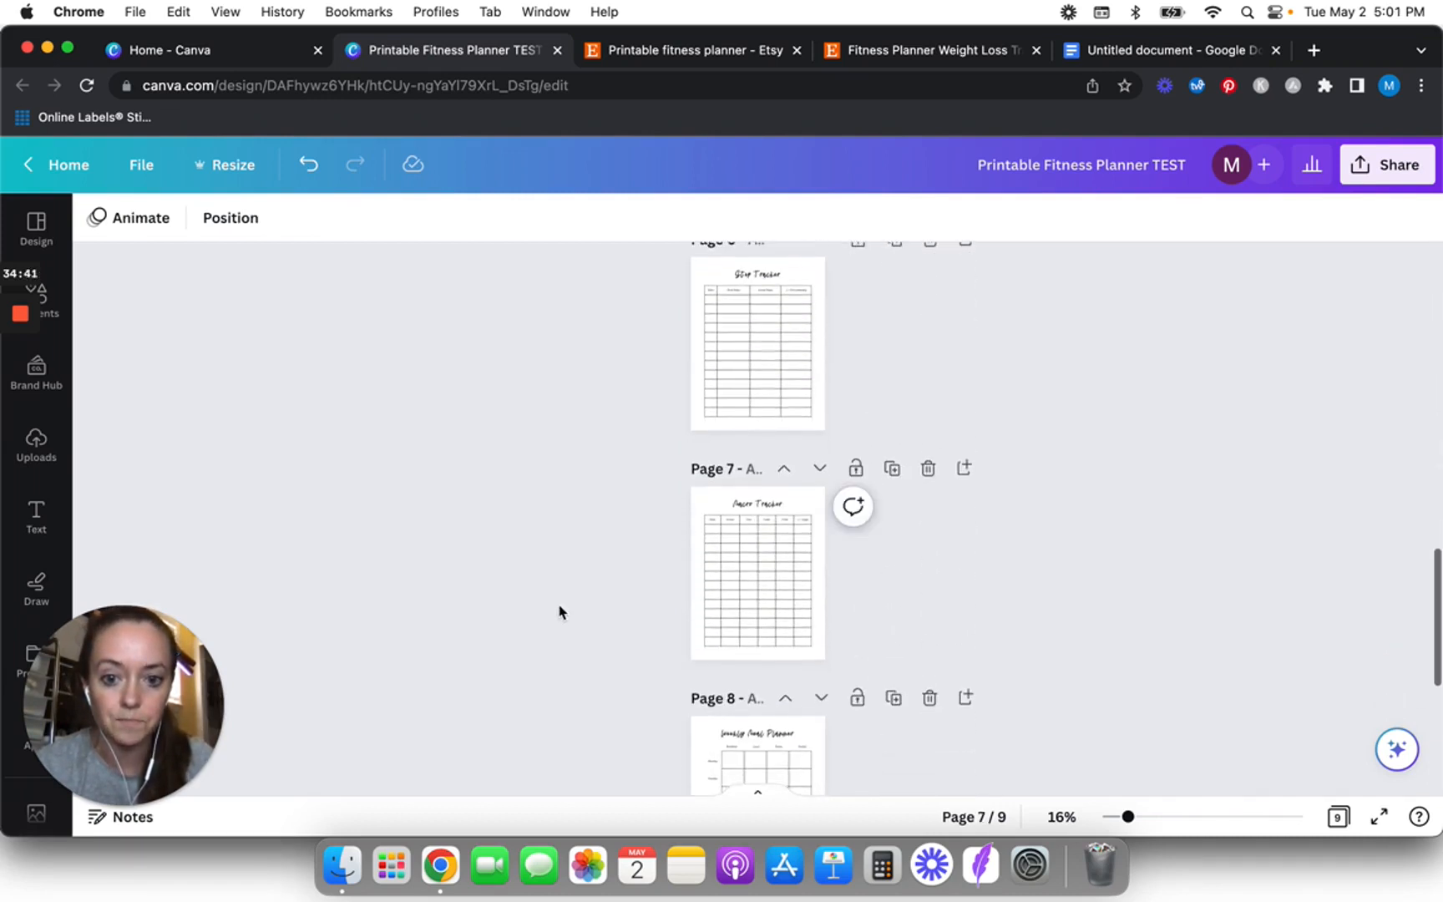
pyautogui.scroll(-2, 560, 612)
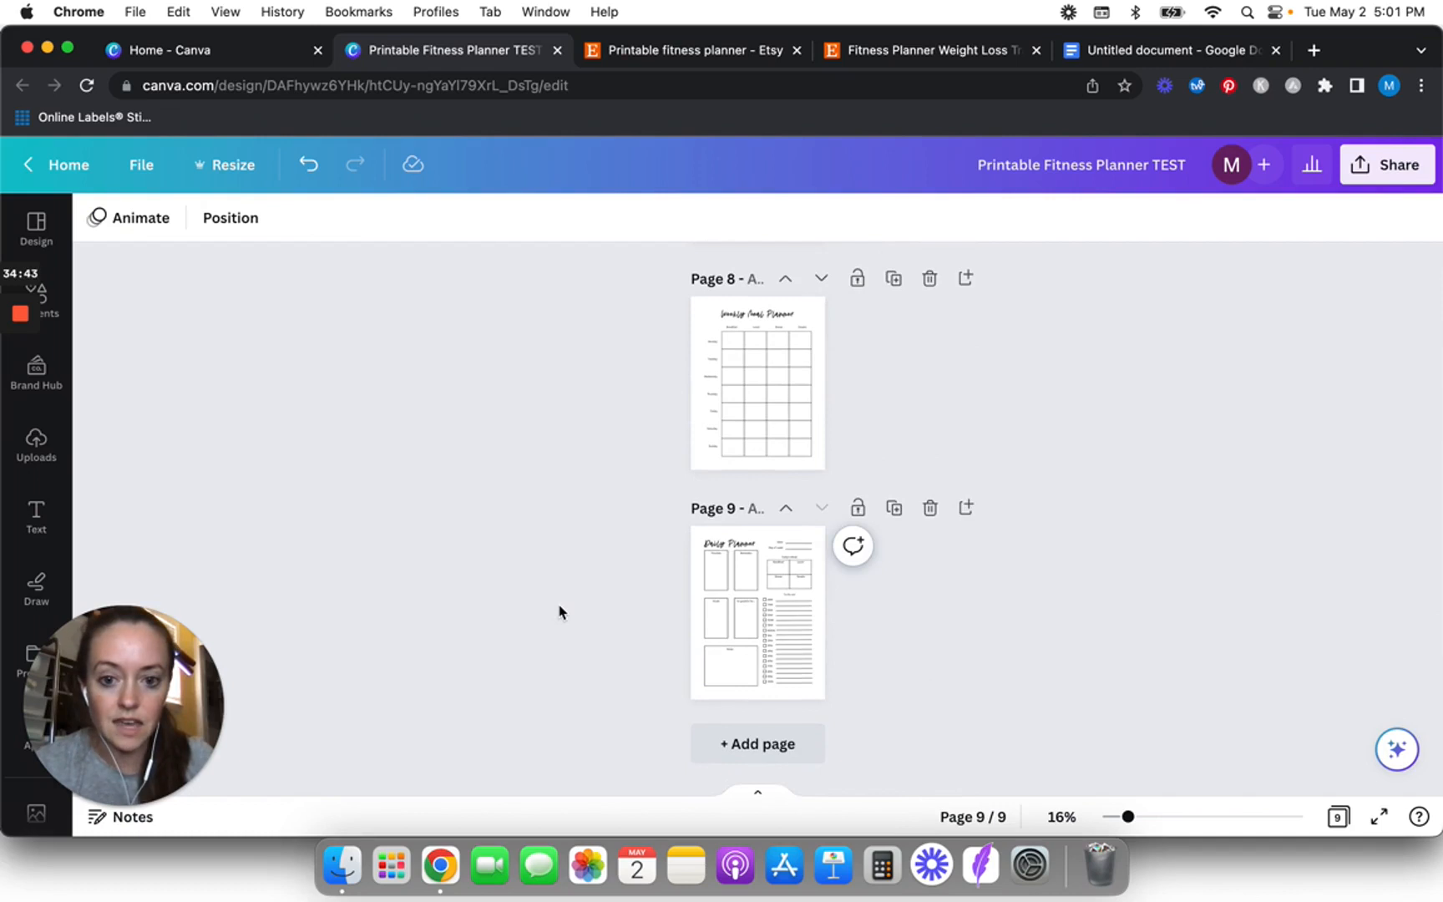
pyautogui.click(788, 281)
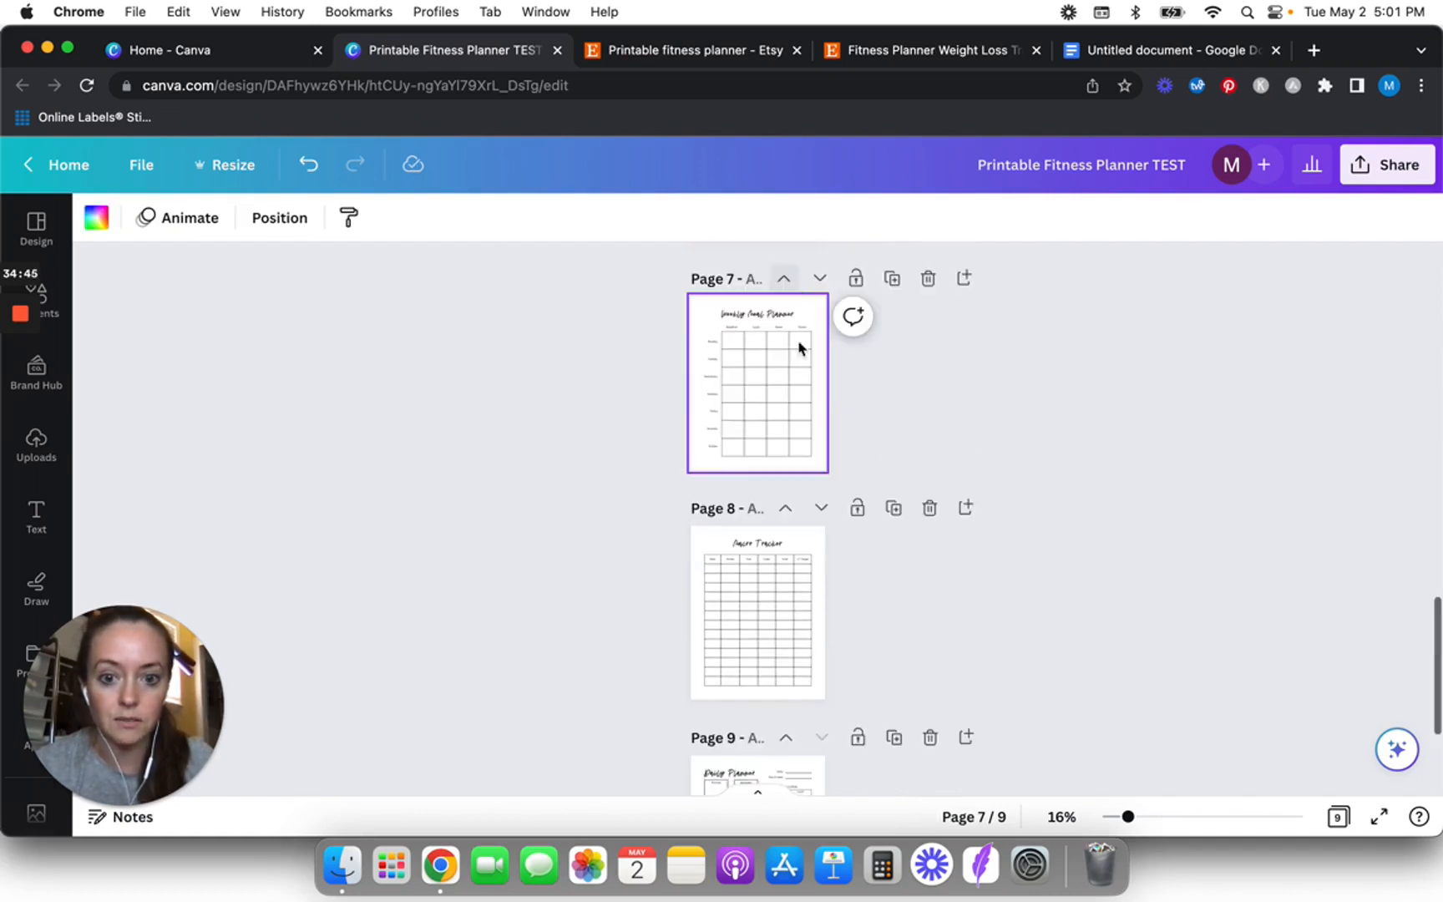
pyautogui.click(784, 281)
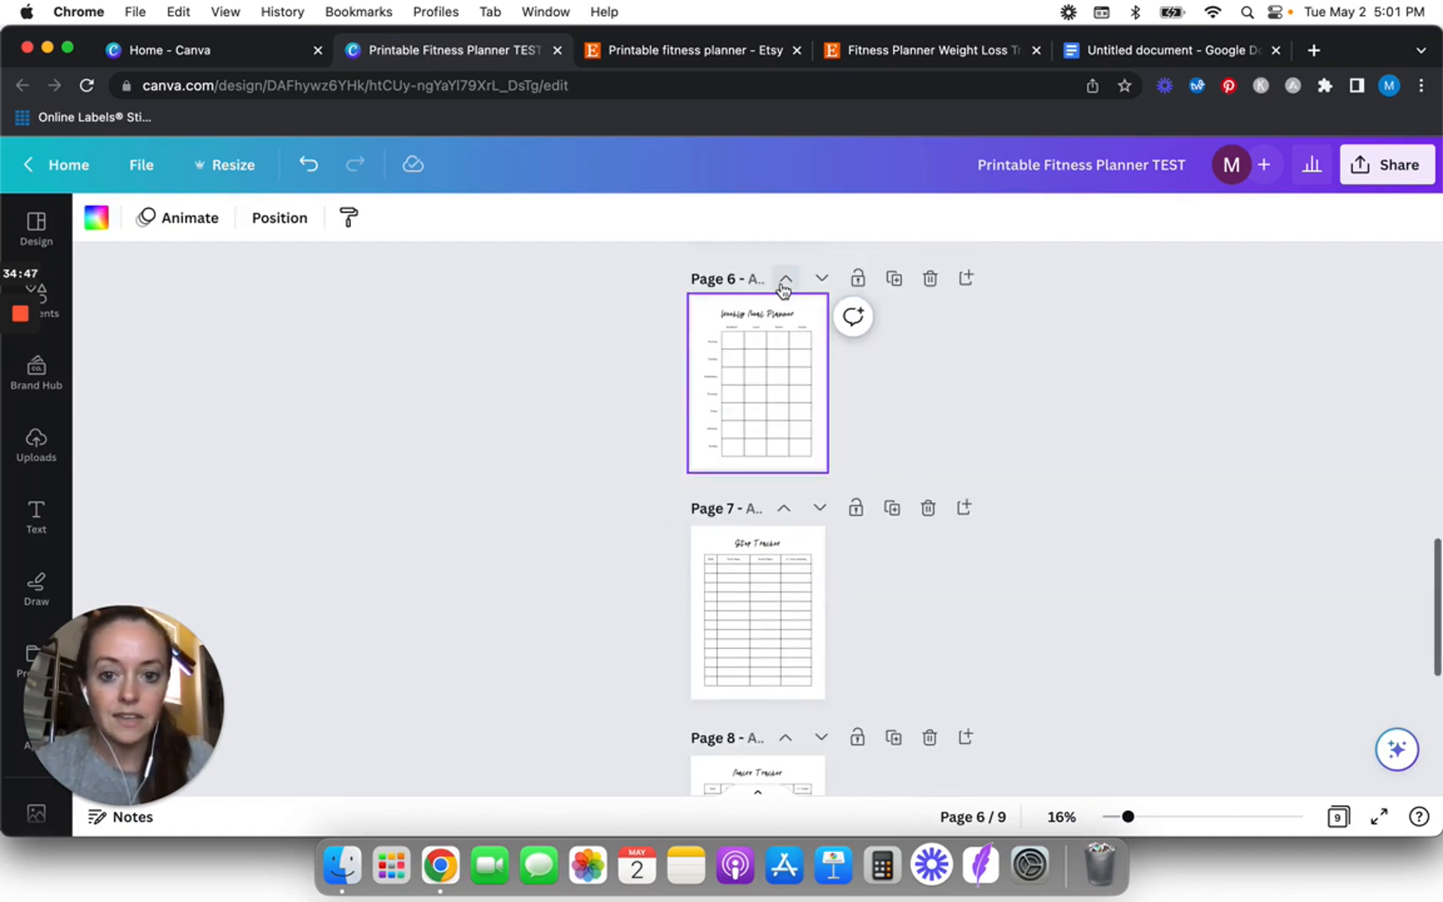
pyautogui.click(784, 281)
pyautogui.click(784, 280)
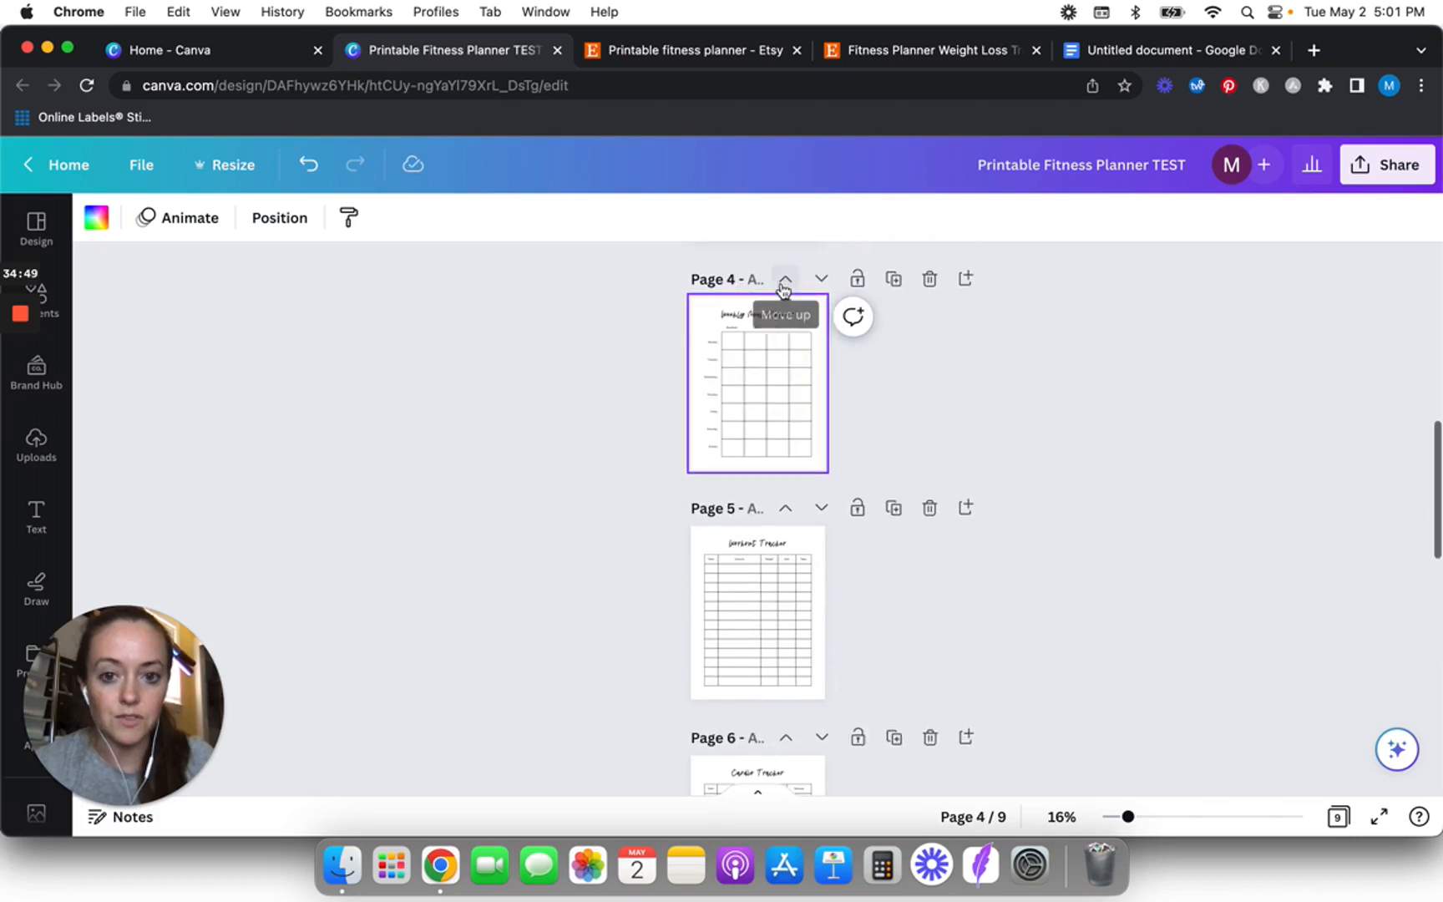
pyautogui.click(783, 283)
# - Move the Daily Planner page up from page 9 to page 5, right after the Weight Loss Tracker
pyautogui.scroll(3, 597, 422)
pyautogui.scroll(-10, 599, 423)
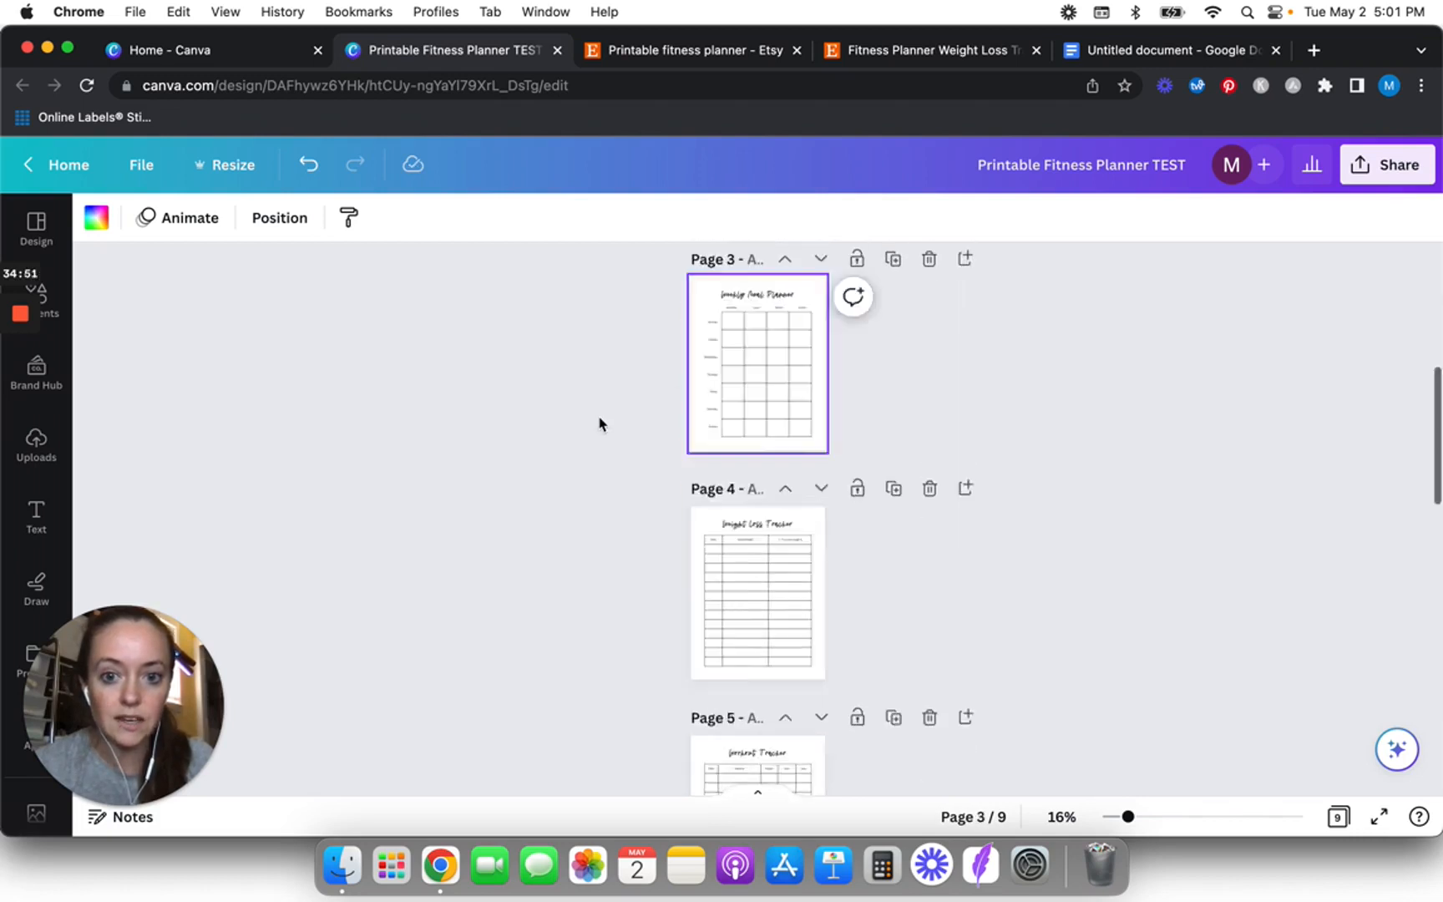
pyautogui.click(783, 513)
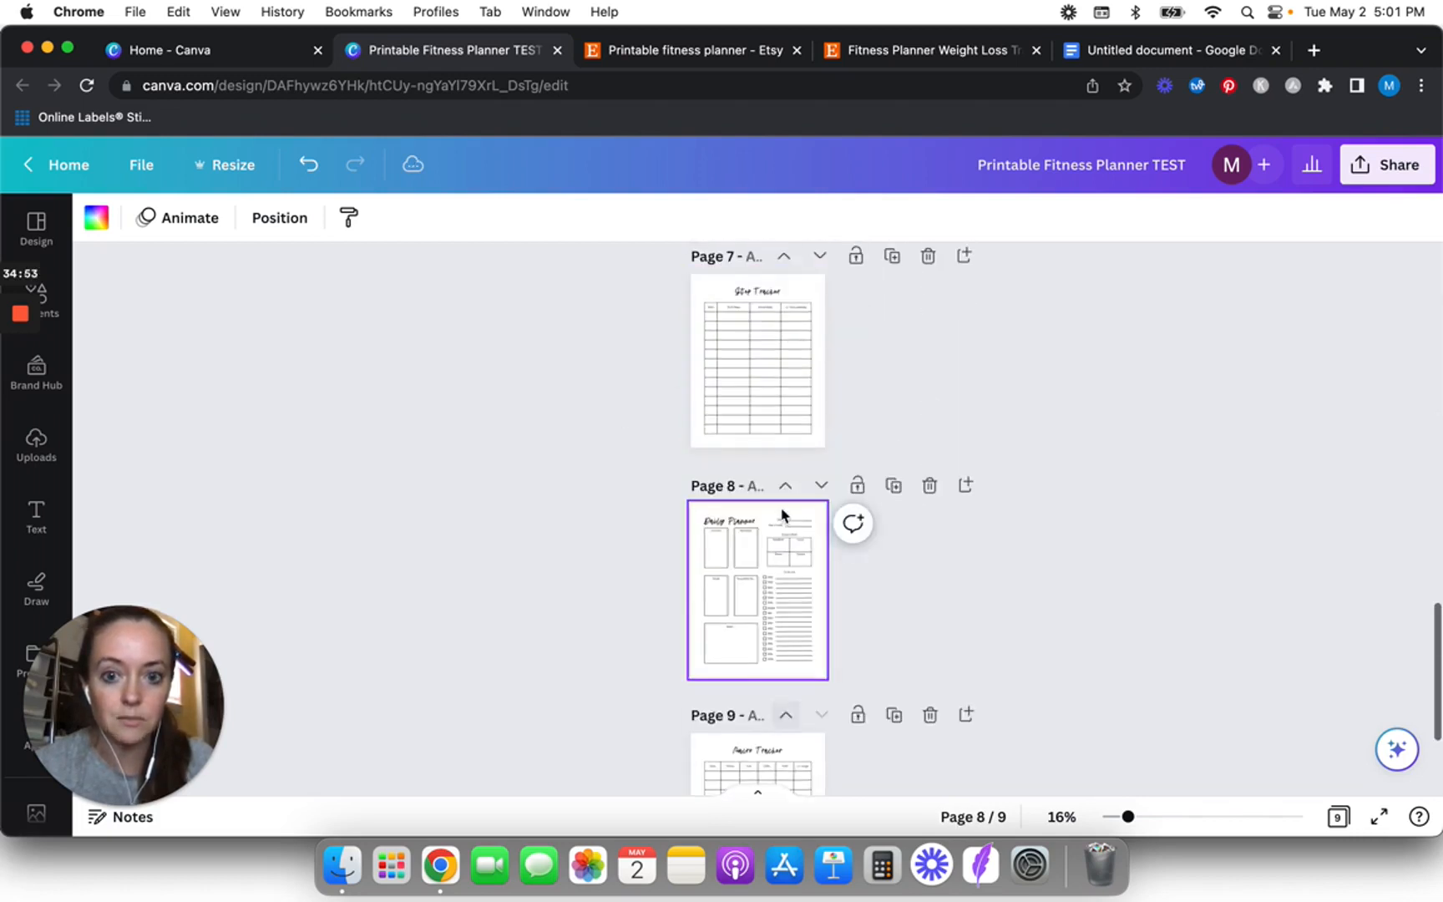
pyautogui.click(784, 513)
pyautogui.click(783, 511)
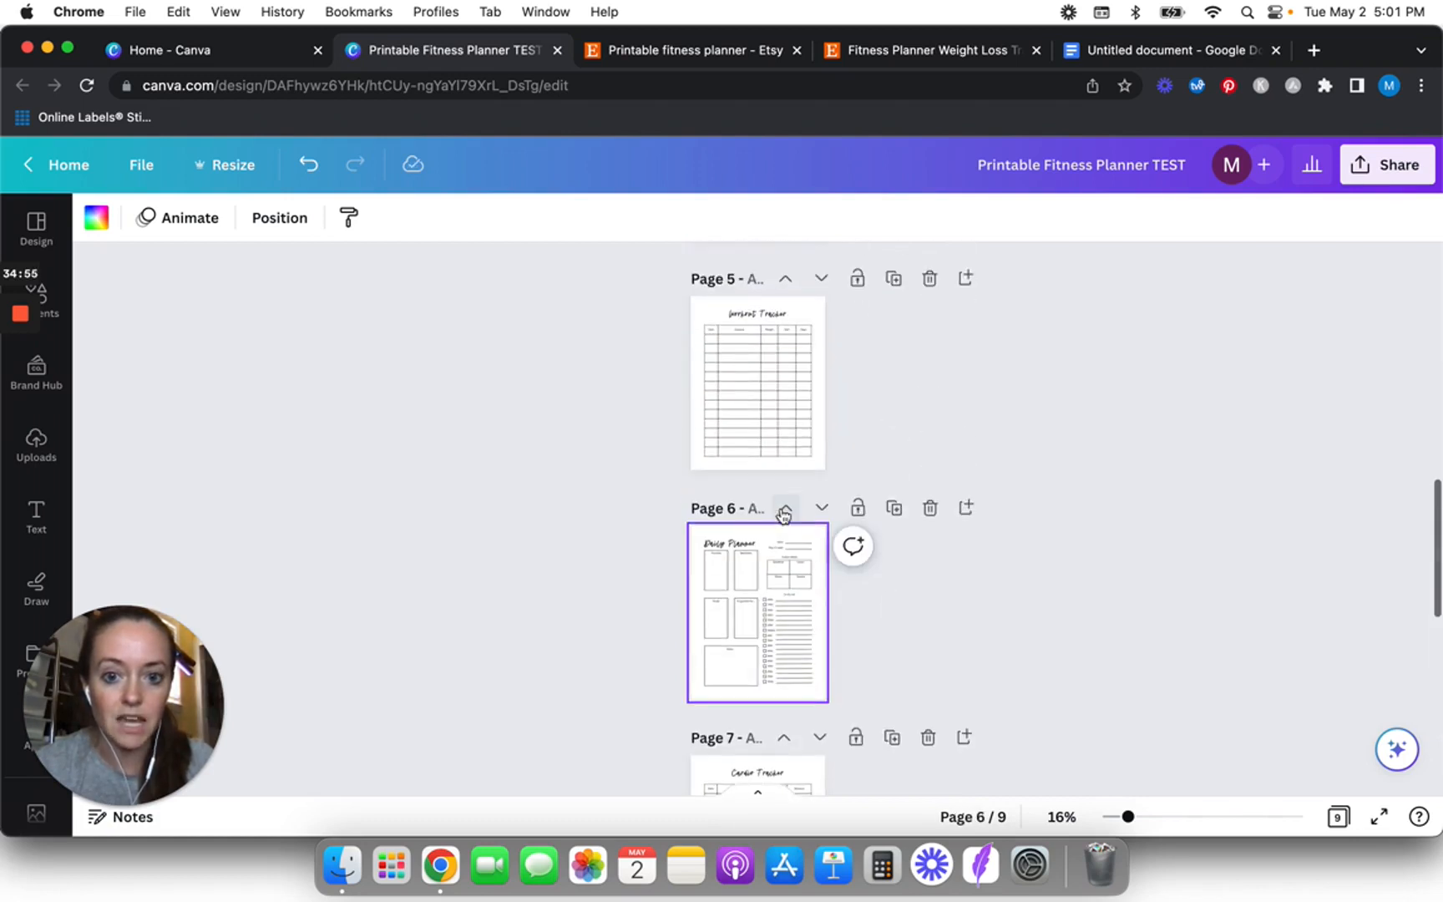
pyautogui.click(783, 511)
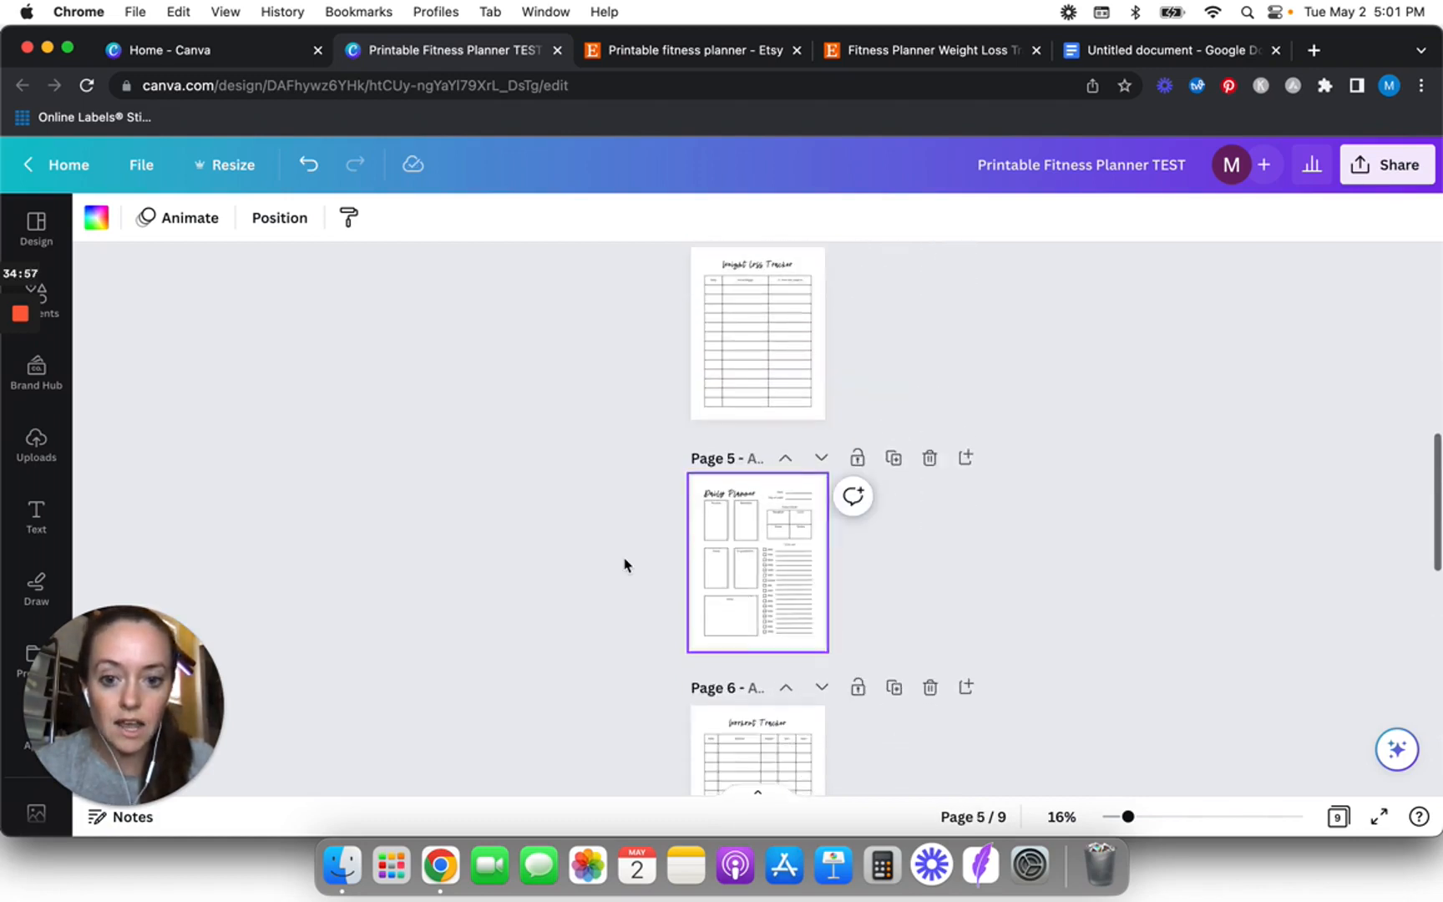
# - Move the Macro Tracker page up from page 9 to page 6, right after the Daily Planner
pyautogui.scroll(-7, 625, 565)
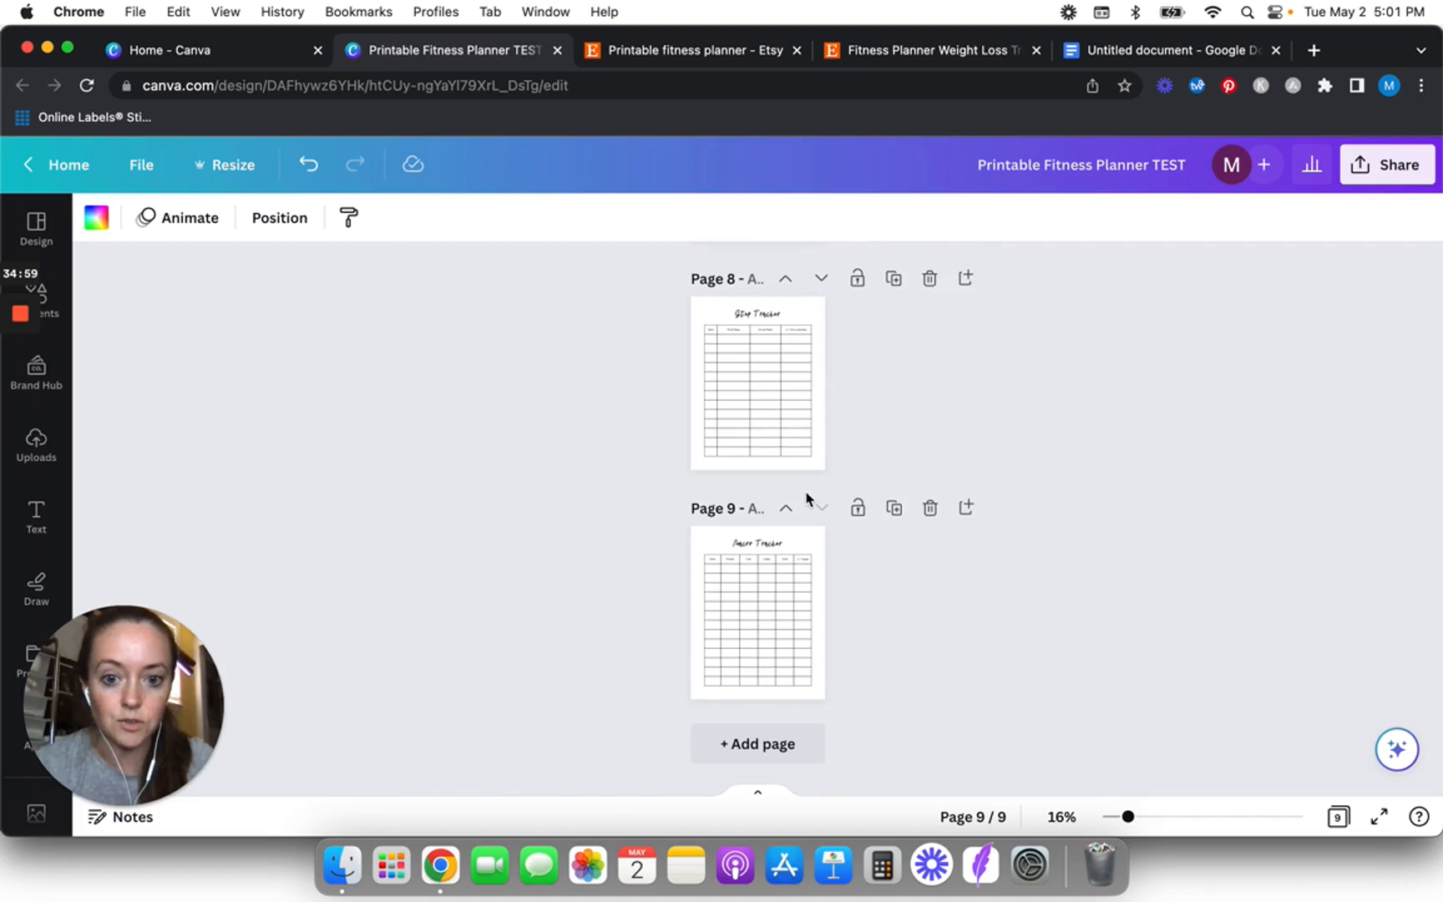
pyautogui.click(785, 509)
pyautogui.click(785, 509)
pyautogui.click(785, 511)
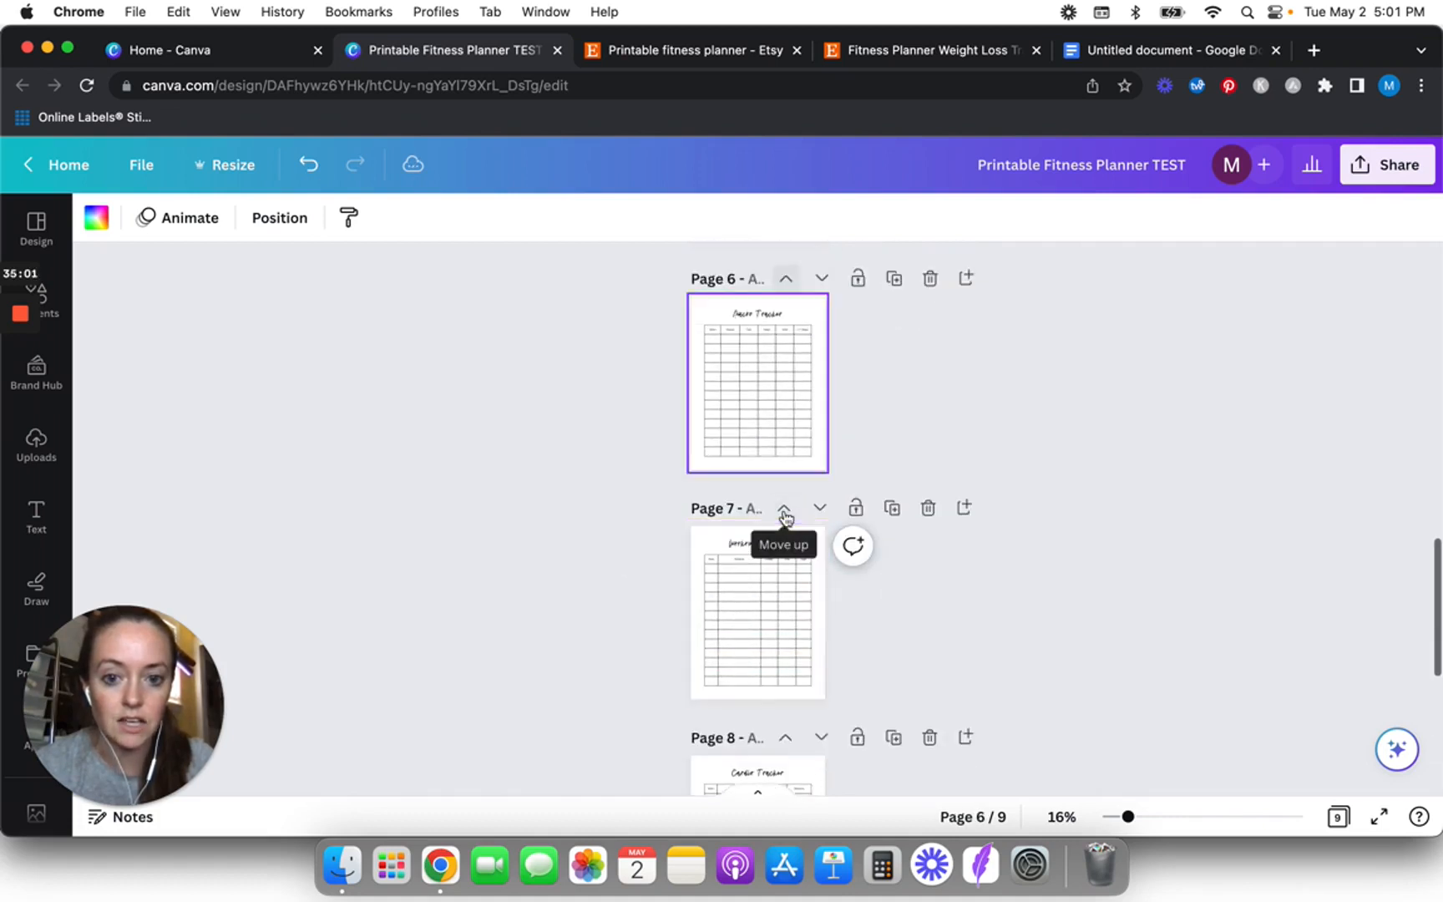
pyautogui.click(618, 588)
# - Review the order of all nine planner pages from the Monthly Calendar through the Step Tracker
pyautogui.scroll(-3, 618, 588)
pyautogui.scroll(-1, 618, 587)
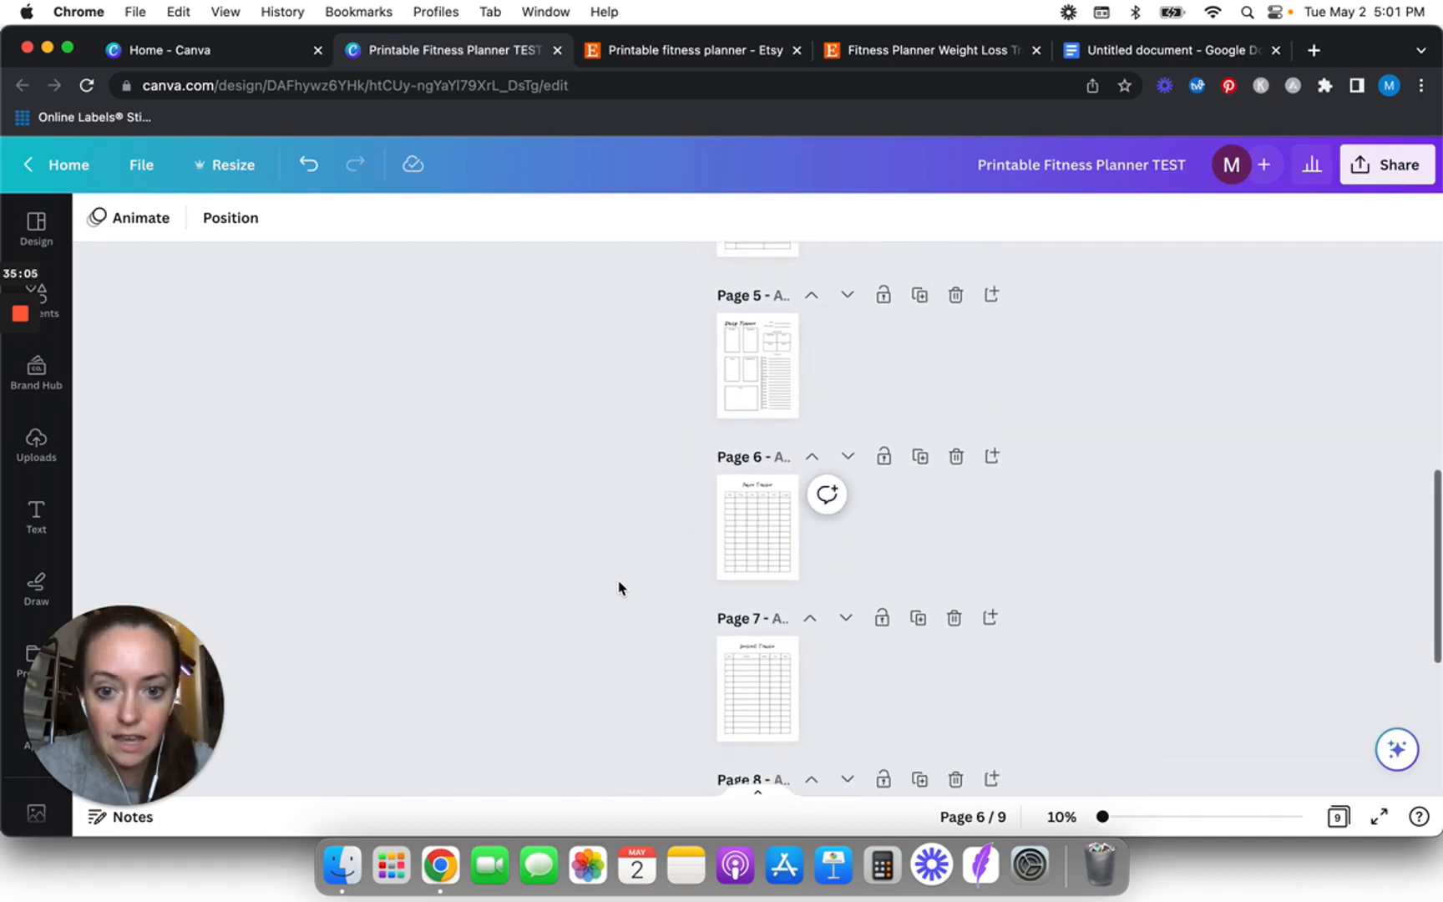
pyautogui.scroll(3, 618, 588)
pyautogui.scroll(-5, 618, 587)
pyautogui.scroll(-4, 618, 587)
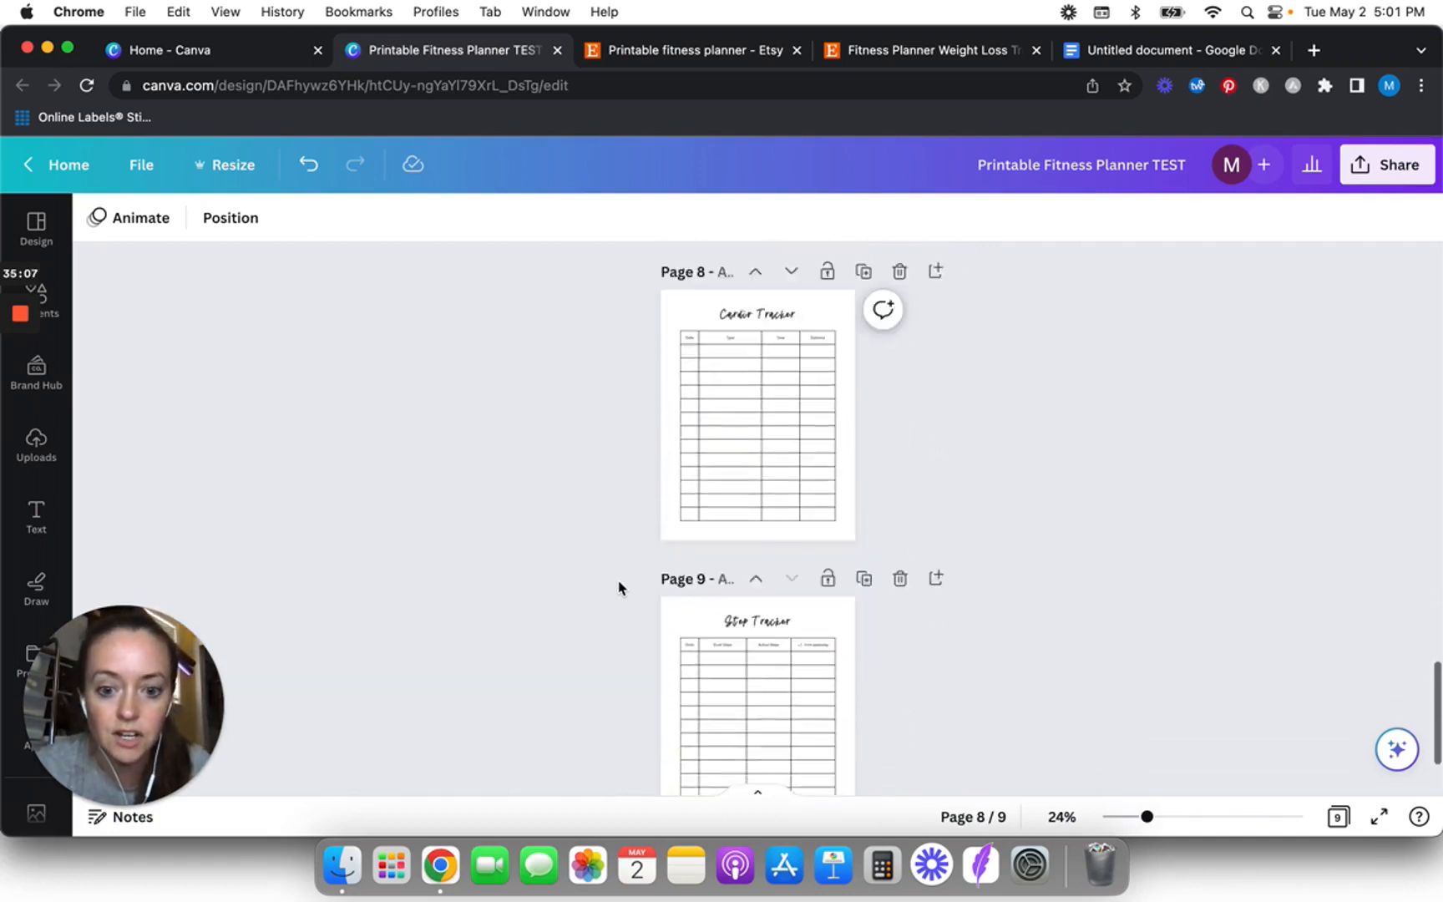
pyautogui.scroll(15, 618, 588)
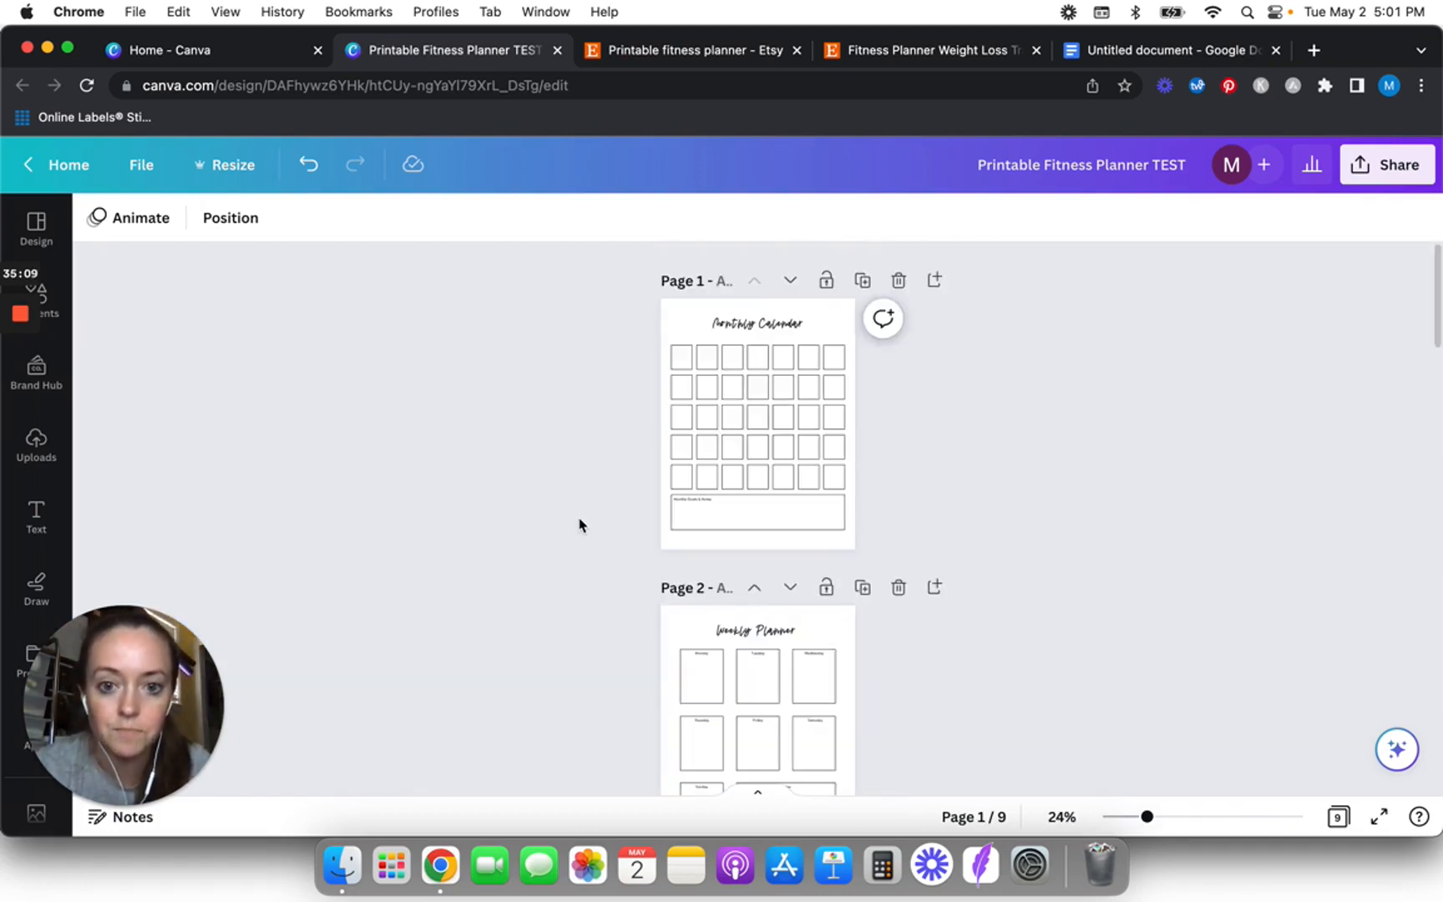
pyautogui.scroll(-10, 580, 524)
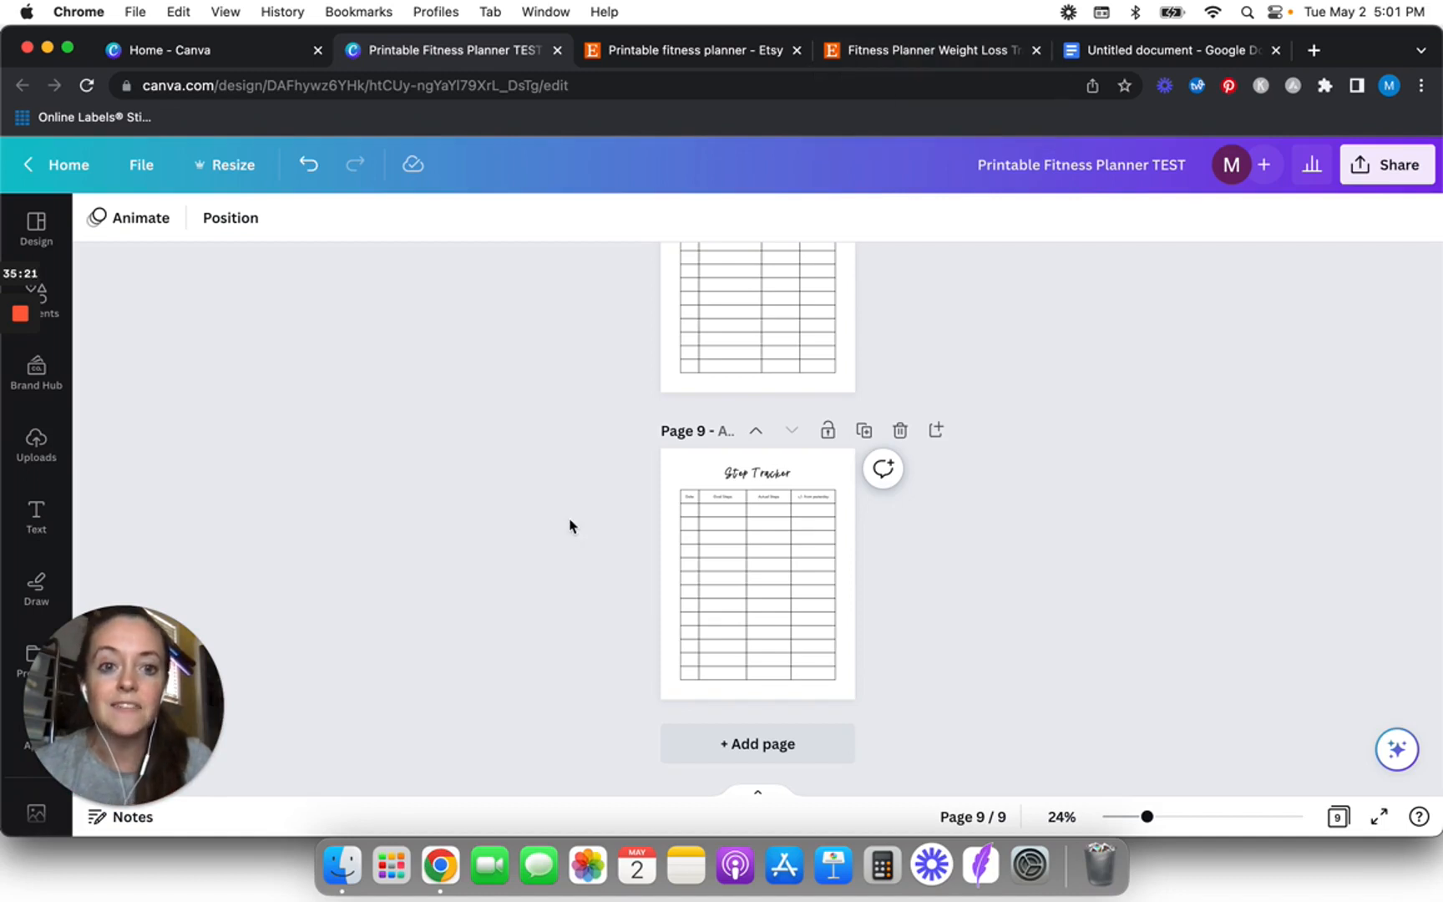
pyautogui.scroll(20, 570, 525)
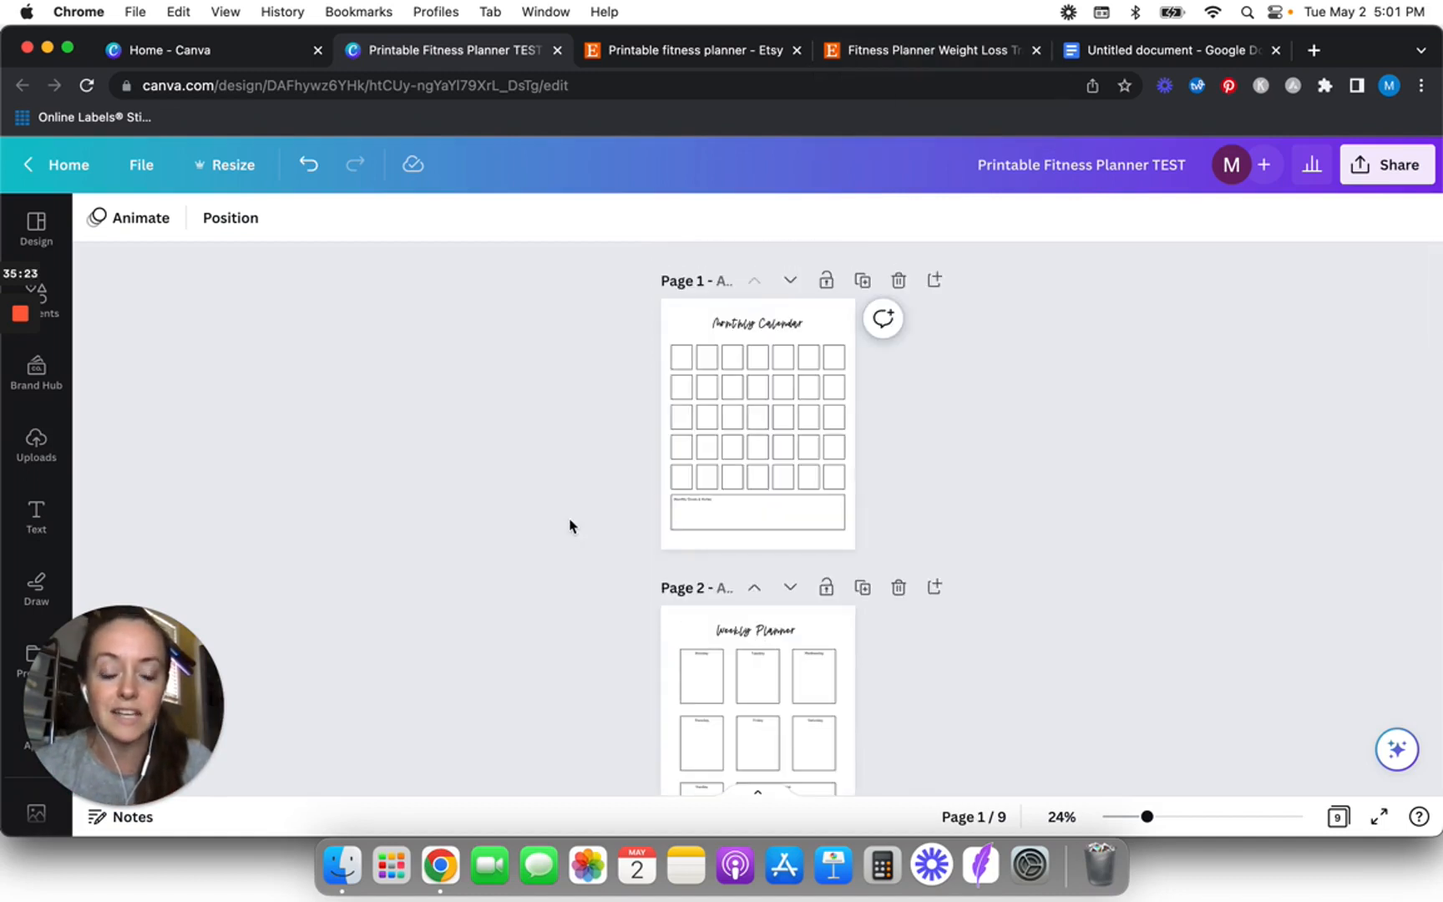
pyautogui.scroll(-20, 570, 525)
pyautogui.scroll(20, 570, 525)
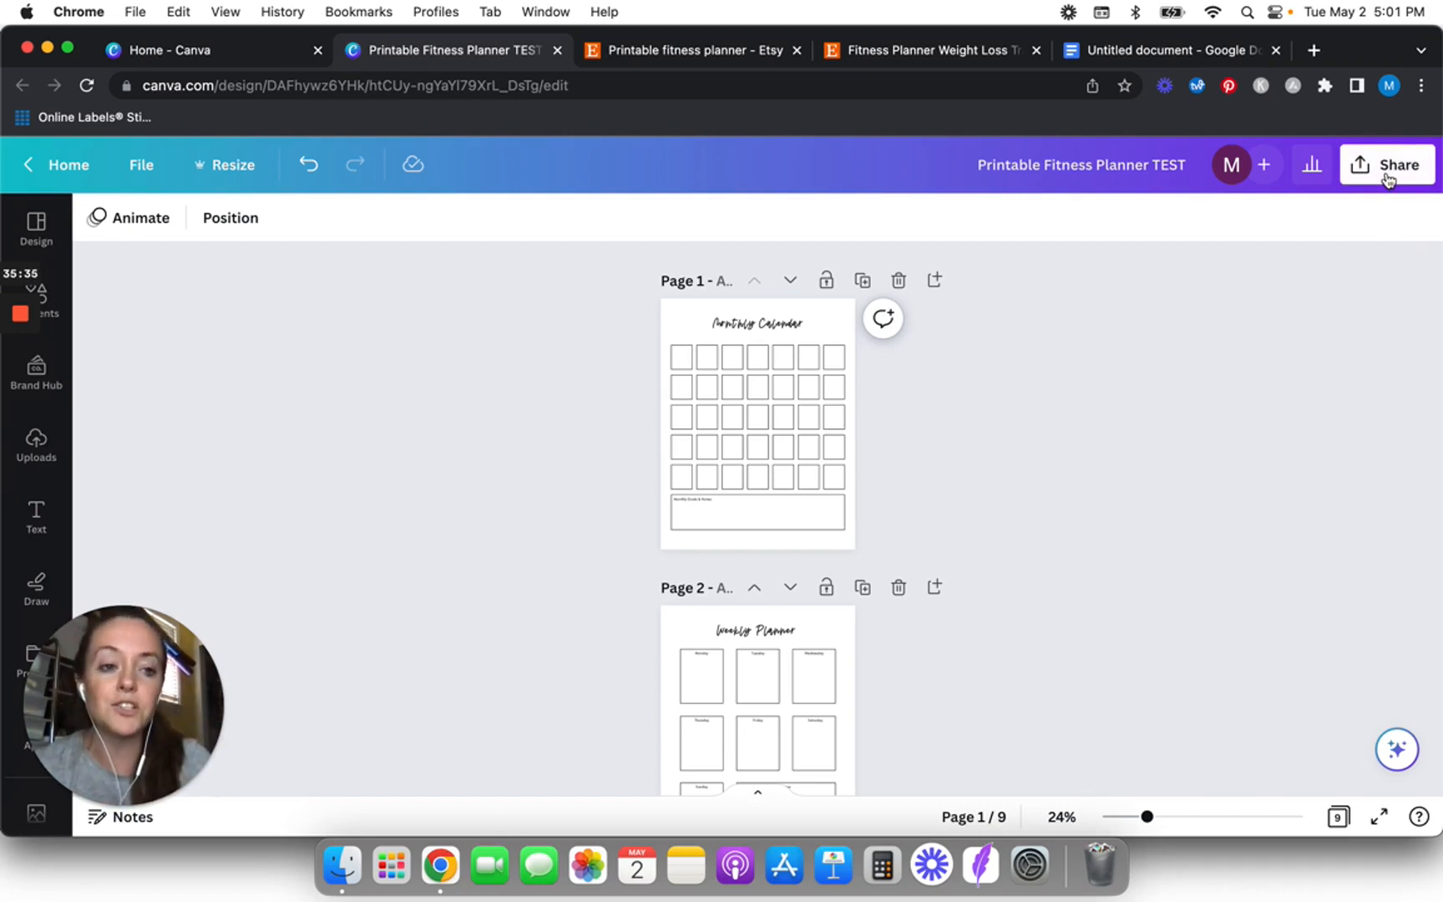
pyautogui.click(1388, 178)
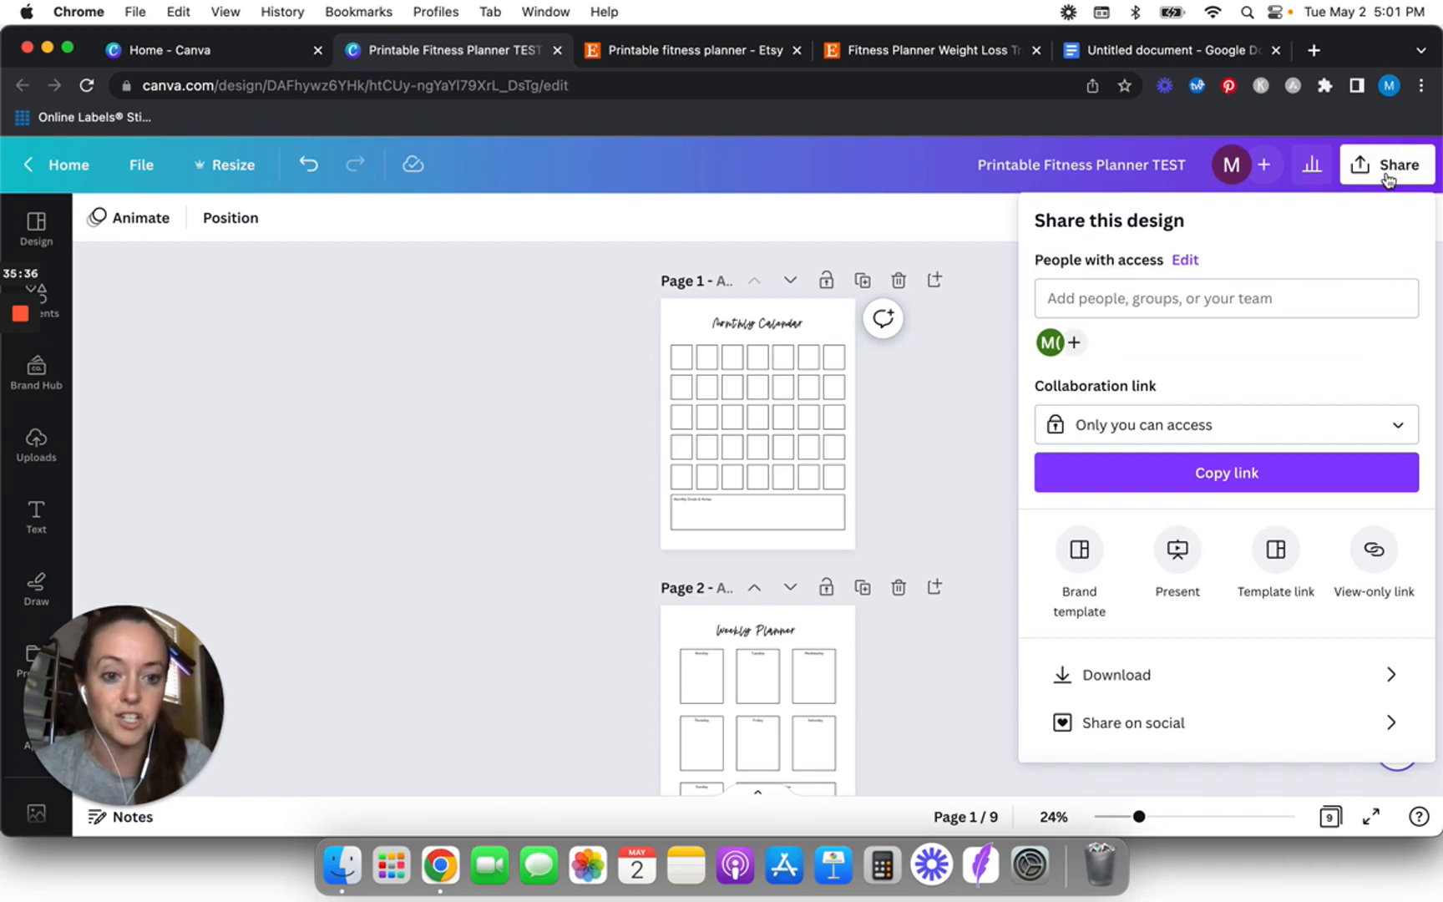
pyautogui.click(1173, 695)
pyautogui.click(1234, 305)
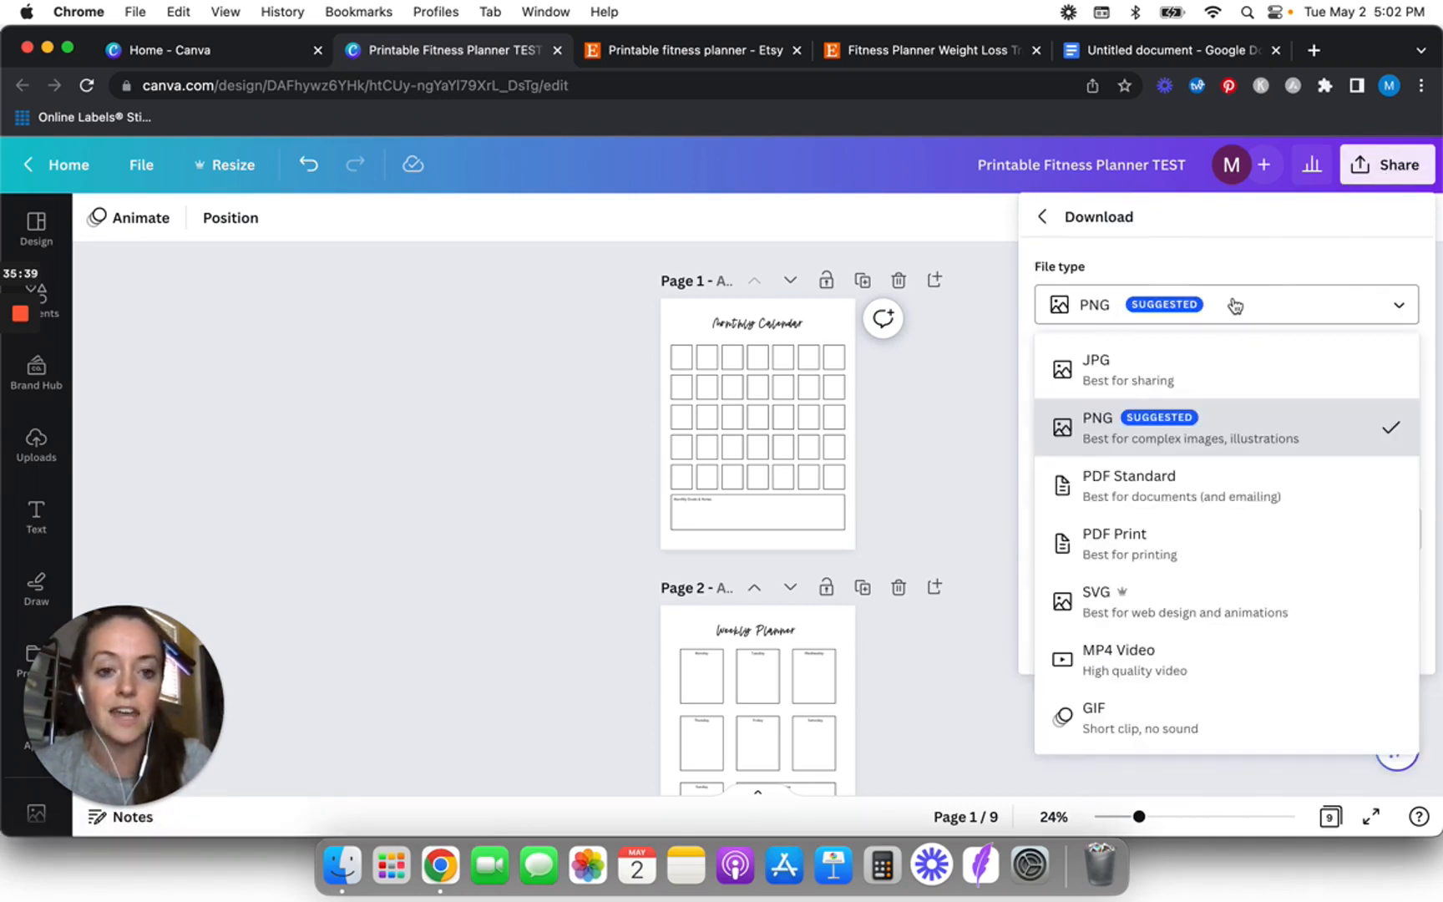
pyautogui.click(1161, 554)
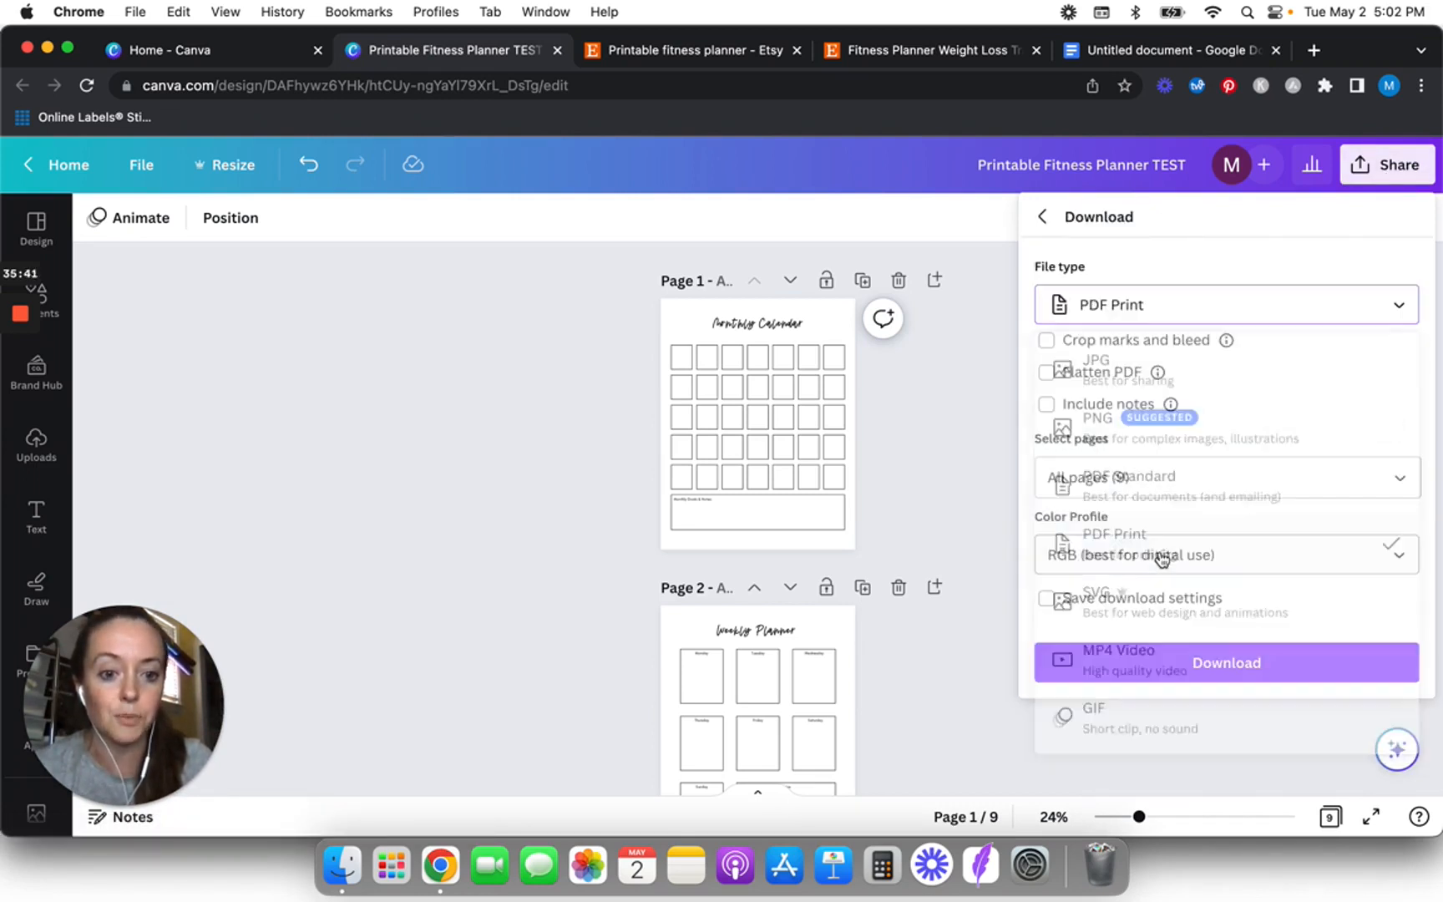
pyautogui.click(1270, 301)
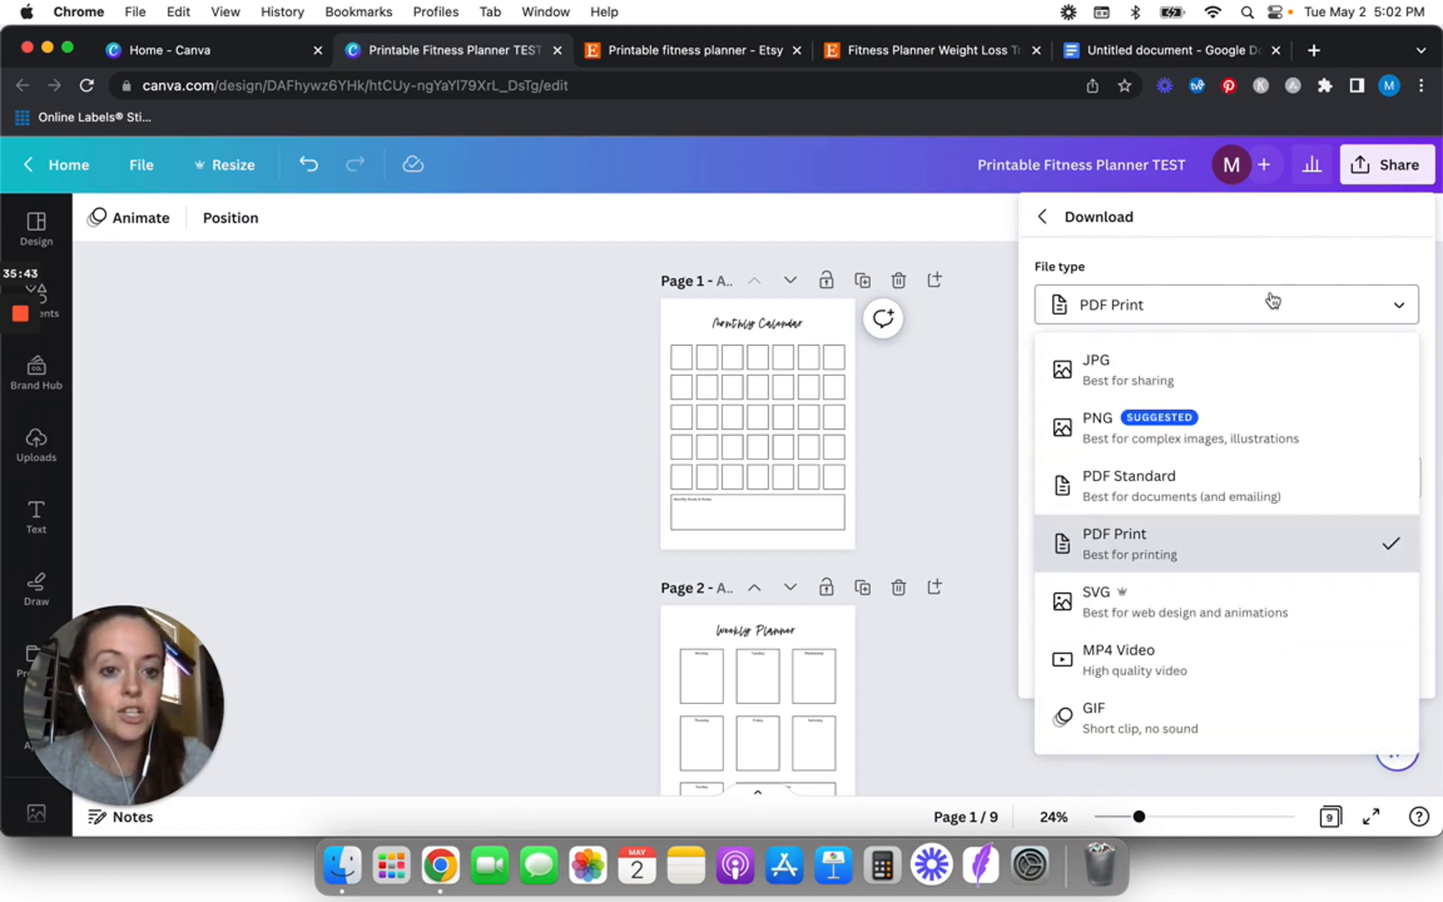
pyautogui.click(1208, 495)
pyautogui.click(1248, 311)
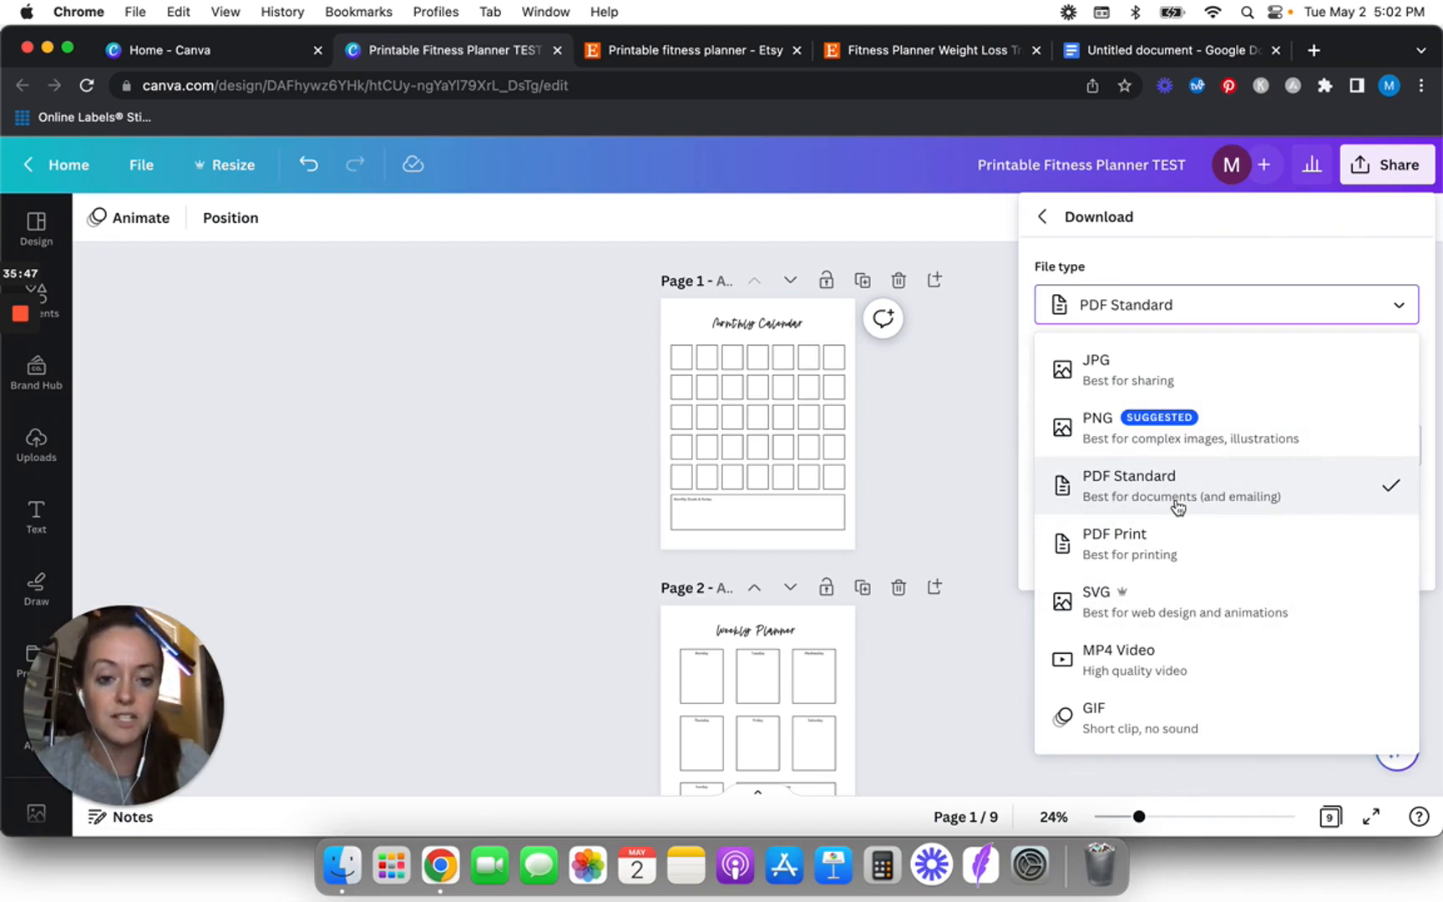
pyautogui.click(1139, 505)
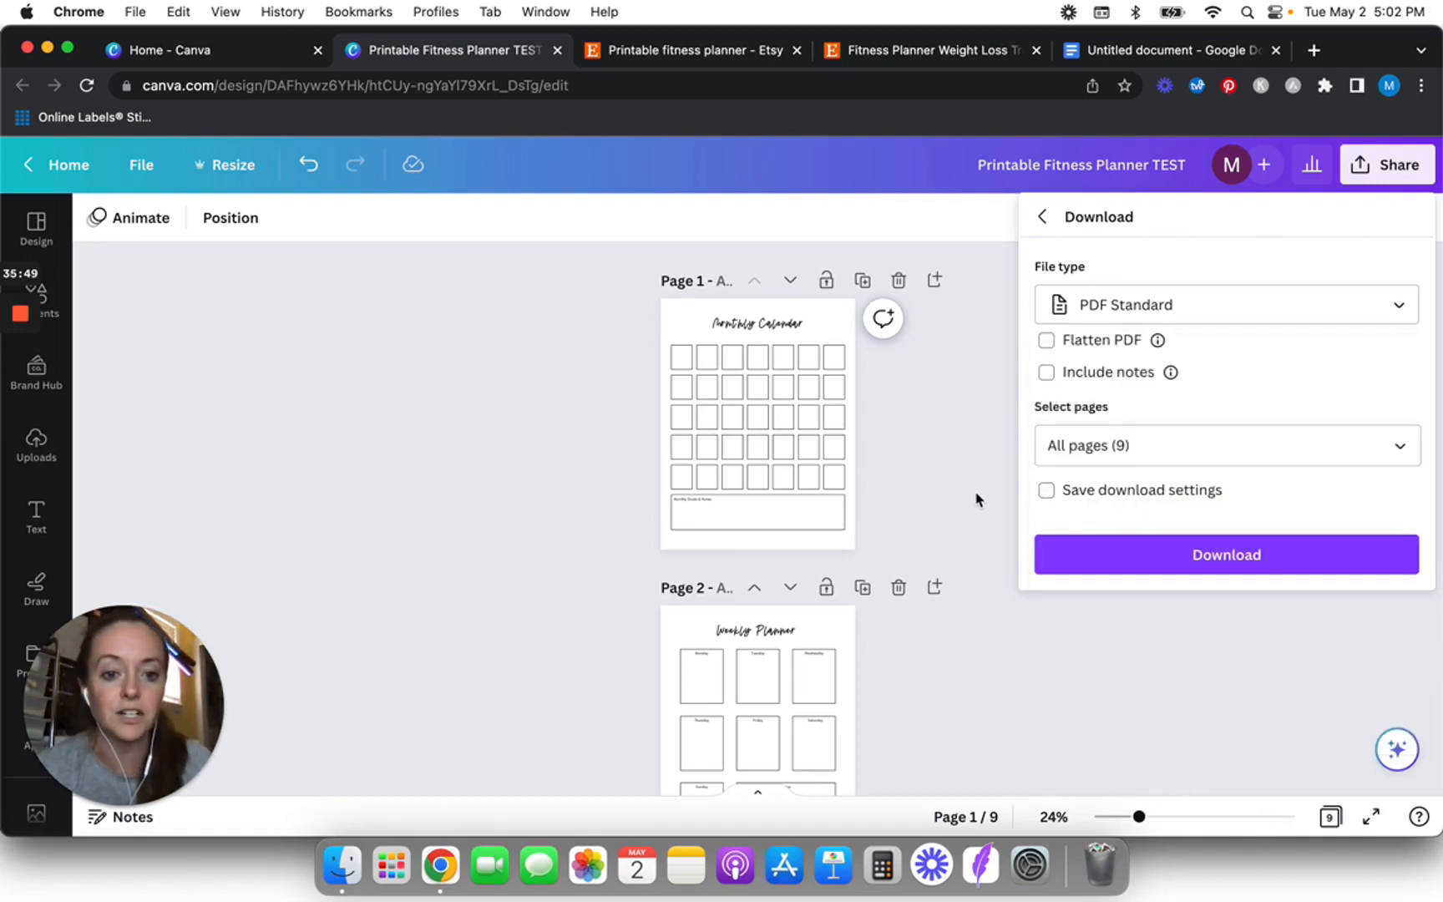
pyautogui.click(999, 526)
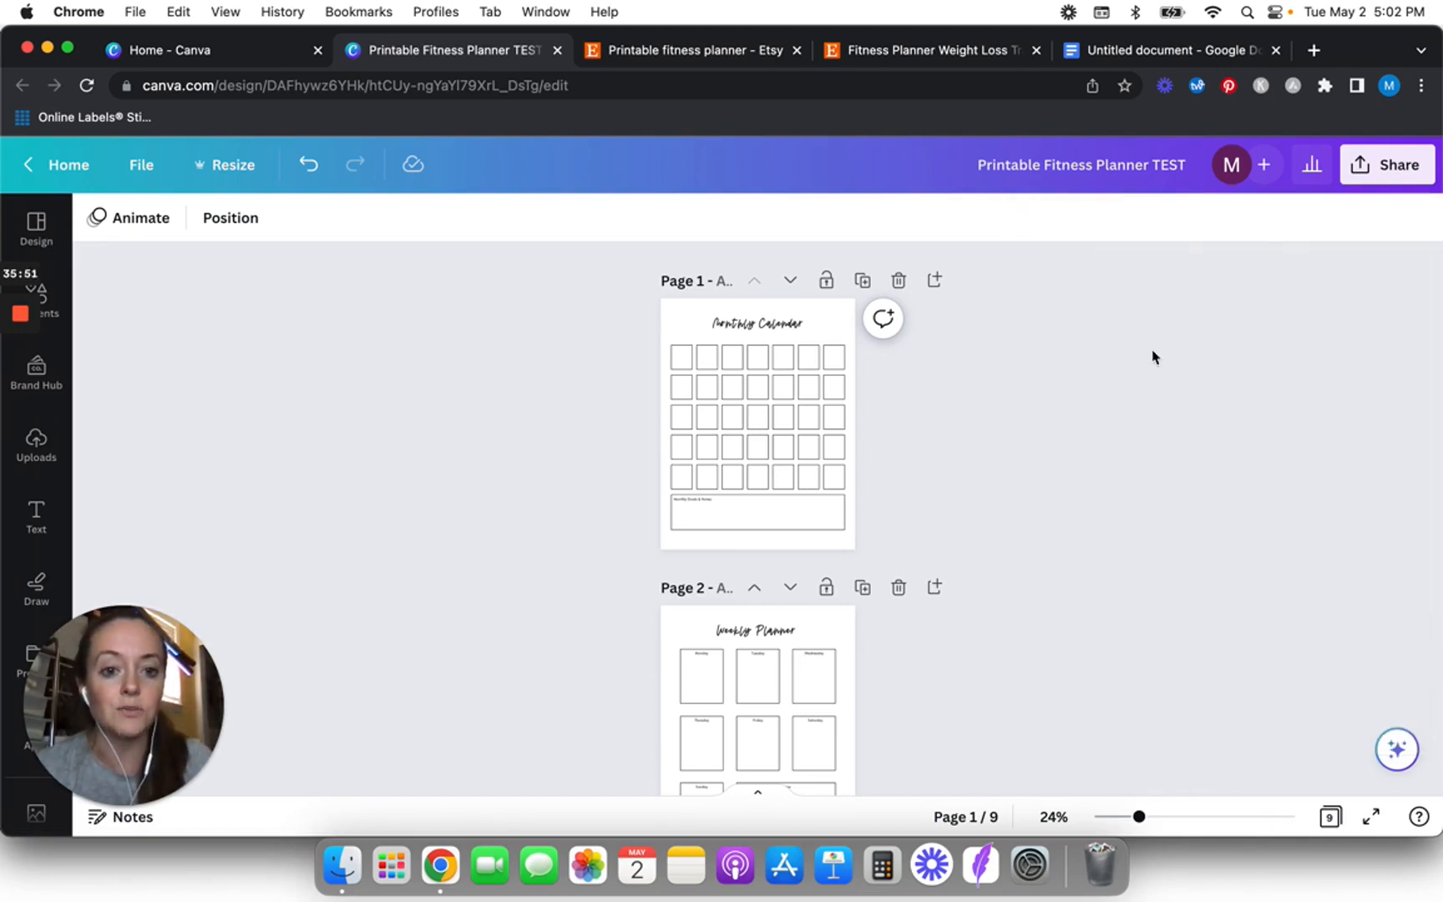
# - Download all nine pages of the fitness planner as a PDF Standard file
pyautogui.click(1385, 165)
pyautogui.scroll(-2, 1166, 468)
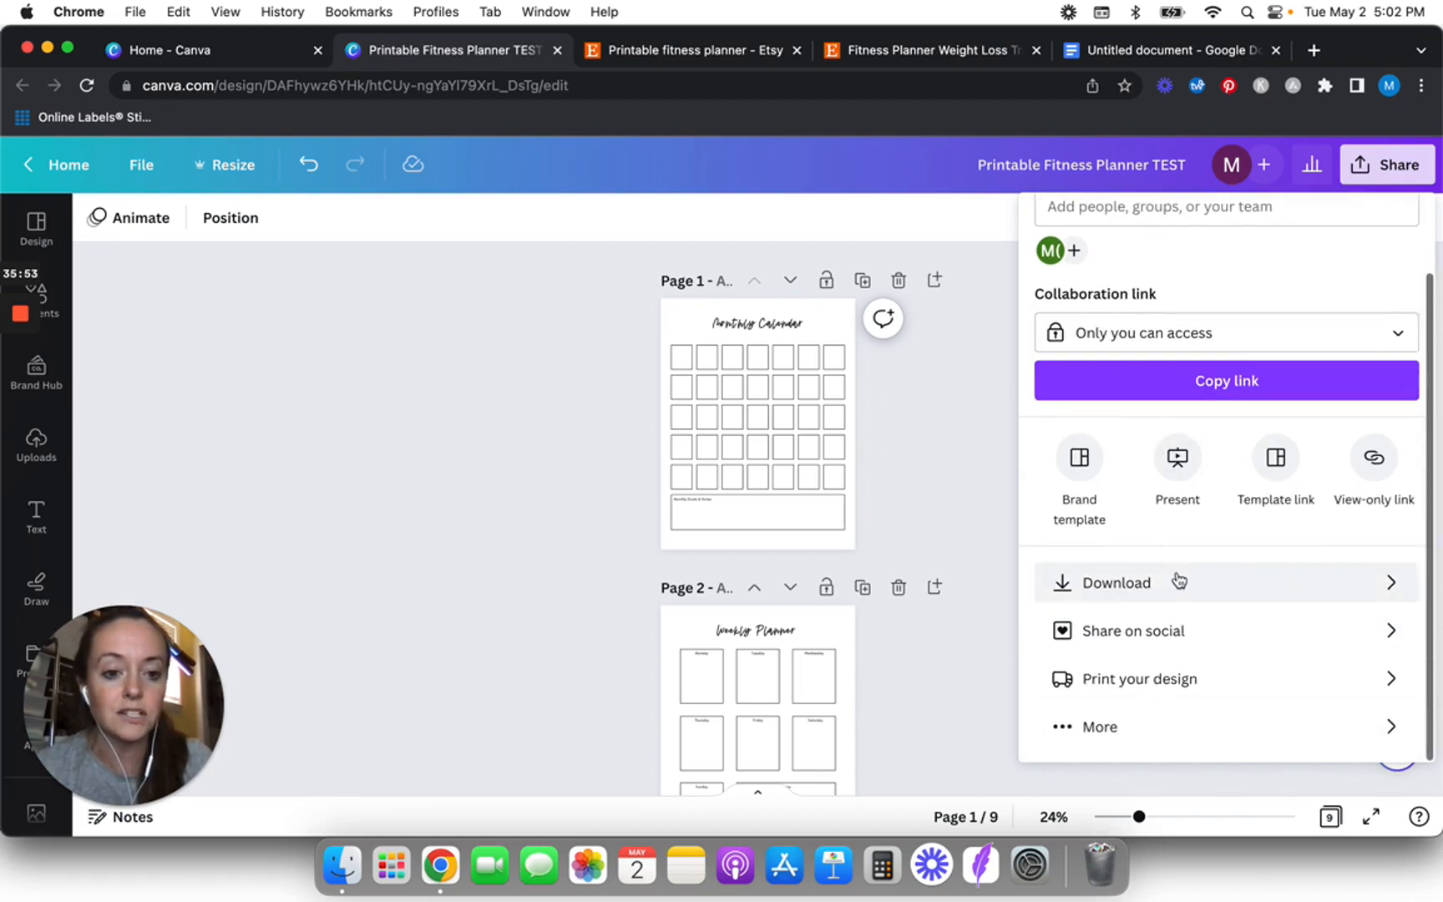
pyautogui.scroll(2, 1179, 581)
pyautogui.scroll(-2, 1178, 578)
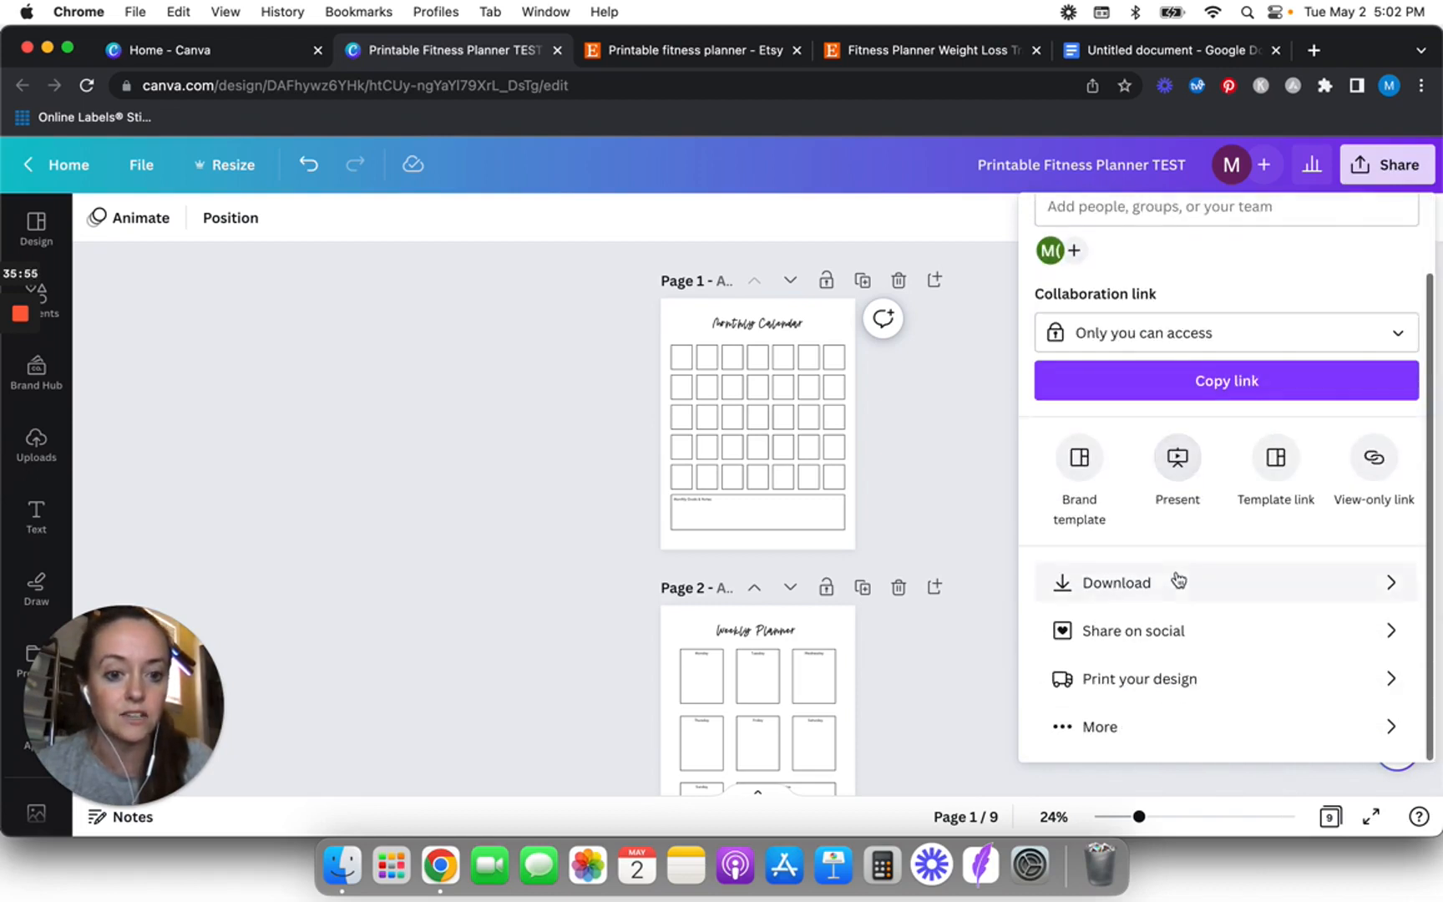
pyautogui.click(1095, 583)
pyautogui.click(1215, 314)
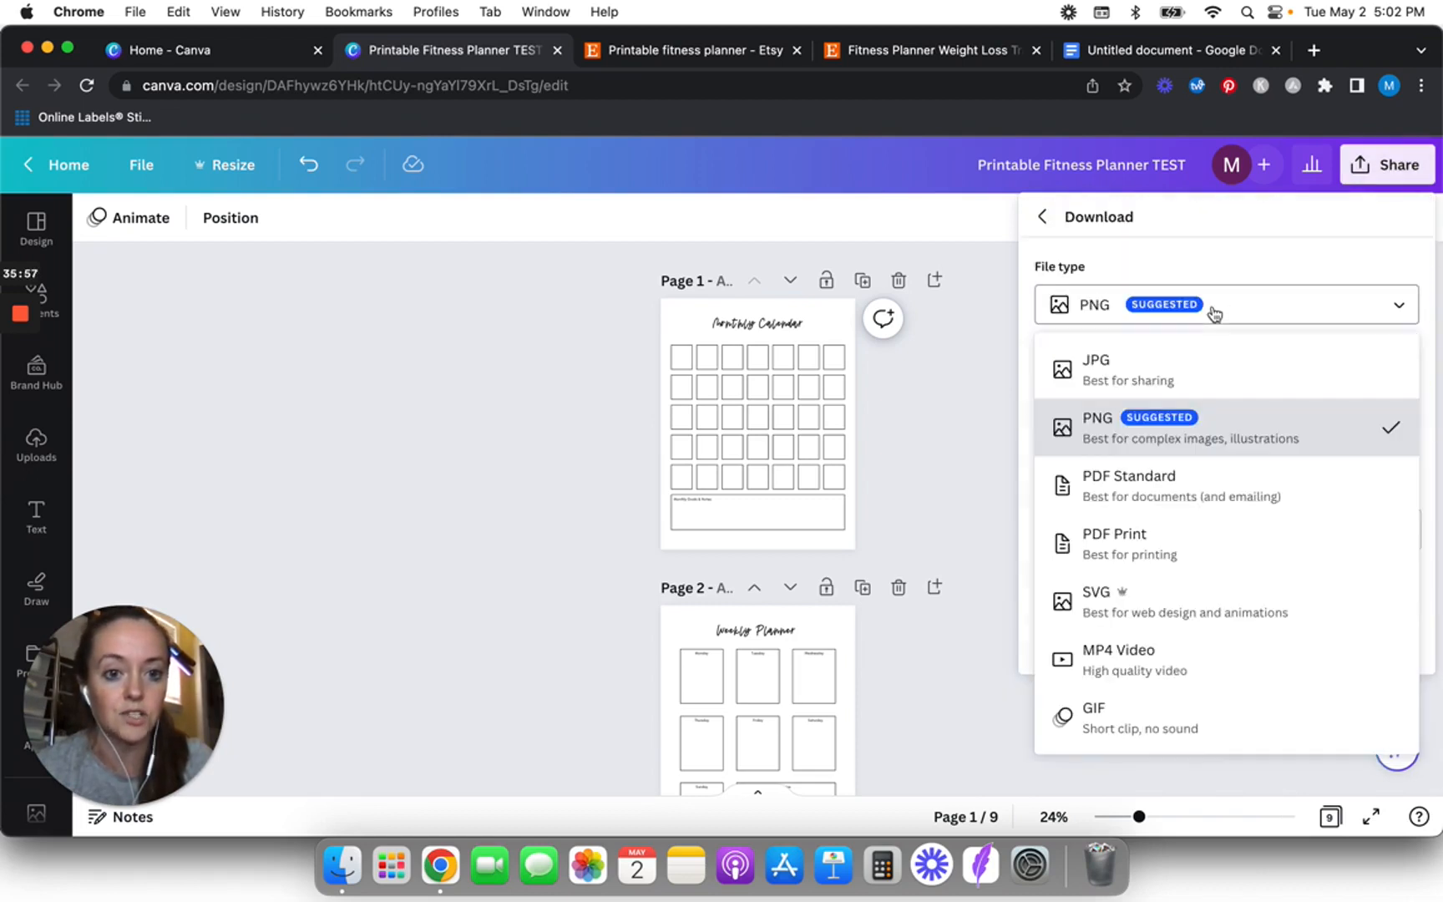
pyautogui.click(1193, 501)
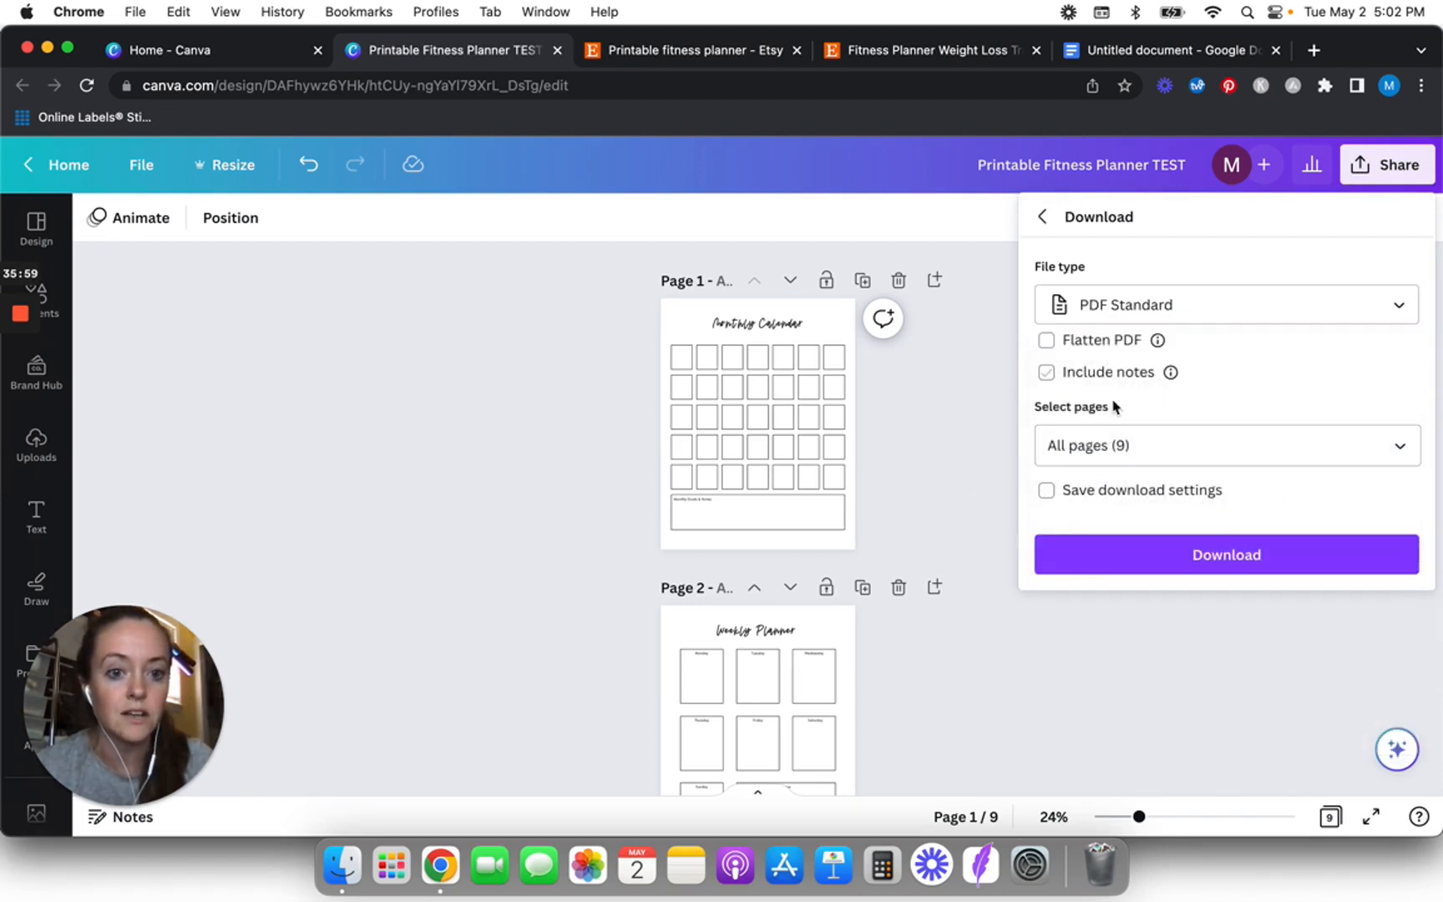
pyautogui.click(1142, 572)
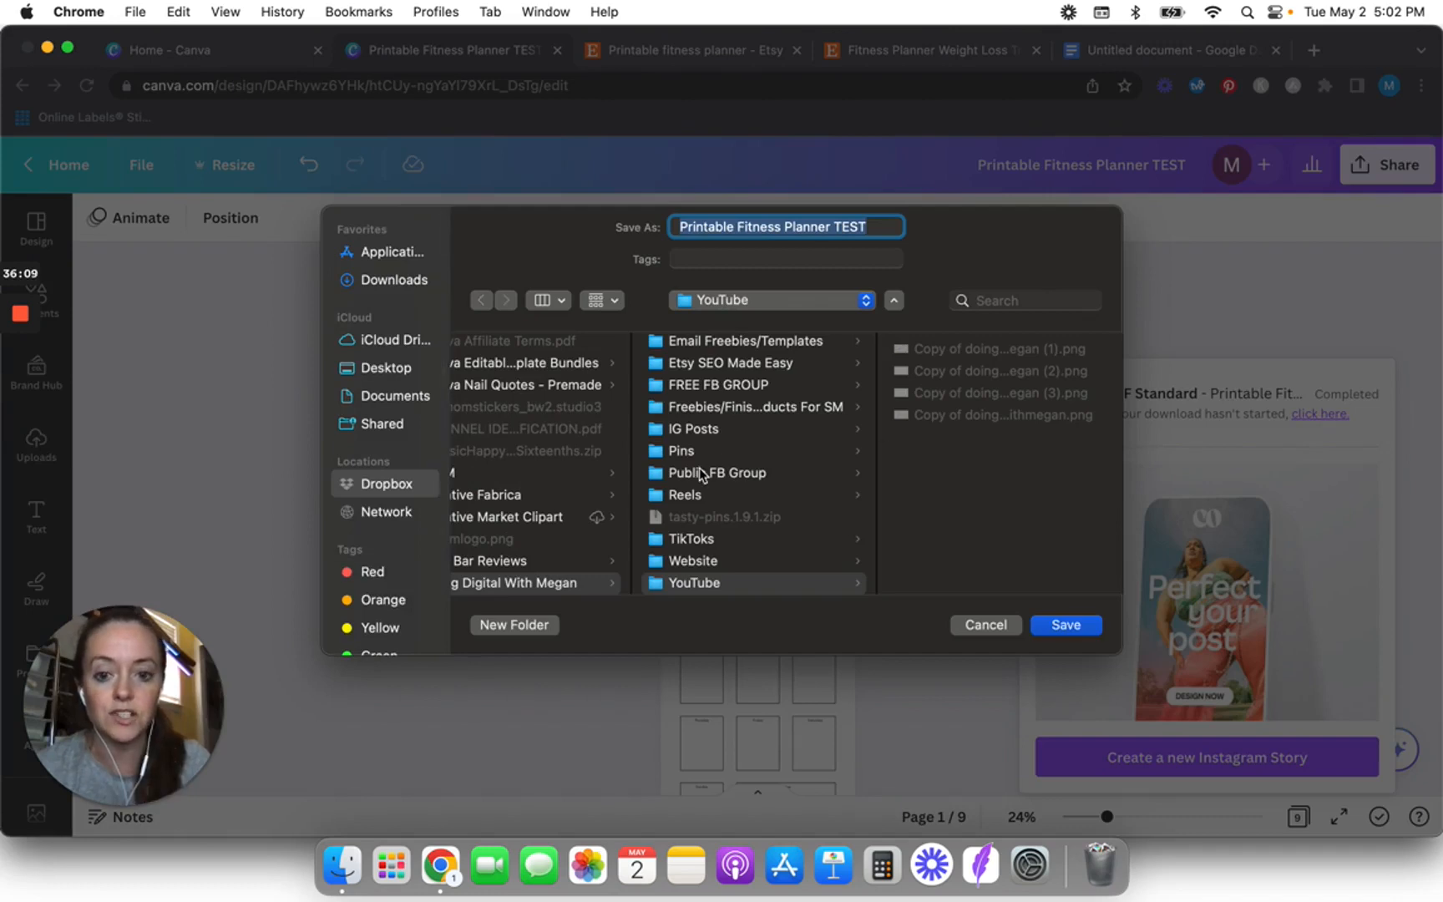
# - Save the PDF as Printable Fitness Planner TEST in the Test Stuff folder in Dropbox
pyautogui.scroll(-2, 702, 474)
pyautogui.scroll(3, 482, 488)
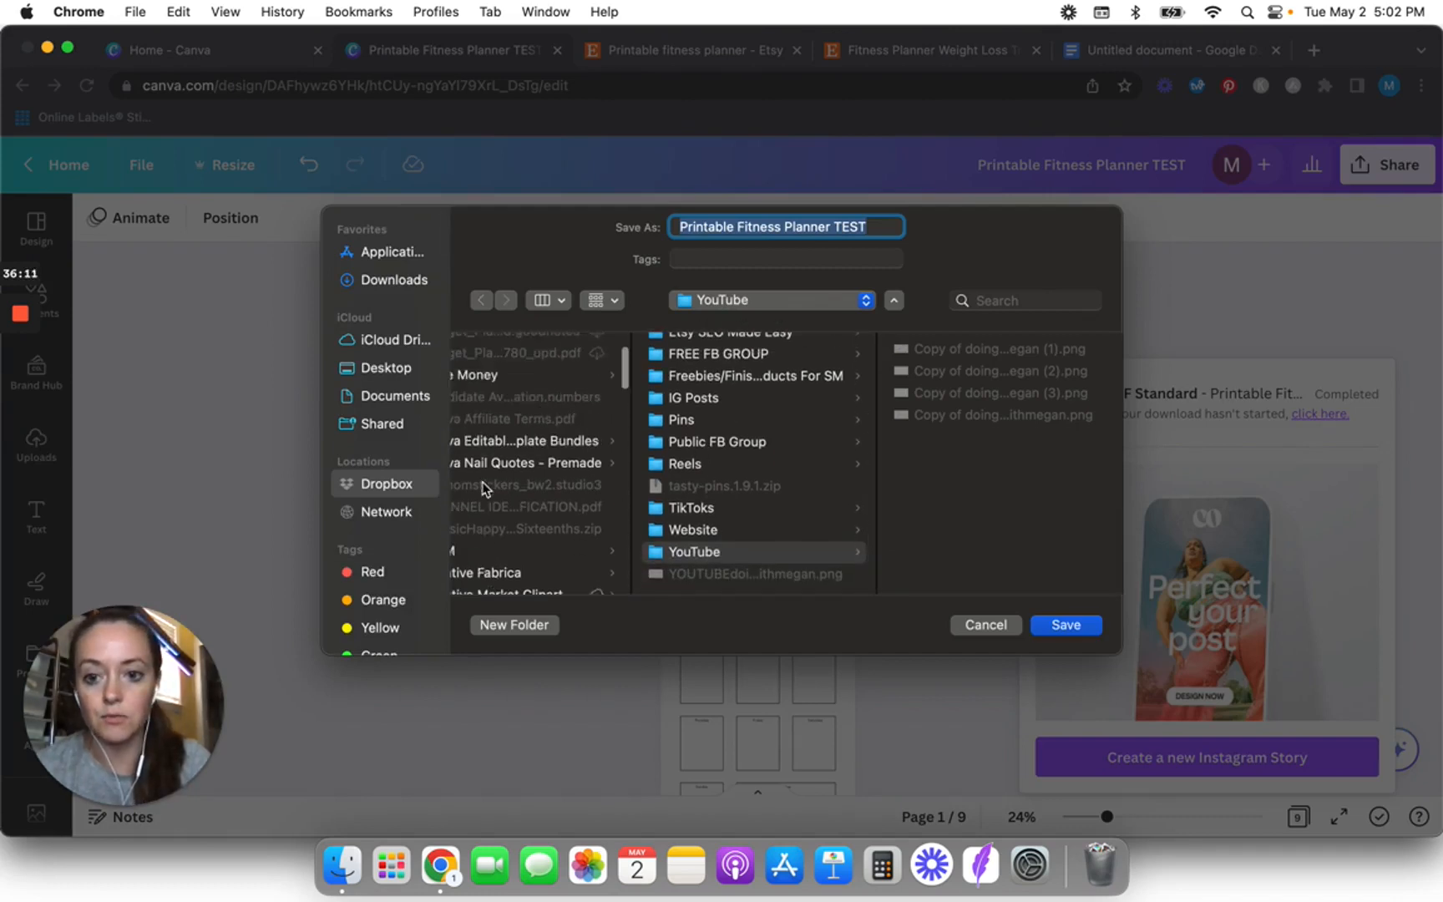
pyautogui.hscroll(-3, 483, 489)
pyautogui.scroll(-10, 483, 489)
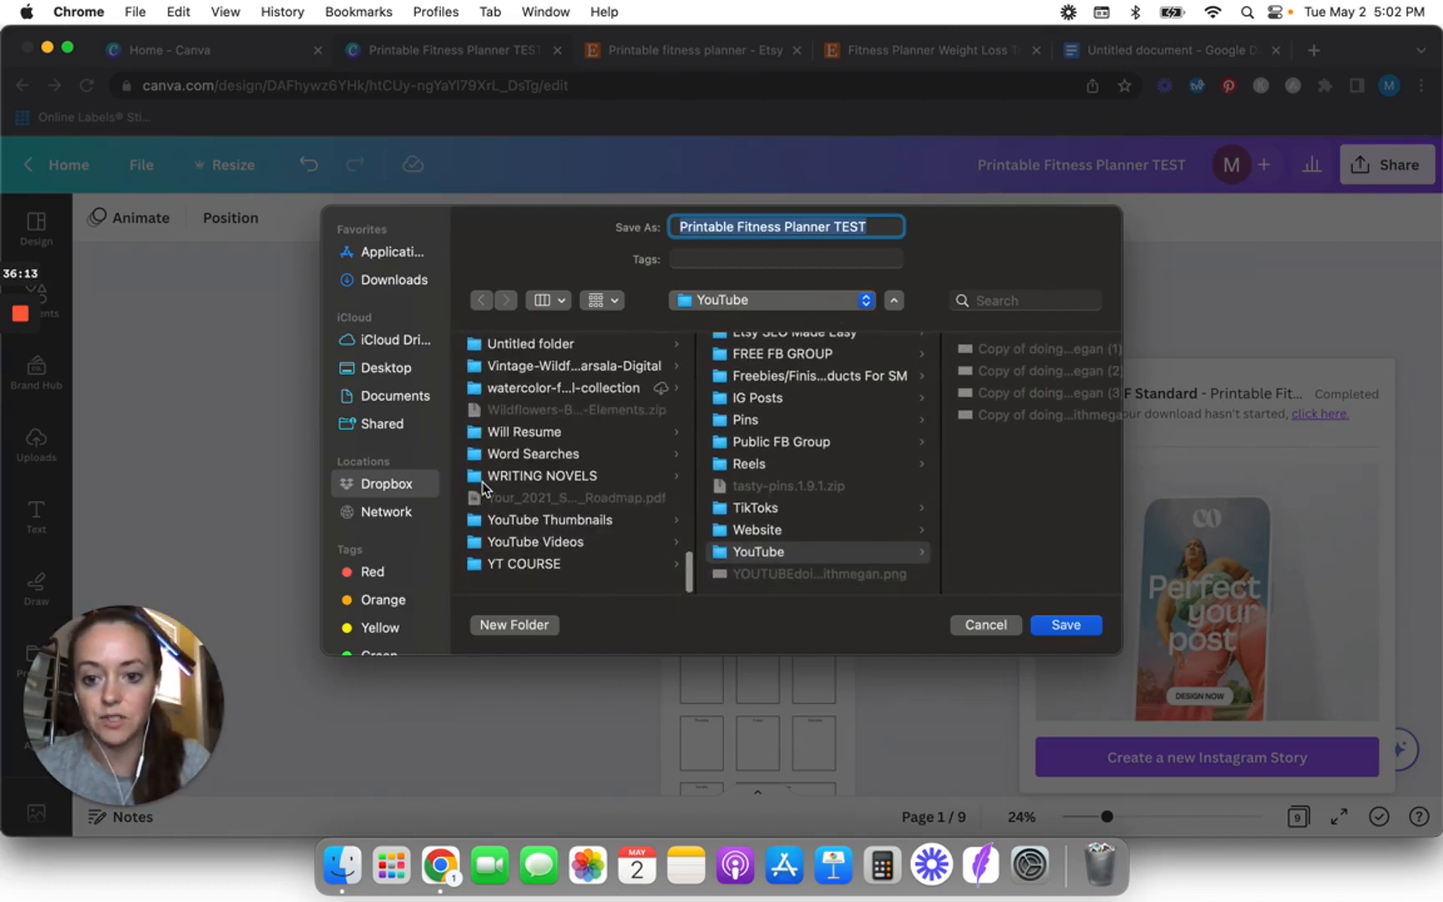
pyautogui.scroll(5, 547, 418)
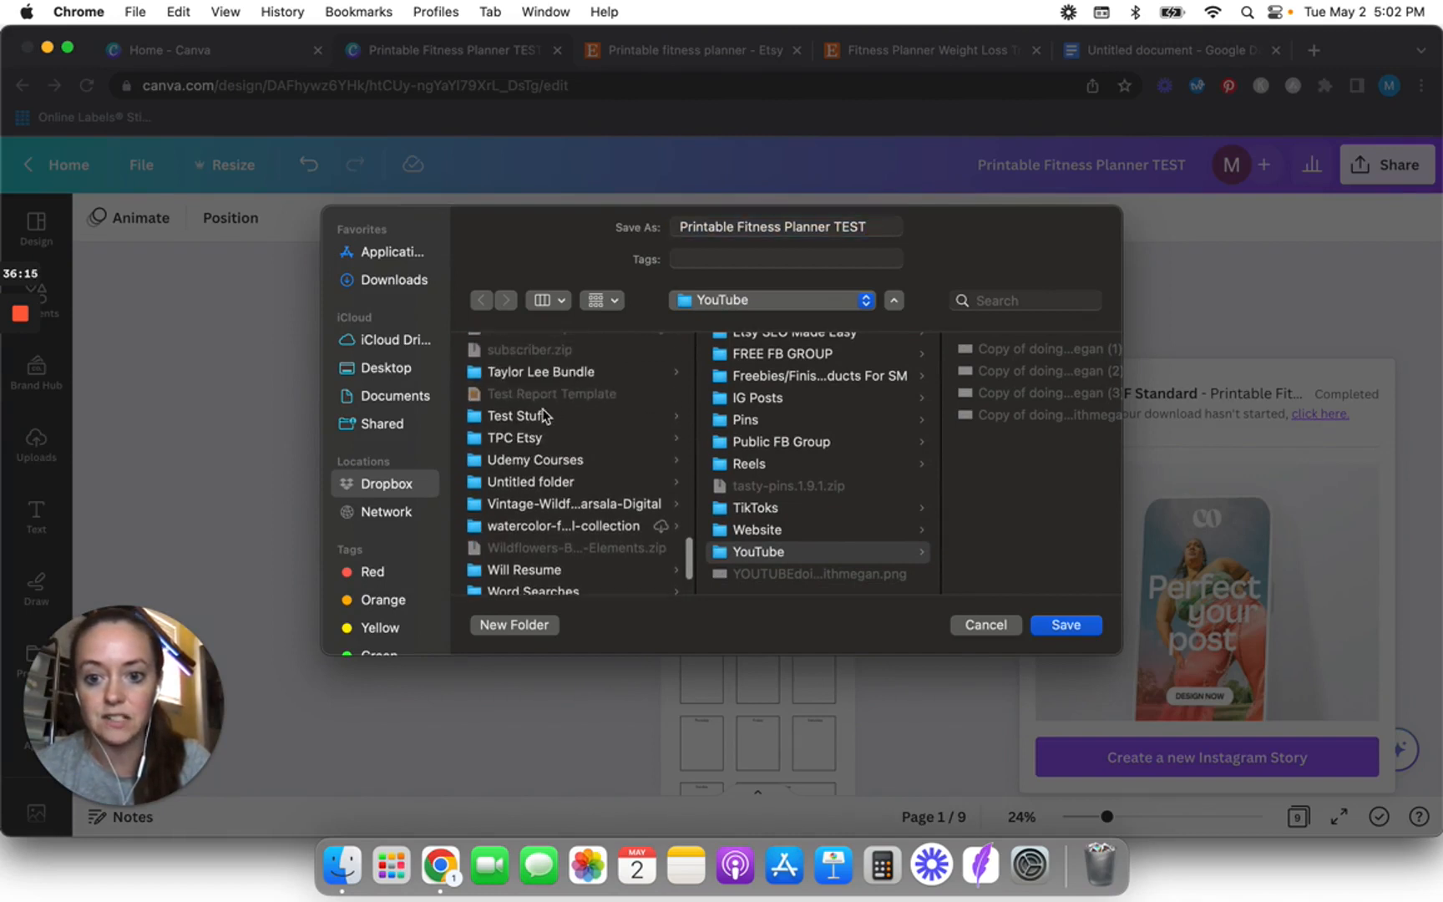
pyautogui.click(548, 415)
pyautogui.click(852, 227)
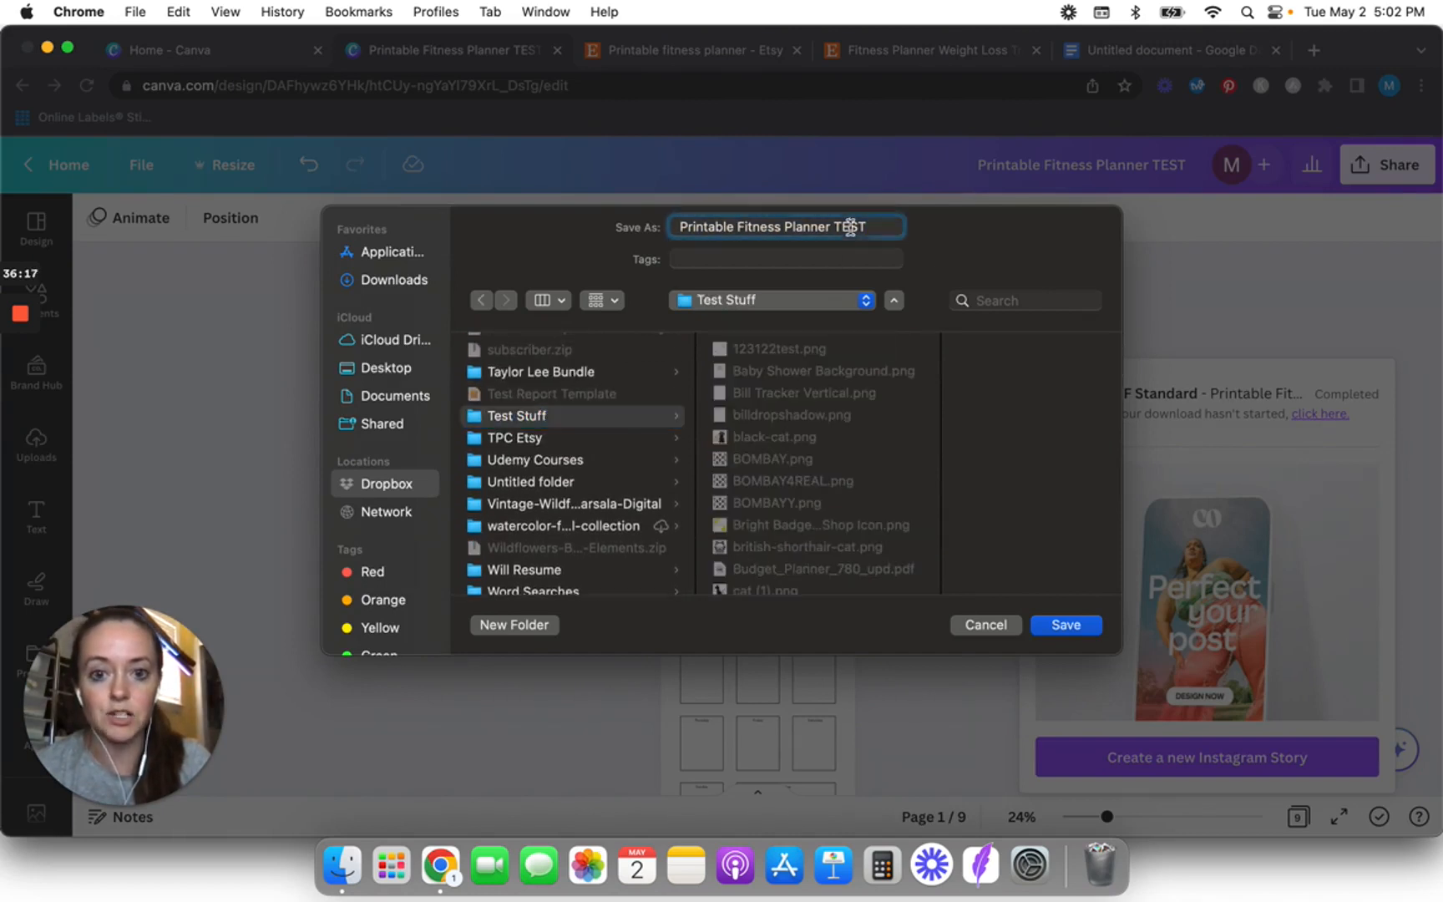
pyautogui.click(1054, 628)
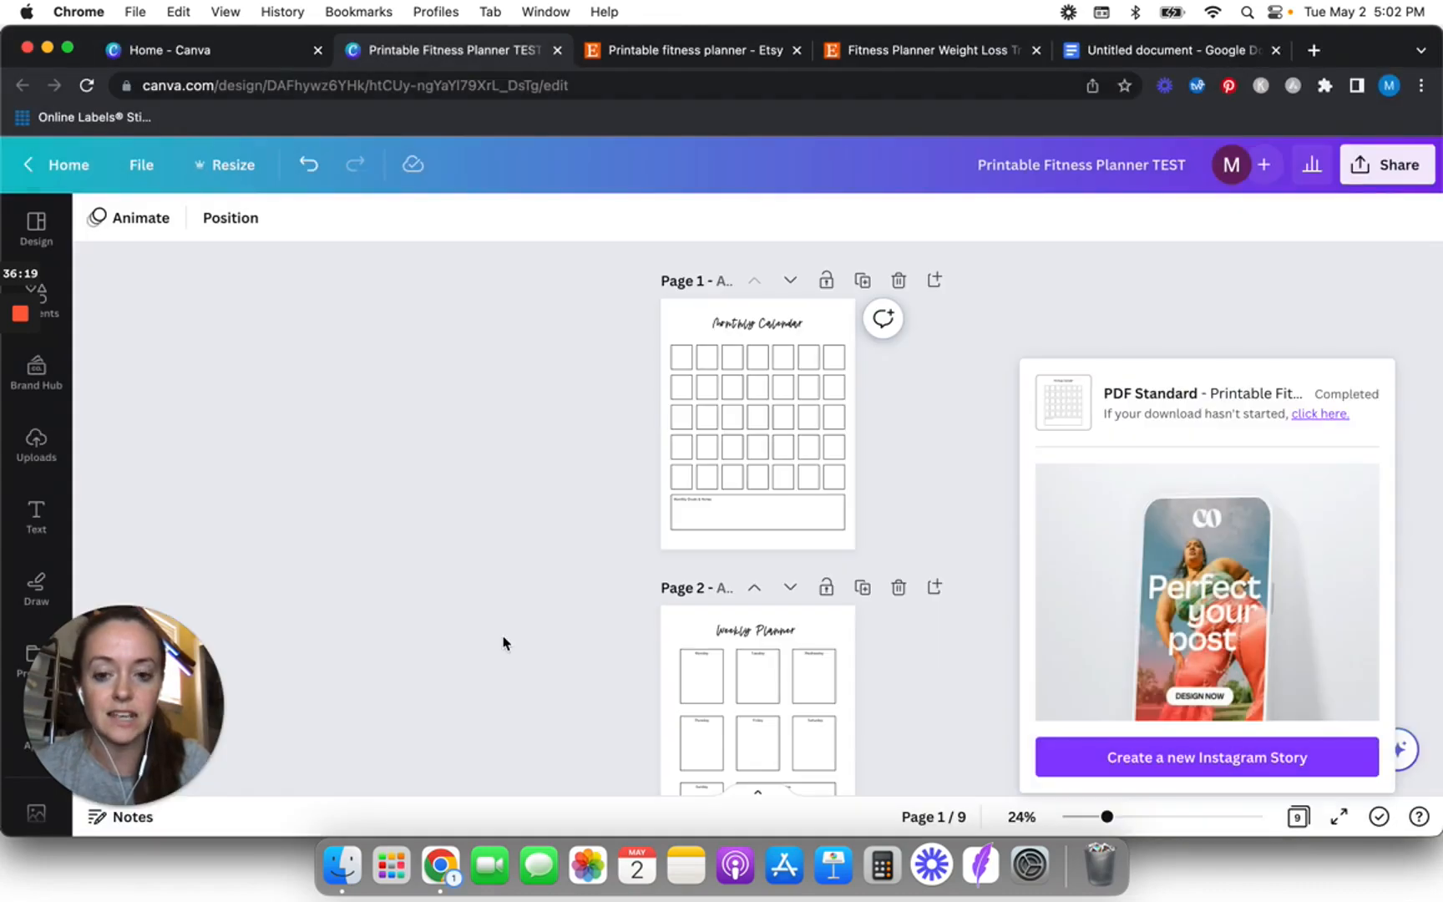
# - Open the downloaded planner PDF, look through its pages from the Monthly Calendar onward, and close it
pyautogui.click(167, 829)
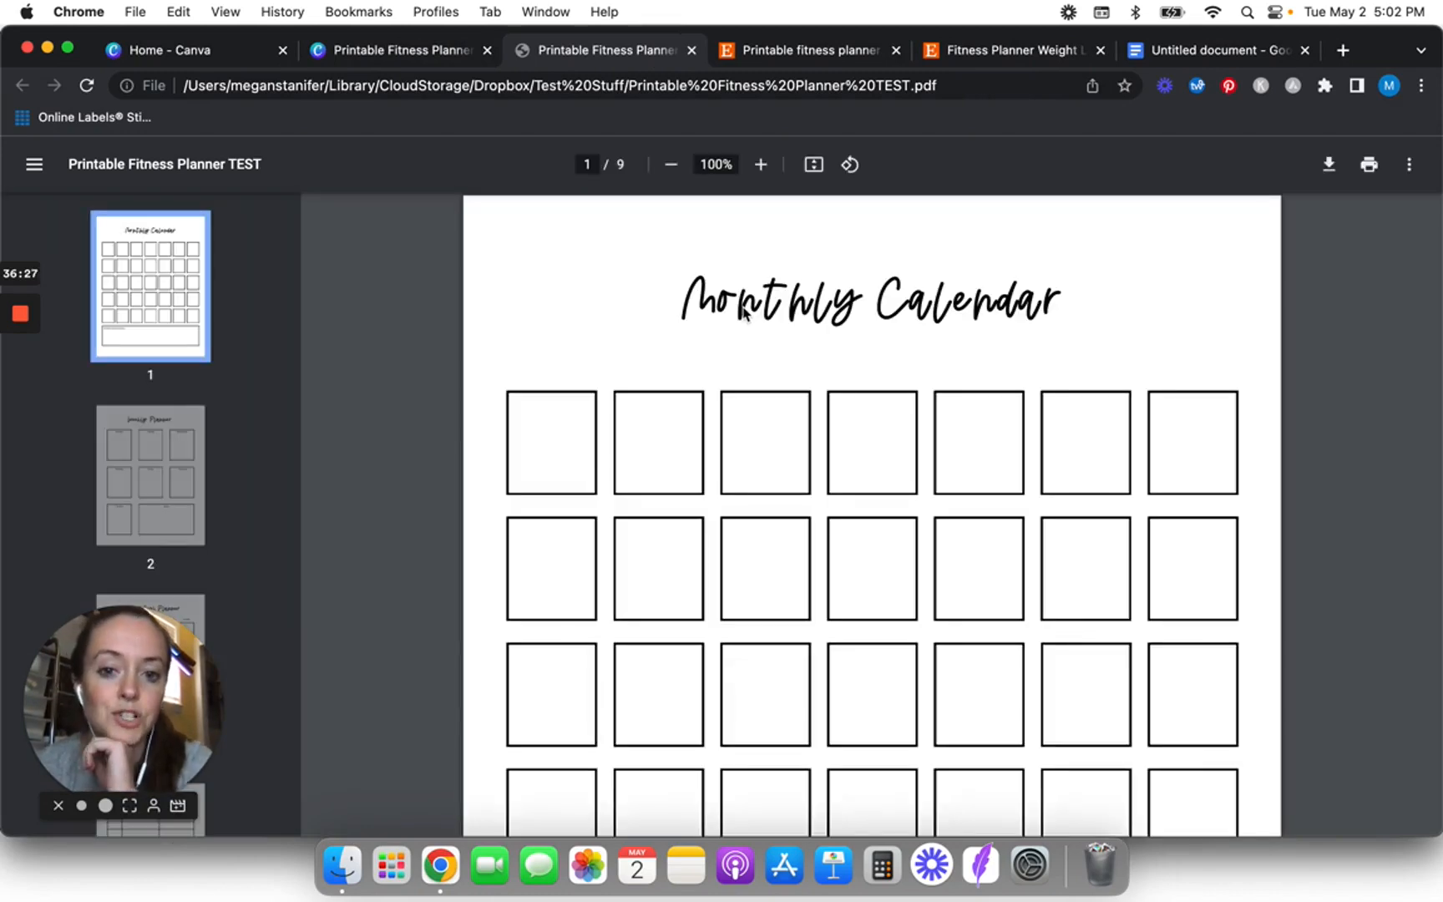
pyautogui.scroll(-12, 472, 569)
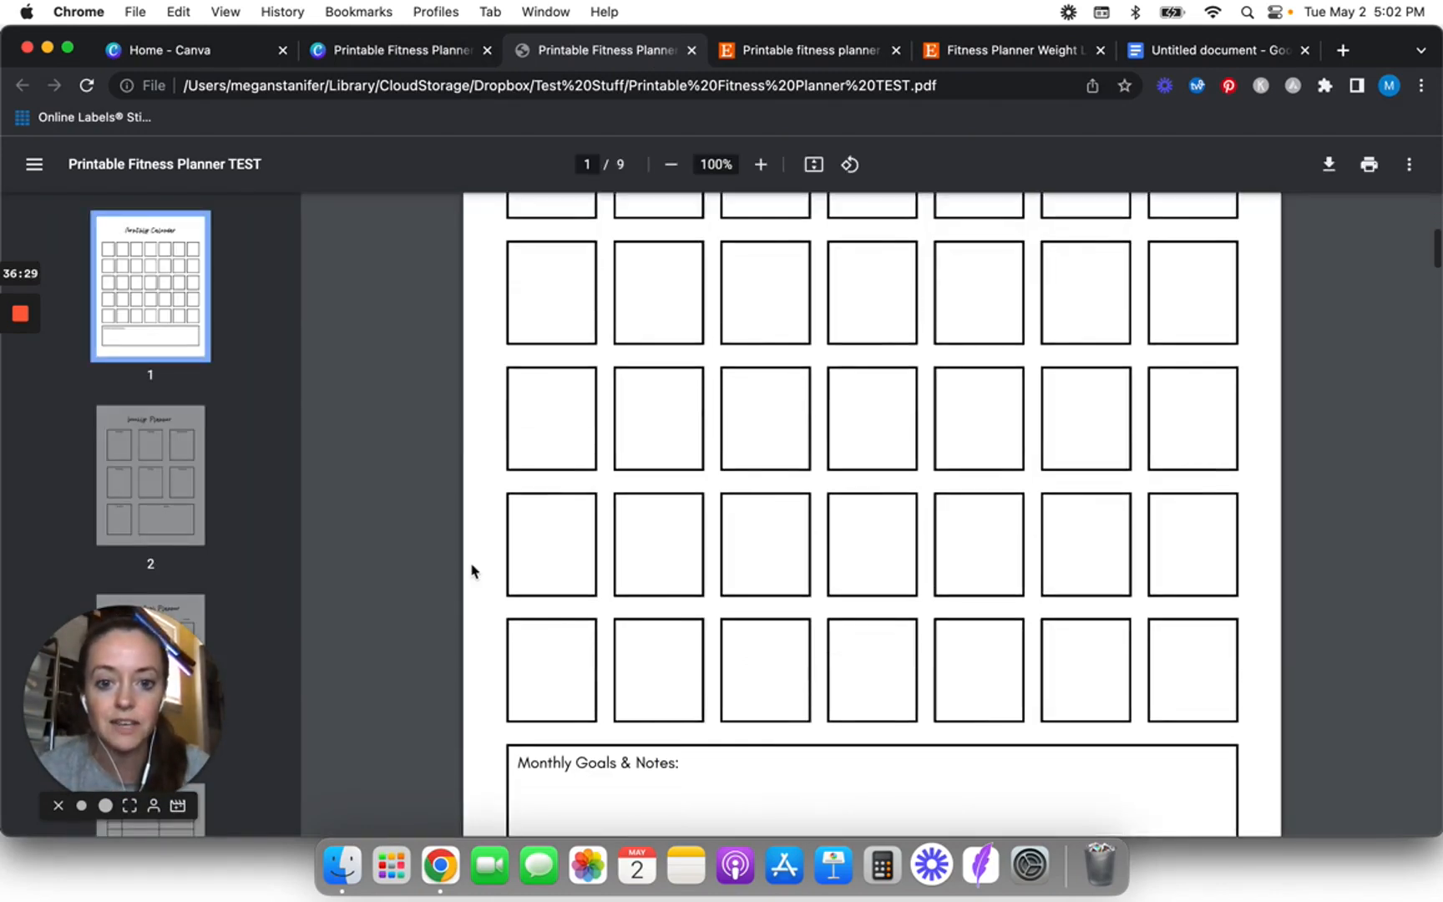
pyautogui.scroll(-12, 472, 570)
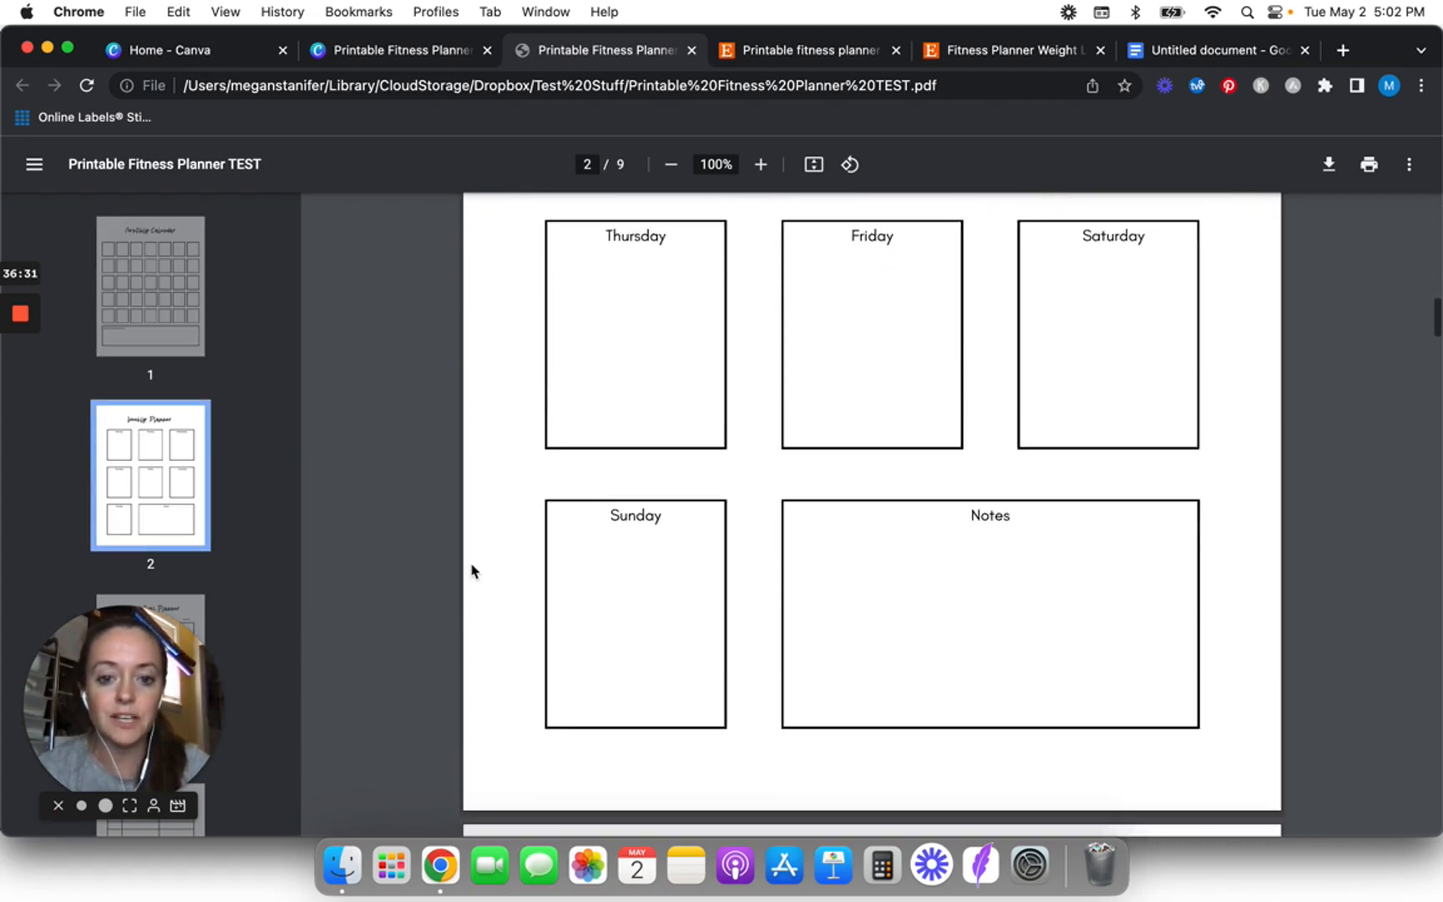
pyautogui.scroll(-12, 472, 570)
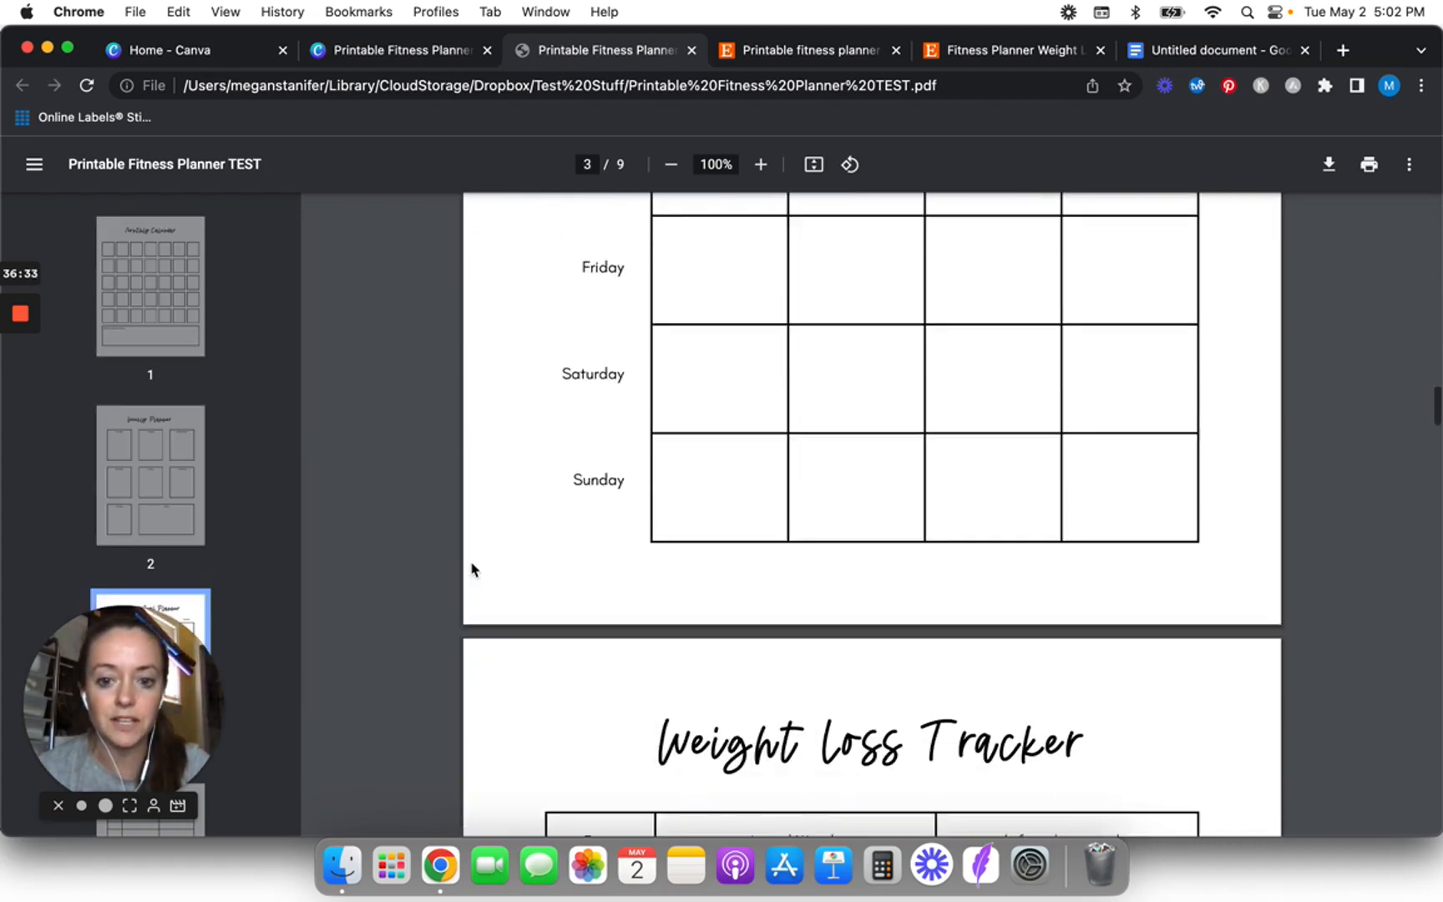
pyautogui.scroll(-12, 472, 569)
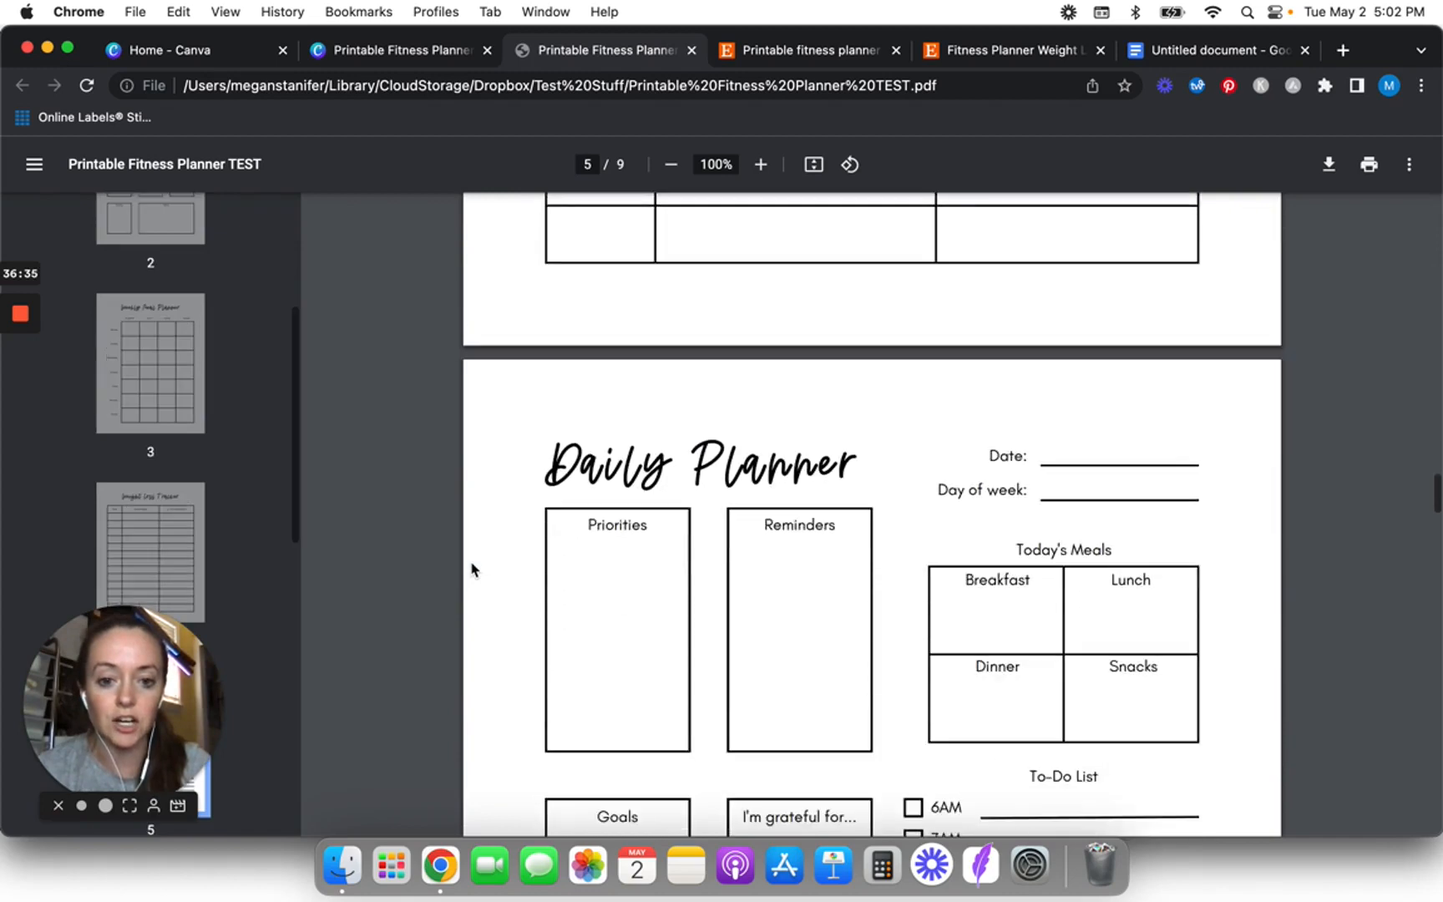
pyautogui.scroll(-15, 472, 570)
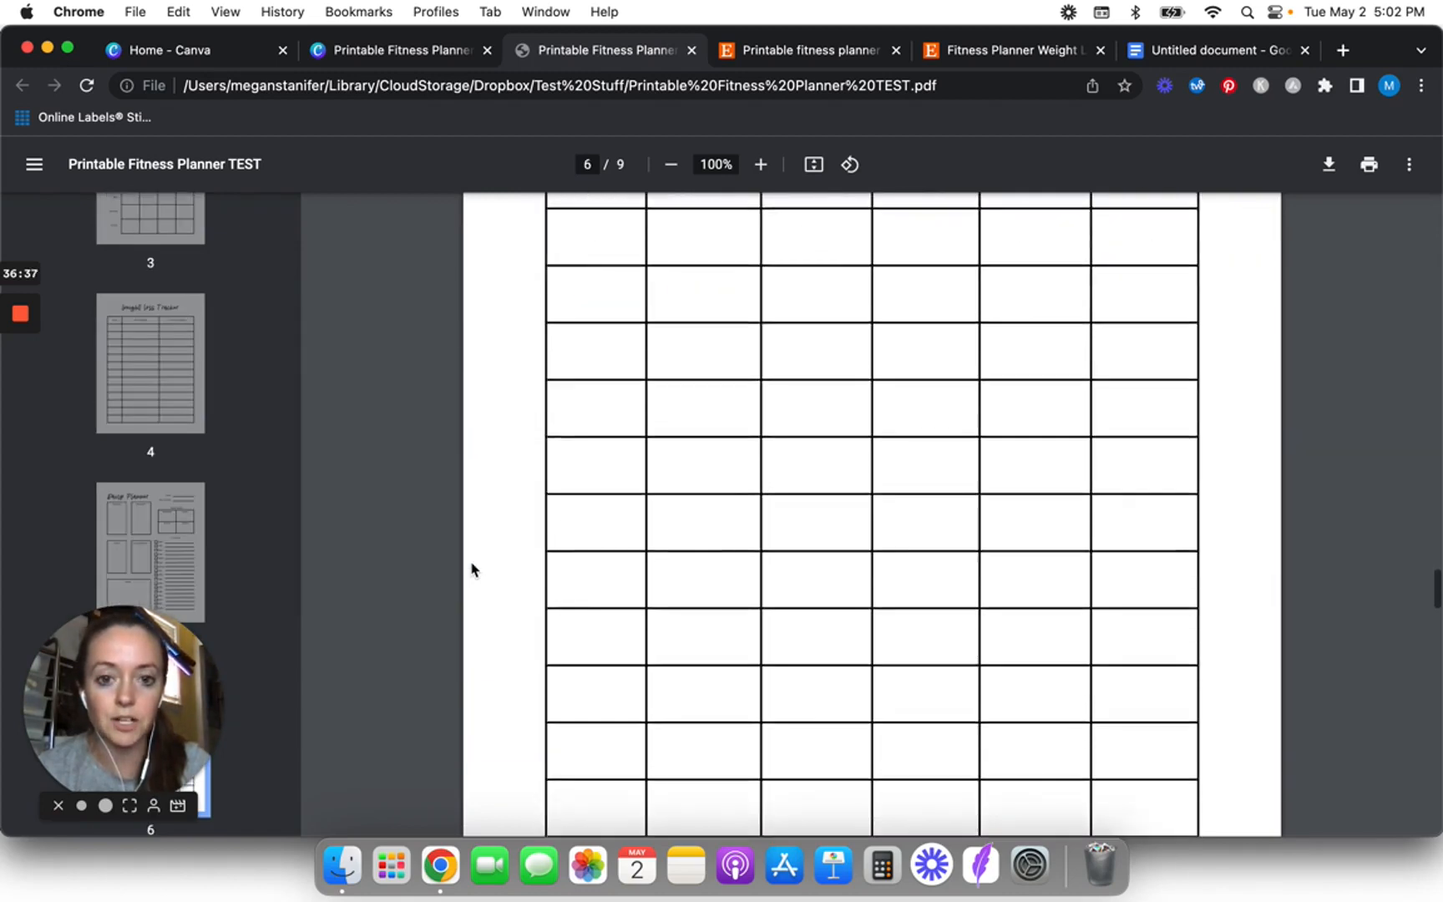
pyautogui.scroll(-15, 472, 569)
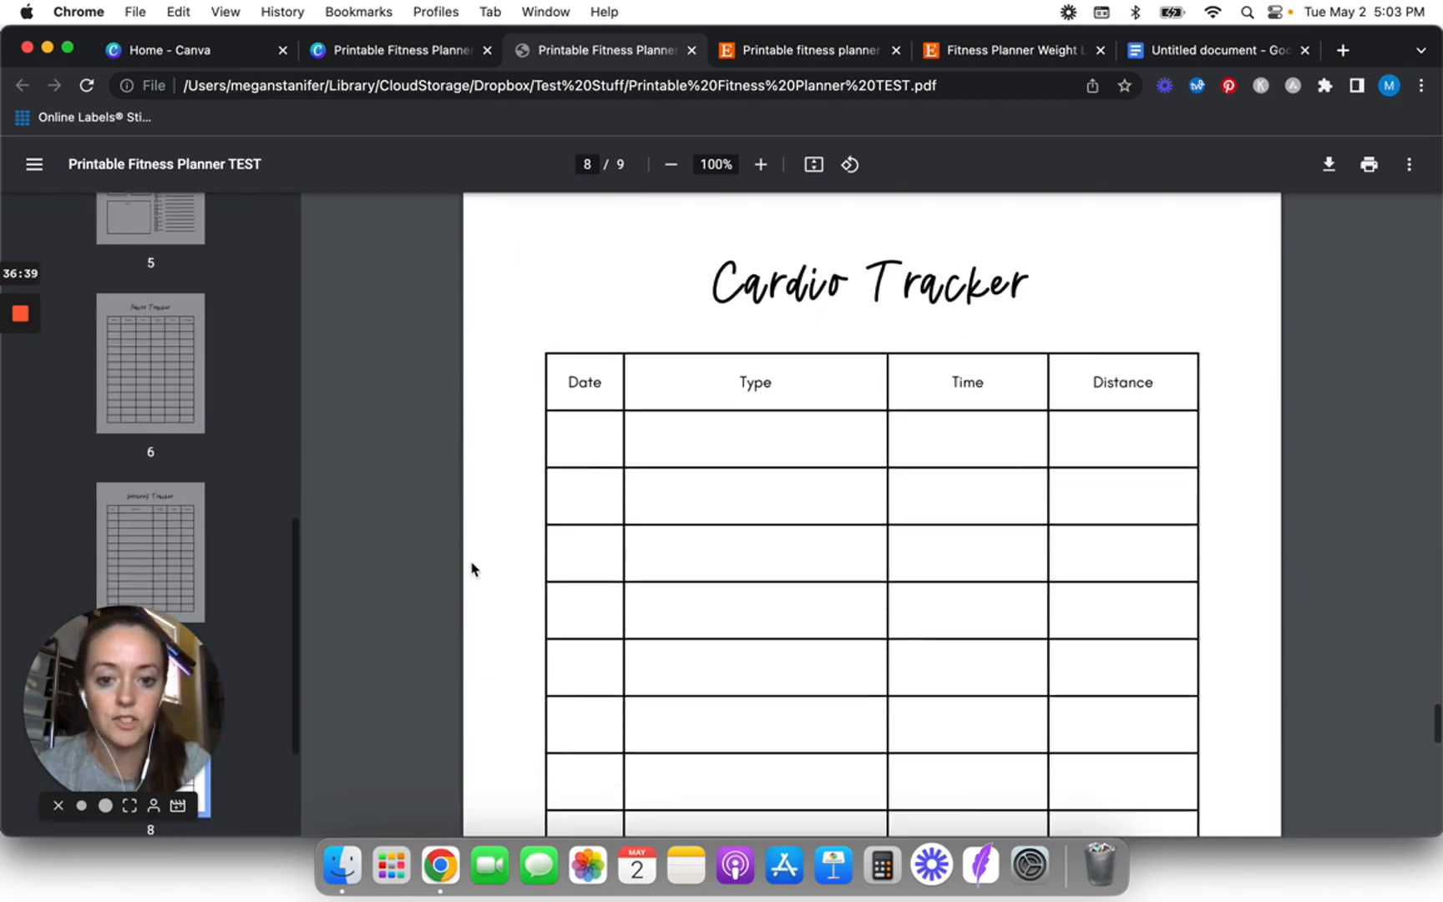
pyautogui.scroll(20, 472, 569)
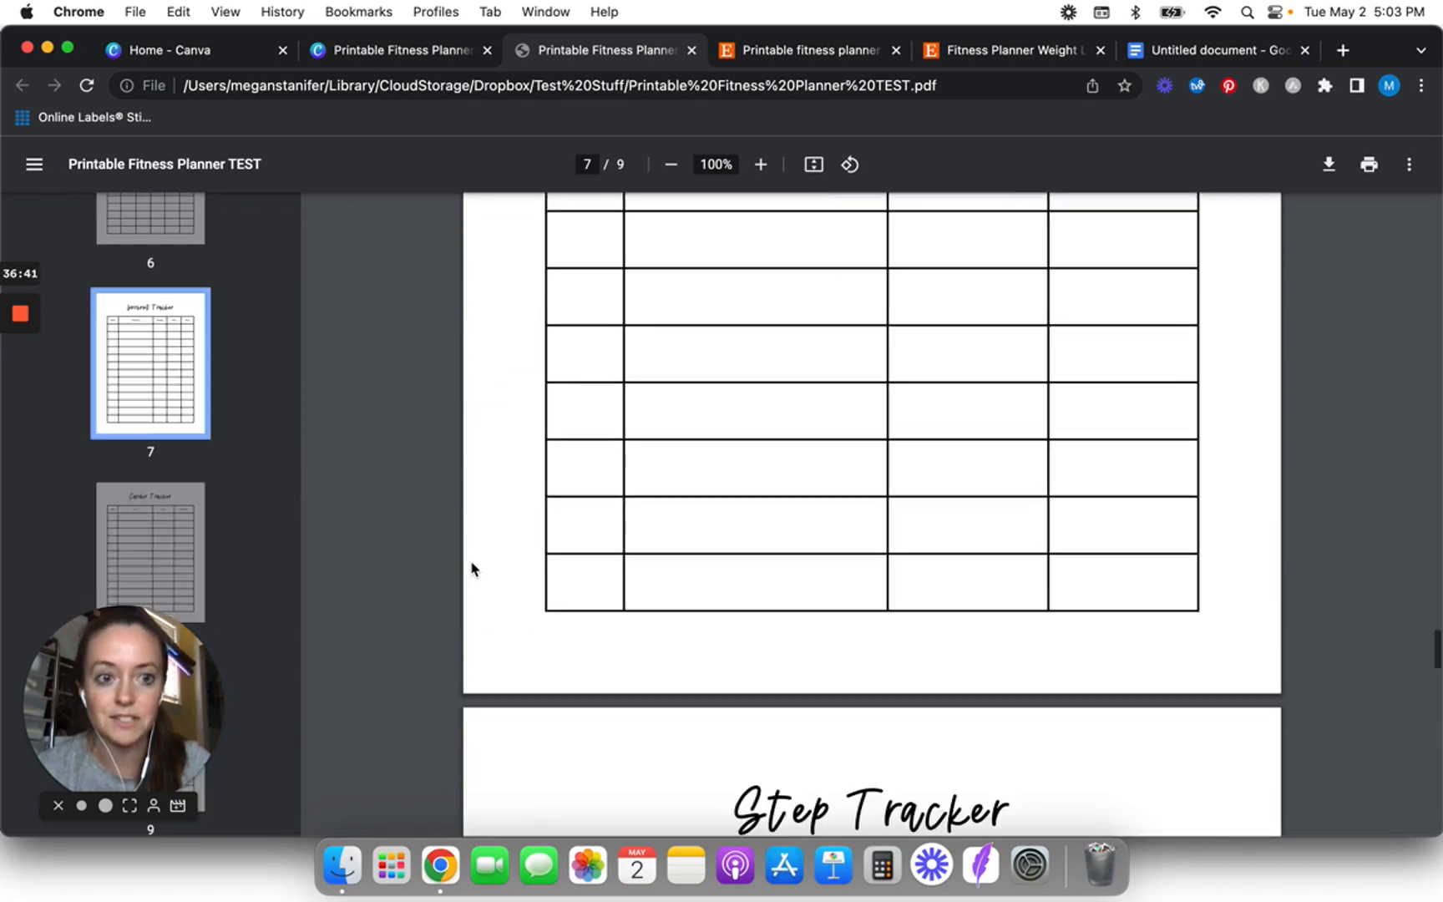
pyautogui.scroll(15, 472, 570)
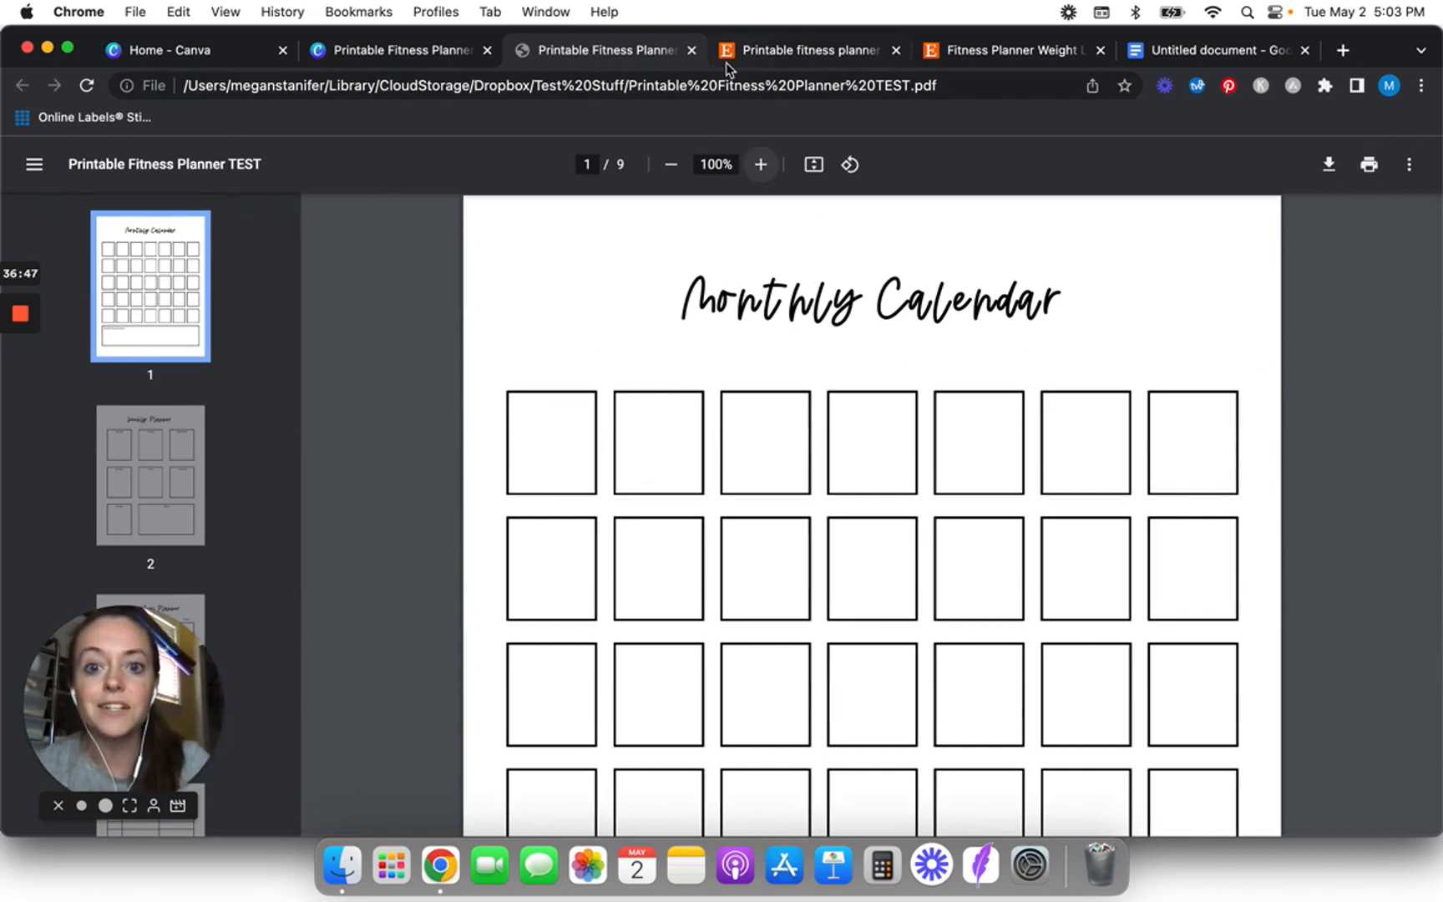
pyautogui.click(692, 52)
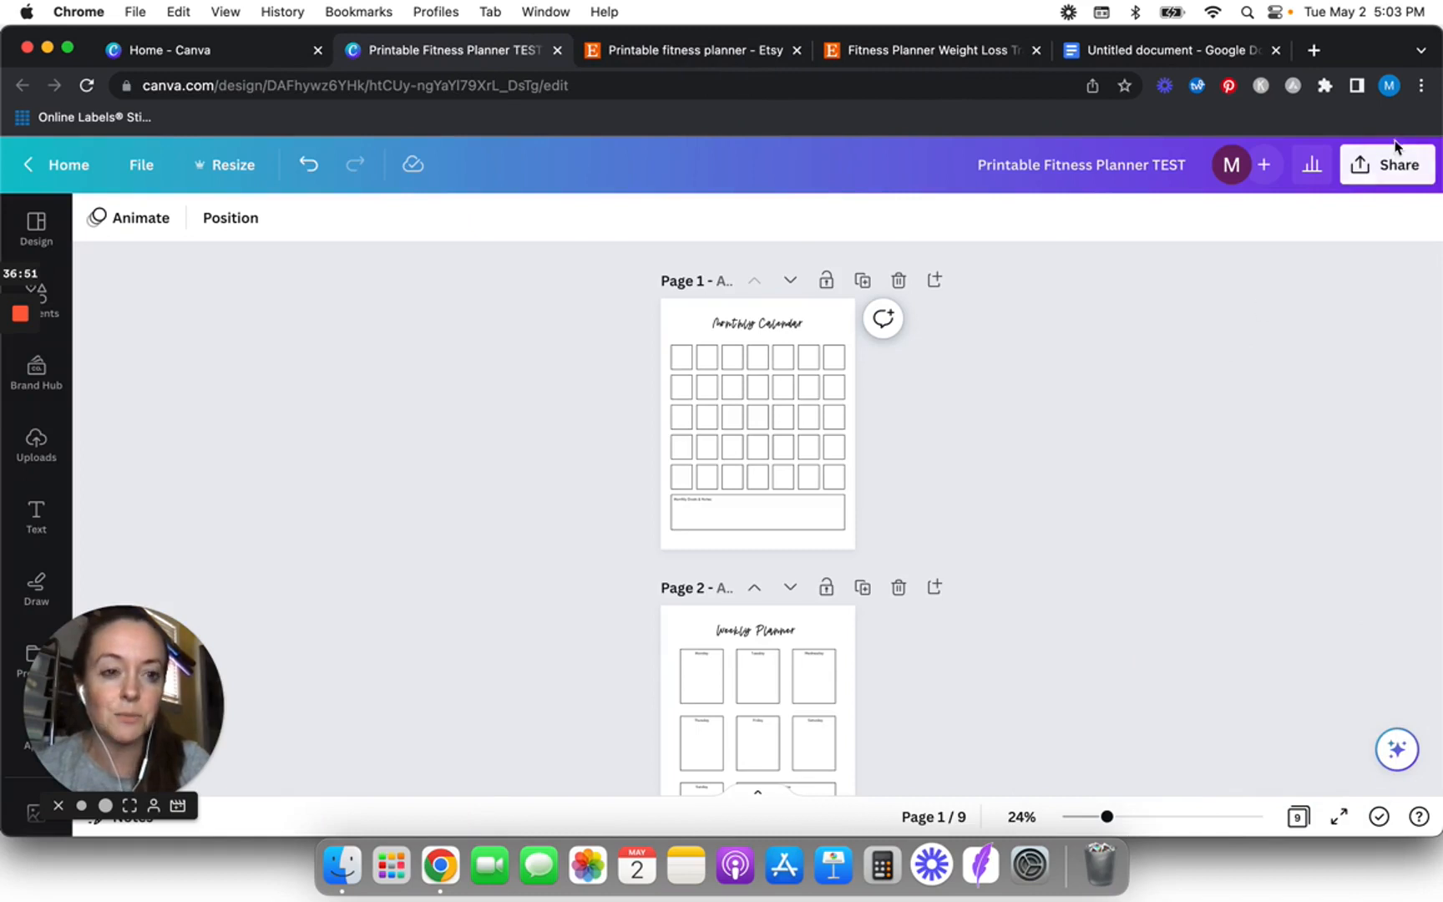
# - Copy the template link of the Printable Fitness Planner TEST design
pyautogui.click(1389, 167)
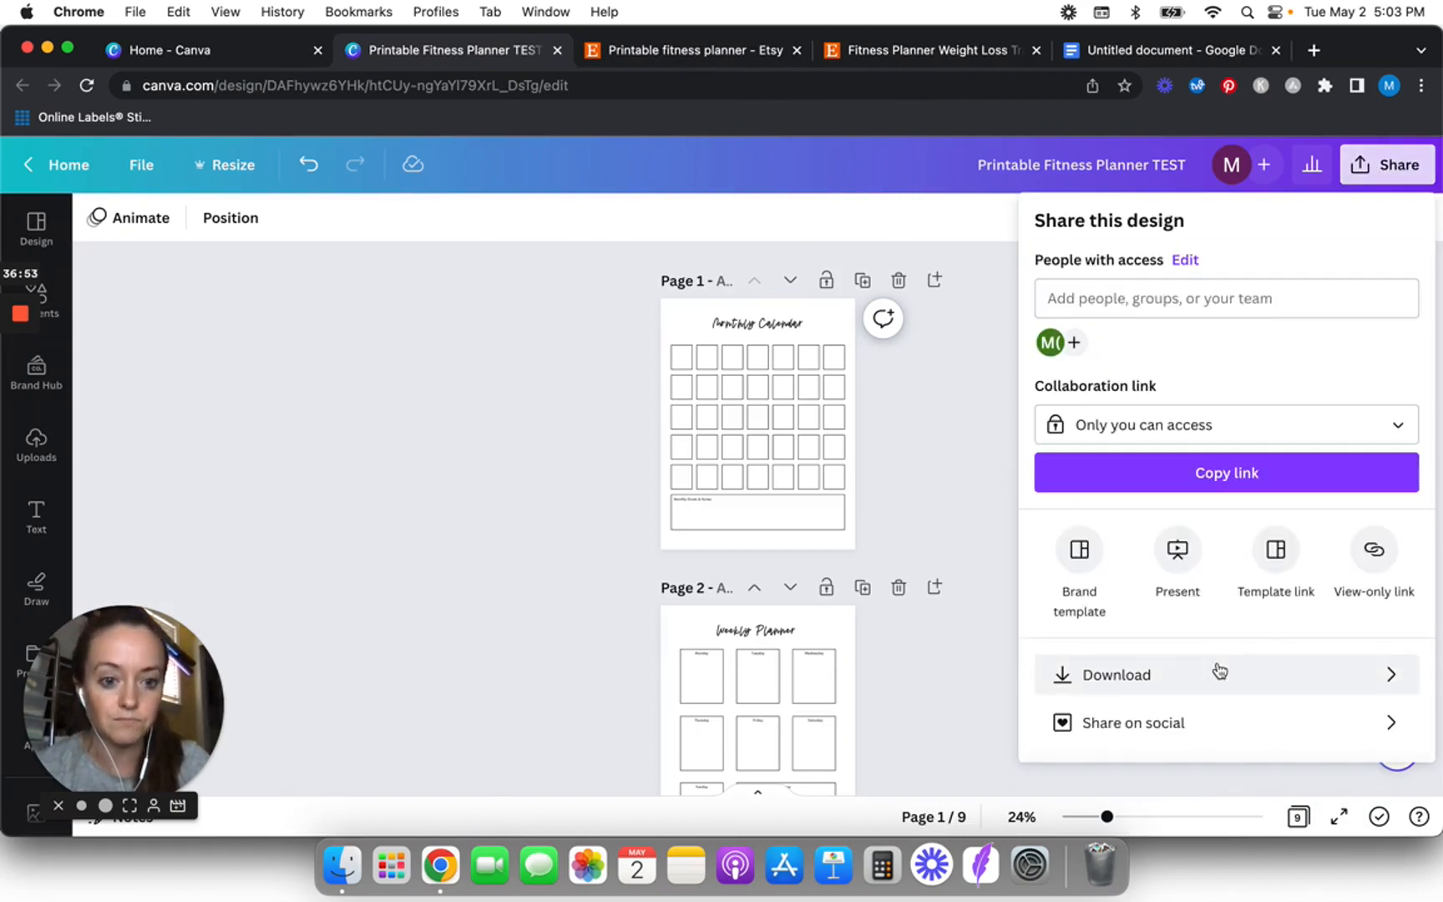
pyautogui.click(1274, 565)
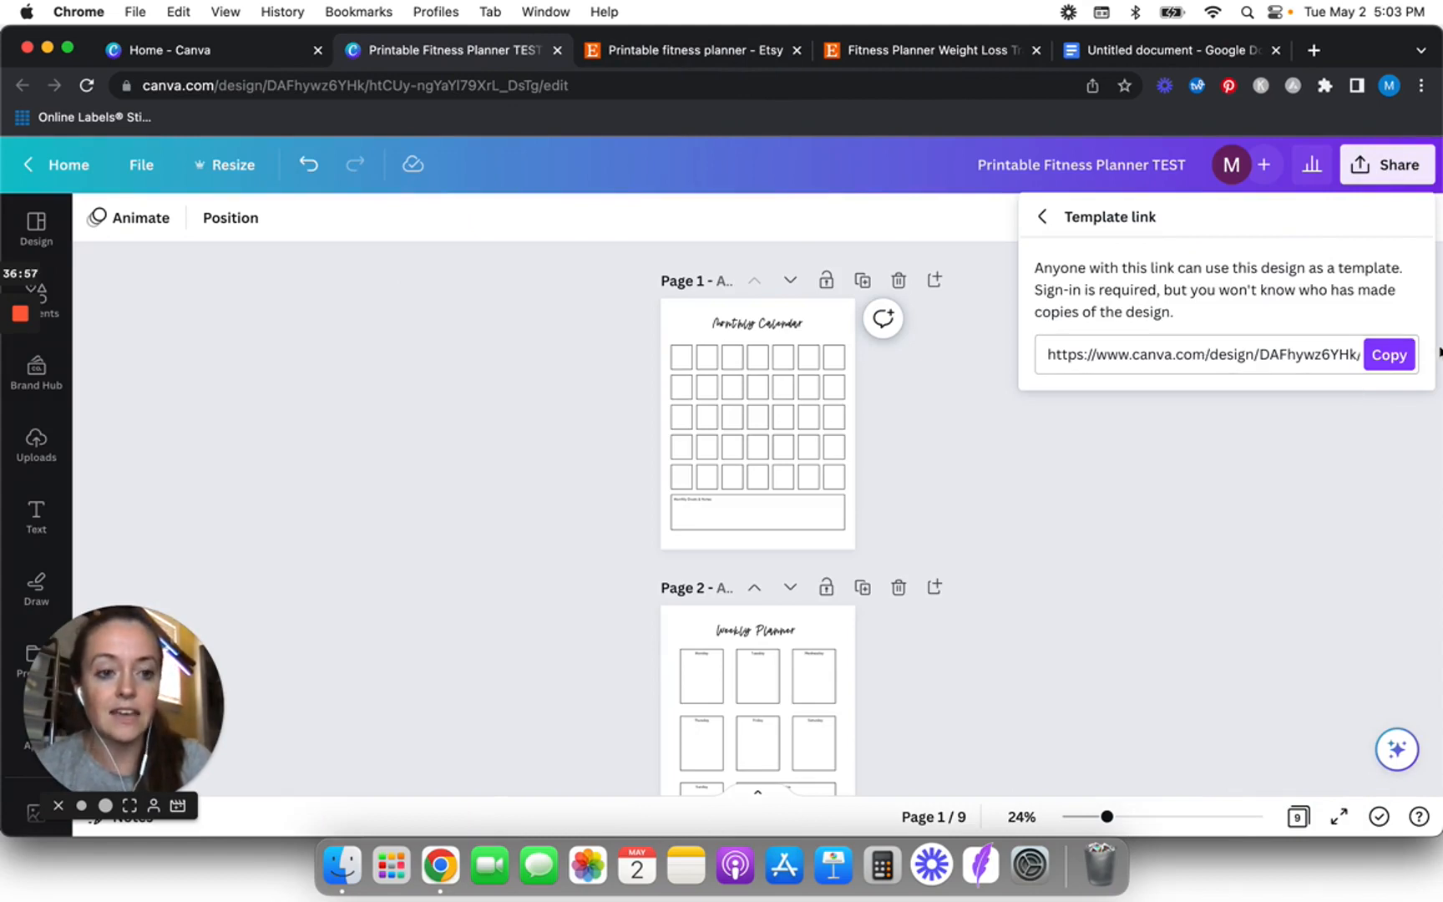
pyautogui.click(1387, 354)
pyautogui.click(628, 313)
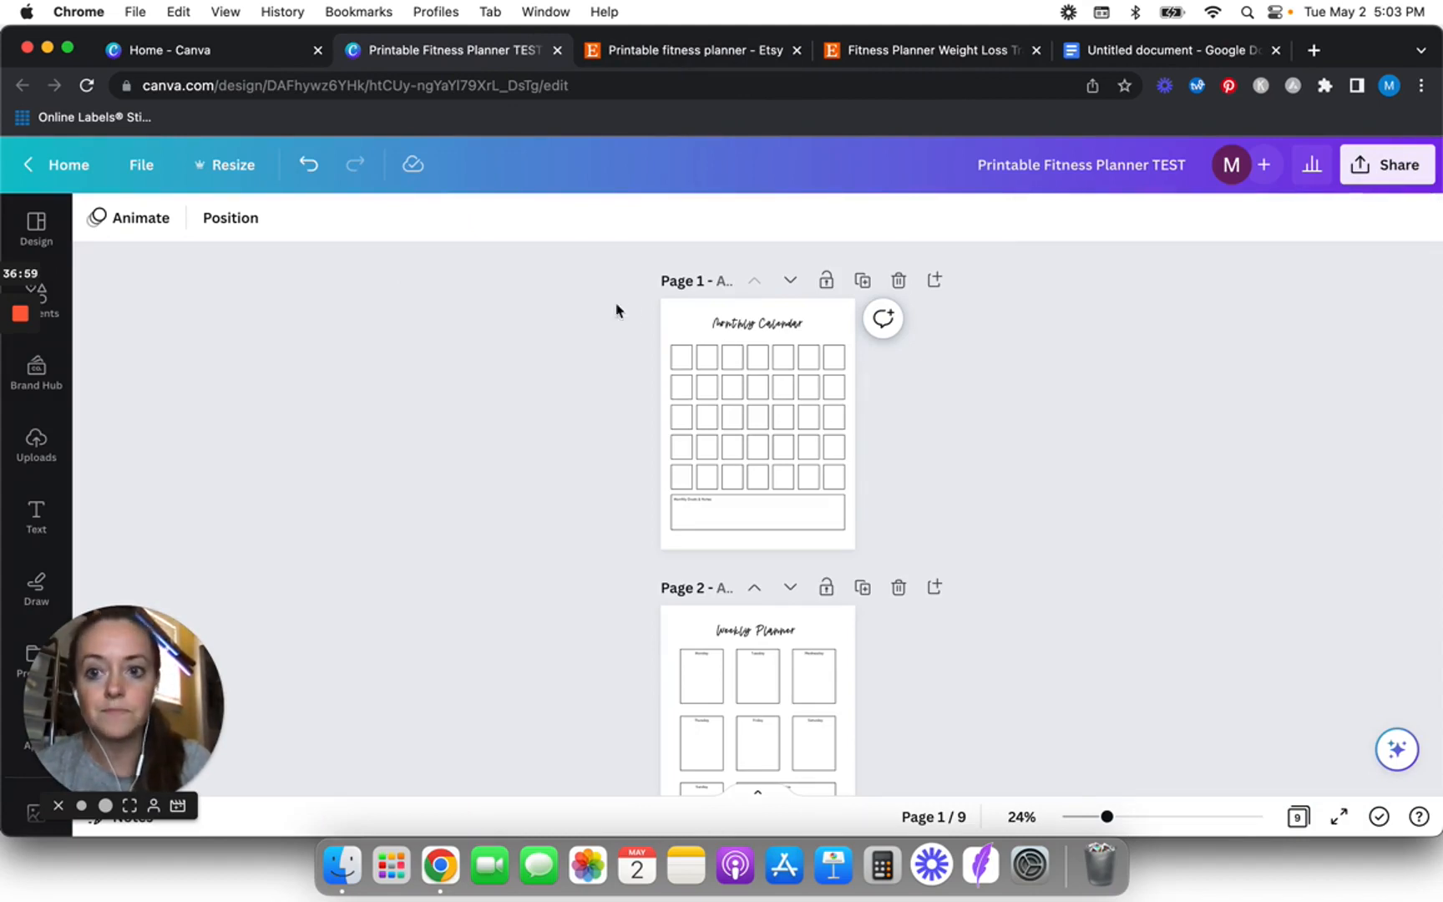
# - Create a new blank US Letter Document design from the Canva home page
pyautogui.click(232, 57)
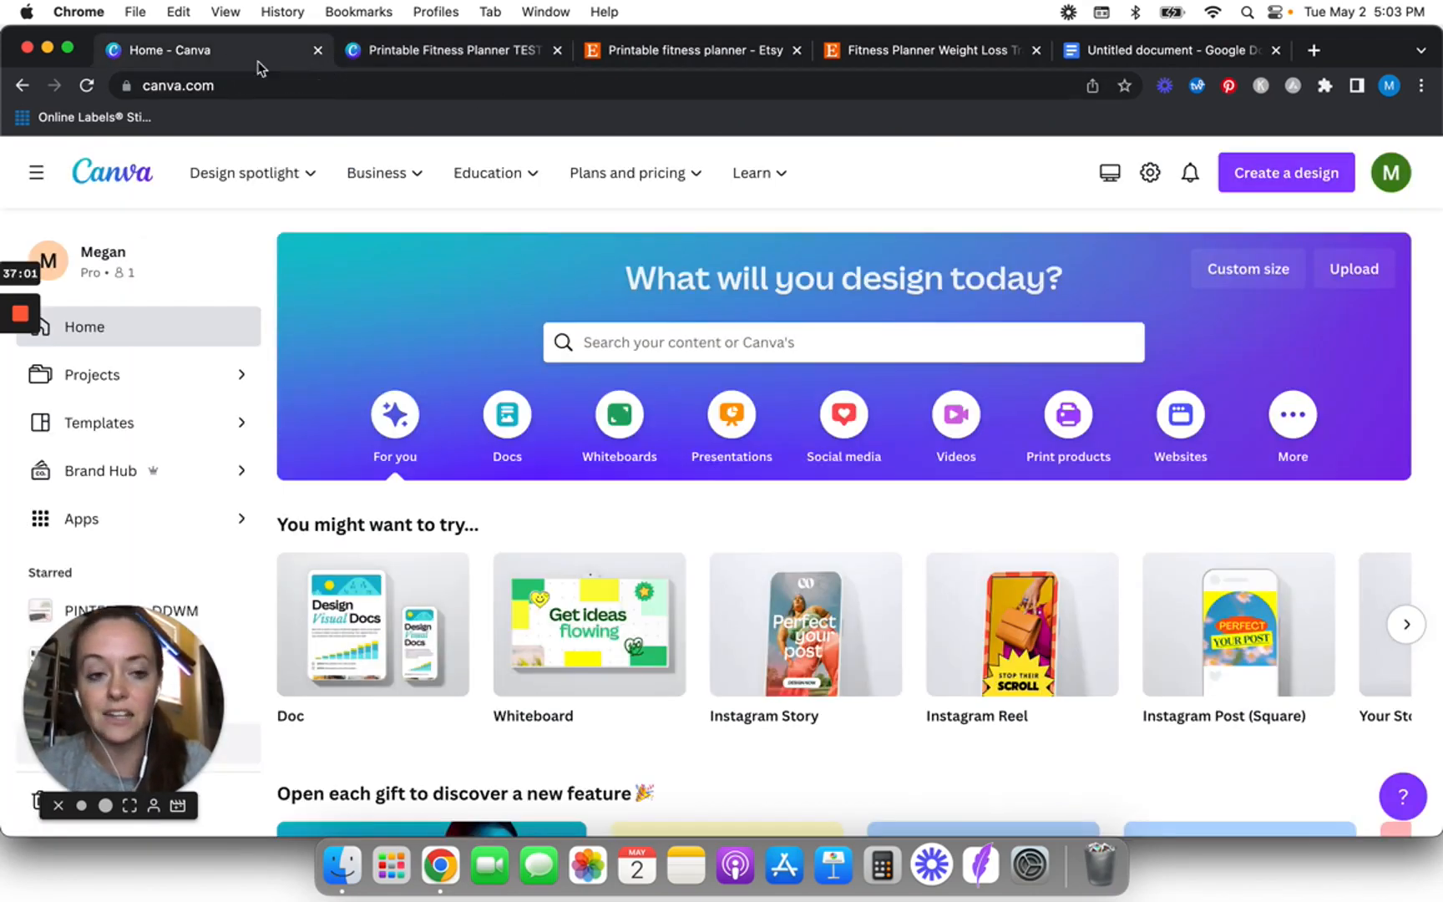
pyautogui.click(1242, 171)
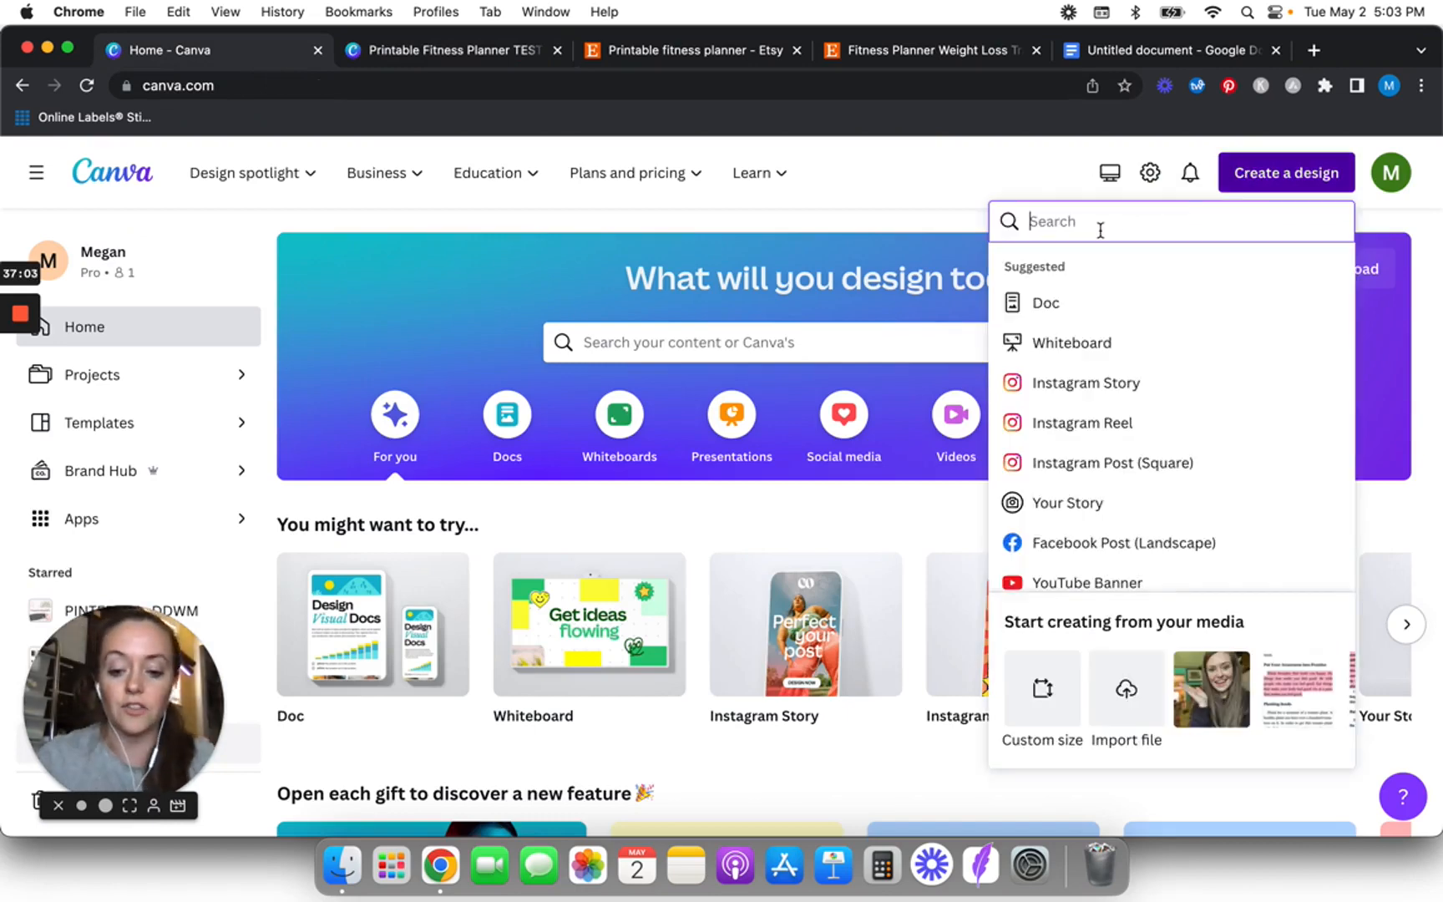
pyautogui.write('us lettet')
pyautogui.press('BackSpace')
pyautogui.write('r')
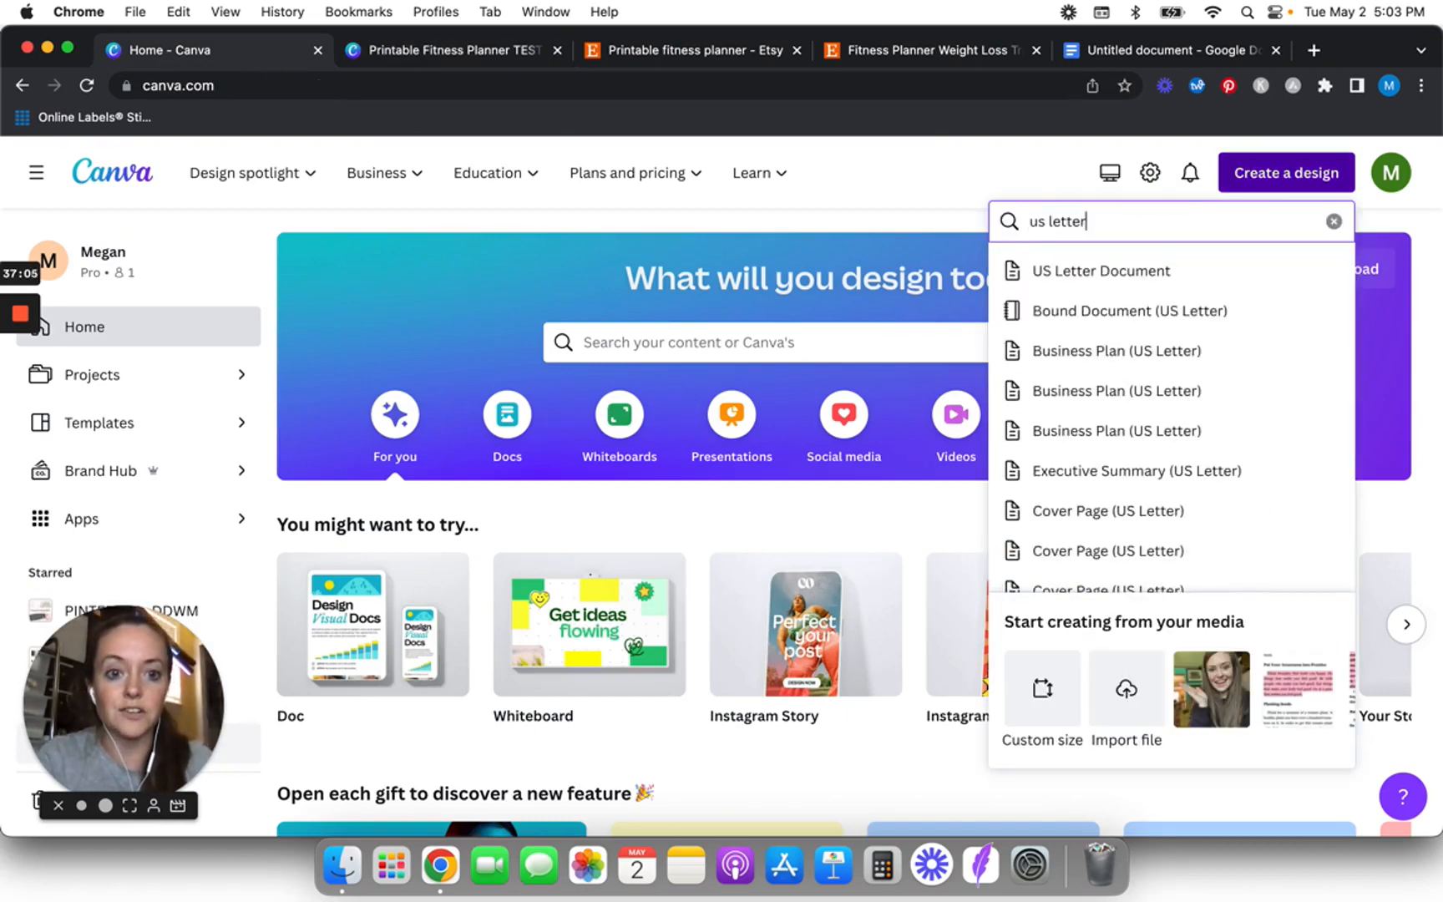
pyautogui.click(1101, 272)
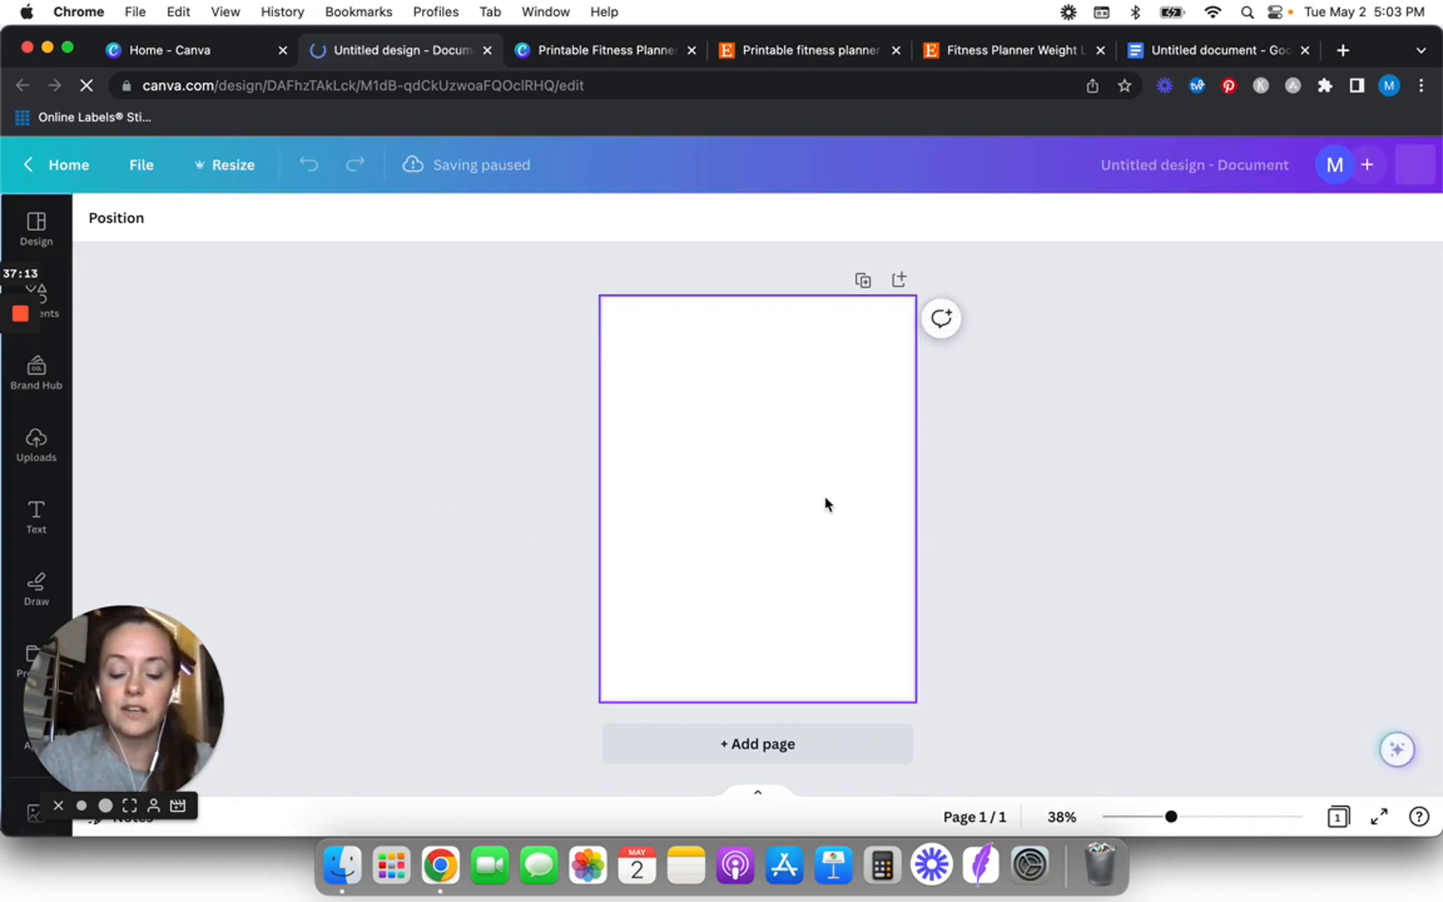
# - Add a text box to the blank page reading "Thank you for your purchase!"
pyautogui.press('t')
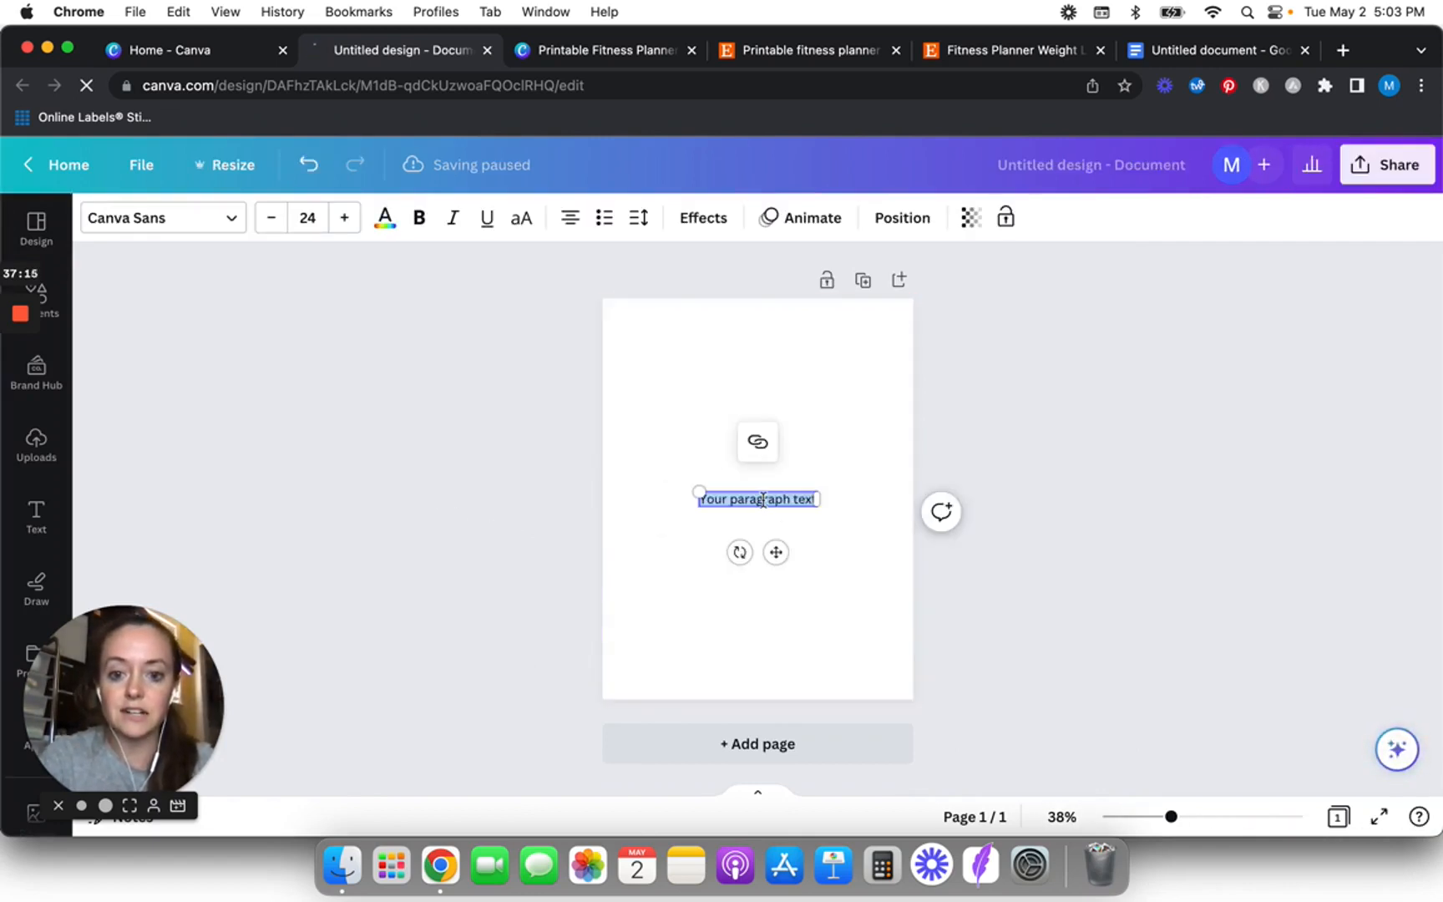
pyautogui.write('Thank you for you')
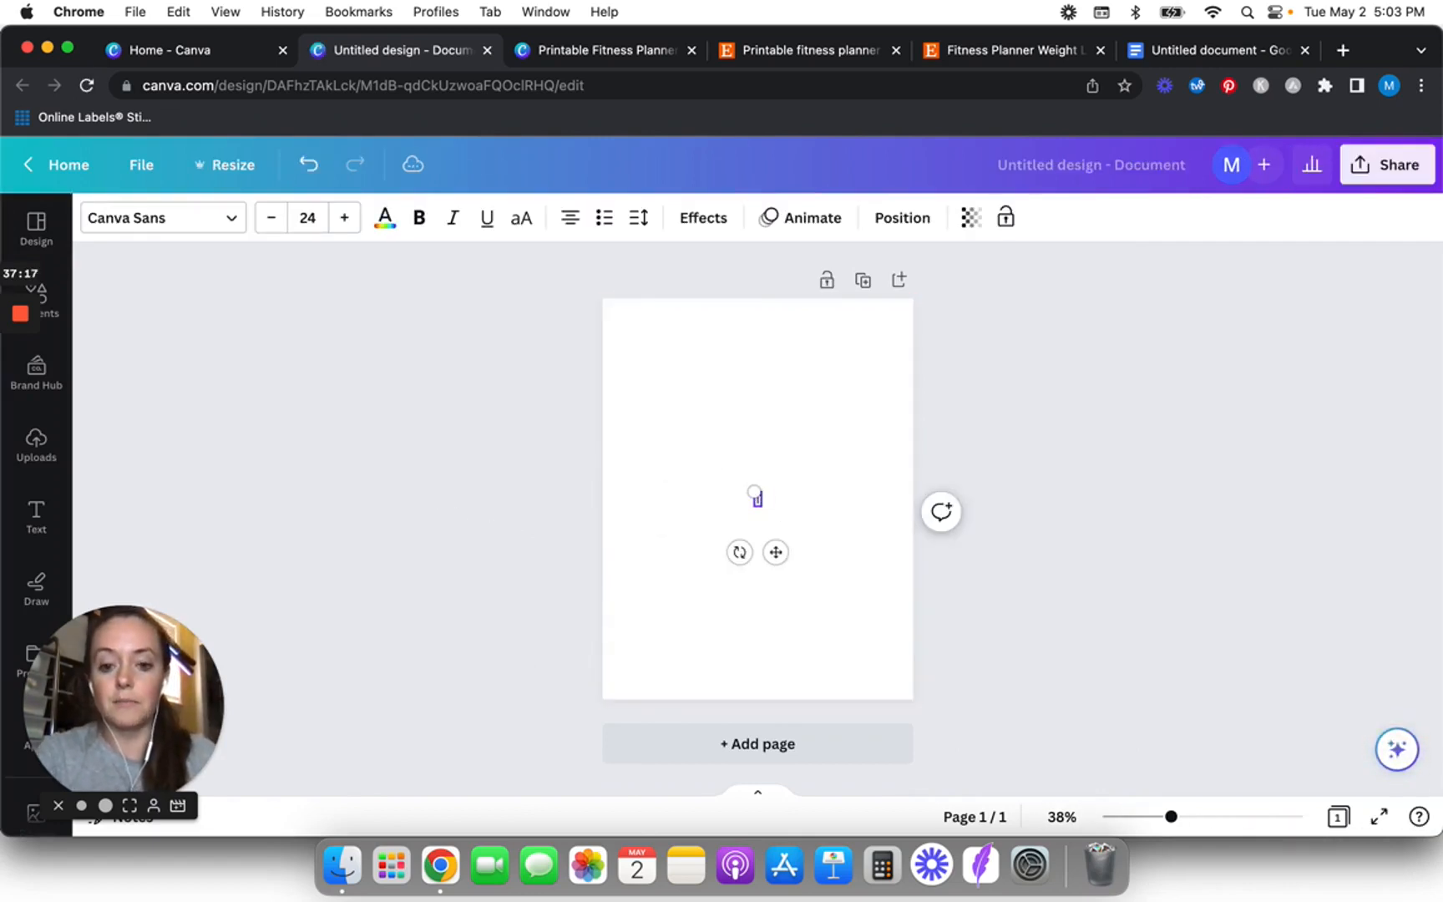
pyautogui.write('r pu')
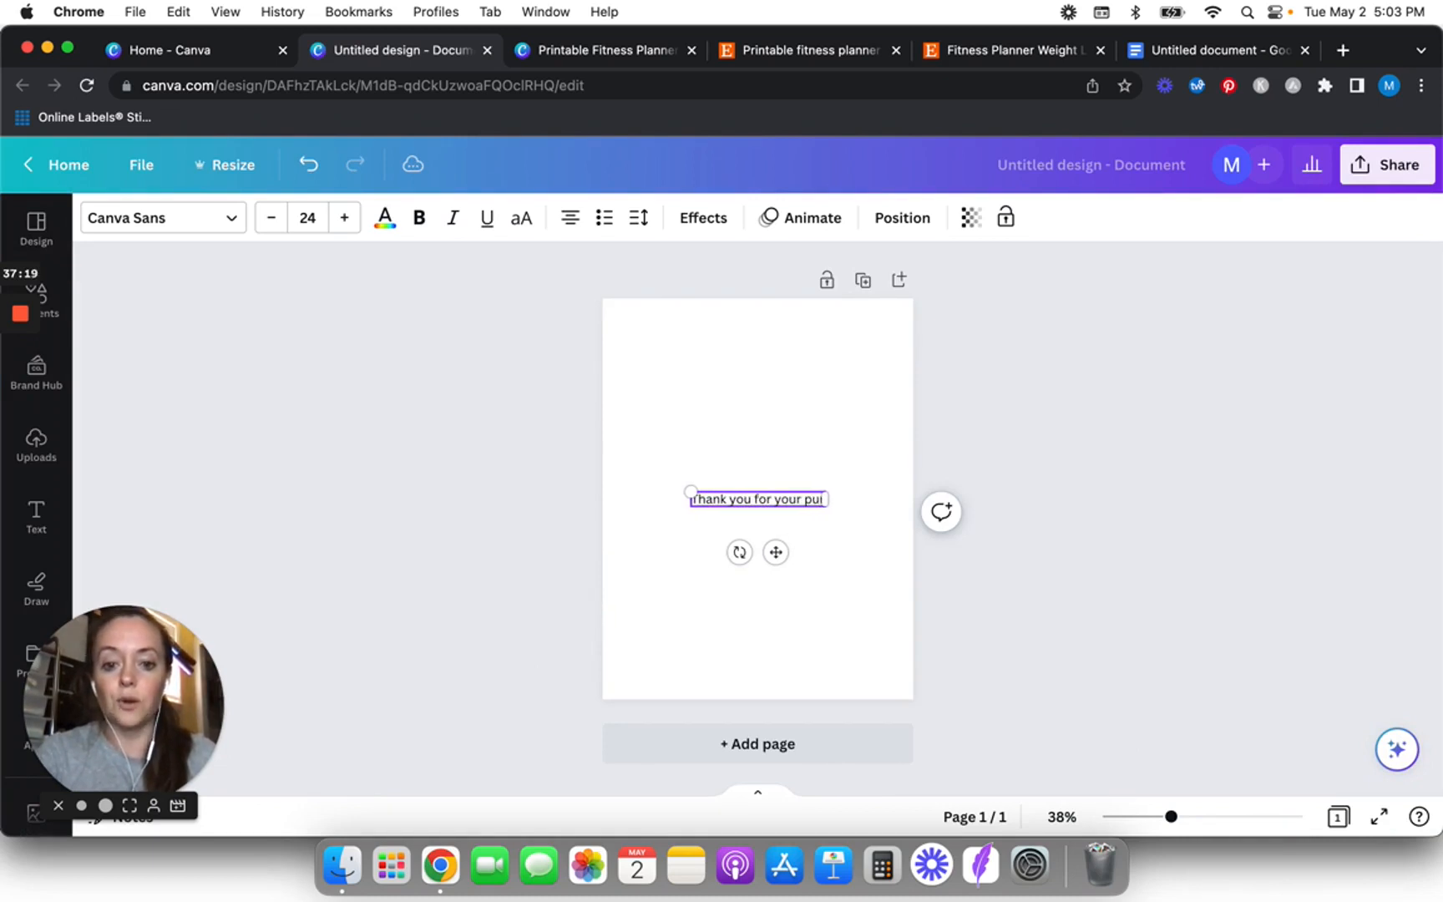
pyautogui.write('rchase!  Here is the lin')
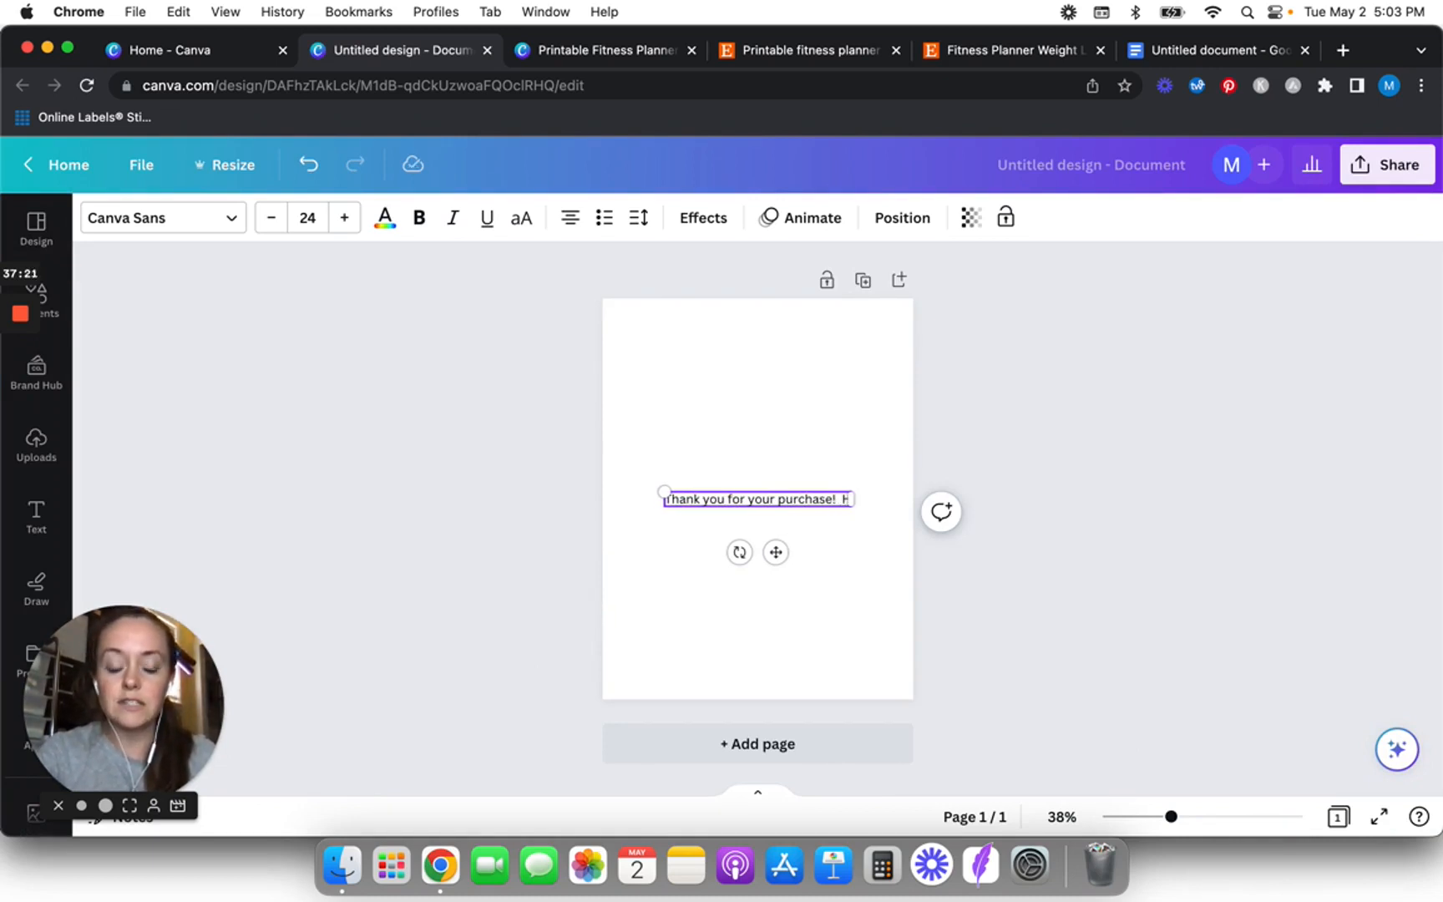
pyautogui.press('BackSpace')
pyautogui.press('BackSpace')
pyautogui.press('BackSpace')
pyautogui.press('BackSpace')
pyautogui.press('BackSpace')
pyautogui.press('BackSpace')
pyautogui.press('BackSpace')
pyautogui.press('BackSpace')
pyautogui.press('BackSpace')
pyautogui.press('BackSpace')
pyautogui.press('BackSpace')
pyautogui.press('BackSpace')
pyautogui.press('BackSpace')
pyautogui.press('BackSpace')
pyautogui.press('BackSpace')
pyautogui.press('BackSpace')
pyautogui.press('BackSpace')
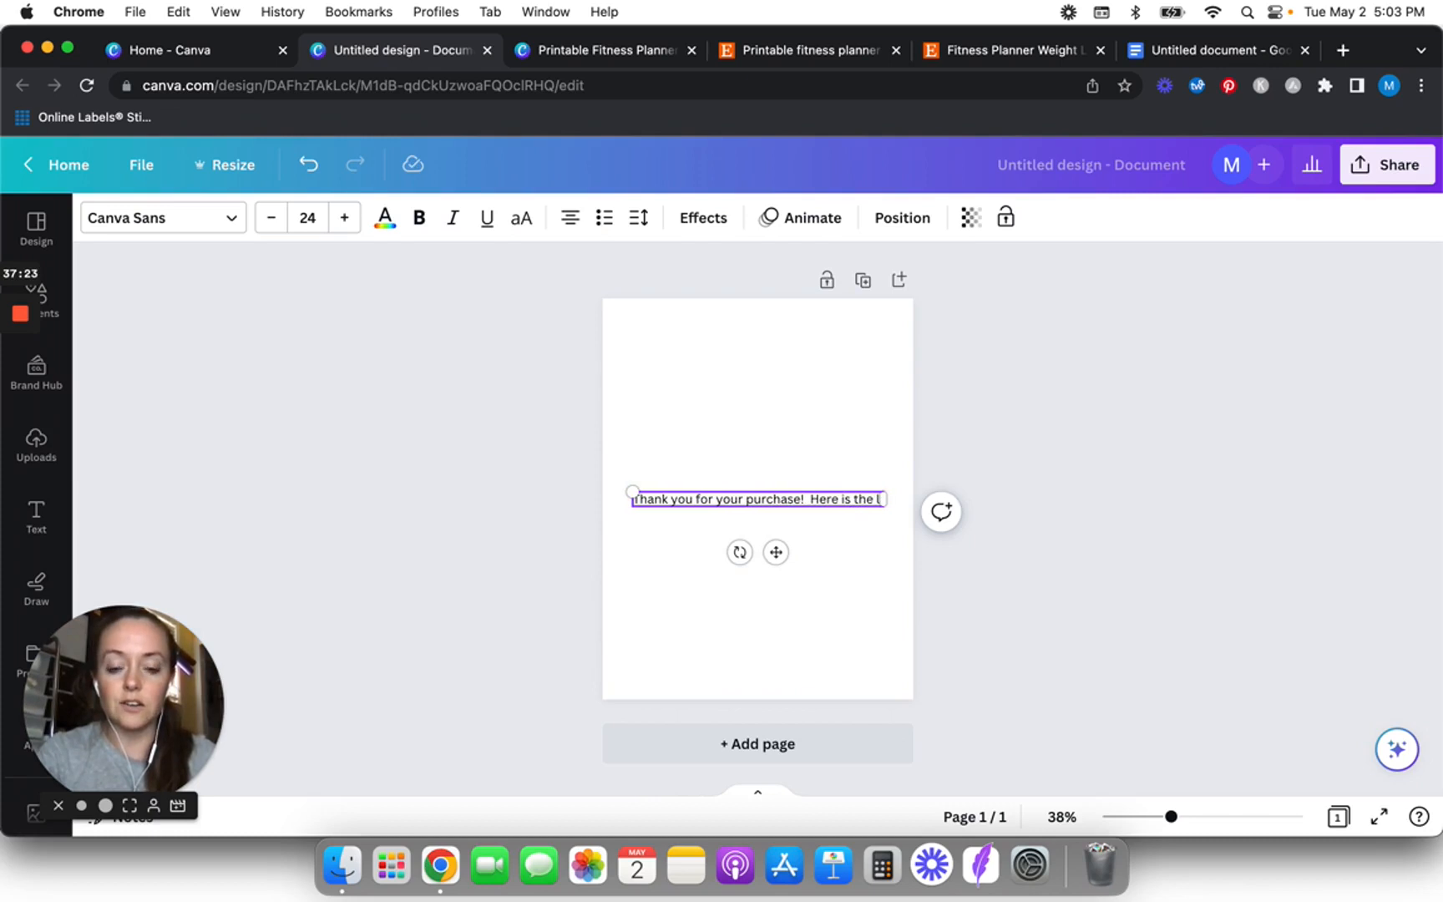
# - Continue the thank-you text with "Click here to get your fitness planner"
pyautogui.write('Click here to')
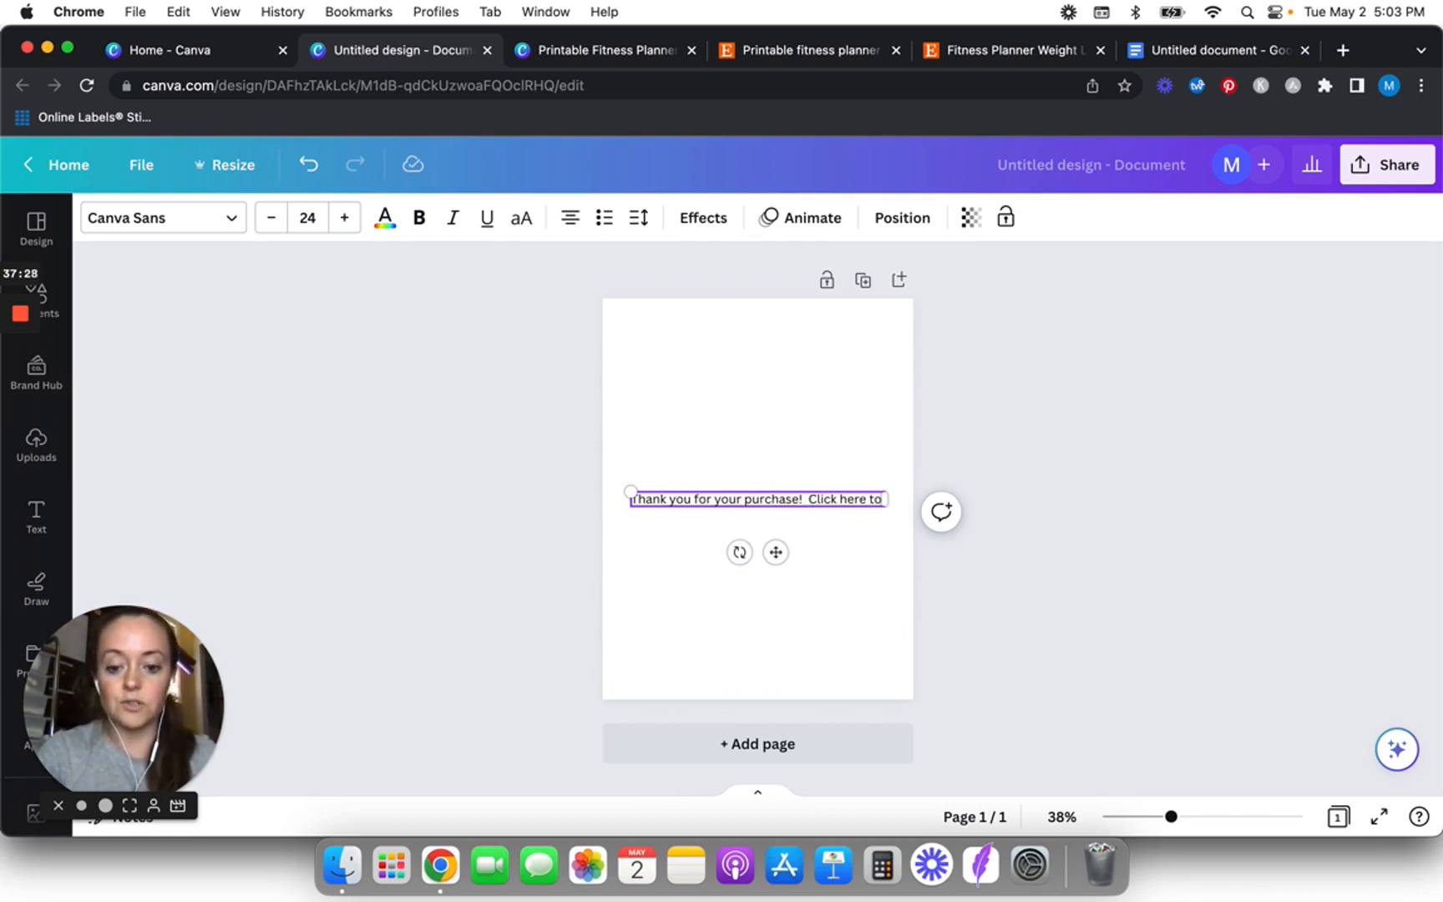
pyautogui.write(' get your temp')
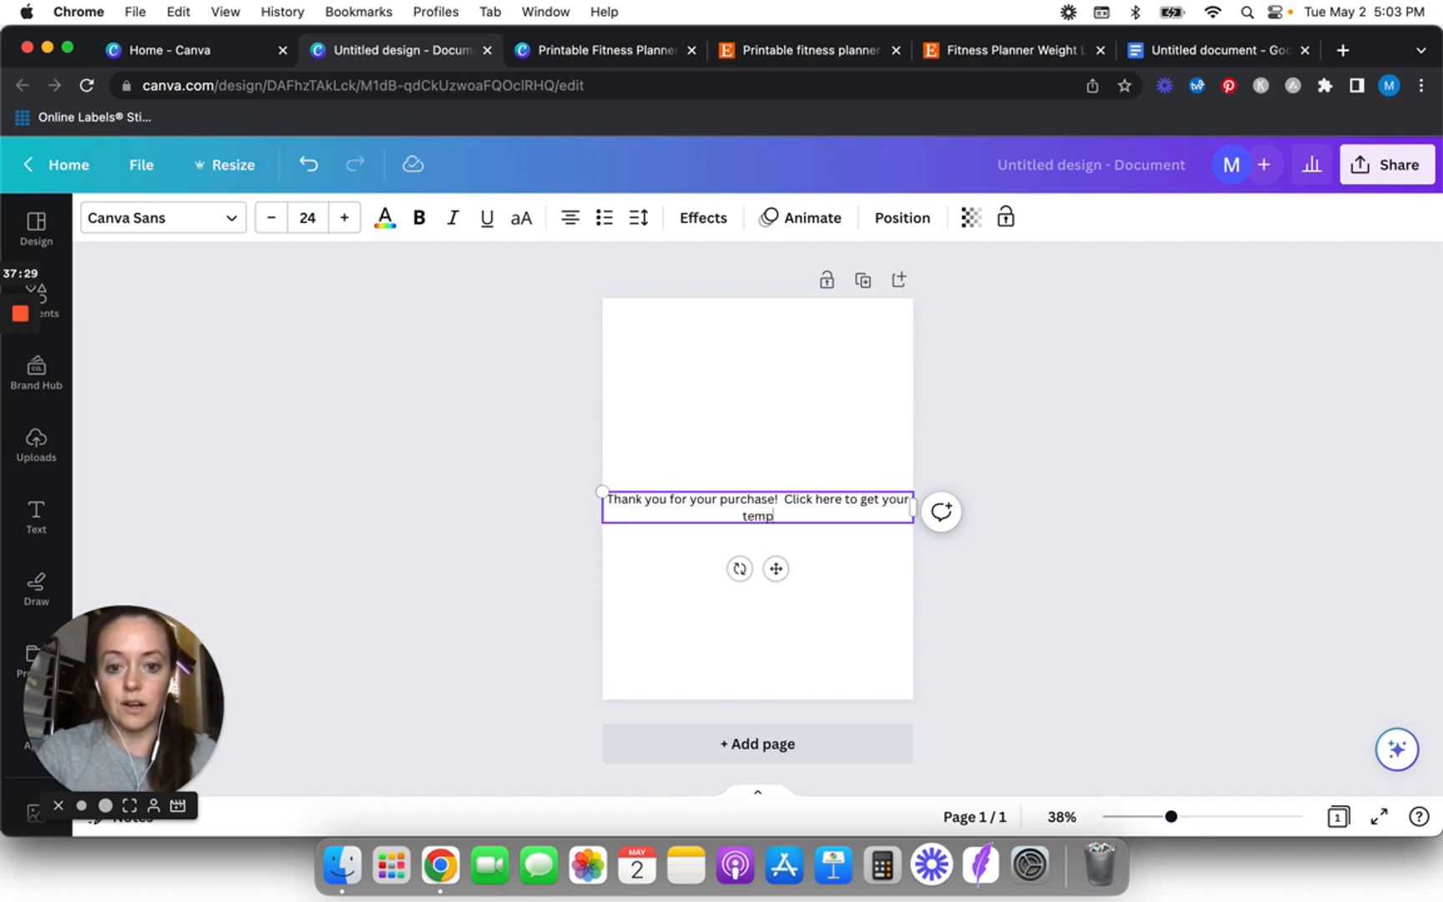
pyautogui.press('BackSpace')
pyautogui.press('BackSpace')
pyautogui.press('BackSpace')
pyautogui.press('BackSpace')
pyautogui.write('fitness planner')
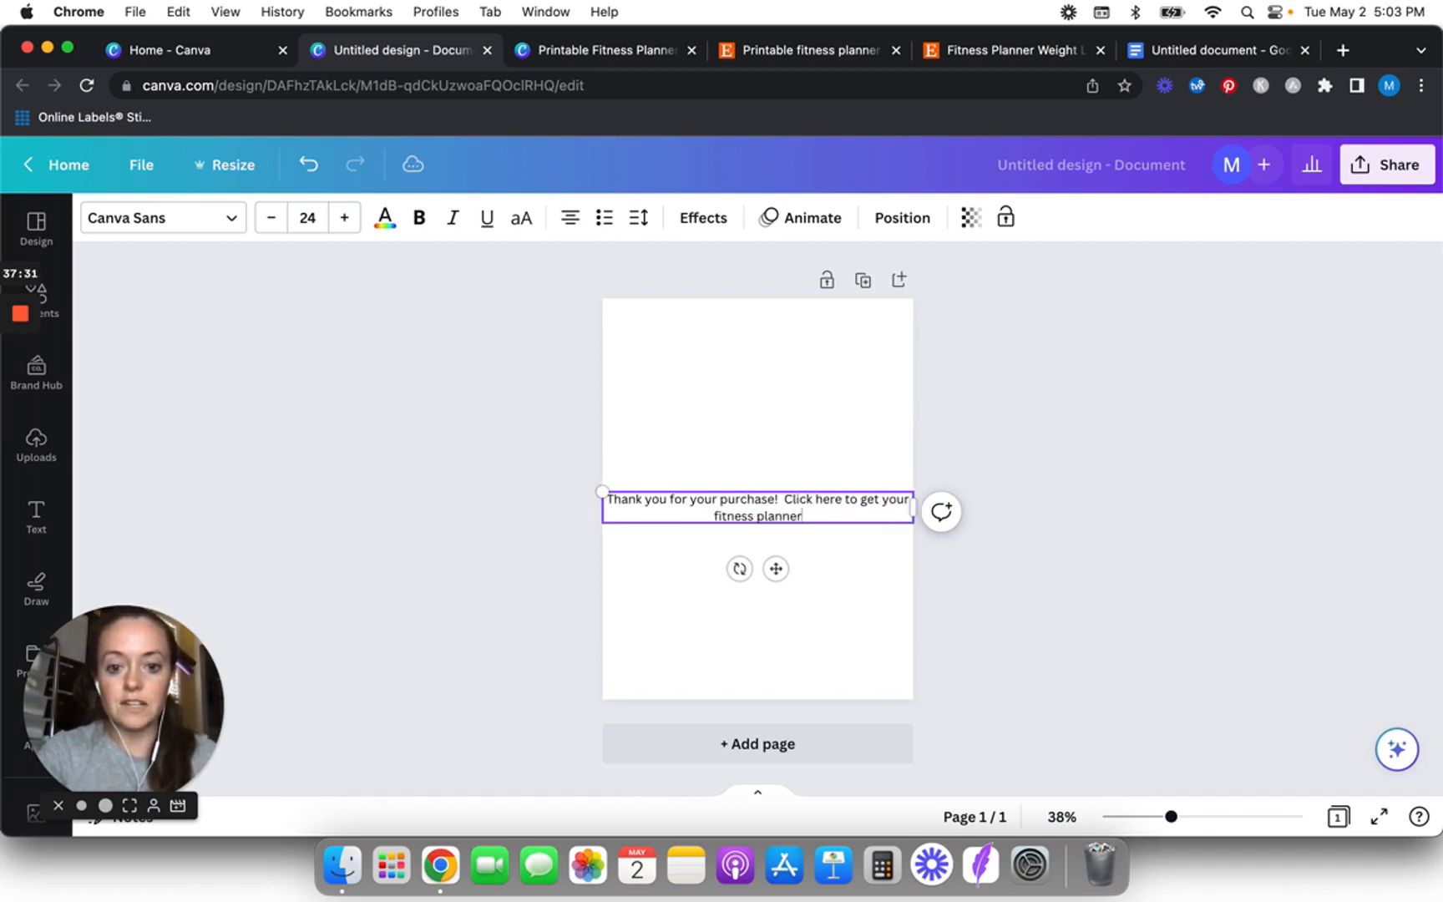
# - Finish the thank-you text with "template!" and narrow its text box so the wording wraps onto three lines, centred on the page
pyautogui.write(' template')
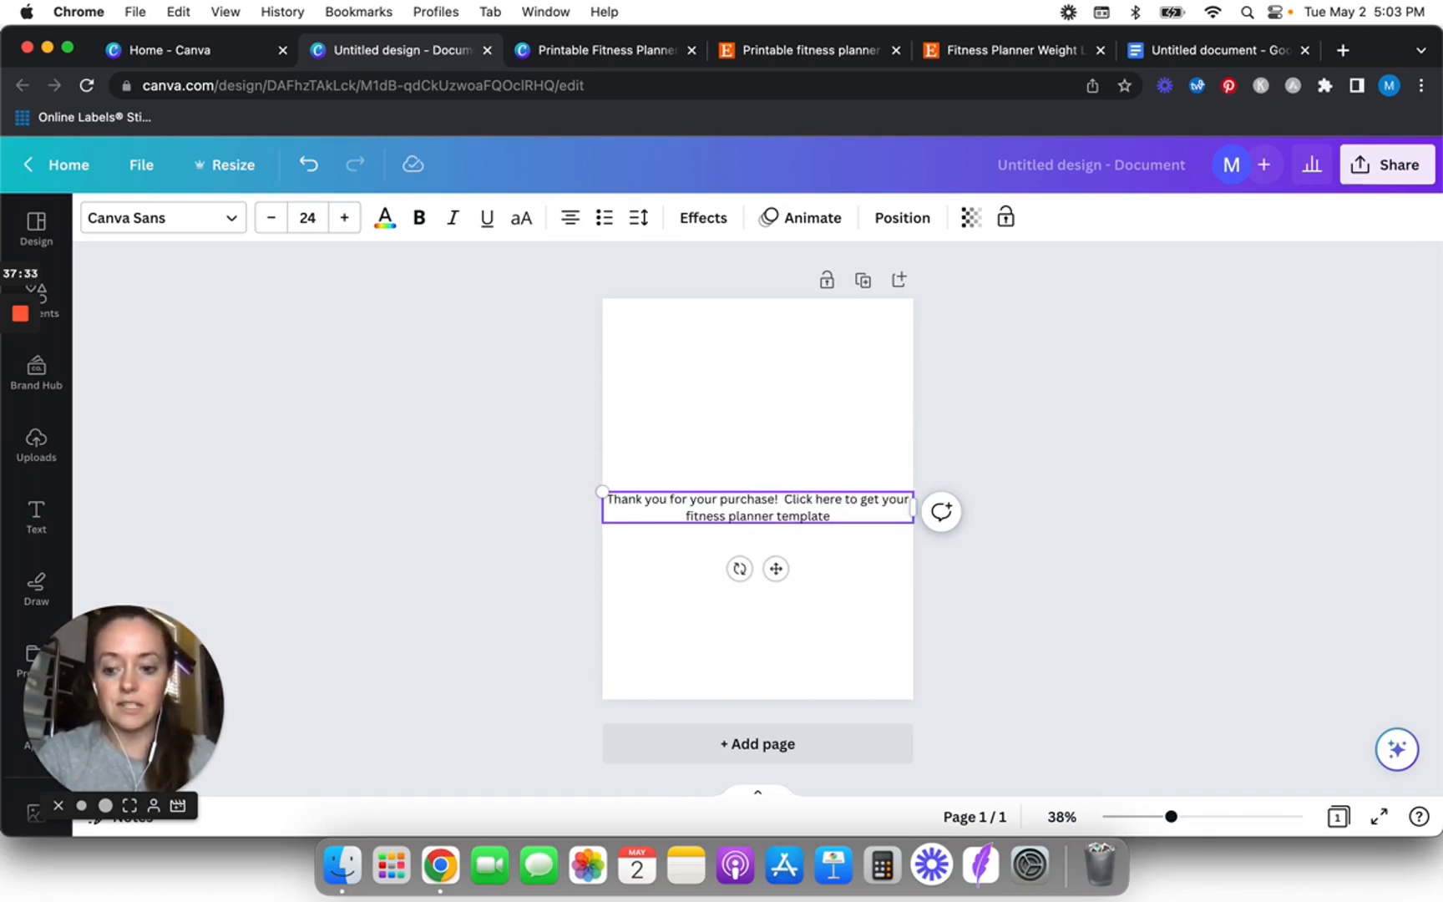
pyautogui.write('!')
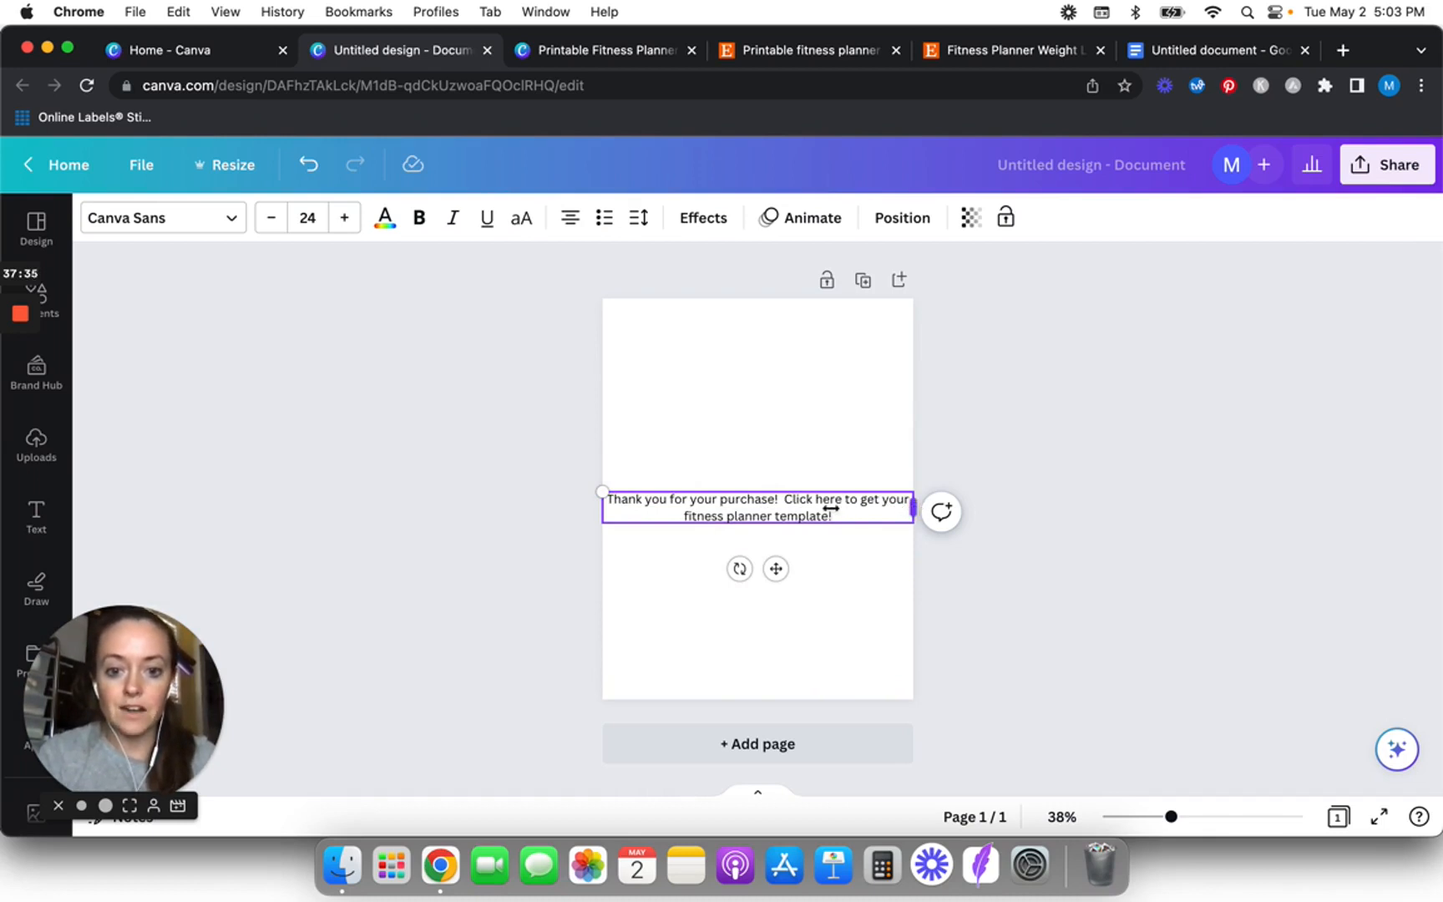
pyautogui.moveTo(831, 507); pyautogui.dragTo(807, 469)
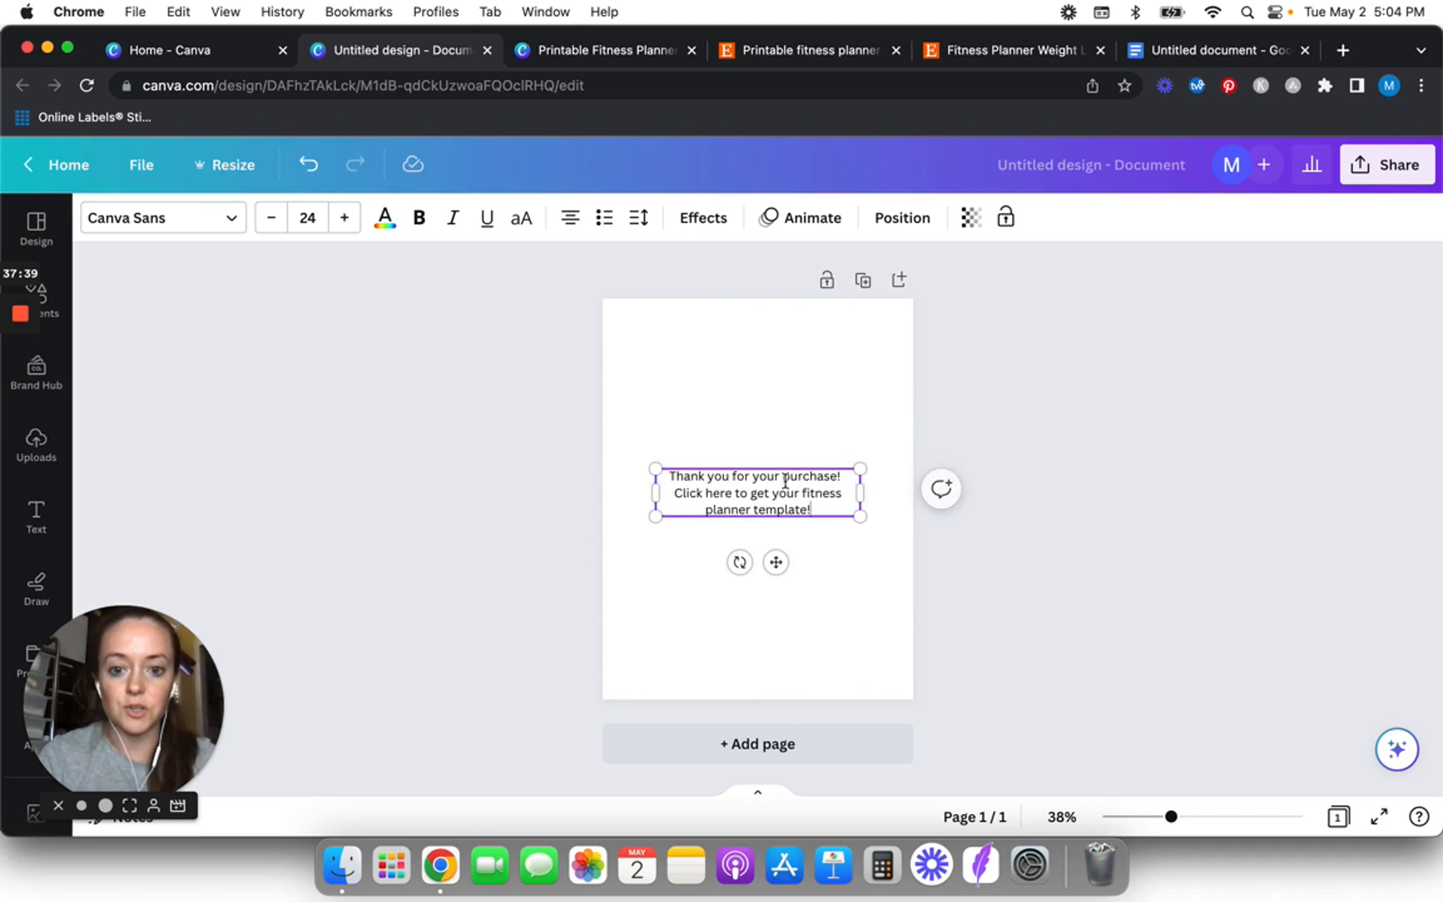
# - Link the sentence "Click here to get your fitness planner template!" to the copied Canva template link
pyautogui.doubleClick(716, 510)
pyautogui.press('Escape')
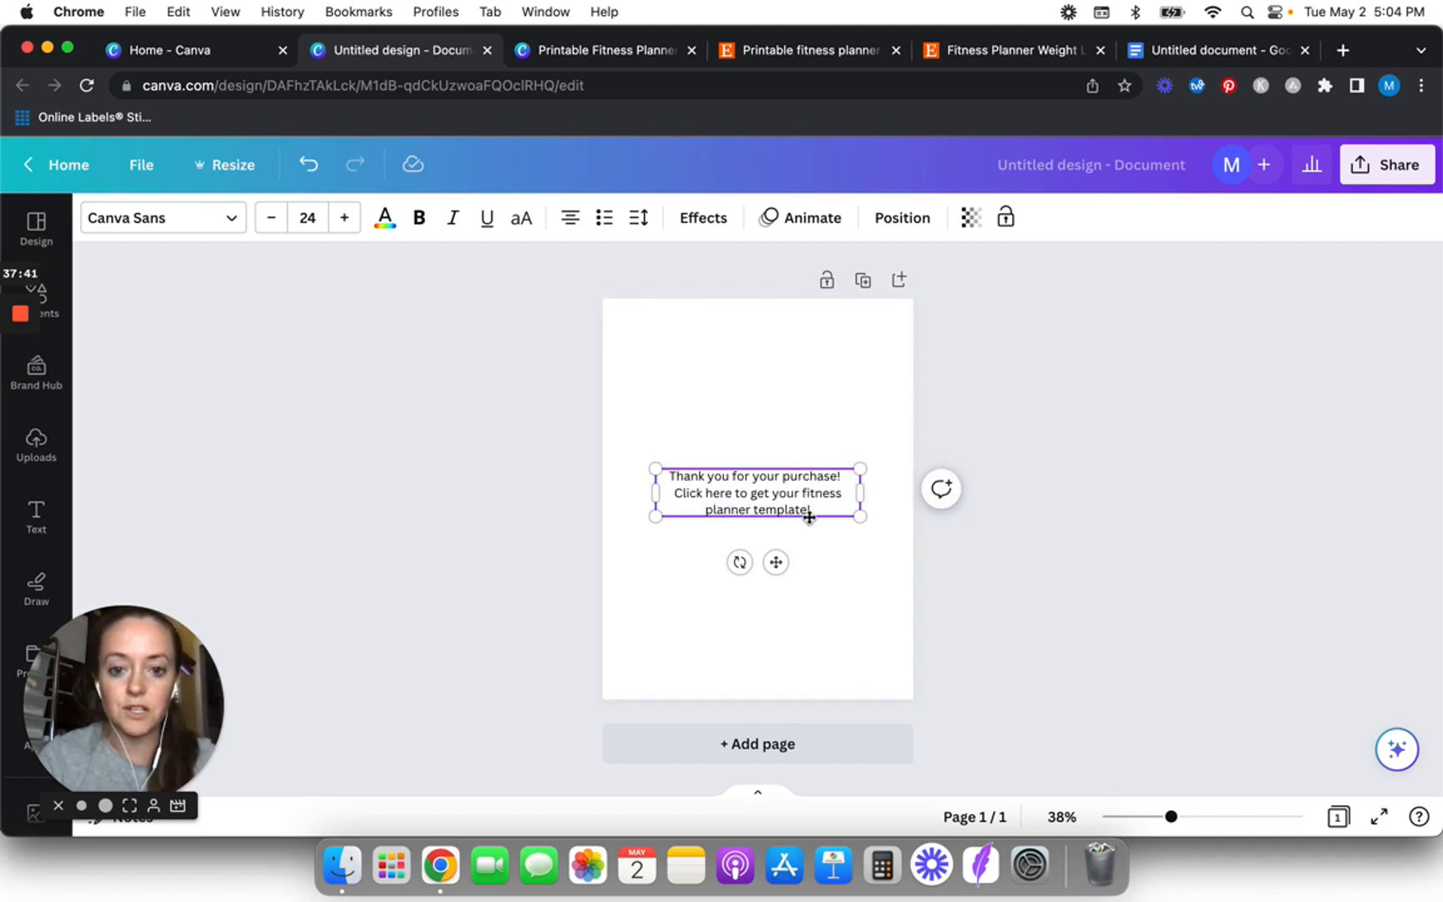
pyautogui.moveTo(818, 507); pyautogui.dragTo(674, 493)
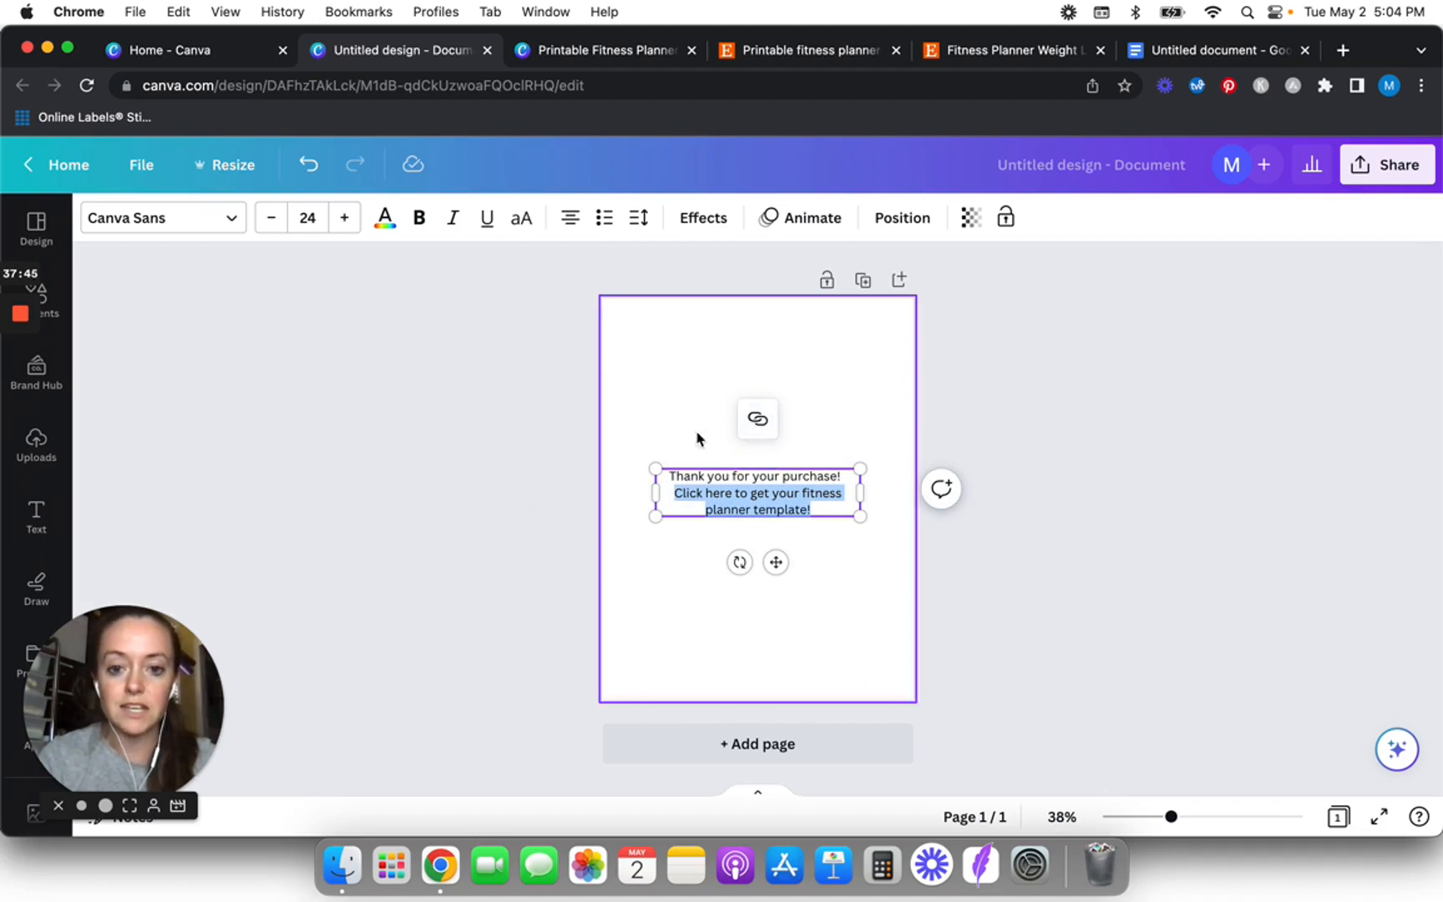
pyautogui.click(757, 421)
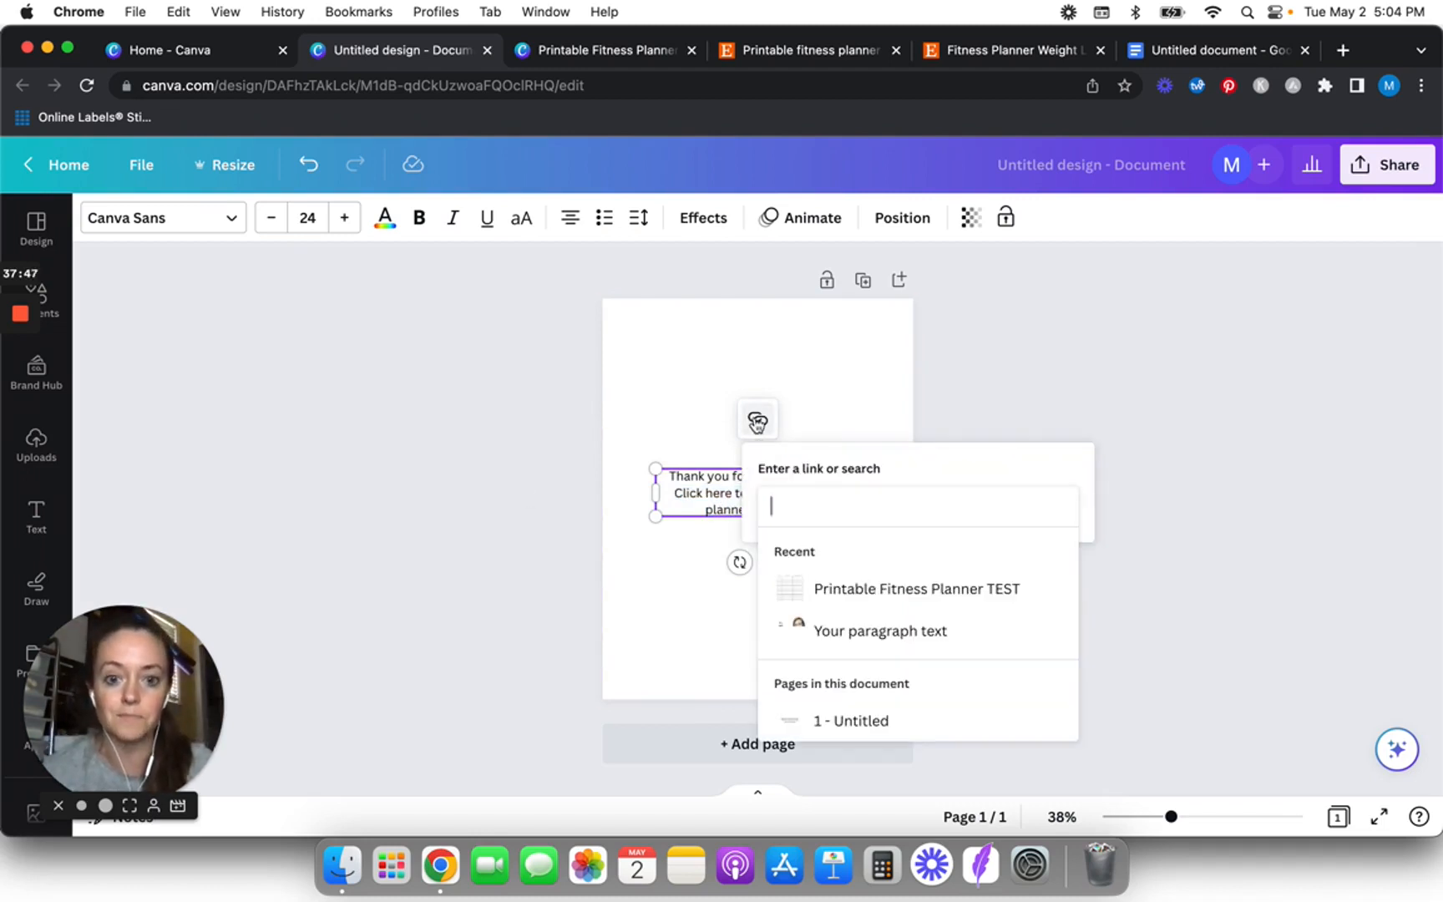
pyautogui.press('super+v')
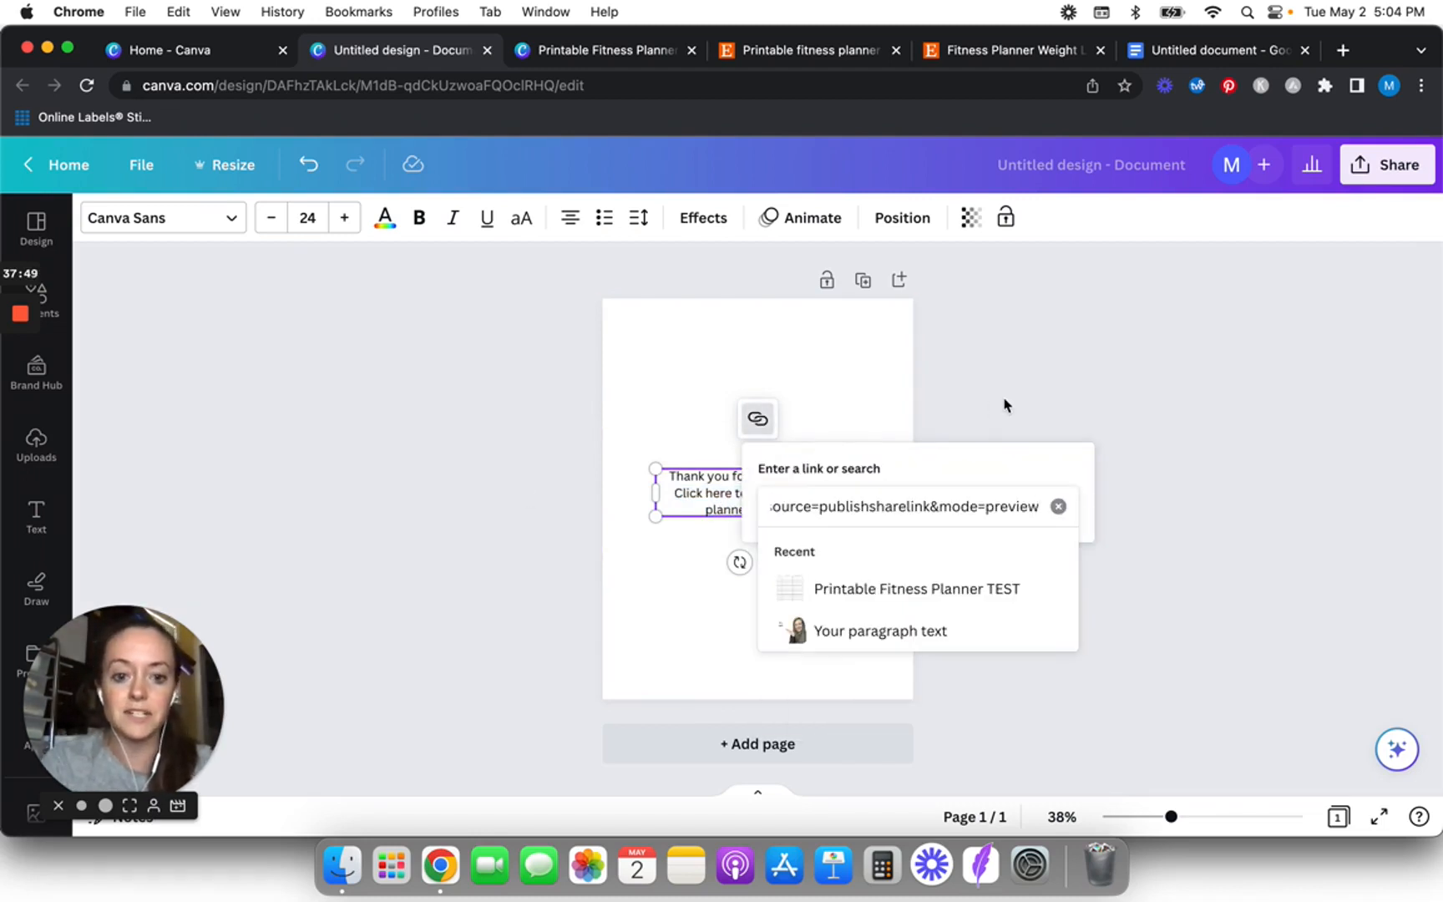
pyautogui.press('Return')
pyautogui.click(1040, 520)
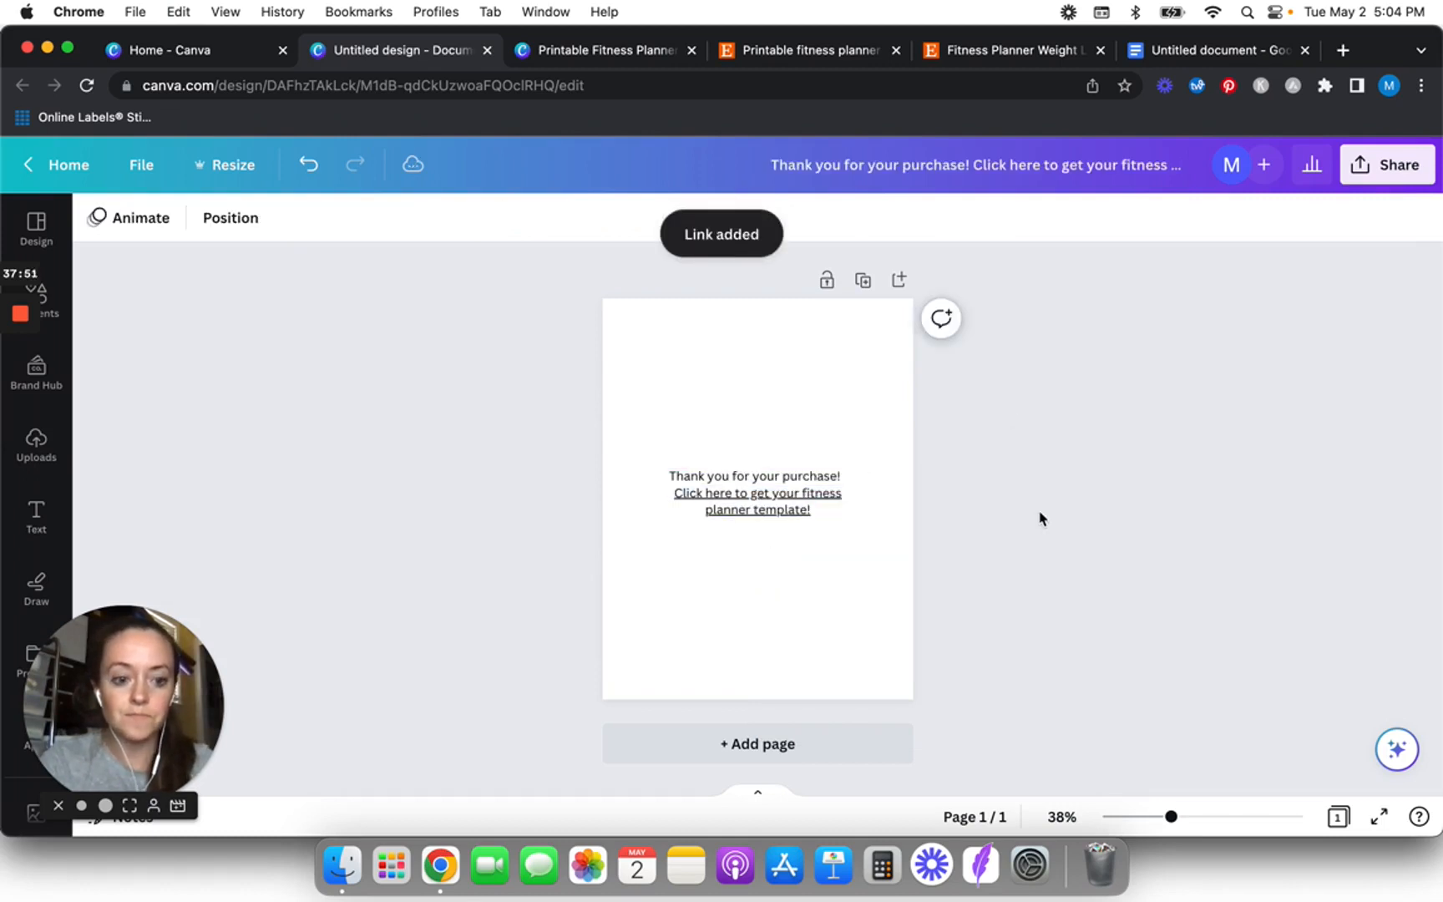
# - Test the template link from a full-screen preview of the thank-you page and return to the Printable Fitness Planner TEST design
pyautogui.click(1379, 818)
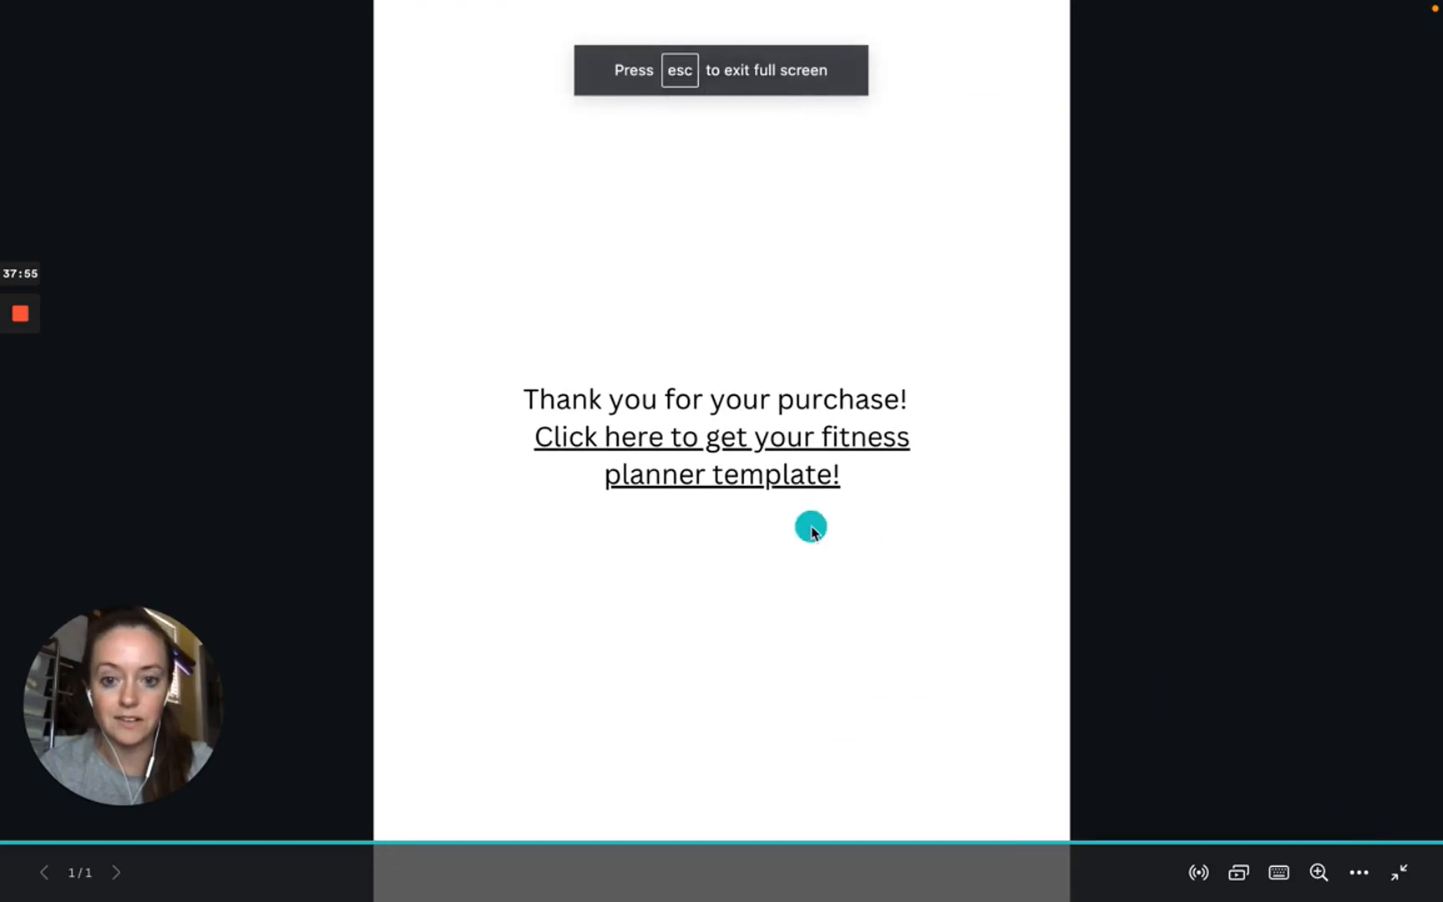
pyautogui.click(725, 476)
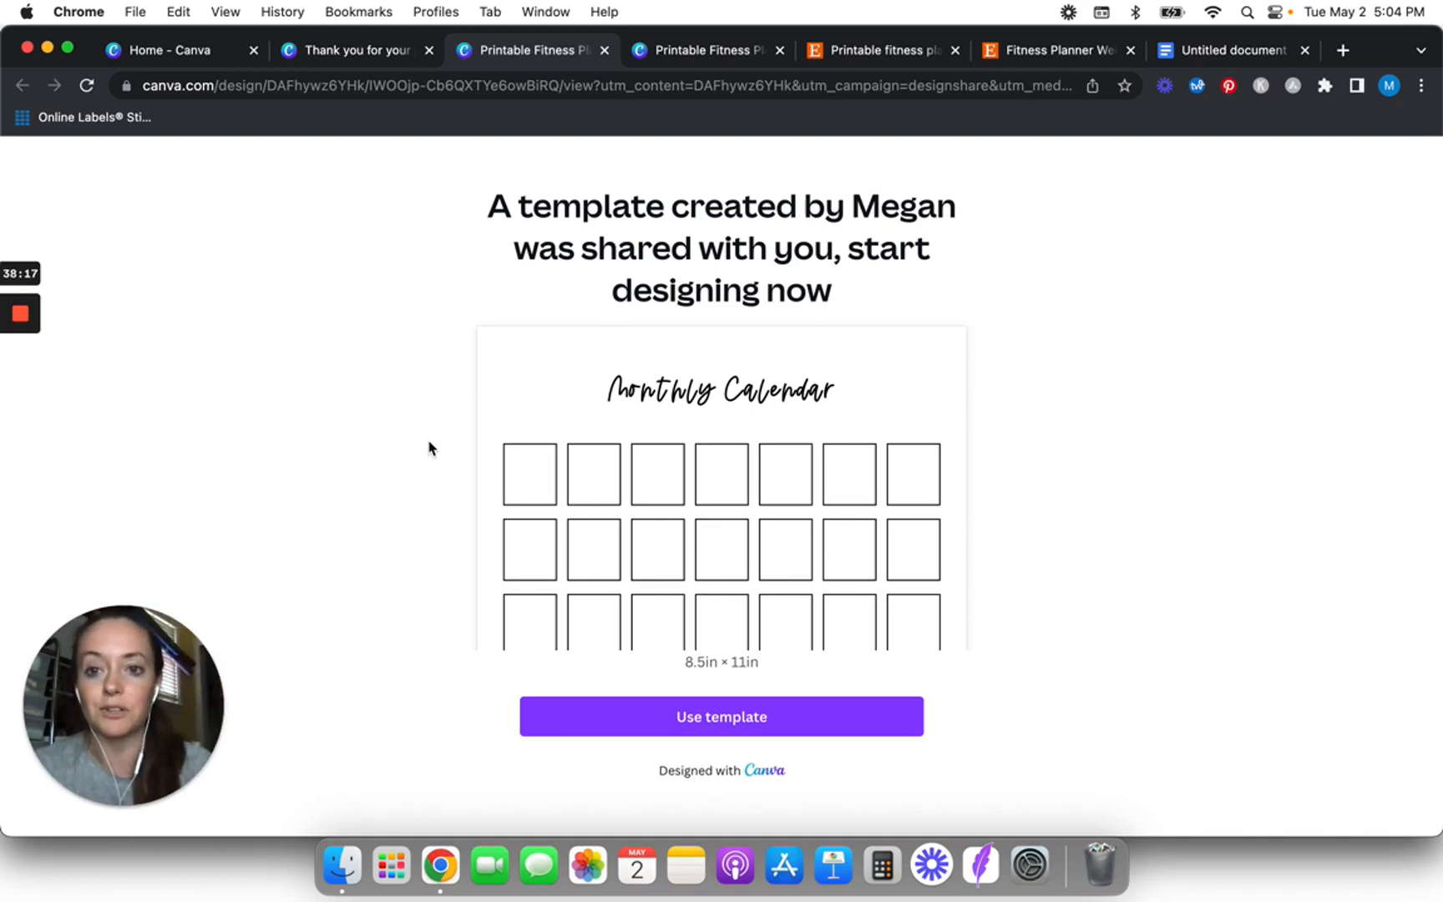
pyautogui.click(605, 49)
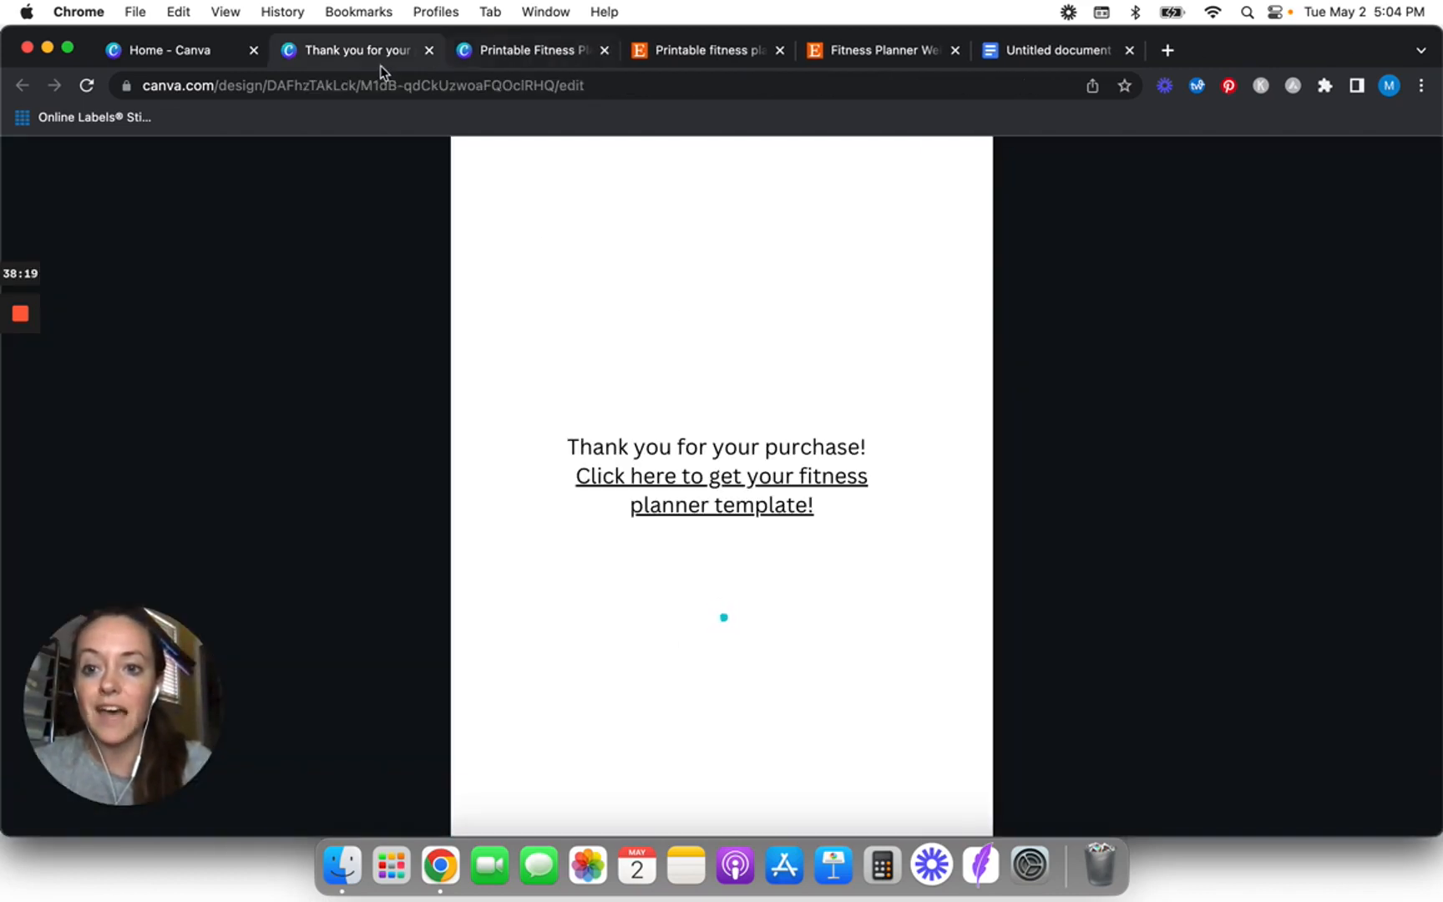
pyautogui.click(385, 276)
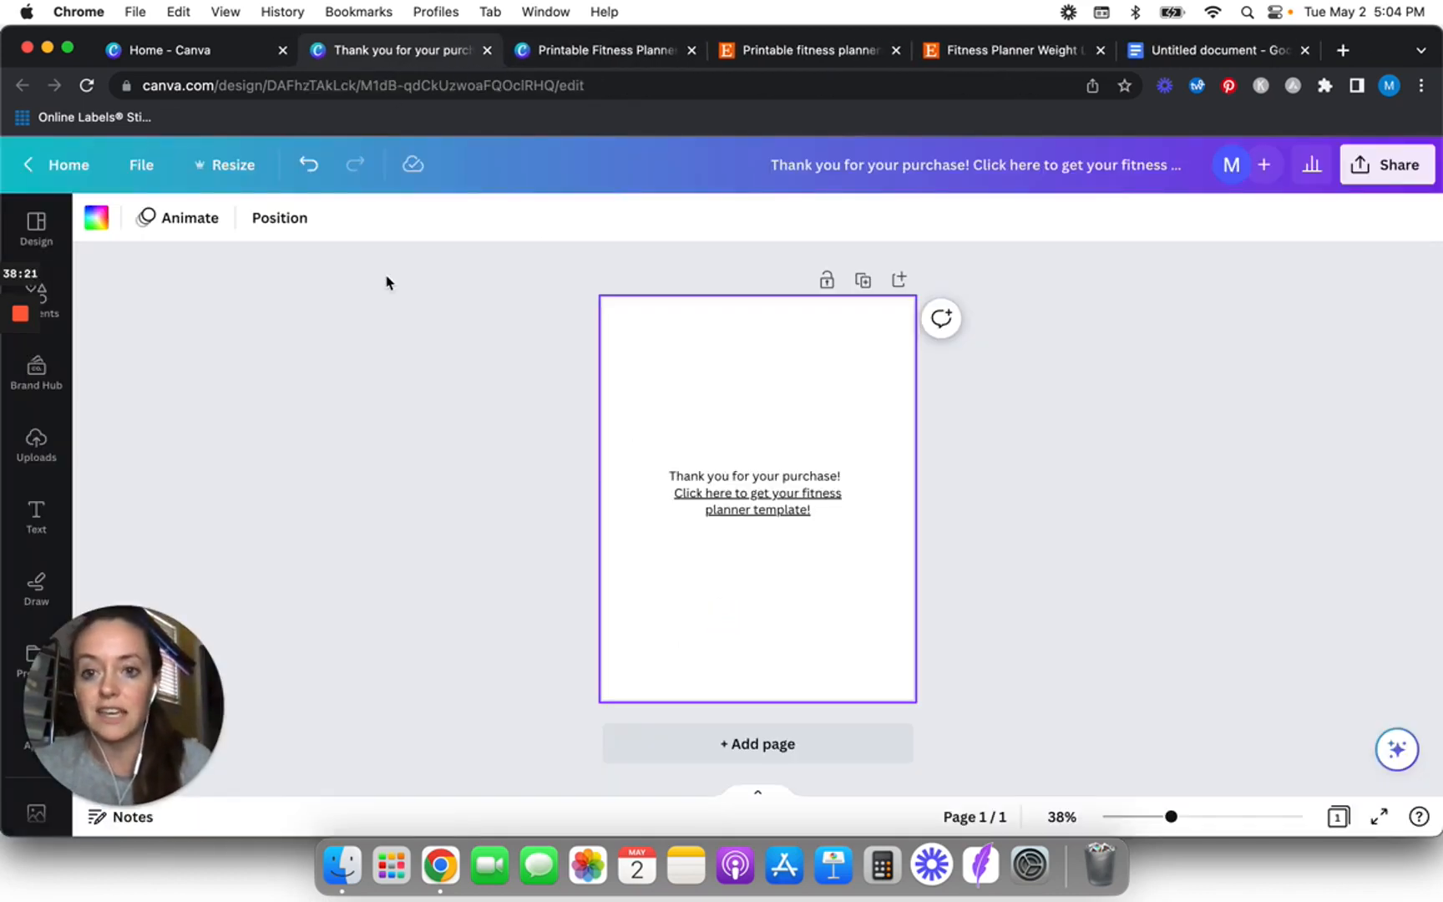
pyautogui.click(578, 56)
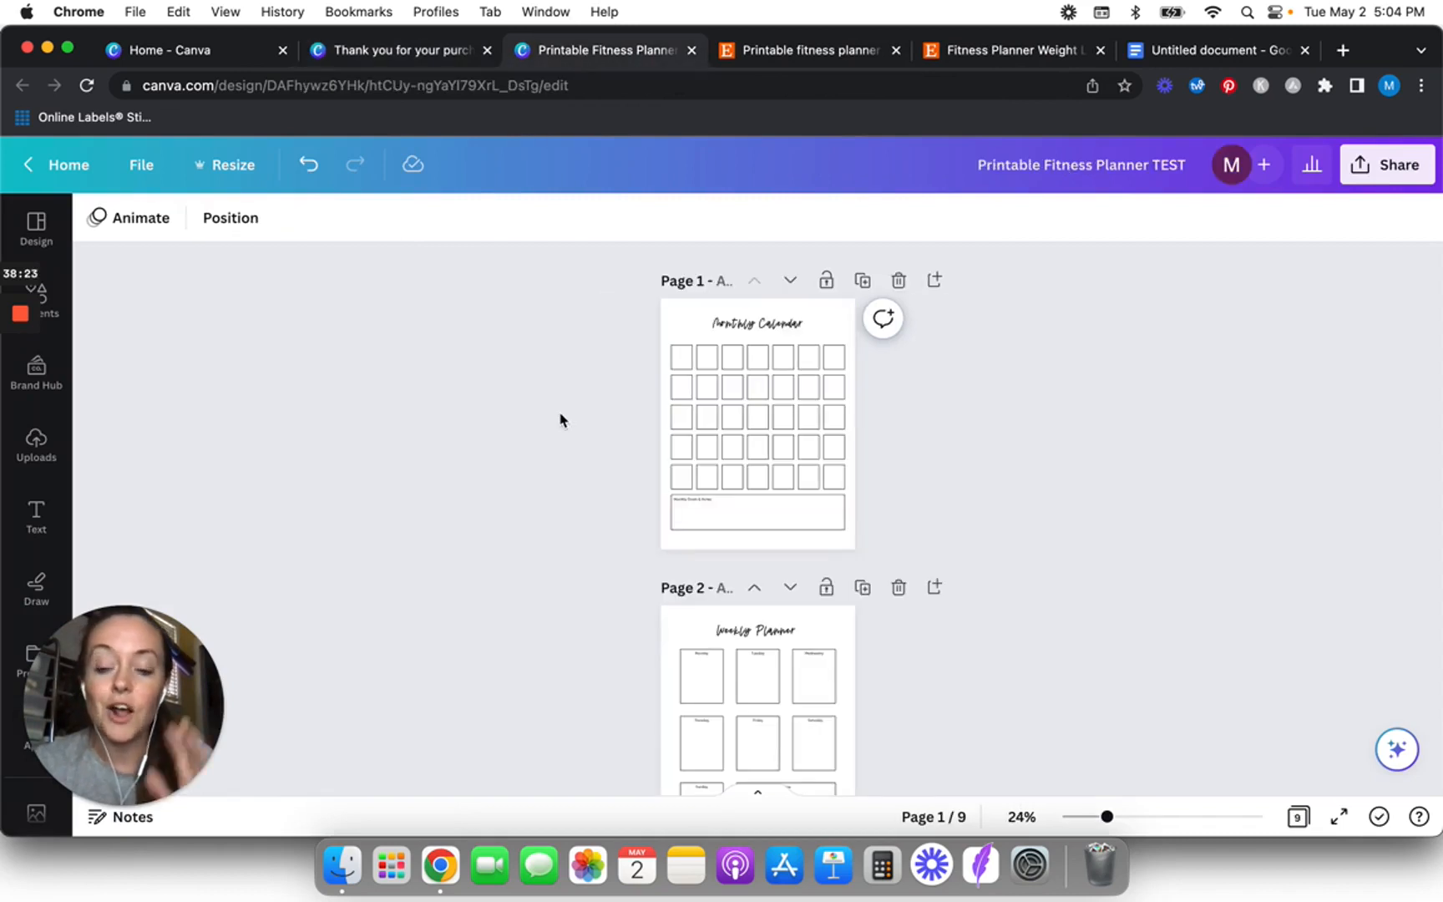